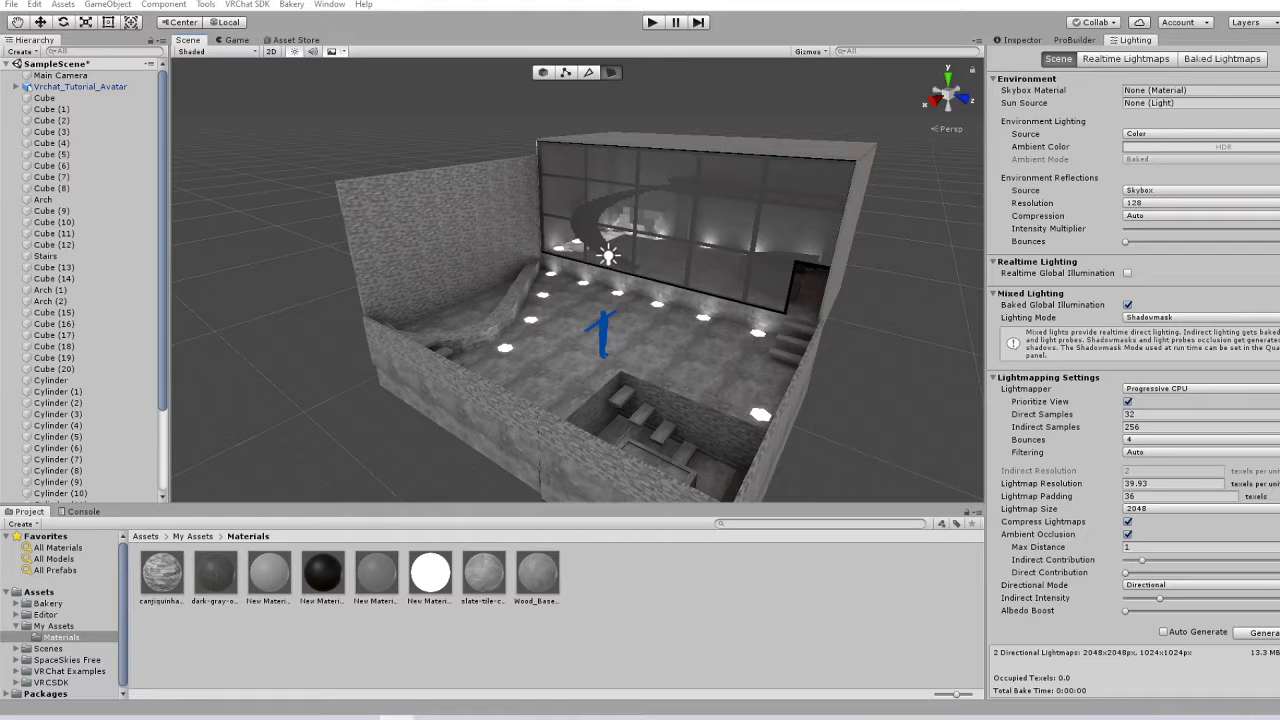
- Examine the baked lighting inside the room around the curved staircase, pillar and floor lights
{"action": "right_click_drag", "start_coordinate": [580, 352], "coordinate": [531, 380]}
{"action": "scroll", "coordinate": [613, 373], "scroll_direction": "up", "scroll_amount": 8}
{"action": "scroll", "coordinate": [613, 373], "scroll_direction": "down", "scroll_amount": 6}
{"action": "scroll", "coordinate": [594, 370], "scroll_direction": "up", "scroll_amount": 3}
{"action": "middle_click_drag", "start_coordinate": [531, 380], "coordinate": [511, 373]}
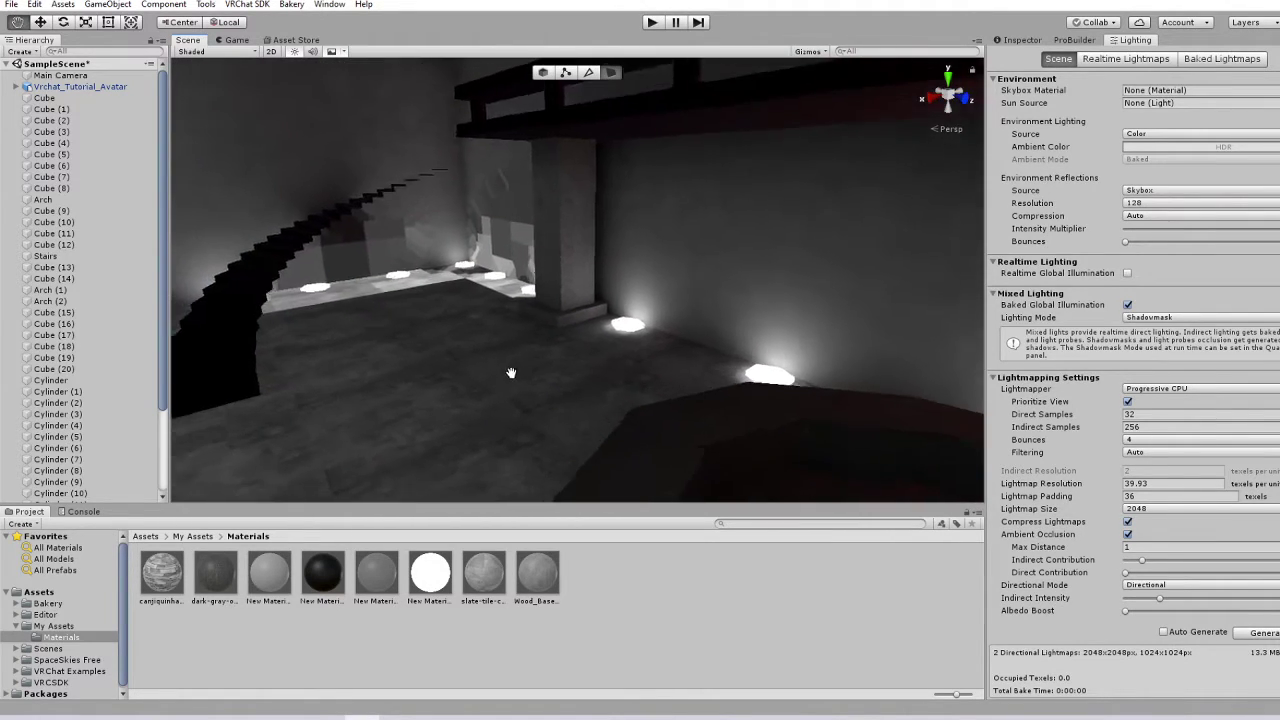
{"action": "right_click_drag", "start_coordinate": [511, 373], "coordinate": [715, 297]}
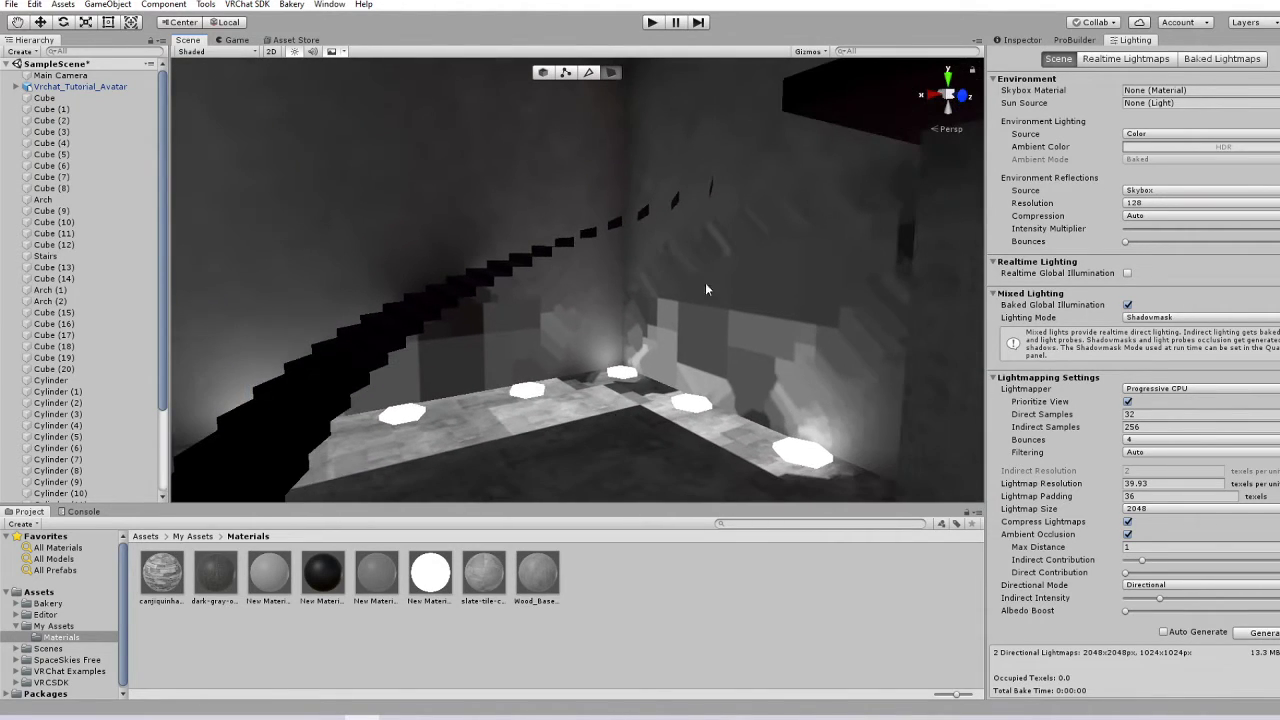
{"action": "scroll", "coordinate": [1142, 428], "scroll_direction": "down", "scroll_amount": 3}
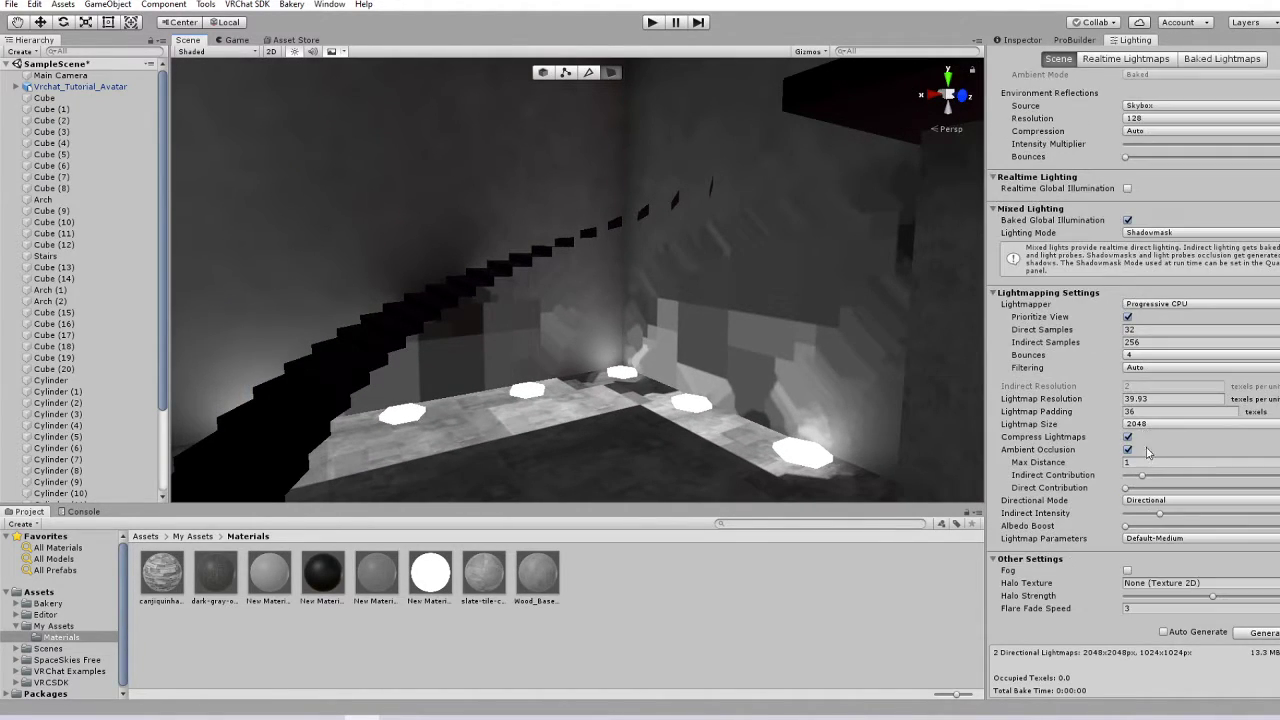
{"action": "right_click_drag", "start_coordinate": [566, 324], "coordinate": [640, 352]}
{"action": "scroll", "coordinate": [640, 352], "scroll_direction": "down", "scroll_amount": 3}
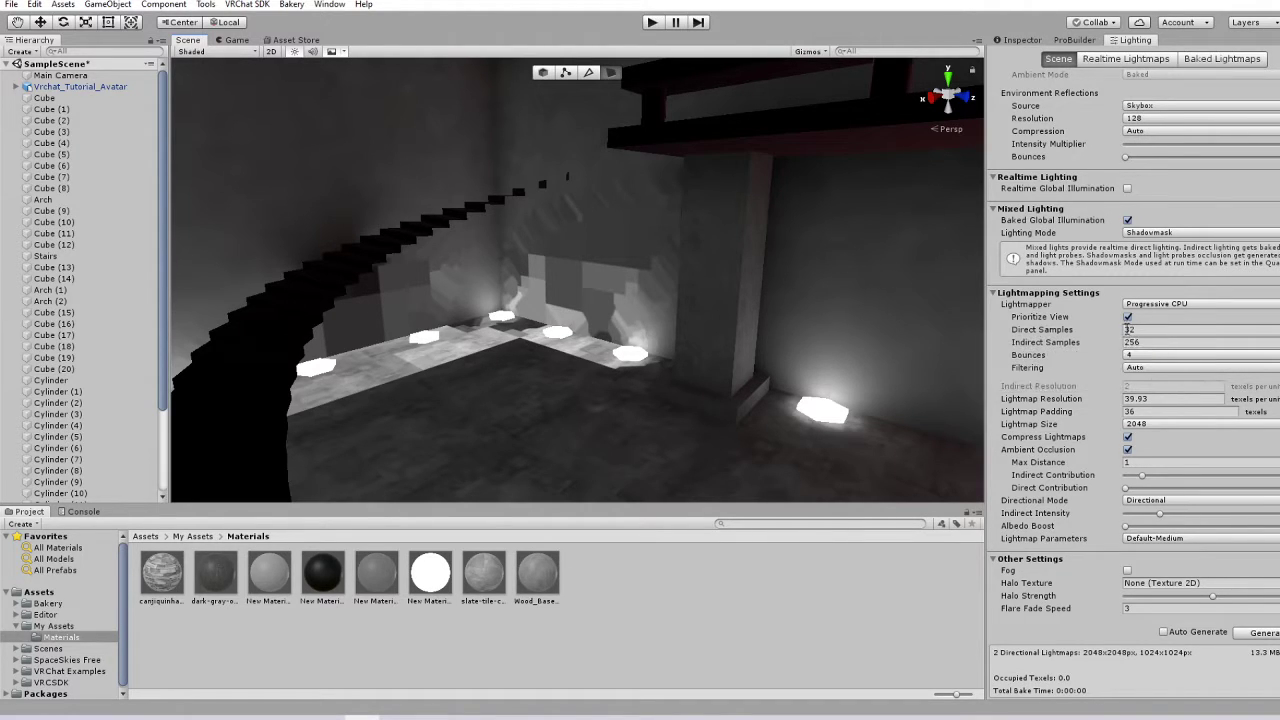
{"action": "right_click_drag", "start_coordinate": [660, 360], "coordinate": [515, 368]}
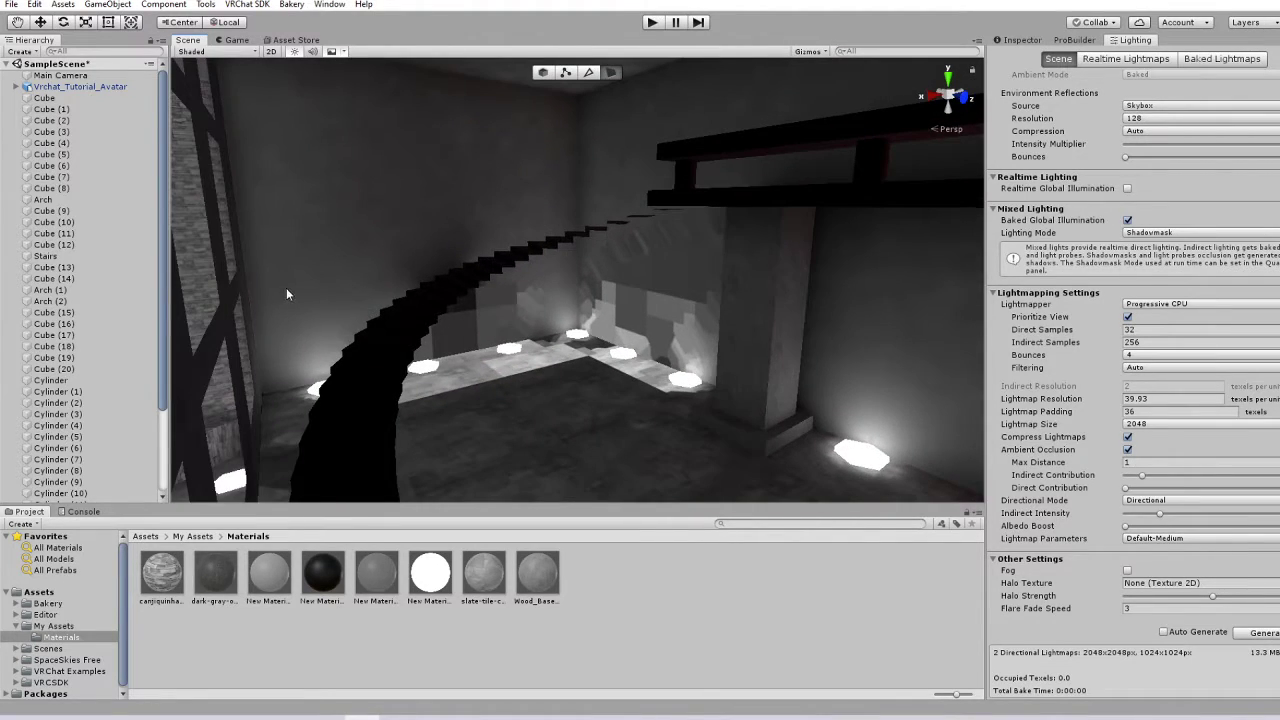
{"action": "scroll", "coordinate": [407, 340], "scroll_direction": "down", "scroll_amount": 3}
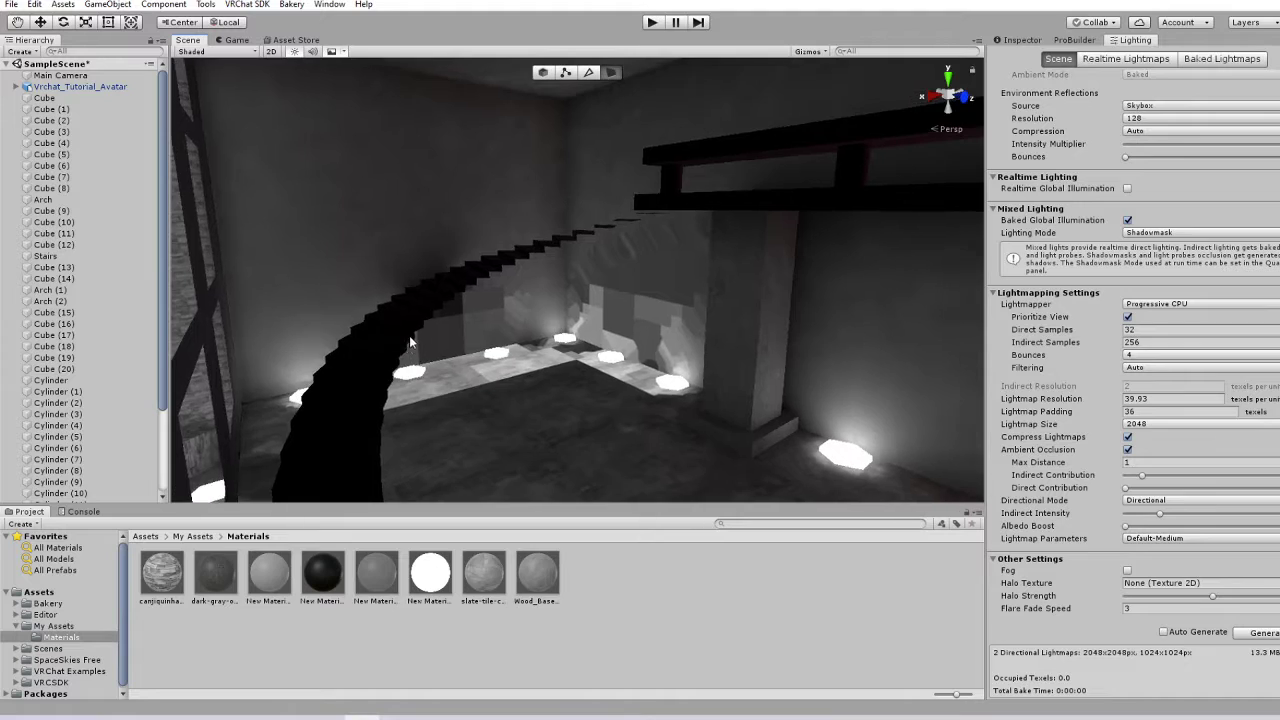
{"action": "scroll", "coordinate": [487, 392], "scroll_direction": "down", "scroll_amount": 5}
{"action": "right_click_drag", "start_coordinate": [640, 391], "coordinate": [741, 385]}
{"action": "middle_click_drag", "start_coordinate": [538, 349], "coordinate": [537, 378]}
{"action": "scroll", "coordinate": [537, 378], "scroll_direction": "up", "scroll_amount": 8}
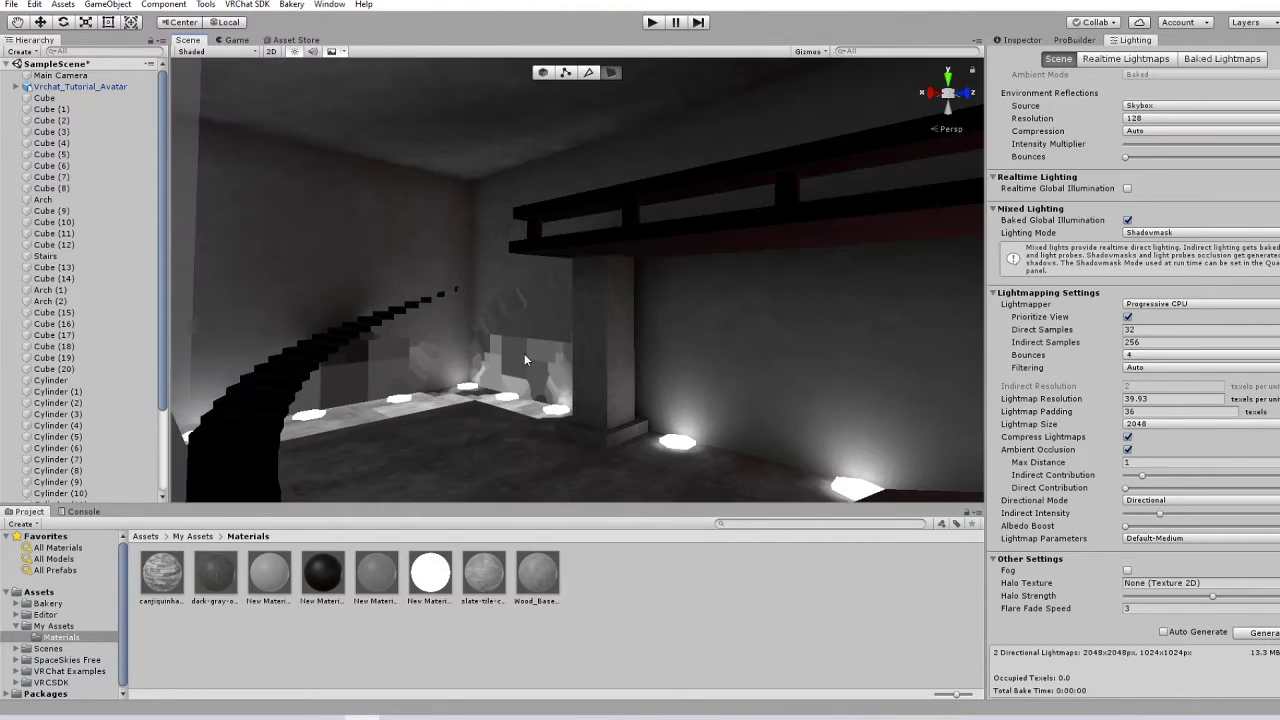
{"action": "scroll", "coordinate": [524, 355], "scroll_direction": "up", "scroll_amount": 3}
{"action": "scroll", "coordinate": [526, 361], "scroll_direction": "down", "scroll_amount": 3}
{"action": "scroll", "coordinate": [540, 363], "scroll_direction": "up", "scroll_amount": 3}
{"action": "right_click_drag", "start_coordinate": [550, 364], "coordinate": [562, 316]}
{"action": "right_click_drag", "start_coordinate": [459, 308], "coordinate": [467, 319]}
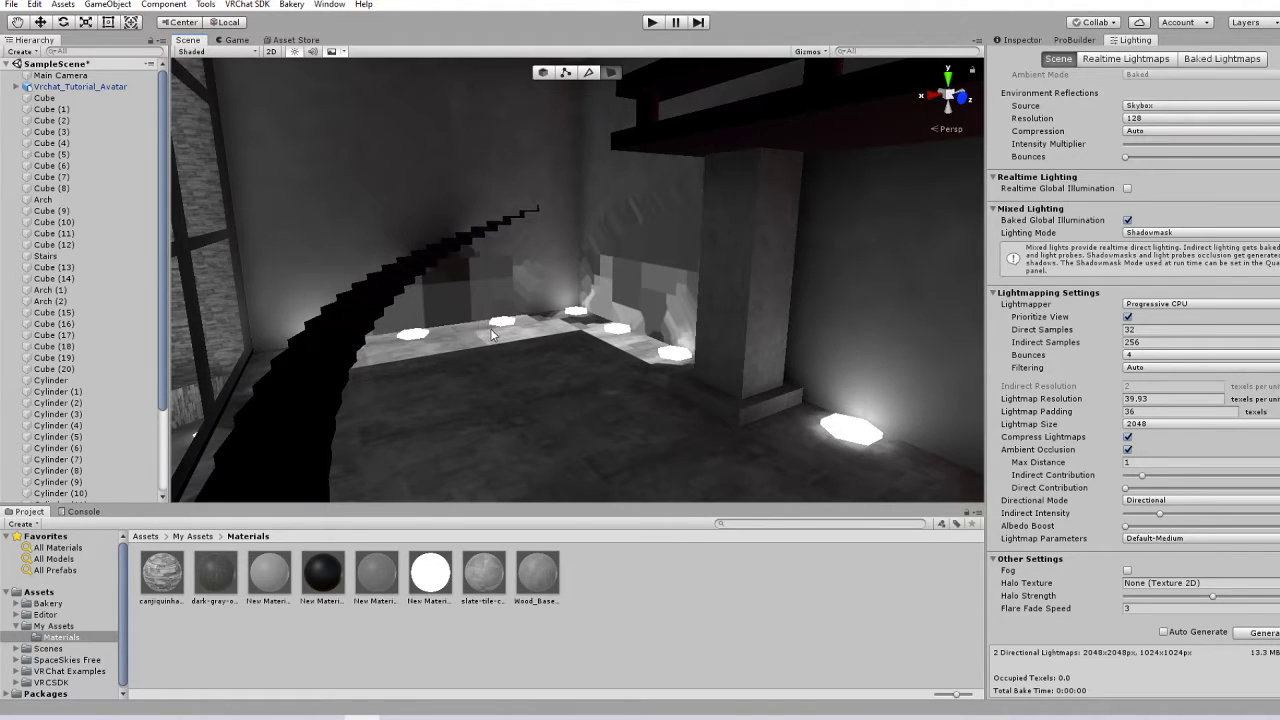
{"action": "scroll", "coordinate": [525, 353], "scroll_direction": "up", "scroll_amount": 3}
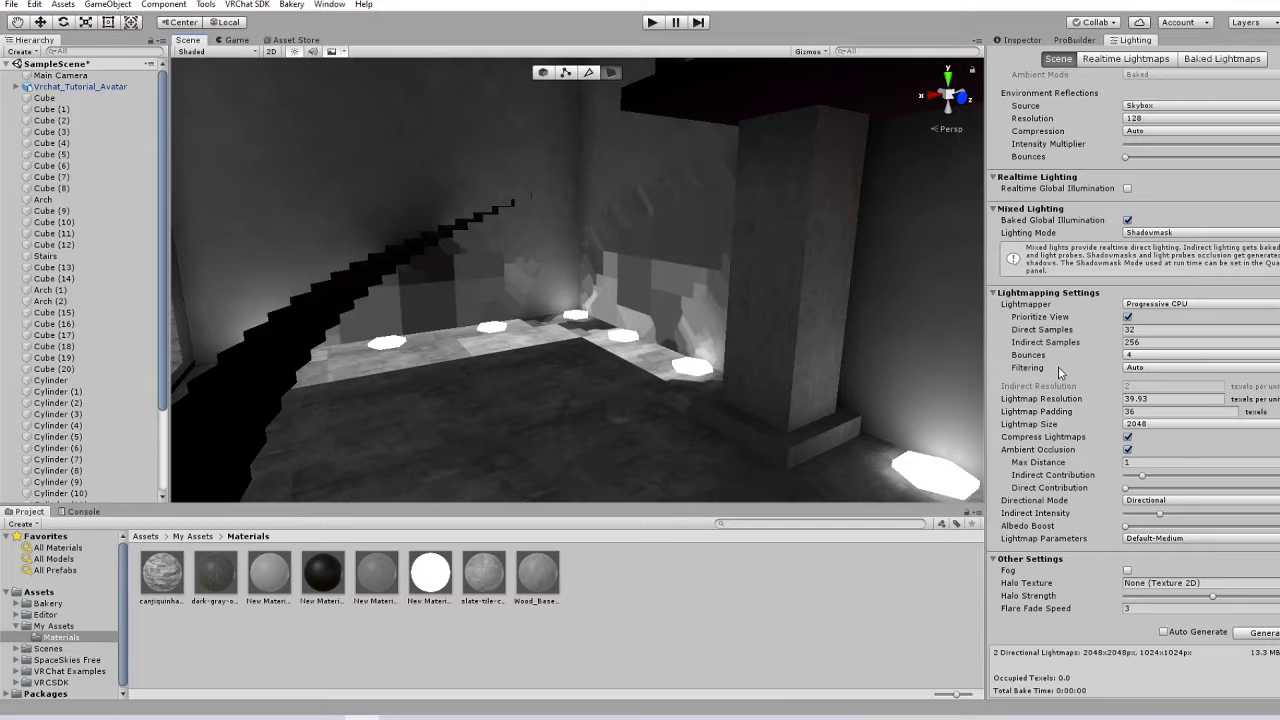
- Open Bakery's lightmap rendering window and dock it beside the Lighting window
{"action": "left_click", "coordinate": [291, 4]}
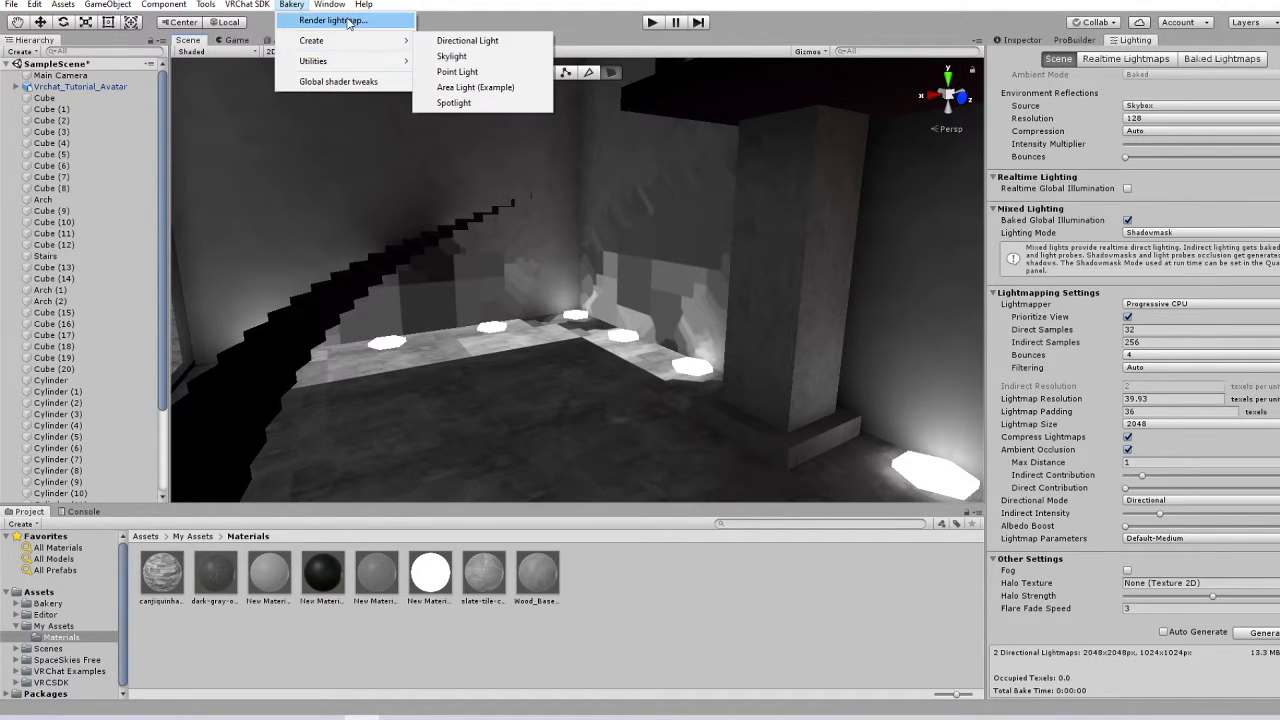
{"action": "left_click", "coordinate": [333, 20]}
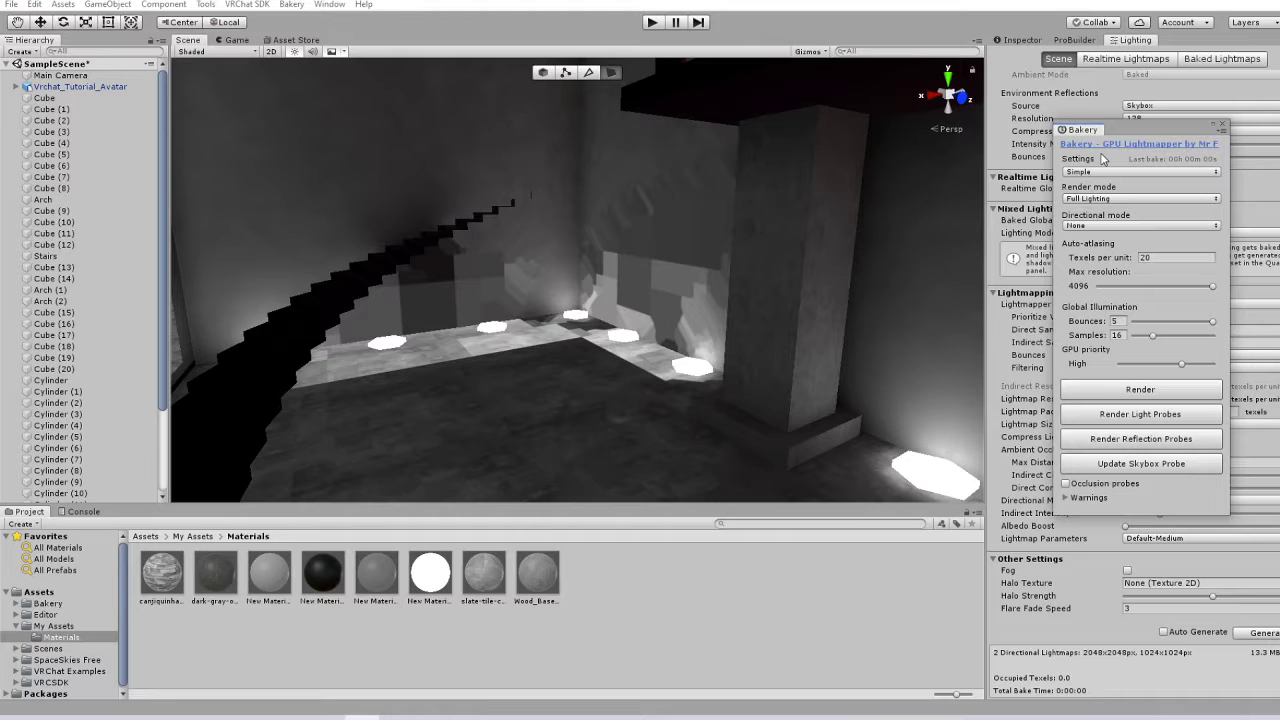
{"action": "left_click_drag", "start_coordinate": [1080, 130], "coordinate": [1173, 50]}
{"action": "left_click", "coordinate": [1153, 42]}
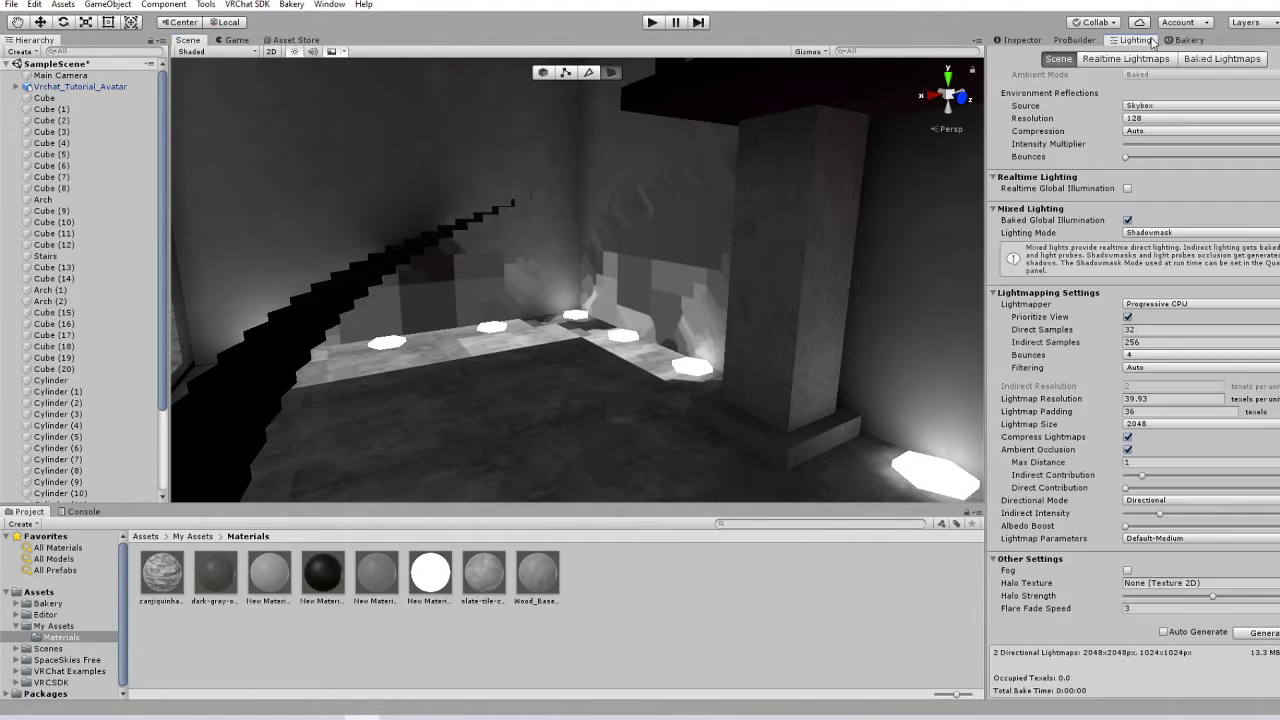
{"action": "scroll", "coordinate": [1231, 366], "scroll_direction": "down", "scroll_amount": 1}
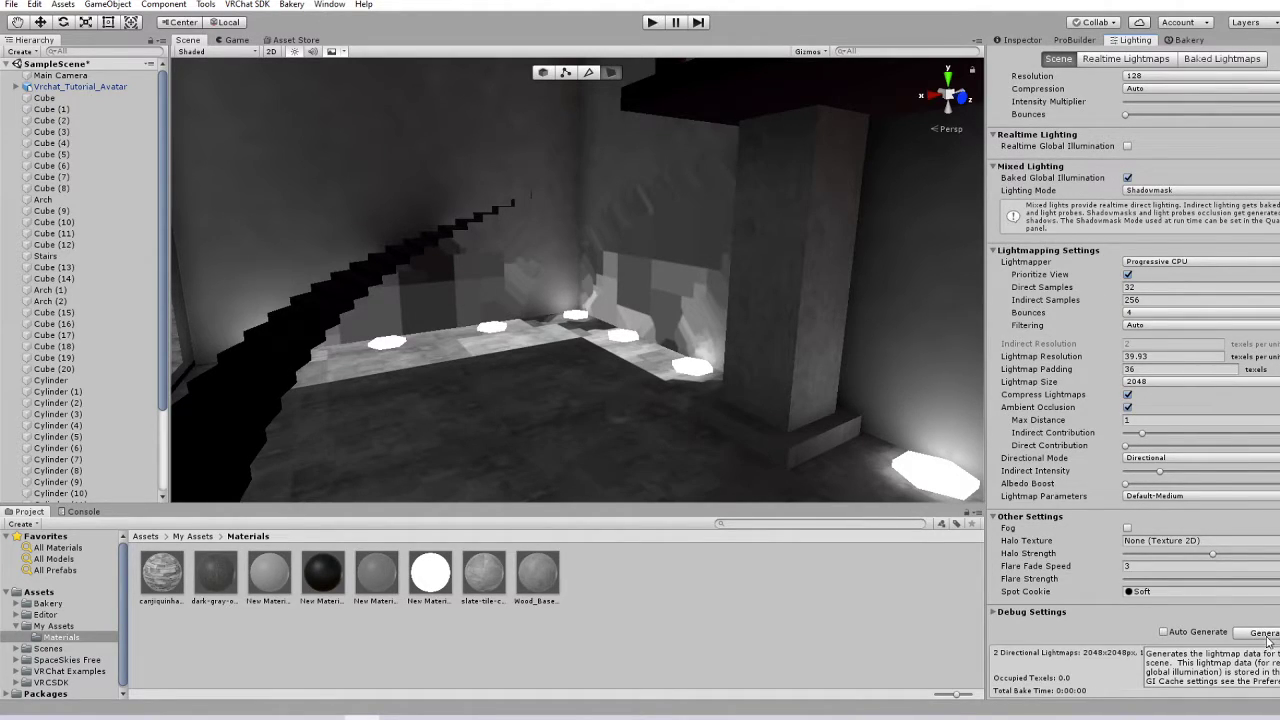
{"action": "scroll", "coordinate": [1220, 555], "scroll_direction": "up", "scroll_amount": 3}
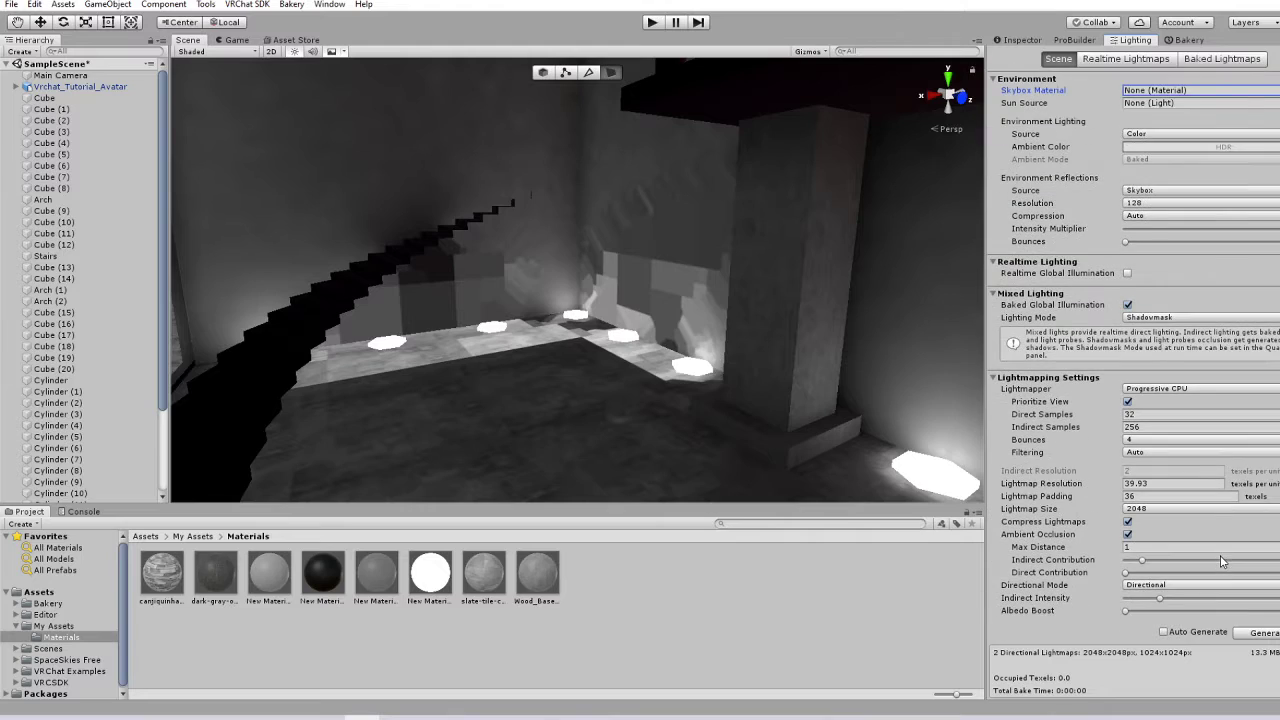
- Switch the Bakery settings mode to Advanced and look through the available render options
{"action": "left_click", "coordinate": [1182, 42]}
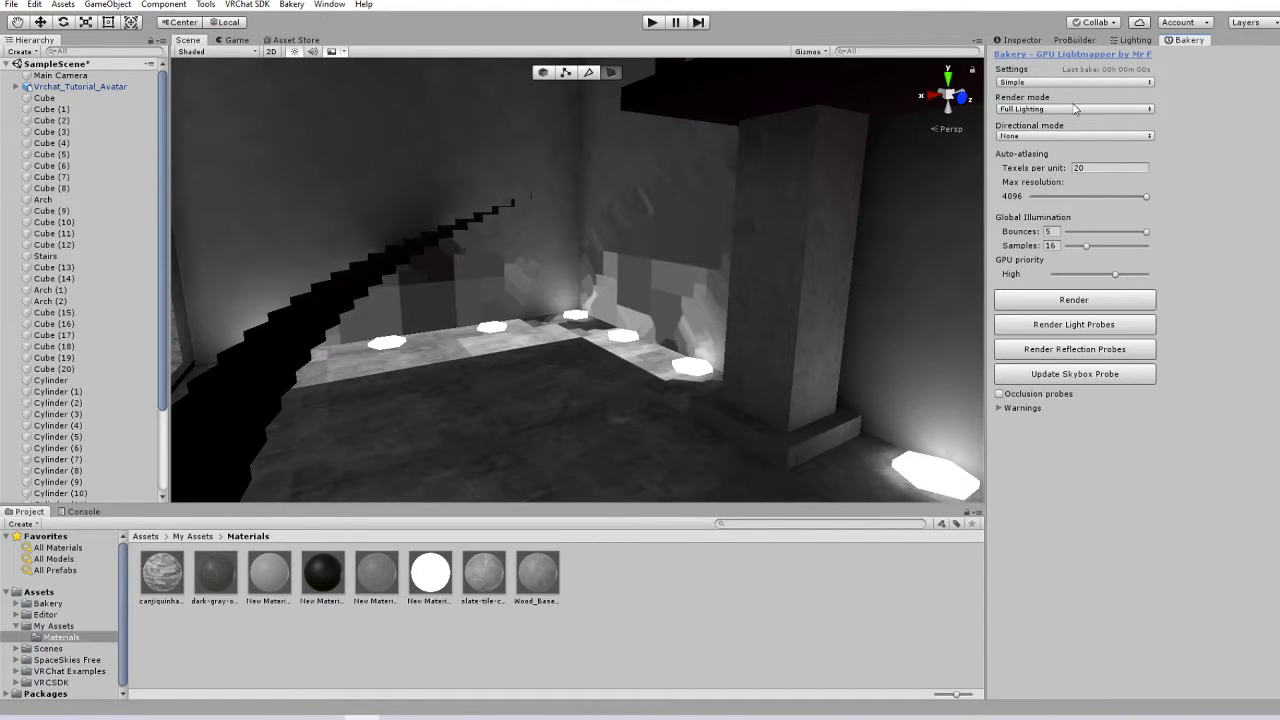
{"action": "left_click", "coordinate": [1038, 82]}
{"action": "left_click", "coordinate": [1039, 113]}
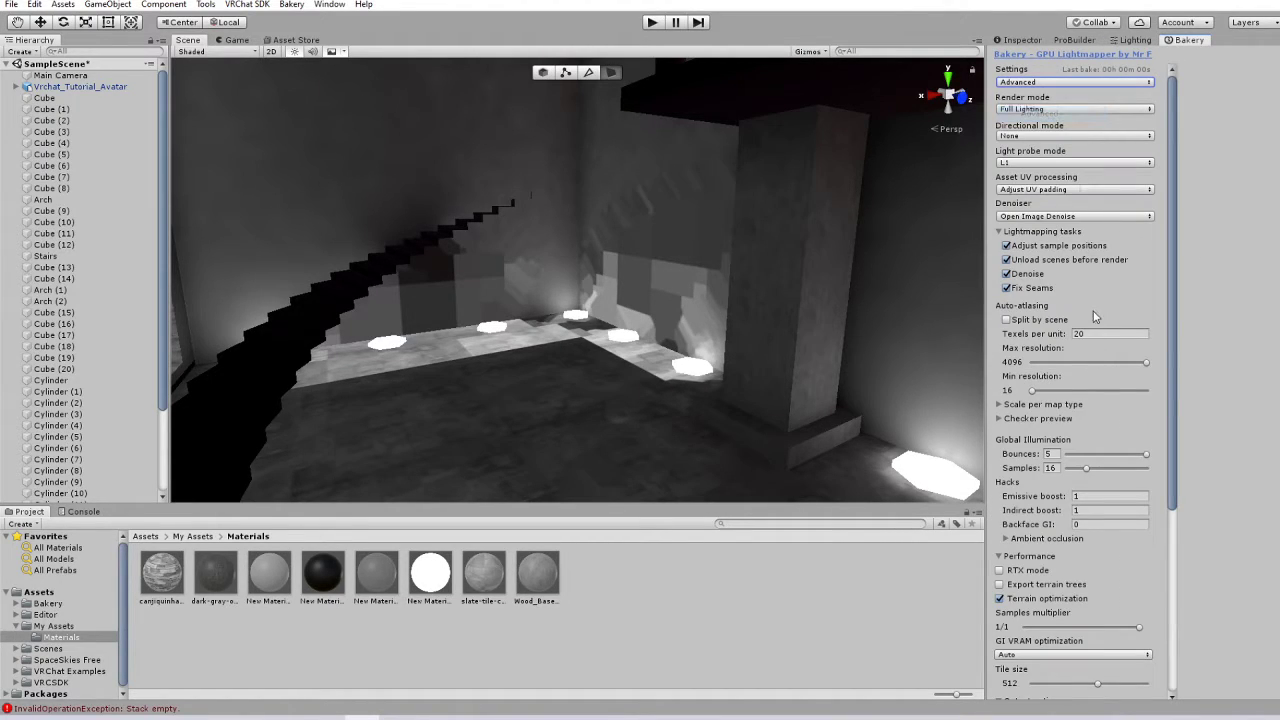
{"action": "scroll", "coordinate": [1100, 360], "scroll_direction": "down", "scroll_amount": 5}
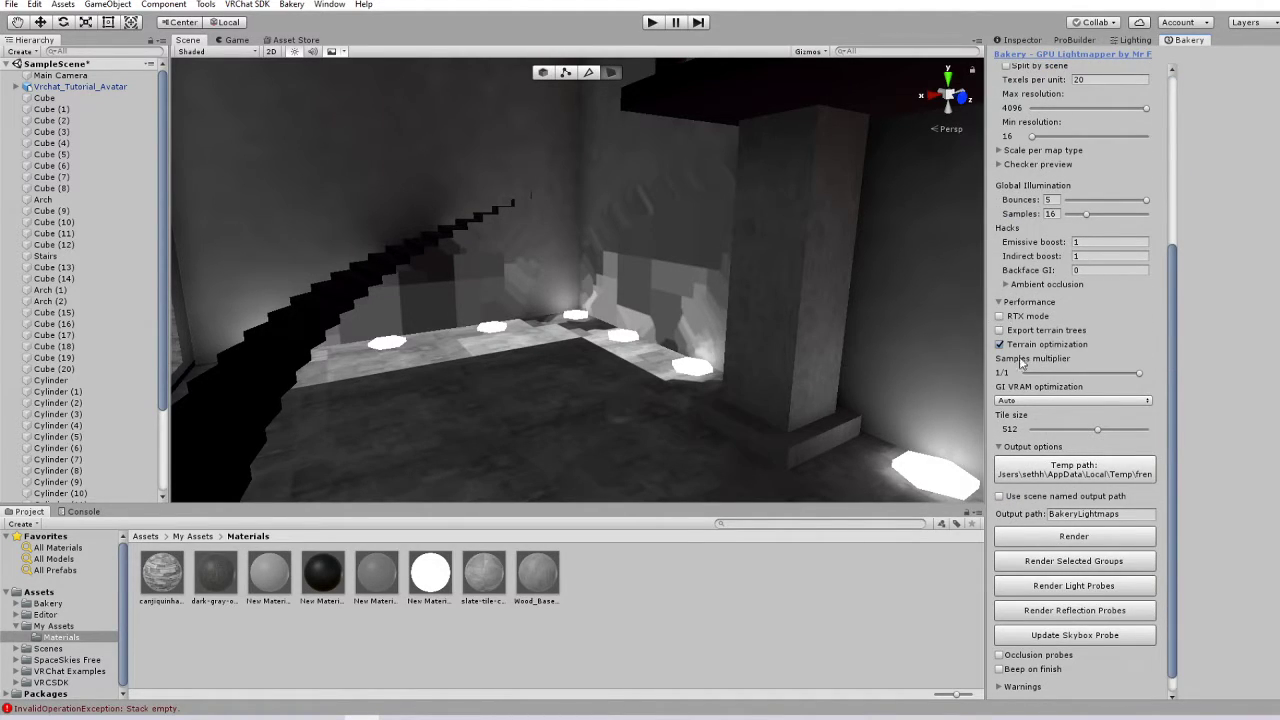
{"action": "scroll", "coordinate": [1036, 400], "scroll_direction": "down", "scroll_amount": 1}
{"action": "scroll", "coordinate": [1043, 455], "scroll_direction": "up", "scroll_amount": 5}
- Inspect the current lighting of the courtyard and the glass-walled room from outside and inside
{"action": "right_click_drag", "start_coordinate": [822, 262], "coordinate": [708, 300]}
{"action": "scroll", "coordinate": [730, 289], "scroll_direction": "down", "scroll_amount": 1}
{"action": "scroll", "coordinate": [730, 289], "scroll_direction": "down", "scroll_amount": 2}
{"action": "middle_click_drag", "start_coordinate": [530, 286], "coordinate": [657, 300]}
{"action": "scroll", "coordinate": [650, 301], "scroll_direction": "down", "scroll_amount": 3}
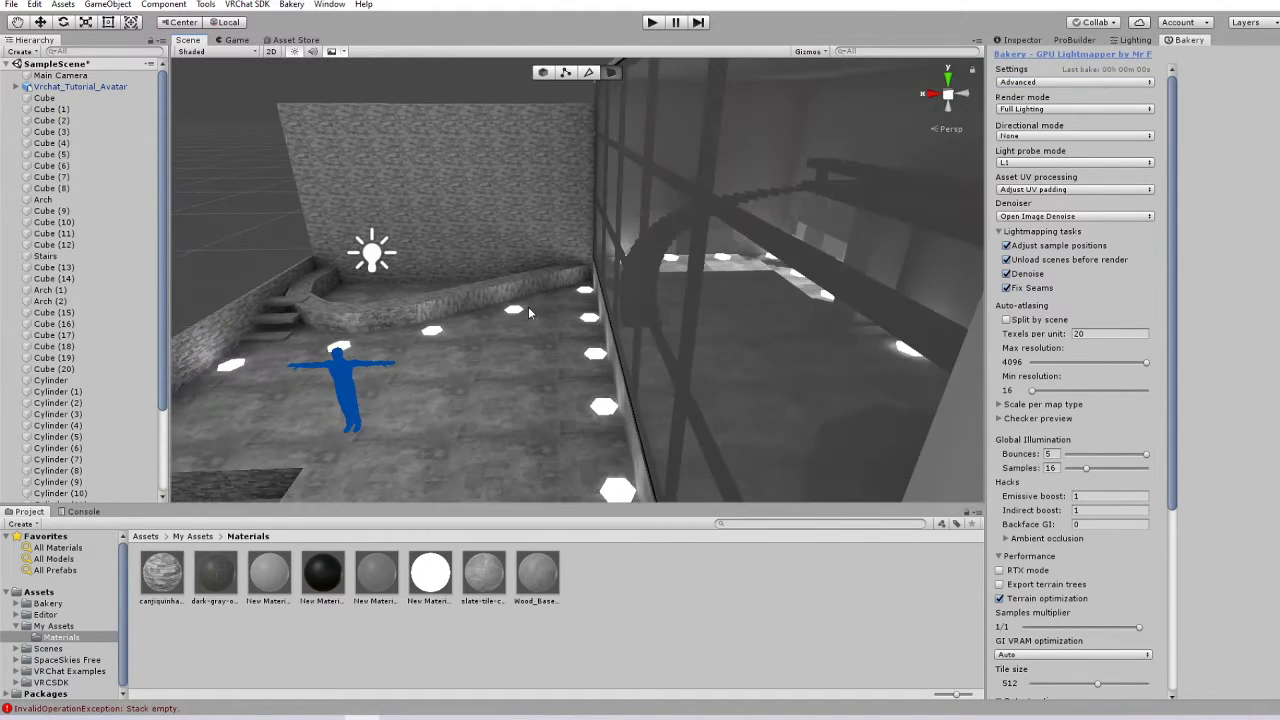
{"action": "middle_click_drag", "start_coordinate": [528, 309], "coordinate": [810, 316]}
{"action": "scroll", "coordinate": [810, 316], "scroll_direction": "down", "scroll_amount": 2}
{"action": "right_click_drag", "start_coordinate": [560, 318], "coordinate": [668, 306]}
{"action": "middle_click_drag", "start_coordinate": [668, 306], "coordinate": [480, 355]}
{"action": "scroll", "coordinate": [674, 349], "scroll_direction": "up", "scroll_amount": 3}
{"action": "scroll", "coordinate": [665, 278], "scroll_direction": "up", "scroll_amount": 2}
{"action": "scroll", "coordinate": [668, 276], "scroll_direction": "up", "scroll_amount": 3}
{"action": "right_click_drag", "start_coordinate": [480, 355], "coordinate": [477, 327]}
{"action": "scroll", "coordinate": [477, 327], "scroll_direction": "up", "scroll_amount": 3}
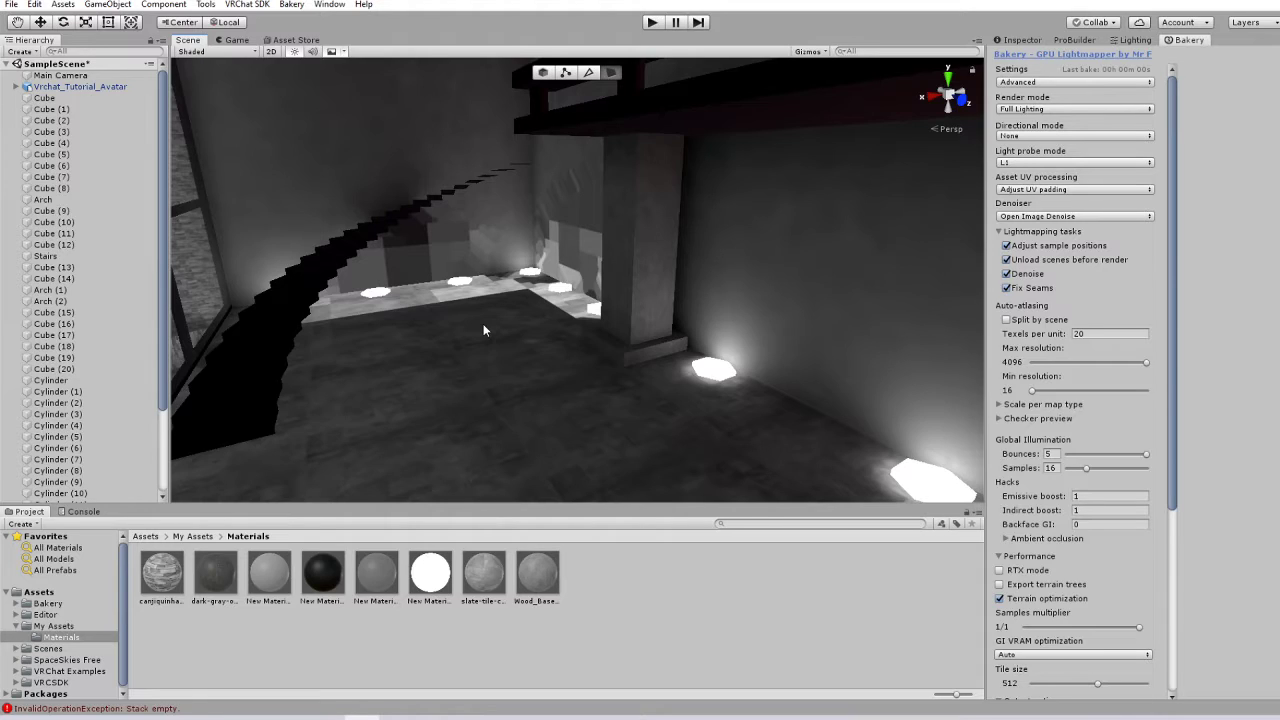
{"action": "right_click_drag", "start_coordinate": [574, 271], "coordinate": [469, 282]}
{"action": "scroll", "coordinate": [469, 282], "scroll_direction": "down", "scroll_amount": 2}
{"action": "scroll", "coordinate": [549, 300], "scroll_direction": "up", "scroll_amount": 2}
{"action": "right_click_drag", "start_coordinate": [549, 300], "coordinate": [923, 358]}
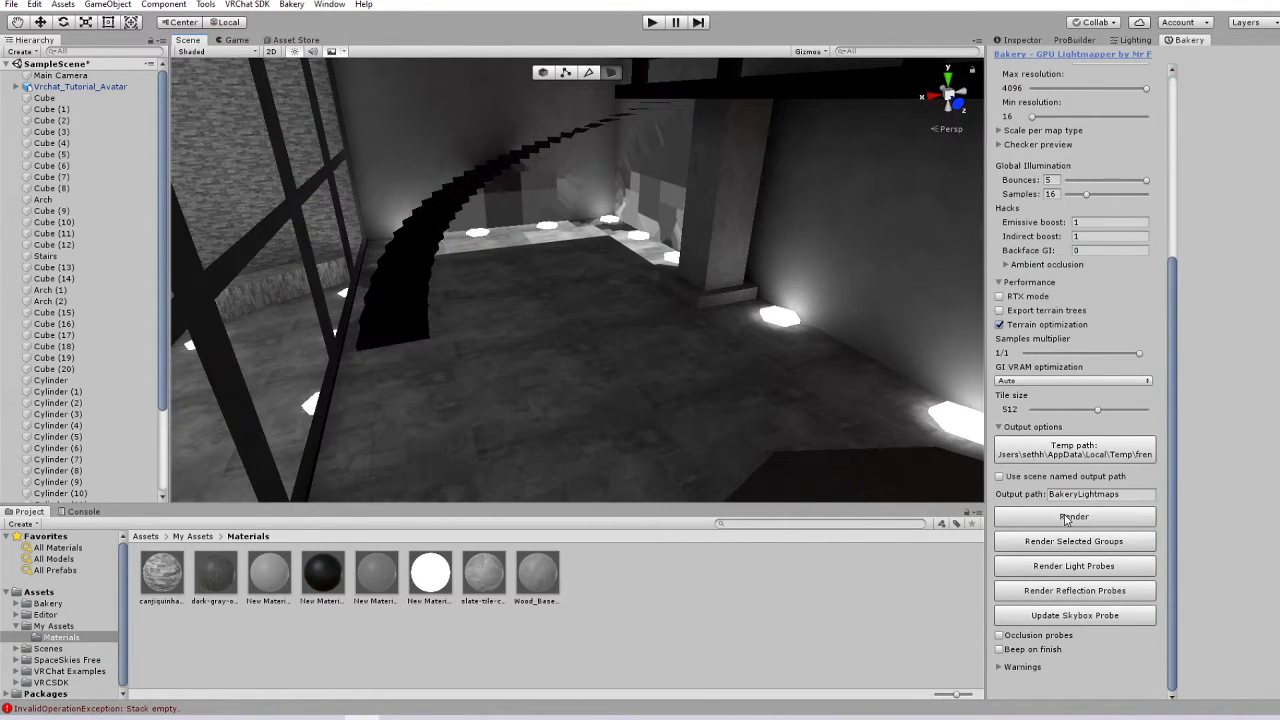
{"action": "right_click_drag", "start_coordinate": [502, 424], "coordinate": [492, 366]}
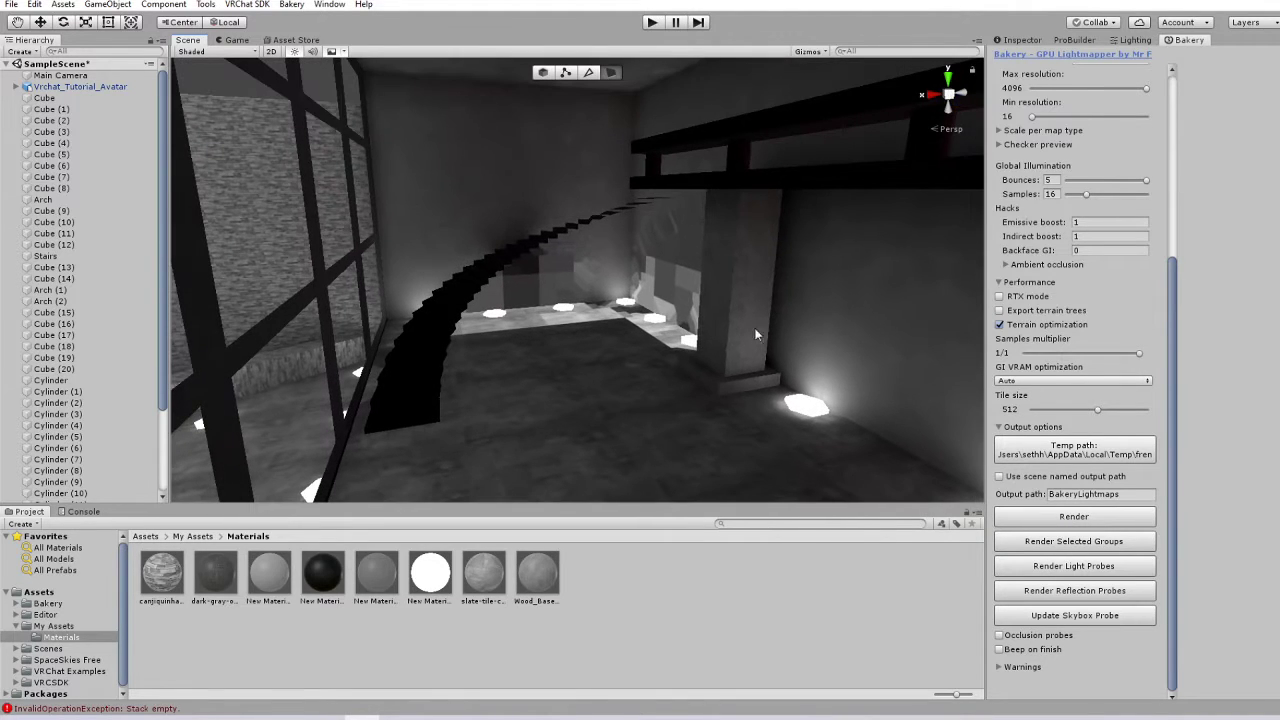
{"action": "middle_click_drag", "start_coordinate": [403, 298], "coordinate": [442, 315]}
{"action": "scroll", "coordinate": [630, 308], "scroll_direction": "down", "scroll_amount": 4}
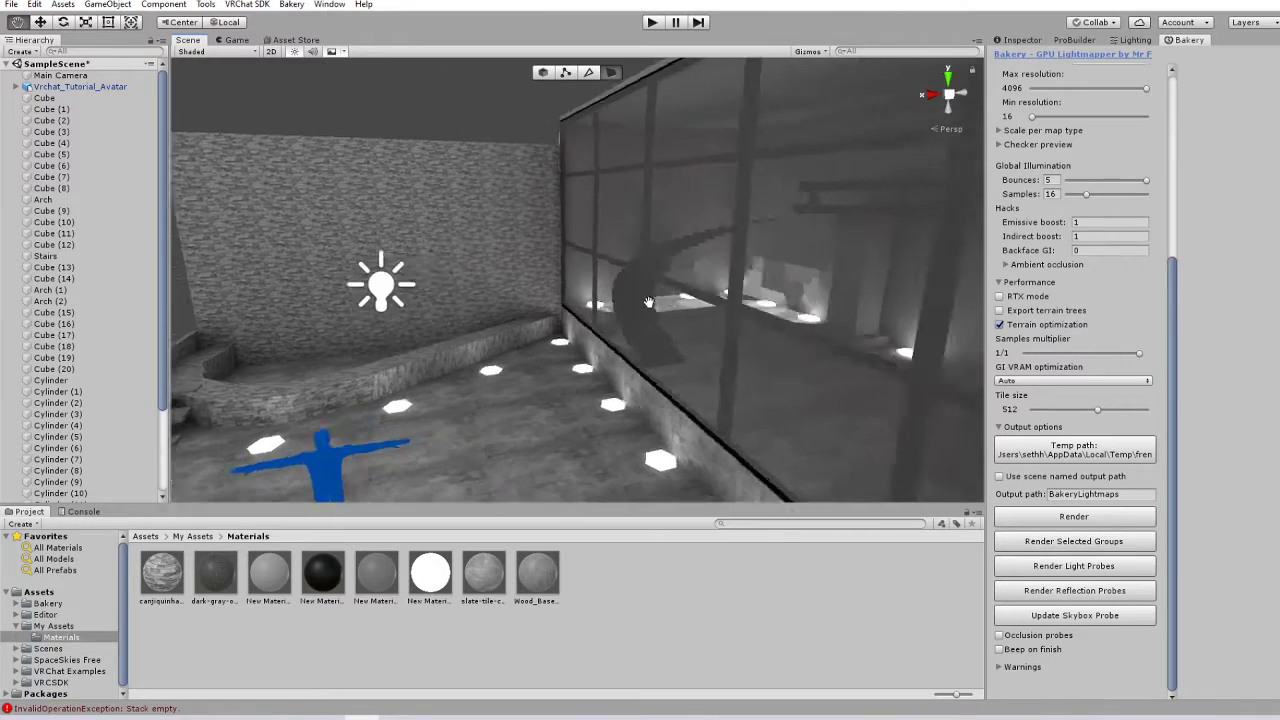
{"action": "scroll", "coordinate": [442, 315], "scroll_direction": "up", "scroll_amount": 4}
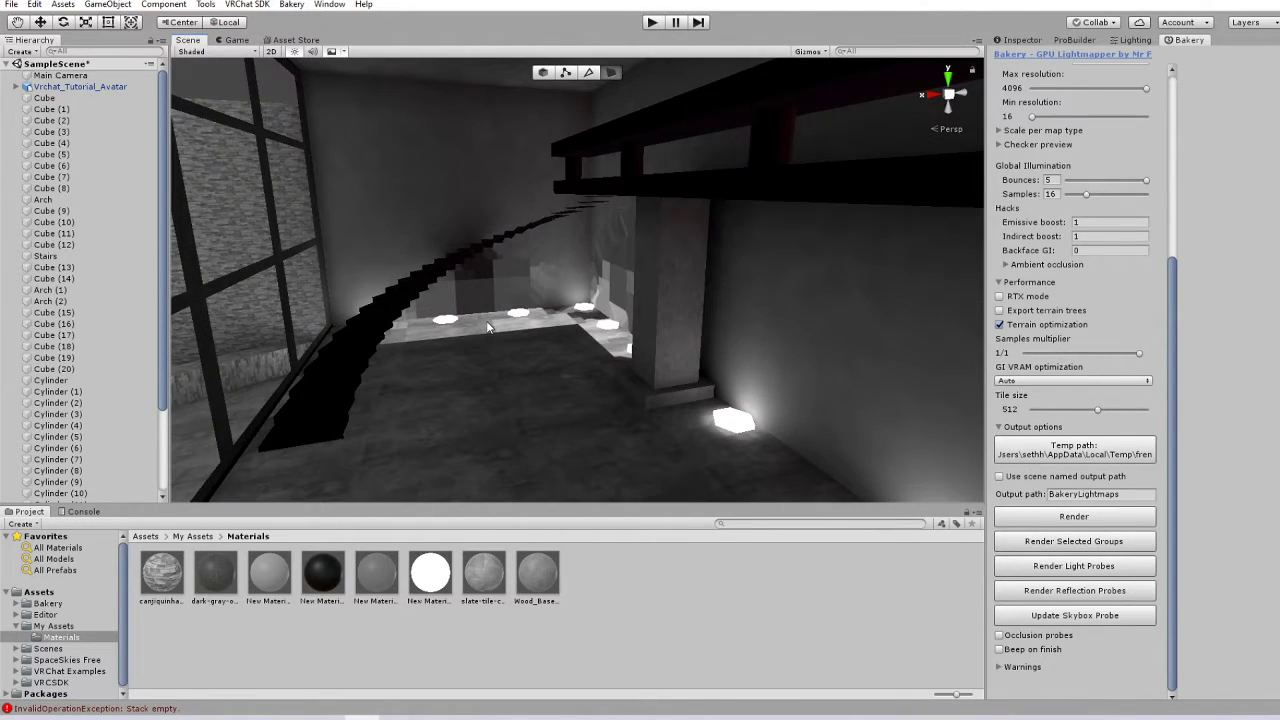
- Check the Bakery - GPU Lightmapper page in the Asset Store, and return to the scene view
{"action": "left_click", "coordinate": [296, 40]}
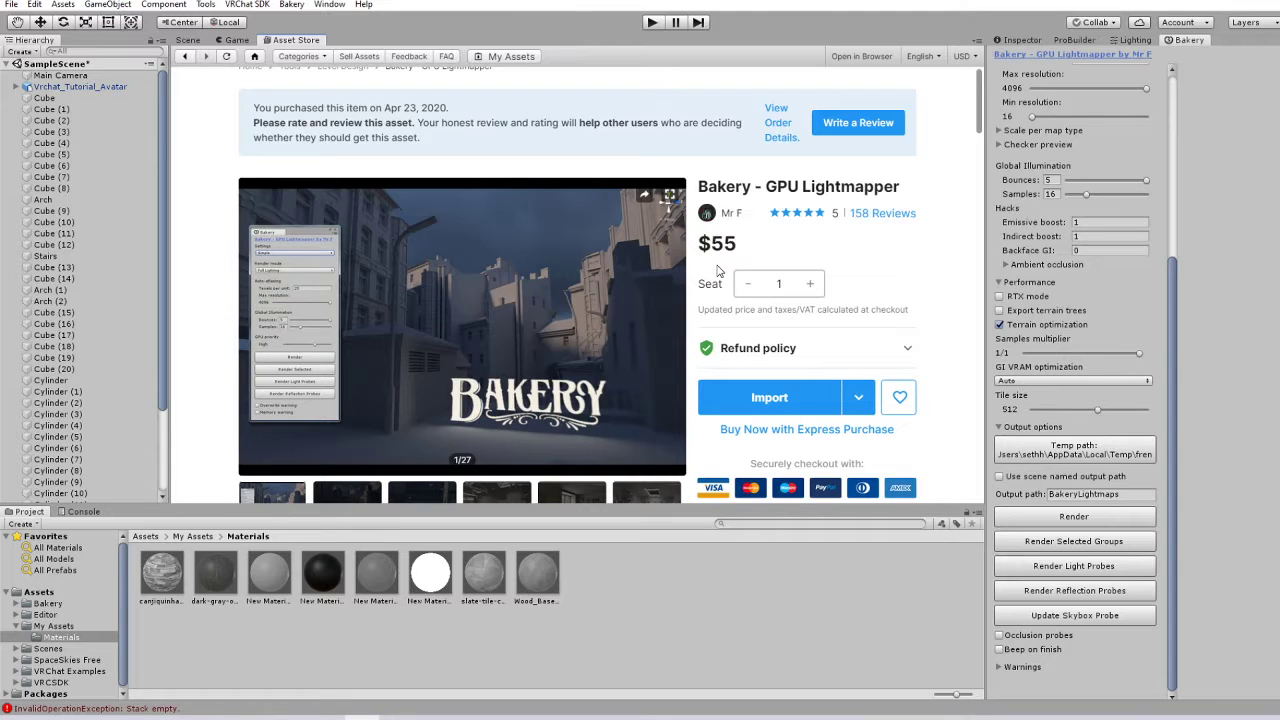
{"action": "left_click", "coordinate": [187, 41]}
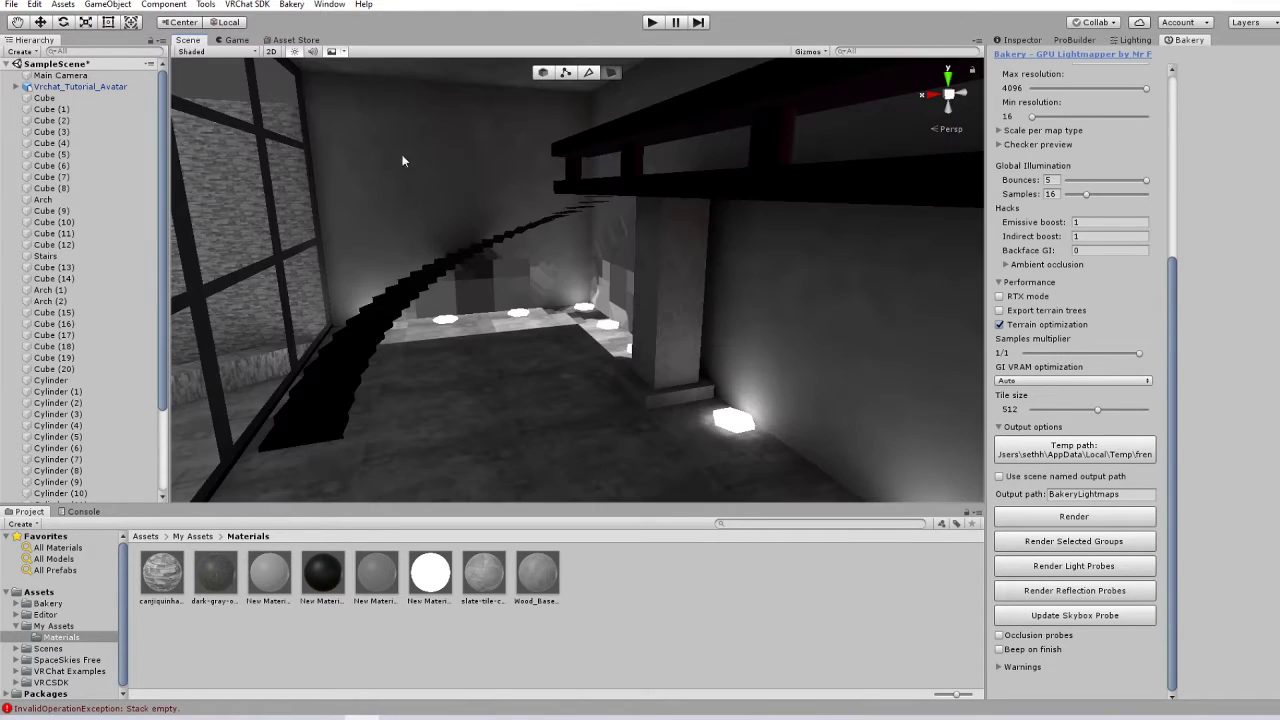
- Start a Bakery render, let it detect the optimal hardware settings, and dismiss the results without setting the recommendations as default
{"action": "left_click", "coordinate": [1032, 516]}
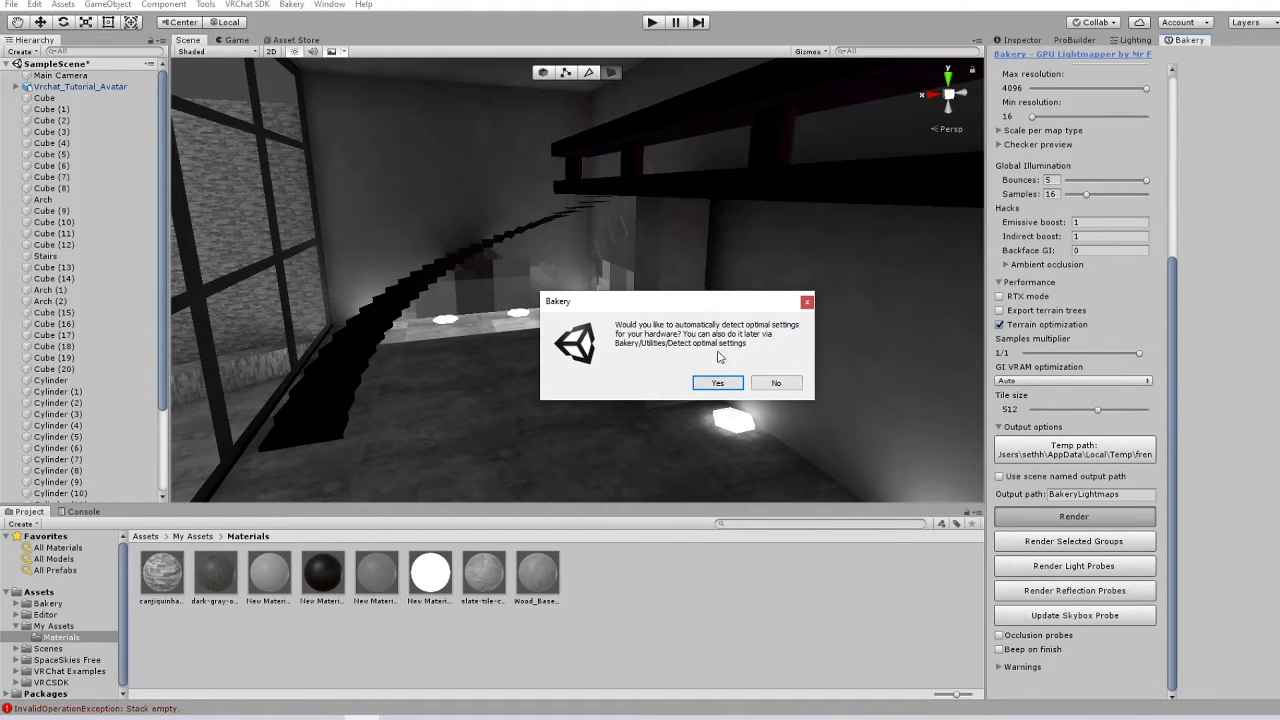
{"action": "left_click", "coordinate": [718, 383]}
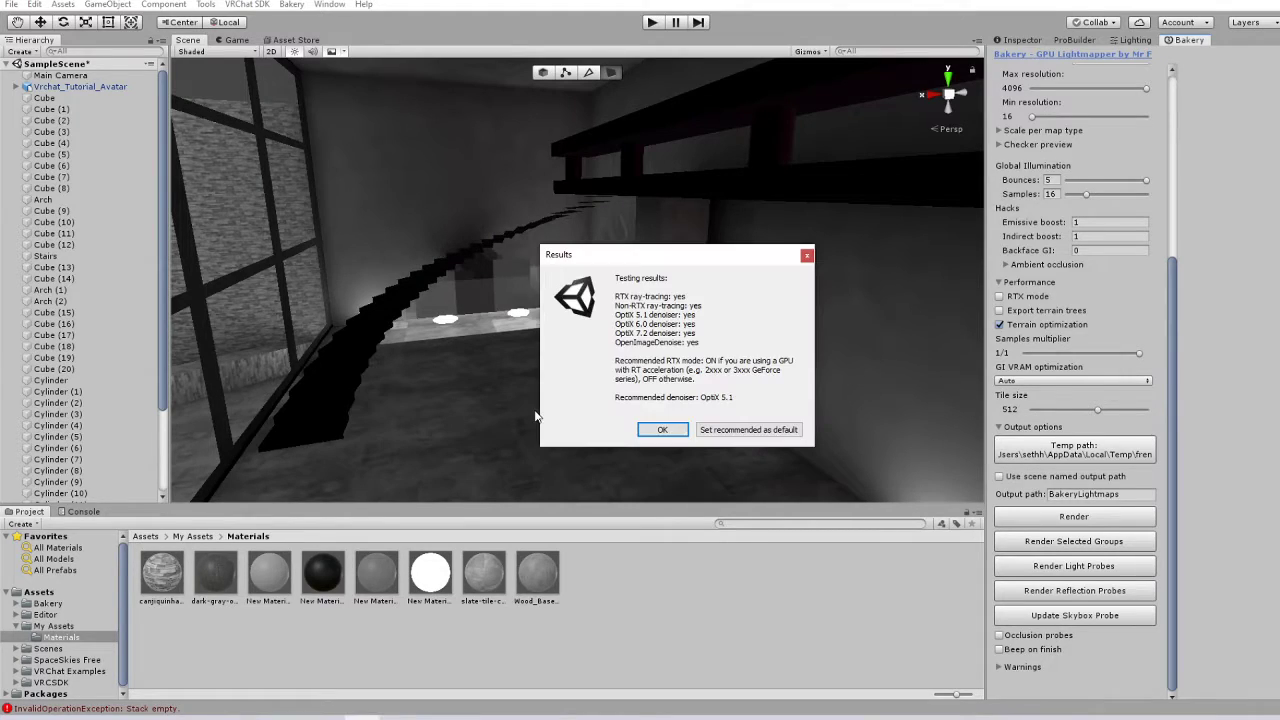
{"action": "left_click", "coordinate": [664, 429]}
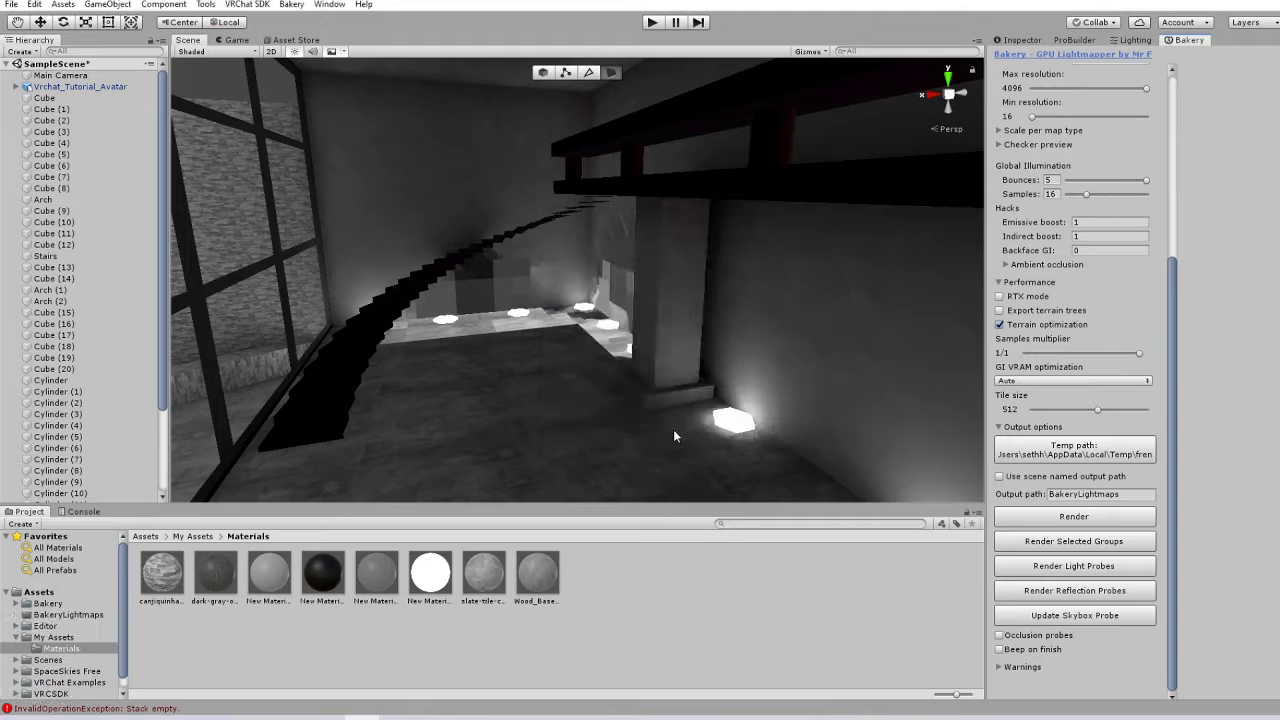
- Render the scene's lightmaps with Bakery and inspect the new lighting inside and outside the room
{"action": "left_click", "coordinate": [1074, 516]}
{"action": "left_click", "coordinate": [728, 395]}
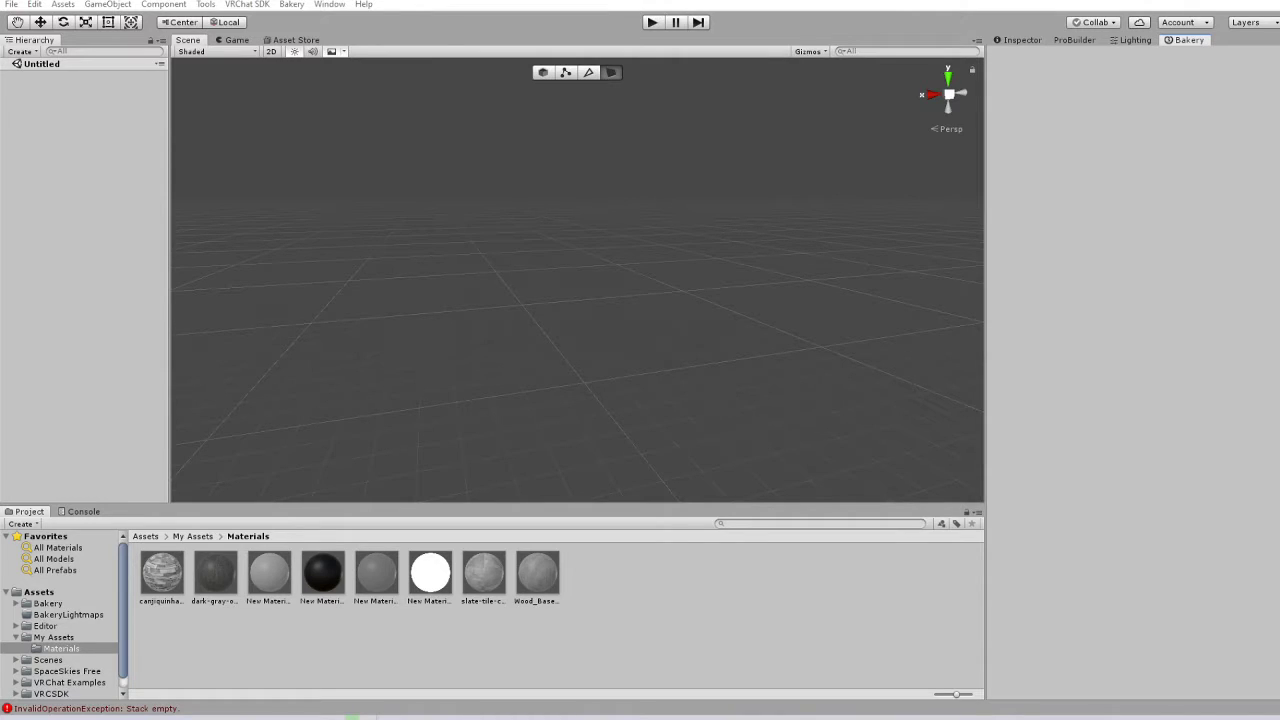
{"action": "left_click_drag", "start_coordinate": [551, 320], "coordinate": [605, 305]}
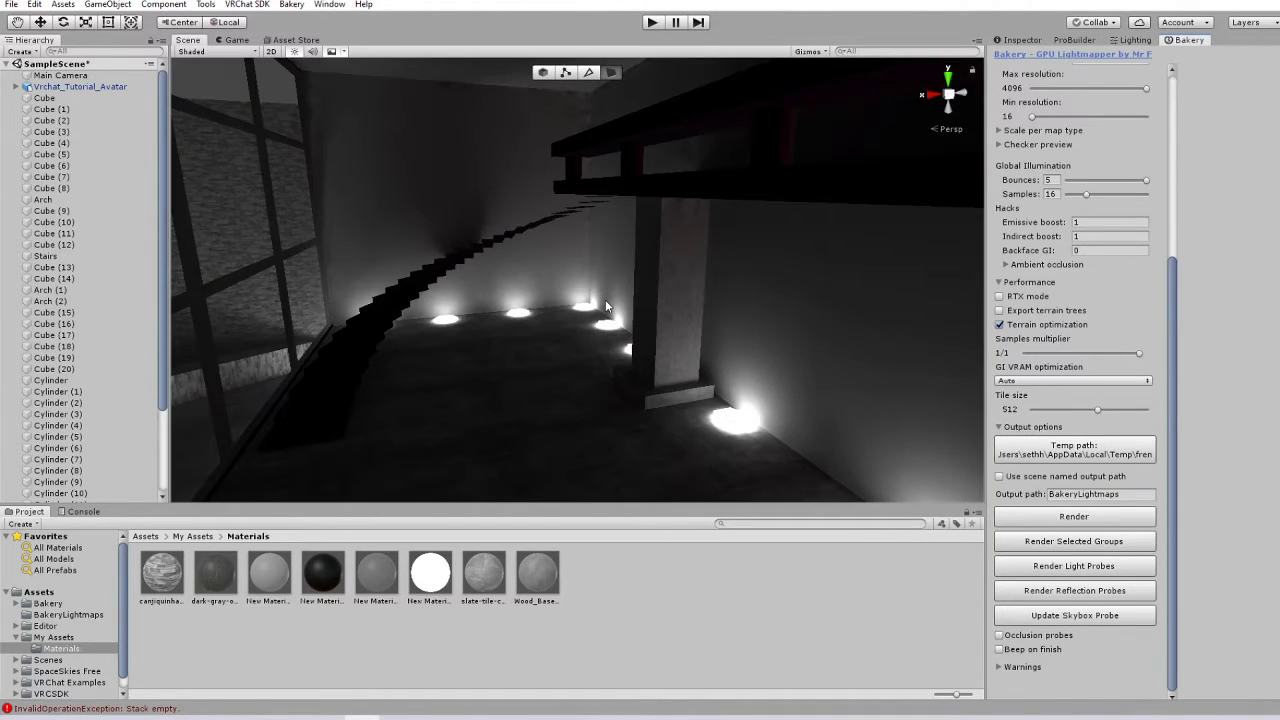
{"action": "right_click_drag", "start_coordinate": [605, 306], "coordinate": [654, 280]}
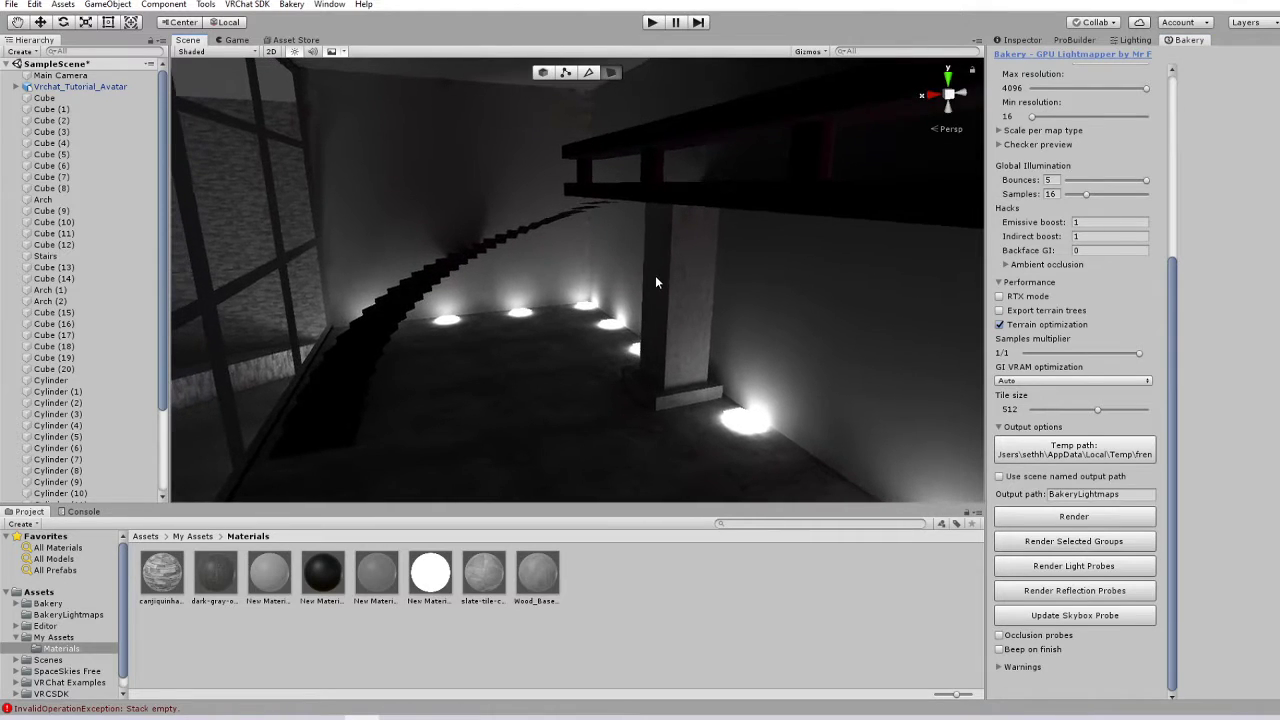
{"action": "right_click_drag", "start_coordinate": [554, 272], "coordinate": [503, 309]}
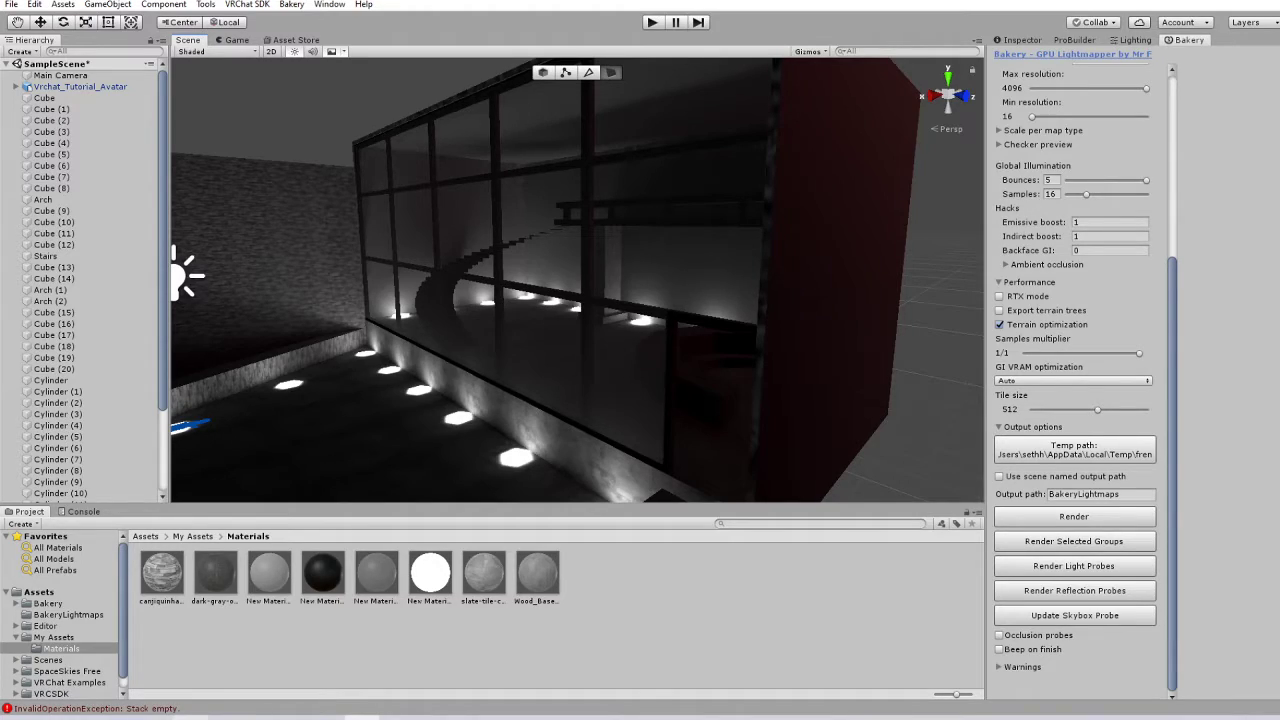
- Switch to the browser and search YouTube for "lighting in unity"
{"action": "left_click", "coordinate": [192, 717]}
{"action": "double_click", "coordinate": [324, 8]}
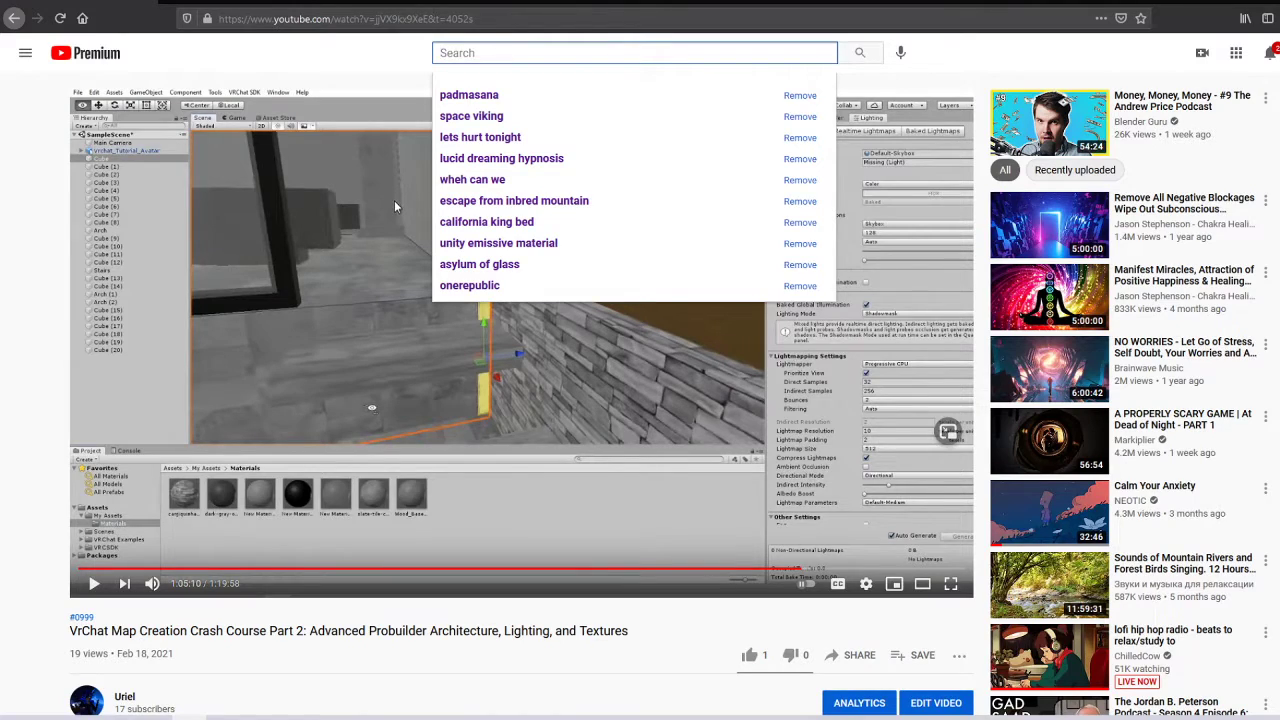
{"action": "type", "text": "lighting"}
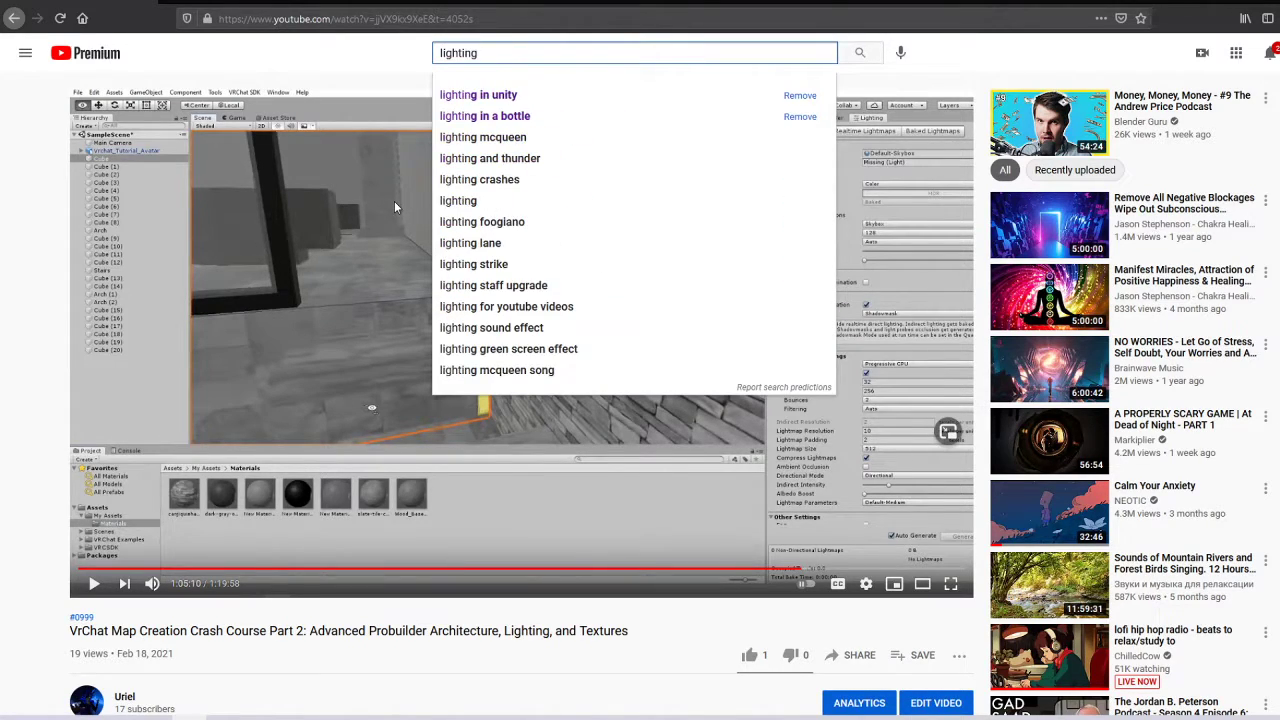
{"action": "key", "text": "Down"}
{"action": "key", "text": "Return"}
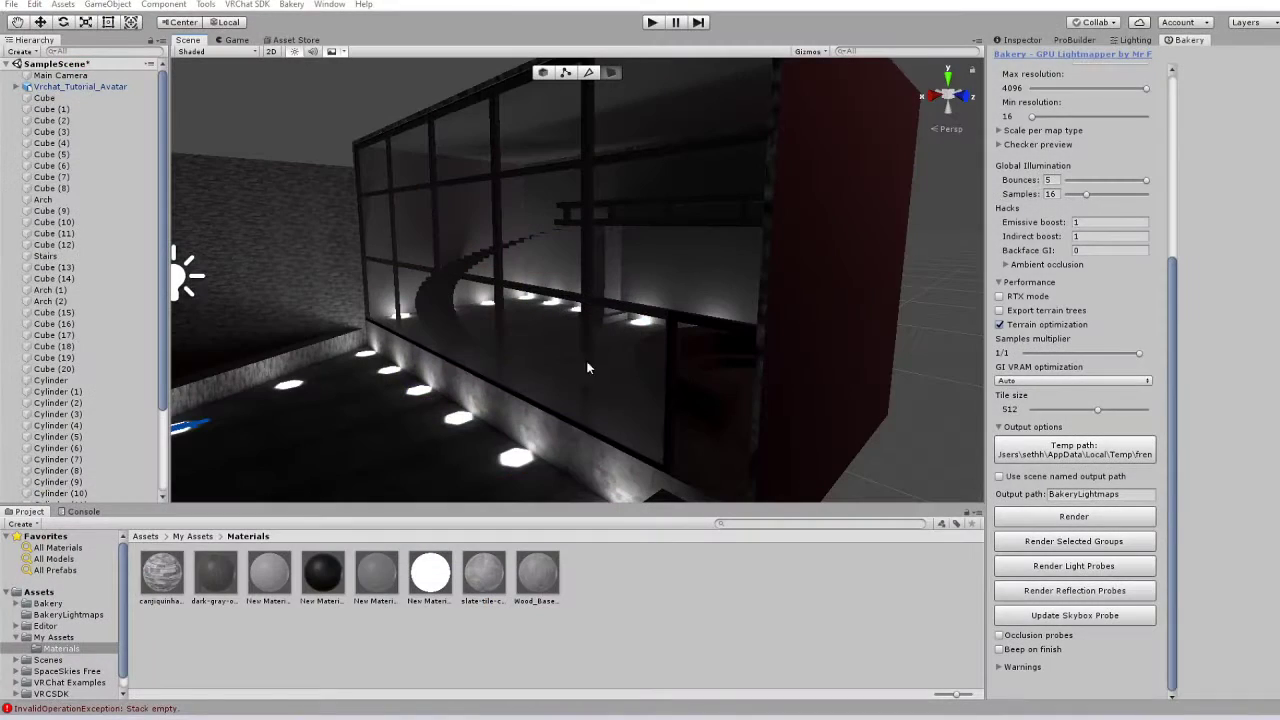
- Examine the baked lighting across the courtyard, the curved wall and the glass-fronted room from several distances
{"action": "left_click_drag", "start_coordinate": [589, 369], "coordinate": [644, 336], "text": "alt"}
{"action": "scroll", "coordinate": [644, 330], "scroll_direction": "up", "scroll_amount": 2}
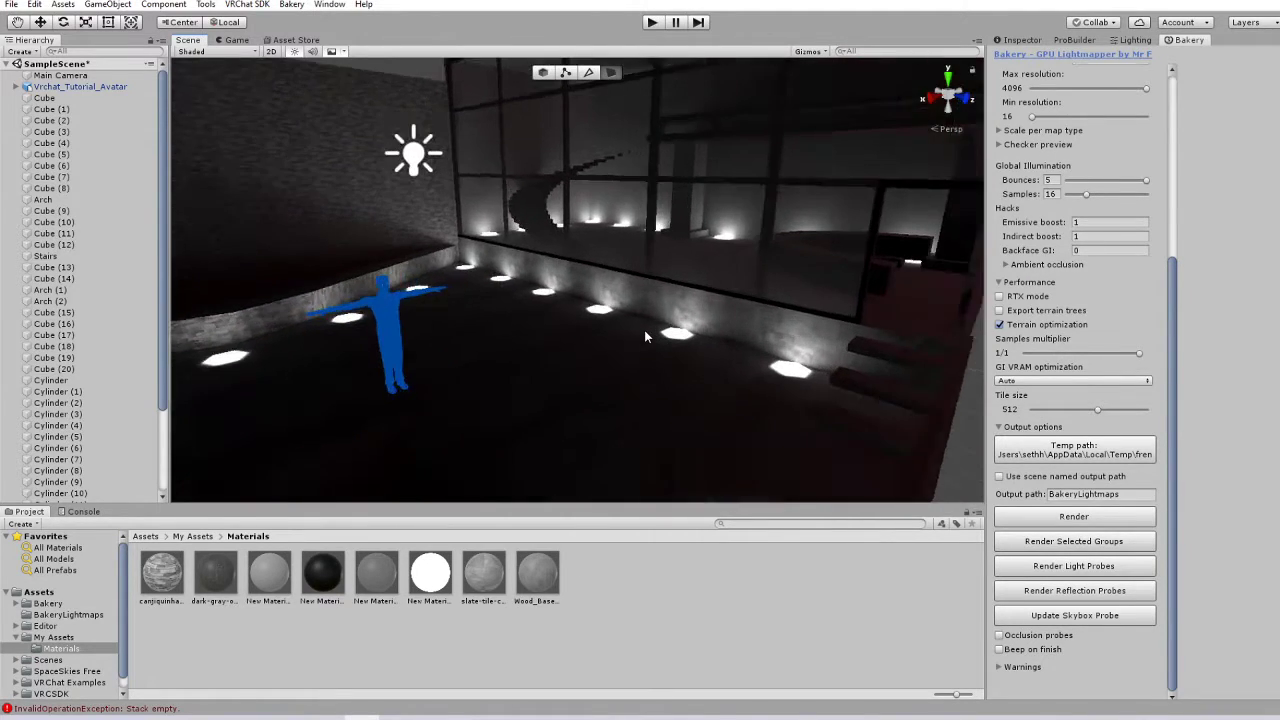
{"action": "middle_click_drag", "start_coordinate": [644, 332], "coordinate": [514, 360]}
{"action": "right_click_drag", "start_coordinate": [514, 360], "coordinate": [603, 345]}
{"action": "scroll", "coordinate": [605, 345], "scroll_direction": "up", "scroll_amount": 3}
{"action": "scroll", "coordinate": [605, 352], "scroll_direction": "down", "scroll_amount": 8}
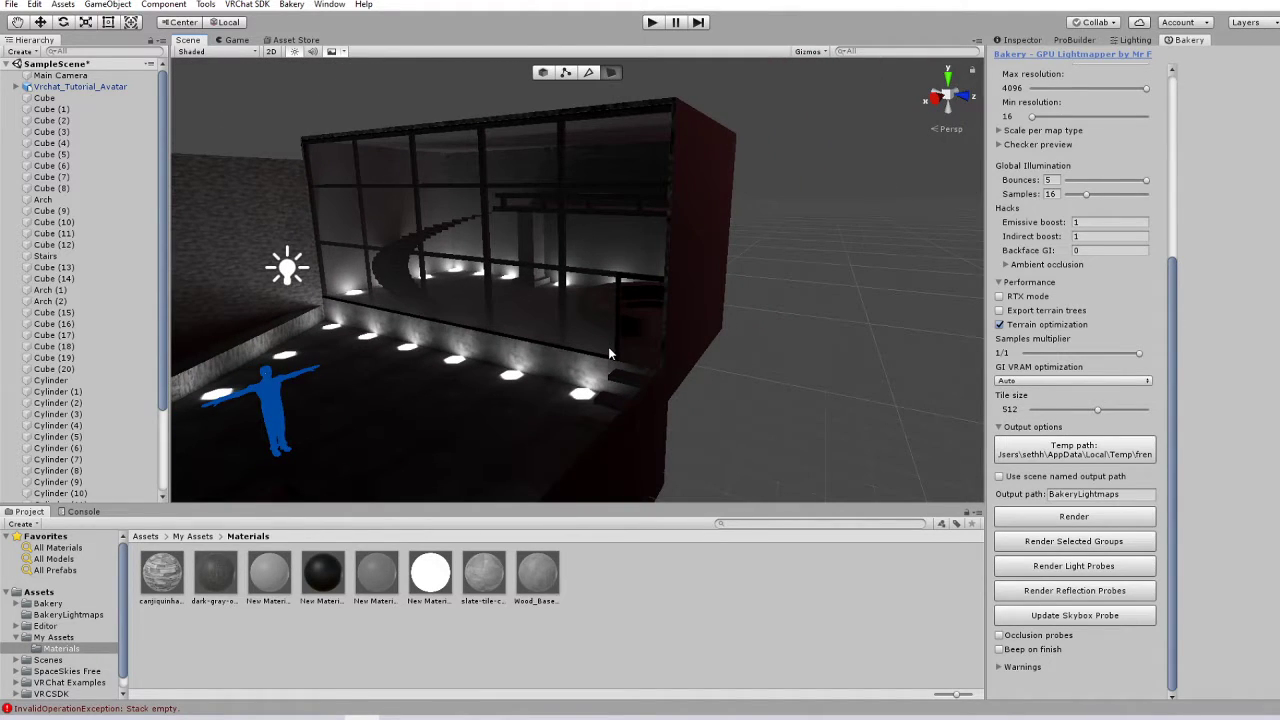
{"action": "left_click_drag", "start_coordinate": [645, 358], "coordinate": [700, 352], "text": "alt"}
{"action": "scroll", "coordinate": [540, 370], "scroll_direction": "up", "scroll_amount": 3}
{"action": "middle_click_drag", "start_coordinate": [460, 400], "coordinate": [561, 316]}
{"action": "scroll", "coordinate": [557, 313], "scroll_direction": "up", "scroll_amount": 6}
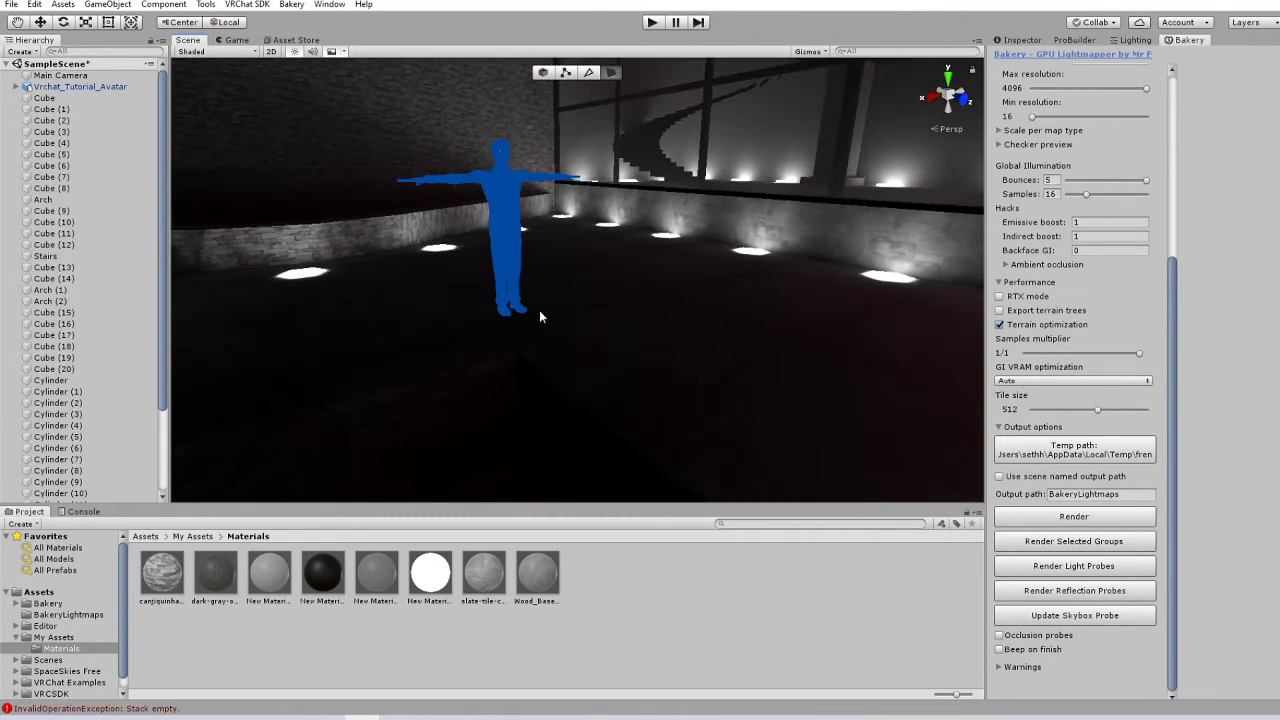
{"action": "scroll", "coordinate": [545, 308], "scroll_direction": "down", "scroll_amount": 7}
{"action": "scroll", "coordinate": [550, 288], "scroll_direction": "down", "scroll_amount": 3}
{"action": "scroll", "coordinate": [552, 290], "scroll_direction": "up", "scroll_amount": 4}
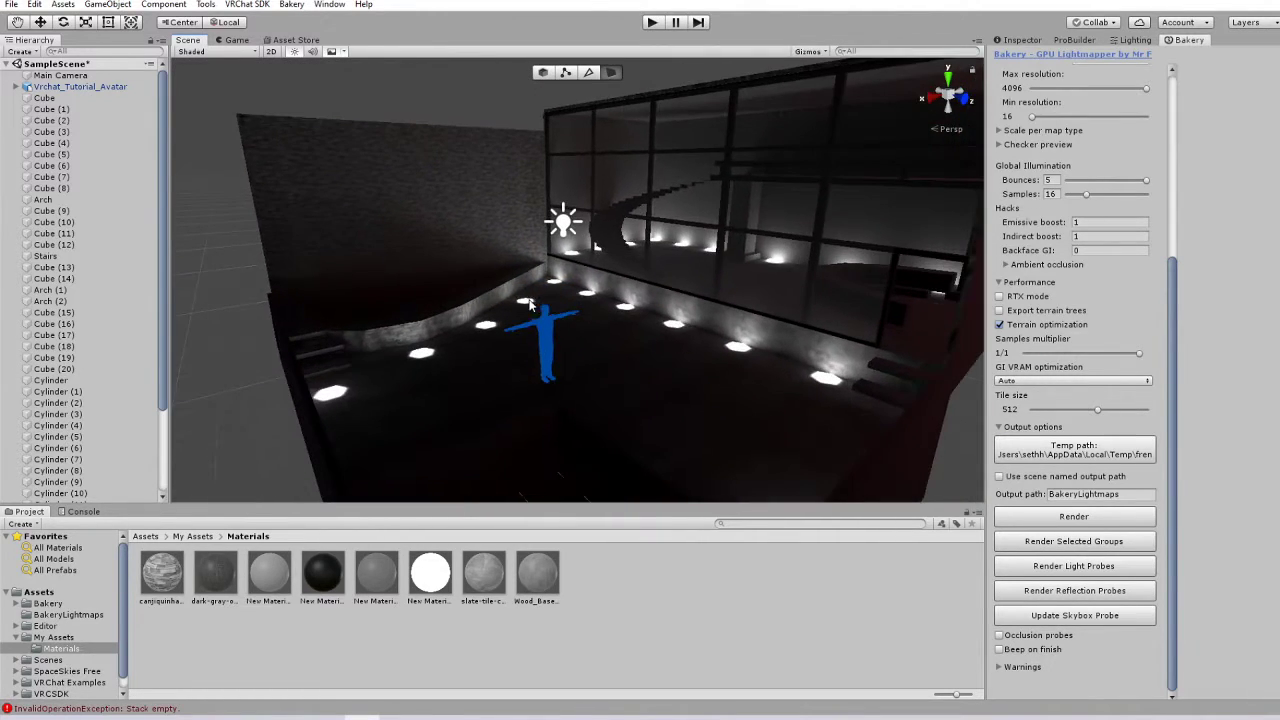
{"action": "left_click_drag", "start_coordinate": [556, 296], "coordinate": [642, 328], "text": "alt"}
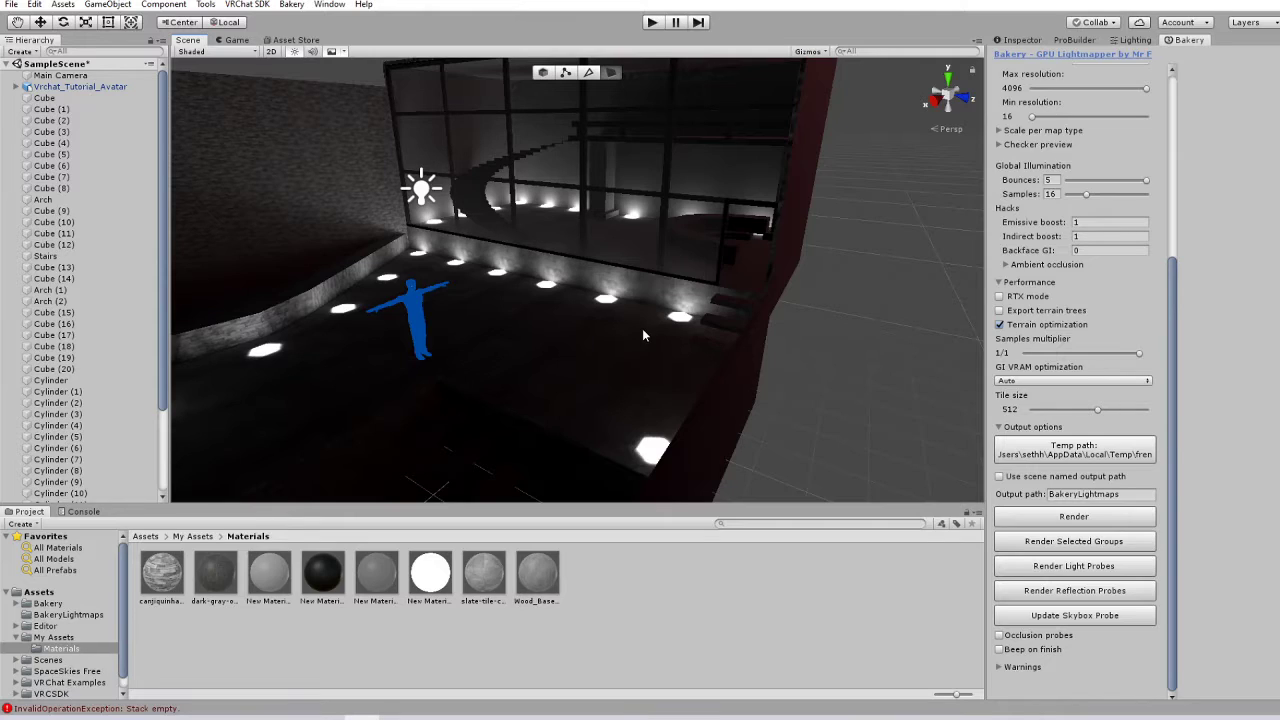
- Delete two of the floor lights beside the curved staircase inside the glass-fronted room
{"action": "key", "text": "w"}
{"action": "right_click_drag", "start_coordinate": [642, 329], "coordinate": [587, 286]}
{"action": "left_click", "coordinate": [563, 300]}
{"action": "key", "text": "Delete"}
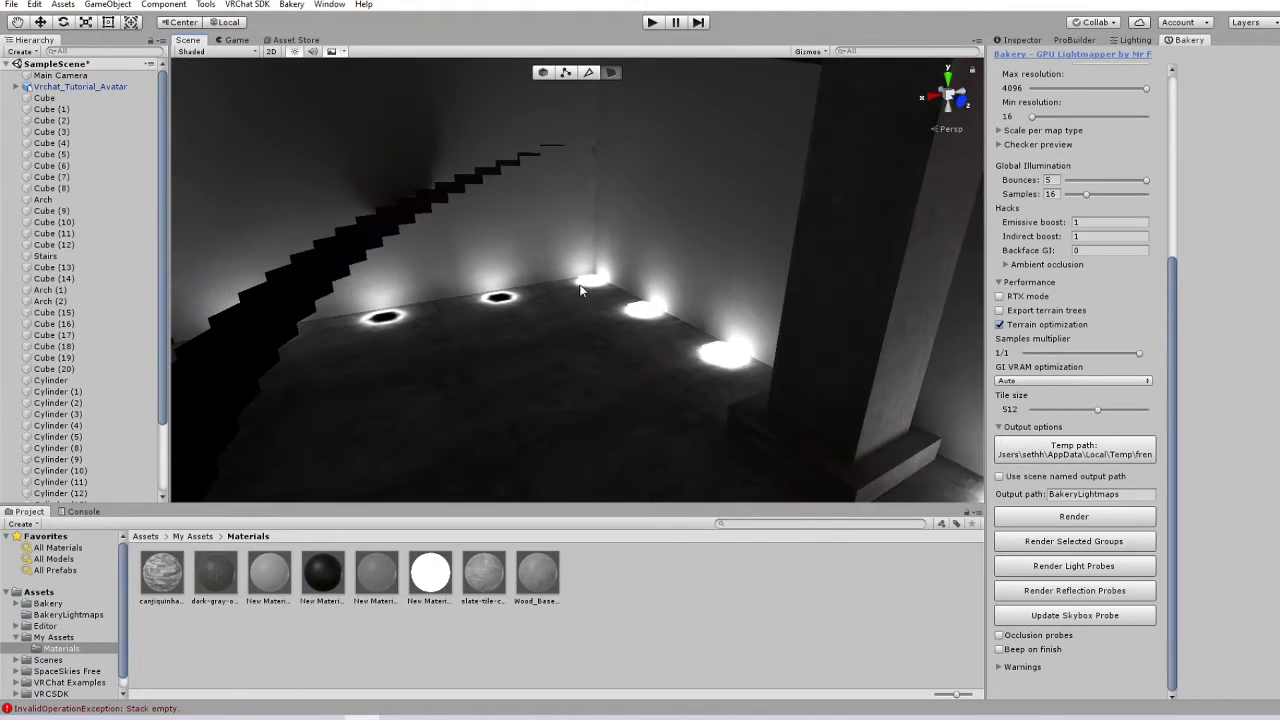
{"action": "left_click", "coordinate": [589, 285]}
{"action": "left_click_drag", "start_coordinate": [540, 291], "coordinate": [483, 315]}
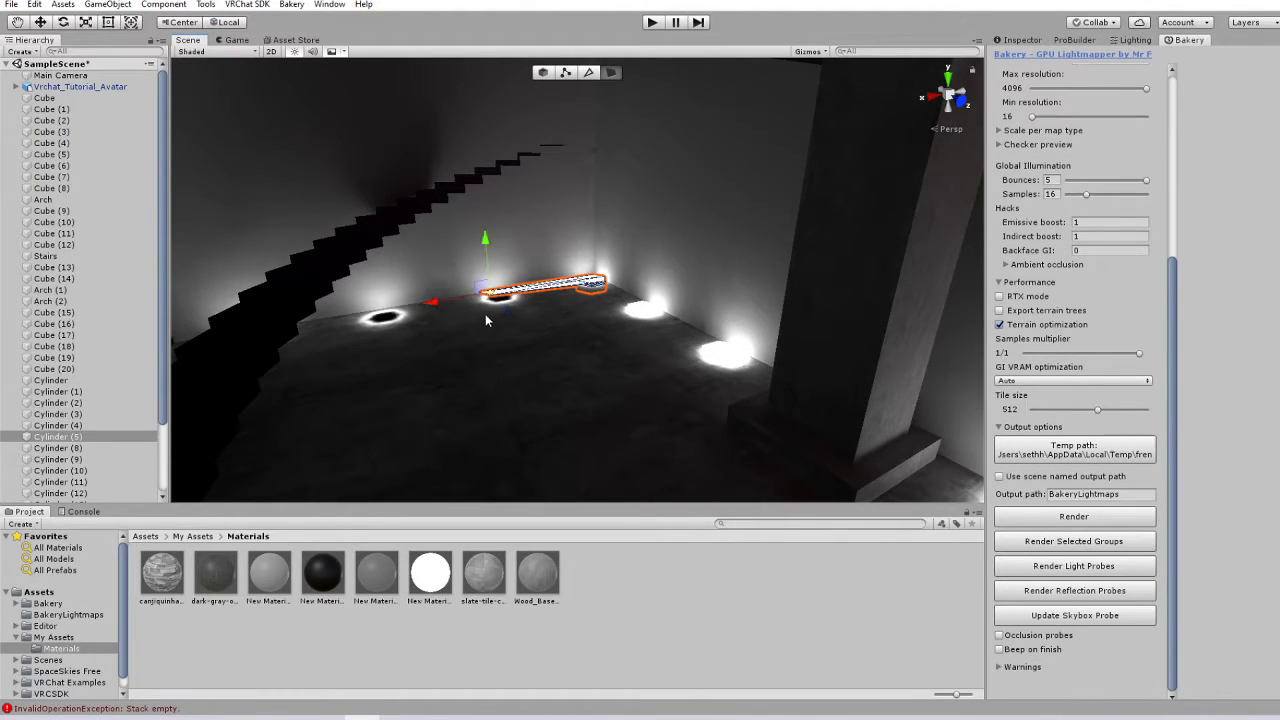
{"action": "key", "text": "ctrl+z"}
- Respace the remaining indoor floor lights, moving the corner light along the staircase wall and its neighbour toward the corner as whole objects
{"action": "left_click", "coordinate": [548, 76]}
{"action": "left_click_drag", "start_coordinate": [556, 291], "coordinate": [446, 318]}
{"action": "right_click_drag", "start_coordinate": [560, 318], "coordinate": [500, 320]}
{"action": "middle_click_drag", "start_coordinate": [500, 320], "coordinate": [481, 322]}
{"action": "right_click_drag", "start_coordinate": [481, 322], "coordinate": [586, 331]}
{"action": "middle_click_drag", "start_coordinate": [586, 331], "coordinate": [602, 334]}
{"action": "left_click", "coordinate": [603, 308]}
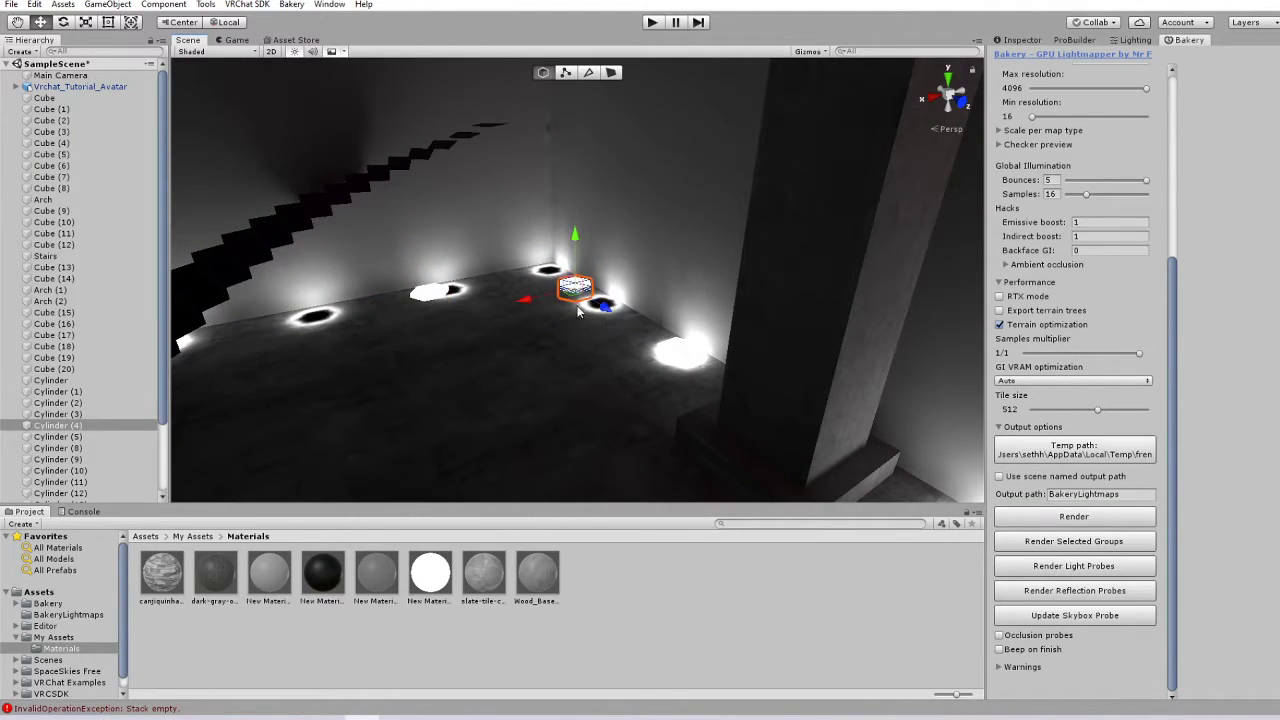
- Delete one more of the floor lights inside the glass-fronted room
{"action": "scroll", "coordinate": [586, 312], "scroll_direction": "down", "scroll_amount": 4}
{"action": "right_click_drag", "start_coordinate": [600, 310], "coordinate": [776, 331]}
{"action": "scroll", "coordinate": [776, 331], "scroll_direction": "down", "scroll_amount": 3}
{"action": "left_click", "coordinate": [520, 358]}
{"action": "left_click", "coordinate": [533, 366]}
{"action": "right_click_drag", "start_coordinate": [533, 366], "coordinate": [656, 280]}
{"action": "key", "text": "s"}
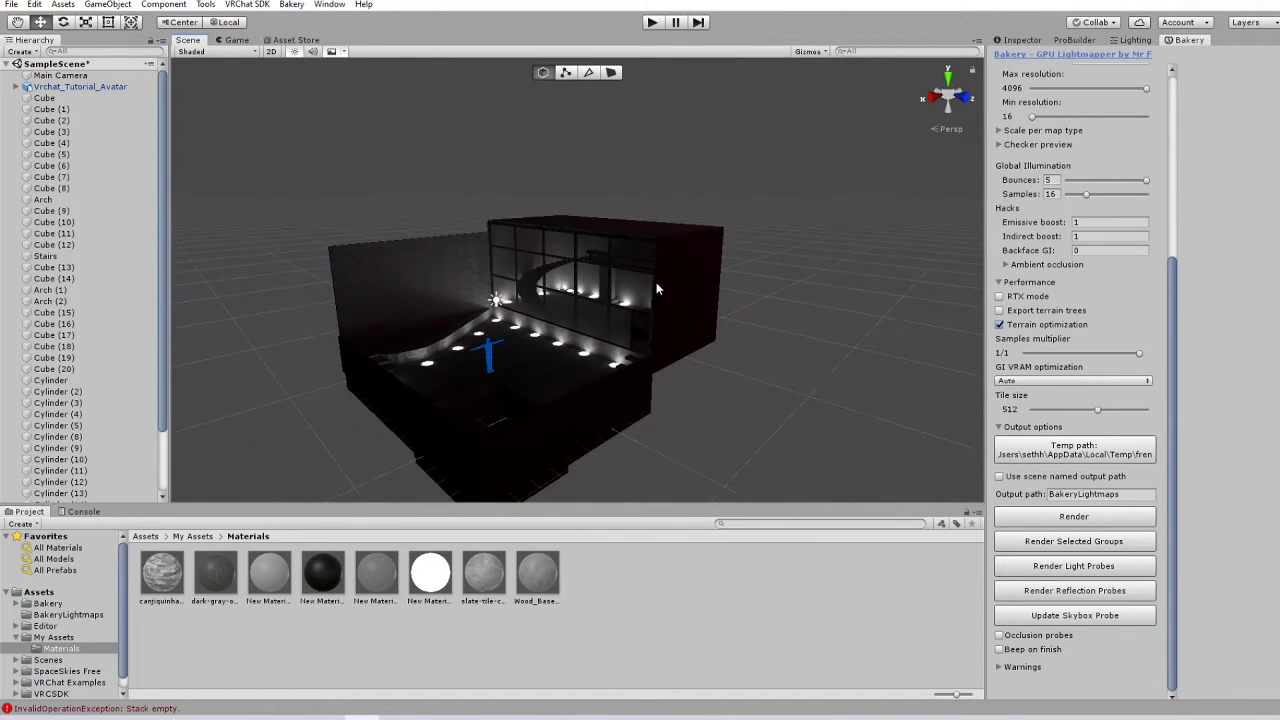
- Duplicate the courtyard floor light at the near end of the curved wall and turn off the scene lighting preview
{"action": "key", "text": "w"}
{"action": "mouse_move", "coordinate": [518, 390]}
{"action": "right_mouse_down"}
{"action": "mouse_move", "coordinate": [537, 323]}
{"action": "mouse_move", "coordinate": [510, 380]}
{"action": "right_mouse_up"}
{"action": "scroll", "coordinate": [510, 380], "scroll_direction": "up", "scroll_amount": 3}
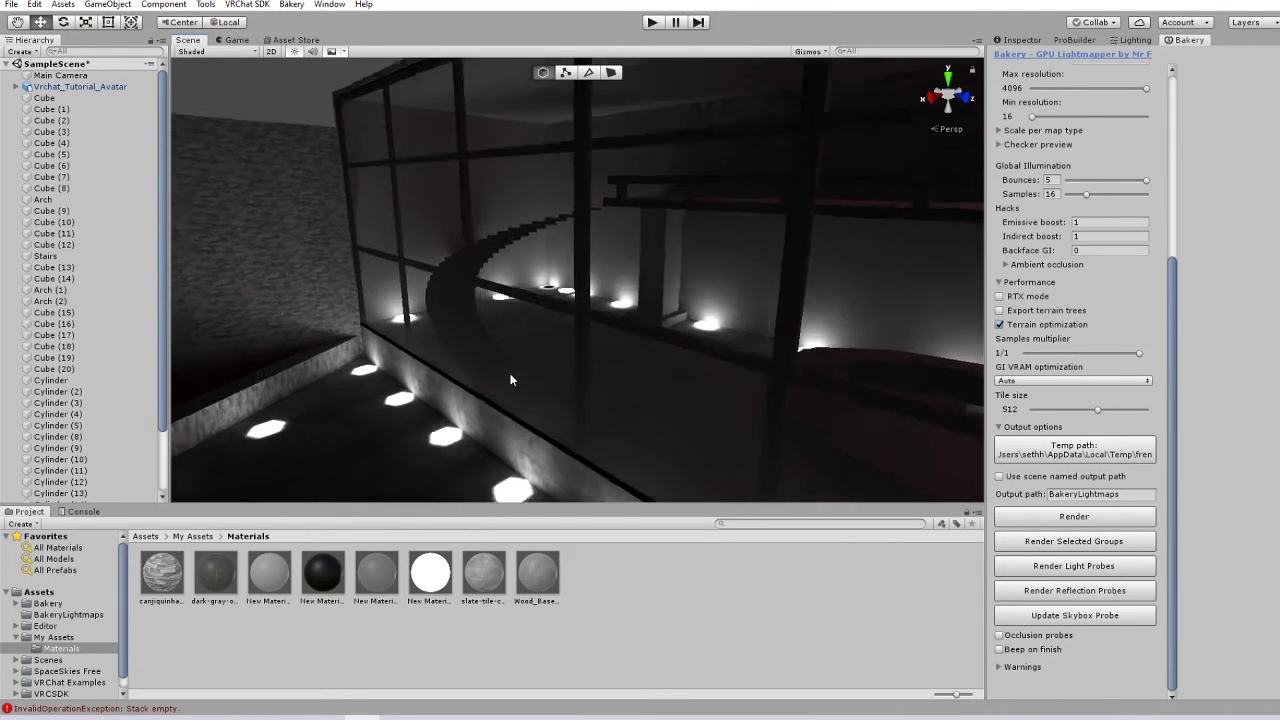
{"action": "scroll", "coordinate": [507, 378], "scroll_direction": "down", "scroll_amount": 3}
{"action": "right_click_drag", "start_coordinate": [720, 364], "coordinate": [649, 420]}
{"action": "key", "text": "s"}
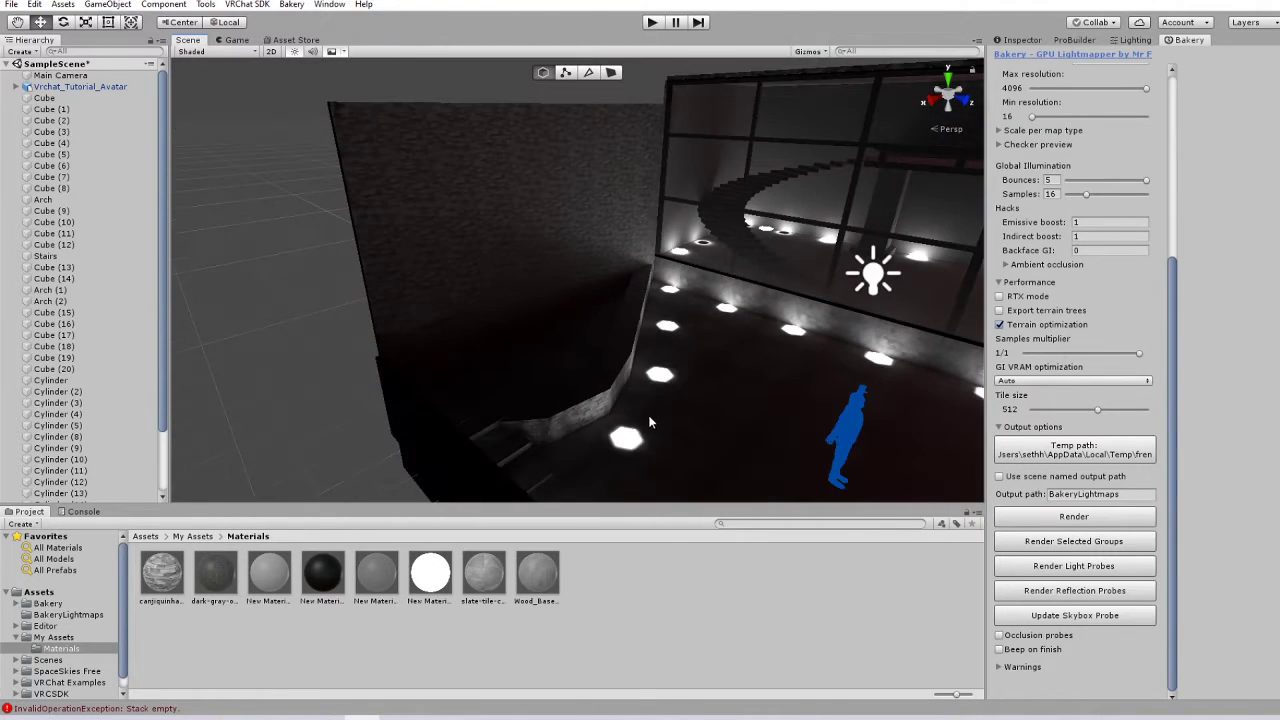
{"action": "left_click", "coordinate": [620, 438]}
{"action": "key", "text": "ctrl+d"}
{"action": "left_click", "coordinate": [294, 52]}
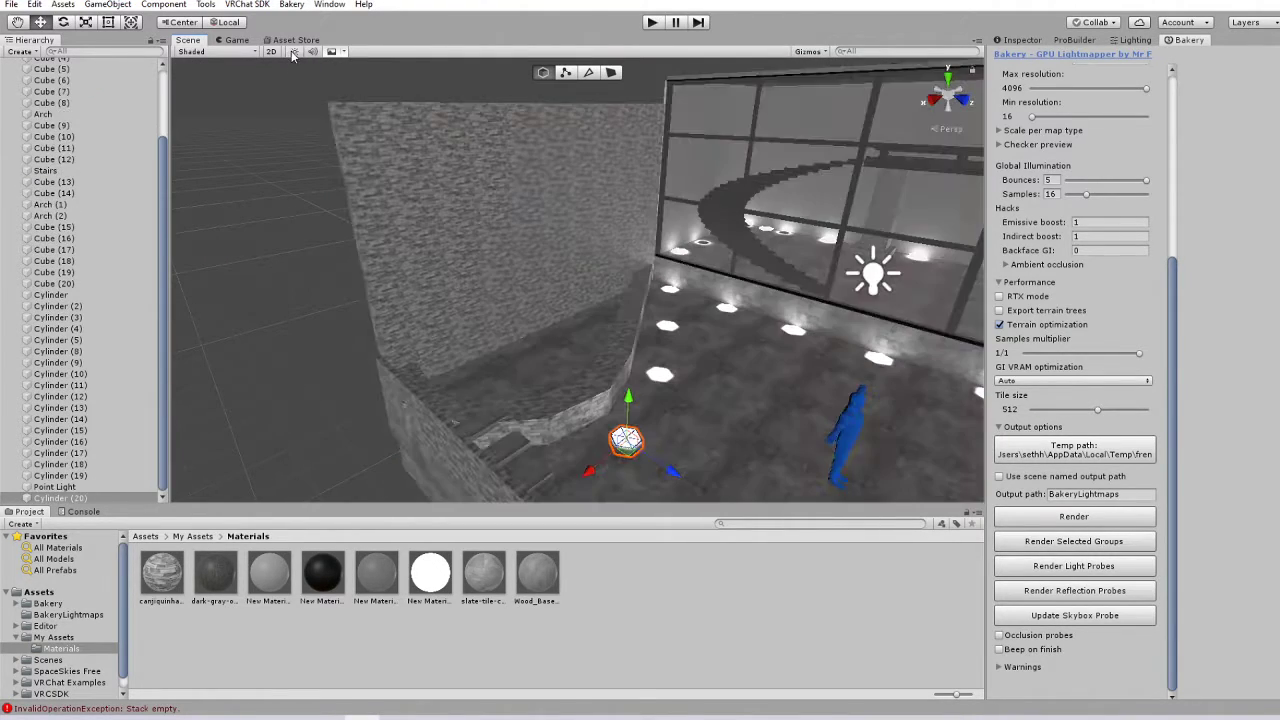
- Move the duplicated light into the recess behind the curved wall
{"action": "left_click_drag", "start_coordinate": [668, 469], "coordinate": [588, 418]}
{"action": "key", "text": "w"}
{"action": "mouse_move", "coordinate": [588, 418]}
{"action": "right_mouse_down"}
{"action": "mouse_move", "coordinate": [610, 405]}
{"action": "mouse_move", "coordinate": [605, 418]}
{"action": "right_mouse_up"}
{"action": "left_click_drag", "start_coordinate": [632, 398], "coordinate": [534, 394]}
{"action": "right_click_drag", "start_coordinate": [534, 398], "coordinate": [528, 431]}
- Duplicate the recess light twice and space the copies along the inside of the curved wall
{"action": "key", "text": "ctrl+d"}
{"action": "left_click_drag", "start_coordinate": [470, 433], "coordinate": [680, 434]}
{"action": "left_click_drag", "start_coordinate": [612, 400], "coordinate": [745, 280]}
{"action": "key", "text": "ctrl+d"}
{"action": "right_click_drag", "start_coordinate": [770, 258], "coordinate": [640, 376]}
{"action": "left_click", "coordinate": [638, 378]}
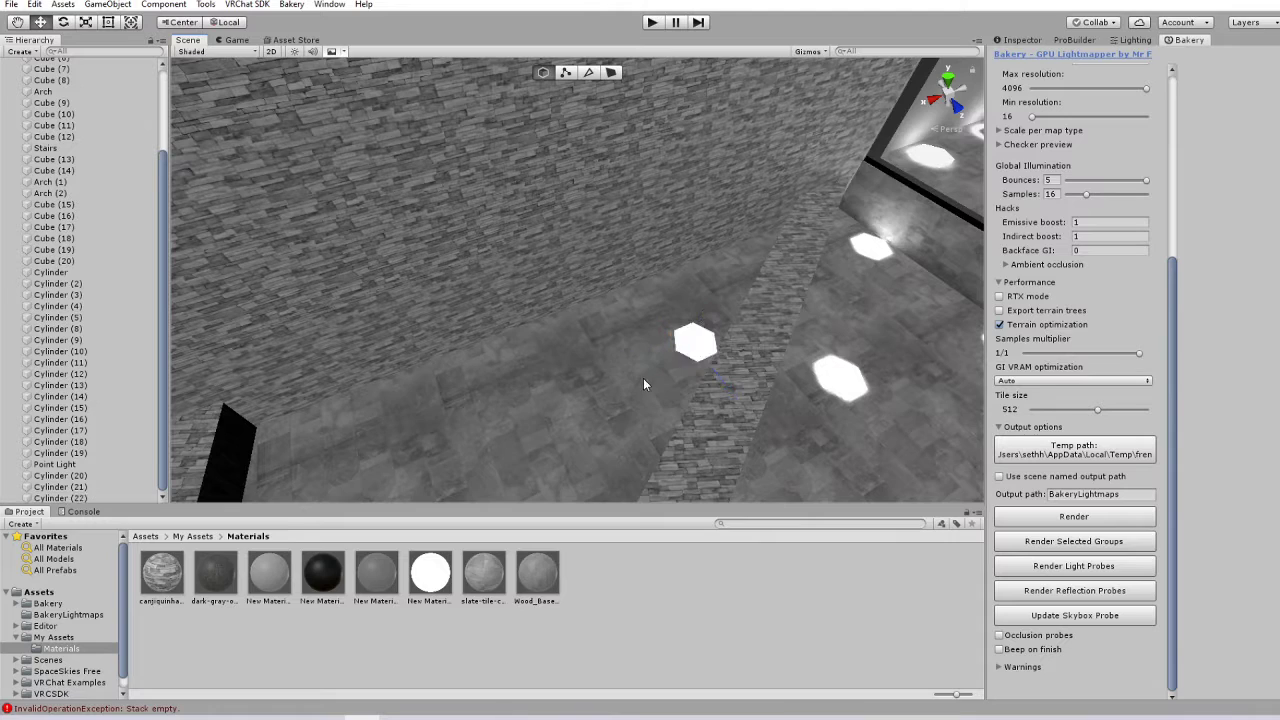
{"action": "left_click", "coordinate": [695, 342]}
{"action": "right_click_drag", "start_coordinate": [695, 345], "coordinate": [667, 311]}
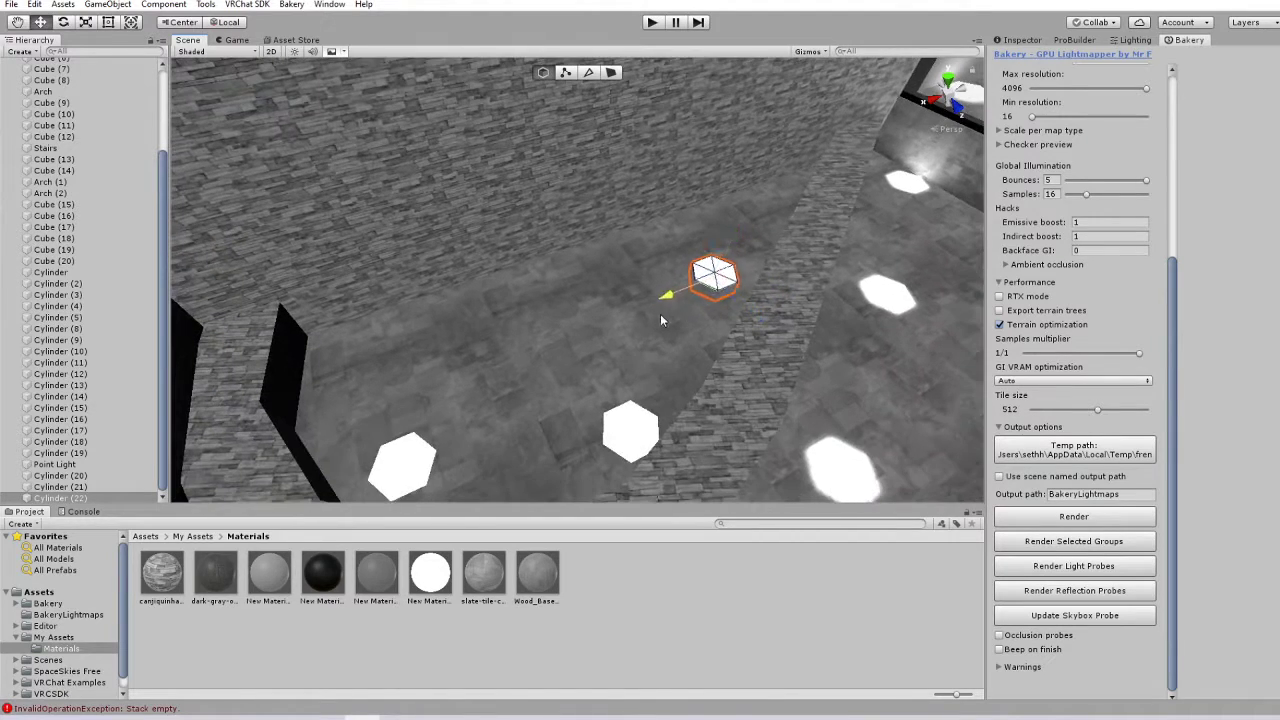
- Duplicate the last recess light and place the fourth light farther along the curved wall
{"action": "right_click_drag", "start_coordinate": [742, 360], "coordinate": [690, 373]}
{"action": "key", "text": "ctrl+d"}
{"action": "left_click_drag", "start_coordinate": [604, 413], "coordinate": [657, 321]}
{"action": "right_click_drag", "start_coordinate": [712, 332], "coordinate": [600, 372]}
{"action": "key", "text": "s"}
{"action": "right_click_drag", "start_coordinate": [455, 326], "coordinate": [576, 372]}
- Move the four recess lights together toward the stone wall and turn the scene lighting preview back on
{"action": "left_click", "coordinate": [576, 372]}
{"action": "left_click", "coordinate": [682, 293], "text": "shift"}
{"action": "left_click", "coordinate": [773, 211], "text": "shift"}
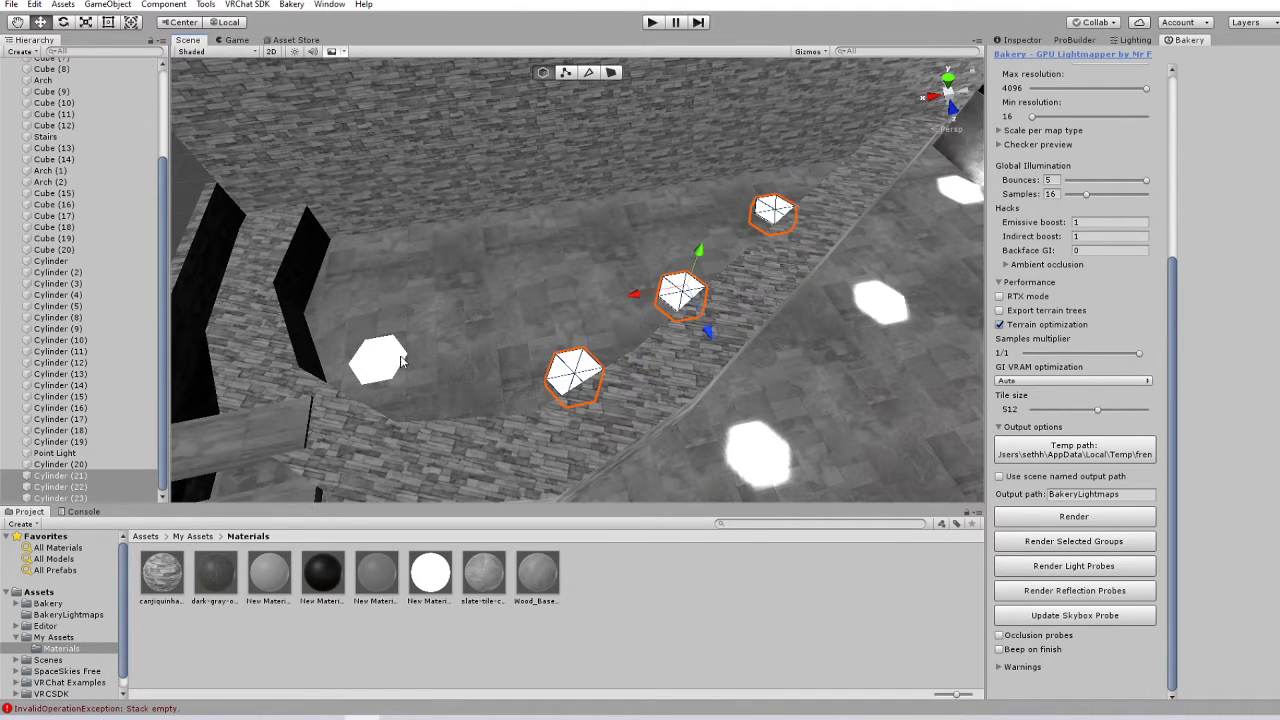
{"action": "left_click", "coordinate": [379, 361], "text": "shift"}
{"action": "mouse_move", "coordinate": [605, 345]}
{"action": "left_mouse_down"}
{"action": "mouse_move", "coordinate": [557, 318]}
{"action": "mouse_move", "coordinate": [604, 286]}
{"action": "mouse_move", "coordinate": [542, 313]}
{"action": "left_mouse_up"}
{"action": "left_click", "coordinate": [87, 22]}
{"action": "left_click", "coordinate": [40, 22]}
{"action": "mouse_move", "coordinate": [542, 313]}
{"action": "right_mouse_down"}
{"action": "mouse_move", "coordinate": [337, 260]}
{"action": "mouse_move", "coordinate": [546, 298]}
{"action": "mouse_move", "coordinate": [679, 280]}
{"action": "mouse_move", "coordinate": [563, 274]}
{"action": "mouse_move", "coordinate": [693, 287]}
{"action": "mouse_move", "coordinate": [745, 275]}
{"action": "mouse_move", "coordinate": [512, 261]}
{"action": "mouse_move", "coordinate": [525, 310]}
{"action": "right_mouse_up"}
{"action": "left_click", "coordinate": [337, 260]}
{"action": "left_click", "coordinate": [296, 52]}
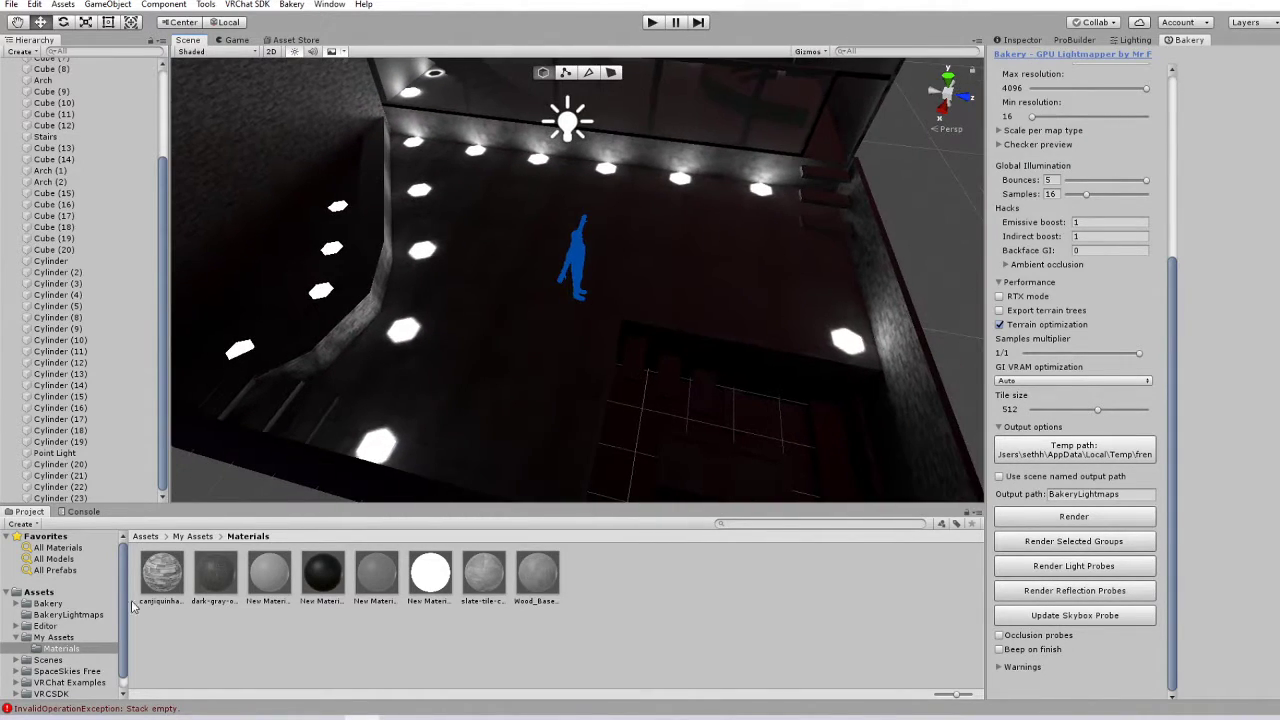
- Duplicate the white emissive material New Material 3 and show the copy's properties
{"action": "left_click", "coordinate": [431, 583]}
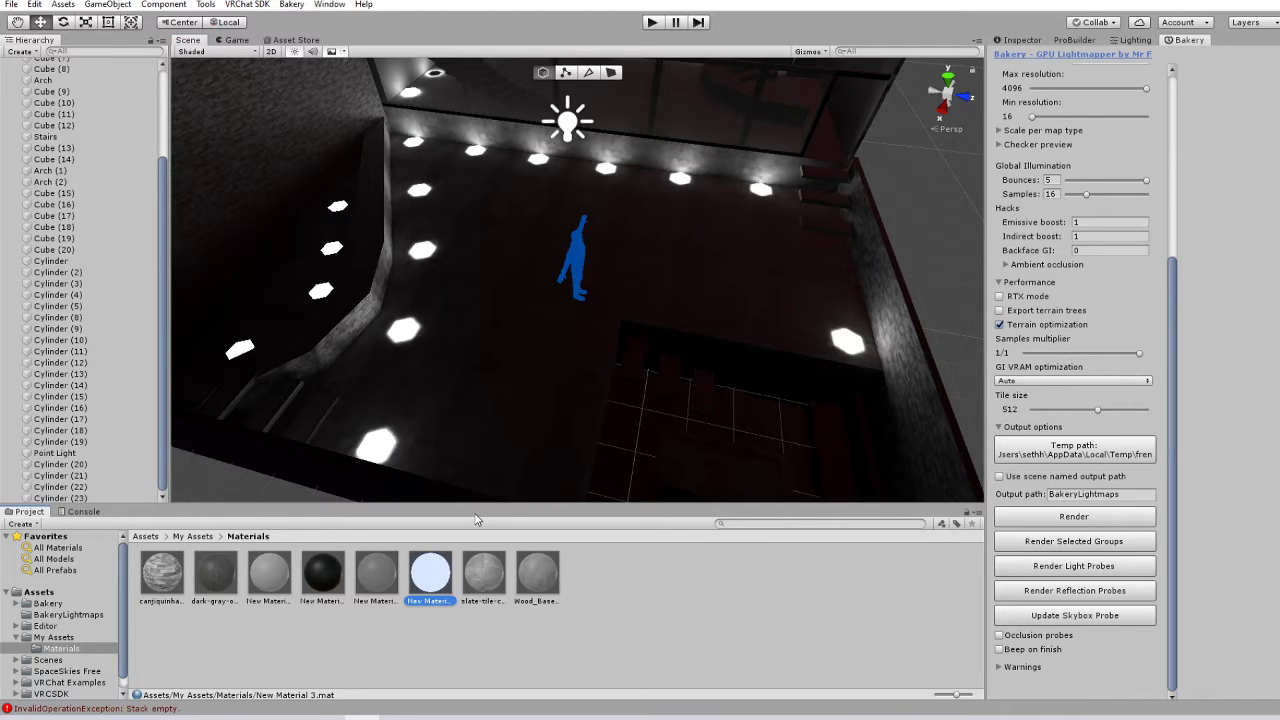
{"action": "left_click", "coordinate": [1022, 40]}
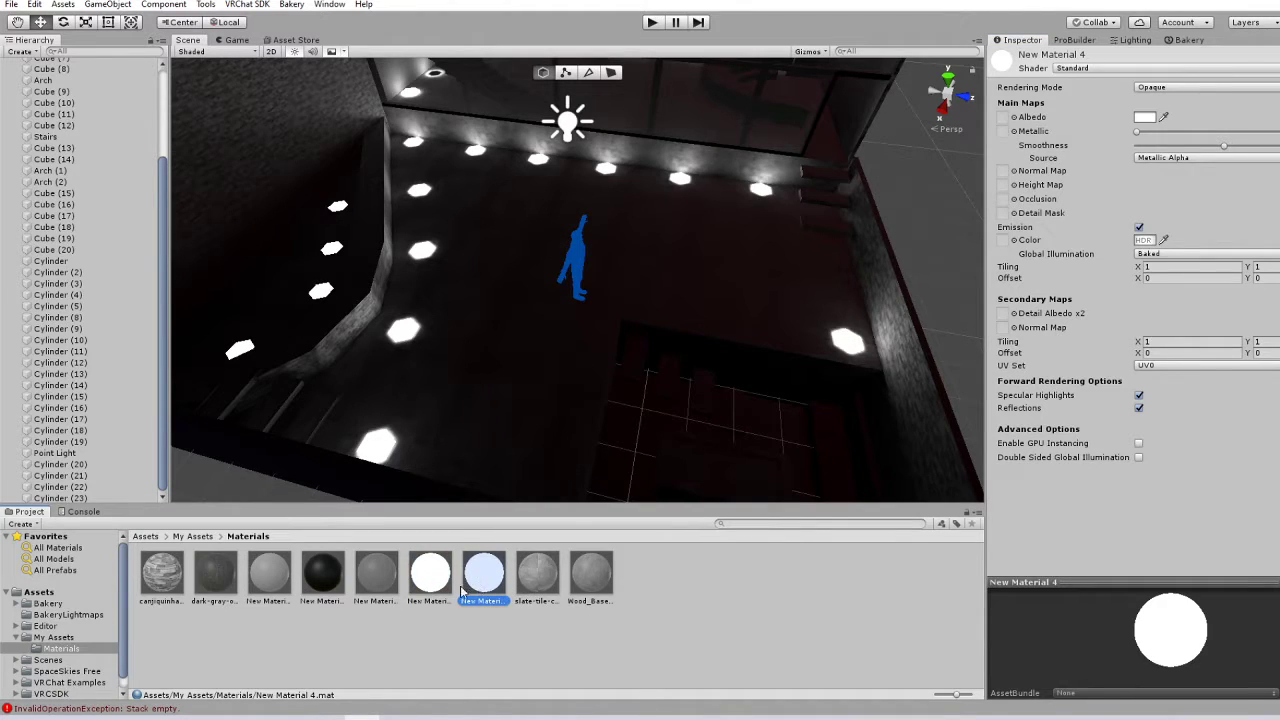
{"action": "key", "text": "w"}
{"action": "mouse_move", "coordinate": [543, 408]}
{"action": "right_mouse_down"}
{"action": "mouse_move", "coordinate": [502, 402]}
{"action": "mouse_move", "coordinate": [522, 400]}
{"action": "right_mouse_up"}
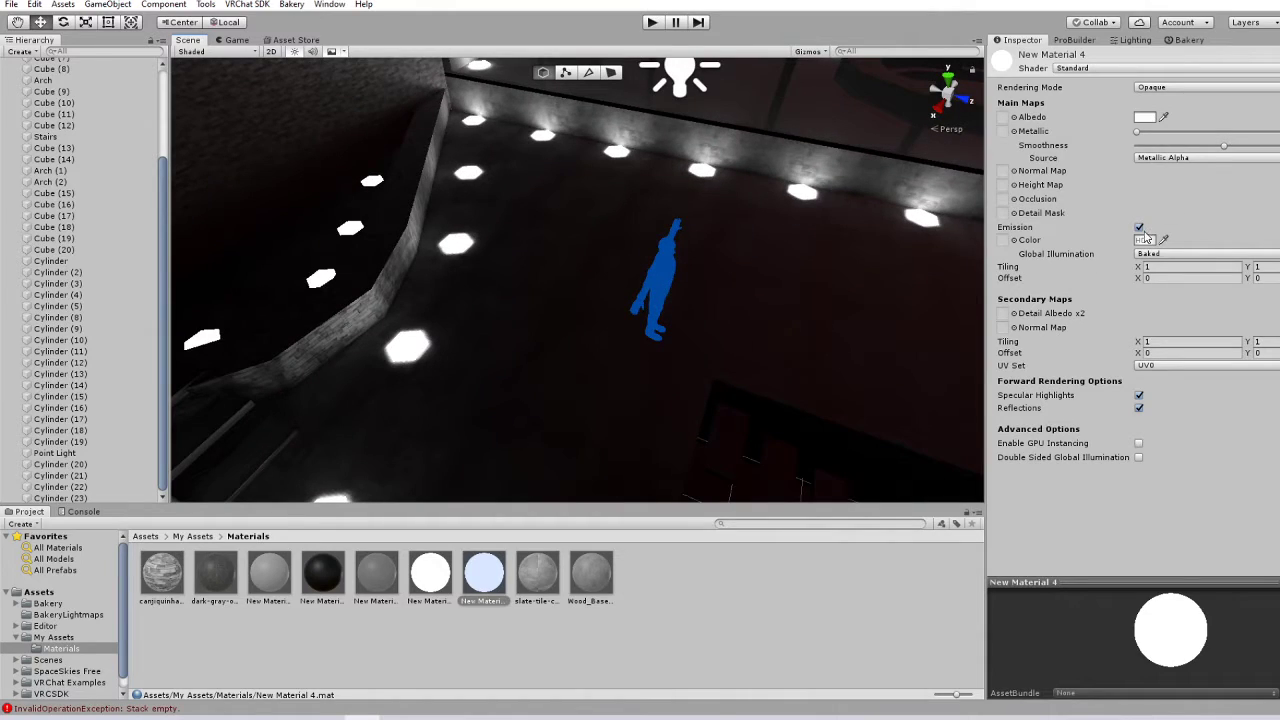
- Set the emission color of New Material 4 to blue, hex 002AFF
{"action": "left_click", "coordinate": [1144, 240]}
{"action": "left_click", "coordinate": [1157, 86]}
{"action": "left_click", "coordinate": [1141, 241]}
{"action": "mouse_move", "coordinate": [1040, 266]}
{"action": "left_mouse_down"}
{"action": "mouse_move", "coordinate": [1077, 271]}
{"action": "mouse_move", "coordinate": [1016, 203]}
{"action": "mouse_move", "coordinate": [1094, 211]}
{"action": "mouse_move", "coordinate": [1027, 245]}
{"action": "mouse_move", "coordinate": [1035, 256]}
{"action": "left_mouse_up"}
{"action": "left_click_drag", "start_coordinate": [1086, 196], "coordinate": [1145, 164]}
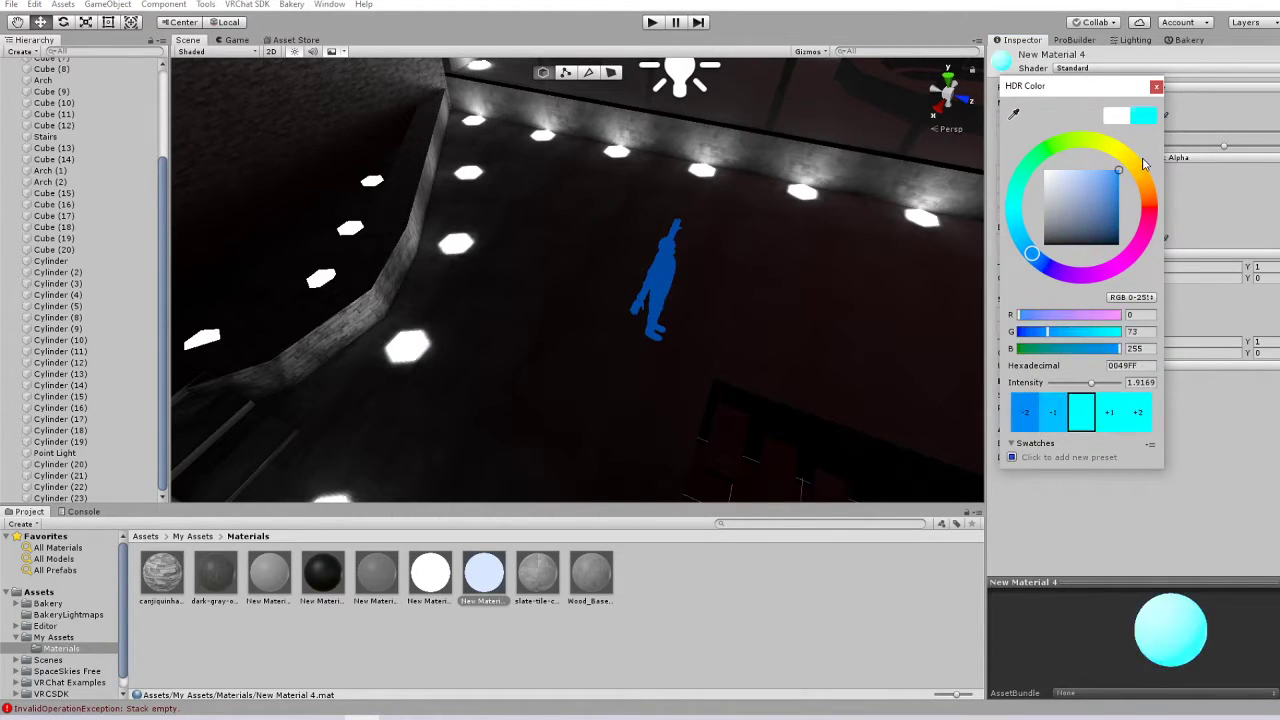
{"action": "left_click_drag", "start_coordinate": [1033, 255], "coordinate": [1040, 261]}
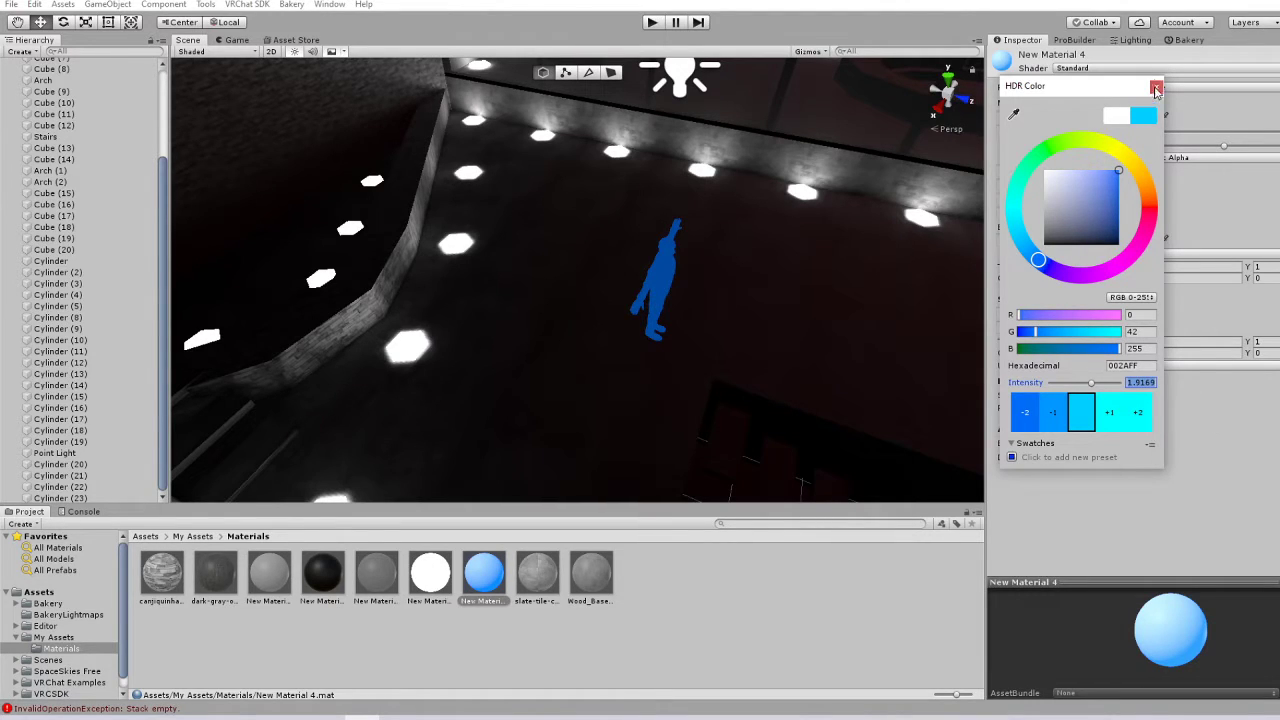
{"action": "left_click", "coordinate": [1157, 87]}
- Apply the blue emissive New Material 4 to the chosen scene objects one after another
{"action": "right_click_drag", "start_coordinate": [690, 330], "coordinate": [700, 322]}
{"action": "left_click_drag", "start_coordinate": [484, 575], "coordinate": [484, 440]}
{"action": "right_click_drag", "start_coordinate": [484, 440], "coordinate": [546, 442]}
{"action": "right_click_drag", "start_coordinate": [694, 335], "coordinate": [600, 420]}
{"action": "left_click_drag", "start_coordinate": [484, 573], "coordinate": [491, 340]}
{"action": "right_click_drag", "start_coordinate": [491, 340], "coordinate": [643, 304]}
{"action": "key", "text": "w"}
{"action": "left_click_drag", "start_coordinate": [488, 573], "coordinate": [623, 288]}
{"action": "middle_click_drag", "start_coordinate": [623, 284], "coordinate": [571, 420]}
{"action": "scroll", "coordinate": [571, 420], "scroll_direction": "up", "scroll_amount": 3}
{"action": "left_click_drag", "start_coordinate": [484, 577], "coordinate": [600, 308]}
{"action": "right_click_drag", "start_coordinate": [600, 308], "coordinate": [685, 380]}
{"action": "left_click_drag", "start_coordinate": [484, 573], "coordinate": [549, 499]}
{"action": "right_click_drag", "start_coordinate": [549, 499], "coordinate": [457, 508]}
{"action": "left_click_drag", "start_coordinate": [484, 567], "coordinate": [537, 398]}
{"action": "right_click_drag", "start_coordinate": [537, 398], "coordinate": [652, 388]}
{"action": "left_click_drag", "start_coordinate": [626, 364], "coordinate": [590, 390]}
{"action": "right_click_drag", "start_coordinate": [590, 390], "coordinate": [549, 400]}
{"action": "left_click_drag", "start_coordinate": [535, 513], "coordinate": [590, 382]}
{"action": "right_click_drag", "start_coordinate": [590, 382], "coordinate": [549, 376]}
{"action": "left_click_drag", "start_coordinate": [488, 574], "coordinate": [556, 308]}
{"action": "right_click_drag", "start_coordinate": [556, 308], "coordinate": [675, 294]}
{"action": "left_click_drag", "start_coordinate": [488, 572], "coordinate": [714, 299]}
{"action": "right_click_drag", "start_coordinate": [714, 299], "coordinate": [564, 174]}
- Select the top faces of the room column's base and apply the blue New Material 4 to them
{"action": "right_click_drag", "start_coordinate": [614, 77], "coordinate": [591, 266]}
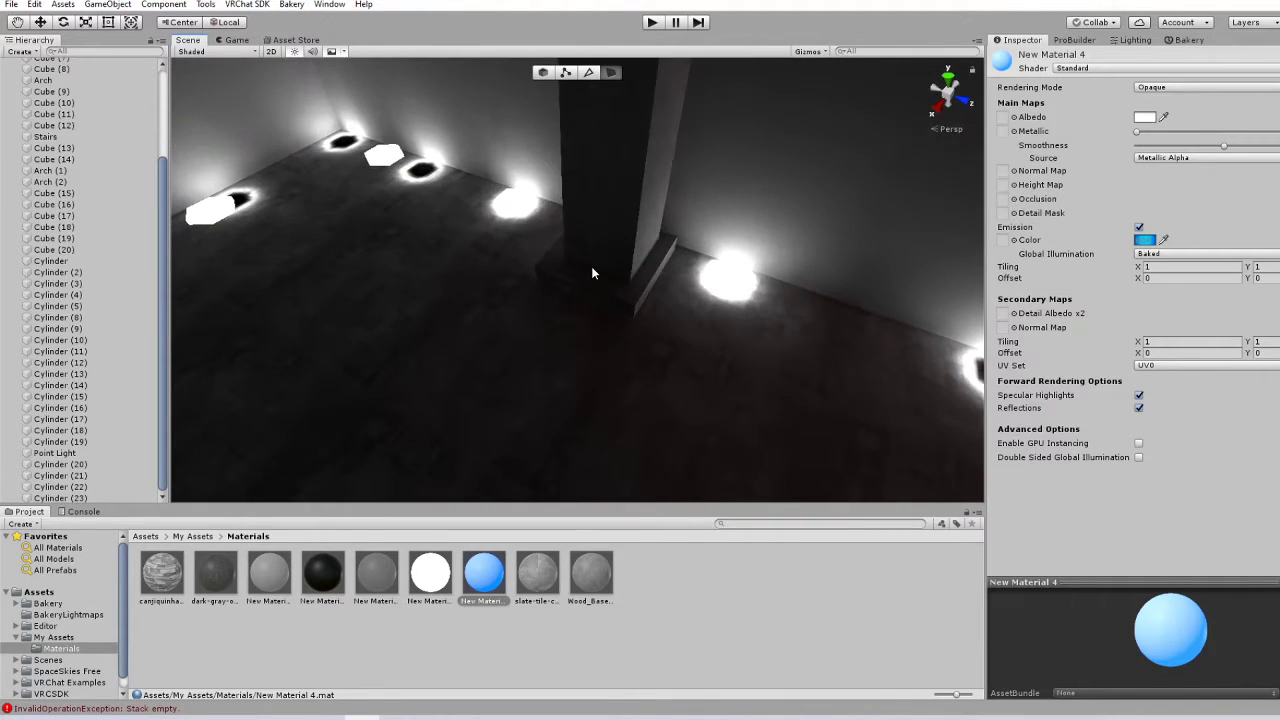
{"action": "left_click", "coordinate": [591, 268]}
{"action": "scroll", "coordinate": [558, 273], "scroll_direction": "up", "scroll_amount": 1}
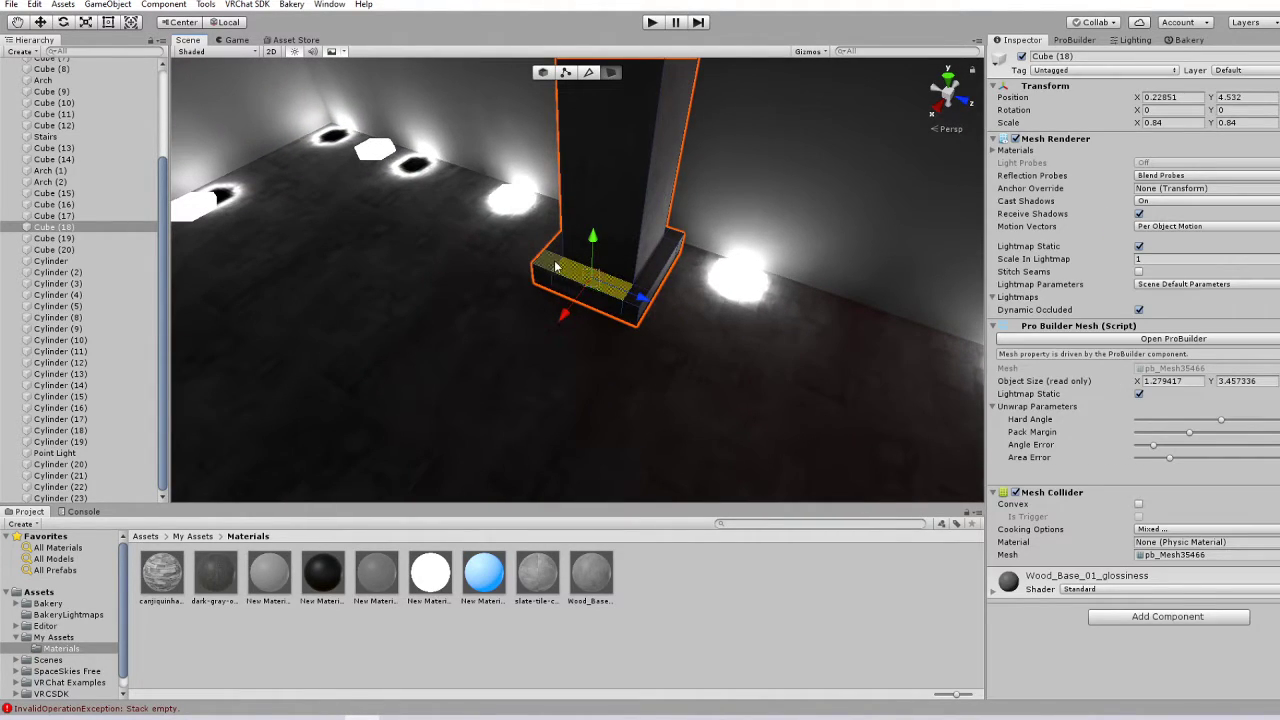
{"action": "left_click", "coordinate": [566, 257]}
{"action": "left_click", "coordinate": [657, 268], "text": "shift"}
{"action": "right_click_drag", "start_coordinate": [672, 248], "coordinate": [508, 294]}
{"action": "key", "text": "w"}
{"action": "right_click_drag", "start_coordinate": [543, 337], "coordinate": [573, 318]}
{"action": "right_click_drag", "start_coordinate": [583, 230], "coordinate": [537, 323]}
{"action": "right_click_drag", "start_coordinate": [588, 290], "coordinate": [650, 320]}
{"action": "left_click_drag", "start_coordinate": [483, 580], "coordinate": [592, 404]}
{"action": "right_click_drag", "start_coordinate": [592, 404], "coordinate": [557, 375]}
{"action": "right_click_drag", "start_coordinate": [603, 78], "coordinate": [530, 327]}
{"action": "middle_click_drag", "start_coordinate": [529, 348], "coordinate": [620, 350]}
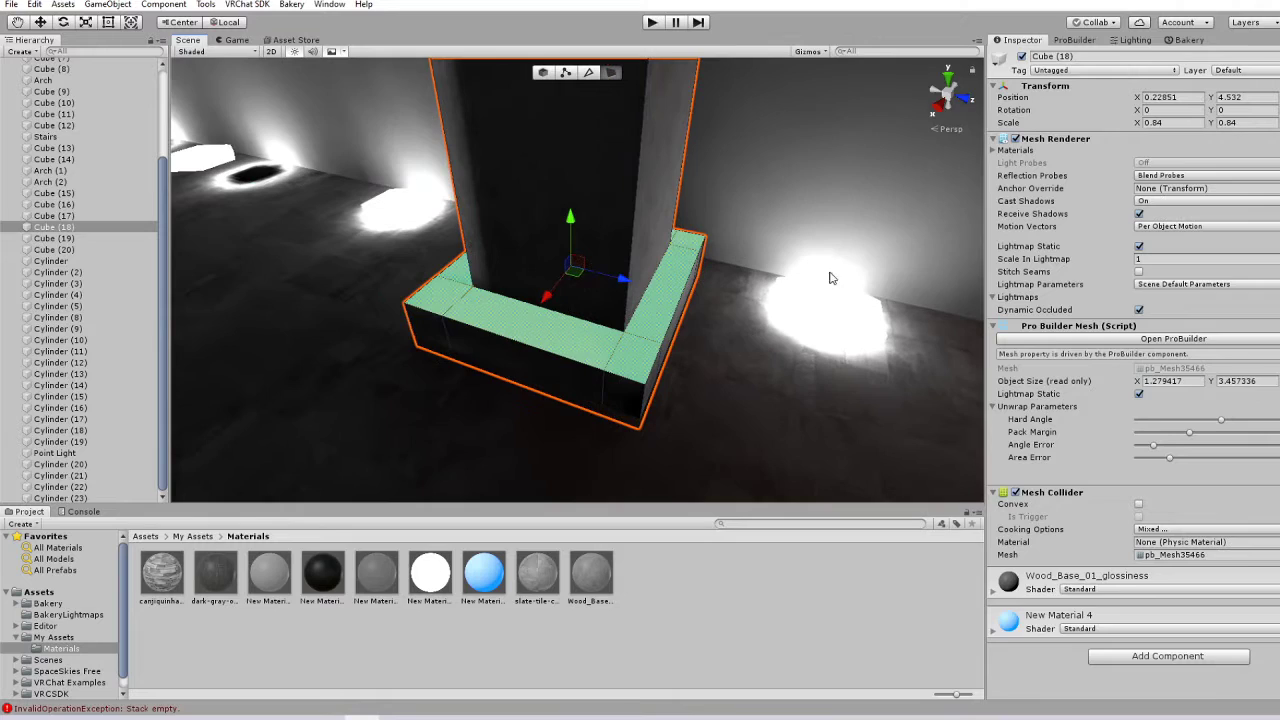
- Examine the column base with its blue top faces from close up and farther back
{"action": "left_click", "coordinate": [752, 212]}
{"action": "middle_click_drag", "start_coordinate": [751, 213], "coordinate": [697, 180]}
{"action": "left_click", "coordinate": [666, 214]}
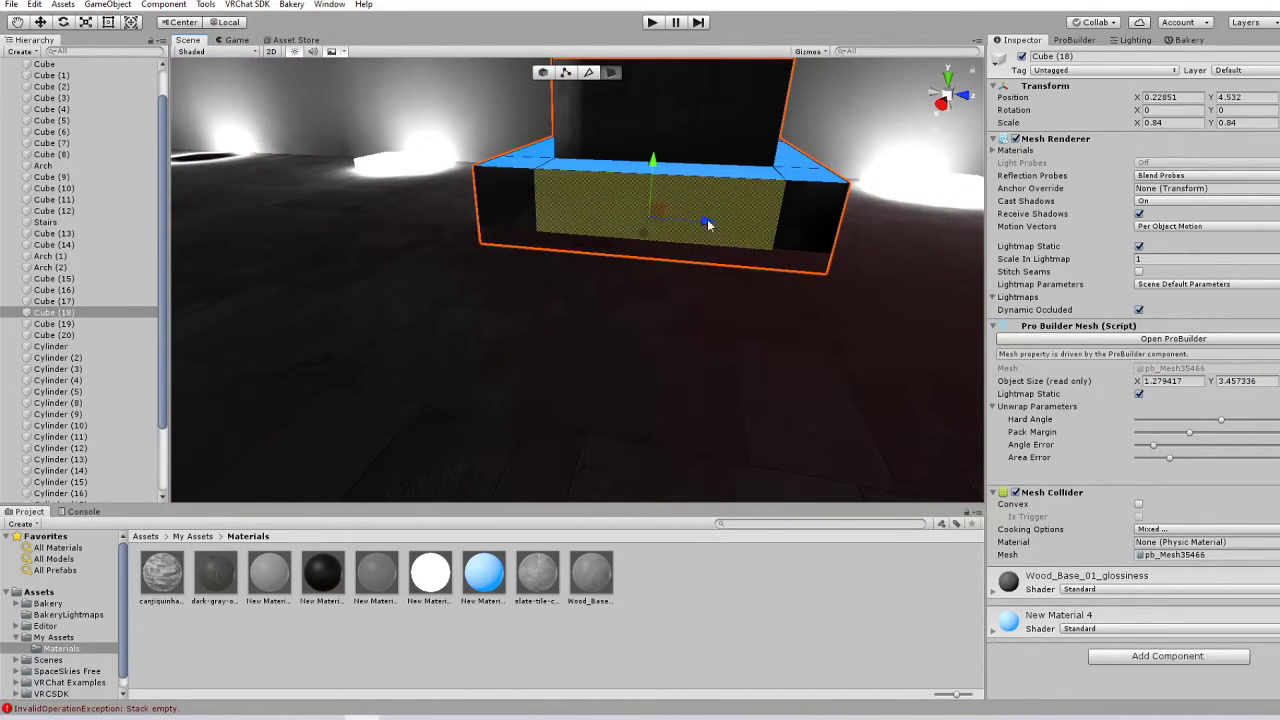
{"action": "scroll", "coordinate": [690, 213], "scroll_direction": "down", "scroll_amount": 4}
{"action": "right_click_drag", "start_coordinate": [690, 213], "coordinate": [731, 146]}
{"action": "middle_click_drag", "start_coordinate": [731, 146], "coordinate": [574, 207]}
{"action": "left_click", "coordinate": [549, 72]}
{"action": "left_click_drag", "start_coordinate": [484, 572], "coordinate": [511, 600]}
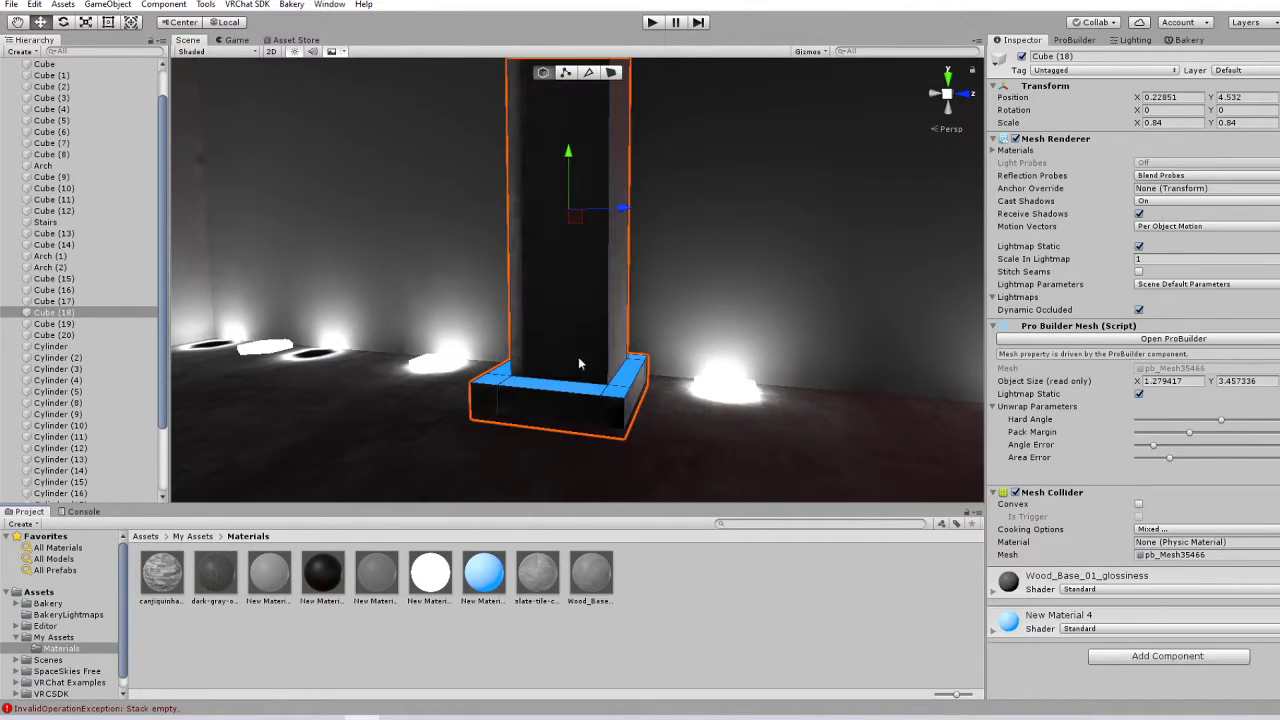
- Select both arches of the curved sofa as whole objects, turn off the scene lighting preview, and reposition them together on the floor
{"action": "left_click", "coordinate": [613, 74]}
{"action": "right_click_drag", "start_coordinate": [612, 96], "coordinate": [606, 364]}
{"action": "scroll", "coordinate": [607, 361], "scroll_direction": "up", "scroll_amount": 3}
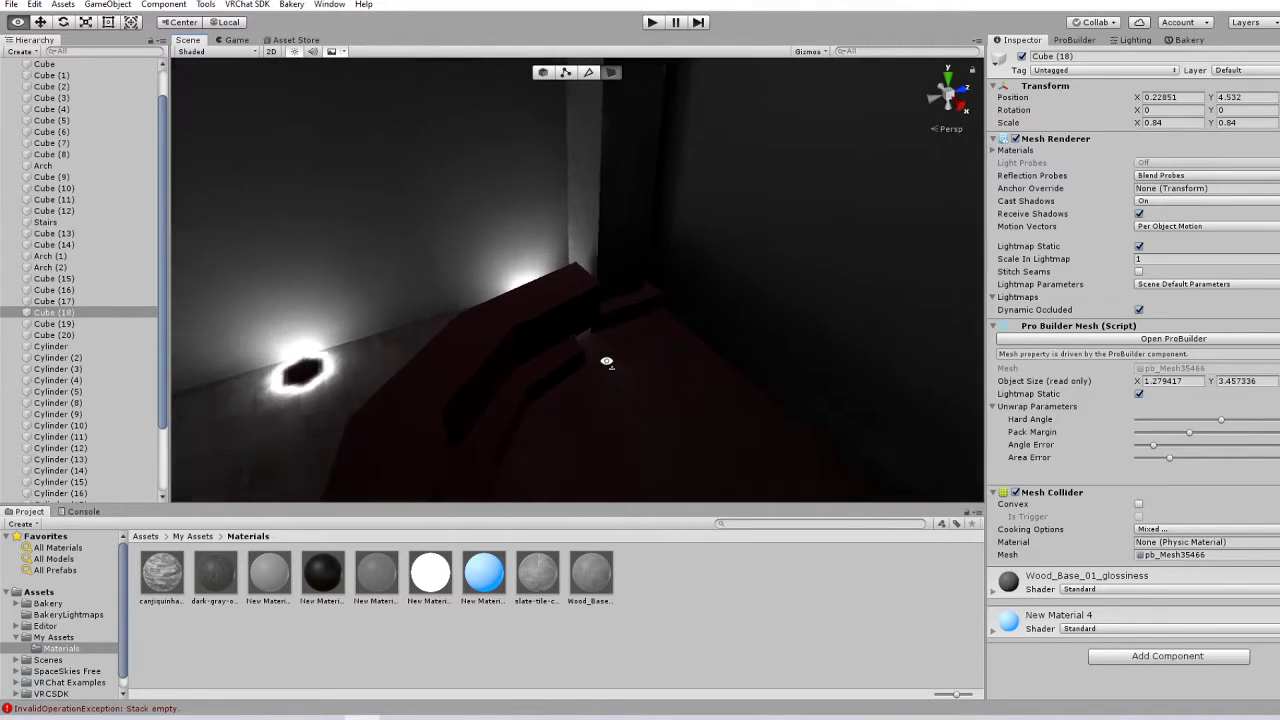
{"action": "scroll", "coordinate": [609, 357], "scroll_direction": "down", "scroll_amount": 1}
{"action": "right_click_drag", "start_coordinate": [551, 74], "coordinate": [610, 360]}
{"action": "left_click", "coordinate": [506, 346], "text": "shift"}
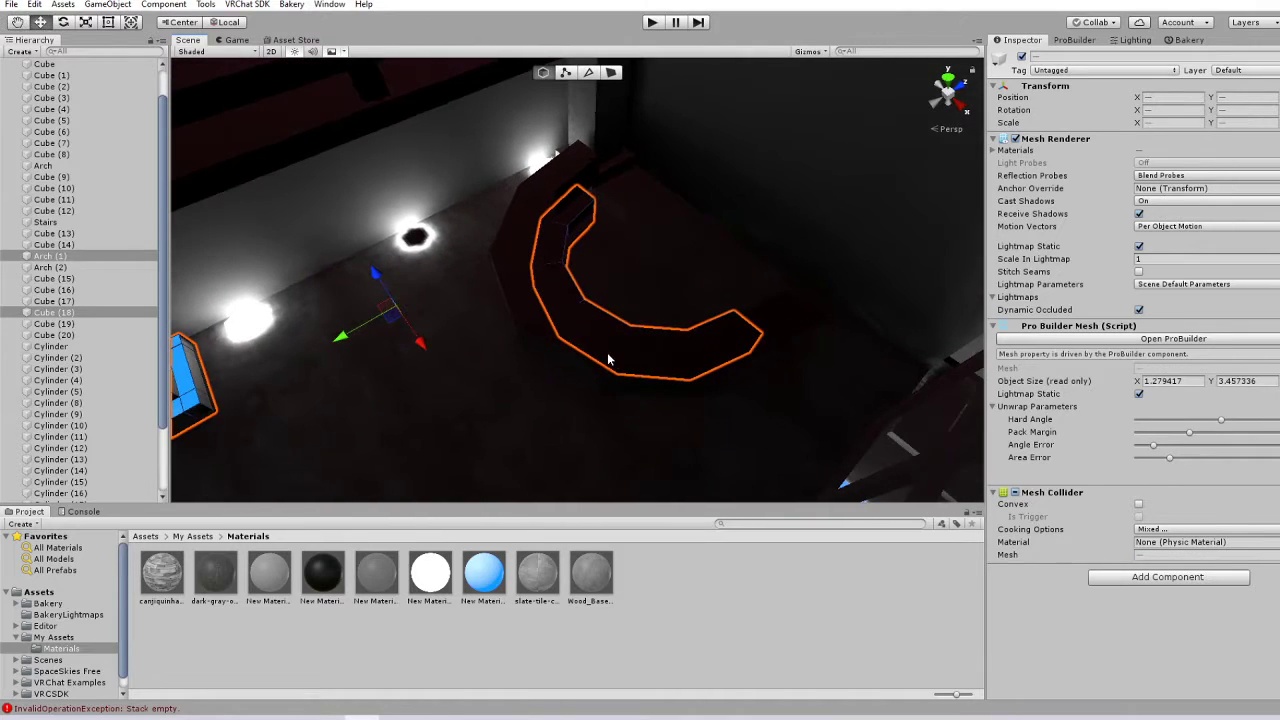
{"action": "left_click", "coordinate": [591, 354]}
{"action": "left_click", "coordinate": [562, 262], "text": "shift"}
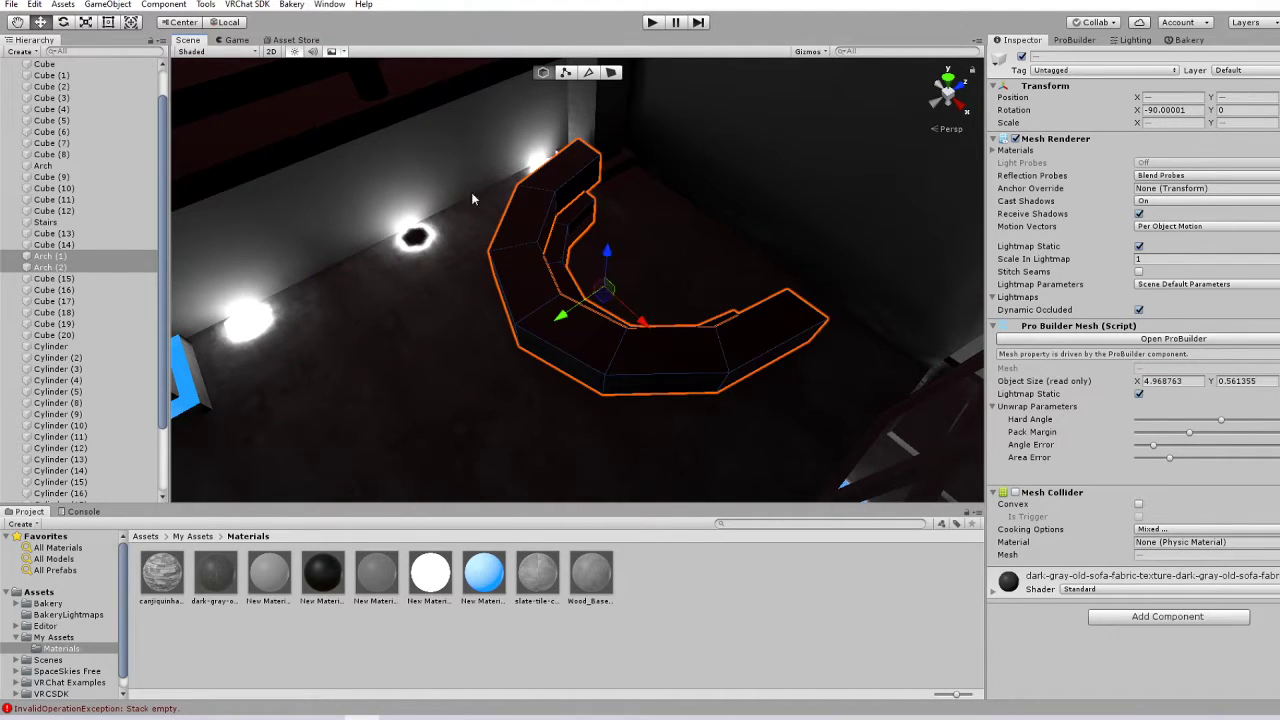
{"action": "left_click", "coordinate": [296, 54]}
{"action": "right_click_drag", "start_coordinate": [460, 170], "coordinate": [533, 236]}
{"action": "left_click_drag", "start_coordinate": [588, 275], "coordinate": [633, 299]}
{"action": "mouse_move", "coordinate": [543, 296]}
{"action": "left_mouse_down"}
{"action": "mouse_move", "coordinate": [523, 309]}
{"action": "mouse_move", "coordinate": [569, 283]}
{"action": "mouse_move", "coordinate": [555, 288]}
{"action": "left_mouse_up"}
- Reposition and rescale the sofa's inner seat arch to fit against the outer backrest arch
{"action": "left_click", "coordinate": [85, 24]}
{"action": "right_click_drag", "start_coordinate": [555, 286], "coordinate": [472, 292]}
{"action": "left_click", "coordinate": [458, 300]}
{"action": "left_click", "coordinate": [456, 294]}
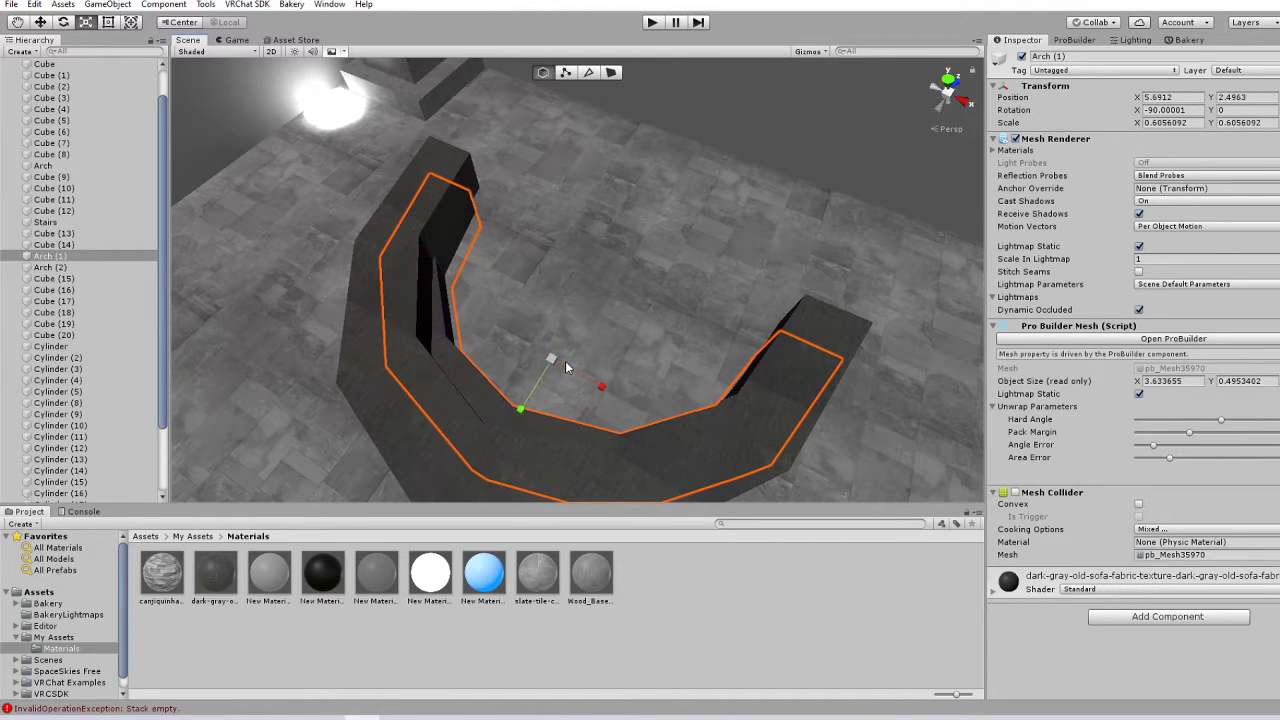
{"action": "left_click", "coordinate": [41, 22]}
{"action": "mouse_move", "coordinate": [503, 401]}
{"action": "left_mouse_down"}
{"action": "mouse_move", "coordinate": [495, 390]}
{"action": "mouse_move", "coordinate": [541, 383]}
{"action": "mouse_move", "coordinate": [524, 393]}
{"action": "left_mouse_up"}
{"action": "left_click", "coordinate": [495, 390]}
{"action": "left_click", "coordinate": [85, 23]}
{"action": "left_click_drag", "start_coordinate": [611, 371], "coordinate": [594, 351]}
{"action": "right_click_drag", "start_coordinate": [595, 351], "coordinate": [604, 327]}
{"action": "left_click", "coordinate": [490, 218]}
- Select the top faces of the second column's base and apply the blue New Material 4 to them
{"action": "right_click_drag", "start_coordinate": [490, 218], "coordinate": [605, 316]}
{"action": "key", "text": "w"}
{"action": "left_click", "coordinate": [612, 74]}
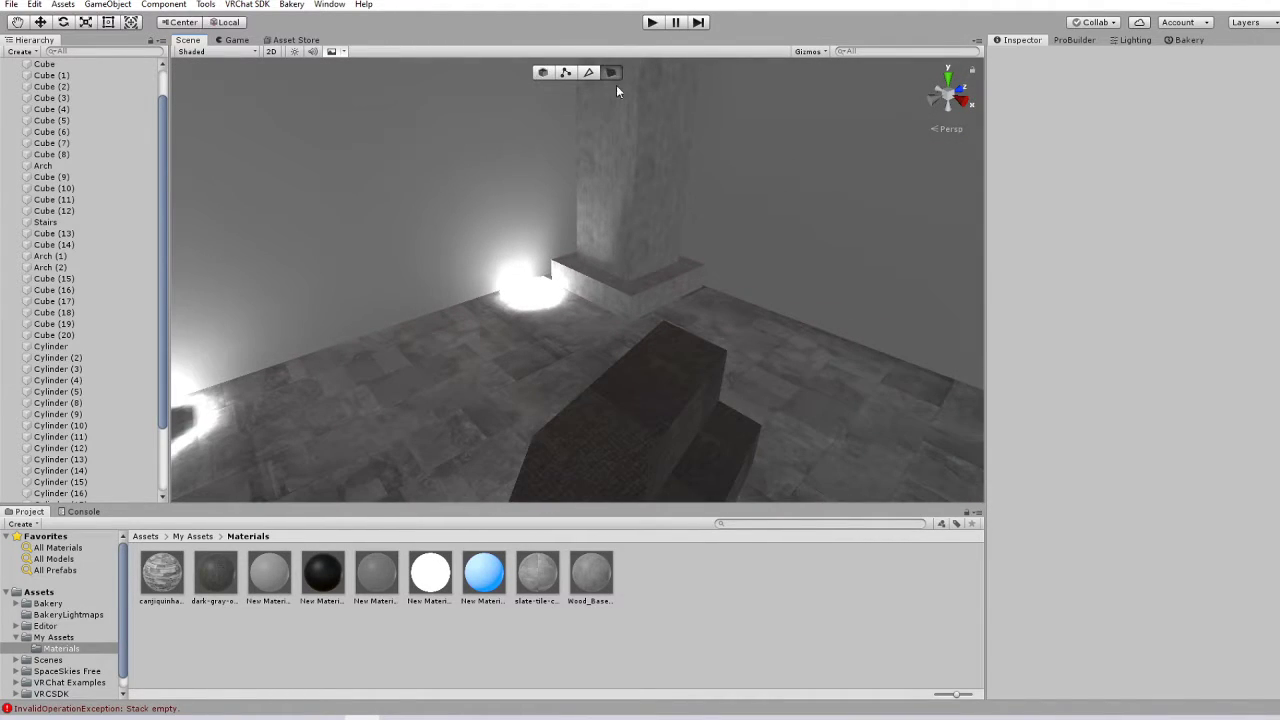
{"action": "scroll", "coordinate": [627, 230], "scroll_direction": "up", "scroll_amount": 3}
{"action": "left_click", "coordinate": [631, 270]}
{"action": "left_click", "coordinate": [712, 272], "text": "shift"}
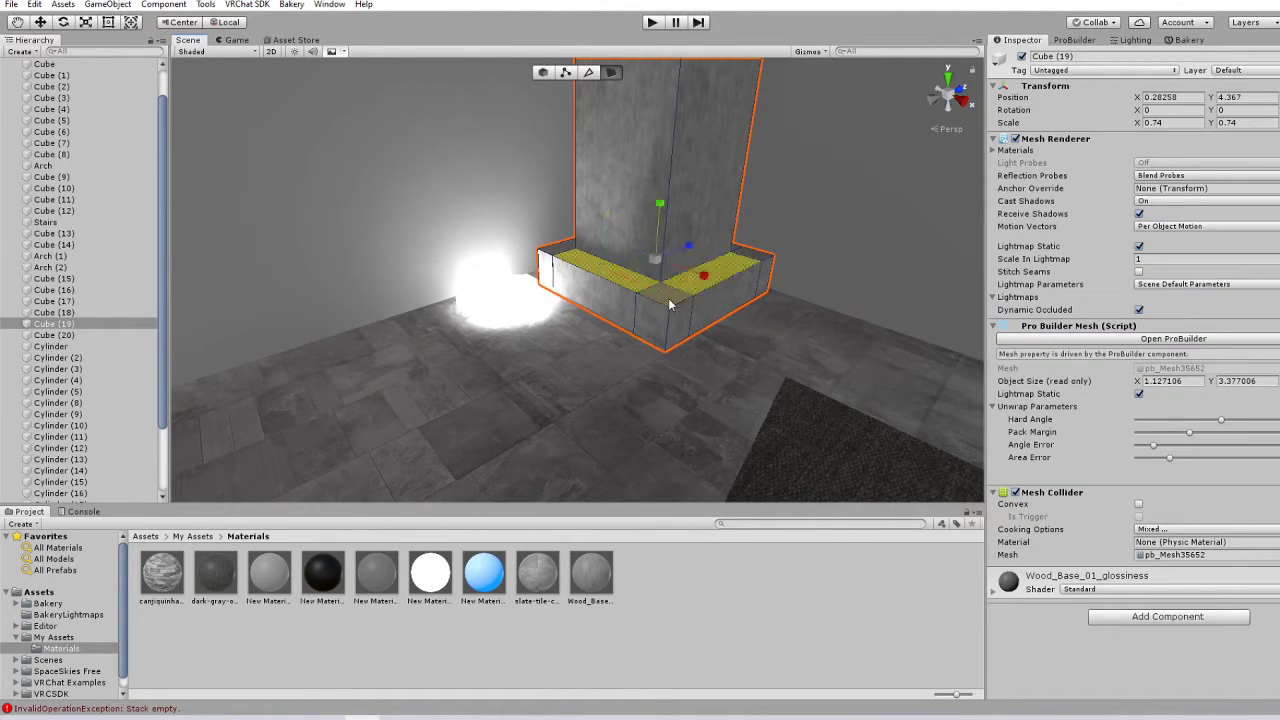
{"action": "right_click_drag", "start_coordinate": [376, 378], "coordinate": [649, 306]}
{"action": "key", "text": "g"}
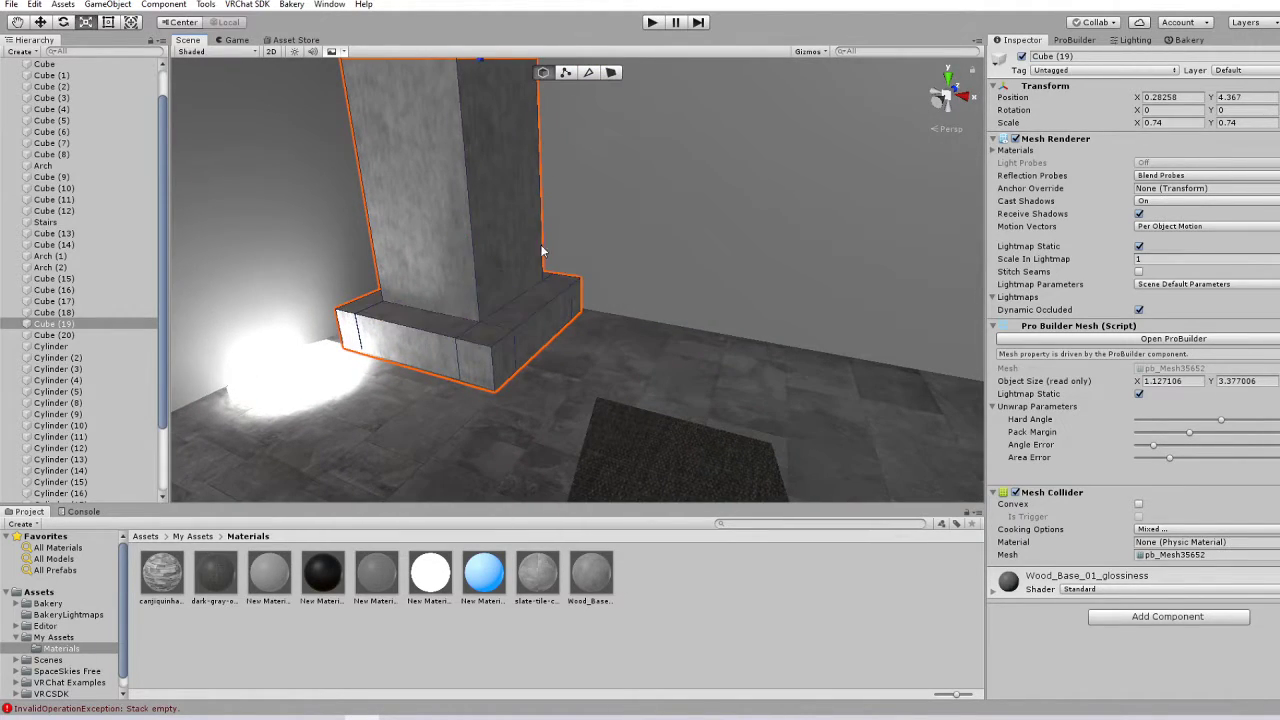
{"action": "left_click", "coordinate": [612, 72]}
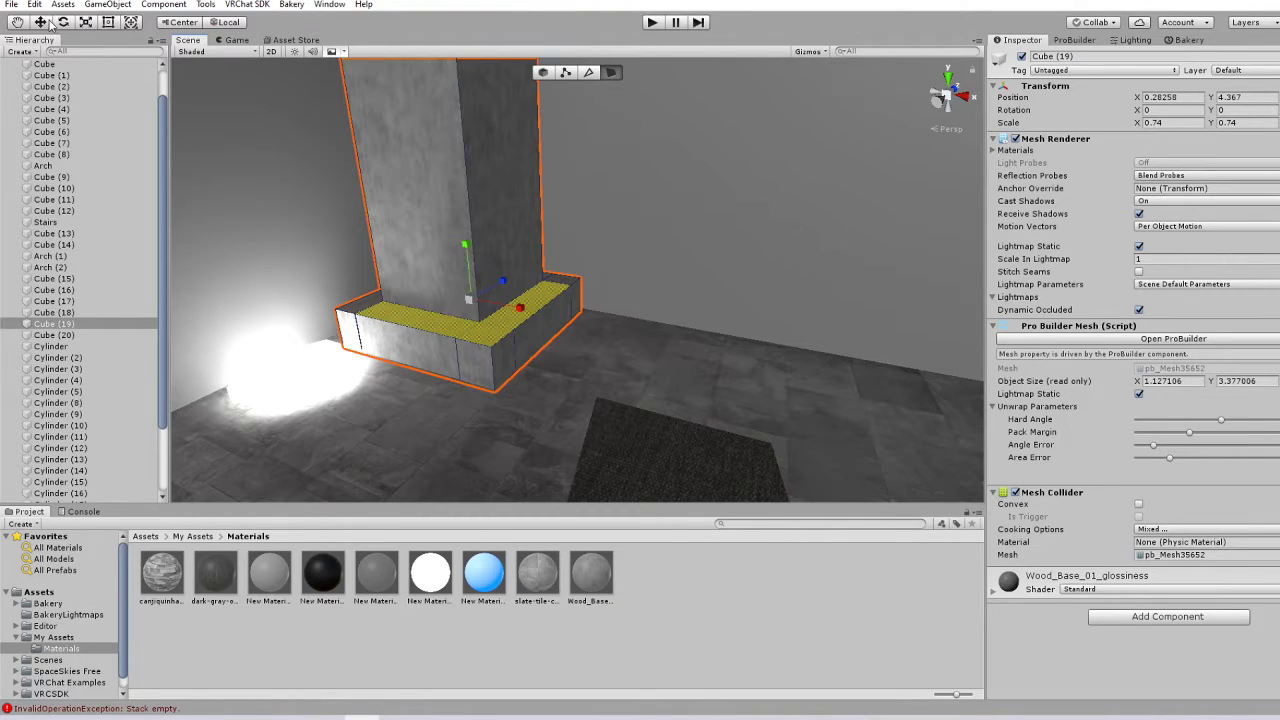
{"action": "key", "text": "f"}
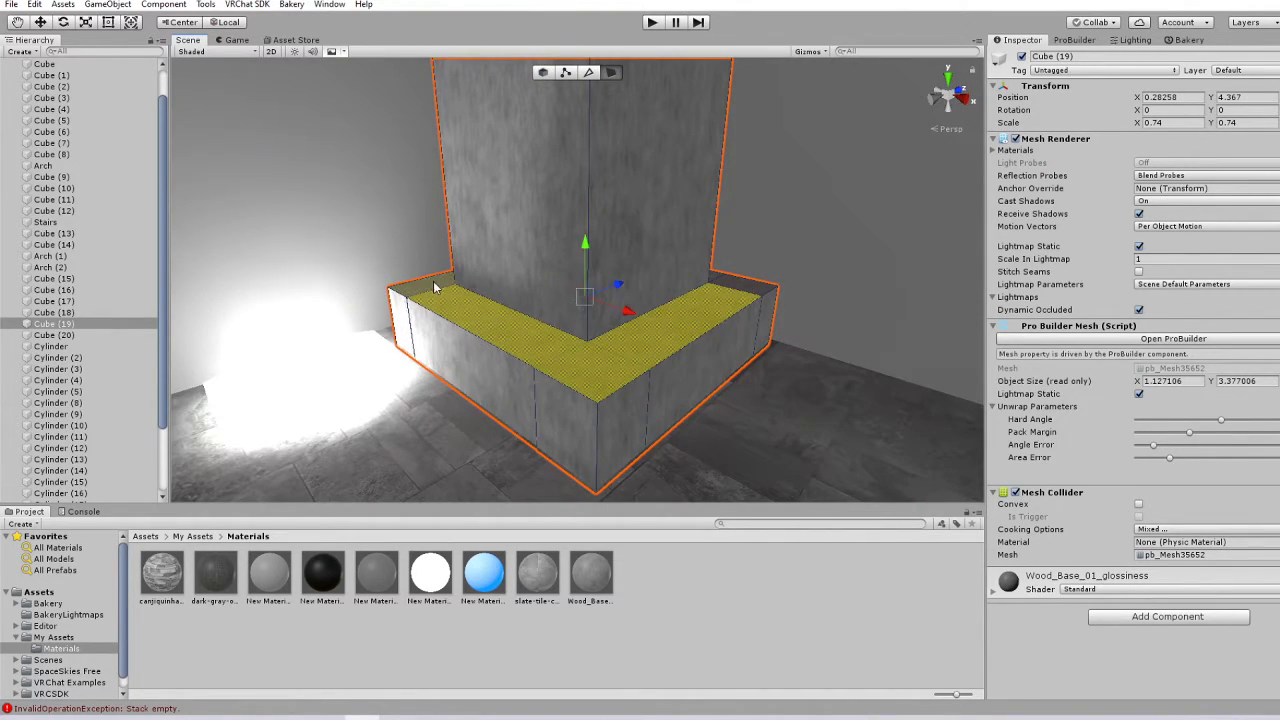
{"action": "left_click_drag", "start_coordinate": [484, 572], "coordinate": [582, 380]}
- Deselect the column and turn the scene lighting preview back on, with the outdoor floor and its hexagonal lights in view
{"action": "scroll", "coordinate": [560, 385], "scroll_direction": "down", "scroll_amount": 5}
{"action": "right_click_drag", "start_coordinate": [483, 400], "coordinate": [384, 367]}
{"action": "middle_click_drag", "start_coordinate": [384, 367], "coordinate": [664, 336]}
{"action": "left_click", "coordinate": [411, 230]}
{"action": "scroll", "coordinate": [411, 230], "scroll_direction": "down", "scroll_amount": 3}
{"action": "right_click_drag", "start_coordinate": [411, 230], "coordinate": [486, 236]}
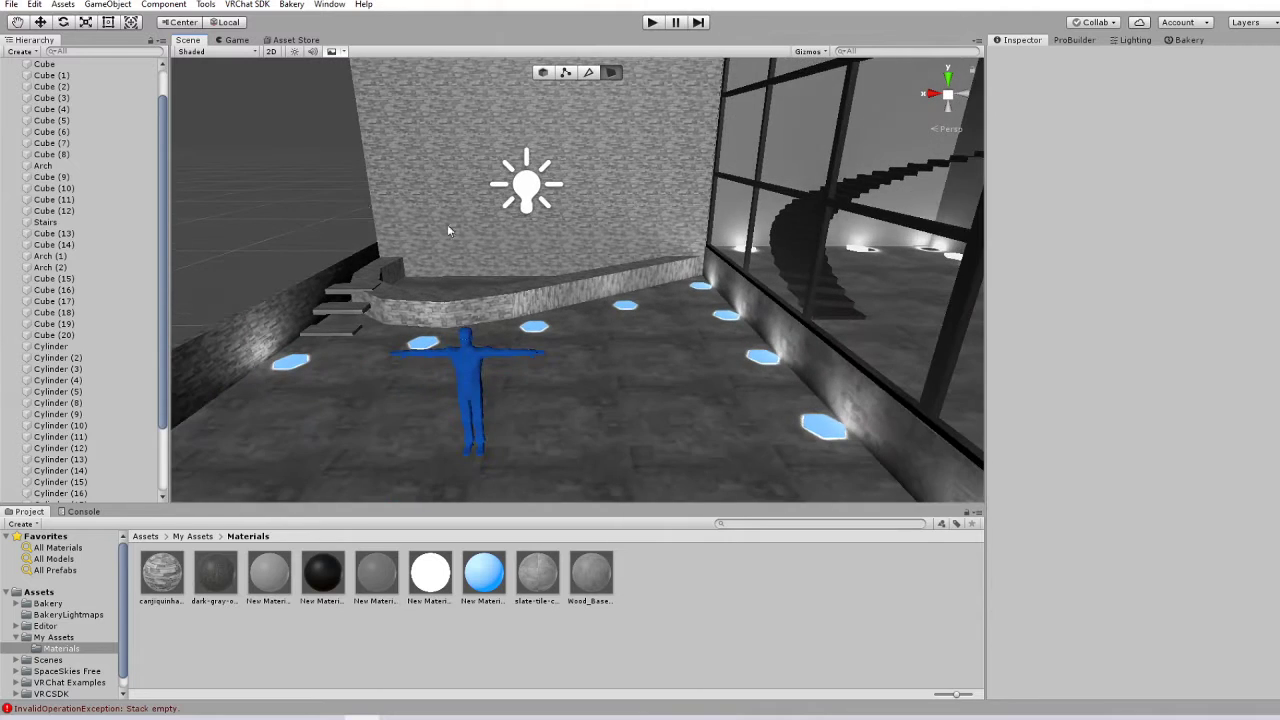
{"action": "left_click", "coordinate": [296, 51]}
{"action": "right_click_drag", "start_coordinate": [470, 170], "coordinate": [597, 208]}
{"action": "scroll", "coordinate": [597, 208], "scroll_direction": "down", "scroll_amount": 3}
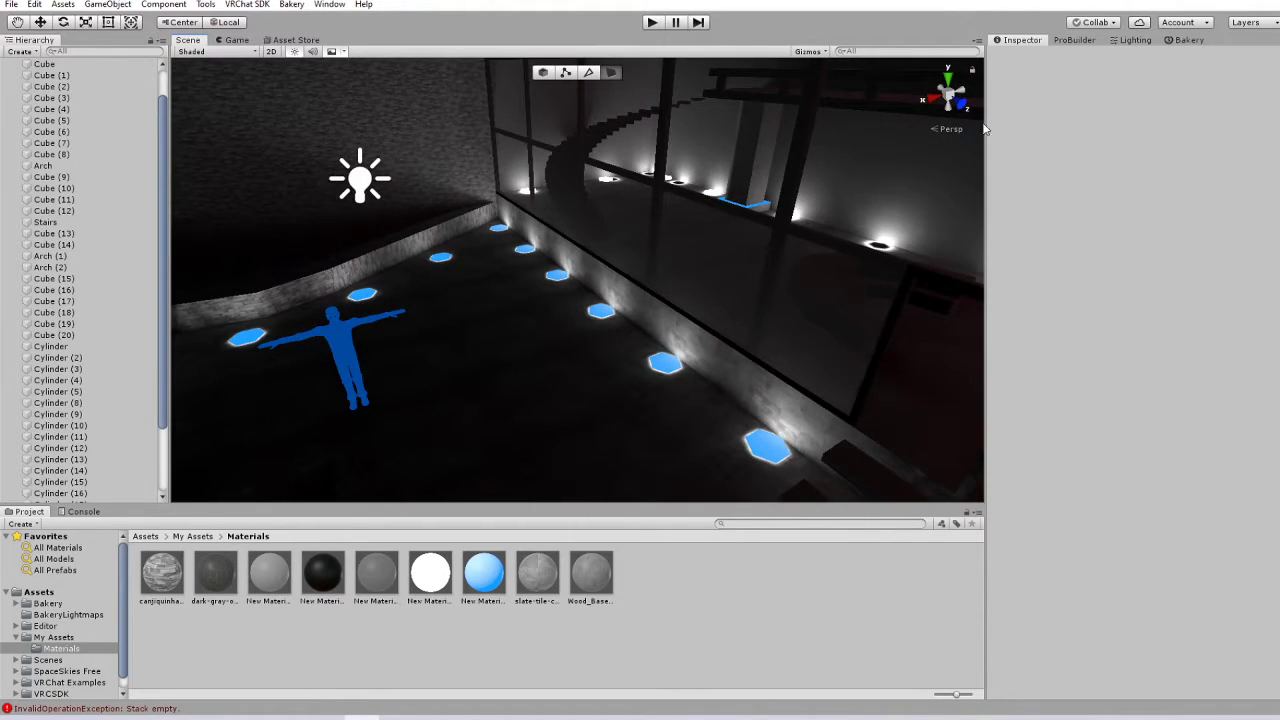
- Render the scene's lightmaps with Bakery to bake the blue emissive accents
{"action": "left_click", "coordinate": [1085, 39]}
{"action": "left_click", "coordinate": [1150, 41]}
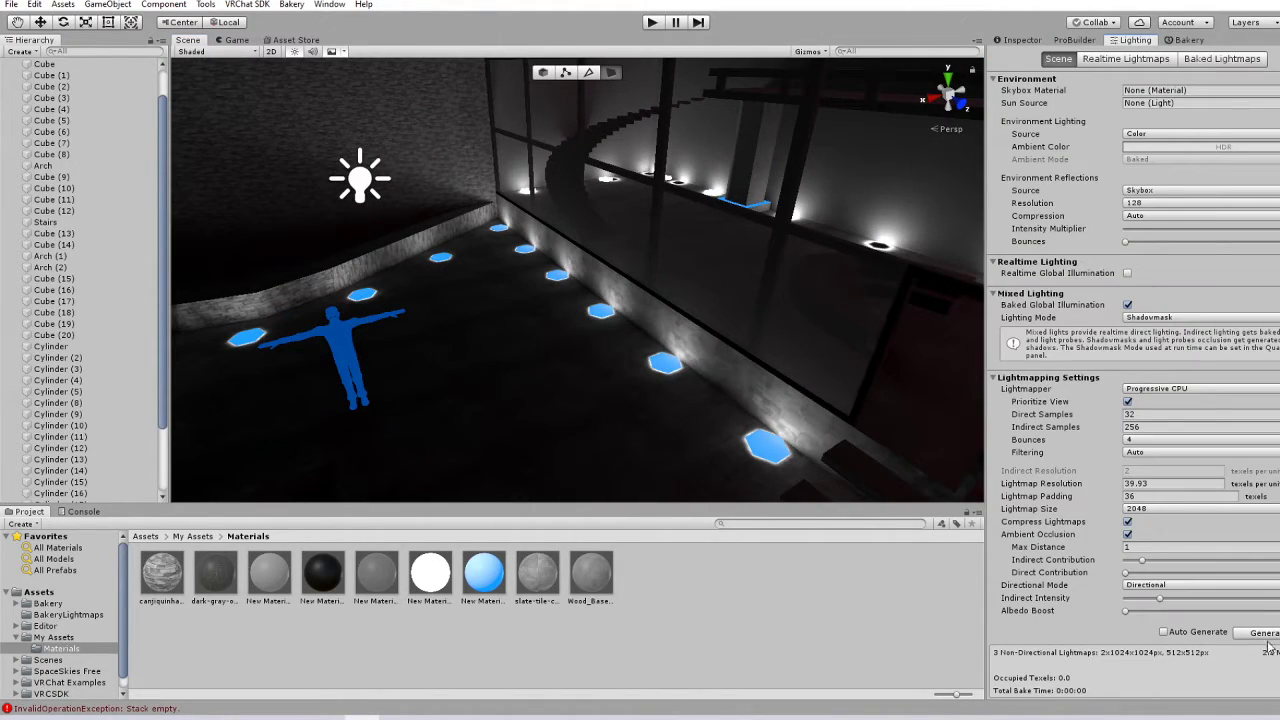
{"action": "left_click", "coordinate": [1188, 40]}
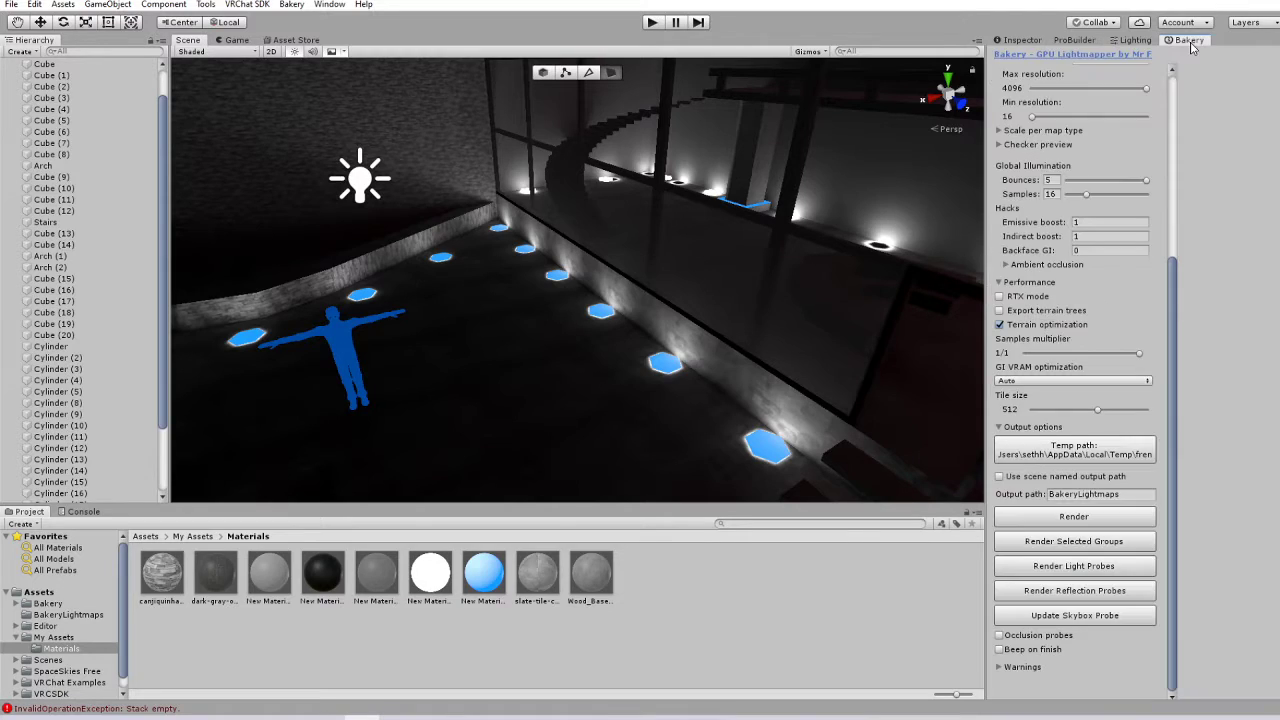
{"action": "left_click", "coordinate": [1064, 517]}
{"action": "left_click", "coordinate": [717, 383]}
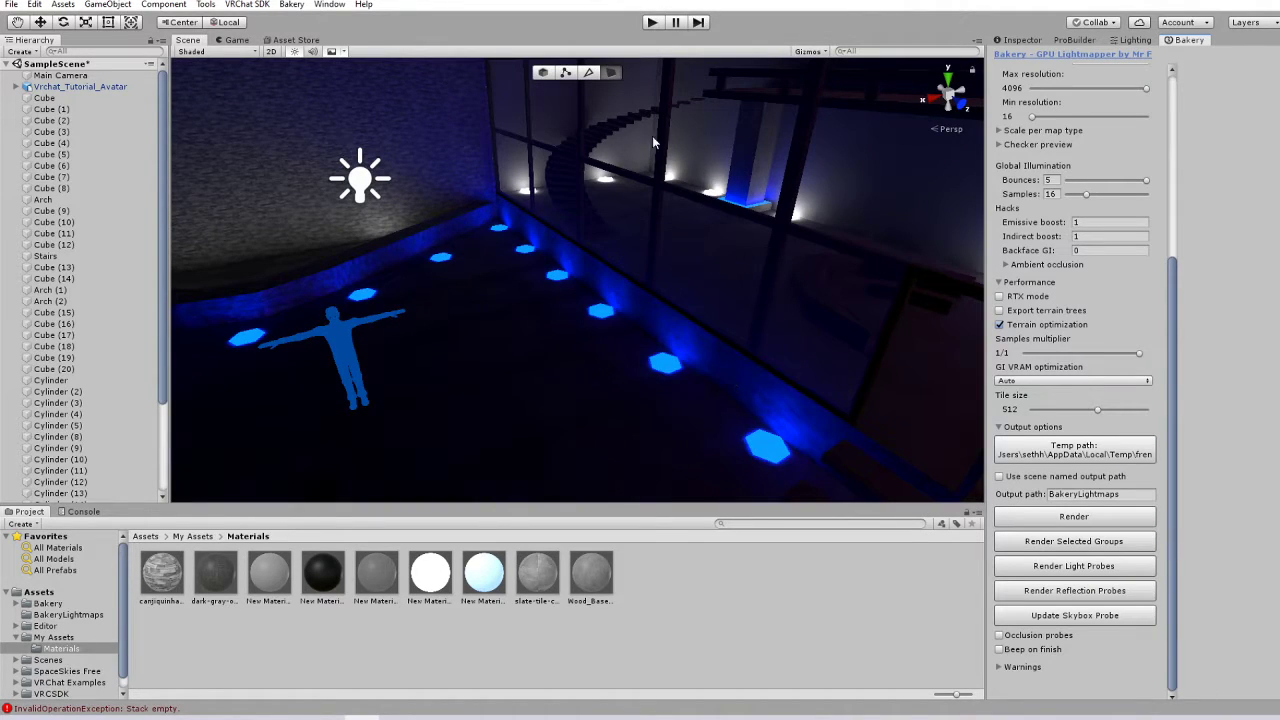
- Examine the blue light cast by the hexagonal floor lights onto the low wall below the windows, from afar and close up
{"action": "scroll", "coordinate": [681, 132], "scroll_direction": "down", "scroll_amount": 3}
{"action": "middle_click_drag", "start_coordinate": [705, 300], "coordinate": [747, 276]}
{"action": "right_click_drag", "start_coordinate": [680, 276], "coordinate": [774, 283]}
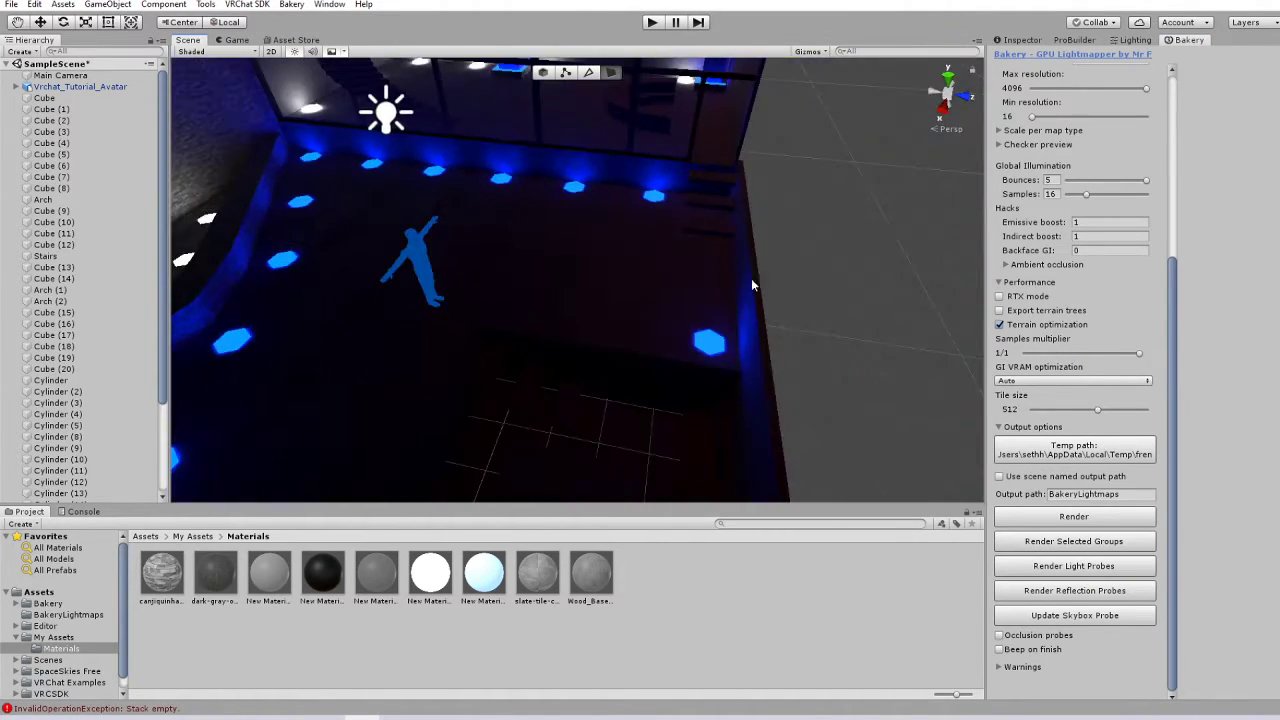
{"action": "right_click_drag", "start_coordinate": [560, 290], "coordinate": [630, 292]}
{"action": "middle_click_drag", "start_coordinate": [630, 292], "coordinate": [726, 311]}
{"action": "scroll", "coordinate": [686, 277], "scroll_direction": "up", "scroll_amount": 3}
{"action": "scroll", "coordinate": [686, 277], "scroll_direction": "up", "scroll_amount": 5}
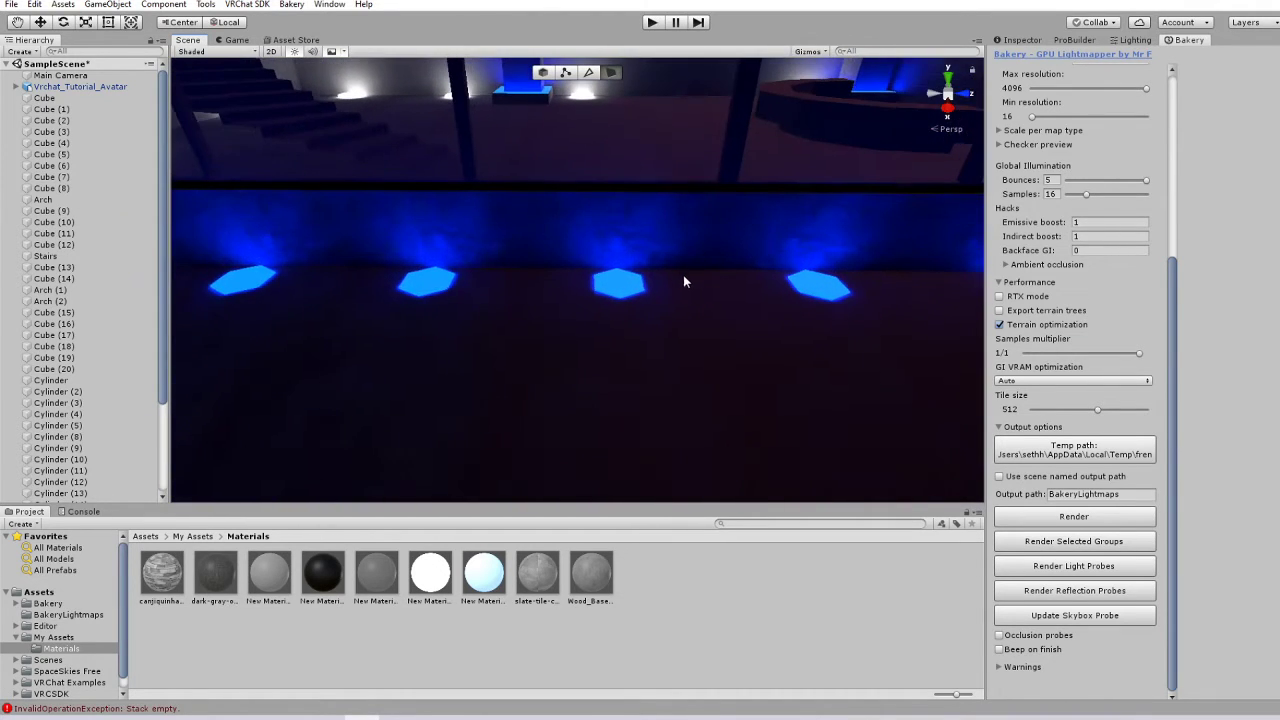
{"action": "right_click_drag", "start_coordinate": [664, 299], "coordinate": [653, 277]}
{"action": "scroll", "coordinate": [628, 300], "scroll_direction": "down", "scroll_amount": 2}
{"action": "middle_click_drag", "start_coordinate": [626, 298], "coordinate": [526, 369]}
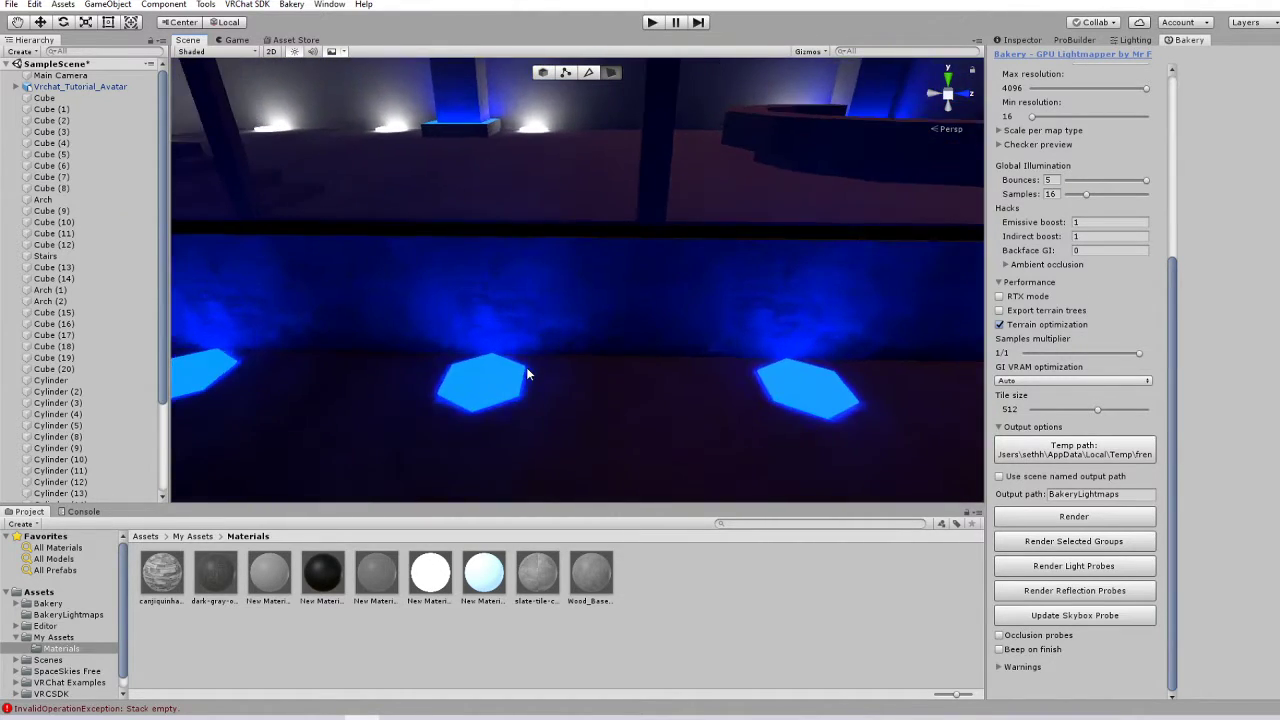
{"action": "scroll", "coordinate": [526, 369], "scroll_direction": "up", "scroll_amount": 4}
{"action": "right_click_drag", "start_coordinate": [526, 369], "coordinate": [485, 359]}
{"action": "middle_click_drag", "start_coordinate": [485, 359], "coordinate": [573, 350]}
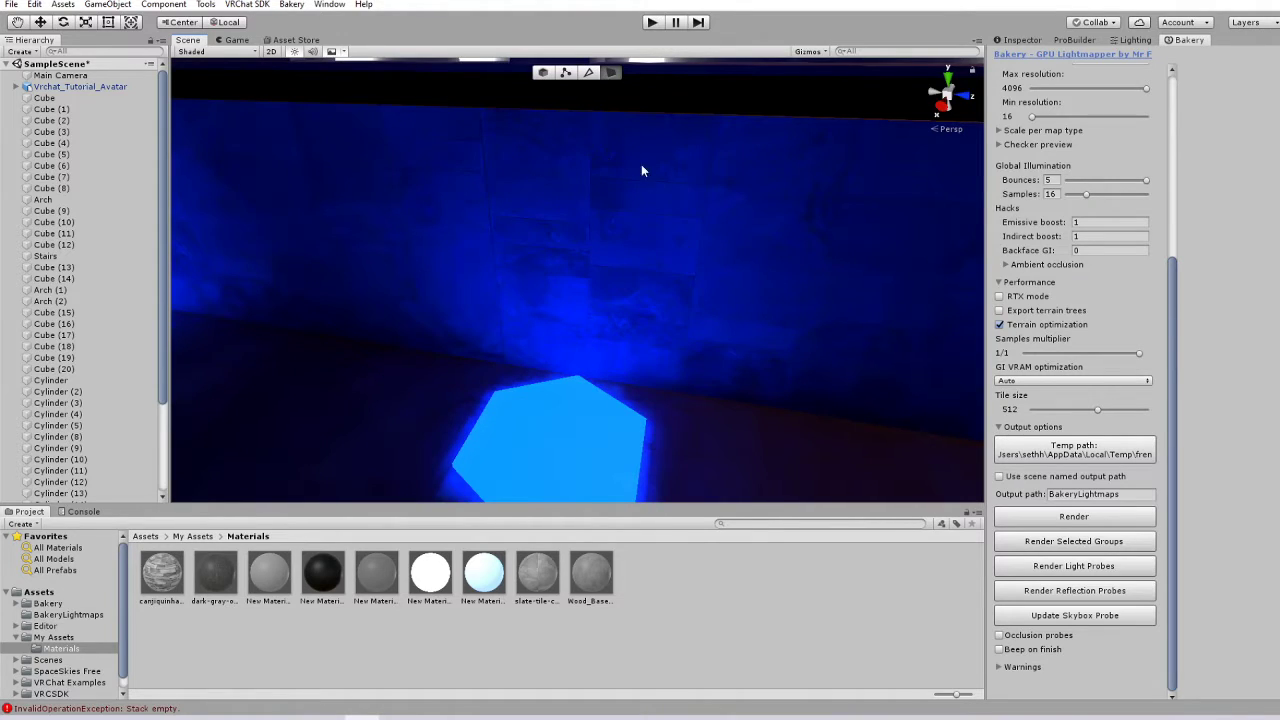
{"action": "scroll", "coordinate": [502, 267], "scroll_direction": "down", "scroll_amount": 5}
{"action": "middle_click_drag", "start_coordinate": [597, 299], "coordinate": [578, 306]}
{"action": "scroll", "coordinate": [578, 306], "scroll_direction": "up", "scroll_amount": 4}
{"action": "right_click_drag", "start_coordinate": [500, 280], "coordinate": [539, 279]}
- Examine the baked blue glow around the room's columns and the overall lighting of the outdoor floor
{"action": "scroll", "coordinate": [539, 279], "scroll_direction": "down", "scroll_amount": 5}
{"action": "middle_click_drag", "start_coordinate": [539, 279], "coordinate": [500, 429]}
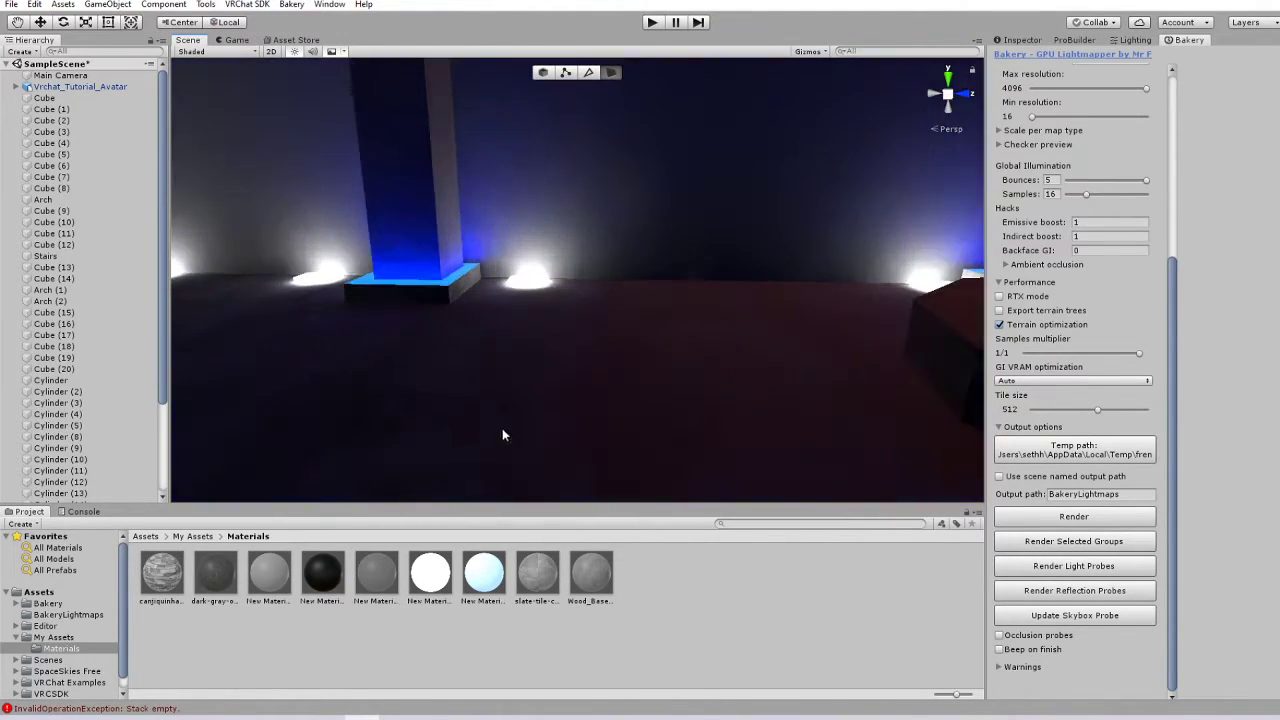
{"action": "scroll", "coordinate": [500, 429], "scroll_direction": "up", "scroll_amount": 4}
{"action": "right_click_drag", "start_coordinate": [512, 379], "coordinate": [467, 387]}
{"action": "scroll", "coordinate": [467, 387], "scroll_direction": "down", "scroll_amount": 4}
{"action": "scroll", "coordinate": [467, 387], "scroll_direction": "down", "scroll_amount": 4}
{"action": "middle_click_drag", "start_coordinate": [467, 387], "coordinate": [579, 303]}
{"action": "scroll", "coordinate": [579, 303], "scroll_direction": "up", "scroll_amount": 3}
{"action": "right_click_drag", "start_coordinate": [579, 303], "coordinate": [523, 384]}
{"action": "scroll", "coordinate": [622, 306], "scroll_direction": "up", "scroll_amount": 3}
{"action": "scroll", "coordinate": [600, 320], "scroll_direction": "up", "scroll_amount": 3}
{"action": "scroll", "coordinate": [523, 384], "scroll_direction": "down", "scroll_amount": 4}
{"action": "middle_click_drag", "start_coordinate": [523, 384], "coordinate": [578, 328]}
{"action": "right_click_drag", "start_coordinate": [578, 328], "coordinate": [559, 335]}
{"action": "scroll", "coordinate": [559, 335], "scroll_direction": "down", "scroll_amount": 3}
{"action": "right_click_drag", "start_coordinate": [591, 294], "coordinate": [440, 333]}
{"action": "scroll", "coordinate": [440, 333], "scroll_direction": "down", "scroll_amount": 4}
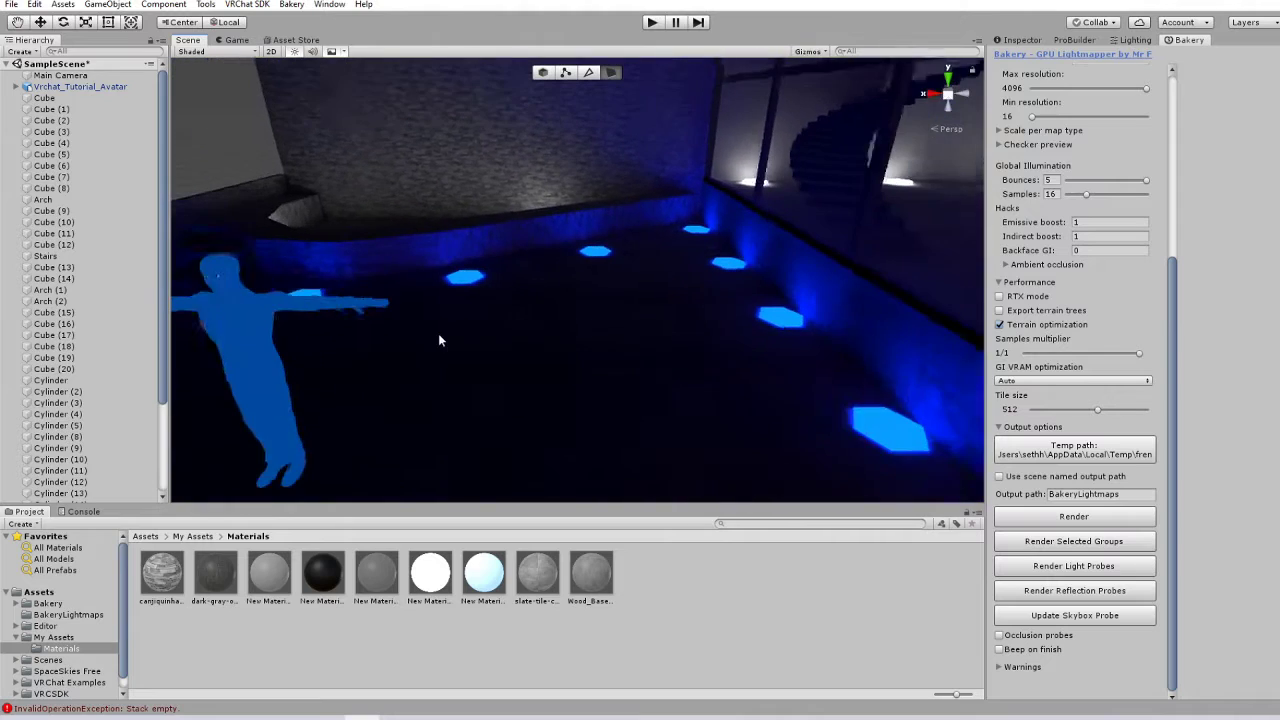
{"action": "scroll", "coordinate": [294, 320], "scroll_direction": "down", "scroll_amount": 3}
- Switch to whole-object selection, select the tutorial avatar, and move it around the scene to compare it with the baked lighting
{"action": "left_click", "coordinate": [368, 338]}
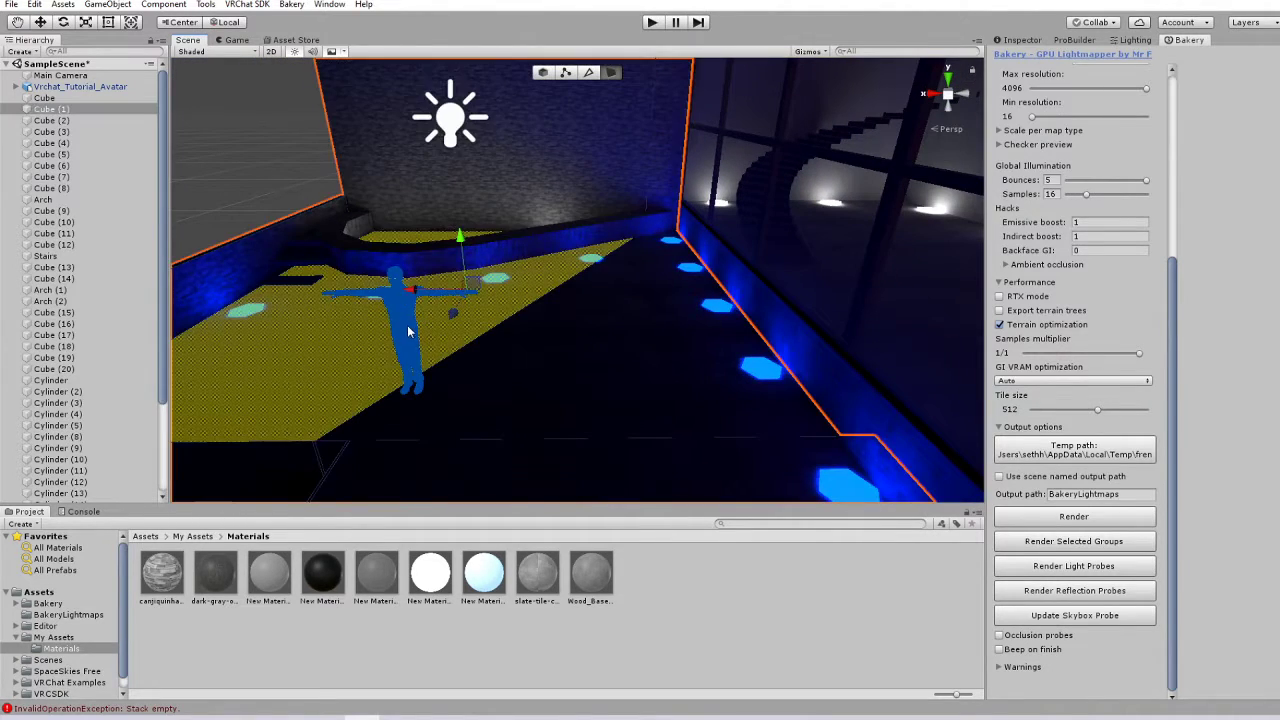
{"action": "left_click", "coordinate": [404, 323]}
{"action": "left_click", "coordinate": [548, 73]}
{"action": "left_click", "coordinate": [404, 305]}
{"action": "left_click_drag", "start_coordinate": [367, 351], "coordinate": [734, 366]}
{"action": "right_click_drag", "start_coordinate": [734, 366], "coordinate": [771, 272]}
{"action": "left_click_drag", "start_coordinate": [735, 187], "coordinate": [794, 209]}
{"action": "right_click_drag", "start_coordinate": [794, 209], "coordinate": [676, 263]}
{"action": "left_click", "coordinate": [645, 261]}
{"action": "left_click", "coordinate": [680, 256]}
{"action": "left_click_drag", "start_coordinate": [637, 264], "coordinate": [346, 344]}
- Select the Main Camera and check its view of the baked scene in the Game view before returning to the Scene view
{"action": "right_click_drag", "start_coordinate": [520, 330], "coordinate": [400, 302]}
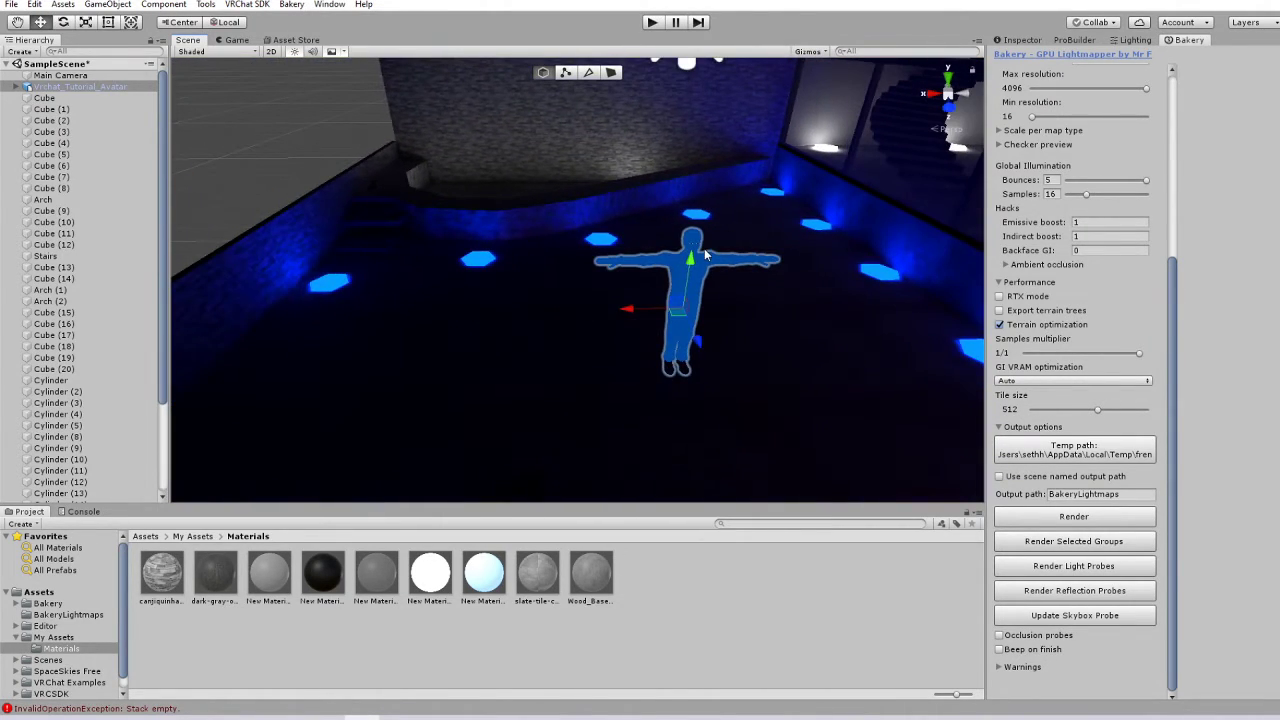
{"action": "right_click_drag", "start_coordinate": [704, 256], "coordinate": [630, 268]}
{"action": "right_click_drag", "start_coordinate": [551, 266], "coordinate": [671, 232]}
{"action": "right_click_drag", "start_coordinate": [568, 262], "coordinate": [585, 293]}
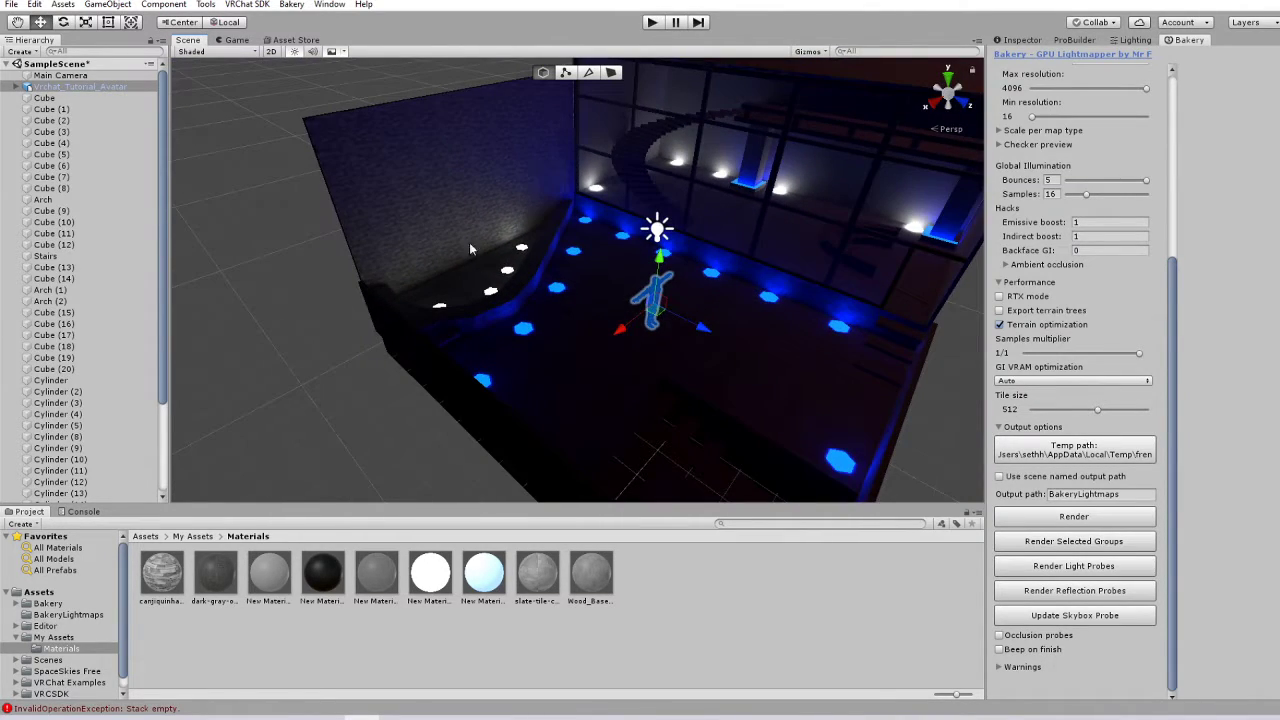
{"action": "right_click_drag", "start_coordinate": [446, 239], "coordinate": [478, 290]}
{"action": "left_click", "coordinate": [475, 308]}
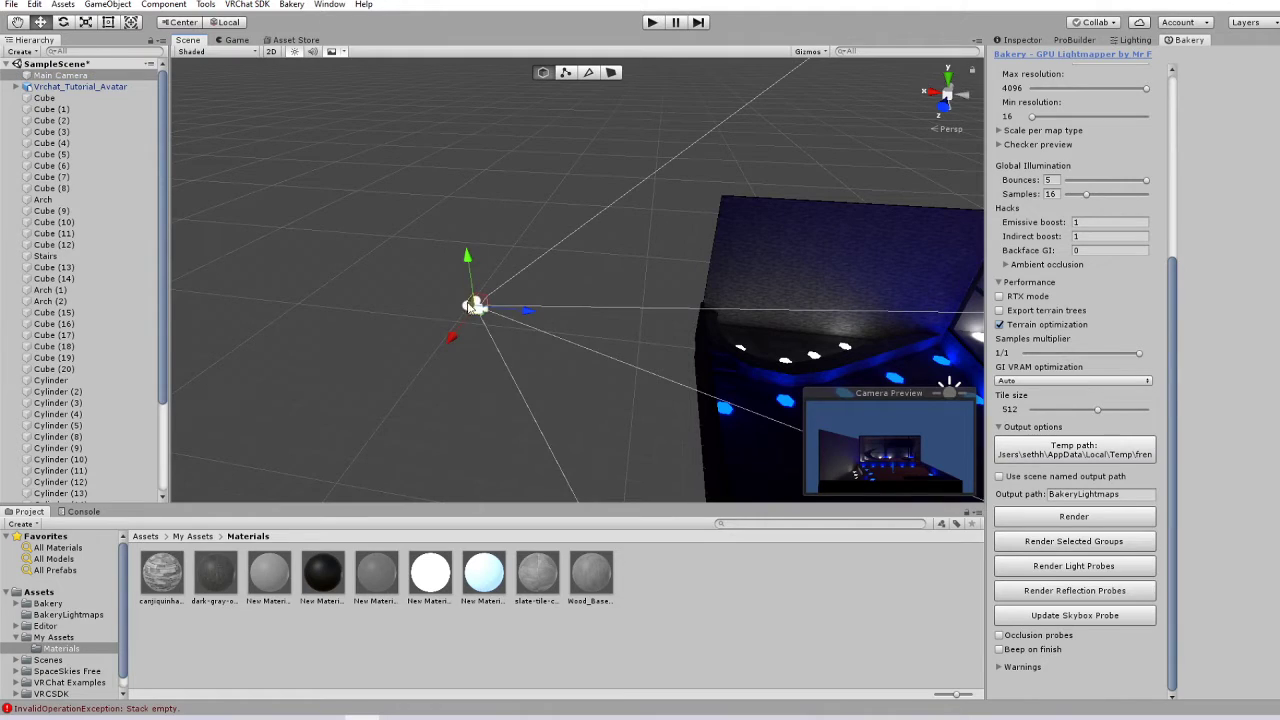
{"action": "left_click", "coordinate": [236, 40]}
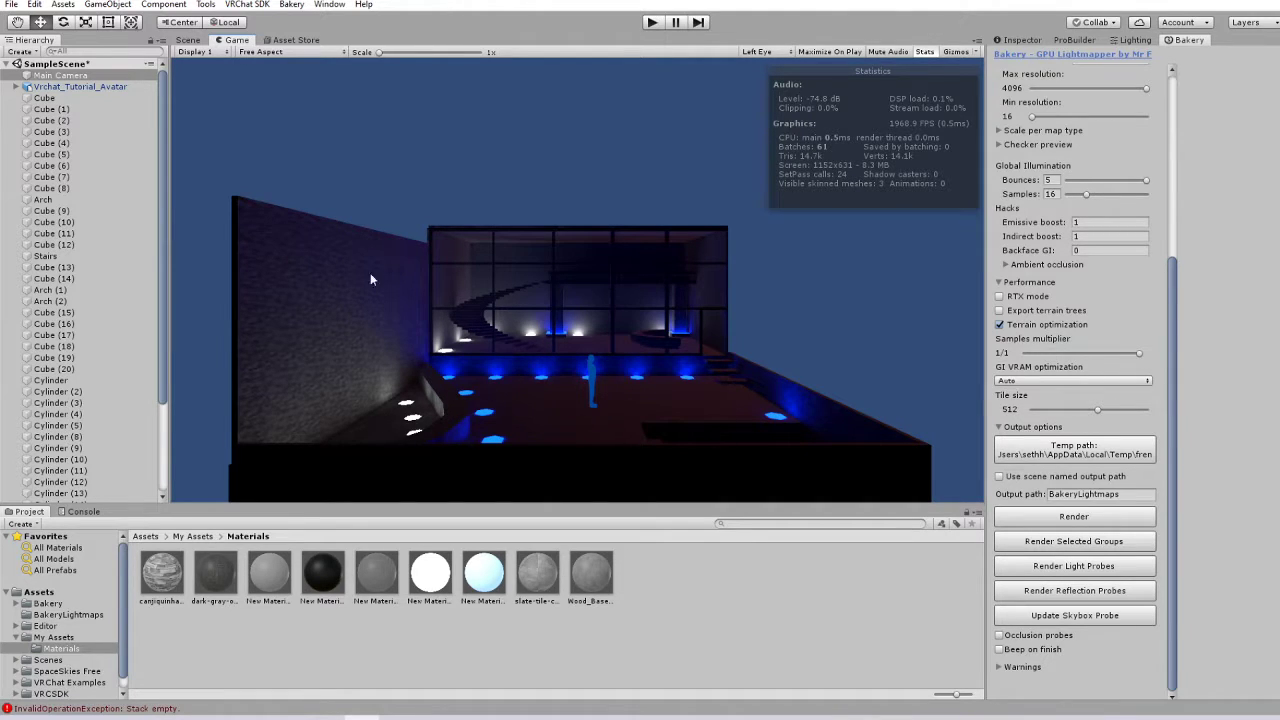
{"action": "left_click", "coordinate": [188, 41]}
- Deselect the camera and select the Point Light above the outdoor floor
{"action": "scroll", "coordinate": [671, 271], "scroll_direction": "down", "scroll_amount": 3}
{"action": "middle_click_drag", "start_coordinate": [671, 271], "coordinate": [537, 278]}
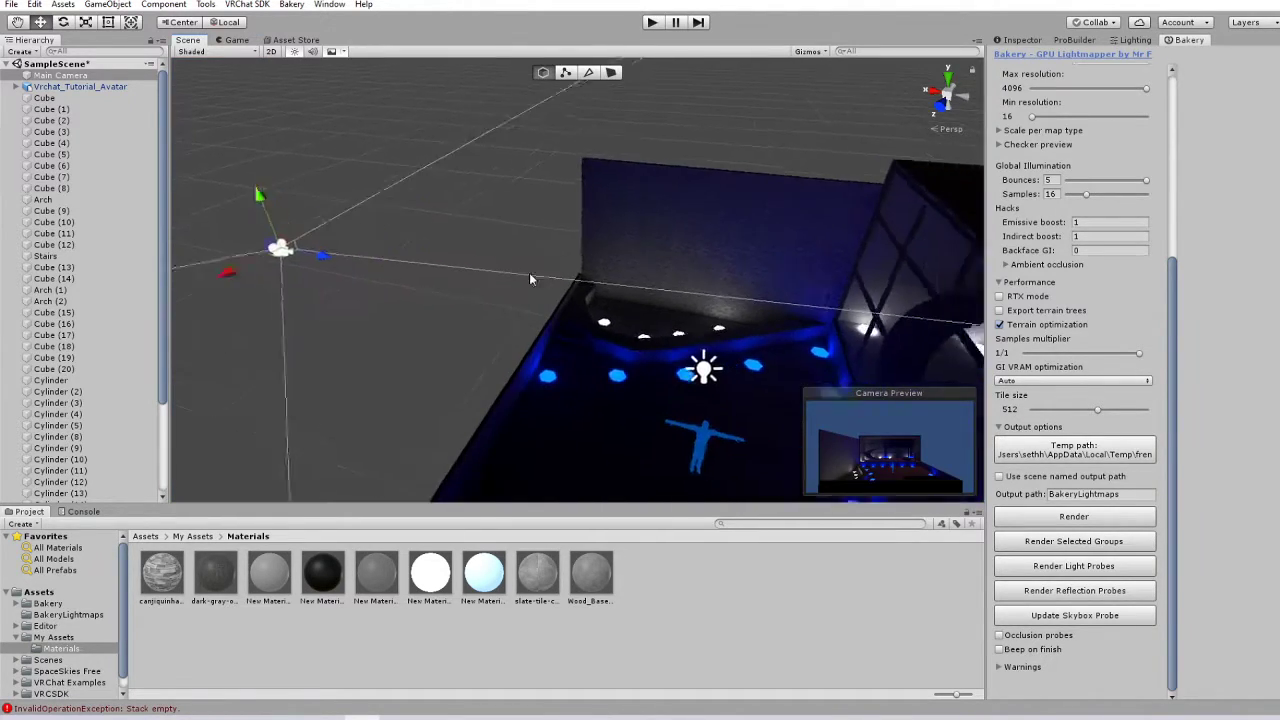
{"action": "scroll", "coordinate": [537, 278], "scroll_direction": "down", "scroll_amount": 3}
{"action": "left_click", "coordinate": [706, 164]}
{"action": "middle_click_drag", "start_coordinate": [745, 300], "coordinate": [692, 282]}
{"action": "scroll", "coordinate": [692, 282], "scroll_direction": "up", "scroll_amount": 4}
{"action": "right_click_drag", "start_coordinate": [556, 318], "coordinate": [597, 329]}
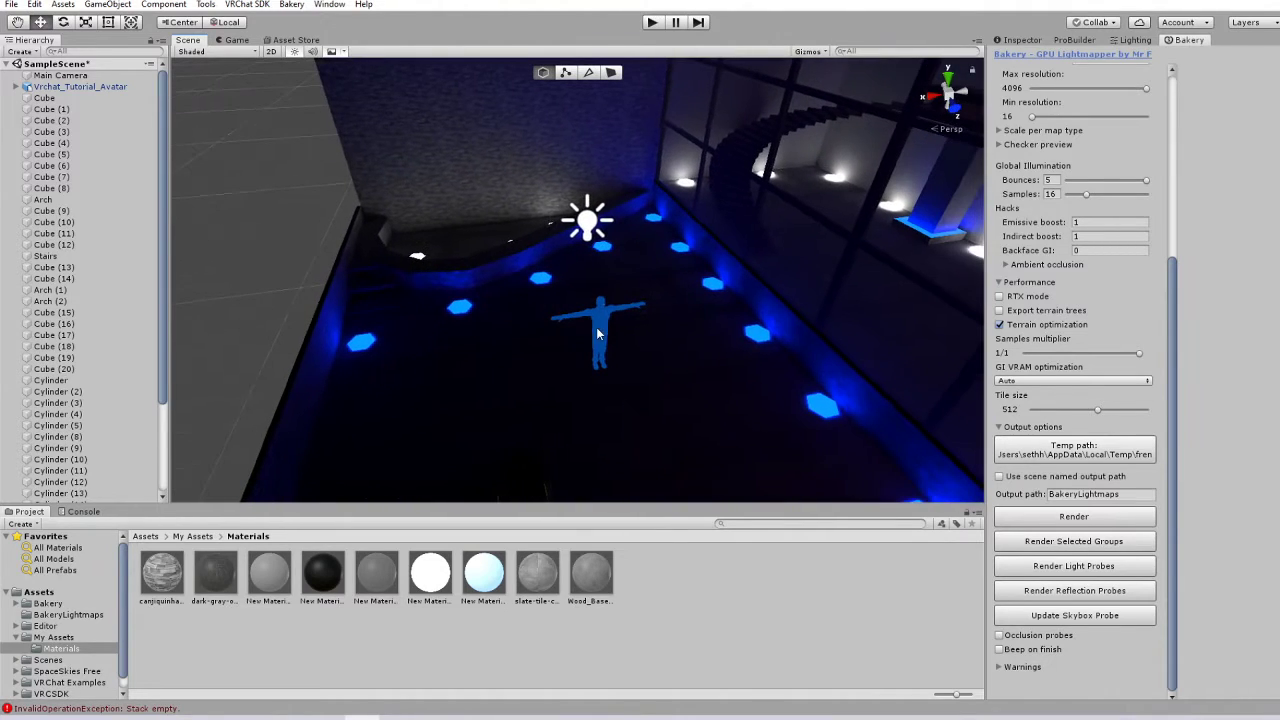
{"action": "middle_click_drag", "start_coordinate": [543, 440], "coordinate": [585, 411]}
{"action": "scroll", "coordinate": [585, 411], "scroll_direction": "down", "scroll_amount": 3}
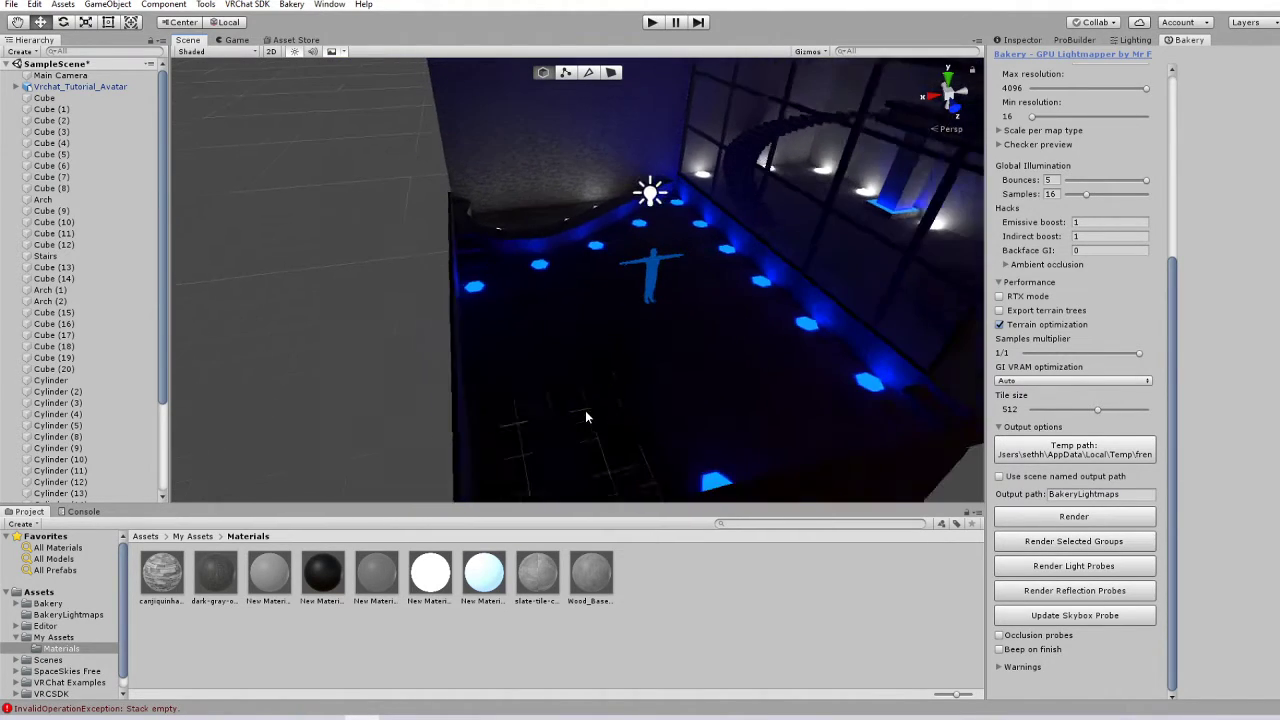
{"action": "left_click", "coordinate": [647, 207]}
{"action": "left_click", "coordinate": [650, 206]}
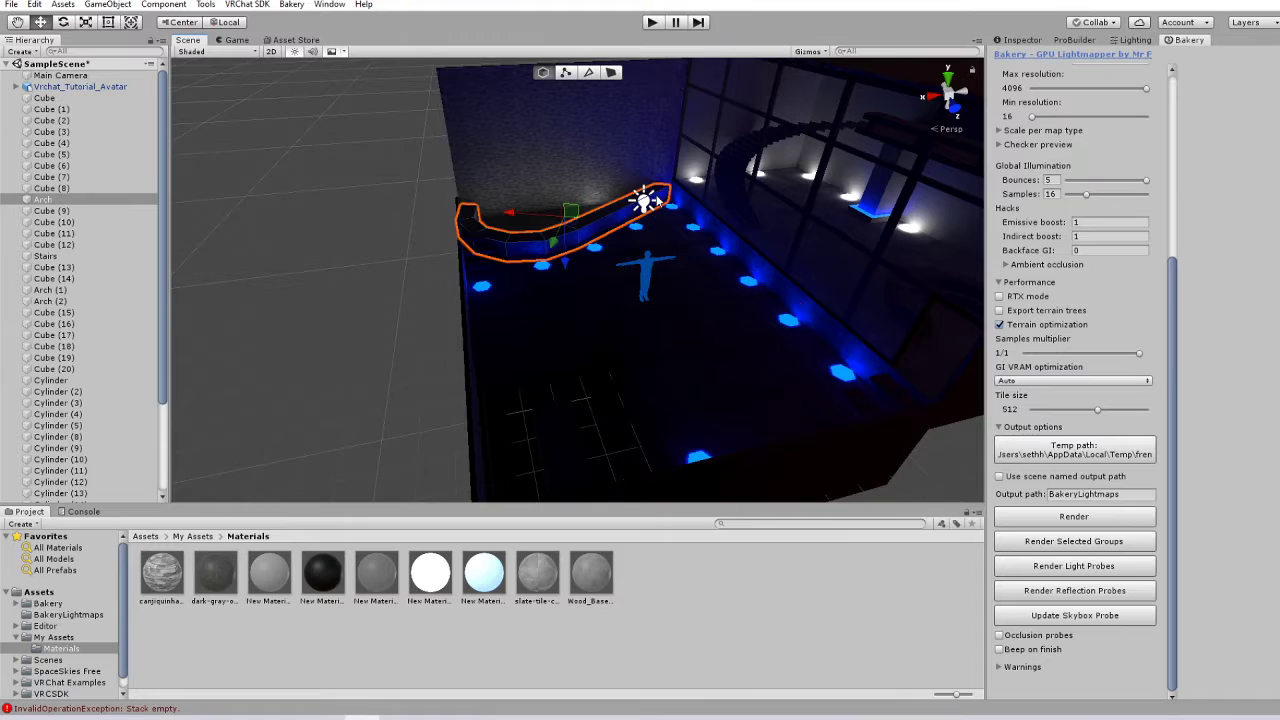
{"action": "left_click", "coordinate": [644, 201]}
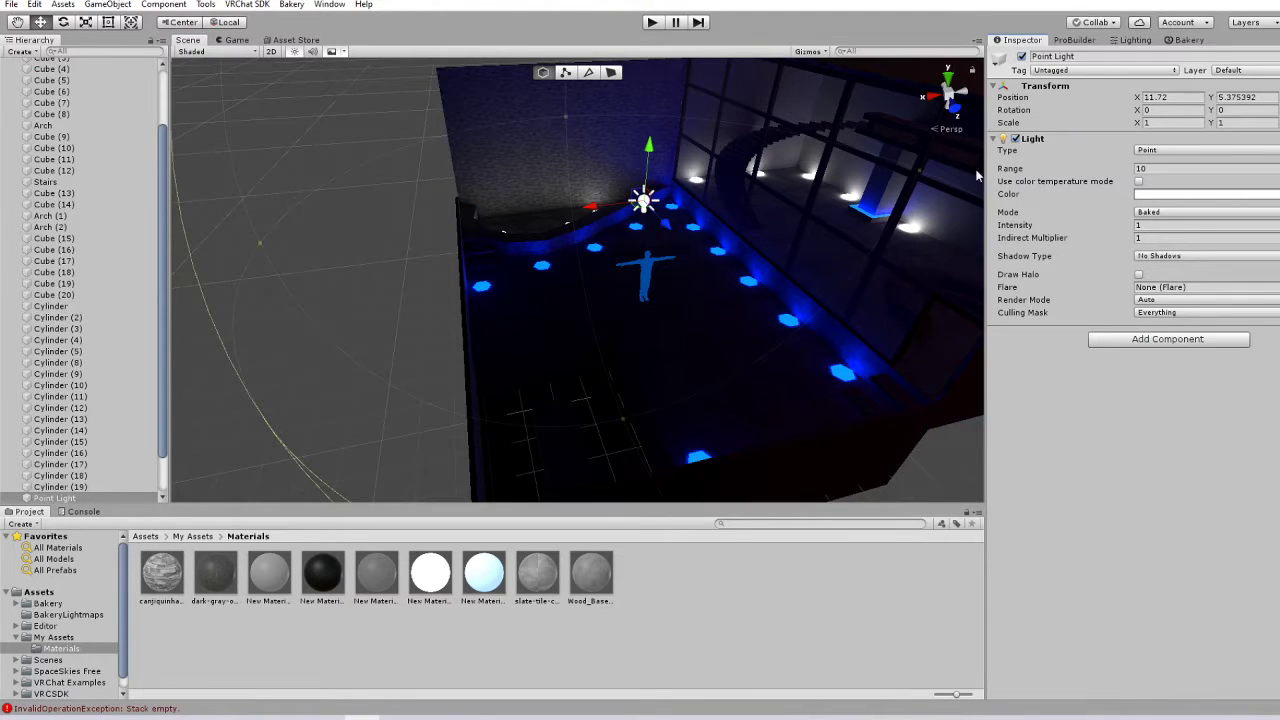
- Add a Bakery Point Light component to the Point Light
{"action": "middle_click_drag", "start_coordinate": [723, 280], "coordinate": [700, 257]}
{"action": "right_click_drag", "start_coordinate": [700, 257], "coordinate": [645, 240]}
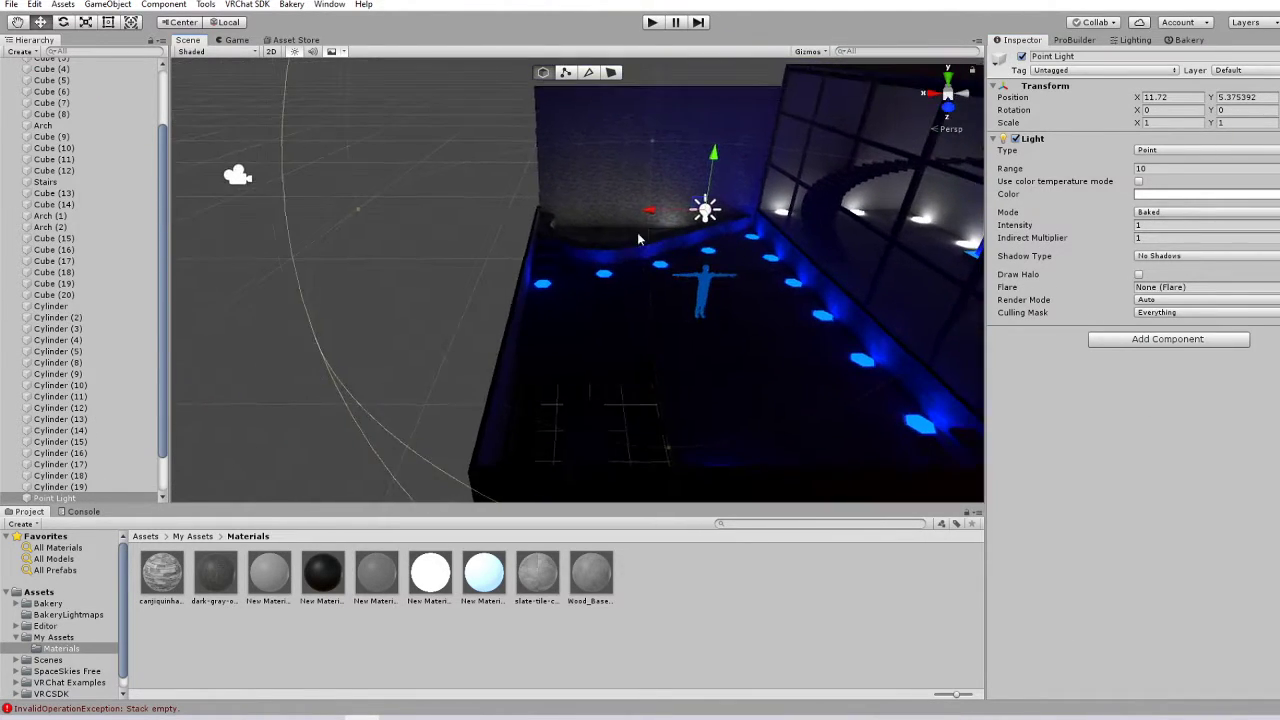
{"action": "scroll", "coordinate": [647, 237], "scroll_direction": "up", "scroll_amount": 3}
{"action": "middle_click_drag", "start_coordinate": [647, 237], "coordinate": [620, 268]}
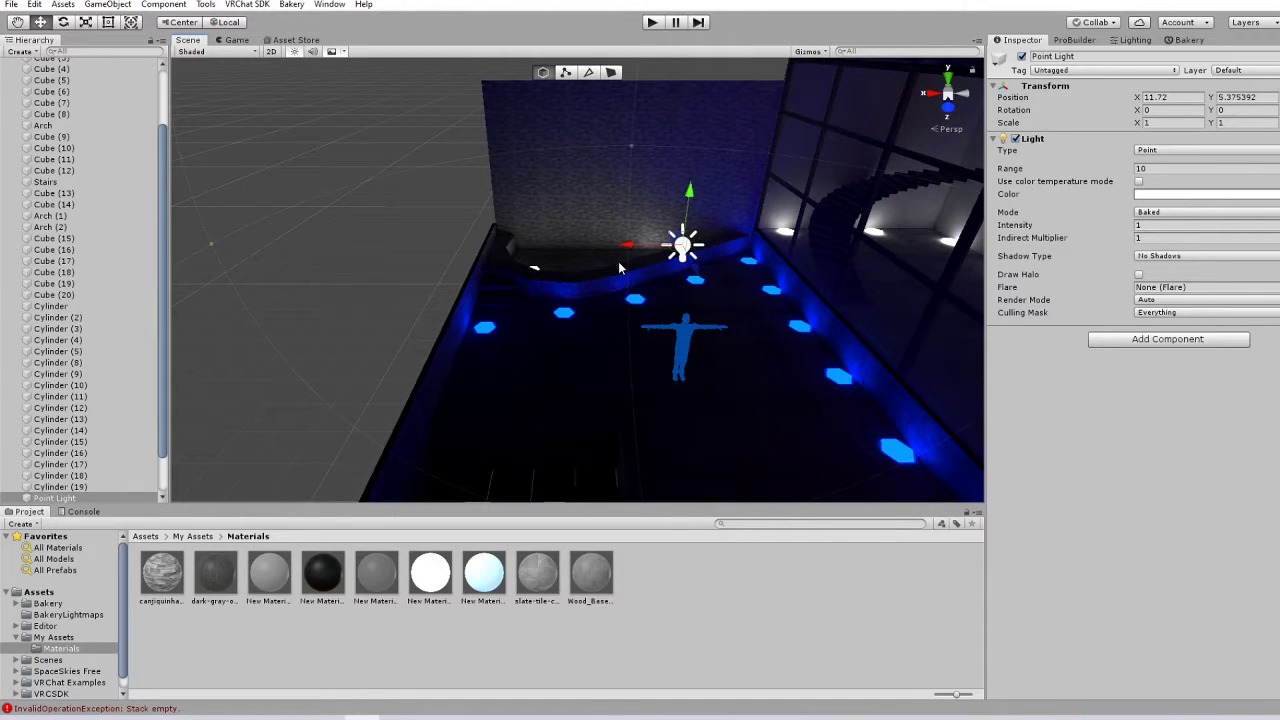
{"action": "right_click_drag", "start_coordinate": [788, 253], "coordinate": [710, 285]}
{"action": "scroll", "coordinate": [710, 285], "scroll_direction": "down", "scroll_amount": 2}
{"action": "right_click_drag", "start_coordinate": [799, 295], "coordinate": [860, 300]}
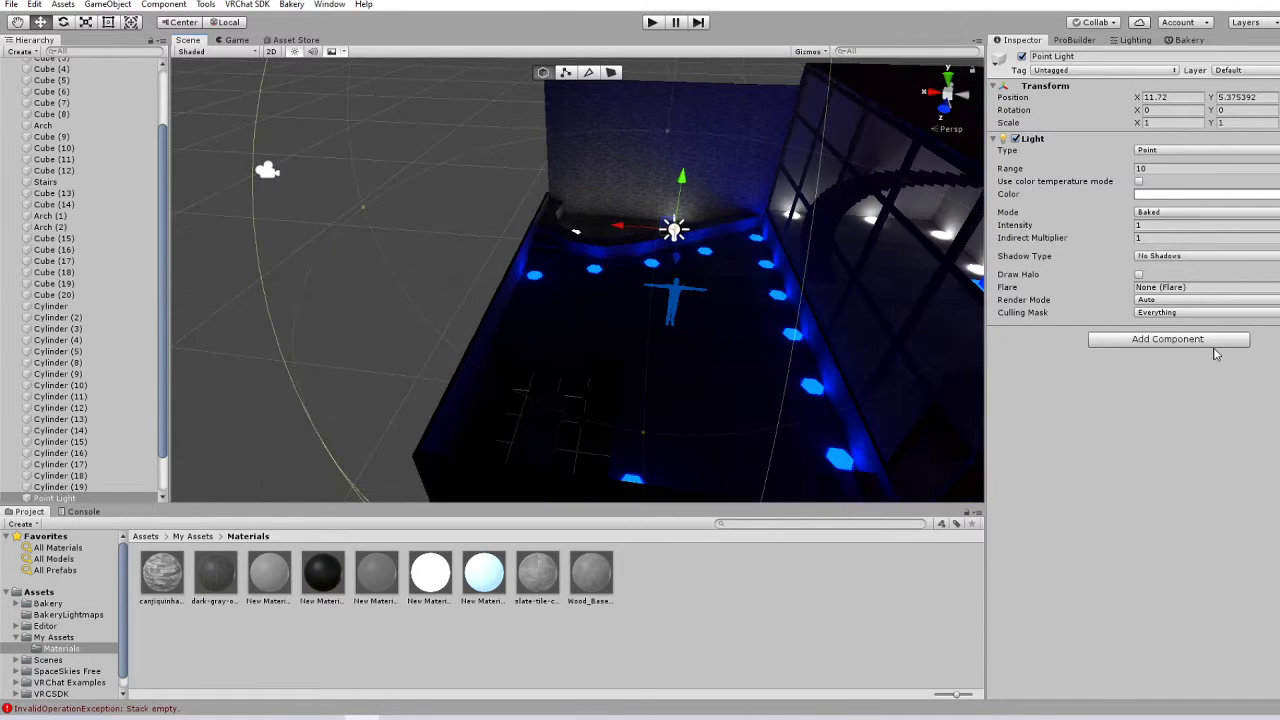
{"action": "left_click", "coordinate": [1205, 340]}
{"action": "type", "text": "bakery"}
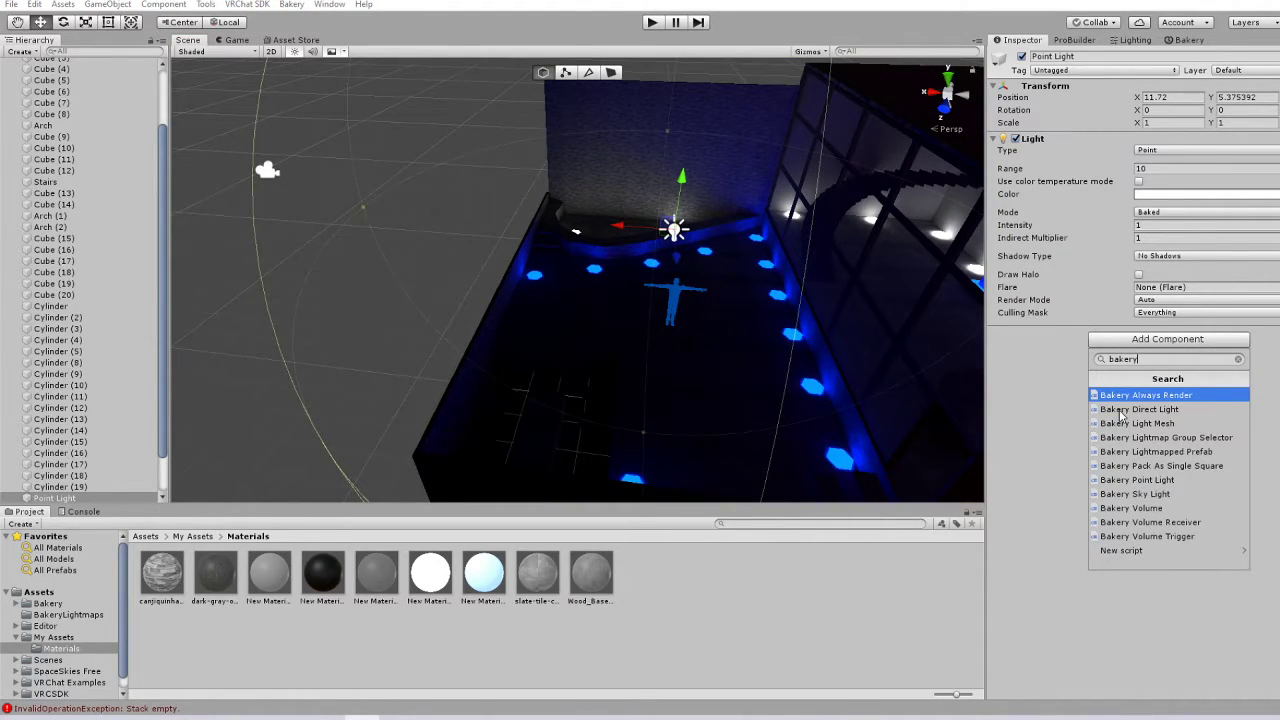
{"action": "left_click", "coordinate": [1138, 480]}
- Rerender the lightmaps with Bakery to include the point light, and inspect the newly lit outdoor floor
{"action": "right_click_drag", "start_coordinate": [732, 325], "coordinate": [797, 329]}
{"action": "scroll", "coordinate": [797, 329], "scroll_direction": "down", "scroll_amount": 4}
{"action": "middle_click_drag", "start_coordinate": [700, 358], "coordinate": [742, 384]}
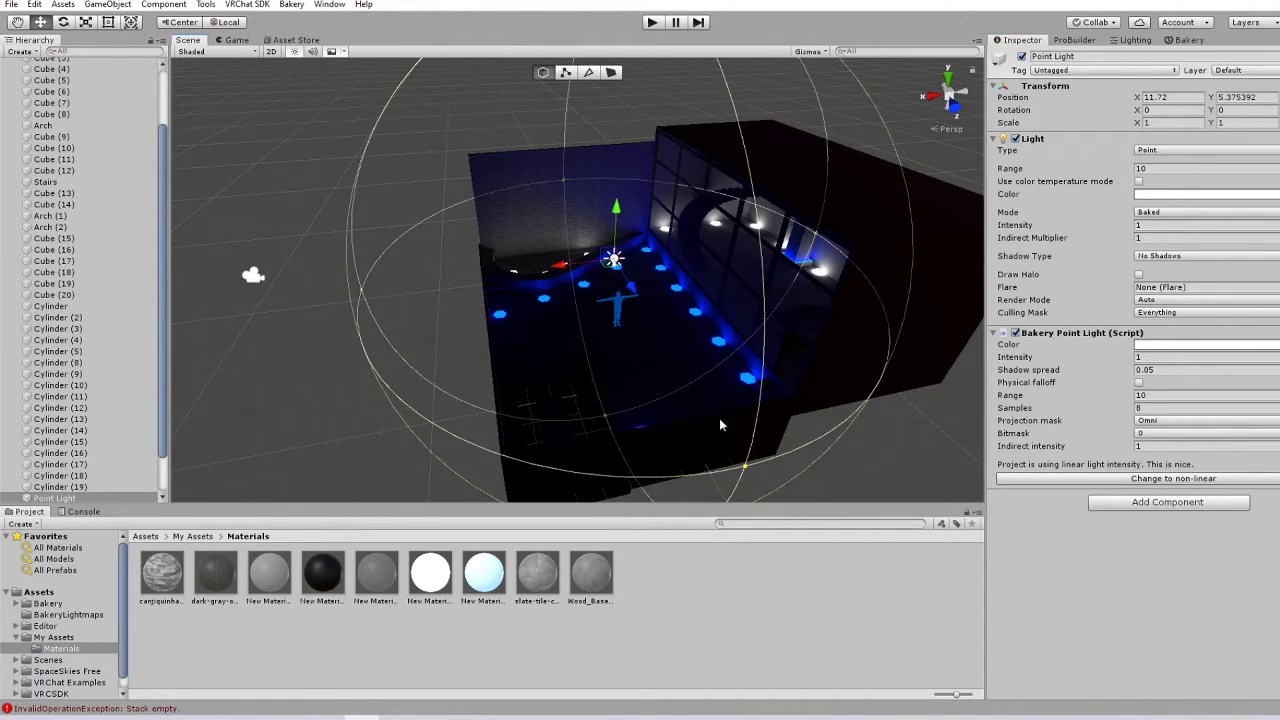
{"action": "left_click", "coordinate": [1185, 40]}
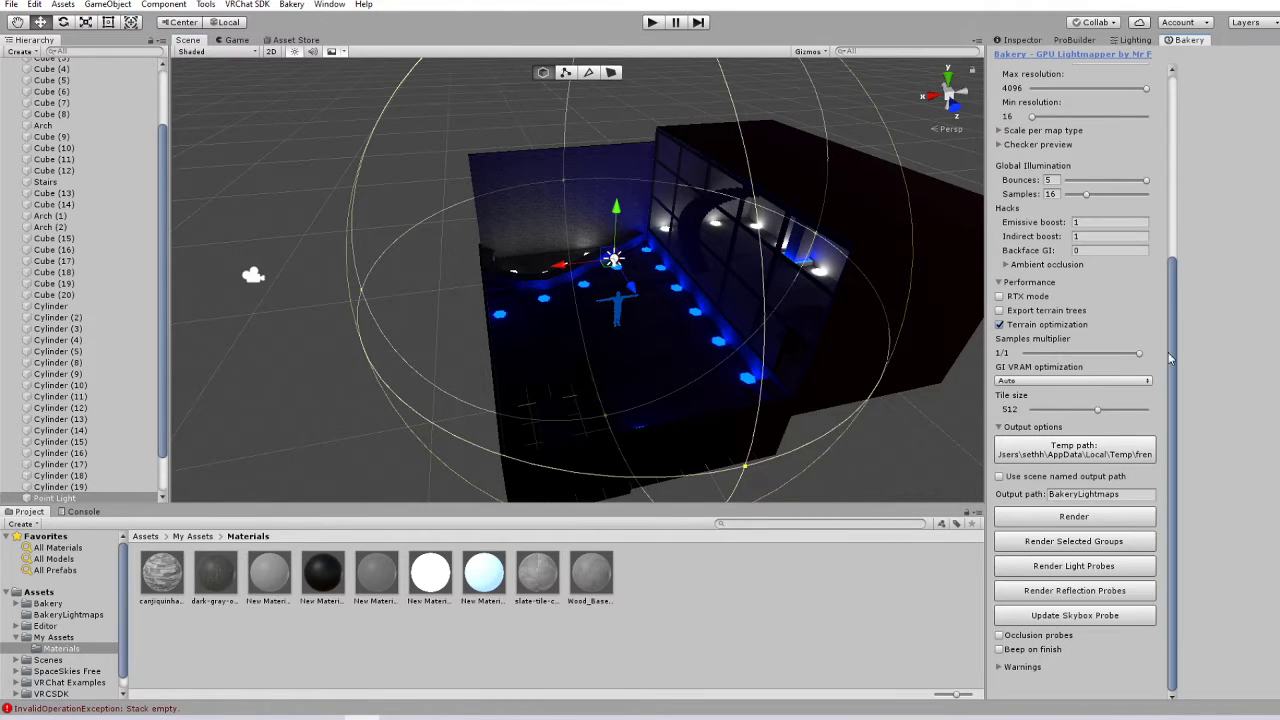
{"action": "left_click", "coordinate": [1034, 521]}
{"action": "left_click", "coordinate": [720, 384]}
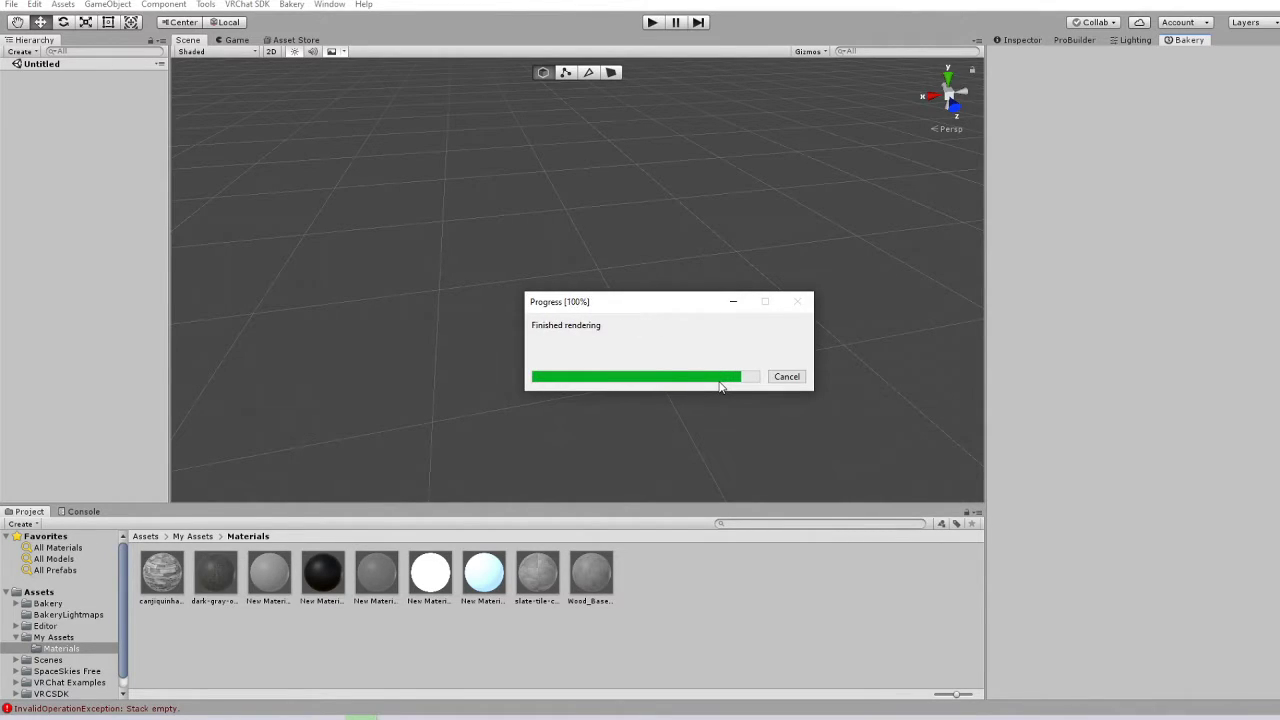
{"action": "scroll", "coordinate": [660, 320], "scroll_direction": "up", "scroll_amount": 6}
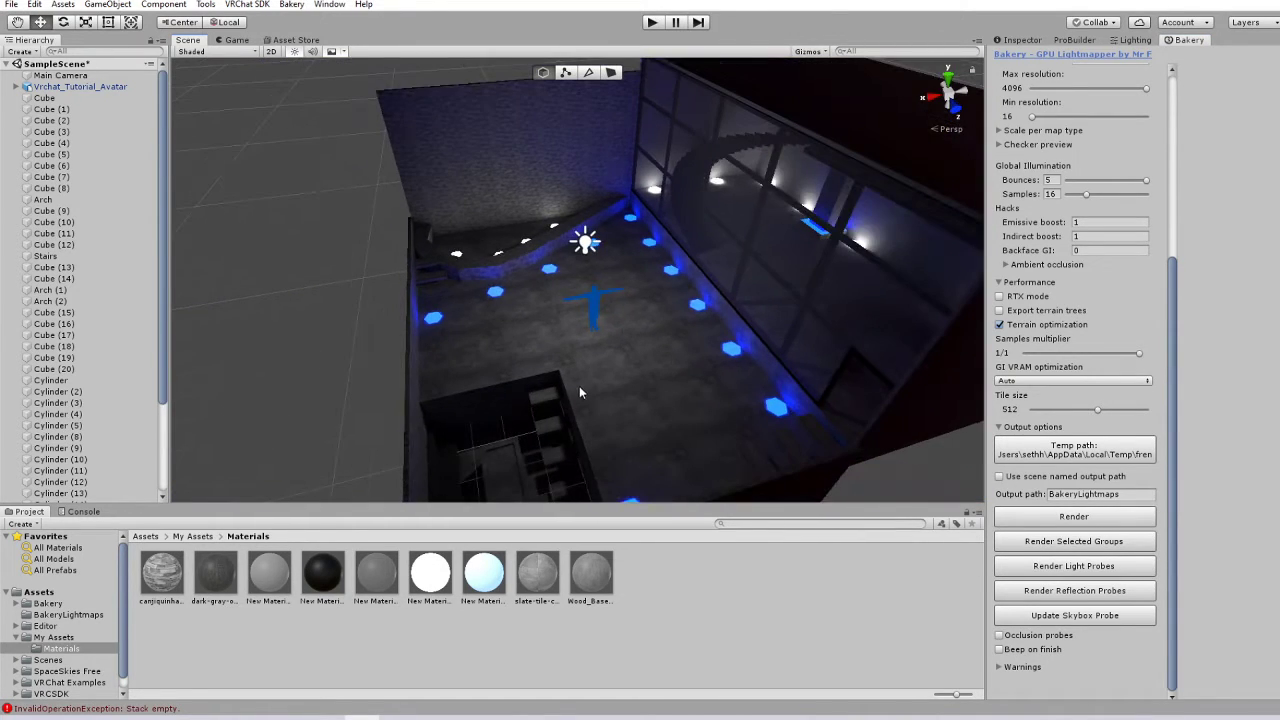
{"action": "middle_click_drag", "start_coordinate": [575, 390], "coordinate": [575, 335]}
{"action": "scroll", "coordinate": [575, 335], "scroll_direction": "up", "scroll_amount": 4}
{"action": "right_click_drag", "start_coordinate": [567, 284], "coordinate": [587, 223]}
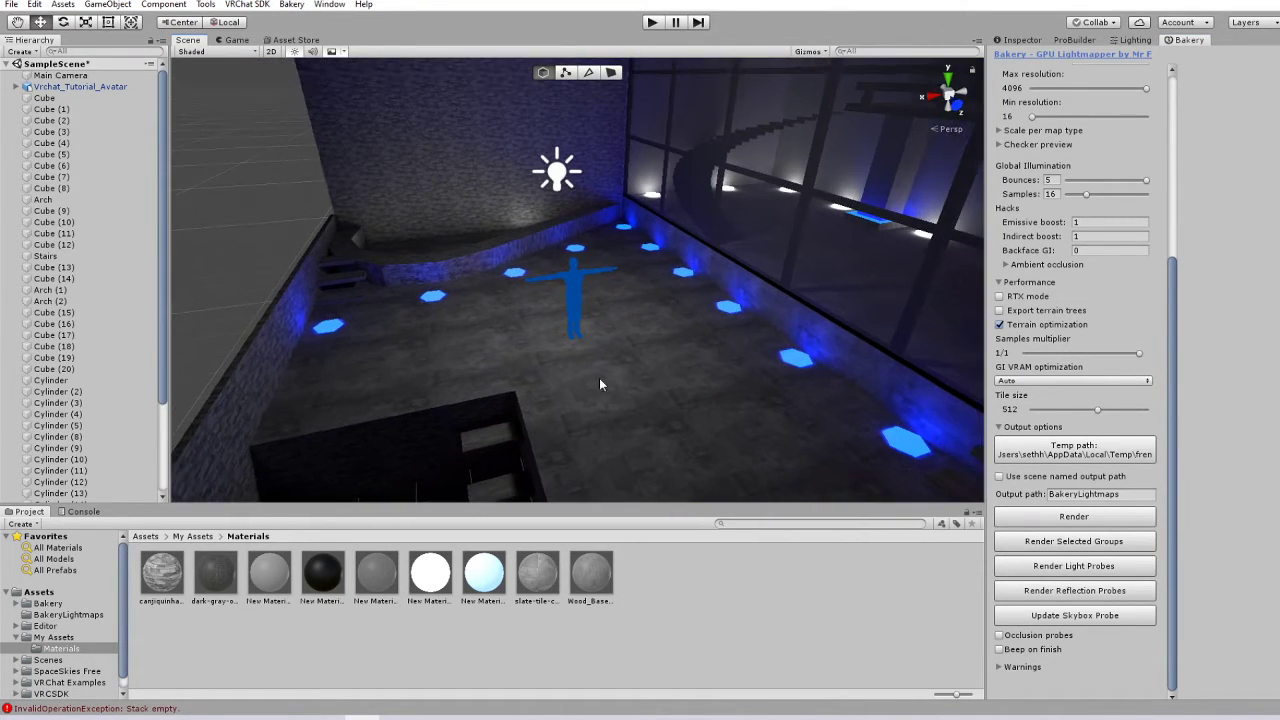
- Select the avatar on the outdoor floor and compare the baked scene's rendering statistics between the Game and Scene views
{"action": "middle_click_drag", "start_coordinate": [590, 380], "coordinate": [518, 239]}
{"action": "left_click", "coordinate": [480, 255]}
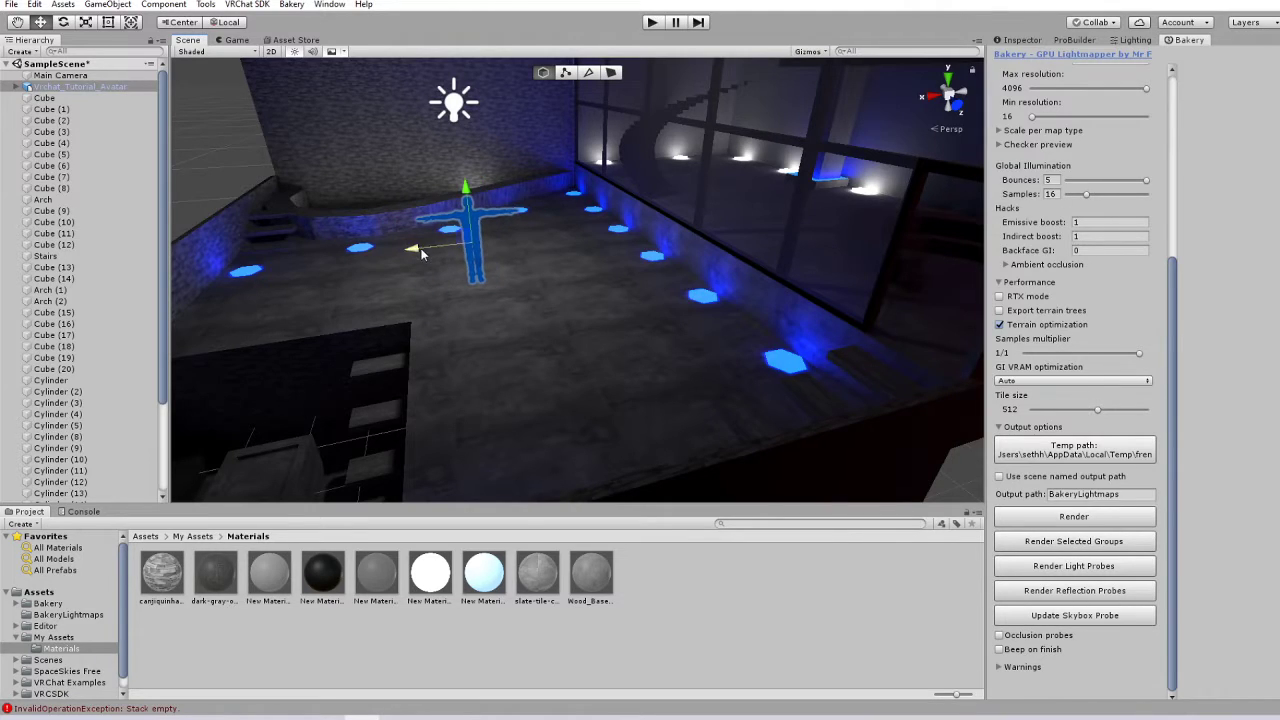
{"action": "left_click", "coordinate": [238, 40]}
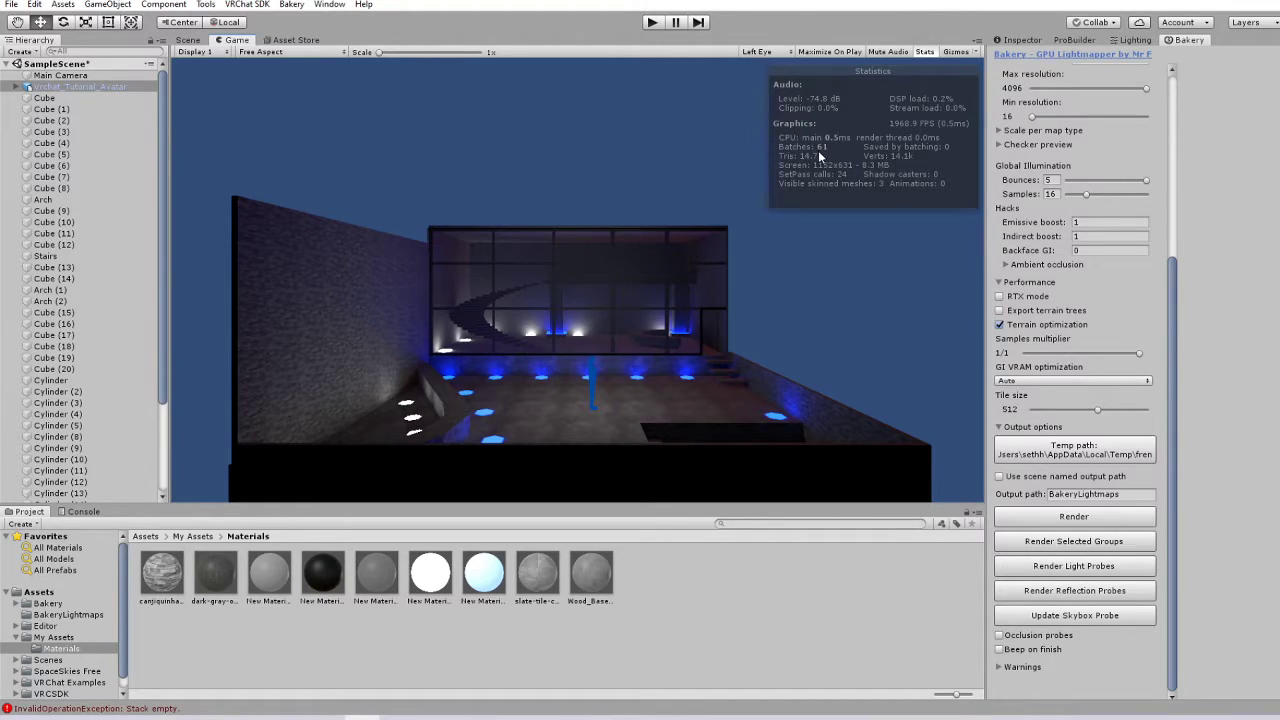
{"action": "left_click", "coordinate": [188, 41]}
{"action": "right_click_drag", "start_coordinate": [476, 252], "coordinate": [442, 268]}
{"action": "middle_click_drag", "start_coordinate": [442, 268], "coordinate": [511, 322]}
{"action": "right_click_drag", "start_coordinate": [511, 322], "coordinate": [474, 257]}
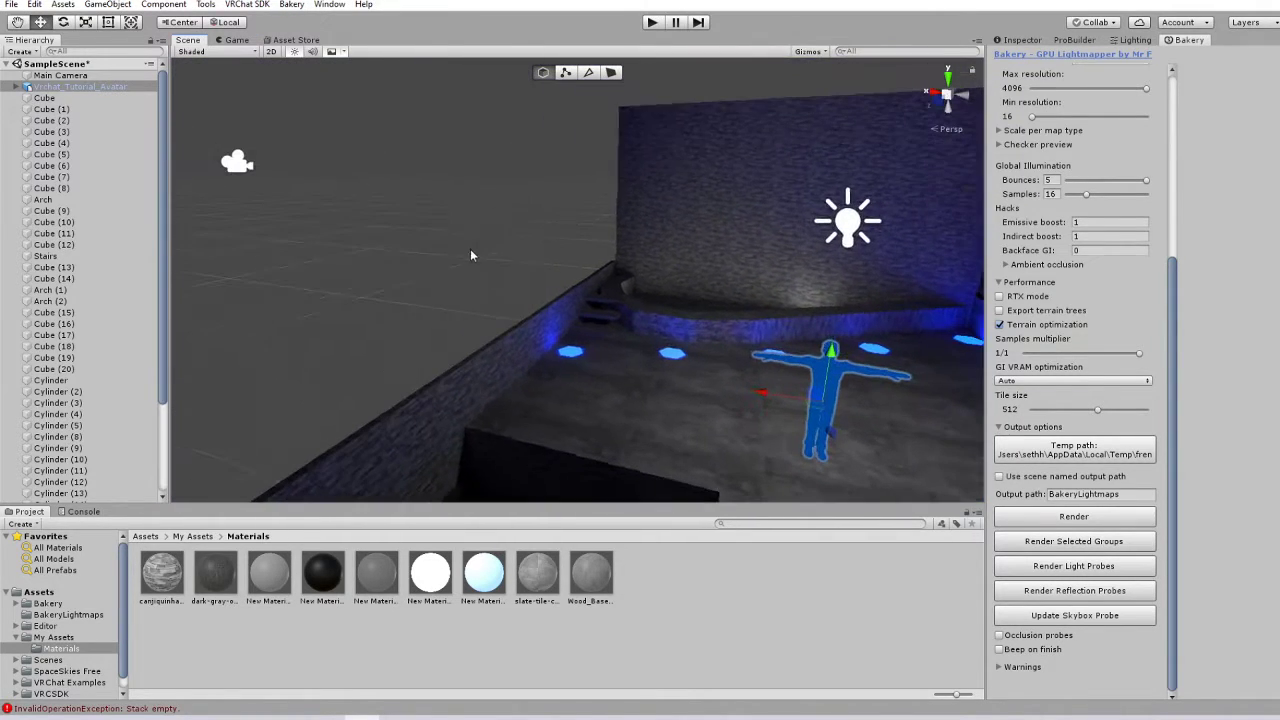
{"action": "left_click", "coordinate": [237, 43]}
{"action": "left_click", "coordinate": [191, 42]}
- Delete the Point Light above the avatar on the outdoor floor
{"action": "scroll", "coordinate": [830, 262], "scroll_direction": "down", "scroll_amount": 4}
{"action": "right_click_drag", "start_coordinate": [756, 258], "coordinate": [814, 258]}
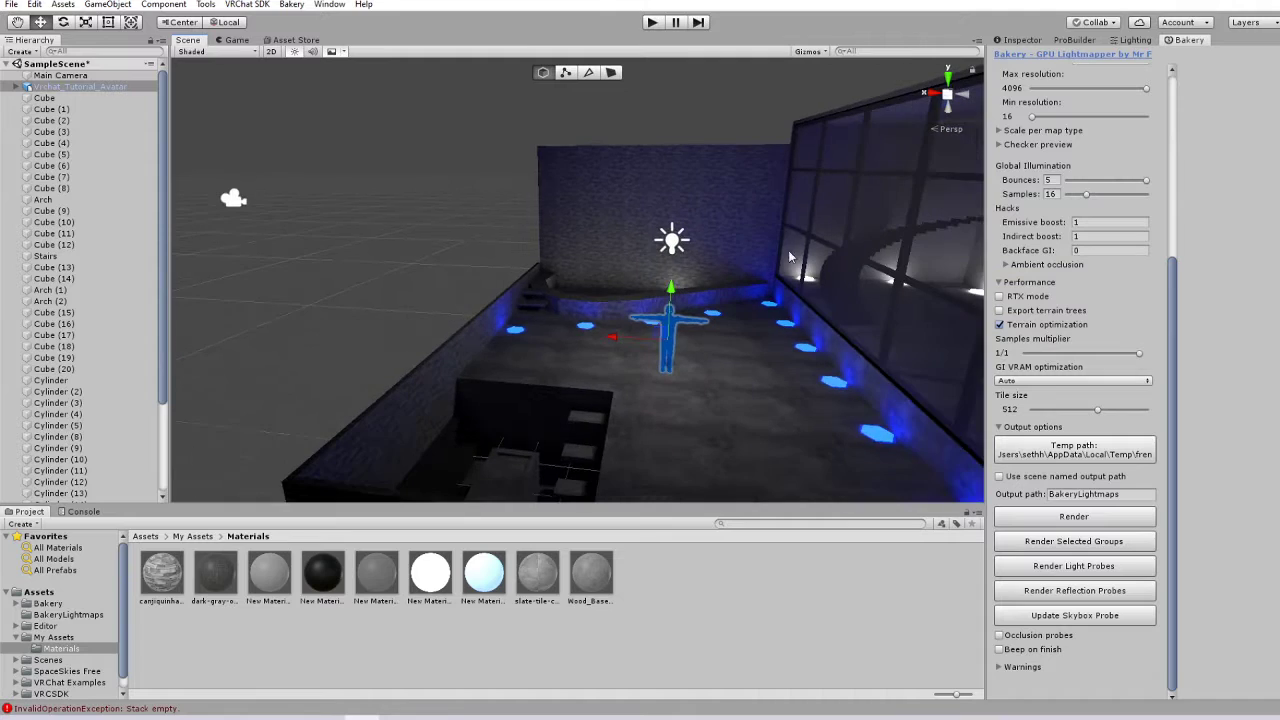
{"action": "right_click_drag", "start_coordinate": [643, 256], "coordinate": [615, 290]}
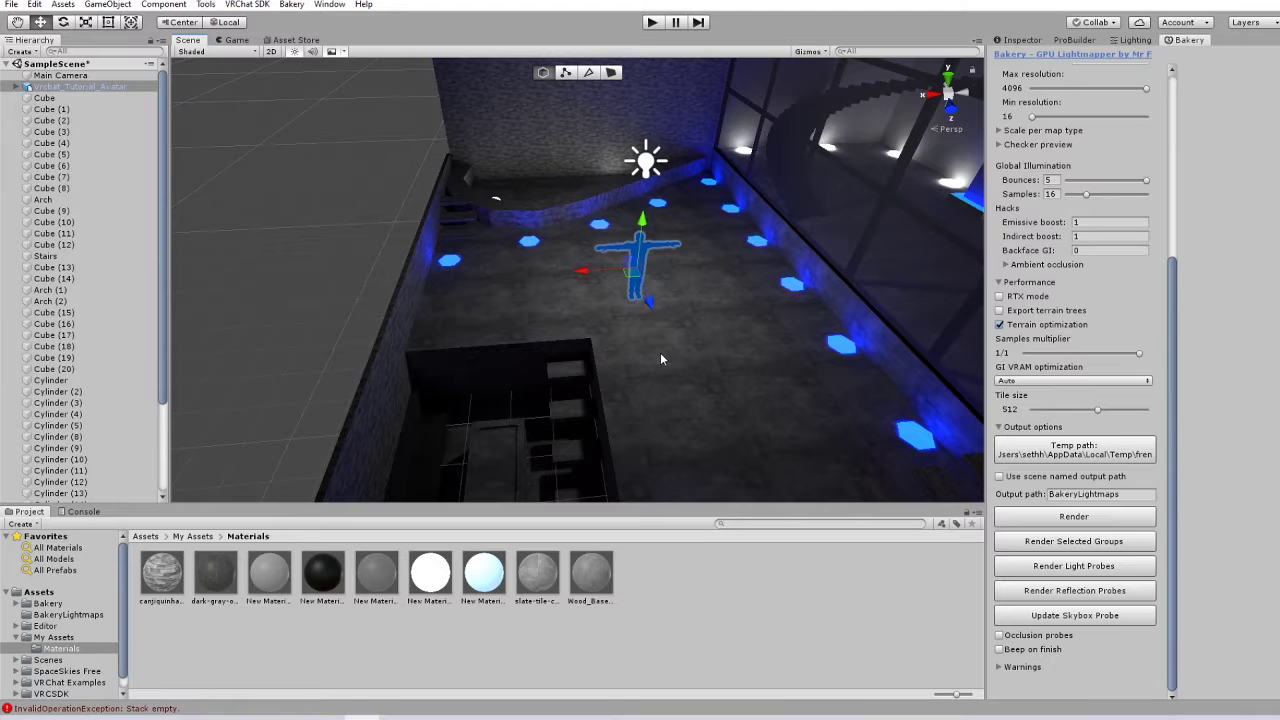
{"action": "right_click_drag", "start_coordinate": [660, 358], "coordinate": [549, 311]}
{"action": "right_click_drag", "start_coordinate": [584, 316], "coordinate": [563, 165]}
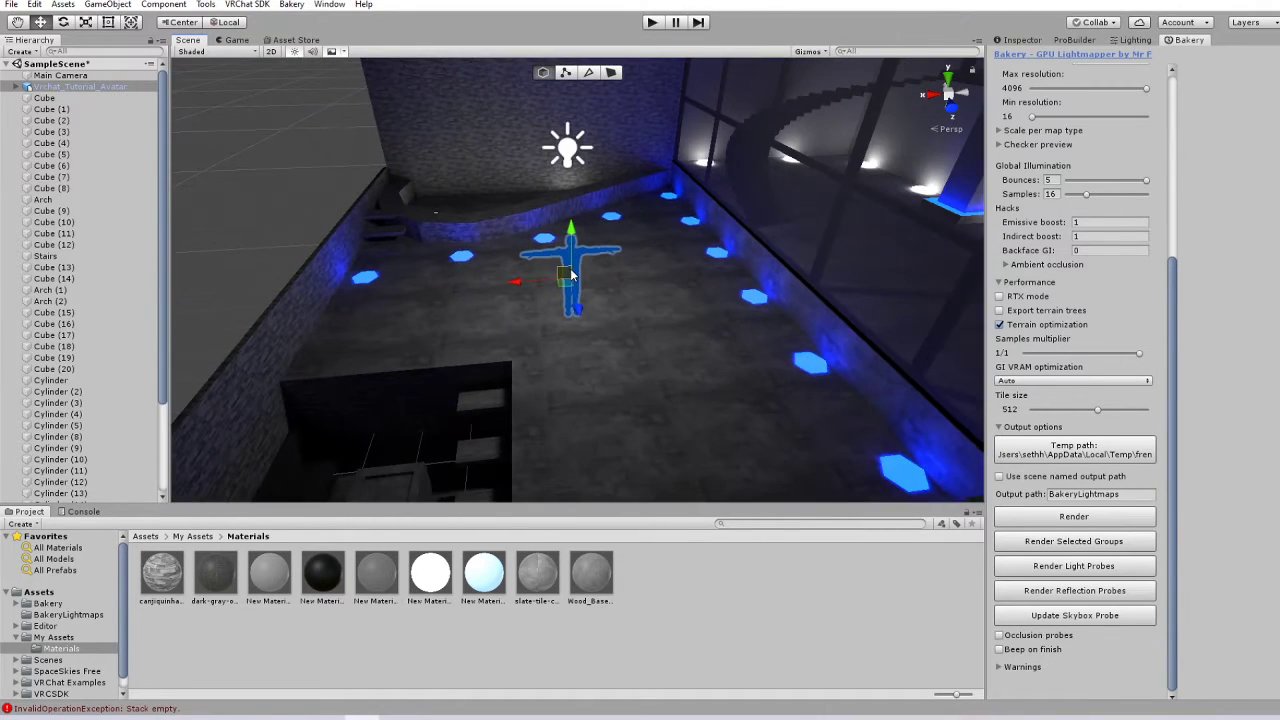
{"action": "left_click", "coordinate": [563, 160]}
{"action": "key", "text": "Delete"}
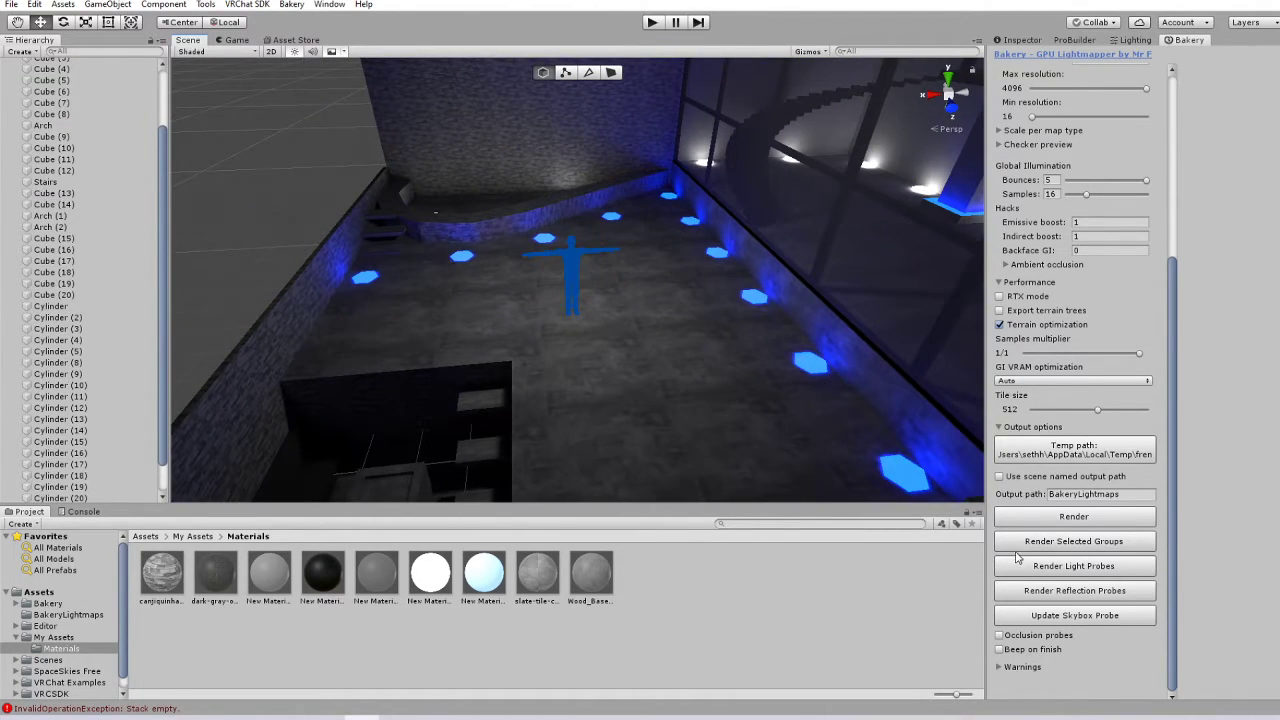
- Rerender the lightmaps with Bakery without the point light, and check the rendering statistics in the Game view
{"action": "left_click", "coordinate": [1073, 516]}
{"action": "left_click", "coordinate": [716, 386]}
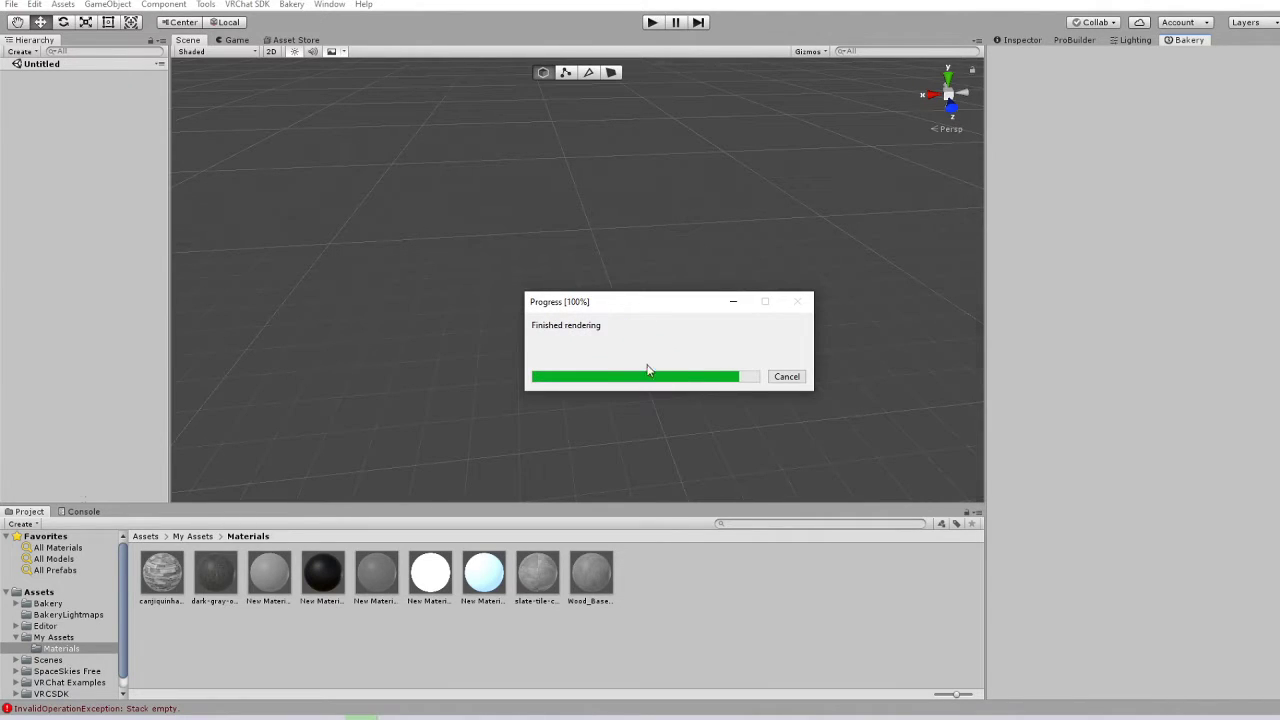
{"action": "left_click_drag", "start_coordinate": [553, 276], "coordinate": [450, 290], "text": "alt"}
{"action": "left_click", "coordinate": [237, 40]}
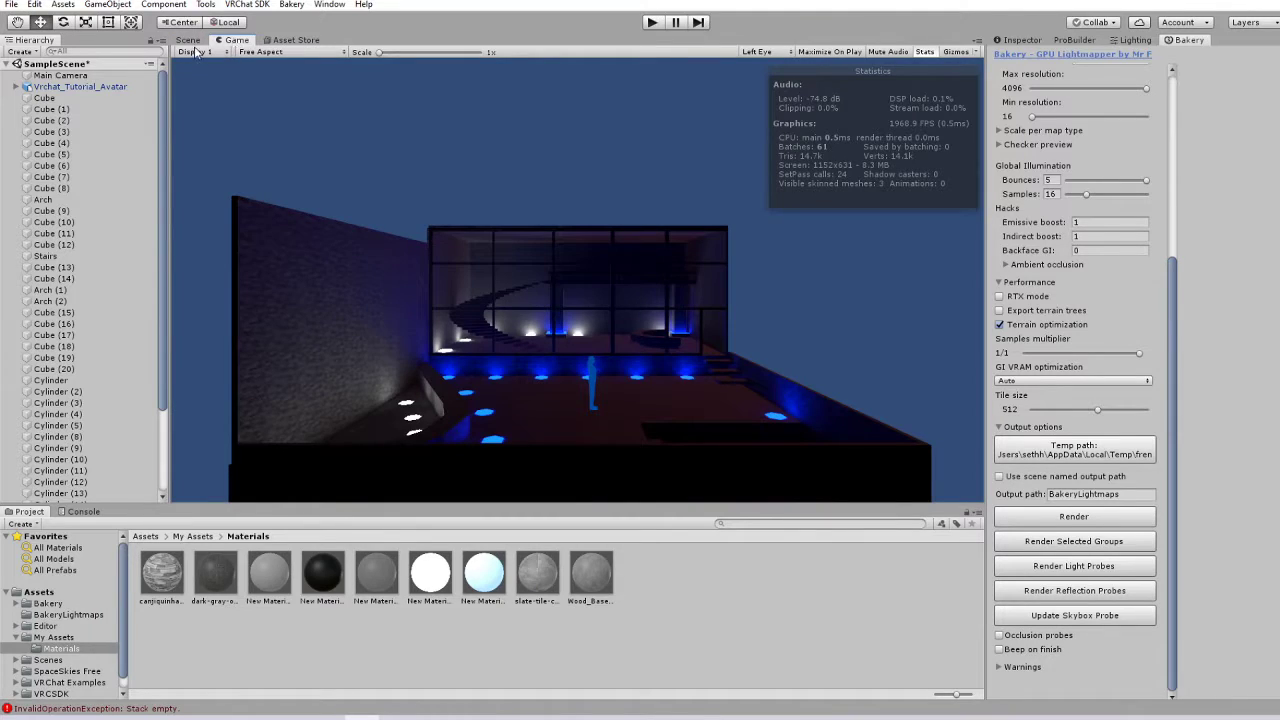
{"action": "left_click", "coordinate": [188, 40]}
- Create a realtime Point Light, place it above the outdoor floor near the avatar, and show its properties
{"action": "left_click_drag", "start_coordinate": [673, 266], "coordinate": [508, 260], "text": "alt"}
{"action": "left_click", "coordinate": [35, 51]}
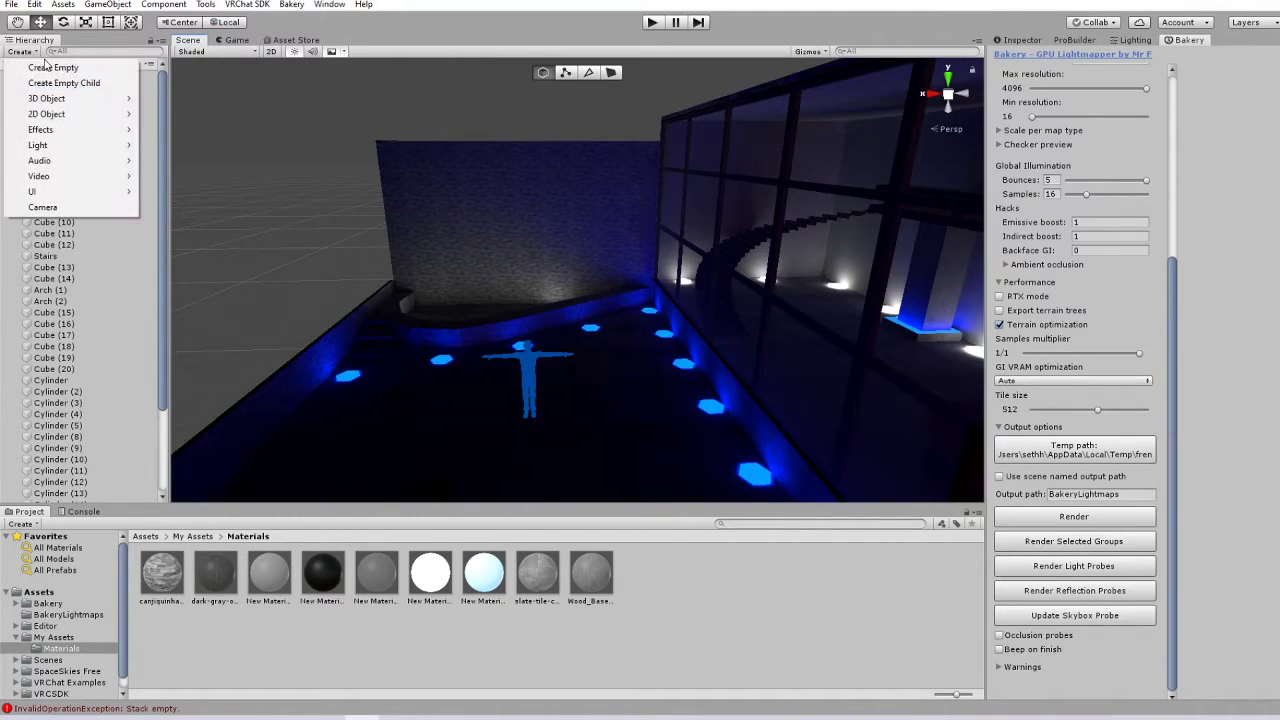
{"action": "mouse_move", "coordinate": [57, 150]}
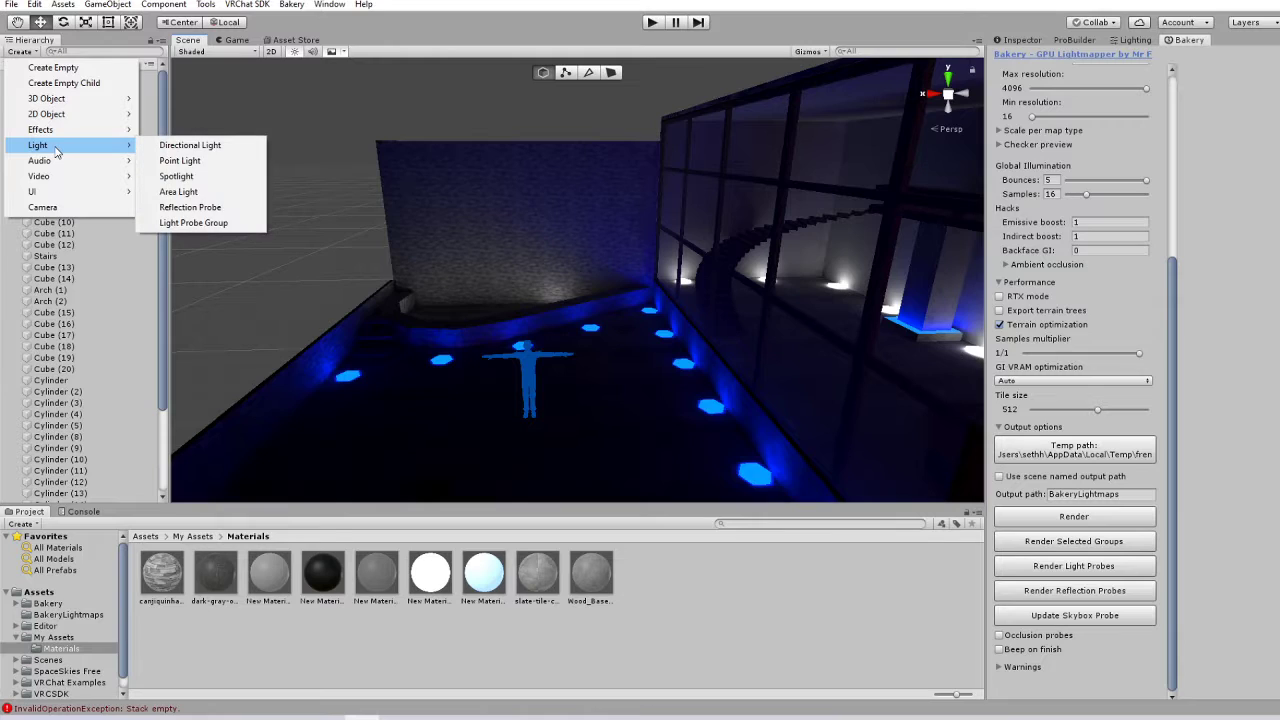
{"action": "left_click", "coordinate": [215, 160]}
{"action": "left_click_drag", "start_coordinate": [425, 234], "coordinate": [737, 488], "text": "alt"}
{"action": "left_click_drag", "start_coordinate": [660, 476], "coordinate": [622, 290], "text": "alt"}
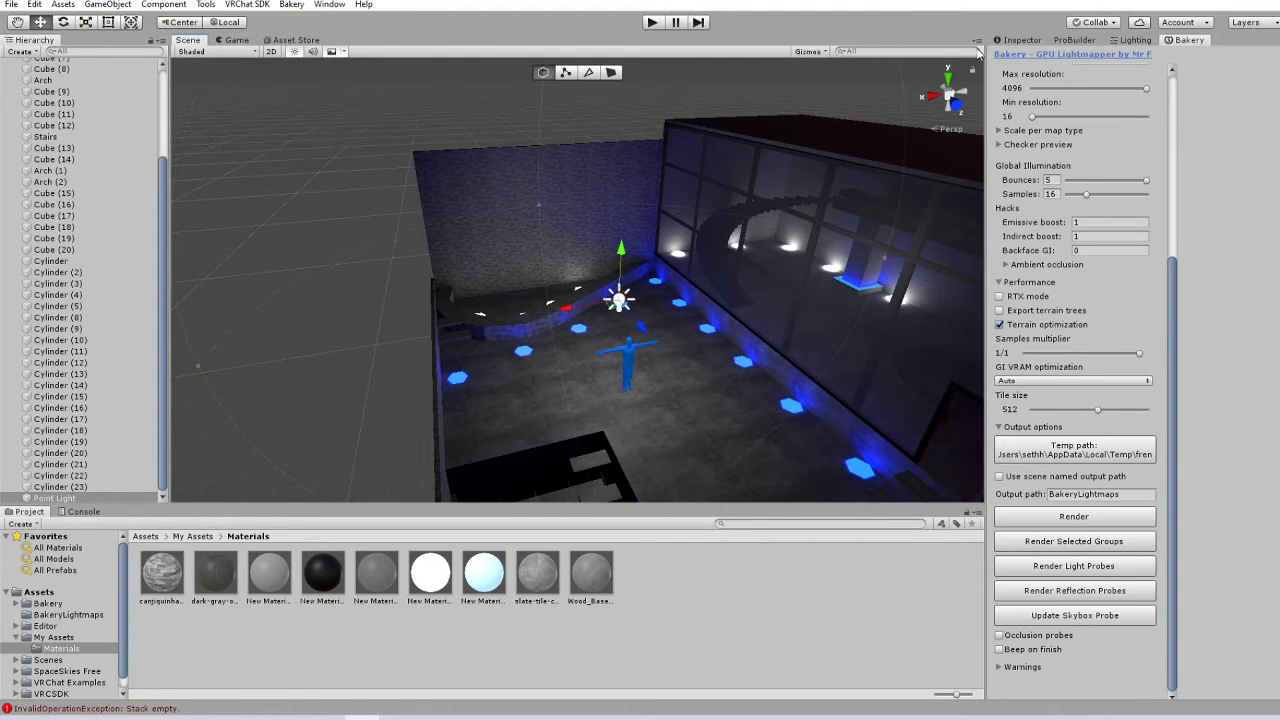
{"action": "left_click", "coordinate": [1020, 42]}
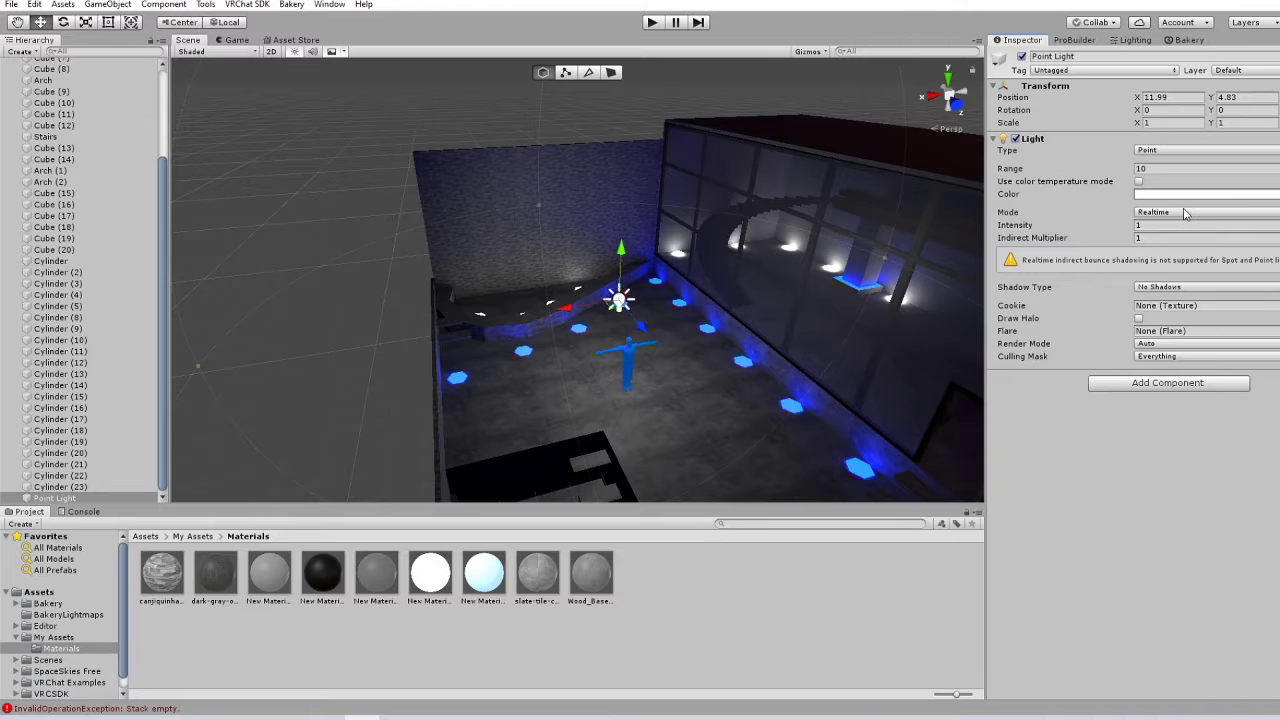
- Lower the Point Light to a height of about 4.19 and shift it along X to about 12.66
{"action": "scroll", "coordinate": [604, 317], "scroll_direction": "up", "scroll_amount": 4}
{"action": "right_click_drag", "start_coordinate": [604, 317], "coordinate": [490, 210]}
{"action": "left_click_drag", "start_coordinate": [495, 160], "coordinate": [534, 214]}
{"action": "right_click_drag", "start_coordinate": [534, 214], "coordinate": [565, 231]}
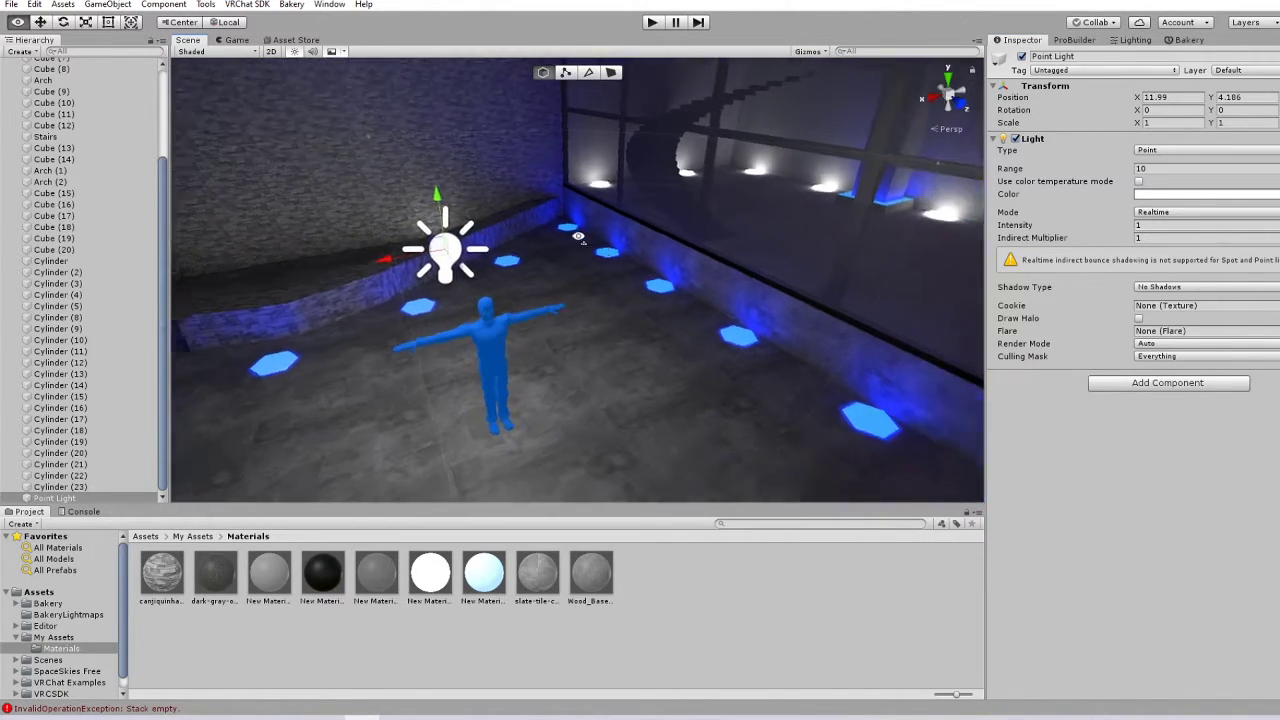
{"action": "scroll", "coordinate": [565, 231], "scroll_direction": "down", "scroll_amount": 4}
{"action": "middle_click_drag", "start_coordinate": [565, 231], "coordinate": [755, 365]}
{"action": "left_click_drag", "start_coordinate": [767, 428], "coordinate": [770, 430]}
{"action": "middle_click_drag", "start_coordinate": [770, 432], "coordinate": [595, 374]}
{"action": "mouse_move", "coordinate": [595, 374]}
{"action": "left_mouse_down"}
{"action": "mouse_move", "coordinate": [705, 300]}
{"action": "mouse_move", "coordinate": [605, 255]}
{"action": "mouse_move", "coordinate": [790, 310]}
{"action": "mouse_move", "coordinate": [590, 262]}
{"action": "mouse_move", "coordinate": [512, 332]}
{"action": "mouse_move", "coordinate": [578, 357]}
{"action": "left_mouse_up"}
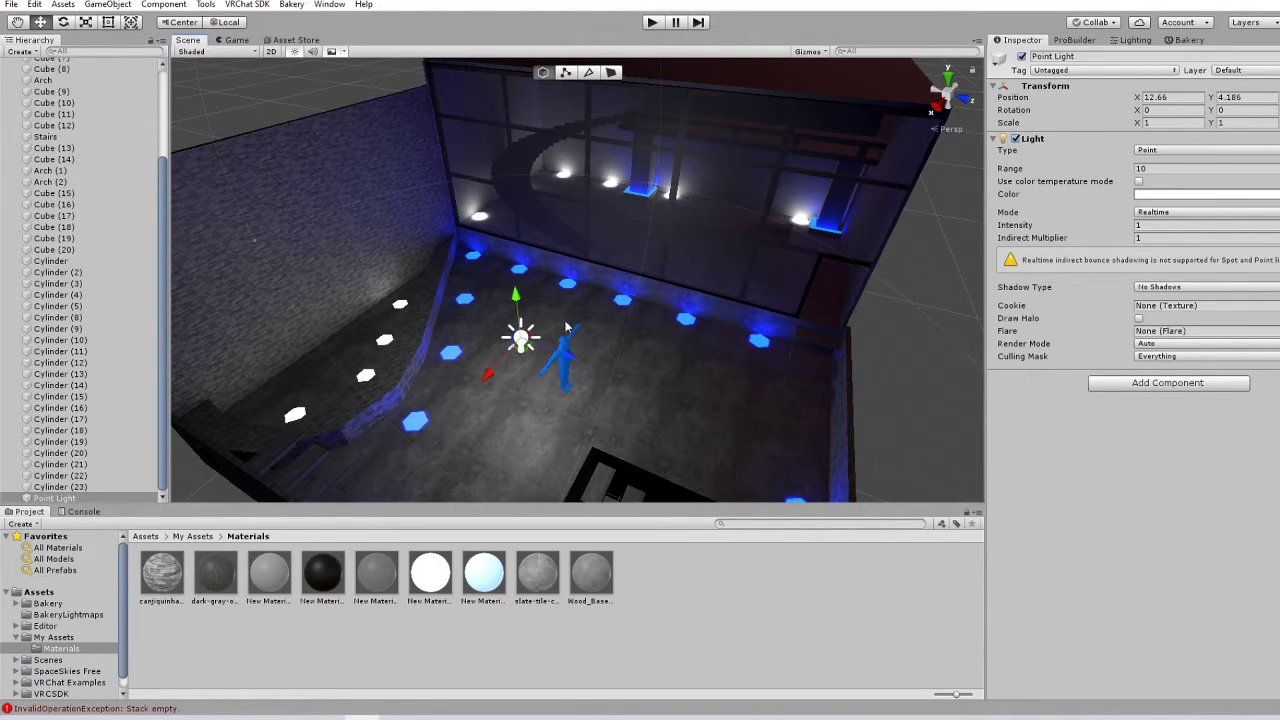
- Check the rendering statistics with the realtime light in the Game view, and return to the light in the Scene view
{"action": "left_click", "coordinate": [230, 41]}
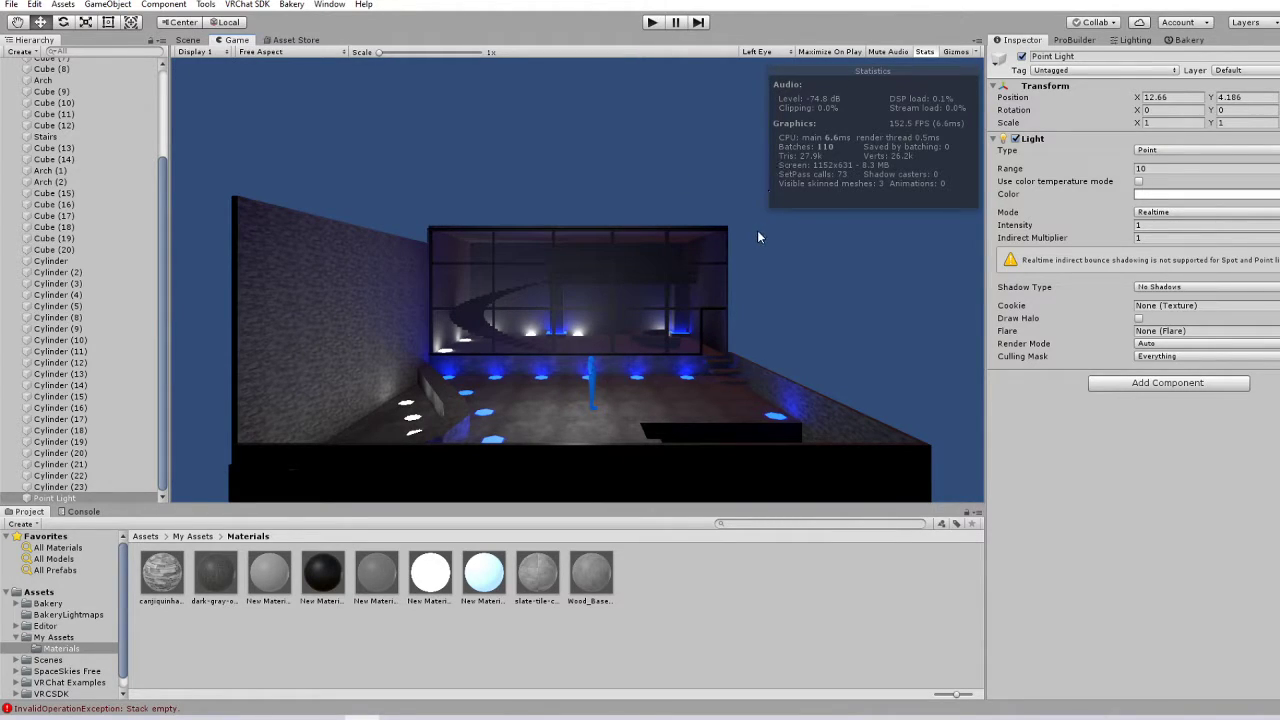
{"action": "left_click", "coordinate": [188, 41]}
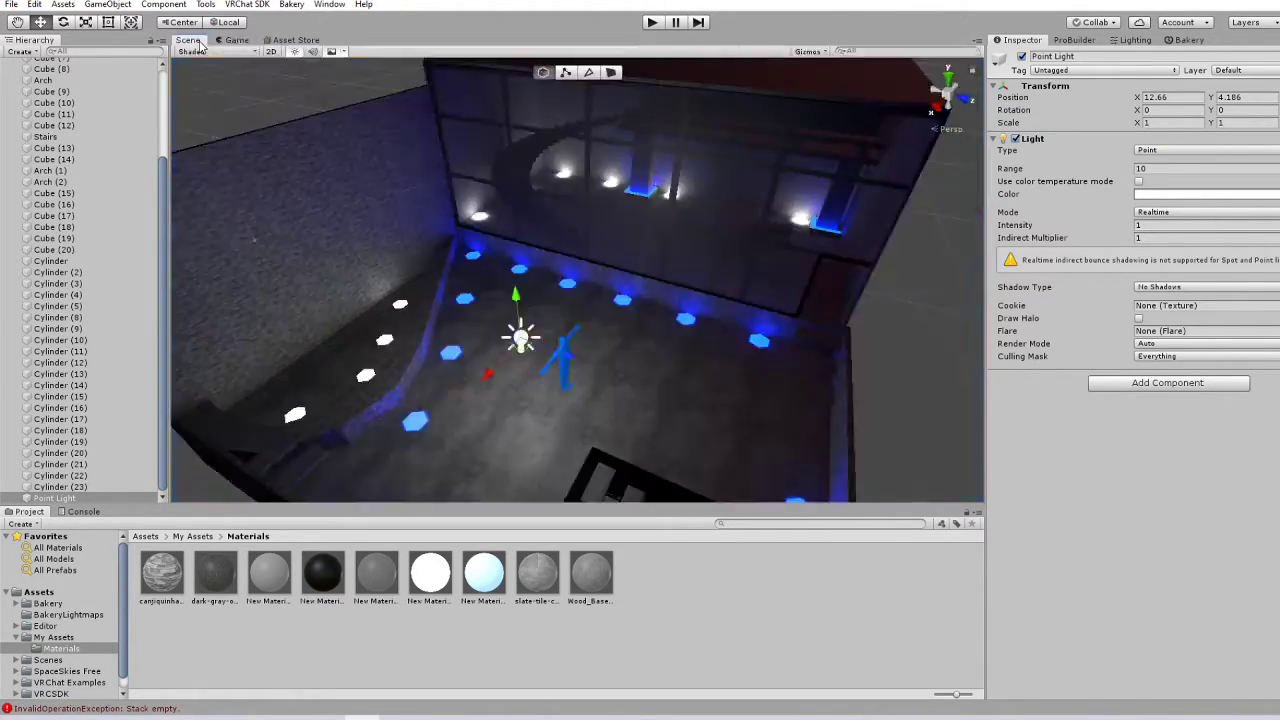
{"action": "scroll", "coordinate": [620, 340], "scroll_direction": "down", "scroll_amount": 3}
{"action": "key", "text": "f"}
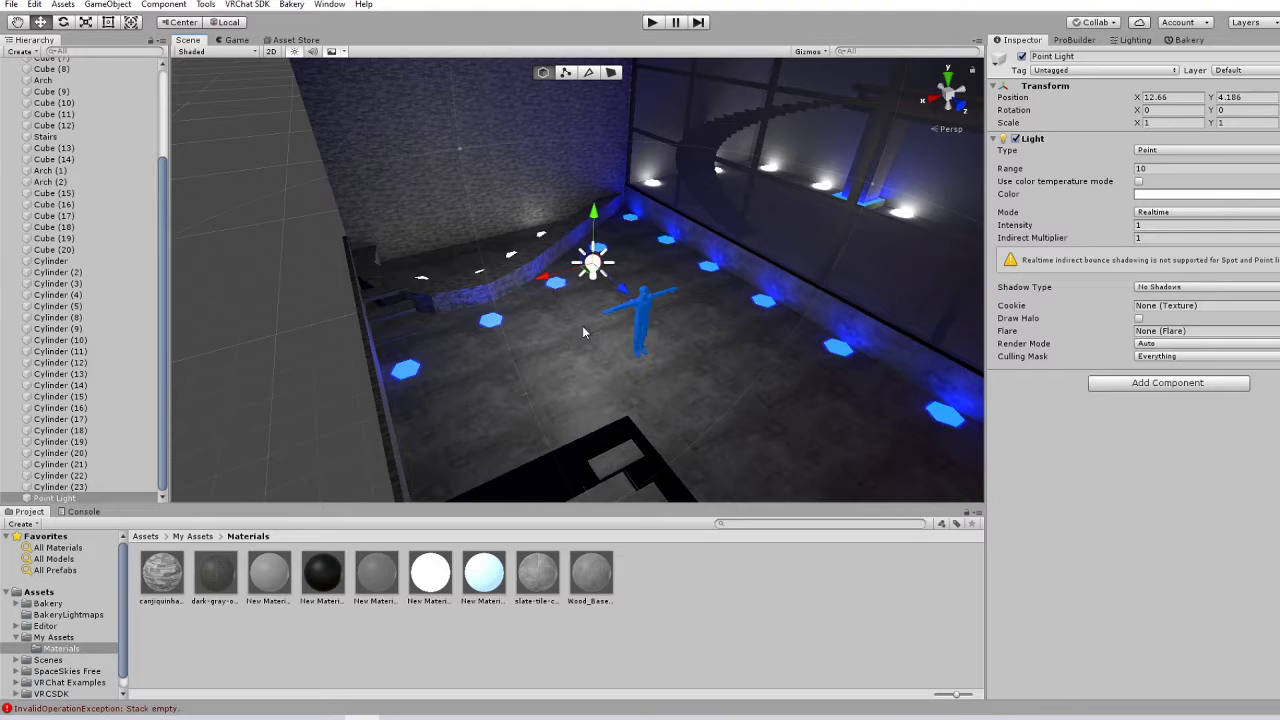
- Review the Point Light's type and mode options, the scene's lighting settings and the available Bakery components without changing anything
{"action": "left_click", "coordinate": [1192, 152]}
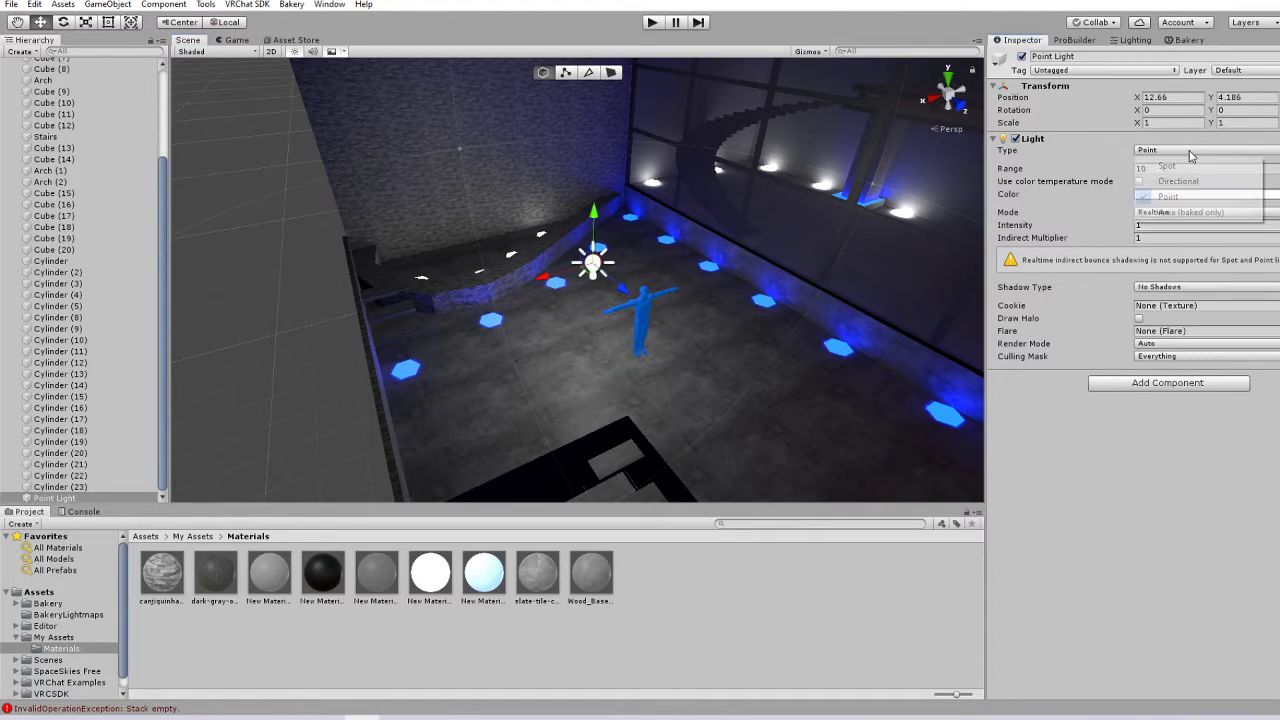
{"action": "left_click", "coordinate": [1072, 176]}
{"action": "left_click", "coordinate": [1155, 214]}
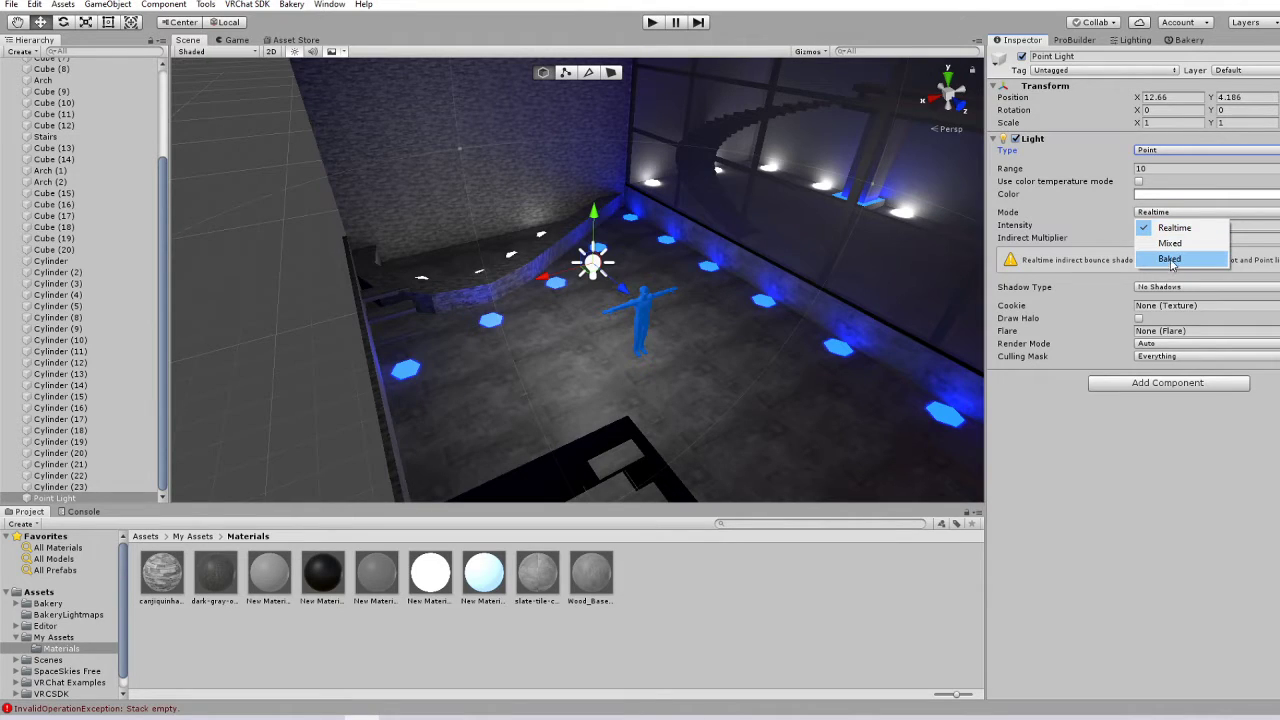
{"action": "left_click", "coordinate": [1149, 47]}
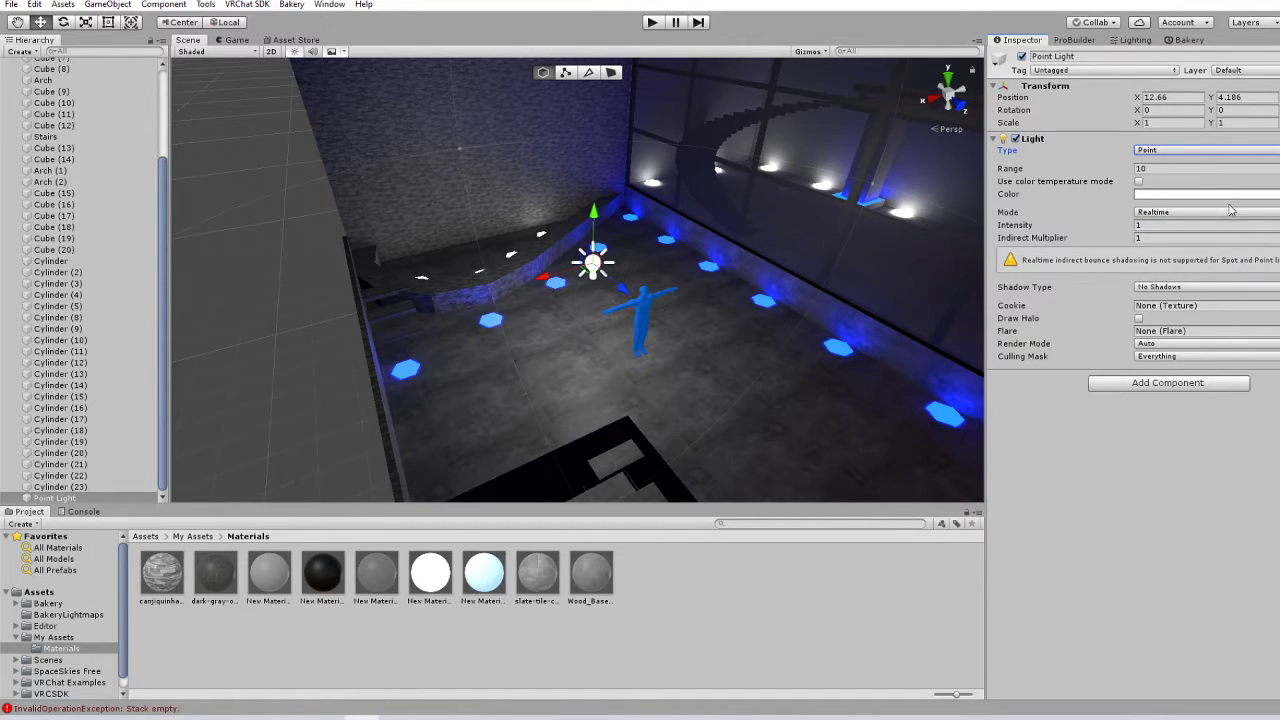
{"action": "left_click", "coordinate": [1143, 42]}
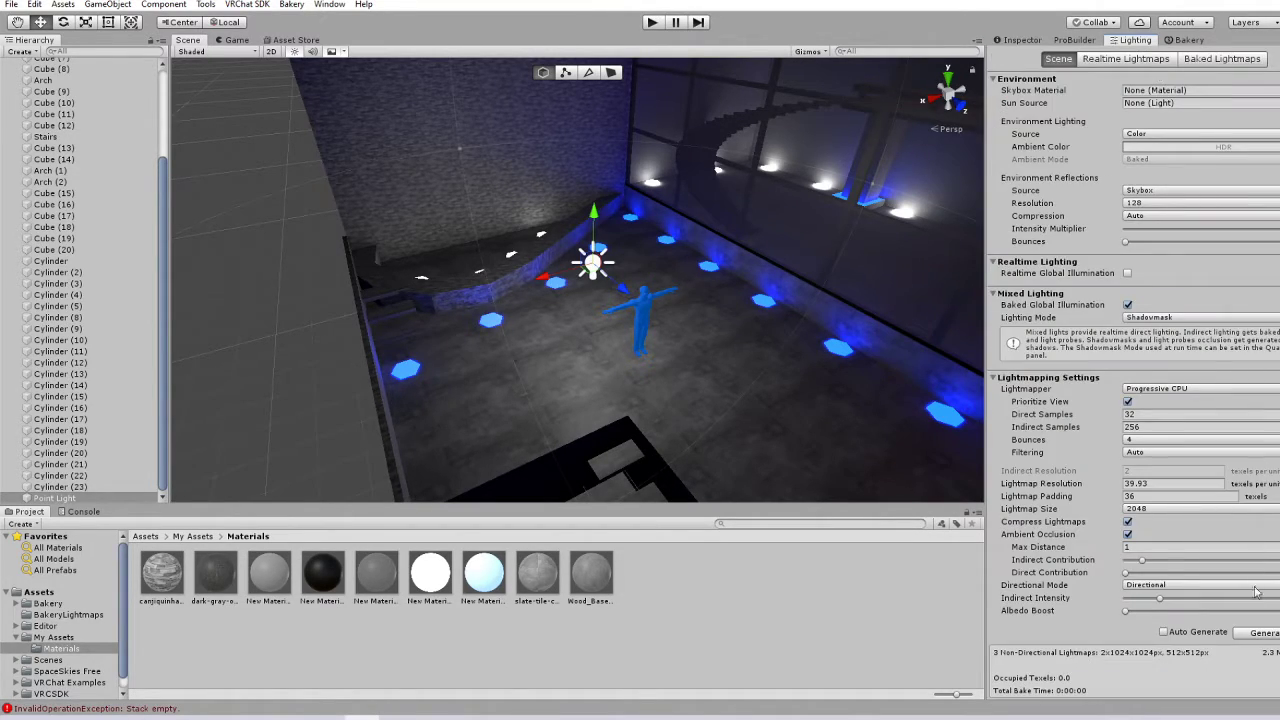
{"action": "left_click", "coordinate": [1018, 41]}
{"action": "left_click", "coordinate": [1165, 383]}
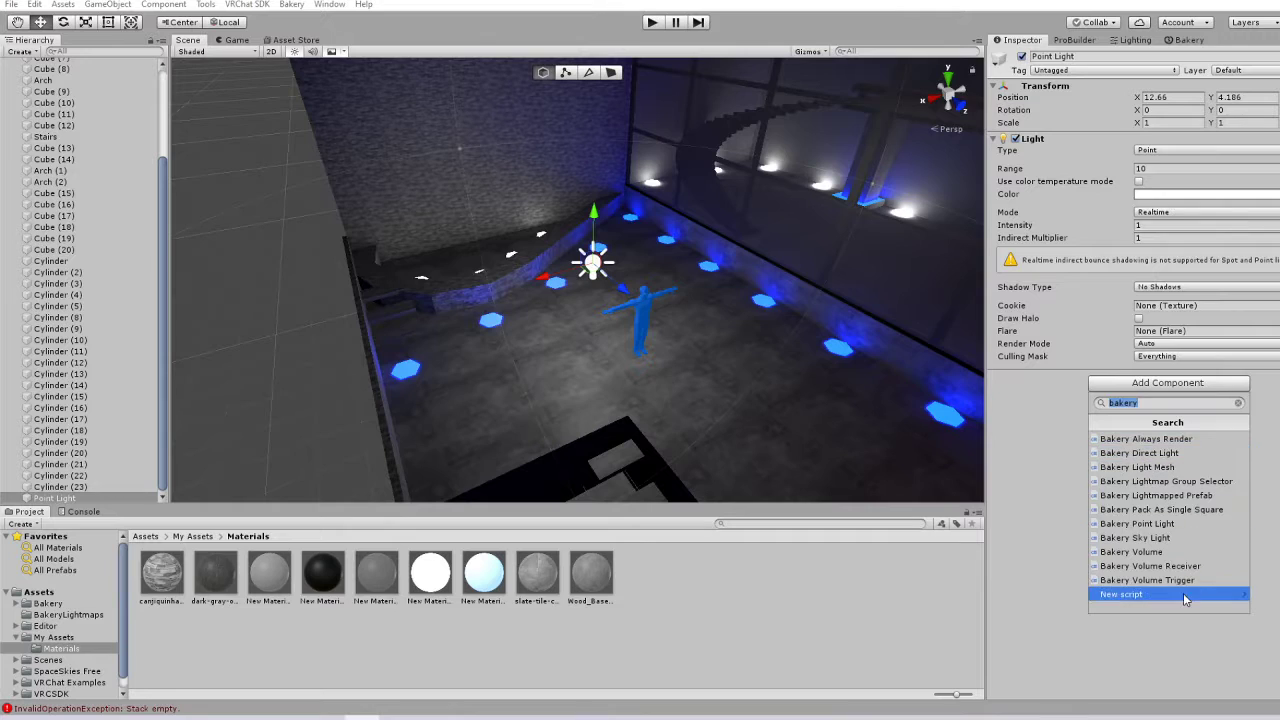
{"action": "left_click", "coordinate": [1001, 498]}
- Move the Point Light along X to about 12.13 above the outdoor floor
{"action": "scroll", "coordinate": [740, 405], "scroll_direction": "down", "scroll_amount": 3}
{"action": "right_click_drag", "start_coordinate": [732, 406], "coordinate": [725, 385]}
{"action": "scroll", "coordinate": [759, 429], "scroll_direction": "down", "scroll_amount": 2}
{"action": "middle_click_drag", "start_coordinate": [759, 429], "coordinate": [734, 416]}
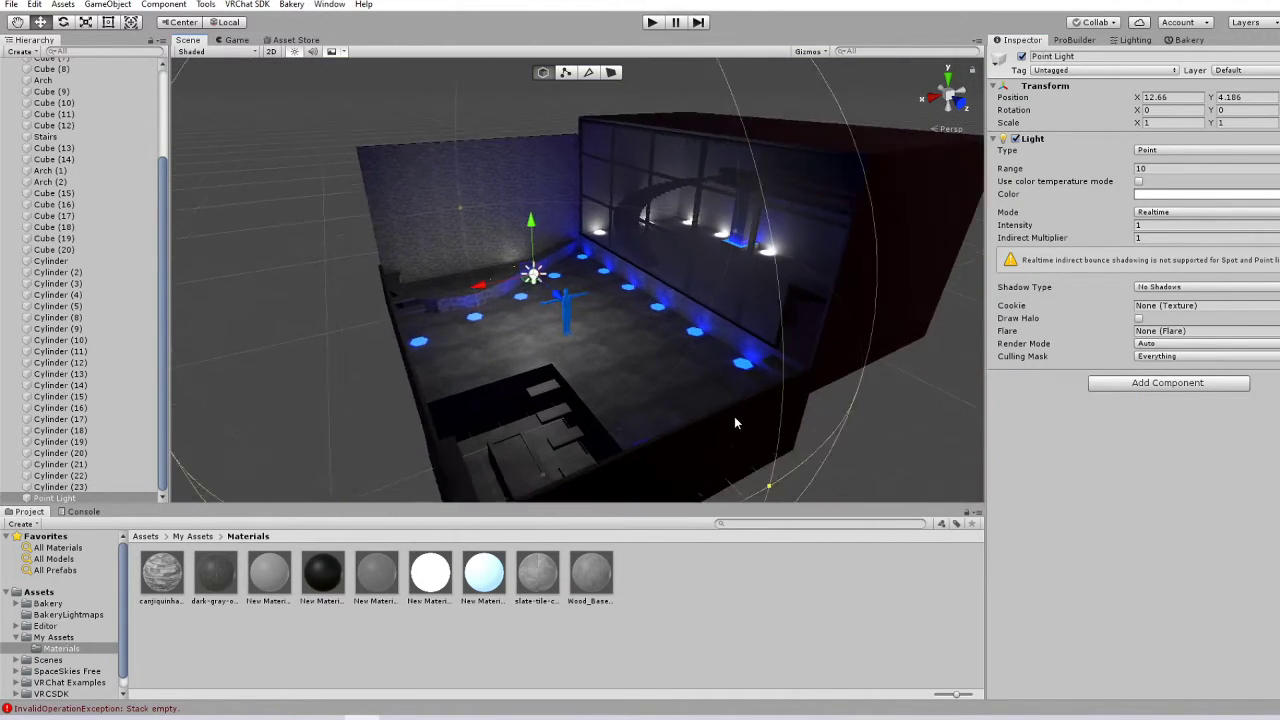
{"action": "scroll", "coordinate": [734, 418], "scroll_direction": "up", "scroll_amount": 1}
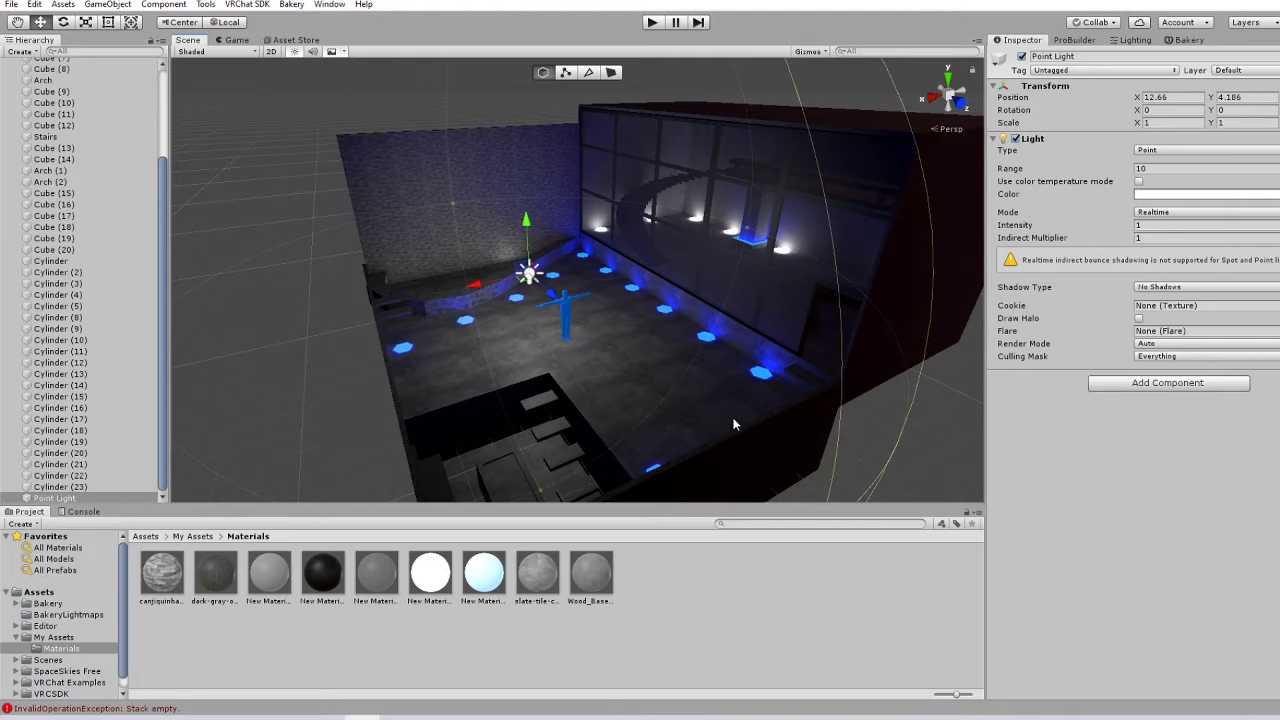
{"action": "right_click_drag", "start_coordinate": [708, 422], "coordinate": [671, 388]}
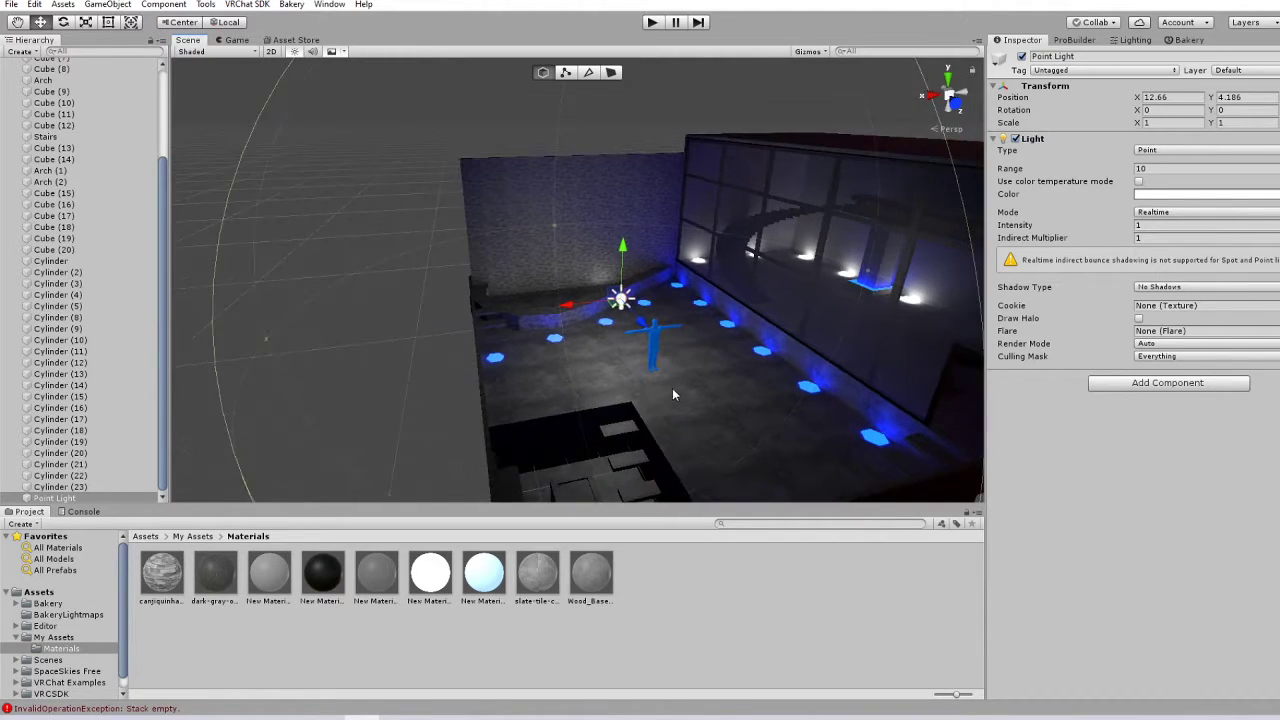
{"action": "middle_click_drag", "start_coordinate": [741, 411], "coordinate": [668, 391]}
{"action": "left_click_drag", "start_coordinate": [490, 283], "coordinate": [510, 284]}
{"action": "right_click_drag", "start_coordinate": [512, 285], "coordinate": [608, 311]}
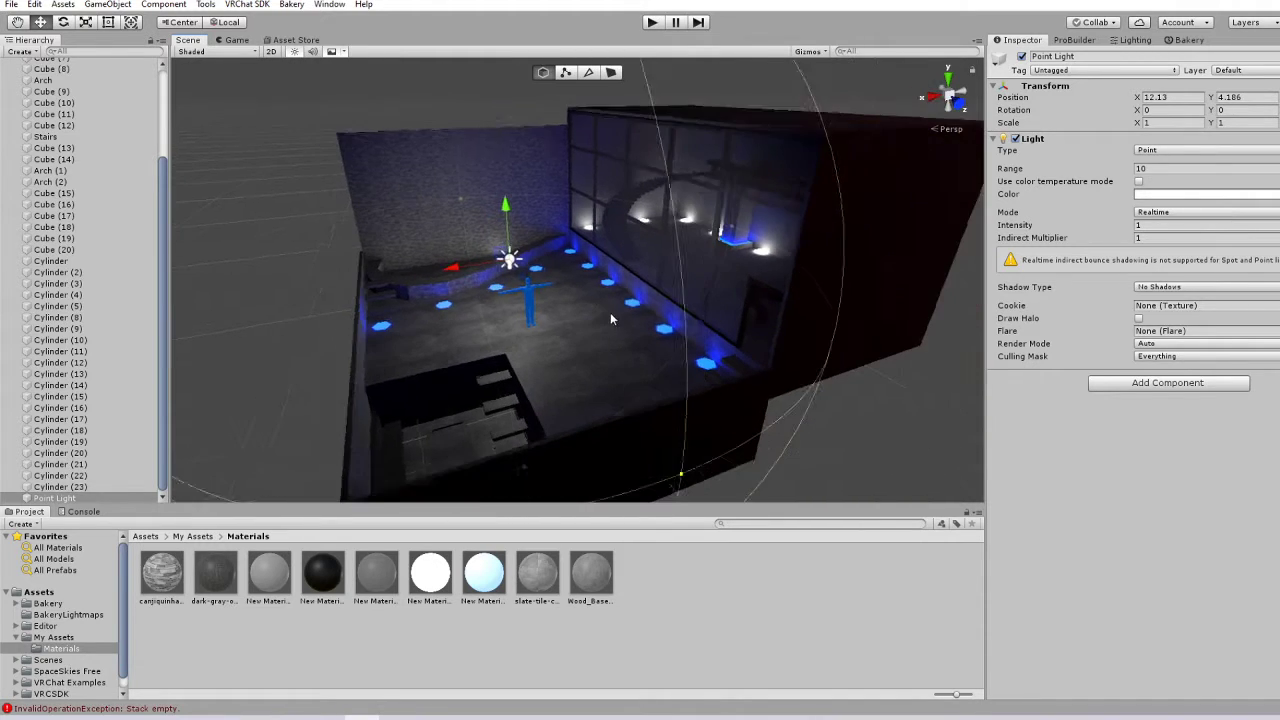
- Inspect the outdoor floor lit by the realtime light, briefly selecting the floor and wall mesh before clearing the selection
{"action": "scroll", "coordinate": [608, 311], "scroll_direction": "down", "scroll_amount": 4}
{"action": "middle_click_drag", "start_coordinate": [608, 311], "coordinate": [656, 334]}
{"action": "scroll", "coordinate": [657, 336], "scroll_direction": "up", "scroll_amount": 4}
{"action": "scroll", "coordinate": [656, 337], "scroll_direction": "up", "scroll_amount": 3}
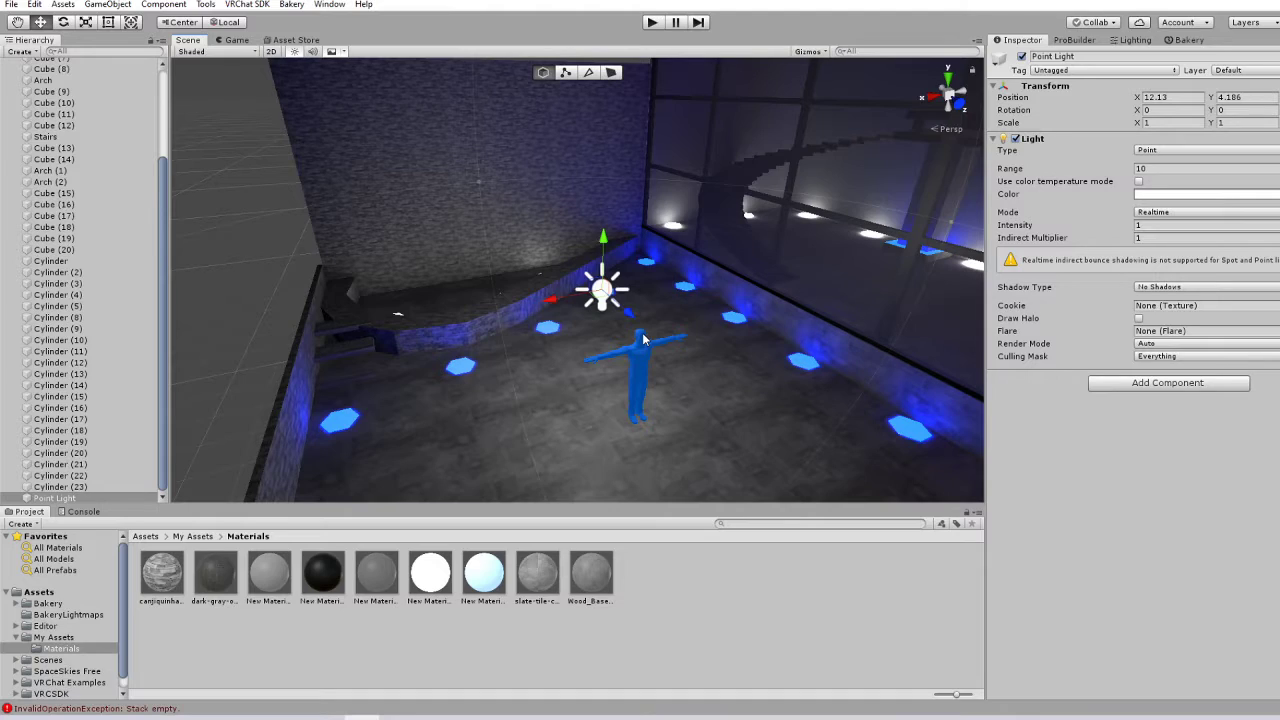
{"action": "scroll", "coordinate": [643, 340], "scroll_direction": "down", "scroll_amount": 6}
{"action": "left_click", "coordinate": [637, 373]}
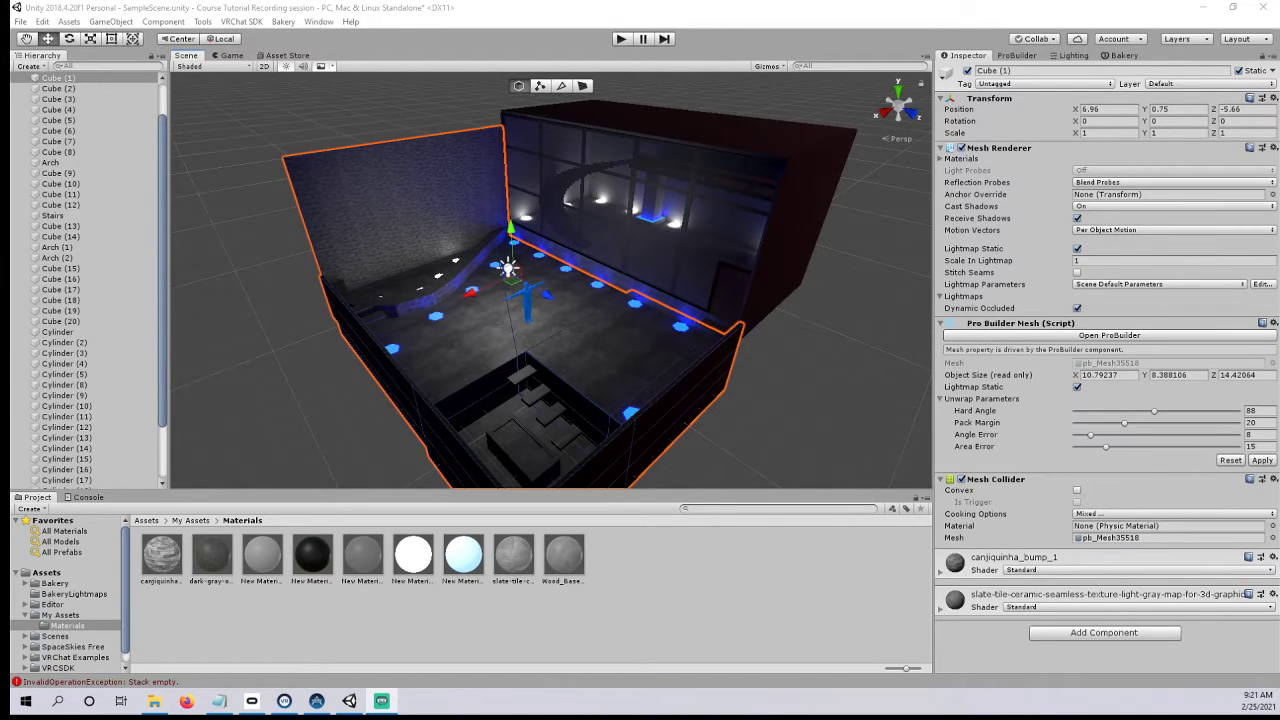
{"action": "left_click", "coordinate": [684, 609]}
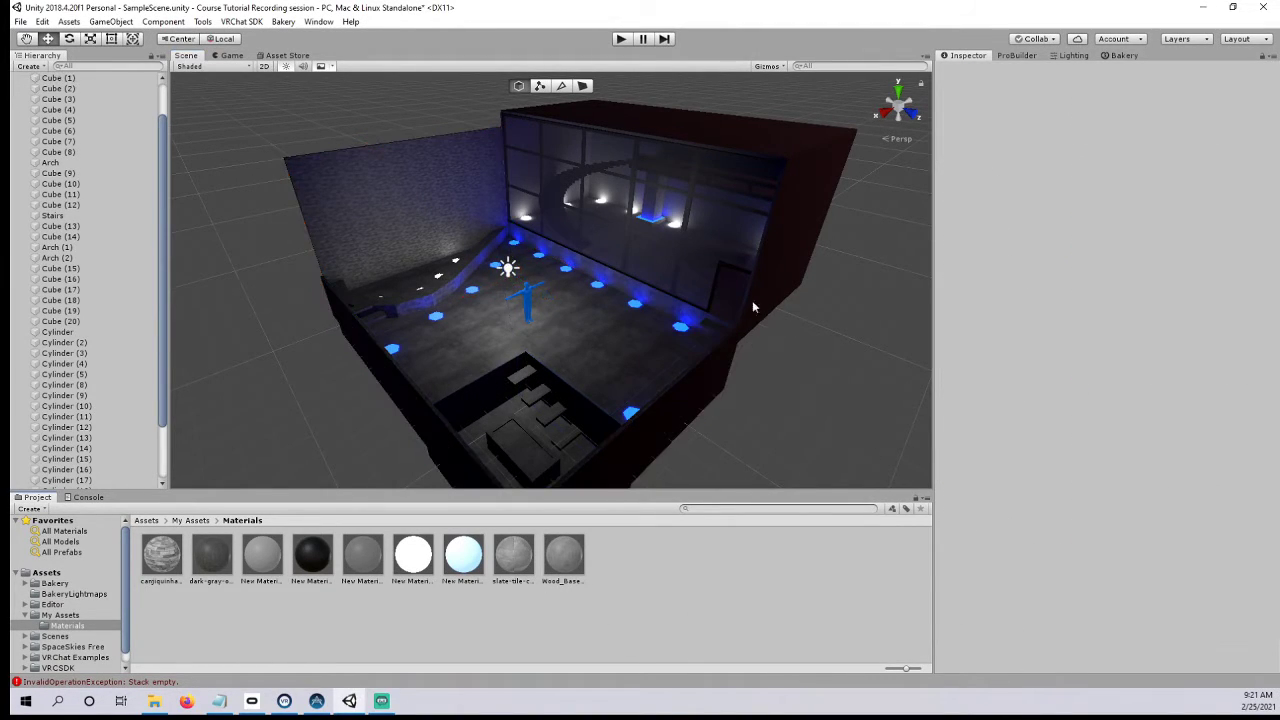
{"action": "middle_click_drag", "start_coordinate": [742, 305], "coordinate": [738, 310]}
- Turn the outdoor floor and wall mesh's Static flag off and back on, and deselect the mesh
{"action": "left_click", "coordinate": [586, 353]}
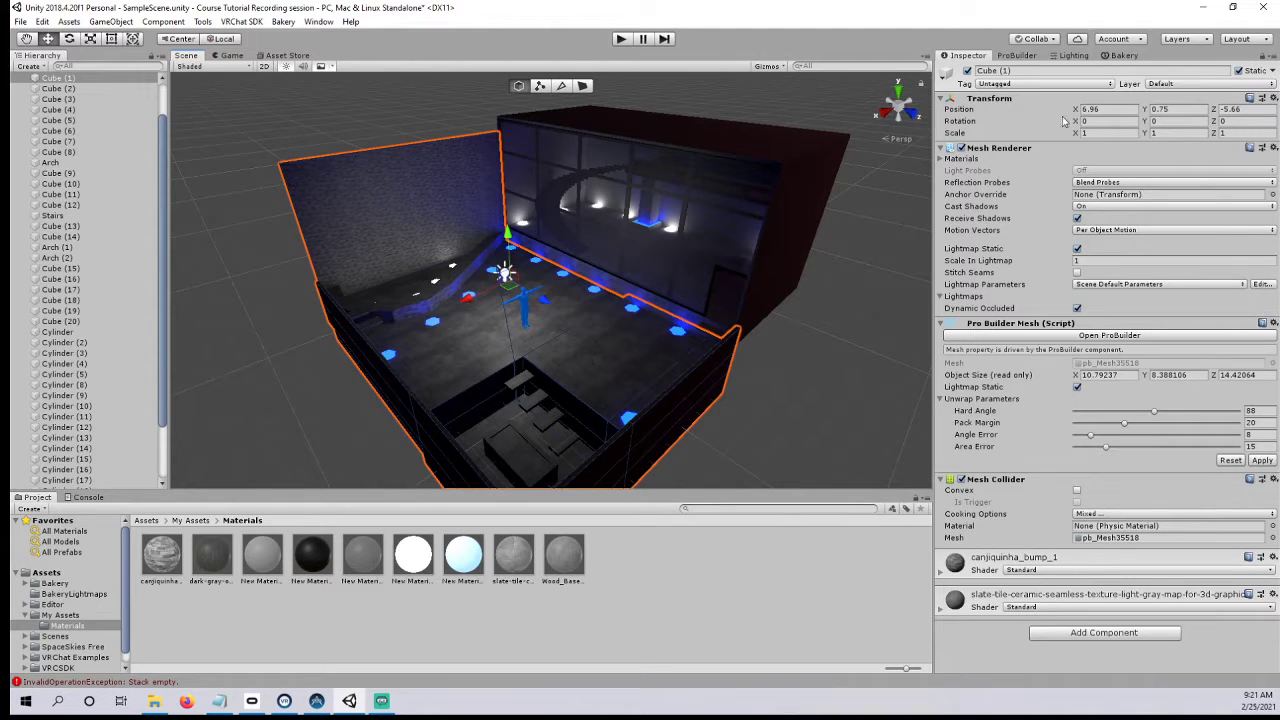
{"action": "left_click", "coordinate": [1241, 72]}
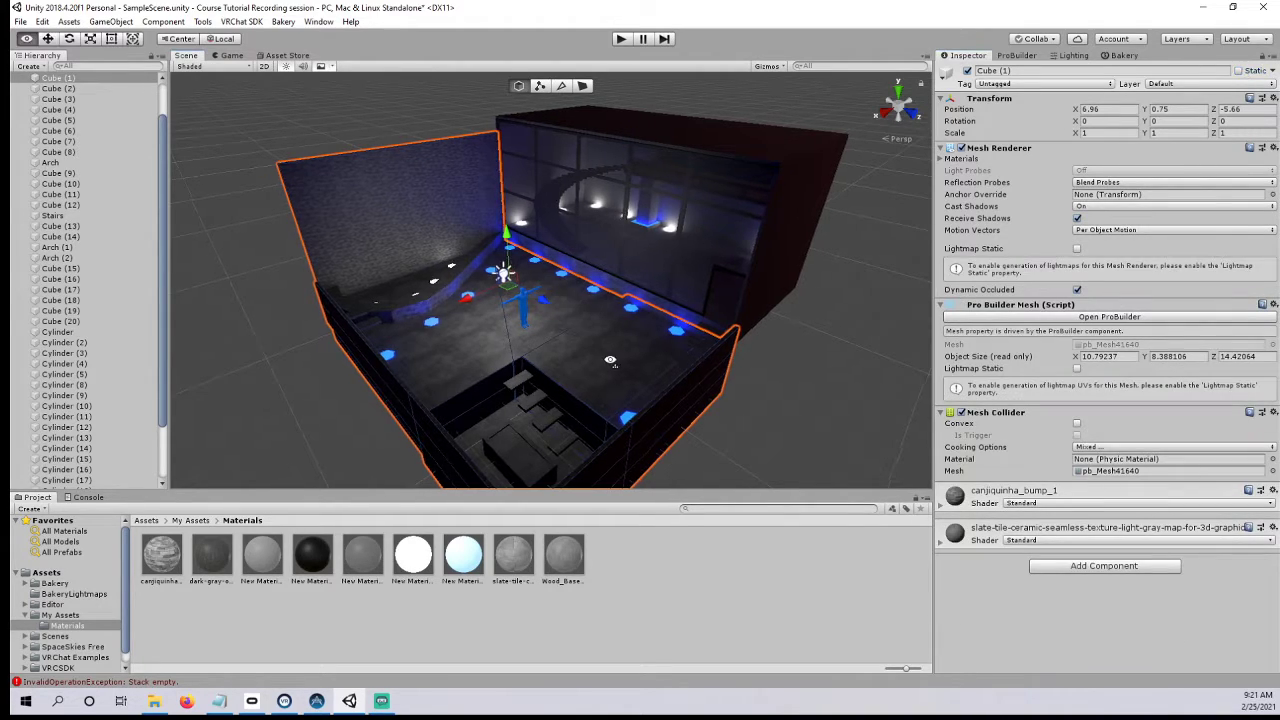
{"action": "left_click", "coordinate": [1238, 72]}
{"action": "right_click_drag", "start_coordinate": [712, 306], "coordinate": [706, 322]}
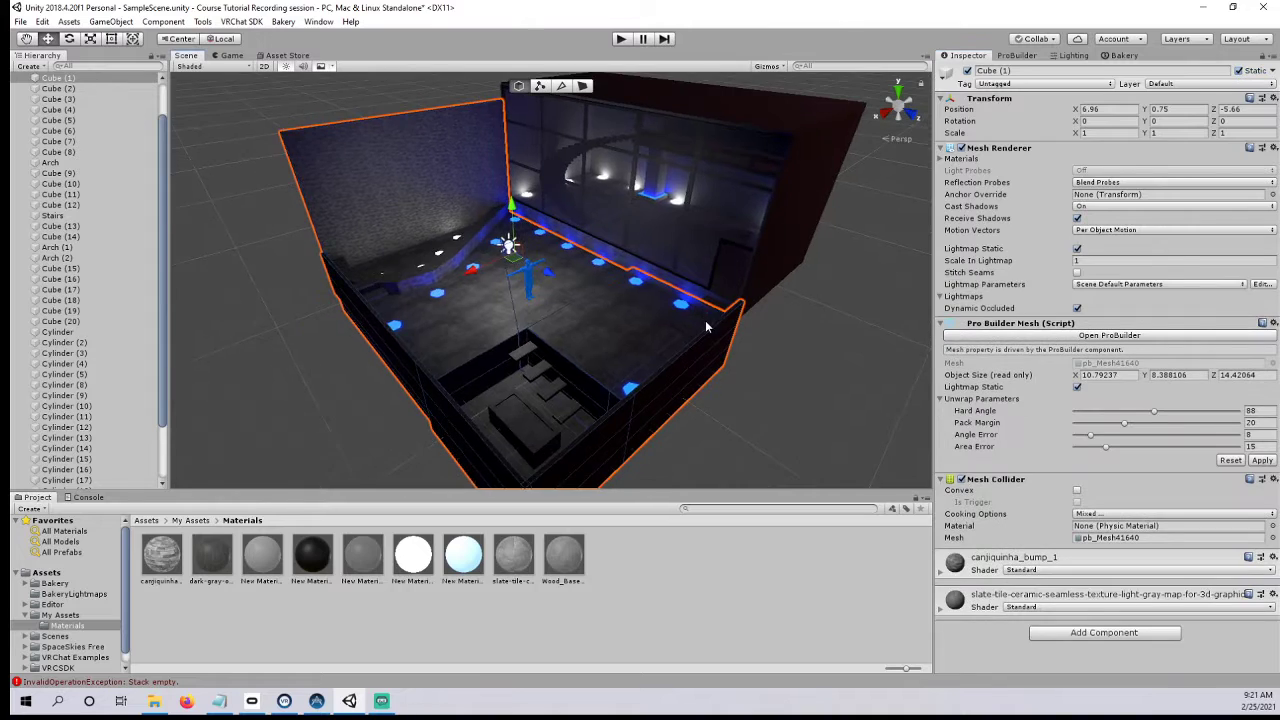
{"action": "scroll", "coordinate": [707, 342], "scroll_direction": "down", "scroll_amount": 3}
{"action": "scroll", "coordinate": [718, 374], "scroll_direction": "down", "scroll_amount": 1}
{"action": "left_click", "coordinate": [728, 382]}
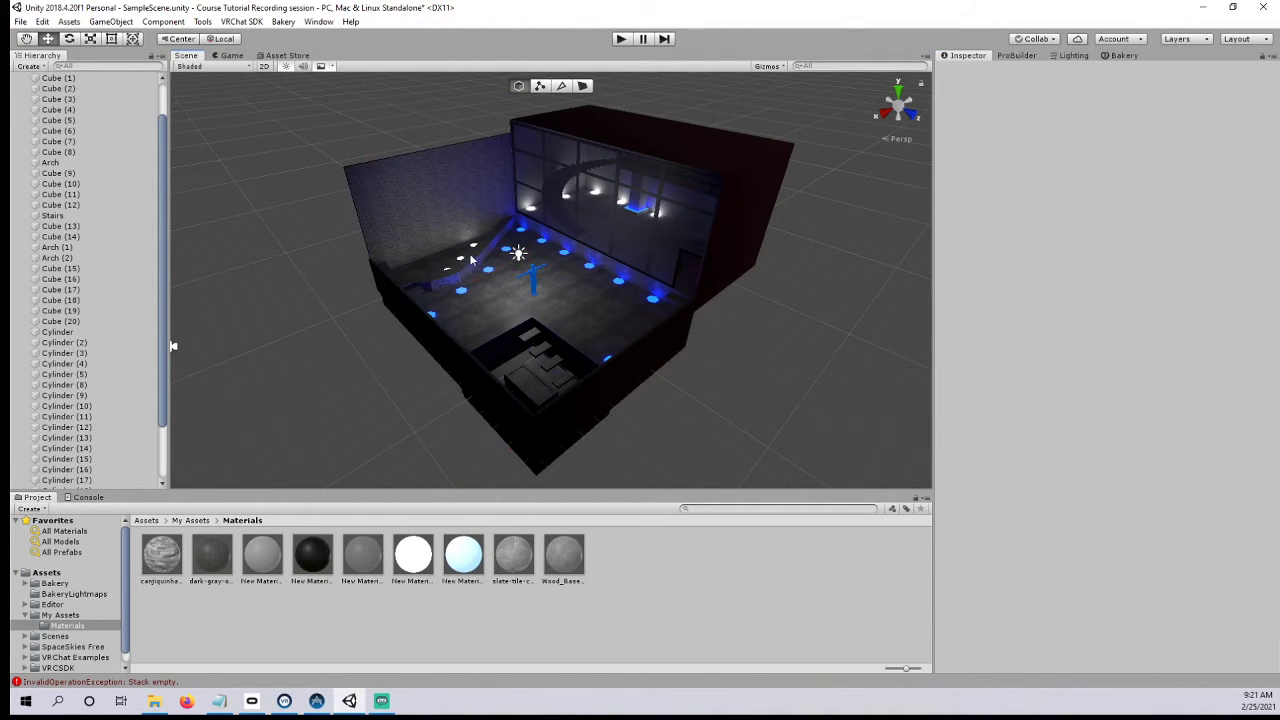
{"action": "scroll", "coordinate": [560, 320], "scroll_direction": "up", "scroll_amount": 5}
{"action": "scroll", "coordinate": [561, 325], "scroll_direction": "up", "scroll_amount": 3}
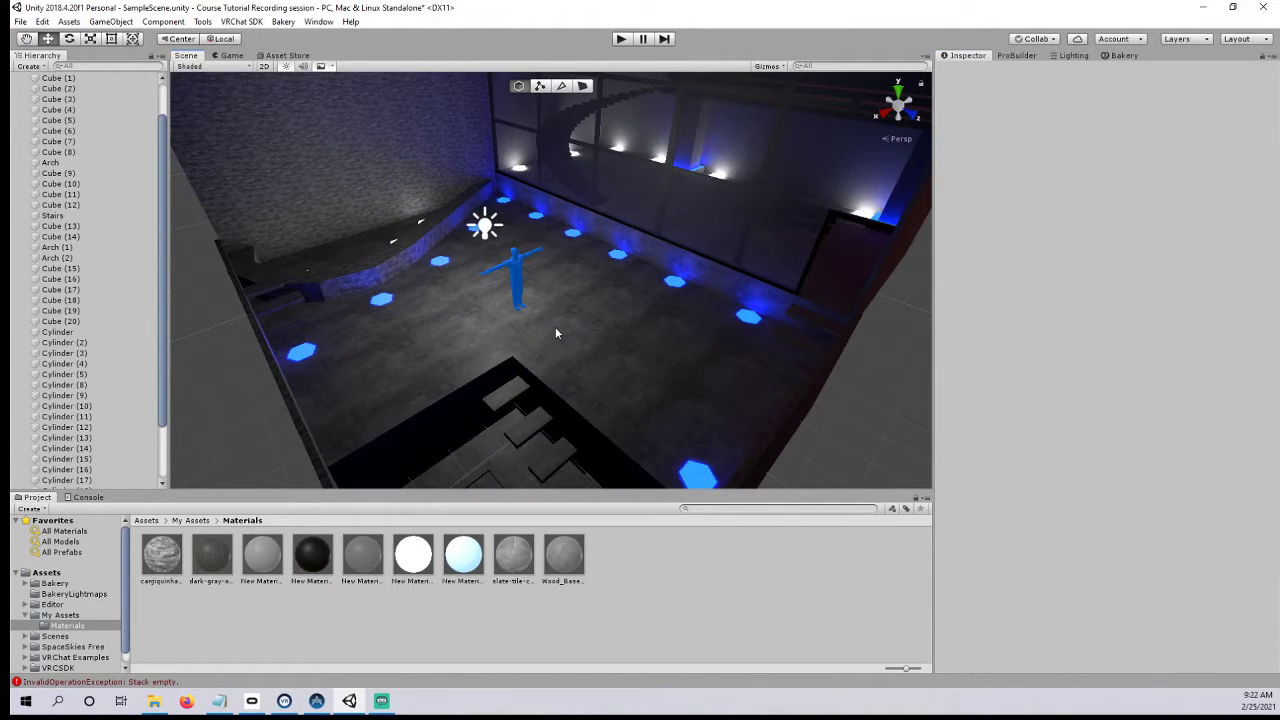
- Examine how the white realtime Point Light illuminates the outdoor floor, stone wall and avatar from several angles
{"action": "scroll", "coordinate": [545, 355], "scroll_direction": "down", "scroll_amount": 3}
{"action": "scroll", "coordinate": [555, 378], "scroll_direction": "up", "scroll_amount": 3}
{"action": "mouse_move", "coordinate": [581, 404]}
{"action": "right_mouse_down"}
{"action": "mouse_move", "coordinate": [533, 392]}
{"action": "mouse_move", "coordinate": [588, 380]}
{"action": "right_mouse_up"}
{"action": "scroll", "coordinate": [533, 392], "scroll_direction": "down", "scroll_amount": 3}
{"action": "scroll", "coordinate": [536, 401], "scroll_direction": "up", "scroll_amount": 1}
{"action": "scroll", "coordinate": [537, 405], "scroll_direction": "up", "scroll_amount": 2}
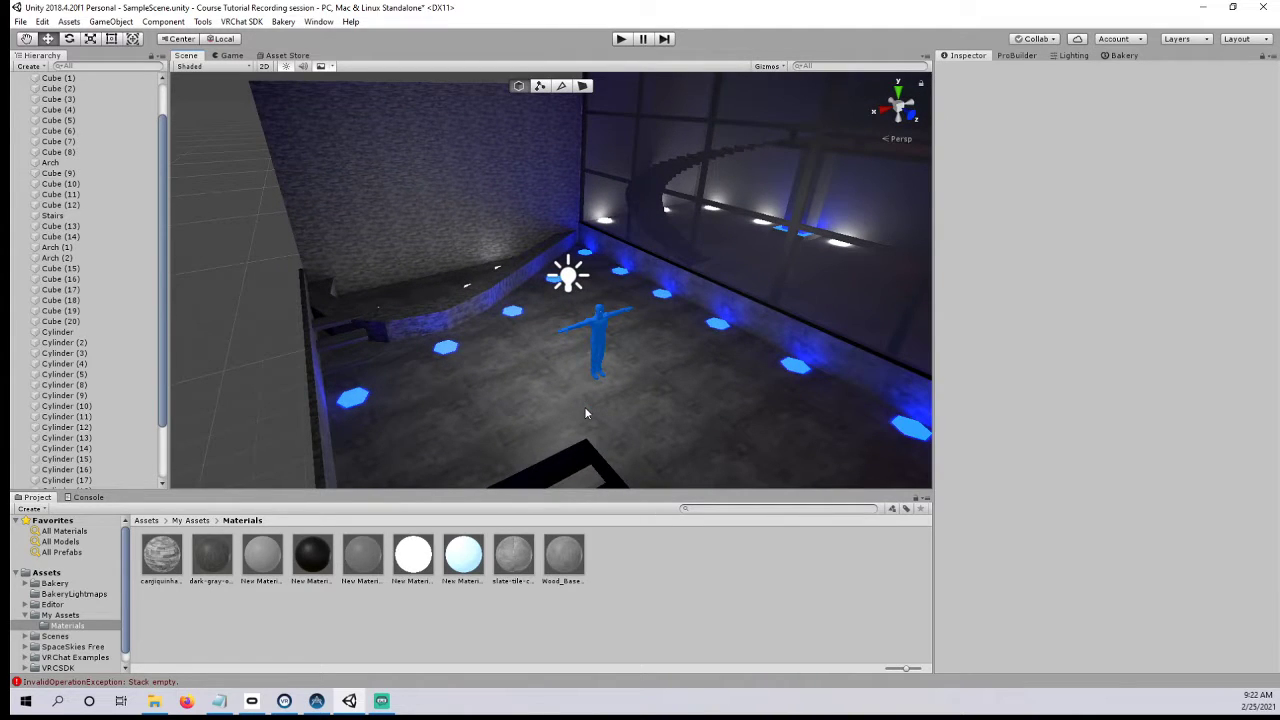
{"action": "right_click_drag", "start_coordinate": [586, 409], "coordinate": [569, 403]}
{"action": "scroll", "coordinate": [569, 403], "scroll_direction": "down", "scroll_amount": 2}
{"action": "middle_click_drag", "start_coordinate": [560, 402], "coordinate": [573, 352]}
{"action": "scroll", "coordinate": [573, 352], "scroll_direction": "up", "scroll_amount": 2}
{"action": "scroll", "coordinate": [573, 350], "scroll_direction": "up", "scroll_amount": 1}
{"action": "right_click_drag", "start_coordinate": [573, 350], "coordinate": [577, 318]}
{"action": "middle_click_drag", "start_coordinate": [577, 318], "coordinate": [552, 358]}
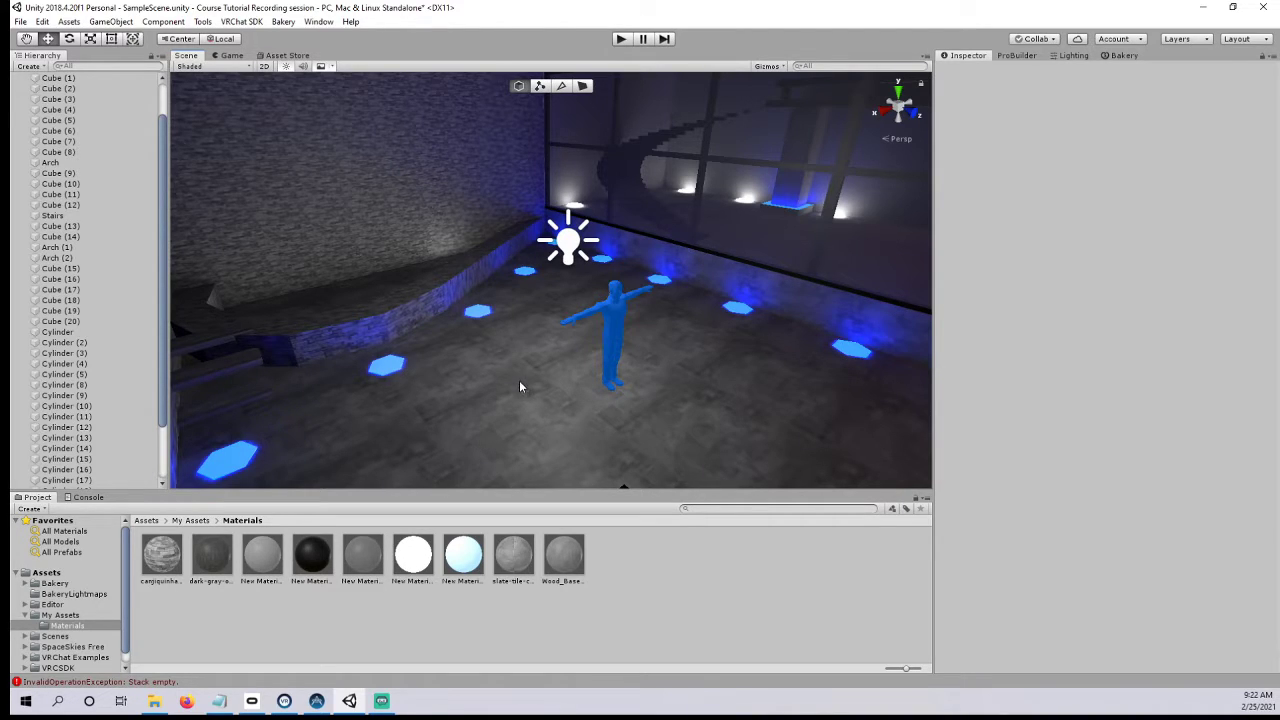
{"action": "right_click_drag", "start_coordinate": [521, 378], "coordinate": [449, 406]}
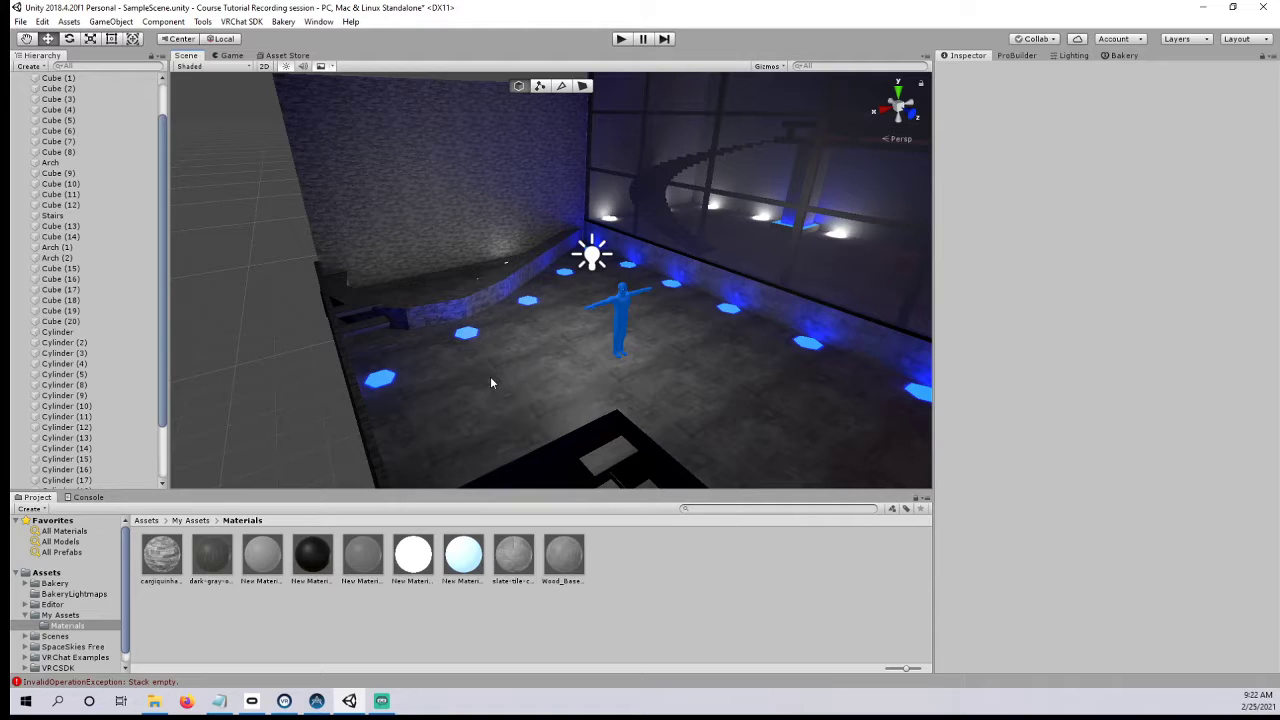
- Move the tutorial avatar across the outdoor floor to about X 12.39, Z -13.48, close to the Point Light
{"action": "left_click", "coordinate": [620, 350]}
{"action": "left_click_drag", "start_coordinate": [620, 352], "coordinate": [518, 327]}
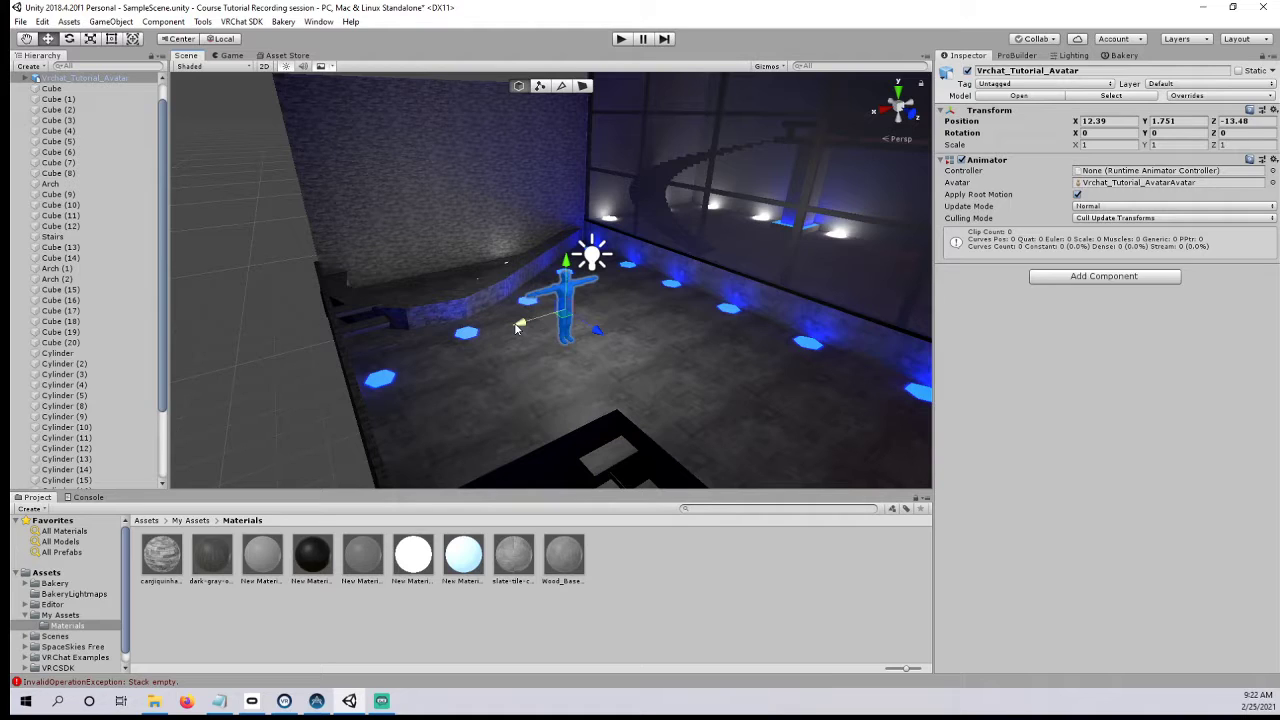
{"action": "right_click_drag", "start_coordinate": [453, 318], "coordinate": [609, 284]}
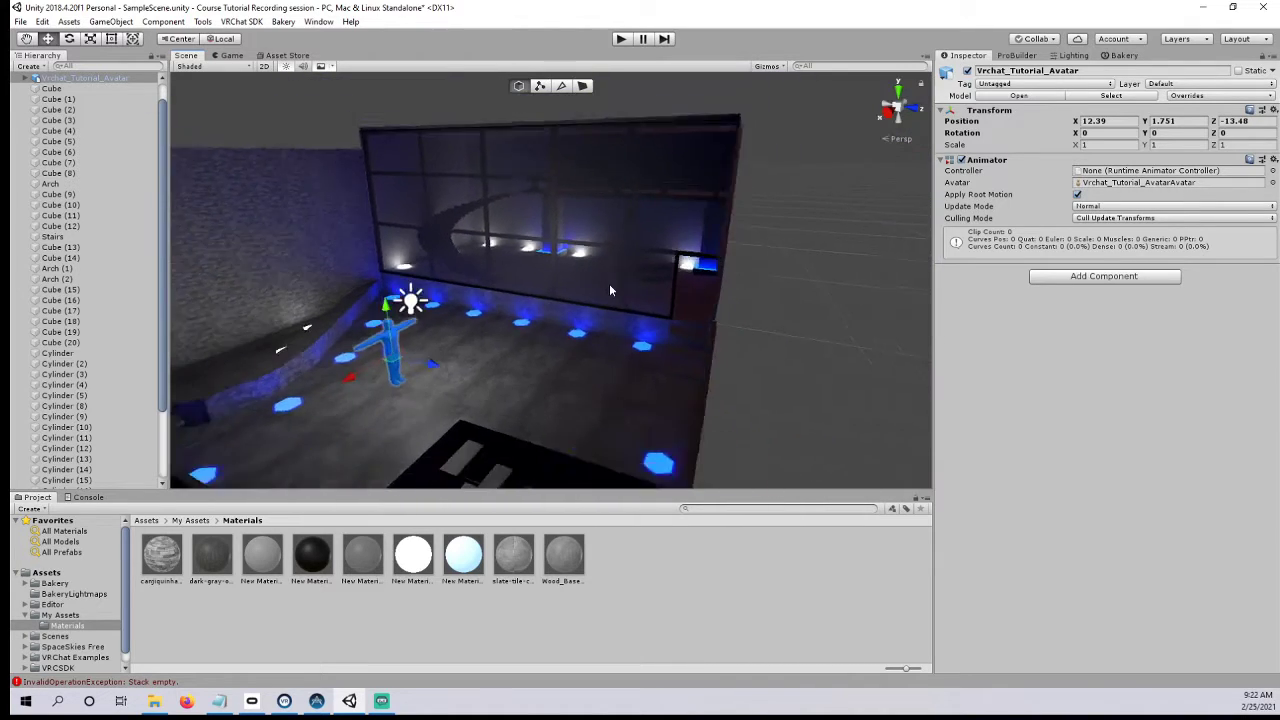
- Delete the Point Light above the avatar and undo the deletion
{"action": "scroll", "coordinate": [609, 284], "scroll_direction": "down", "scroll_amount": 5}
{"action": "scroll", "coordinate": [570, 303], "scroll_direction": "up", "scroll_amount": 5}
{"action": "middle_click_drag", "start_coordinate": [603, 294], "coordinate": [580, 329]}
{"action": "scroll", "coordinate": [597, 331], "scroll_direction": "up", "scroll_amount": 2}
{"action": "scroll", "coordinate": [580, 335], "scroll_direction": "down", "scroll_amount": 5}
{"action": "scroll", "coordinate": [559, 333], "scroll_direction": "up", "scroll_amount": 5}
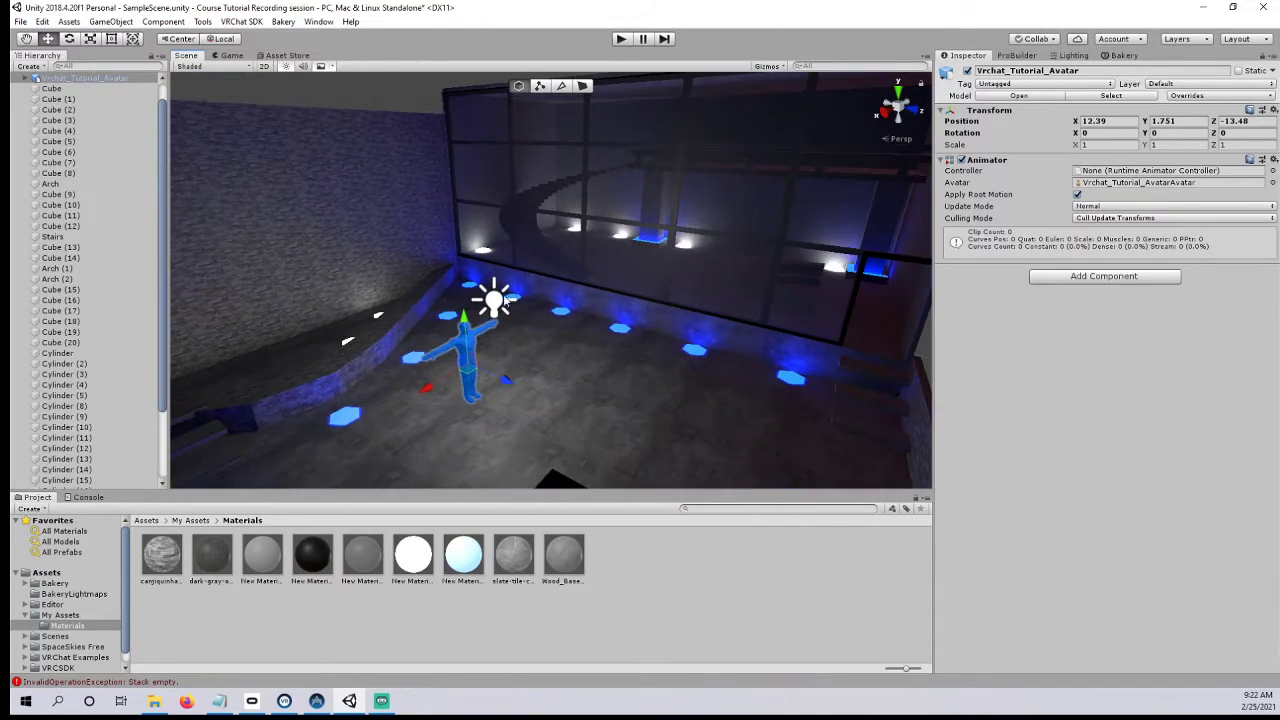
{"action": "left_click", "coordinate": [493, 298]}
{"action": "key", "text": "Delete"}
{"action": "key", "text": "ctrl+z"}
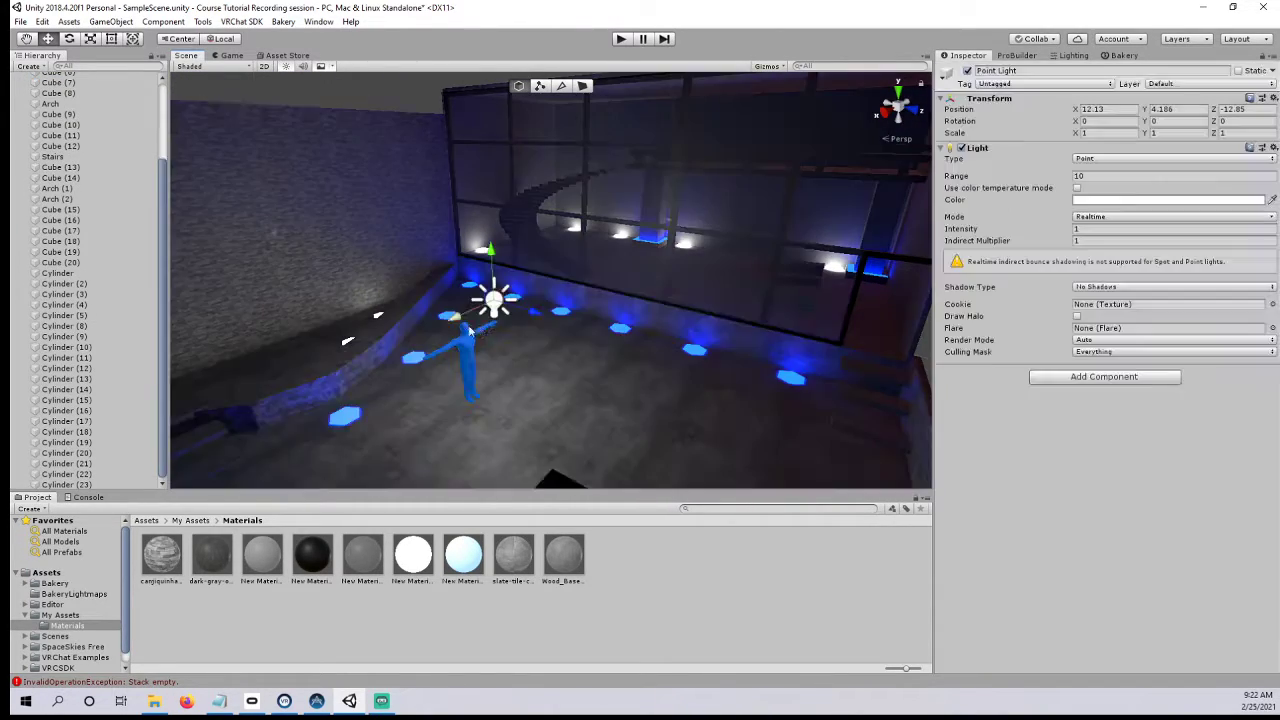
- Set the Point Light's color to blue, RGB 57, 128, 255
{"action": "left_click", "coordinate": [1090, 200]}
{"action": "left_click_drag", "start_coordinate": [995, 270], "coordinate": [973, 252]}
{"action": "left_click_drag", "start_coordinate": [1020, 202], "coordinate": [1044, 183]}
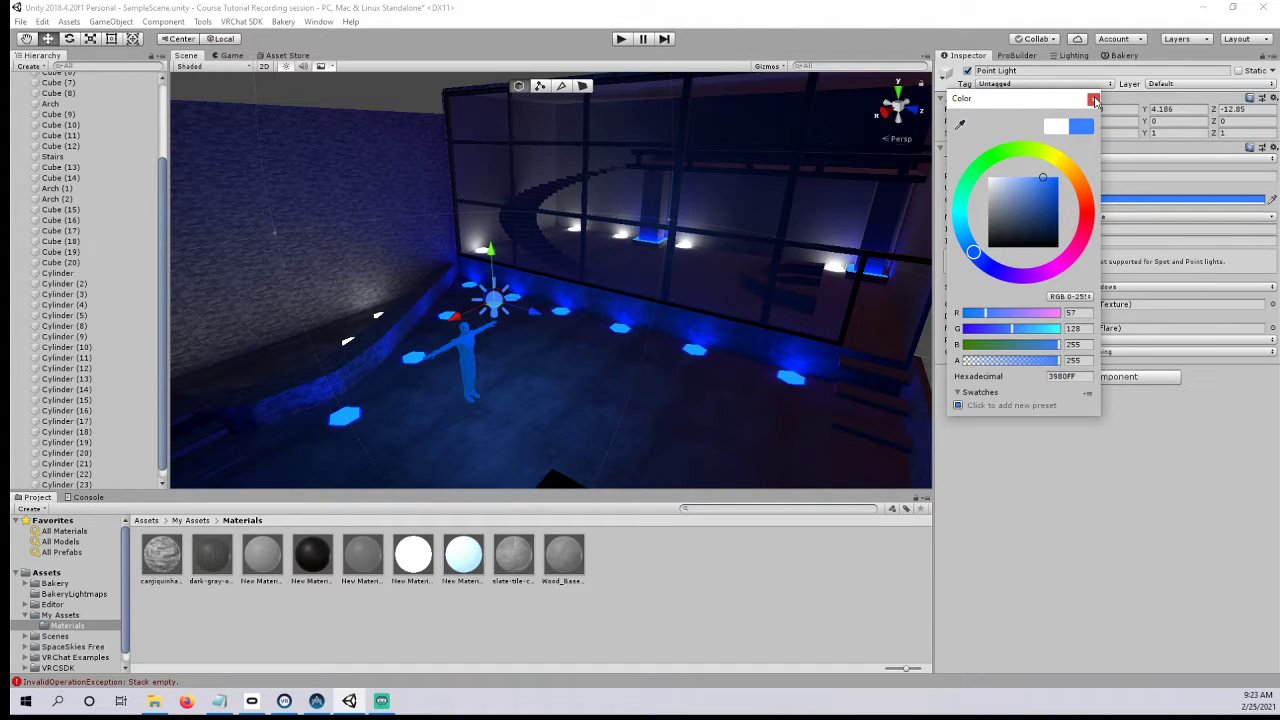
{"action": "left_click", "coordinate": [1093, 99]}
- Reposition the blue Point Light above the outdoor floor at about X 12.66, Y 5.66, Z -11.59
{"action": "right_click_drag", "start_coordinate": [862, 190], "coordinate": [856, 258]}
{"action": "scroll", "coordinate": [856, 258], "scroll_direction": "down", "scroll_amount": 4}
{"action": "left_click_drag", "start_coordinate": [507, 177], "coordinate": [509, 150]}
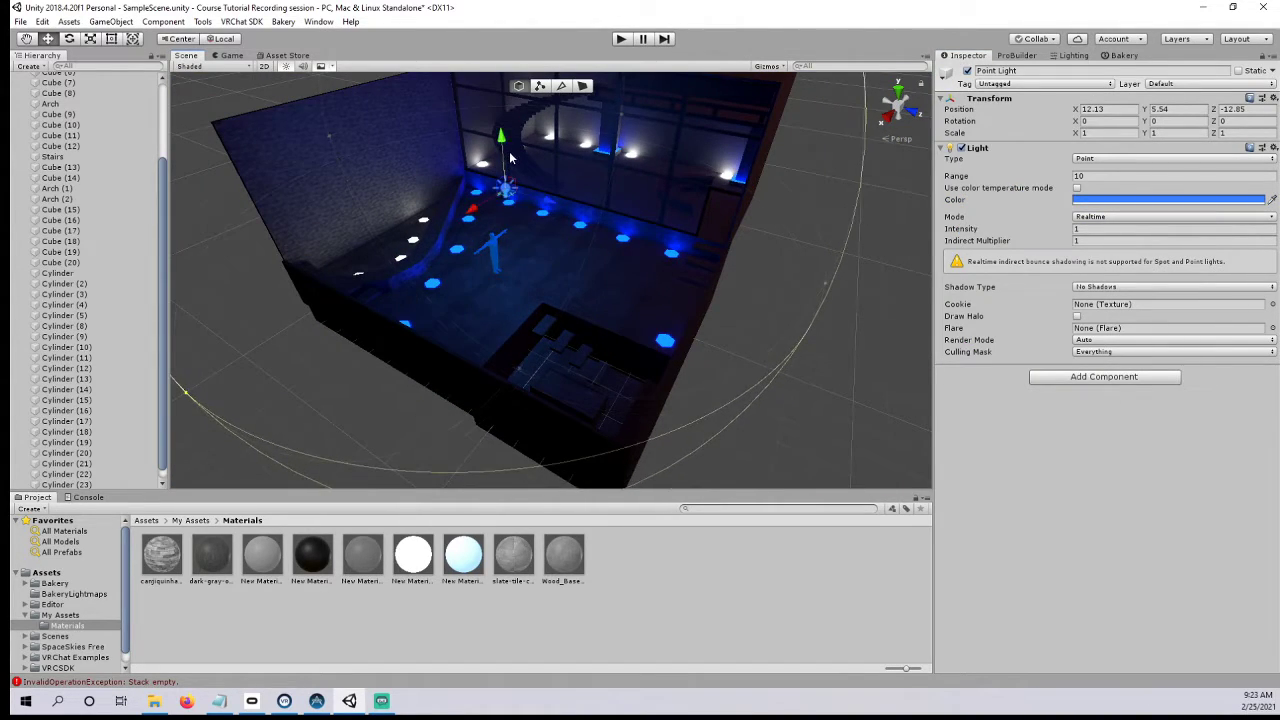
{"action": "scroll", "coordinate": [509, 150], "scroll_direction": "up", "scroll_amount": 3}
{"action": "left_click_drag", "start_coordinate": [487, 106], "coordinate": [487, 87]}
{"action": "left_click_drag", "start_coordinate": [531, 138], "coordinate": [557, 143]}
{"action": "right_click_drag", "start_coordinate": [566, 147], "coordinate": [550, 105]}
{"action": "scroll", "coordinate": [557, 180], "scroll_direction": "up", "scroll_amount": 2}
{"action": "left_click_drag", "start_coordinate": [548, 168], "coordinate": [546, 161]}
{"action": "right_click_drag", "start_coordinate": [547, 170], "coordinate": [561, 228]}
{"action": "scroll", "coordinate": [556, 200], "scroll_direction": "down", "scroll_amount": 3}
{"action": "left_click_drag", "start_coordinate": [551, 108], "coordinate": [551, 137]}
{"action": "right_click_drag", "start_coordinate": [553, 141], "coordinate": [611, 194]}
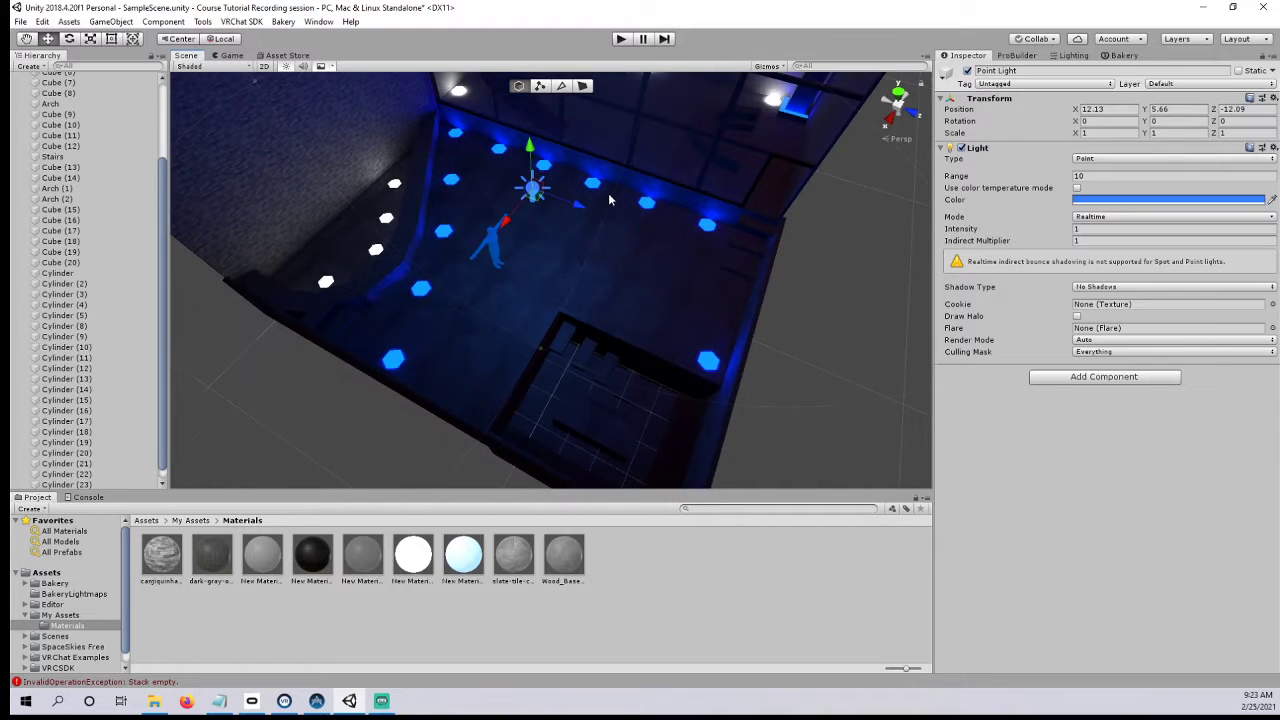
{"action": "left_click_drag", "start_coordinate": [562, 206], "coordinate": [524, 250]}
{"action": "right_click_drag", "start_coordinate": [524, 250], "coordinate": [529, 223]}
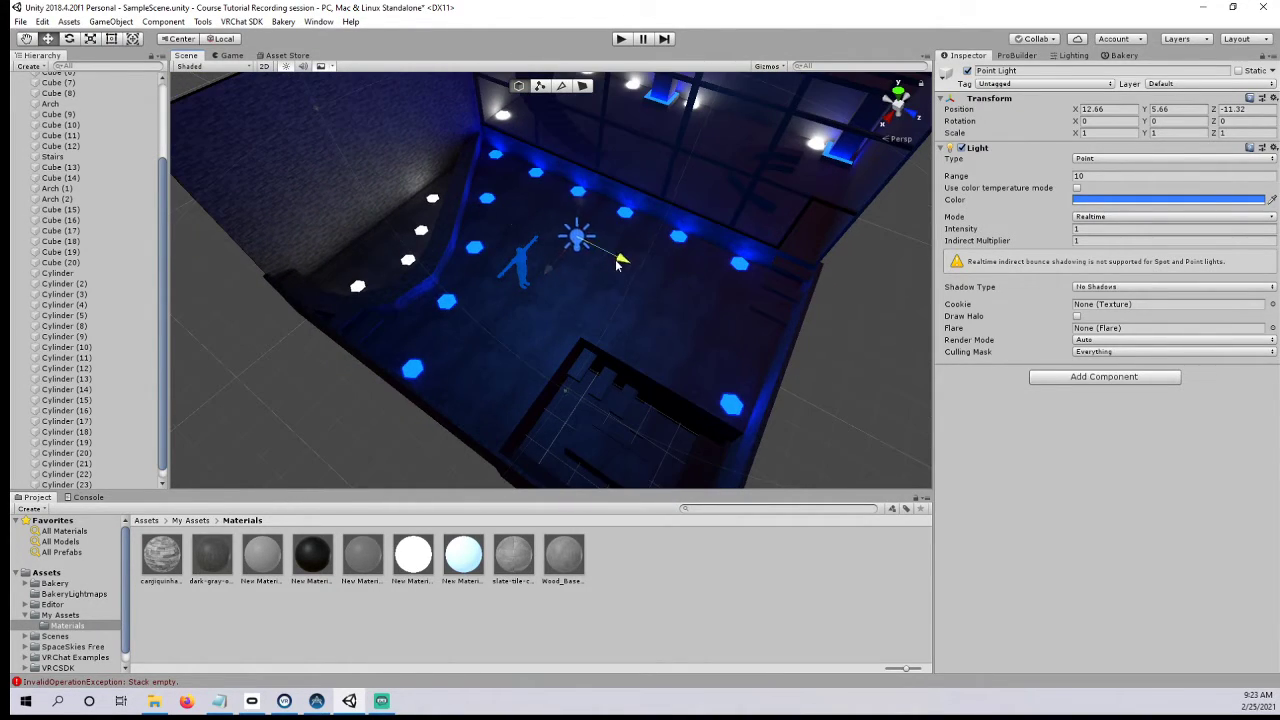
- Add a Bakery Point Light component to the Point Light, match its lightmapped settings to the realtime light, and deselect it
{"action": "left_click", "coordinate": [1115, 380]}
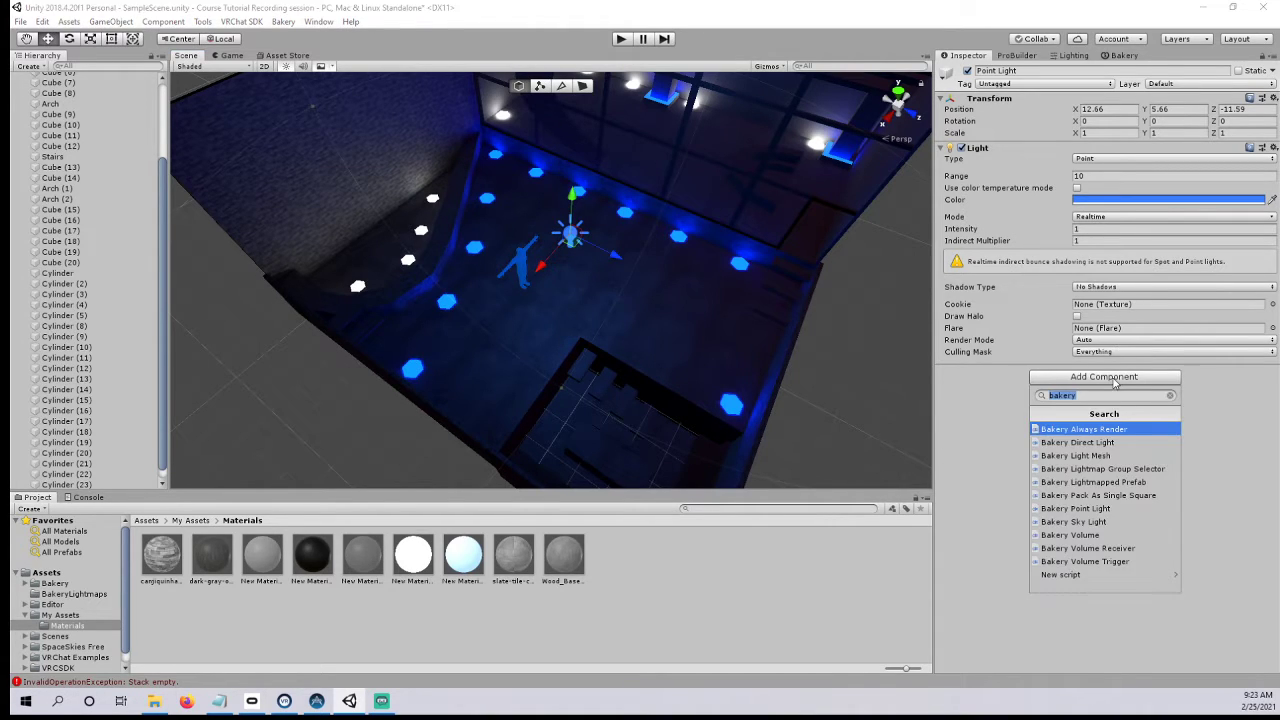
{"action": "left_click", "coordinate": [1090, 508]}
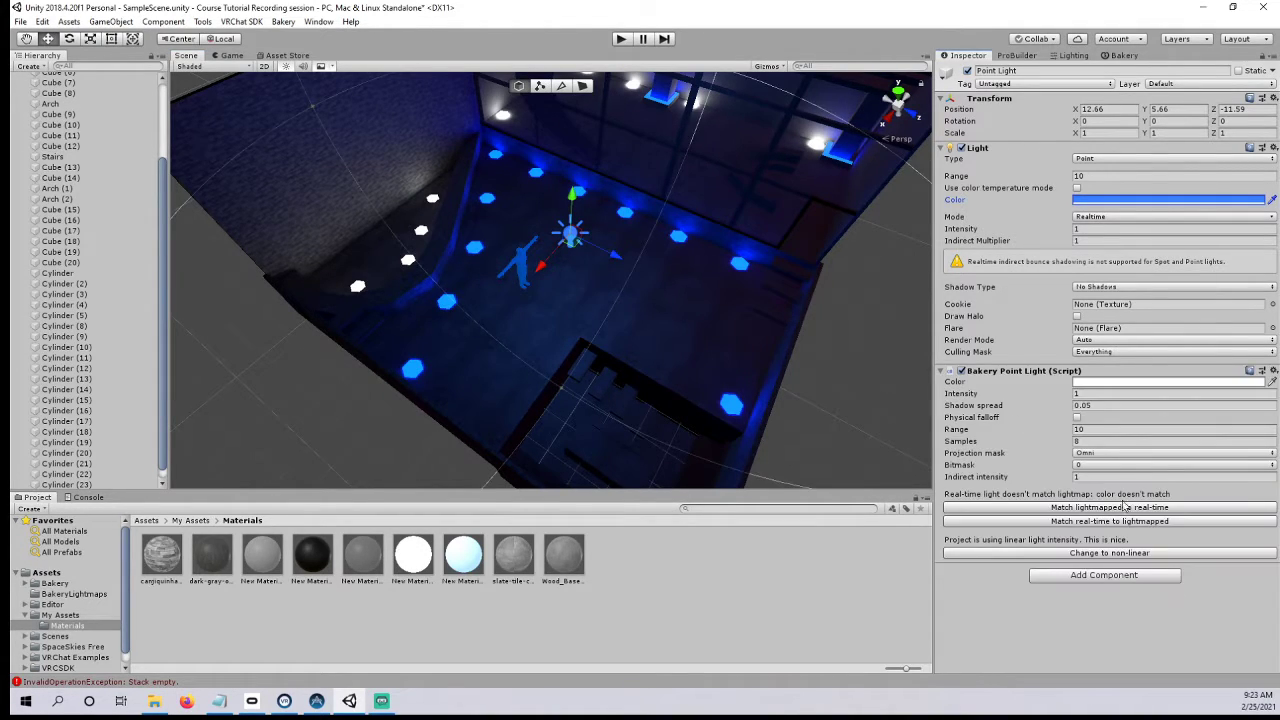
{"action": "left_click", "coordinate": [1091, 508]}
{"action": "right_click_drag", "start_coordinate": [713, 395], "coordinate": [743, 380]}
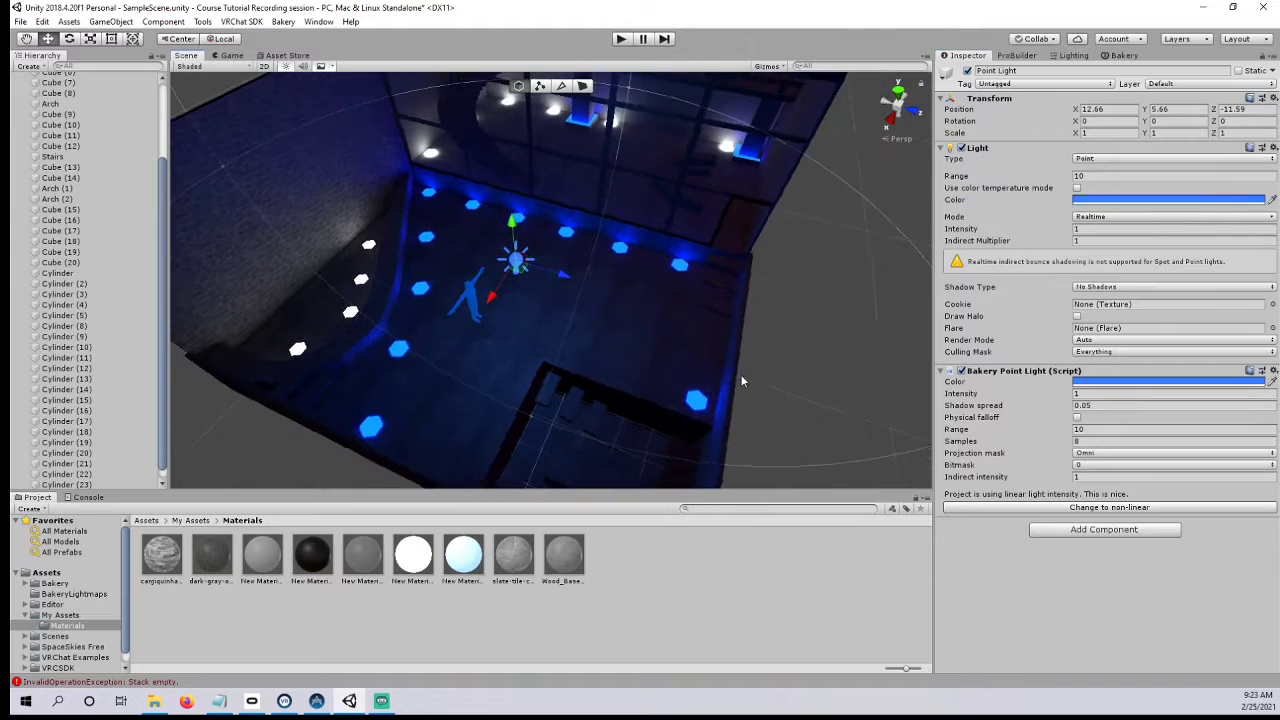
{"action": "scroll", "coordinate": [820, 335], "scroll_direction": "down", "scroll_amount": 3}
{"action": "left_click", "coordinate": [829, 334]}
- Shift the corner hexagonal floor light toward the side wall to about Z -6.2 and place a duplicate farther along that wall
{"action": "scroll", "coordinate": [838, 344], "scroll_direction": "up", "scroll_amount": 3}
{"action": "right_click_drag", "start_coordinate": [838, 345], "coordinate": [746, 400]}
{"action": "scroll", "coordinate": [747, 402], "scroll_direction": "up", "scroll_amount": 3}
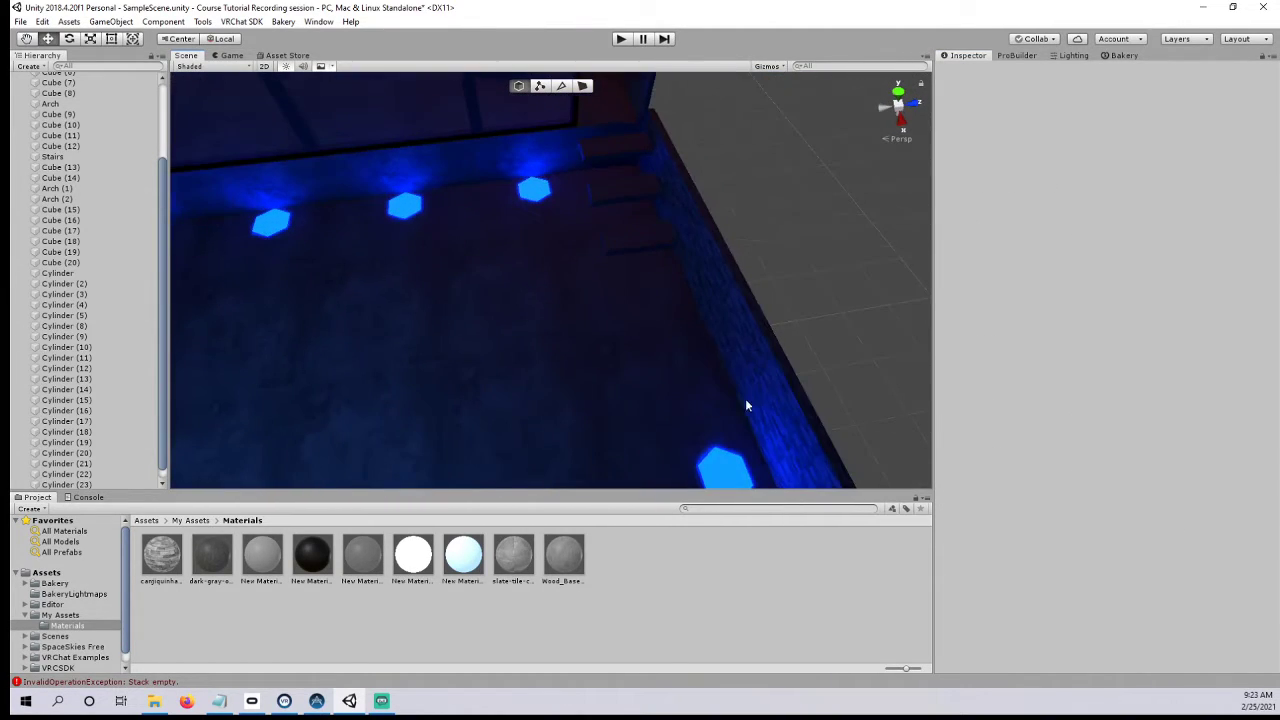
{"action": "left_click", "coordinate": [717, 471]}
{"action": "scroll", "coordinate": [708, 462], "scroll_direction": "down", "scroll_amount": 3}
{"action": "left_click_drag", "start_coordinate": [660, 441], "coordinate": [688, 442]}
{"action": "right_click_drag", "start_coordinate": [688, 442], "coordinate": [612, 391]}
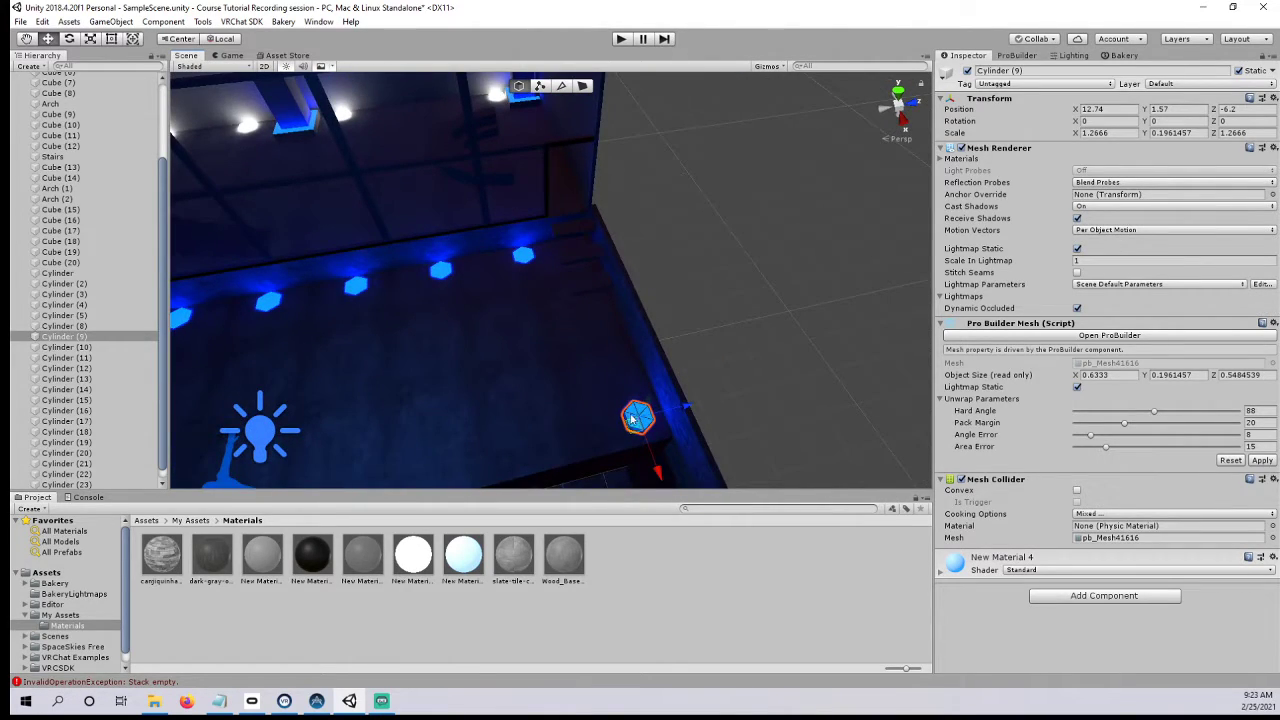
{"action": "key", "text": "ctrl+d"}
{"action": "left_click_drag", "start_coordinate": [666, 450], "coordinate": [636, 420]}
{"action": "left_click", "coordinate": [756, 349]}
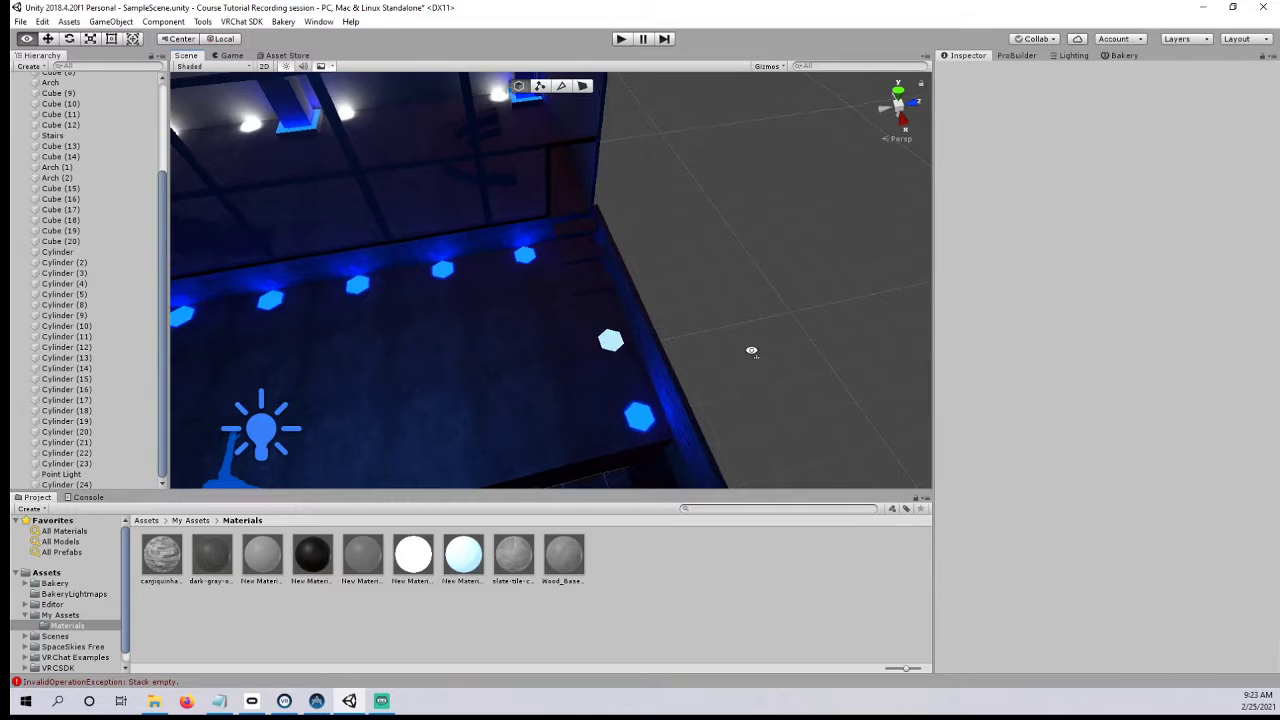
- Examine the blue-lit outdoor area, its hexagonal floor lights and the glass facade from several angles
{"action": "right_click_drag", "start_coordinate": [756, 349], "coordinate": [534, 350]}
{"action": "scroll", "coordinate": [540, 345], "scroll_direction": "up", "scroll_amount": 3}
{"action": "scroll", "coordinate": [541, 343], "scroll_direction": "down", "scroll_amount": 5}
{"action": "scroll", "coordinate": [590, 344], "scroll_direction": "up", "scroll_amount": 6}
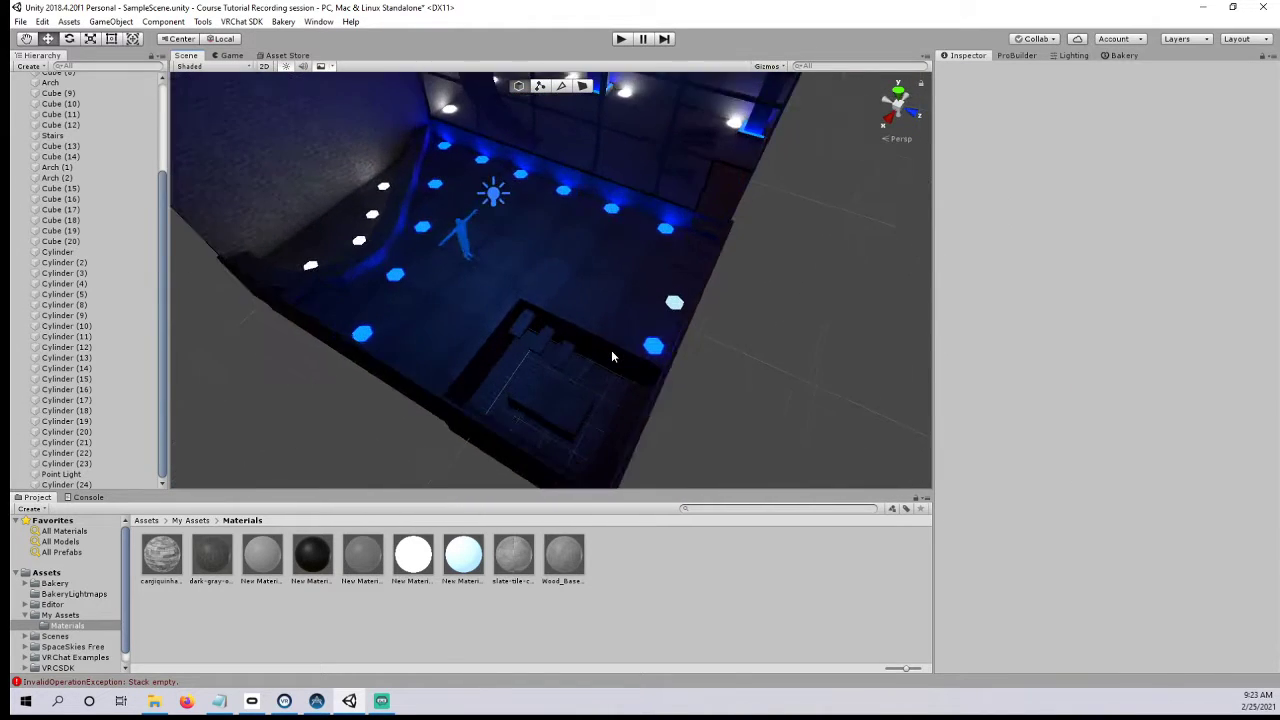
{"action": "left_click", "coordinate": [730, 317]}
{"action": "scroll", "coordinate": [700, 310], "scroll_direction": "down", "scroll_amount": 3}
{"action": "left_click", "coordinate": [783, 291]}
{"action": "right_click_drag", "start_coordinate": [783, 291], "coordinate": [593, 309]}
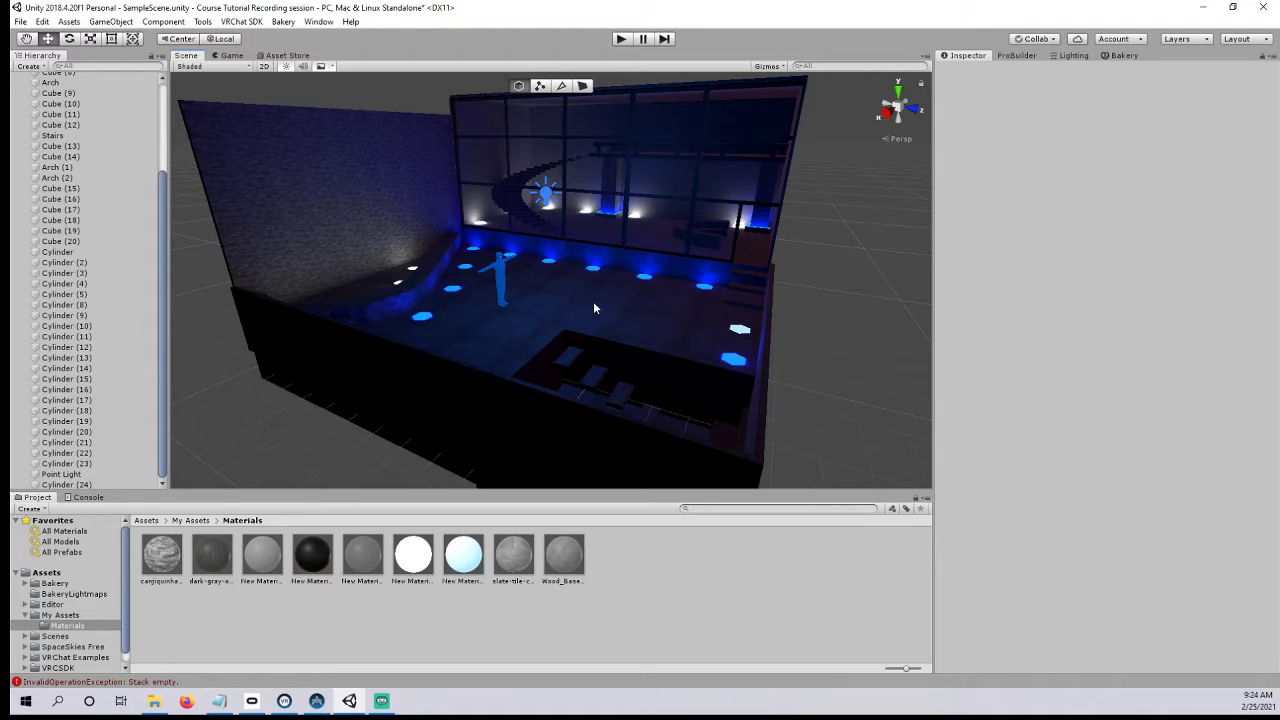
{"action": "right_click_drag", "start_coordinate": [717, 159], "coordinate": [548, 338]}
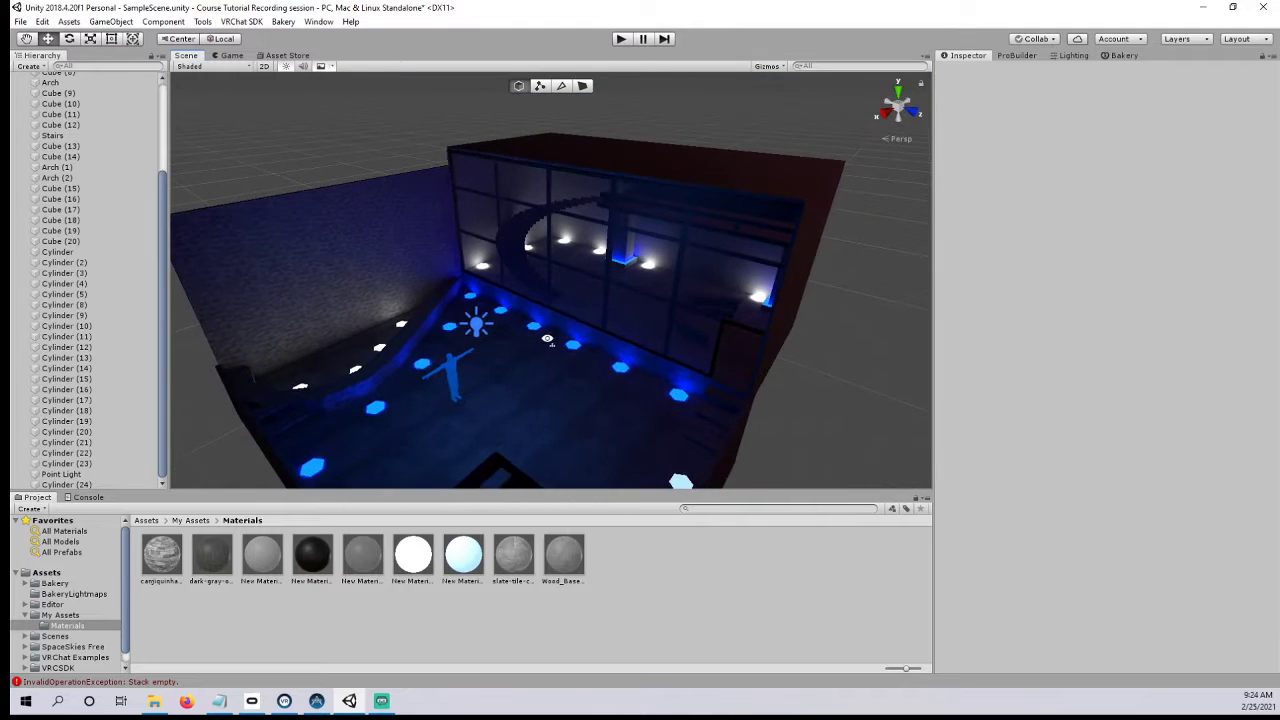
{"action": "scroll", "coordinate": [548, 340], "scroll_direction": "up", "scroll_amount": 3}
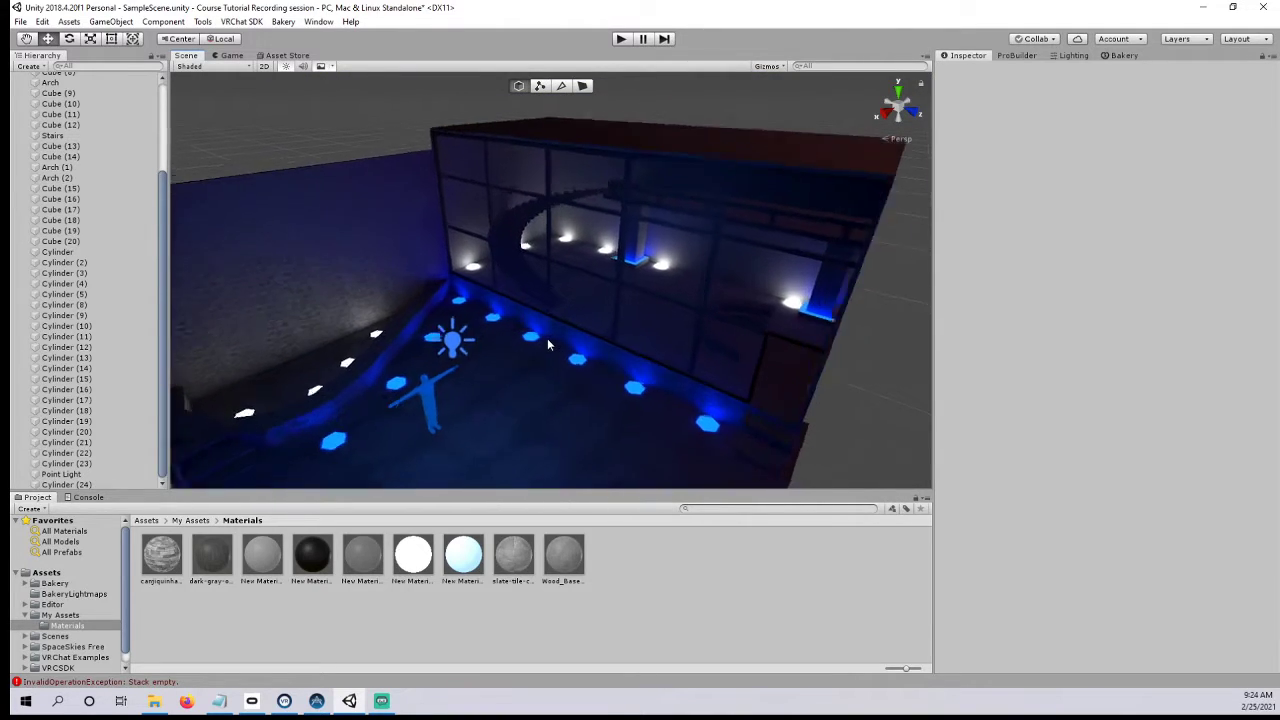
{"action": "scroll", "coordinate": [548, 340], "scroll_direction": "down", "scroll_amount": 5}
{"action": "middle_click_drag", "start_coordinate": [597, 392], "coordinate": [648, 276]}
{"action": "right_click_drag", "start_coordinate": [668, 299], "coordinate": [590, 362]}
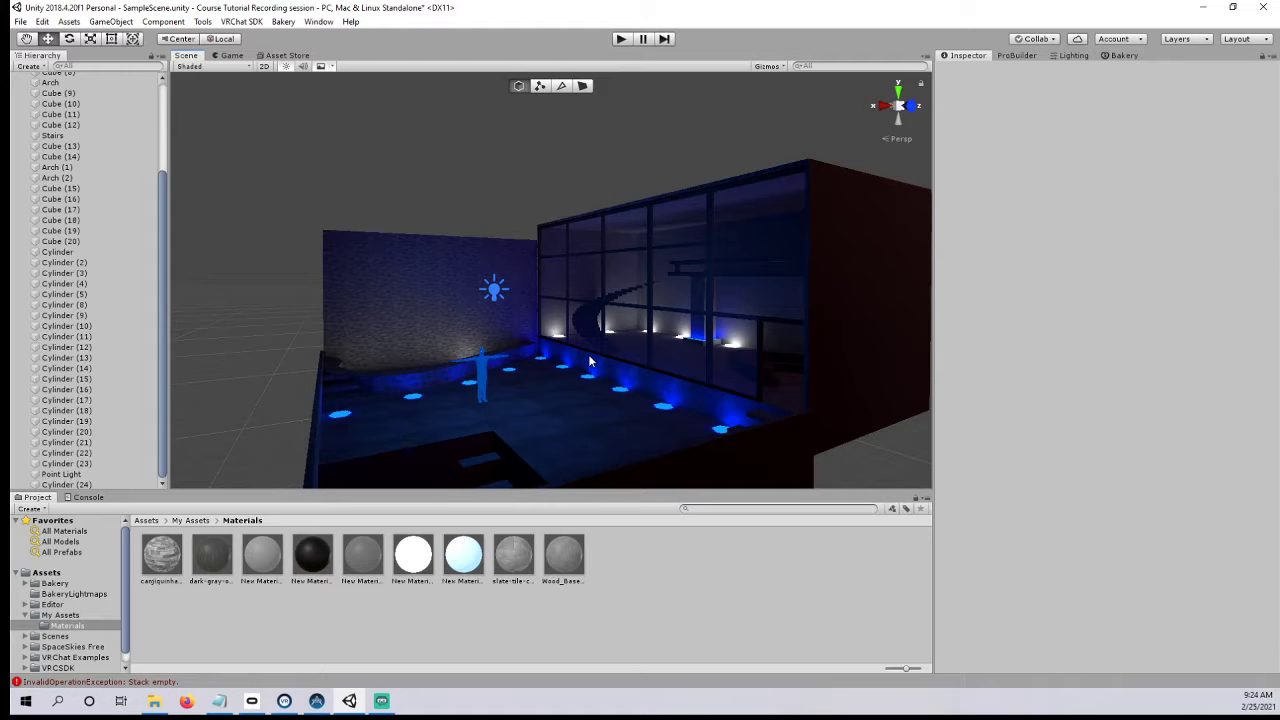
- Apply the light-blue emissive material to two surfaces inside the building
{"action": "right_click_drag", "start_coordinate": [400, 312], "coordinate": [591, 345]}
{"action": "key", "text": "a"}
{"action": "key", "text": "w"}
{"action": "key", "text": "s"}
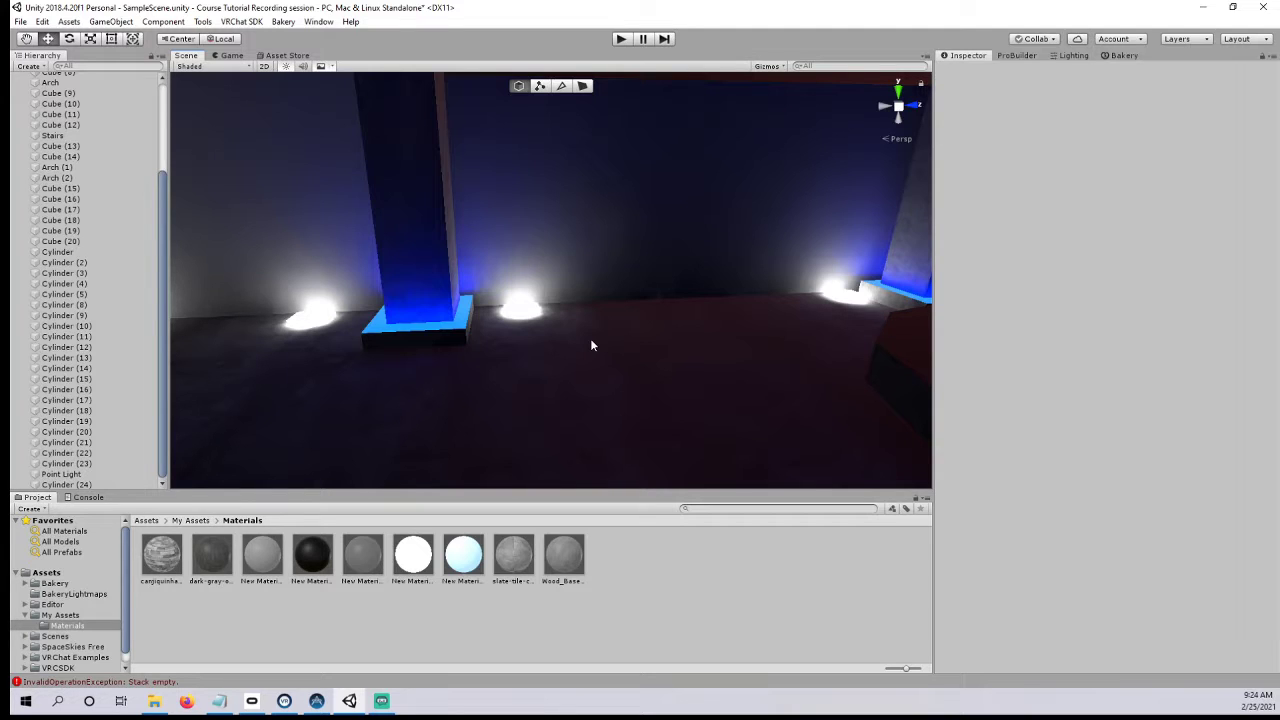
{"action": "right_click_drag", "start_coordinate": [589, 206], "coordinate": [640, 334]}
{"action": "right_click_drag", "start_coordinate": [757, 346], "coordinate": [688, 304]}
{"action": "left_click", "coordinate": [688, 304]}
{"action": "left_click_drag", "start_coordinate": [464, 556], "coordinate": [704, 310]}
{"action": "right_click_drag", "start_coordinate": [704, 310], "coordinate": [670, 285]}
{"action": "left_click", "coordinate": [686, 295]}
{"action": "left_click_drag", "start_coordinate": [466, 568], "coordinate": [371, 380]}
{"action": "right_click_drag", "start_coordinate": [371, 380], "coordinate": [367, 156]}
{"action": "left_click", "coordinate": [367, 162]}
- Examine the interior pillar with the glowing blue base and the dark area around the curved counter
{"action": "middle_click_drag", "start_coordinate": [905, 228], "coordinate": [557, 221]}
{"action": "right_click_drag", "start_coordinate": [557, 221], "coordinate": [608, 283]}
{"action": "middle_click_drag", "start_coordinate": [608, 283], "coordinate": [539, 301]}
{"action": "right_click_drag", "start_coordinate": [539, 301], "coordinate": [463, 300]}
{"action": "scroll", "coordinate": [463, 300], "scroll_direction": "up", "scroll_amount": 5}
{"action": "middle_click_drag", "start_coordinate": [463, 300], "coordinate": [570, 346]}
{"action": "scroll", "coordinate": [570, 346], "scroll_direction": "up", "scroll_amount": 2}
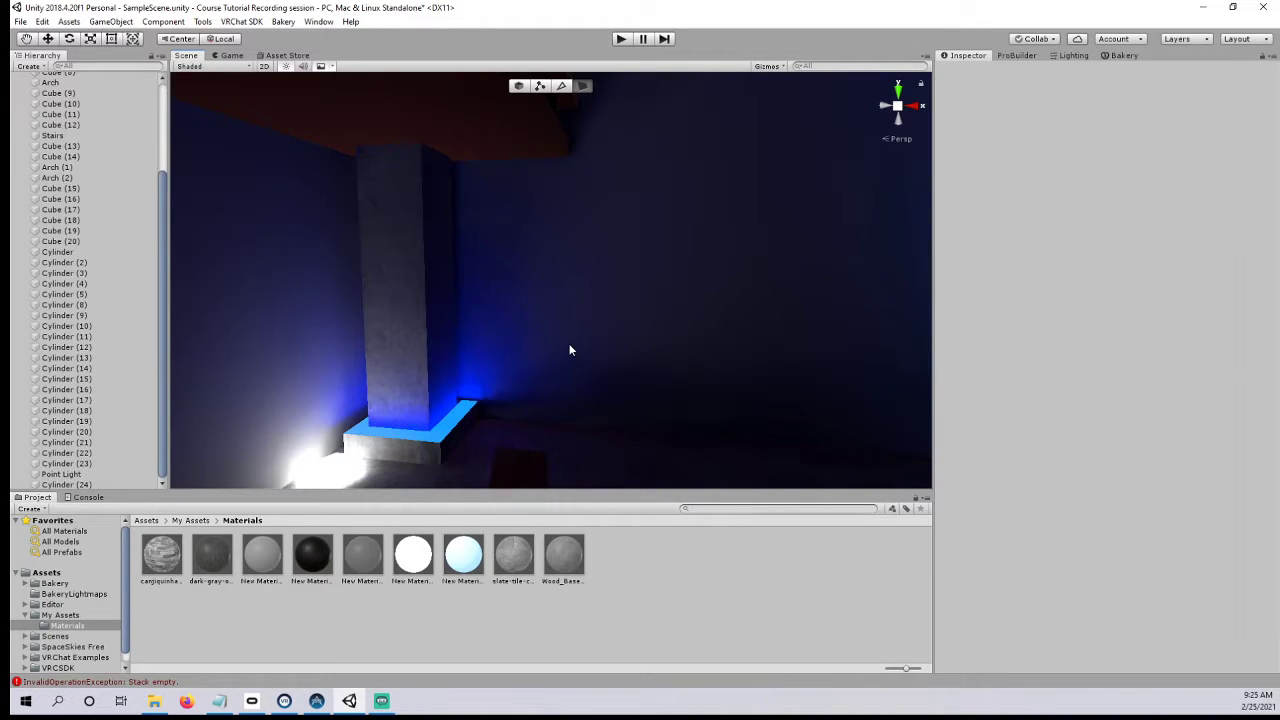
{"action": "middle_click_drag", "start_coordinate": [551, 417], "coordinate": [600, 330]}
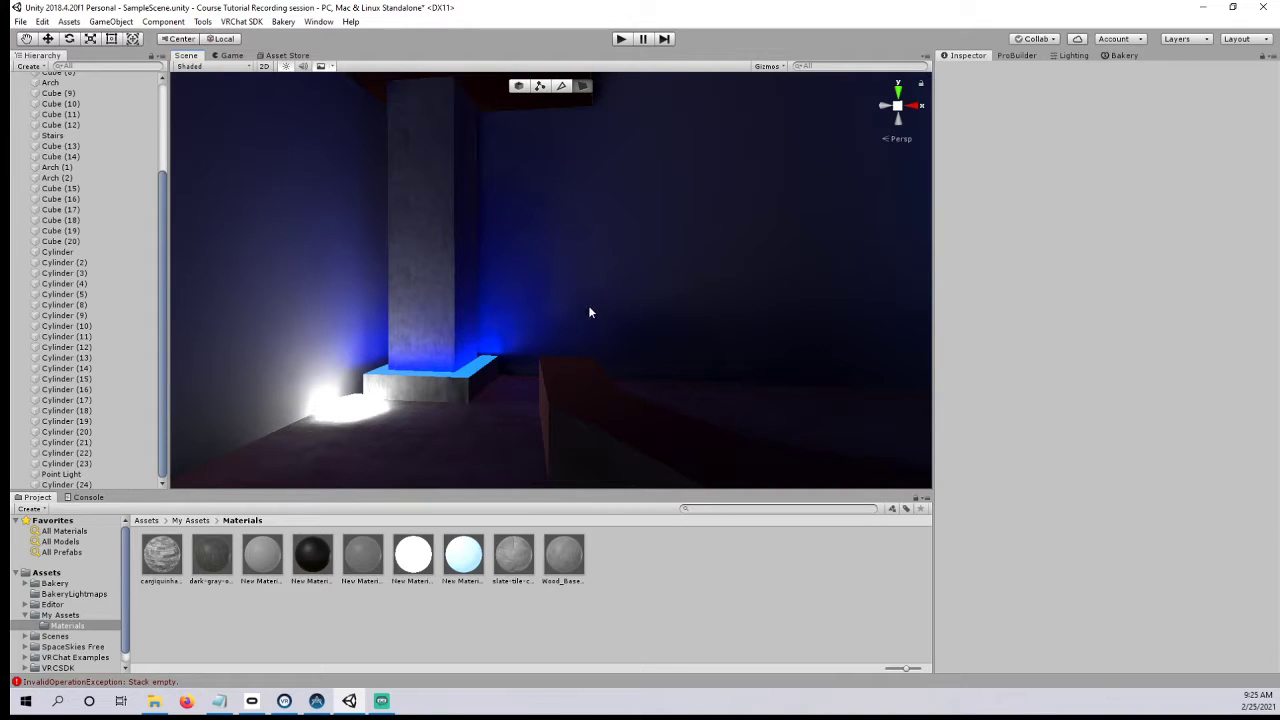
{"action": "scroll", "coordinate": [596, 307], "scroll_direction": "down", "scroll_amount": 3}
{"action": "right_click_drag", "start_coordinate": [596, 307], "coordinate": [615, 315]}
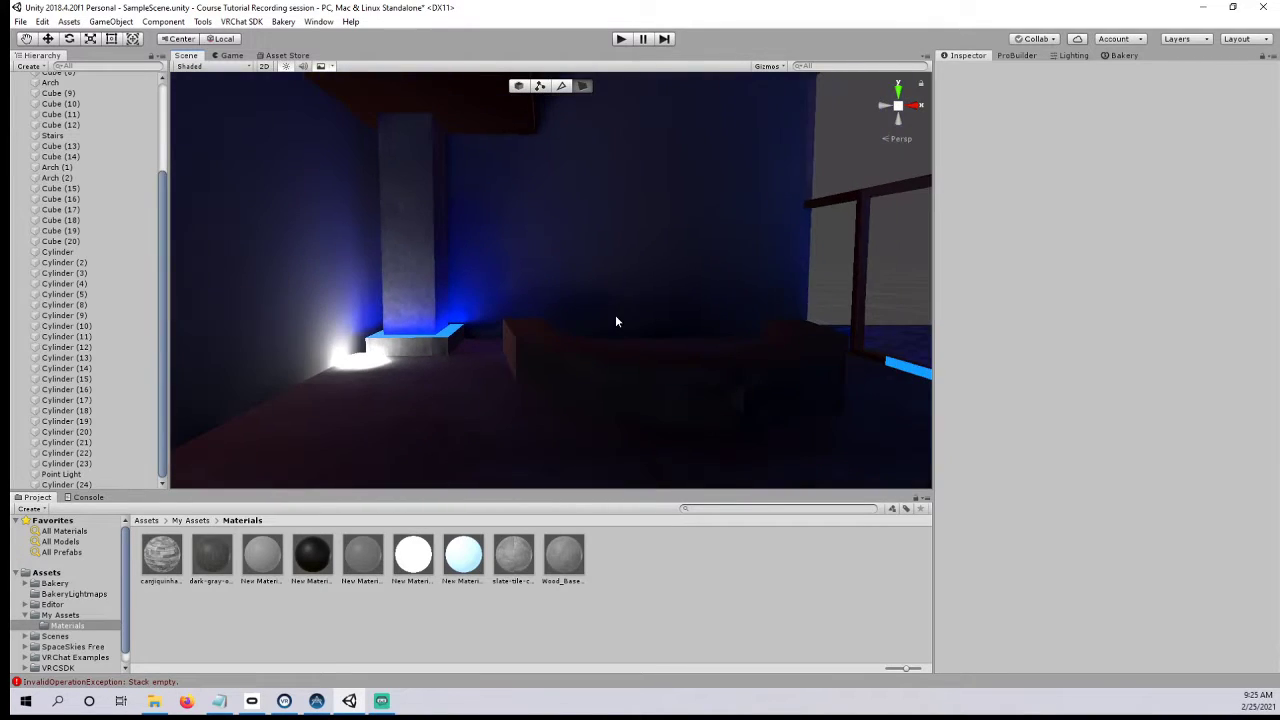
- Start a new ProBuilder cube with its Z size set to 0.1 and switch to object selection
{"action": "left_click", "coordinate": [1012, 57]}
{"action": "left_click", "coordinate": [1014, 69]}
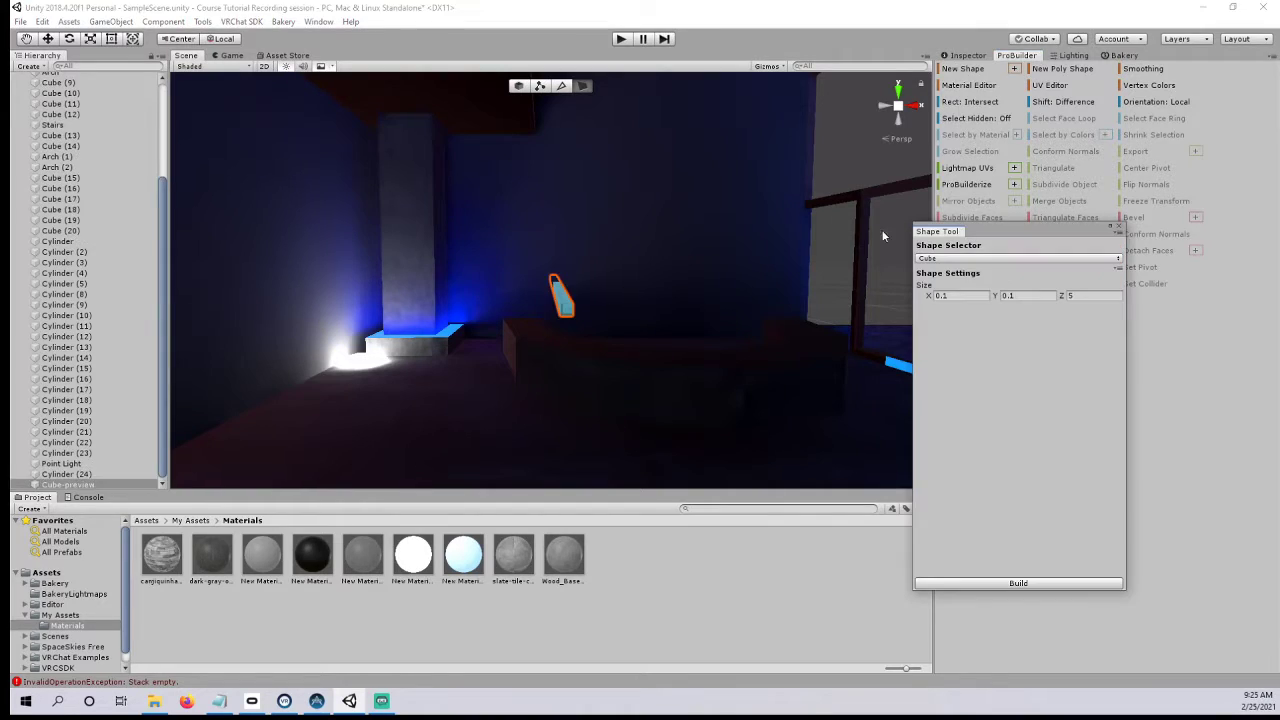
{"action": "left_click", "coordinate": [1083, 297]}
{"action": "type", "text": "0.1"}
{"action": "left_click", "coordinate": [404, 96]}
{"action": "left_click", "coordinate": [519, 85]}
- Position the small cube in front of the interior pillar at about X 0.842, Y 3.833, Z -6.643 and build it
{"action": "left_click_drag", "start_coordinate": [597, 282], "coordinate": [491, 281]}
{"action": "right_click_drag", "start_coordinate": [490, 282], "coordinate": [506, 333]}
{"action": "left_click_drag", "start_coordinate": [541, 316], "coordinate": [474, 374]}
{"action": "right_click_drag", "start_coordinate": [474, 374], "coordinate": [554, 380]}
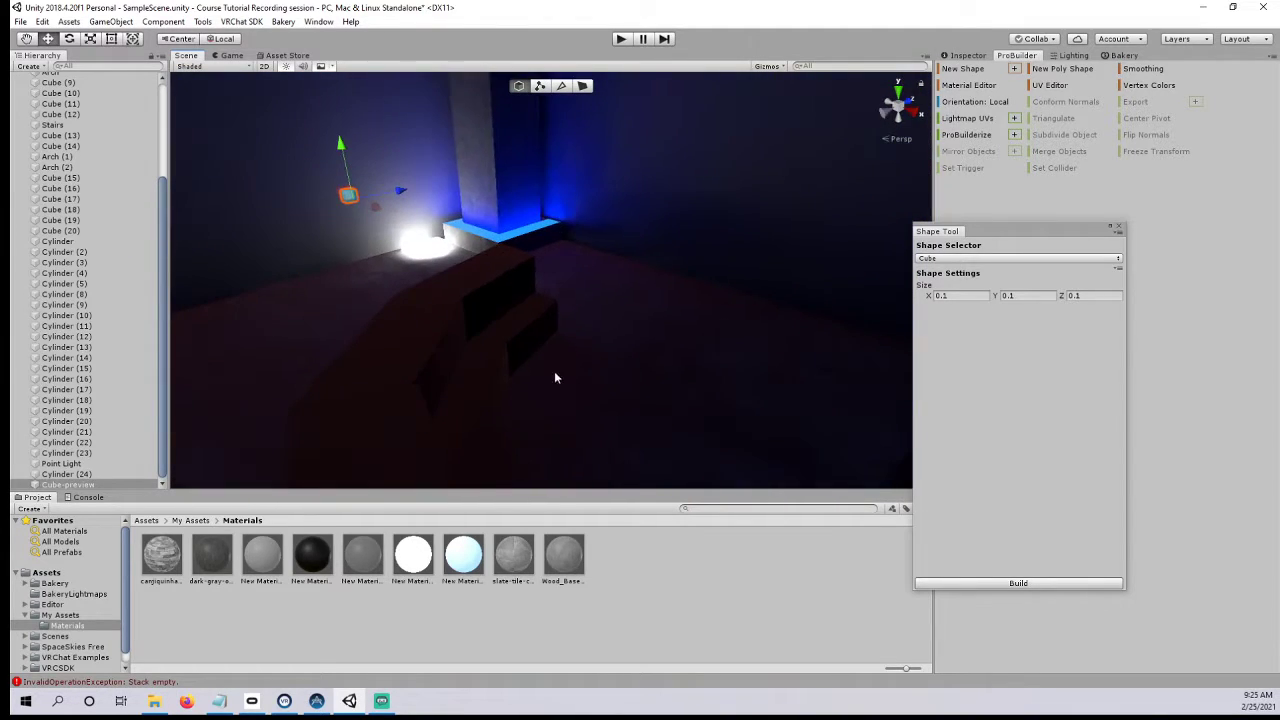
{"action": "middle_click_drag", "start_coordinate": [517, 309], "coordinate": [488, 300]}
{"action": "left_click_drag", "start_coordinate": [440, 286], "coordinate": [494, 302]}
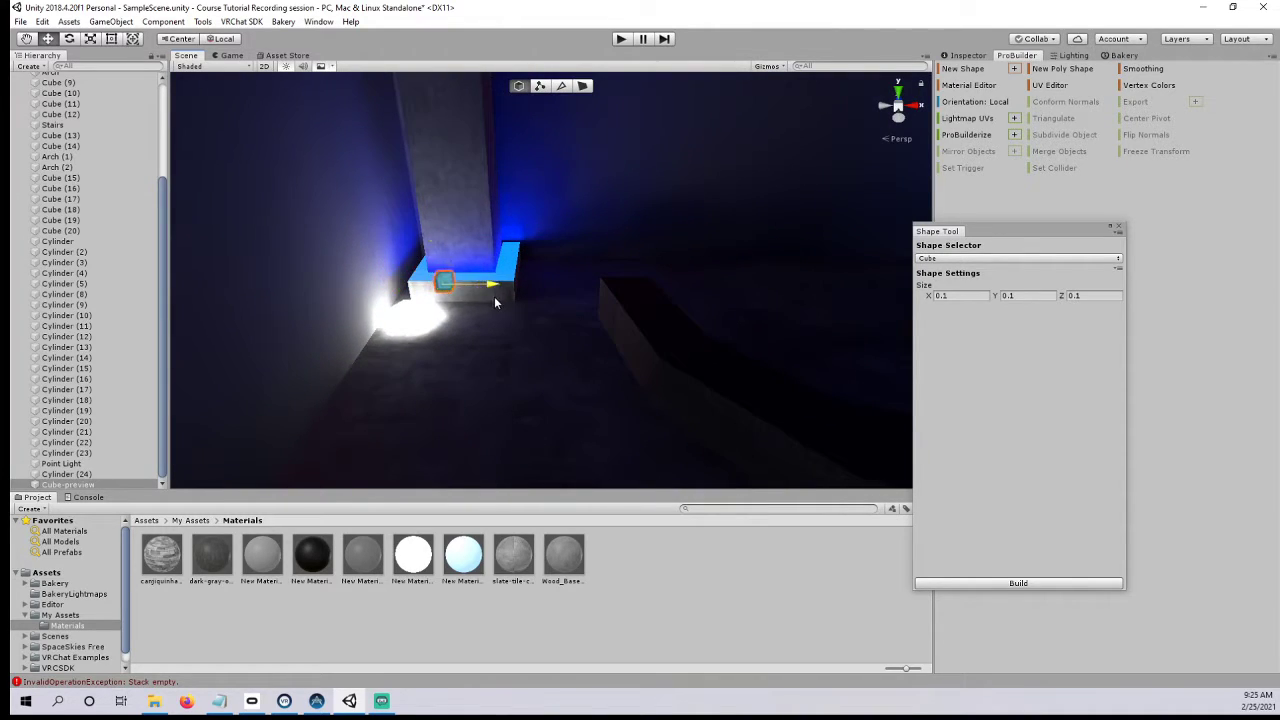
{"action": "scroll", "coordinate": [521, 240], "scroll_direction": "up", "scroll_amount": 6}
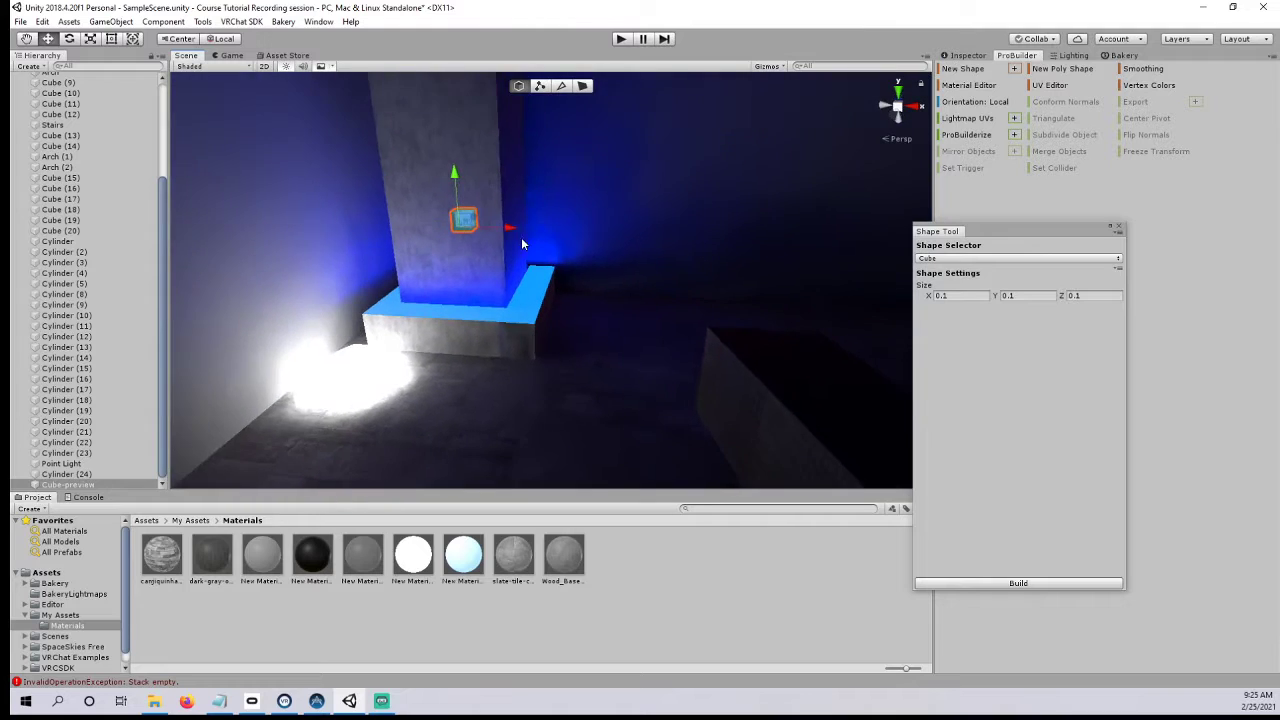
{"action": "right_click_drag", "start_coordinate": [528, 298], "coordinate": [450, 304]}
{"action": "scroll", "coordinate": [440, 306], "scroll_direction": "down", "scroll_amount": 4}
{"action": "left_click_drag", "start_coordinate": [398, 315], "coordinate": [449, 298]}
{"action": "scroll", "coordinate": [450, 298], "scroll_direction": "down", "scroll_amount": 3}
{"action": "left_click_drag", "start_coordinate": [486, 238], "coordinate": [482, 166]}
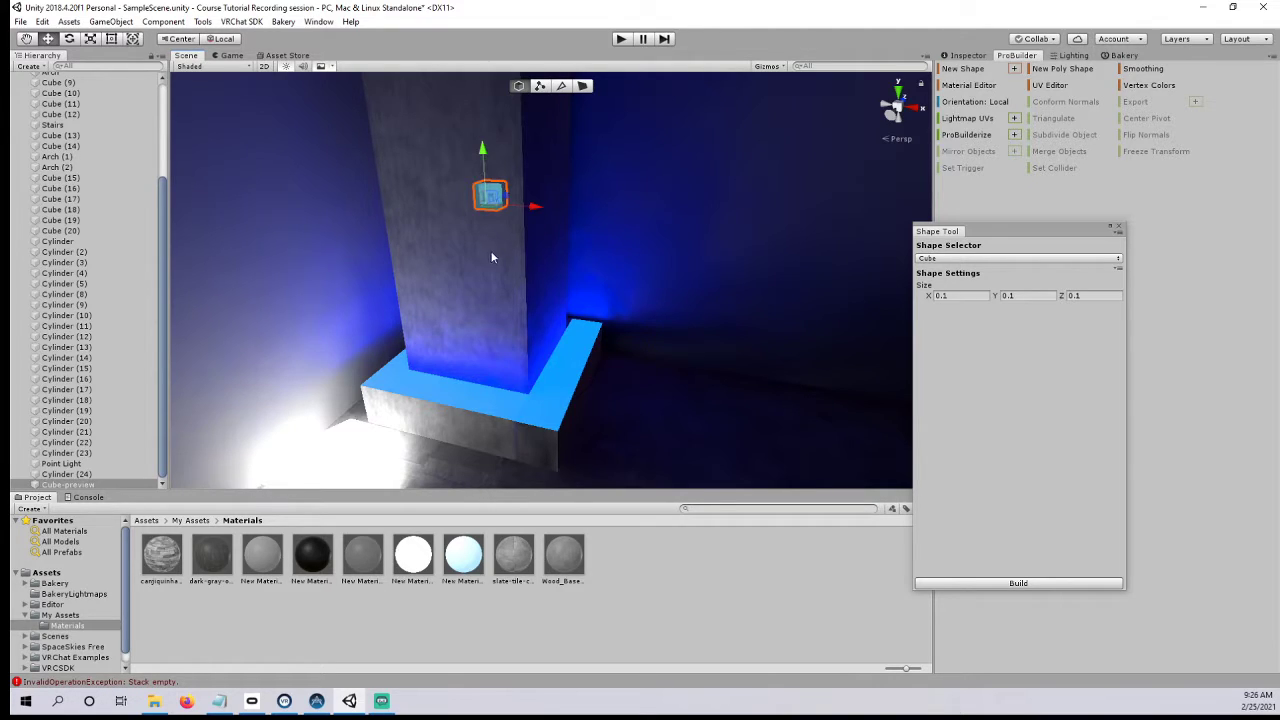
{"action": "left_click_drag", "start_coordinate": [482, 150], "coordinate": [486, 178]}
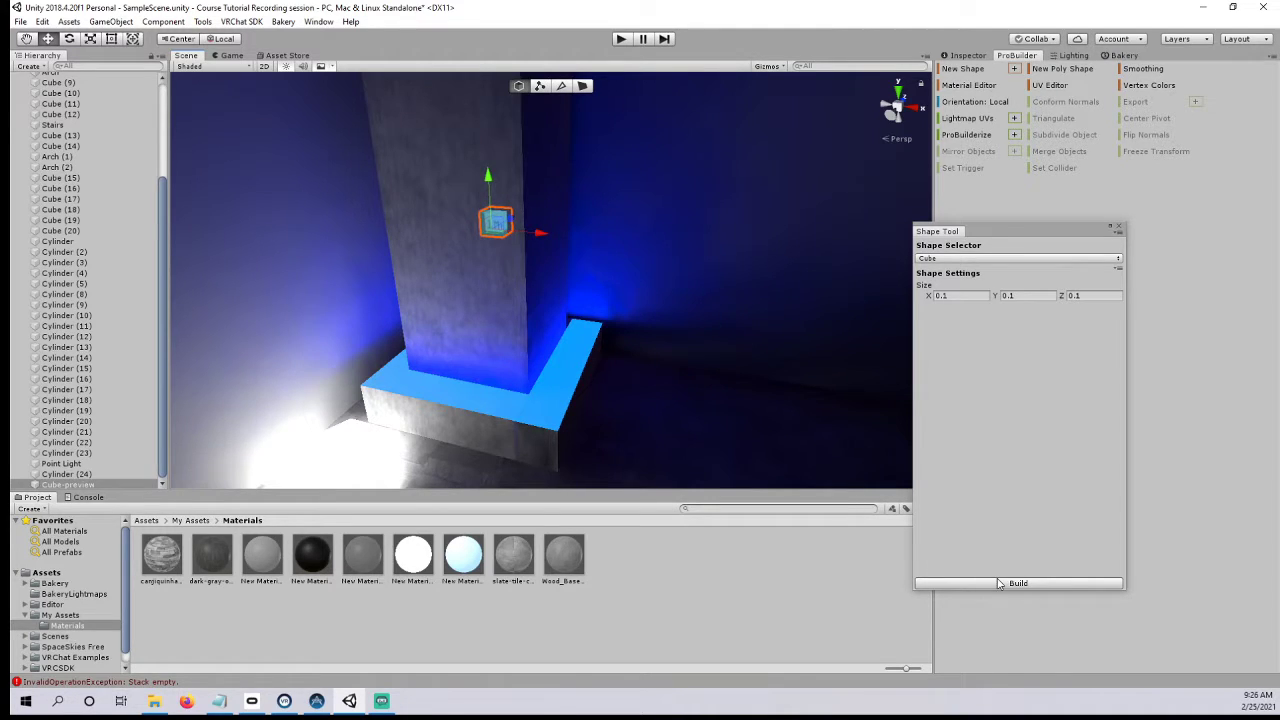
{"action": "left_click", "coordinate": [1000, 583]}
{"action": "left_click", "coordinate": [1118, 227]}
- Enable Convex and Is Trigger on the small cube's Mesh Collider
{"action": "left_click", "coordinate": [969, 57]}
{"action": "left_click", "coordinate": [508, 220]}
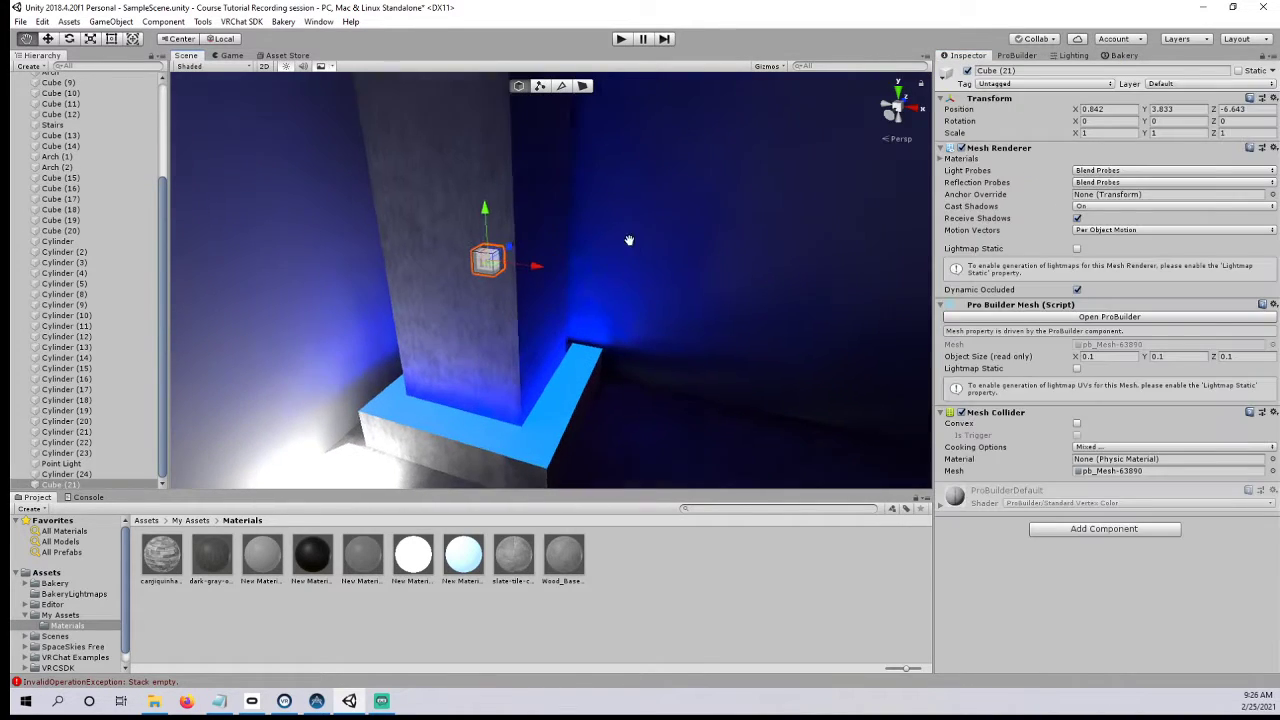
{"action": "left_click", "coordinate": [1077, 424]}
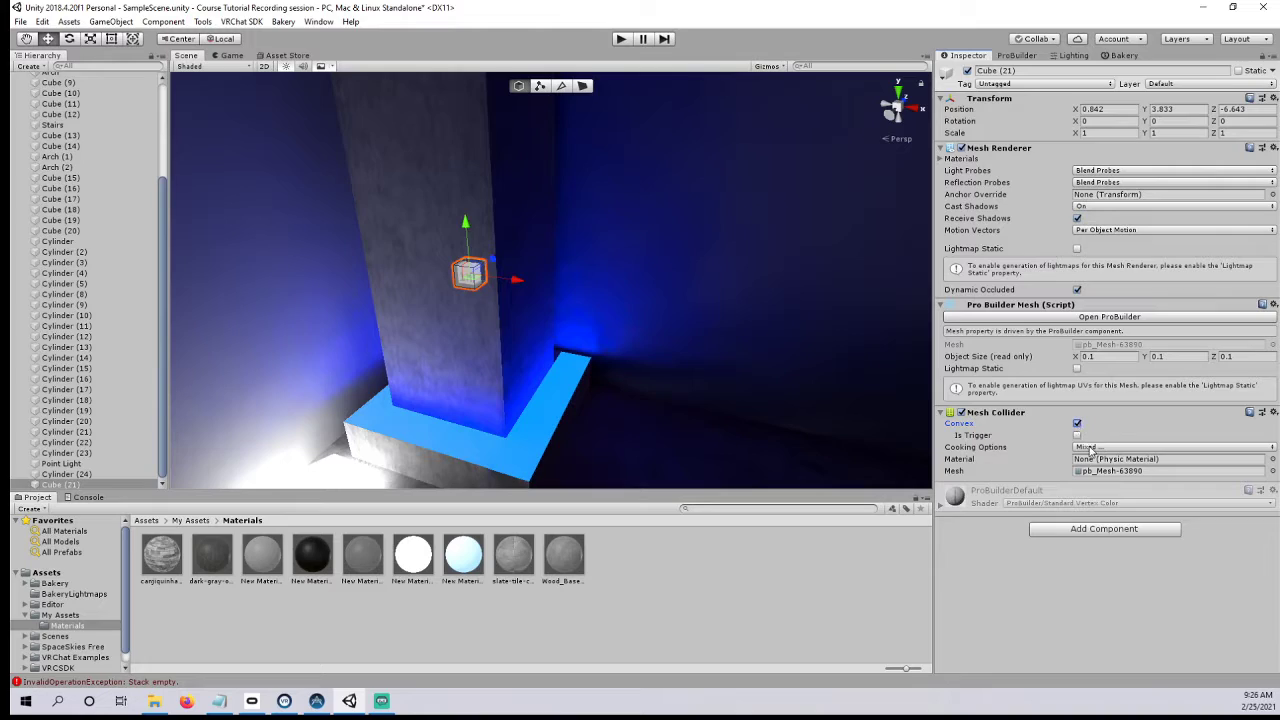
{"action": "left_click", "coordinate": [1077, 436]}
- Try a Box Collider with Is Trigger enabled on the small cube and remove it again
{"action": "left_click", "coordinate": [1087, 530]}
{"action": "type", "text": "box"}
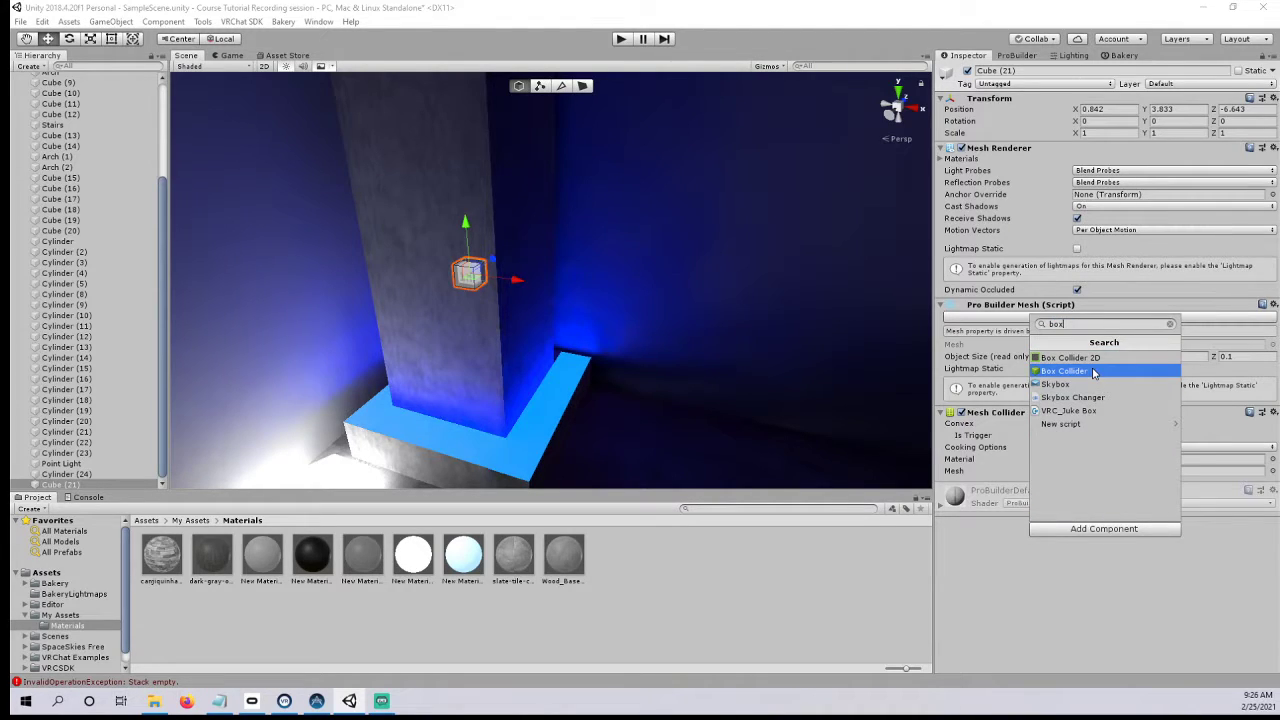
{"action": "left_click", "coordinate": [1094, 372]}
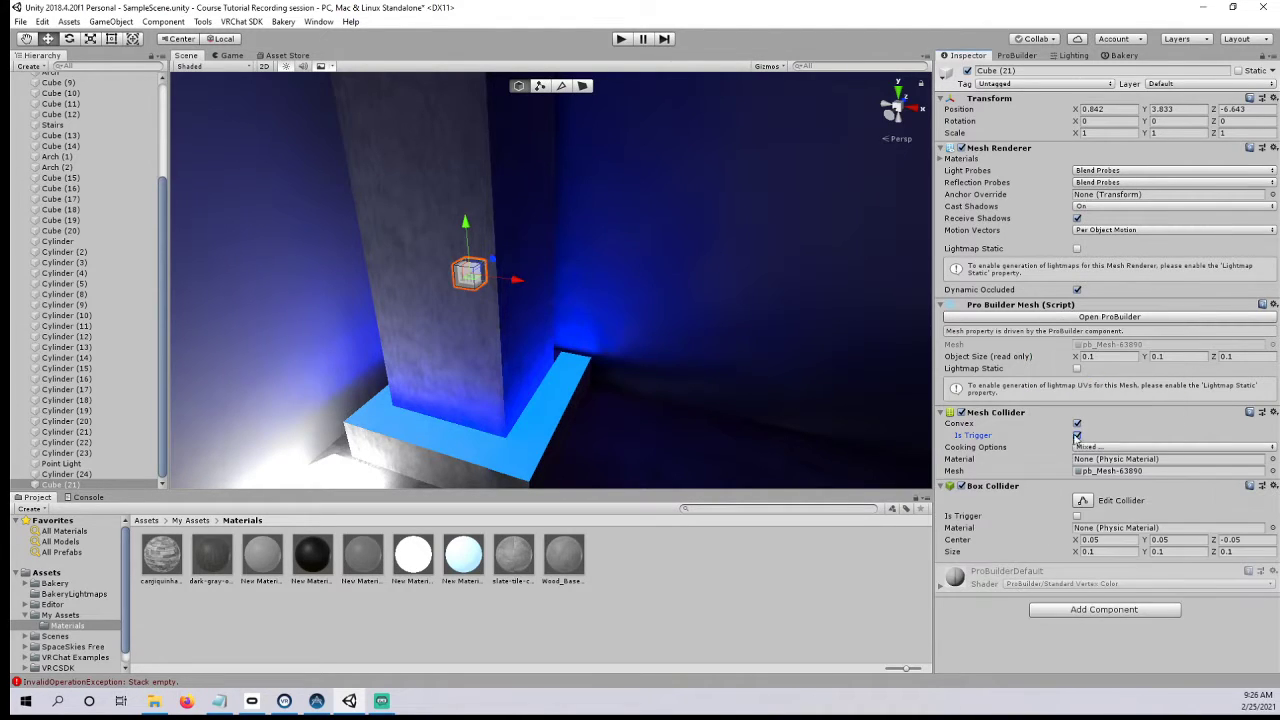
{"action": "left_click", "coordinate": [1078, 517]}
{"action": "left_click", "coordinate": [1086, 611]}
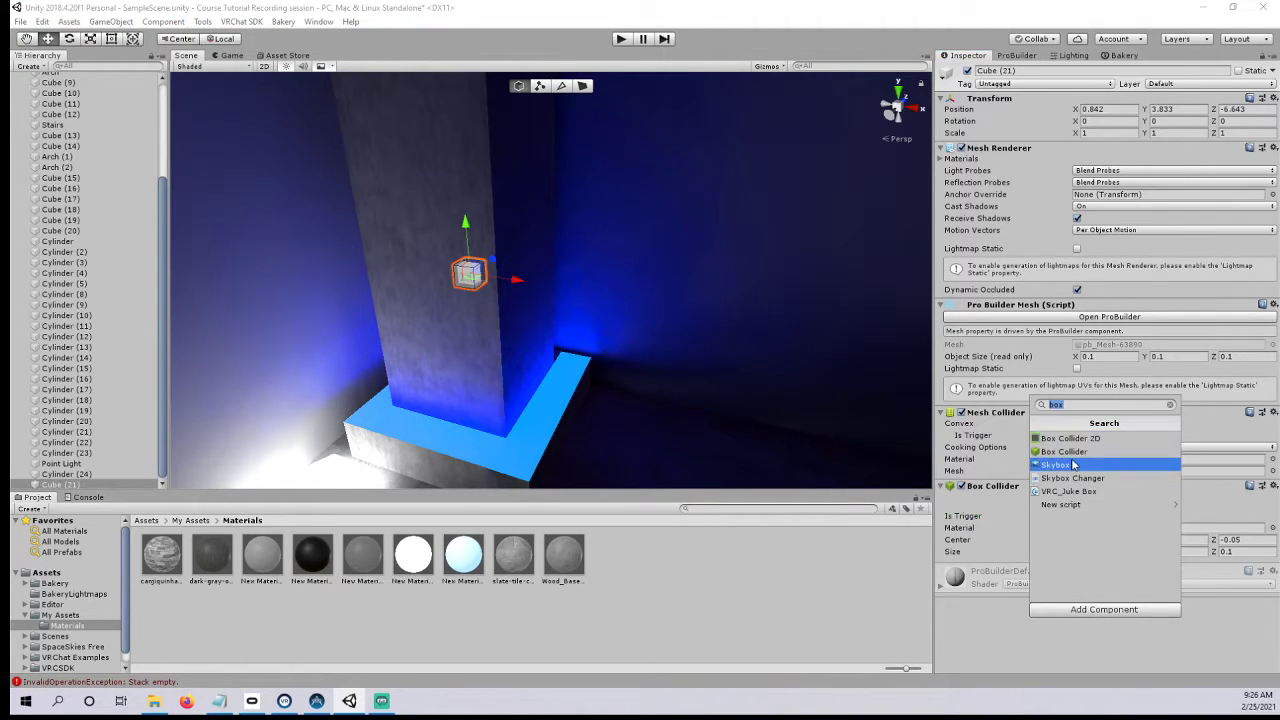
{"action": "left_click", "coordinate": [1002, 639]}
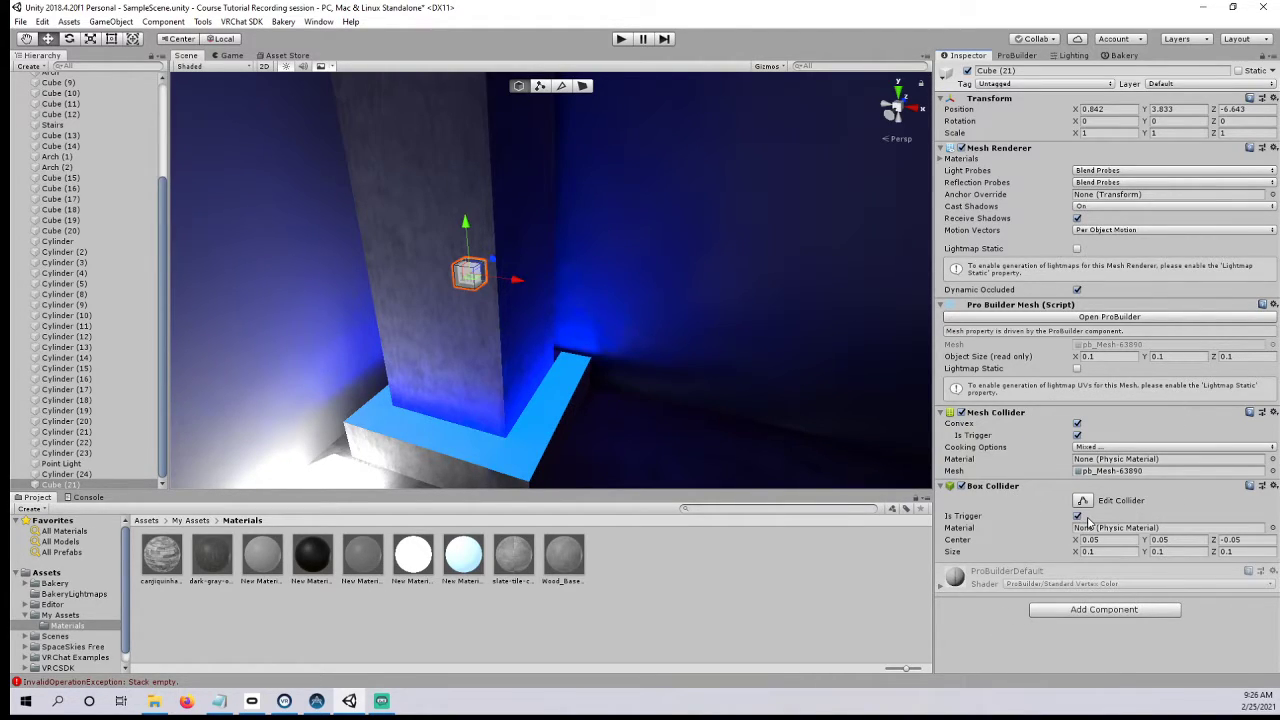
{"action": "right_click", "coordinate": [1008, 486]}
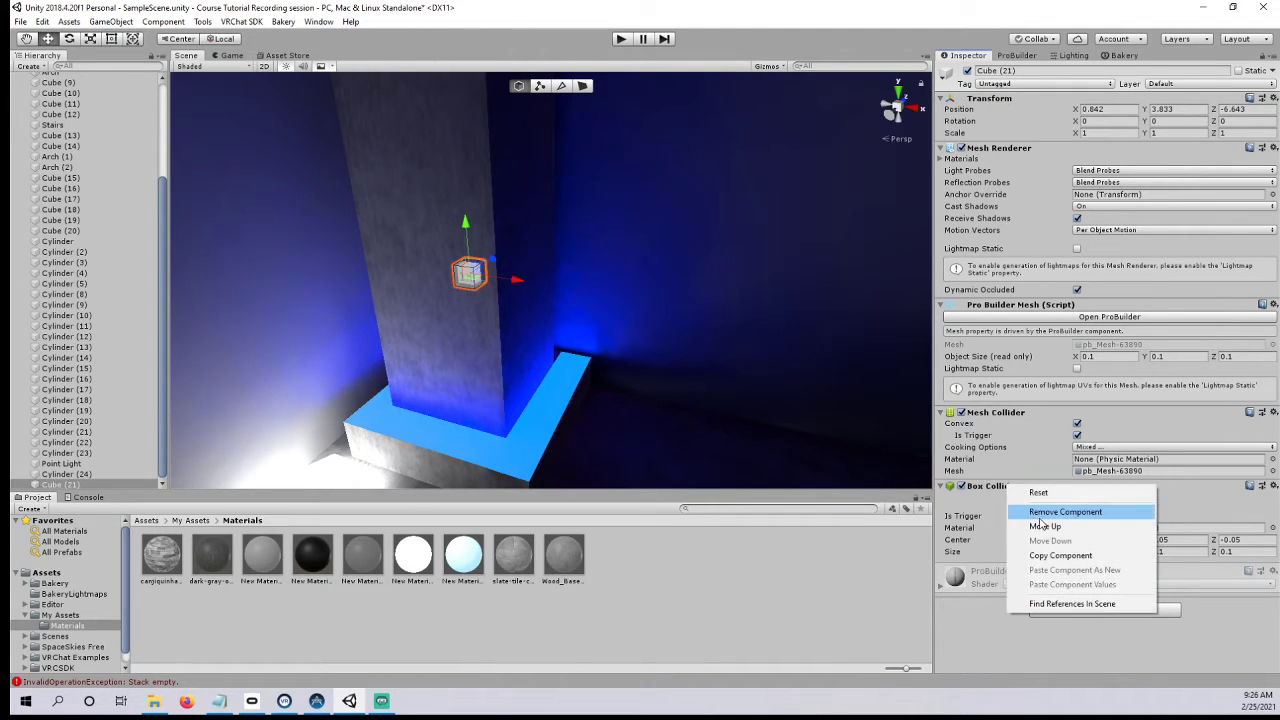
{"action": "left_click", "coordinate": [1040, 516]}
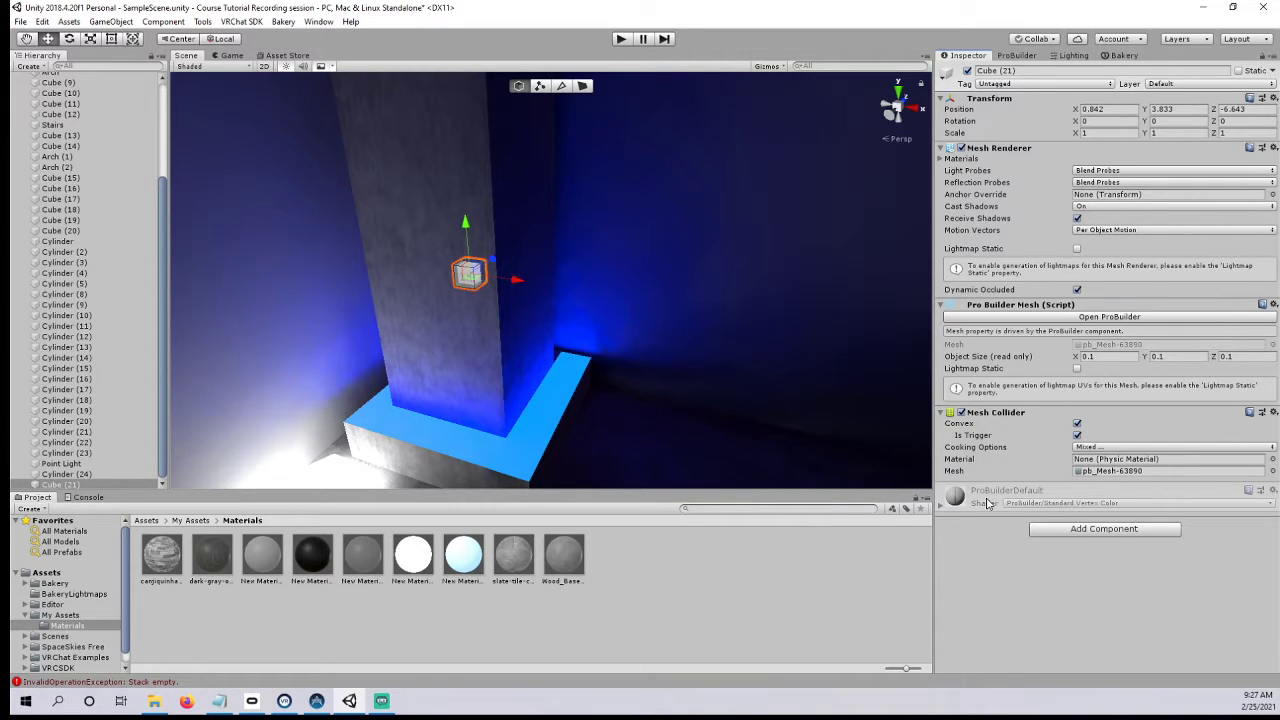
- Examine the small cube in front of the pillar from close up and from farther away
{"action": "right_click_drag", "start_coordinate": [628, 349], "coordinate": [583, 358]}
{"action": "key", "text": "w"}
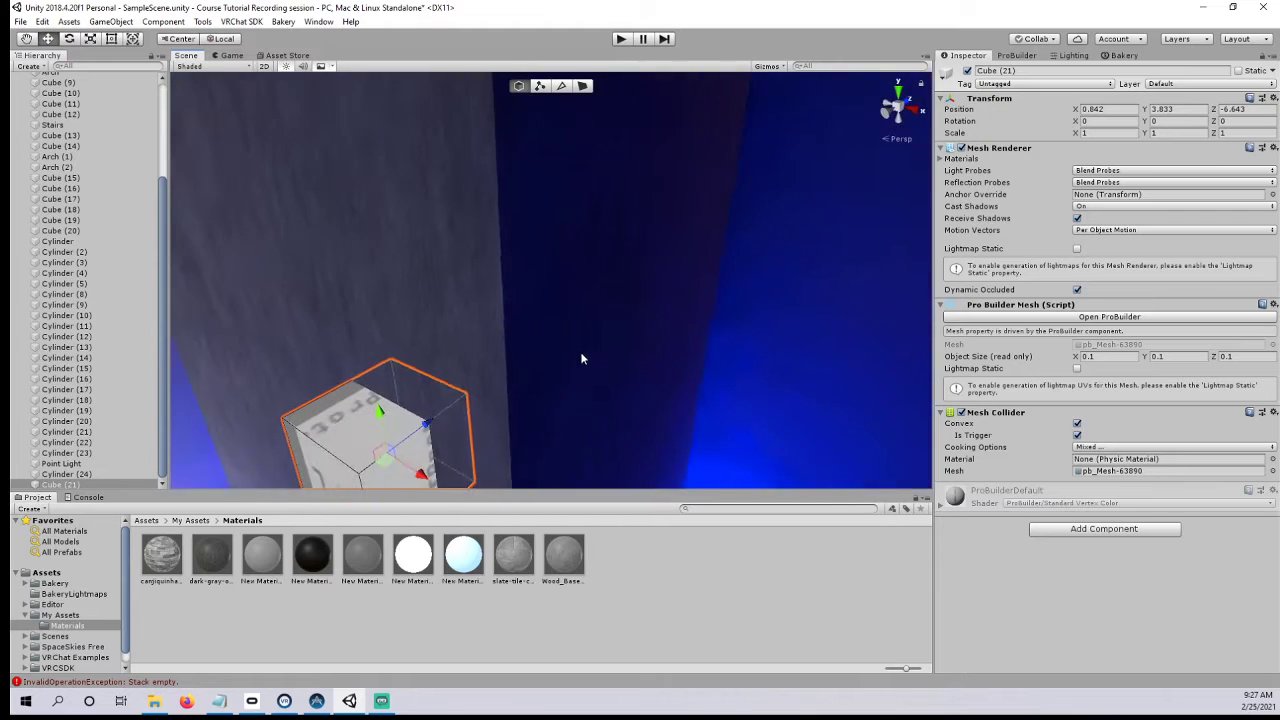
{"action": "key", "text": "f"}
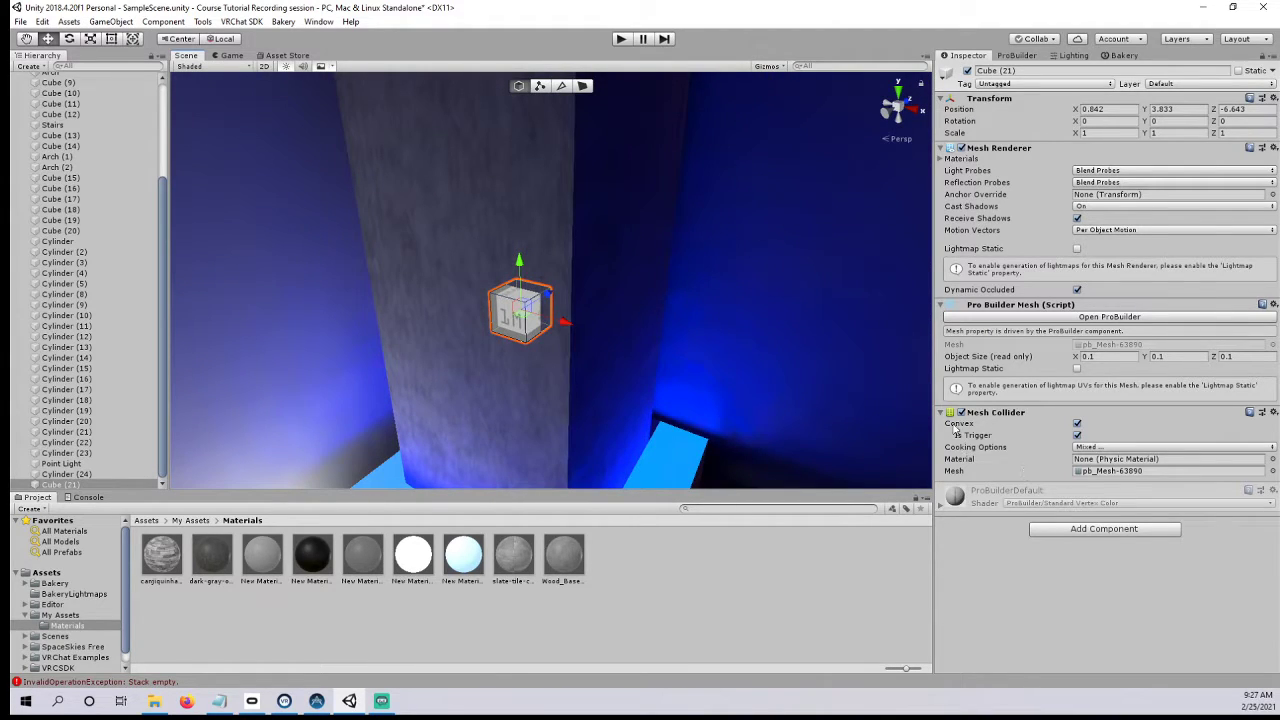
{"action": "scroll", "coordinate": [440, 328], "scroll_direction": "down", "scroll_amount": 9}
{"action": "middle_click_drag", "start_coordinate": [600, 387], "coordinate": [594, 389]}
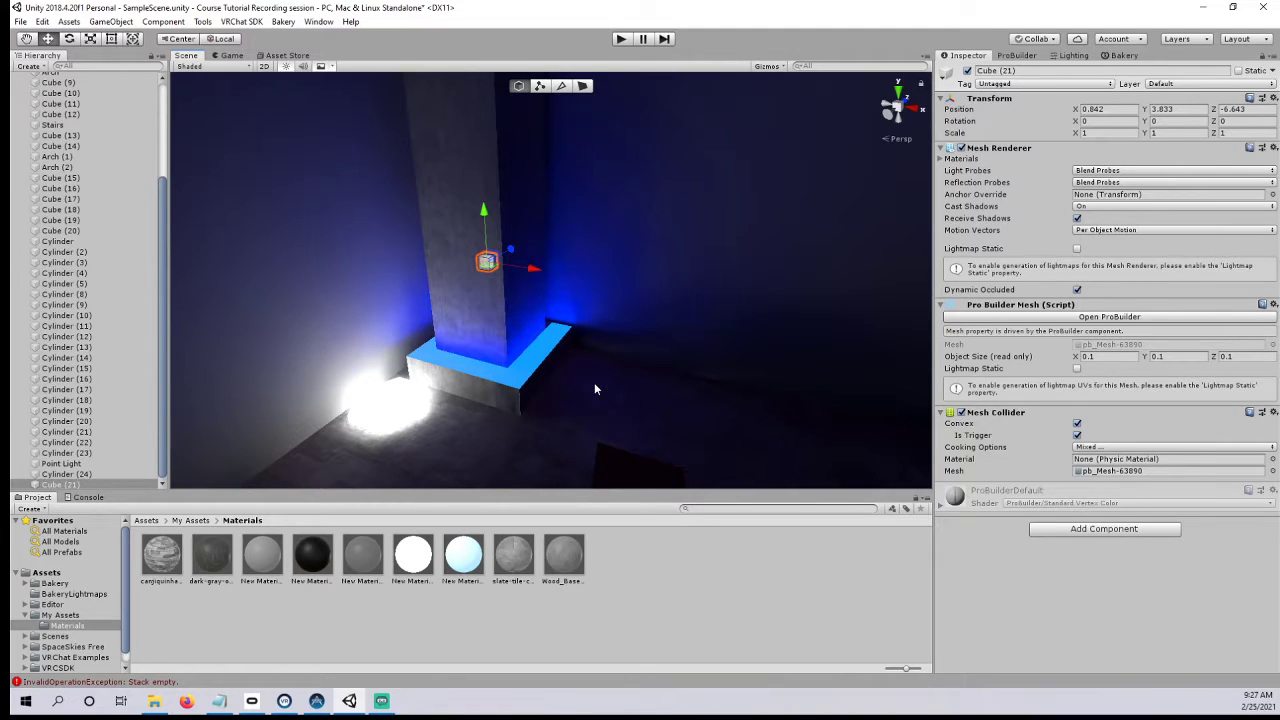
{"action": "middle_click_drag", "start_coordinate": [552, 294], "coordinate": [575, 321]}
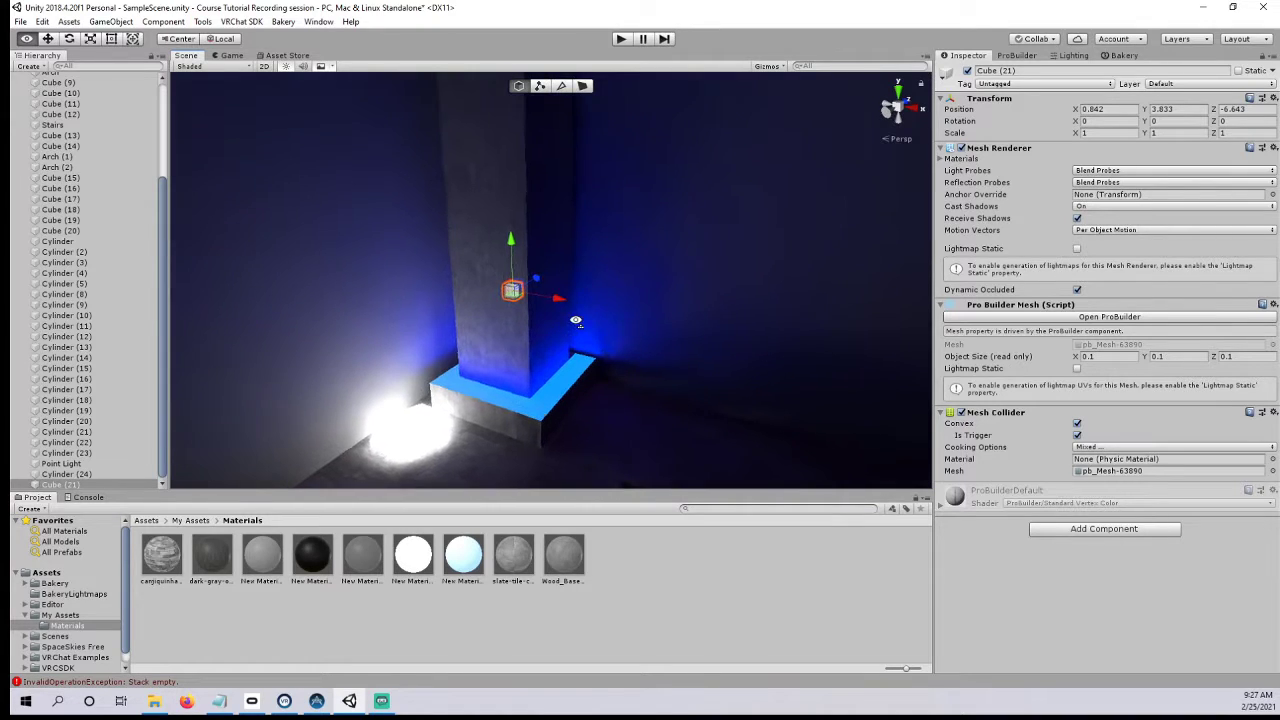
{"action": "scroll", "coordinate": [576, 322], "scroll_direction": "up", "scroll_amount": 7}
{"action": "scroll", "coordinate": [600, 335], "scroll_direction": "down", "scroll_amount": 5}
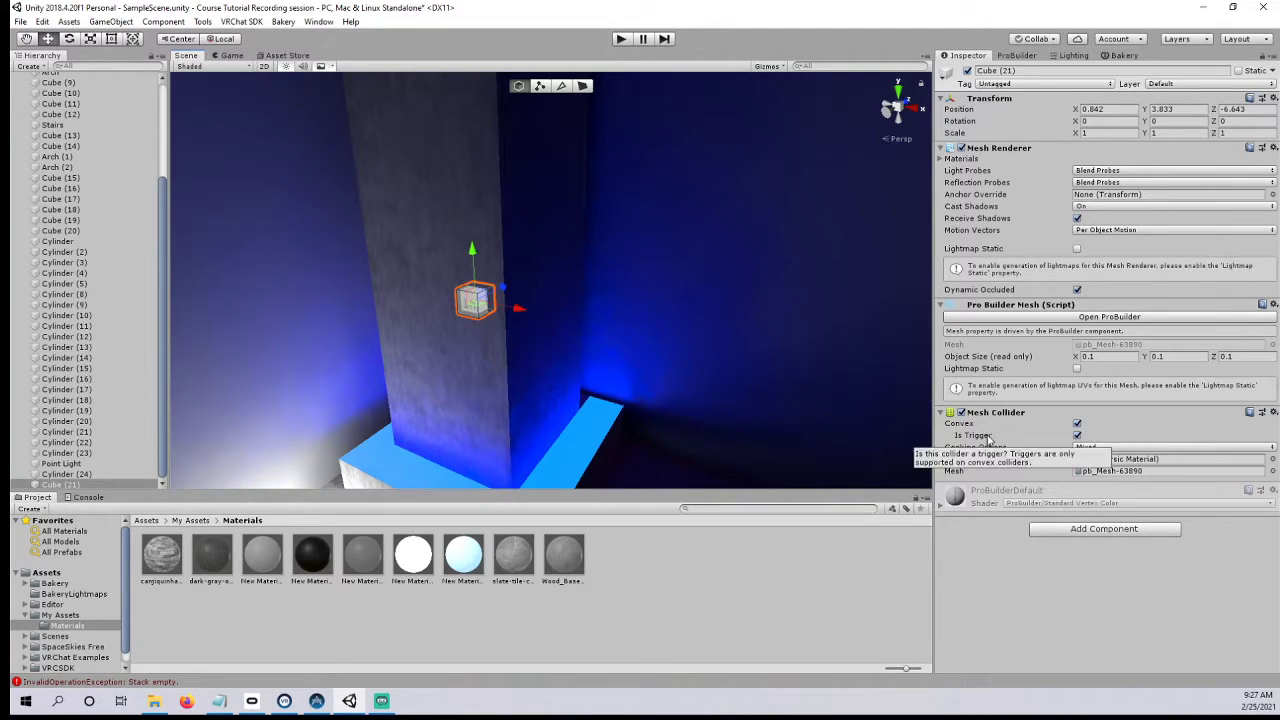
- Add a VRC_Trigger component to the small cube
{"action": "left_click", "coordinate": [1077, 435]}
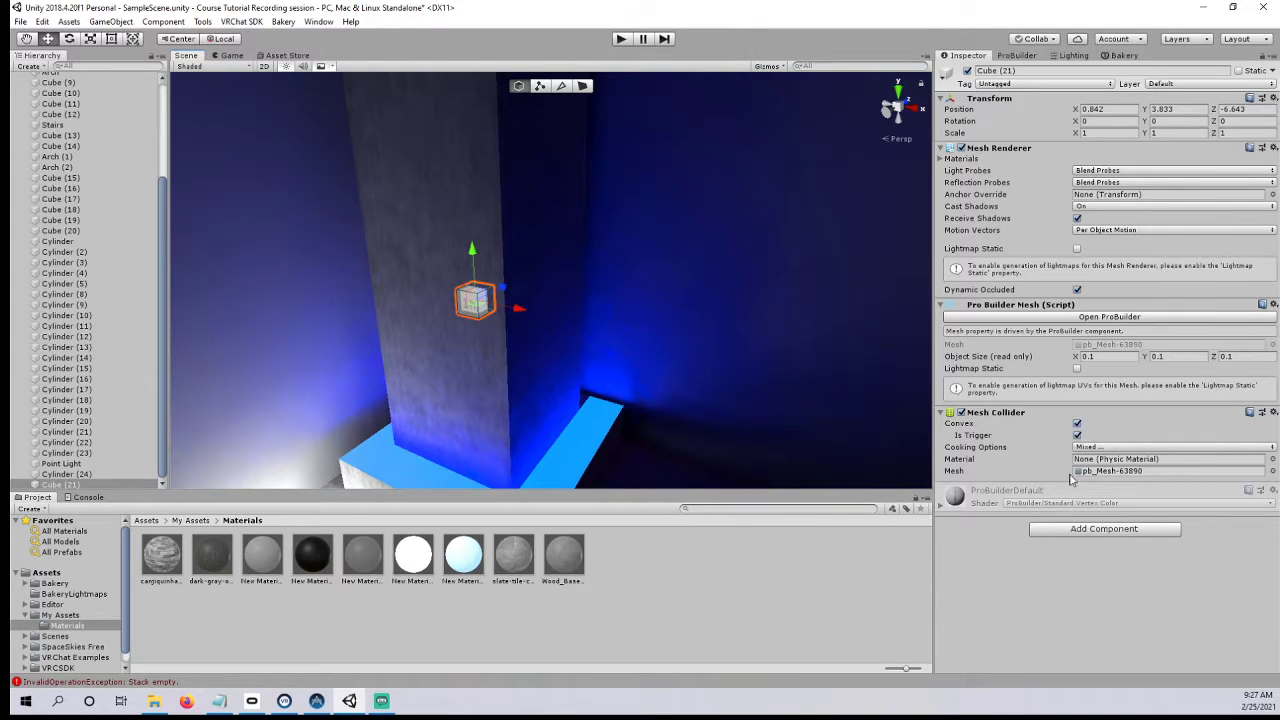
{"action": "left_click", "coordinate": [1099, 532]}
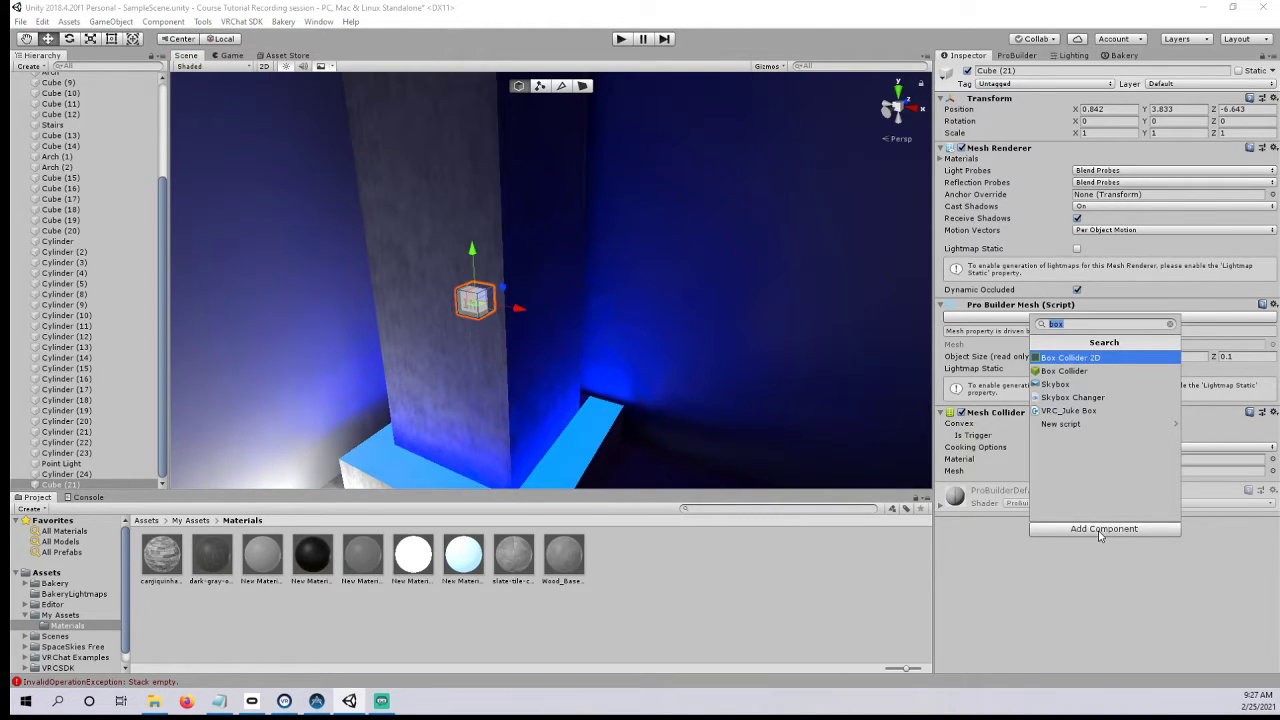
{"action": "type", "text": "vrc_trigger"}
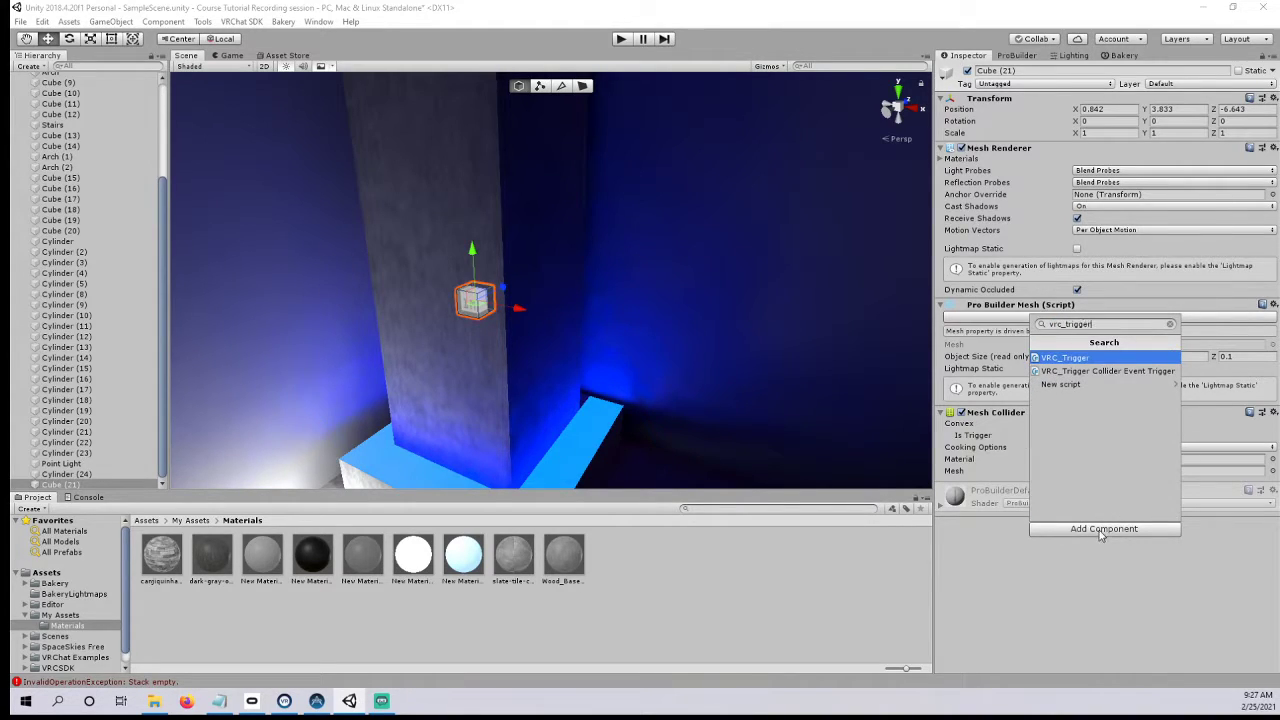
{"action": "left_click", "coordinate": [1089, 358]}
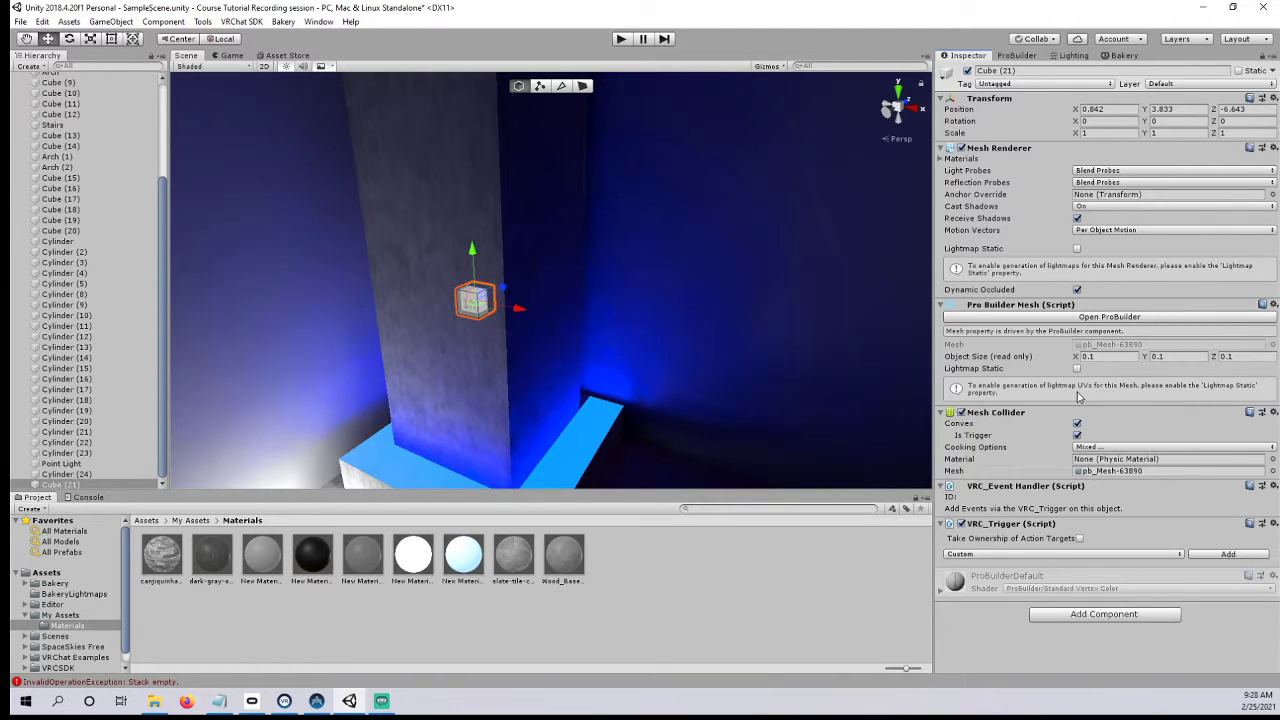
- Choose OnInteract as the event type for the small cube's VRC_Trigger
{"action": "right_click_drag", "start_coordinate": [612, 328], "coordinate": [594, 340]}
{"action": "scroll", "coordinate": [594, 340], "scroll_direction": "up", "scroll_amount": 3}
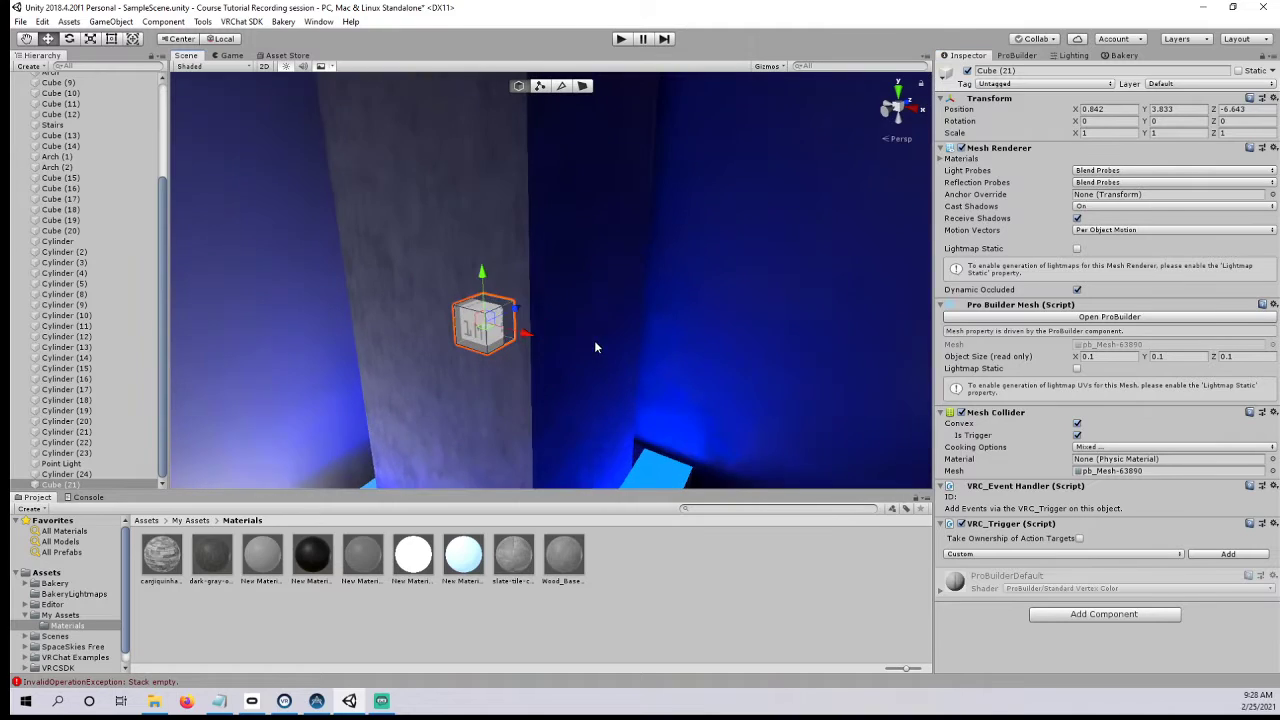
{"action": "scroll", "coordinate": [596, 344], "scroll_direction": "down", "scroll_amount": 2}
{"action": "left_click", "coordinate": [980, 554]}
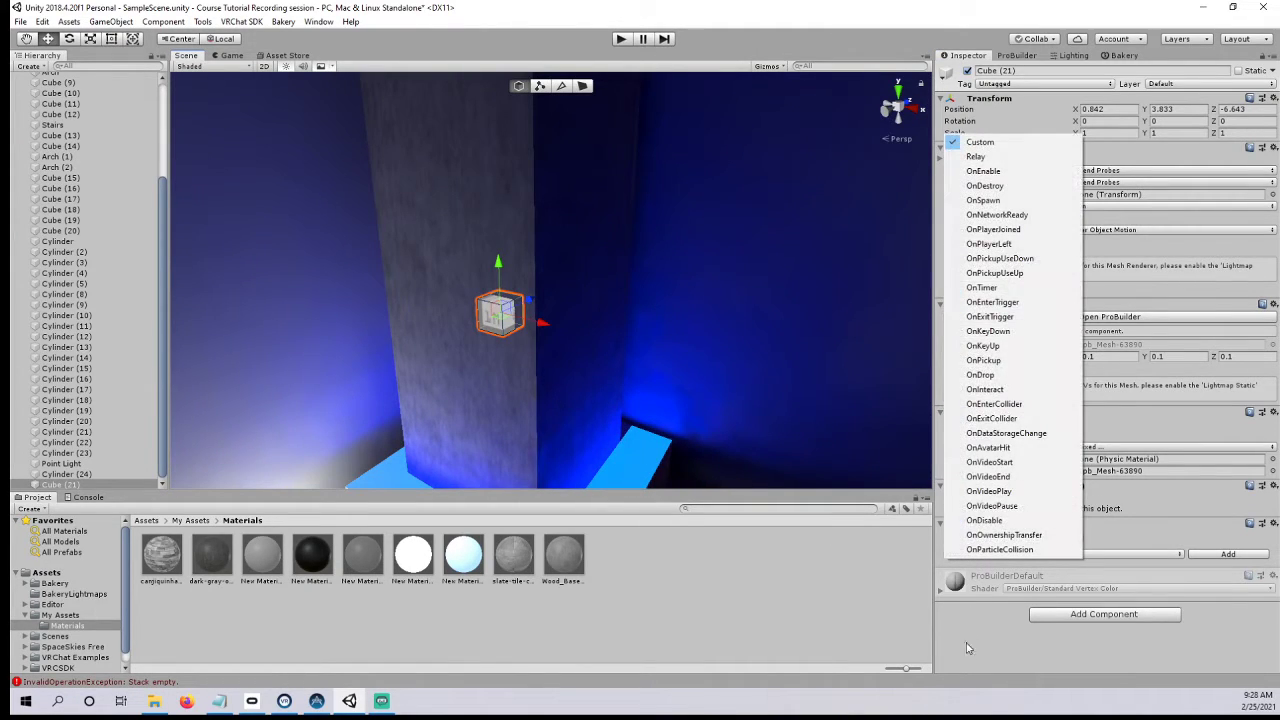
{"action": "left_click", "coordinate": [1190, 525]}
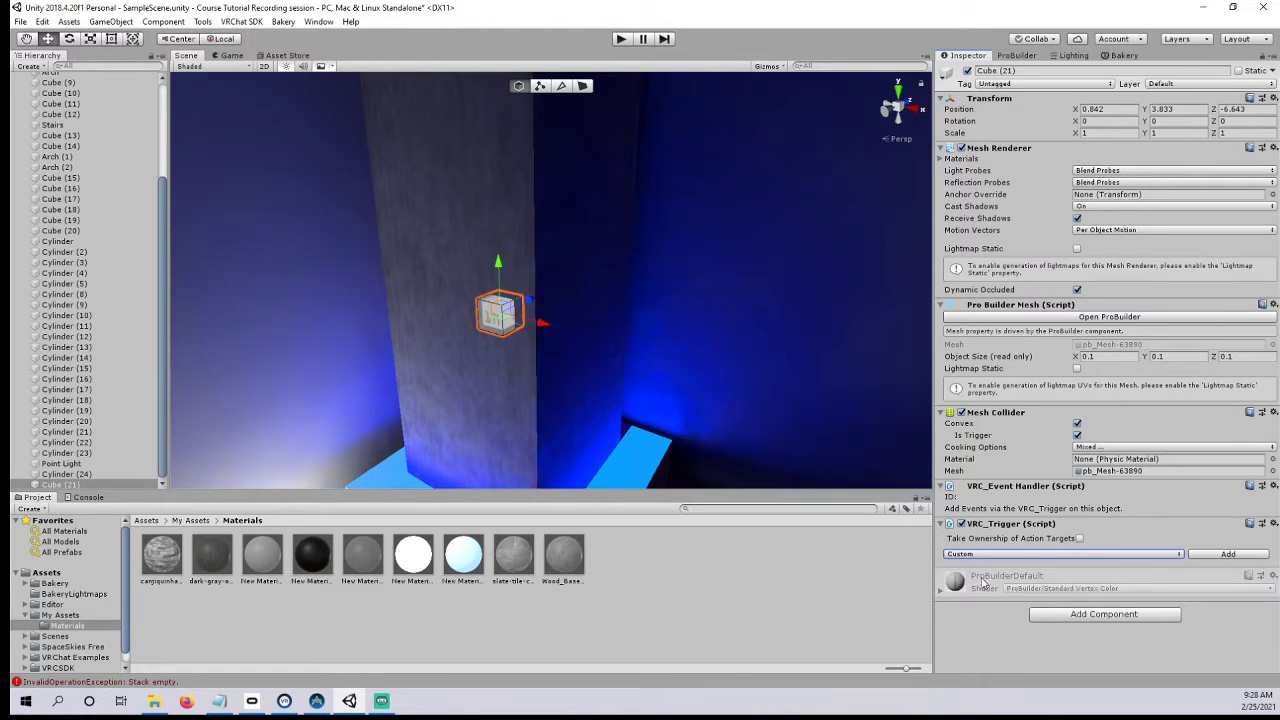
{"action": "left_click", "coordinate": [1007, 557]}
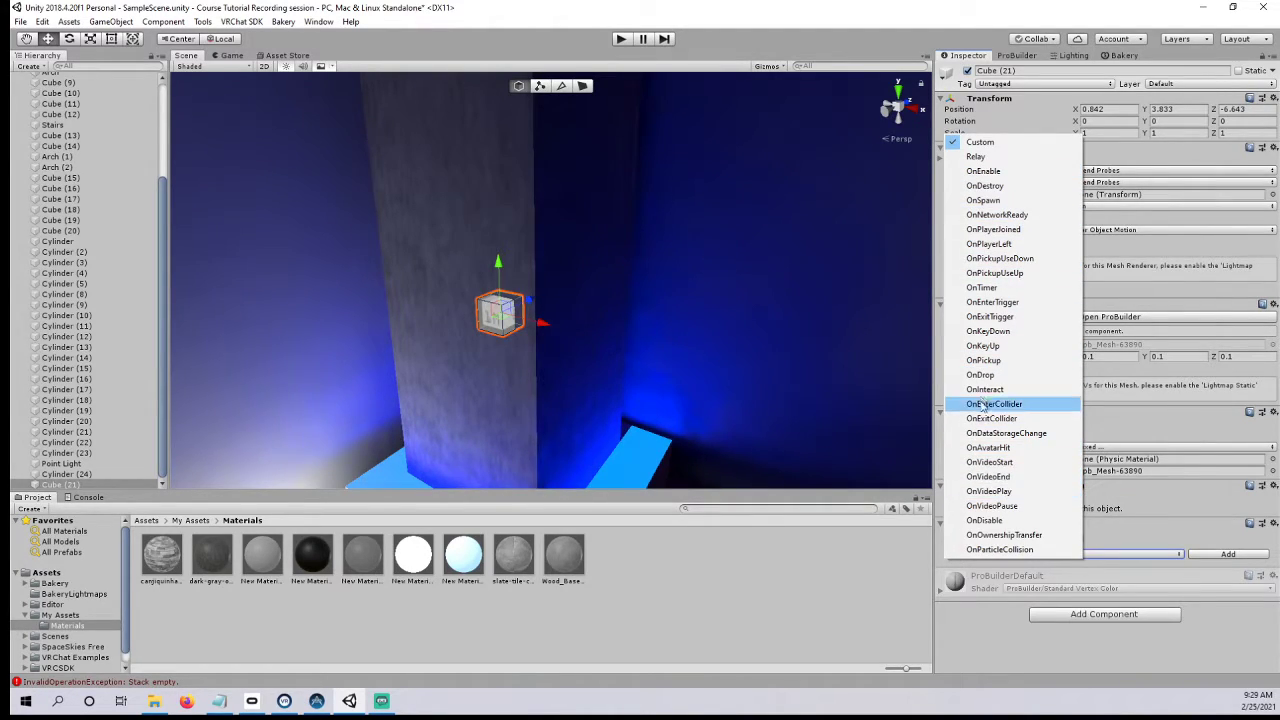
{"action": "left_click", "coordinate": [982, 390]}
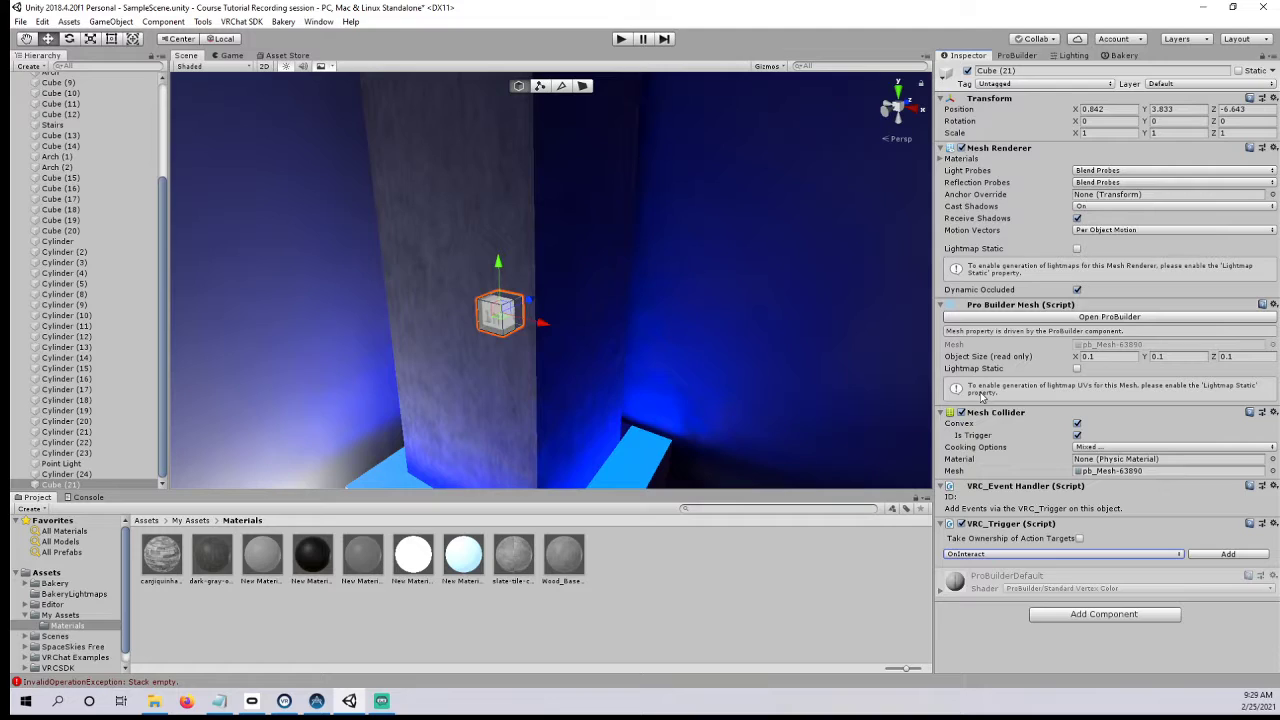
- Add the OnInteract event as a trigger entry in the small cube's VRC_Trigger component
{"action": "left_click", "coordinate": [998, 555]}
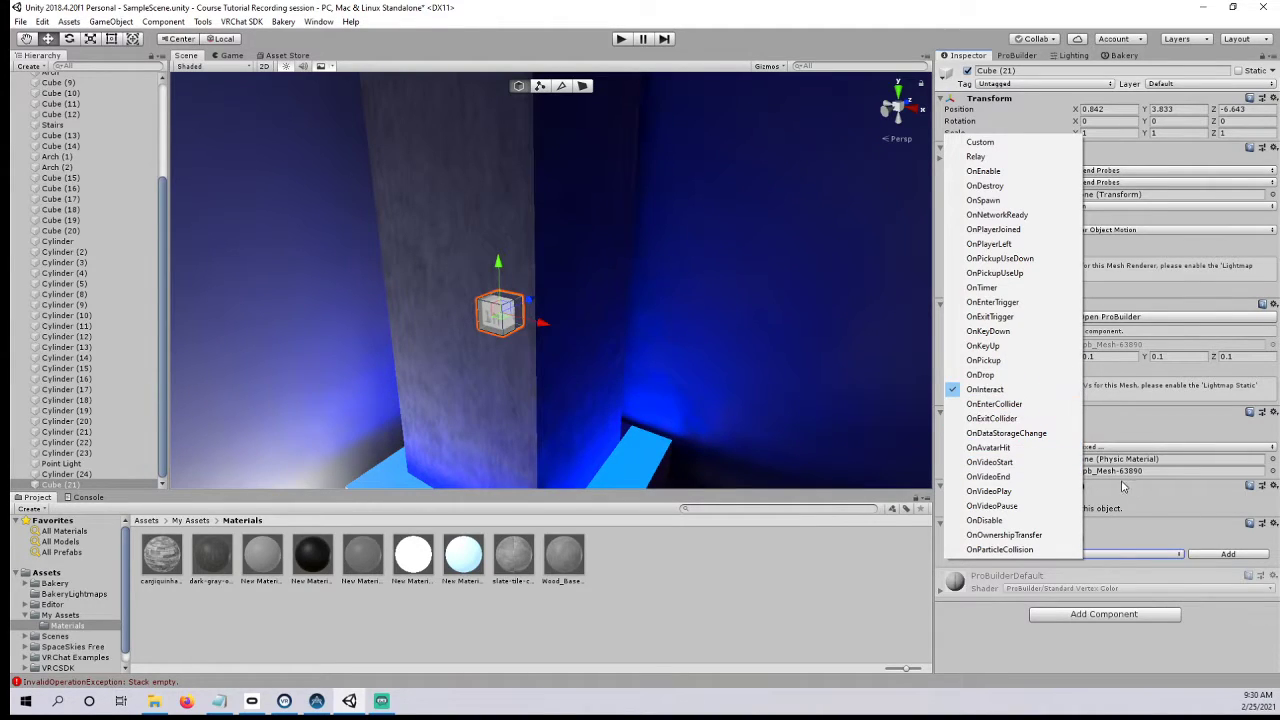
{"action": "left_click", "coordinate": [1153, 512]}
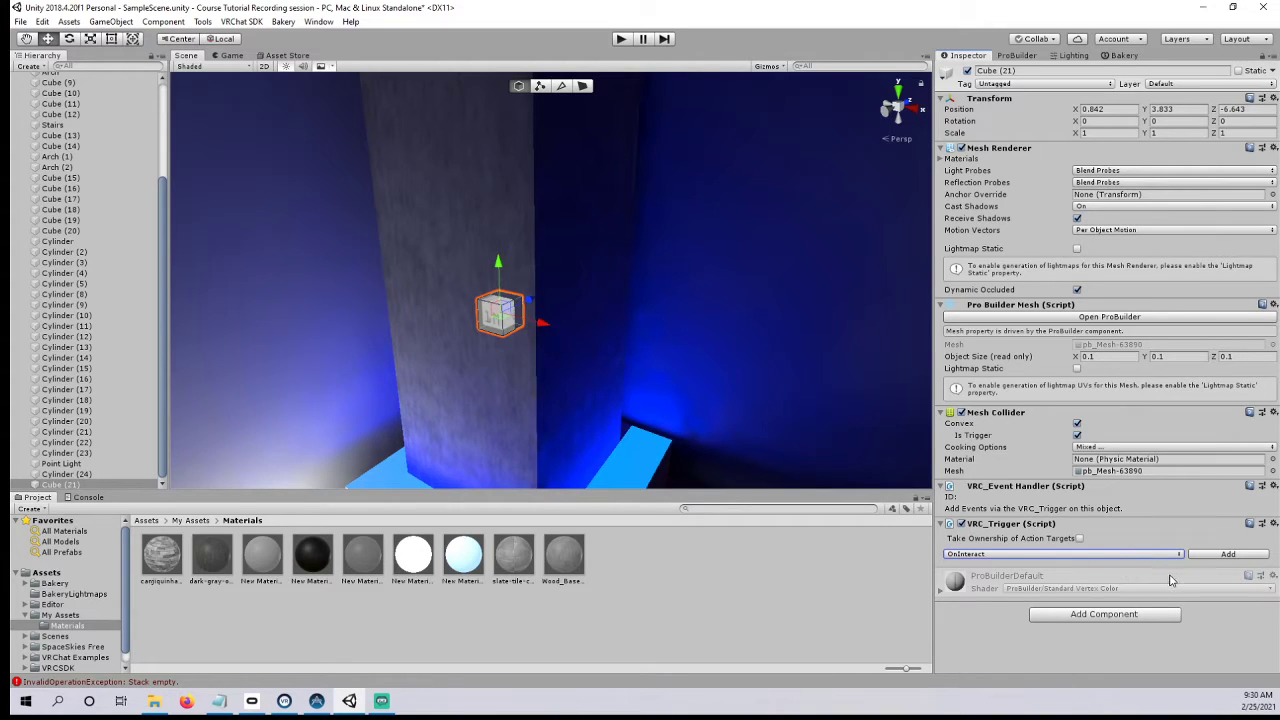
{"action": "left_click", "coordinate": [1025, 553]}
{"action": "left_click", "coordinate": [1155, 498]}
{"action": "left_click", "coordinate": [1227, 554]}
{"action": "scroll", "coordinate": [1193, 566], "scroll_direction": "down", "scroll_amount": 3}
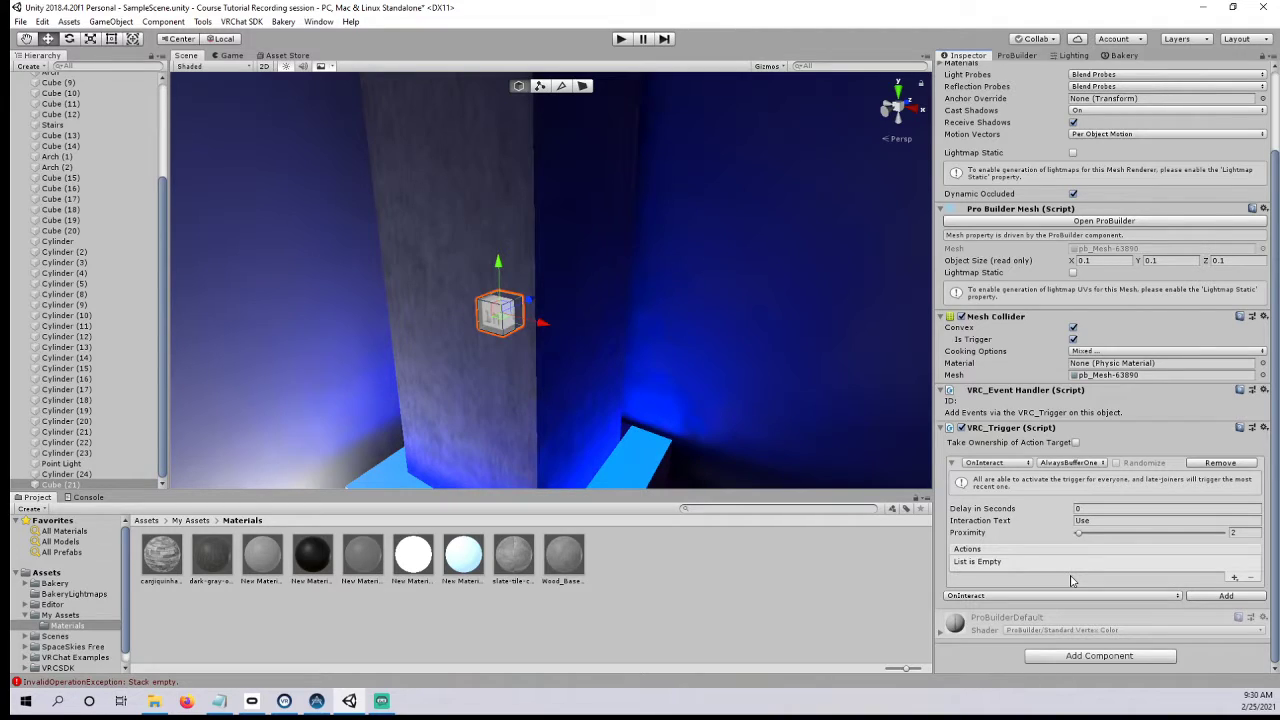
- Set the broadcast type of the OnInteract trigger to Local
{"action": "left_click", "coordinate": [1068, 463]}
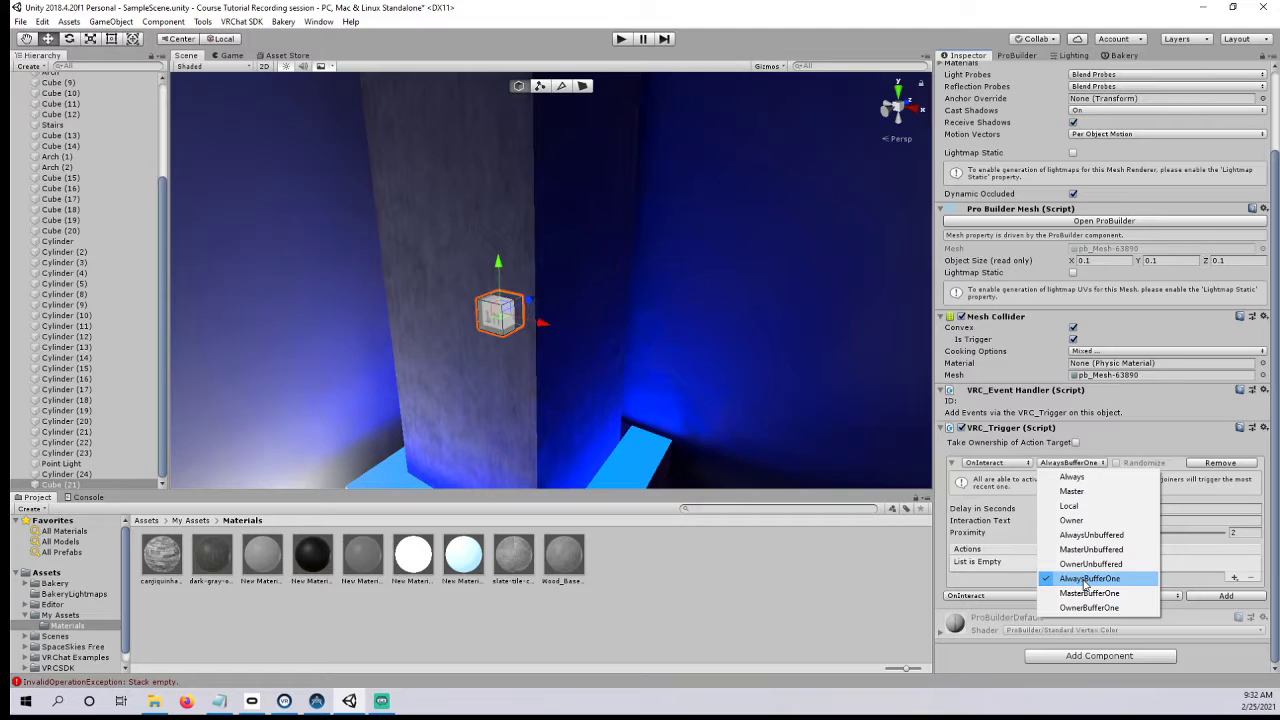
{"action": "left_click", "coordinate": [1180, 441]}
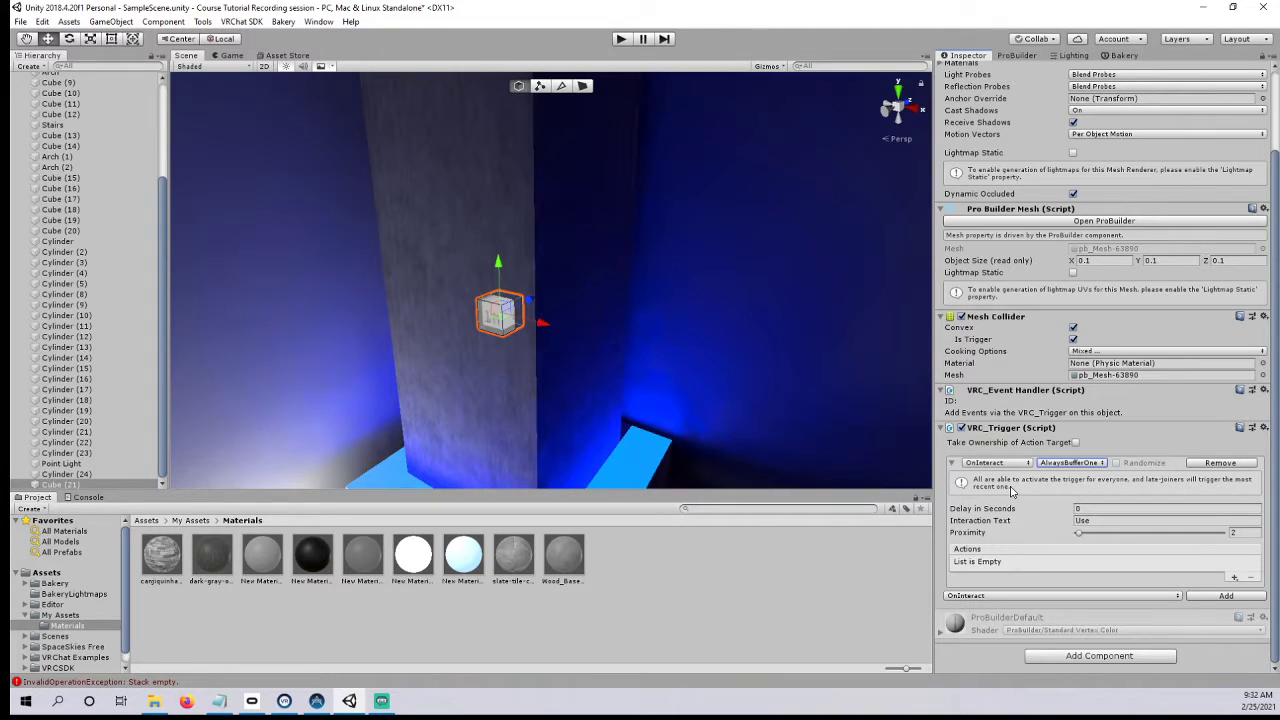
{"action": "left_click", "coordinate": [1070, 465]}
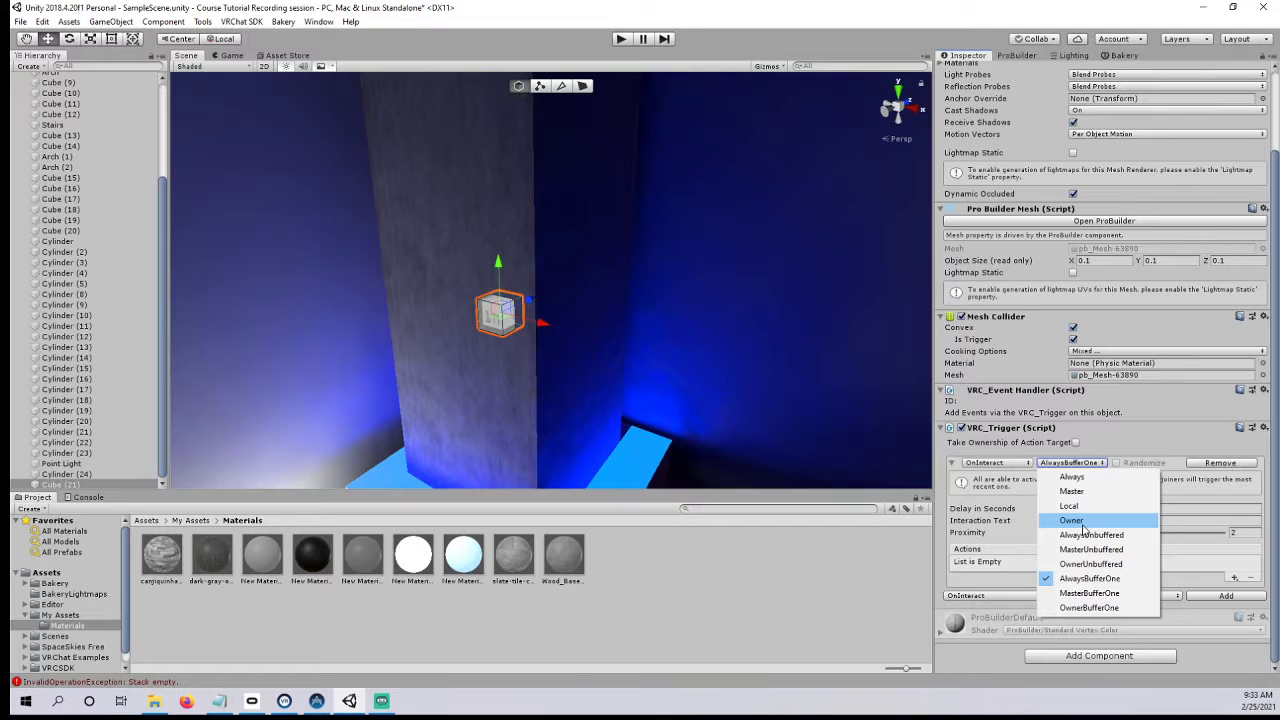
{"action": "left_click", "coordinate": [1114, 445]}
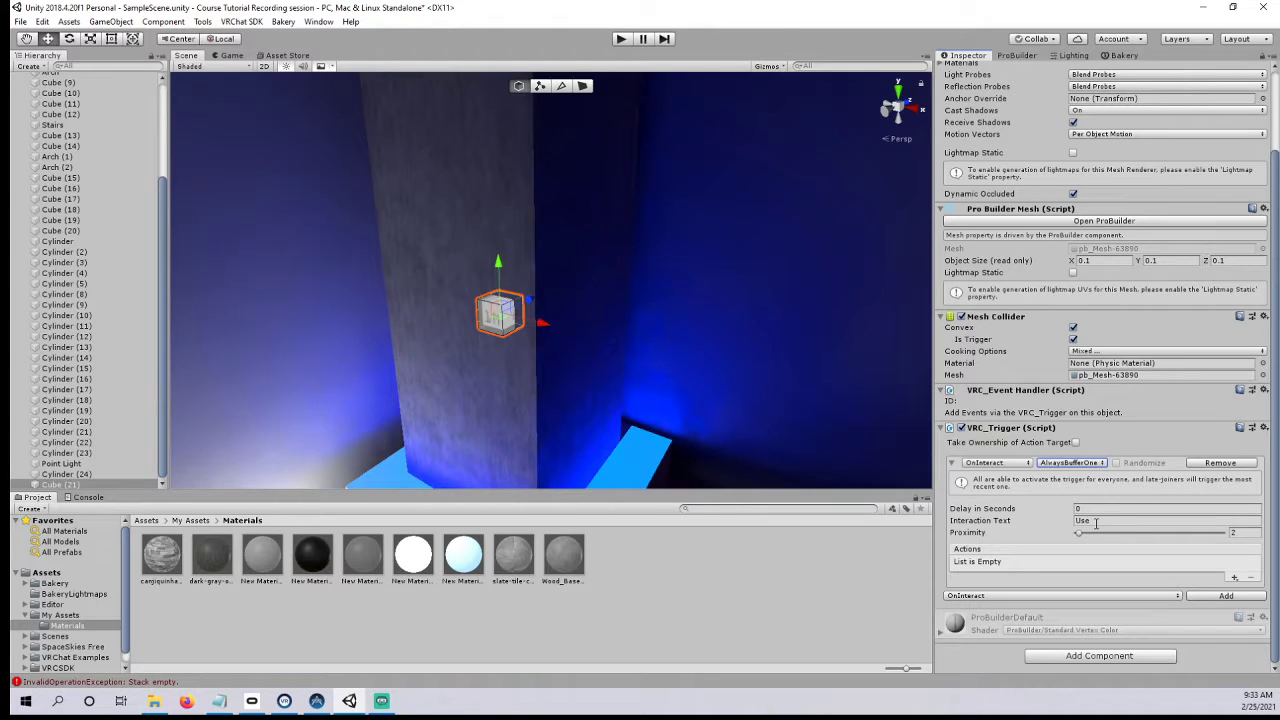
{"action": "left_click", "coordinate": [1098, 463]}
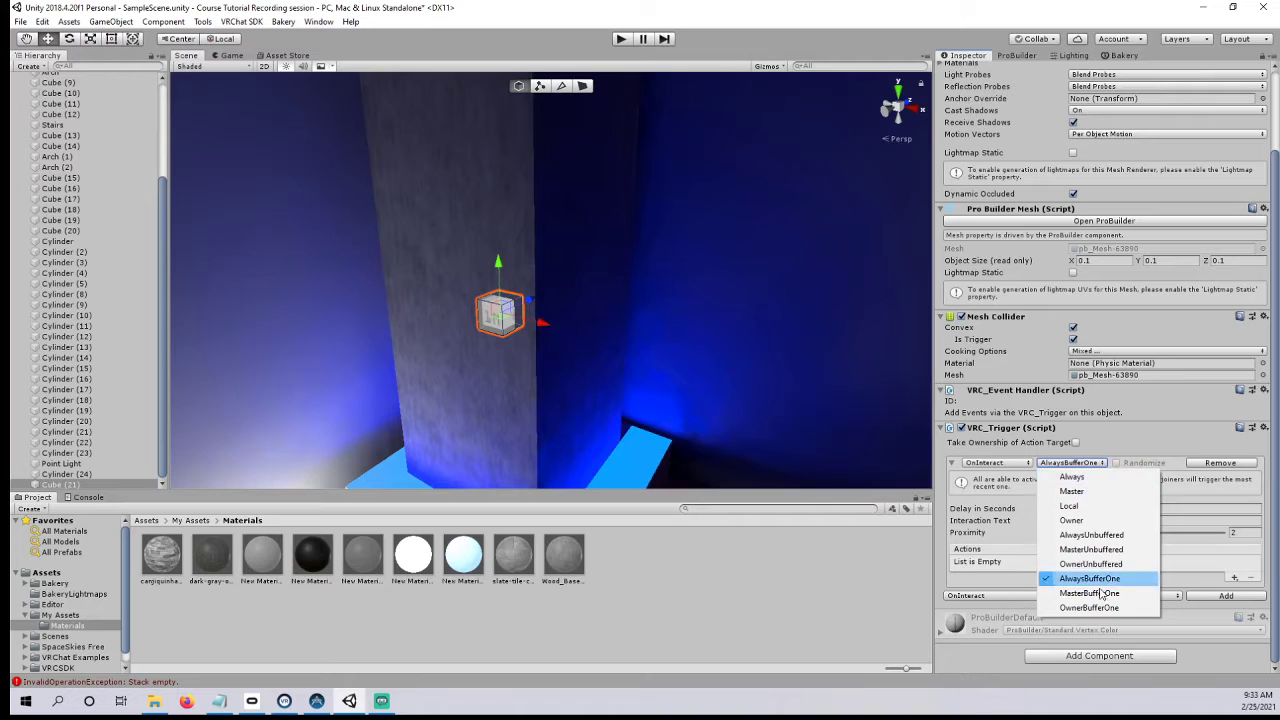
{"action": "left_click", "coordinate": [1097, 550]}
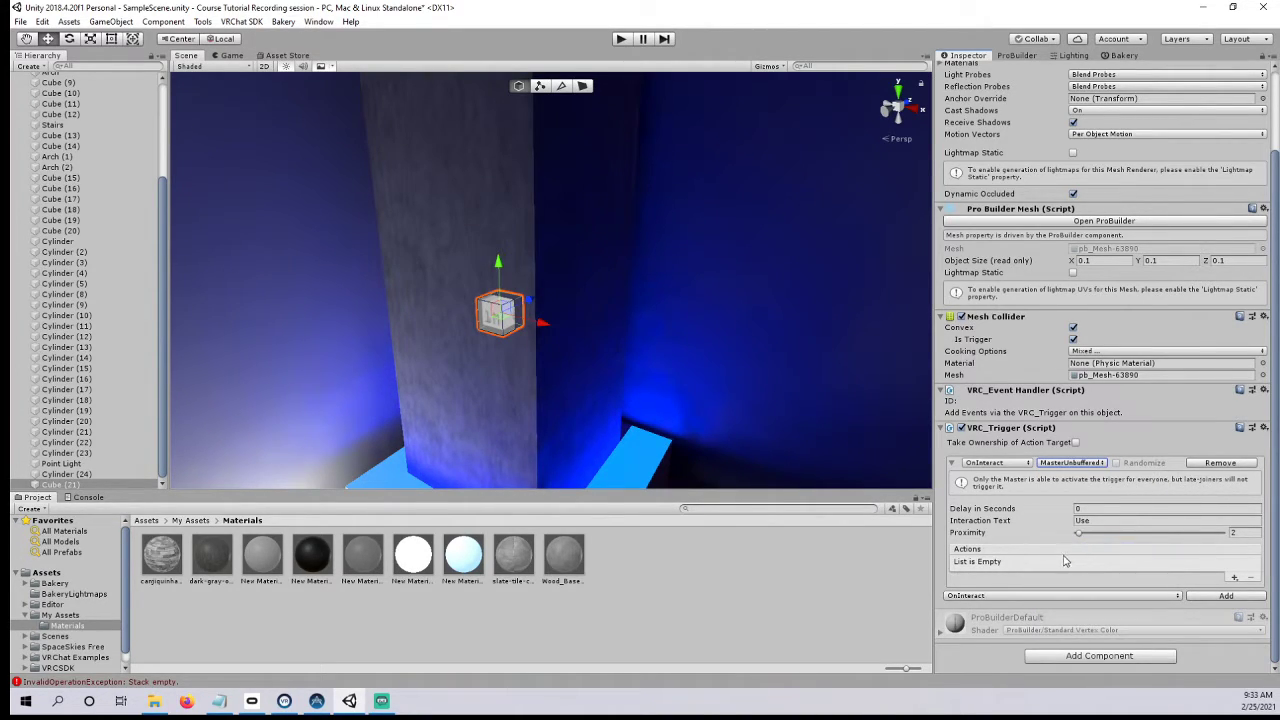
{"action": "left_click", "coordinate": [1066, 464]}
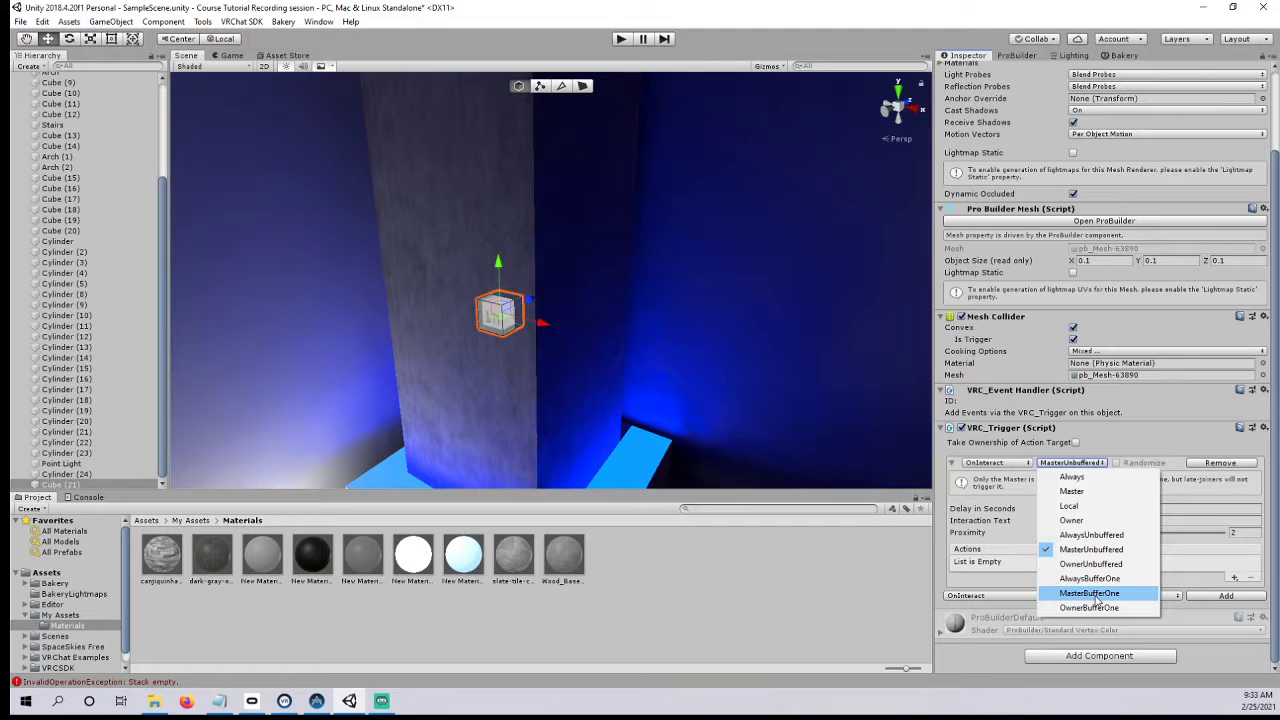
{"action": "left_click", "coordinate": [1080, 506]}
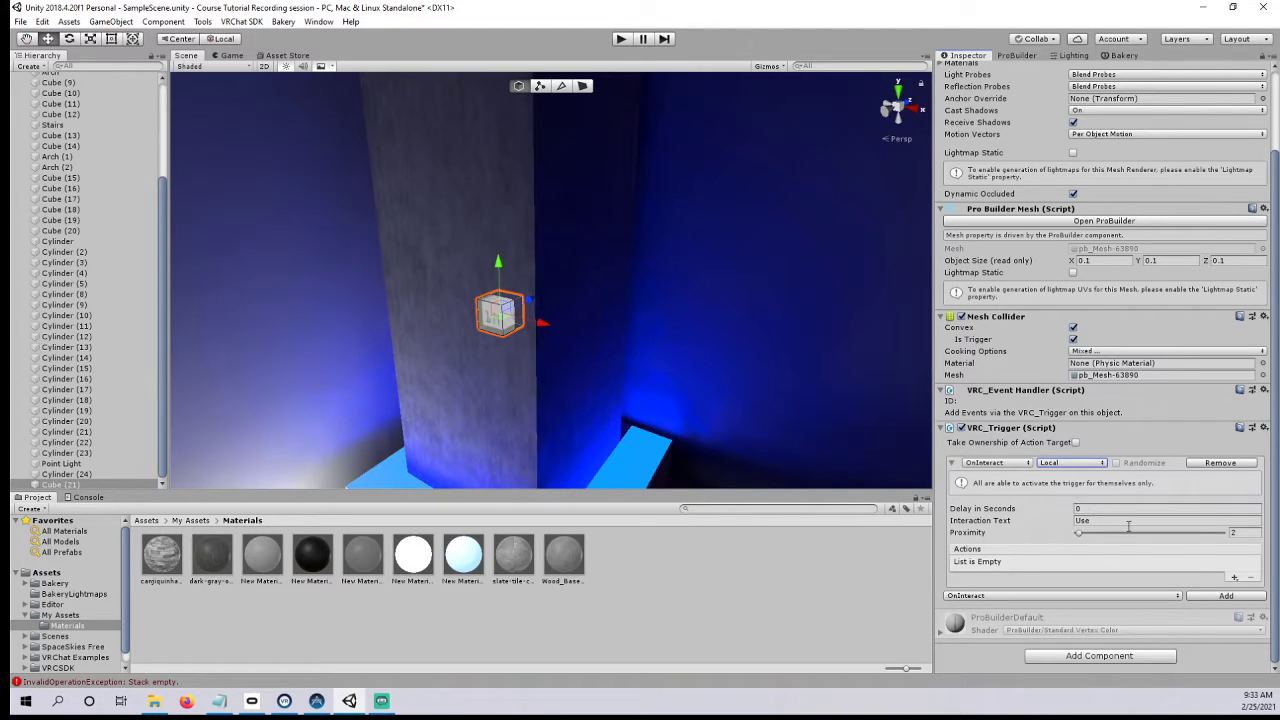
- Set the OnInteract trigger's interaction text to Mirror, its delay to 0 seconds and its proximity to 2
{"action": "left_click", "coordinate": [1085, 519]}
{"action": "type", "text": "Mirror"}
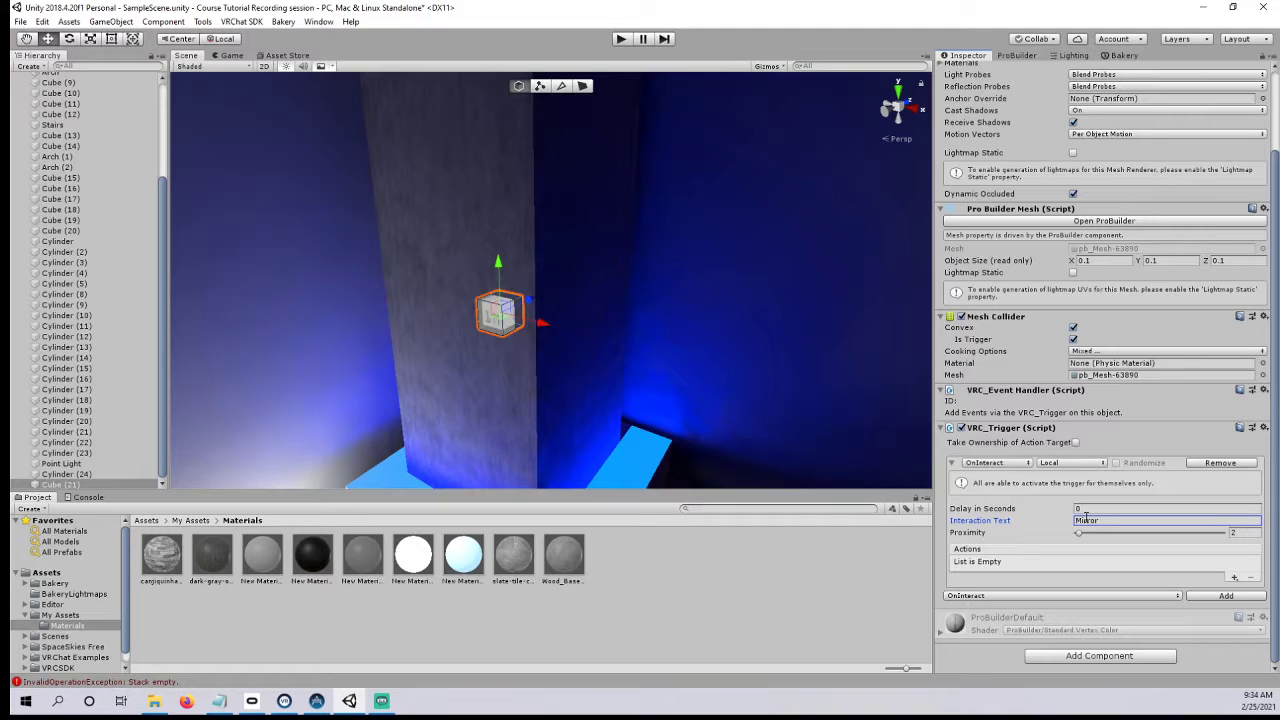
{"action": "left_click", "coordinate": [1098, 509]}
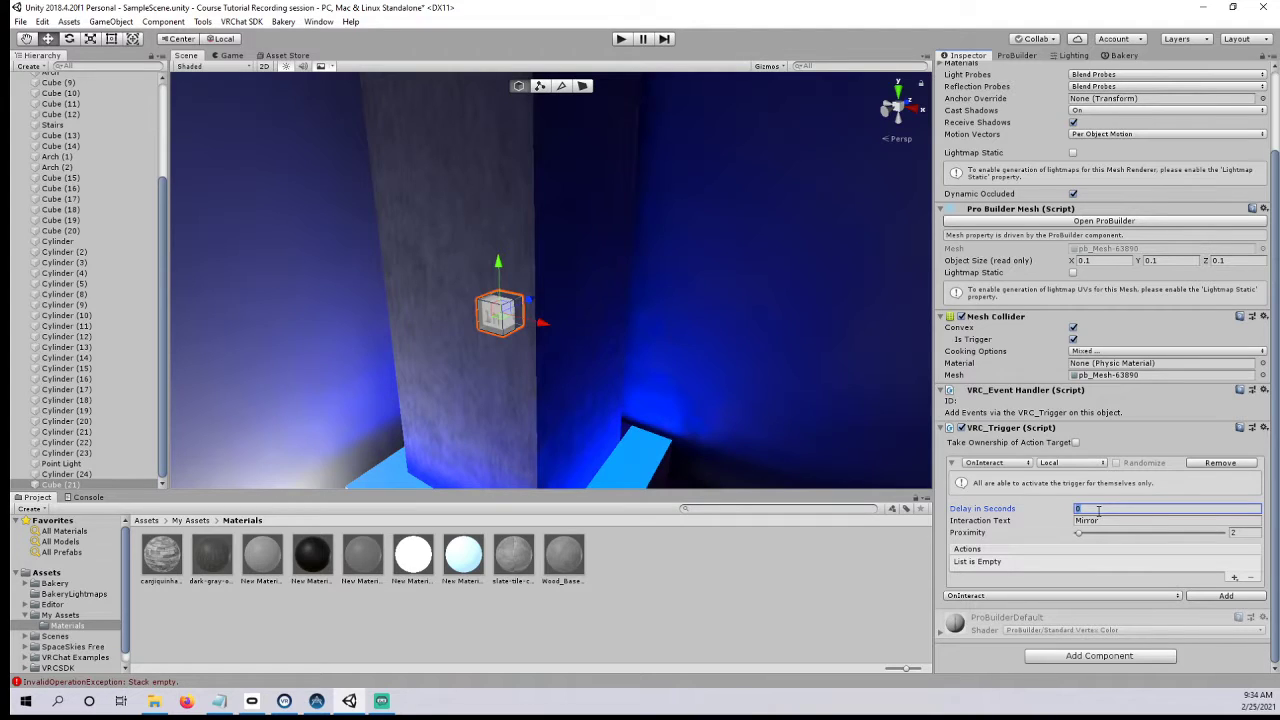
{"action": "key", "text": "BackSpace"}
{"action": "type", "text": "0"}
{"action": "mouse_move", "coordinate": [1080, 537]}
{"action": "left_mouse_down"}
{"action": "mouse_move", "coordinate": [1148, 541]}
{"action": "mouse_move", "coordinate": [1080, 548]}
{"action": "left_mouse_up"}
{"action": "left_click", "coordinate": [1252, 532]}
{"action": "type", "text": "2"}
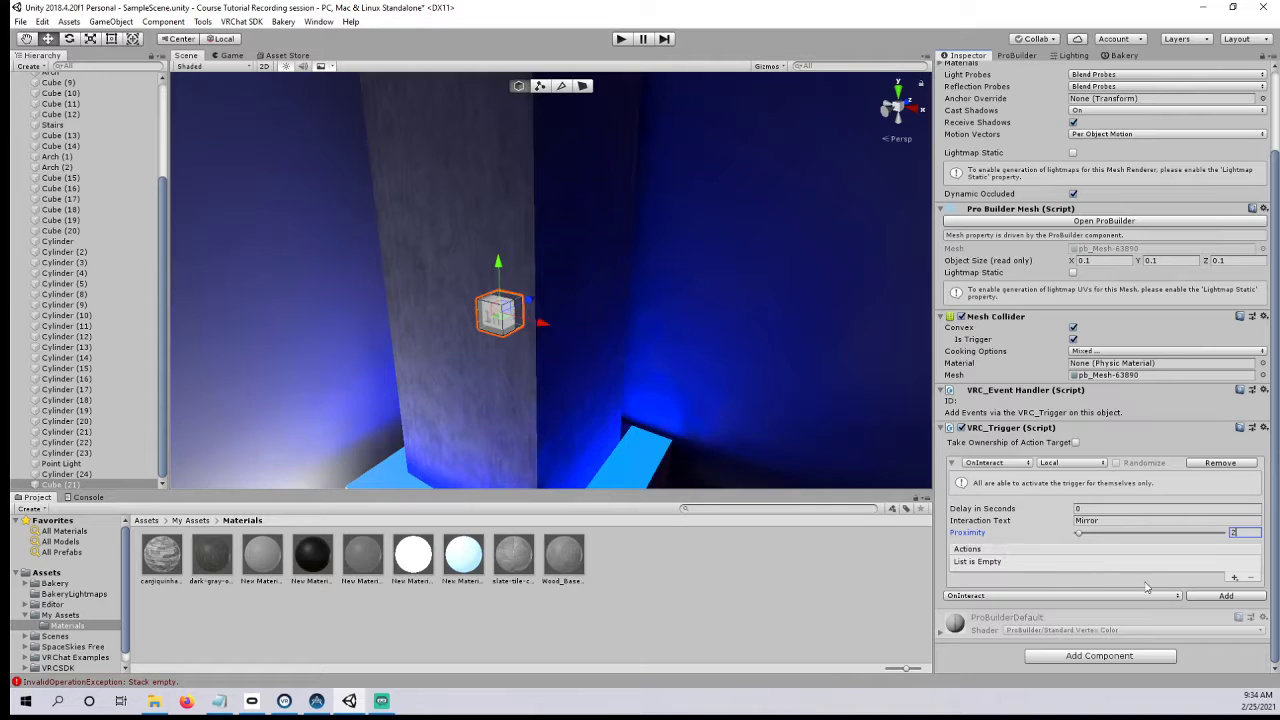
- Add a SetGameObjectActive action to the cube's OnInteract trigger and give it an empty receiver entry
{"action": "left_click", "coordinate": [1236, 579]}
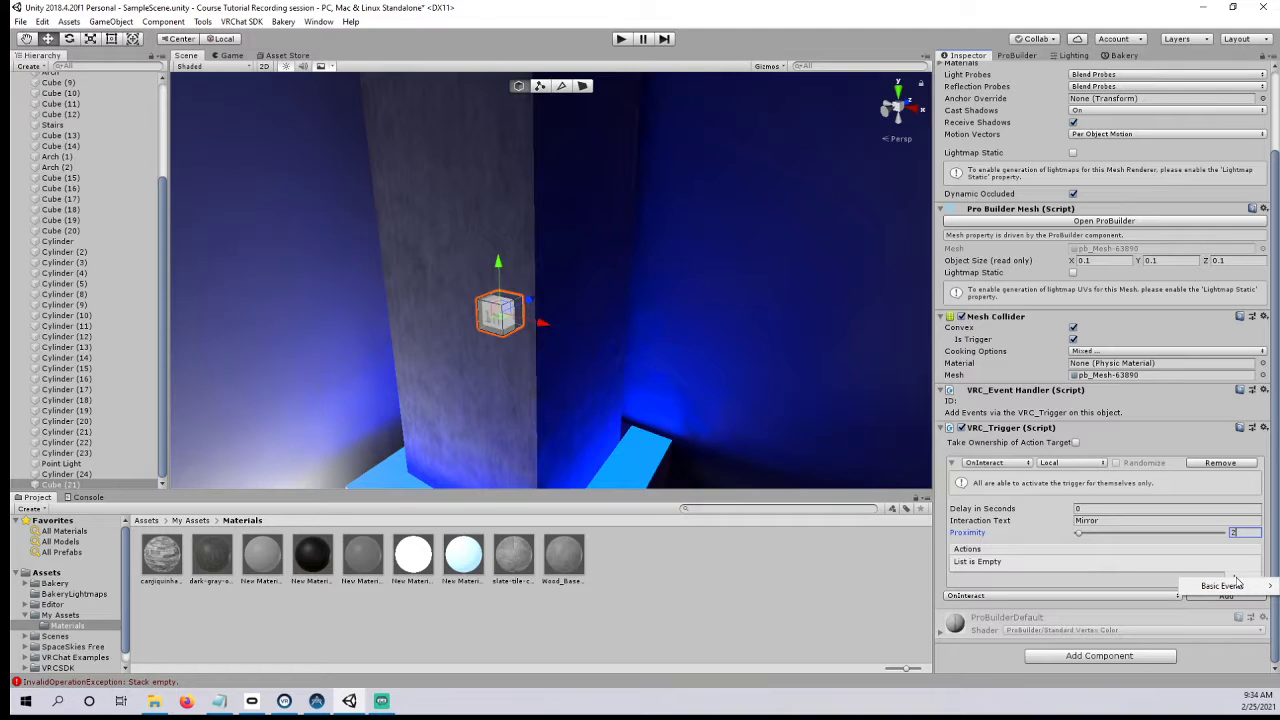
{"action": "mouse_move", "coordinate": [1238, 590]}
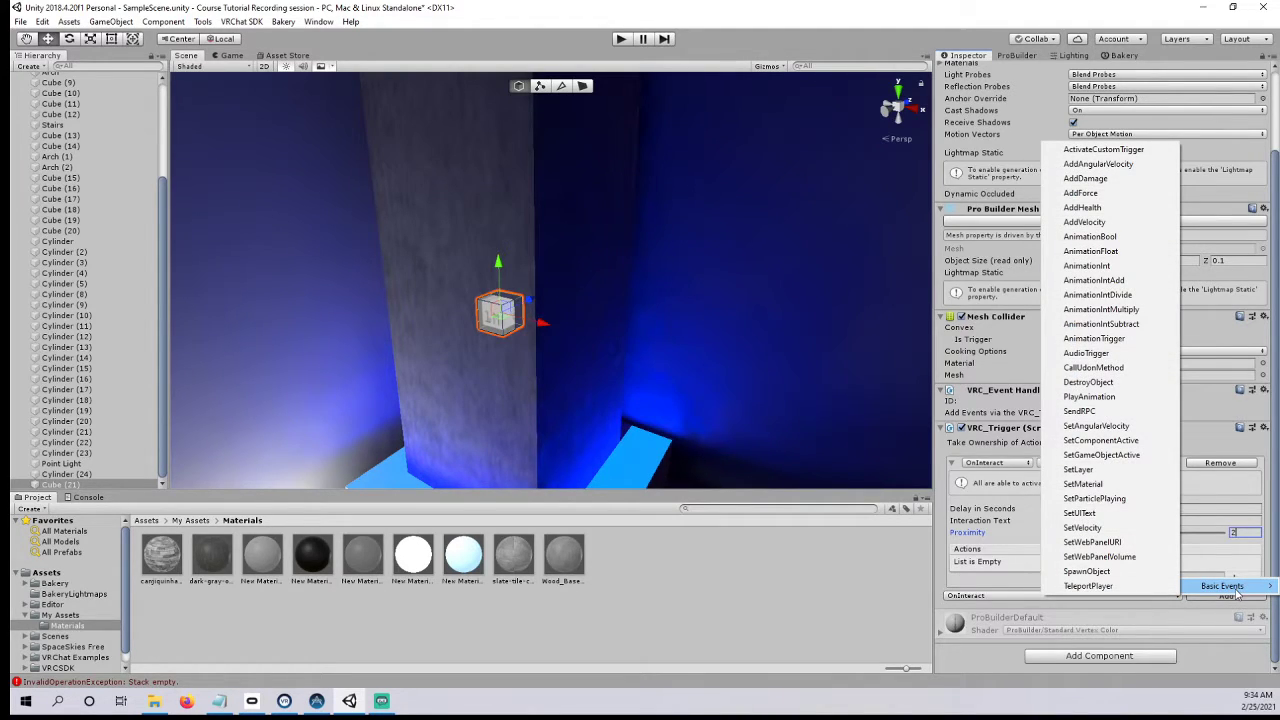
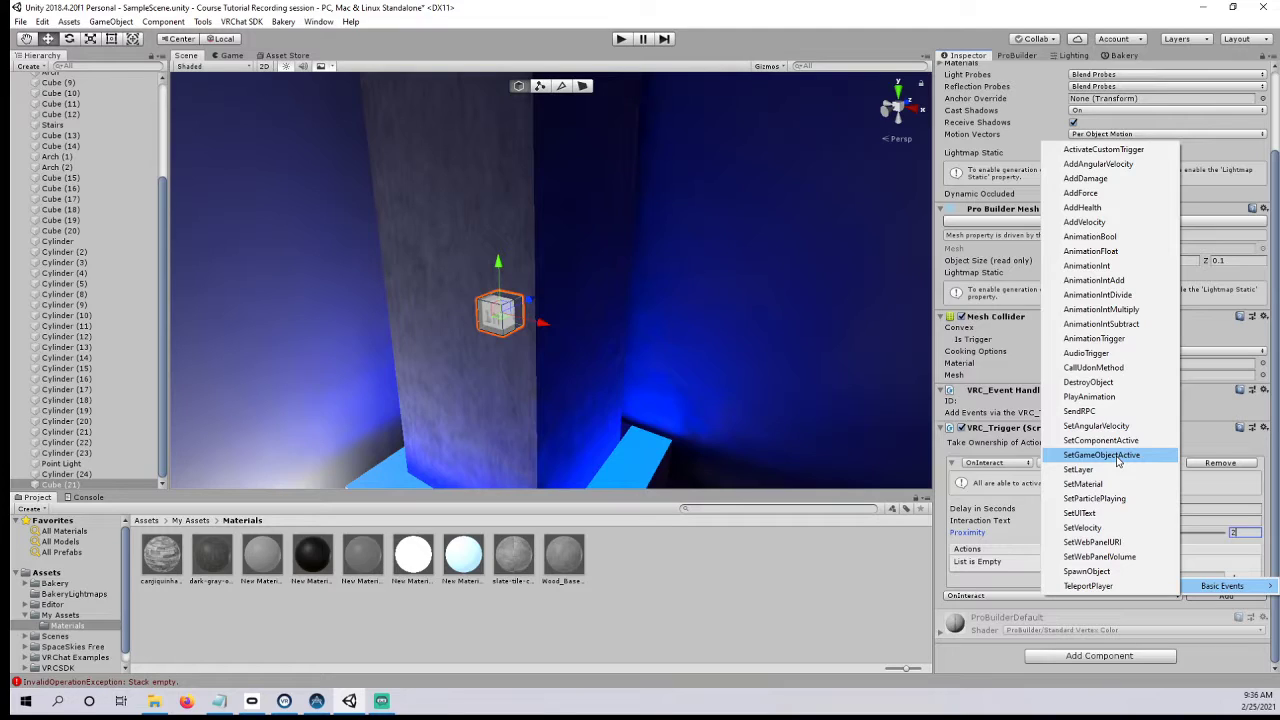
{"action": "left_click", "coordinate": [1118, 461]}
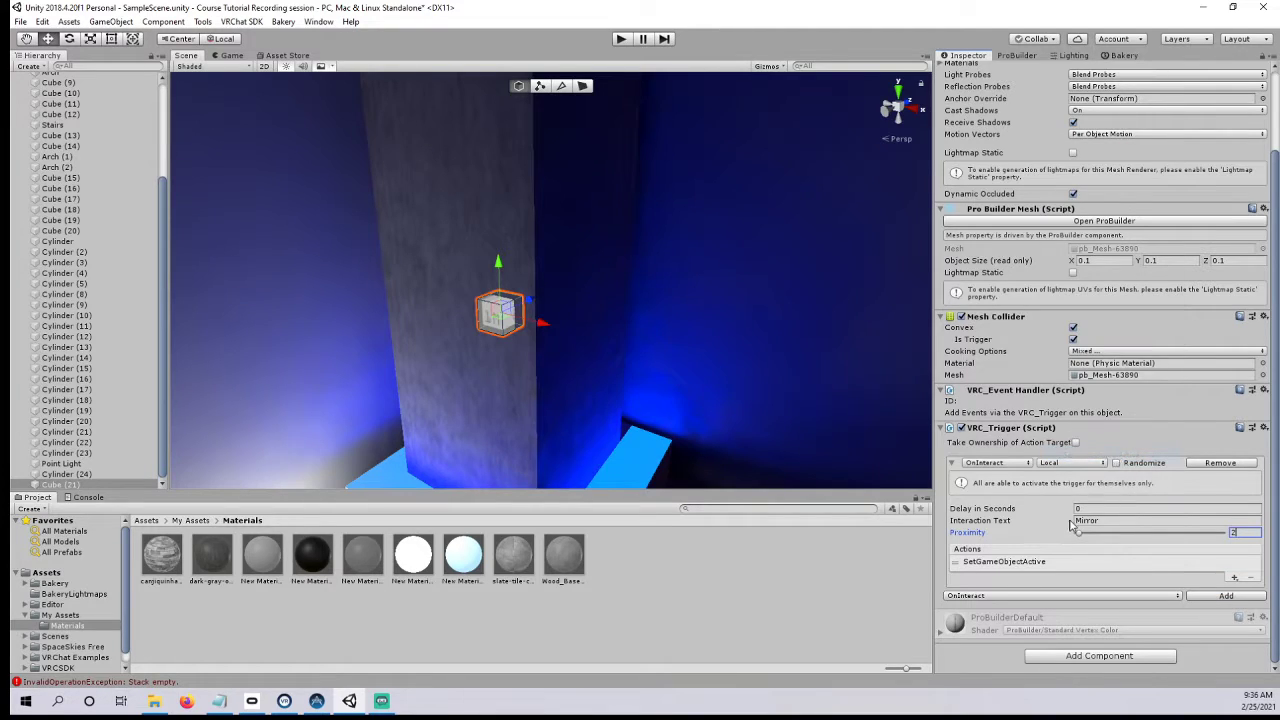
{"action": "left_click", "coordinate": [1026, 563]}
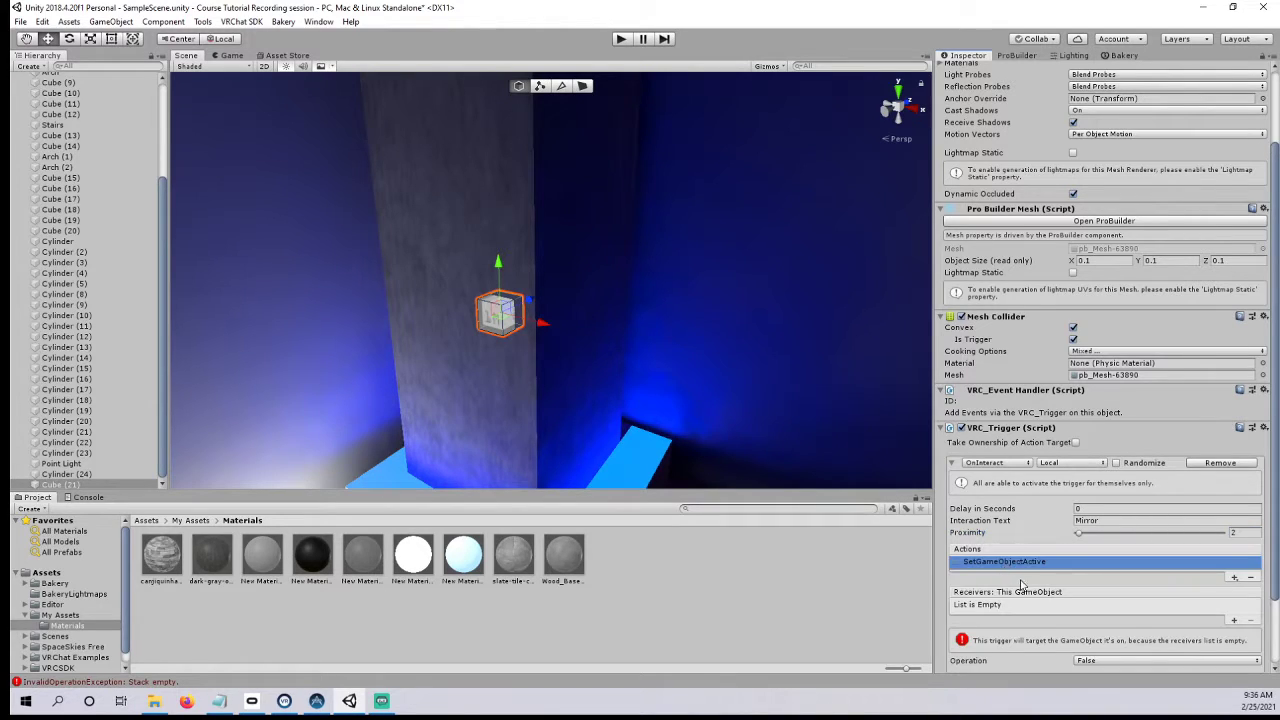
{"action": "scroll", "coordinate": [1026, 575], "scroll_direction": "down", "scroll_amount": 3}
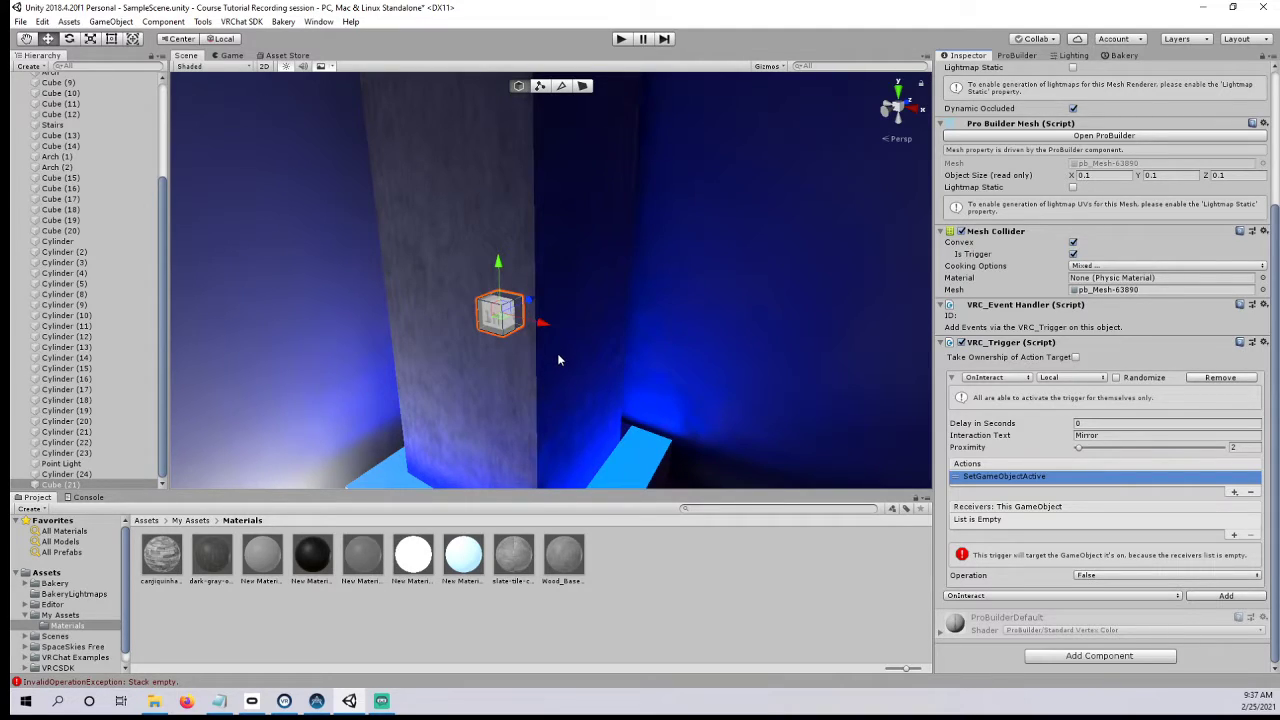
{"action": "left_click", "coordinate": [1234, 535]}
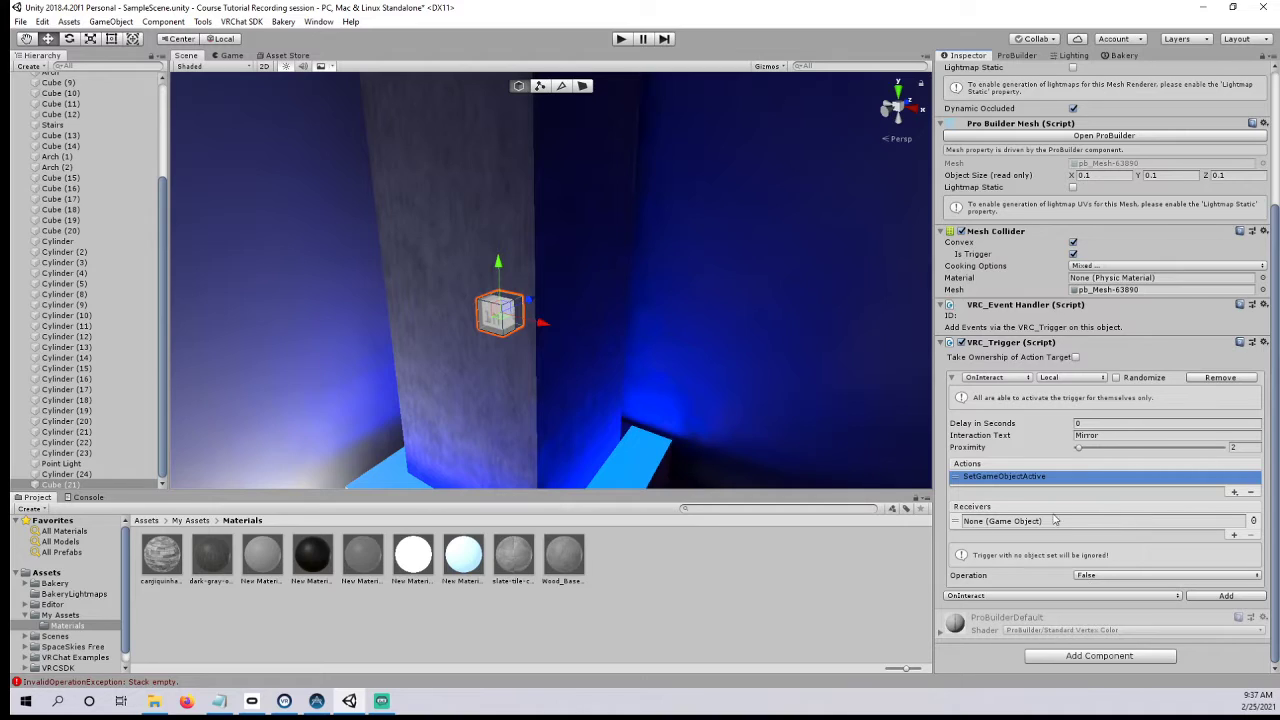
- Open the Prefabs2 folder inside the VRChat Examples assets
{"action": "right_click_drag", "start_coordinate": [420, 331], "coordinate": [720, 340]}
{"action": "left_click", "coordinate": [25, 615]}
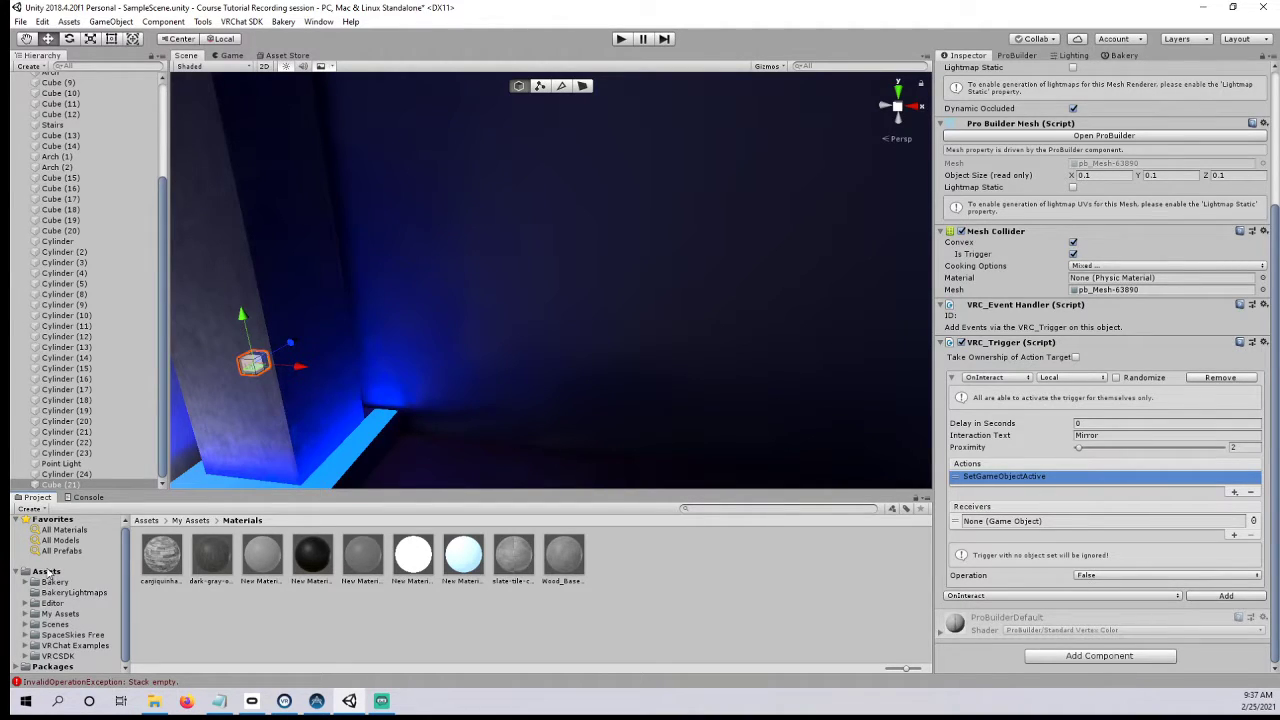
{"action": "left_click", "coordinate": [86, 647]}
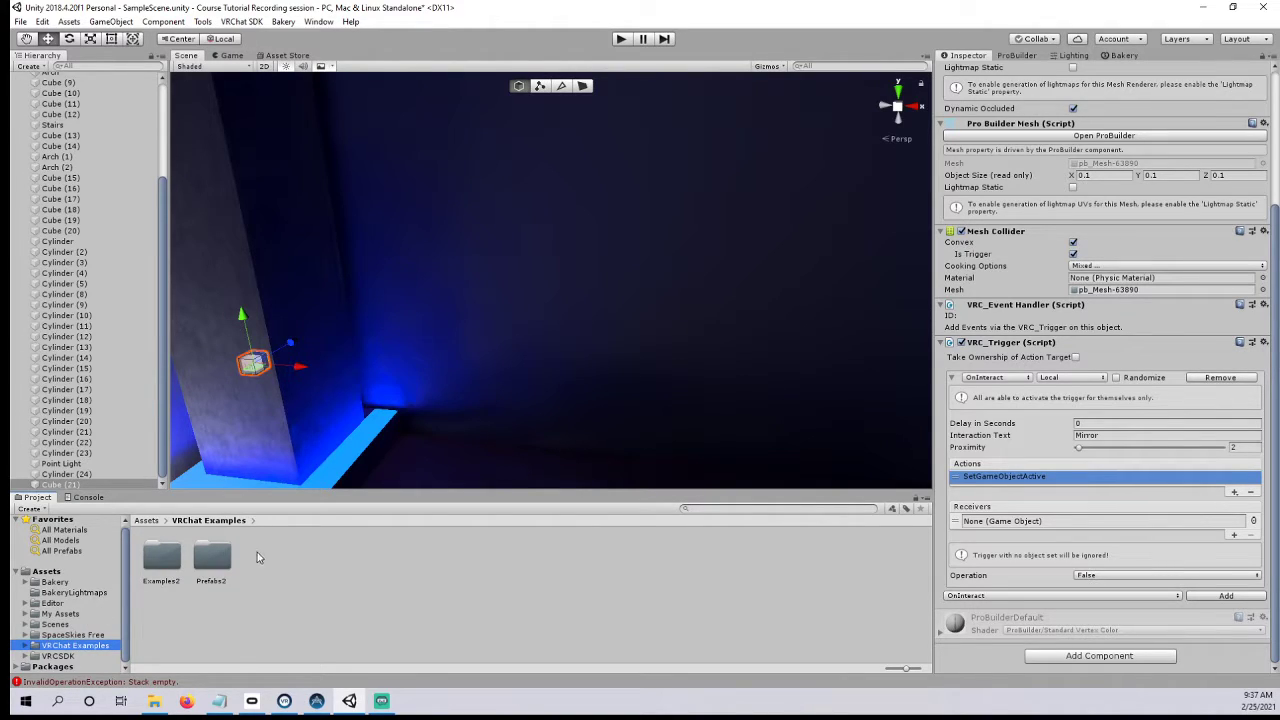
{"action": "double_click", "coordinate": [212, 558]}
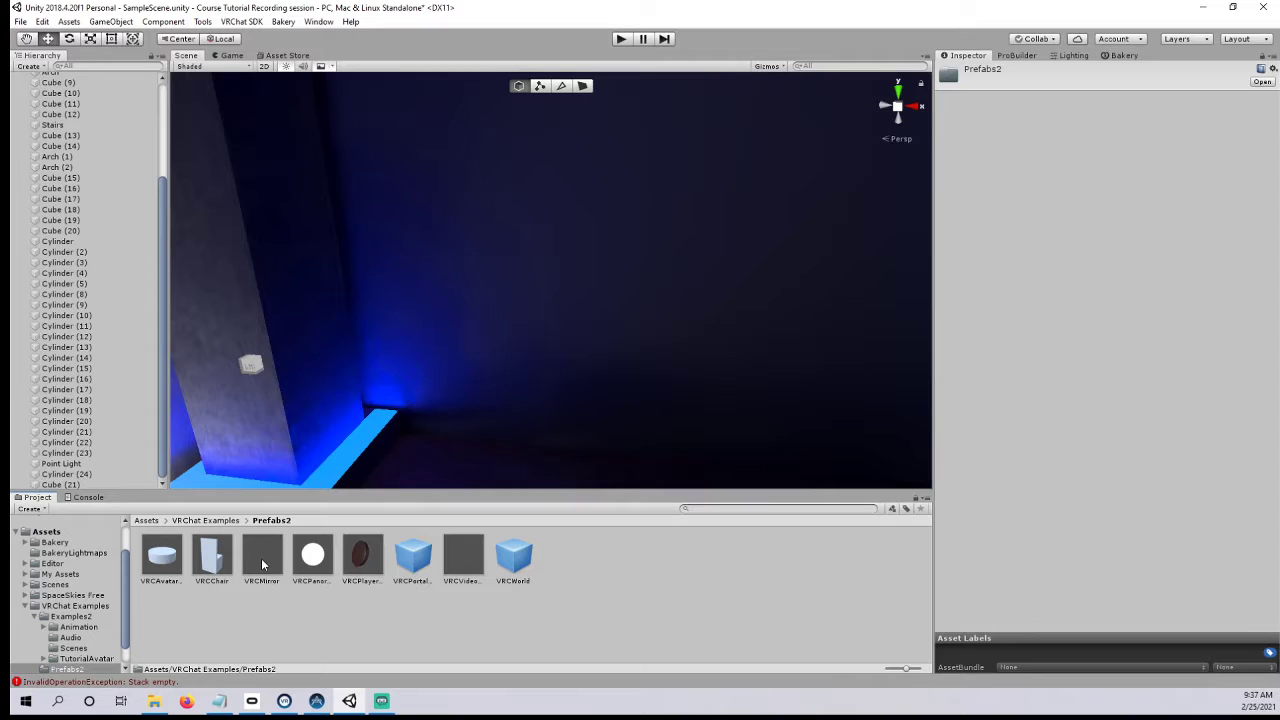
- Place the VRCMirror prefab in the scene against the dark wall beside the pillar
{"action": "scroll", "coordinate": [450, 421], "scroll_direction": "down", "scroll_amount": 6}
{"action": "middle_click_drag", "start_coordinate": [462, 411], "coordinate": [452, 378]}
{"action": "right_click_drag", "start_coordinate": [452, 378], "coordinate": [482, 373]}
{"action": "left_click_drag", "start_coordinate": [264, 556], "coordinate": [512, 361]}
{"action": "scroll", "coordinate": [511, 354], "scroll_direction": "up", "scroll_amount": 4}
{"action": "right_click_drag", "start_coordinate": [511, 346], "coordinate": [583, 312]}
{"action": "left_click_drag", "start_coordinate": [583, 312], "coordinate": [535, 307]}
{"action": "right_click_drag", "start_coordinate": [535, 307], "coordinate": [319, 232]}
- Scale the mirror to about 4.77 wide and 3.79 high and raise it to about Y 4.22
{"action": "key", "text": "r"}
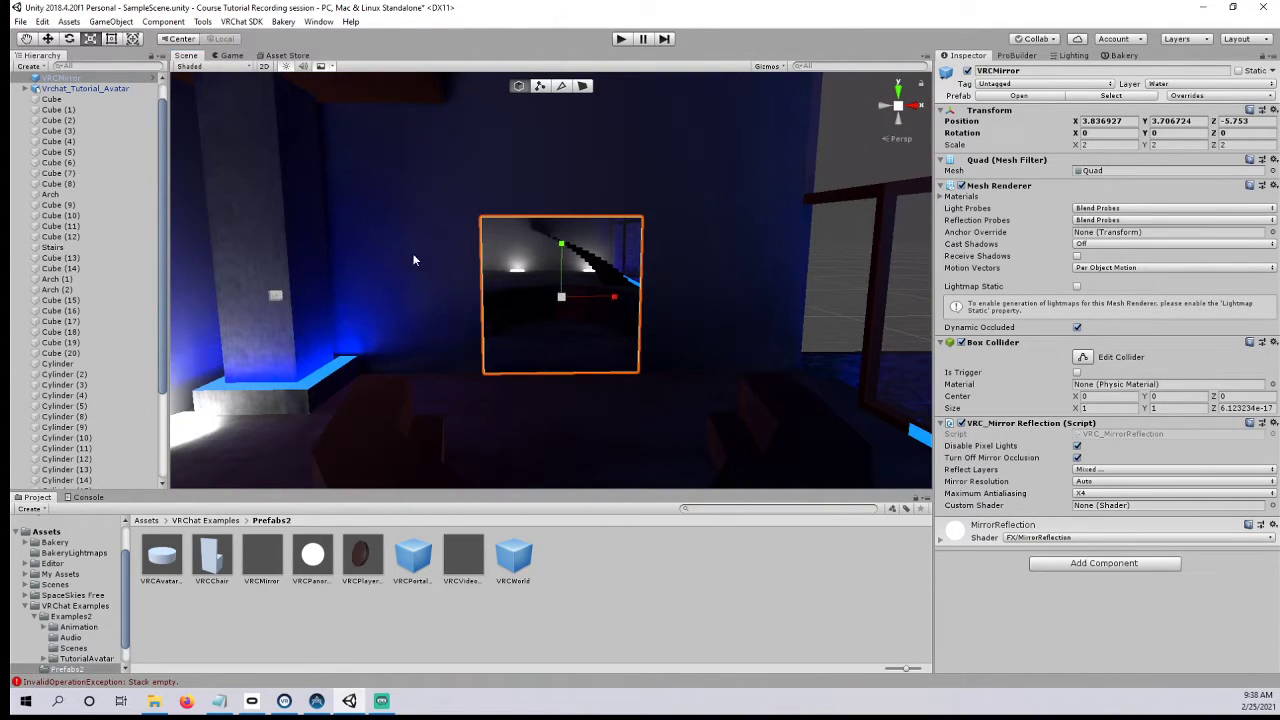
{"action": "left_click_drag", "start_coordinate": [615, 297], "coordinate": [692, 318]}
{"action": "left_click_drag", "start_coordinate": [561, 262], "coordinate": [560, 204]}
{"action": "left_click", "coordinate": [49, 40]}
{"action": "right_click_drag", "start_coordinate": [521, 260], "coordinate": [773, 321]}
{"action": "scroll", "coordinate": [523, 234], "scroll_direction": "up", "scroll_amount": 3}
{"action": "middle_click_drag", "start_coordinate": [773, 321], "coordinate": [738, 406]}
{"action": "right_click_drag", "start_coordinate": [738, 406], "coordinate": [665, 396]}
{"action": "middle_click_drag", "start_coordinate": [665, 396], "coordinate": [743, 401]}
{"action": "right_click_drag", "start_coordinate": [743, 401], "coordinate": [415, 361]}
{"action": "middle_click_drag", "start_coordinate": [415, 361], "coordinate": [522, 369]}
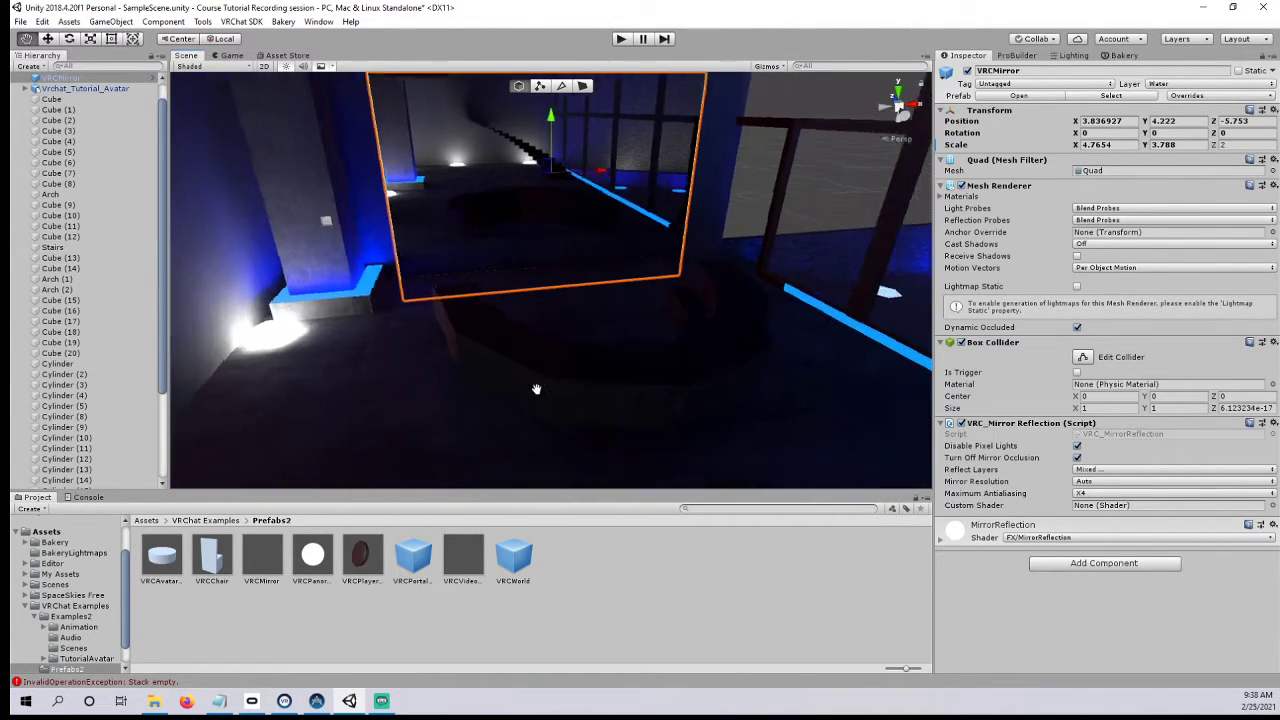
- Select both curved sofa arches in front of the mirror and shift them slightly to line up with it
{"action": "left_click", "coordinate": [545, 365]}
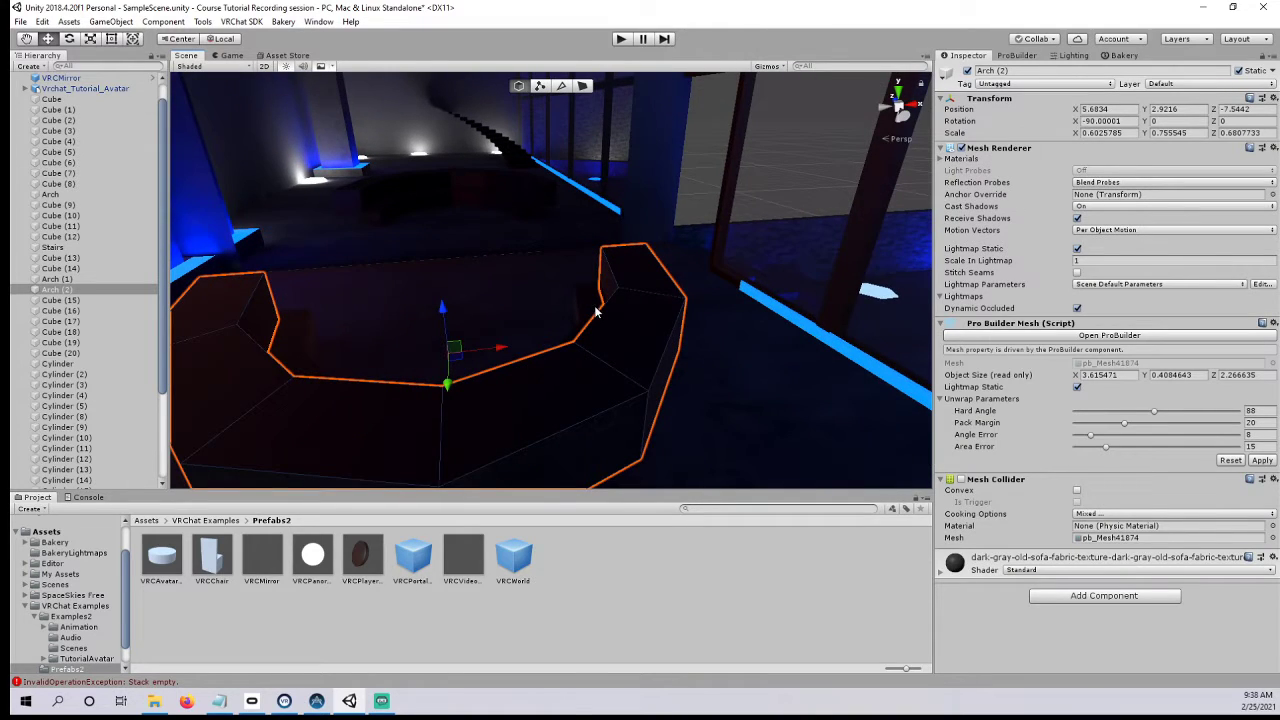
{"action": "key", "text": "f"}
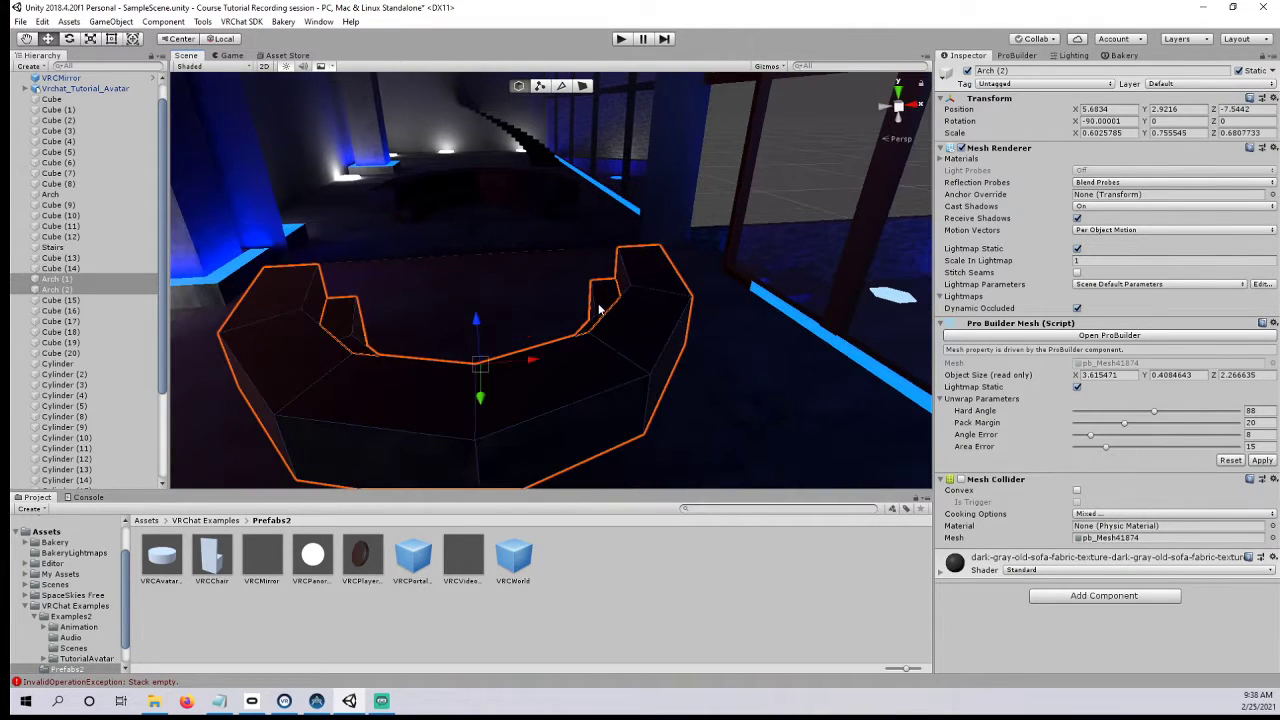
{"action": "left_click", "coordinate": [600, 309], "text": "shift"}
{"action": "left_click_drag", "start_coordinate": [542, 358], "coordinate": [536, 356]}
{"action": "right_click_drag", "start_coordinate": [536, 356], "coordinate": [553, 345]}
{"action": "middle_click_drag", "start_coordinate": [553, 345], "coordinate": [650, 394]}
{"action": "left_click_drag", "start_coordinate": [651, 472], "coordinate": [634, 448]}
{"action": "left_click", "coordinate": [720, 218]}
- Deactivate the VRCMirror object so it is hidden by default
{"action": "right_click_drag", "start_coordinate": [720, 218], "coordinate": [525, 280]}
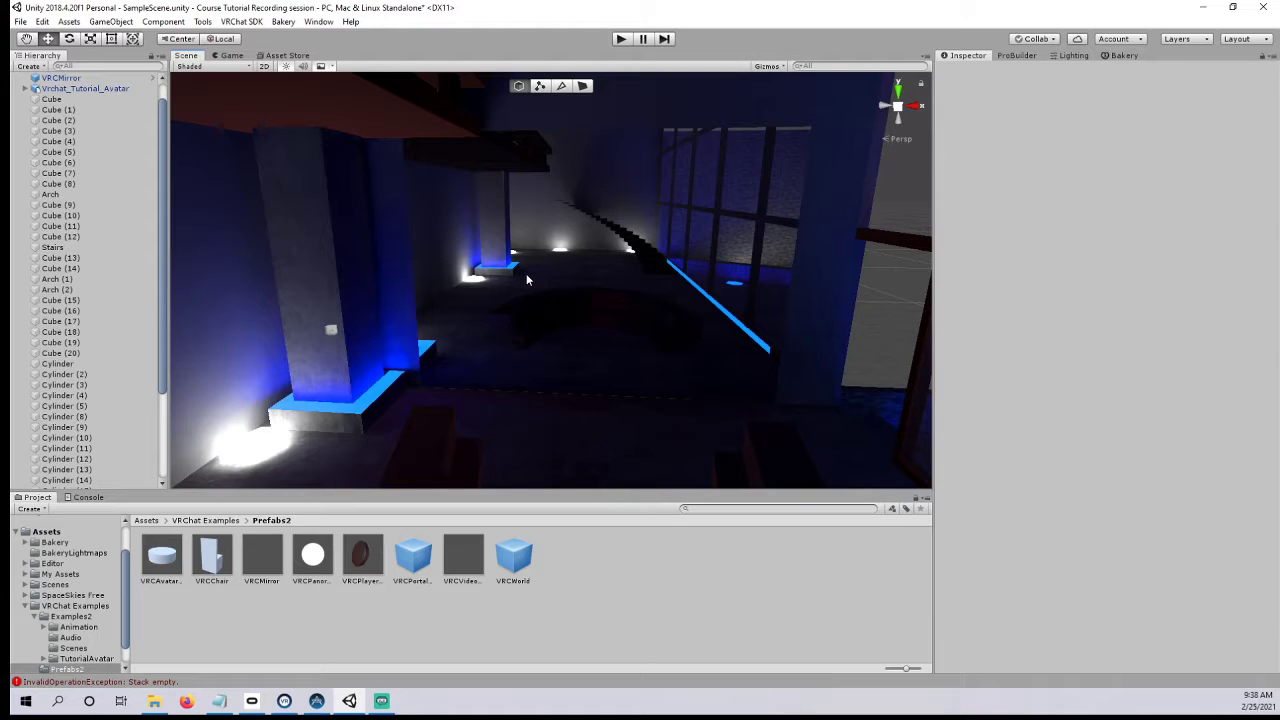
{"action": "mouse_move", "coordinate": [527, 280]}
{"action": "right_mouse_down"}
{"action": "mouse_move", "coordinate": [366, 334]}
{"action": "mouse_move", "coordinate": [550, 283]}
{"action": "right_mouse_up"}
{"action": "left_click", "coordinate": [550, 283]}
{"action": "key", "text": "f"}
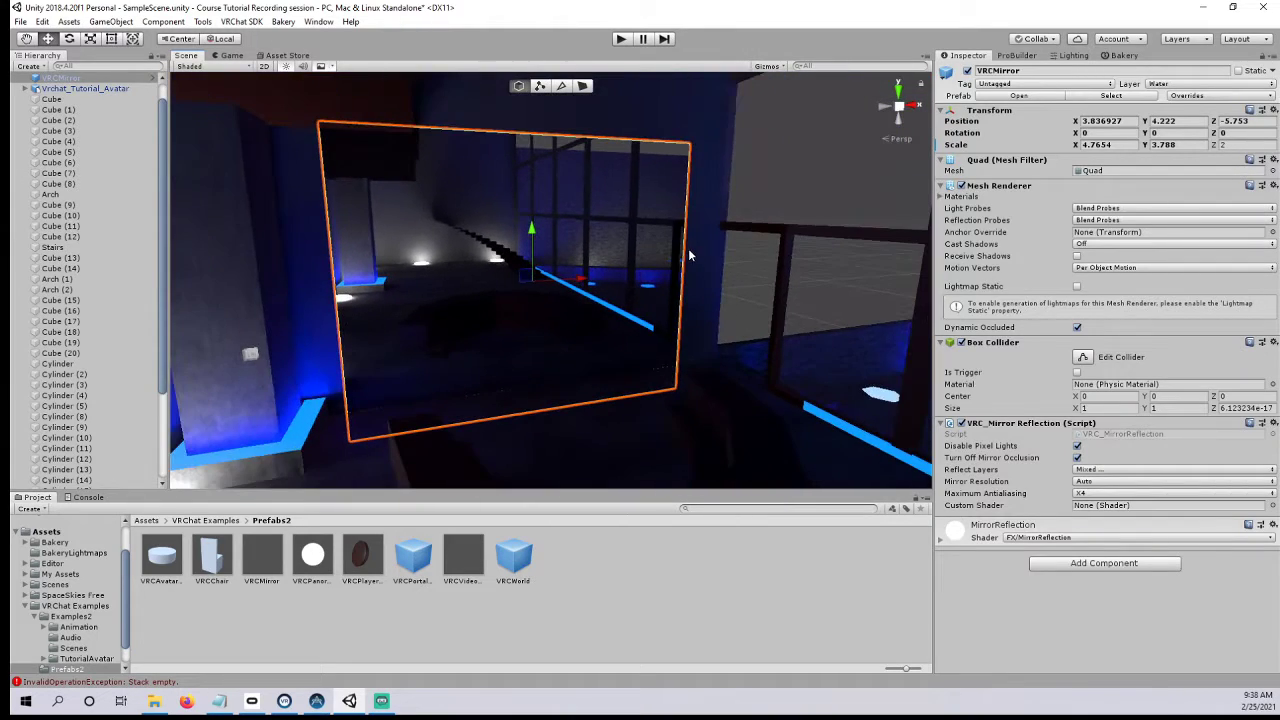
{"action": "left_click", "coordinate": [967, 71]}
{"action": "left_click", "coordinate": [765, 268]}
- Assign the VRCMirror scene object as the receiver of the small cube's SetGameObjectActive action
{"action": "right_click_drag", "start_coordinate": [765, 268], "coordinate": [634, 366]}
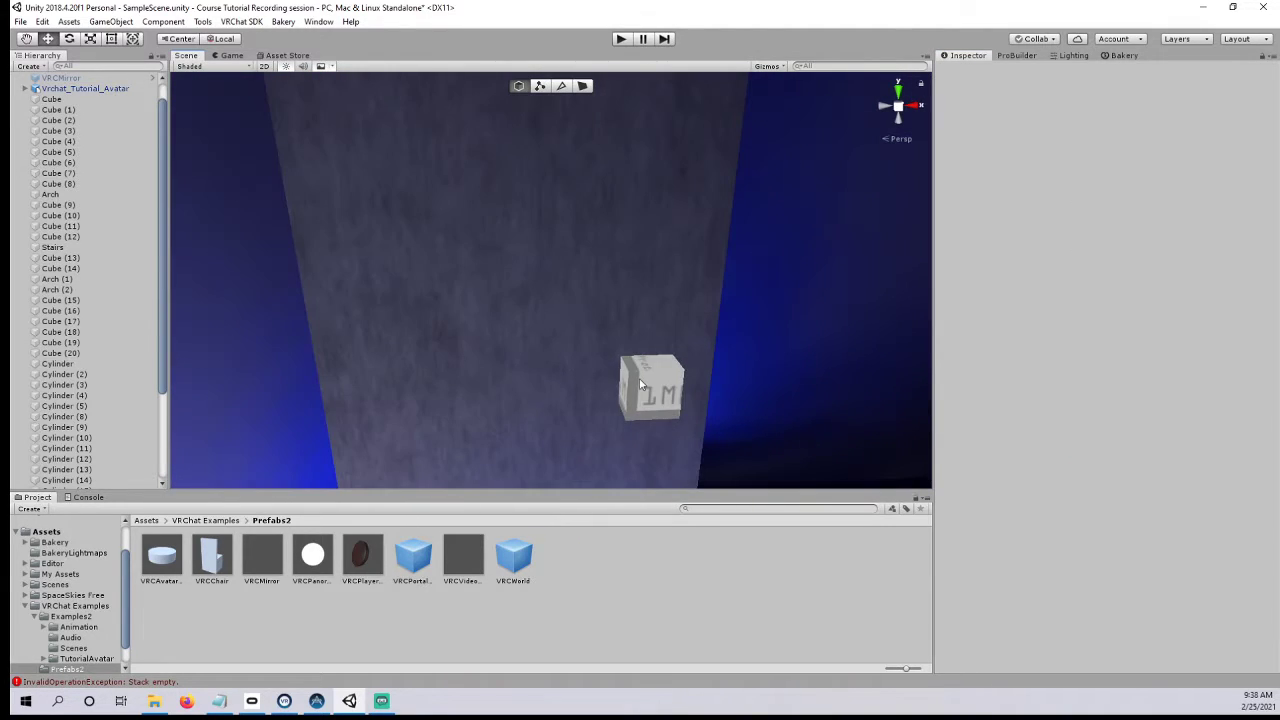
{"action": "left_click", "coordinate": [641, 383]}
{"action": "scroll", "coordinate": [641, 383], "scroll_direction": "down", "scroll_amount": 5}
{"action": "scroll", "coordinate": [965, 378], "scroll_direction": "down", "scroll_amount": 3}
{"action": "left_click", "coordinate": [1004, 562]}
{"action": "scroll", "coordinate": [1004, 562], "scroll_direction": "down", "scroll_amount": 2}
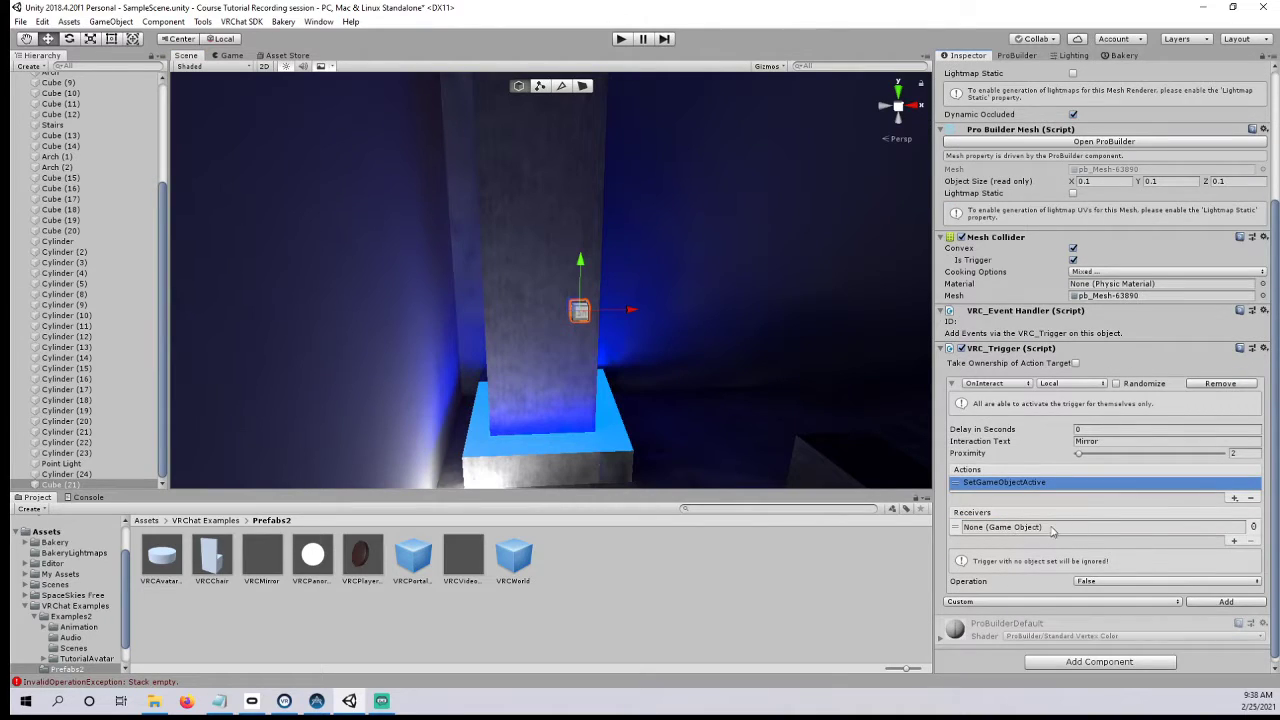
{"action": "scroll", "coordinate": [70, 406], "scroll_direction": "up", "scroll_amount": 5}
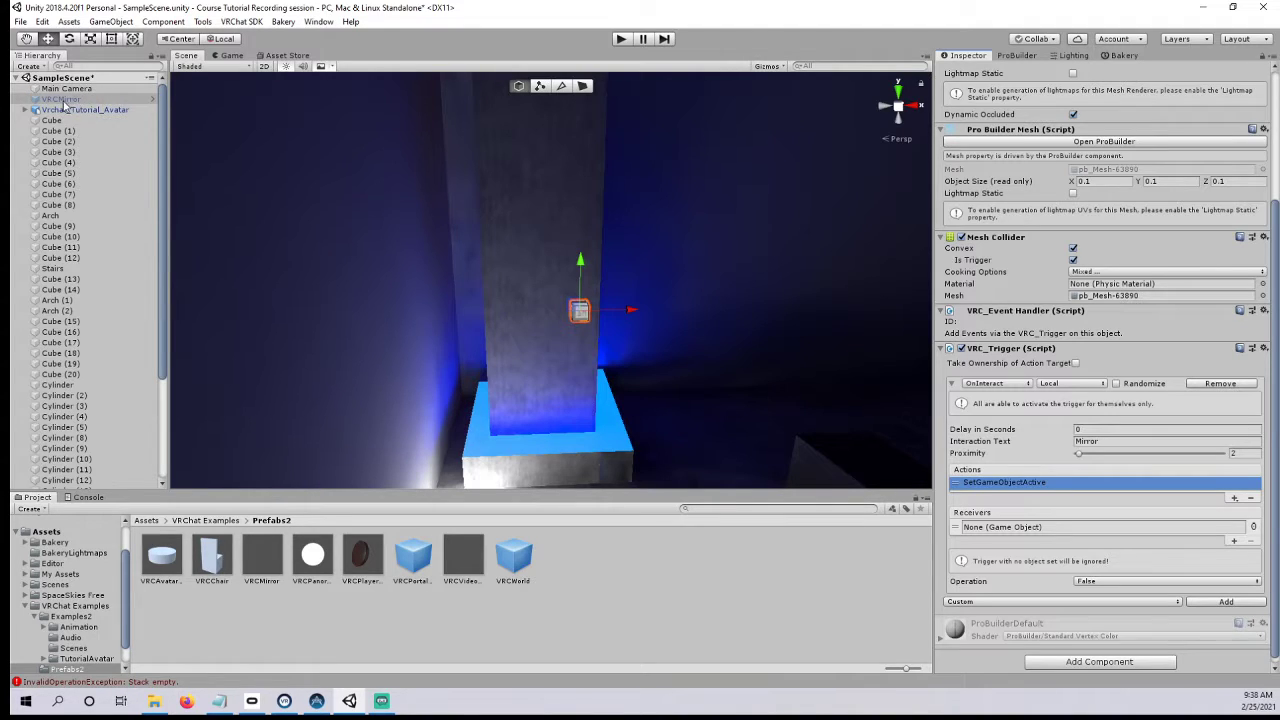
{"action": "left_click_drag", "start_coordinate": [1021, 537], "coordinate": [1020, 535]}
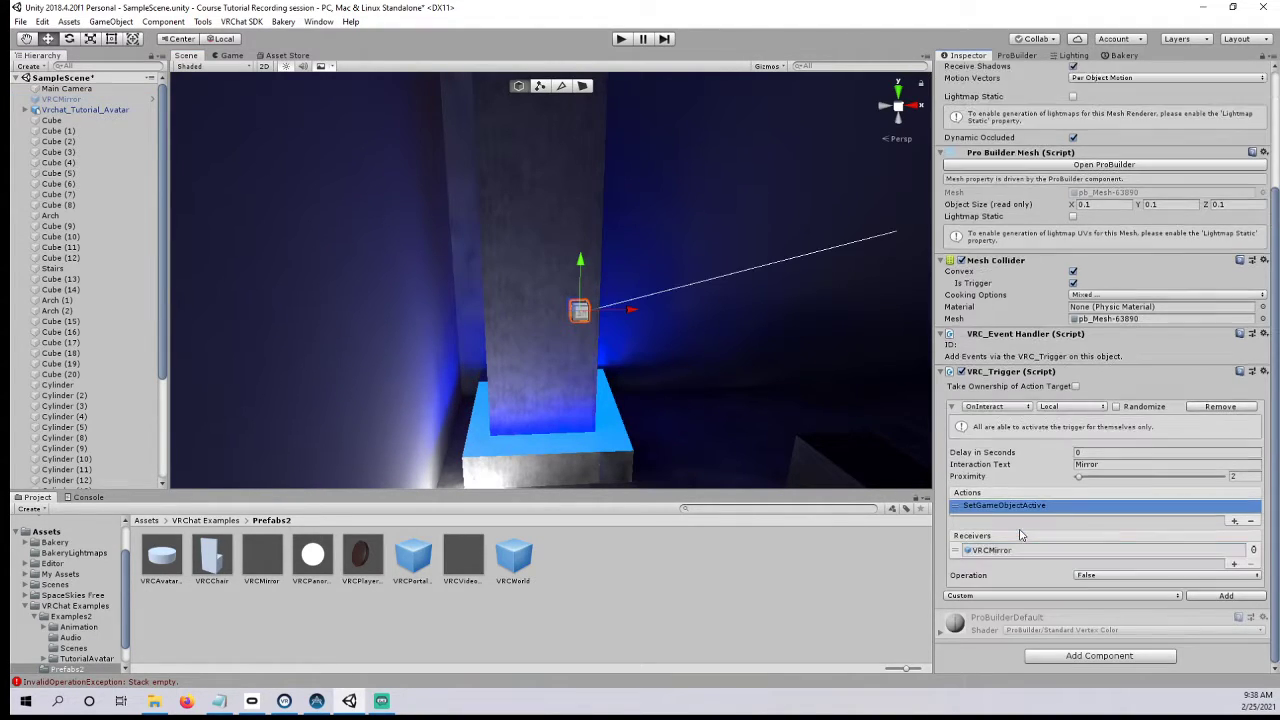
- Search the object picker for "vrcmirror" and choose VRCMirror as the action's receiver
{"action": "mouse_move", "coordinate": [592, 392]}
{"action": "right_mouse_down"}
{"action": "mouse_move", "coordinate": [660, 394]}
{"action": "mouse_move", "coordinate": [578, 396]}
{"action": "right_mouse_up"}
{"action": "middle_click_drag", "start_coordinate": [578, 396], "coordinate": [449, 354]}
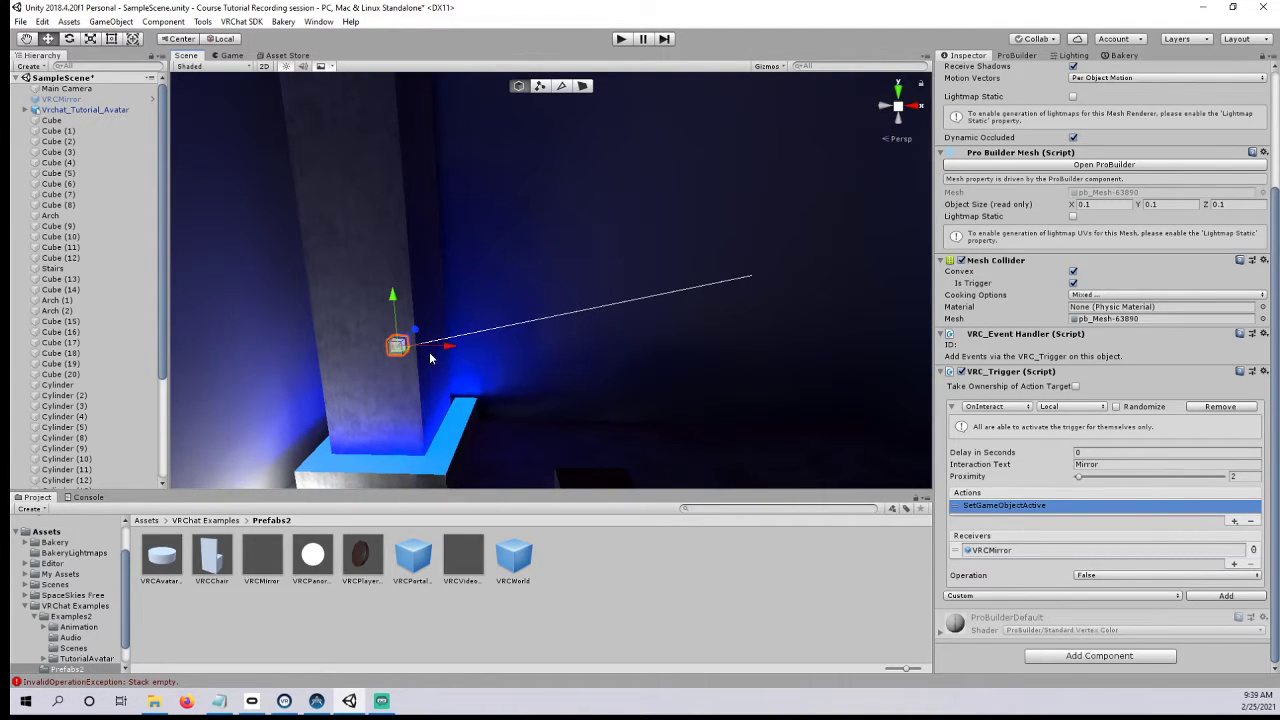
{"action": "right_click_drag", "start_coordinate": [593, 333], "coordinate": [493, 355]}
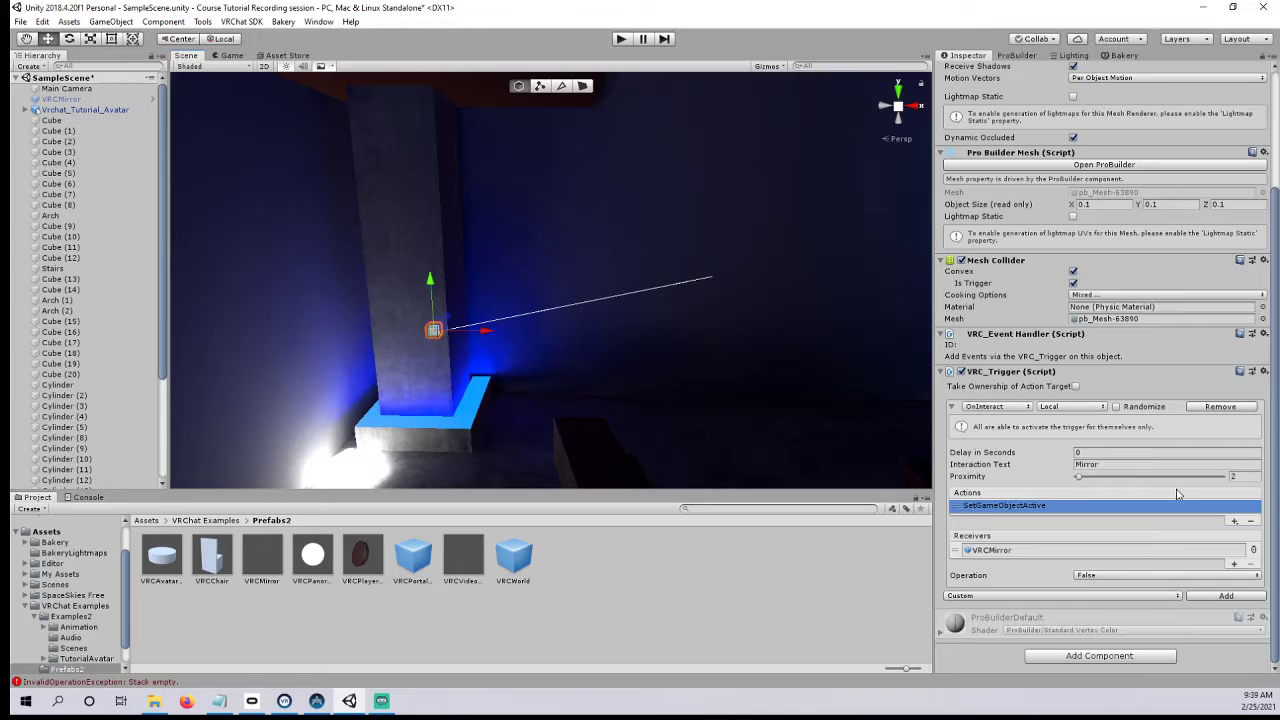
{"action": "left_click", "coordinate": [1255, 550]}
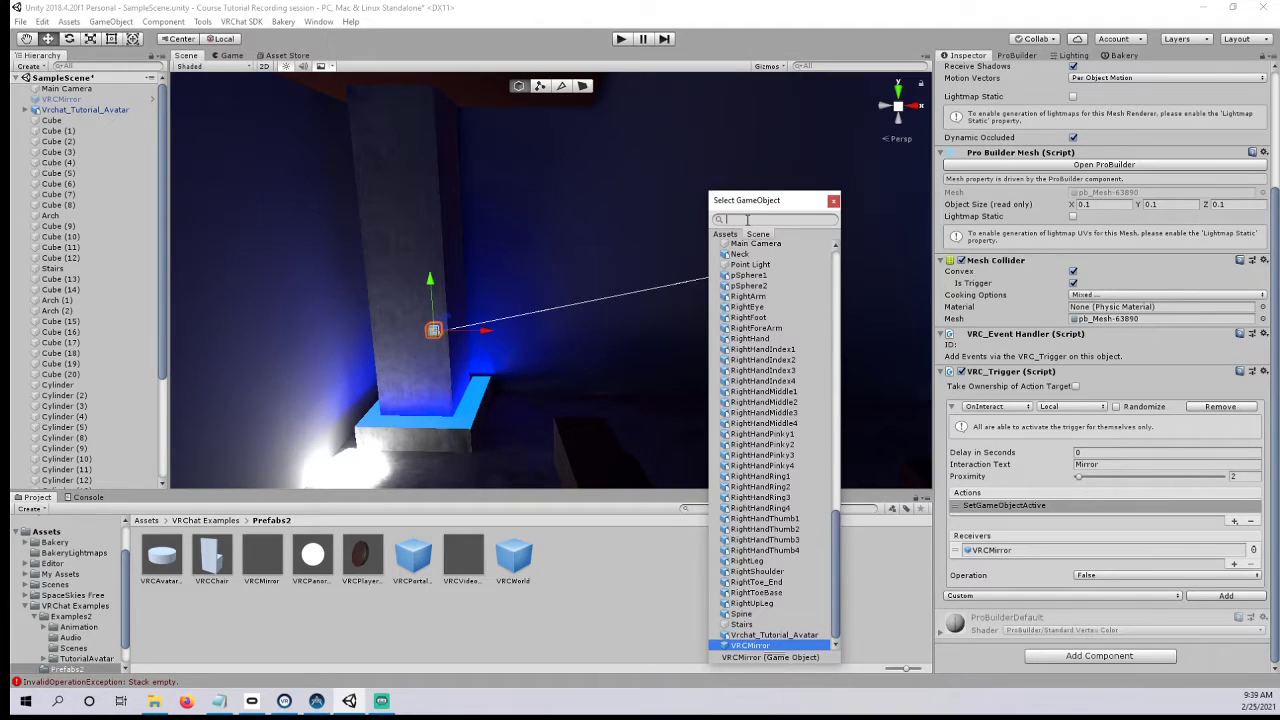
{"action": "type", "text": "vrcmirror"}
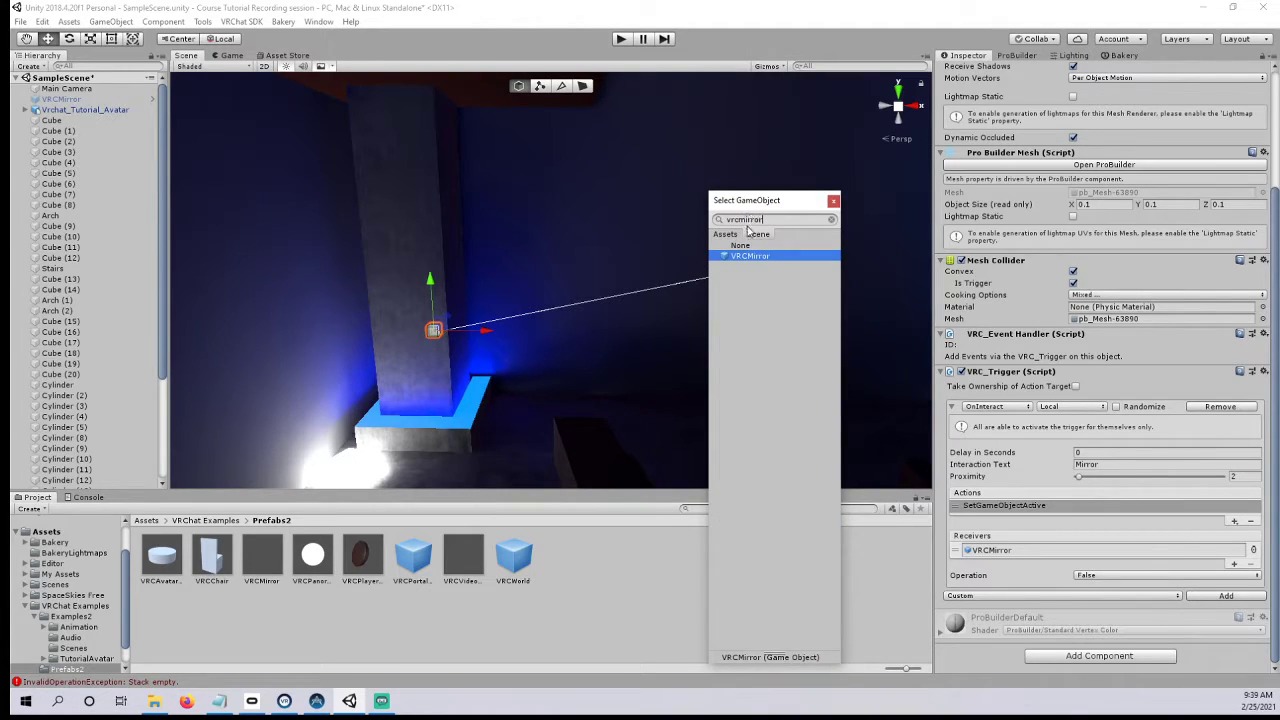
{"action": "double_click", "coordinate": [753, 258]}
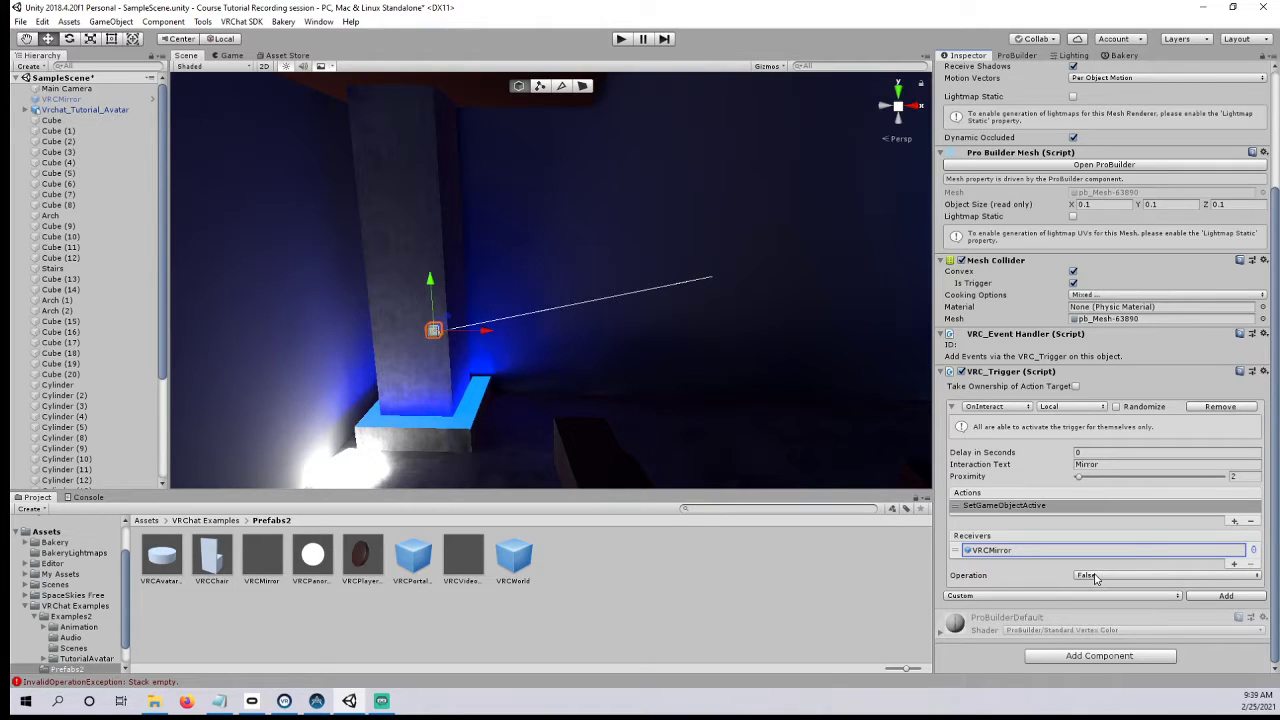
- Set the operation of the cube's SetGameObjectActive action to True
{"action": "right_click_drag", "start_coordinate": [474, 388], "coordinate": [455, 384]}
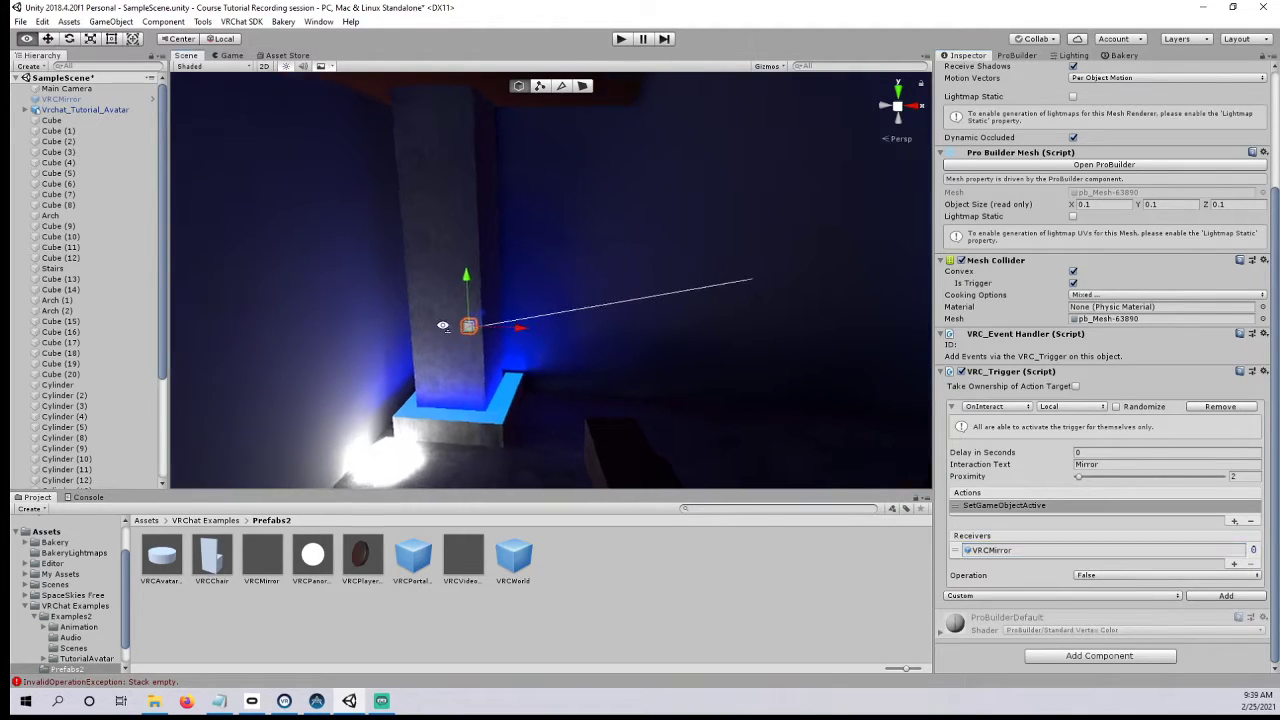
{"action": "scroll", "coordinate": [471, 330], "scroll_direction": "up", "scroll_amount": 10}
{"action": "scroll", "coordinate": [474, 337], "scroll_direction": "down", "scroll_amount": 5}
{"action": "right_click_drag", "start_coordinate": [474, 337], "coordinate": [466, 368]}
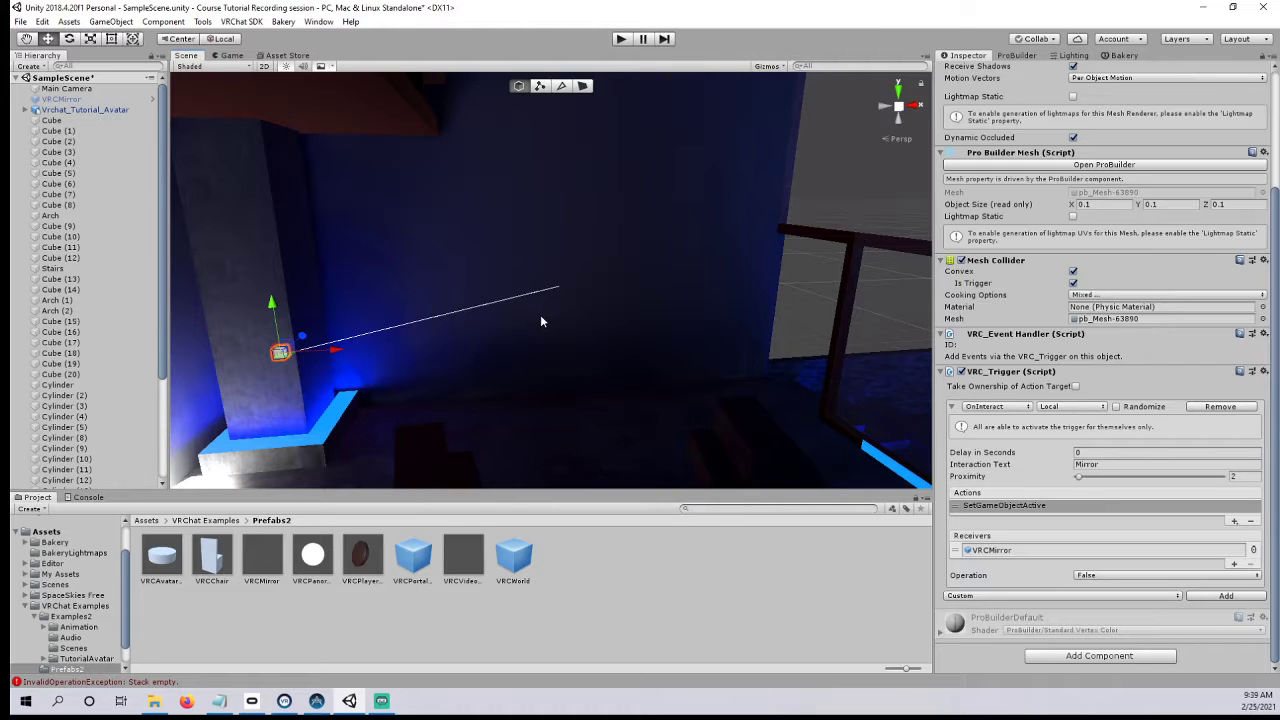
{"action": "scroll", "coordinate": [914, 451], "scroll_direction": "down", "scroll_amount": 4}
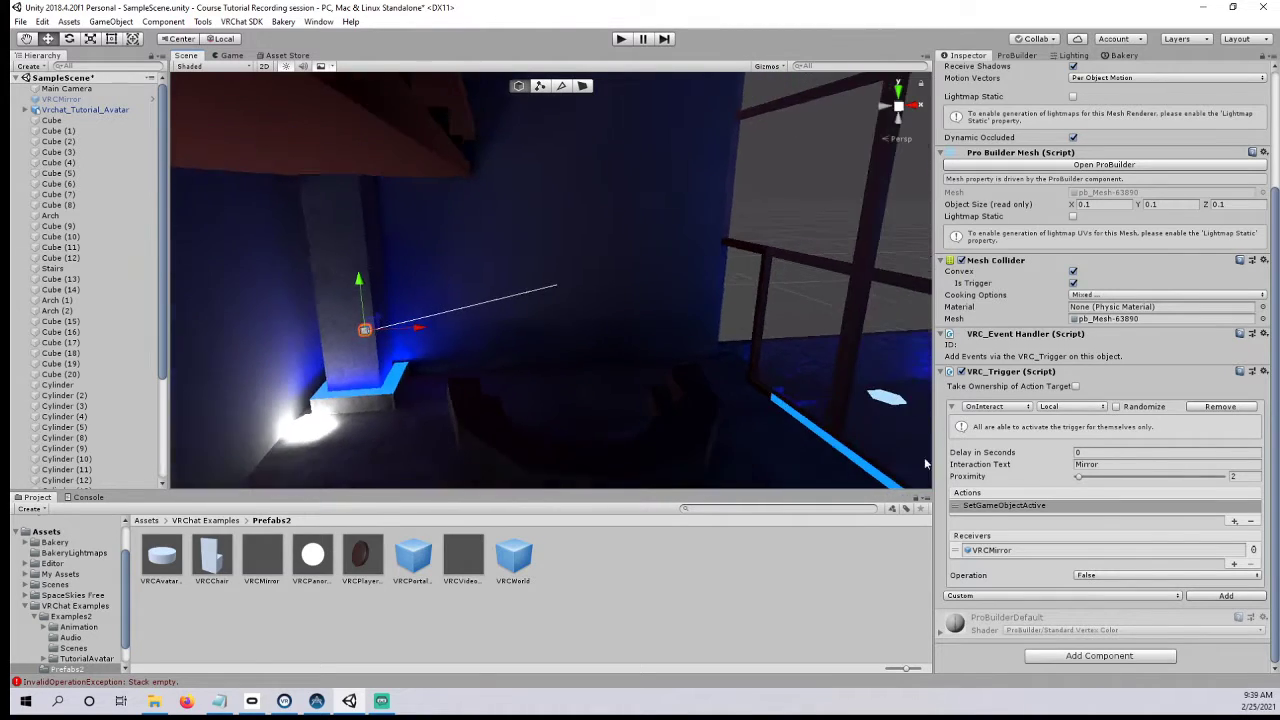
{"action": "scroll", "coordinate": [618, 409], "scroll_direction": "up", "scroll_amount": 1}
{"action": "scroll", "coordinate": [618, 409], "scroll_direction": "up", "scroll_amount": 3}
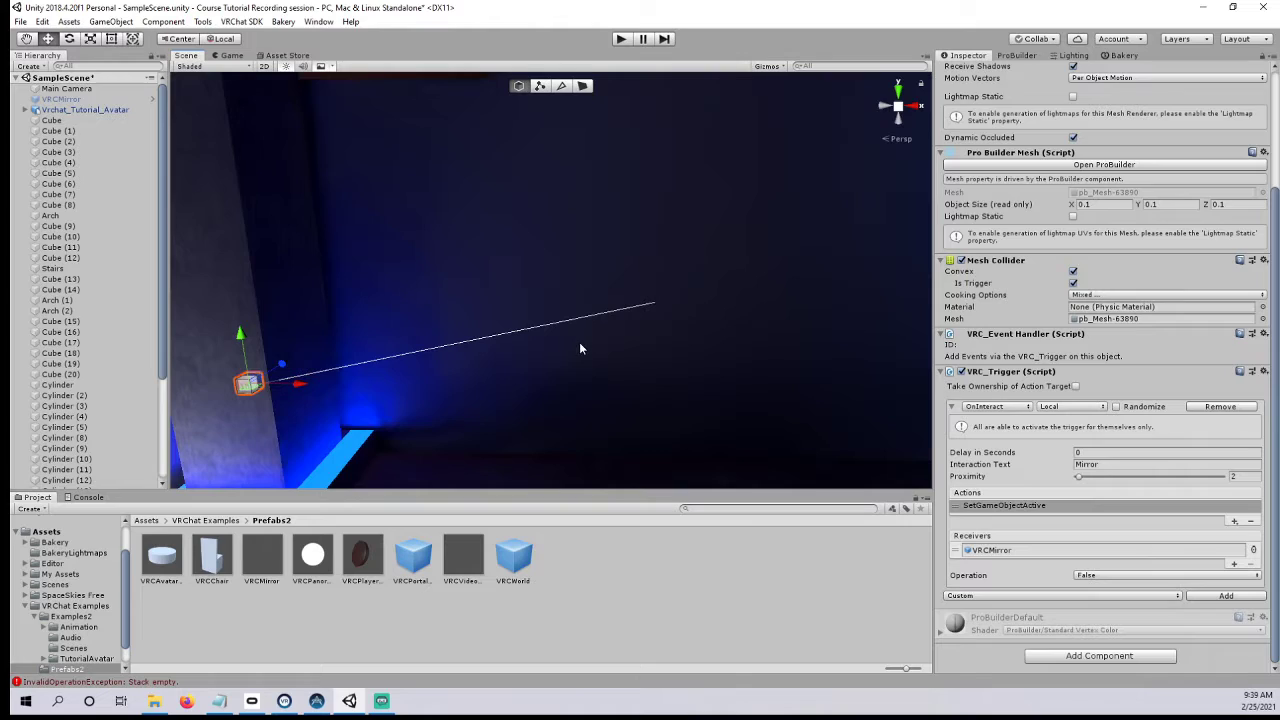
{"action": "left_click", "coordinate": [1095, 576]}
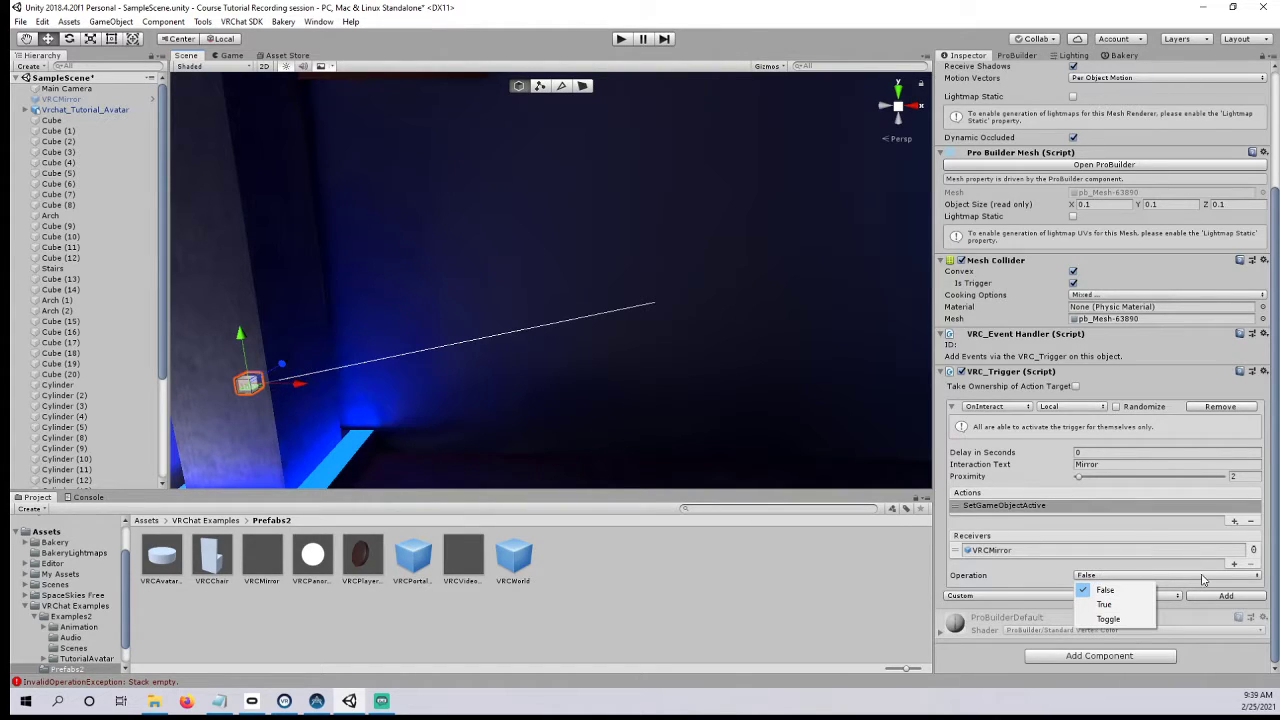
{"action": "left_click", "coordinate": [1105, 605]}
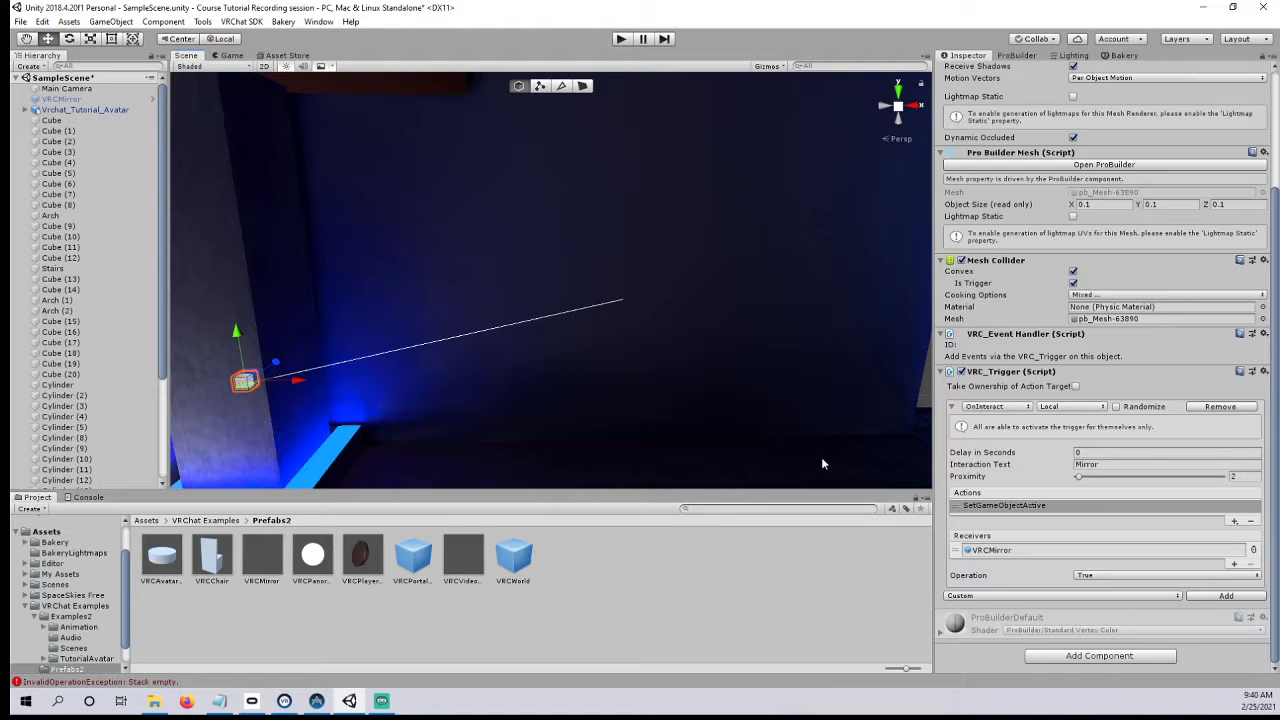
- Select the narrow strip faces behind the pillar on its base in face selection mode
{"action": "right_click_drag", "start_coordinate": [611, 387], "coordinate": [491, 371]}
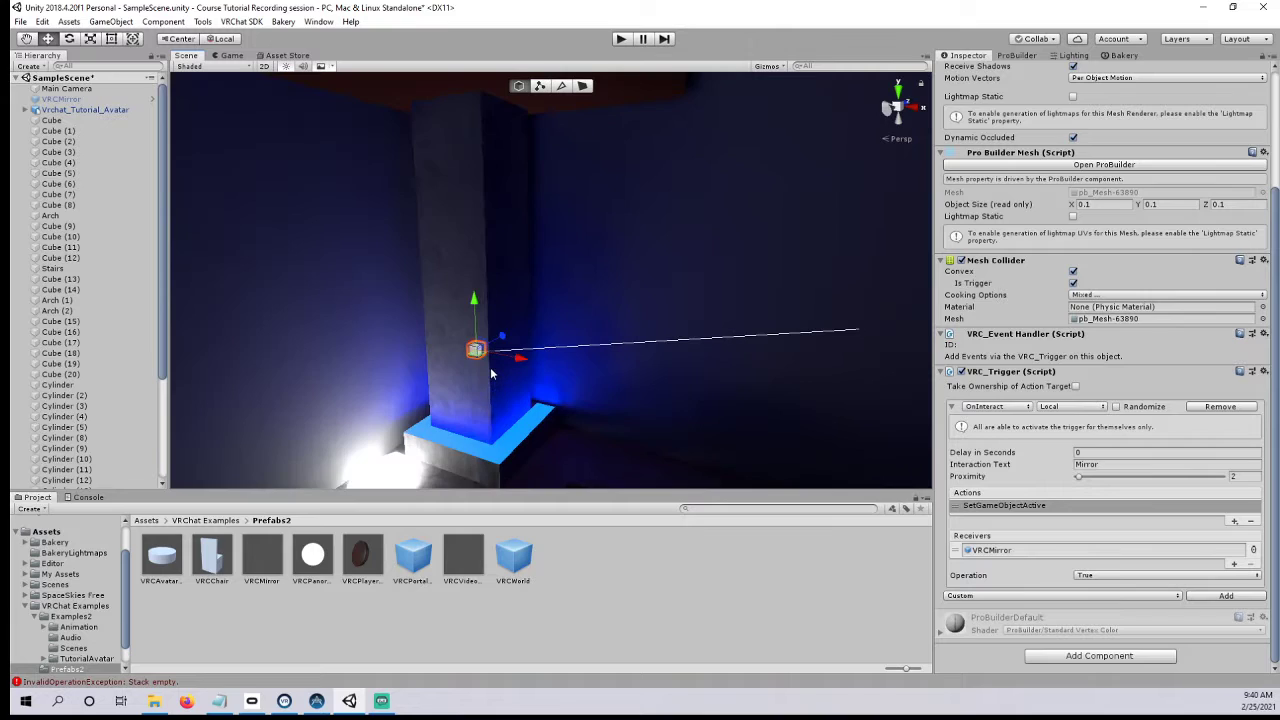
{"action": "scroll", "coordinate": [488, 372], "scroll_direction": "up", "scroll_amount": 4}
{"action": "middle_click_drag", "start_coordinate": [446, 402], "coordinate": [446, 379]}
{"action": "right_click_drag", "start_coordinate": [390, 400], "coordinate": [522, 328]}
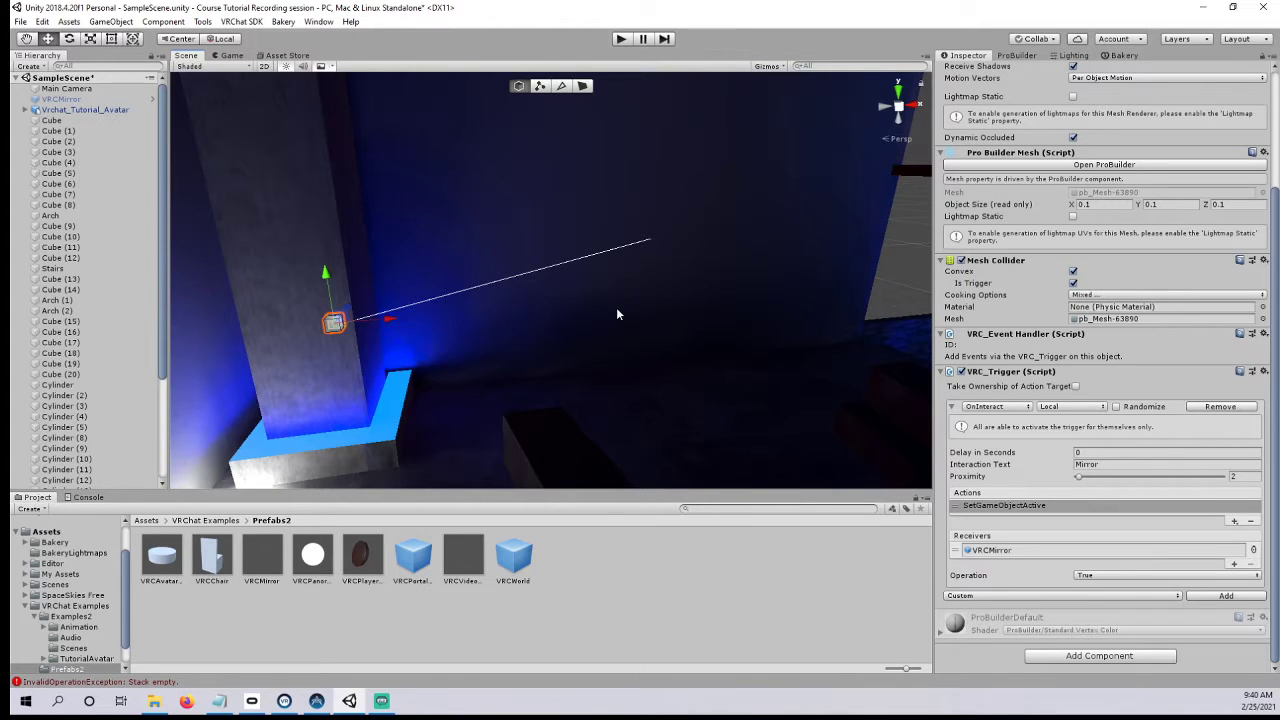
{"action": "middle_click_drag", "start_coordinate": [618, 309], "coordinate": [477, 350]}
{"action": "right_click_drag", "start_coordinate": [477, 350], "coordinate": [390, 360]}
{"action": "left_click", "coordinate": [578, 89]}
{"action": "right_click_drag", "start_coordinate": [576, 105], "coordinate": [507, 249]}
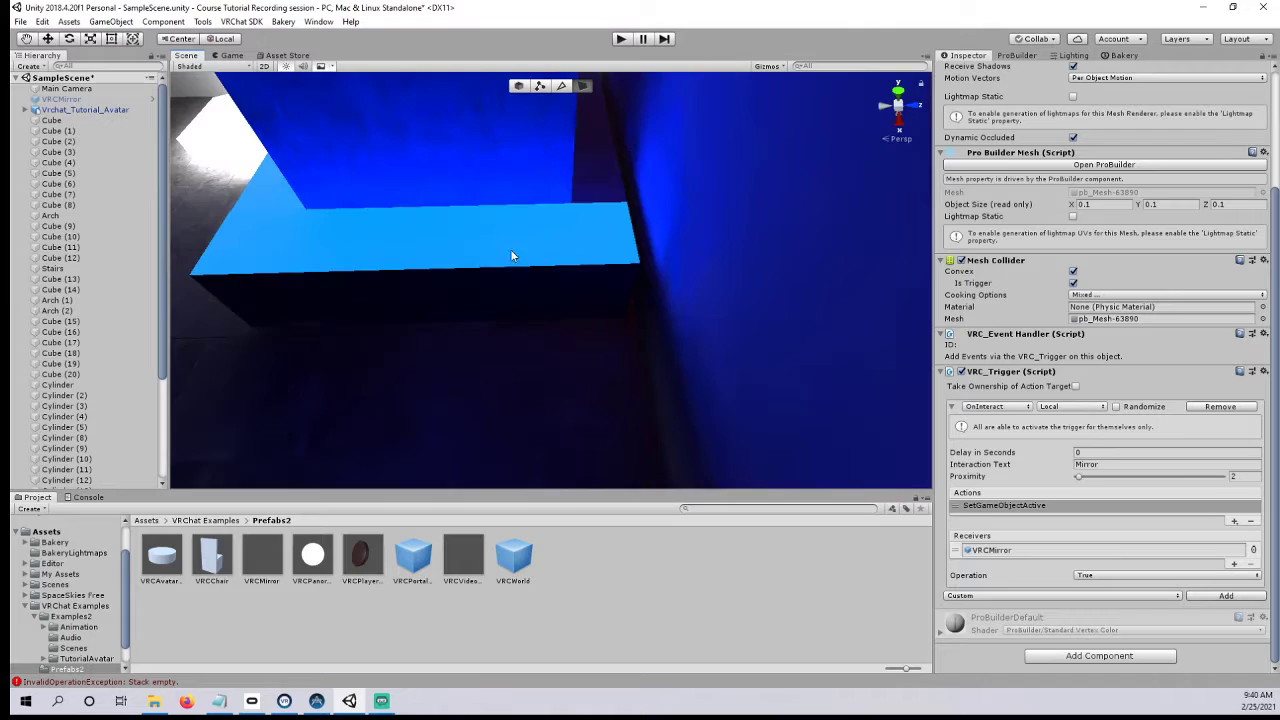
{"action": "scroll", "coordinate": [507, 249], "scroll_direction": "up", "scroll_amount": 3}
{"action": "middle_click_drag", "start_coordinate": [608, 177], "coordinate": [503, 343]}
{"action": "left_click", "coordinate": [573, 253]}
{"action": "left_click", "coordinate": [459, 368], "text": "shift"}
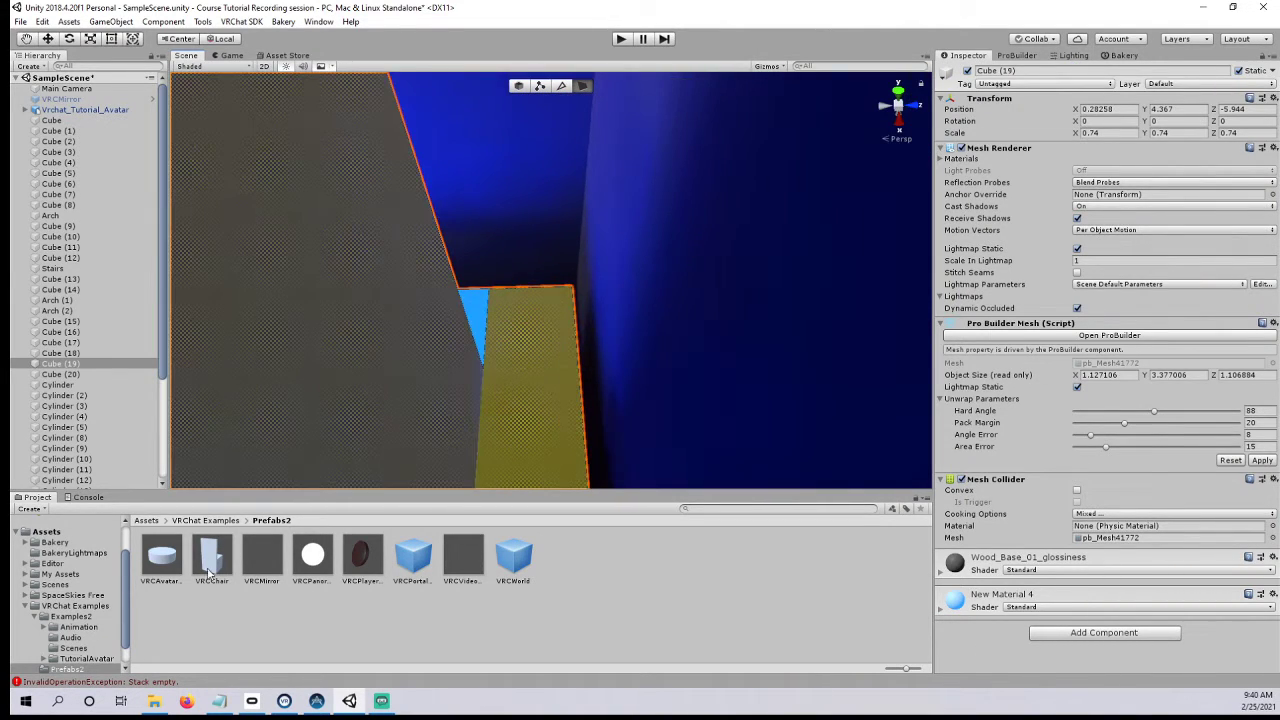
- Open the Materials folder of My Assets and reselect the narrow strip face behind the pillar
{"action": "left_click", "coordinate": [64, 575]}
{"action": "double_click", "coordinate": [168, 566]}
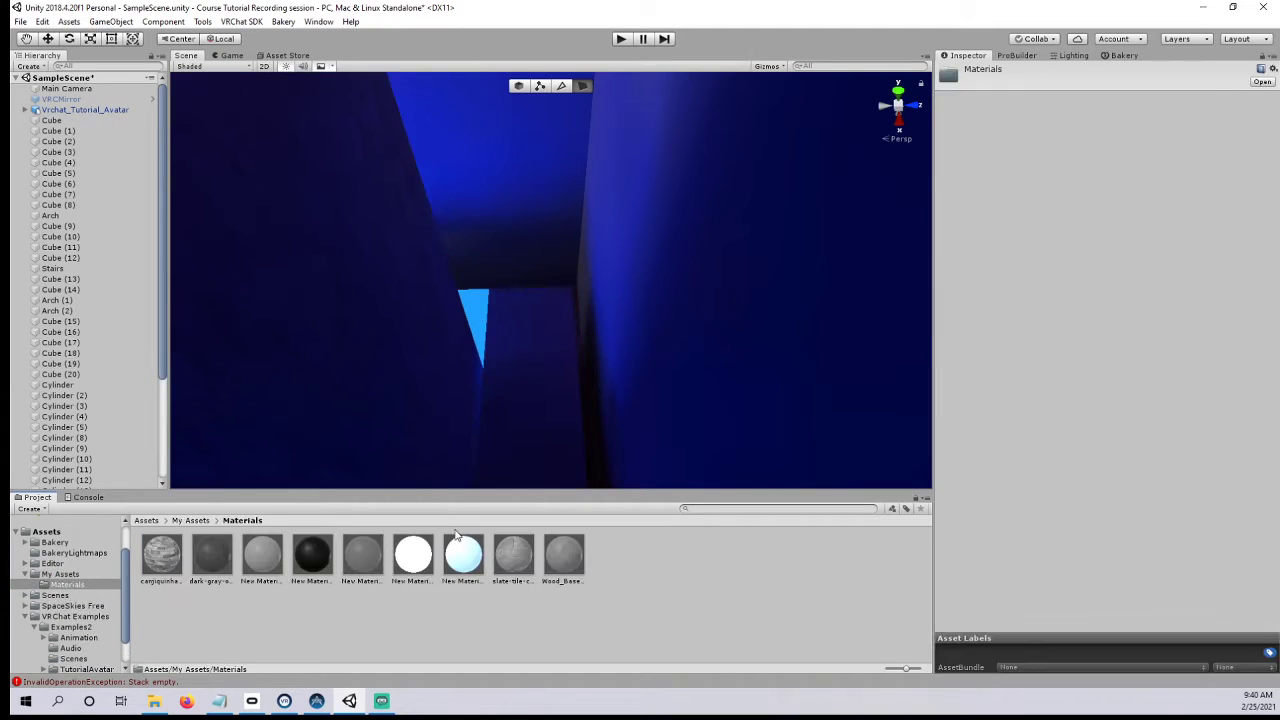
{"action": "left_click", "coordinate": [578, 366]}
{"action": "scroll", "coordinate": [570, 340], "scroll_direction": "up", "scroll_amount": 3}
{"action": "left_click", "coordinate": [565, 304]}
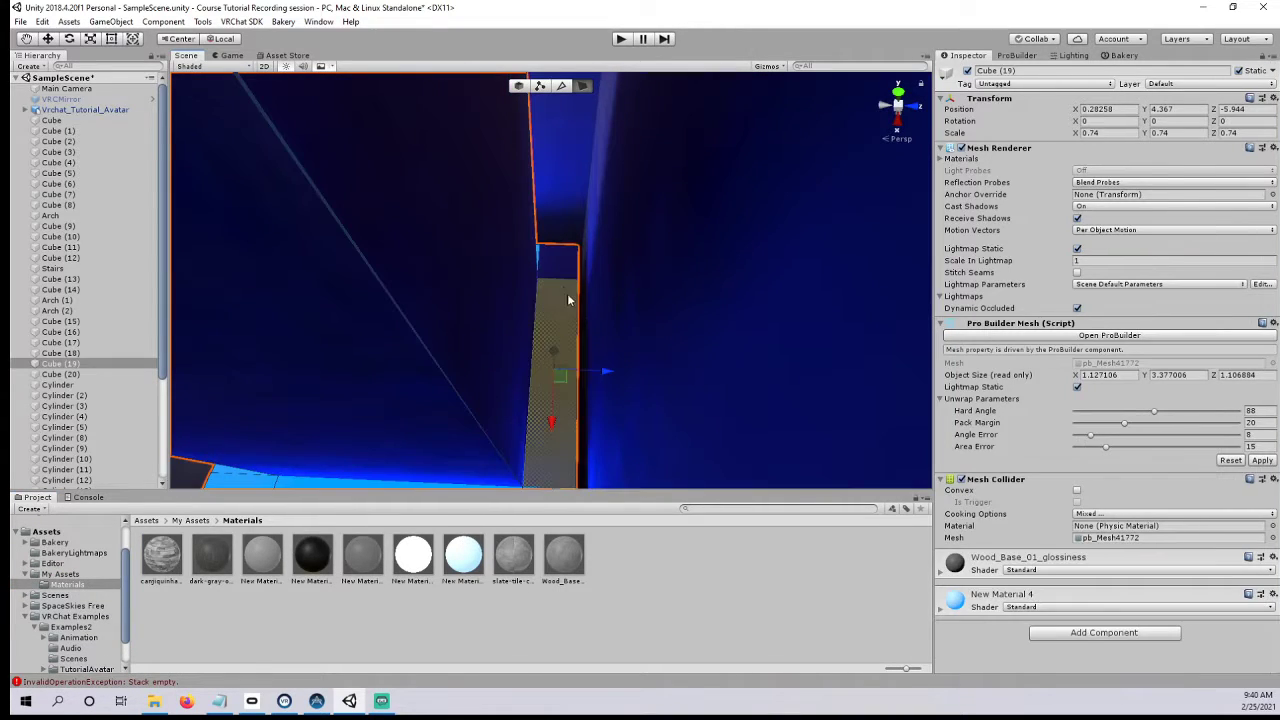
{"action": "right_click_drag", "start_coordinate": [533, 440], "coordinate": [512, 92]}
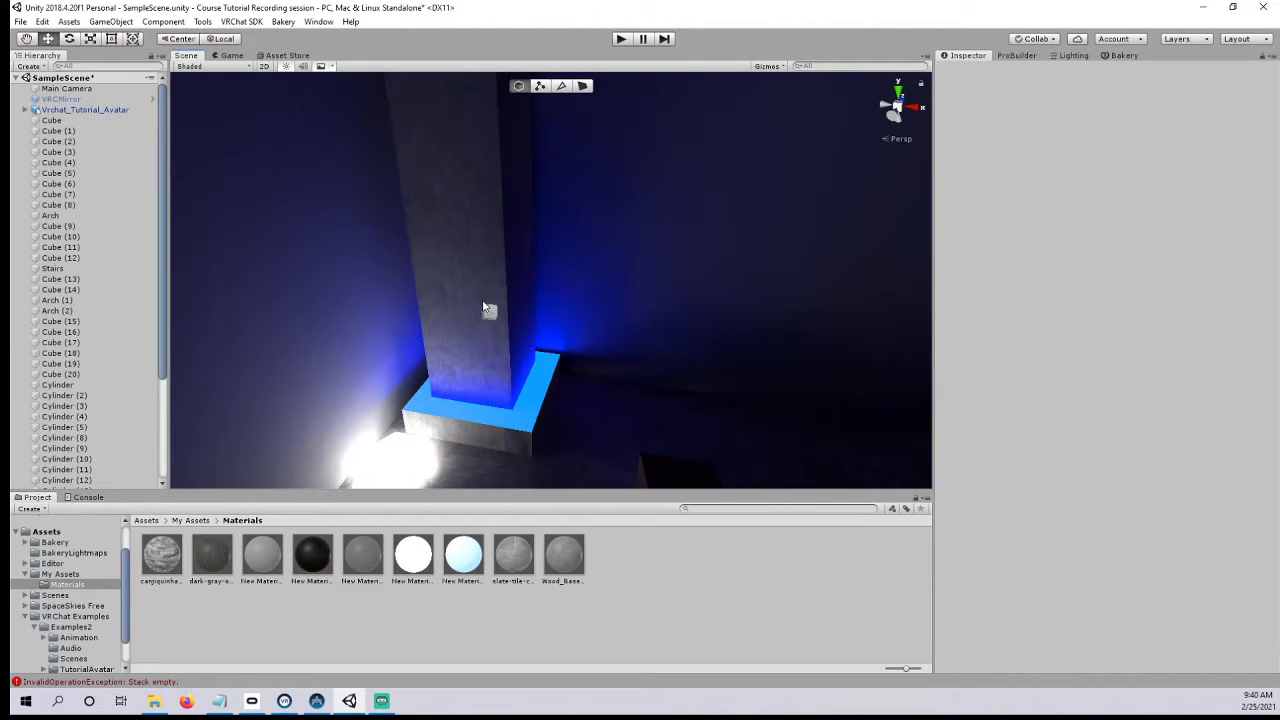
- Set the operation of the small cube's SetGameObjectActive action to Toggle
{"action": "left_click", "coordinate": [489, 312]}
{"action": "scroll", "coordinate": [975, 577], "scroll_direction": "down", "scroll_amount": 3}
{"action": "left_click", "coordinate": [1000, 561]}
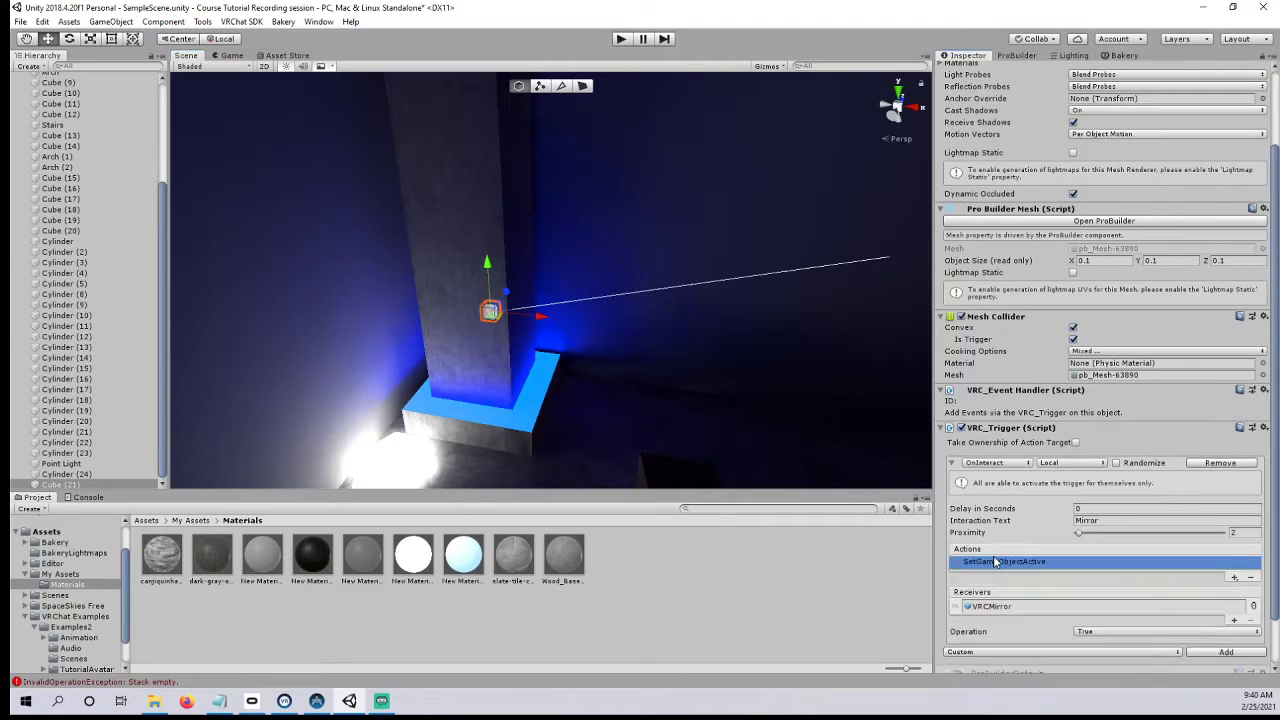
{"action": "scroll", "coordinate": [1004, 560], "scroll_direction": "down", "scroll_amount": 2}
{"action": "left_click", "coordinate": [1112, 576]}
{"action": "left_click", "coordinate": [1108, 619]}
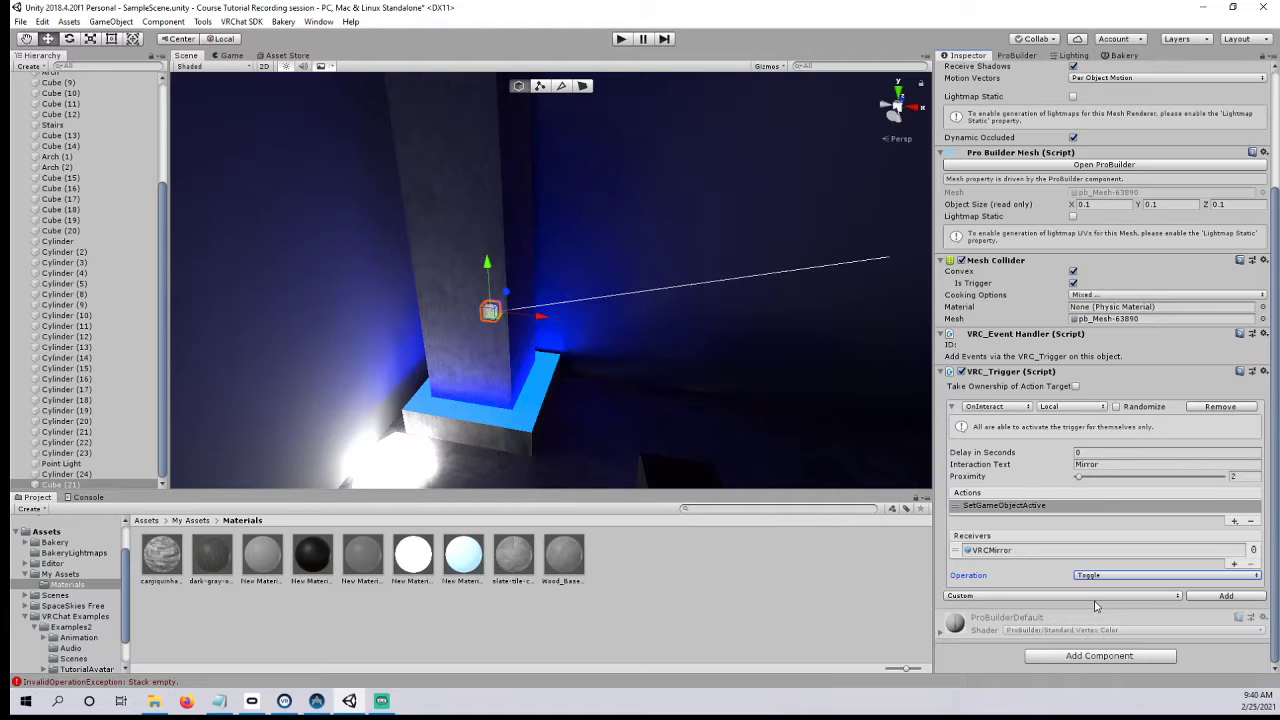
- Lower the small mirror button cube slightly on the pillar
{"action": "right_click_drag", "start_coordinate": [660, 358], "coordinate": [734, 331]}
{"action": "right_click_drag", "start_coordinate": [725, 254], "coordinate": [600, 355]}
{"action": "mouse_move", "coordinate": [568, 277]}
{"action": "right_mouse_down"}
{"action": "mouse_move", "coordinate": [651, 289]}
{"action": "mouse_move", "coordinate": [520, 311]}
{"action": "mouse_move", "coordinate": [623, 271]}
{"action": "mouse_move", "coordinate": [651, 306]}
{"action": "mouse_move", "coordinate": [564, 297]}
{"action": "right_mouse_up"}
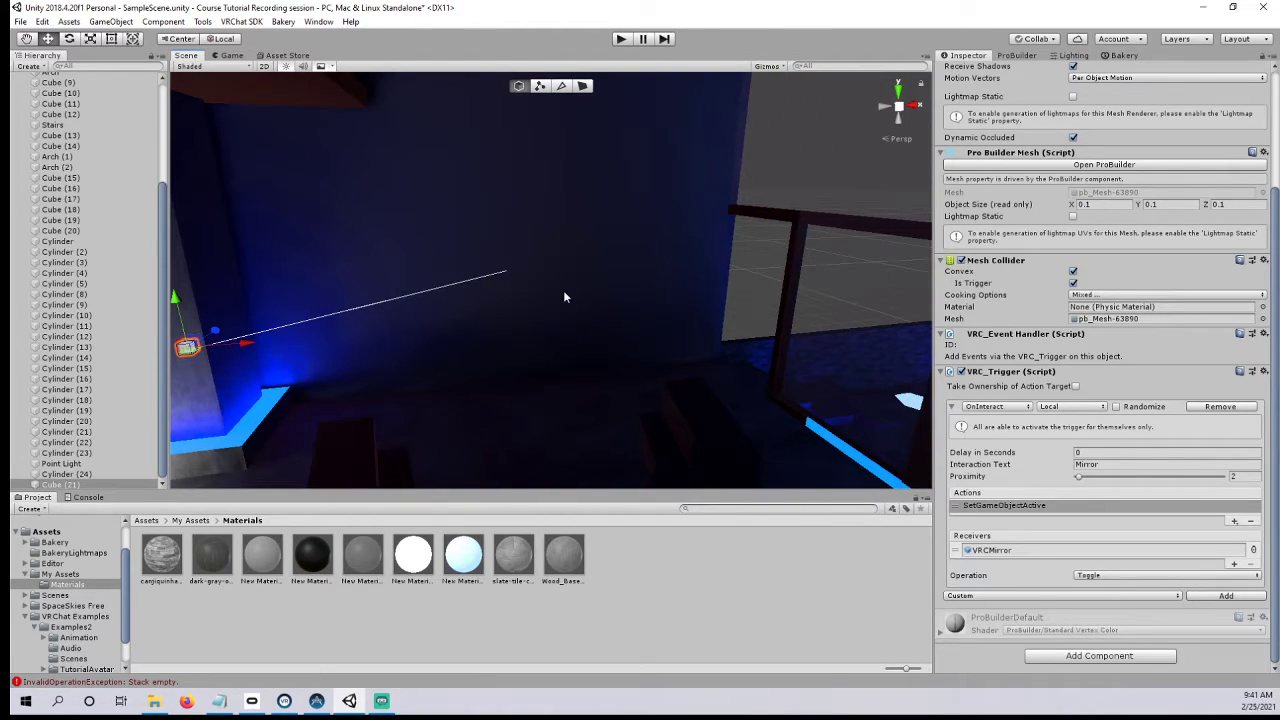
{"action": "scroll", "coordinate": [1010, 350], "scroll_direction": "up", "scroll_amount": 3}
{"action": "scroll", "coordinate": [1031, 333], "scroll_direction": "down", "scroll_amount": 3}
{"action": "right_click_drag", "start_coordinate": [687, 259], "coordinate": [571, 326]}
{"action": "mouse_move", "coordinate": [571, 326]}
{"action": "middle_mouse_down"}
{"action": "mouse_move", "coordinate": [631, 294]}
{"action": "mouse_move", "coordinate": [576, 301]}
{"action": "middle_mouse_up"}
{"action": "scroll", "coordinate": [631, 294], "scroll_direction": "up", "scroll_amount": 5}
{"action": "scroll", "coordinate": [578, 303], "scroll_direction": "down", "scroll_amount": 8}
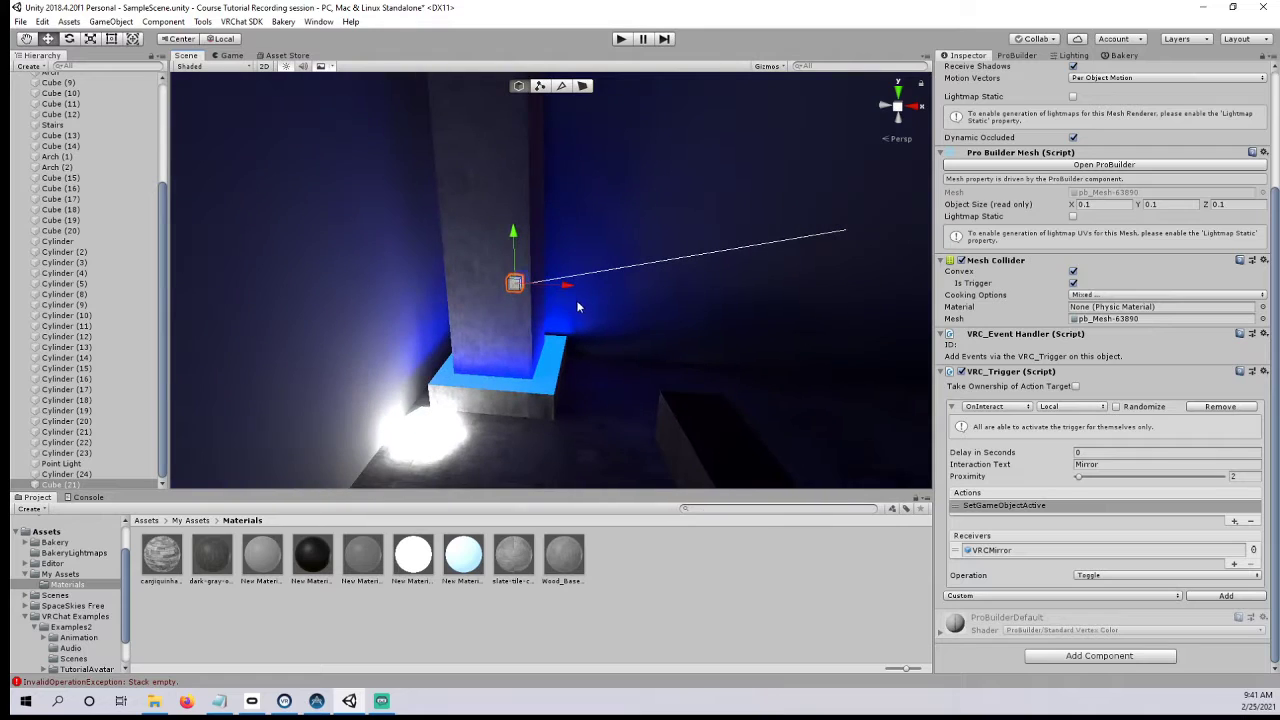
{"action": "left_click_drag", "start_coordinate": [514, 238], "coordinate": [514, 258]}
- Examine the button cube, the mirror wall and the surrounding room from several angles
{"action": "right_click_drag", "start_coordinate": [536, 264], "coordinate": [582, 262]}
{"action": "scroll", "coordinate": [652, 264], "scroll_direction": "up", "scroll_amount": 3}
{"action": "mouse_move", "coordinate": [582, 262]}
{"action": "middle_mouse_down"}
{"action": "mouse_move", "coordinate": [601, 260]}
{"action": "mouse_move", "coordinate": [574, 270]}
{"action": "middle_mouse_up"}
{"action": "right_click_drag", "start_coordinate": [574, 270], "coordinate": [603, 272]}
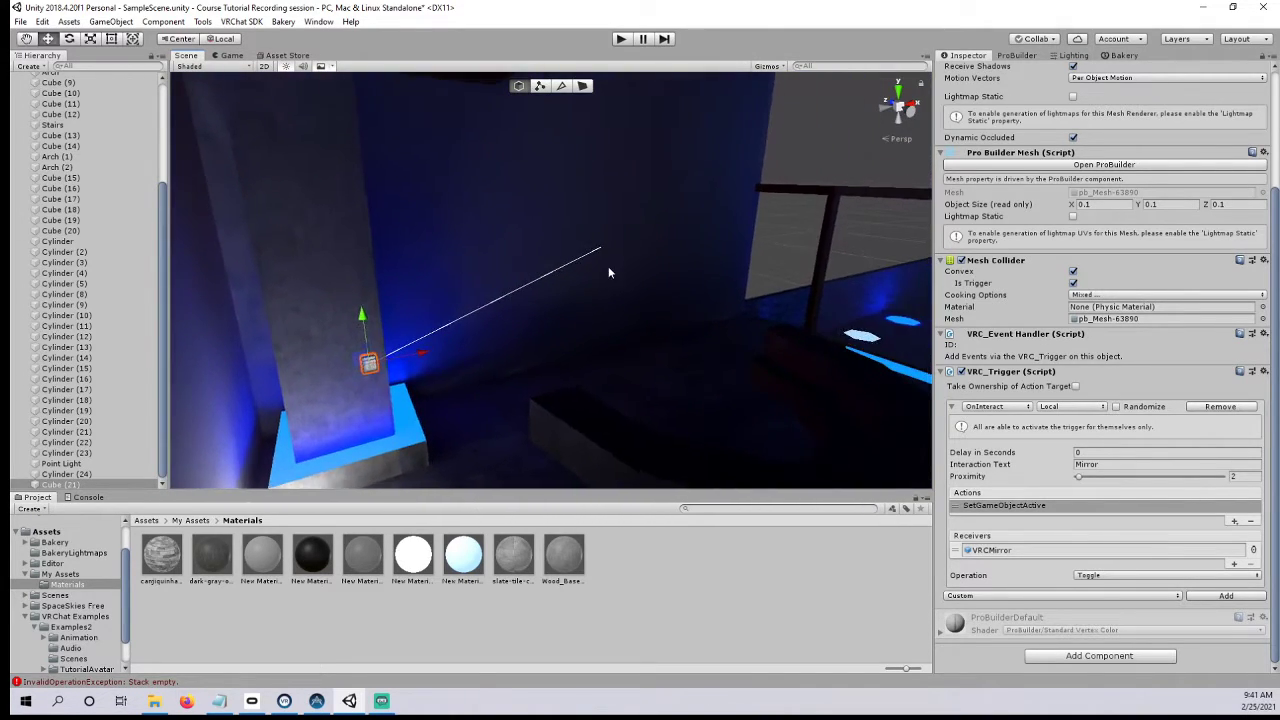
{"action": "middle_click_drag", "start_coordinate": [603, 272], "coordinate": [586, 286]}
{"action": "right_click_drag", "start_coordinate": [586, 286], "coordinate": [480, 268]}
{"action": "middle_click_drag", "start_coordinate": [480, 268], "coordinate": [473, 302]}
{"action": "right_click_drag", "start_coordinate": [473, 302], "coordinate": [354, 317]}
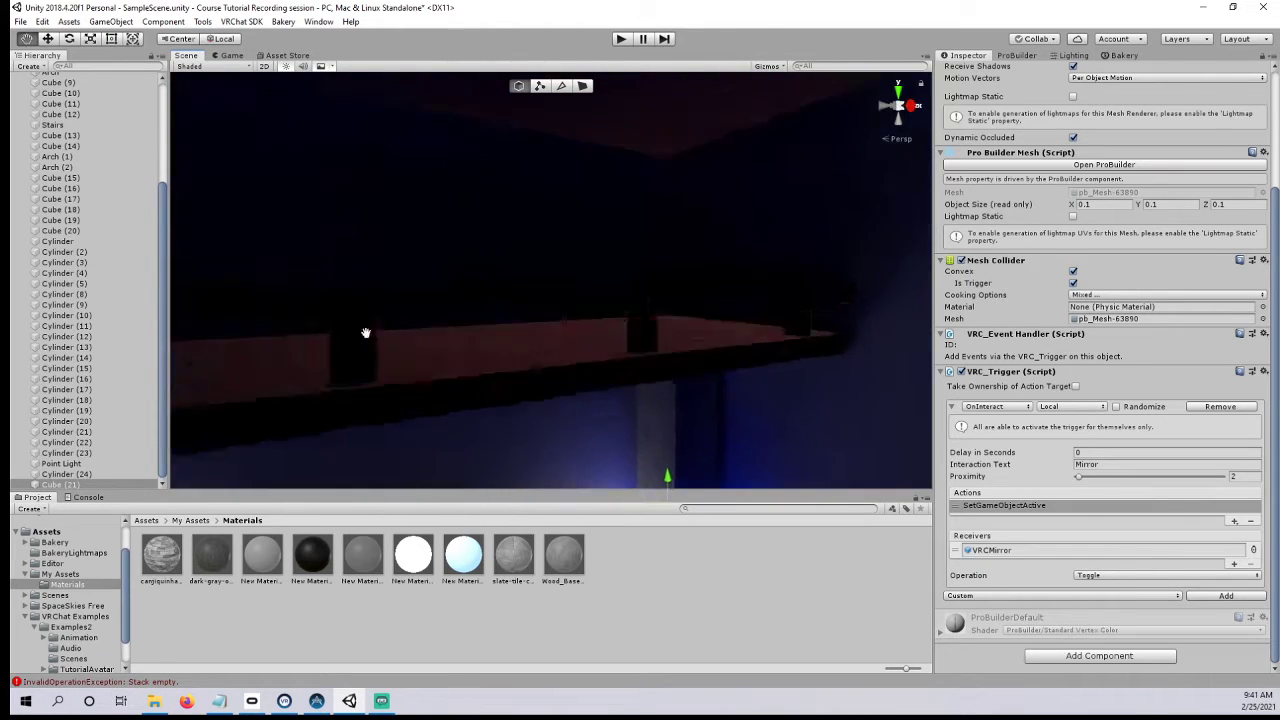
{"action": "middle_click_drag", "start_coordinate": [354, 317], "coordinate": [385, 400]}
{"action": "right_click_drag", "start_coordinate": [385, 400], "coordinate": [546, 418]}
{"action": "middle_click_drag", "start_coordinate": [546, 418], "coordinate": [534, 349]}
{"action": "right_click_drag", "start_coordinate": [534, 349], "coordinate": [433, 320]}
{"action": "left_click", "coordinate": [737, 300]}
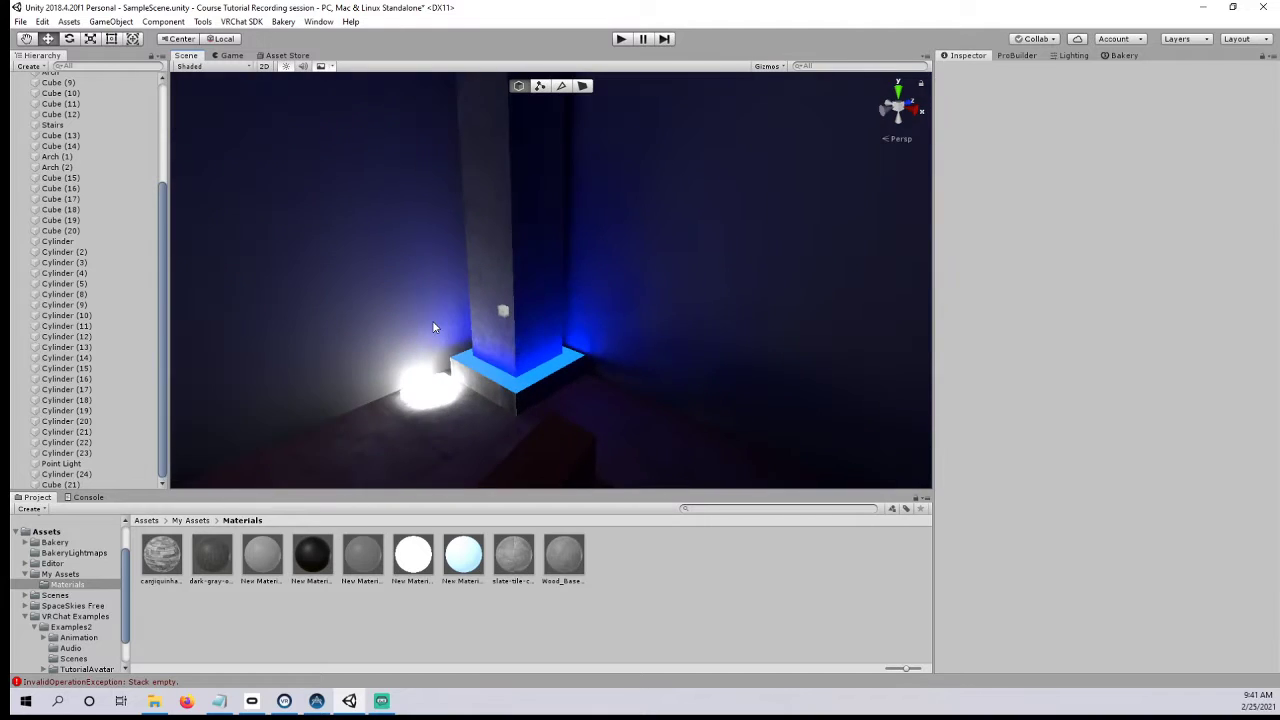
- Nudge the small button cube slightly downward on the pillar face
{"action": "scroll", "coordinate": [434, 321], "scroll_direction": "up", "scroll_amount": 3}
{"action": "left_click", "coordinate": [473, 331]}
{"action": "left_click_drag", "start_coordinate": [508, 319], "coordinate": [509, 323]}
{"action": "right_click_drag", "start_coordinate": [509, 323], "coordinate": [549, 297]}
- Start a new ProBuilder cube outside the building with size X 5, Y 1 and Z 5
{"action": "left_click", "coordinate": [1018, 56]}
{"action": "right_click_drag", "start_coordinate": [880, 248], "coordinate": [567, 287]}
{"action": "middle_click_drag", "start_coordinate": [567, 287], "coordinate": [602, 281]}
{"action": "scroll", "coordinate": [602, 281], "scroll_direction": "up", "scroll_amount": 1}
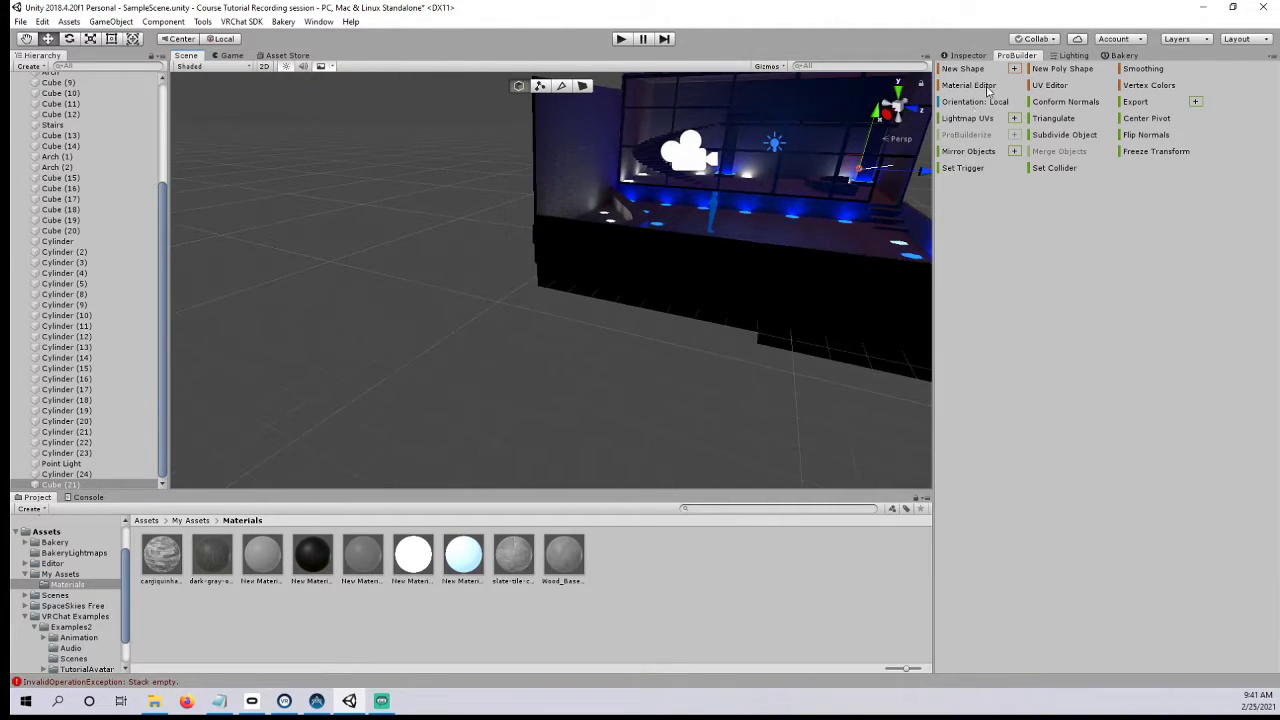
{"action": "left_click", "coordinate": [1014, 70]}
{"action": "left_click", "coordinate": [972, 296]}
{"action": "type", "text": "5"}
{"action": "key", "text": "Tab"}
{"action": "type", "text": "5"}
{"action": "key", "text": "Tab"}
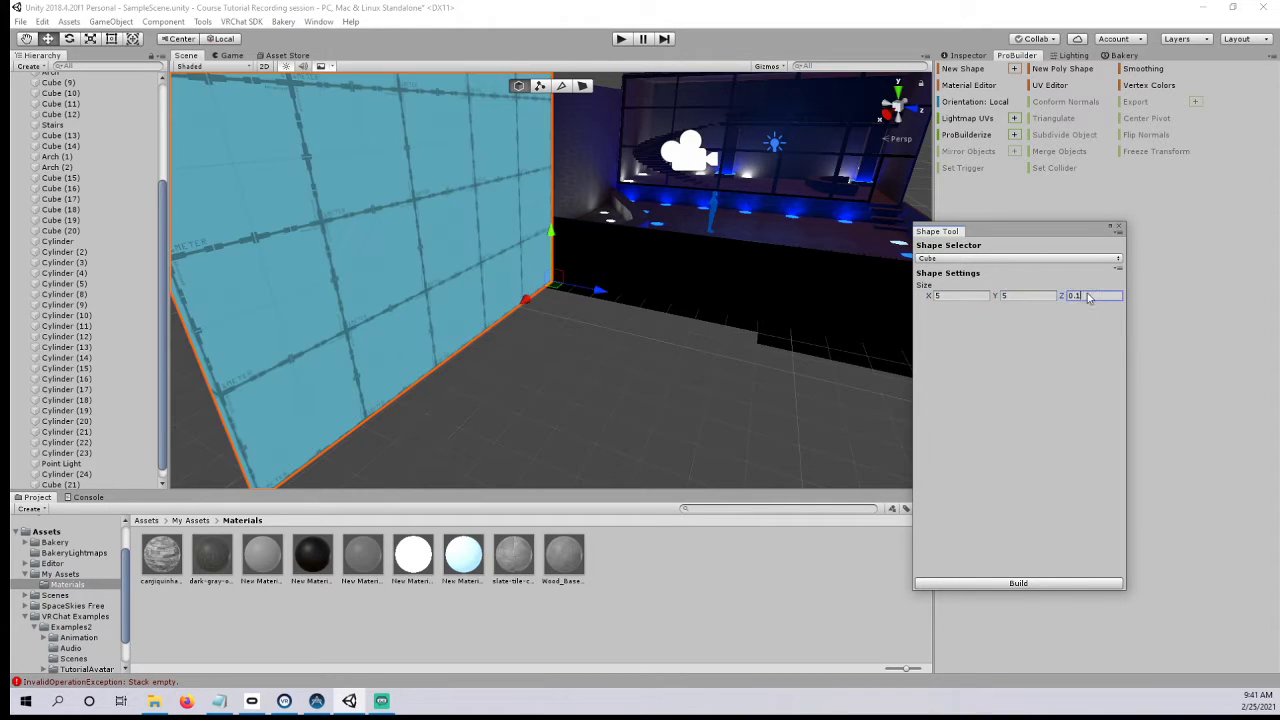
{"action": "type", "text": "5"}
{"action": "left_click", "coordinate": [1020, 297]}
{"action": "type", "text": "1"}
- Move the slab preview away from the building on the empty ground and build it
{"action": "scroll", "coordinate": [497, 275], "scroll_direction": "down", "scroll_amount": 4}
{"action": "left_click_drag", "start_coordinate": [620, 285], "coordinate": [766, 317]}
{"action": "right_click_drag", "start_coordinate": [766, 317], "coordinate": [682, 324]}
{"action": "left_click_drag", "start_coordinate": [780, 331], "coordinate": [672, 448]}
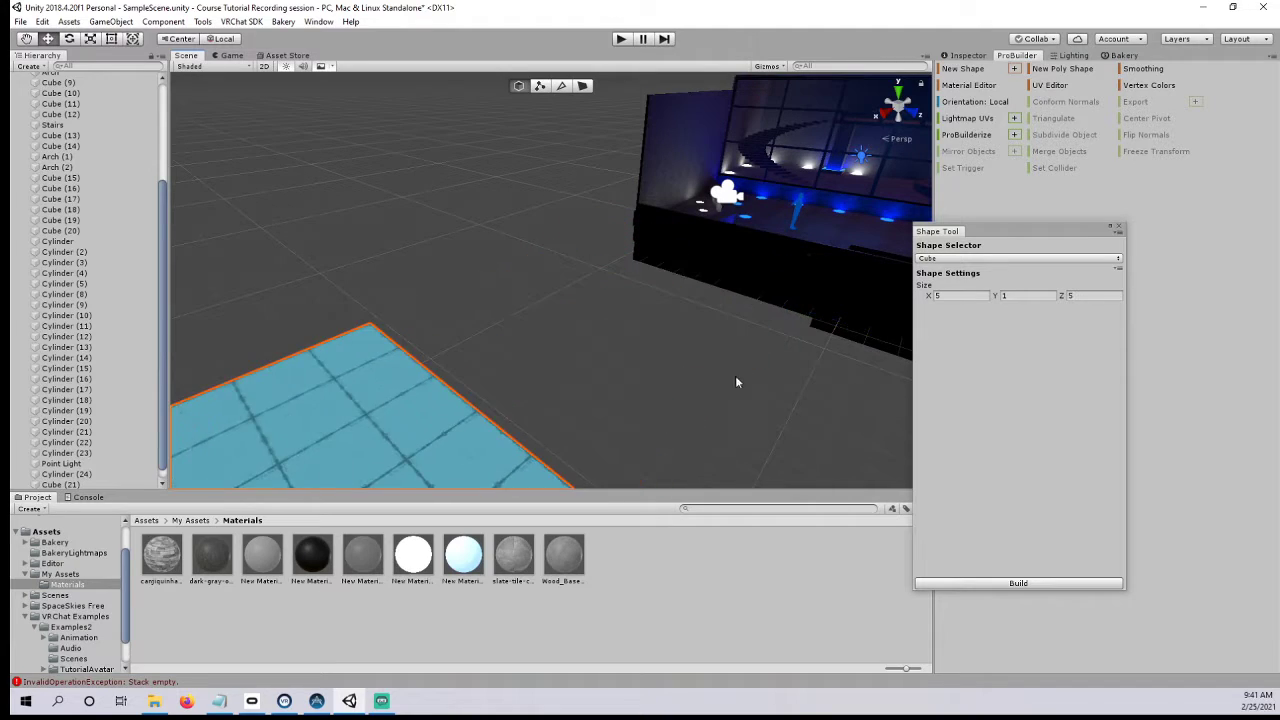
{"action": "right_click_drag", "start_coordinate": [729, 383], "coordinate": [650, 386]}
{"action": "left_click", "coordinate": [1011, 583]}
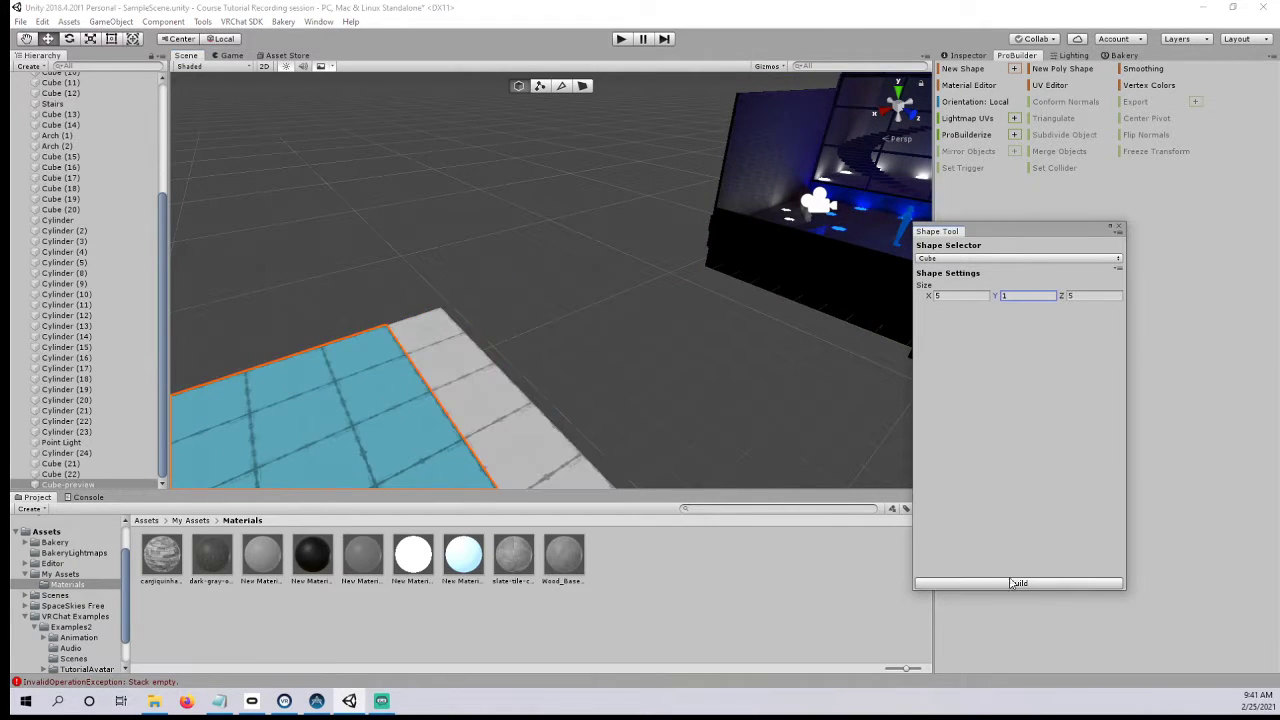
{"action": "left_click", "coordinate": [1119, 228]}
- Start another ProBuilder cube inside the building and shift its preview near the avatar
{"action": "middle_click_drag", "start_coordinate": [658, 392], "coordinate": [672, 340]}
{"action": "scroll", "coordinate": [672, 338], "scroll_direction": "down", "scroll_amount": 5}
{"action": "right_click_drag", "start_coordinate": [672, 290], "coordinate": [362, 291]}
{"action": "scroll", "coordinate": [391, 216], "scroll_direction": "down", "scroll_amount": 4}
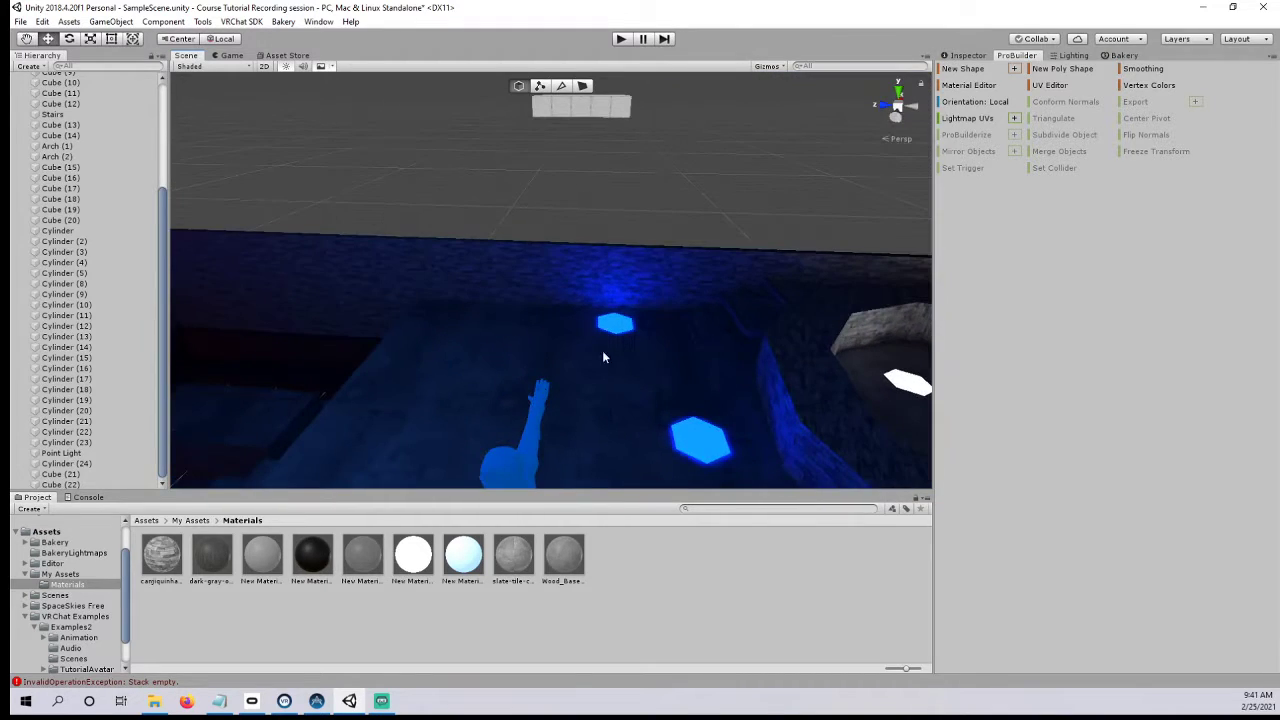
{"action": "right_click_drag", "start_coordinate": [591, 363], "coordinate": [588, 286]}
{"action": "right_click_drag", "start_coordinate": [475, 183], "coordinate": [507, 180]}
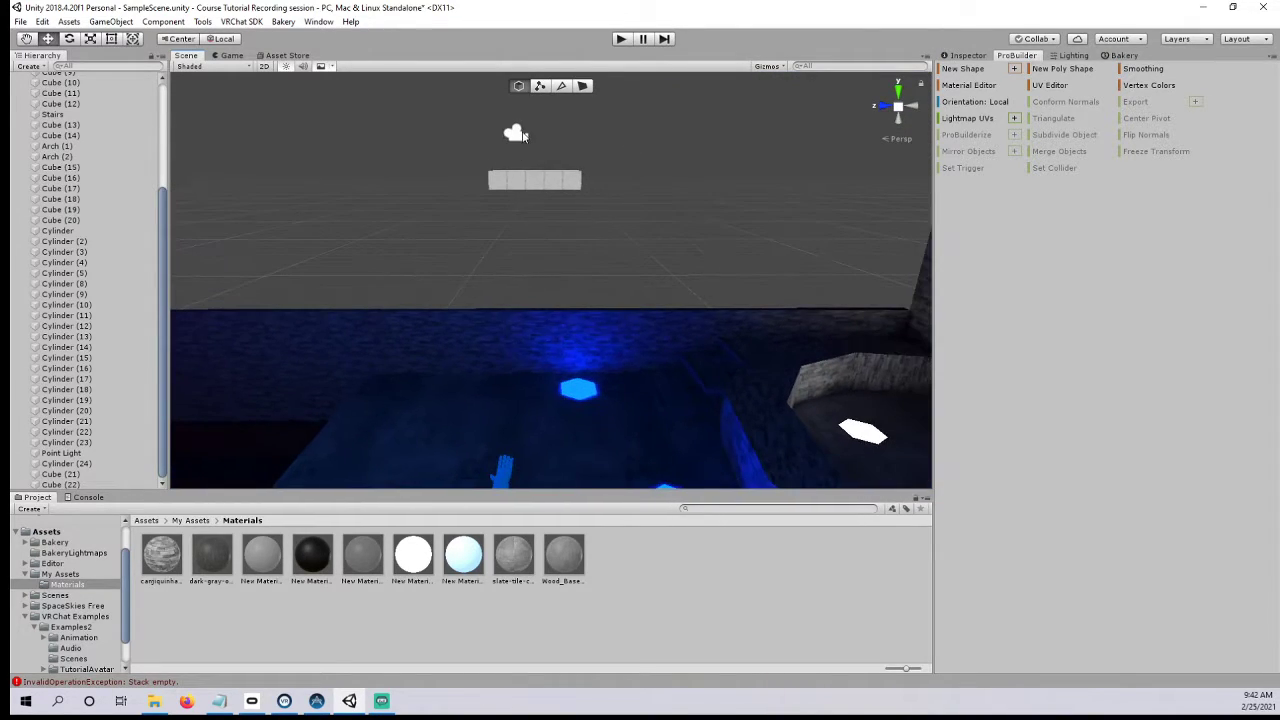
{"action": "middle_click_drag", "start_coordinate": [487, 454], "coordinate": [512, 405]}
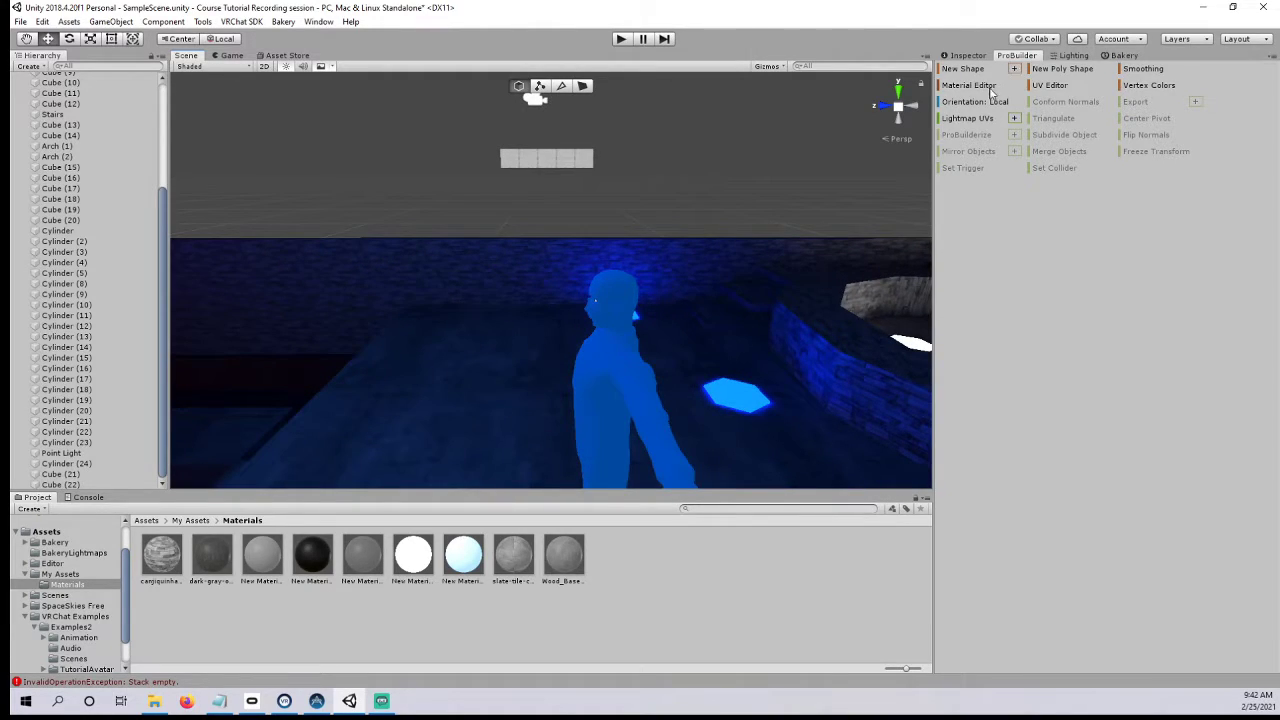
{"action": "left_click", "coordinate": [1016, 70]}
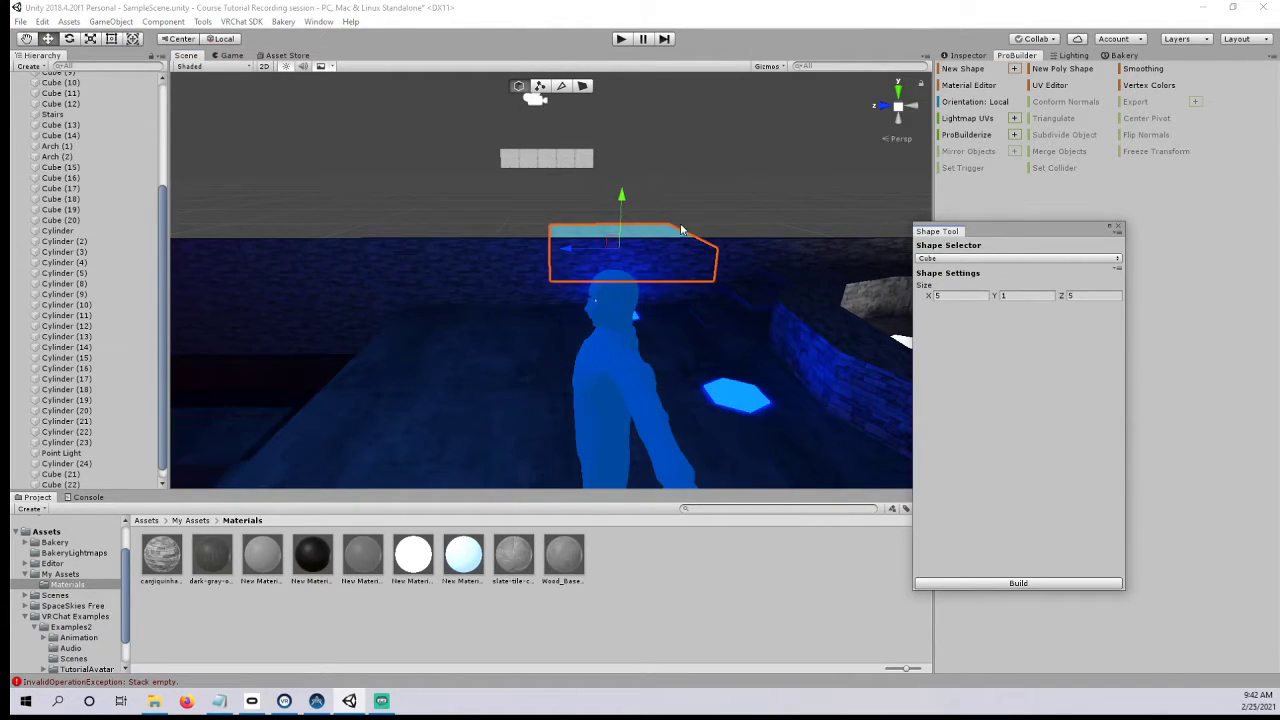
{"action": "left_click_drag", "start_coordinate": [567, 250], "coordinate": [548, 297]}
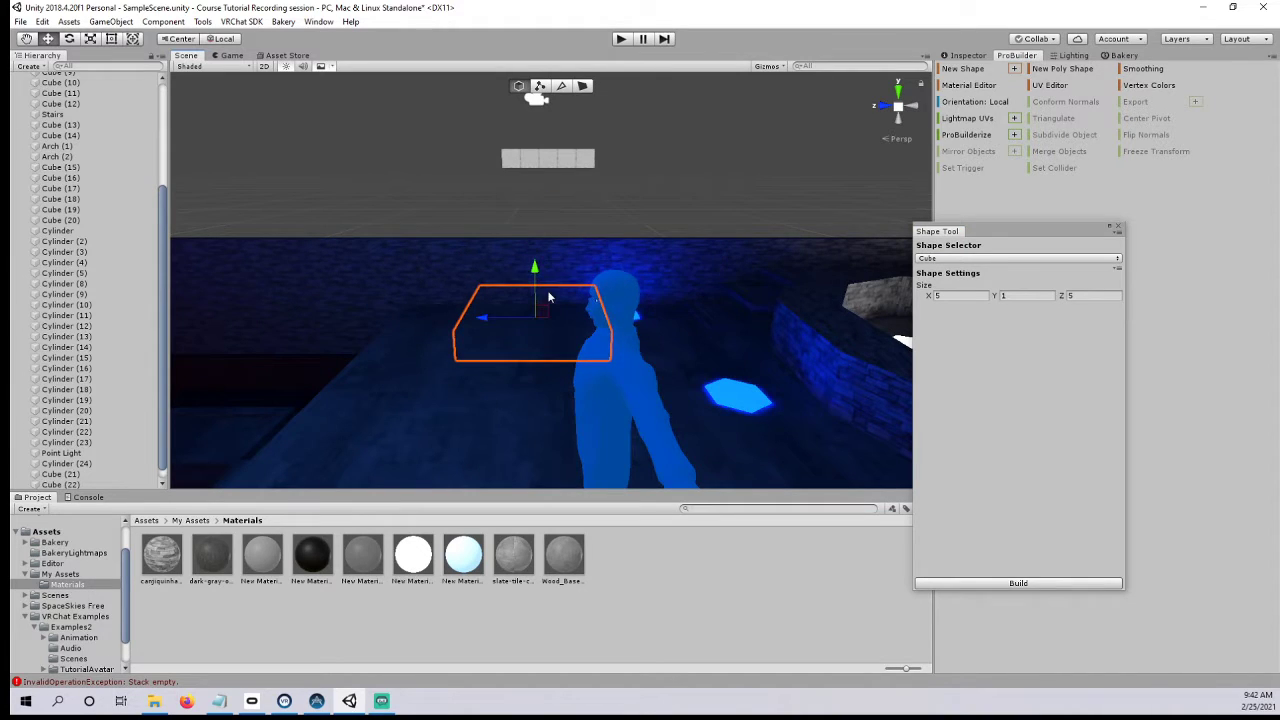
{"action": "key", "text": "ctrl+z"}
{"action": "left_click_drag", "start_coordinate": [526, 231], "coordinate": [608, 291], "text": "alt"}
{"action": "left_click_drag", "start_coordinate": [568, 236], "coordinate": [632, 286]}
- Set the new cube's X and Z sizes to 1
{"action": "right_click_drag", "start_coordinate": [632, 286], "coordinate": [737, 309]}
{"action": "left_click", "coordinate": [962, 296]}
{"action": "type", "text": "1"}
{"action": "left_click", "coordinate": [1082, 295]}
{"action": "type", "text": "1"}
- Position the cube preview above the floor beside the avatar and the blue floor light, and build it
{"action": "scroll", "coordinate": [737, 309], "scroll_direction": "down", "scroll_amount": 3}
{"action": "left_click_drag", "start_coordinate": [473, 431], "coordinate": [592, 412]}
{"action": "left_click_drag", "start_coordinate": [648, 367], "coordinate": [654, 333]}
{"action": "left_click_drag", "start_coordinate": [599, 376], "coordinate": [571, 379]}
{"action": "right_click_drag", "start_coordinate": [563, 275], "coordinate": [641, 387]}
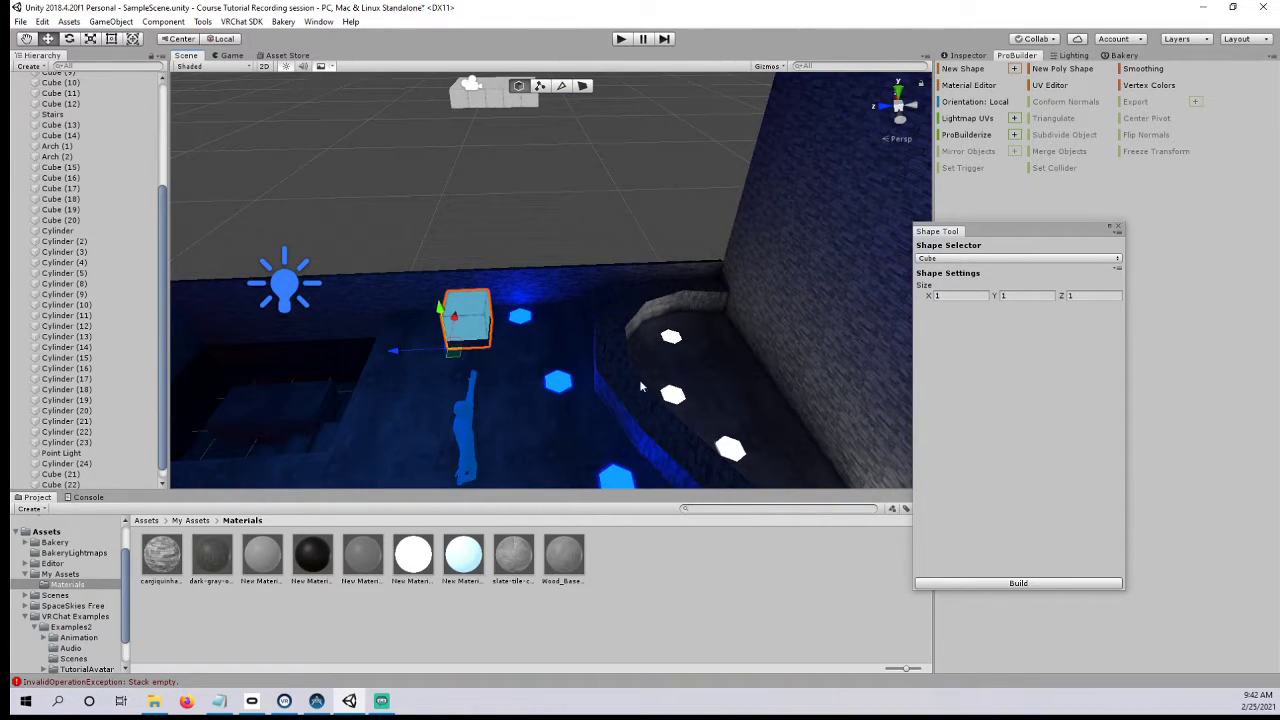
{"action": "left_click", "coordinate": [1041, 582]}
{"action": "left_click", "coordinate": [1118, 228]}
{"action": "scroll", "coordinate": [680, 260], "scroll_direction": "up", "scroll_amount": 5}
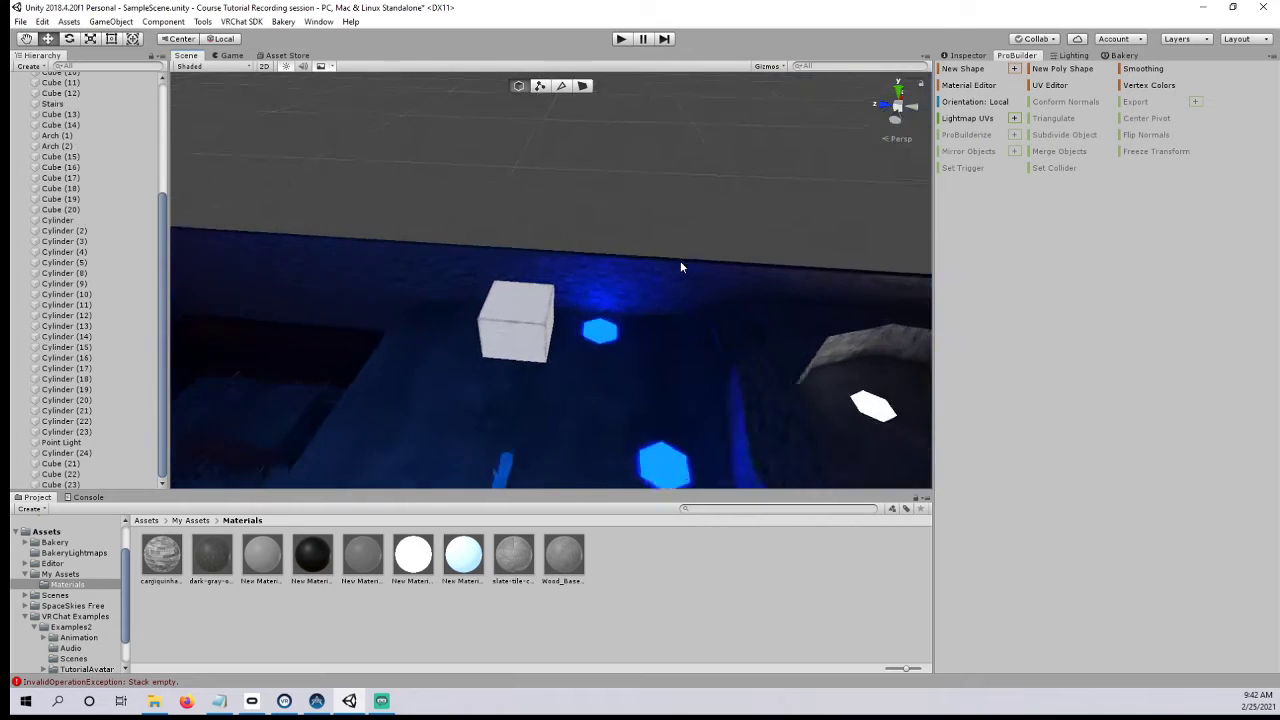
- Make the new cube's mesh collider a convex trigger and add a VRC_Trigger component to it
{"action": "left_click", "coordinate": [510, 335]}
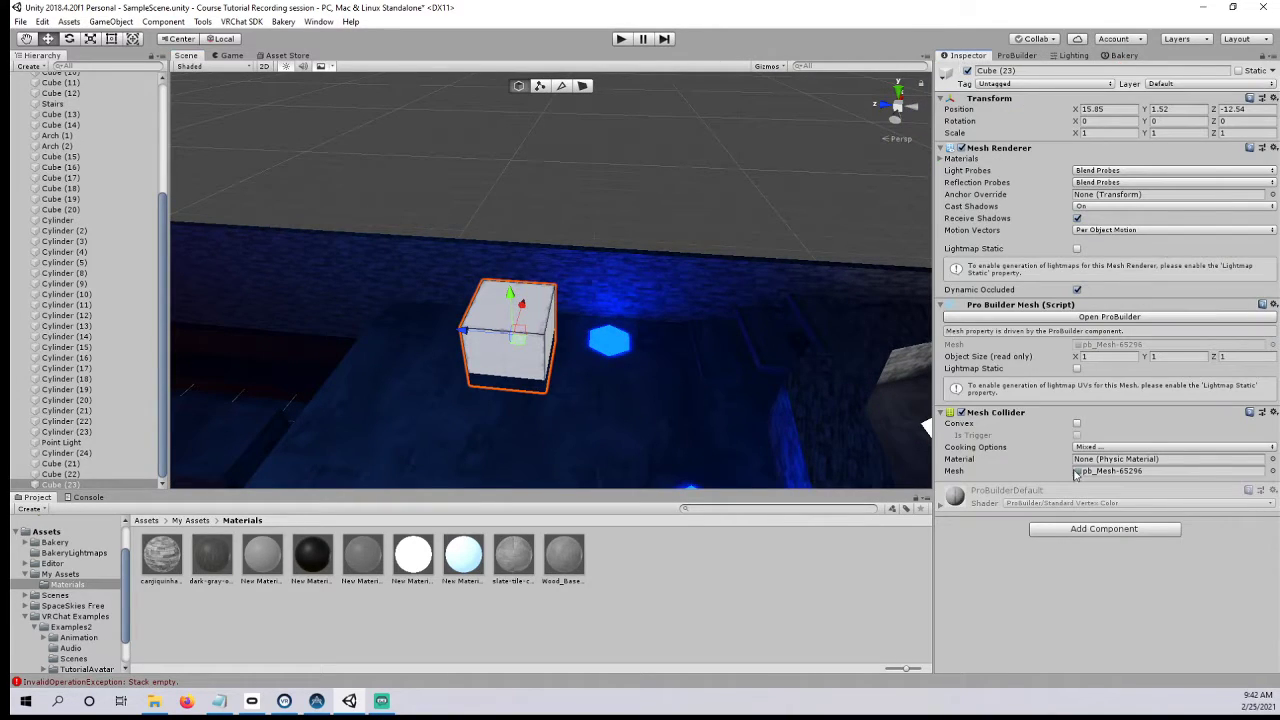
{"action": "left_click", "coordinate": [1077, 423]}
{"action": "left_click", "coordinate": [1077, 435]}
{"action": "left_click", "coordinate": [1078, 529]}
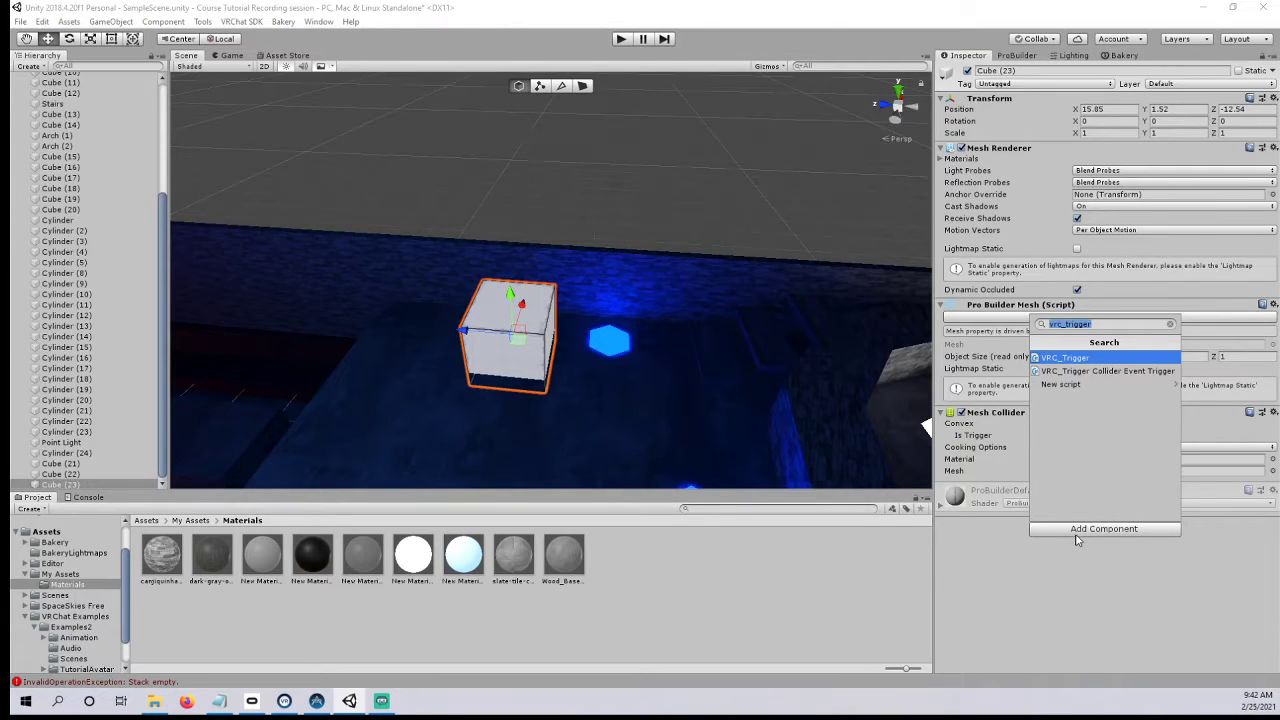
{"action": "left_click", "coordinate": [1105, 359]}
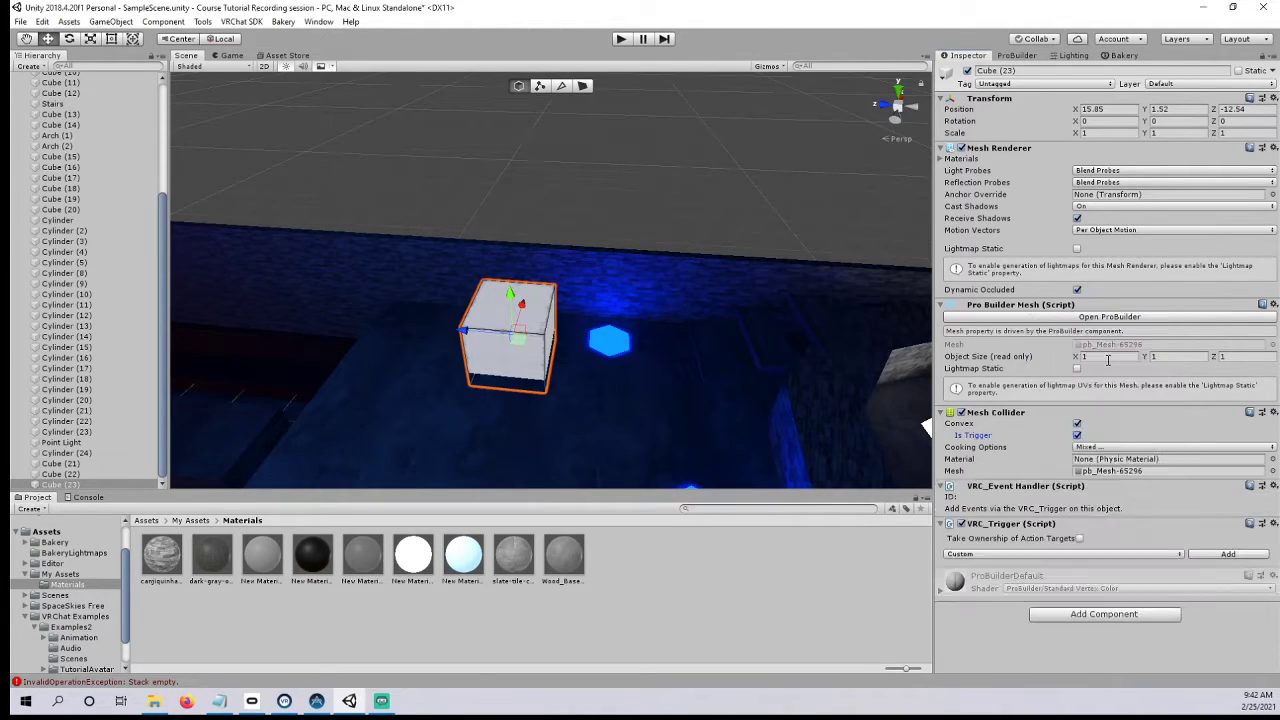
- Add an OnInteract event to the new cube's VRC_Trigger
{"action": "left_click", "coordinate": [1015, 553]}
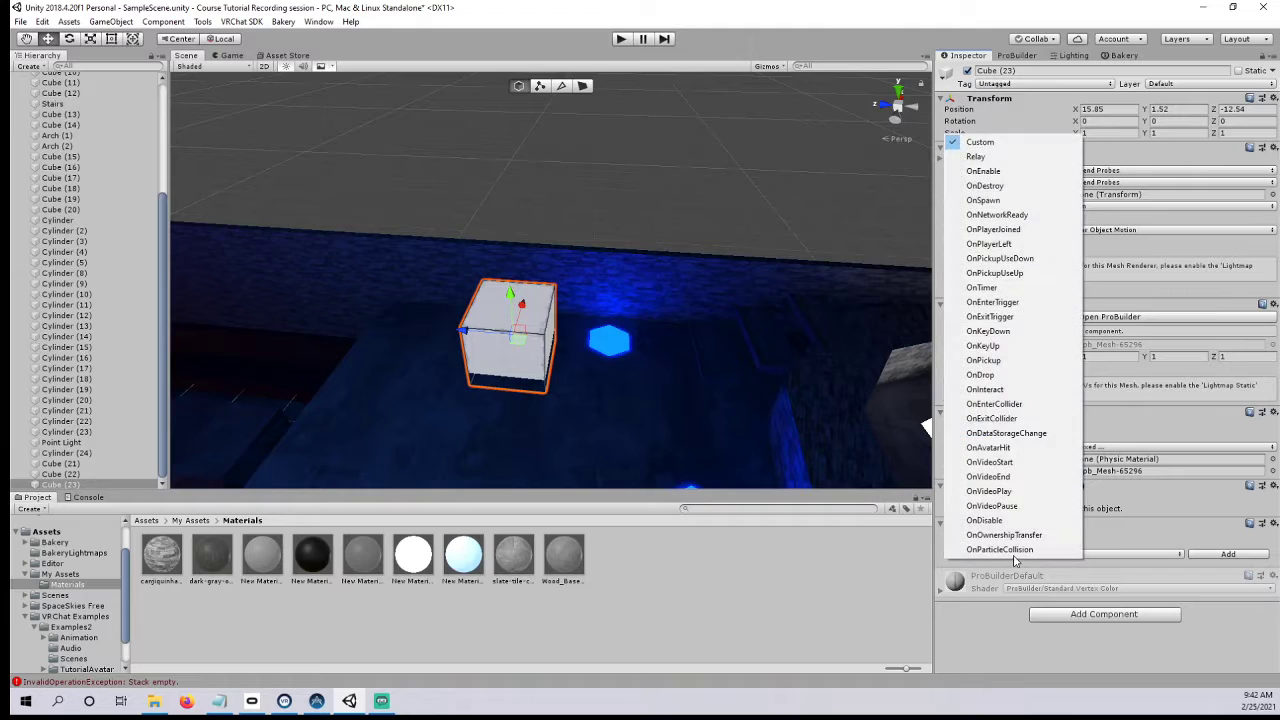
{"action": "left_click", "coordinate": [1000, 389]}
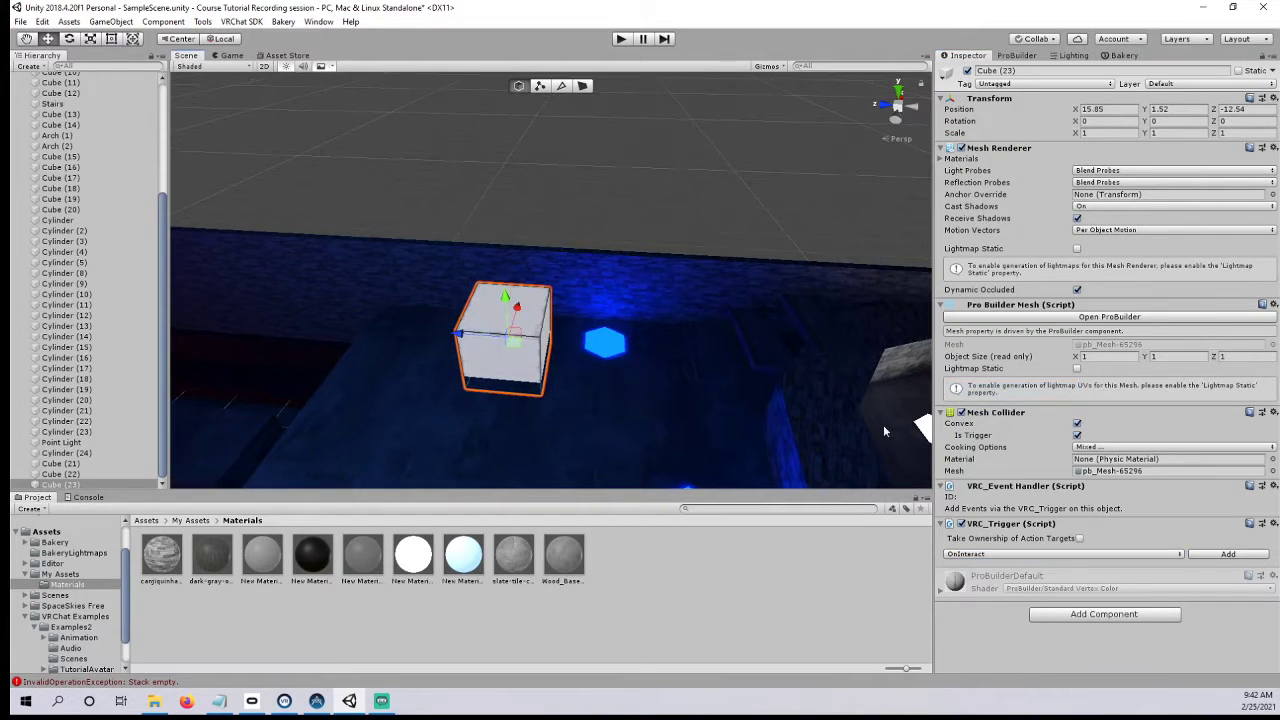
{"action": "left_click", "coordinate": [1218, 554]}
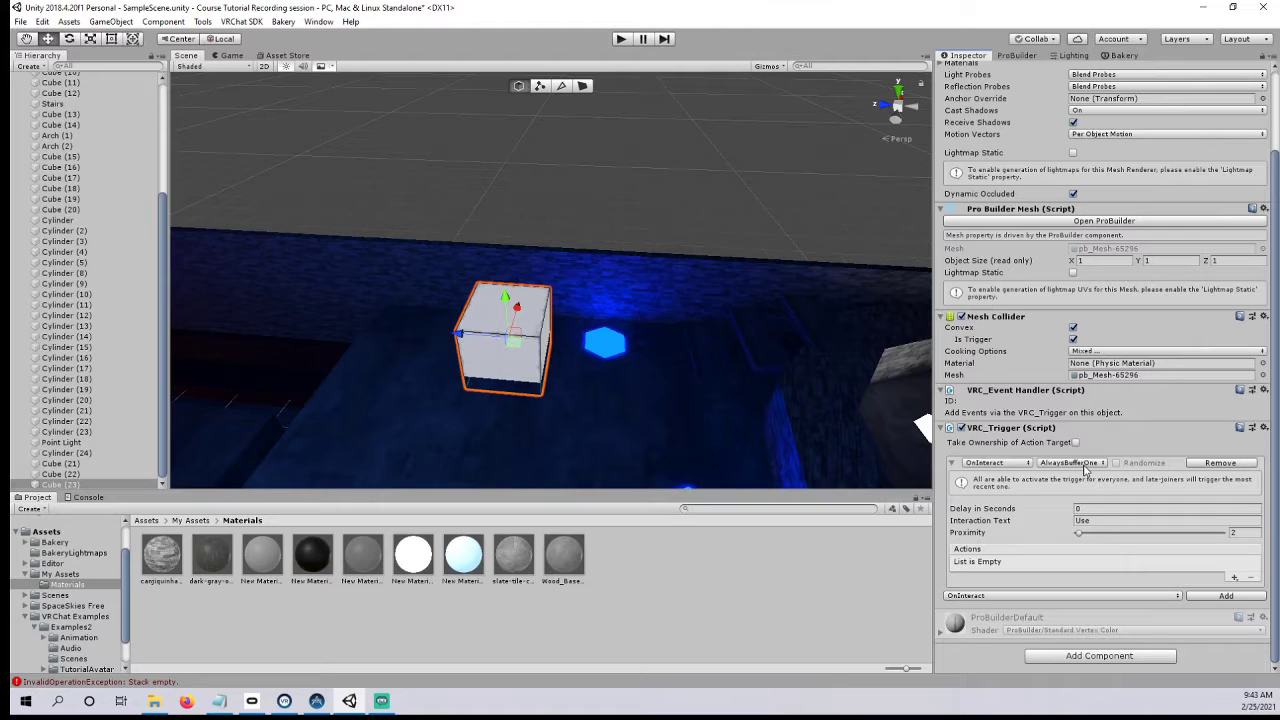
- Set the interaction text of the cube's OnInteract event to "Teleport"
{"action": "left_click", "coordinate": [1109, 520]}
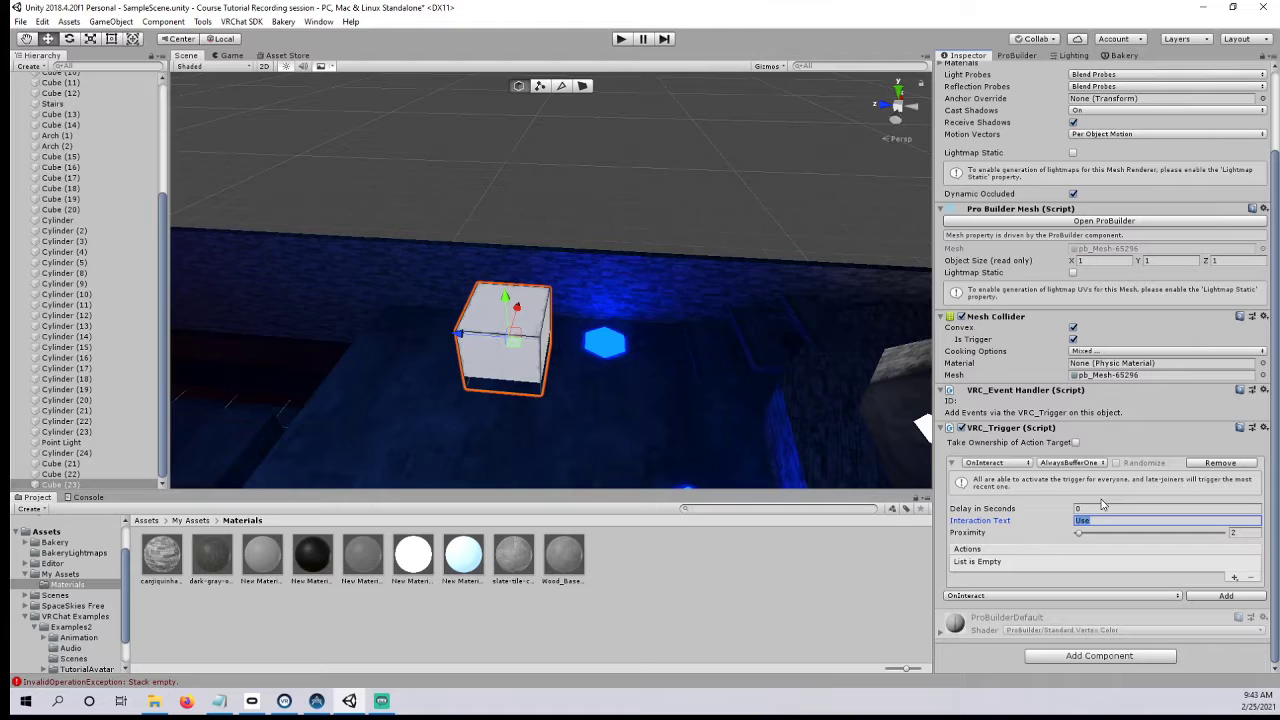
{"action": "type", "text": "gucci belt on whi"}
{"action": "key", "text": "BackSpace"}
{"action": "key", "text": "BackSpace"}
{"action": "key", "text": "BackSpace"}
{"action": "key", "text": "BackSpace"}
{"action": "key", "text": "BackSpace"}
{"action": "key", "text": "BackSpace"}
{"action": "key", "text": "BackSpace"}
{"action": "key", "text": "BackSpace"}
{"action": "key", "text": "BackSpace"}
{"action": "key", "text": "BackSpace"}
{"action": "key", "text": "BackSpace"}
{"action": "key", "text": "BackSpace"}
{"action": "key", "text": "BackSpace"}
{"action": "key", "text": "BackSpace"}
{"action": "key", "text": "BackSpace"}
{"action": "key", "text": "BackSpace"}
{"action": "key", "text": "BackSpace"}
{"action": "type", "text": "Teleport"}
- Add a TeleportPlayer action to the OnInteract event of the cube's VRC_Trigger
{"action": "left_click", "coordinate": [1232, 593]}
{"action": "mouse_move", "coordinate": [1233, 591]}
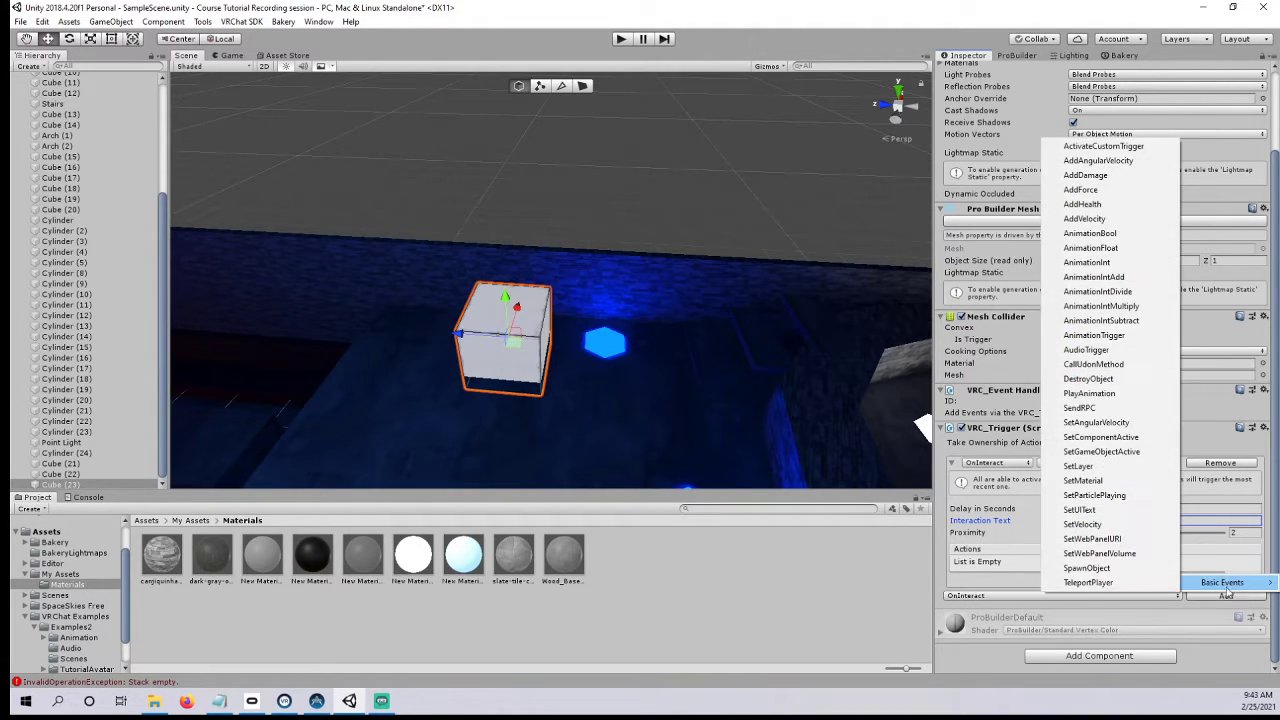
{"action": "left_click", "coordinate": [1228, 548]}
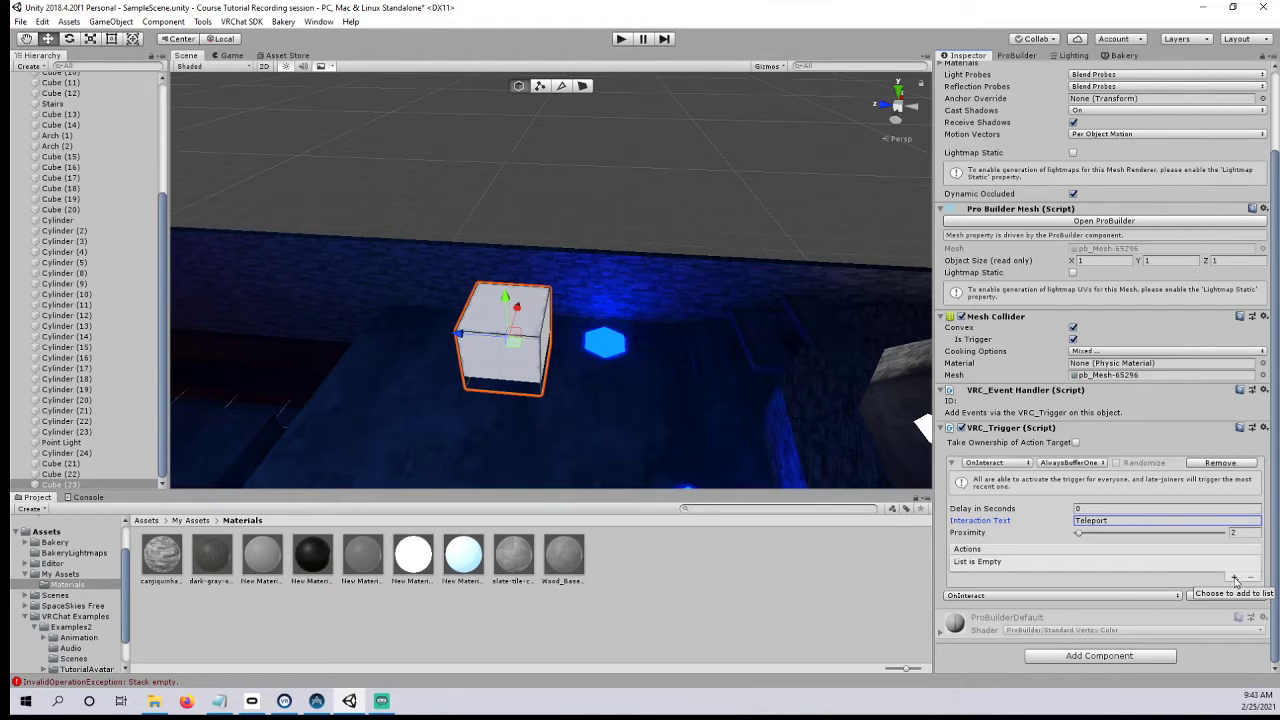
{"action": "left_click", "coordinate": [1235, 580]}
{"action": "mouse_move", "coordinate": [1230, 586]}
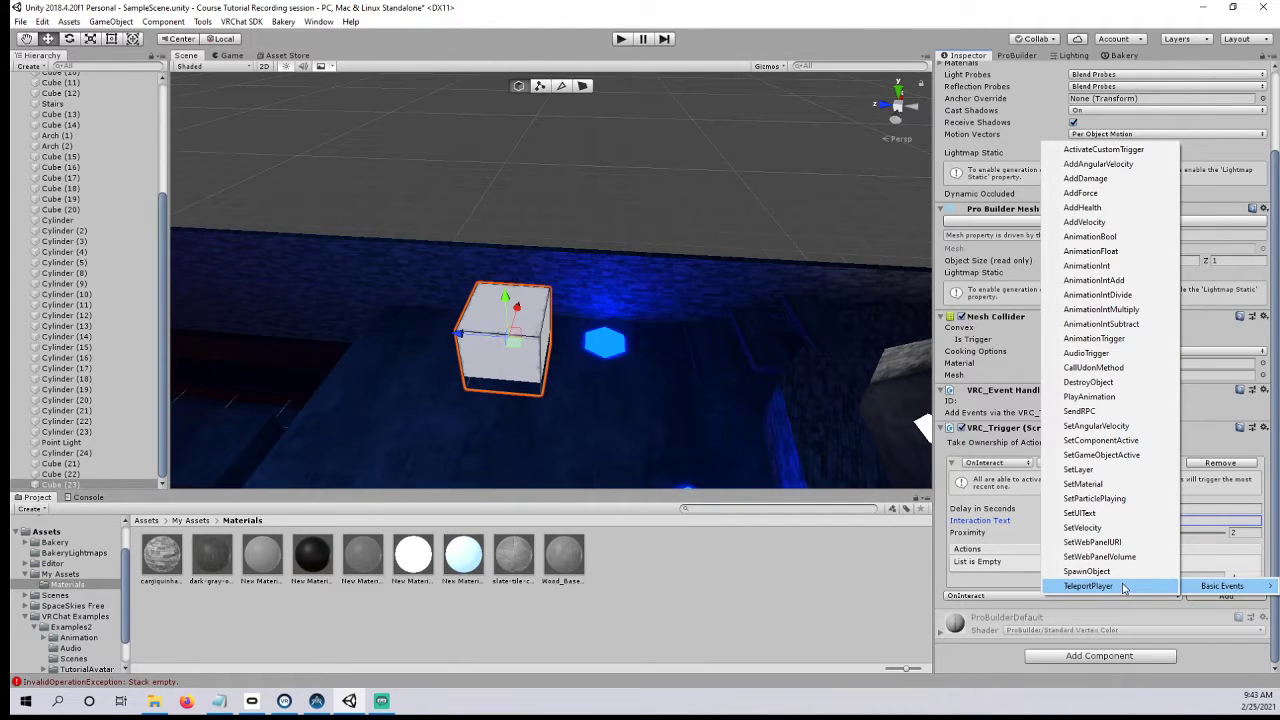
{"action": "left_click", "coordinate": [1127, 587]}
- Add an empty receiver slot to the TeleportPlayer action
{"action": "left_click", "coordinate": [1015, 564]}
{"action": "scroll", "coordinate": [1015, 567], "scroll_direction": "down", "scroll_amount": 4}
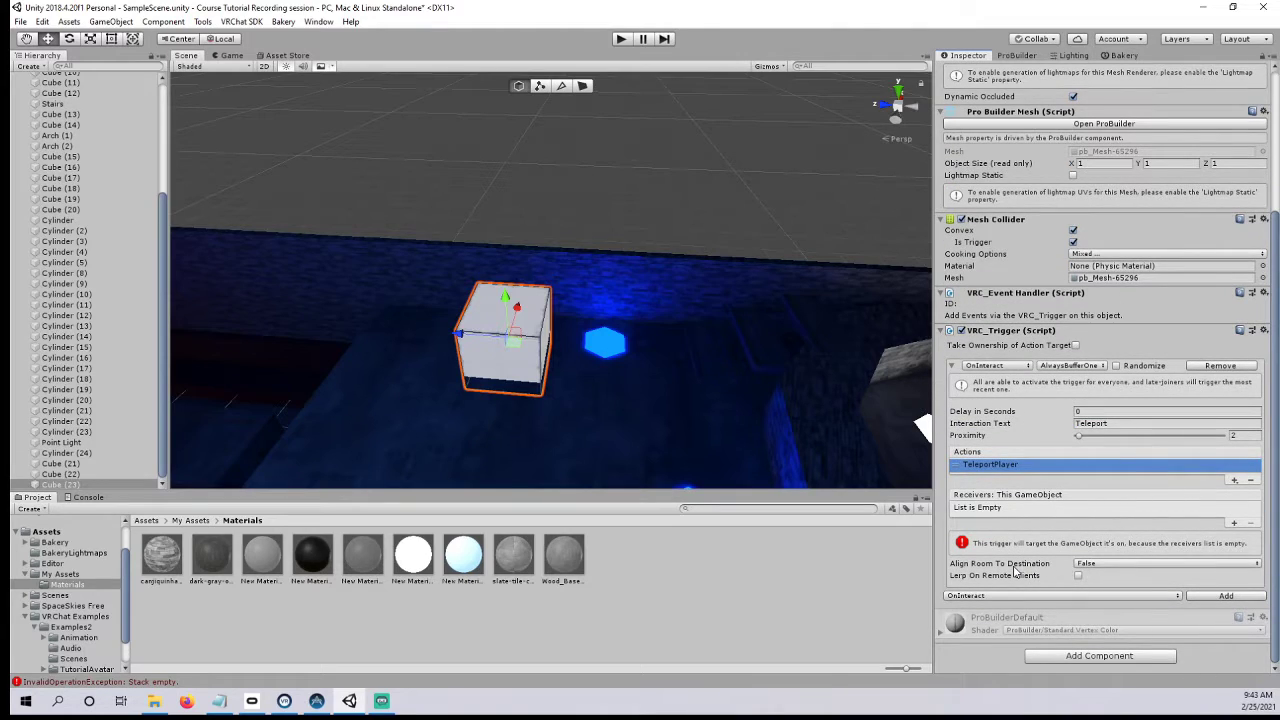
{"action": "left_click", "coordinate": [1234, 522]}
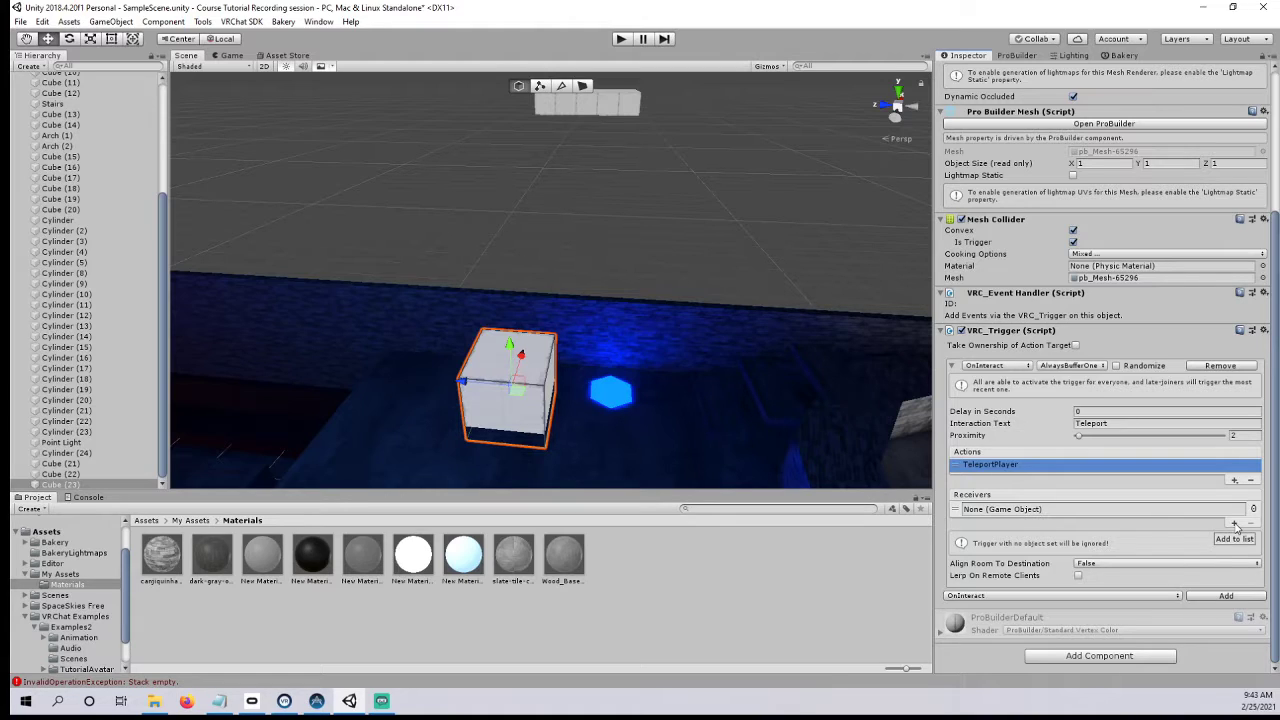
- Examine the outside platform relative to the teleport cube and review the receiver slot of the cube's TeleportPlayer action
{"action": "right_click_drag", "start_coordinate": [782, 208], "coordinate": [748, 122]}
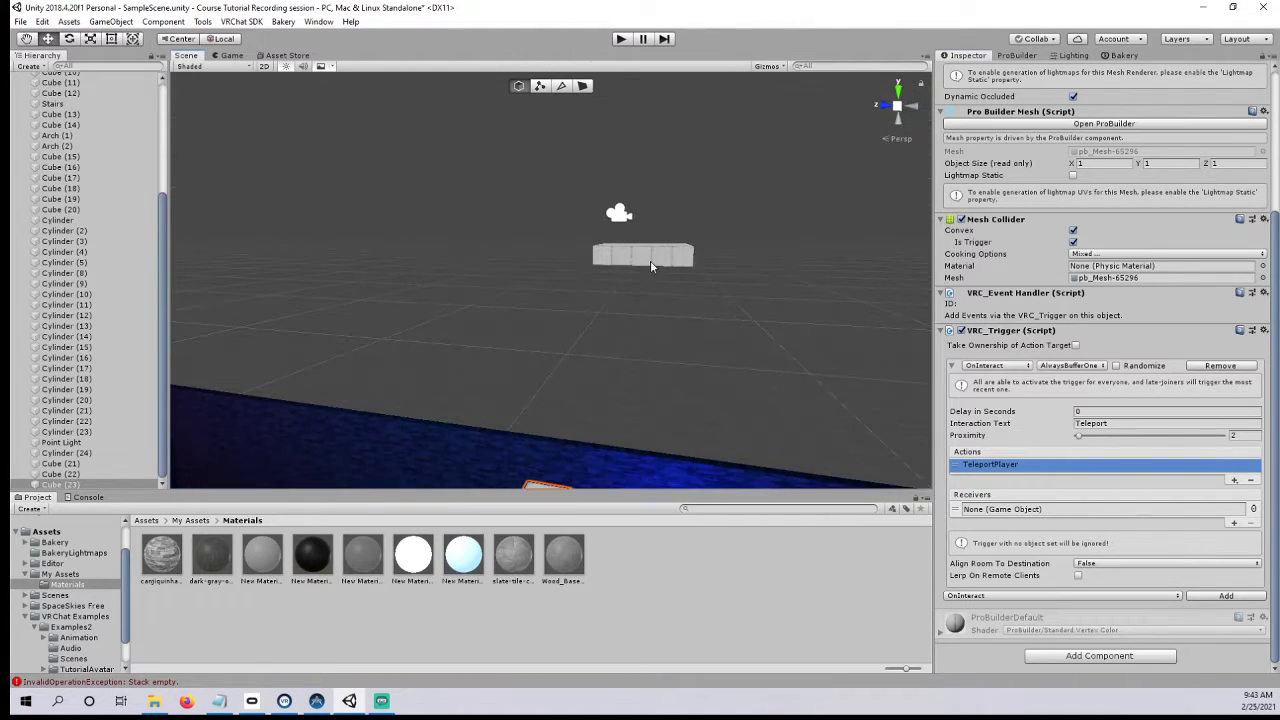
{"action": "left_click", "coordinate": [651, 261]}
{"action": "scroll", "coordinate": [594, 256], "scroll_direction": "down", "scroll_amount": 2}
{"action": "right_click_drag", "start_coordinate": [592, 258], "coordinate": [588, 302]}
{"action": "left_click", "coordinate": [560, 393]}
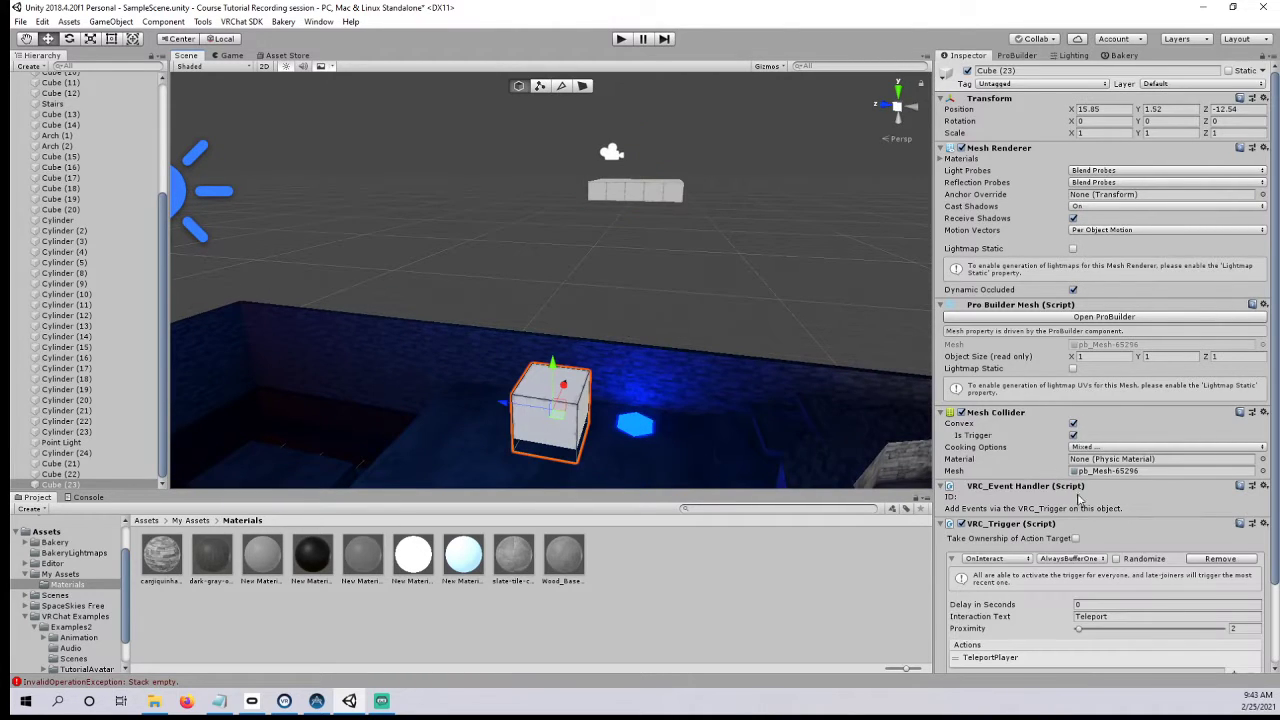
{"action": "scroll", "coordinate": [1074, 505], "scroll_direction": "down", "scroll_amount": 3}
{"action": "left_click", "coordinate": [1000, 561]}
{"action": "scroll", "coordinate": [1020, 530], "scroll_direction": "down", "scroll_amount": 3}
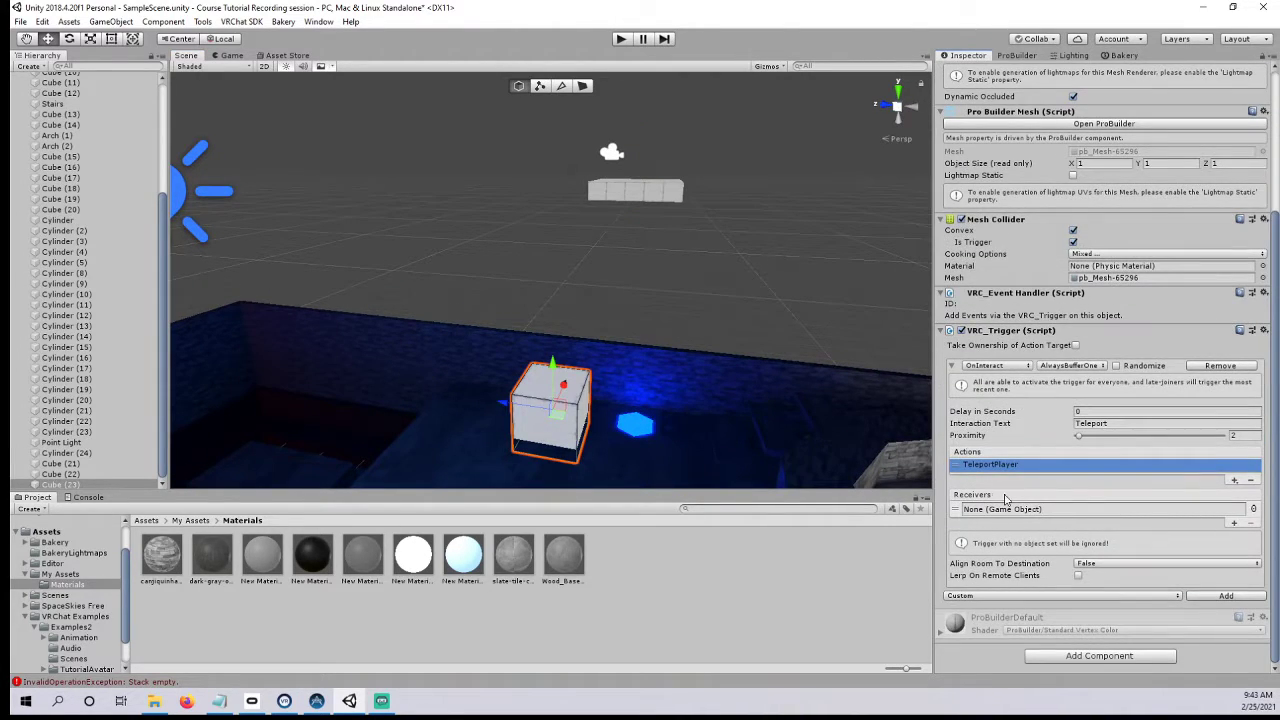
{"action": "right_click_drag", "start_coordinate": [625, 402], "coordinate": [704, 390]}
{"action": "middle_click_drag", "start_coordinate": [485, 286], "coordinate": [582, 366]}
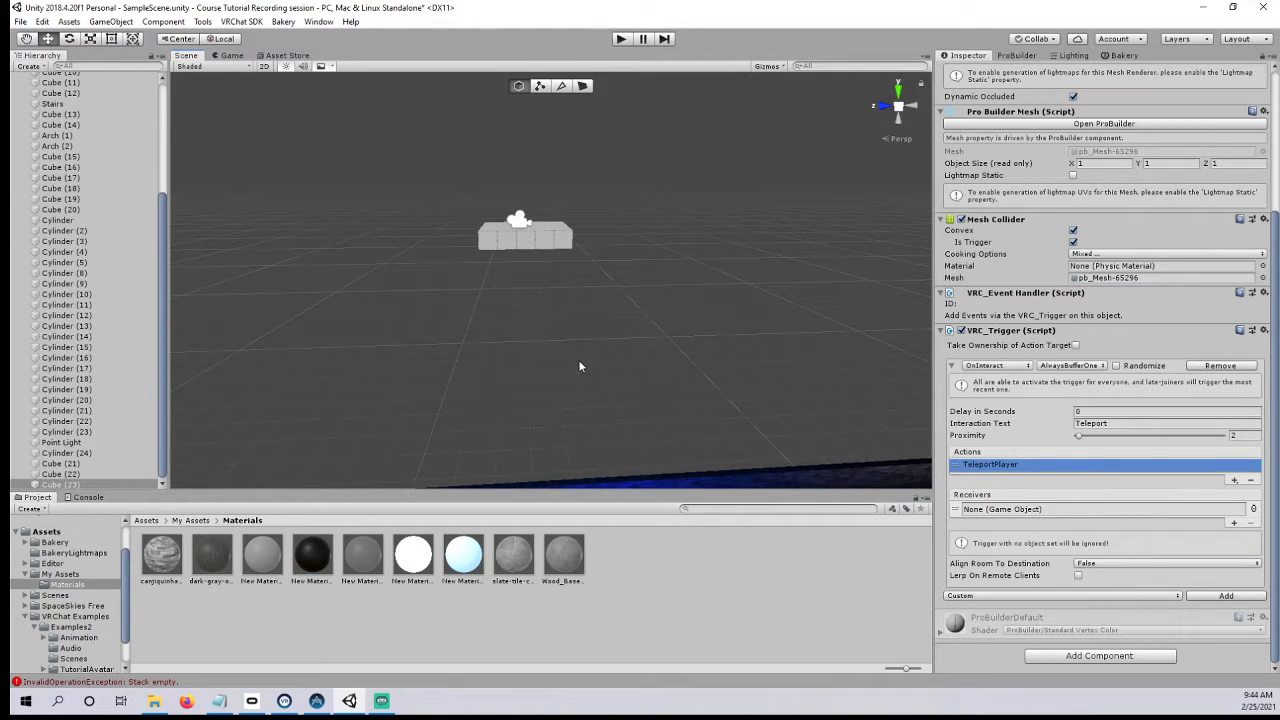
{"action": "right_click_drag", "start_coordinate": [576, 330], "coordinate": [571, 269]}
{"action": "middle_click_drag", "start_coordinate": [687, 373], "coordinate": [675, 345]}
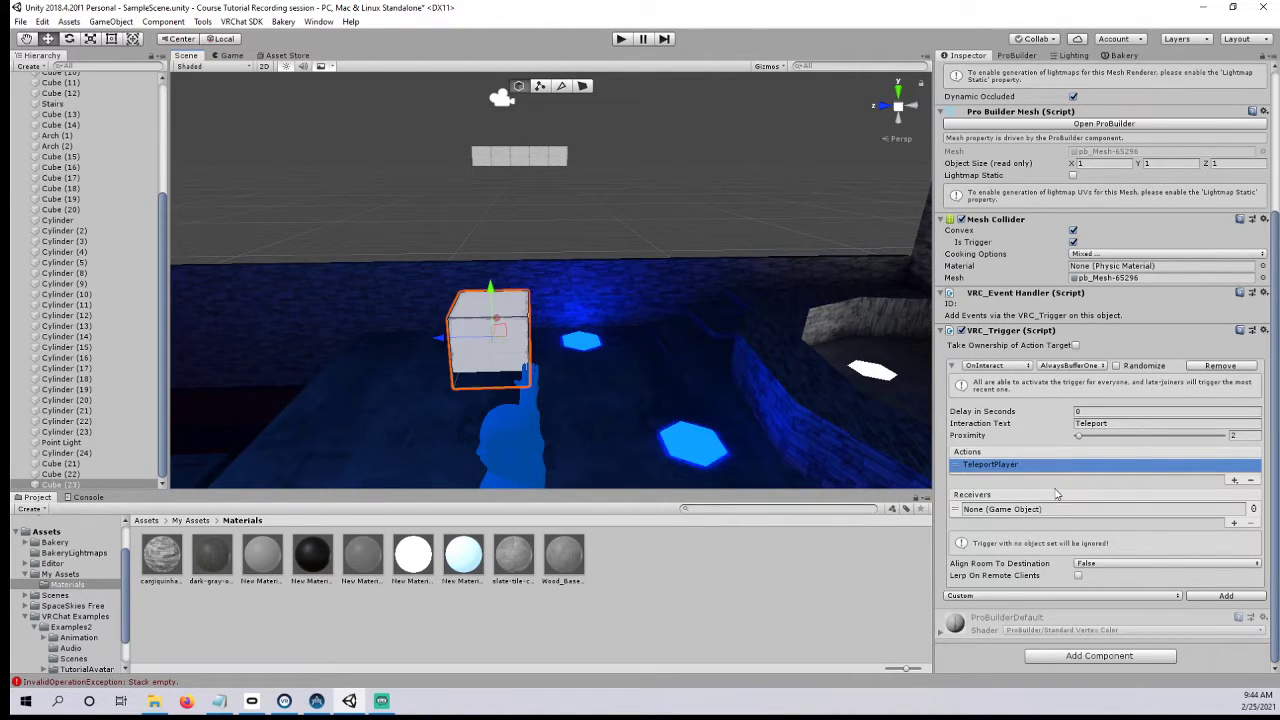
- Create an empty game object above the outside platform
{"action": "right_click_drag", "start_coordinate": [724, 320], "coordinate": [674, 283]}
{"action": "scroll", "coordinate": [670, 260], "scroll_direction": "up", "scroll_amount": 5}
{"action": "middle_click_drag", "start_coordinate": [663, 220], "coordinate": [477, 346]}
{"action": "right_click_drag", "start_coordinate": [477, 346], "coordinate": [400, 335]}
{"action": "middle_click_drag", "start_coordinate": [400, 335], "coordinate": [586, 326]}
{"action": "right_click_drag", "start_coordinate": [586, 326], "coordinate": [700, 331]}
{"action": "scroll", "coordinate": [655, 351], "scroll_direction": "up", "scroll_amount": 5}
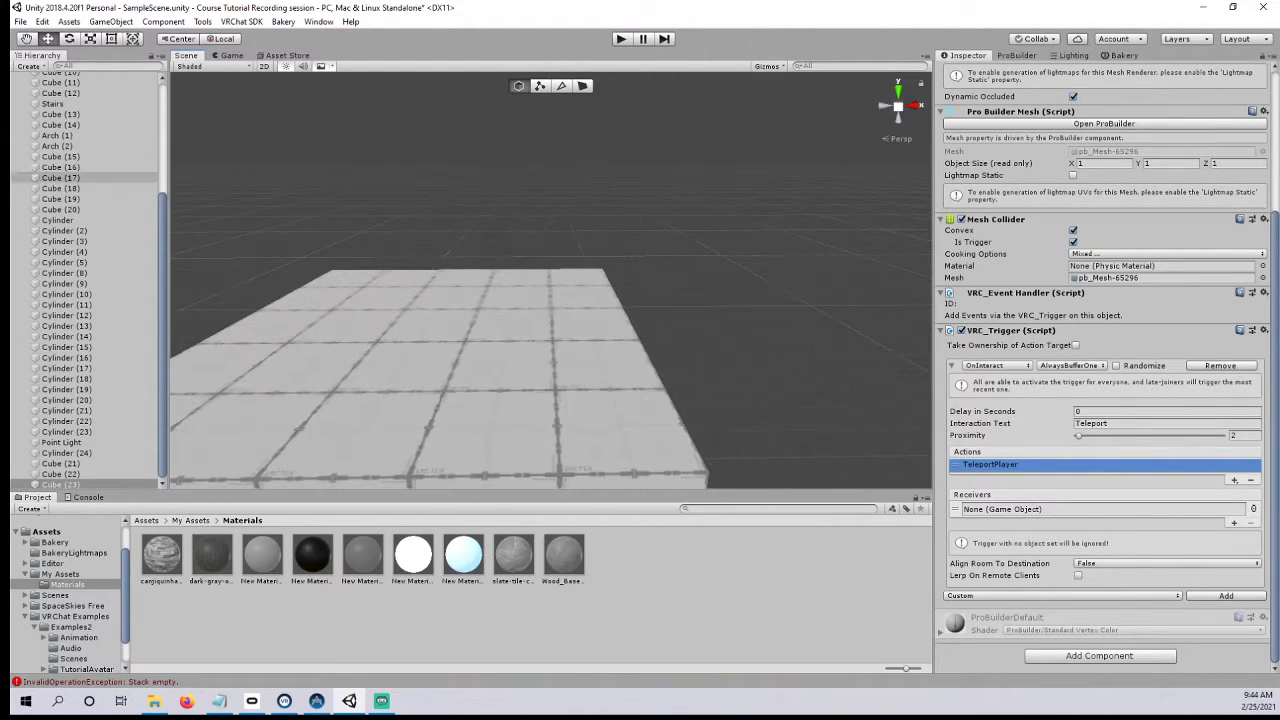
{"action": "left_click", "coordinate": [42, 66]}
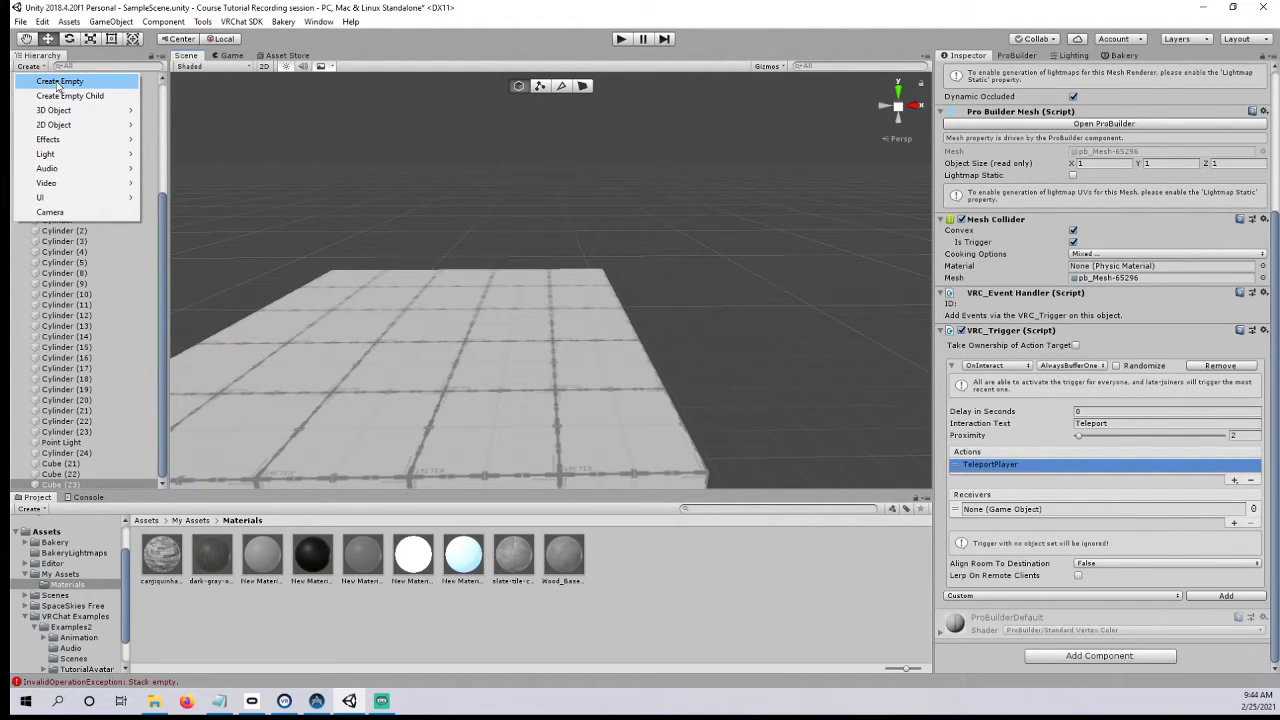
{"action": "left_click", "coordinate": [58, 87]}
{"action": "right_click_drag", "start_coordinate": [412, 188], "coordinate": [409, 303]}
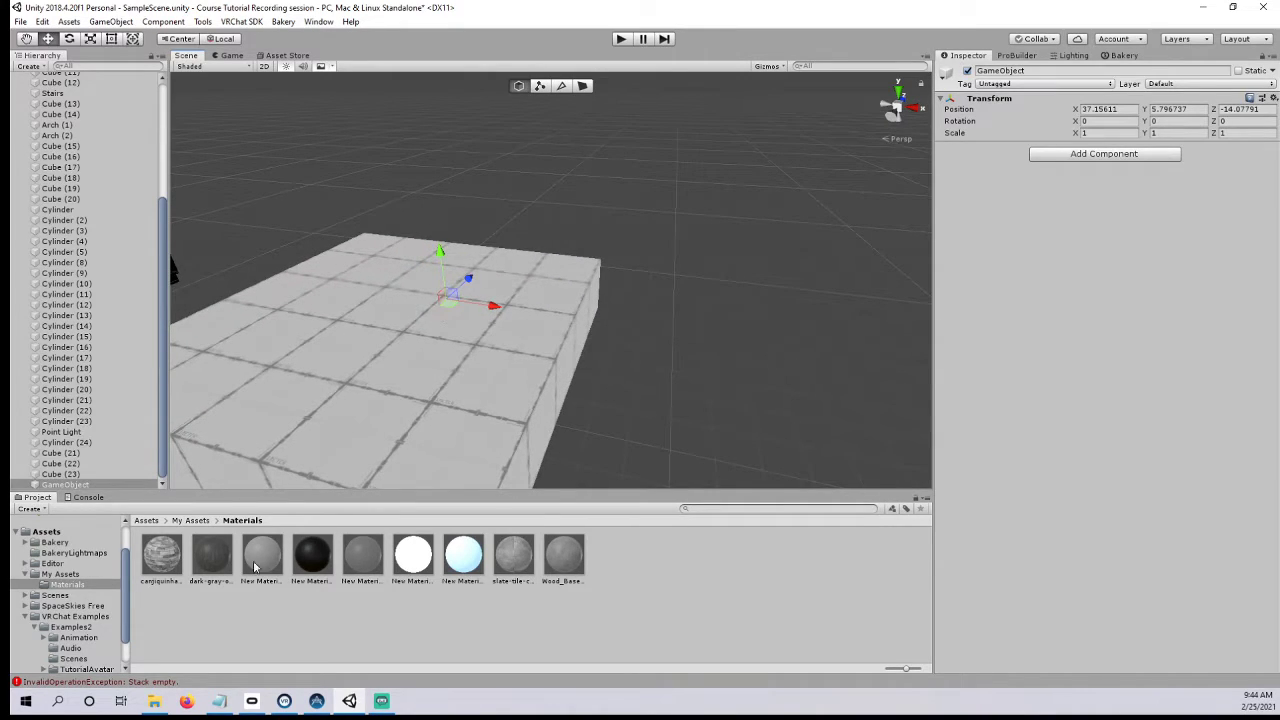
- Rename the new empty game object as "Platform Spawn"
{"action": "left_click", "coordinate": [66, 485]}
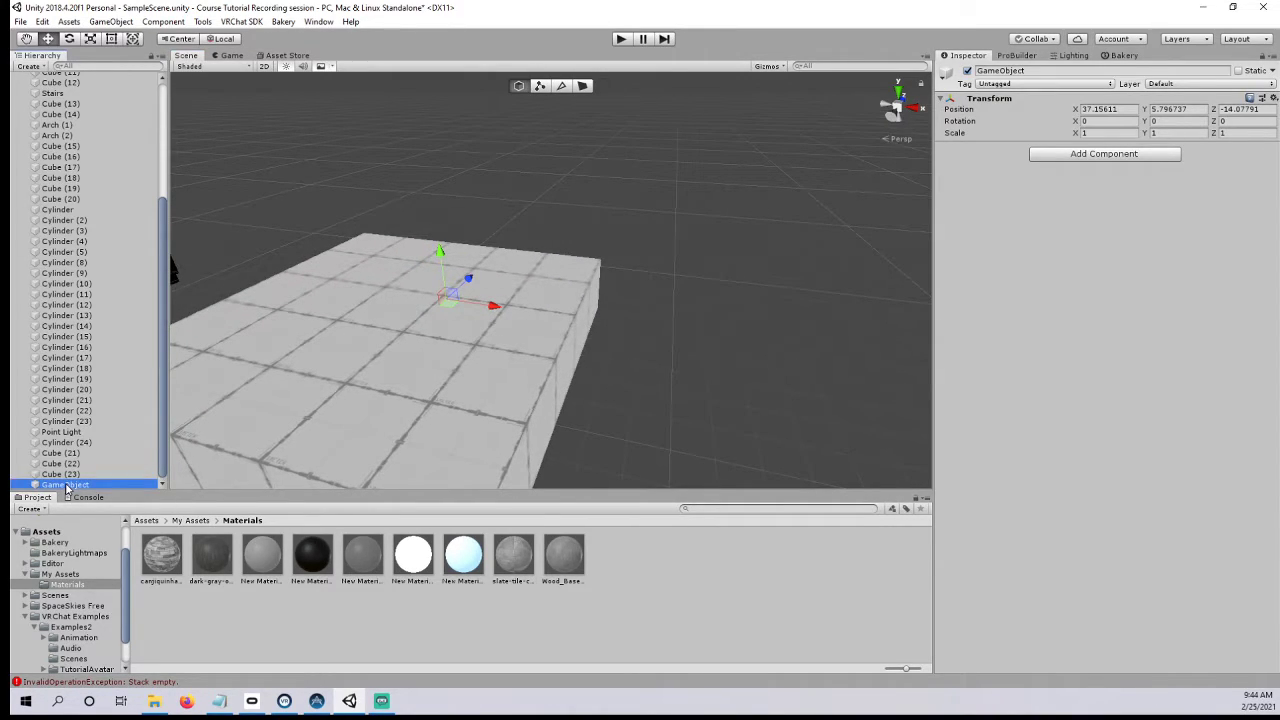
{"action": "right_click_drag", "start_coordinate": [530, 362], "coordinate": [474, 371]}
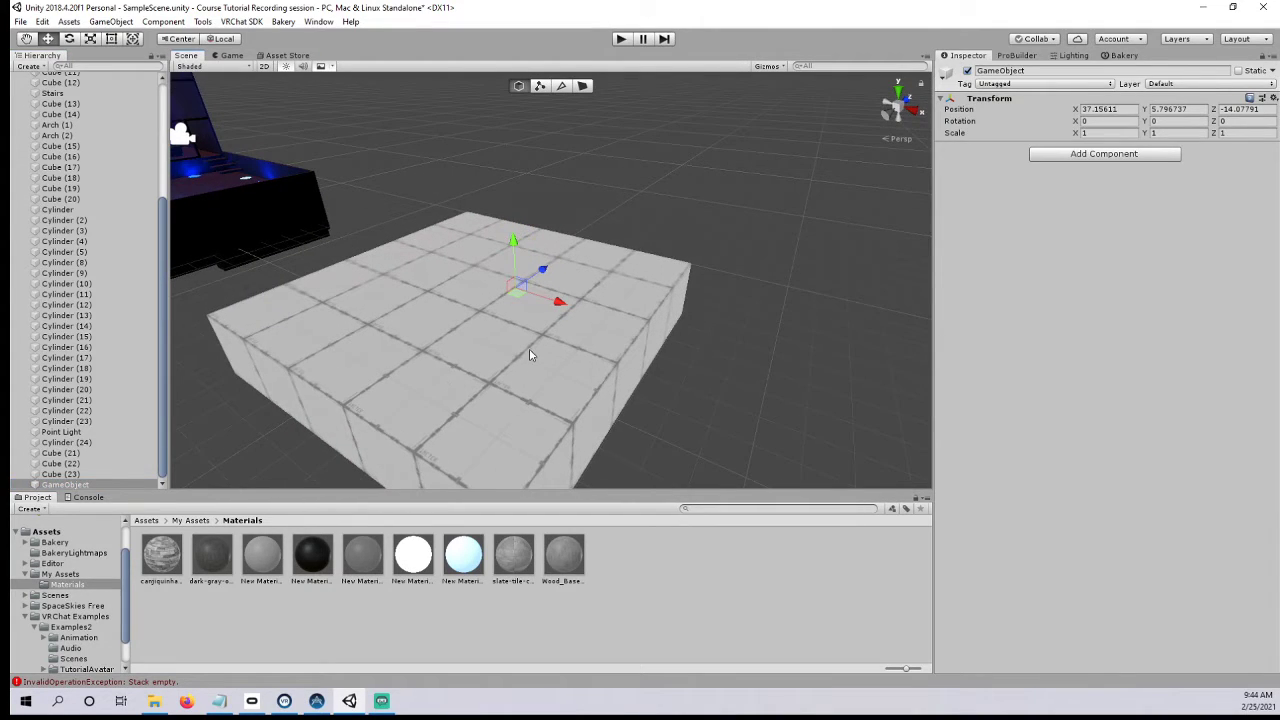
{"action": "right_click", "coordinate": [106, 484]}
{"action": "left_click", "coordinate": [136, 305]}
{"action": "type", "text": "Platform Spawn"}
{"action": "key", "text": "Return"}
- Move the Platform Spawn object along the platform to a Z position of -13.14
{"action": "right_click_drag", "start_coordinate": [615, 246], "coordinate": [462, 311]}
{"action": "middle_click_drag", "start_coordinate": [640, 343], "coordinate": [523, 349]}
{"action": "right_click_drag", "start_coordinate": [590, 352], "coordinate": [531, 346]}
{"action": "left_click_drag", "start_coordinate": [521, 312], "coordinate": [583, 313]}
- Lower the Platform Spawn object to just above the platform's surface, at a Y position of 4.971
{"action": "right_click_drag", "start_coordinate": [482, 368], "coordinate": [565, 210]}
{"action": "middle_click_drag", "start_coordinate": [588, 203], "coordinate": [571, 226]}
{"action": "left_click_drag", "start_coordinate": [532, 180], "coordinate": [535, 328]}
{"action": "middle_click_drag", "start_coordinate": [543, 350], "coordinate": [680, 226]}
{"action": "right_click_drag", "start_coordinate": [565, 232], "coordinate": [651, 210]}
{"action": "middle_click_drag", "start_coordinate": [651, 210], "coordinate": [687, 230]}
{"action": "left_click_drag", "start_coordinate": [522, 222], "coordinate": [522, 219]}
{"action": "middle_click_drag", "start_coordinate": [522, 220], "coordinate": [565, 225]}
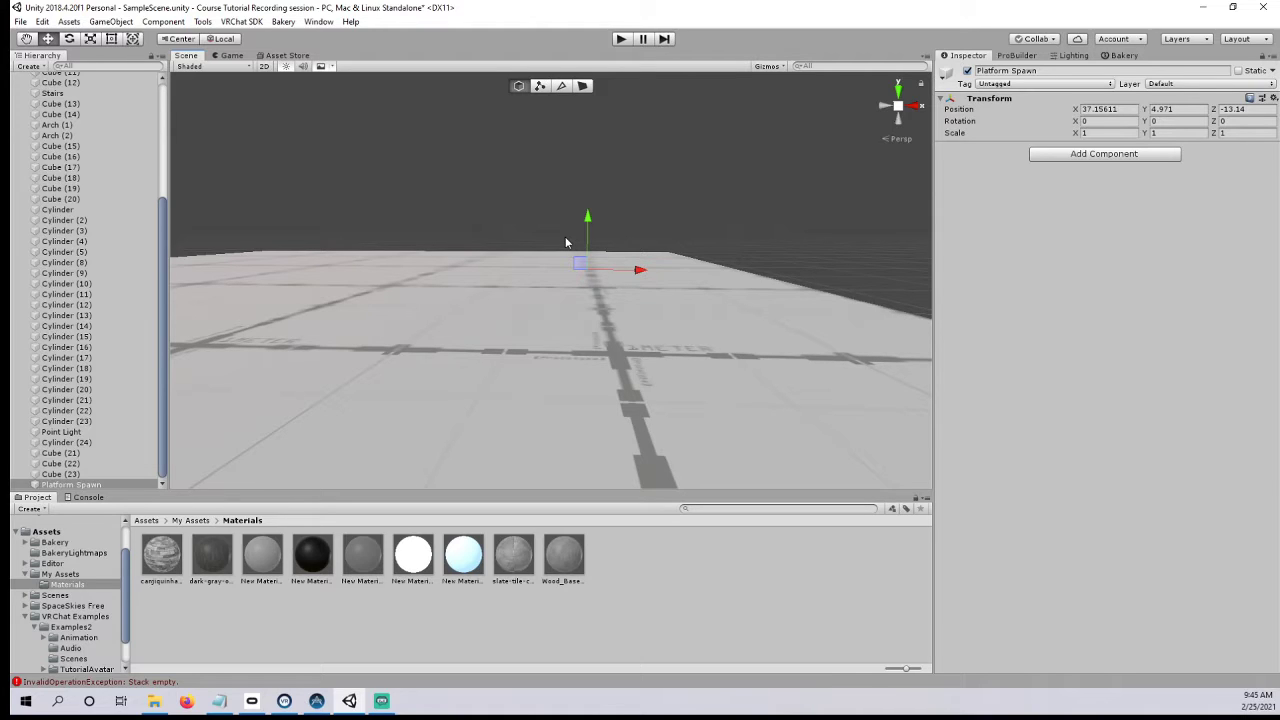
- Inspect the Platform Spawn object's placement and the direction of its blue forward axis from several angles
{"action": "right_click_drag", "start_coordinate": [565, 237], "coordinate": [563, 268]}
{"action": "middle_click_drag", "start_coordinate": [563, 268], "coordinate": [511, 322]}
{"action": "right_click_drag", "start_coordinate": [511, 322], "coordinate": [532, 321]}
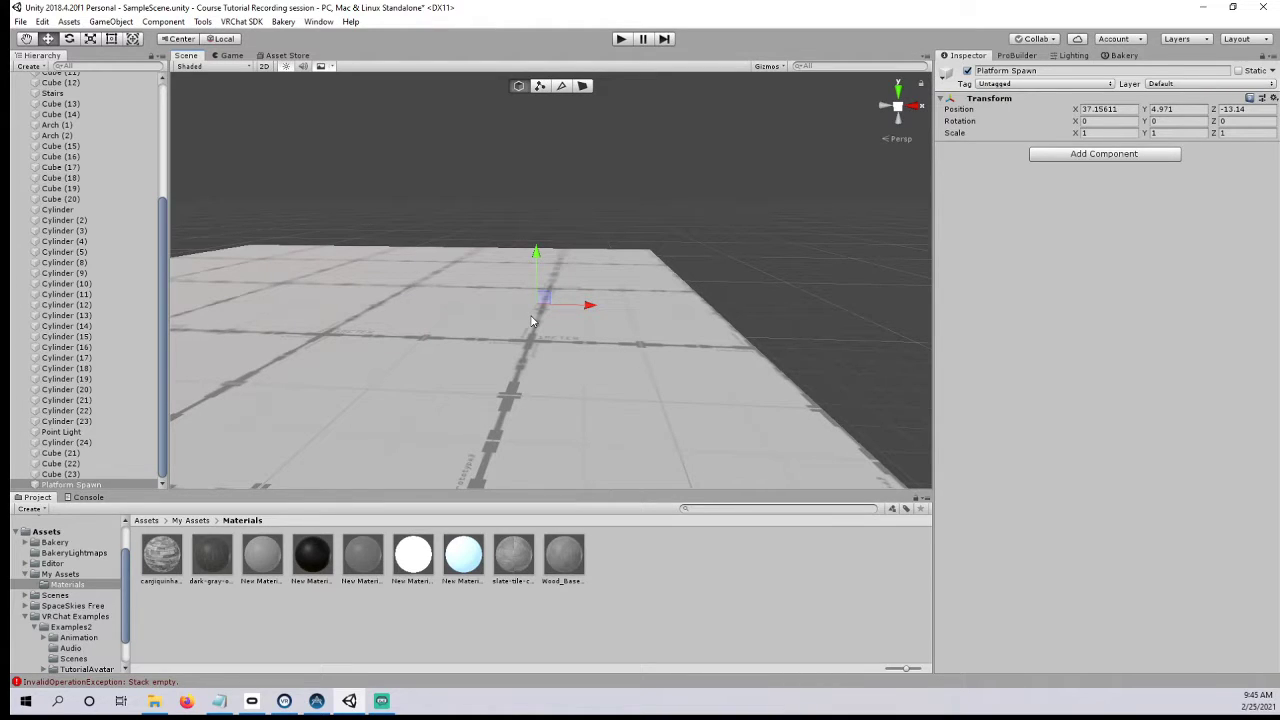
{"action": "right_click_drag", "start_coordinate": [480, 271], "coordinate": [523, 277]}
{"action": "middle_click_drag", "start_coordinate": [523, 277], "coordinate": [689, 286]}
{"action": "right_click_drag", "start_coordinate": [689, 286], "coordinate": [693, 272]}
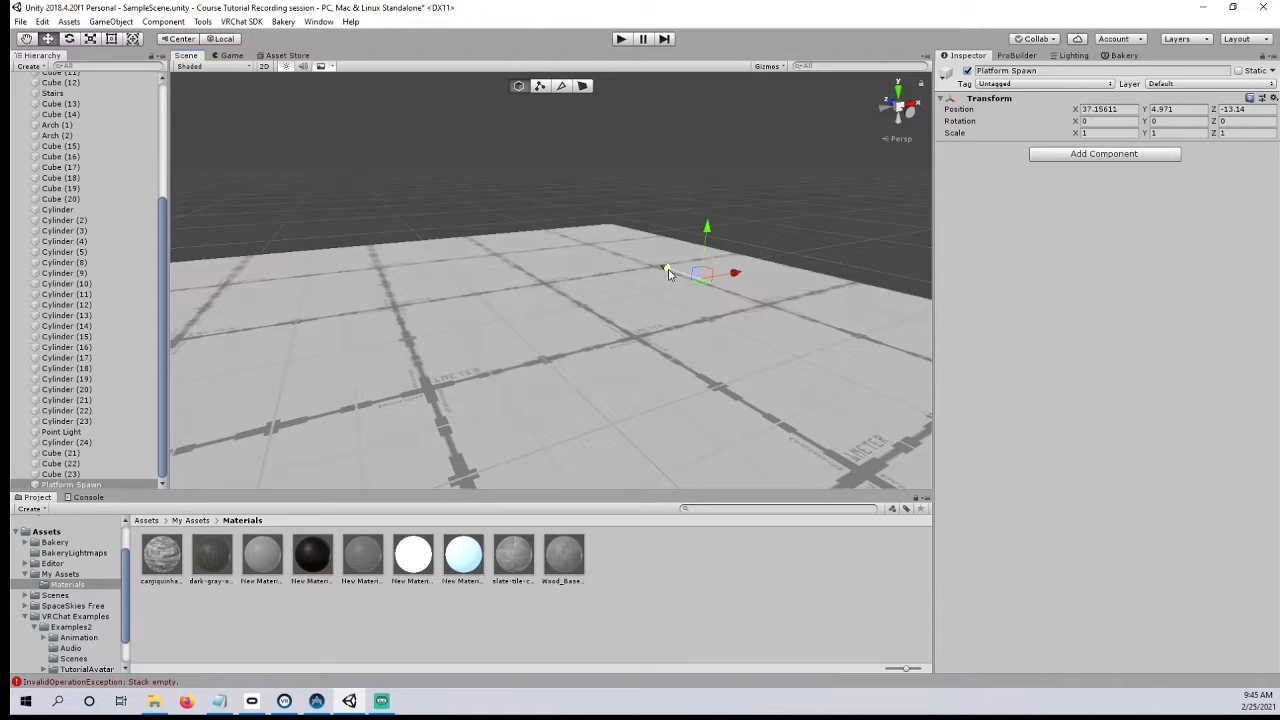
{"action": "middle_click_drag", "start_coordinate": [675, 272], "coordinate": [587, 293]}
{"action": "right_click_drag", "start_coordinate": [587, 293], "coordinate": [512, 285]}
{"action": "scroll", "coordinate": [535, 288], "scroll_direction": "down", "scroll_amount": 3}
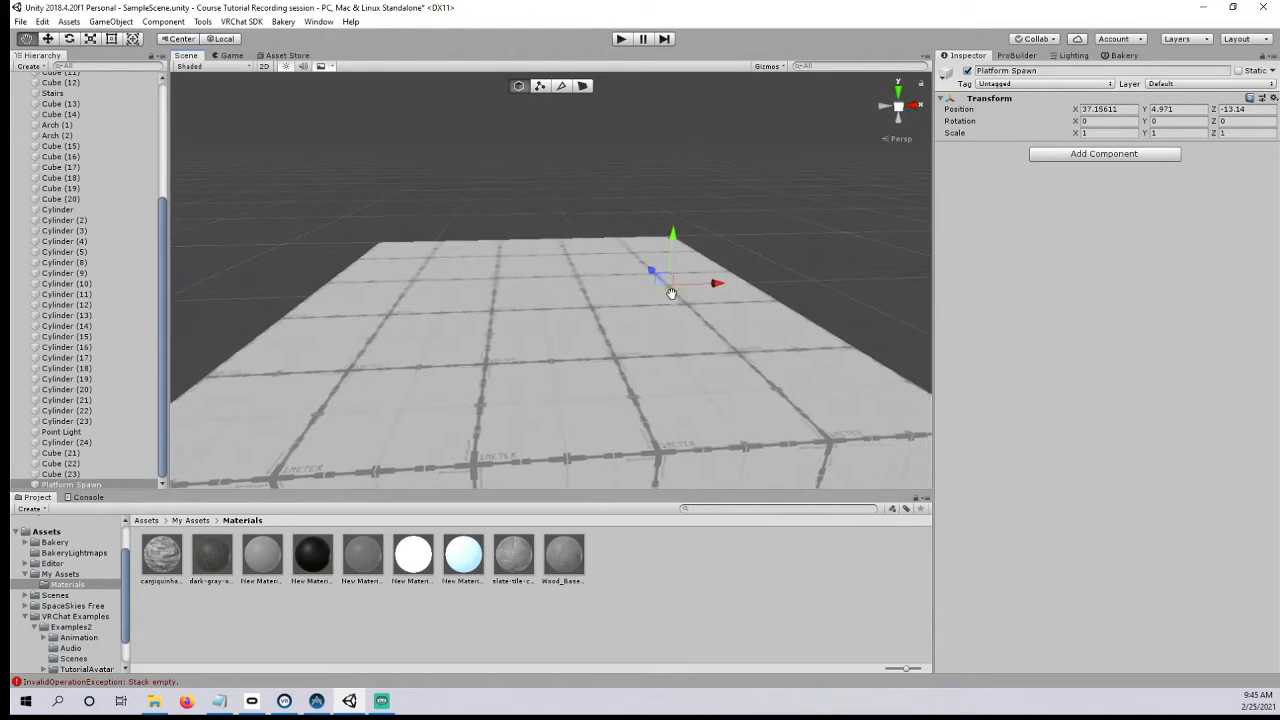
{"action": "middle_click_drag", "start_coordinate": [674, 291], "coordinate": [602, 287]}
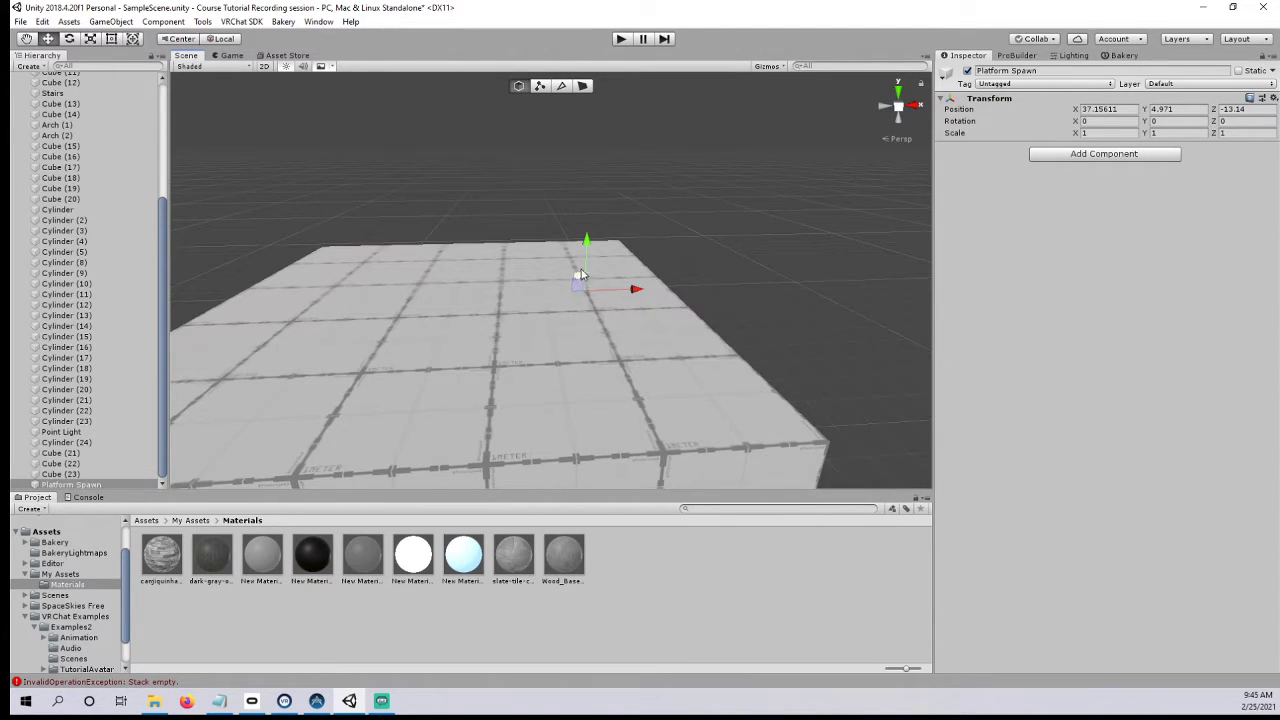
- Try Y rotations of -90 and -180 on the Platform Spawn object and check its forward direction
{"action": "left_click", "coordinate": [1158, 121]}
{"action": "key", "text": "BackSpace"}
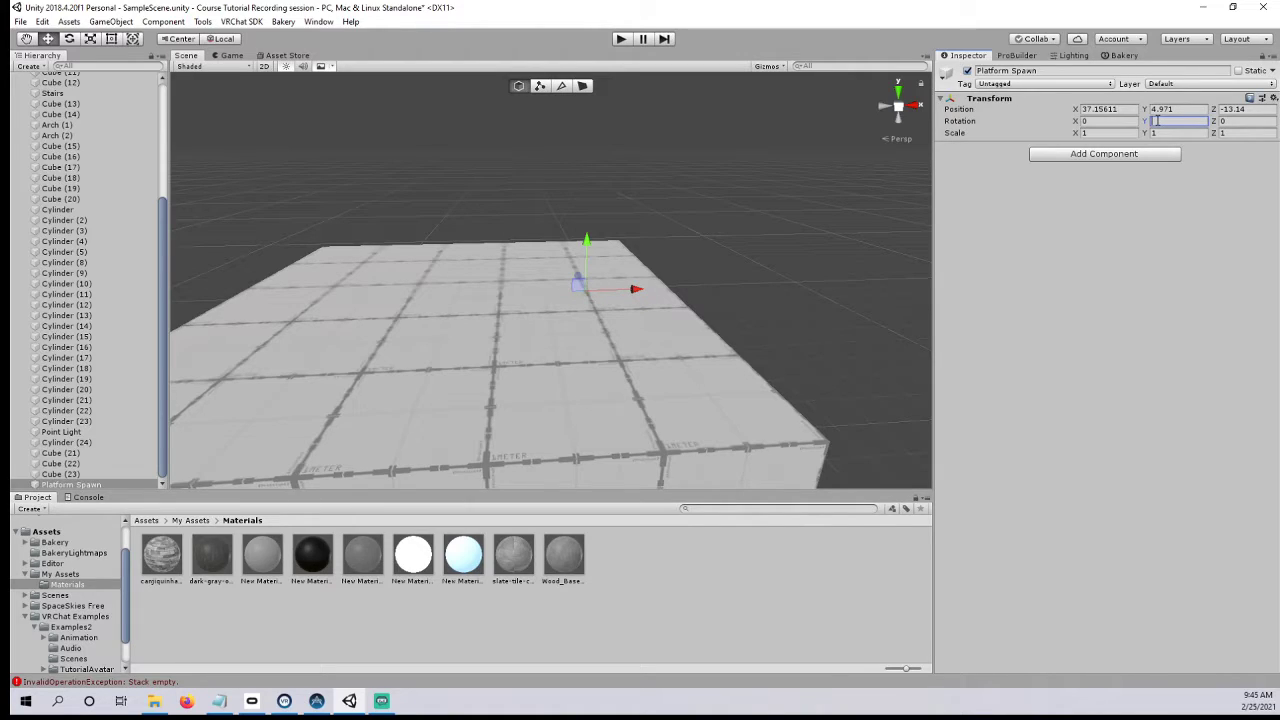
{"action": "type", "text": "-90"}
{"action": "left_click", "coordinate": [1180, 123]}
{"action": "type", "text": "-180"}
{"action": "key", "text": "BackSpace"}
{"action": "key", "text": "BackSpace"}
{"action": "key", "text": "BackSpace"}
{"action": "key", "text": "BackSpace"}
{"action": "type", "text": "180"}
{"action": "left_click_drag", "start_coordinate": [800, 240], "coordinate": [616, 320], "text": "alt"}
- Try Y rotations of -270 and -360 on the Platform Spawn object, and reset the rotation to 0
{"action": "left_click", "coordinate": [1189, 120]}
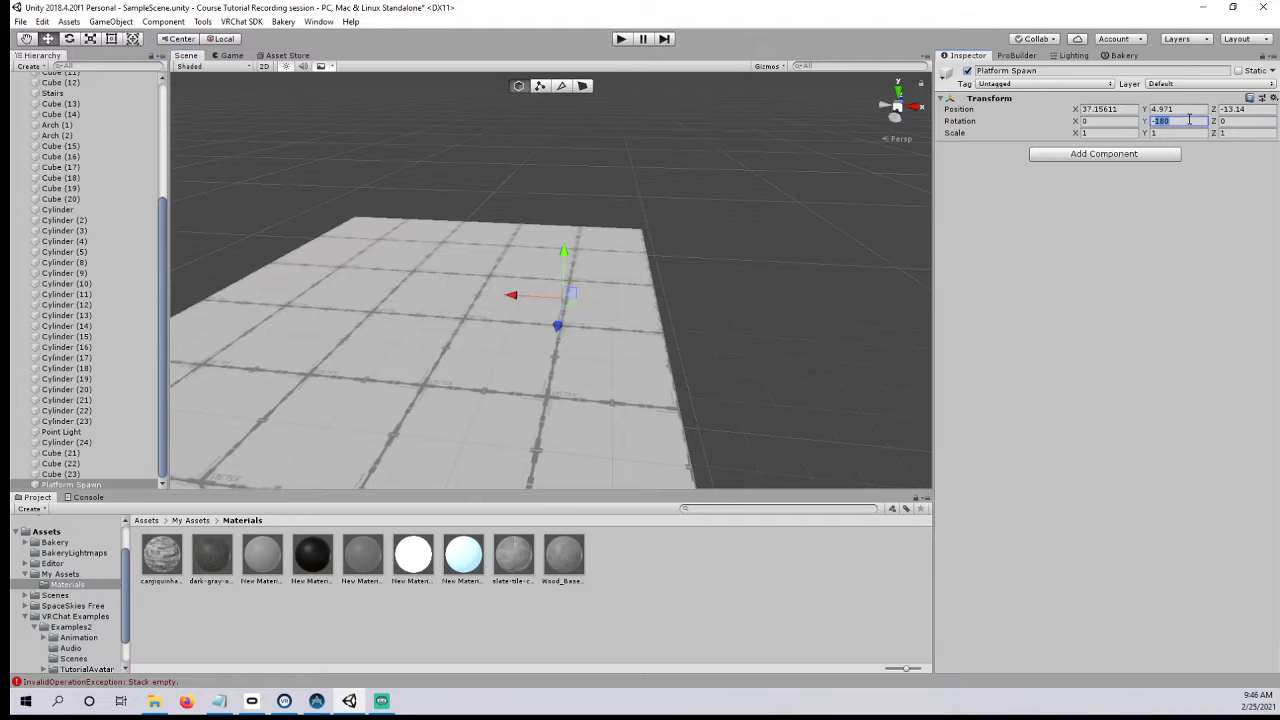
{"action": "type", "text": "-270"}
{"action": "left_click", "coordinate": [1180, 120]}
{"action": "type", "text": "-360"}
{"action": "left_click", "coordinate": [1170, 122]}
{"action": "type", "text": "0"}
- Check the Platform Spawn object's axes around the platform, try a Y rotation of -90, and return it to 0
{"action": "right_click_drag", "start_coordinate": [614, 288], "coordinate": [645, 298]}
{"action": "scroll", "coordinate": [530, 300], "scroll_direction": "up", "scroll_amount": 2}
{"action": "middle_click_drag", "start_coordinate": [530, 300], "coordinate": [591, 301]}
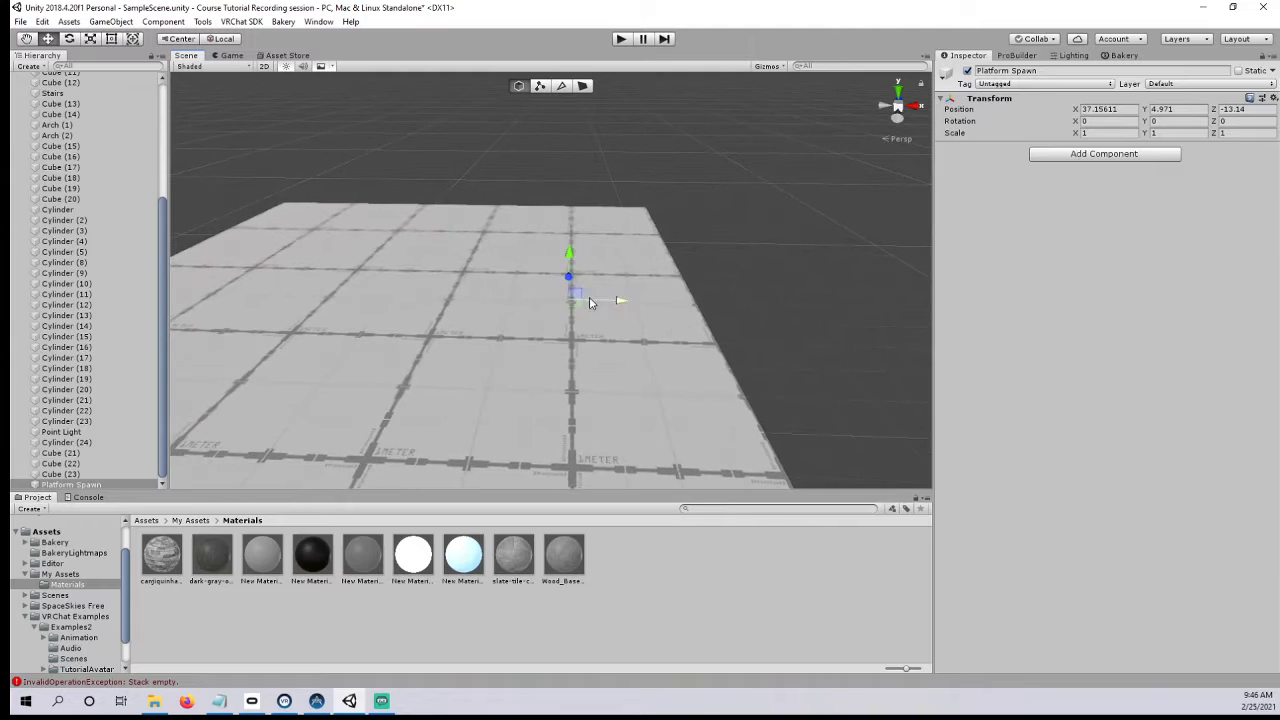
{"action": "right_click_drag", "start_coordinate": [535, 301], "coordinate": [558, 294]}
{"action": "middle_click_drag", "start_coordinate": [558, 294], "coordinate": [662, 281]}
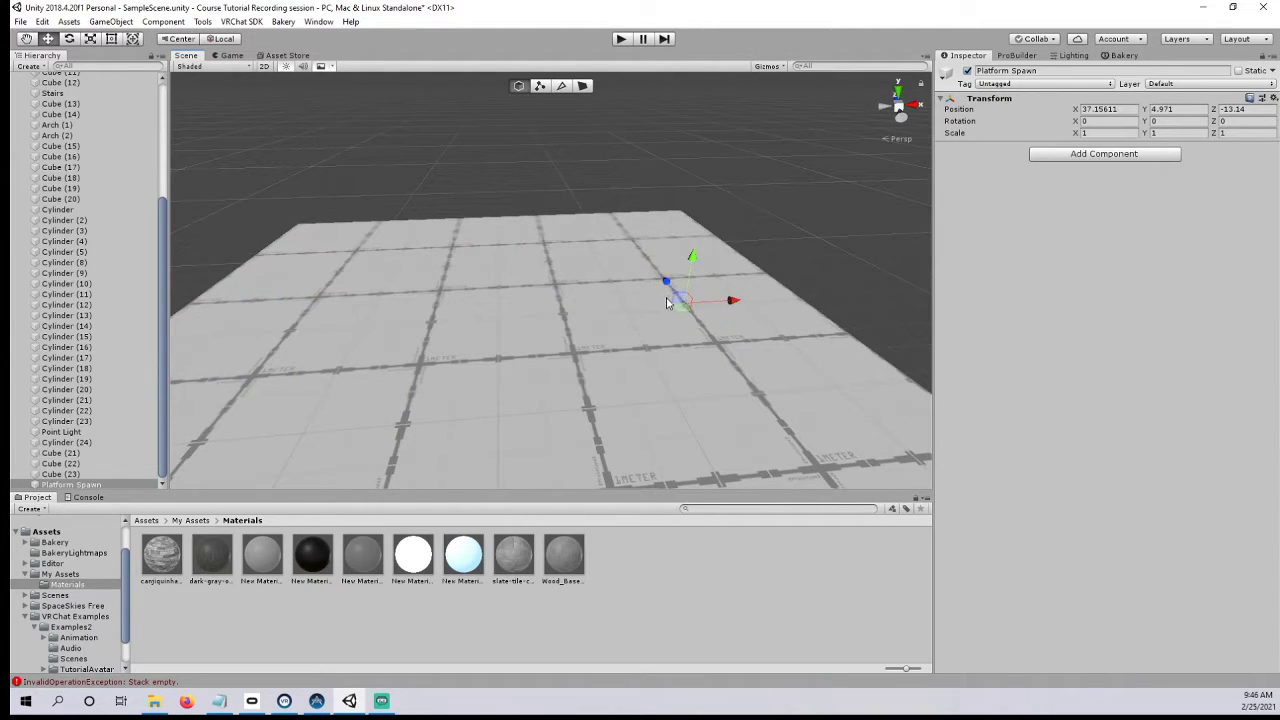
{"action": "right_click_drag", "start_coordinate": [722, 242], "coordinate": [551, 221]}
{"action": "right_click_drag", "start_coordinate": [506, 135], "coordinate": [727, 226]}
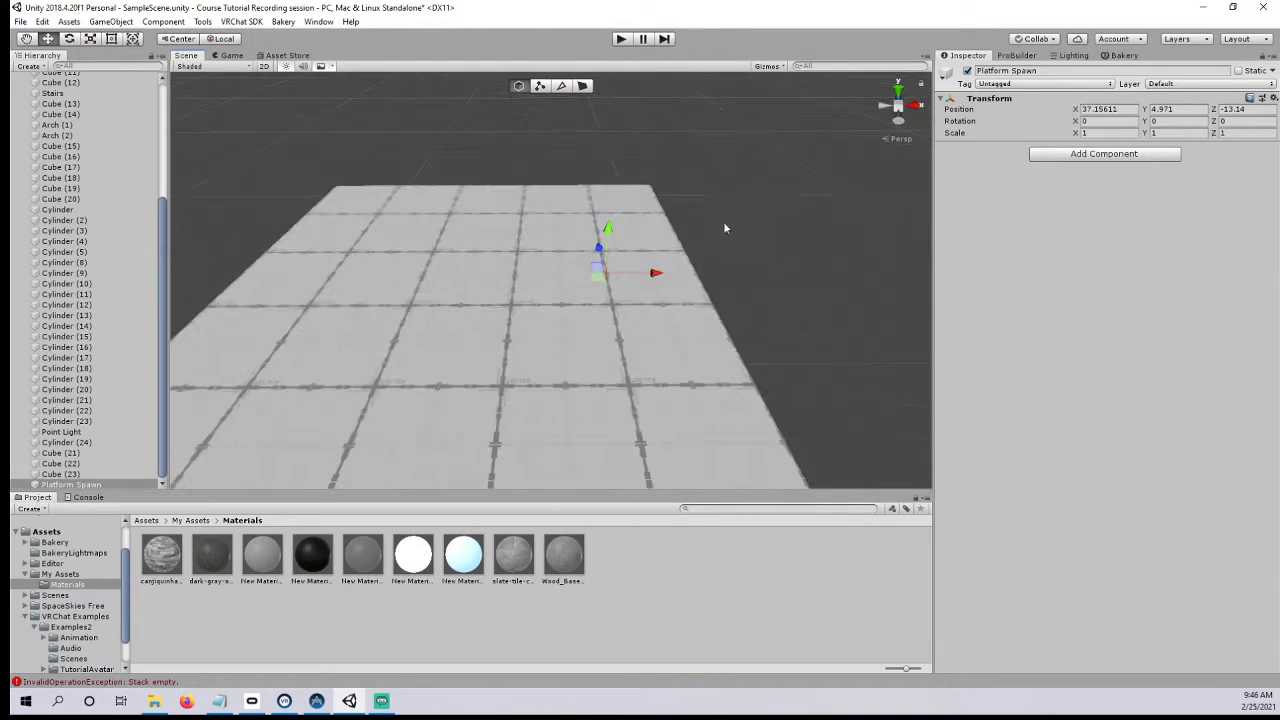
{"action": "left_click", "coordinate": [1155, 121]}
{"action": "type", "text": "-90"}
{"action": "double_click", "coordinate": [1161, 122]}
{"action": "type", "text": "0"}
- Rotate the Platform Spawn object freehand about Y to about -90.28 degrees and check its axes with the Move tool
{"action": "left_click", "coordinate": [72, 40]}
{"action": "left_click_drag", "start_coordinate": [589, 300], "coordinate": [743, 318]}
{"action": "left_click", "coordinate": [798, 299]}
{"action": "left_click", "coordinate": [86, 474]}
{"action": "left_click", "coordinate": [121, 485]}
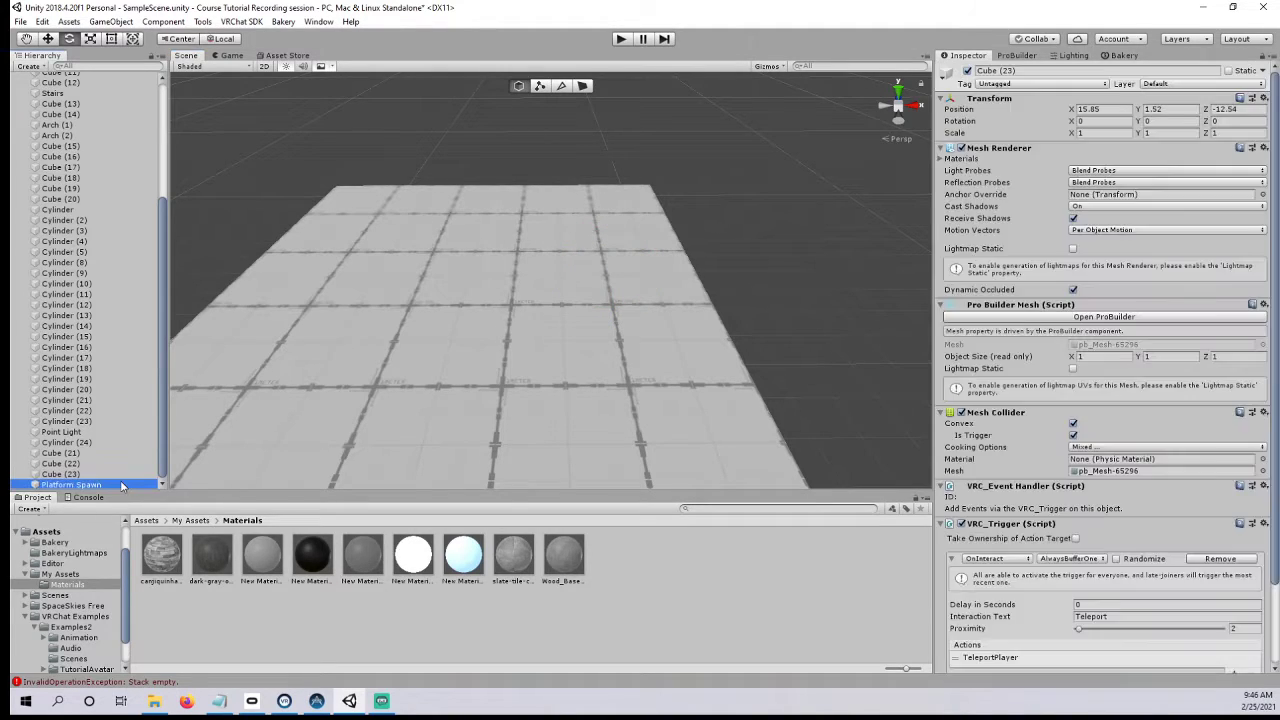
{"action": "left_click", "coordinate": [46, 40]}
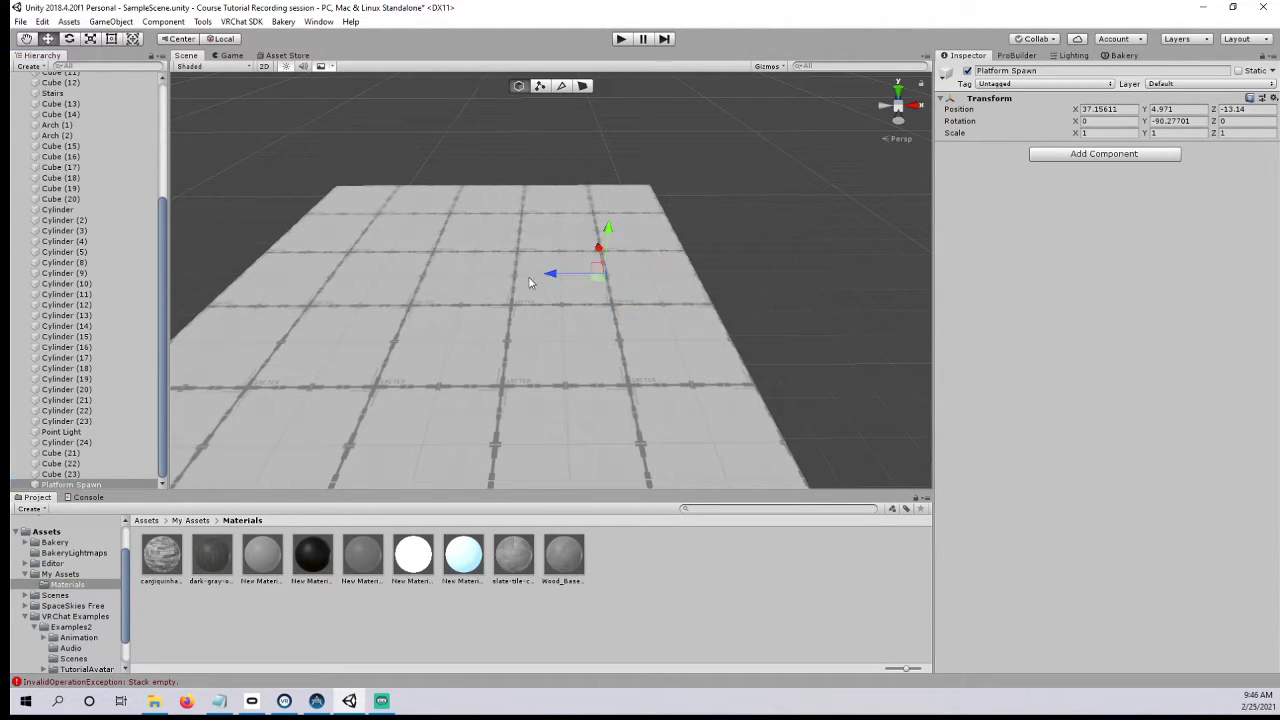
- Set the Platform Spawn object's Y rotation to exactly -90 and reselect it with the Move tool
{"action": "left_click", "coordinate": [90, 38]}
{"action": "left_click", "coordinate": [74, 40]}
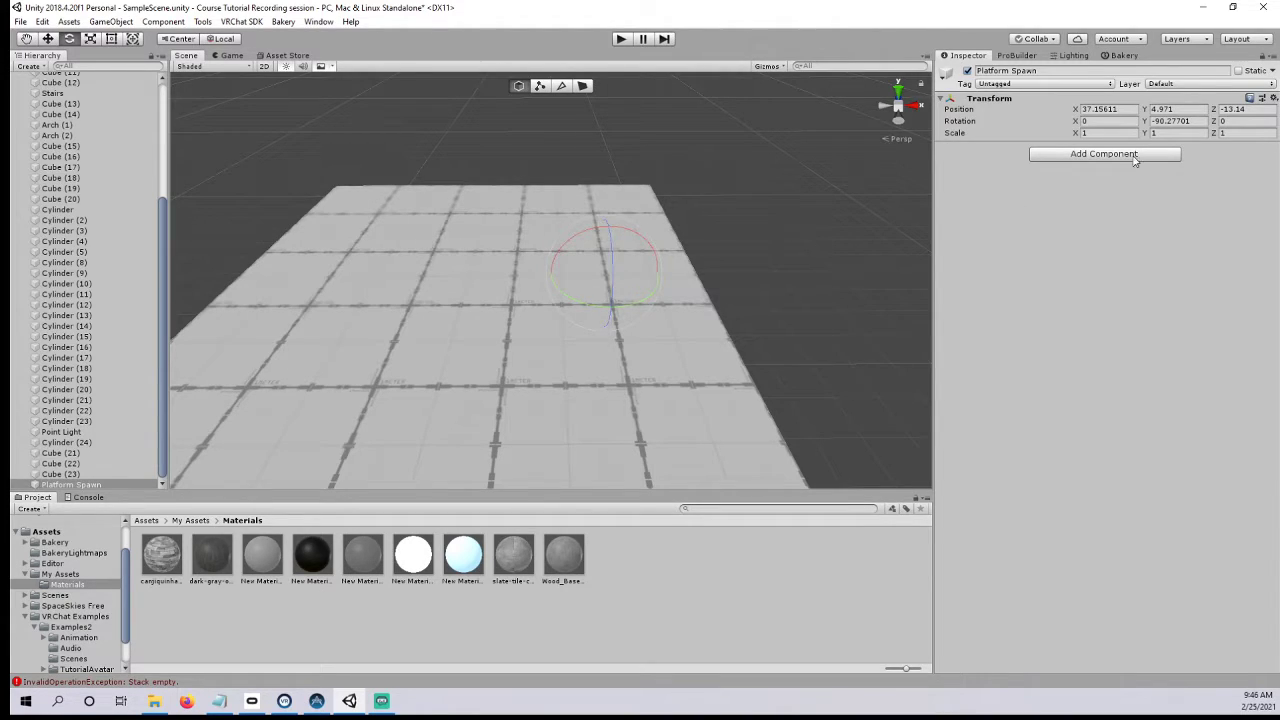
{"action": "left_click", "coordinate": [1172, 121]}
{"action": "type", "text": "-90"}
{"action": "left_click", "coordinate": [760, 270]}
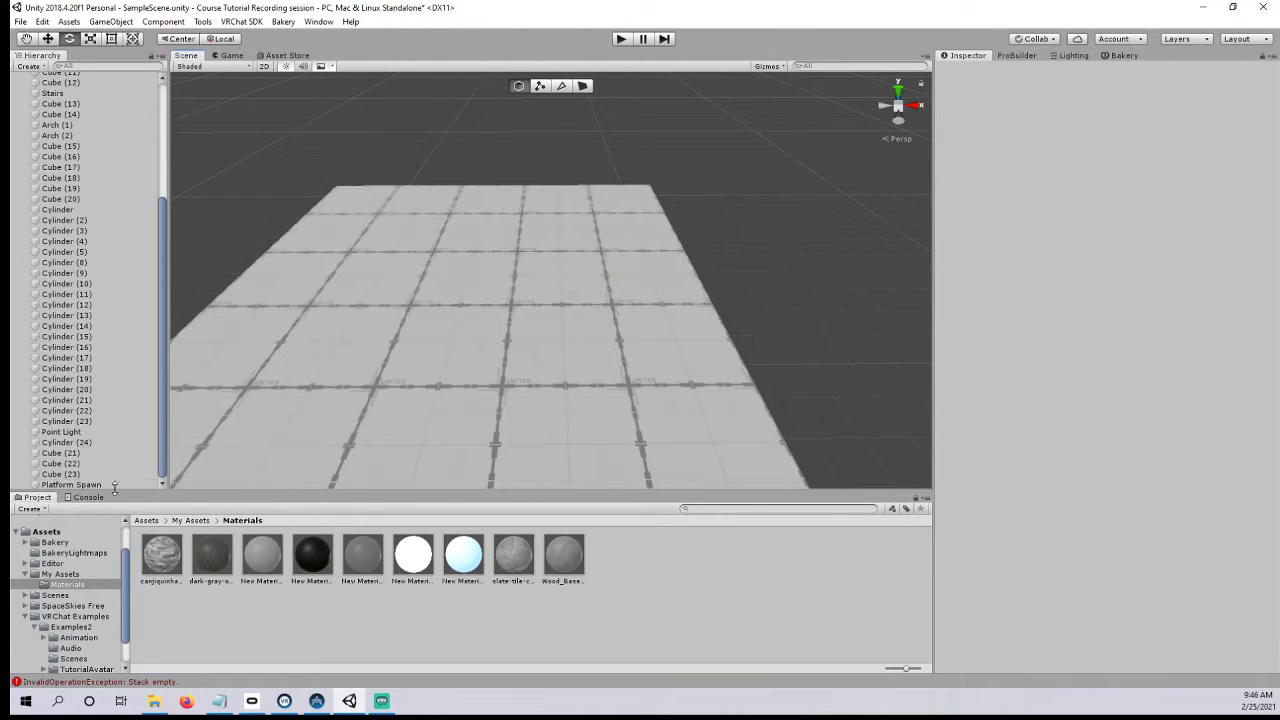
{"action": "double_click", "coordinate": [70, 484]}
{"action": "left_click", "coordinate": [47, 38]}
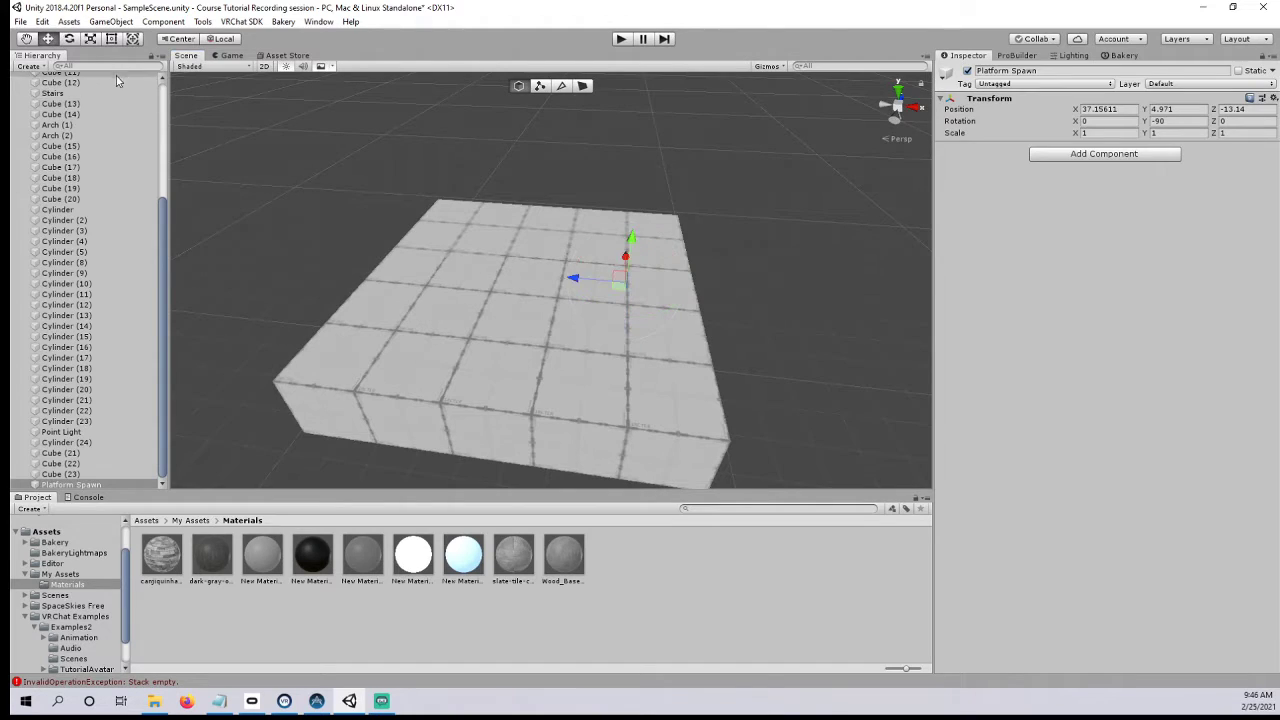
- Move the Platform Spawn object along its forward axis to an X position of 37.4
{"action": "scroll", "coordinate": [421, 166], "scroll_direction": "up", "scroll_amount": 2}
{"action": "right_click_drag", "start_coordinate": [495, 300], "coordinate": [531, 315]}
{"action": "scroll", "coordinate": [530, 314], "scroll_direction": "up", "scroll_amount": 3}
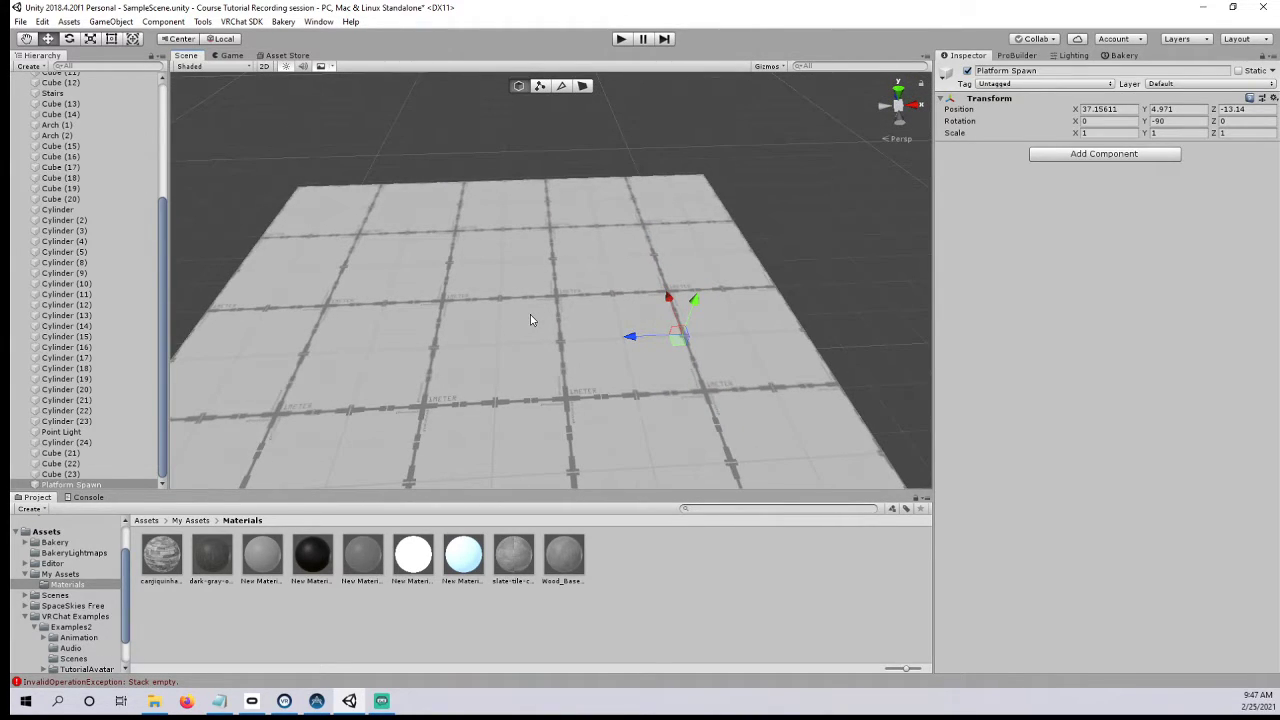
{"action": "left_click_drag", "start_coordinate": [636, 337], "coordinate": [668, 338]}
{"action": "right_click_drag", "start_coordinate": [695, 335], "coordinate": [663, 341]}
{"action": "middle_click_drag", "start_coordinate": [715, 338], "coordinate": [659, 306]}
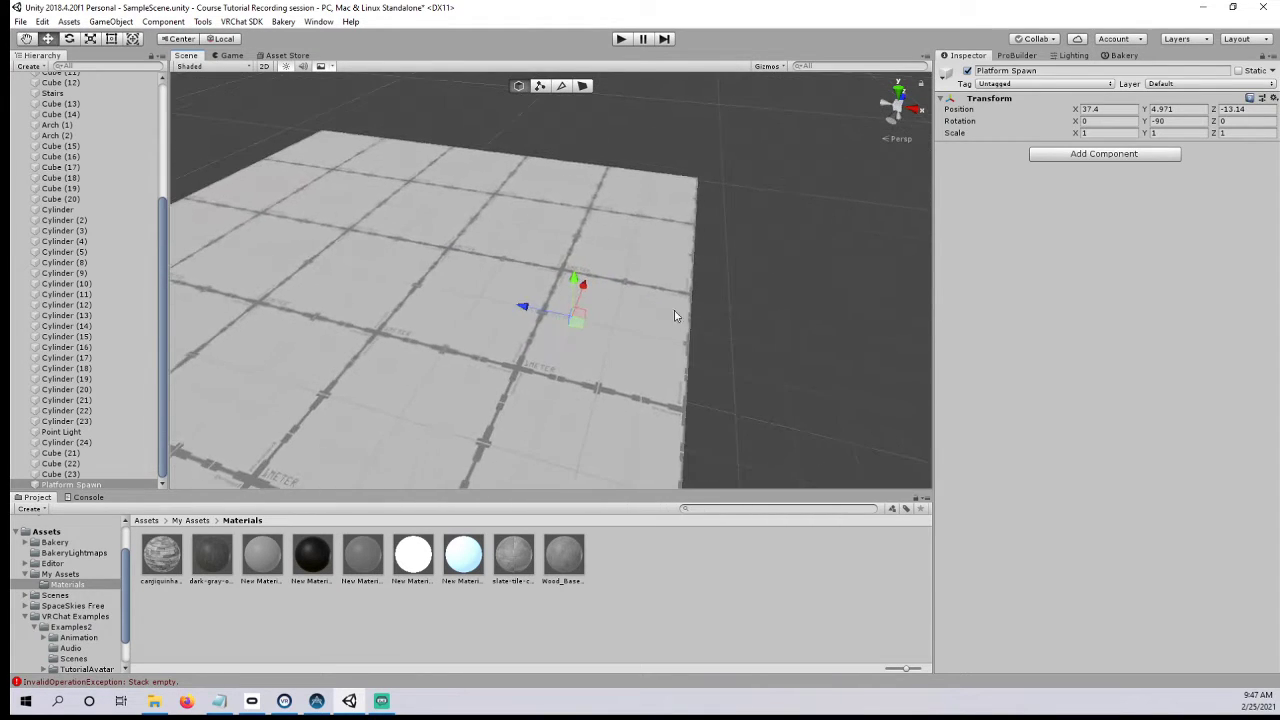
- Shift the Platform Spawn object sideways toward the platform's centre line, to a Z position of -12.83
{"action": "right_click_drag", "start_coordinate": [660, 311], "coordinate": [585, 315]}
{"action": "scroll", "coordinate": [625, 325], "scroll_direction": "down", "scroll_amount": 3}
{"action": "middle_click_drag", "start_coordinate": [634, 330], "coordinate": [500, 300]}
{"action": "right_click_drag", "start_coordinate": [600, 294], "coordinate": [515, 289]}
{"action": "middle_click_drag", "start_coordinate": [515, 289], "coordinate": [415, 302]}
{"action": "left_click_drag", "start_coordinate": [588, 378], "coordinate": [617, 381]}
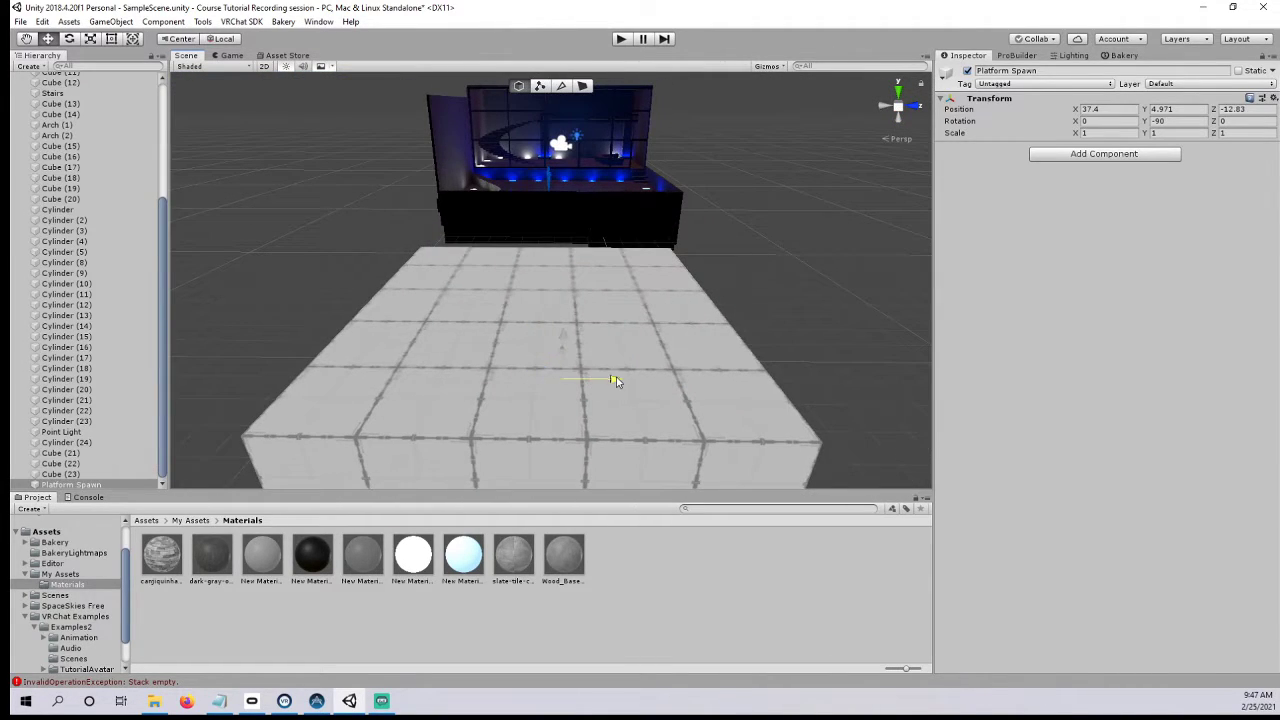
- Select the teleport cube in the building and assign Platform Spawn as the receiver of its TeleportPlayer action
{"action": "middle_click_drag", "start_coordinate": [602, 310], "coordinate": [741, 355]}
{"action": "right_click_drag", "start_coordinate": [741, 355], "coordinate": [870, 340]}
{"action": "middle_click_drag", "start_coordinate": [640, 280], "coordinate": [883, 337]}
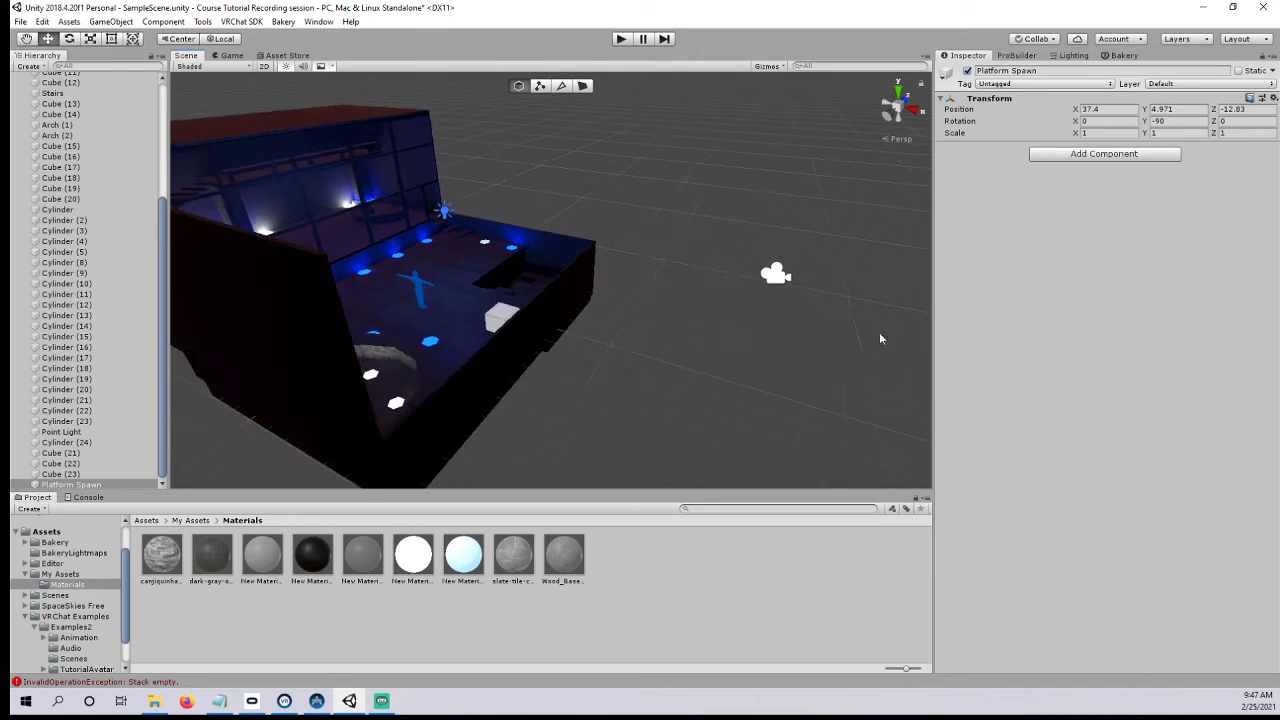
{"action": "left_click", "coordinate": [492, 325]}
{"action": "right_click_drag", "start_coordinate": [492, 325], "coordinate": [691, 331]}
{"action": "scroll", "coordinate": [1018, 395], "scroll_direction": "down", "scroll_amount": 3}
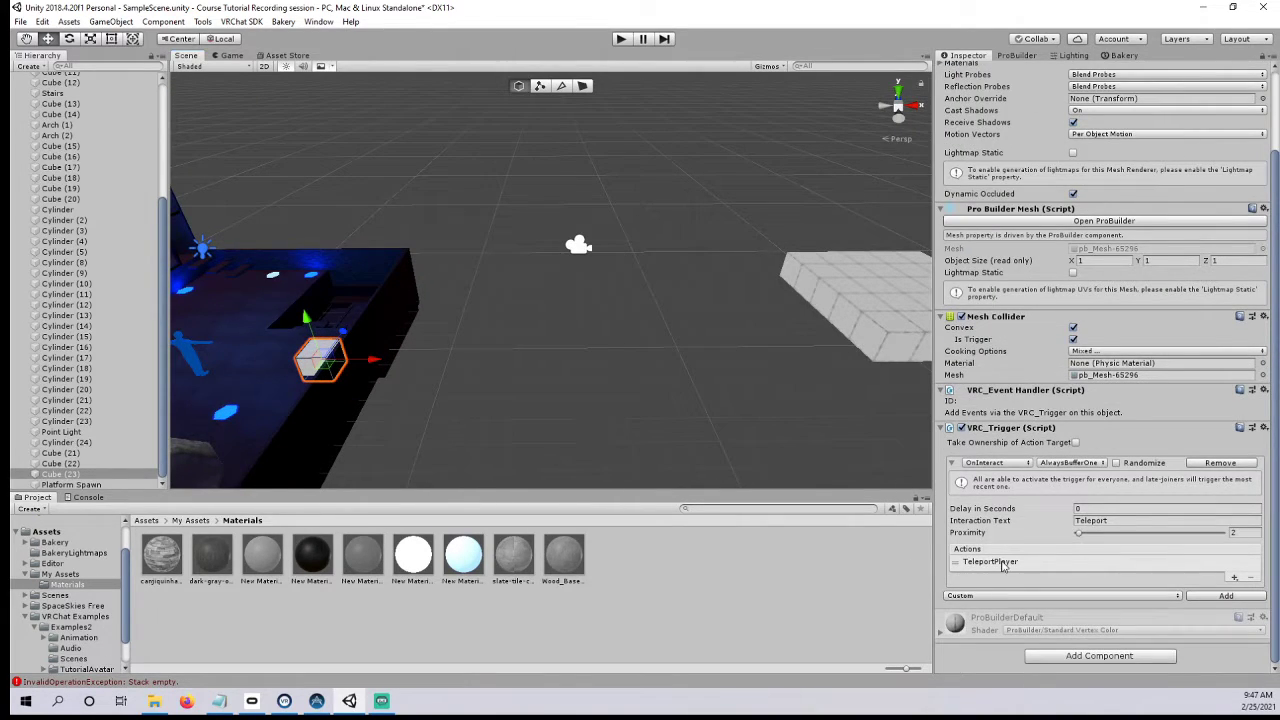
{"action": "left_click", "coordinate": [1003, 563]}
{"action": "scroll", "coordinate": [1005, 567], "scroll_direction": "down", "scroll_amount": 3}
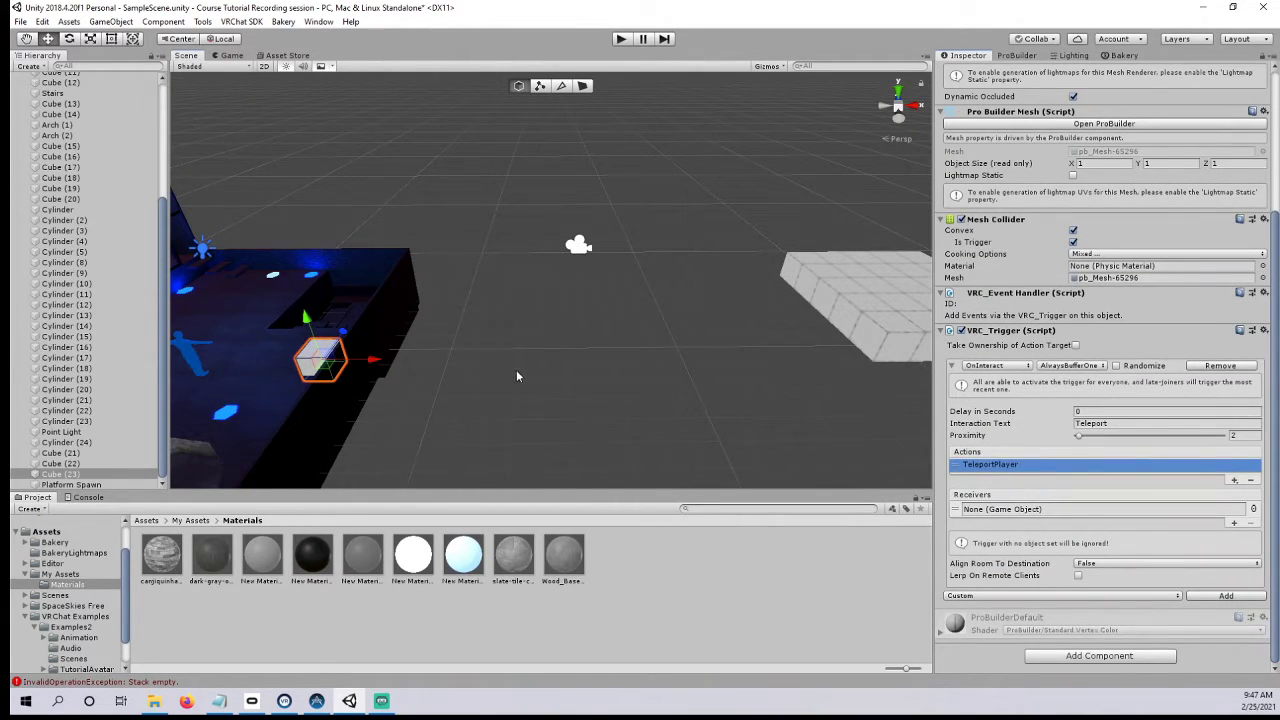
{"action": "middle_click_drag", "start_coordinate": [517, 376], "coordinate": [536, 378]}
{"action": "left_click_drag", "start_coordinate": [98, 487], "coordinate": [1068, 511]}
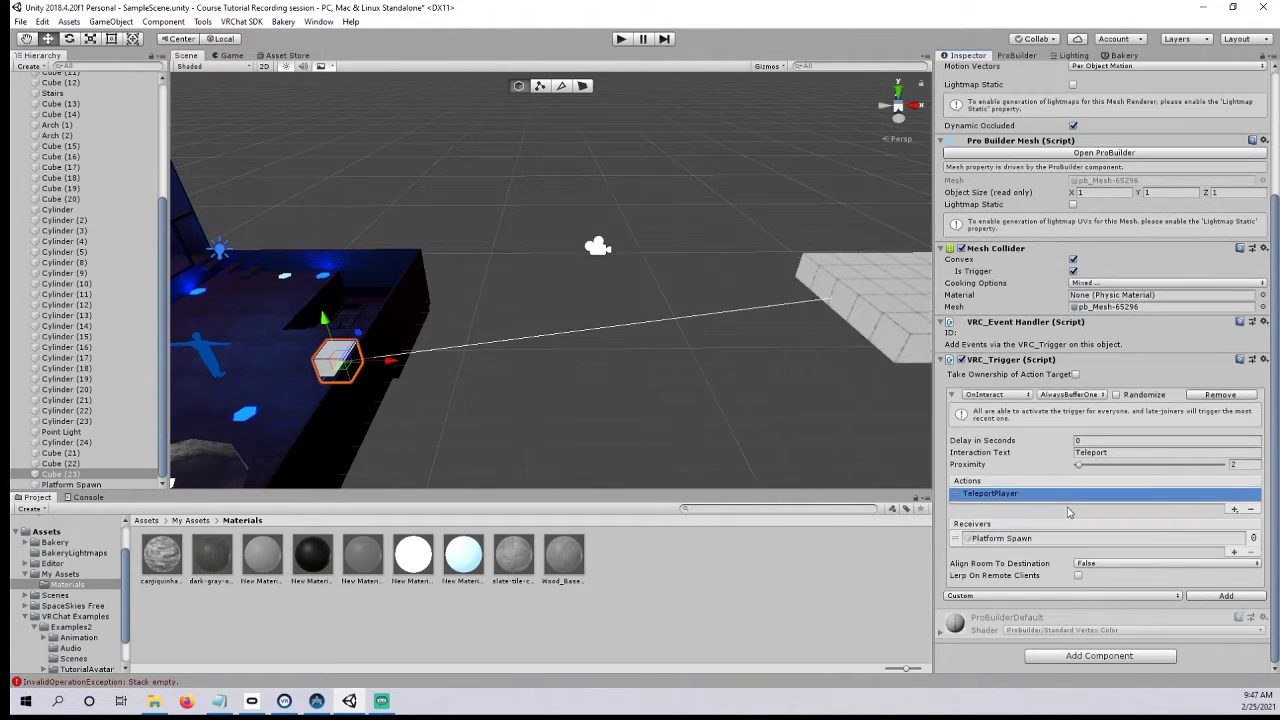
- Search the receiver's object picker for "platform" and close it without picking anything
{"action": "right_click_drag", "start_coordinate": [552, 412], "coordinate": [631, 406]}
{"action": "middle_click_drag", "start_coordinate": [660, 401], "coordinate": [772, 391]}
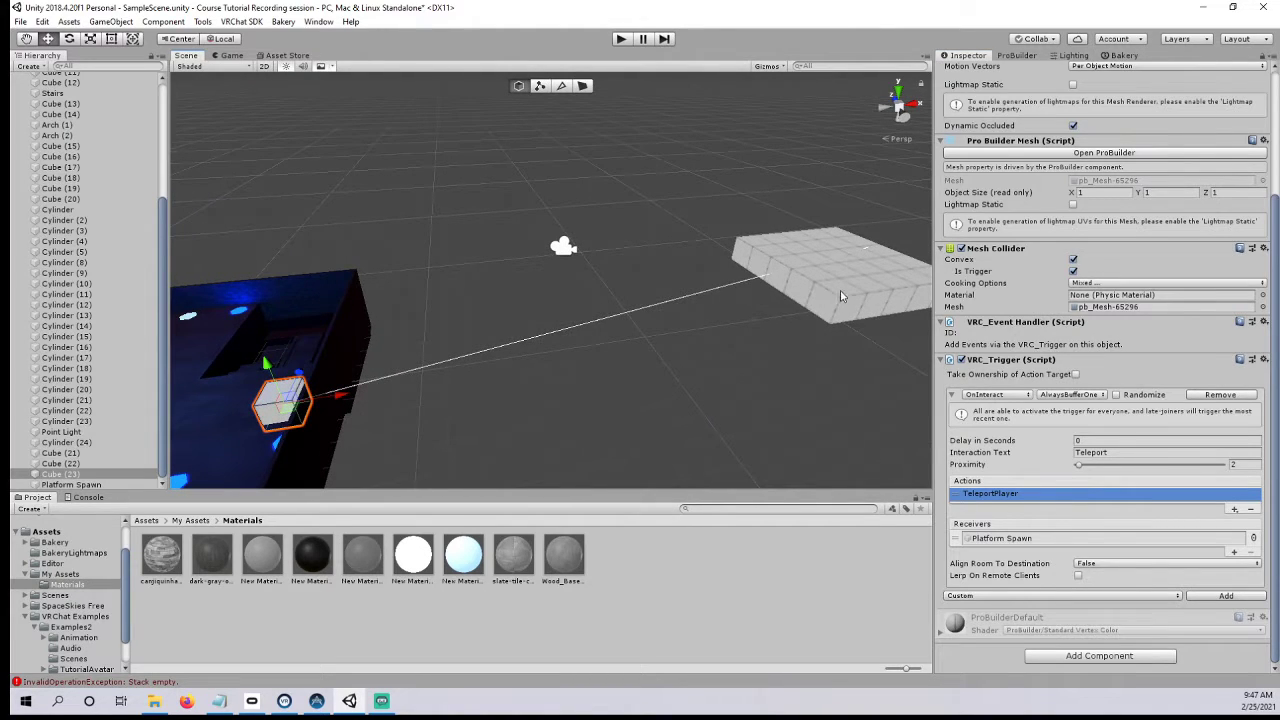
{"action": "right_click_drag", "start_coordinate": [754, 306], "coordinate": [670, 320]}
{"action": "scroll", "coordinate": [636, 333], "scroll_direction": "down", "scroll_amount": 2}
{"action": "scroll", "coordinate": [626, 336], "scroll_direction": "up", "scroll_amount": 5}
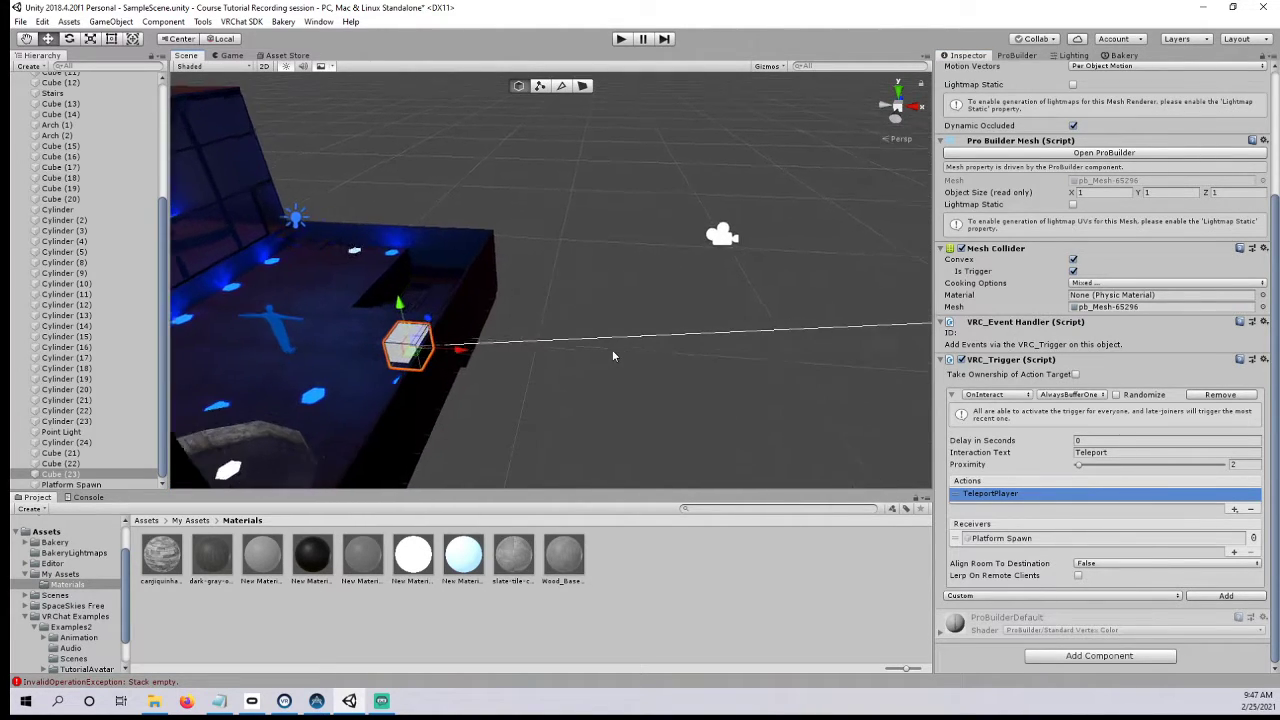
{"action": "left_click", "coordinate": [1252, 539]}
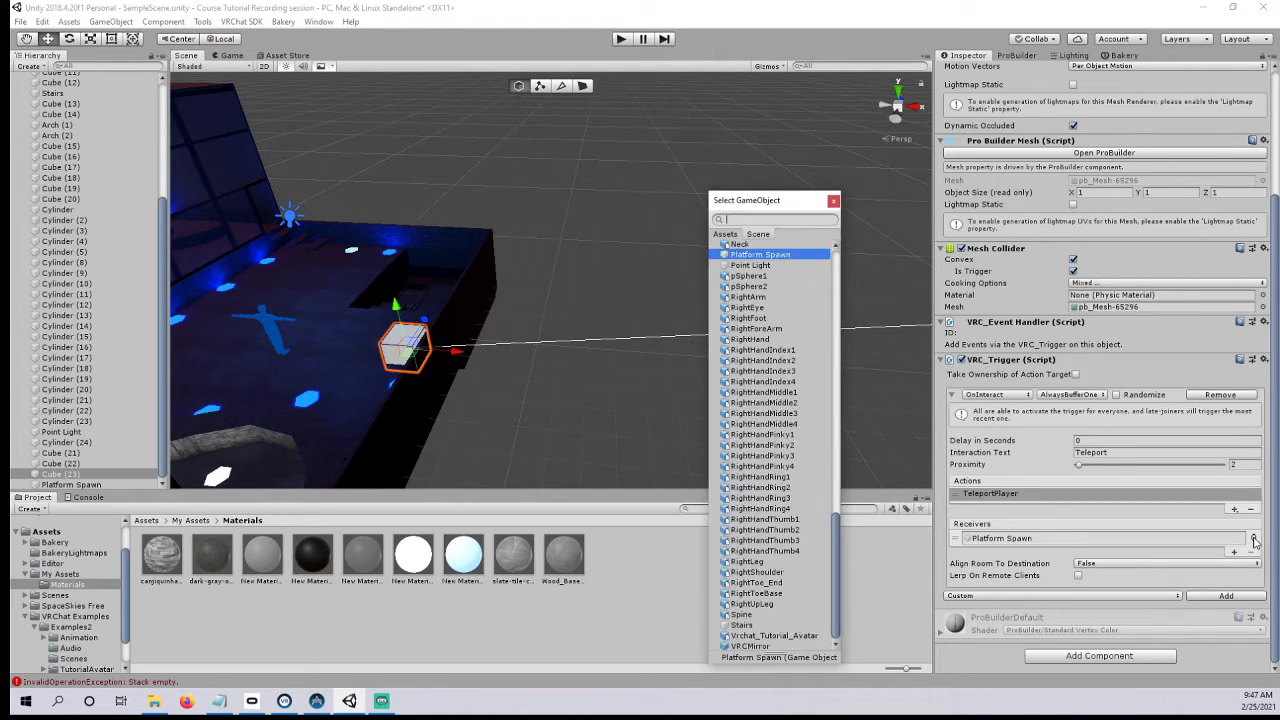
{"action": "type", "text": "platform"}
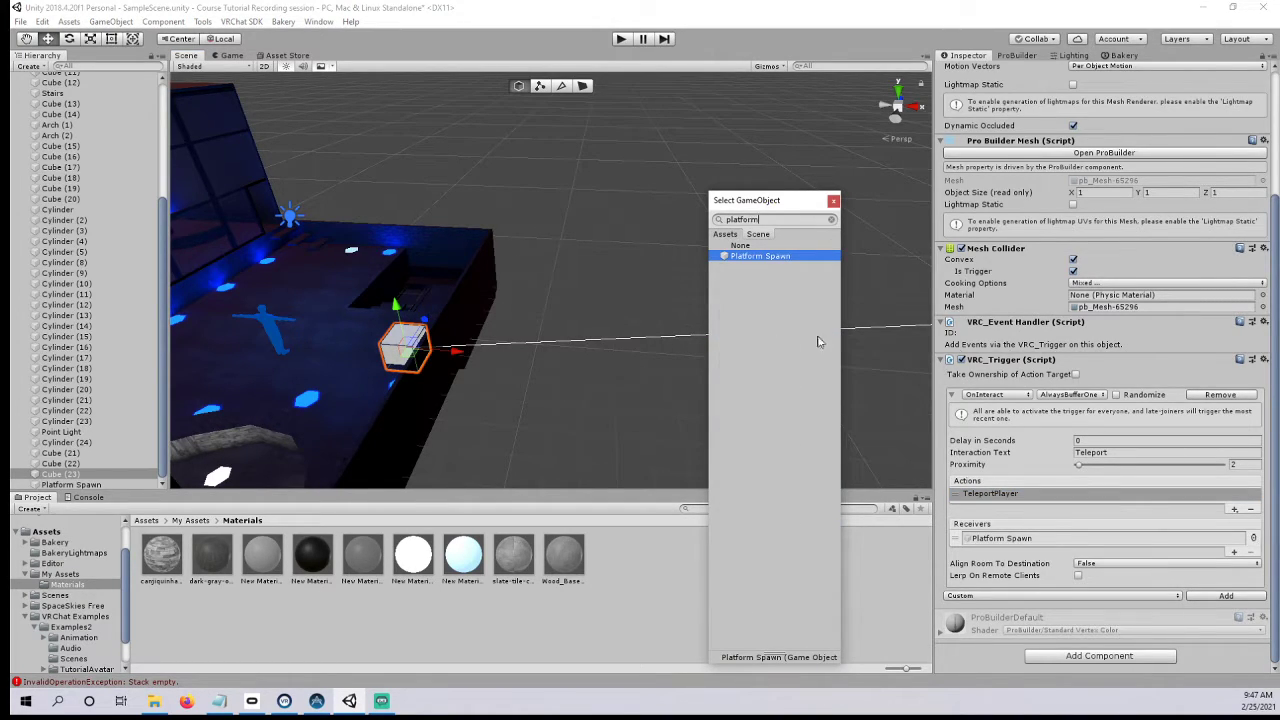
{"action": "left_click", "coordinate": [833, 202]}
{"action": "right_click_drag", "start_coordinate": [650, 218], "coordinate": [750, 234]}
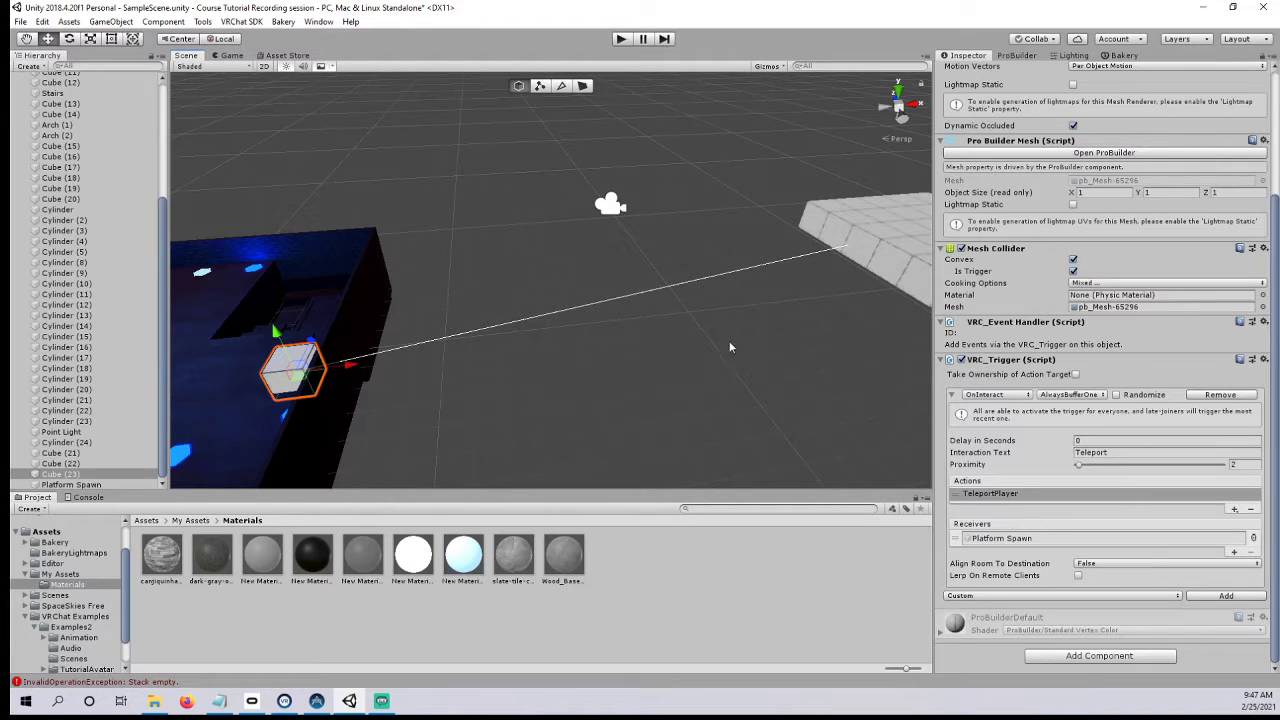
- Examine the line linking the teleport cube to the outside platform from several angles
{"action": "right_click_drag", "start_coordinate": [492, 352], "coordinate": [586, 361]}
{"action": "scroll", "coordinate": [586, 361], "scroll_direction": "down", "scroll_amount": 2}
{"action": "middle_click_drag", "start_coordinate": [586, 361], "coordinate": [750, 335]}
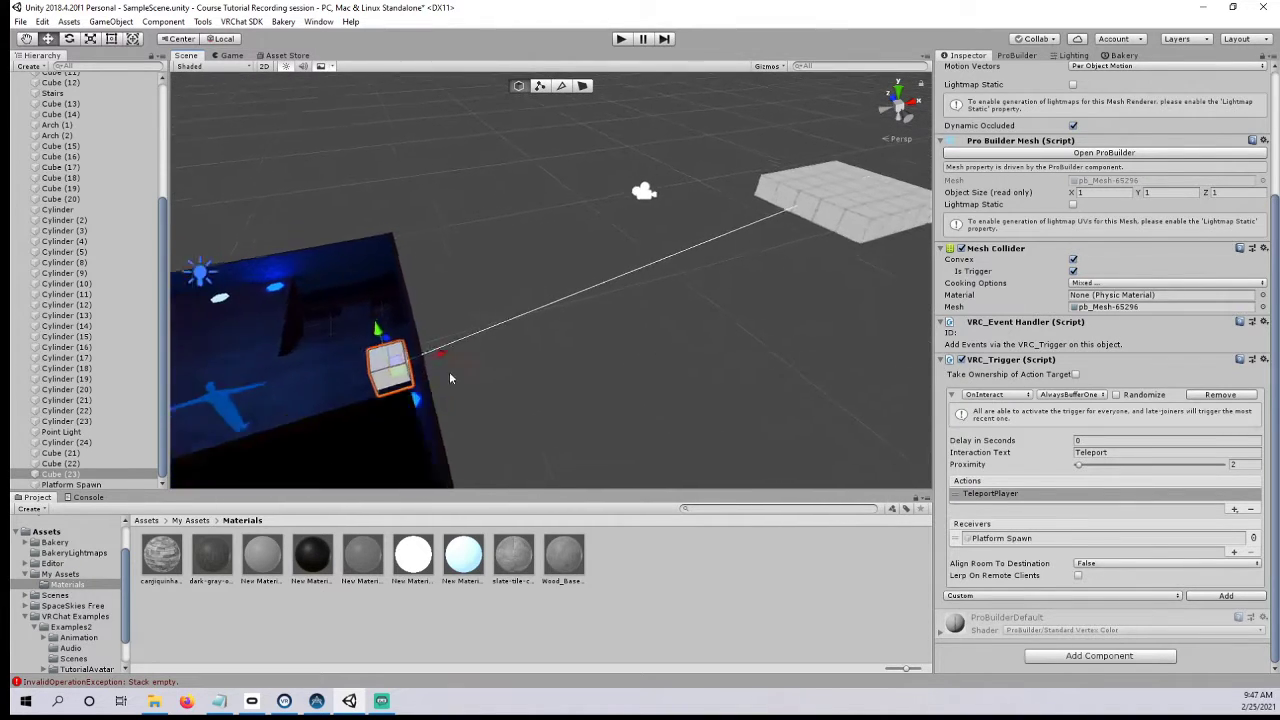
{"action": "middle_click_drag", "start_coordinate": [450, 372], "coordinate": [760, 340]}
{"action": "right_click_drag", "start_coordinate": [760, 342], "coordinate": [915, 345]}
{"action": "middle_click_drag", "start_coordinate": [559, 383], "coordinate": [727, 334]}
{"action": "scroll", "coordinate": [680, 361], "scroll_direction": "up", "scroll_amount": 8}
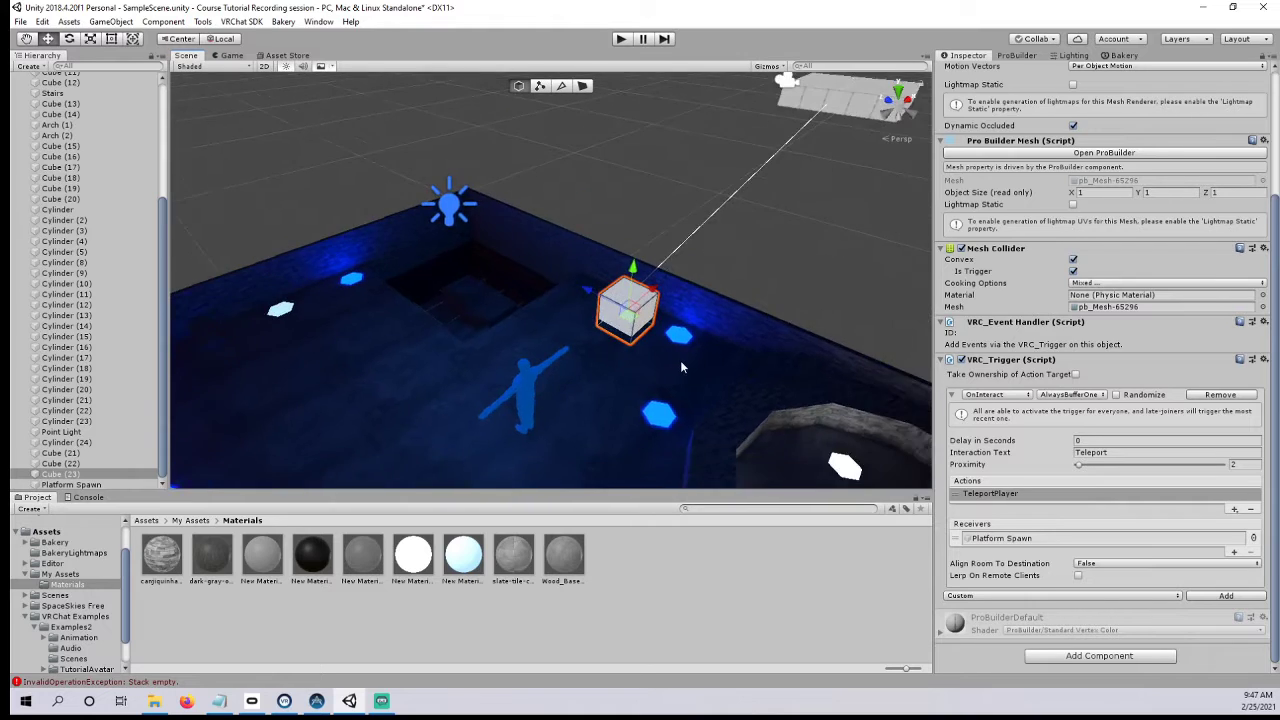
{"action": "right_click_drag", "start_coordinate": [565, 371], "coordinate": [678, 337]}
{"action": "scroll", "coordinate": [674, 340], "scroll_direction": "down", "scroll_amount": 5}
{"action": "middle_click_drag", "start_coordinate": [583, 338], "coordinate": [666, 343]}
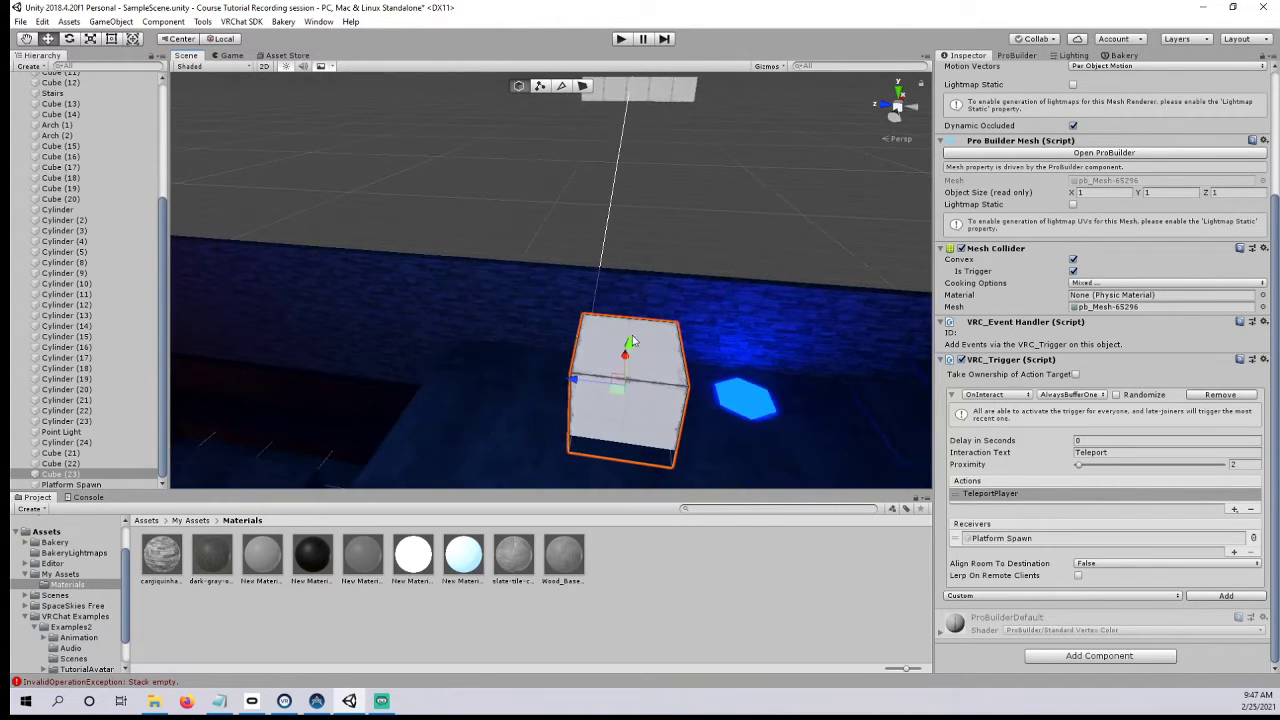
{"action": "scroll", "coordinate": [660, 343], "scroll_direction": "down", "scroll_amount": 2}
{"action": "right_click_drag", "start_coordinate": [472, 332], "coordinate": [532, 327]}
{"action": "middle_click_drag", "start_coordinate": [532, 327], "coordinate": [690, 341]}
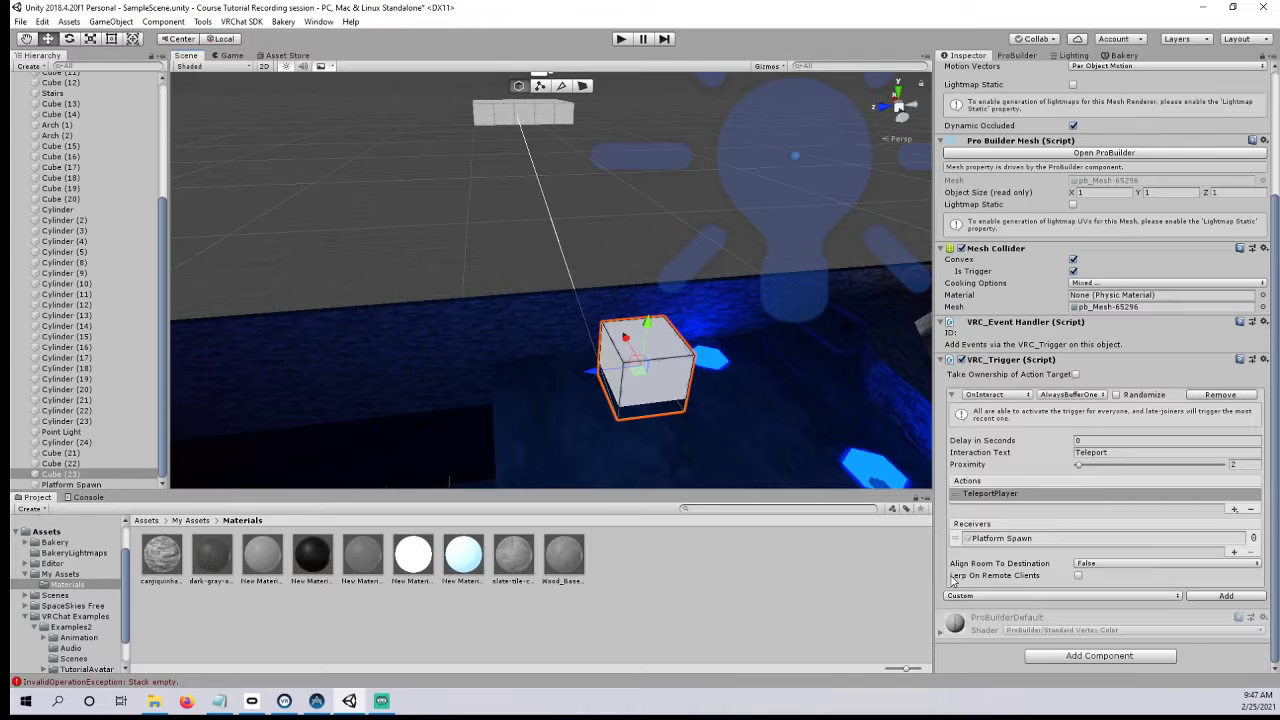
{"action": "scroll", "coordinate": [1140, 530], "scroll_direction": "up", "scroll_amount": 3}
{"action": "scroll", "coordinate": [1137, 528], "scroll_direction": "down", "scroll_amount": 3}
{"action": "scroll", "coordinate": [643, 348], "scroll_direction": "down", "scroll_amount": 4}
{"action": "left_click_drag", "start_coordinate": [514, 220], "coordinate": [680, 329], "text": "alt"}
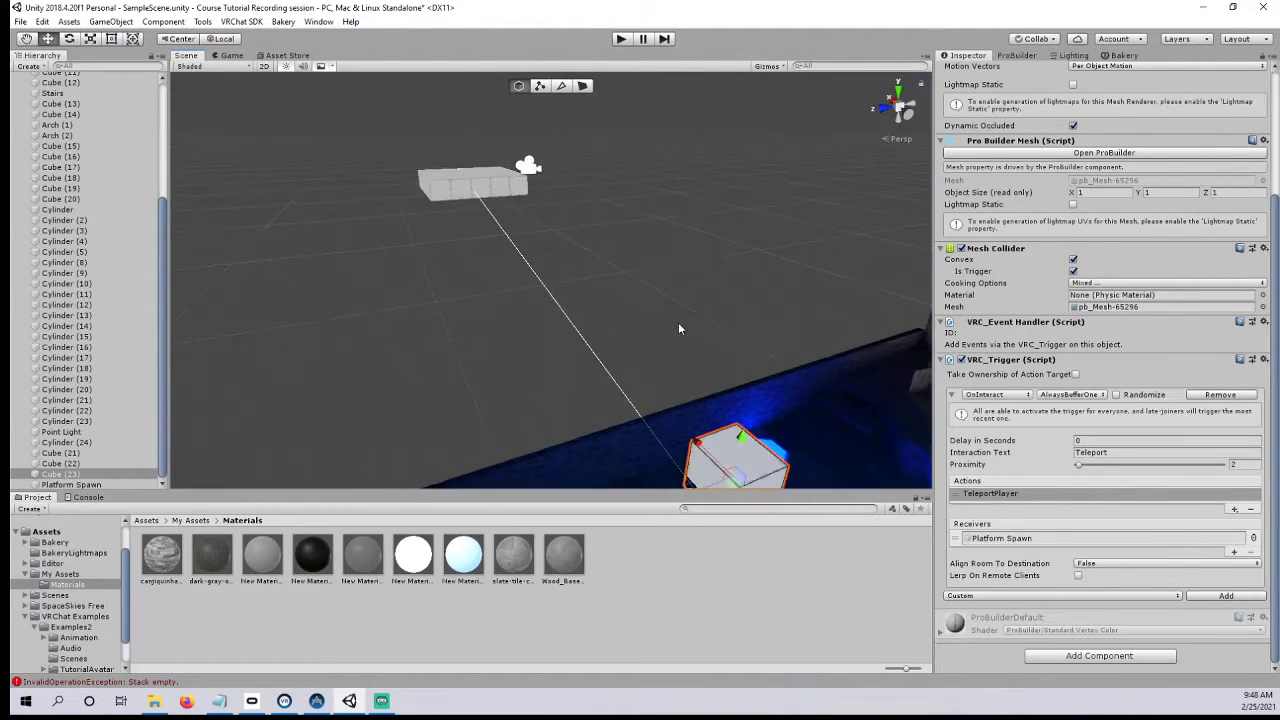
{"action": "scroll", "coordinate": [660, 315], "scroll_direction": "down", "scroll_amount": 3}
{"action": "middle_click_drag", "start_coordinate": [530, 285], "coordinate": [595, 279]}
{"action": "mouse_move", "coordinate": [595, 279]}
{"action": "left_mouse_down", "text": "alt"}
{"action": "mouse_move", "coordinate": [623, 266]}
{"action": "mouse_move", "coordinate": [590, 267]}
{"action": "left_mouse_up", "text": "alt"}
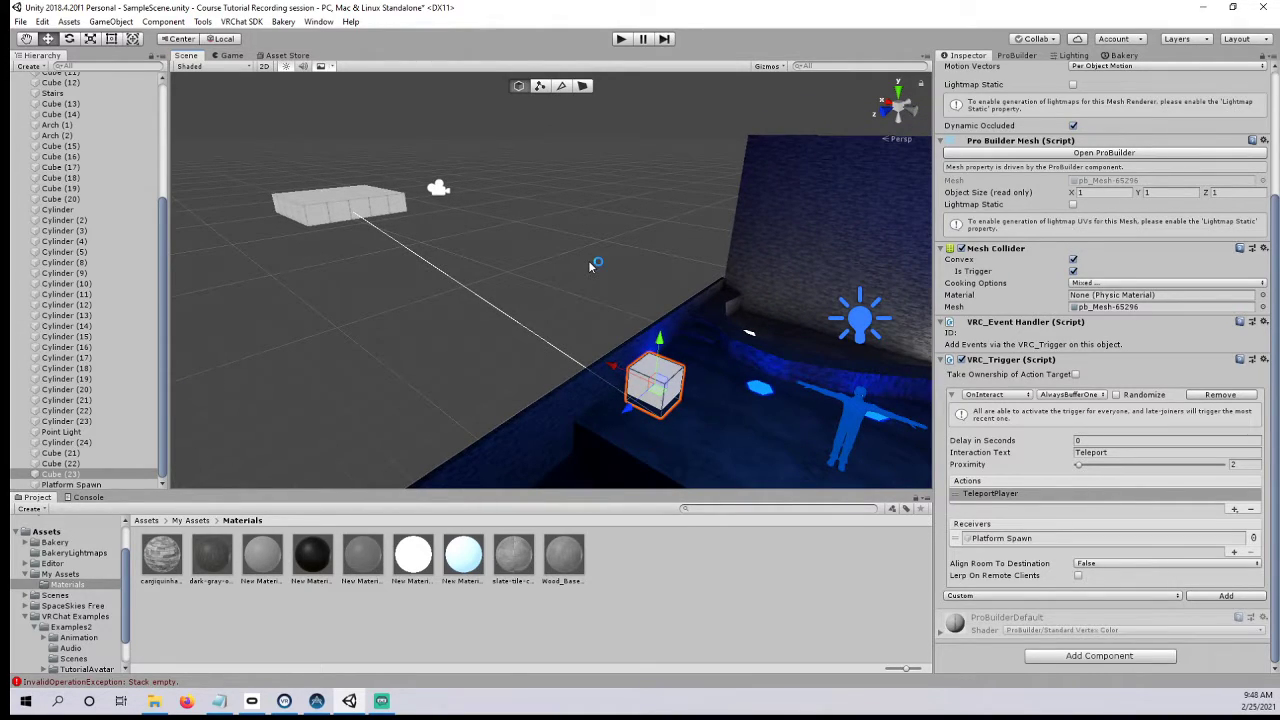
{"action": "left_click_drag", "start_coordinate": [423, 117], "coordinate": [570, 200], "text": "alt"}
{"action": "middle_click_drag", "start_coordinate": [570, 200], "coordinate": [648, 285]}
{"action": "scroll", "coordinate": [683, 256], "scroll_direction": "down", "scroll_amount": 3}
{"action": "left_click_drag", "start_coordinate": [648, 286], "coordinate": [331, 277], "text": "alt"}
{"action": "middle_click_drag", "start_coordinate": [331, 277], "coordinate": [621, 299]}
{"action": "left_click_drag", "start_coordinate": [394, 269], "coordinate": [643, 304], "text": "alt"}
{"action": "middle_click_drag", "start_coordinate": [643, 304], "coordinate": [540, 264]}
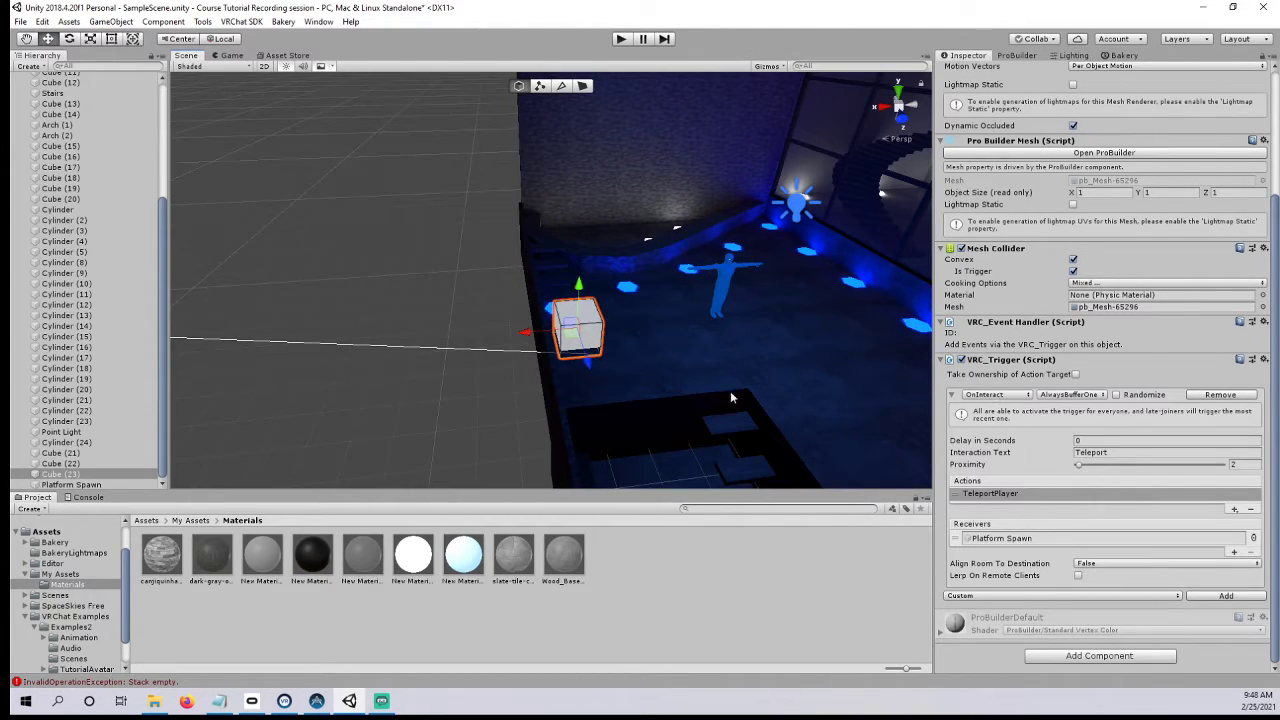
- Duplicate the teleport cube and move the copy out of the building onto the edge of the outside platform
{"action": "right_click_drag", "start_coordinate": [677, 362], "coordinate": [668, 354]}
{"action": "key", "text": "ctrl+d"}
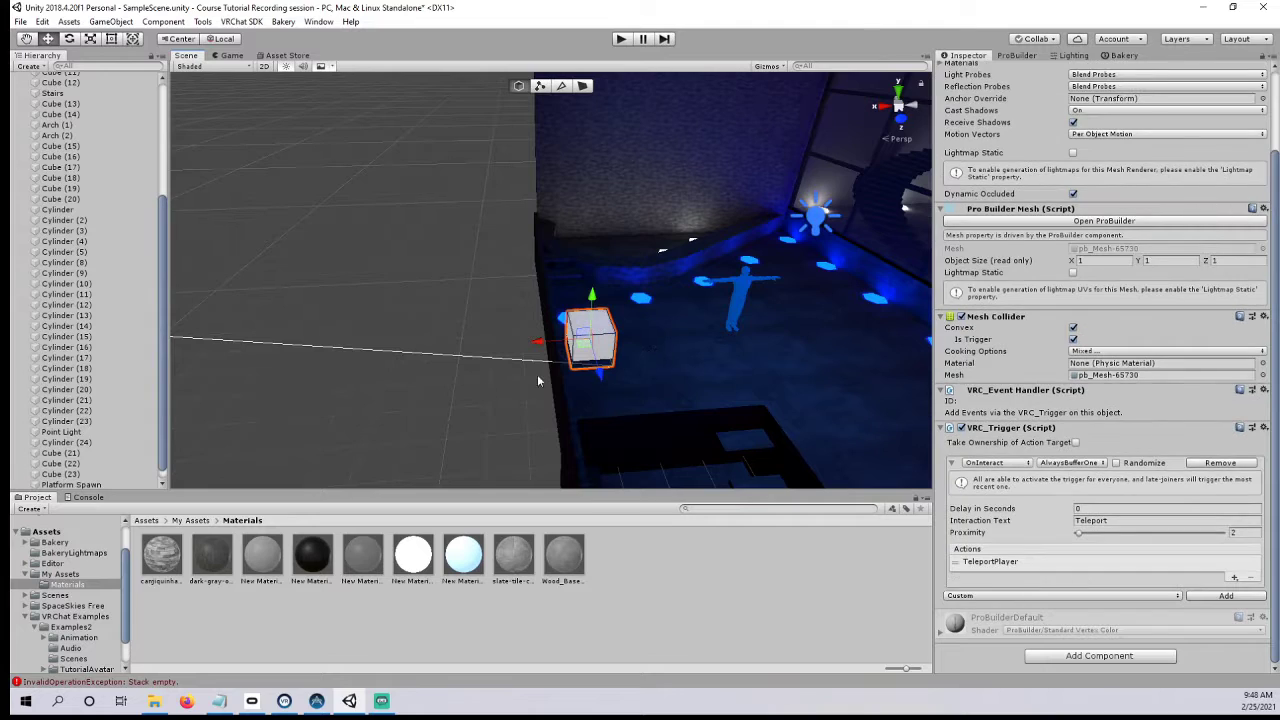
{"action": "left_click_drag", "start_coordinate": [540, 343], "coordinate": [424, 348]}
{"action": "right_click_drag", "start_coordinate": [525, 351], "coordinate": [490, 345]}
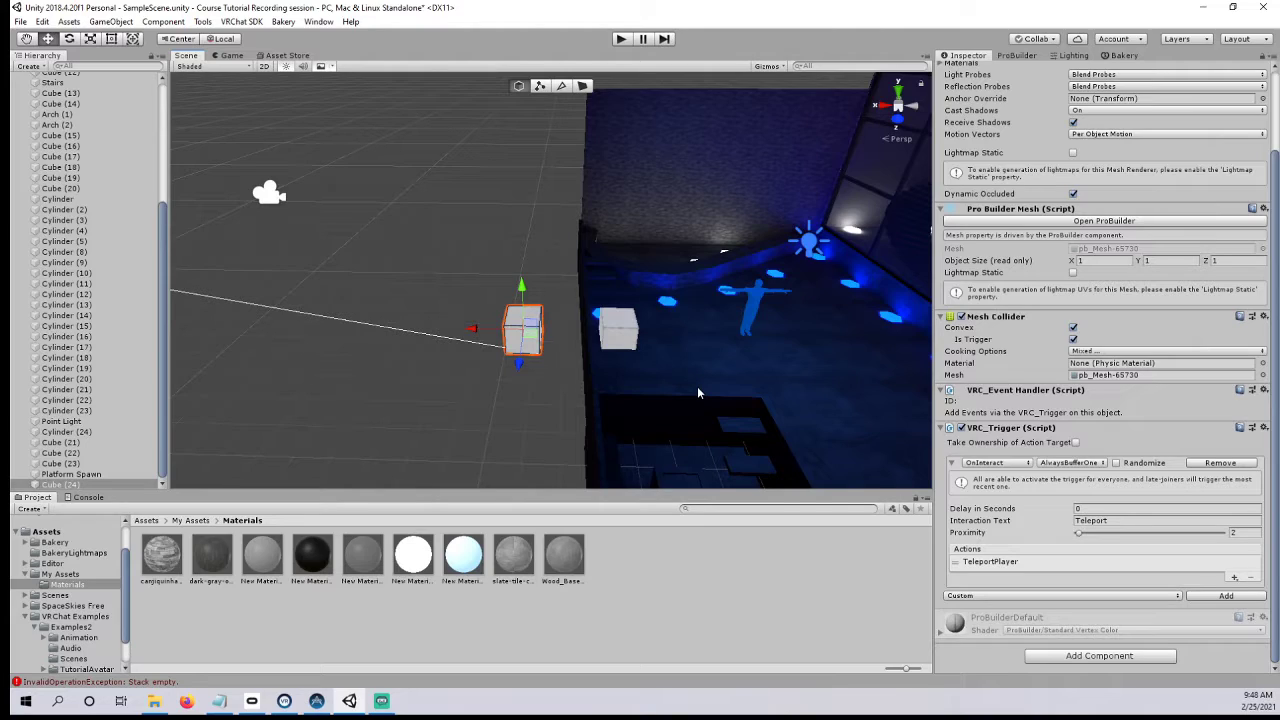
{"action": "key", "text": "a"}
{"action": "right_click_drag", "start_coordinate": [715, 250], "coordinate": [706, 238]}
{"action": "left_click_drag", "start_coordinate": [753, 370], "coordinate": [247, 331]}
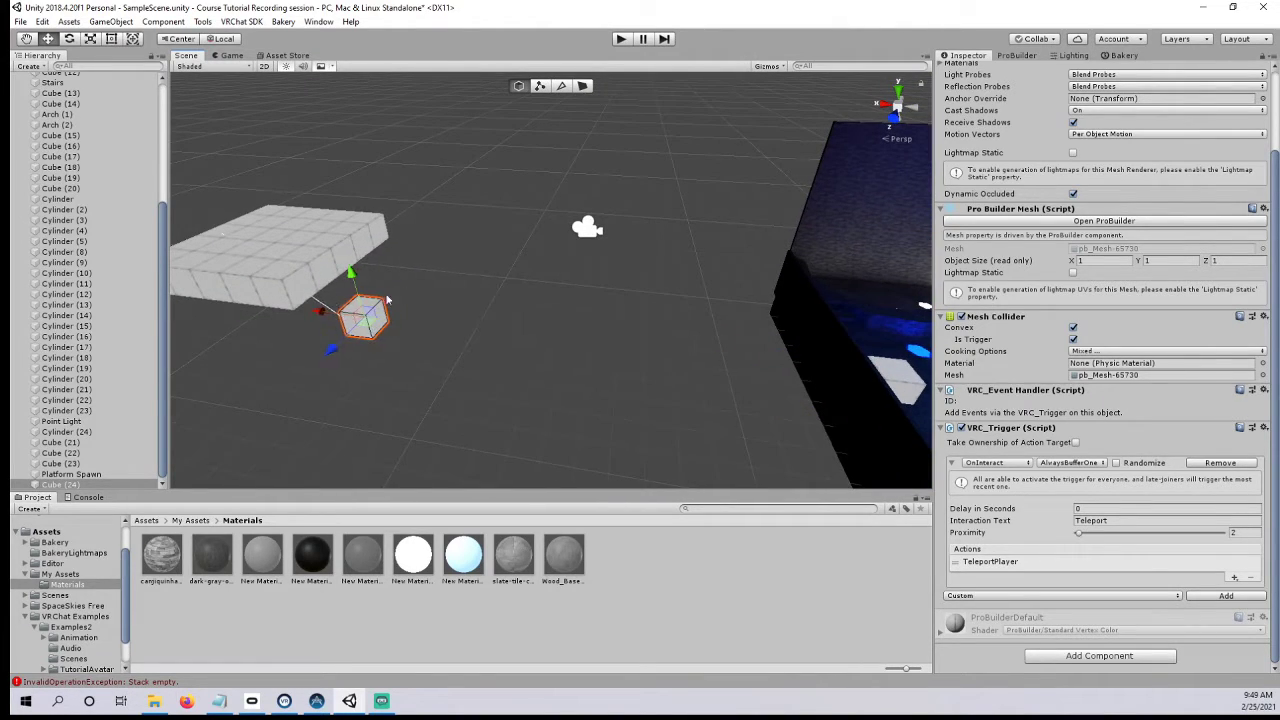
{"action": "right_click_drag", "start_coordinate": [373, 297], "coordinate": [520, 330]}
{"action": "left_click_drag", "start_coordinate": [608, 320], "coordinate": [609, 252]}
- Create an empty game object inside the building near the original teleport cube
{"action": "key", "text": "w"}
{"action": "right_click_drag", "start_coordinate": [400, 284], "coordinate": [792, 299]}
{"action": "key", "text": "a"}
{"action": "scroll", "coordinate": [521, 443], "scroll_direction": "down", "scroll_amount": 2}
{"action": "right_click_drag", "start_coordinate": [617, 371], "coordinate": [292, 203]}
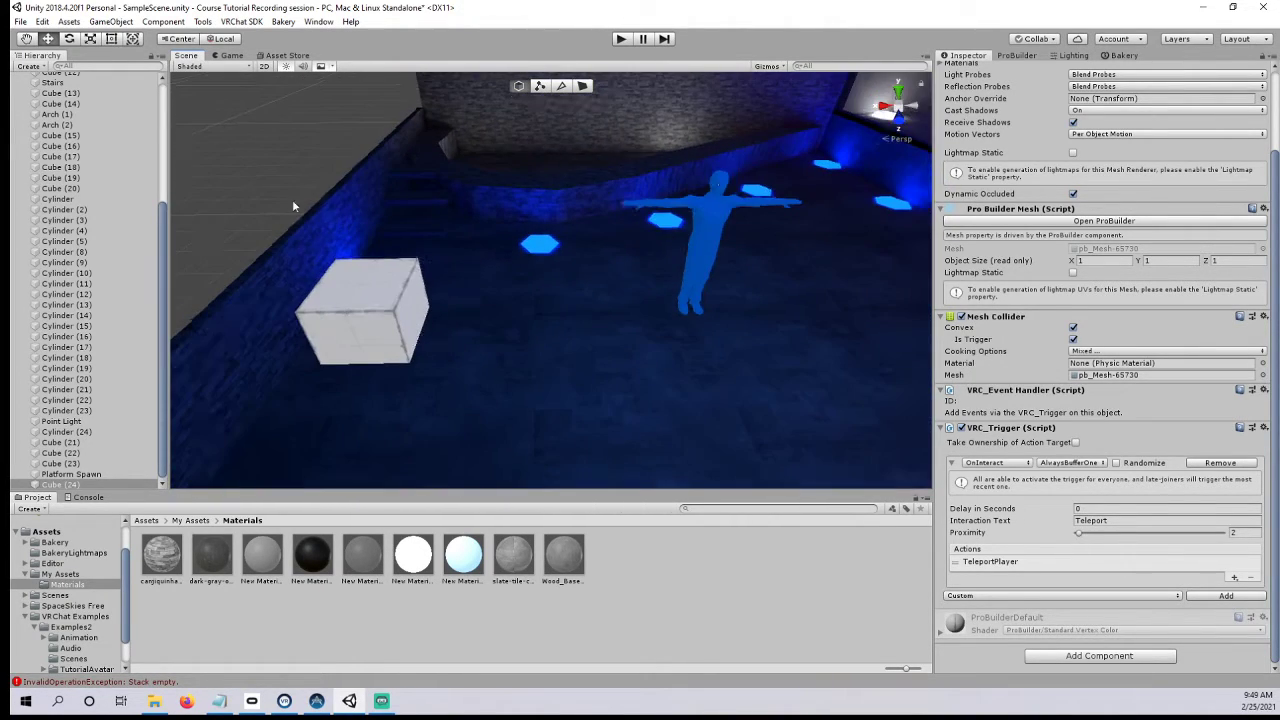
{"action": "left_click", "coordinate": [28, 66]}
{"action": "left_click", "coordinate": [55, 77]}
- Move the new empty game object beside the original teleport cube to X 14.099, Y 1.782, Z -13.066
{"action": "right_click_drag", "start_coordinate": [440, 220], "coordinate": [629, 169]}
{"action": "middle_click_drag", "start_coordinate": [629, 169], "coordinate": [597, 213]}
{"action": "right_click_drag", "start_coordinate": [597, 213], "coordinate": [630, 174]}
{"action": "mouse_move", "coordinate": [630, 174]}
{"action": "middle_mouse_down"}
{"action": "mouse_move", "coordinate": [629, 191]}
{"action": "mouse_move", "coordinate": [623, 167]}
{"action": "middle_mouse_up"}
{"action": "middle_click_drag", "start_coordinate": [559, 212], "coordinate": [534, 289]}
{"action": "scroll", "coordinate": [520, 309], "scroll_direction": "down", "scroll_amount": 5}
{"action": "right_click_drag", "start_coordinate": [534, 289], "coordinate": [569, 291]}
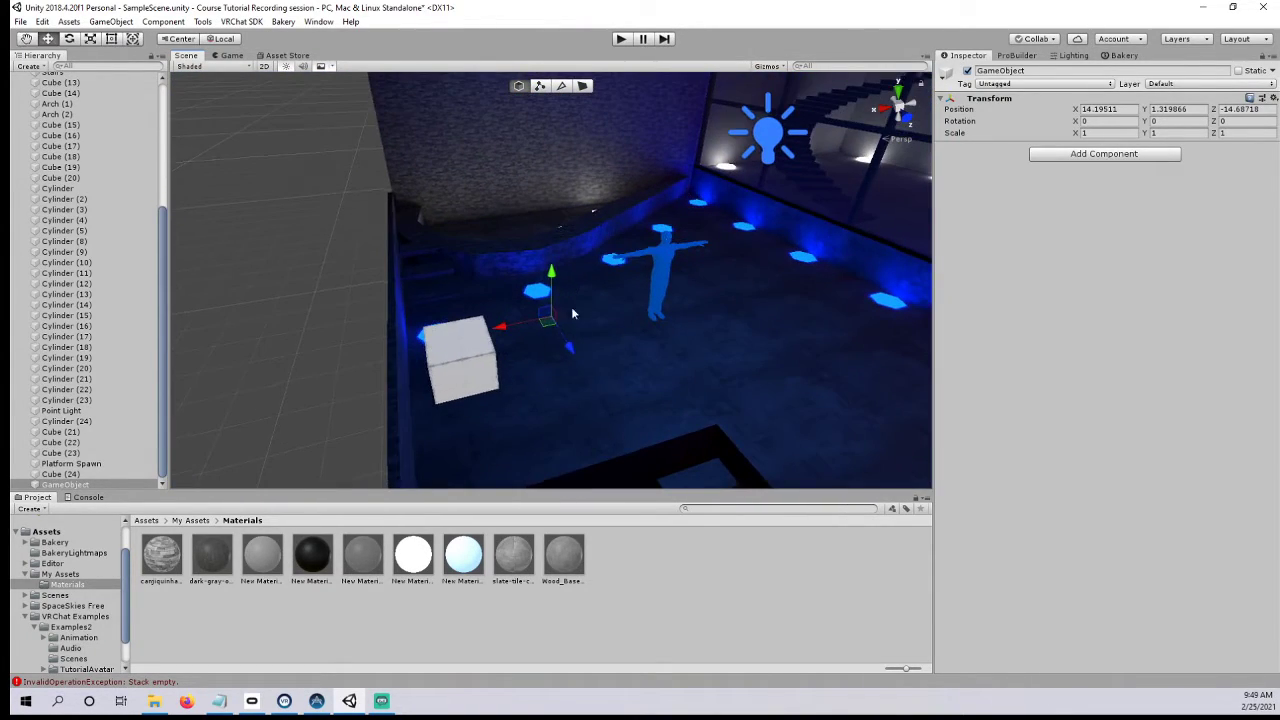
{"action": "scroll", "coordinate": [546, 346], "scroll_direction": "up", "scroll_amount": 3}
{"action": "middle_click_drag", "start_coordinate": [546, 346], "coordinate": [610, 297]}
{"action": "scroll", "coordinate": [610, 297], "scroll_direction": "up", "scroll_amount": 8}
{"action": "right_click_drag", "start_coordinate": [597, 306], "coordinate": [652, 300]}
{"action": "middle_click_drag", "start_coordinate": [652, 300], "coordinate": [655, 278]}
{"action": "right_click_drag", "start_coordinate": [655, 278], "coordinate": [651, 272]}
{"action": "left_click_drag", "start_coordinate": [634, 269], "coordinate": [651, 156]}
{"action": "middle_click_drag", "start_coordinate": [653, 160], "coordinate": [587, 240]}
{"action": "right_click_drag", "start_coordinate": [587, 240], "coordinate": [506, 274]}
{"action": "scroll", "coordinate": [561, 291], "scroll_direction": "down", "scroll_amount": 8}
{"action": "middle_click_drag", "start_coordinate": [561, 291], "coordinate": [541, 316]}
{"action": "key", "text": "w"}
{"action": "left_click_drag", "start_coordinate": [540, 316], "coordinate": [523, 403]}
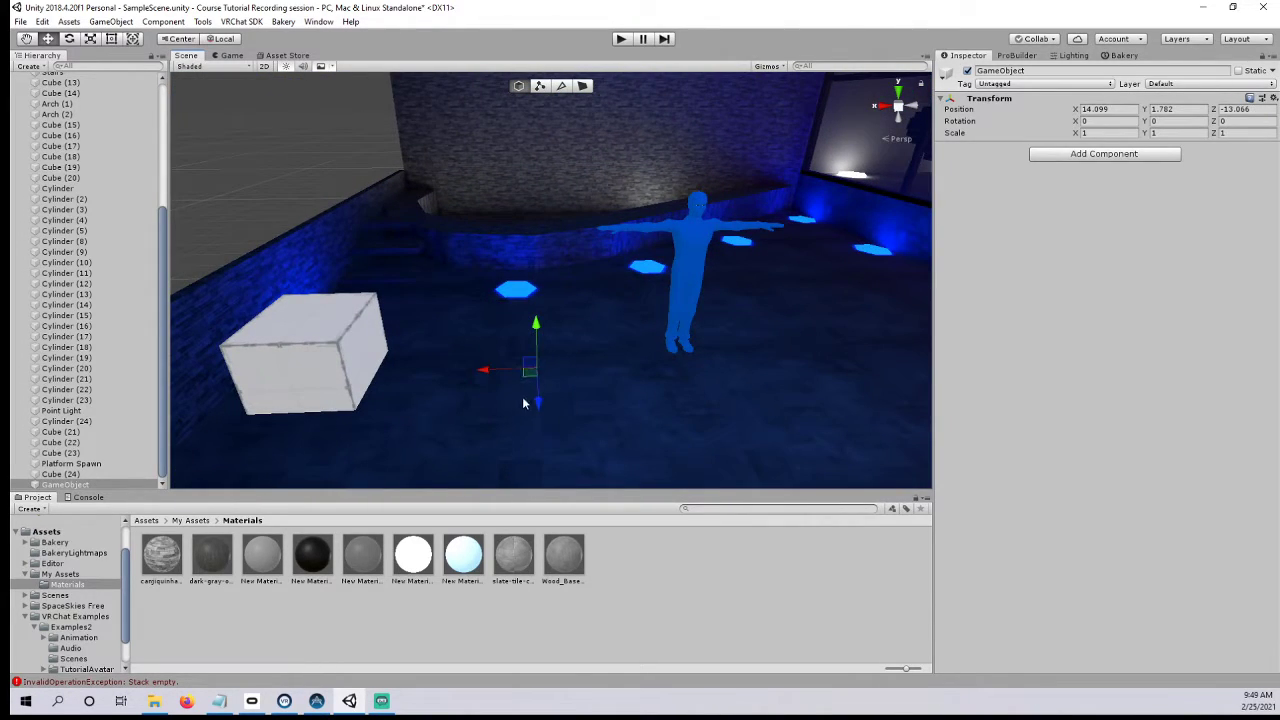
- Set the empty game object's Y rotation to -90 and deselect it
{"action": "left_click", "coordinate": [1156, 120]}
{"action": "type", "text": "-90"}
{"action": "scroll", "coordinate": [674, 248], "scroll_direction": "down", "scroll_amount": 3}
{"action": "mouse_move", "coordinate": [674, 250]}
{"action": "right_mouse_down"}
{"action": "mouse_move", "coordinate": [613, 277]}
{"action": "mouse_move", "coordinate": [662, 230]}
{"action": "right_mouse_up"}
{"action": "scroll", "coordinate": [660, 229], "scroll_direction": "down", "scroll_amount": 3}
{"action": "right_click_drag", "start_coordinate": [555, 264], "coordinate": [501, 249]}
{"action": "scroll", "coordinate": [502, 253], "scroll_direction": "down", "scroll_amount": 1}
{"action": "left_click", "coordinate": [502, 253]}
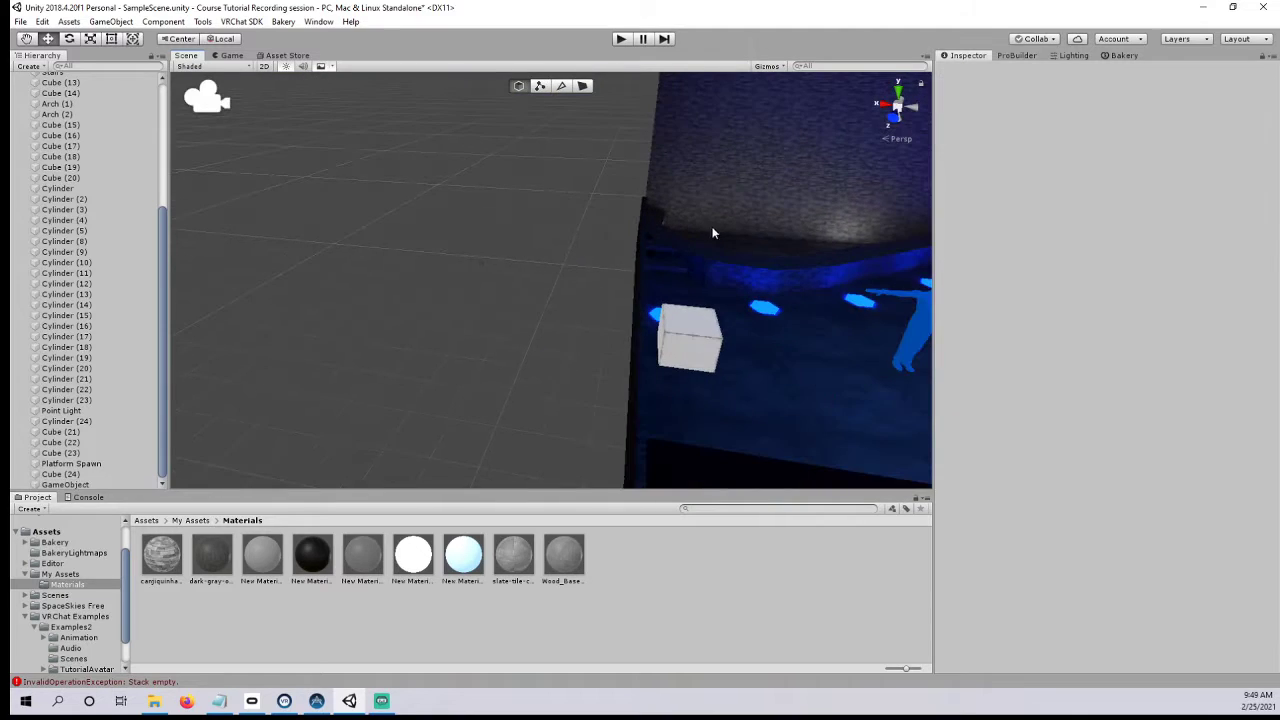
- Rename the empty game object as Architecture Spawn
{"action": "right_click_drag", "start_coordinate": [712, 230], "coordinate": [830, 236]}
{"action": "right_click_drag", "start_coordinate": [348, 238], "coordinate": [190, 222]}
{"action": "left_click", "coordinate": [72, 485]}
{"action": "right_click", "coordinate": [72, 485]}
{"action": "left_click", "coordinate": [145, 307]}
{"action": "type", "text": "S"}
{"action": "key", "text": "BackSpace"}
{"action": "type", "text": "A"}
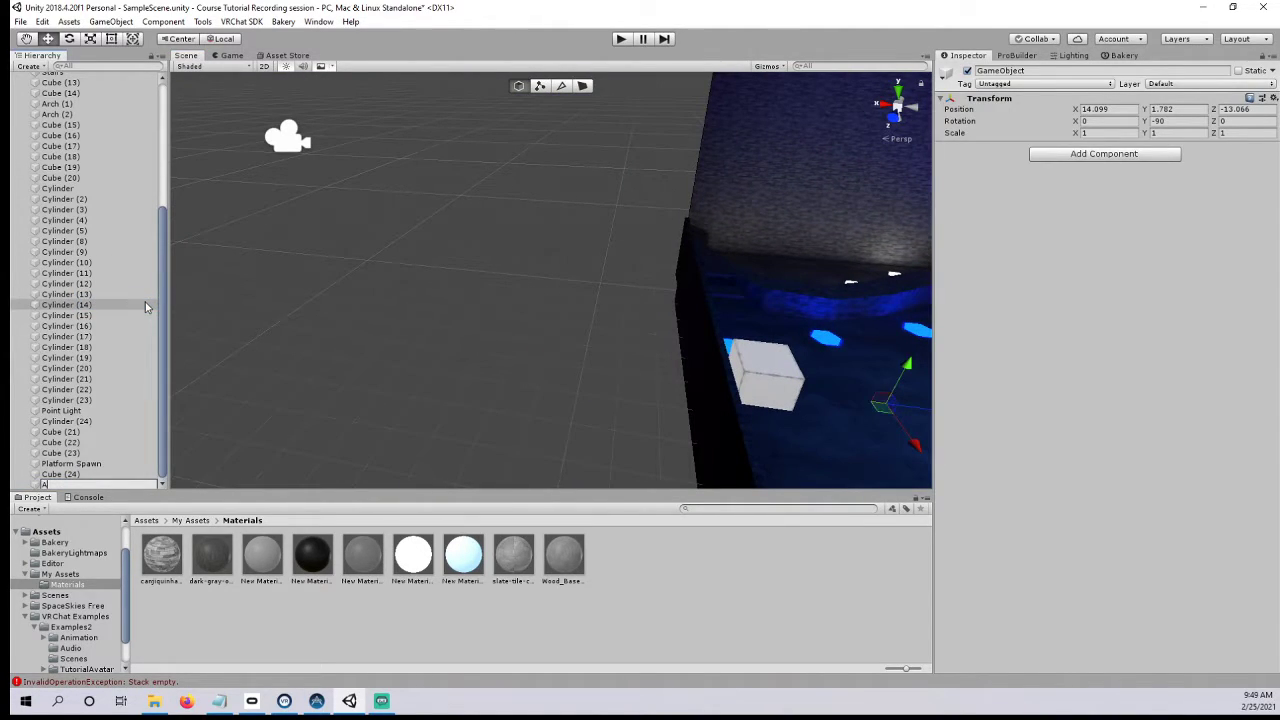
{"action": "type", "text": "rchitecture Spawn"}
{"action": "key", "text": "Return"}
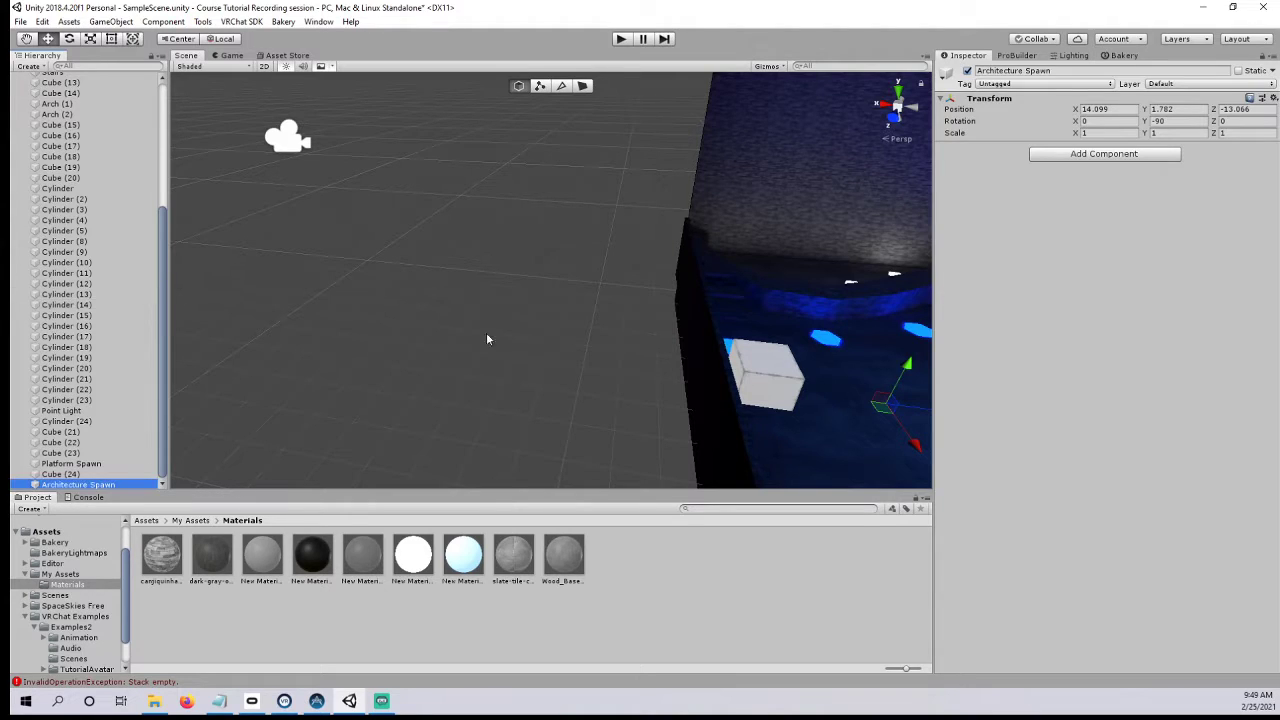
- Reselect the Architecture Spawn object and check its placement and axes relative to the building and the platform
{"action": "left_click", "coordinate": [513, 335]}
{"action": "right_click_drag", "start_coordinate": [513, 335], "coordinate": [606, 285]}
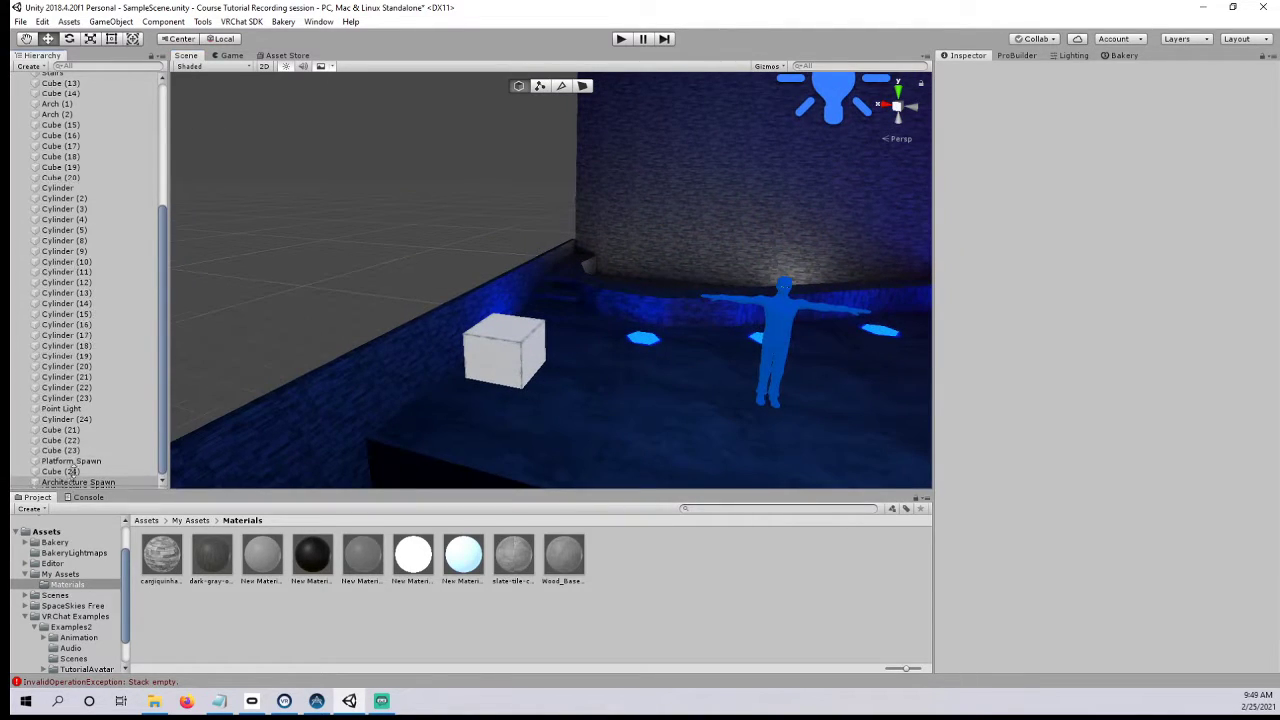
{"action": "left_click", "coordinate": [75, 486]}
{"action": "right_click_drag", "start_coordinate": [391, 411], "coordinate": [577, 279]}
{"action": "left_click_drag", "start_coordinate": [577, 279], "coordinate": [580, 286]}
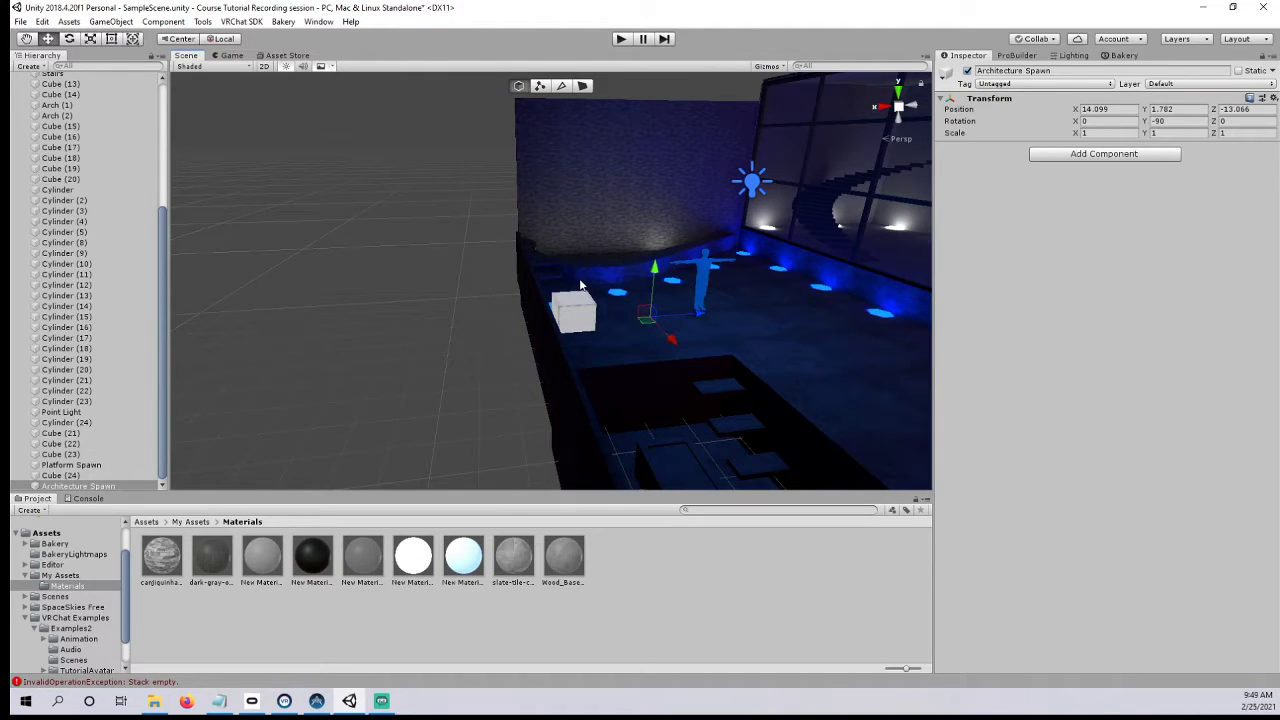
{"action": "right_click_drag", "start_coordinate": [445, 238], "coordinate": [420, 231]}
{"action": "scroll", "coordinate": [120, 222], "scroll_direction": "up", "scroll_amount": 8}
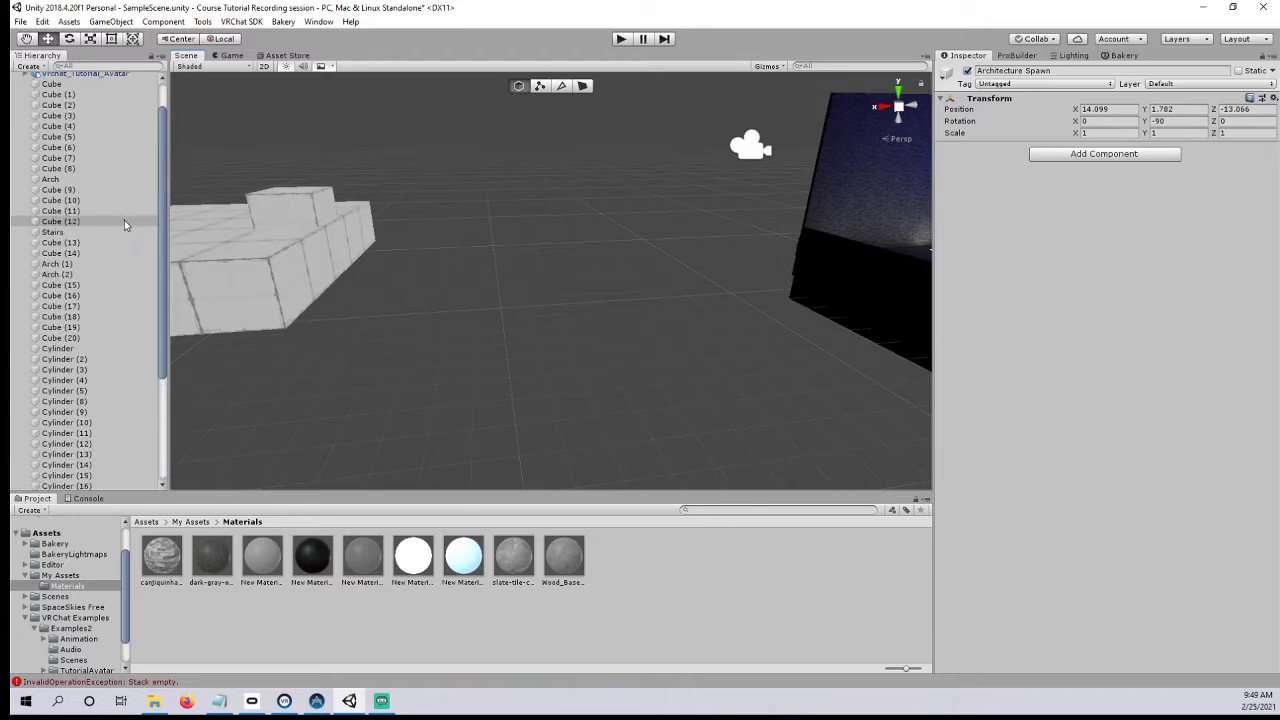
- Inspect Cube and Cube (23) in turn, clear the selection and look over the building around the original teleport cube
{"action": "left_click", "coordinate": [97, 121]}
{"action": "scroll", "coordinate": [88, 178], "scroll_direction": "down", "scroll_amount": 6}
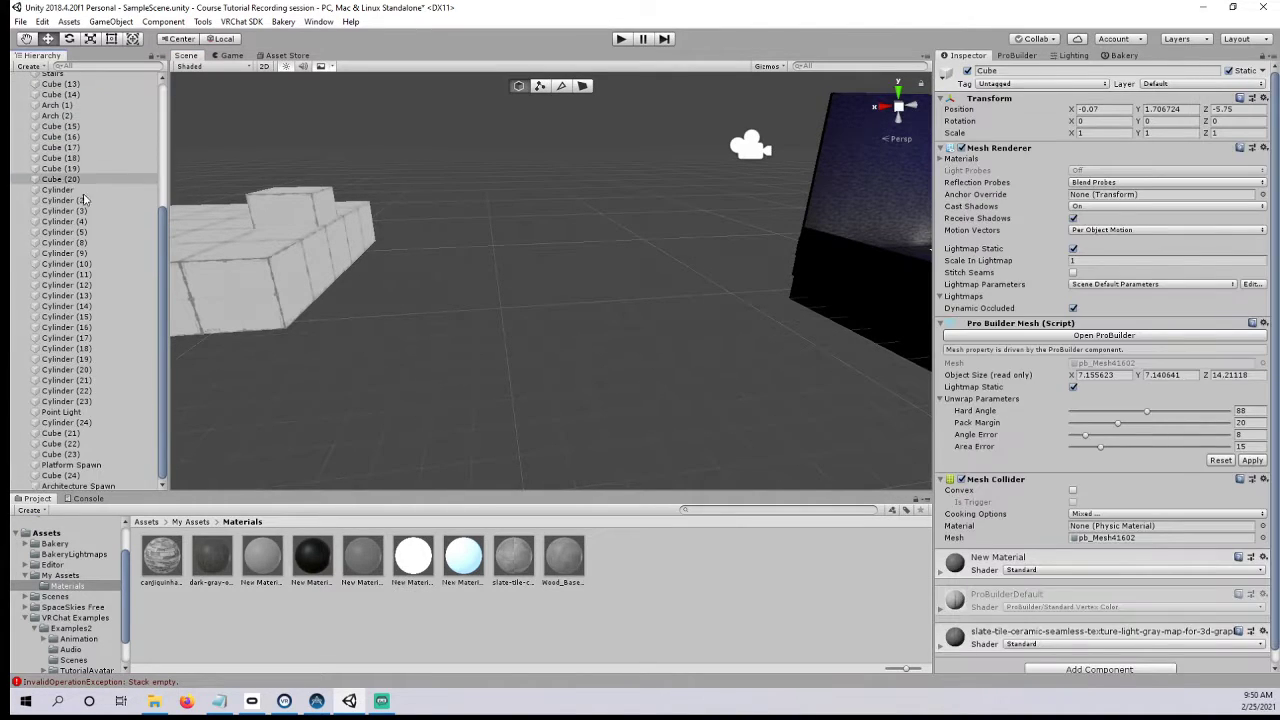
{"action": "left_click", "coordinate": [59, 456]}
{"action": "right_click_drag", "start_coordinate": [350, 285], "coordinate": [471, 272]}
{"action": "scroll", "coordinate": [331, 235], "scroll_direction": "down", "scroll_amount": 5}
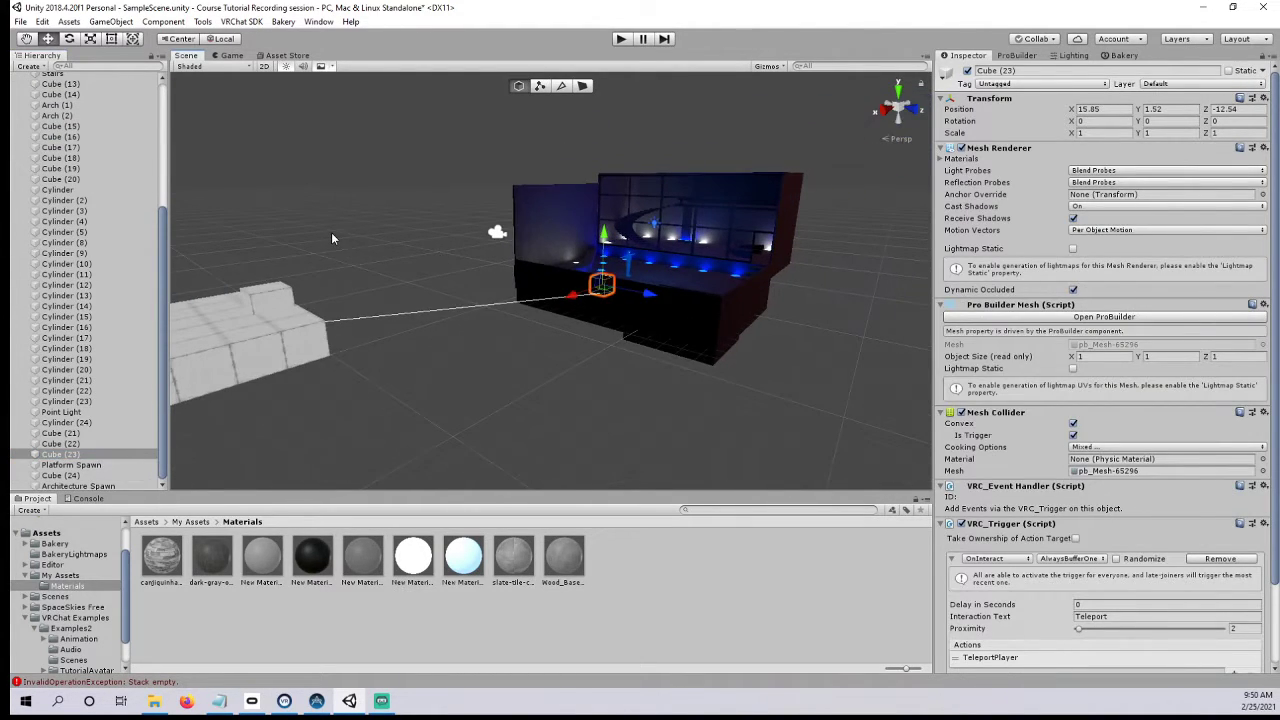
{"action": "left_click", "coordinate": [331, 235]}
{"action": "right_click_drag", "start_coordinate": [354, 236], "coordinate": [186, 210]}
{"action": "scroll", "coordinate": [133, 186], "scroll_direction": "up", "scroll_amount": 6}
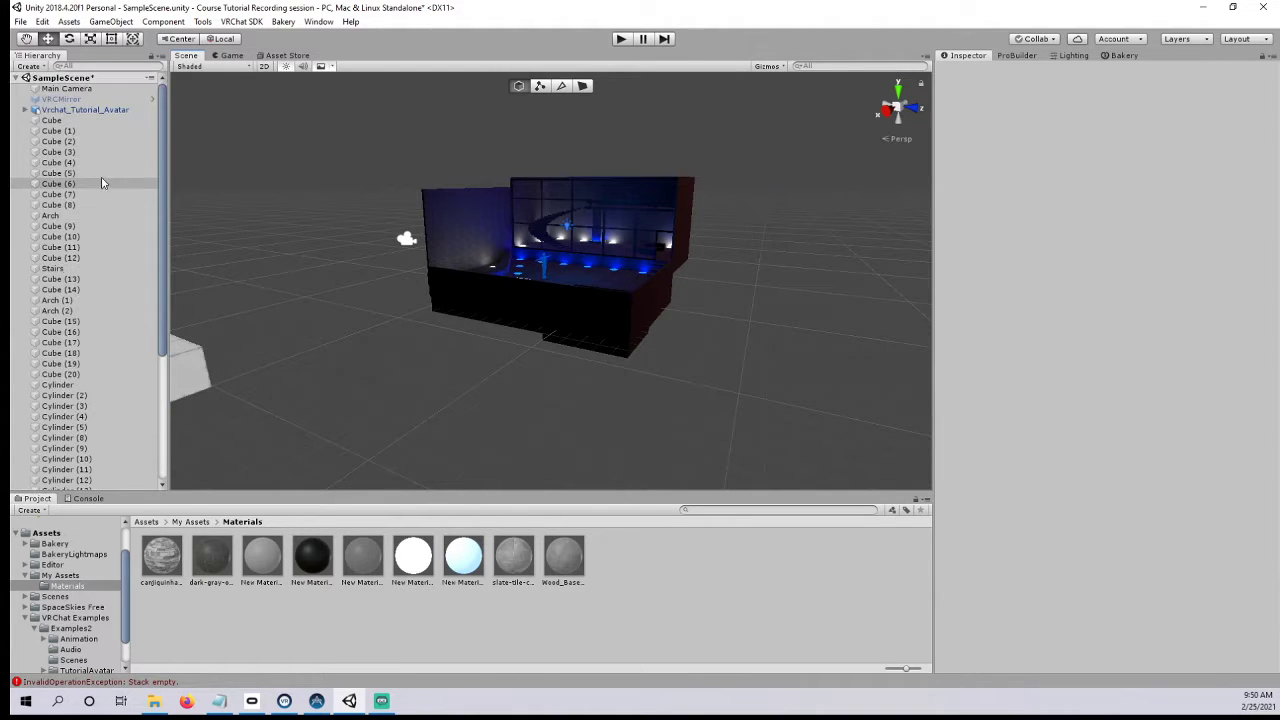
{"action": "right_click_drag", "start_coordinate": [502, 165], "coordinate": [531, 201]}
{"action": "scroll", "coordinate": [473, 270], "scroll_direction": "up", "scroll_amount": 10}
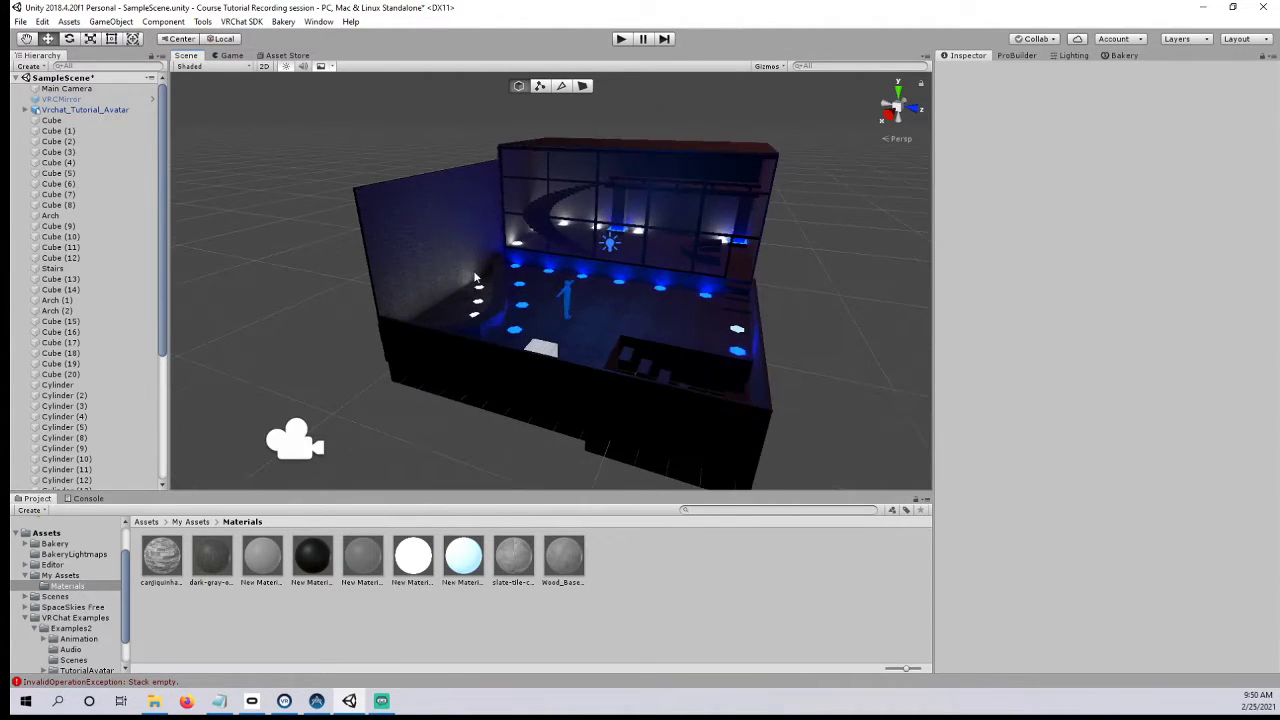
{"action": "scroll", "coordinate": [474, 274], "scroll_direction": "up", "scroll_amount": 3}
{"action": "right_click_drag", "start_coordinate": [457, 268], "coordinate": [399, 278]}
{"action": "scroll", "coordinate": [570, 287], "scroll_direction": "down", "scroll_amount": 4}
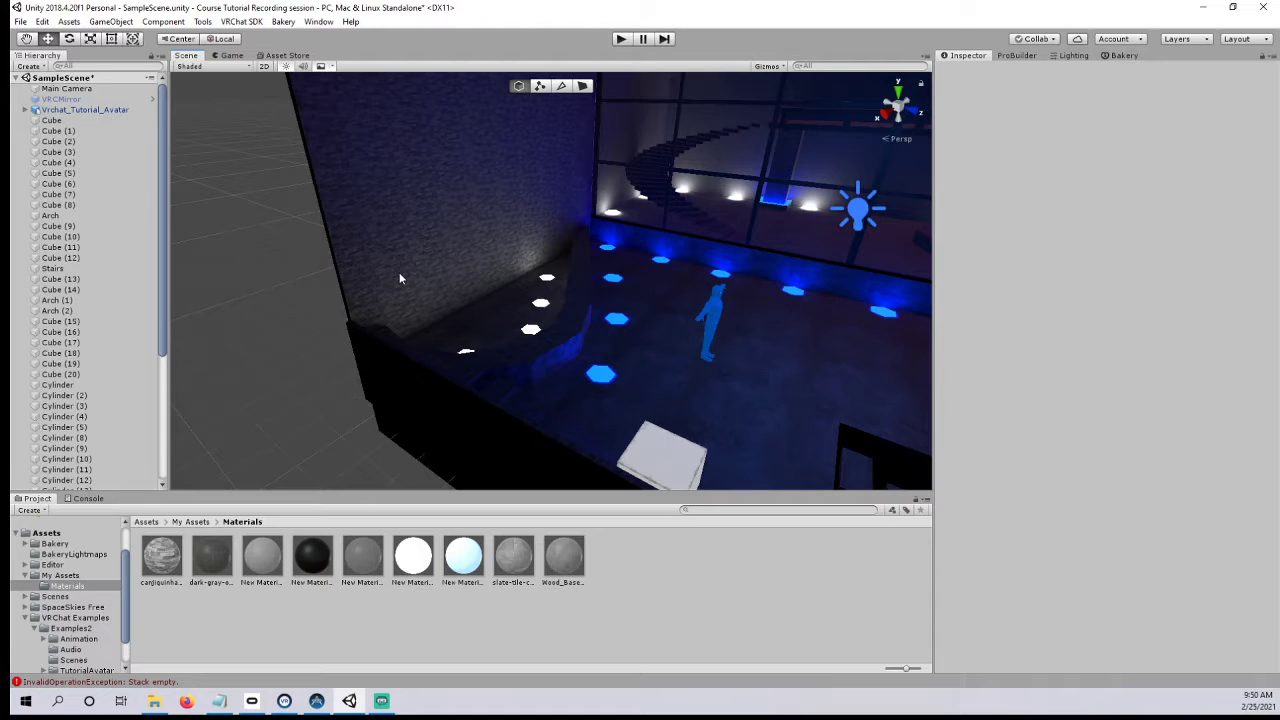
- Set the TeleportPlayer receiver of the cube on the outside platform to Architecture Spawn
{"action": "right_click_drag", "start_coordinate": [399, 272], "coordinate": [687, 276]}
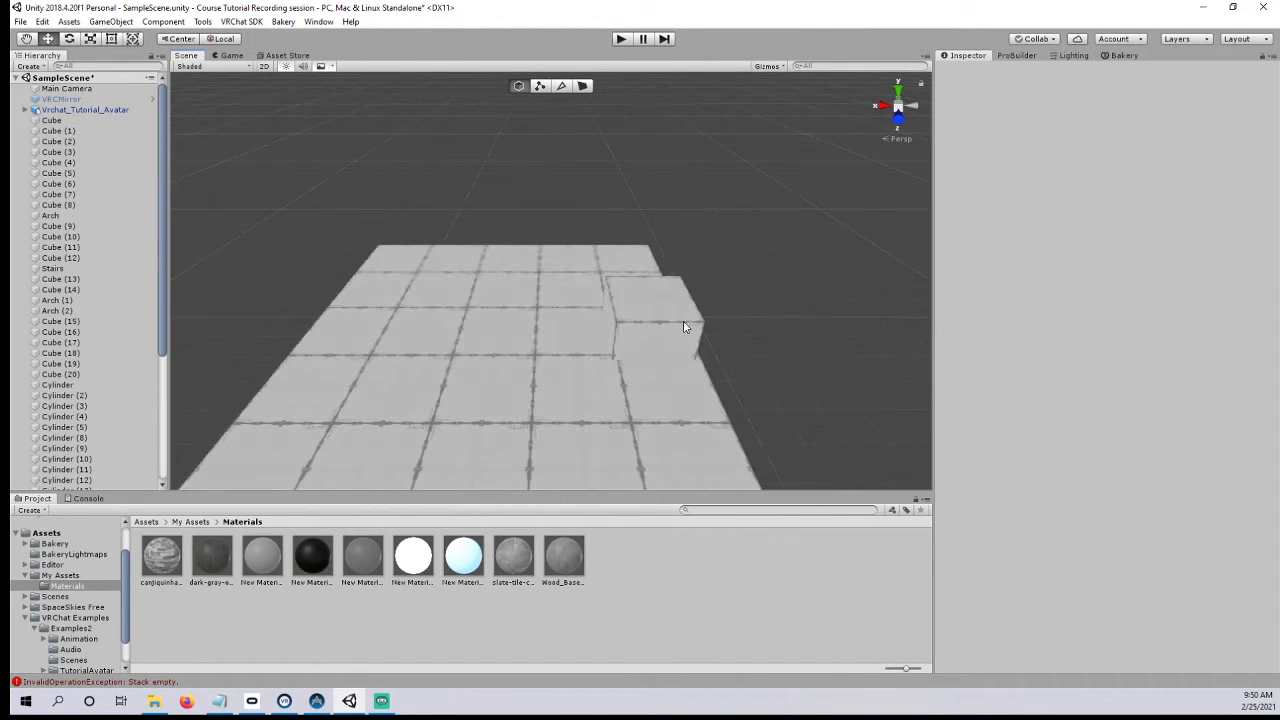
{"action": "left_click", "coordinate": [670, 328]}
{"action": "scroll", "coordinate": [1028, 415], "scroll_direction": "down", "scroll_amount": 5}
{"action": "left_click", "coordinate": [988, 562]}
{"action": "scroll", "coordinate": [986, 570], "scroll_direction": "down", "scroll_amount": 3}
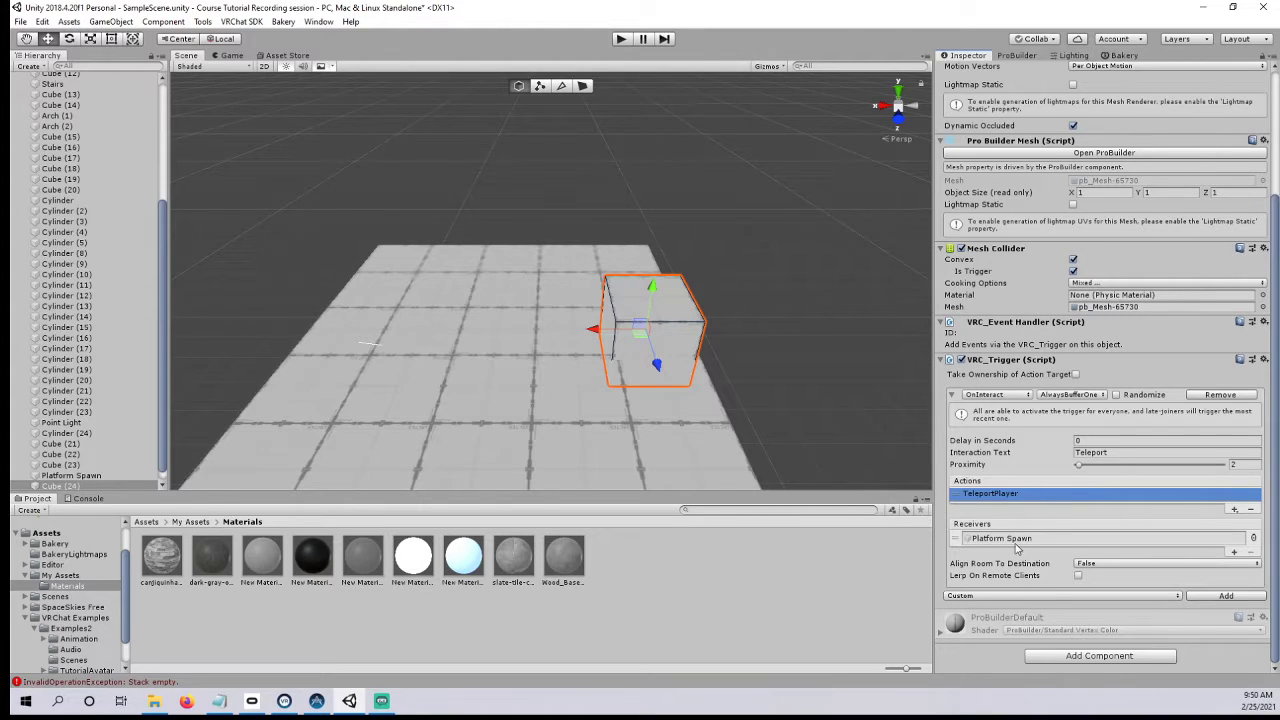
{"action": "right_click_drag", "start_coordinate": [721, 365], "coordinate": [810, 249]}
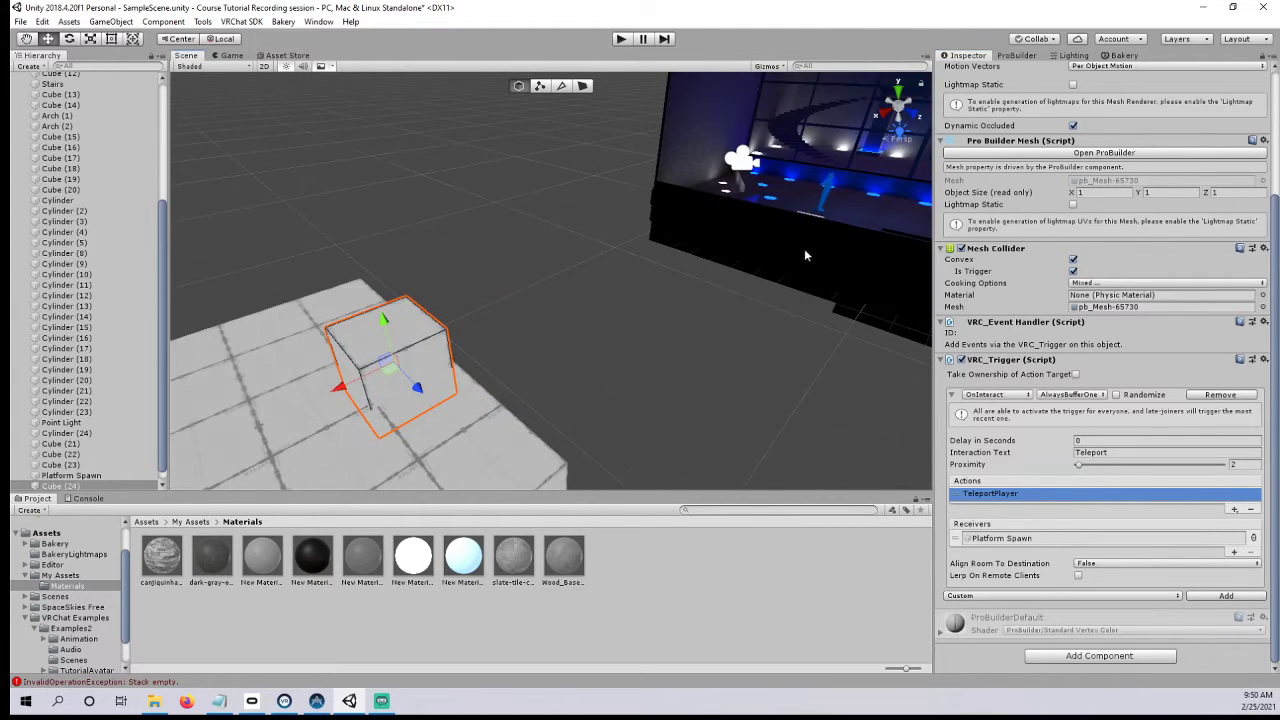
{"action": "left_click", "coordinate": [1253, 540]}
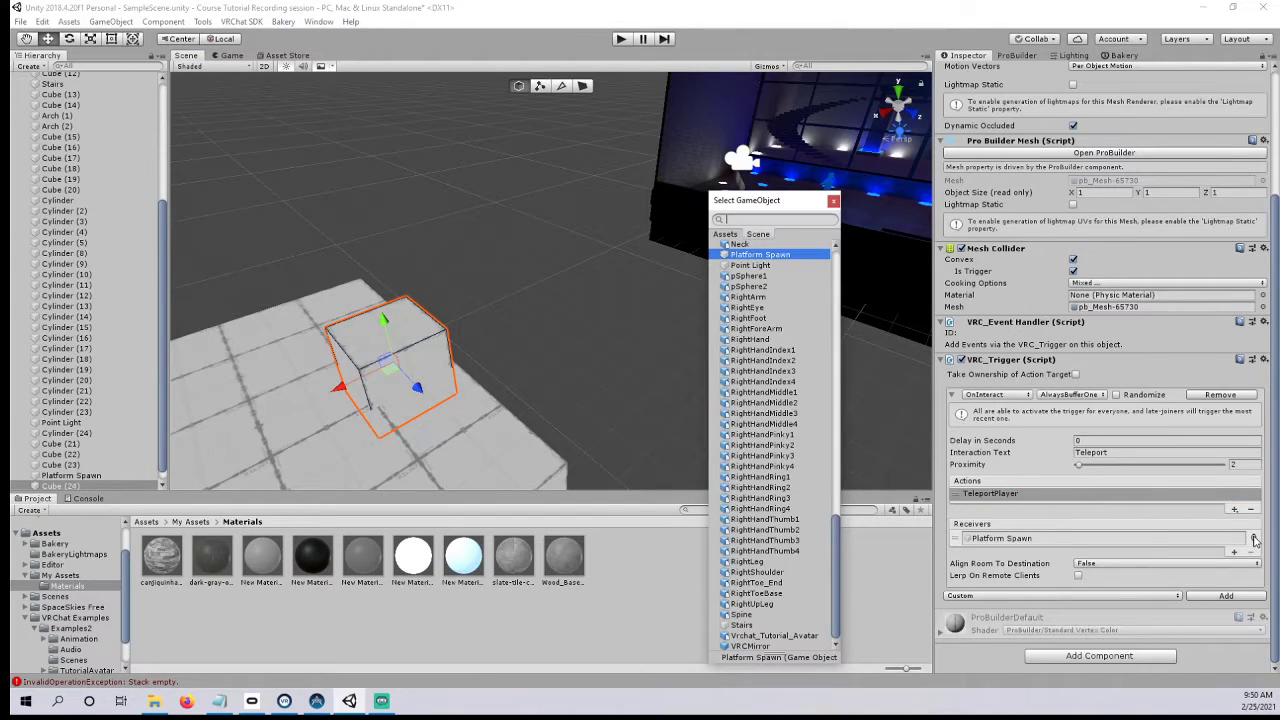
{"action": "type", "text": "archite"}
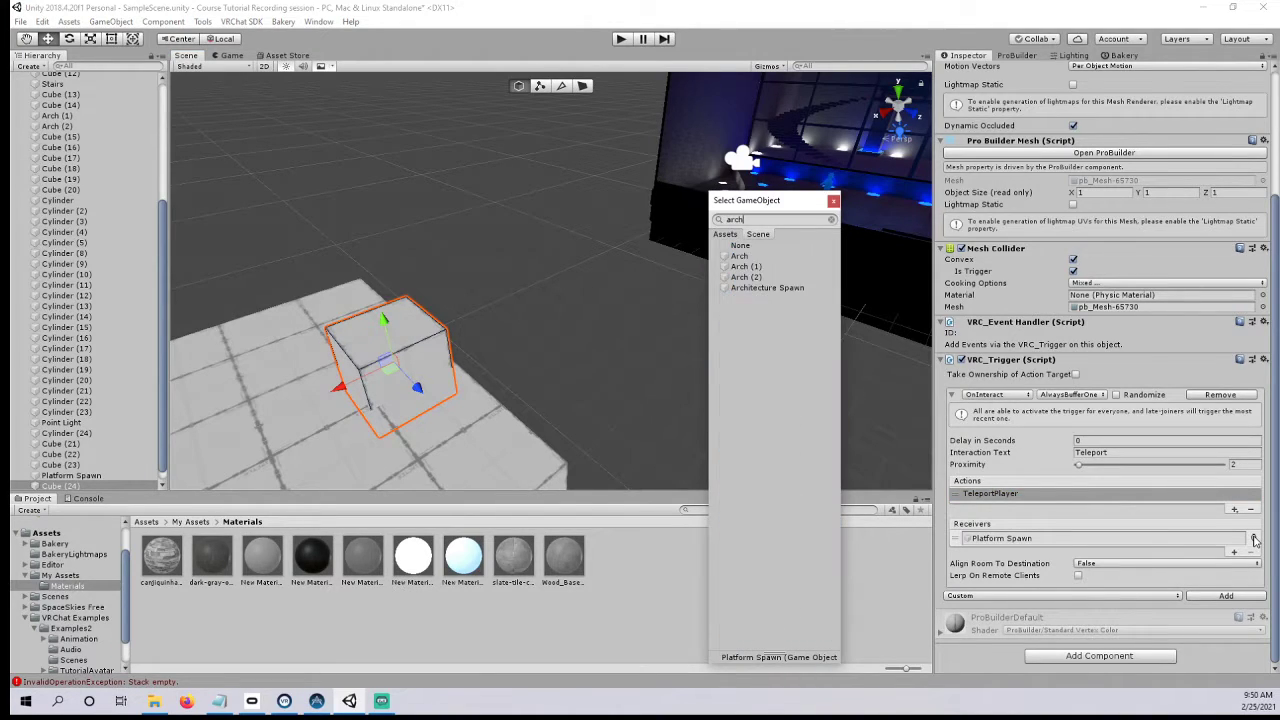
{"action": "double_click", "coordinate": [758, 256]}
- Examine the teleport line from the platform cube to the building, clear the selection and look over both teleport cubes
{"action": "scroll", "coordinate": [530, 367], "scroll_direction": "down", "scroll_amount": 5}
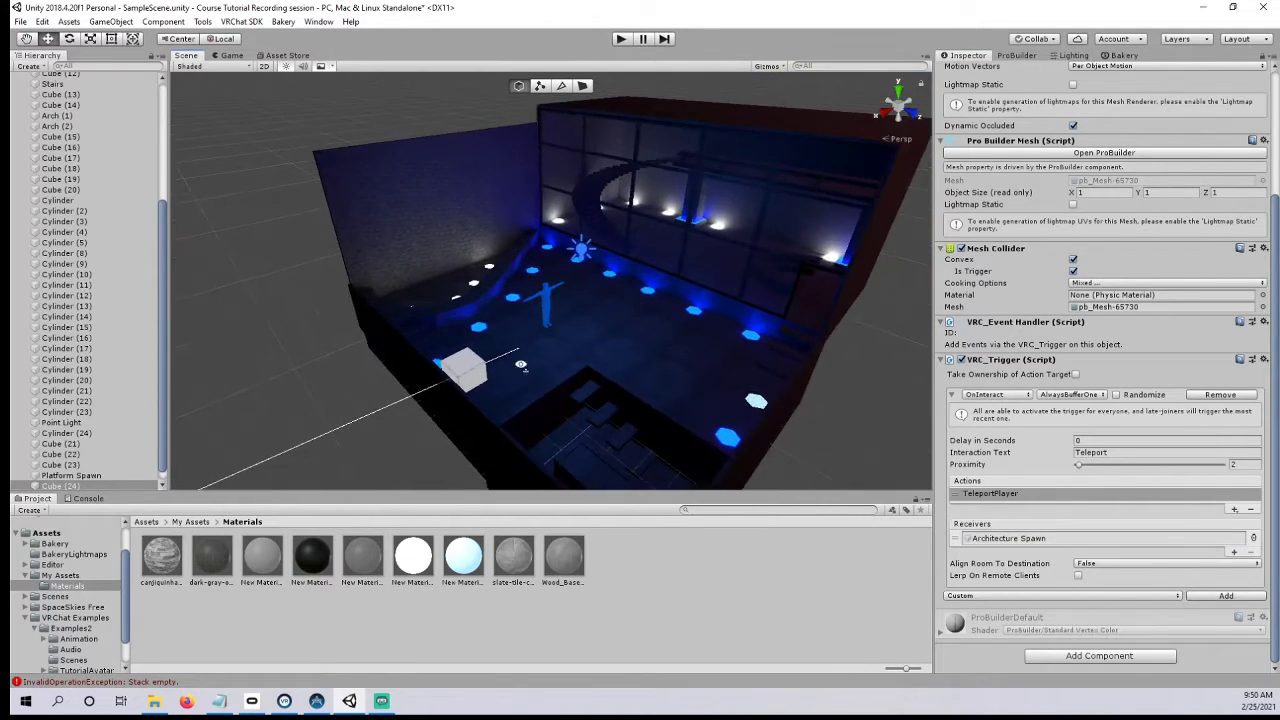
{"action": "right_click_drag", "start_coordinate": [529, 361], "coordinate": [512, 384]}
{"action": "scroll", "coordinate": [560, 326], "scroll_direction": "up", "scroll_amount": 3}
{"action": "right_click_drag", "start_coordinate": [545, 321], "coordinate": [568, 326]}
{"action": "scroll", "coordinate": [570, 328], "scroll_direction": "down", "scroll_amount": 3}
{"action": "right_click_drag", "start_coordinate": [675, 372], "coordinate": [595, 300]}
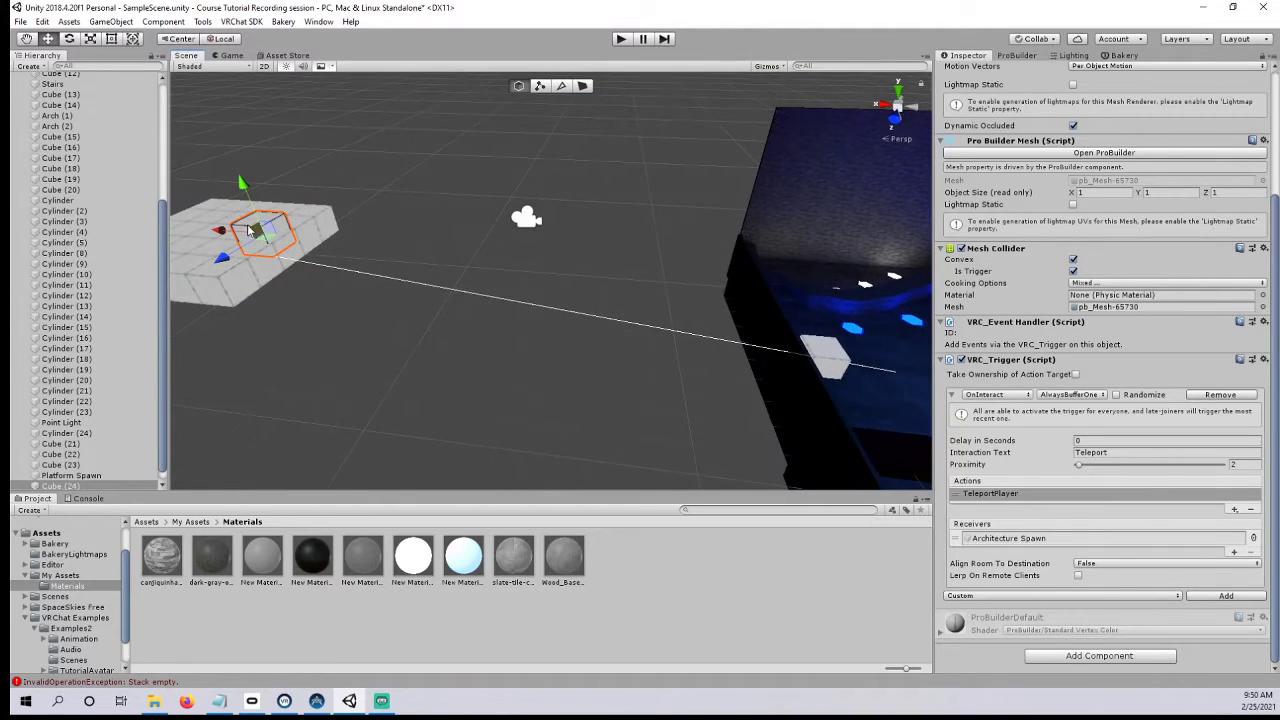
{"action": "middle_click_drag", "start_coordinate": [250, 232], "coordinate": [363, 250]}
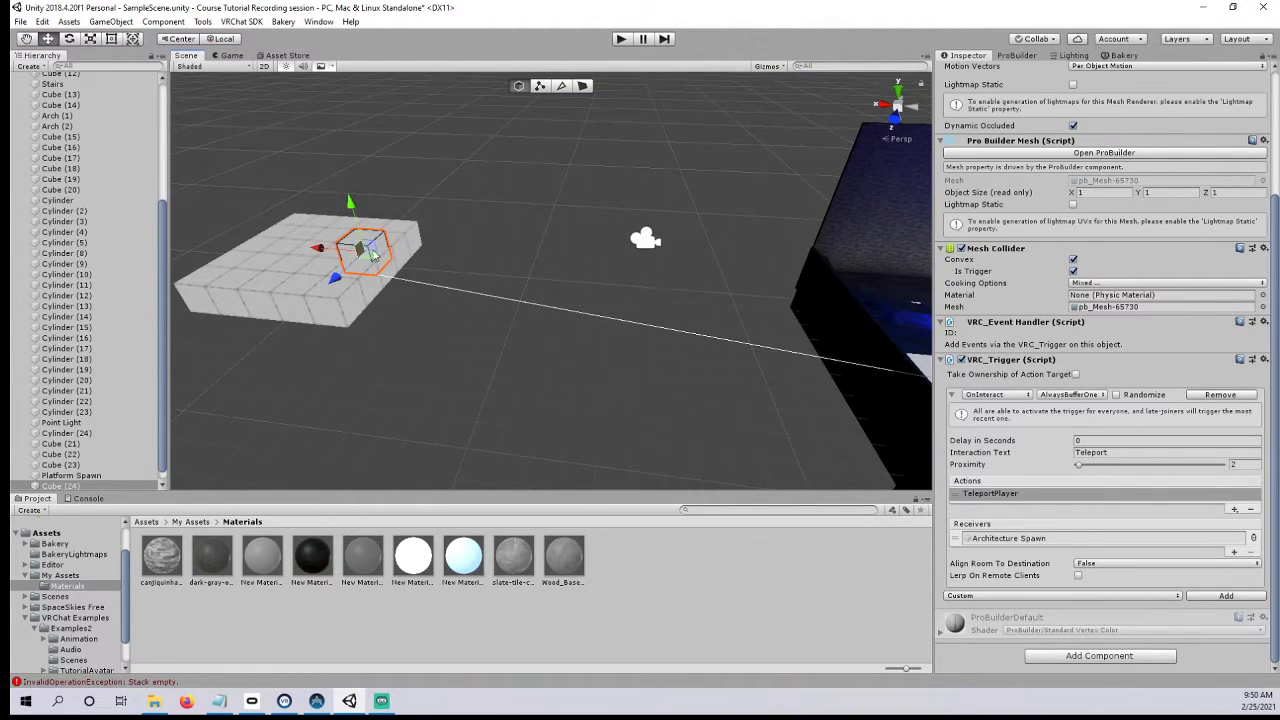
{"action": "right_click_drag", "start_coordinate": [371, 267], "coordinate": [521, 245]}
{"action": "left_click", "coordinate": [543, 258]}
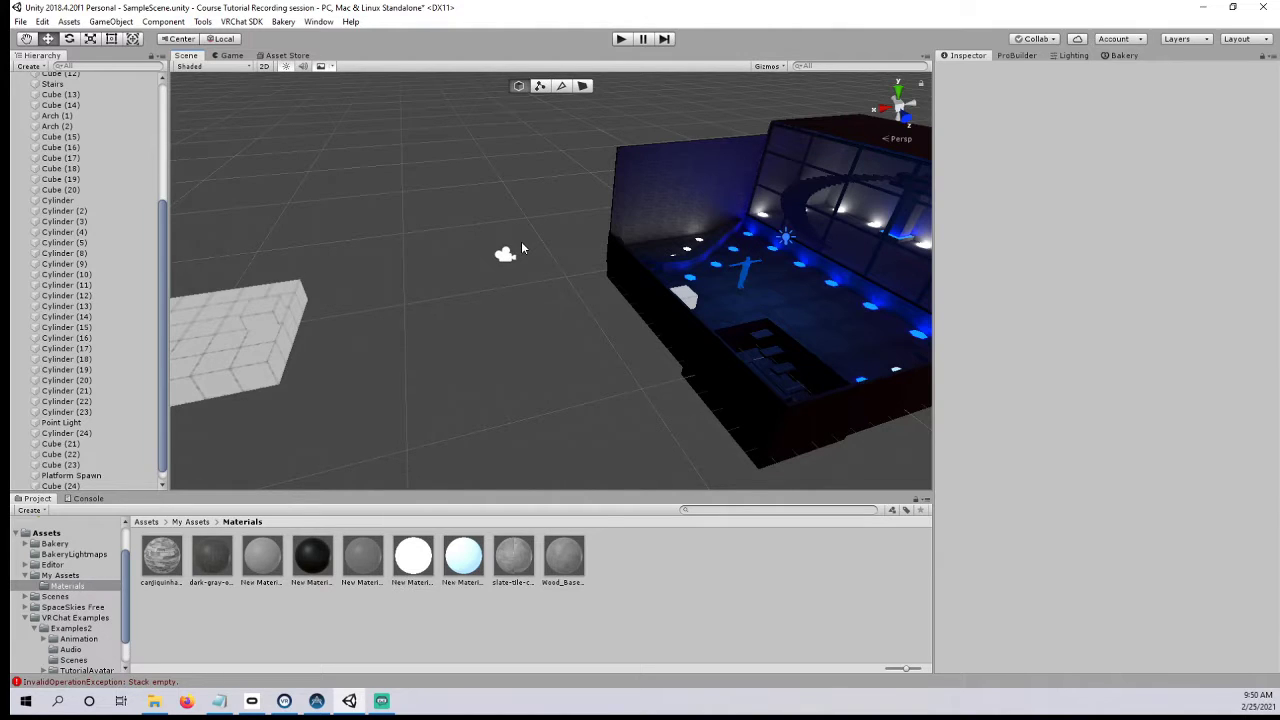
{"action": "right_click_drag", "start_coordinate": [521, 245], "coordinate": [635, 297]}
{"action": "key", "text": "w"}
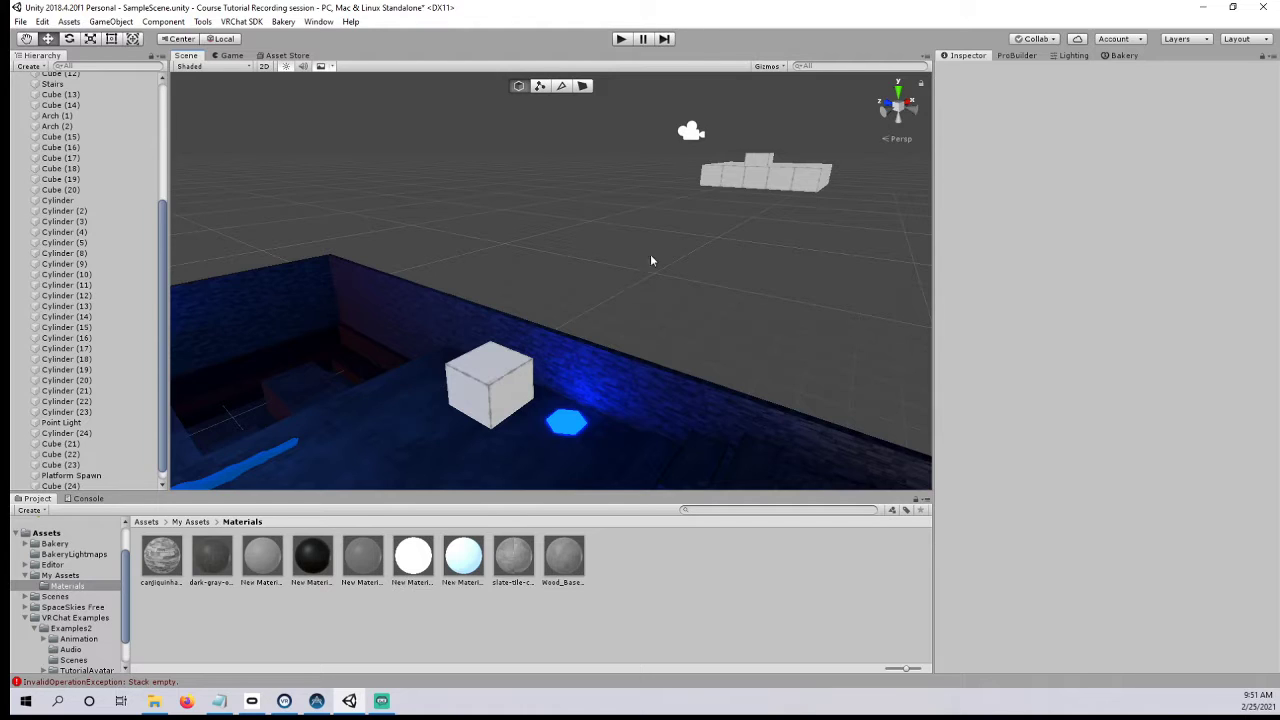
- Switch to Firefox, search for "vrchat triggers" and open the Triggers page of the VRChat documentation
{"action": "left_click", "coordinate": [186, 701]}
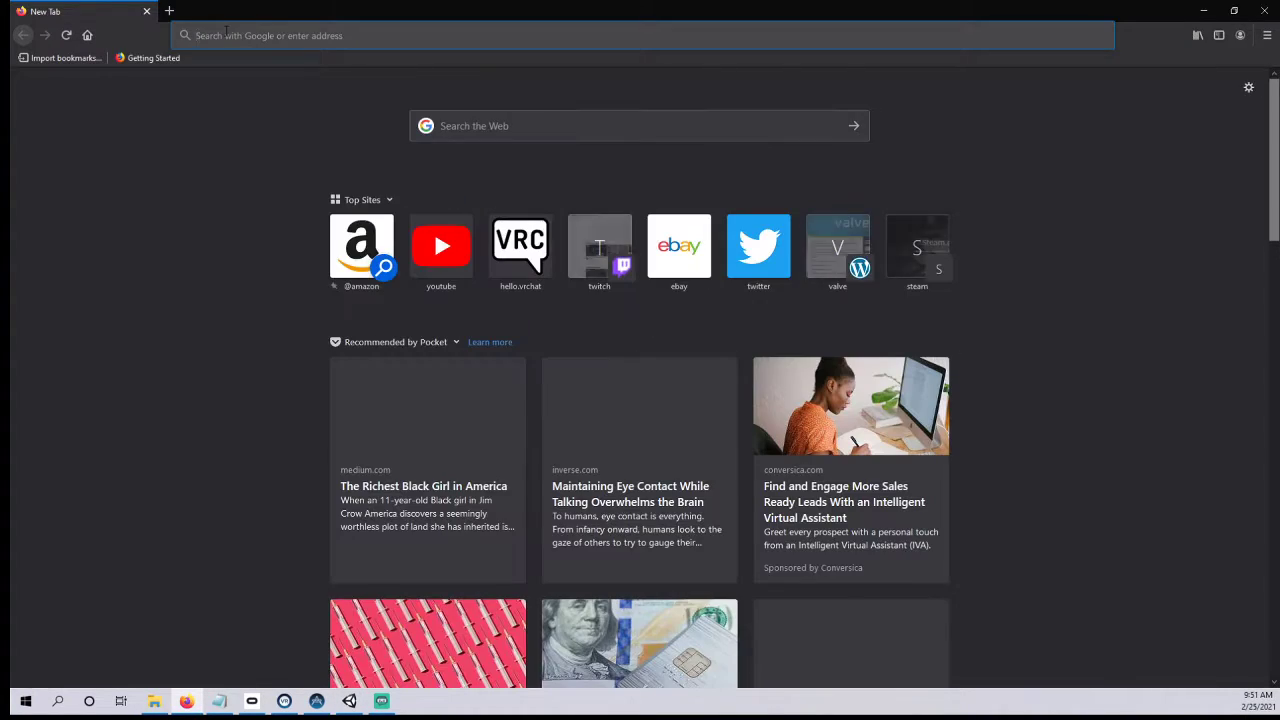
{"action": "left_click", "coordinate": [226, 32]}
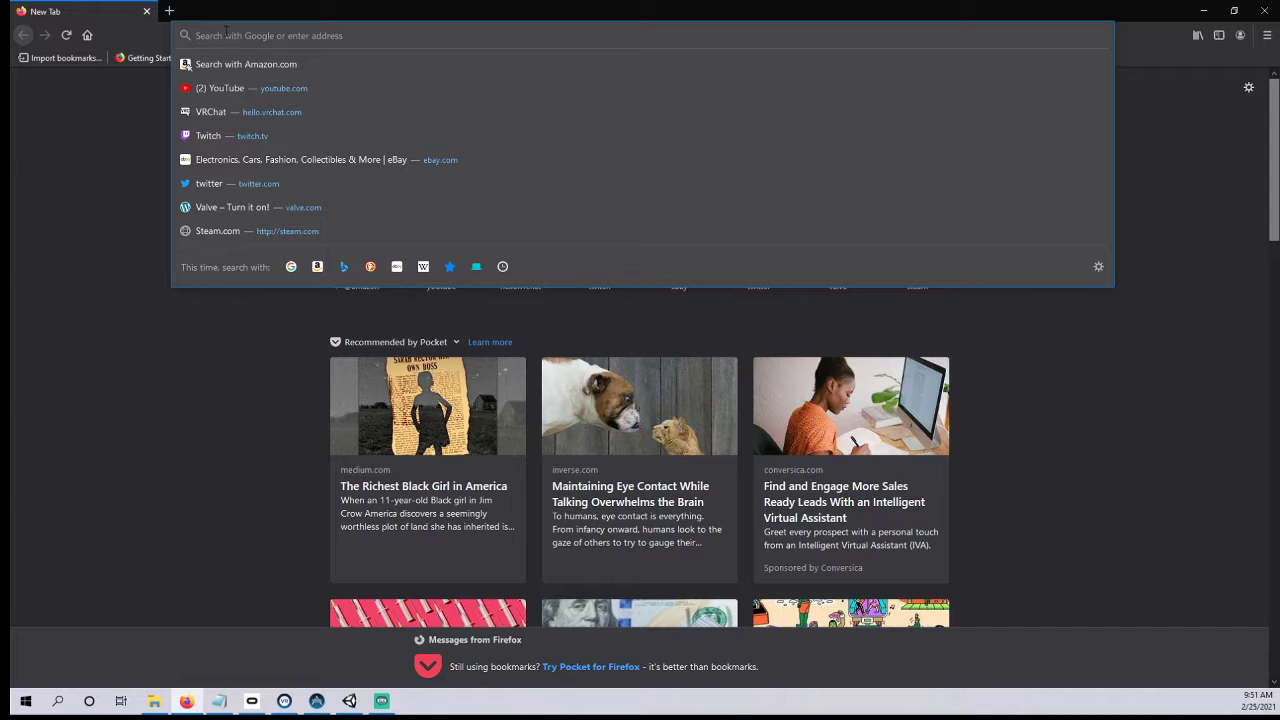
{"action": "type", "text": "vrchat.com/"}
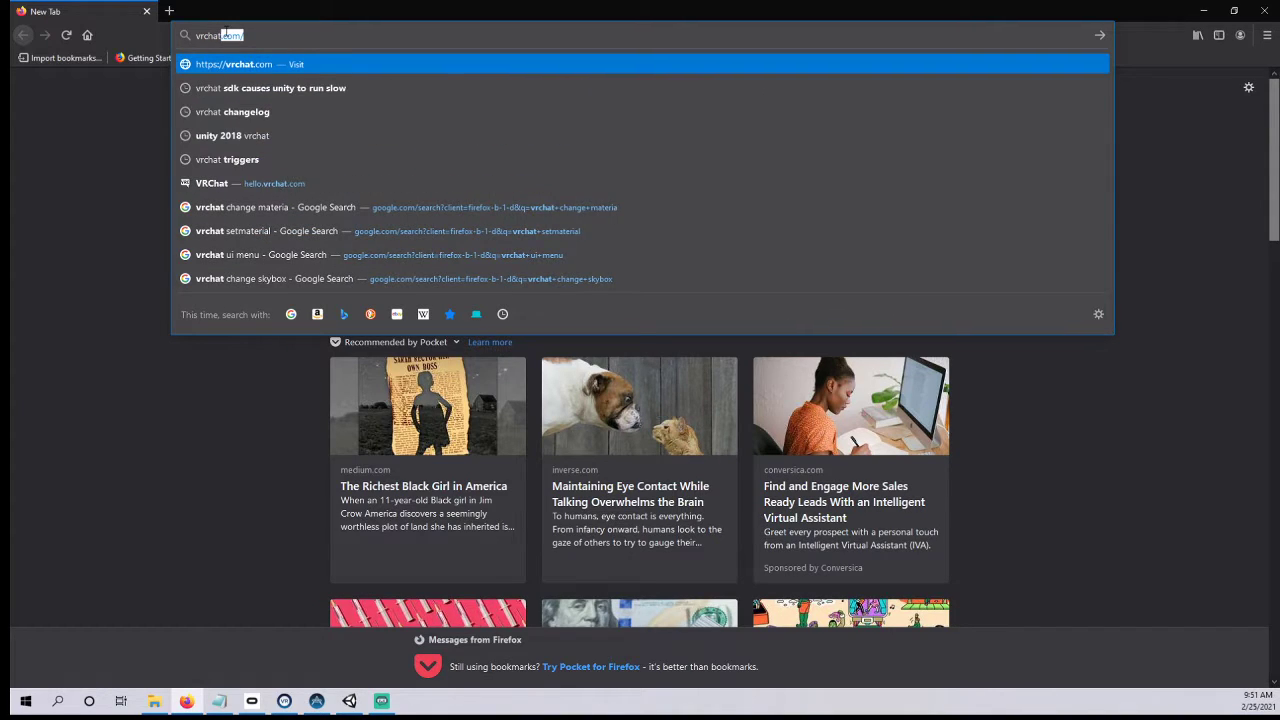
{"action": "key", "text": "Down"}
{"action": "key", "text": "Down"}
{"action": "key", "text": "Down"}
{"action": "key", "text": "Down"}
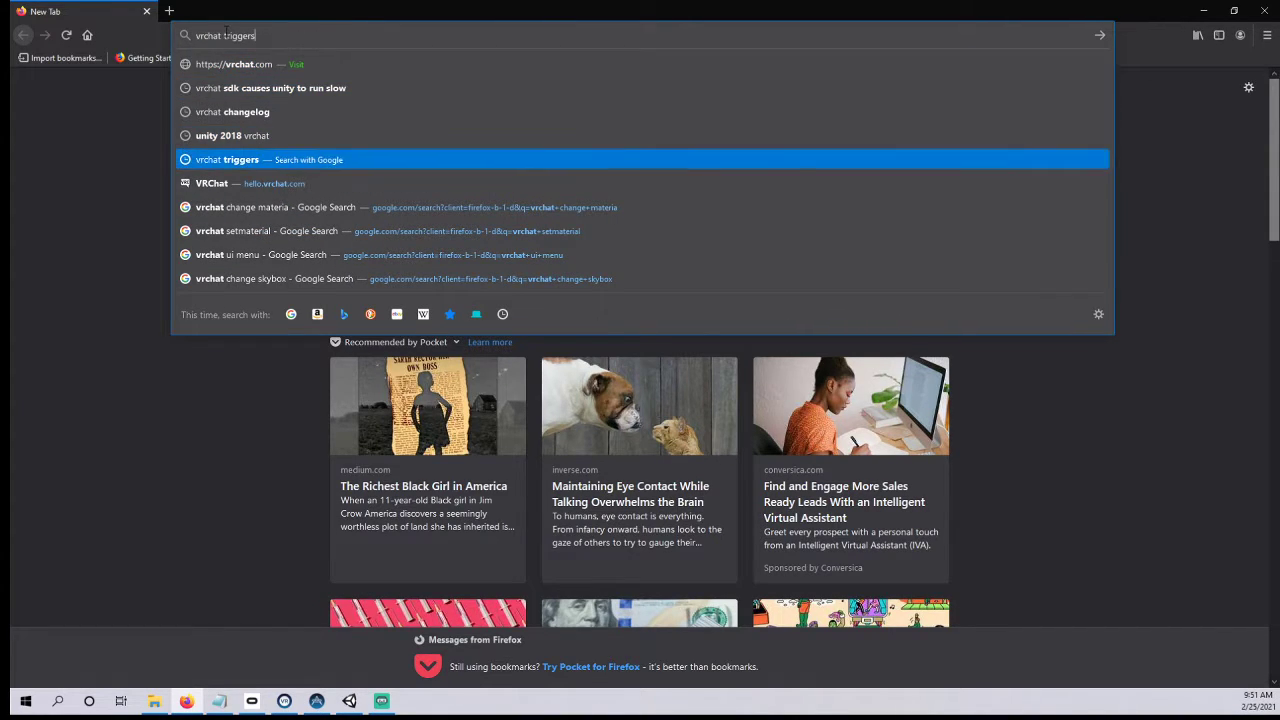
{"action": "key", "text": "Return"}
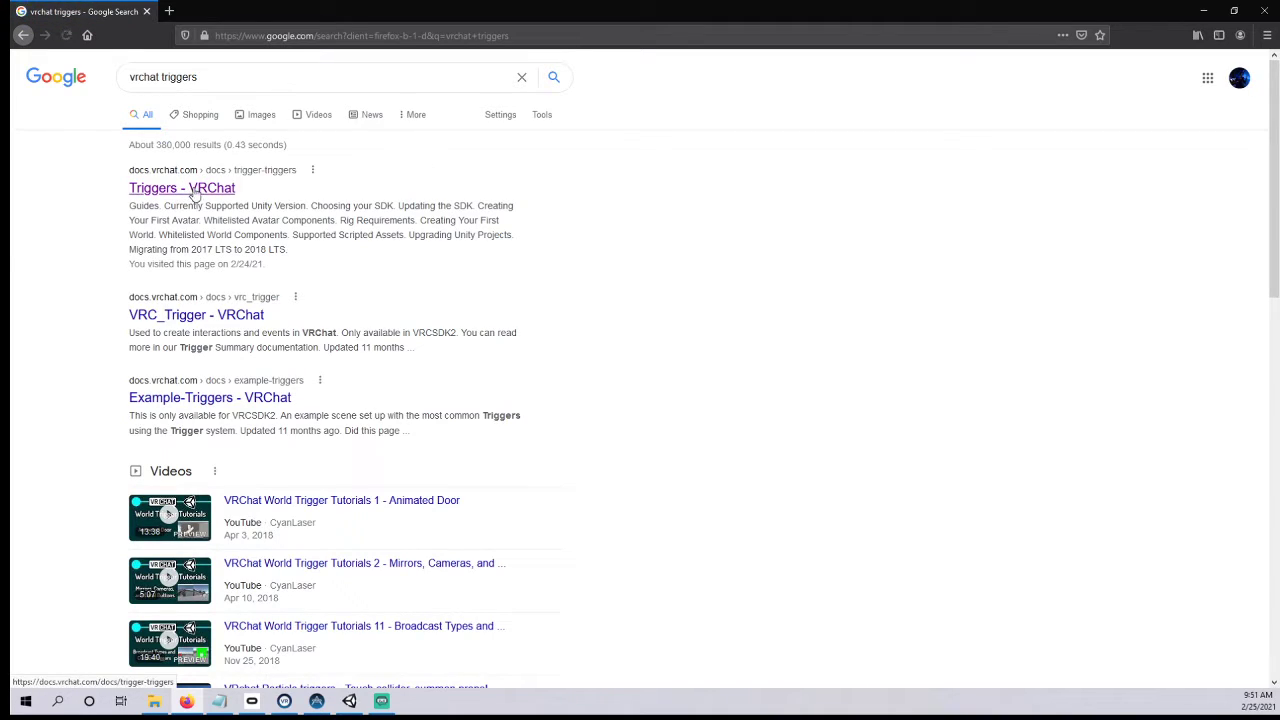
{"action": "left_click", "coordinate": [160, 197]}
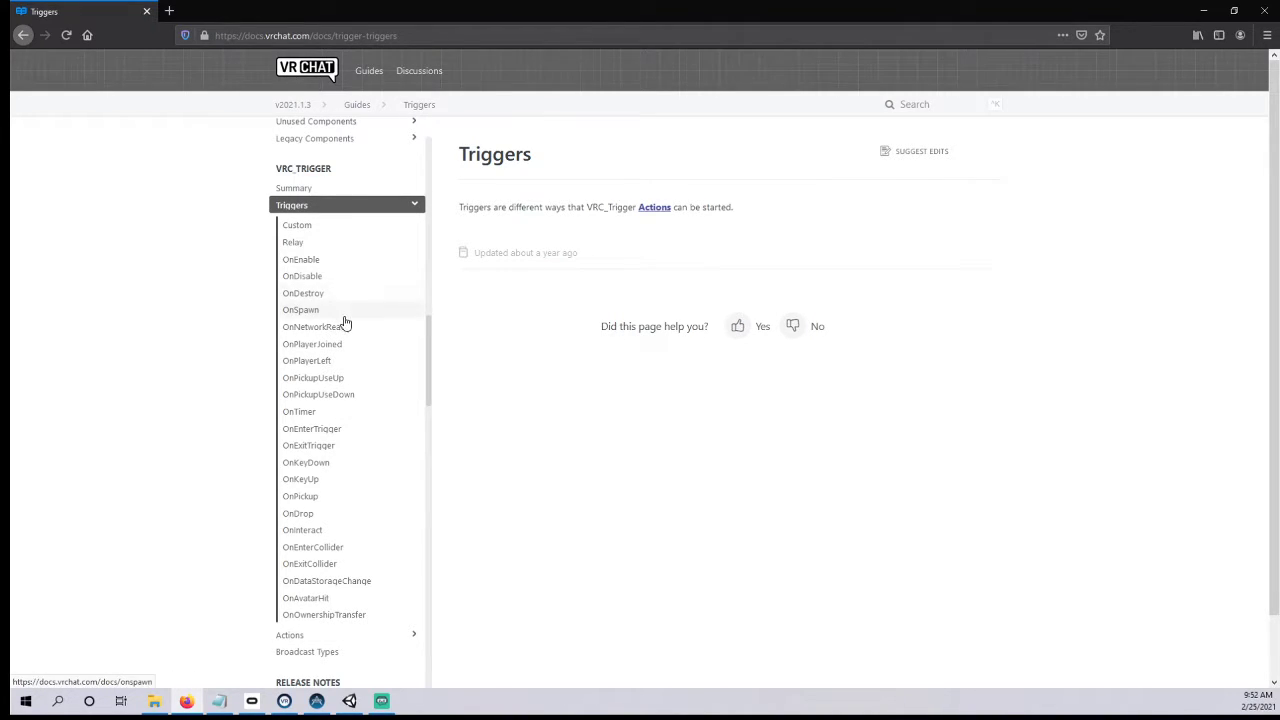
- Open the Actions page of the VRC_Trigger documentation and look through its list of available actions
{"action": "scroll", "coordinate": [343, 410], "scroll_direction": "down", "scroll_amount": 5}
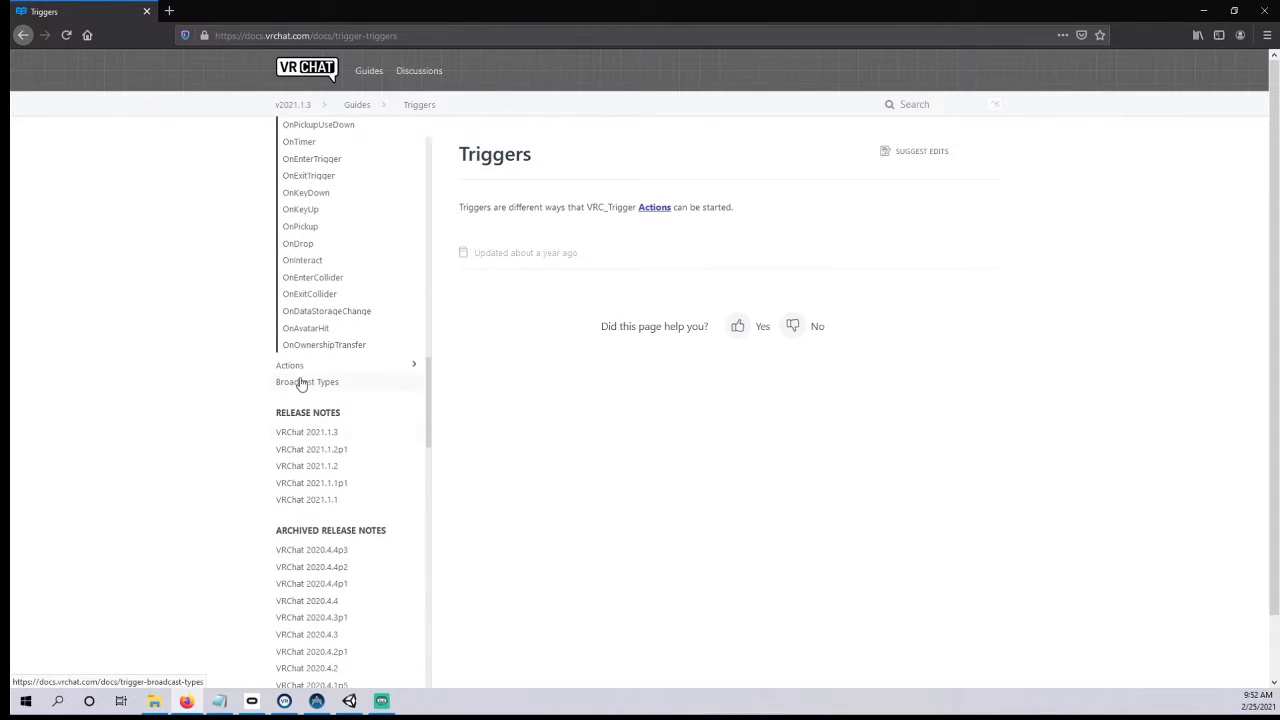
{"action": "left_click", "coordinate": [296, 366]}
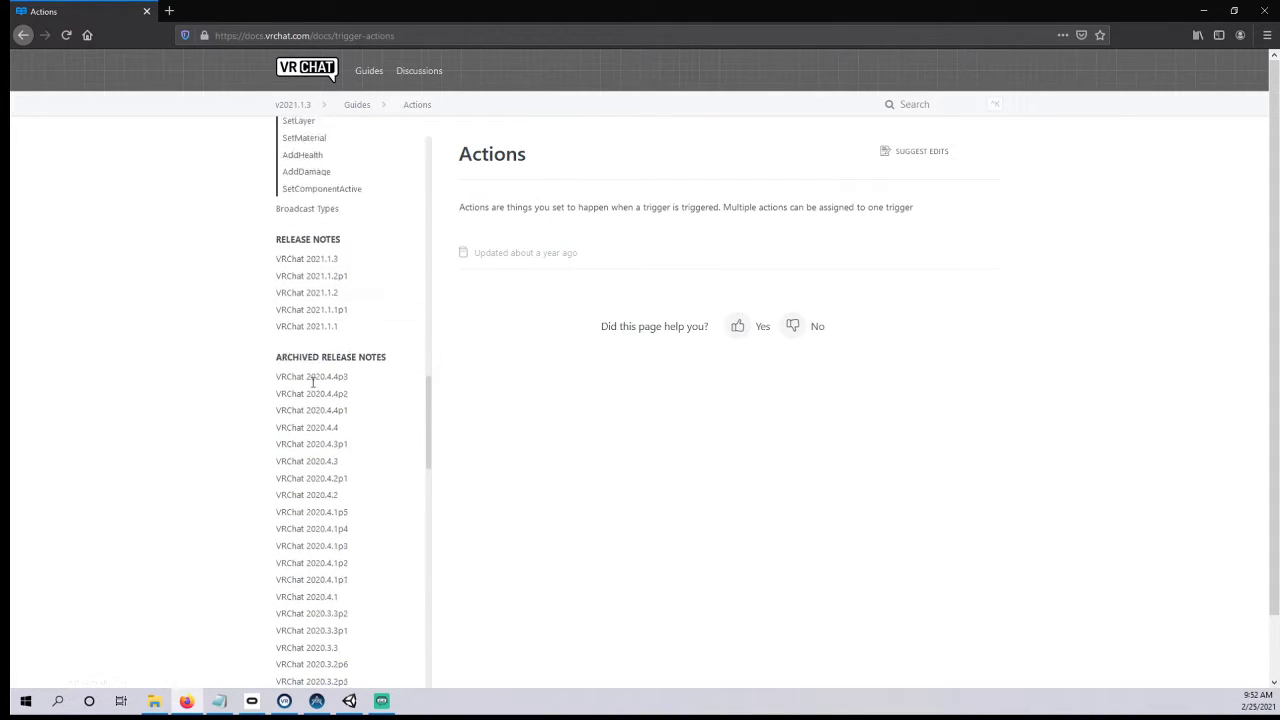
{"action": "scroll", "coordinate": [314, 388], "scroll_direction": "down", "scroll_amount": 9}
{"action": "scroll", "coordinate": [316, 386], "scroll_direction": "up", "scroll_amount": 17}
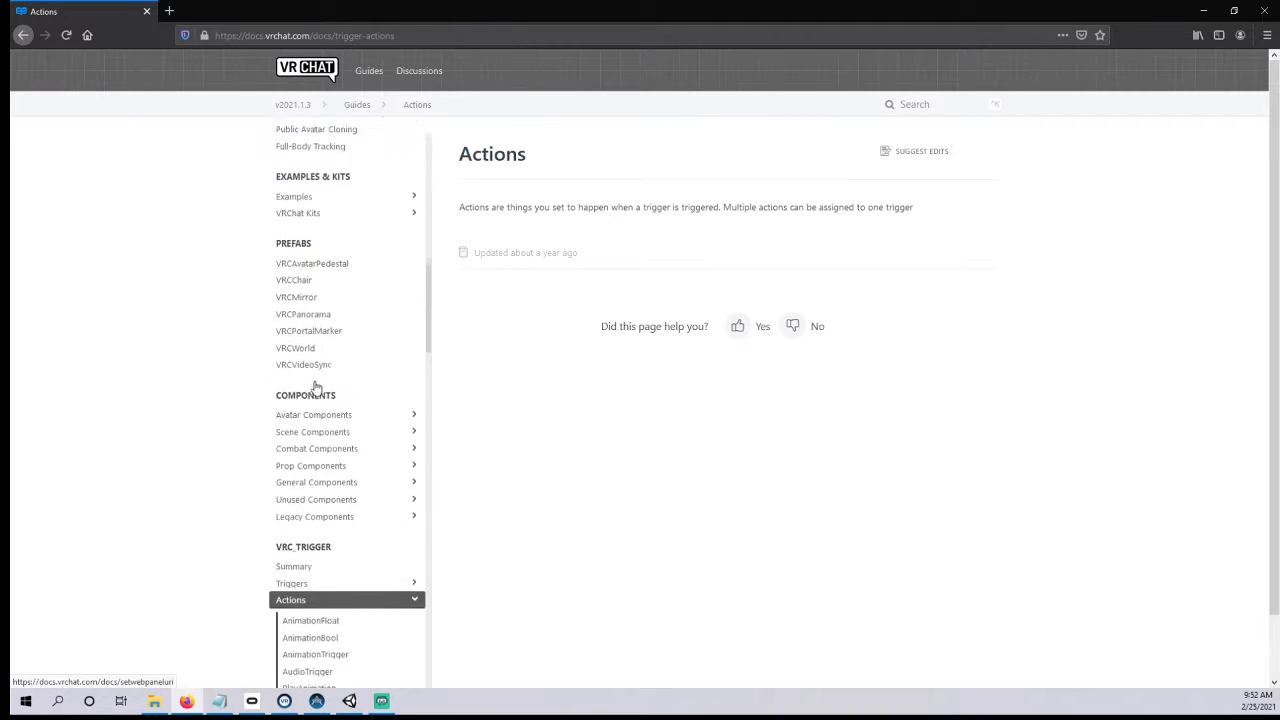
{"action": "scroll", "coordinate": [318, 374], "scroll_direction": "down", "scroll_amount": 18}
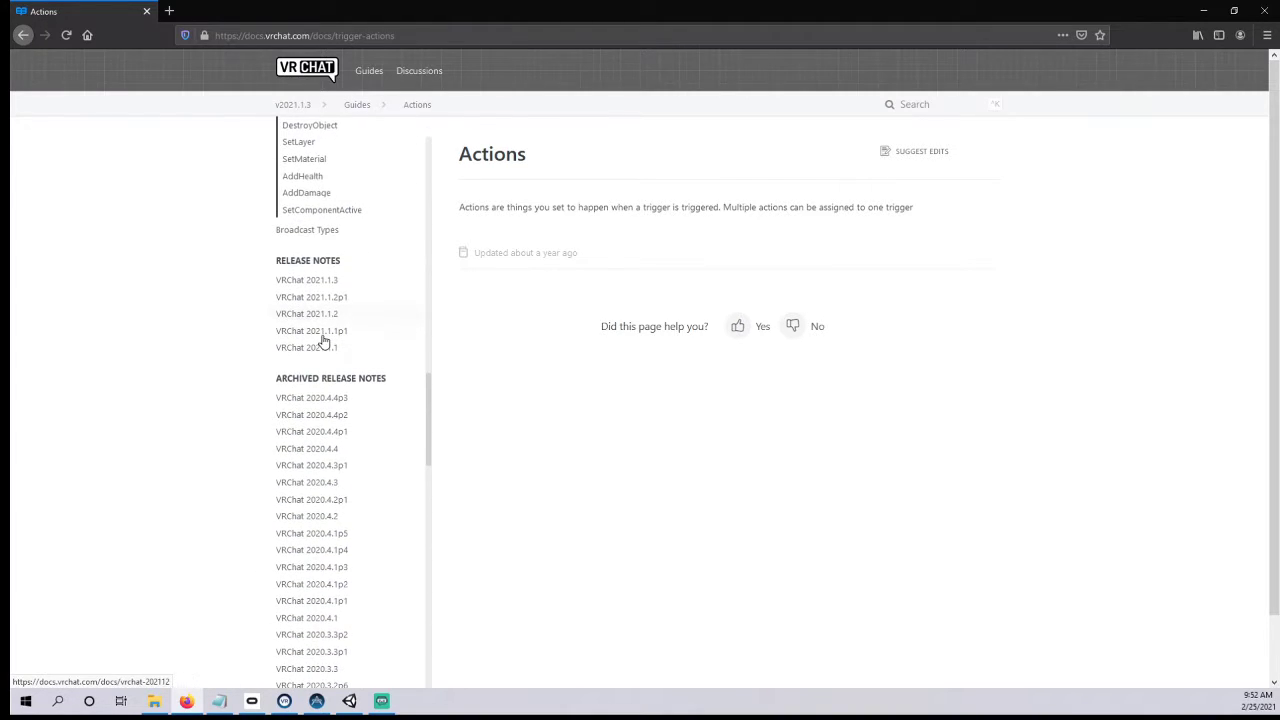
{"action": "scroll", "coordinate": [343, 306], "scroll_direction": "down", "scroll_amount": 5}
{"action": "scroll", "coordinate": [350, 350], "scroll_direction": "up", "scroll_amount": 7}
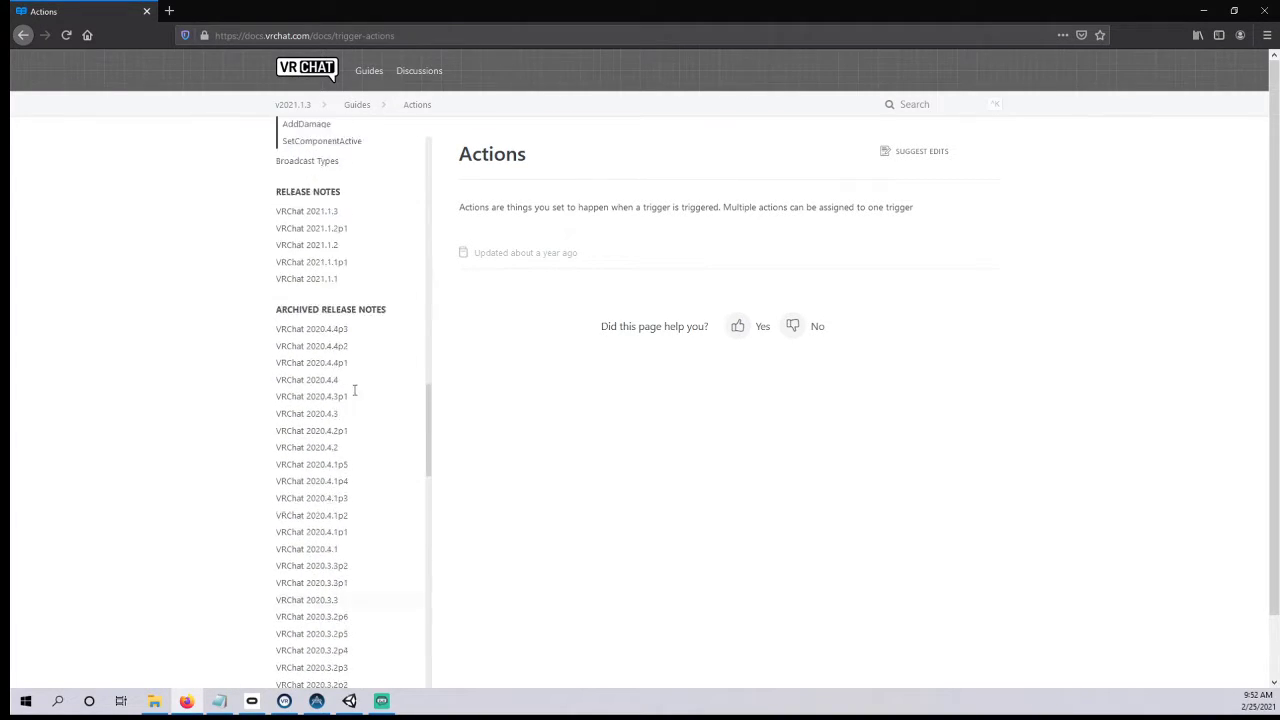
{"action": "scroll", "coordinate": [357, 397], "scroll_direction": "up", "scroll_amount": 3}
{"action": "scroll", "coordinate": [366, 266], "scroll_direction": "up", "scroll_amount": 1}
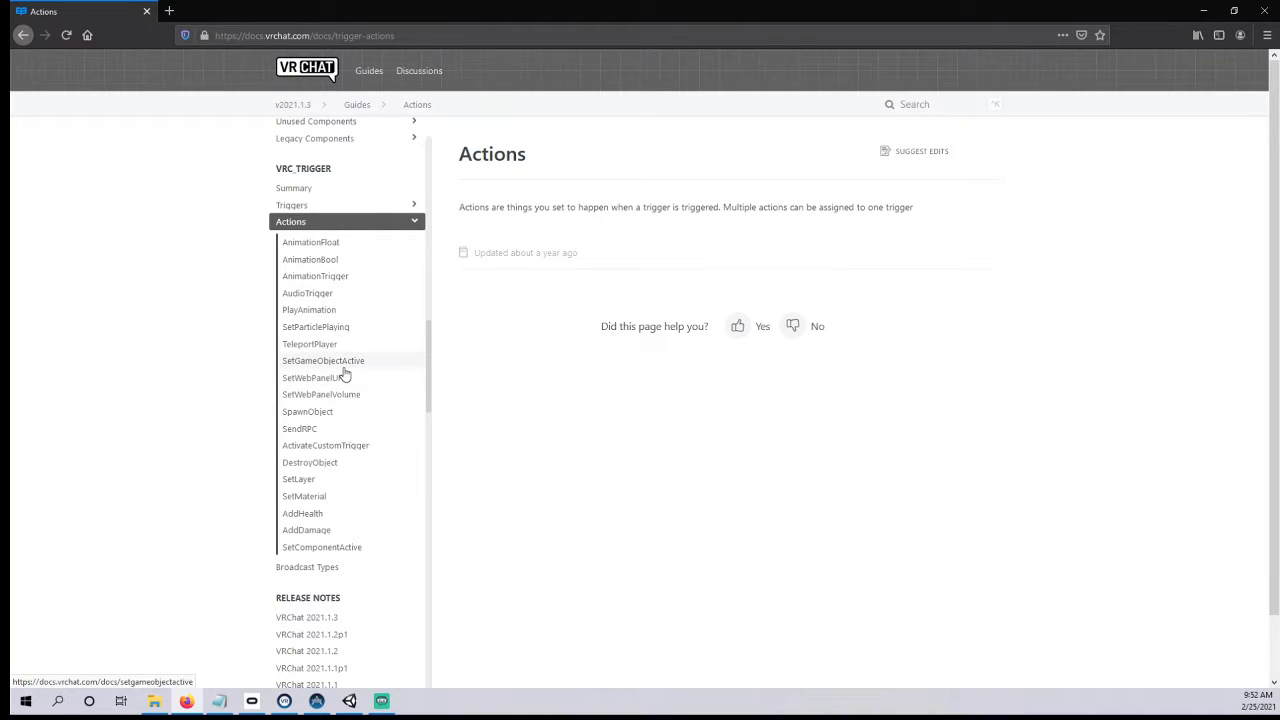
- Read the documentation of several actions, from AnimationFloat and AnimationBool to SetWebPanelVolume, and close the browser
{"action": "left_click", "coordinate": [332, 245]}
{"action": "left_click", "coordinate": [333, 259]}
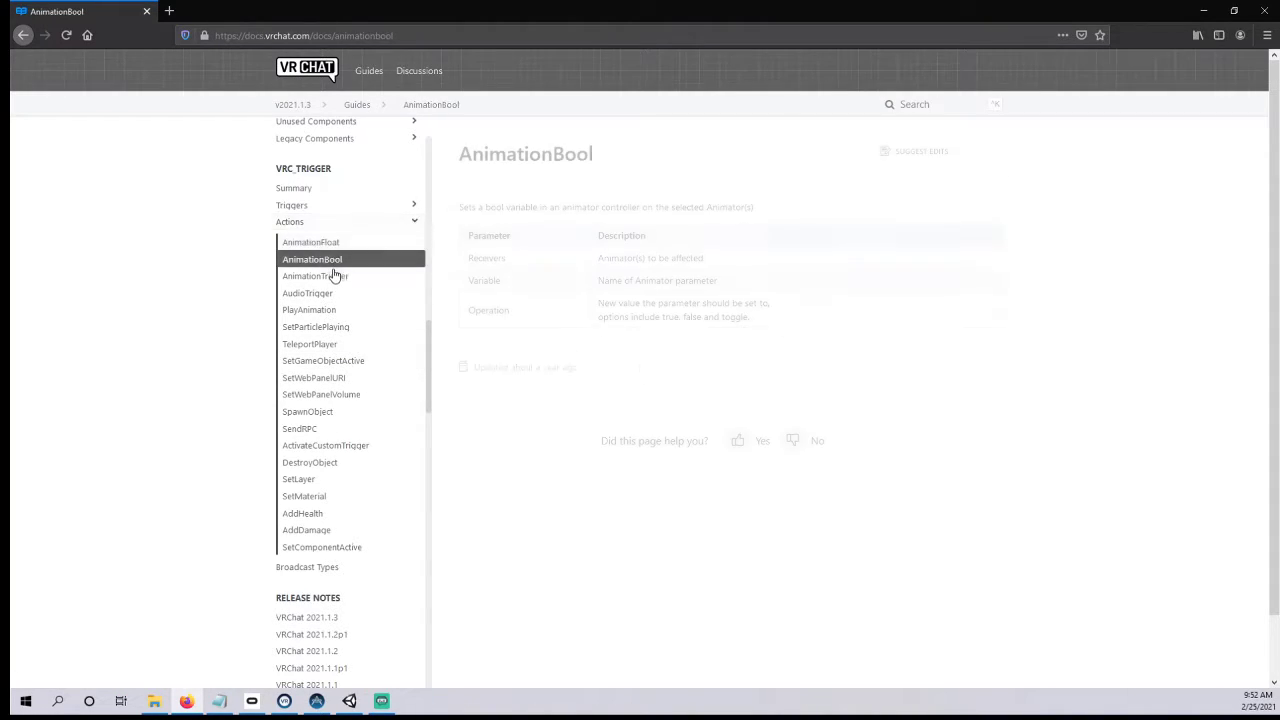
{"action": "left_click", "coordinate": [334, 276]}
{"action": "left_click", "coordinate": [336, 294]}
{"action": "left_click", "coordinate": [342, 327]}
{"action": "left_click", "coordinate": [338, 400]}
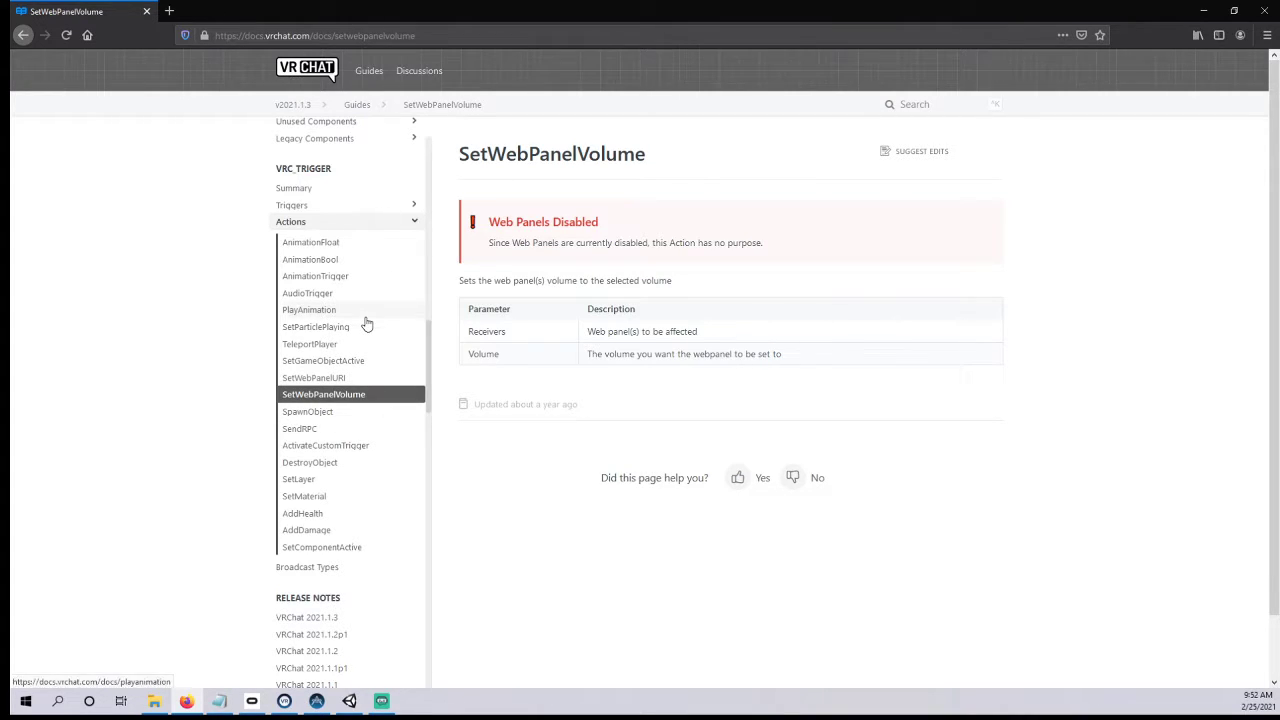
{"action": "scroll", "coordinate": [345, 423], "scroll_direction": "up", "scroll_amount": 4}
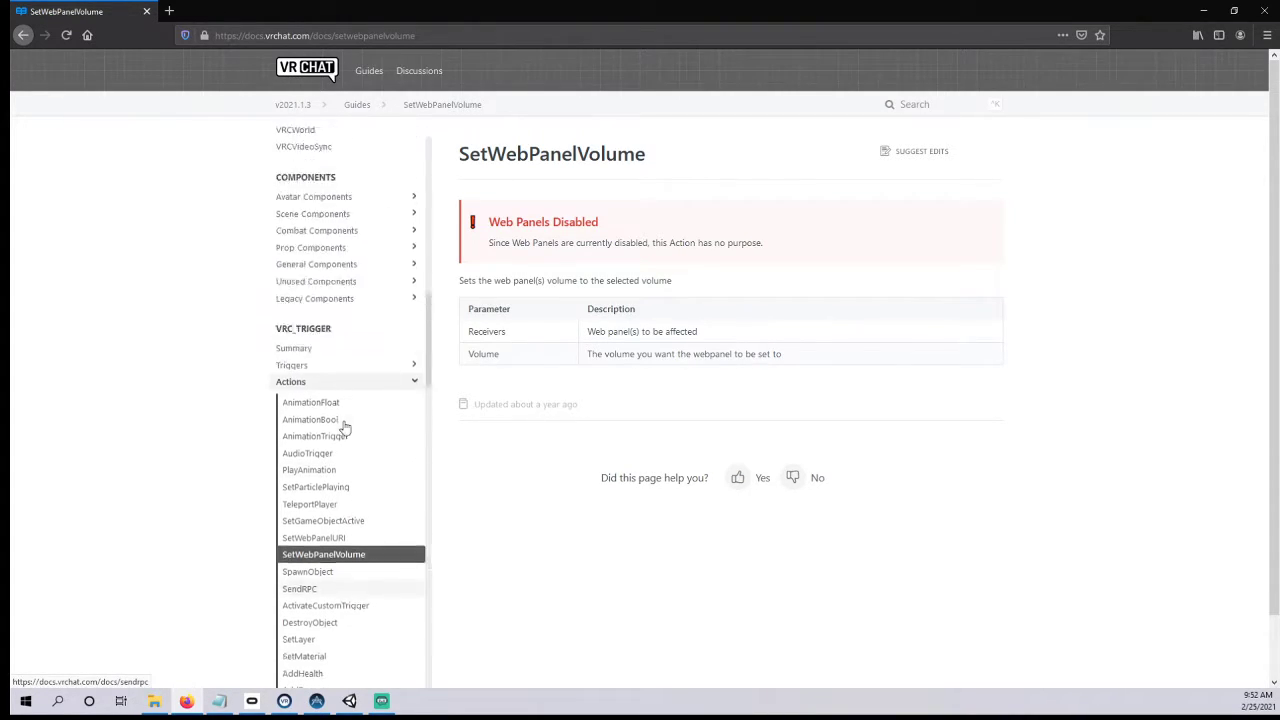
{"action": "scroll", "coordinate": [345, 423], "scroll_direction": "down", "scroll_amount": 3}
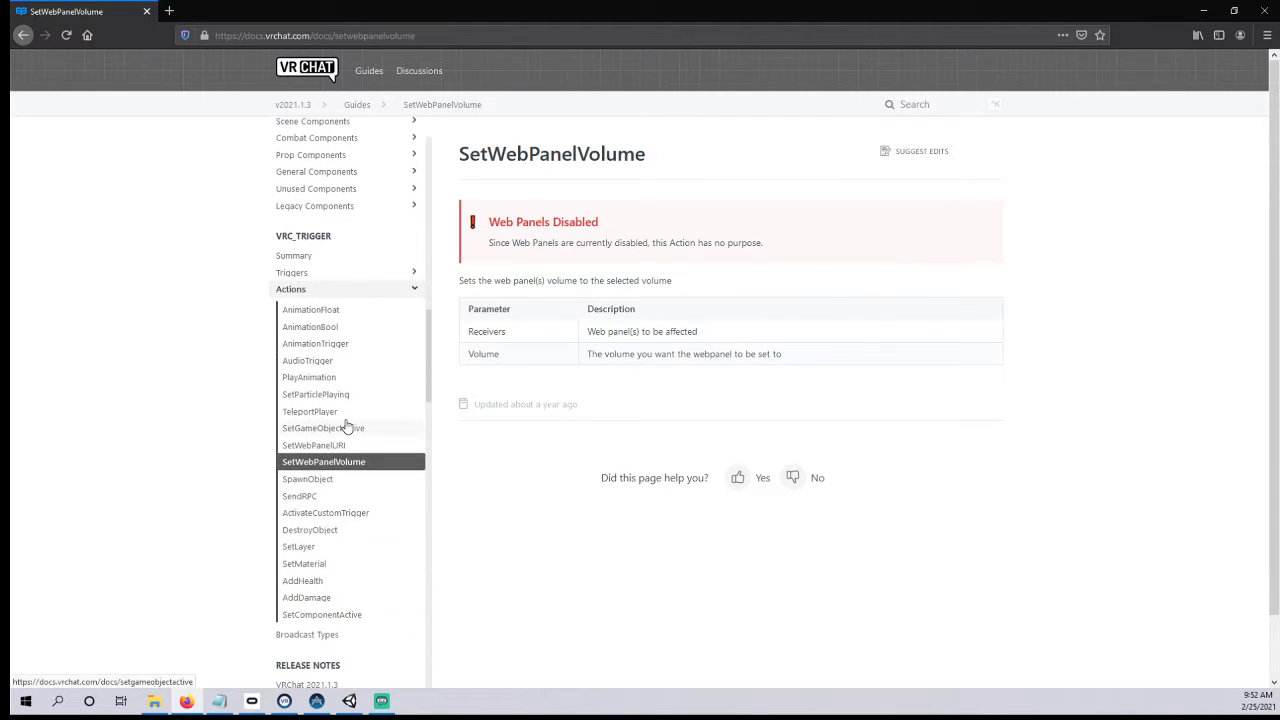
{"action": "left_click", "coordinate": [1265, 12]}
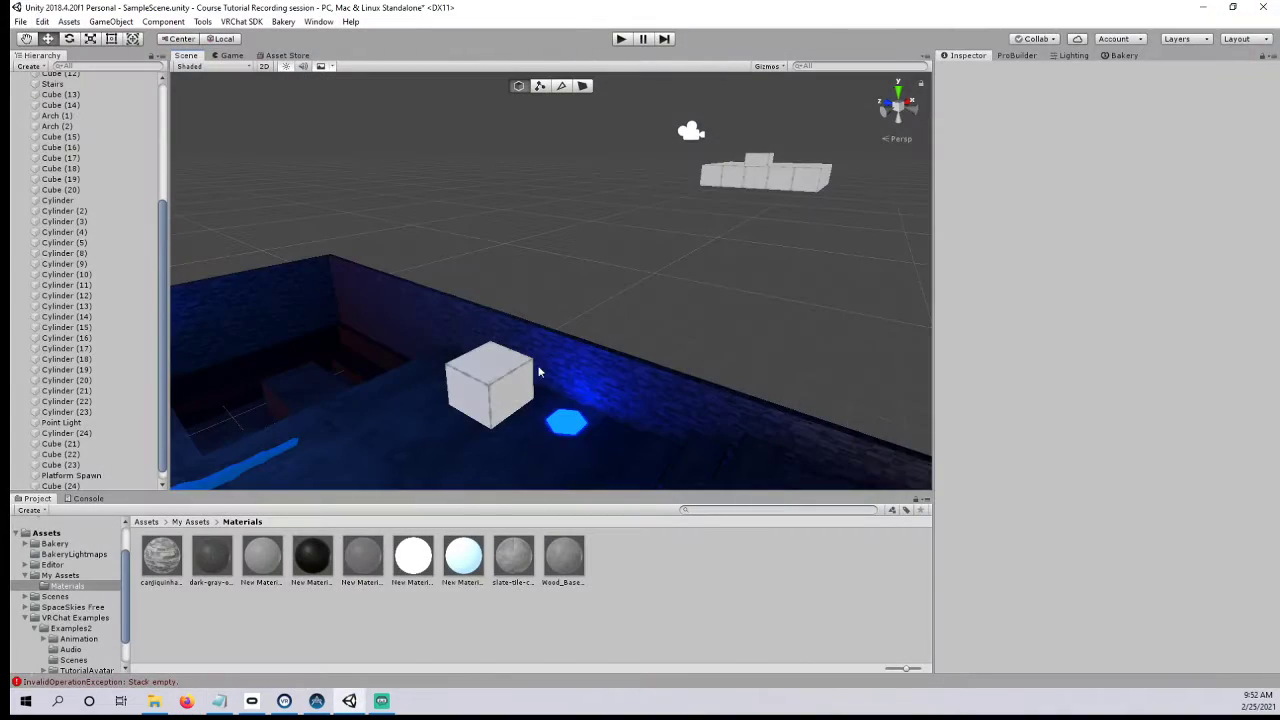
- Mark both teleport cubes as static: Cube (23) in the building and Cube (24) on the platform
{"action": "left_click", "coordinate": [561, 346]}
{"action": "right_click_drag", "start_coordinate": [690, 287], "coordinate": [726, 320]}
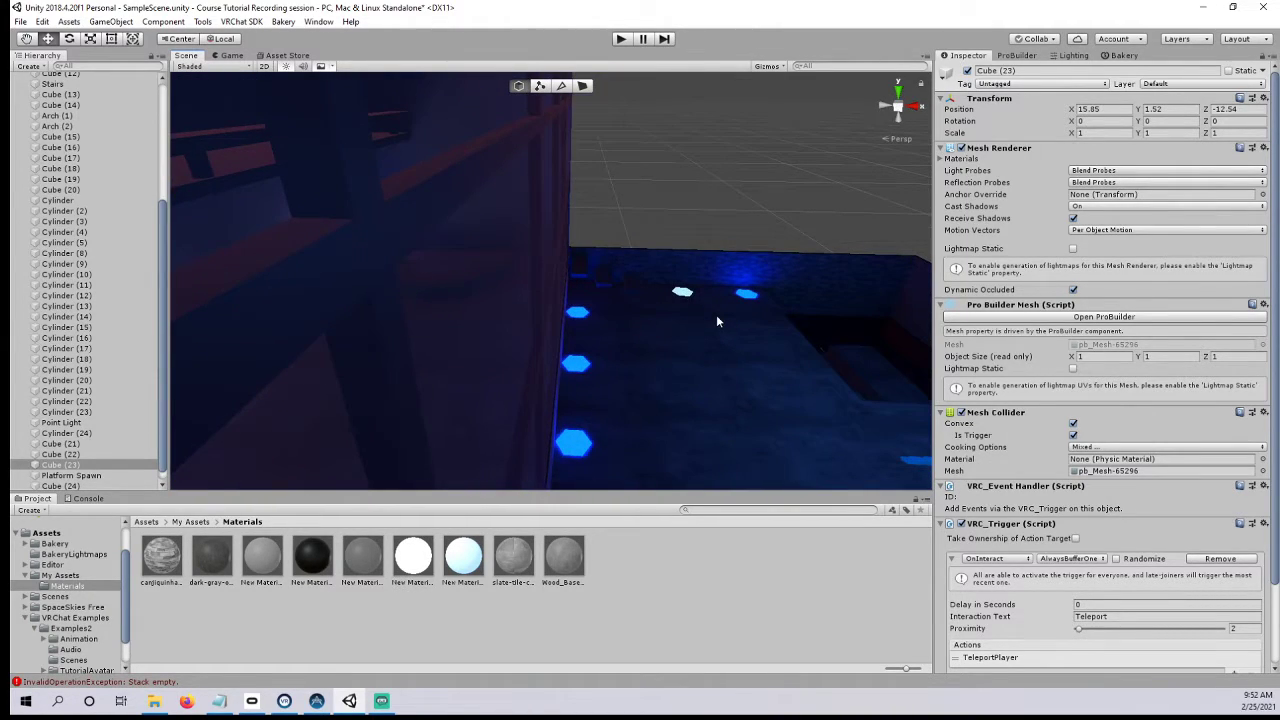
{"action": "middle_click_drag", "start_coordinate": [637, 277], "coordinate": [440, 286]}
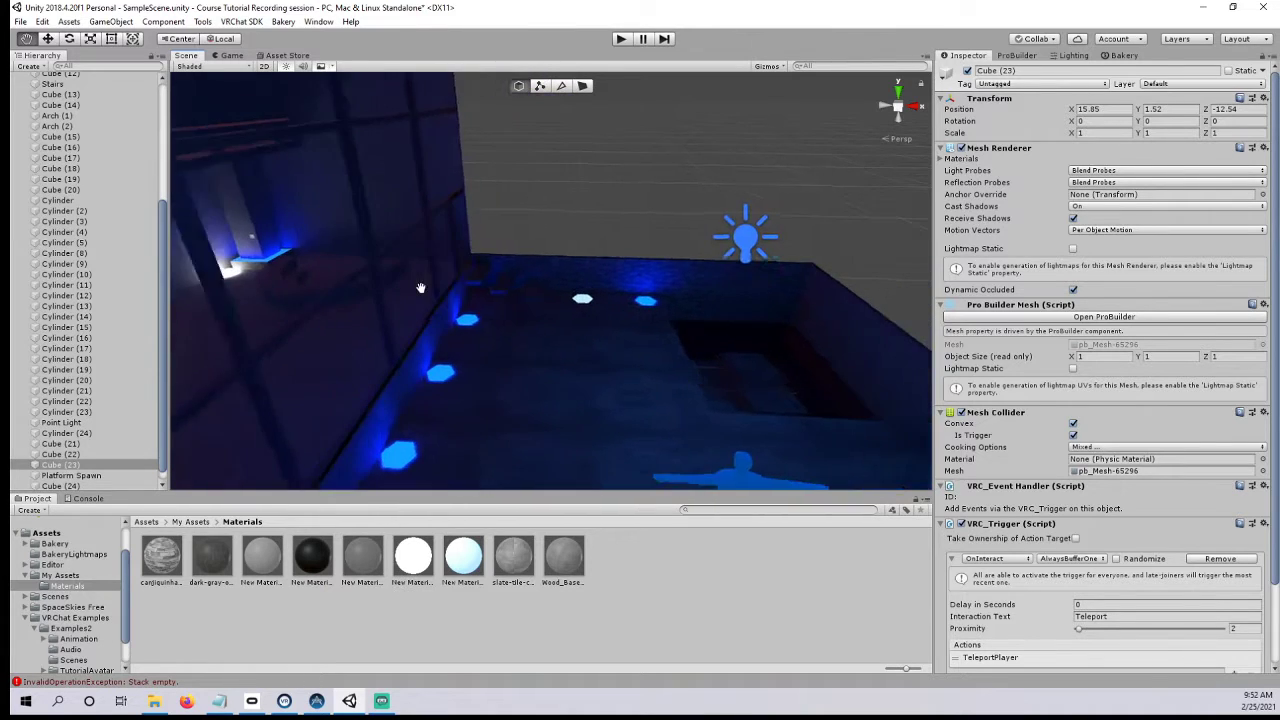
{"action": "right_click_drag", "start_coordinate": [440, 286], "coordinate": [469, 214]}
{"action": "middle_click_drag", "start_coordinate": [469, 214], "coordinate": [608, 237]}
{"action": "scroll", "coordinate": [608, 237], "scroll_direction": "up", "scroll_amount": 10}
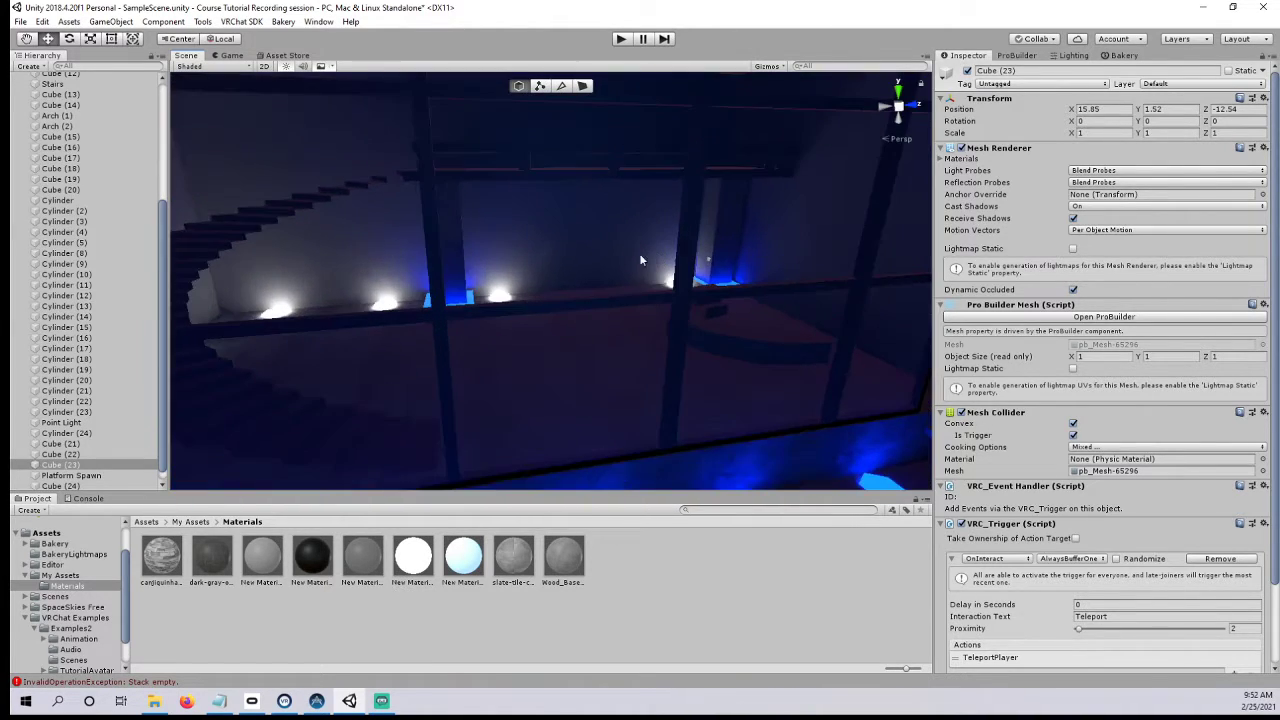
{"action": "right_click_drag", "start_coordinate": [538, 265], "coordinate": [445, 301]}
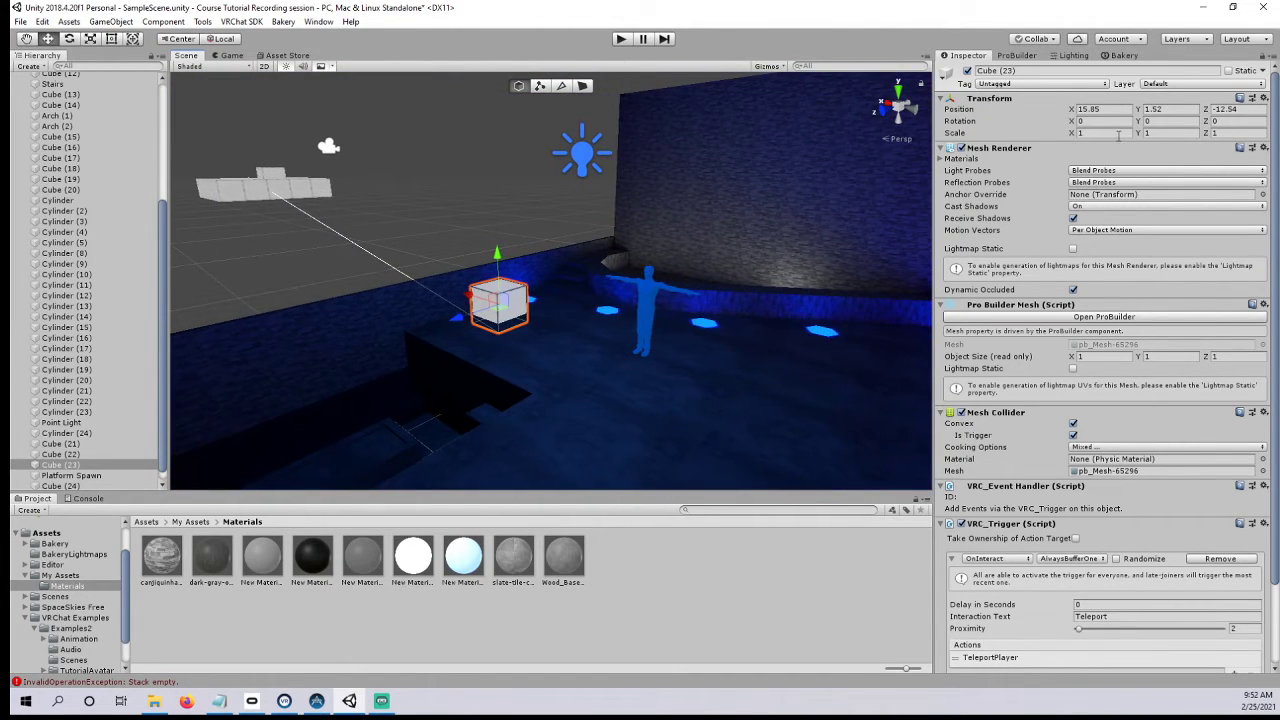
{"action": "left_click", "coordinate": [1229, 71]}
{"action": "left_click", "coordinate": [256, 180]}
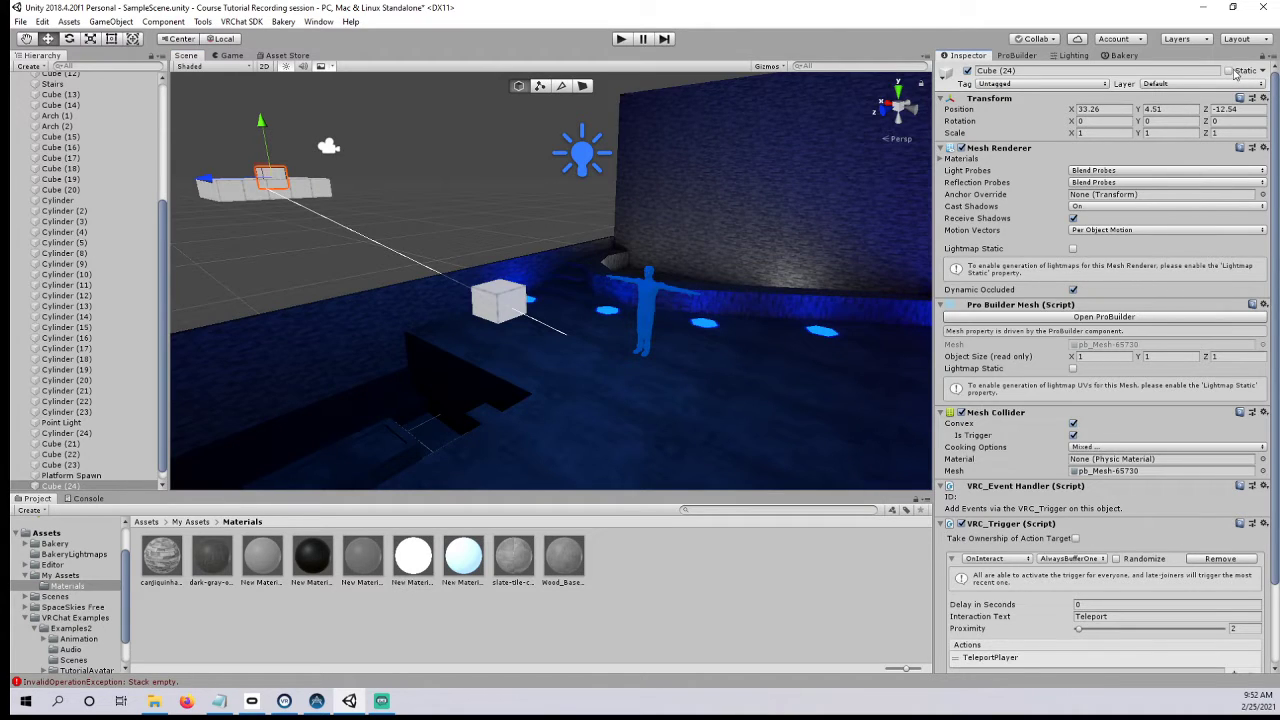
{"action": "left_click", "coordinate": [1229, 71]}
- Mark the small mirror toggle cube, Cube (21), inside the building as static and clear the selection
{"action": "left_click", "coordinate": [886, 103]}
{"action": "scroll", "coordinate": [548, 283], "scroll_direction": "up", "scroll_amount": 2}
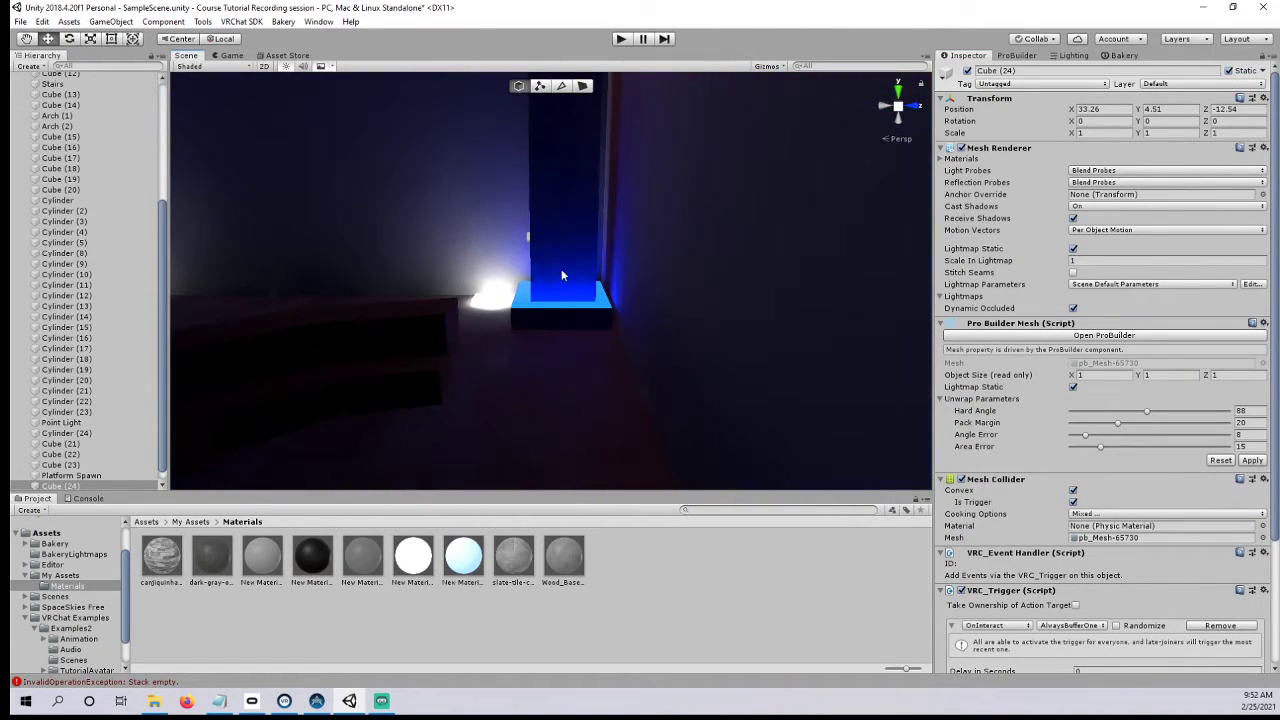
{"action": "left_click", "coordinate": [531, 241]}
{"action": "left_click", "coordinate": [531, 240]}
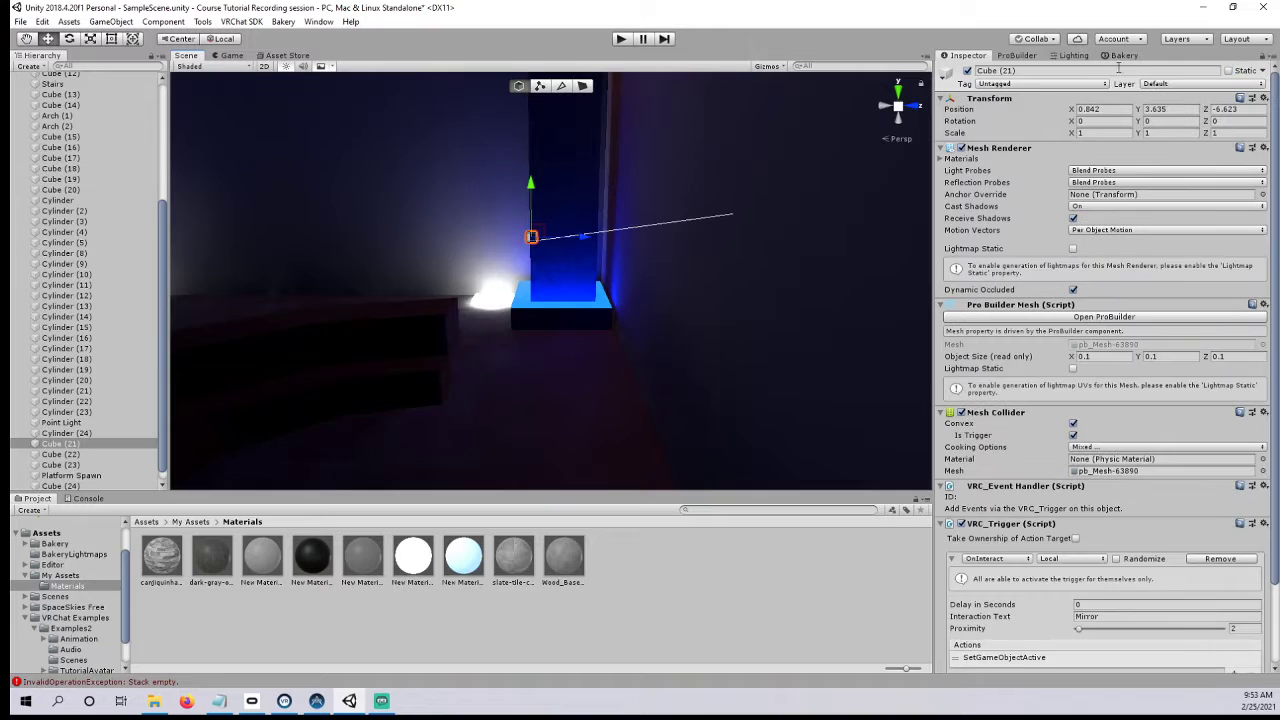
{"action": "left_click", "coordinate": [1229, 71]}
{"action": "scroll", "coordinate": [680, 190], "scroll_direction": "down", "scroll_amount": 5}
{"action": "right_click_drag", "start_coordinate": [660, 190], "coordinate": [309, 249]}
{"action": "left_click", "coordinate": [403, 223]}
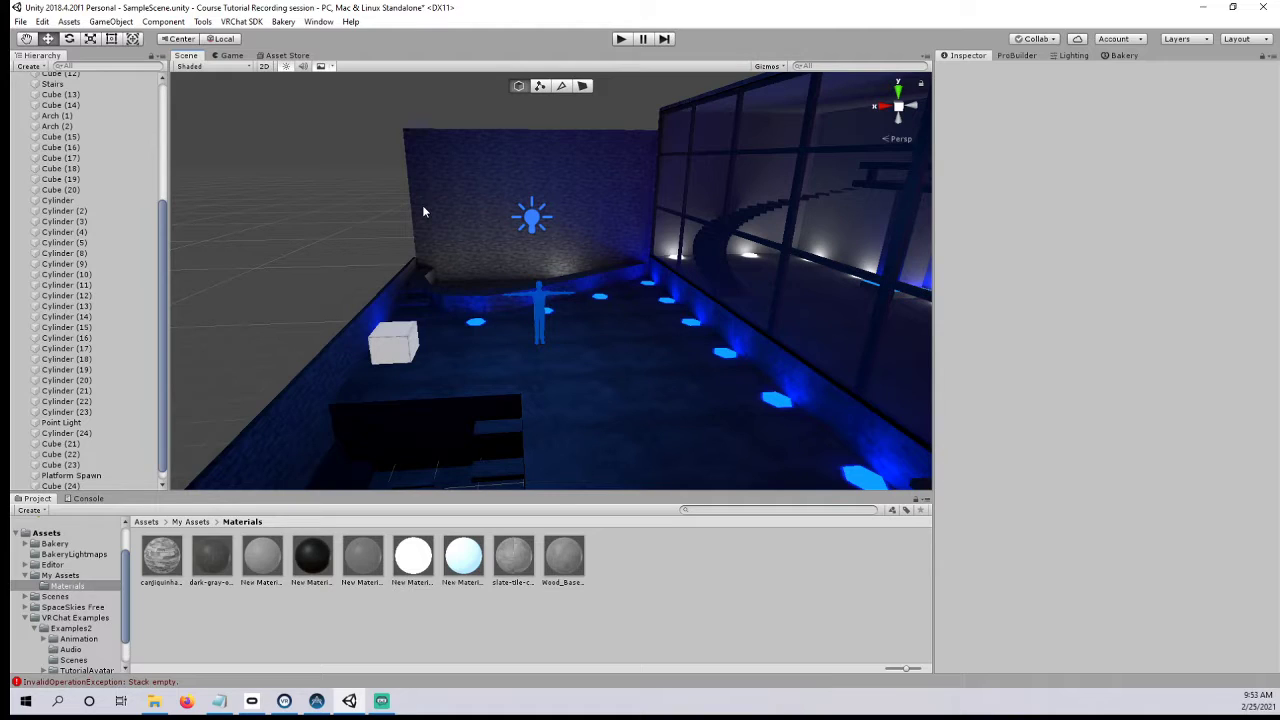
- Add a reflection probe in the middle of the area with the blue floor lights, at about X 12.06, Y 3.8, Z -12.78
{"action": "left_click", "coordinate": [29, 66]}
{"action": "mouse_move", "coordinate": [79, 158]}
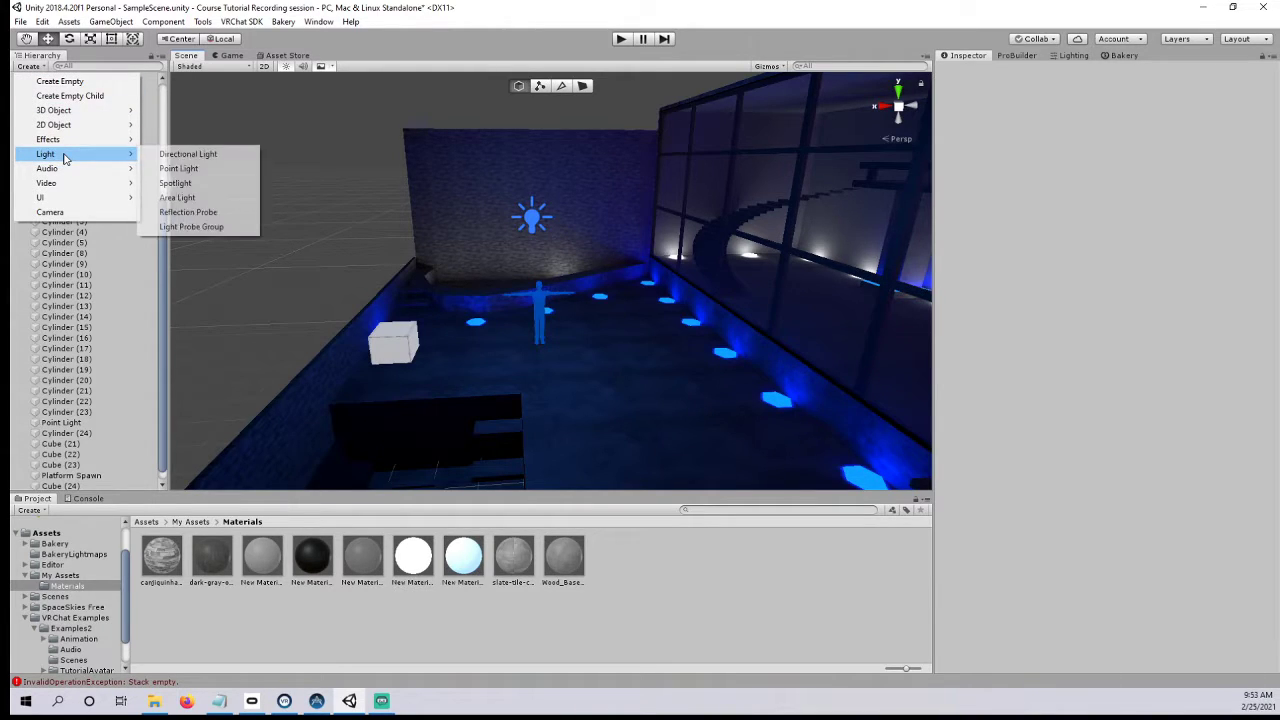
{"action": "left_click", "coordinate": [207, 213]}
{"action": "left_click_drag", "start_coordinate": [254, 211], "coordinate": [523, 289], "text": "alt"}
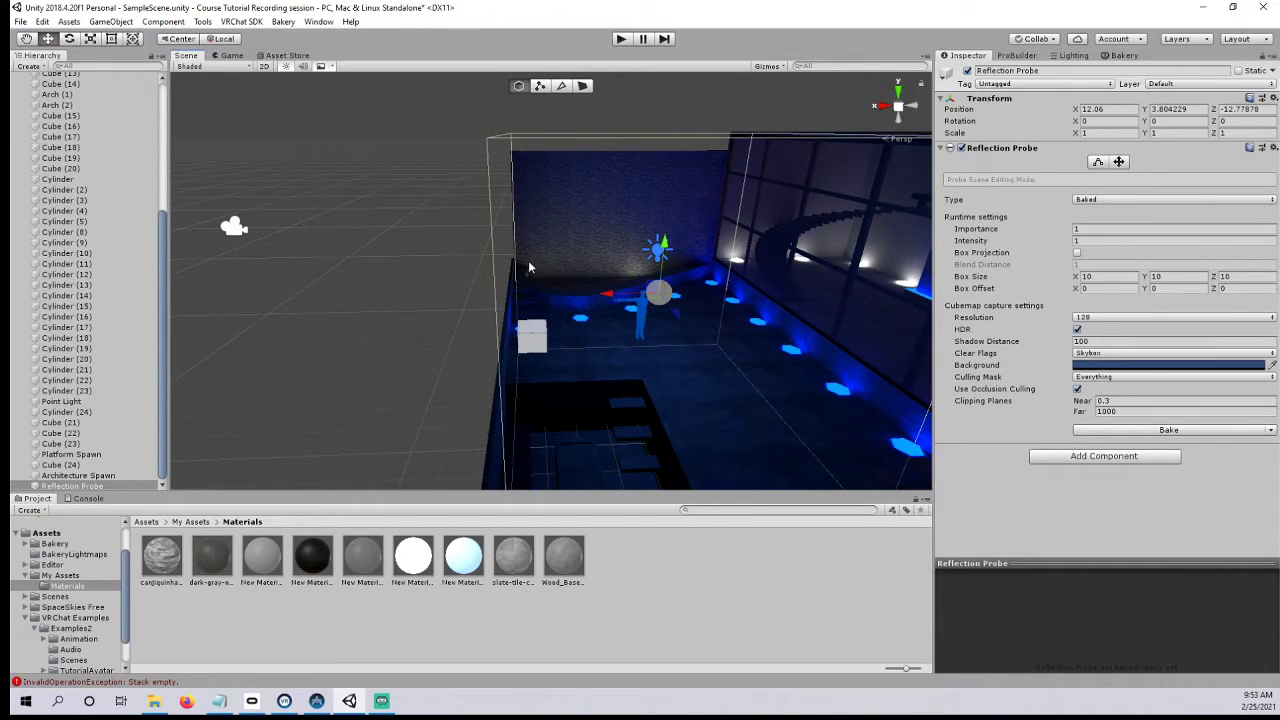
- Select the brick wall mesh, Cube (1), and raise its canjiquinha_bump_1 material to Metallic 0.78 and Smoothness 1
{"action": "left_click", "coordinate": [528, 260]}
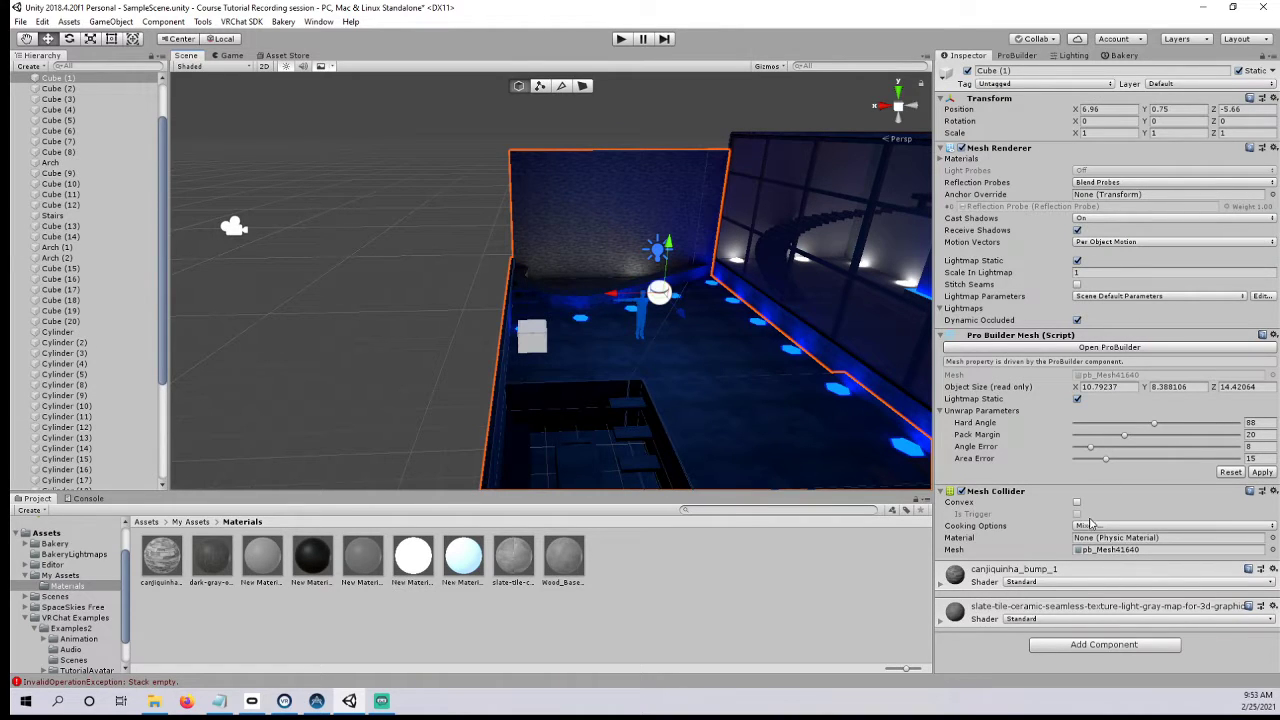
{"action": "left_click", "coordinate": [941, 581]}
{"action": "scroll", "coordinate": [945, 584], "scroll_direction": "down", "scroll_amount": 6}
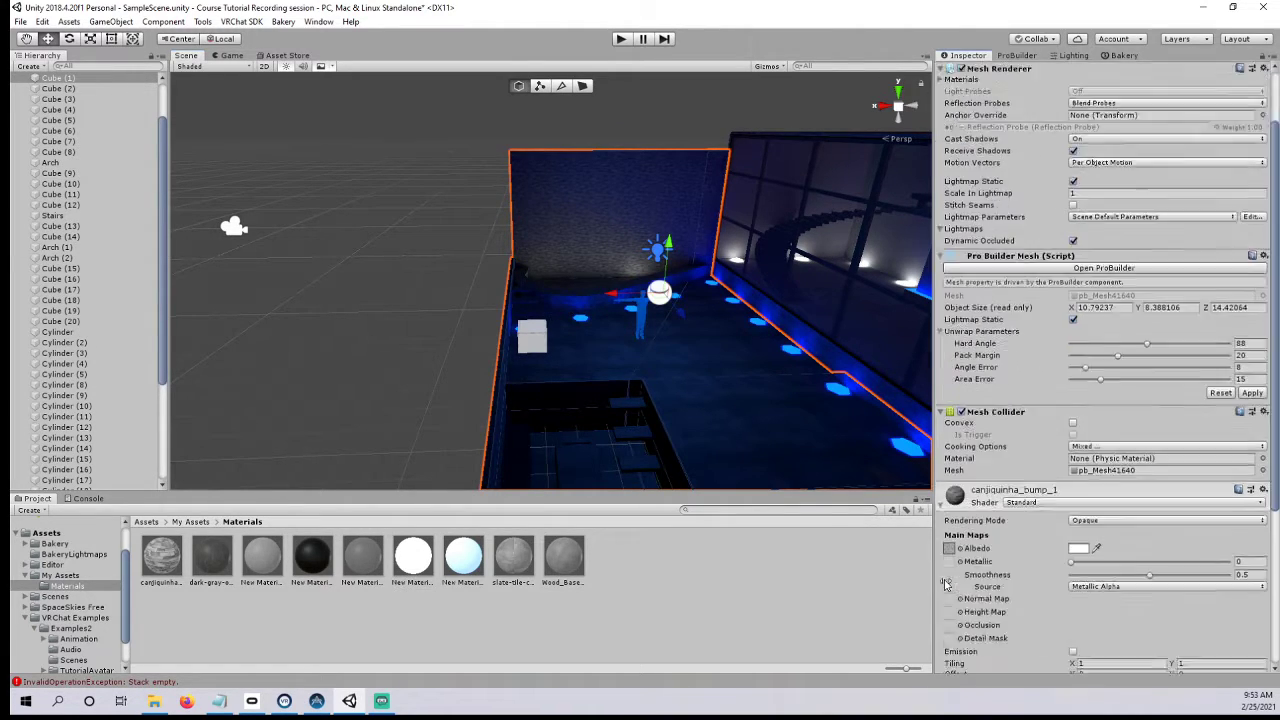
{"action": "scroll", "coordinate": [617, 332], "scroll_direction": "up", "scroll_amount": 5}
{"action": "right_click_drag", "start_coordinate": [488, 336], "coordinate": [482, 409]}
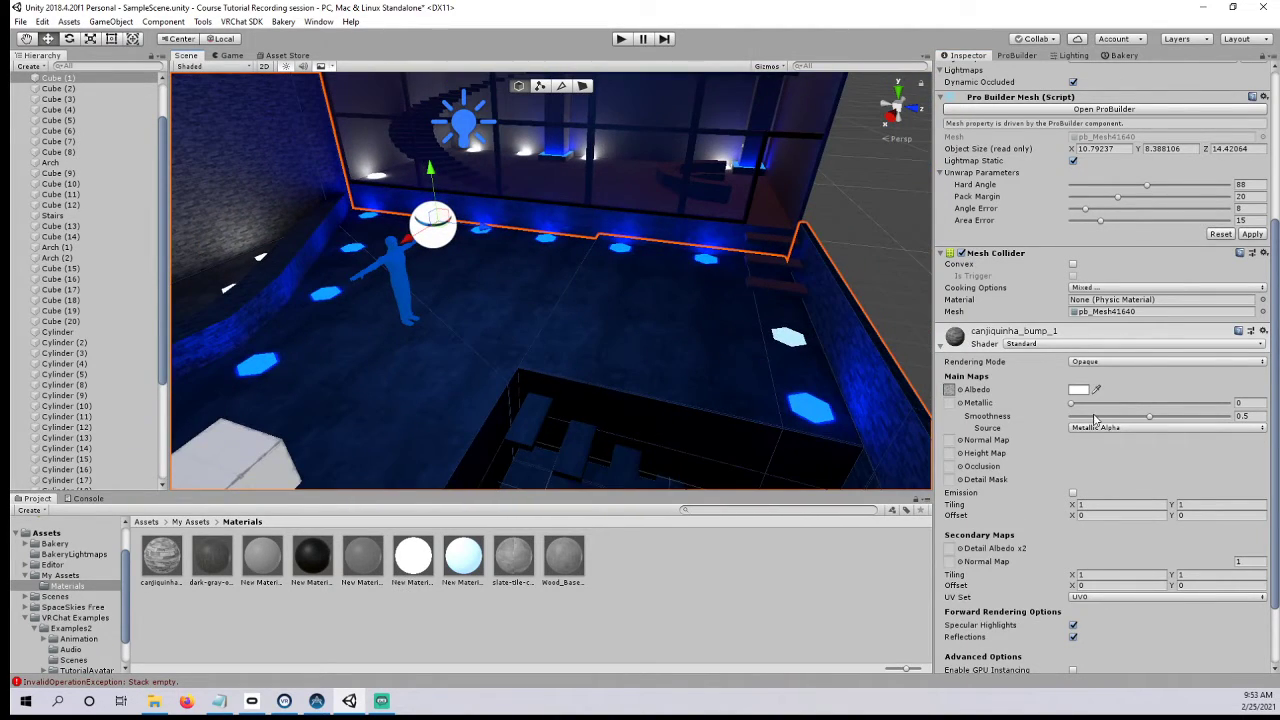
{"action": "left_click_drag", "start_coordinate": [1073, 403], "coordinate": [1265, 424]}
- Examine how the brick wall's changed material looks from several angles, close up and from across the area
{"action": "right_click_drag", "start_coordinate": [680, 280], "coordinate": [503, 278]}
{"action": "middle_click_drag", "start_coordinate": [503, 278], "coordinate": [569, 398]}
{"action": "scroll", "coordinate": [534, 350], "scroll_direction": "up", "scroll_amount": 8}
{"action": "right_click_drag", "start_coordinate": [570, 402], "coordinate": [638, 346]}
{"action": "scroll", "coordinate": [552, 363], "scroll_direction": "down", "scroll_amount": 7}
{"action": "scroll", "coordinate": [636, 350], "scroll_direction": "down", "scroll_amount": 3}
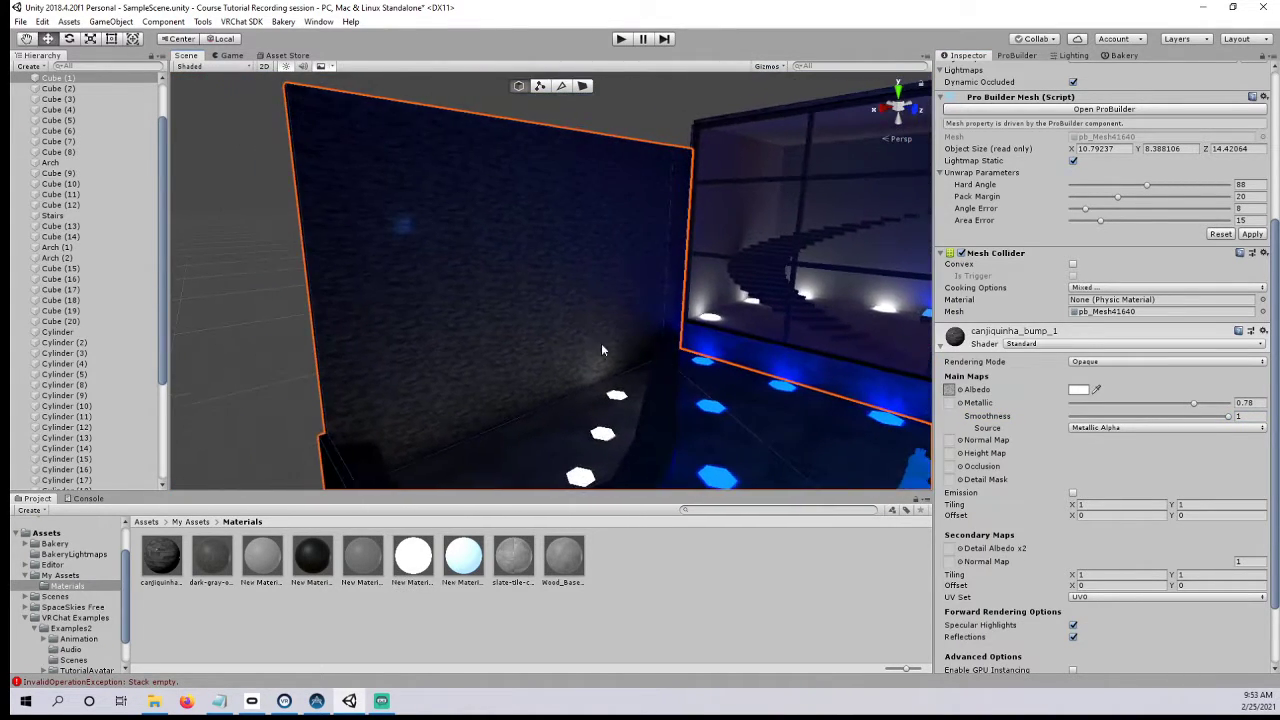
{"action": "middle_click_drag", "start_coordinate": [635, 351], "coordinate": [395, 297]}
{"action": "right_click_drag", "start_coordinate": [395, 297], "coordinate": [661, 246]}
{"action": "scroll", "coordinate": [405, 249], "scroll_direction": "up", "scroll_amount": 4}
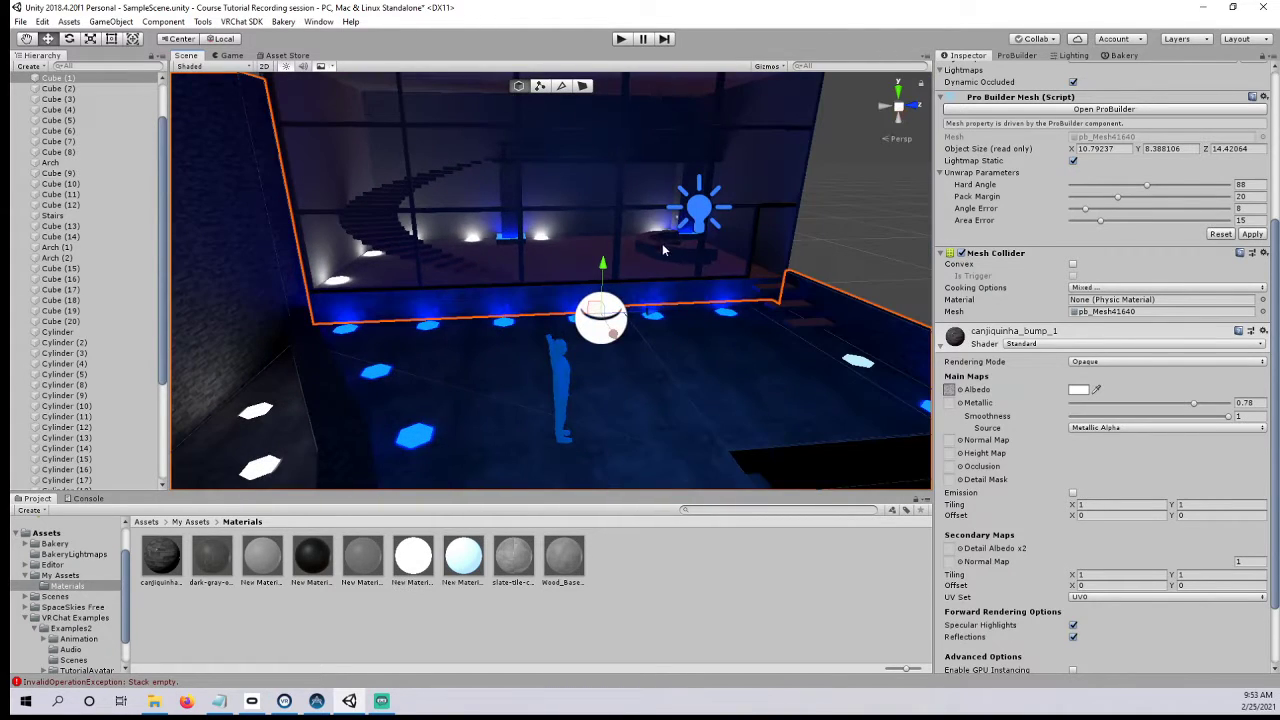
{"action": "scroll", "coordinate": [686, 235], "scroll_direction": "down", "scroll_amount": 4}
{"action": "middle_click_drag", "start_coordinate": [734, 294], "coordinate": [546, 294]}
{"action": "right_click_drag", "start_coordinate": [545, 295], "coordinate": [700, 310]}
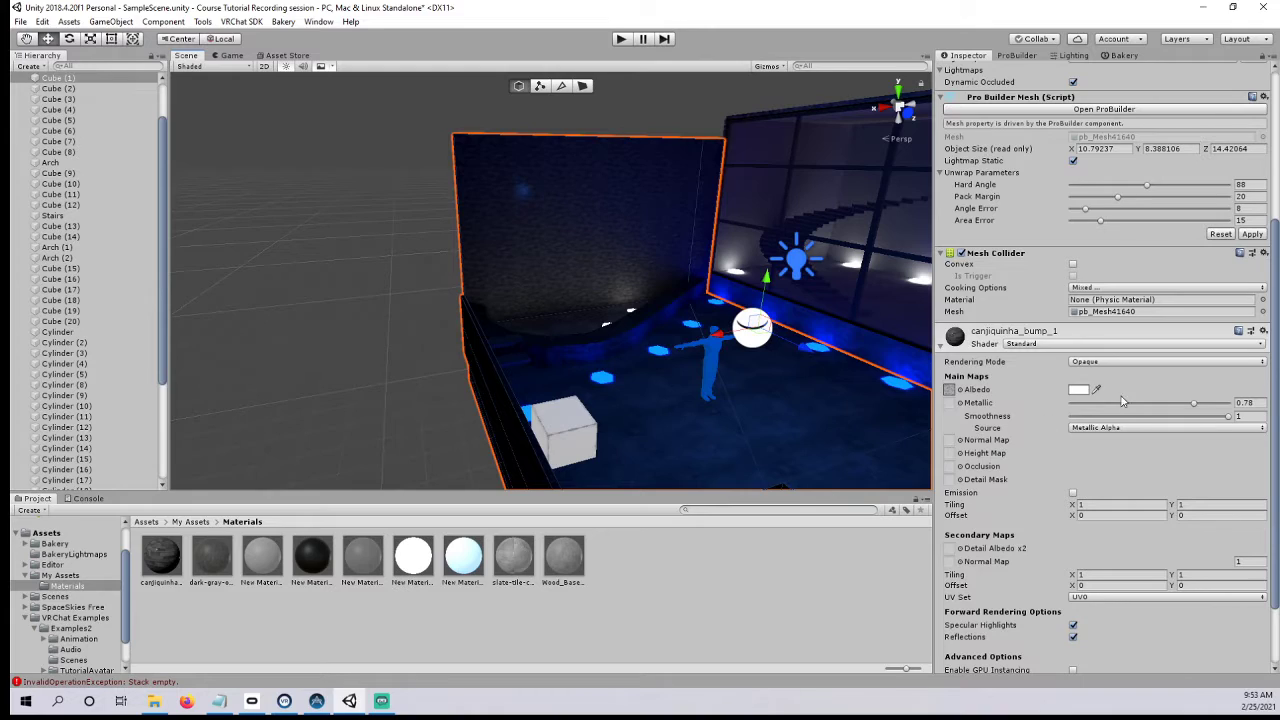
- Set the brick wall's canjiquinha_bump_1 material to Smoothness 0 and Metallic about 0.507
{"action": "left_click_drag", "start_coordinate": [1228, 417], "coordinate": [1066, 418]}
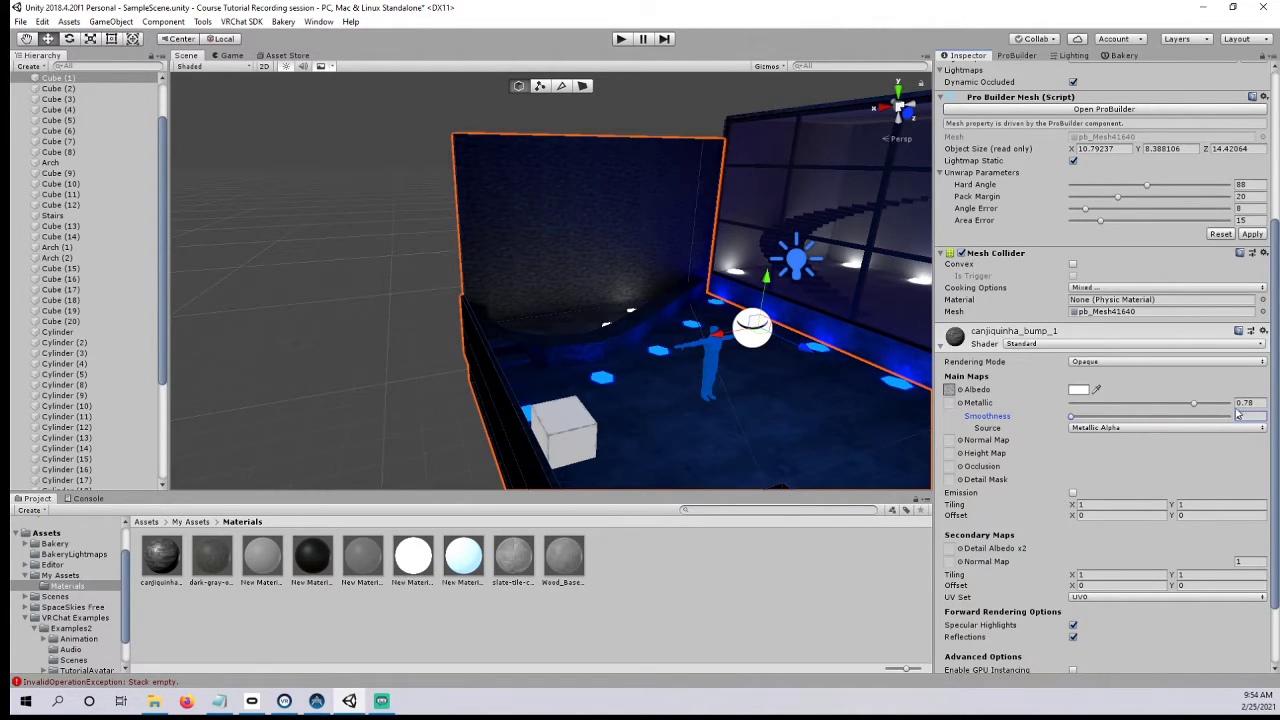
{"action": "left_click_drag", "start_coordinate": [1193, 407], "coordinate": [1149, 416]}
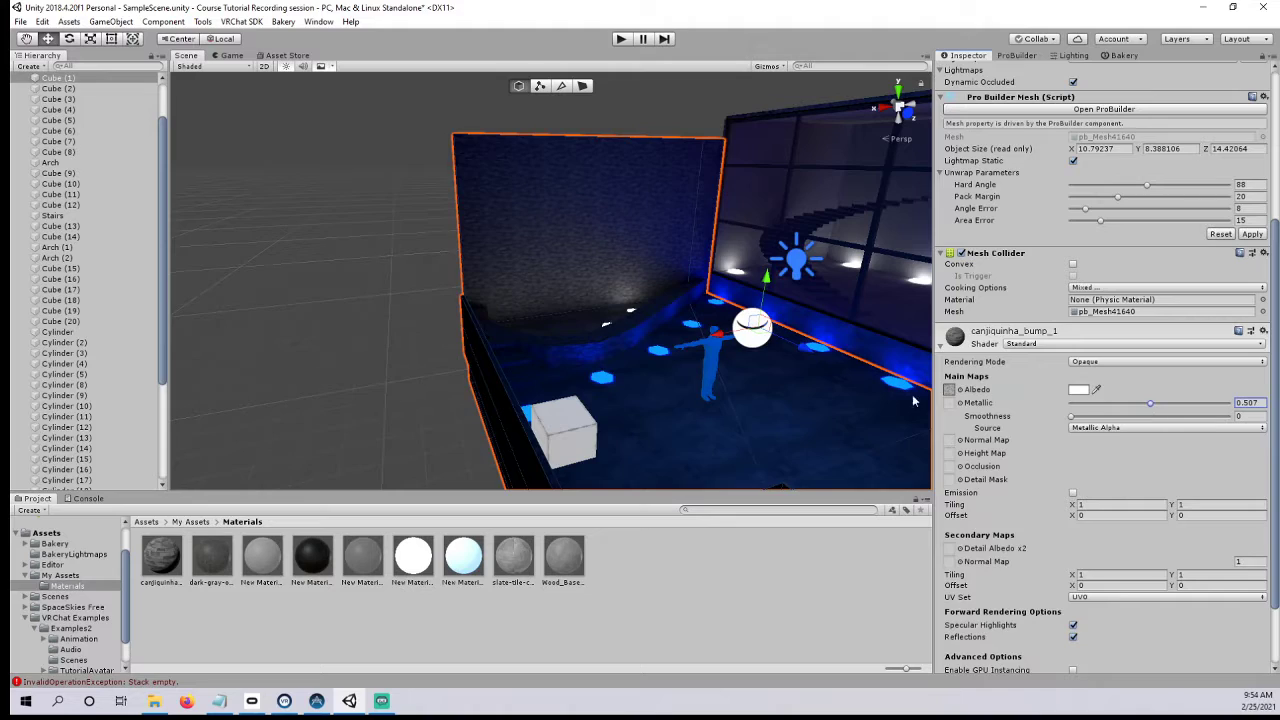
{"action": "scroll", "coordinate": [951, 405], "scroll_direction": "down", "scroll_amount": 2}
{"action": "right_click_drag", "start_coordinate": [182, 345], "coordinate": [254, 343]}
{"action": "scroll", "coordinate": [254, 343], "scroll_direction": "down", "scroll_amount": 2}
{"action": "left_click", "coordinate": [254, 343]}
{"action": "left_click", "coordinate": [453, 266]}
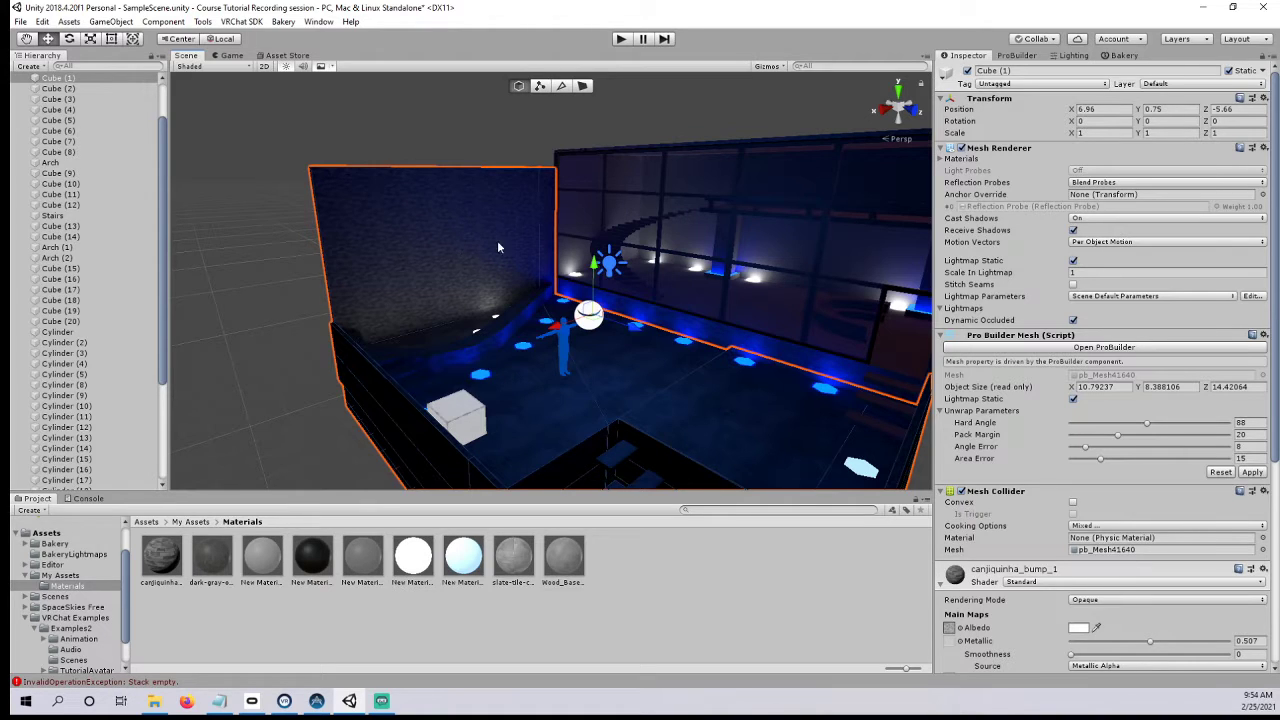
- Select the reflection probe and shift it slightly along the X axis to 12.01
{"action": "left_click", "coordinate": [590, 330]}
{"action": "right_click_drag", "start_coordinate": [634, 326], "coordinate": [598, 363]}
{"action": "scroll", "coordinate": [598, 363], "scroll_direction": "up", "scroll_amount": 2}
{"action": "middle_click_drag", "start_coordinate": [598, 365], "coordinate": [566, 331]}
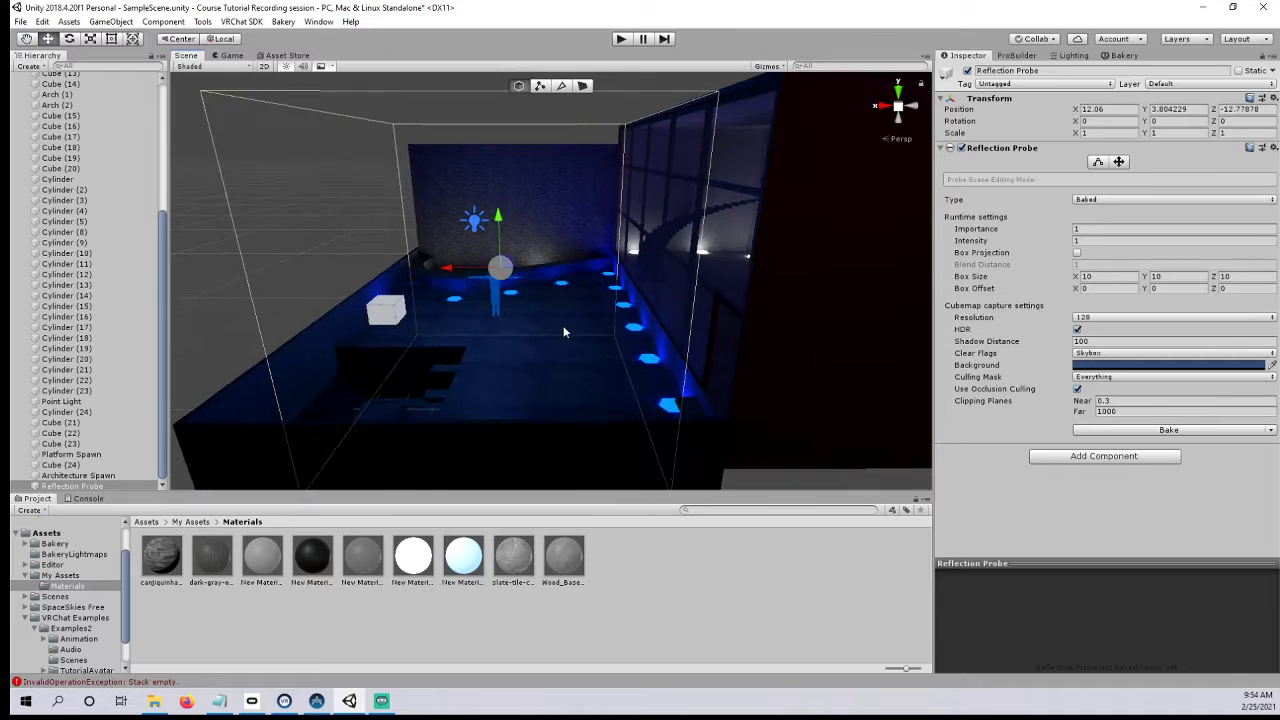
{"action": "left_click_drag", "start_coordinate": [435, 269], "coordinate": [436, 268]}
{"action": "right_click_drag", "start_coordinate": [440, 268], "coordinate": [486, 266]}
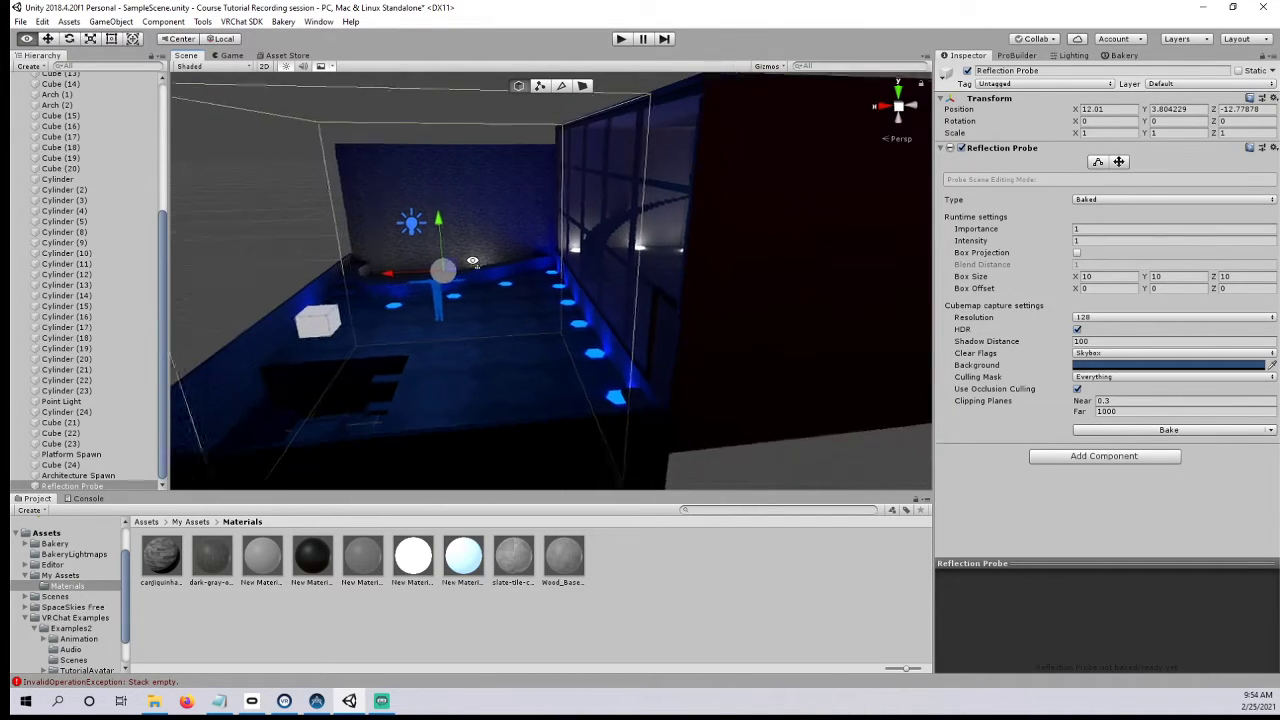
{"action": "middle_click_drag", "start_coordinate": [586, 275], "coordinate": [737, 303]}
{"action": "middle_click_drag", "start_coordinate": [629, 280], "coordinate": [738, 272]}
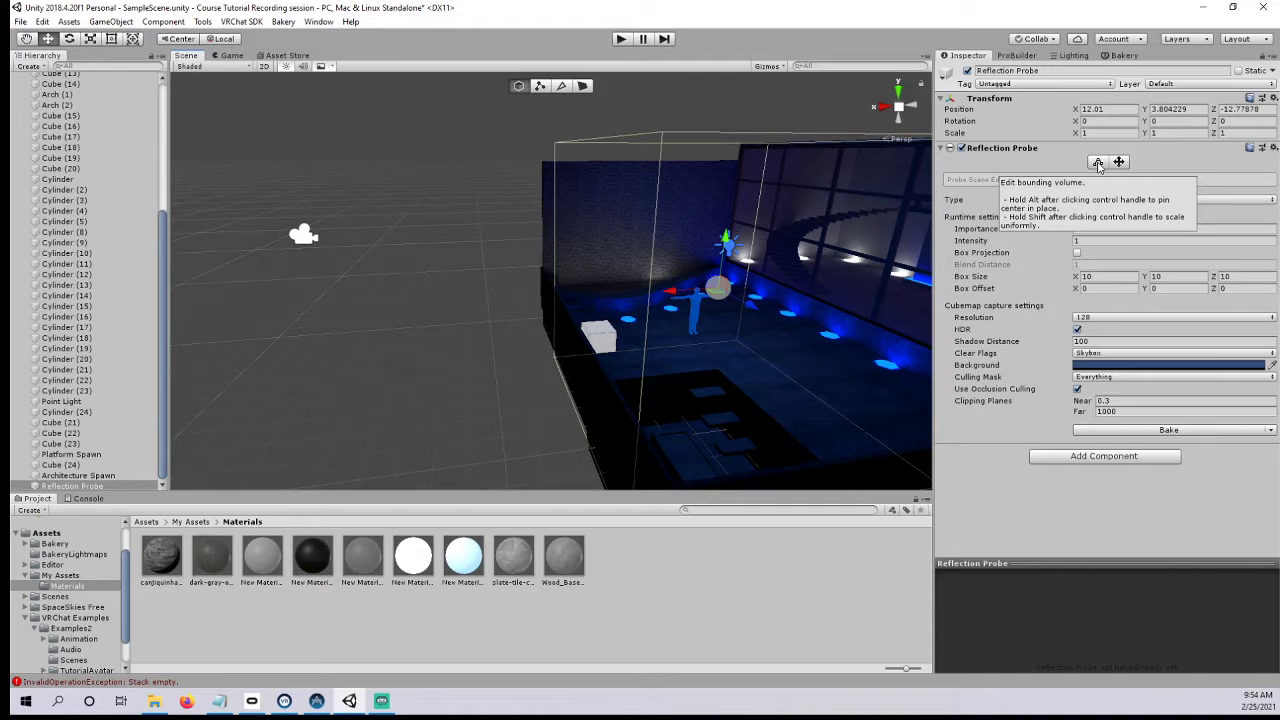
- Fit the reflection probe's bounding volume to the walled area, with a box size of about 10.35 × 9.24 × 14.62
{"action": "left_click", "coordinate": [1098, 164]}
{"action": "scroll", "coordinate": [691, 285], "scroll_direction": "up", "scroll_amount": 2}
{"action": "middle_click_drag", "start_coordinate": [685, 285], "coordinate": [614, 249]}
{"action": "left_click_drag", "start_coordinate": [531, 264], "coordinate": [525, 264]}
{"action": "left_click_drag", "start_coordinate": [740, 283], "coordinate": [779, 344], "text": "alt"}
{"action": "left_click_drag", "start_coordinate": [552, 335], "coordinate": [661, 339], "text": "alt"}
{"action": "middle_click_drag", "start_coordinate": [661, 339], "coordinate": [835, 371]}
{"action": "left_click_drag", "start_coordinate": [670, 294], "coordinate": [747, 258]}
{"action": "left_click_drag", "start_coordinate": [690, 170], "coordinate": [555, 282]}
{"action": "middle_click_drag", "start_coordinate": [555, 282], "coordinate": [562, 282]}
{"action": "left_click_drag", "start_coordinate": [410, 227], "coordinate": [403, 228]}
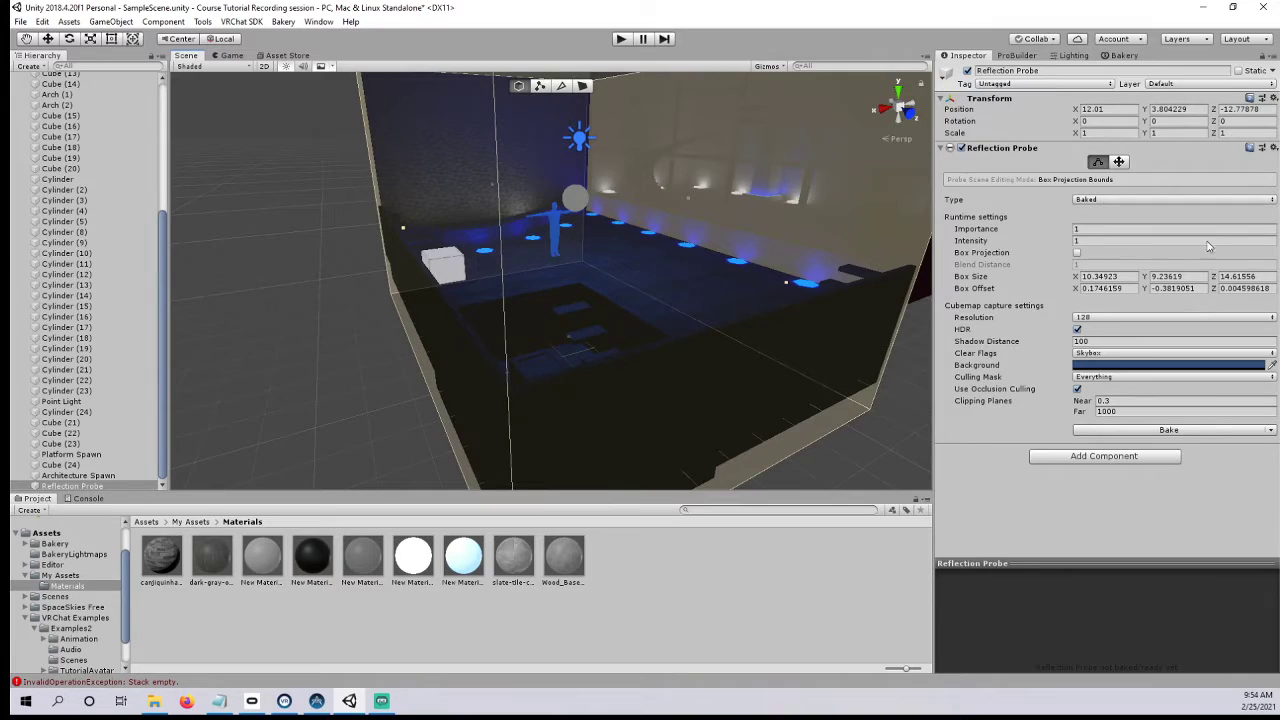
{"action": "left_click", "coordinate": [1097, 200]}
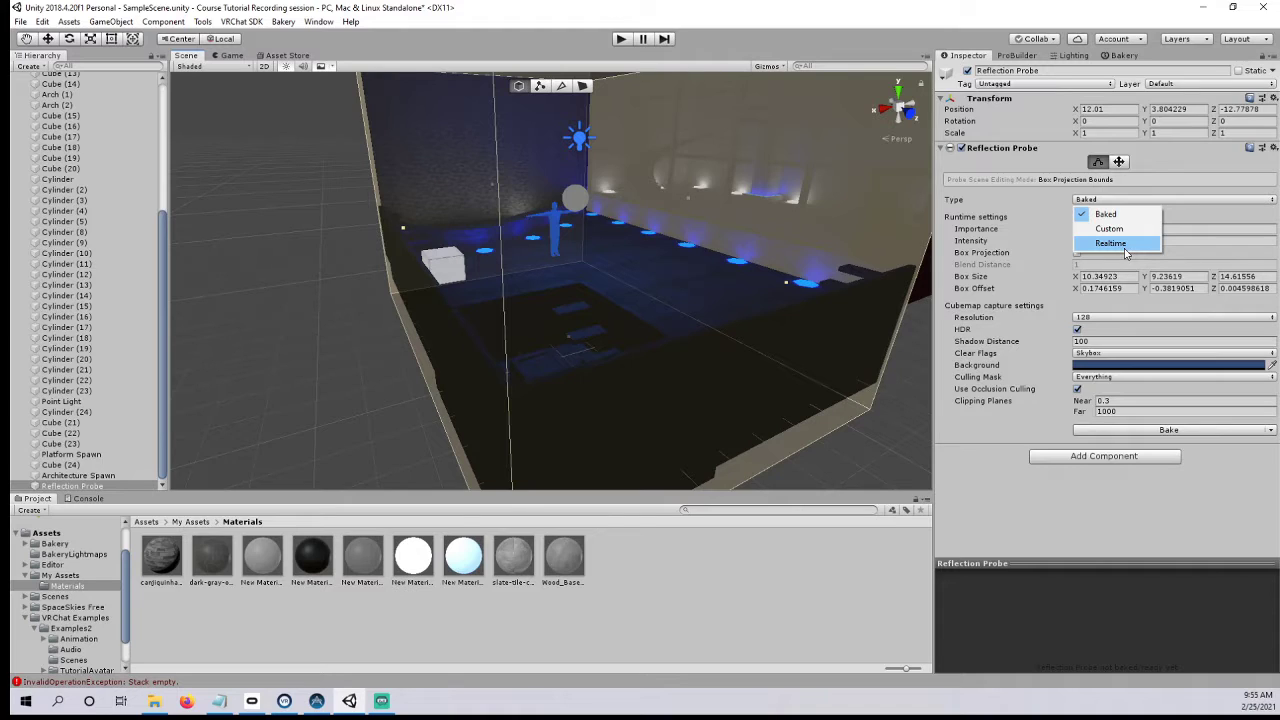
{"action": "right_click_drag", "start_coordinate": [724, 304], "coordinate": [484, 310]}
{"action": "key", "text": "d"}
{"action": "key", "text": "w"}
{"action": "key", "text": "s"}
{"action": "key", "text": "a"}
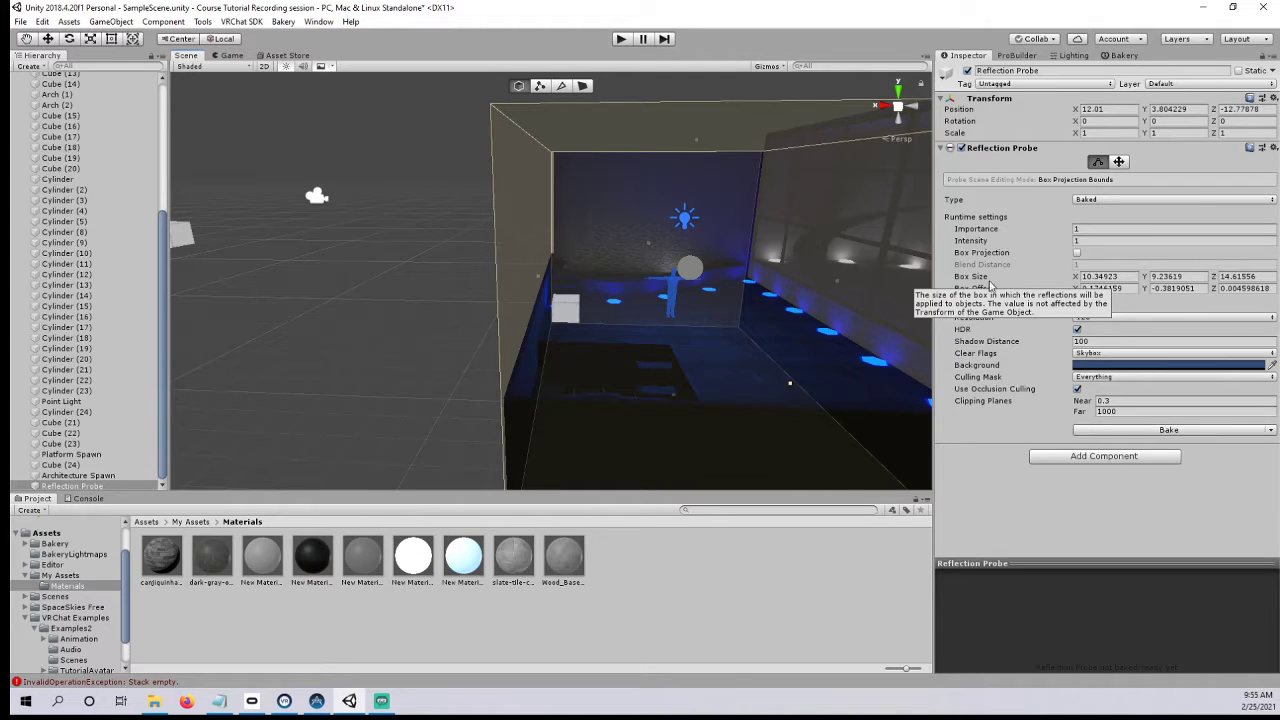
{"action": "left_click", "coordinate": [1070, 55]}
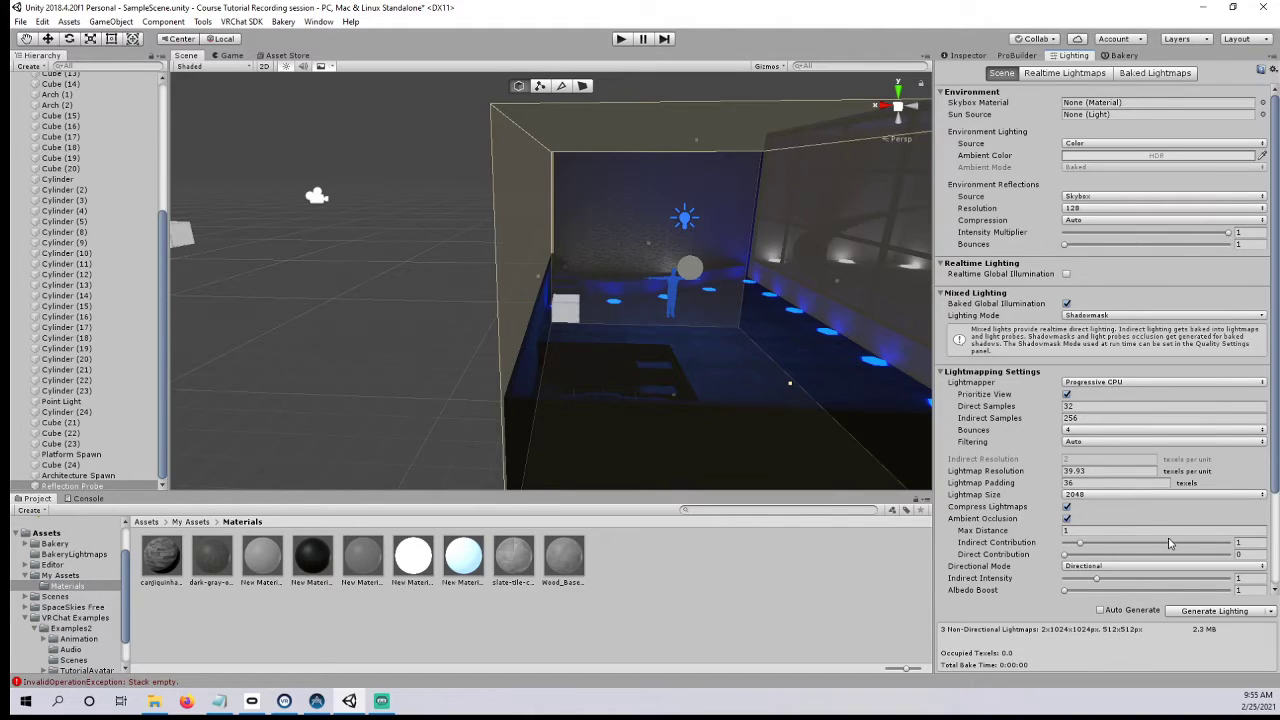
{"action": "scroll", "coordinate": [1170, 543], "scroll_direction": "down", "scroll_amount": 4}
{"action": "left_click", "coordinate": [1270, 611]}
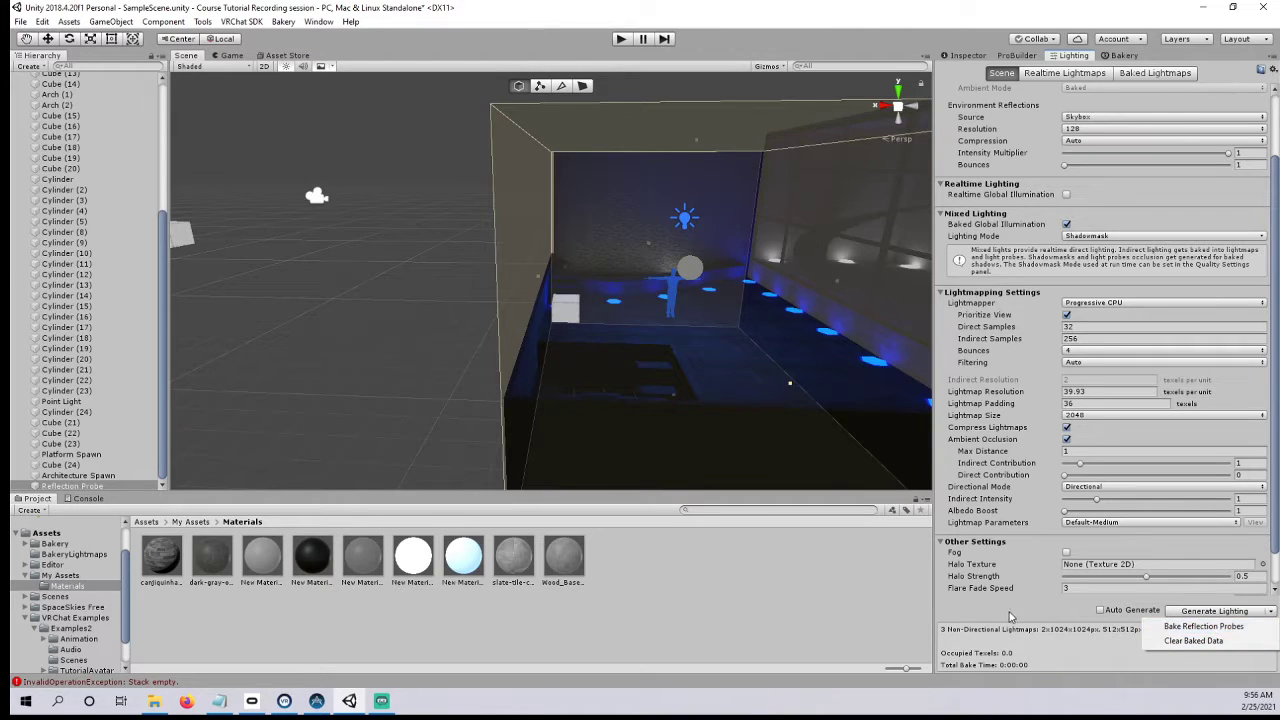
{"action": "left_click", "coordinate": [1210, 640]}
- Render the scene's reflection probes with the Bakery lightmapper
{"action": "left_click", "coordinate": [1121, 56]}
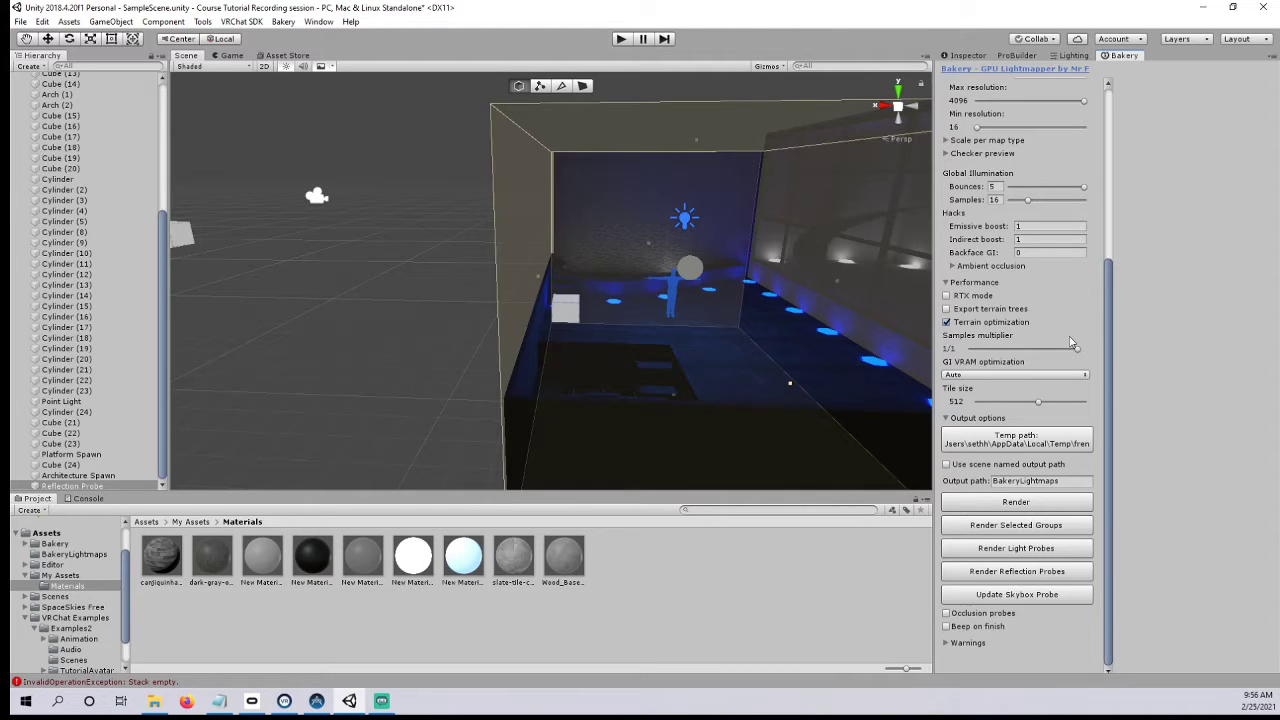
{"action": "left_click", "coordinate": [1010, 572]}
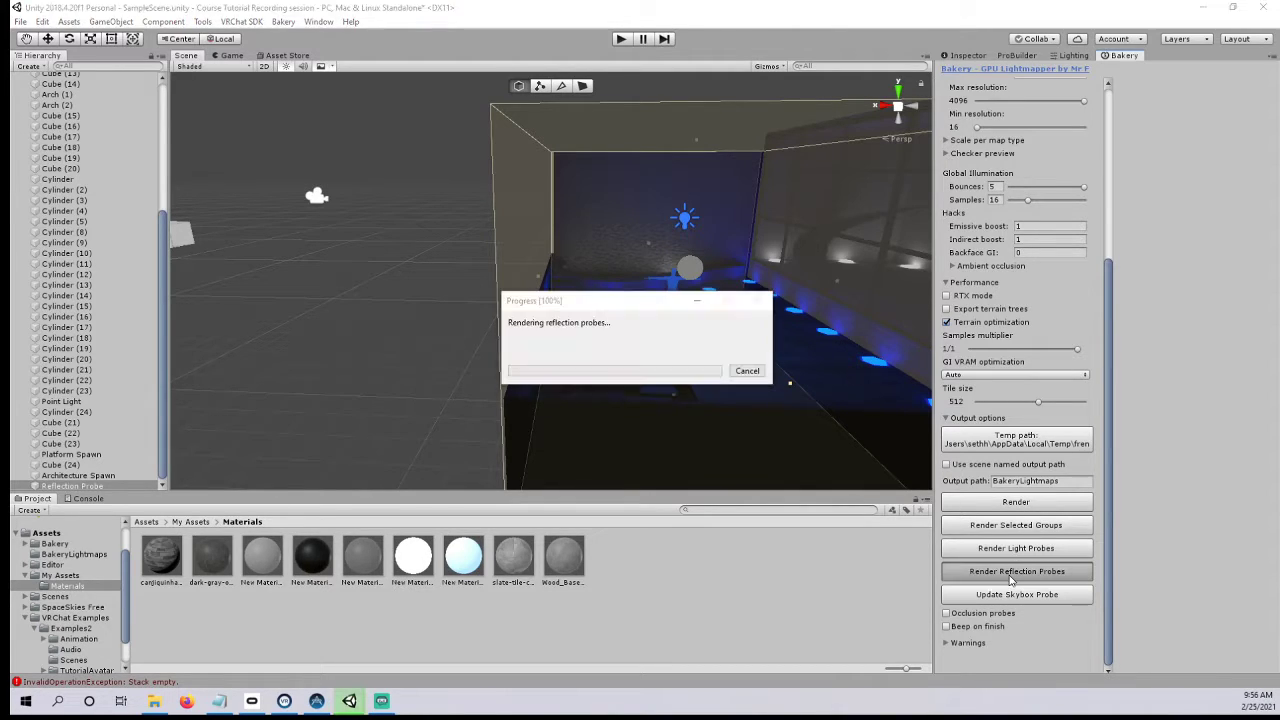
- Examine the courtyard floor and walls with the rendered reflection probe from several distances and angles
{"action": "right_click_drag", "start_coordinate": [660, 350], "coordinate": [660, 285]}
{"action": "scroll", "coordinate": [711, 369], "scroll_direction": "up", "scroll_amount": 4}
{"action": "scroll", "coordinate": [694, 354], "scroll_direction": "up", "scroll_amount": 6}
{"action": "scroll", "coordinate": [600, 366], "scroll_direction": "down", "scroll_amount": 4}
{"action": "scroll", "coordinate": [546, 332], "scroll_direction": "down", "scroll_amount": 5}
{"action": "scroll", "coordinate": [547, 333], "scroll_direction": "down", "scroll_amount": 4}
{"action": "scroll", "coordinate": [657, 345], "scroll_direction": "down", "scroll_amount": 3}
{"action": "left_click", "coordinate": [660, 286]}
{"action": "right_click_drag", "start_coordinate": [574, 291], "coordinate": [628, 407]}
- Select the courtyard floor and wall mesh, Cube (1), and check which materials it uses
{"action": "left_click", "coordinate": [173, 561]}
{"action": "left_click", "coordinate": [690, 358]}
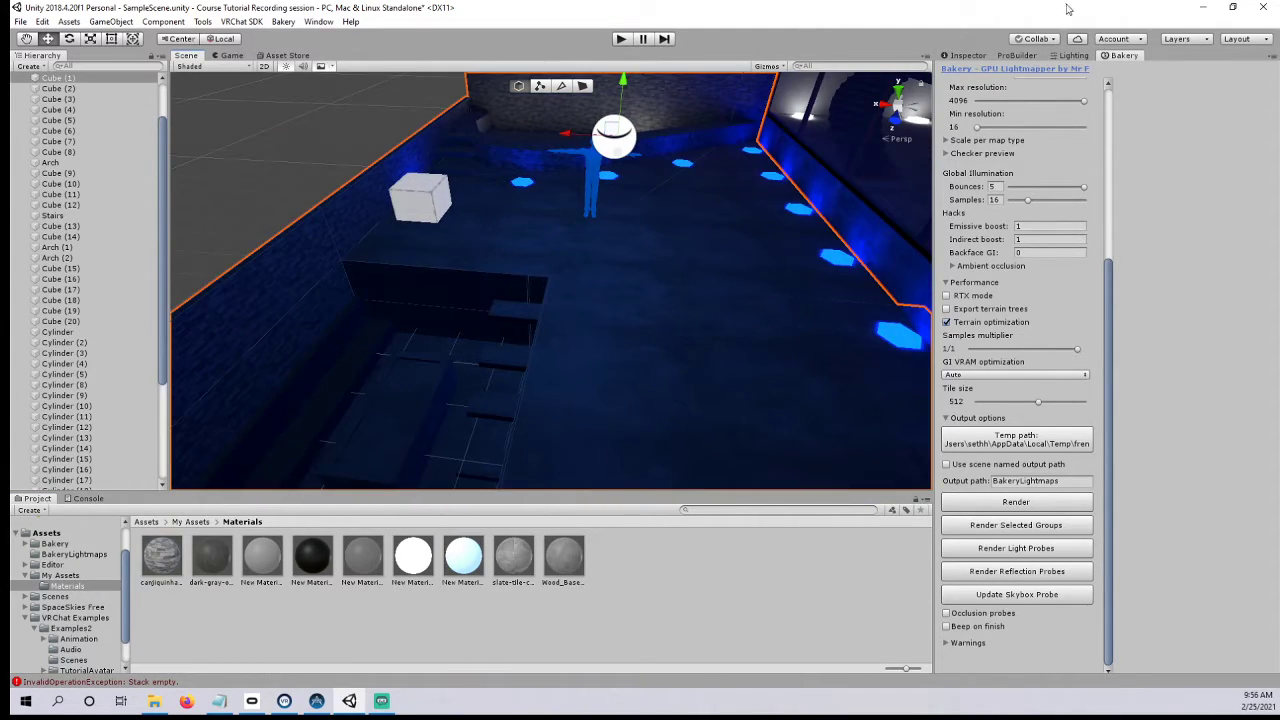
{"action": "left_click", "coordinate": [966, 55]}
{"action": "scroll", "coordinate": [945, 290], "scroll_direction": "down", "scroll_amount": 5}
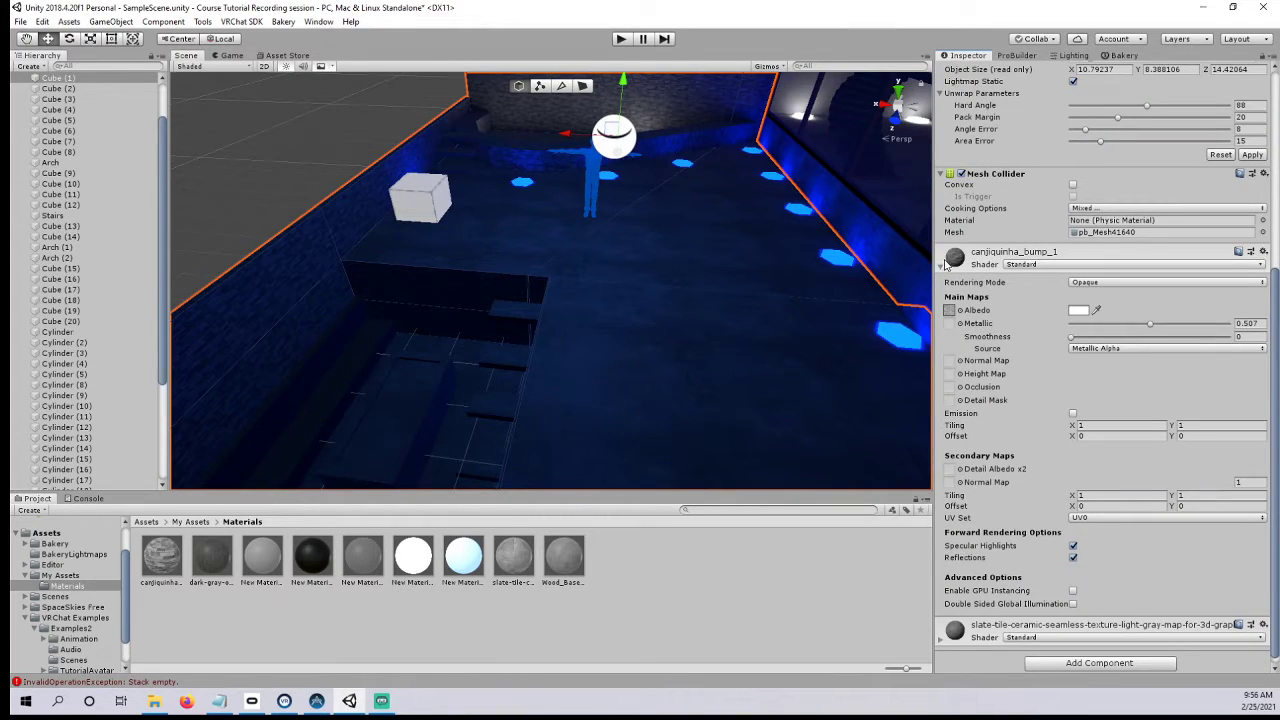
{"action": "scroll", "coordinate": [941, 270], "scroll_direction": "up", "scroll_amount": 5}
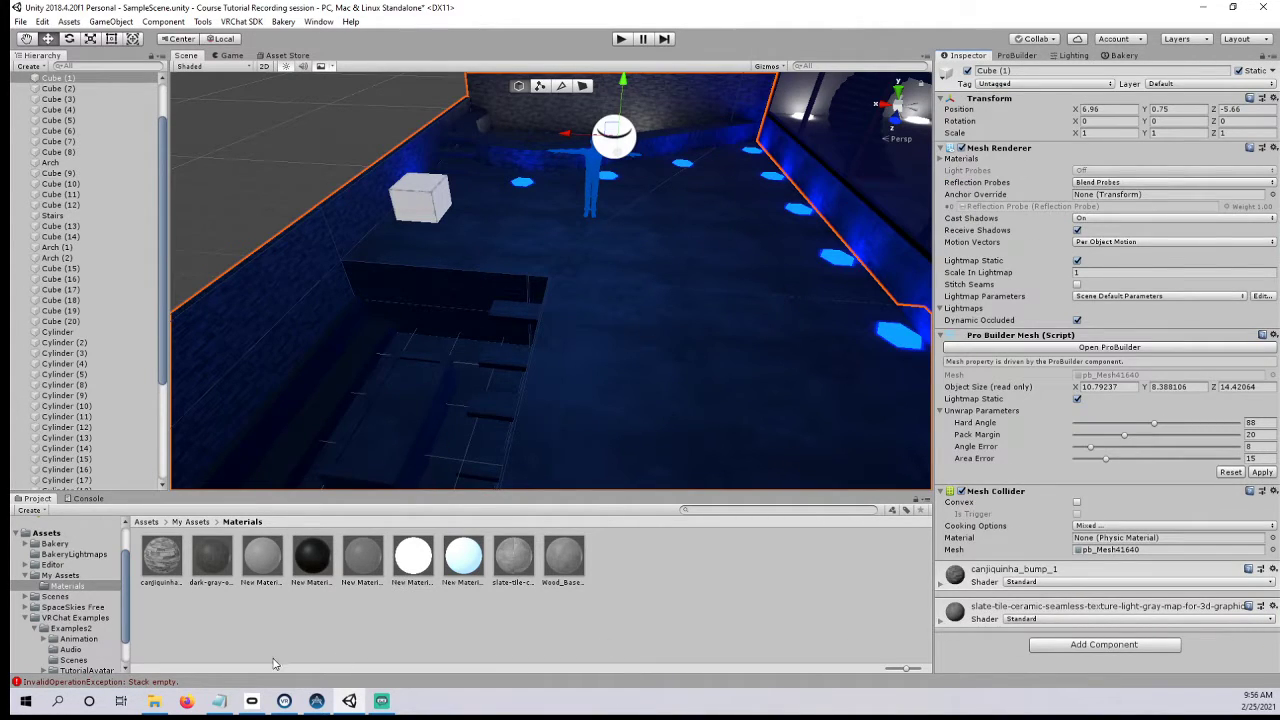
- Set the smoothness of the slate-tile floor material to 1
{"action": "left_click", "coordinate": [520, 585]}
{"action": "right_click_drag", "start_coordinate": [665, 395], "coordinate": [715, 336]}
{"action": "left_click_drag", "start_coordinate": [1076, 142], "coordinate": [1266, 172]}
- Examine the reflections on the slate-tile floor around the courtyard and inside the building
{"action": "right_click_drag", "start_coordinate": [860, 205], "coordinate": [666, 306]}
{"action": "middle_click_drag", "start_coordinate": [666, 306], "coordinate": [705, 264]}
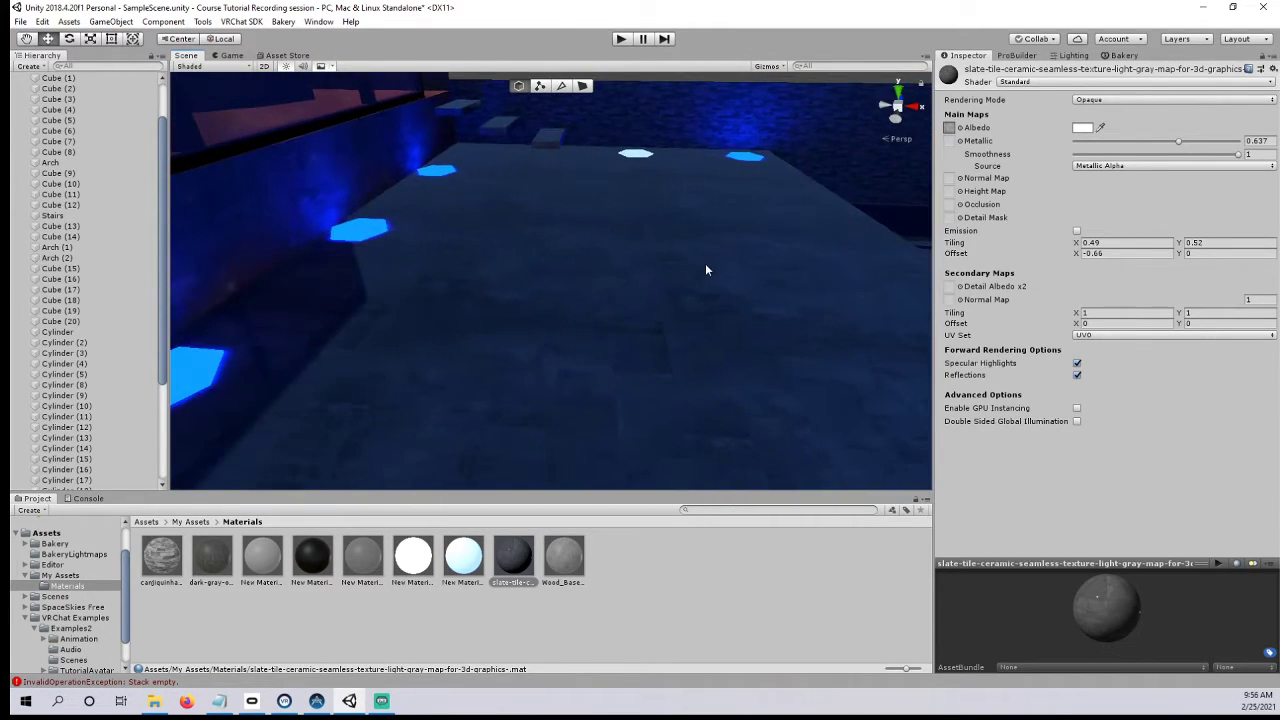
{"action": "right_click_drag", "start_coordinate": [705, 264], "coordinate": [618, 278]}
{"action": "middle_click_drag", "start_coordinate": [617, 281], "coordinate": [620, 246]}
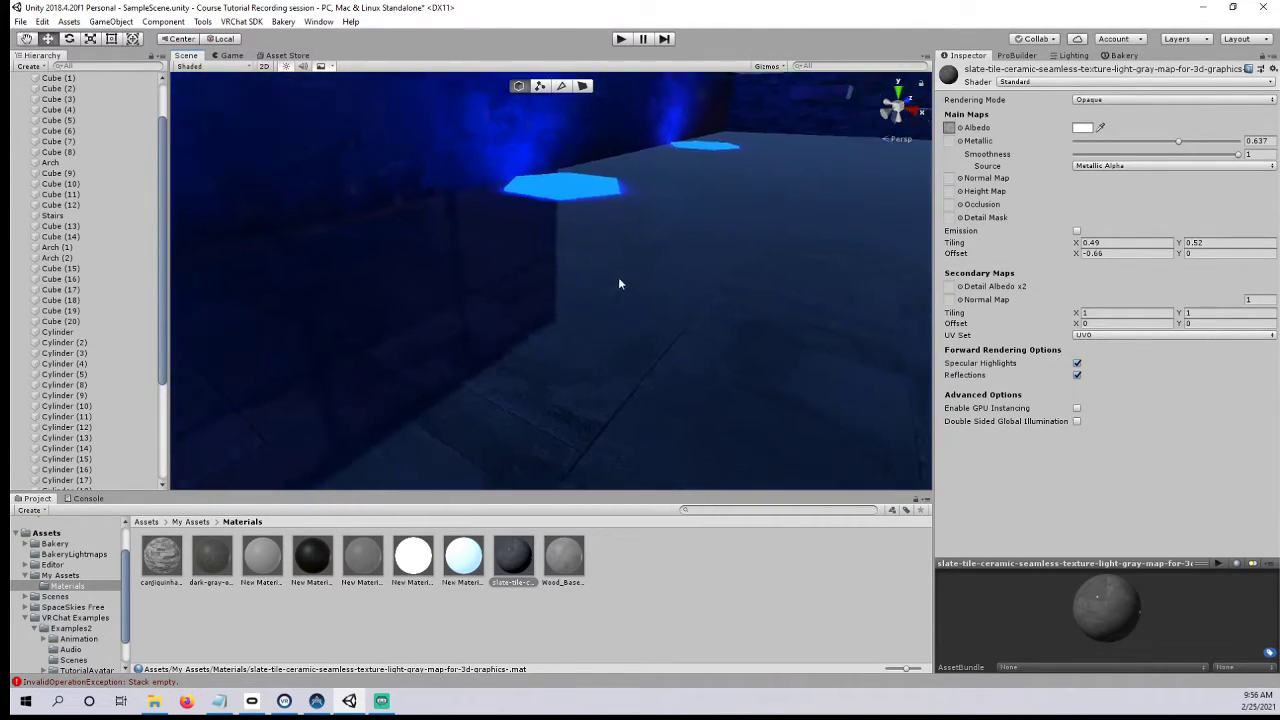
{"action": "right_click_drag", "start_coordinate": [620, 246], "coordinate": [460, 294]}
{"action": "scroll", "coordinate": [449, 308], "scroll_direction": "down", "scroll_amount": 4}
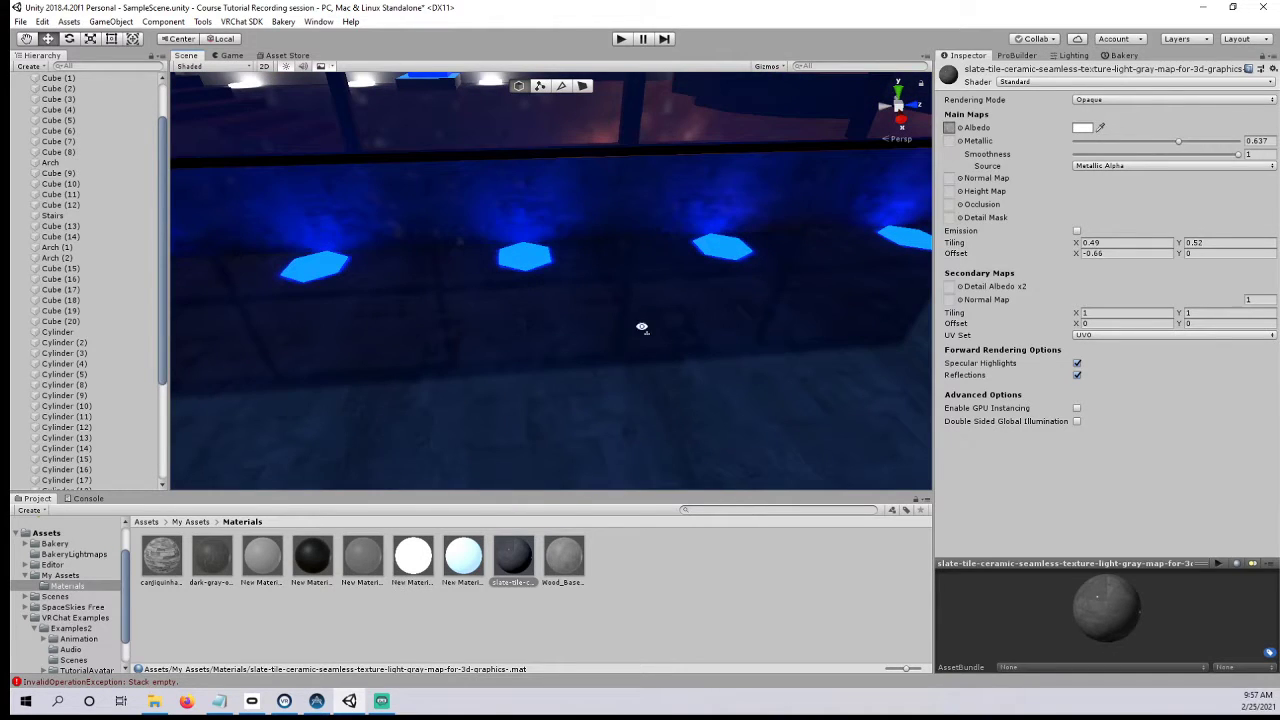
{"action": "right_click_drag", "start_coordinate": [656, 337], "coordinate": [509, 346]}
{"action": "middle_click_drag", "start_coordinate": [509, 346], "coordinate": [521, 343]}
{"action": "right_click_drag", "start_coordinate": [521, 343], "coordinate": [469, 346]}
{"action": "middle_click_drag", "start_coordinate": [469, 346], "coordinate": [423, 318]}
{"action": "right_click_drag", "start_coordinate": [423, 318], "coordinate": [477, 374]}
{"action": "middle_click_drag", "start_coordinate": [477, 374], "coordinate": [518, 413]}
{"action": "right_click_drag", "start_coordinate": [518, 413], "coordinate": [486, 270]}
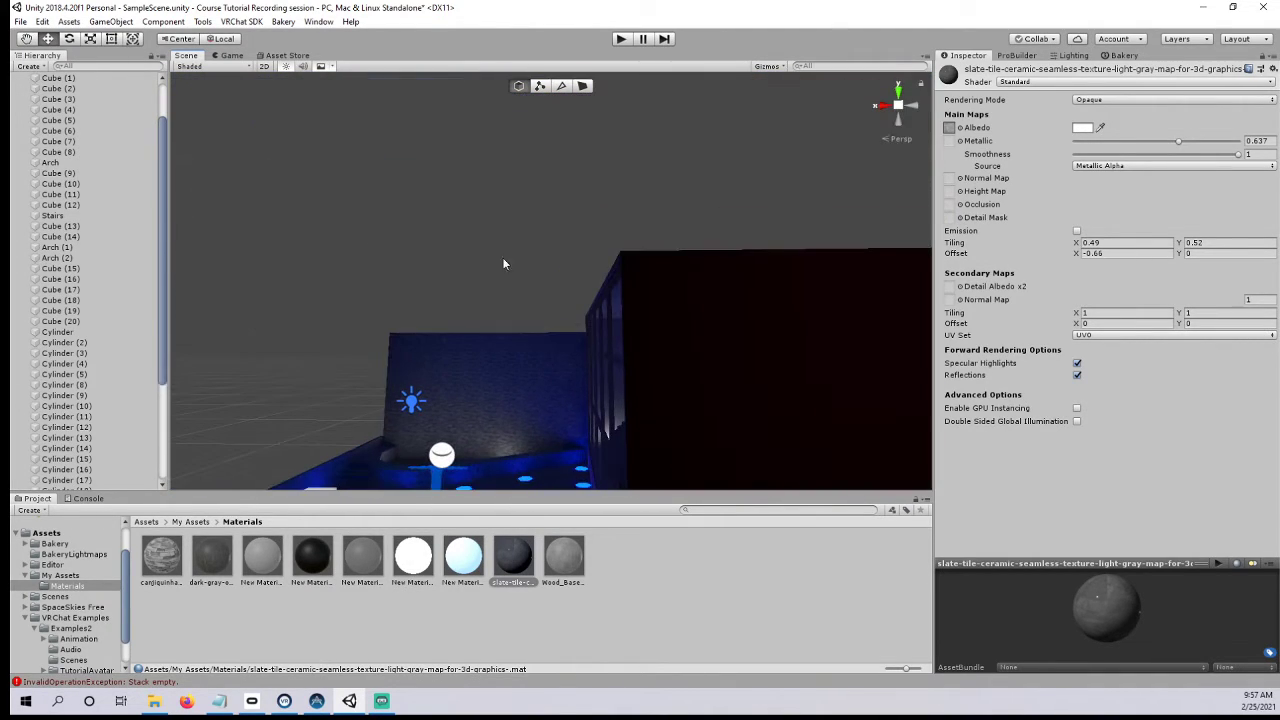
{"action": "right_click_drag", "start_coordinate": [408, 256], "coordinate": [730, 332]}
- Open the scene's Lighting settings and change the environment reflections source to Custom
{"action": "left_click", "coordinate": [1069, 55]}
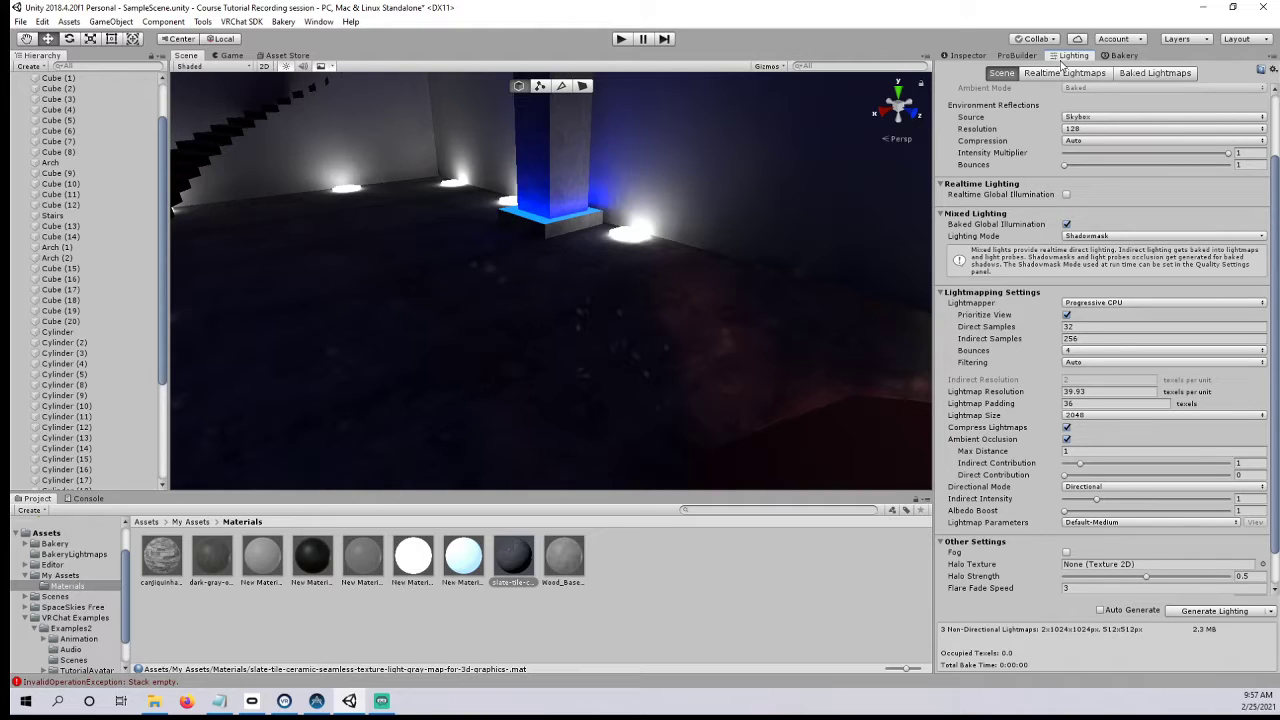
{"action": "scroll", "coordinate": [993, 163], "scroll_direction": "up", "scroll_amount": 3}
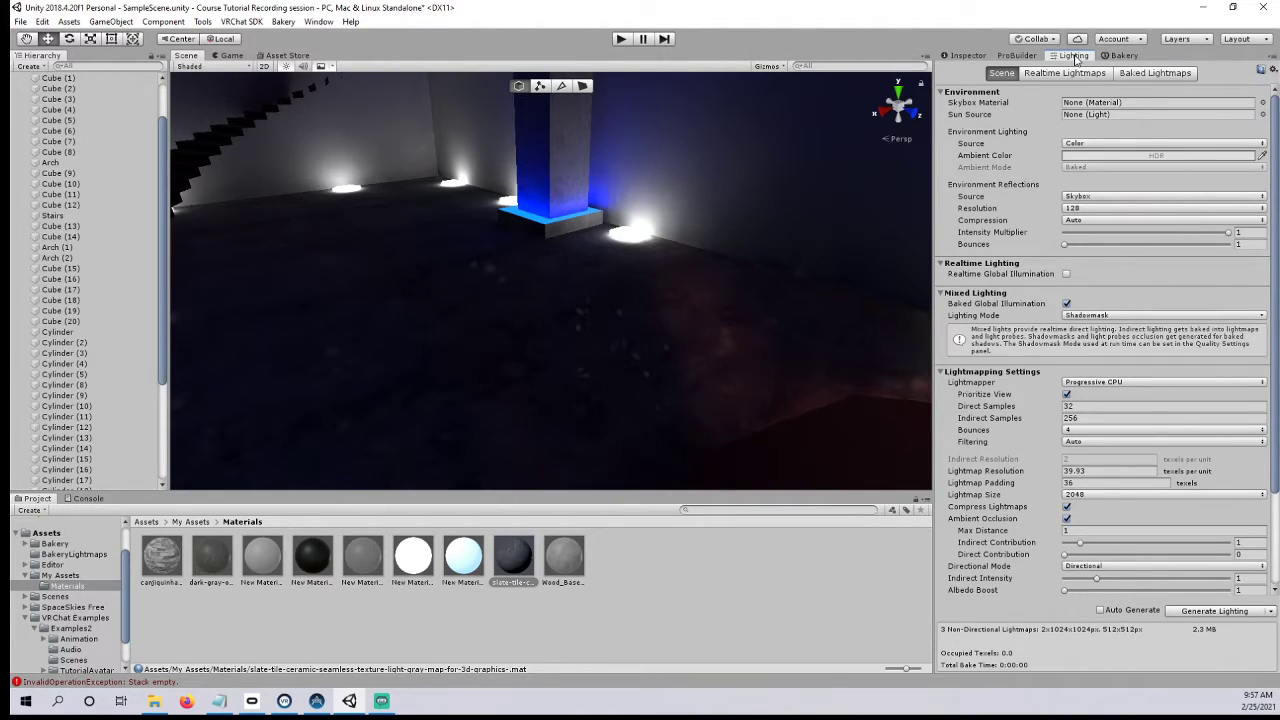
{"action": "left_click", "coordinate": [319, 21]}
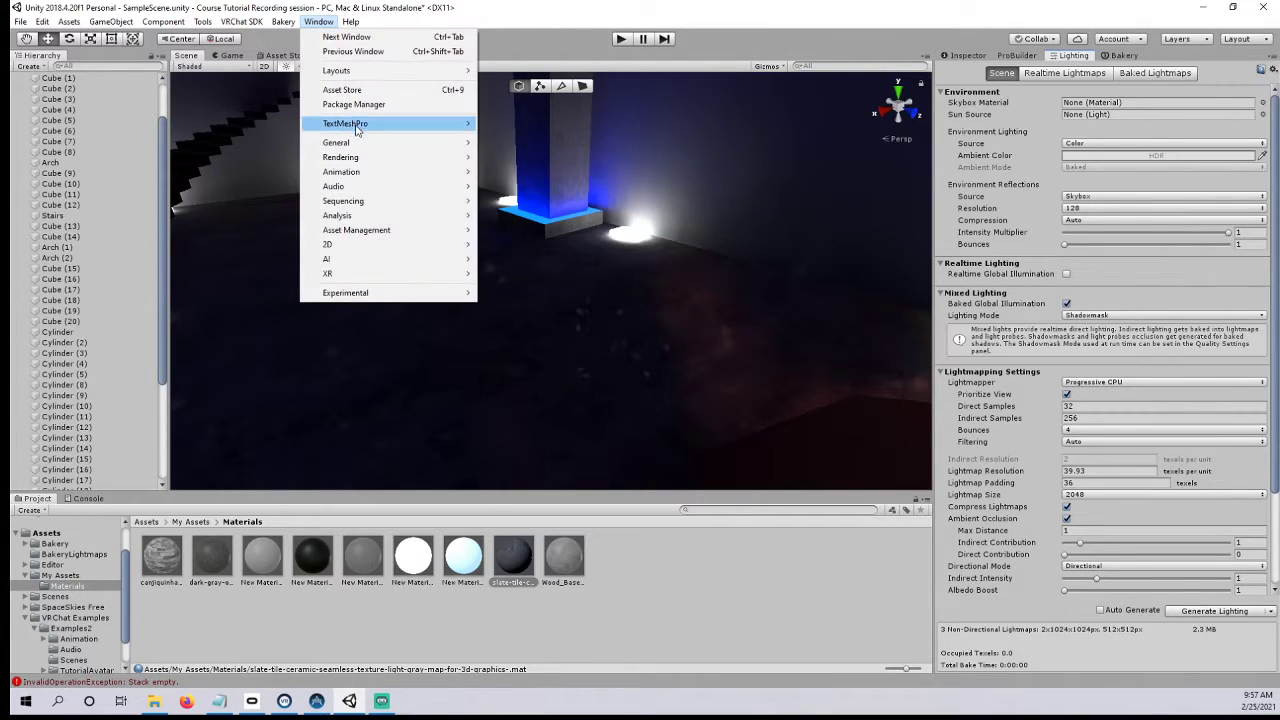
{"action": "mouse_move", "coordinate": [359, 157]}
{"action": "left_click", "coordinate": [533, 162]}
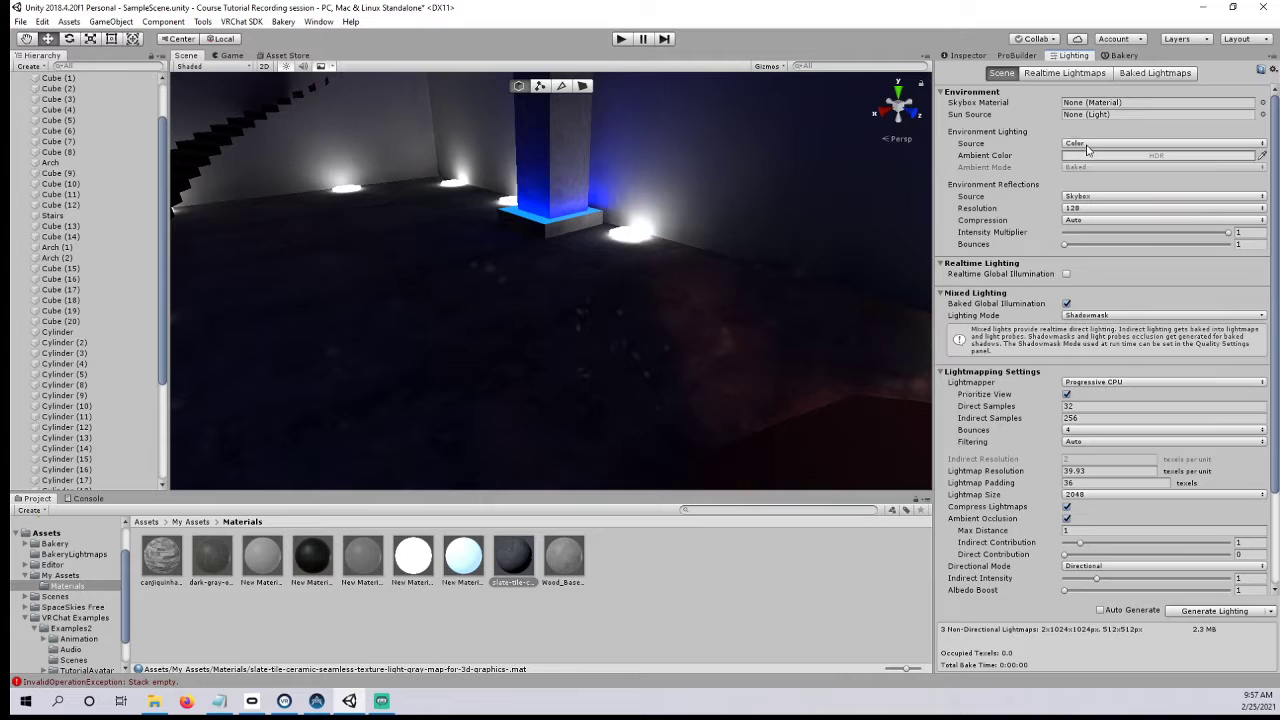
{"action": "left_click", "coordinate": [1089, 197]}
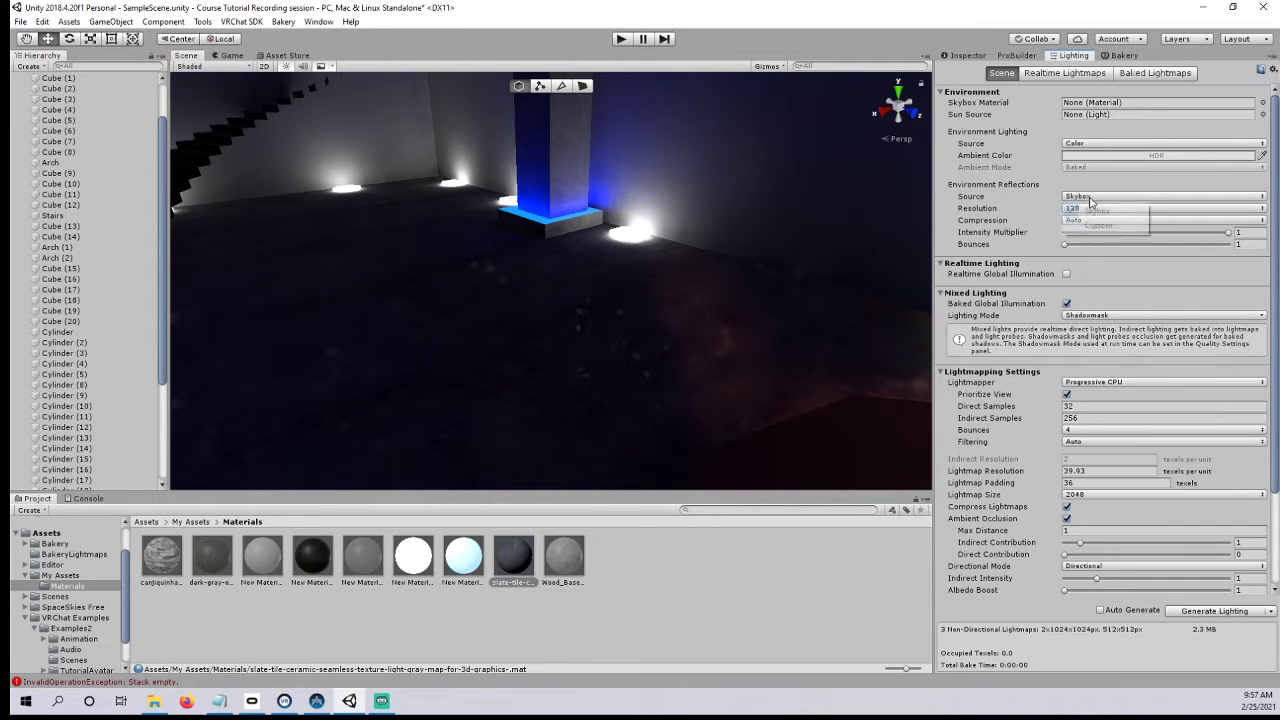
{"action": "left_click", "coordinate": [1082, 224]}
- Compare the floors without skybox reflections and set the environment reflections source back to Skybox
{"action": "right_click_drag", "start_coordinate": [703, 192], "coordinate": [552, 318]}
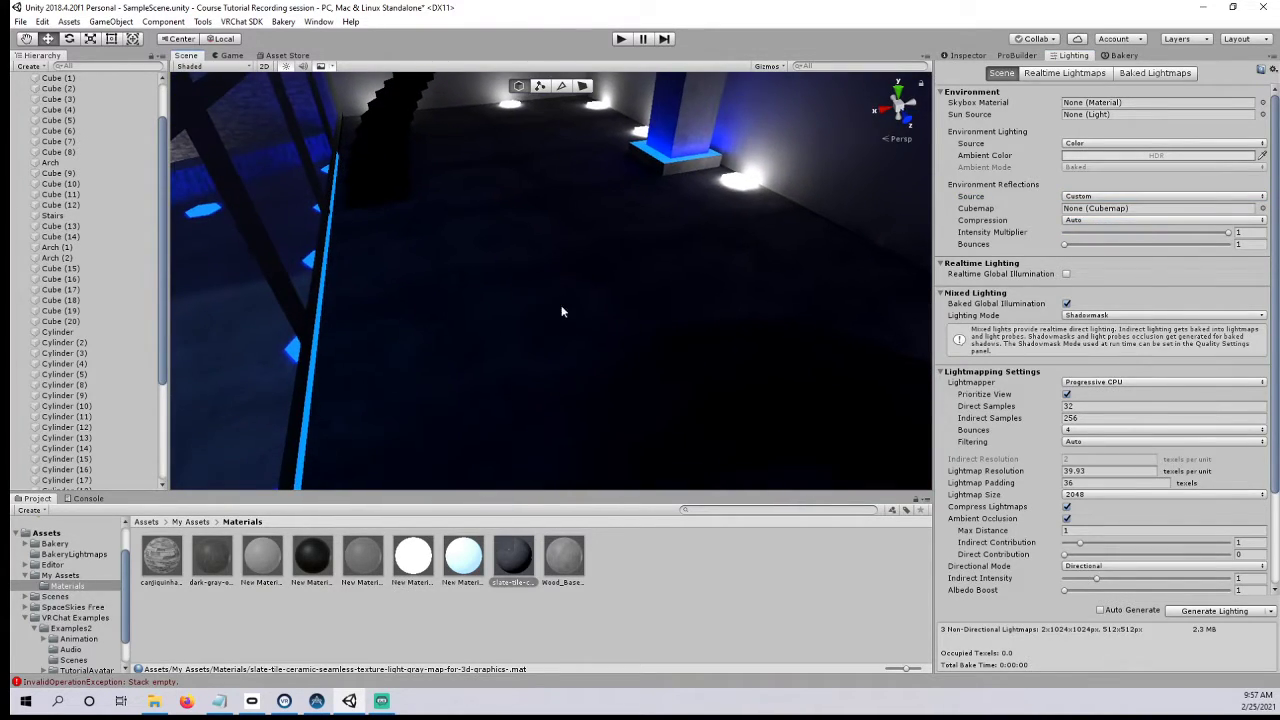
{"action": "right_click_drag", "start_coordinate": [560, 265], "coordinate": [550, 270]}
{"action": "right_click_drag", "start_coordinate": [790, 270], "coordinate": [534, 277]}
{"action": "scroll", "coordinate": [534, 281], "scroll_direction": "up", "scroll_amount": 3}
{"action": "scroll", "coordinate": [534, 288], "scroll_direction": "up", "scroll_amount": 8}
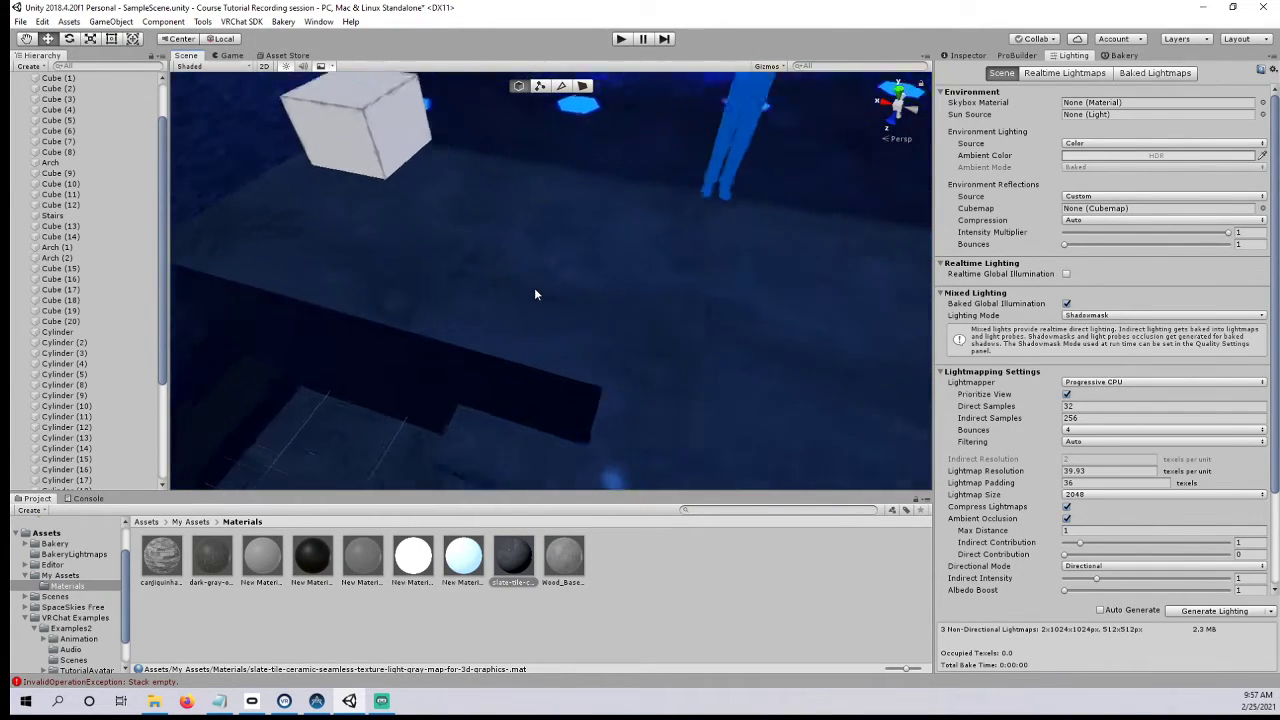
{"action": "scroll", "coordinate": [503, 262], "scroll_direction": "down", "scroll_amount": 6}
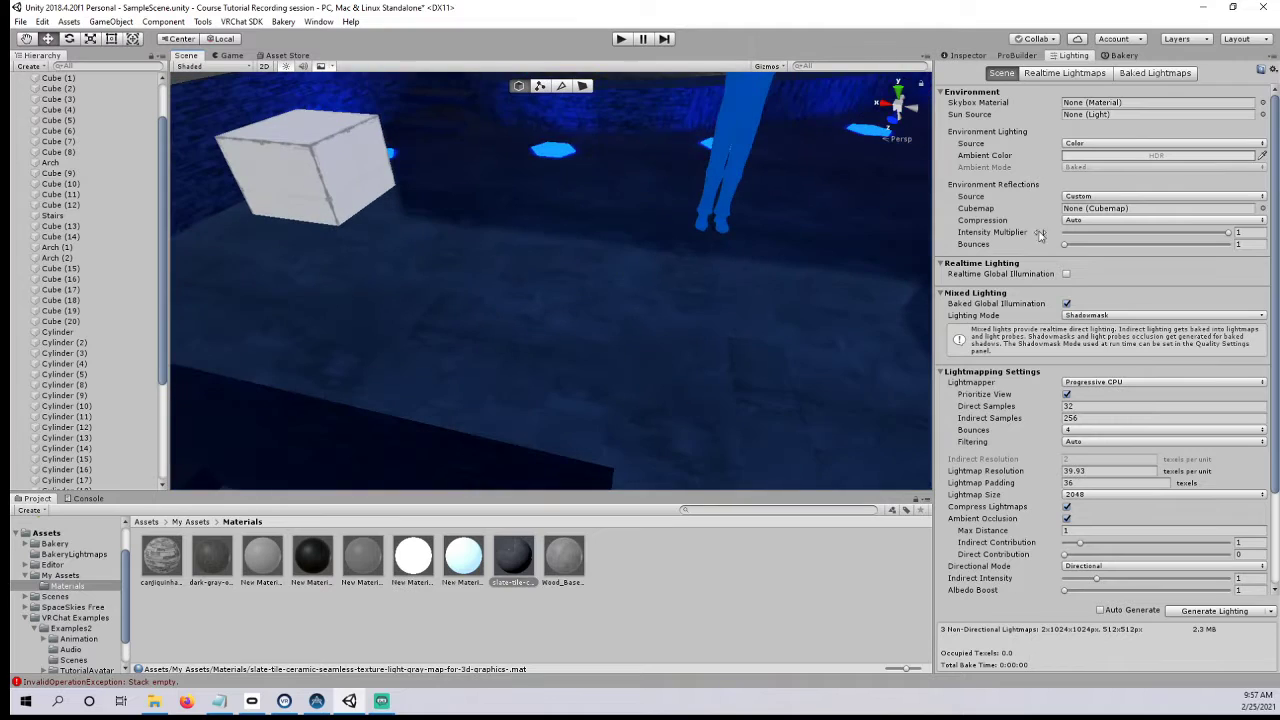
{"action": "left_click", "coordinate": [1110, 197]}
{"action": "left_click", "coordinate": [1098, 210]}
- Examine the floor reflections near the avatar, the white cube and the courtyard lights from several angles
{"action": "right_click_drag", "start_coordinate": [640, 212], "coordinate": [766, 182]}
{"action": "scroll", "coordinate": [766, 182], "scroll_direction": "down", "scroll_amount": 8}
{"action": "middle_click_drag", "start_coordinate": [766, 182], "coordinate": [679, 239]}
{"action": "scroll", "coordinate": [678, 240], "scroll_direction": "up", "scroll_amount": 5}
{"action": "middle_click_drag", "start_coordinate": [565, 345], "coordinate": [885, 241]}
{"action": "scroll", "coordinate": [853, 254], "scroll_direction": "up", "scroll_amount": 5}
{"action": "middle_click_drag", "start_coordinate": [778, 305], "coordinate": [640, 203]}
{"action": "scroll", "coordinate": [663, 141], "scroll_direction": "up", "scroll_amount": 2}
{"action": "scroll", "coordinate": [658, 163], "scroll_direction": "up", "scroll_amount": 3}
{"action": "scroll", "coordinate": [636, 209], "scroll_direction": "up", "scroll_amount": 3}
{"action": "right_click_drag", "start_coordinate": [640, 203], "coordinate": [752, 235]}
{"action": "middle_click_drag", "start_coordinate": [752, 235], "coordinate": [786, 292]}
{"action": "right_click_drag", "start_coordinate": [786, 292], "coordinate": [491, 217]}
{"action": "scroll", "coordinate": [491, 217], "scroll_direction": "down", "scroll_amount": 4}
{"action": "middle_click_drag", "start_coordinate": [491, 217], "coordinate": [584, 306]}
{"action": "scroll", "coordinate": [584, 306], "scroll_direction": "up", "scroll_amount": 2}
{"action": "right_click_drag", "start_coordinate": [584, 306], "coordinate": [838, 240]}
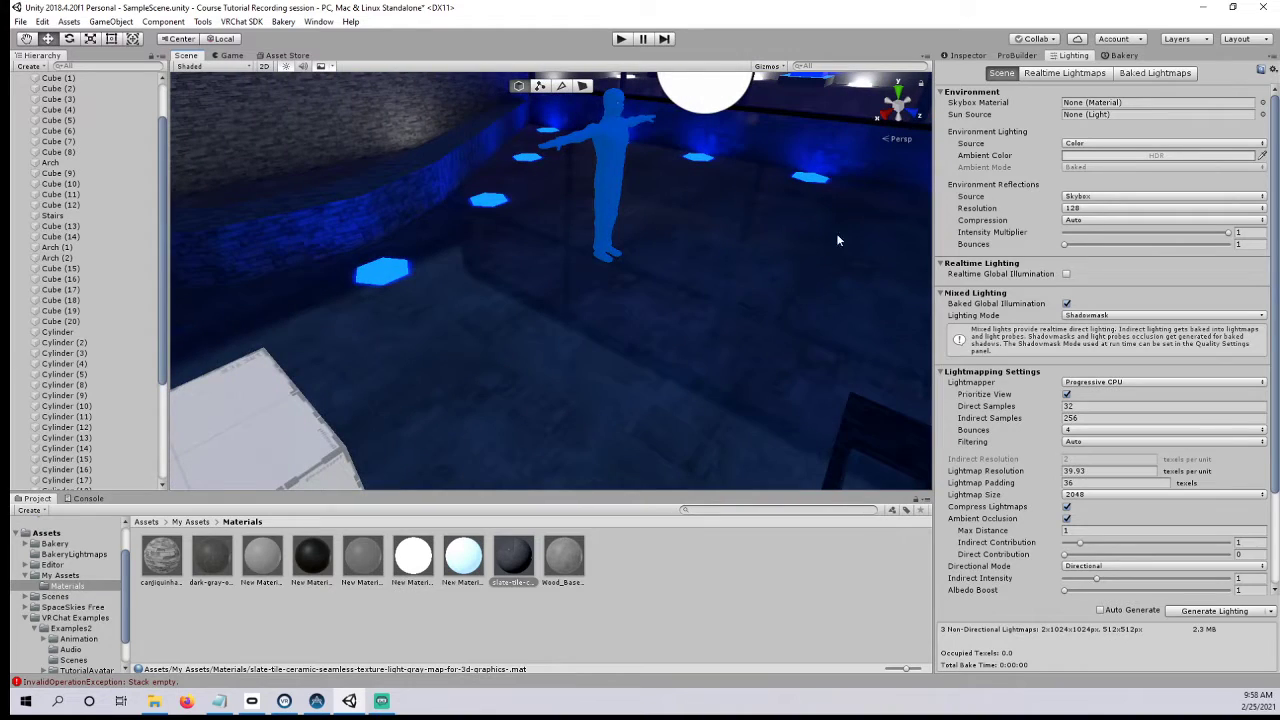
- Set the slate-tile floor material's metallic value to about 0.556 and its smoothness to about 0.737
{"action": "left_click", "coordinate": [967, 55]}
{"action": "left_click_drag", "start_coordinate": [1237, 156], "coordinate": [1183, 156]}
{"action": "right_click_drag", "start_coordinate": [640, 260], "coordinate": [583, 265]}
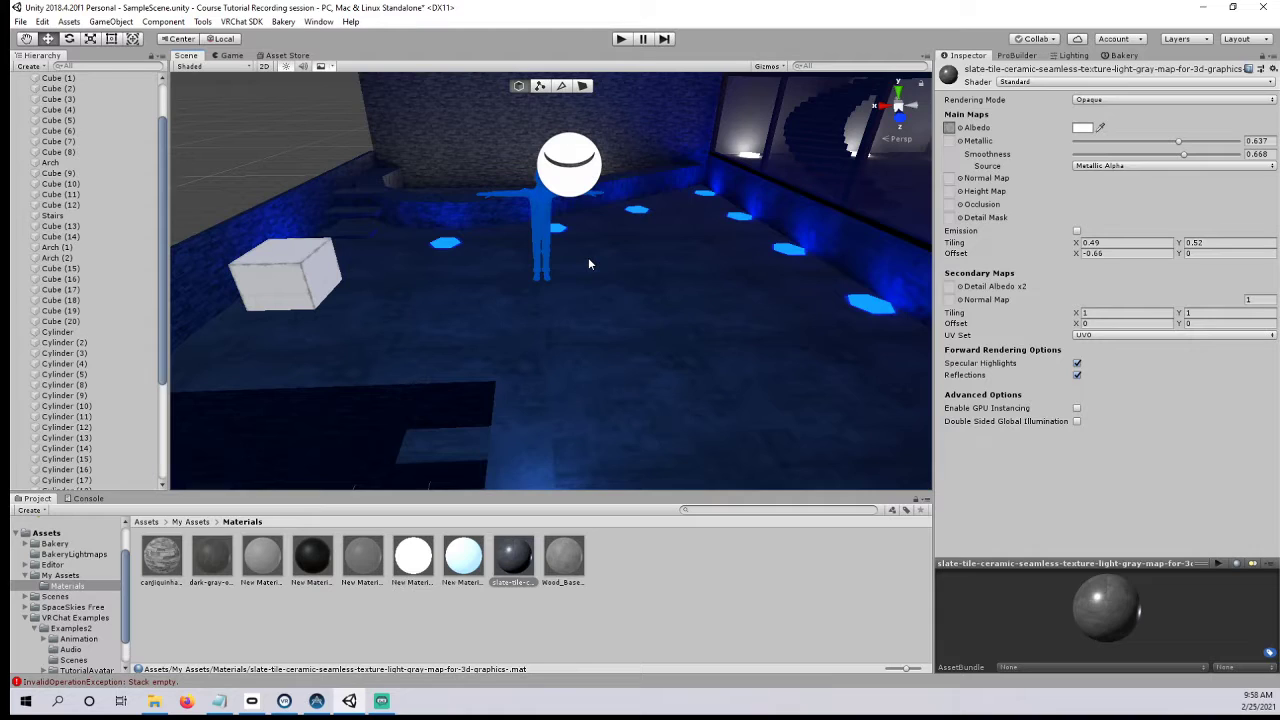
{"action": "mouse_move", "coordinate": [640, 290]}
{"action": "right_mouse_down"}
{"action": "mouse_move", "coordinate": [603, 328]}
{"action": "mouse_move", "coordinate": [686, 380]}
{"action": "mouse_move", "coordinate": [629, 308]}
{"action": "right_mouse_up"}
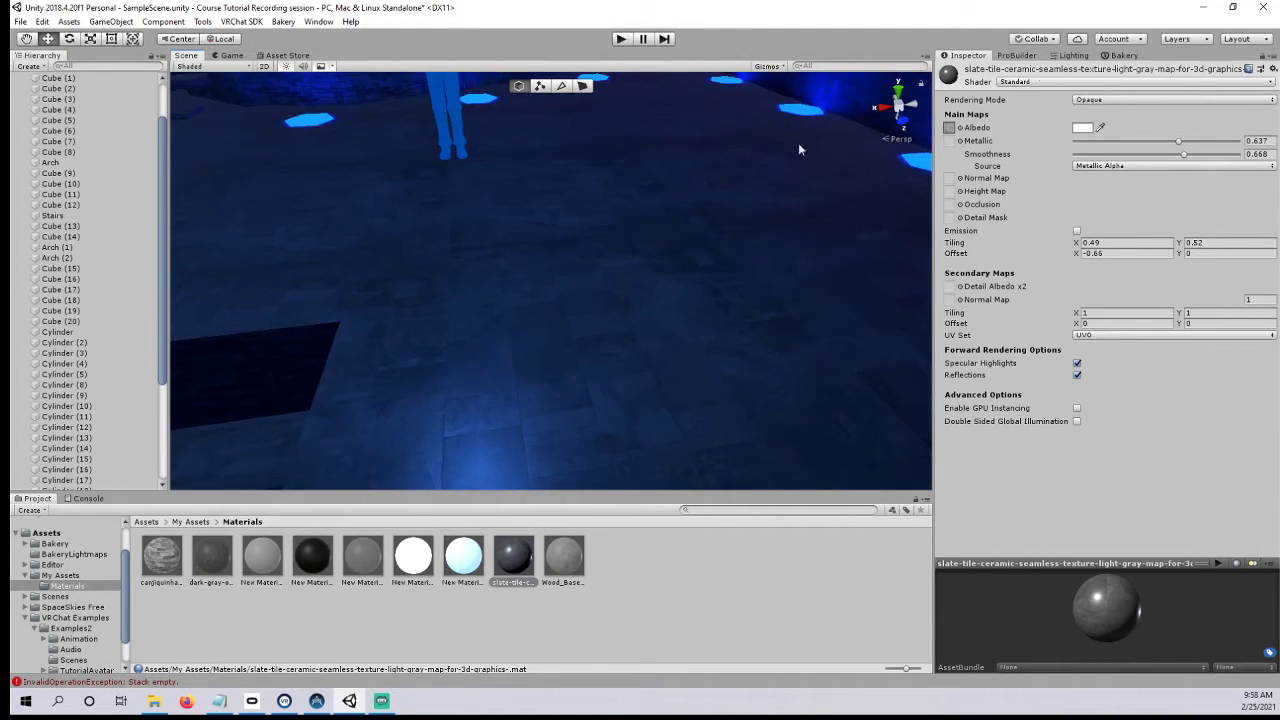
{"action": "right_click_drag", "start_coordinate": [822, 132], "coordinate": [856, 256]}
{"action": "left_click_drag", "start_coordinate": [1178, 141], "coordinate": [1196, 160]}
- Set the canjiquinha_bump_1 wall material's smoothness to about 0.714 and its metallic value to about 0.88
{"action": "right_click_drag", "start_coordinate": [640, 205], "coordinate": [738, 334]}
{"action": "scroll", "coordinate": [738, 334], "scroll_direction": "down", "scroll_amount": 3}
{"action": "middle_click_drag", "start_coordinate": [540, 300], "coordinate": [655, 352]}
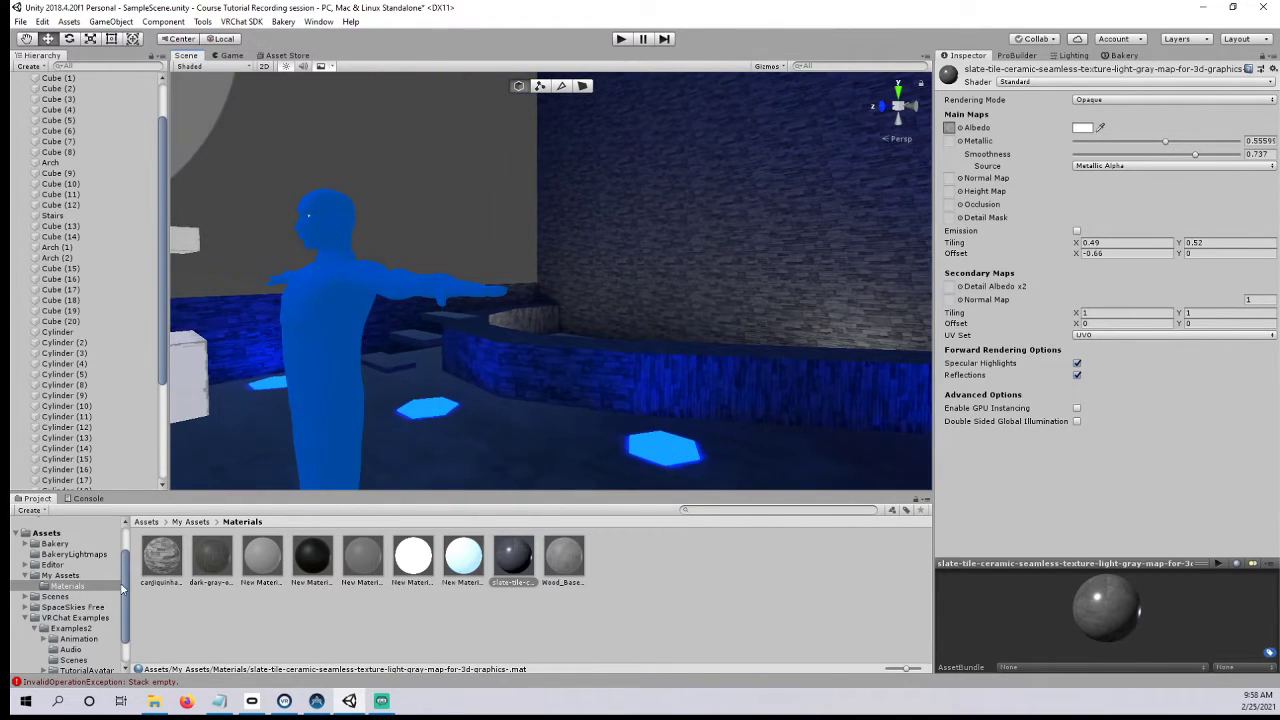
{"action": "left_click", "coordinate": [160, 562]}
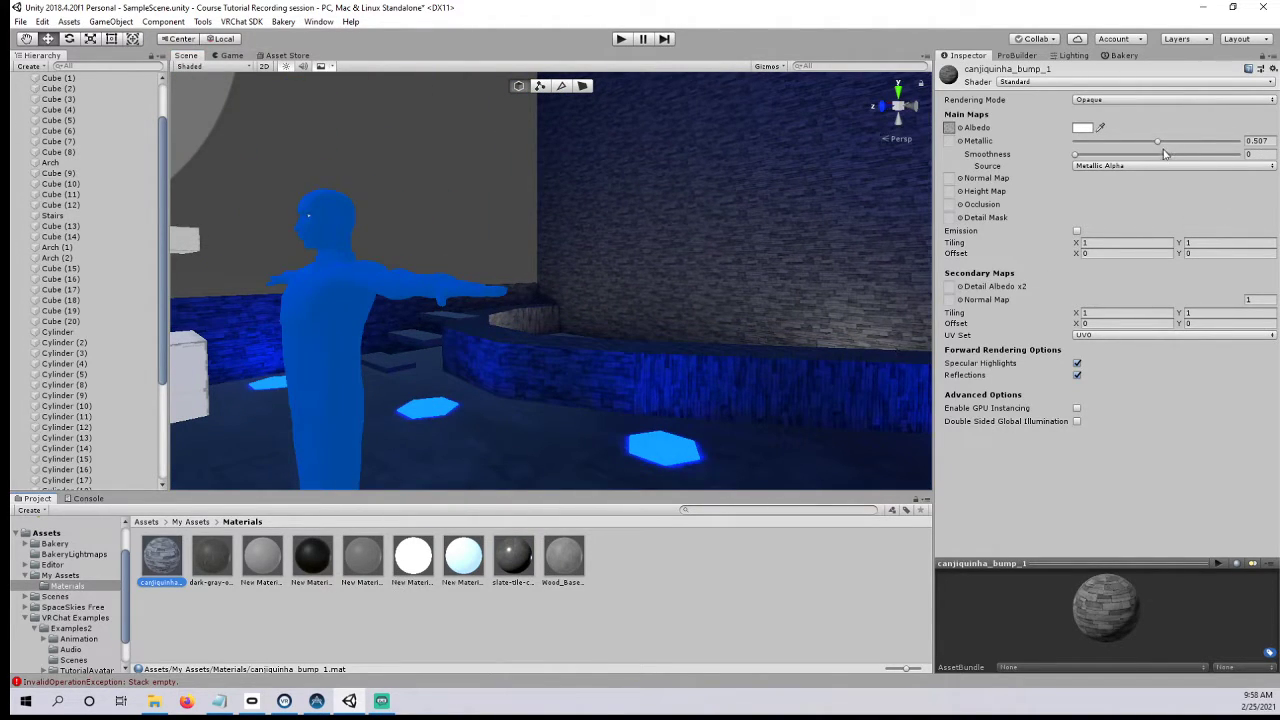
{"action": "left_click_drag", "start_coordinate": [1073, 155], "coordinate": [1179, 155]}
{"action": "left_click_drag", "start_coordinate": [1179, 155], "coordinate": [1192, 155]}
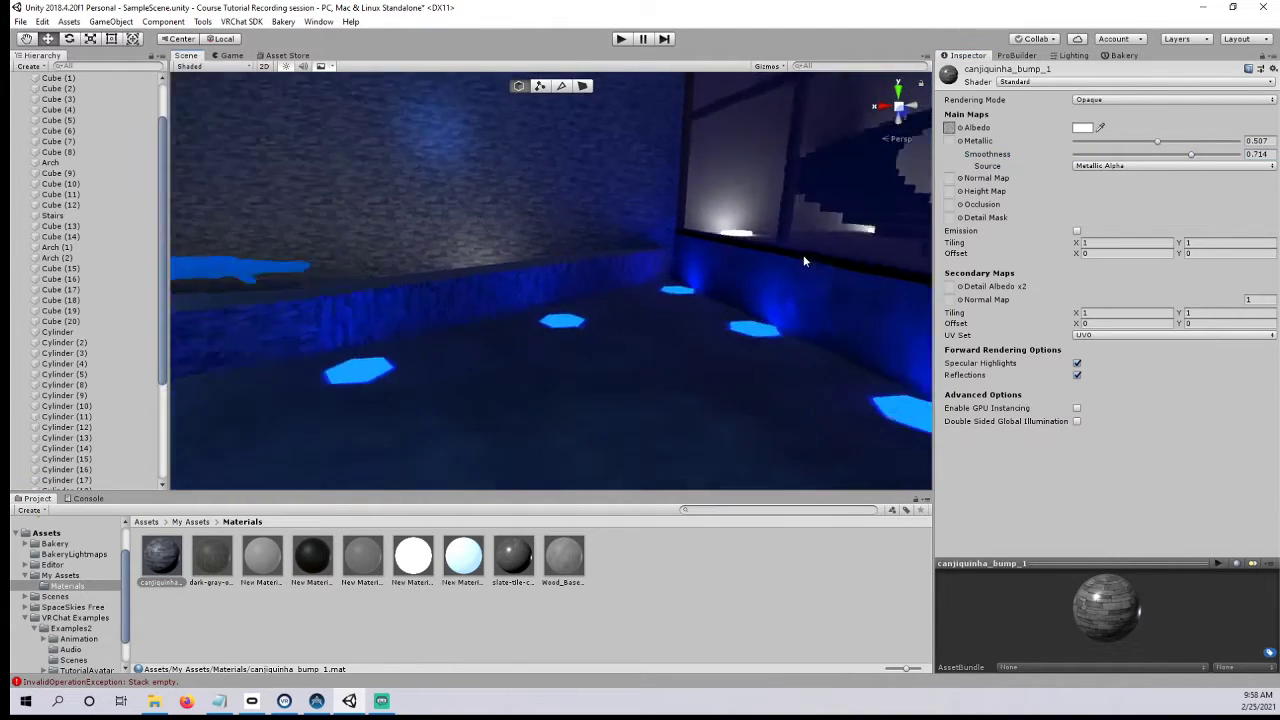
{"action": "right_click_drag", "start_coordinate": [803, 261], "coordinate": [1008, 242]}
{"action": "left_click_drag", "start_coordinate": [1157, 146], "coordinate": [1218, 146]}
- Examine the courtyard and sunken seating area, switching the scene view lighting off and back on for comparison
{"action": "right_click_drag", "start_coordinate": [690, 310], "coordinate": [640, 325]}
{"action": "middle_click_drag", "start_coordinate": [640, 325], "coordinate": [655, 327]}
{"action": "right_click_drag", "start_coordinate": [655, 327], "coordinate": [537, 338]}
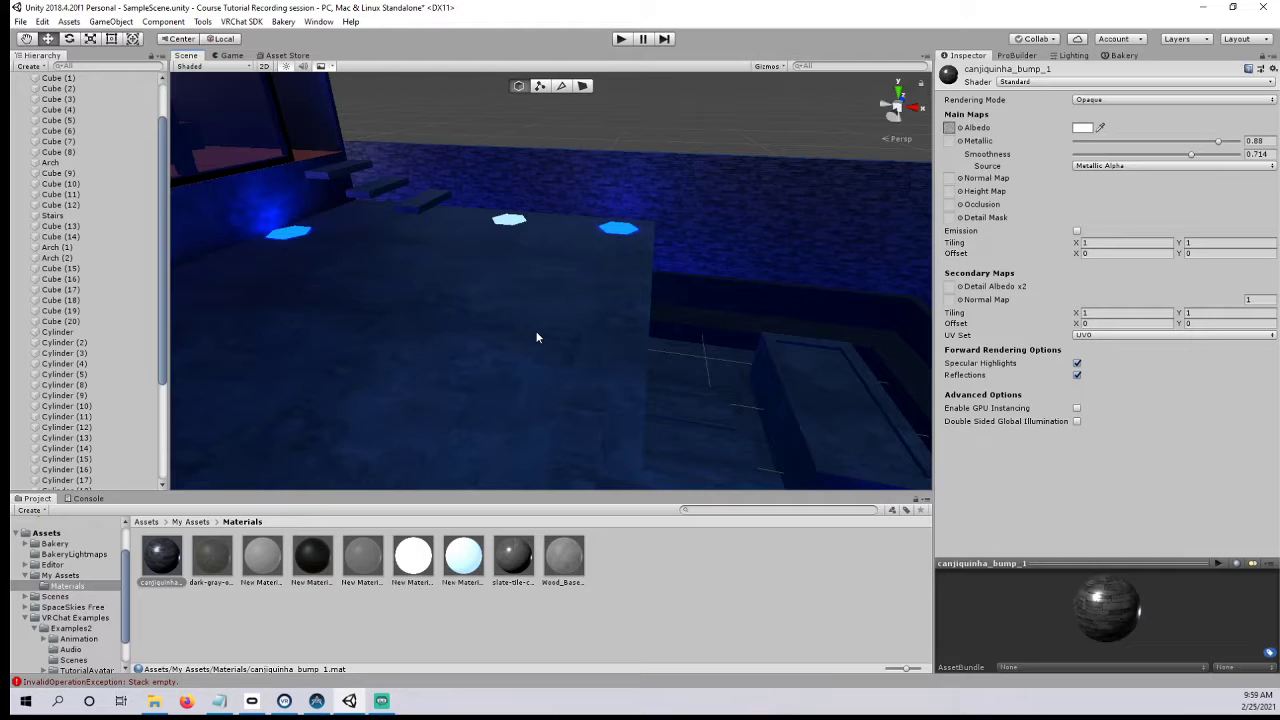
{"action": "right_click_drag", "start_coordinate": [537, 337], "coordinate": [688, 328]}
{"action": "scroll", "coordinate": [688, 328], "scroll_direction": "up", "scroll_amount": 4}
{"action": "right_click_drag", "start_coordinate": [572, 328], "coordinate": [674, 371]}
{"action": "left_click", "coordinate": [286, 67]}
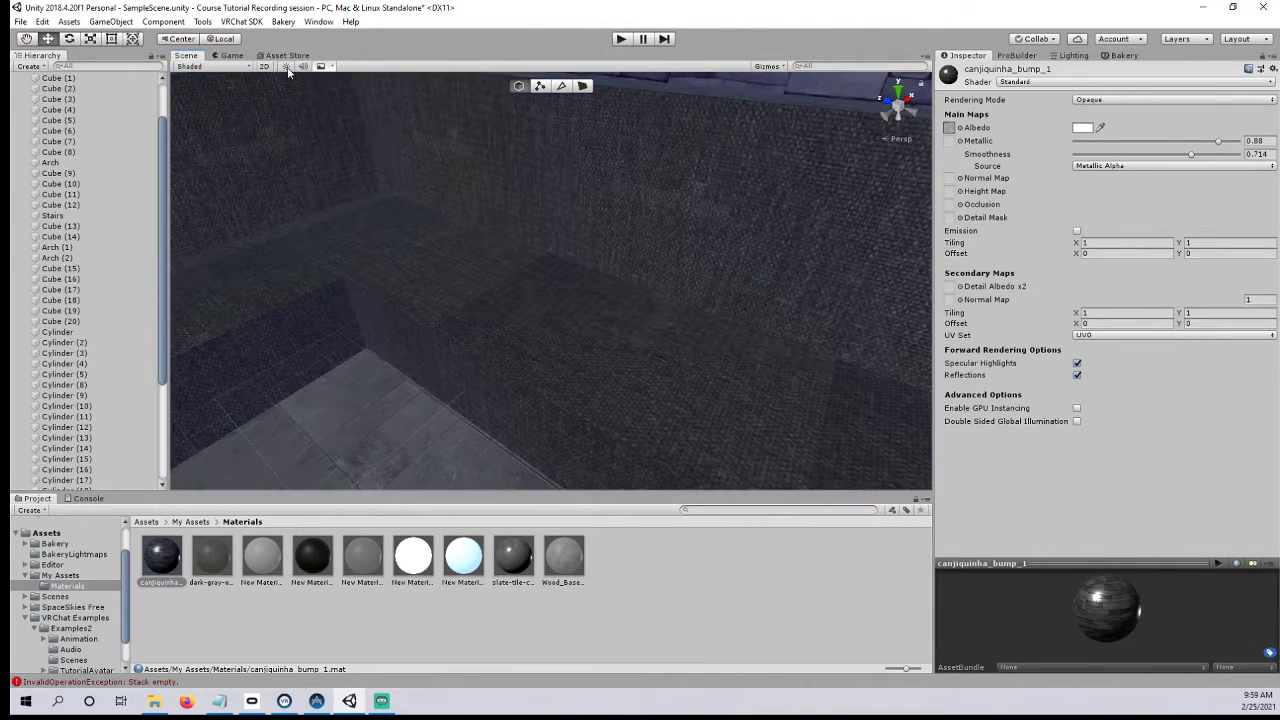
{"action": "left_click", "coordinate": [287, 68]}
{"action": "scroll", "coordinate": [591, 294], "scroll_direction": "down", "scroll_amount": 5}
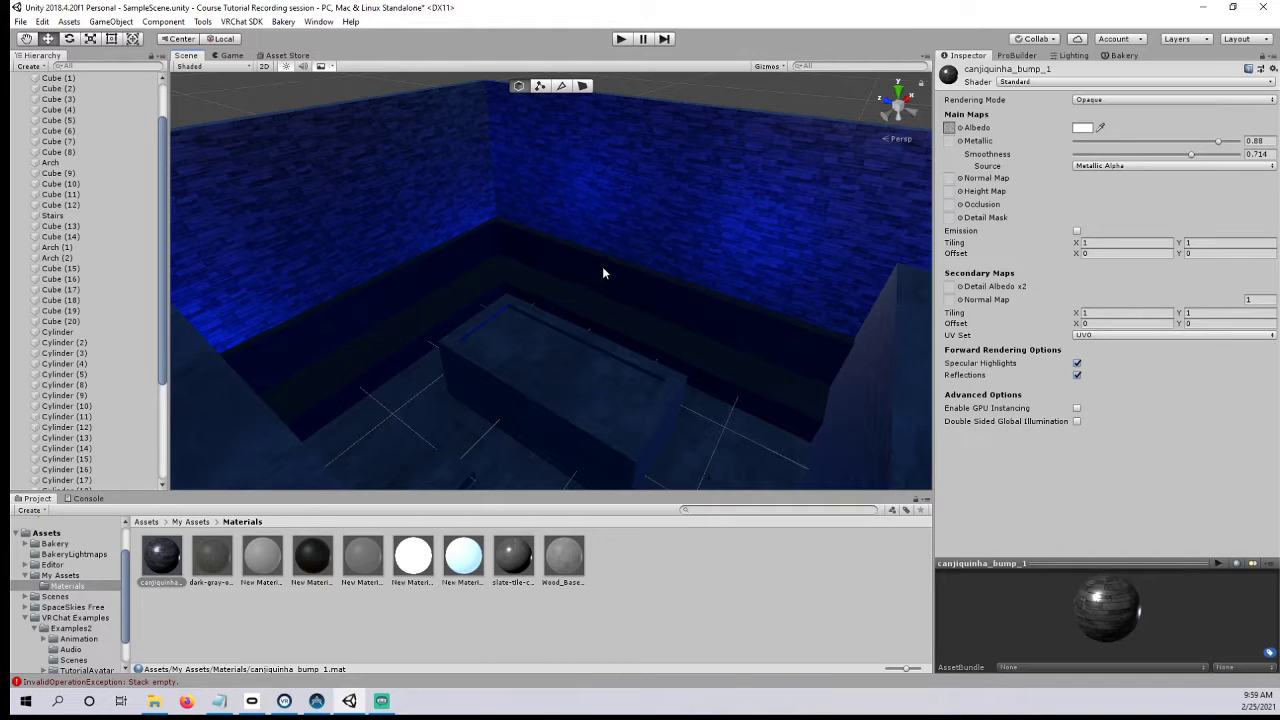
- Select the L-shaped bench and set its dark-gray sofa fabric material's metallic value to about 0.526 and smoothness to 1
{"action": "left_click", "coordinate": [633, 338]}
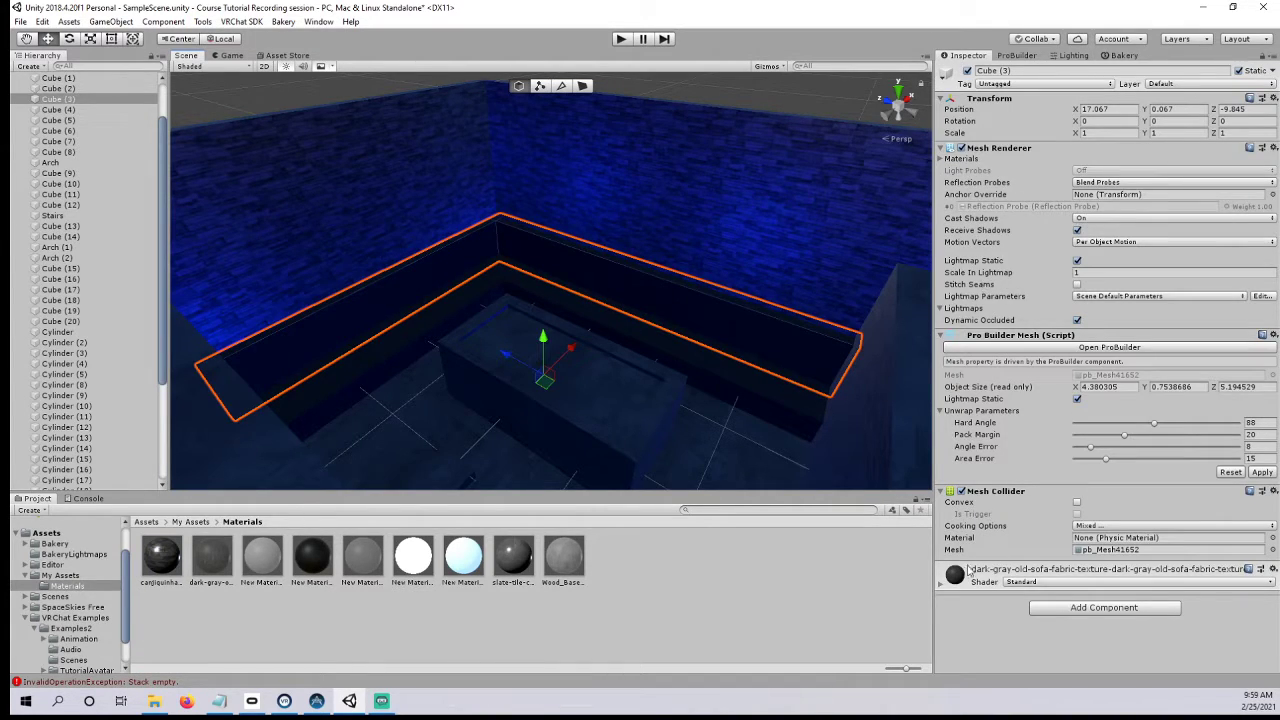
{"action": "left_click", "coordinate": [944, 585]}
{"action": "scroll", "coordinate": [1094, 472], "scroll_direction": "down", "scroll_amount": 5}
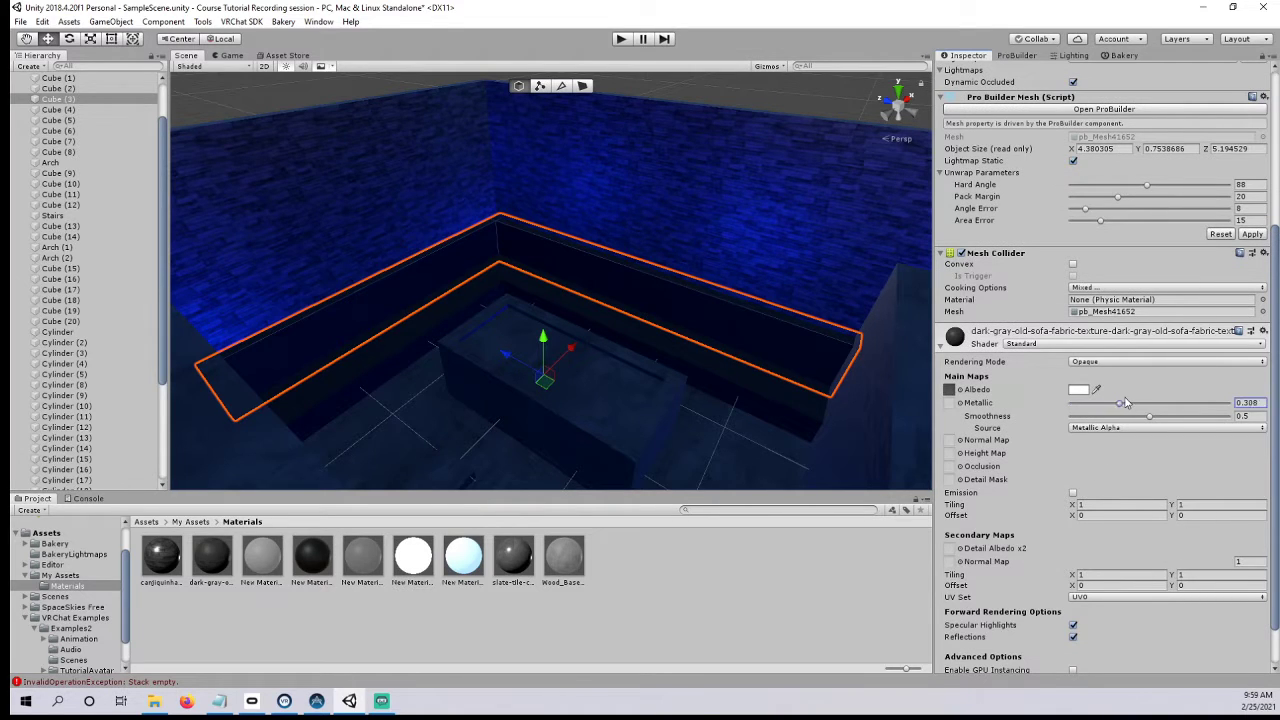
{"action": "left_click_drag", "start_coordinate": [1238, 422], "coordinate": [1242, 422]}
{"action": "right_click_drag", "start_coordinate": [735, 372], "coordinate": [516, 370]}
{"action": "scroll", "coordinate": [662, 370], "scroll_direction": "up", "scroll_amount": 5}
{"action": "scroll", "coordinate": [516, 370], "scroll_direction": "down", "scroll_amount": 3}
{"action": "middle_click_drag", "start_coordinate": [516, 370], "coordinate": [560, 340]}
{"action": "right_click_drag", "start_coordinate": [560, 340], "coordinate": [636, 332]}
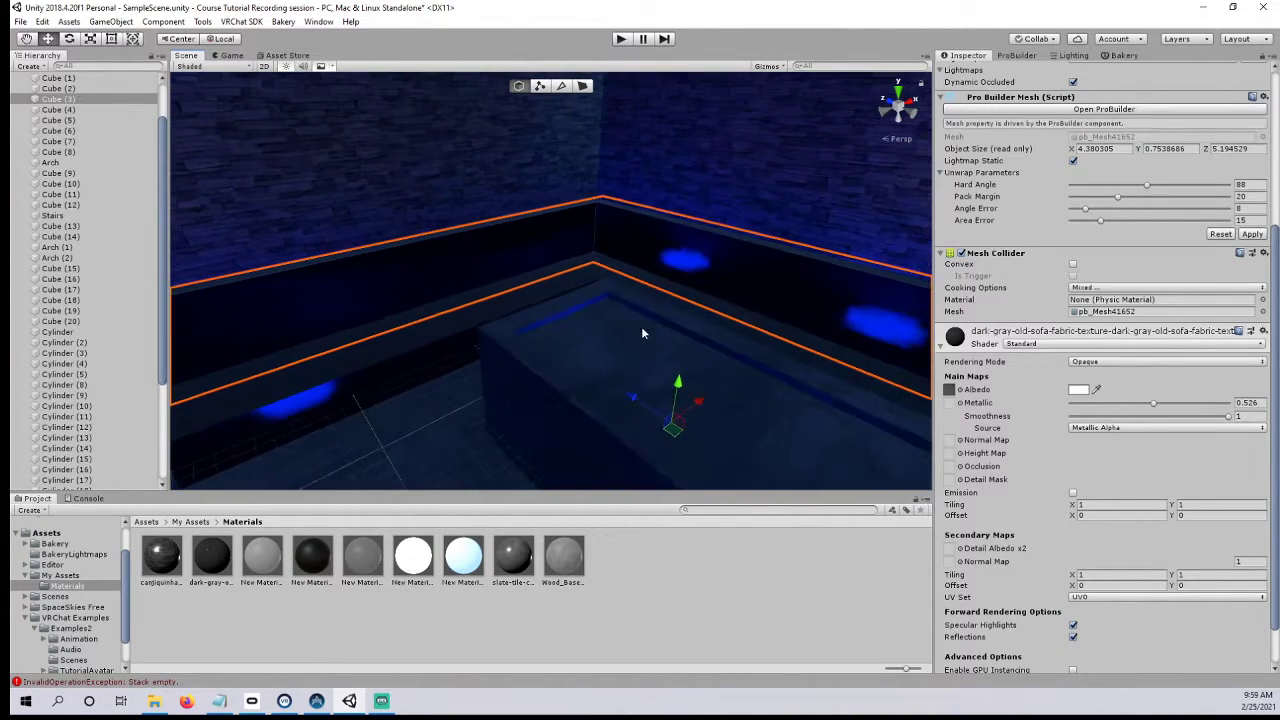
- Set the bench's dark-gray sofa fabric material to smoothness 0 and metallic 0.5
{"action": "left_click_drag", "start_coordinate": [1229, 417], "coordinate": [1062, 412]}
{"action": "right_click_drag", "start_coordinate": [774, 374], "coordinate": [662, 366]}
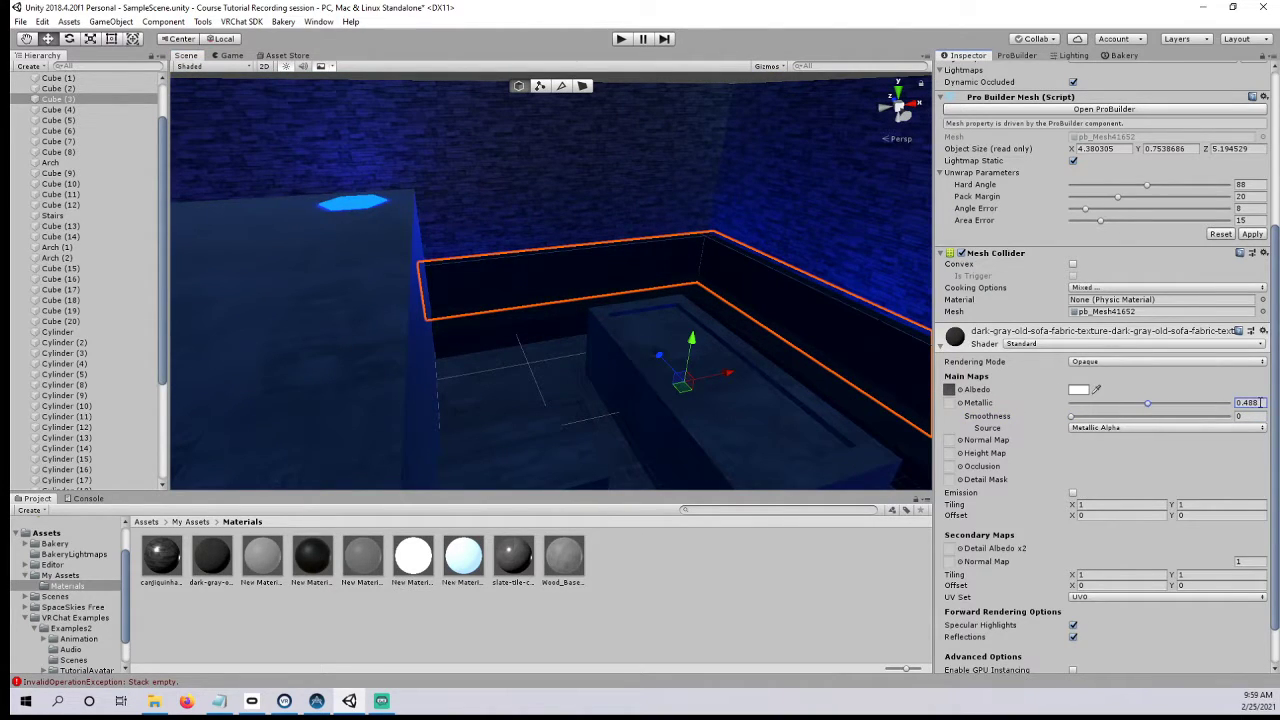
{"action": "type", "text": "0.5"}
- Duplicate the courtyard's reflection probe and move the copy inside the building, to about X 1.71, Y 4.41
{"action": "right_click_drag", "start_coordinate": [690, 358], "coordinate": [586, 378]}
{"action": "left_click", "coordinate": [585, 375]}
{"action": "scroll", "coordinate": [622, 273], "scroll_direction": "up", "scroll_amount": 6}
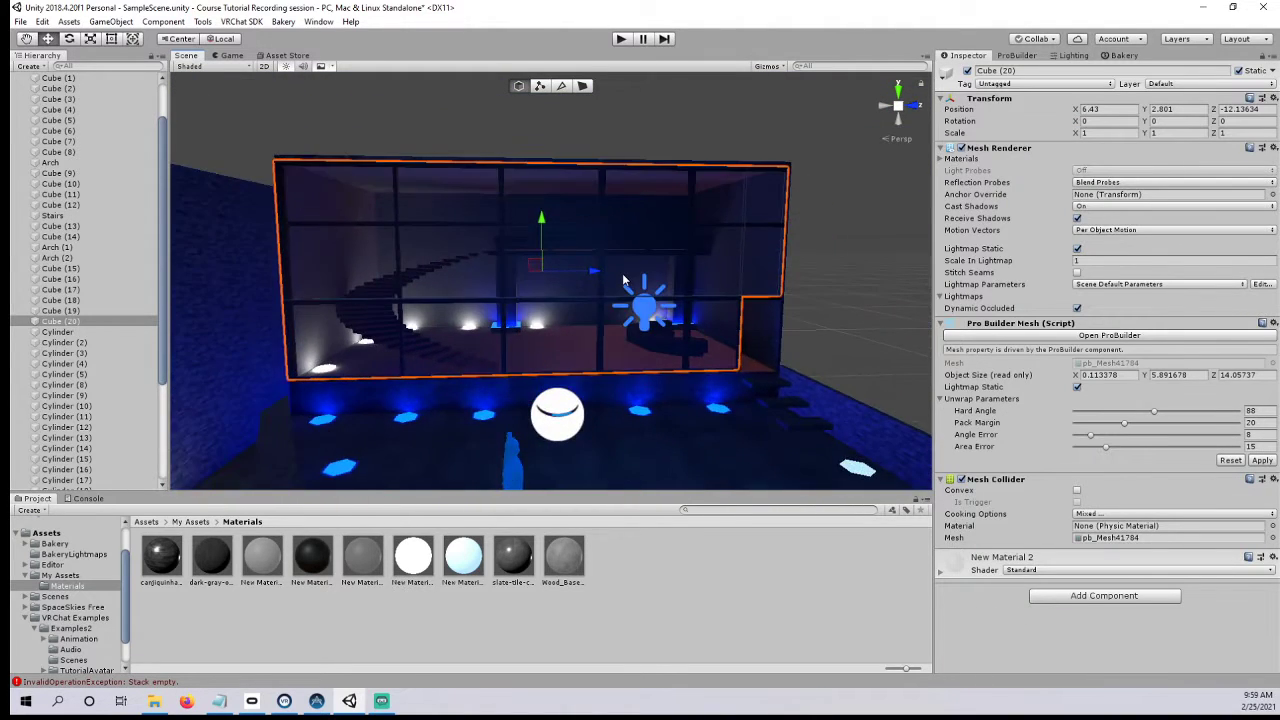
{"action": "right_click_drag", "start_coordinate": [642, 316], "coordinate": [530, 351]}
{"action": "left_click", "coordinate": [347, 432]}
{"action": "right_click_drag", "start_coordinate": [347, 432], "coordinate": [506, 371]}
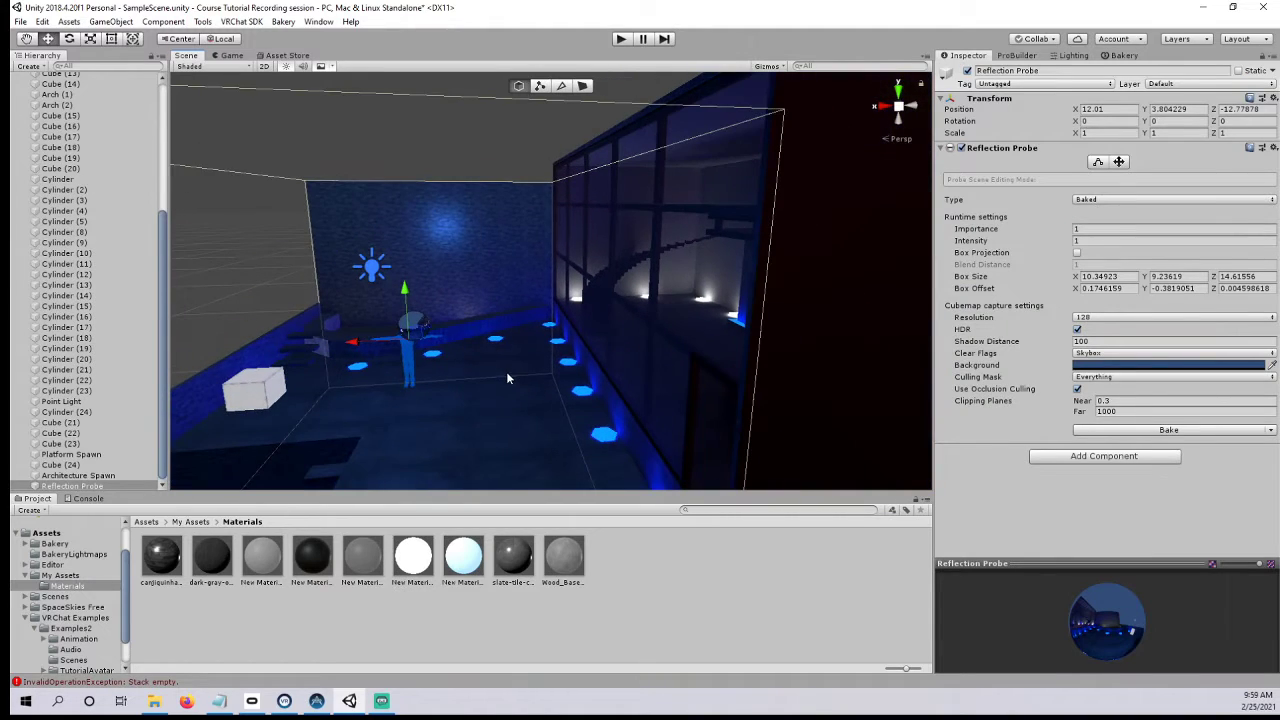
{"action": "key", "text": "ctrl+d"}
{"action": "left_click_drag", "start_coordinate": [356, 342], "coordinate": [751, 323]}
{"action": "right_click_drag", "start_coordinate": [751, 323], "coordinate": [612, 322]}
{"action": "left_click_drag", "start_coordinate": [612, 322], "coordinate": [603, 323]}
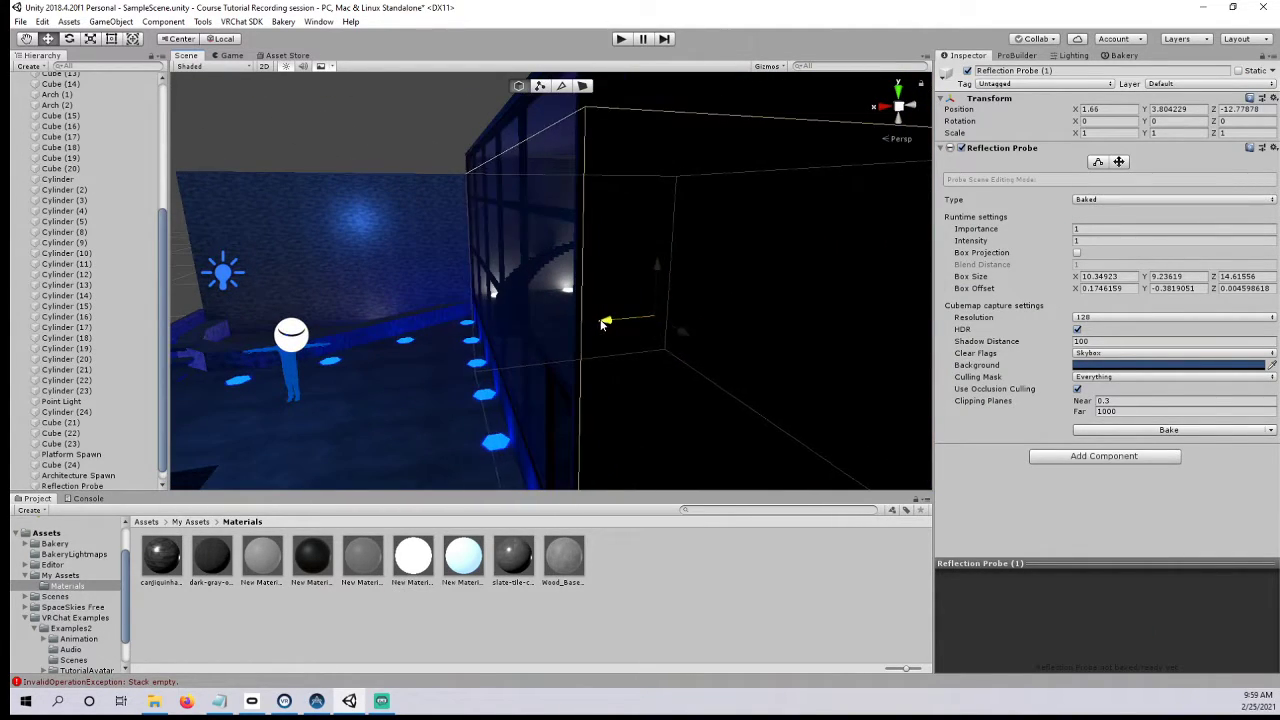
{"action": "left_click_drag", "start_coordinate": [656, 280], "coordinate": [656, 262]}
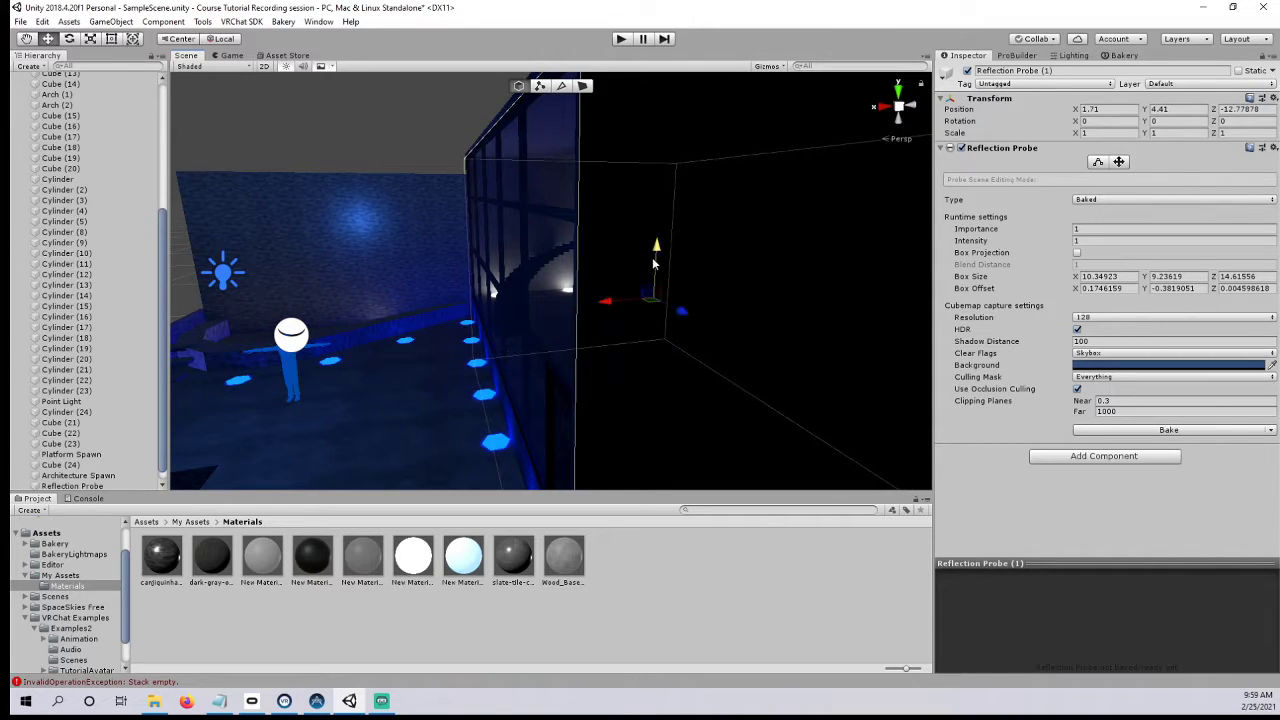
- Check the copied probe's coverage against the building interior and raise it to Y 4.55
{"action": "middle_click_drag", "start_coordinate": [653, 260], "coordinate": [506, 284]}
{"action": "right_click_drag", "start_coordinate": [506, 284], "coordinate": [493, 305]}
{"action": "scroll", "coordinate": [512, 319], "scroll_direction": "up", "scroll_amount": 3}
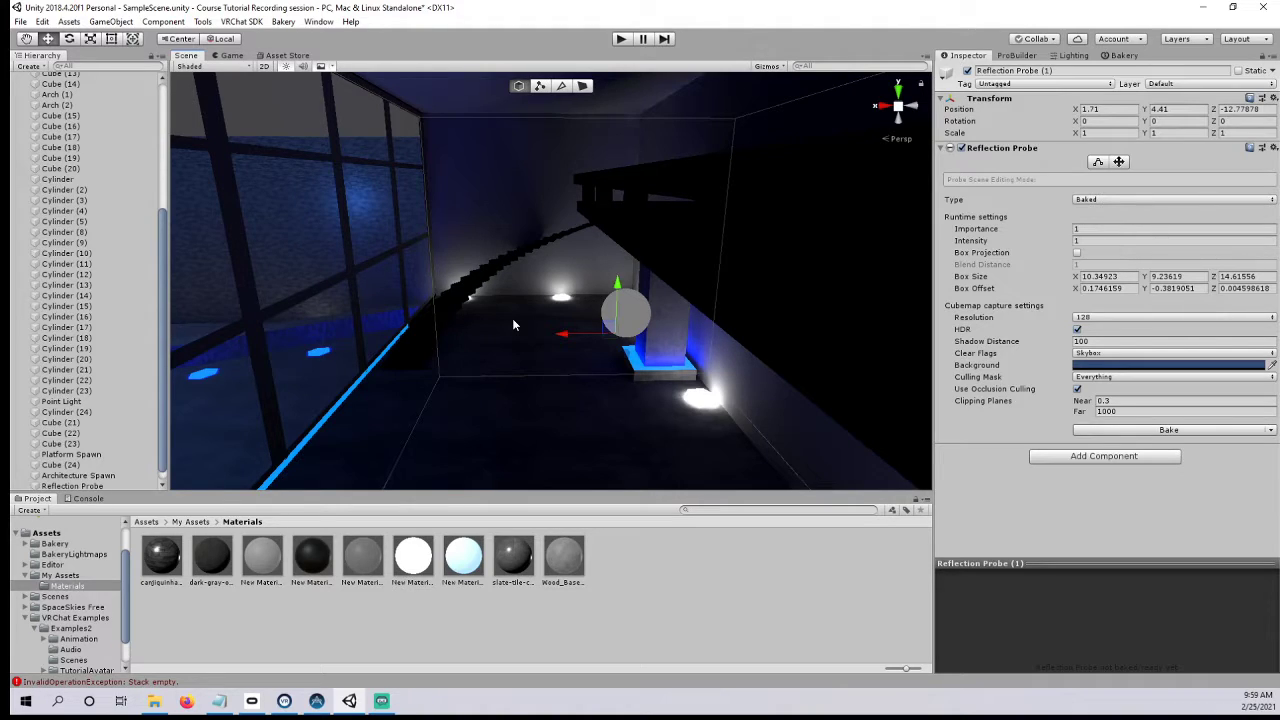
{"action": "scroll", "coordinate": [508, 314], "scroll_direction": "down", "scroll_amount": 3}
{"action": "middle_click_drag", "start_coordinate": [510, 313], "coordinate": [880, 258]}
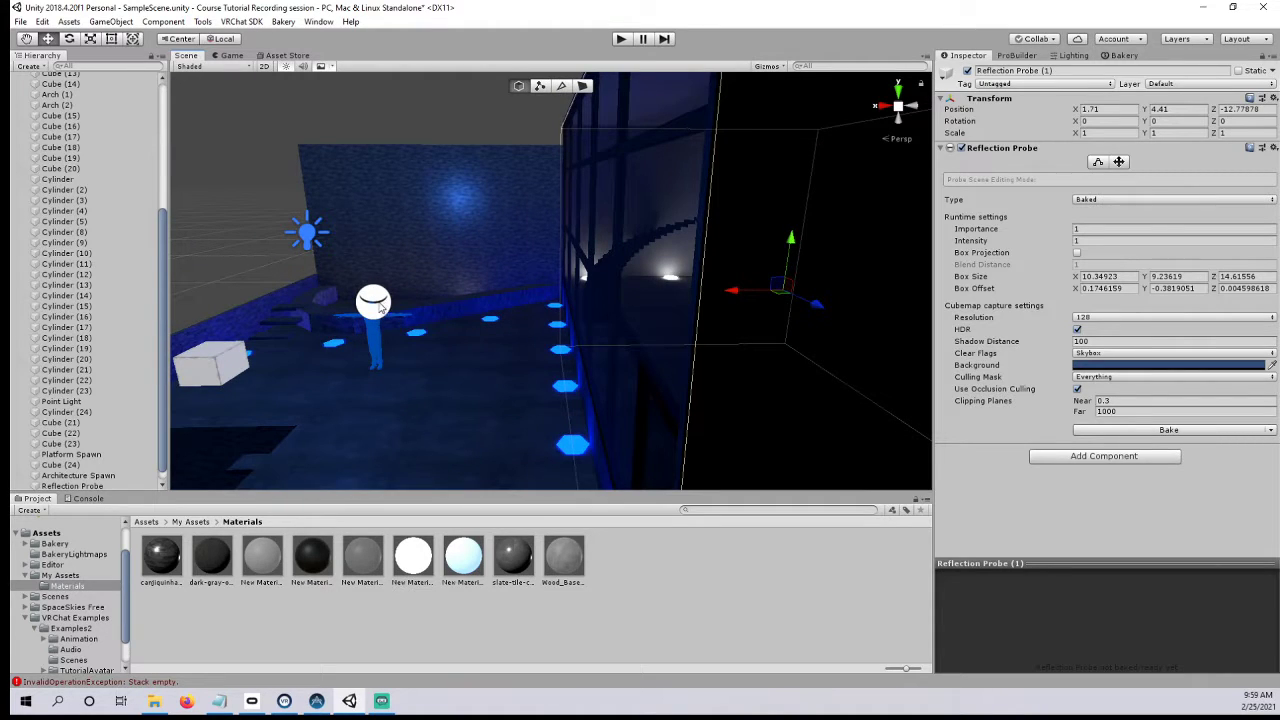
{"action": "scroll", "coordinate": [400, 289], "scroll_direction": "down", "scroll_amount": 3}
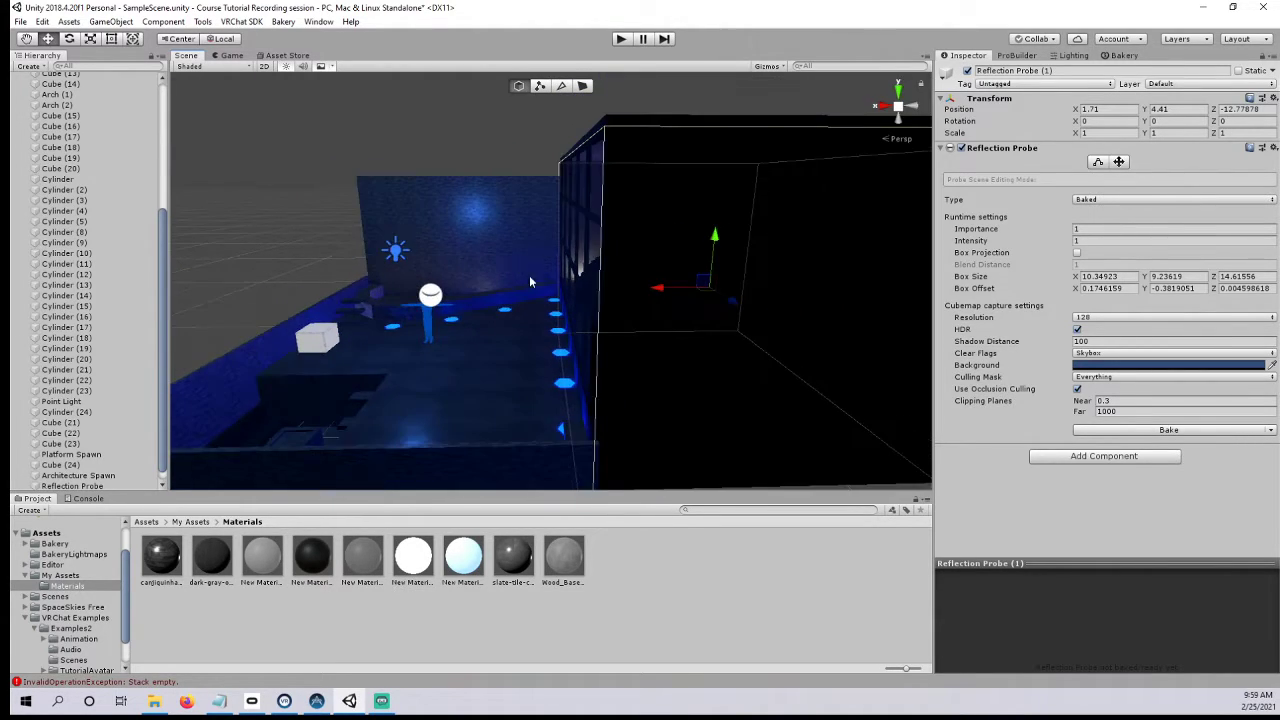
{"action": "right_click_drag", "start_coordinate": [521, 267], "coordinate": [628, 270]}
{"action": "scroll", "coordinate": [500, 268], "scroll_direction": "down", "scroll_amount": 2}
{"action": "middle_click_drag", "start_coordinate": [412, 266], "coordinate": [611, 290]}
{"action": "left_click_drag", "start_coordinate": [675, 255], "coordinate": [675, 251]}
{"action": "right_click_drag", "start_coordinate": [657, 260], "coordinate": [509, 209]}
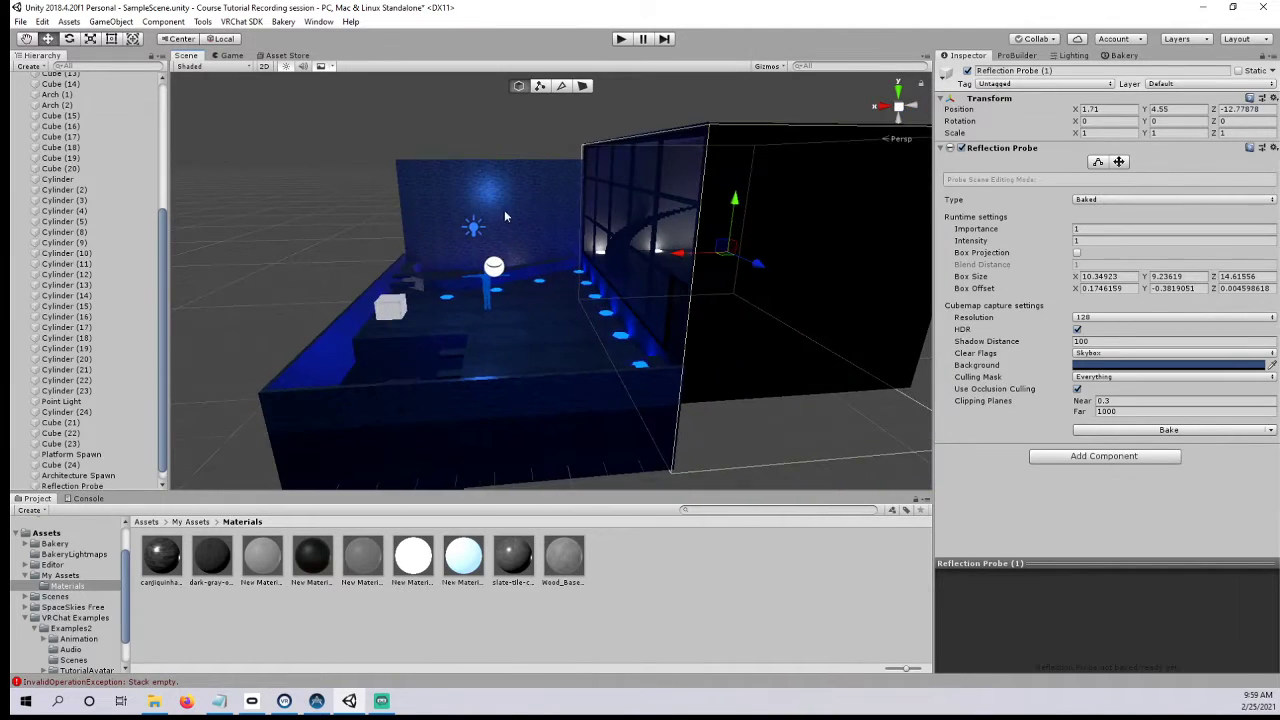
- Shrink the copied probe's bounds to fit the building interior, with a box size of about 7.17 × 7.14 × 14.62
{"action": "scroll", "coordinate": [630, 334], "scroll_direction": "up", "scroll_amount": 4}
{"action": "scroll", "coordinate": [630, 334], "scroll_direction": "up", "scroll_amount": 3}
{"action": "right_click_drag", "start_coordinate": [605, 241], "coordinate": [744, 283]}
{"action": "key", "text": "f"}
{"action": "right_click_drag", "start_coordinate": [636, 313], "coordinate": [589, 370]}
{"action": "right_click_drag", "start_coordinate": [688, 340], "coordinate": [558, 315]}
{"action": "left_click", "coordinate": [1098, 162]}
{"action": "right_click_drag", "start_coordinate": [672, 268], "coordinate": [645, 310]}
{"action": "left_click_drag", "start_coordinate": [645, 310], "coordinate": [547, 309]}
{"action": "right_click_drag", "start_coordinate": [526, 363], "coordinate": [580, 312]}
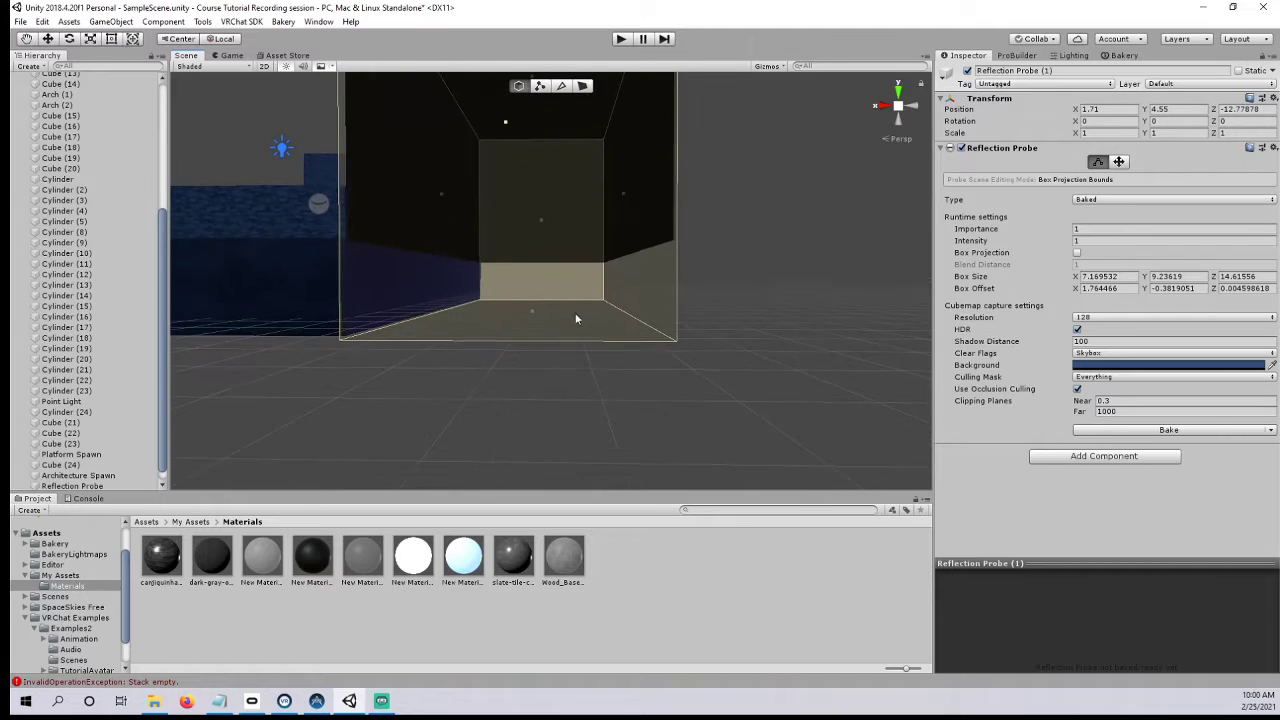
{"action": "left_click_drag", "start_coordinate": [523, 311], "coordinate": [545, 263]}
{"action": "right_click_drag", "start_coordinate": [546, 264], "coordinate": [518, 449]}
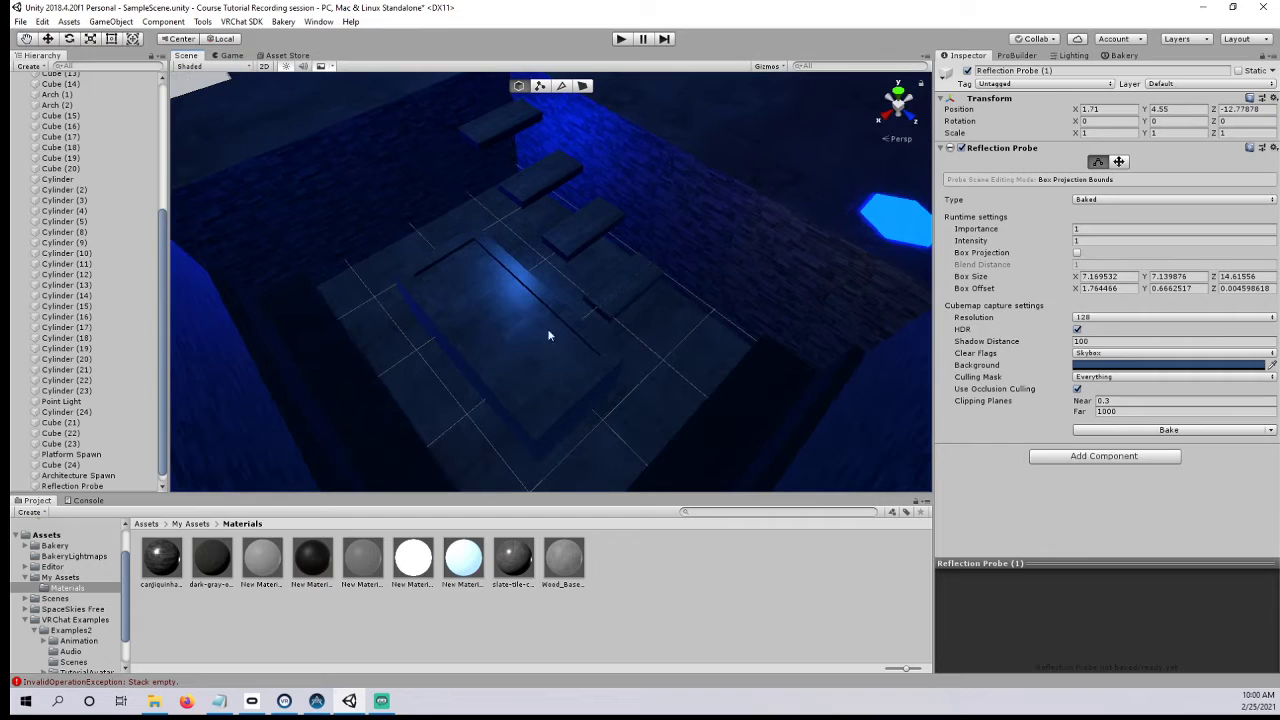
- Check the interior probe's bounds from outside the building and render the reflection probes with Bakery
{"action": "right_click_drag", "start_coordinate": [455, 278], "coordinate": [702, 291]}
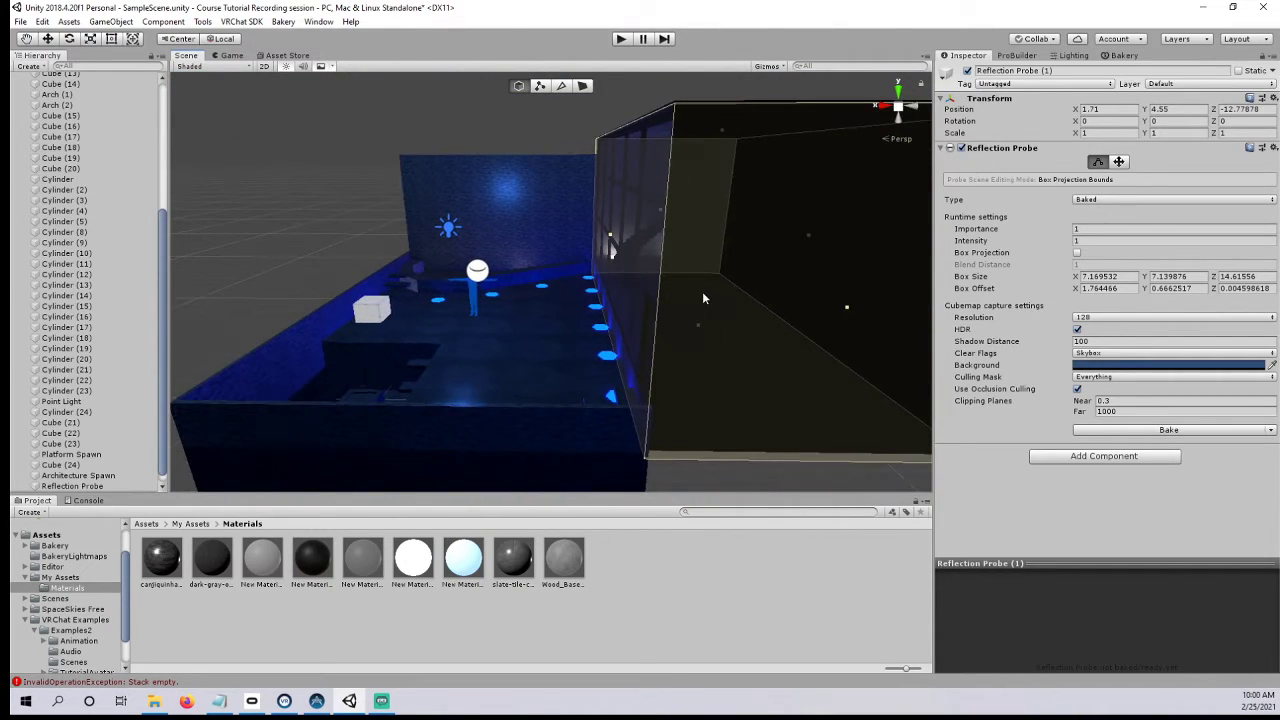
{"action": "right_click_drag", "start_coordinate": [443, 257], "coordinate": [563, 257]}
{"action": "middle_click_drag", "start_coordinate": [563, 257], "coordinate": [704, 275]}
{"action": "middle_click_drag", "start_coordinate": [815, 198], "coordinate": [745, 221]}
{"action": "right_click_drag", "start_coordinate": [745, 221], "coordinate": [645, 276]}
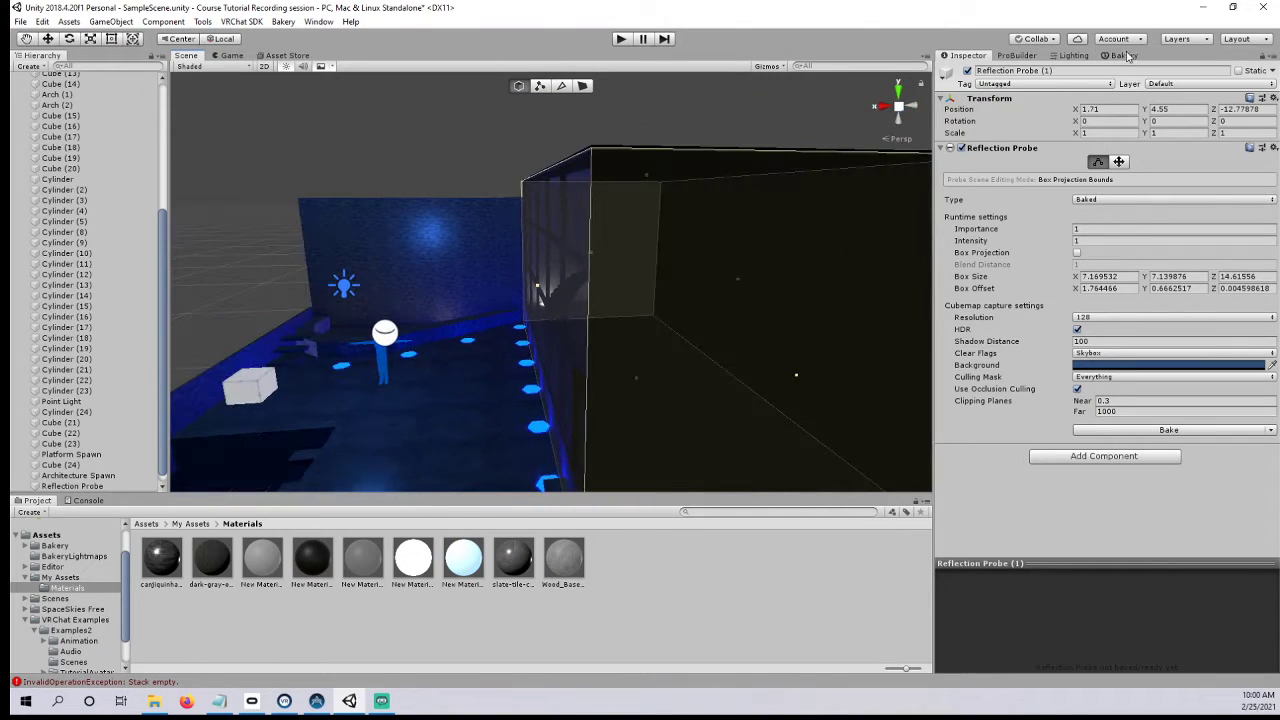
{"action": "left_click", "coordinate": [1124, 55]}
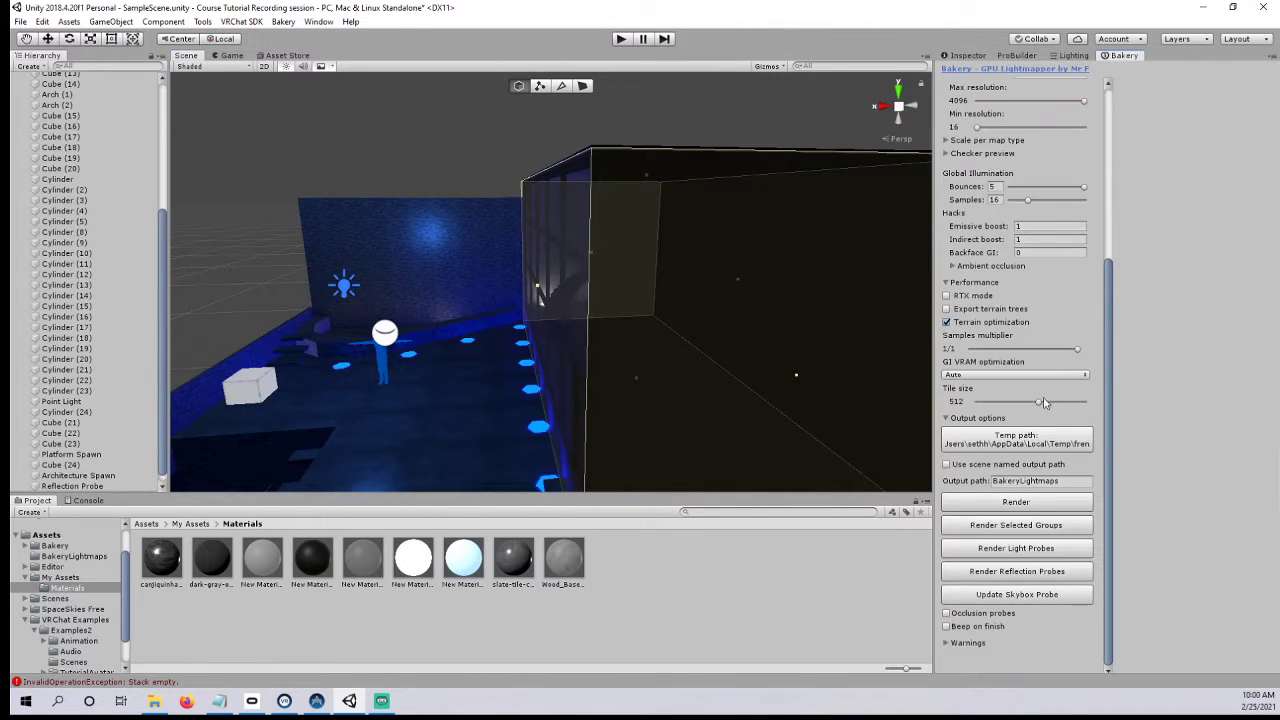
{"action": "left_click", "coordinate": [998, 571]}
- Select the large glass wall and set its New Material 2 to about 0.331 metallic and 0.962 smoothness
{"action": "scroll", "coordinate": [570, 313], "scroll_direction": "up", "scroll_amount": 5}
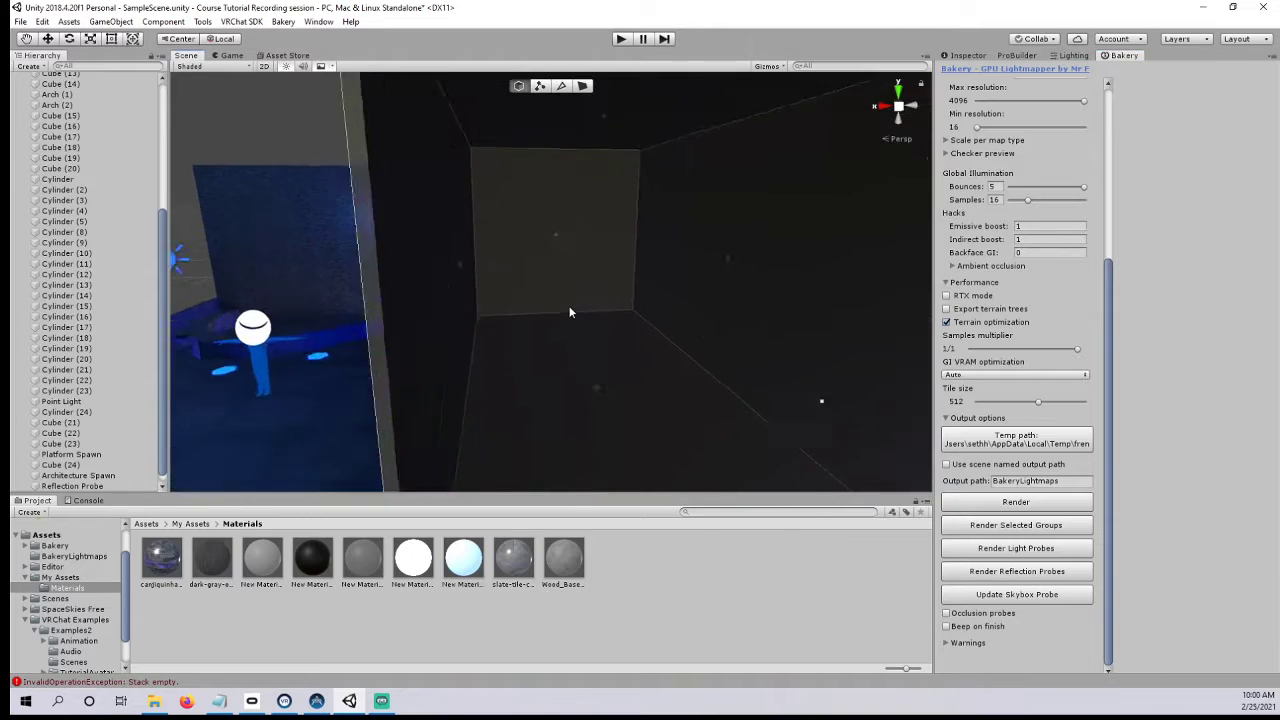
{"action": "right_click_drag", "start_coordinate": [570, 313], "coordinate": [553, 257]}
{"action": "left_click", "coordinate": [553, 257]}
{"action": "left_click", "coordinate": [969, 55]}
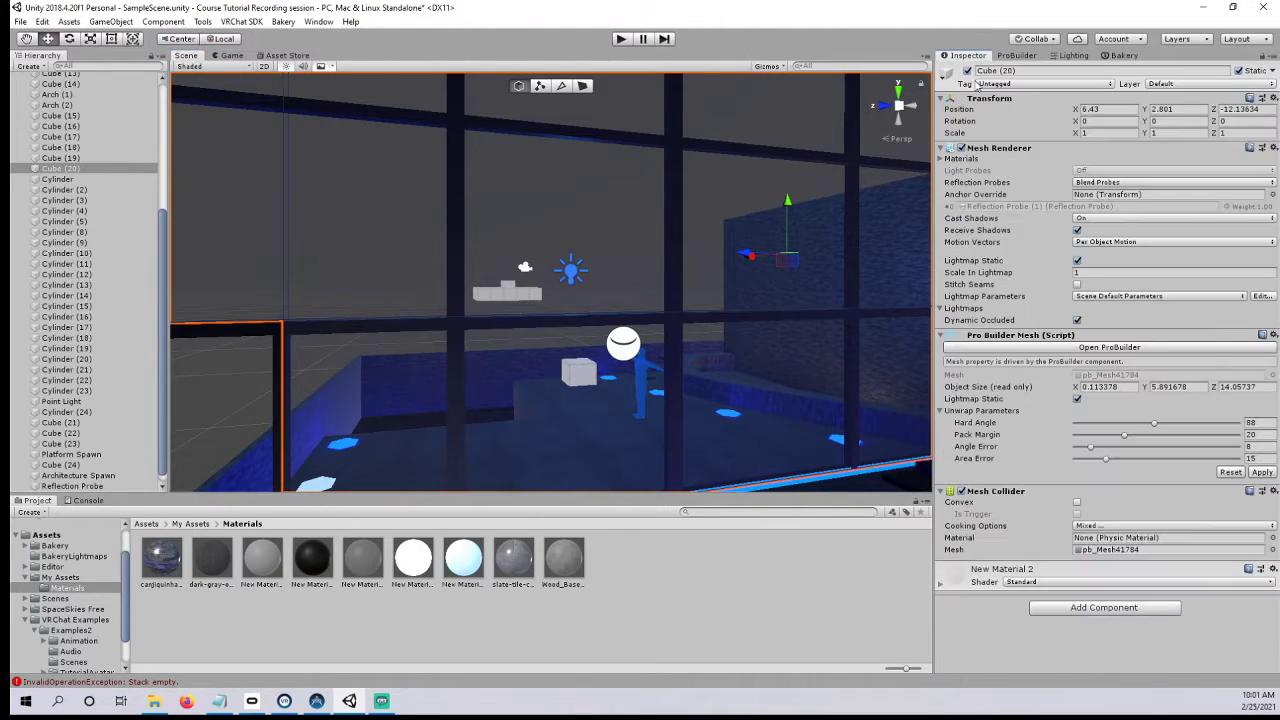
{"action": "left_click", "coordinate": [940, 584]}
{"action": "scroll", "coordinate": [1027, 470], "scroll_direction": "down", "scroll_amount": 5}
{"action": "mouse_move", "coordinate": [1071, 364]}
{"action": "left_mouse_down"}
{"action": "mouse_move", "coordinate": [1170, 364]}
{"action": "mouse_move", "coordinate": [1122, 364]}
{"action": "mouse_move", "coordinate": [1190, 378]}
{"action": "left_mouse_up"}
{"action": "right_click_drag", "start_coordinate": [860, 370], "coordinate": [752, 318]}
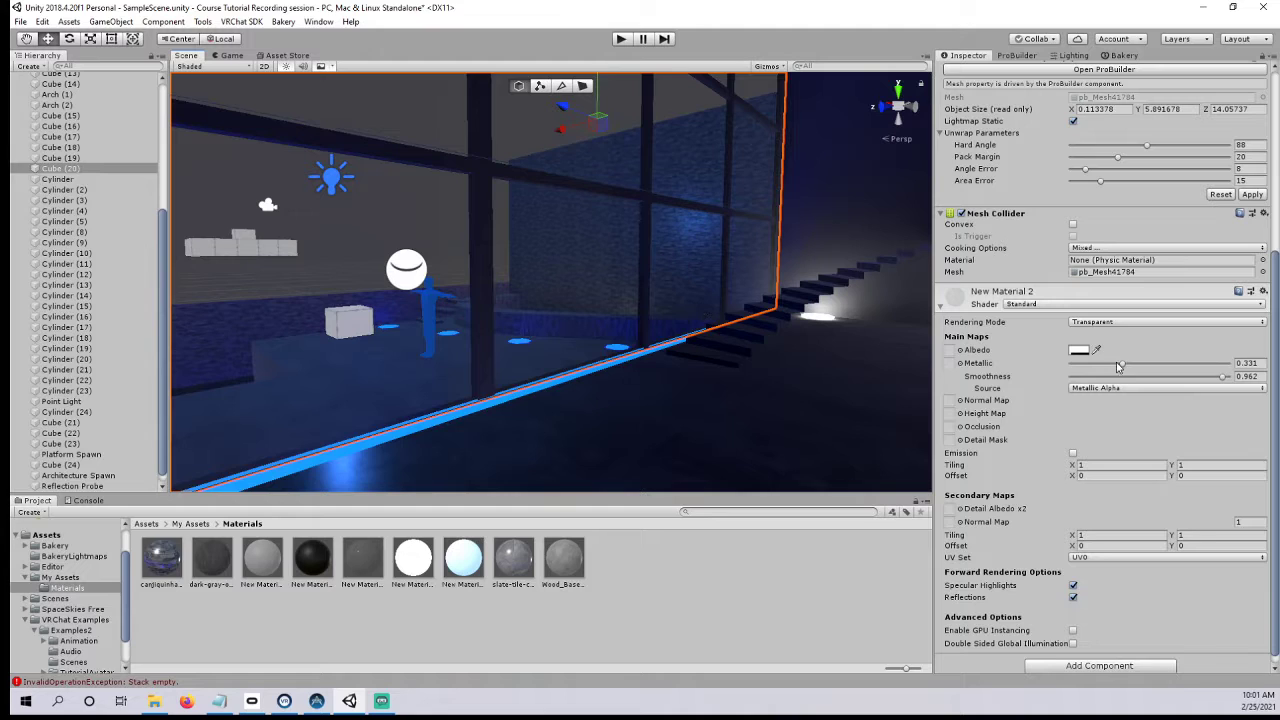
- Set the glass material's smoothness to 1, and try metallic at 1 before lowering it to about 0.698
{"action": "mouse_move", "coordinate": [1141, 368]}
{"action": "left_mouse_down"}
{"action": "mouse_move", "coordinate": [1110, 366]}
{"action": "mouse_move", "coordinate": [1230, 366]}
{"action": "left_mouse_up"}
{"action": "right_click_drag", "start_coordinate": [650, 300], "coordinate": [800, 355]}
{"action": "mouse_move", "coordinate": [1217, 379]}
{"action": "left_mouse_down"}
{"action": "mouse_move", "coordinate": [1157, 377]}
{"action": "mouse_move", "coordinate": [1232, 378]}
{"action": "left_mouse_up"}
{"action": "right_click_drag", "start_coordinate": [722, 322], "coordinate": [680, 345]}
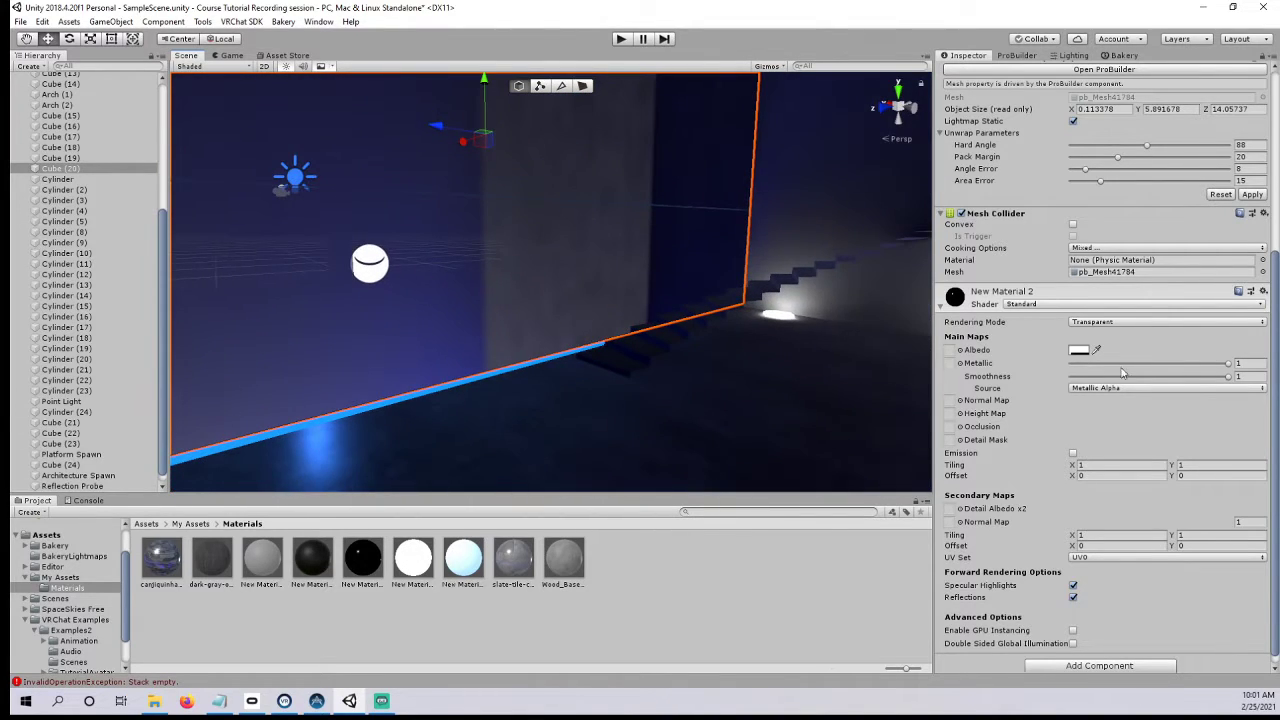
{"action": "left_click_drag", "start_coordinate": [1227, 366], "coordinate": [1203, 366]}
- Select the interior reflection probe and move it to about X 3.18, Y 5.528
{"action": "right_click_drag", "start_coordinate": [760, 300], "coordinate": [797, 321]}
{"action": "scroll", "coordinate": [620, 286], "scroll_direction": "down", "scroll_amount": 3}
{"action": "scroll", "coordinate": [613, 288], "scroll_direction": "up", "scroll_amount": 3}
{"action": "left_click", "coordinate": [626, 289]}
{"action": "middle_click_drag", "start_coordinate": [614, 276], "coordinate": [663, 314]}
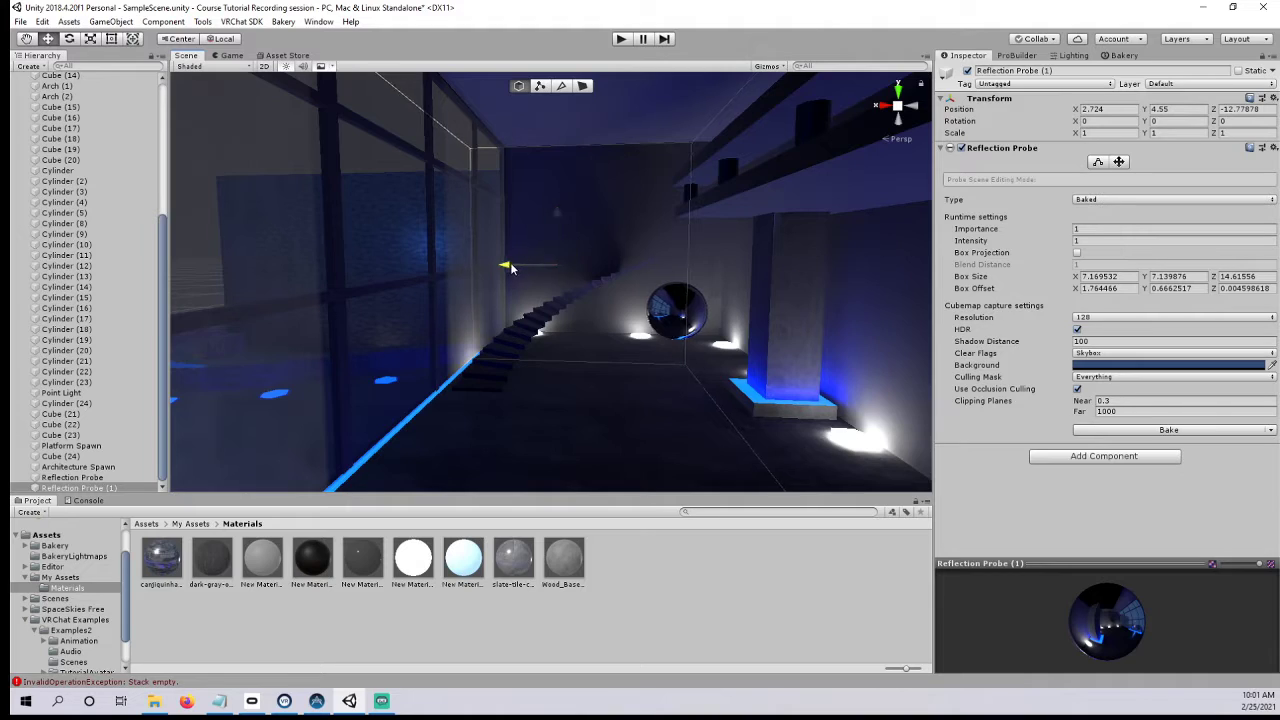
{"action": "left_click_drag", "start_coordinate": [512, 268], "coordinate": [488, 268]}
{"action": "left_click_drag", "start_coordinate": [527, 213], "coordinate": [523, 152]}
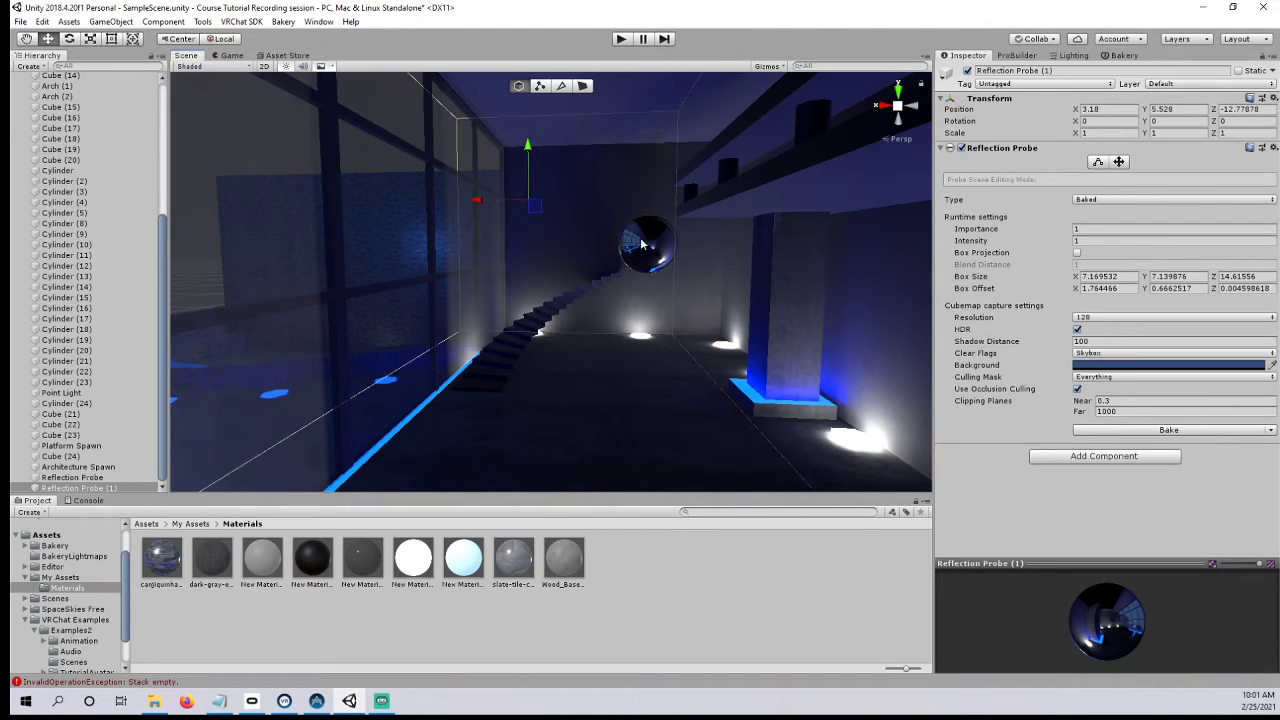
- Pull the courtyard side of the interior probe's bounds in to the glass wall, making the box about 5.74 wide
{"action": "scroll", "coordinate": [623, 265], "scroll_direction": "down", "scroll_amount": 6}
{"action": "scroll", "coordinate": [584, 230], "scroll_direction": "up", "scroll_amount": 2}
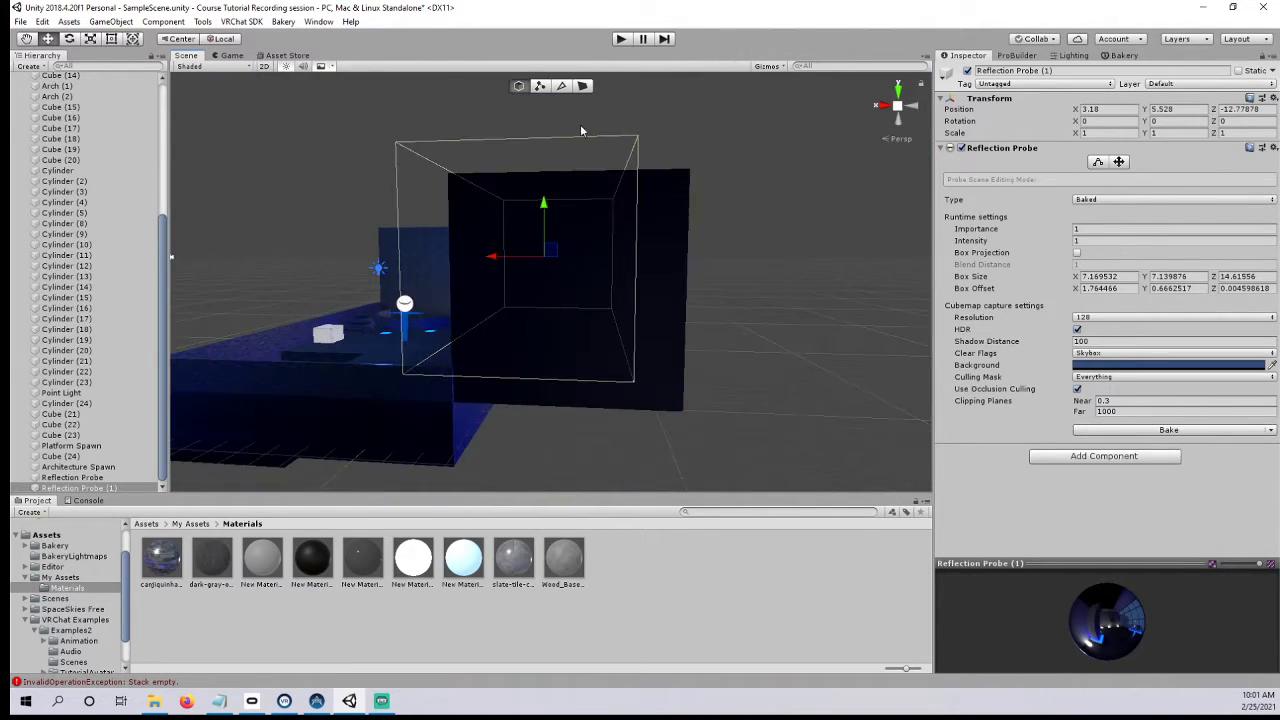
{"action": "left_click", "coordinate": [1097, 162]}
{"action": "scroll", "coordinate": [634, 297], "scroll_direction": "up", "scroll_amount": 3}
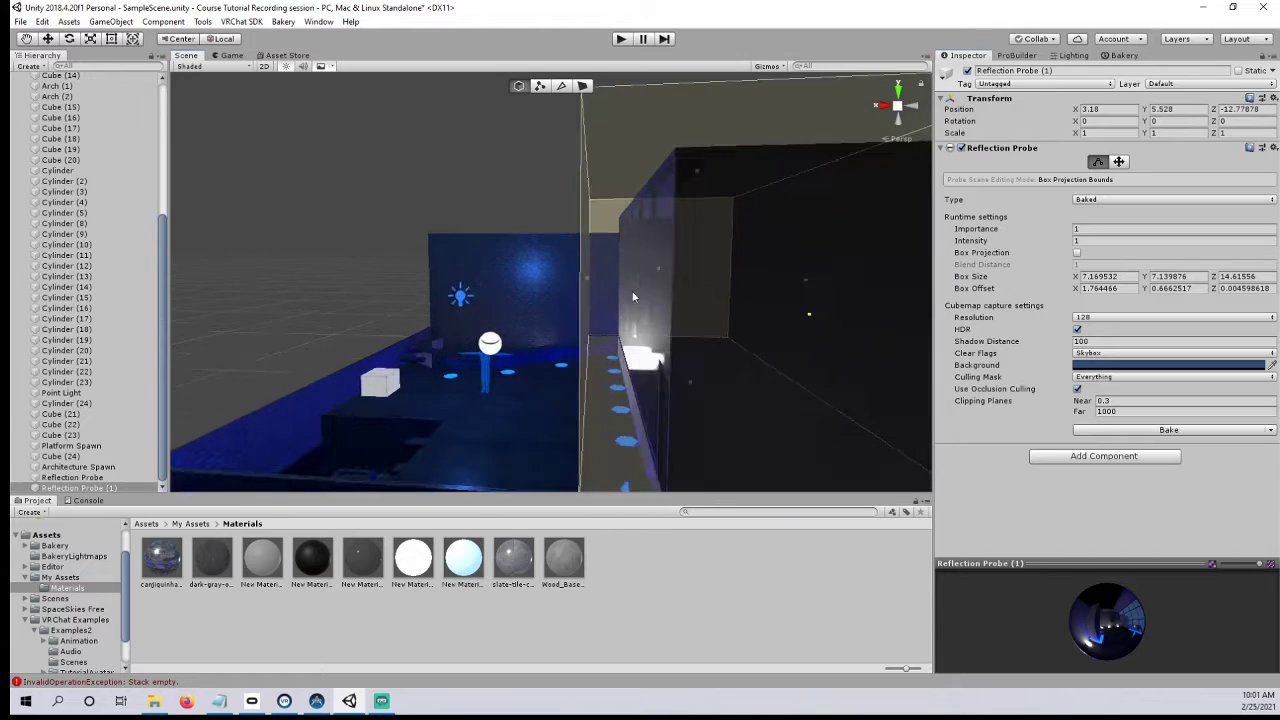
{"action": "left_click_drag", "start_coordinate": [590, 283], "coordinate": [632, 294]}
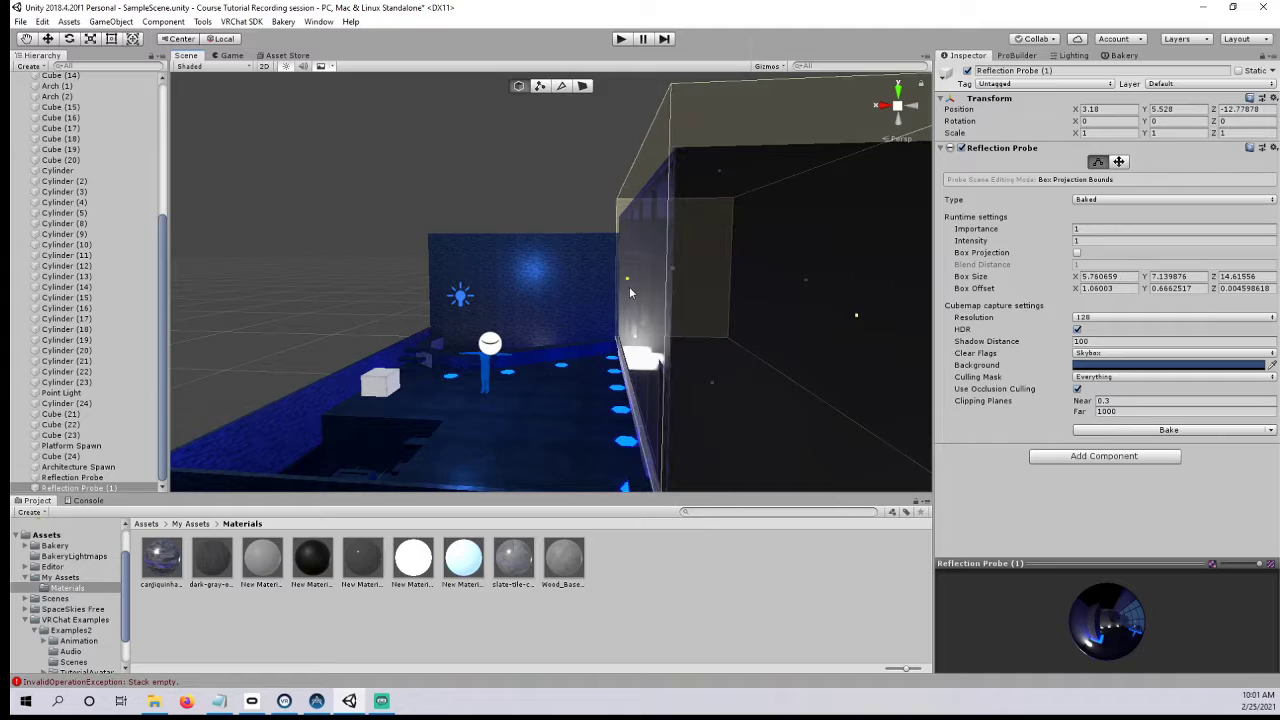
{"action": "left_click_drag", "start_coordinate": [626, 287], "coordinate": [632, 287]}
{"action": "middle_click_drag", "start_coordinate": [632, 287], "coordinate": [519, 303]}
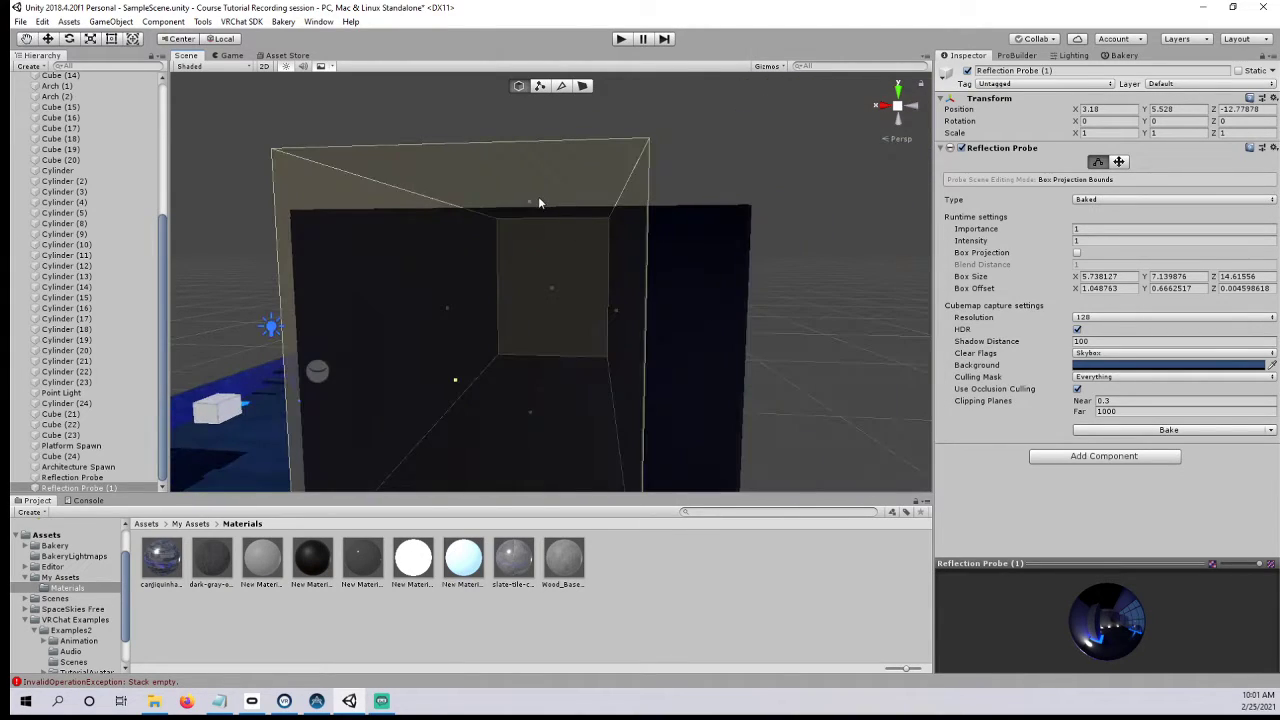
- Lower the top of the interior probe's bounds and extend the far side, giving a box about 7.11 wide and 6.19 high
{"action": "left_click_drag", "start_coordinate": [532, 199], "coordinate": [530, 213]}
{"action": "left_click", "coordinate": [493, 205]}
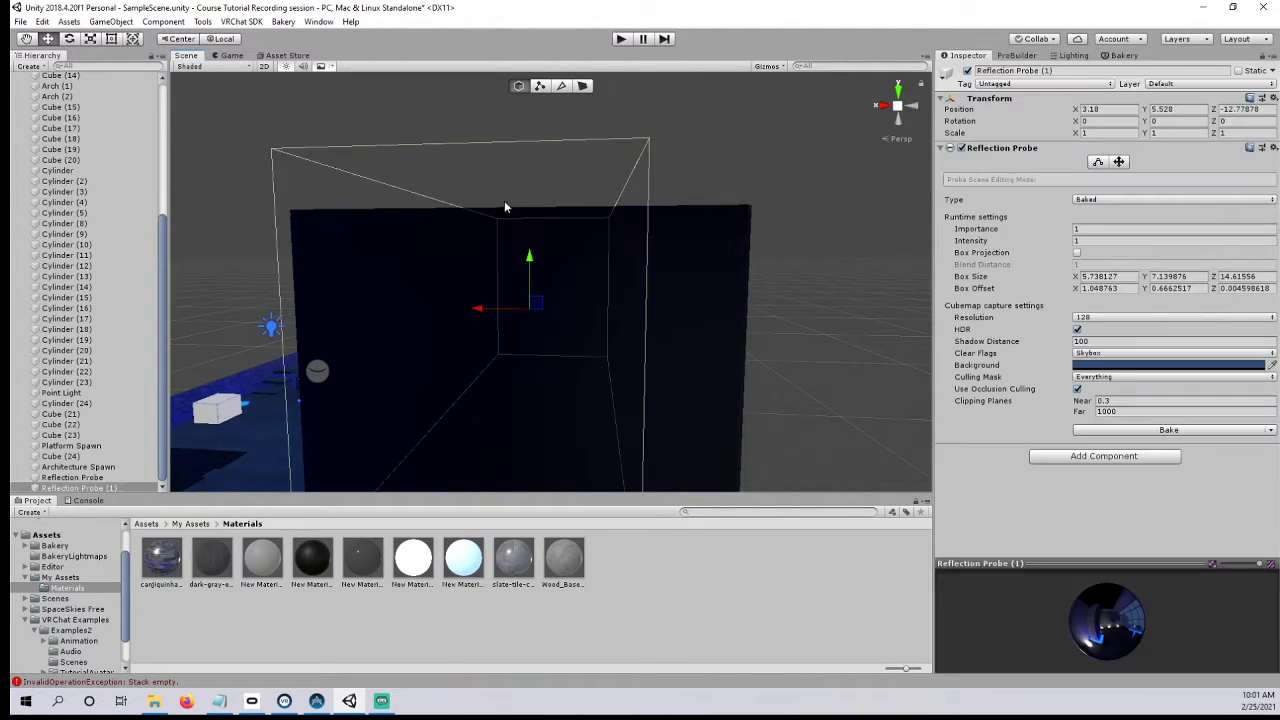
{"action": "left_click", "coordinate": [1097, 163]}
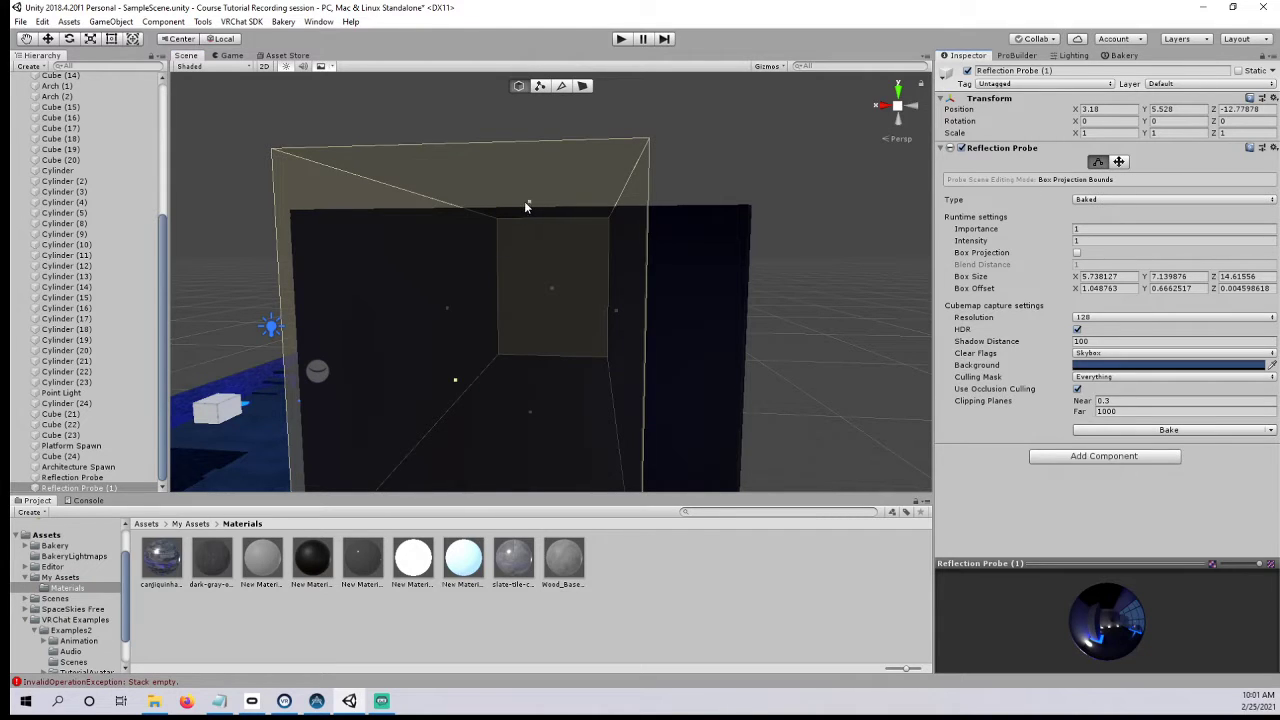
{"action": "left_click_drag", "start_coordinate": [524, 201], "coordinate": [532, 230]}
{"action": "left_click_drag", "start_coordinate": [614, 329], "coordinate": [657, 331]}
{"action": "scroll", "coordinate": [650, 337], "scroll_direction": "up", "scroll_amount": 5}
{"action": "middle_click_drag", "start_coordinate": [648, 340], "coordinate": [611, 280]}
{"action": "right_click_drag", "start_coordinate": [611, 280], "coordinate": [671, 248]}
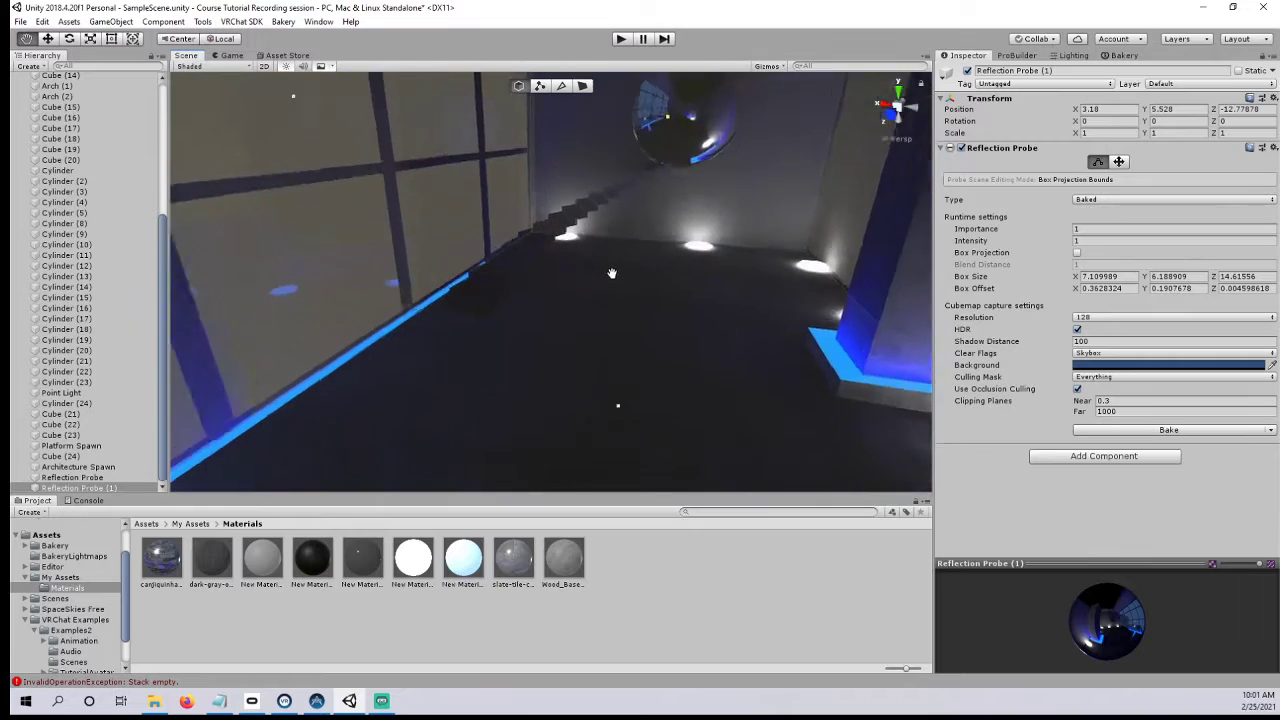
{"action": "middle_click_drag", "start_coordinate": [671, 248], "coordinate": [661, 261]}
- Render the reflection probes again with Bakery and inspect the resulting interior reflections
{"action": "left_click", "coordinate": [1121, 55]}
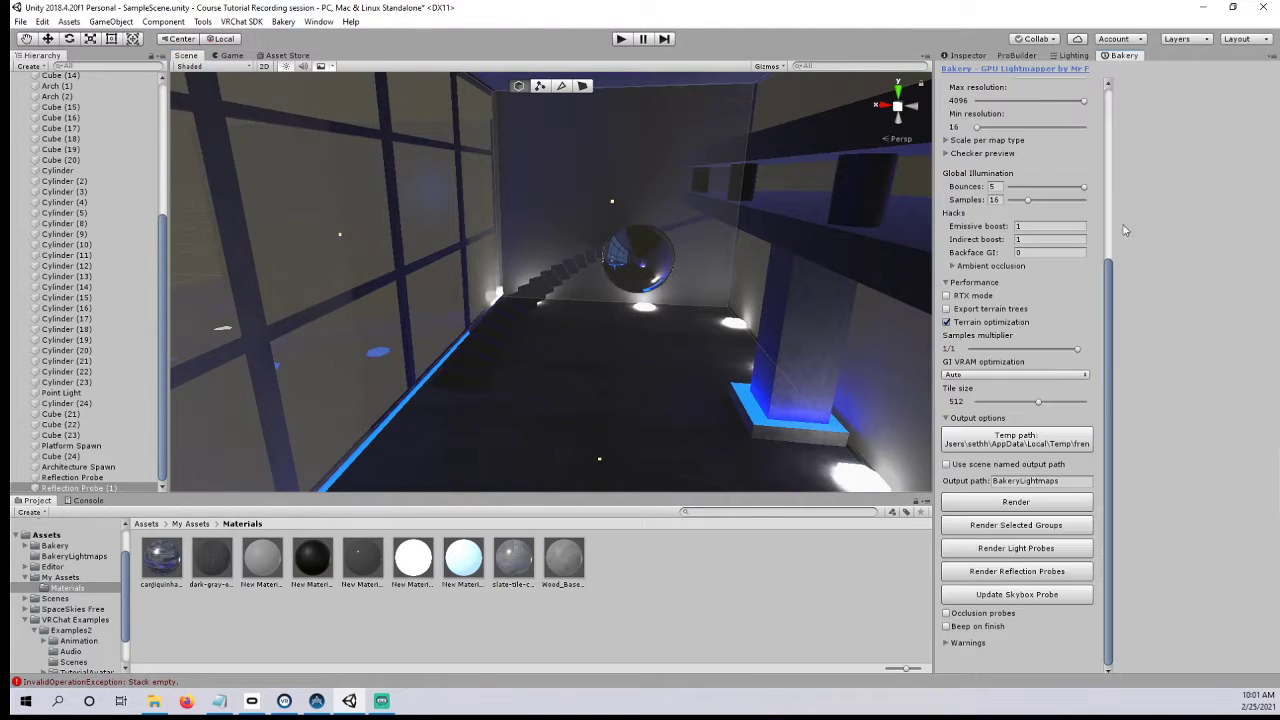
{"action": "left_click", "coordinate": [998, 570]}
{"action": "right_click_drag", "start_coordinate": [639, 358], "coordinate": [677, 380]}
{"action": "right_click_drag", "start_coordinate": [508, 339], "coordinate": [646, 281]}
{"action": "scroll", "coordinate": [646, 281], "scroll_direction": "down", "scroll_amount": 10}
{"action": "left_click", "coordinate": [385, 236]}
{"action": "scroll", "coordinate": [570, 304], "scroll_direction": "up", "scroll_amount": 10}
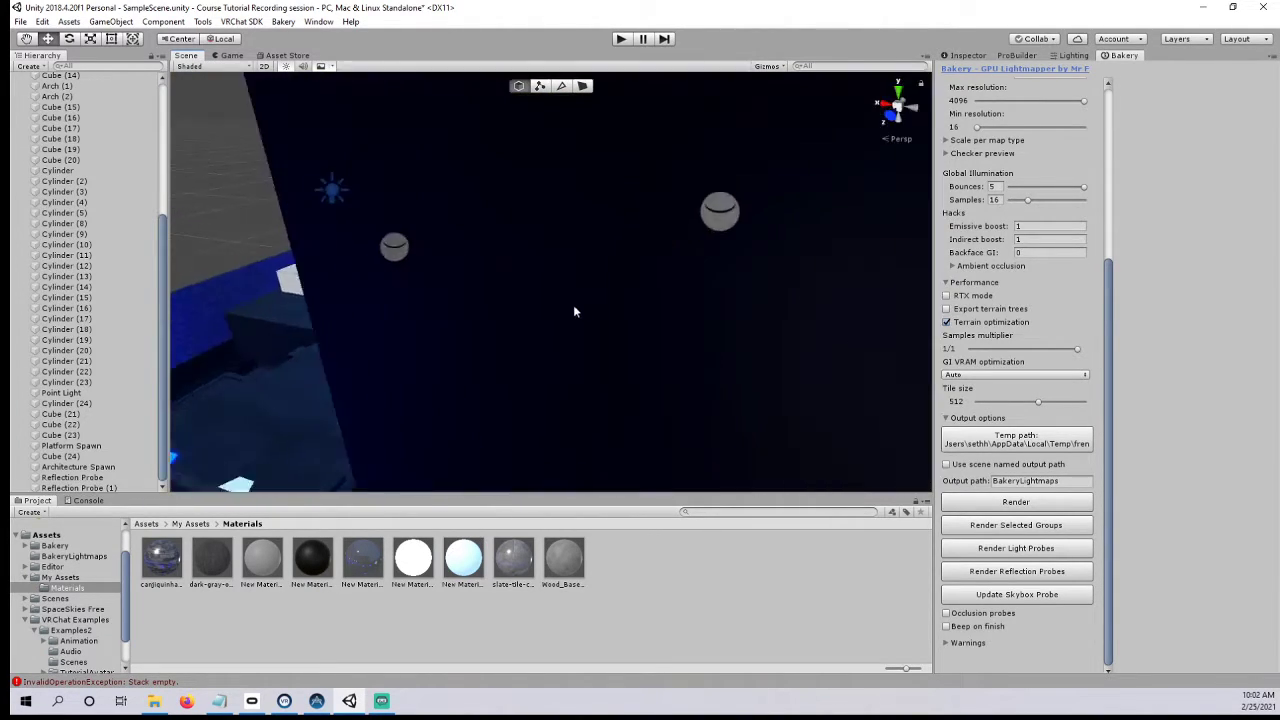
- Select the glass wall and lower its New Material 2 smoothness to about 0.669
{"action": "left_click", "coordinate": [532, 274]}
{"action": "right_click_drag", "start_coordinate": [815, 264], "coordinate": [733, 221]}
{"action": "left_click", "coordinate": [946, 57]}
{"action": "scroll", "coordinate": [1110, 420], "scroll_direction": "down", "scroll_amount": 6}
{"action": "left_click_drag", "start_coordinate": [1229, 378], "coordinate": [1177, 382]}
{"action": "right_click_drag", "start_coordinate": [790, 310], "coordinate": [680, 320]}
{"action": "scroll", "coordinate": [680, 340], "scroll_direction": "down", "scroll_amount": 3}
{"action": "middle_click_drag", "start_coordinate": [683, 395], "coordinate": [685, 315]}
{"action": "scroll", "coordinate": [685, 315], "scroll_direction": "up", "scroll_amount": 2}
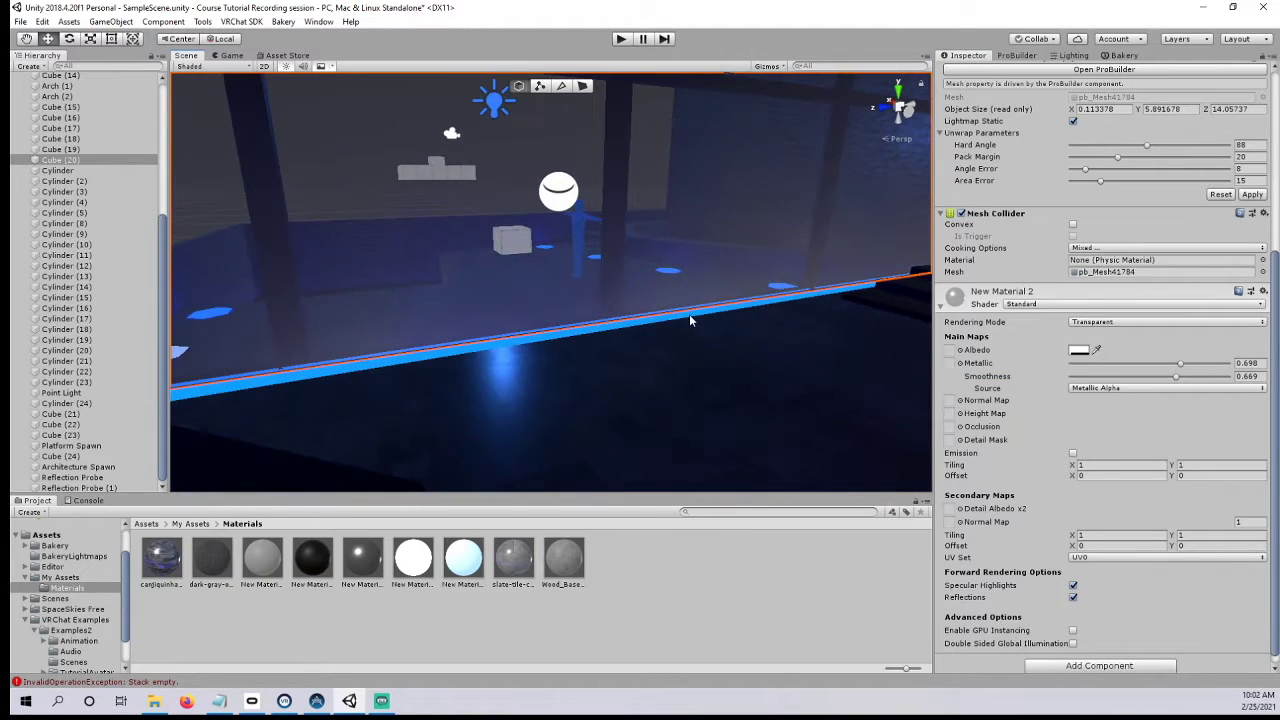
- Adjust the glass material to about 0.501 metallic and 0.799 smoothness, checking its reflections from inside the building
{"action": "left_click_drag", "start_coordinate": [761, 441], "coordinate": [1137, 375], "text": "alt"}
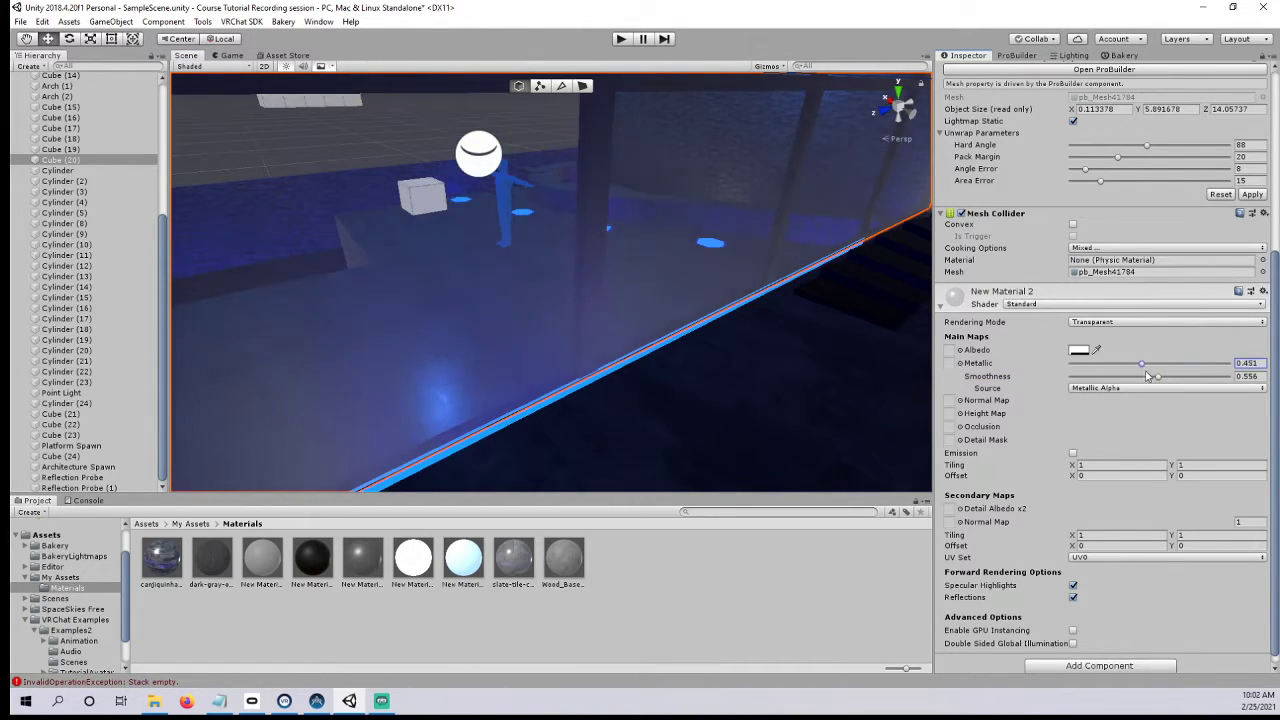
{"action": "right_click_drag", "start_coordinate": [637, 320], "coordinate": [586, 314]}
{"action": "right_click_drag", "start_coordinate": [589, 328], "coordinate": [495, 340]}
{"action": "left_click_drag", "start_coordinate": [1158, 377], "coordinate": [1196, 377]}
{"action": "right_click_drag", "start_coordinate": [869, 373], "coordinate": [618, 344]}
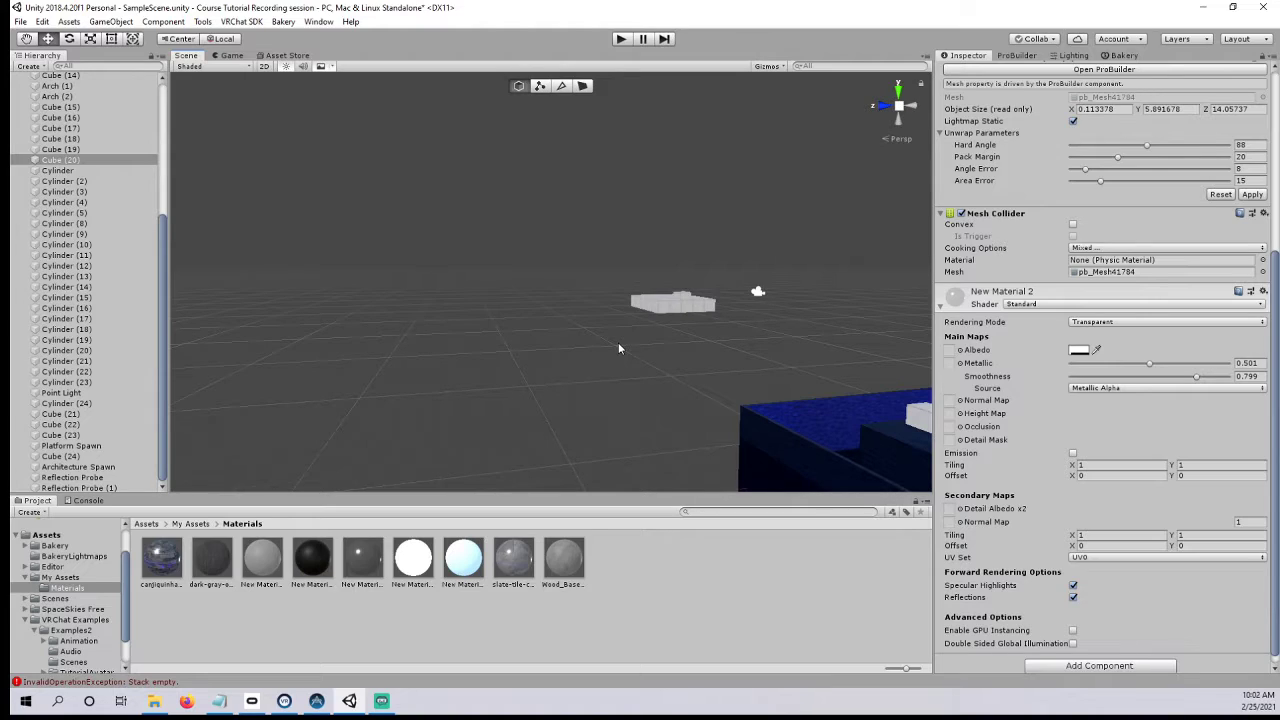
- Open the Asset Store and search for "skybox"
{"action": "left_click", "coordinate": [287, 55]}
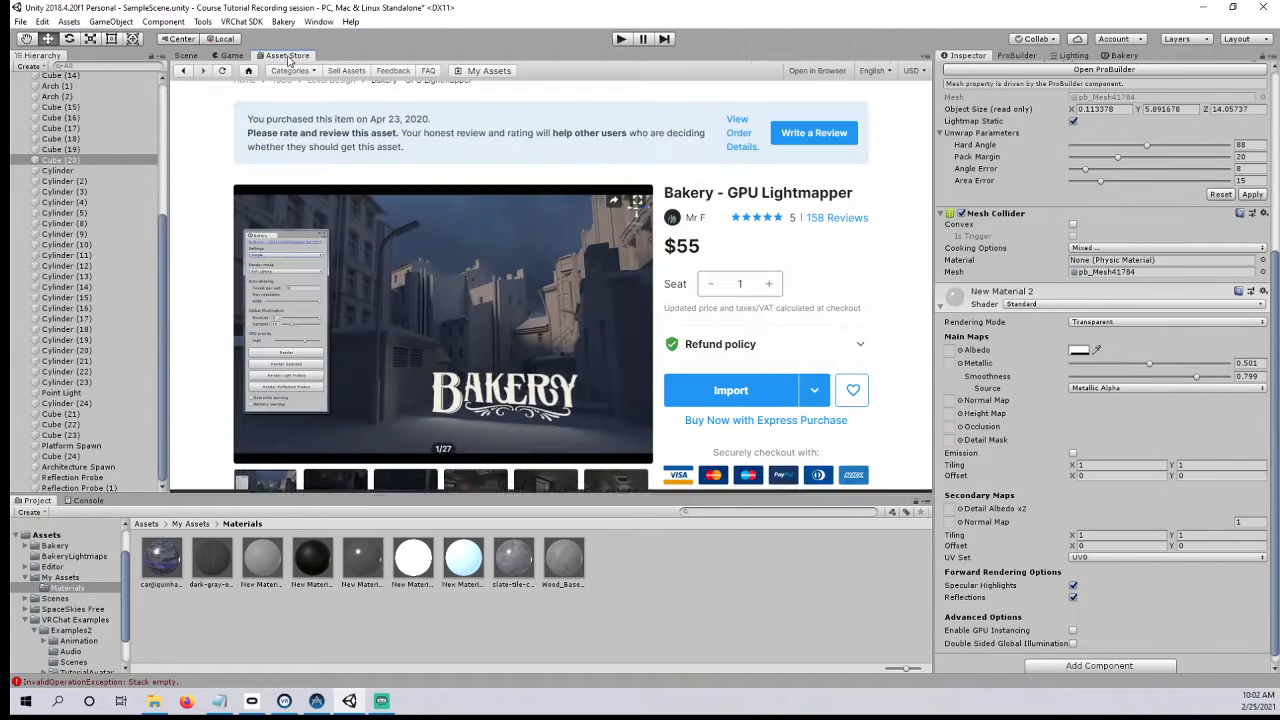
{"action": "left_click", "coordinate": [187, 55]}
{"action": "left_click", "coordinate": [267, 57]}
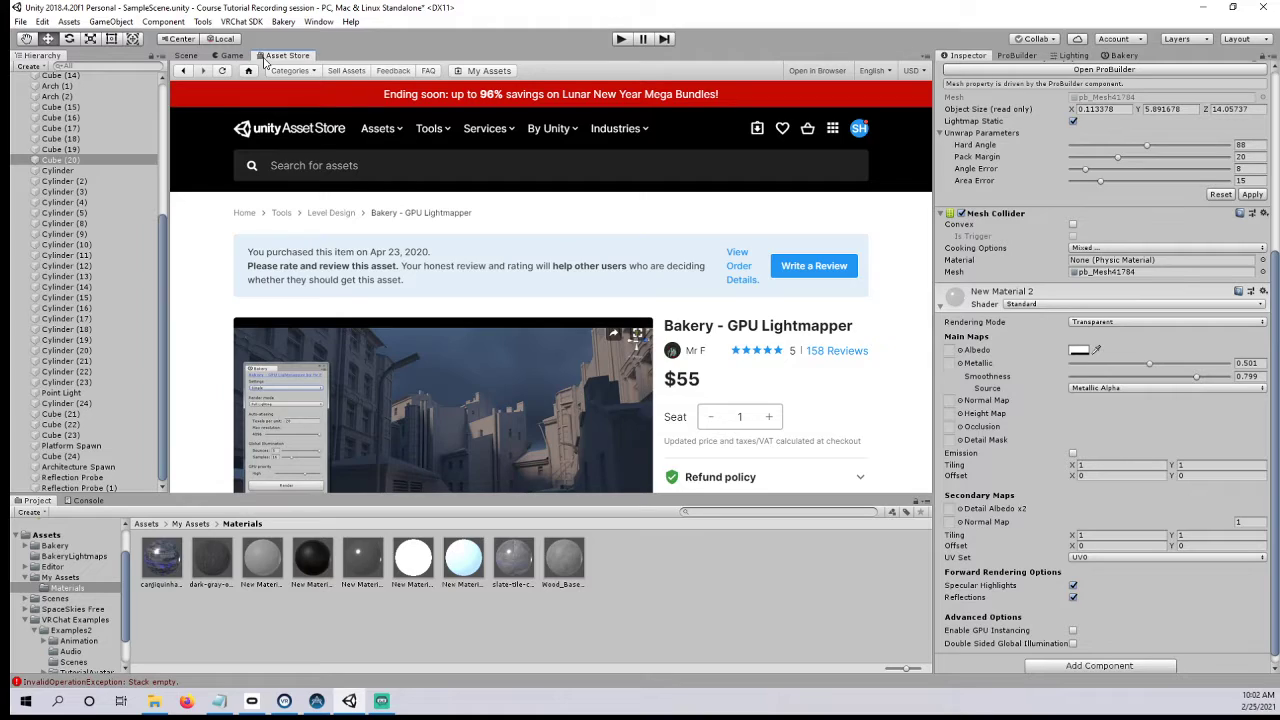
{"action": "left_click", "coordinate": [372, 168]}
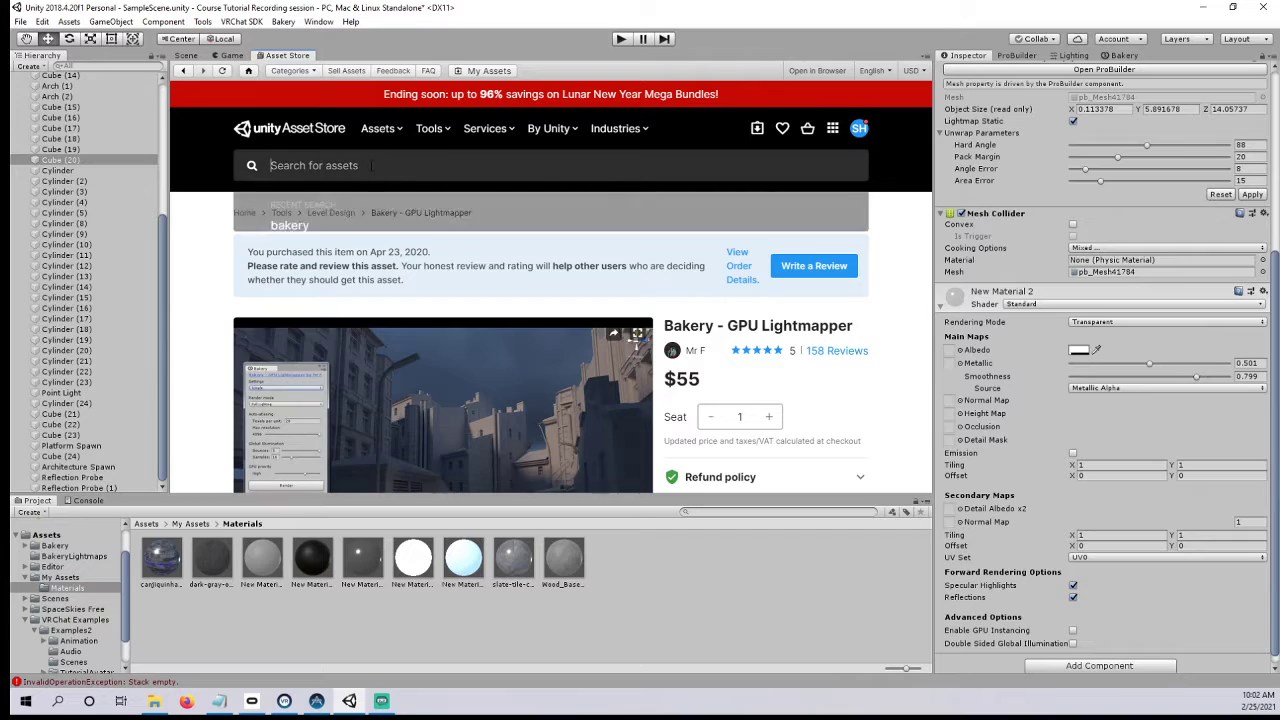
{"action": "type", "text": "skybox"}
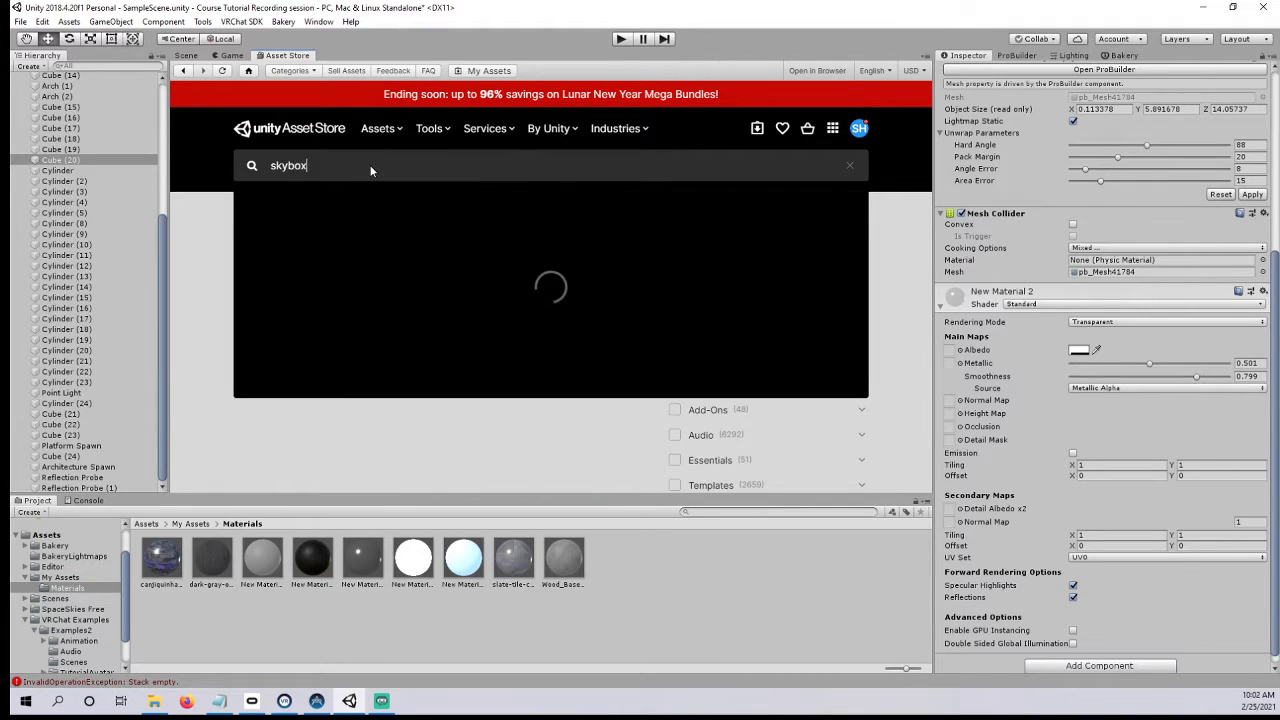
- Browse the Asset Store search results for free and paid skybox packs
{"action": "key", "text": "Return"}
{"action": "scroll", "coordinate": [440, 320], "scroll_direction": "down", "scroll_amount": 5}
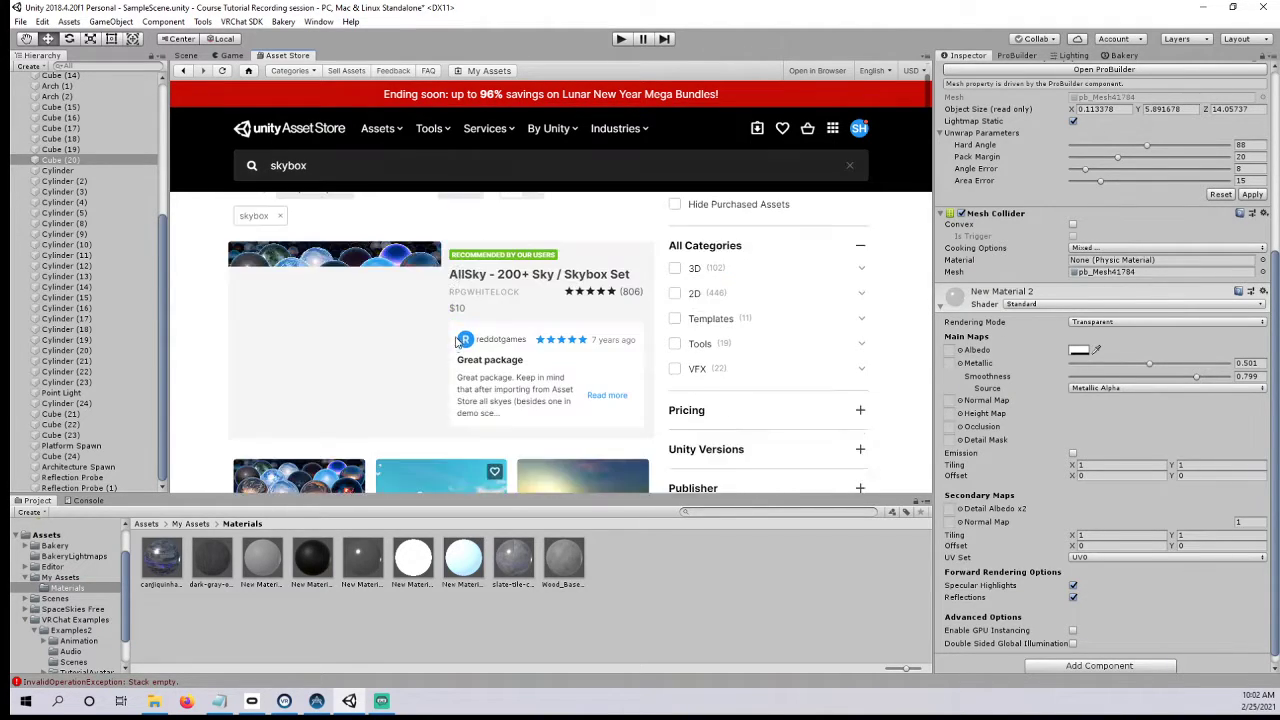
{"action": "scroll", "coordinate": [452, 340], "scroll_direction": "down", "scroll_amount": 3}
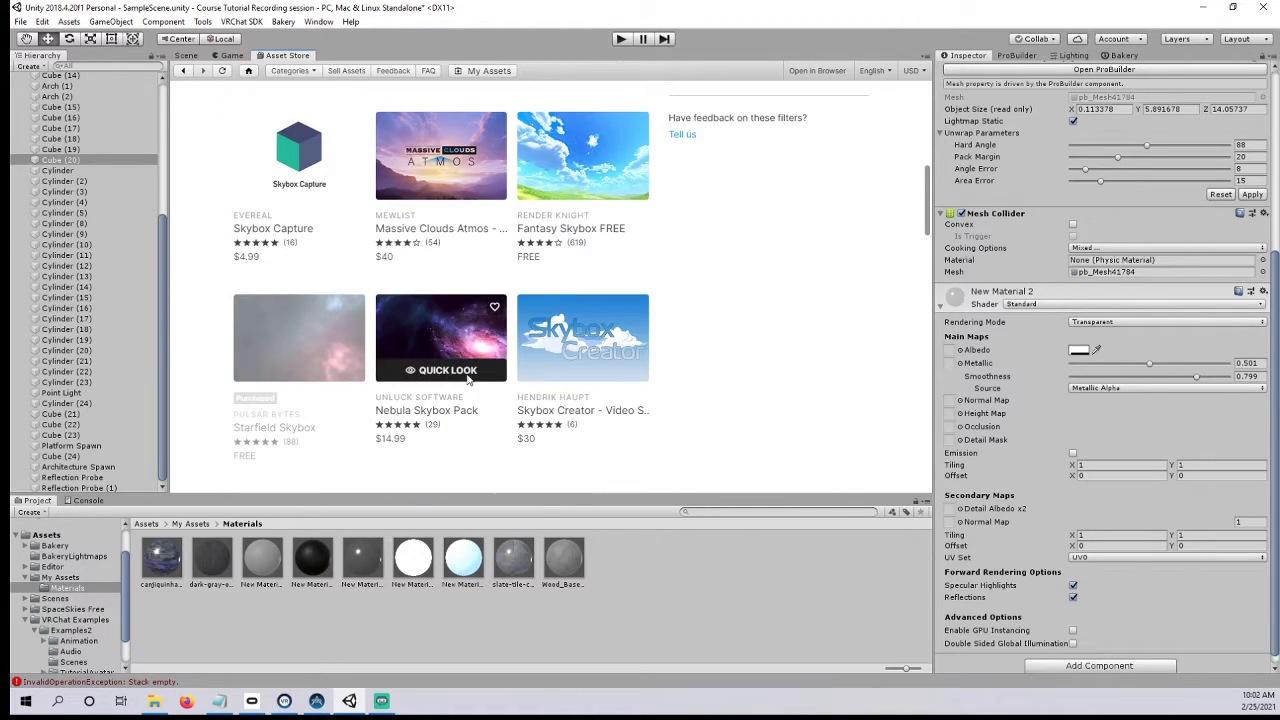
{"action": "scroll", "coordinate": [468, 378], "scroll_direction": "up", "scroll_amount": 3}
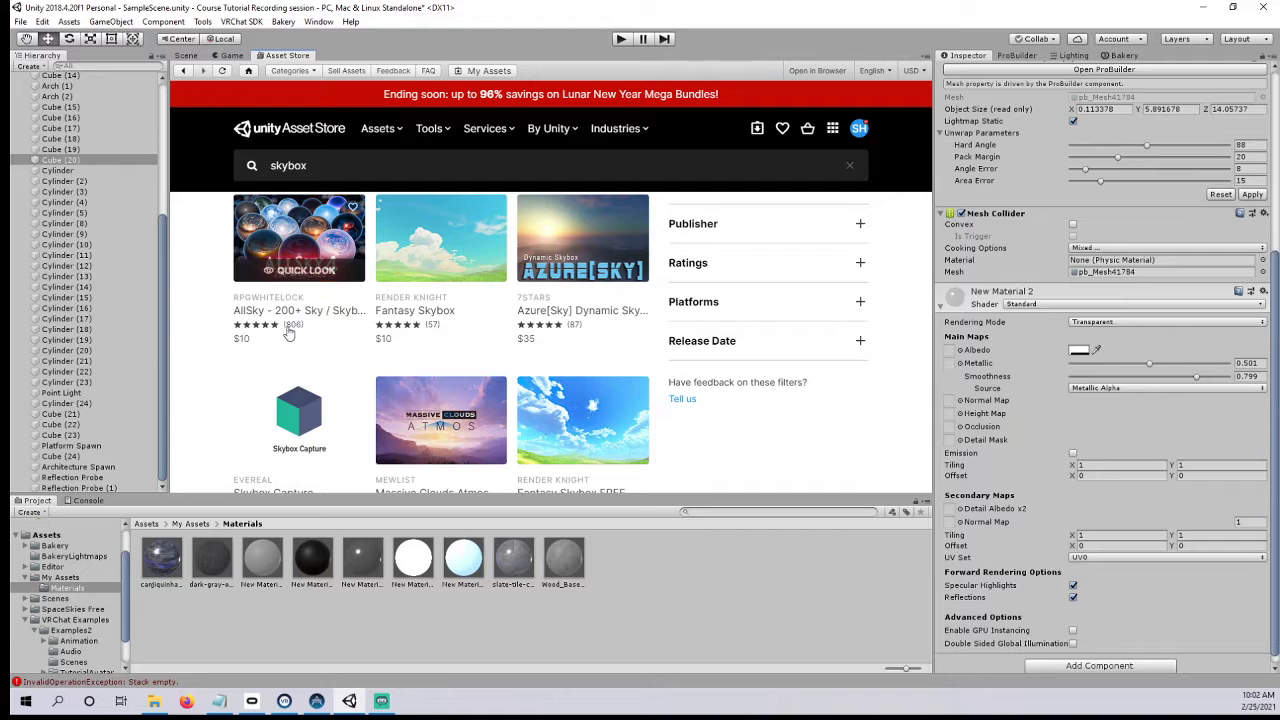
{"action": "scroll", "coordinate": [494, 330], "scroll_direction": "down", "scroll_amount": 6}
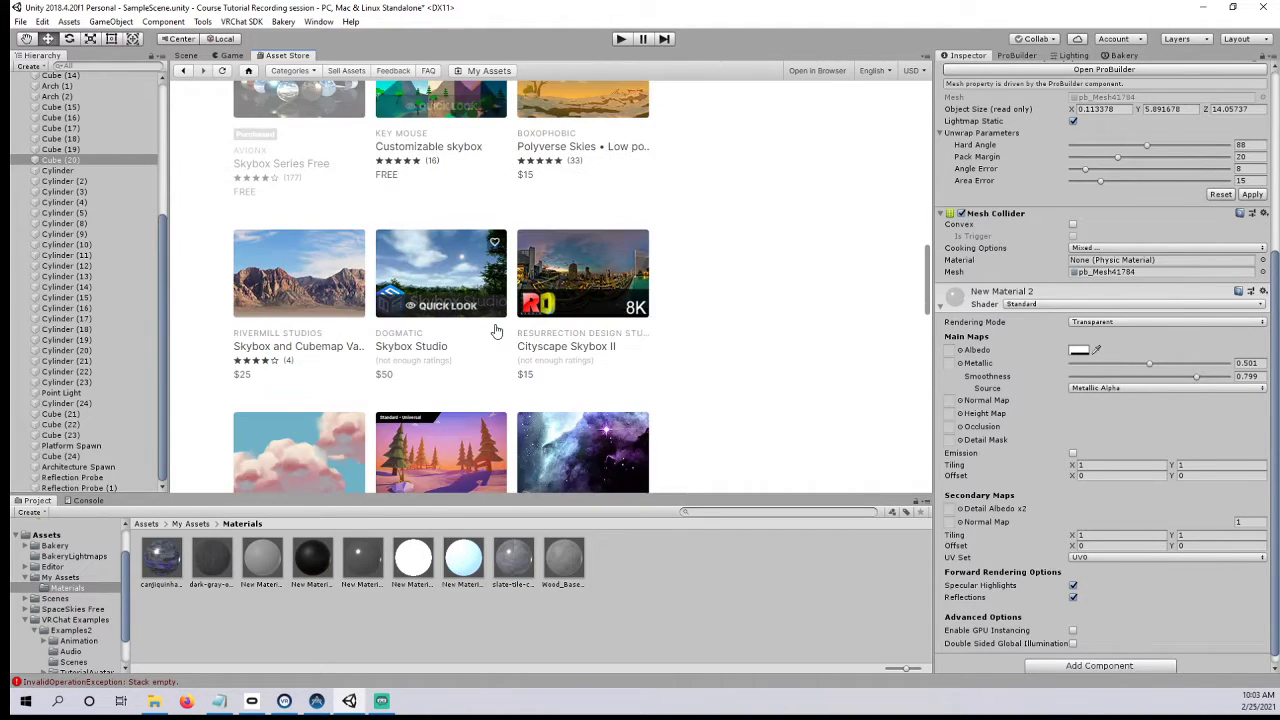
{"action": "scroll", "coordinate": [500, 333], "scroll_direction": "up", "scroll_amount": 2}
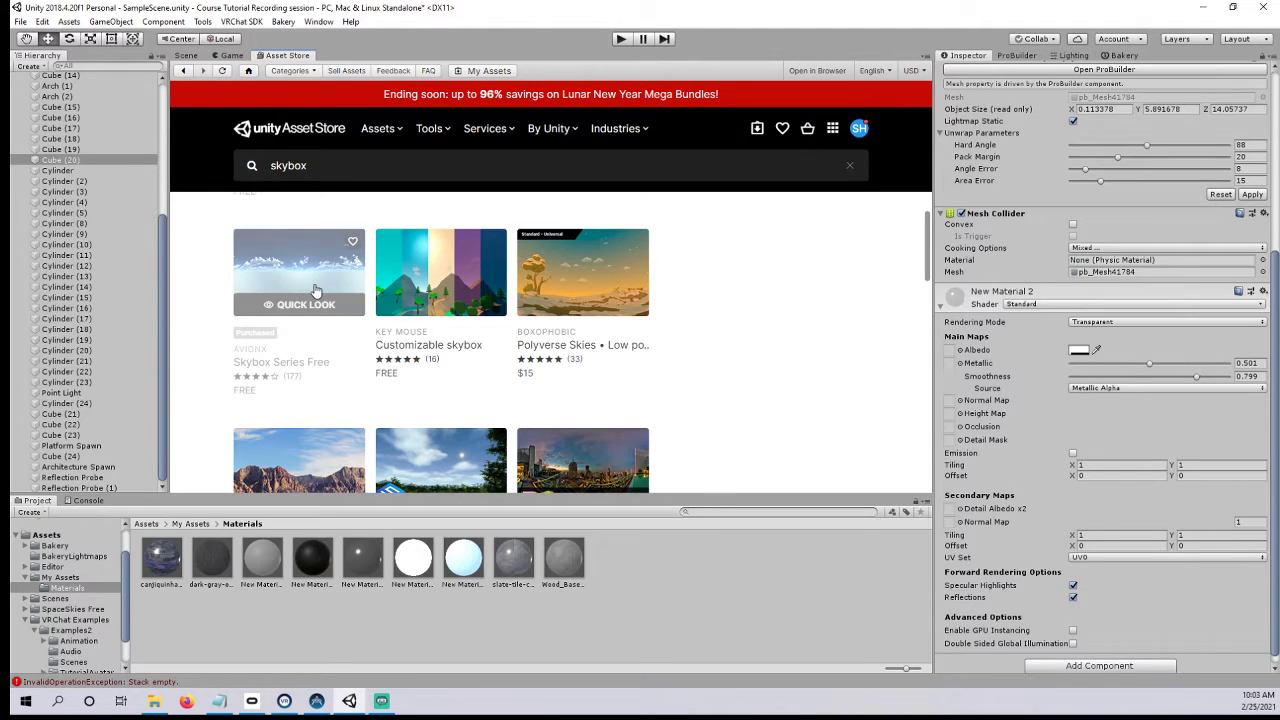
{"action": "scroll", "coordinate": [318, 288], "scroll_direction": "down", "scroll_amount": 3}
{"action": "scroll", "coordinate": [434, 286], "scroll_direction": "up", "scroll_amount": 6}
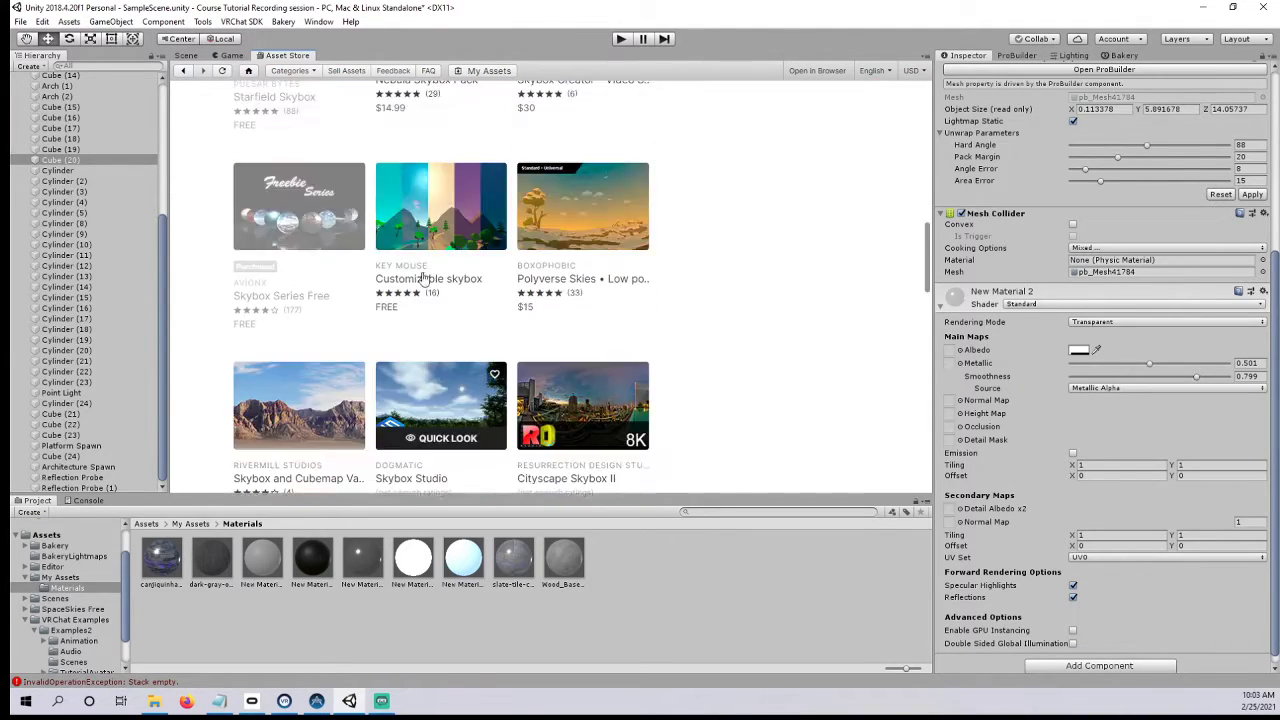
- Return to the scene and examine the empty background around the outside of the building
{"action": "left_click", "coordinate": [187, 56]}
{"action": "right_click_drag", "start_coordinate": [455, 184], "coordinate": [673, 238]}
{"action": "left_click_drag", "start_coordinate": [673, 238], "coordinate": [629, 212], "text": "alt"}
{"action": "left_click", "coordinate": [715, 218]}
{"action": "right_click_drag", "start_coordinate": [629, 212], "coordinate": [538, 252]}
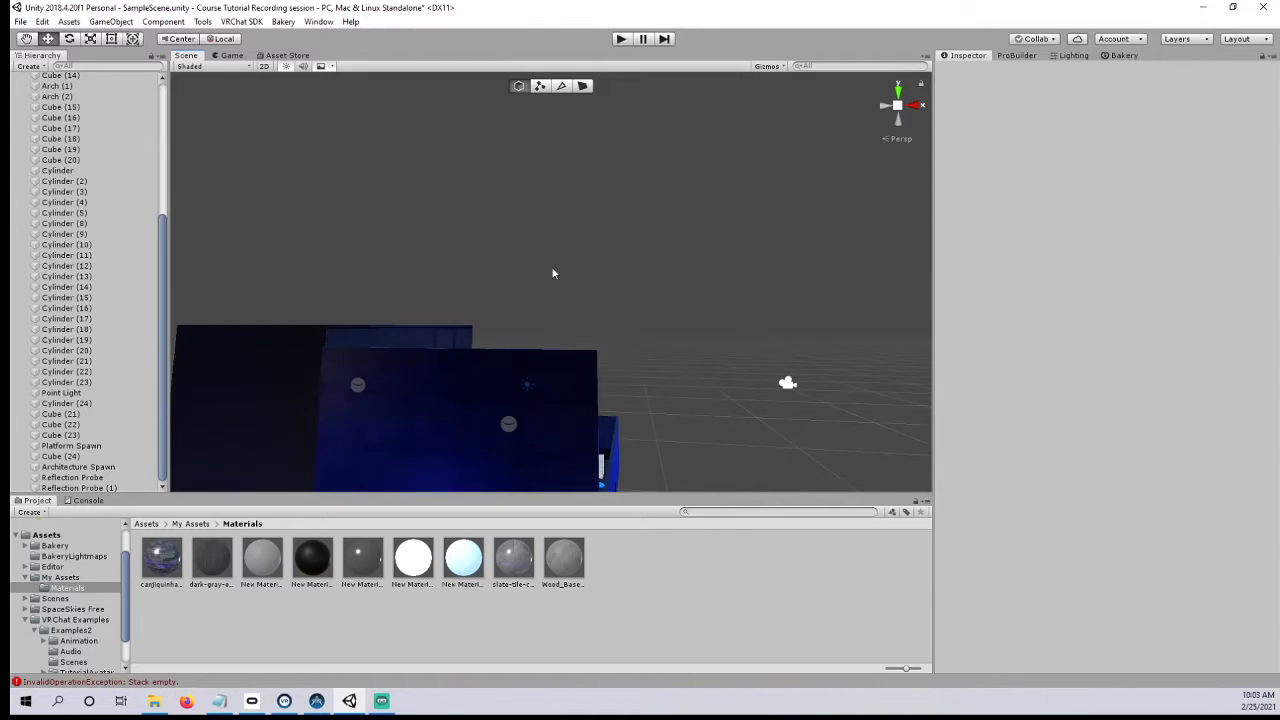
{"action": "right_click_drag", "start_coordinate": [691, 238], "coordinate": [404, 379]}
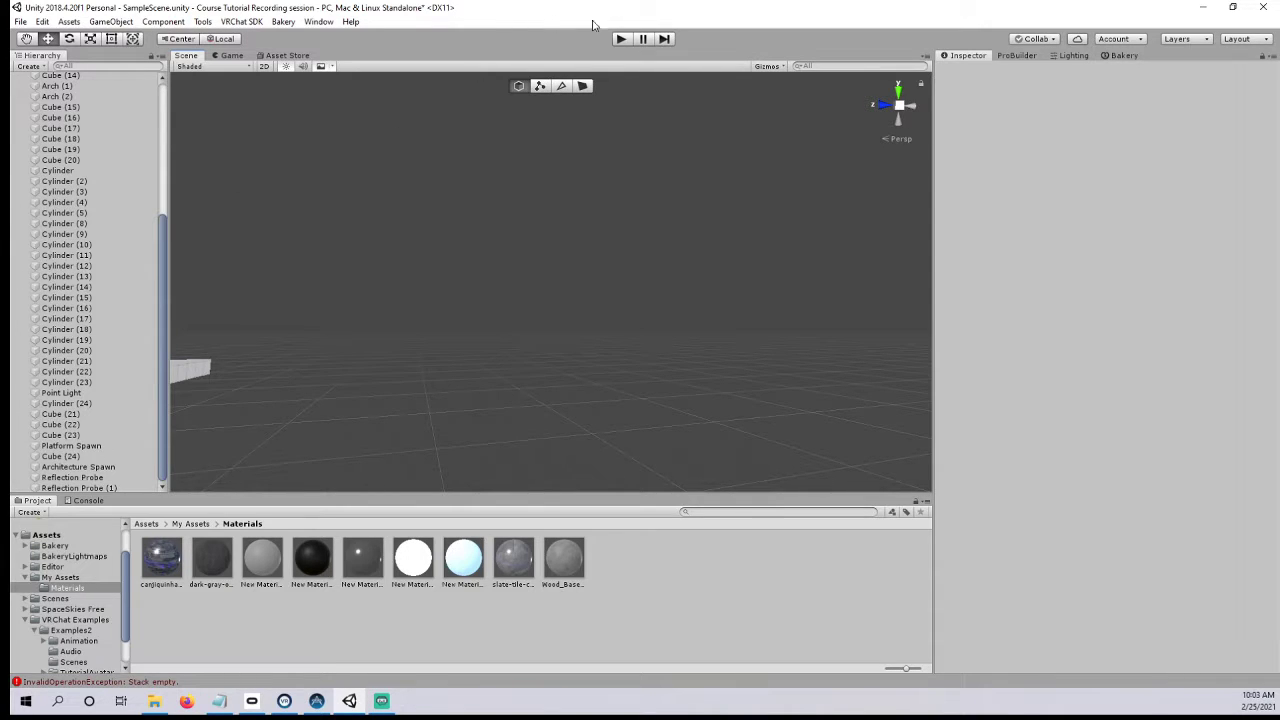
- Switch to the image folder, view the VRChat reference screenshots in Photos, and close both windows
{"action": "key", "text": "alt+Tab"}
{"action": "double_click", "coordinate": [160, 114]}
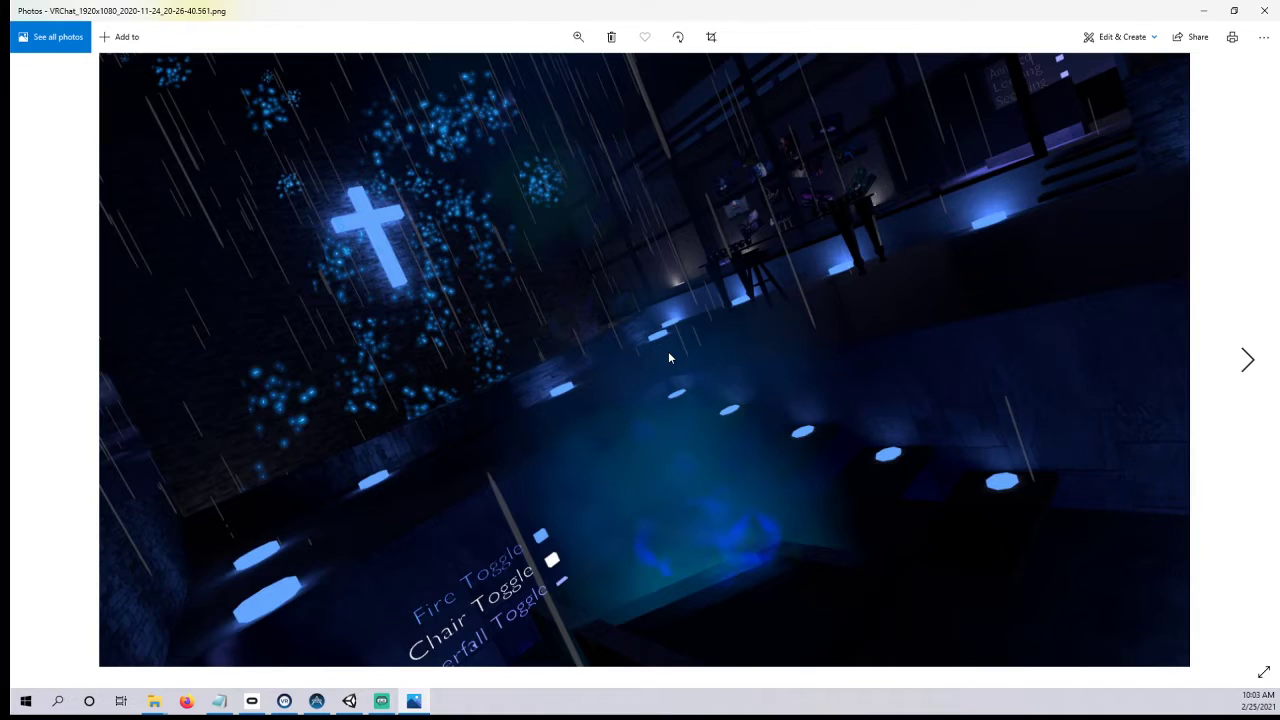
{"action": "key", "text": "Right"}
{"action": "key", "text": "Right"}
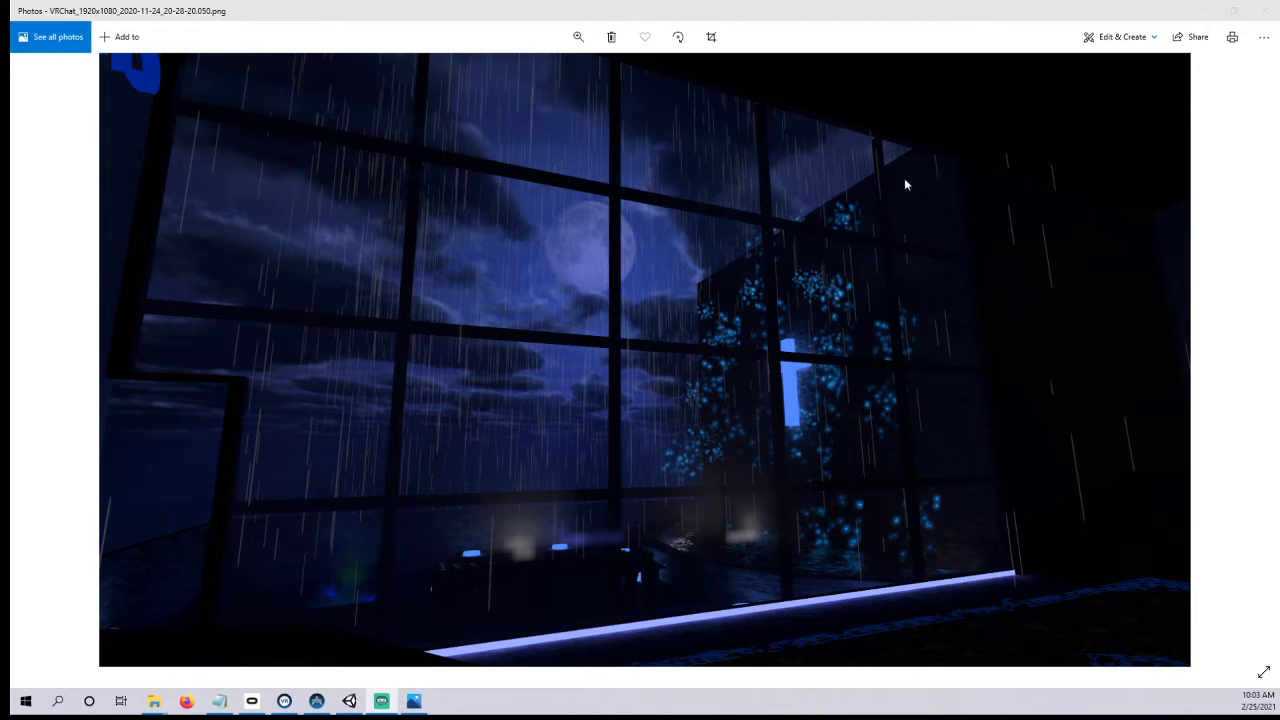
{"action": "left_click", "coordinate": [1266, 10]}
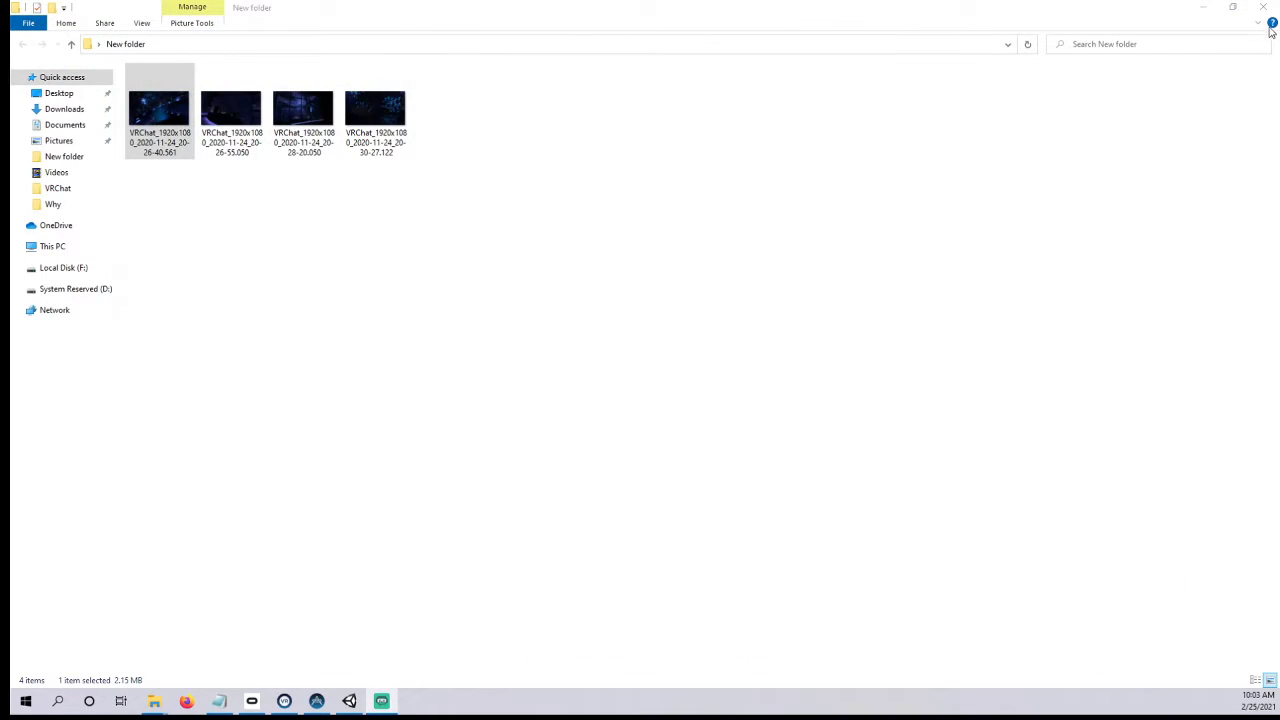
{"action": "left_click", "coordinate": [1264, 8]}
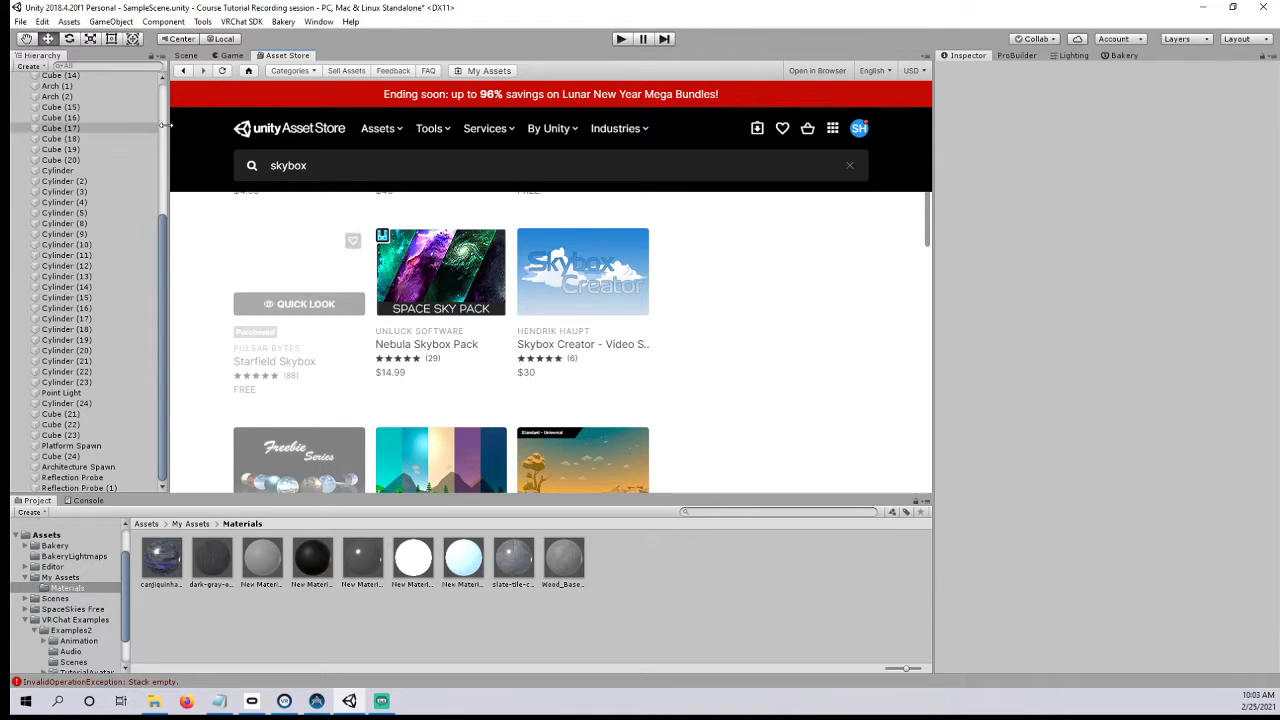
- Assign Pink_4K_Resolution as the skybox material in the scene's lighting settings
{"action": "left_click", "coordinate": [186, 56]}
{"action": "right_click_drag", "start_coordinate": [418, 188], "coordinate": [705, 322]}
{"action": "left_click", "coordinate": [1078, 57]}
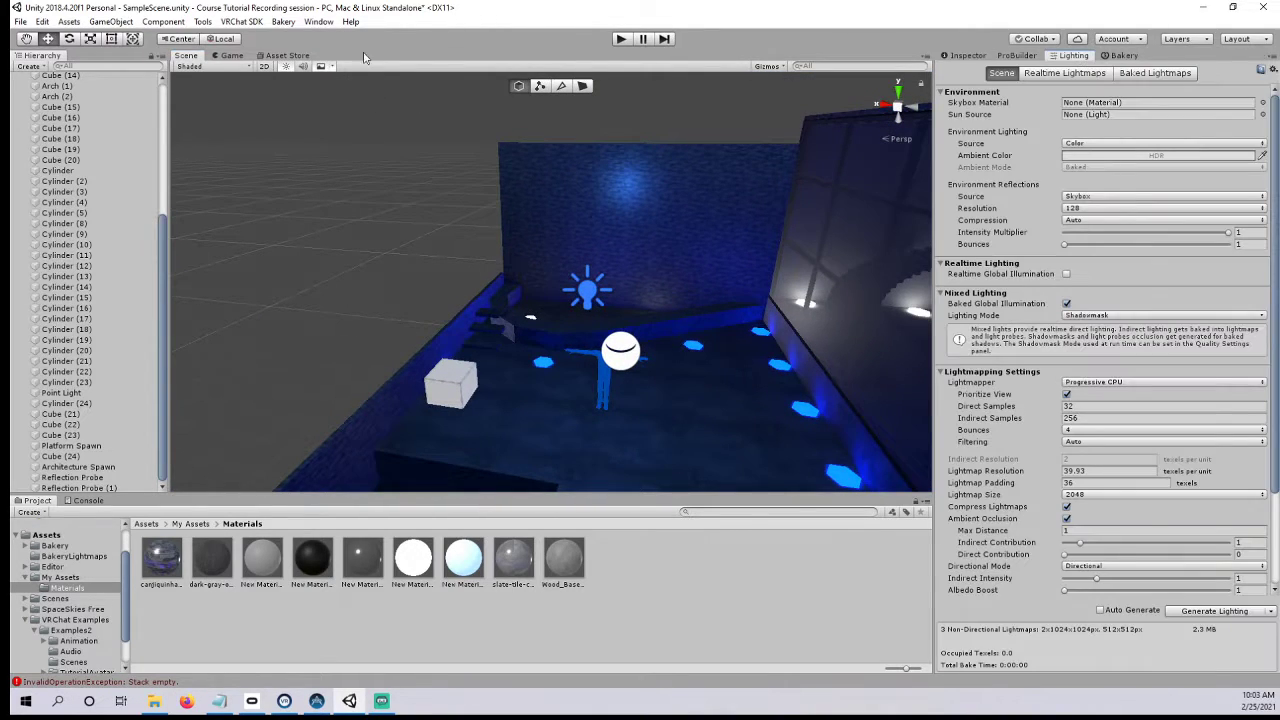
{"action": "left_click", "coordinate": [319, 21]}
{"action": "mouse_move", "coordinate": [357, 158]}
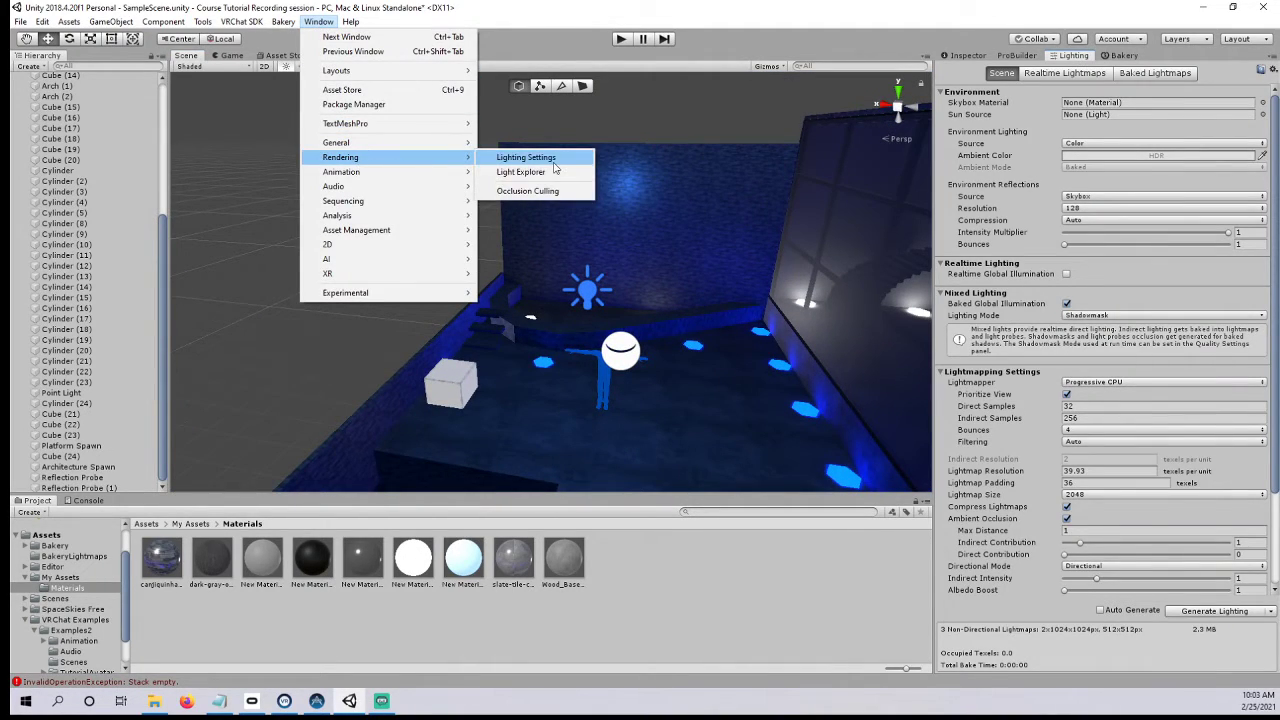
{"action": "left_click", "coordinate": [553, 161]}
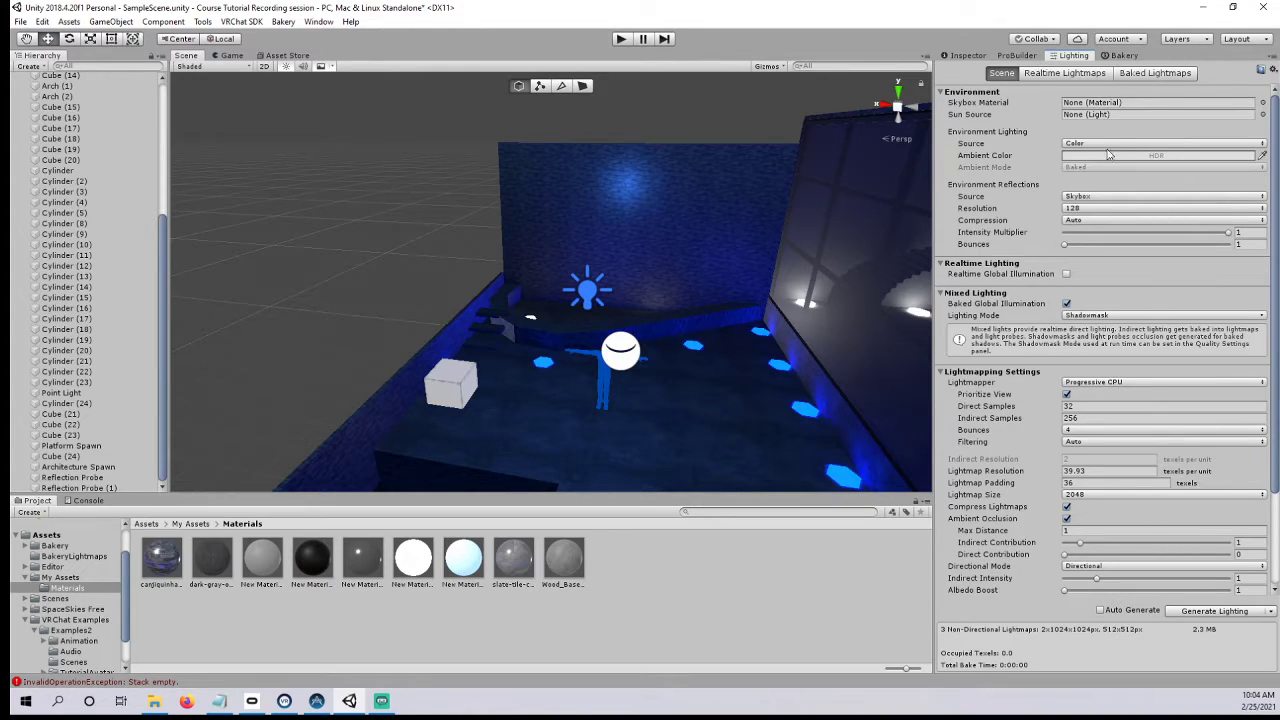
{"action": "left_click", "coordinate": [1262, 103]}
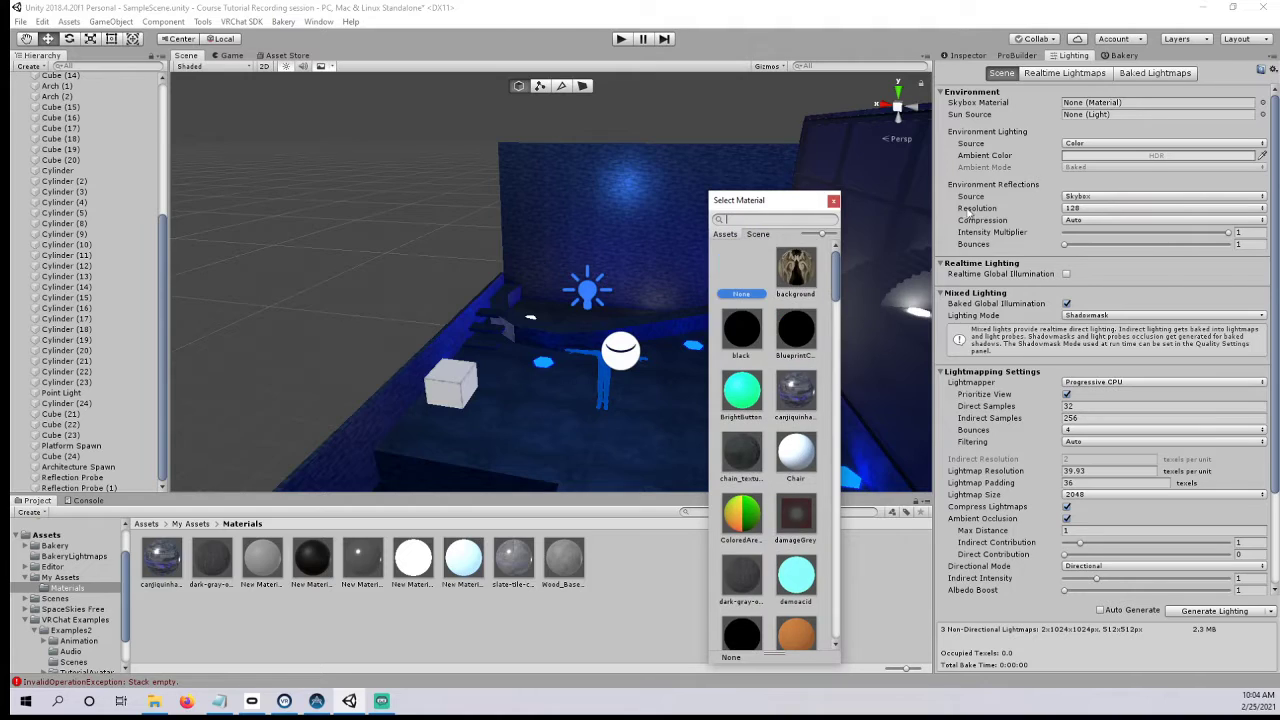
{"action": "scroll", "coordinate": [786, 496], "scroll_direction": "down", "scroll_amount": 10}
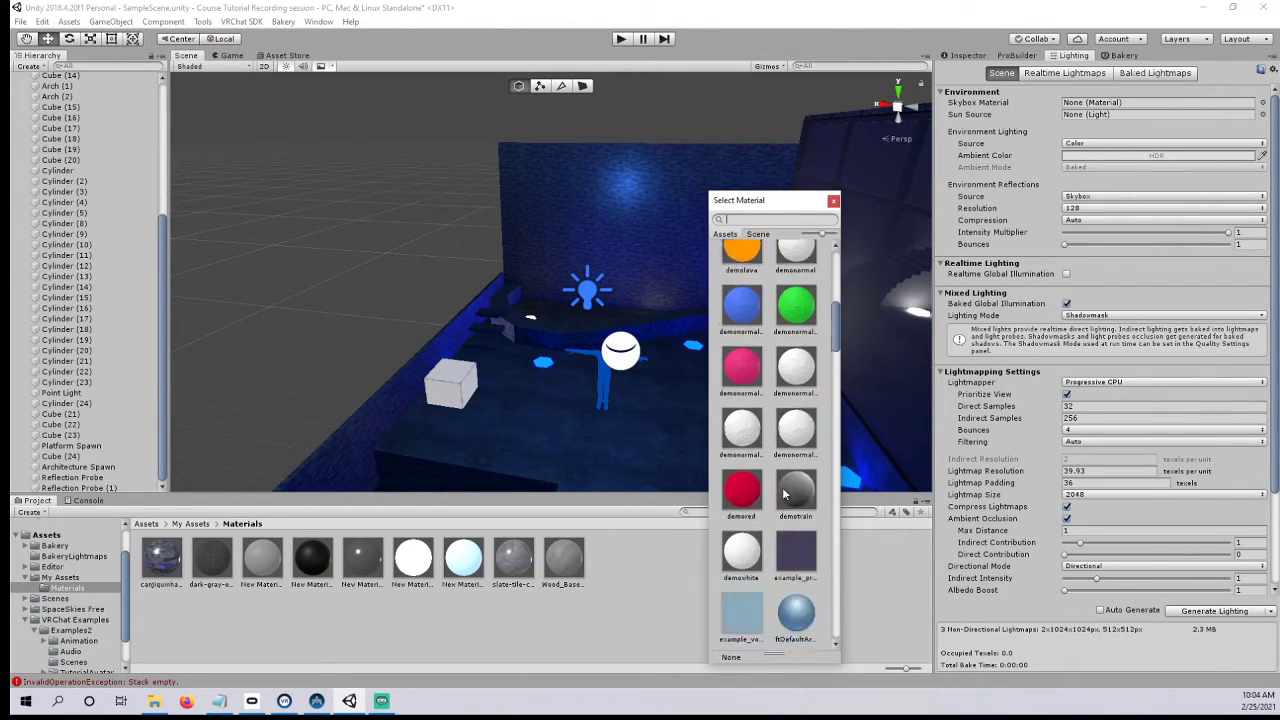
{"action": "scroll", "coordinate": [786, 496], "scroll_direction": "down", "scroll_amount": 10}
{"action": "scroll", "coordinate": [741, 507], "scroll_direction": "up", "scroll_amount": 4}
{"action": "left_click", "coordinate": [741, 490]}
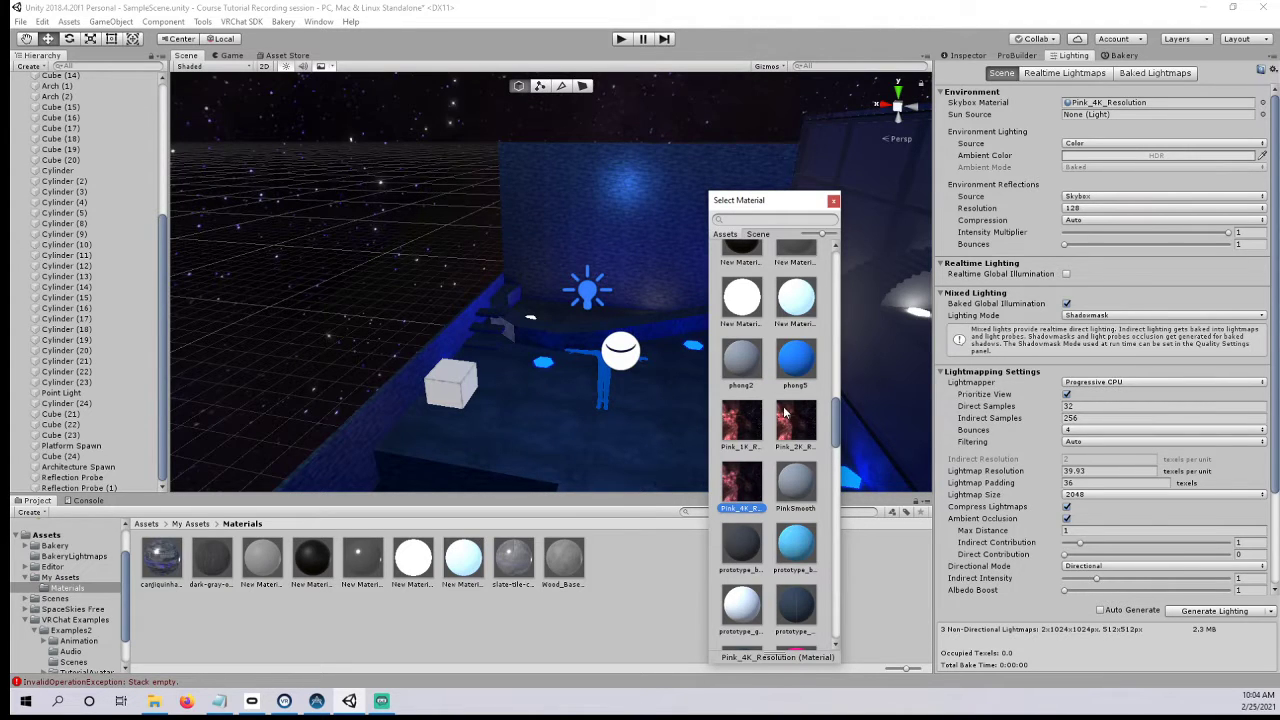
{"action": "left_click", "coordinate": [833, 200]}
- Start a full Bakery lightmap render of the scene with the new skybox
{"action": "right_click_drag", "start_coordinate": [700, 210], "coordinate": [571, 373]}
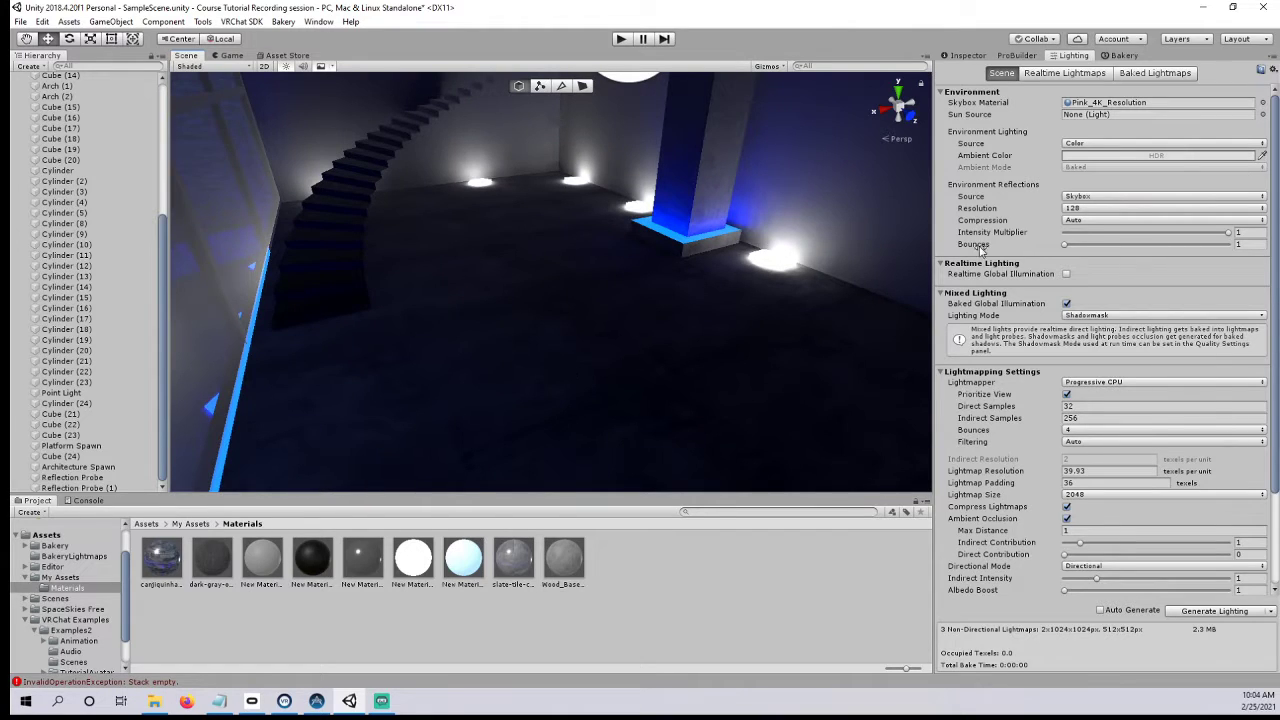
{"action": "right_click_drag", "start_coordinate": [680, 245], "coordinate": [925, 245]}
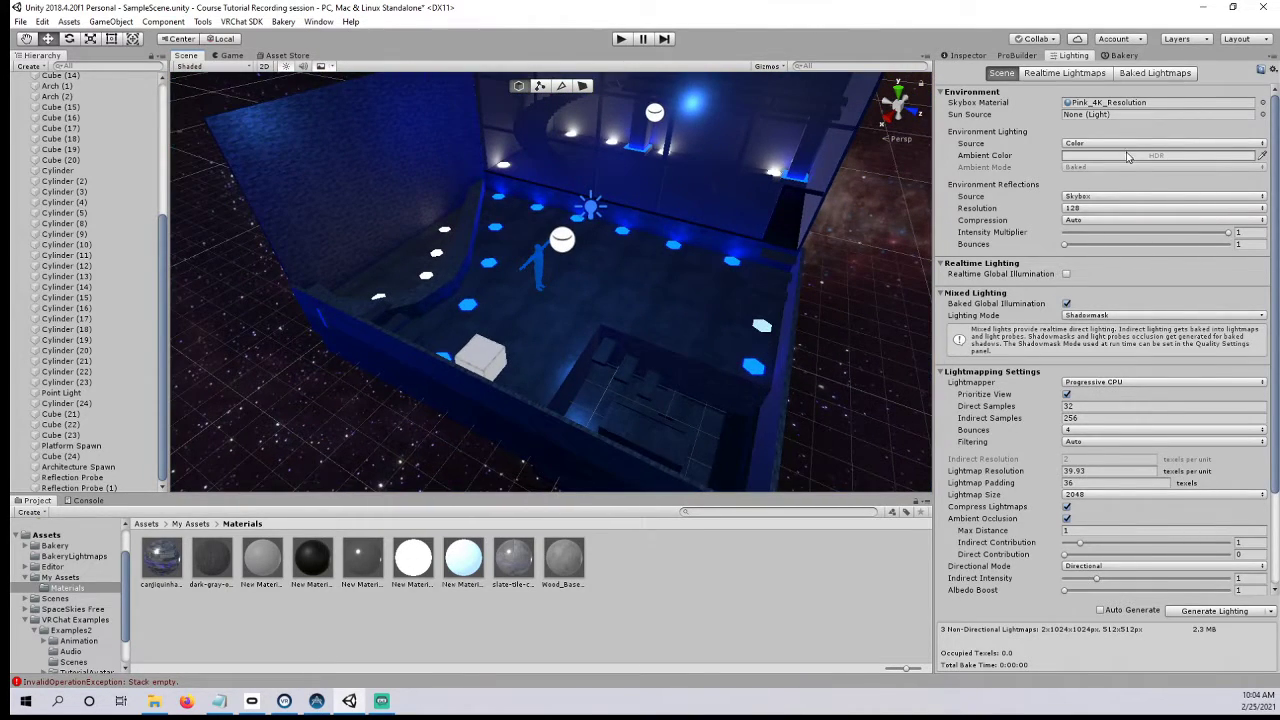
{"action": "left_click", "coordinate": [1128, 58]}
{"action": "left_click", "coordinate": [985, 503]}
{"action": "left_click", "coordinate": [673, 377]}
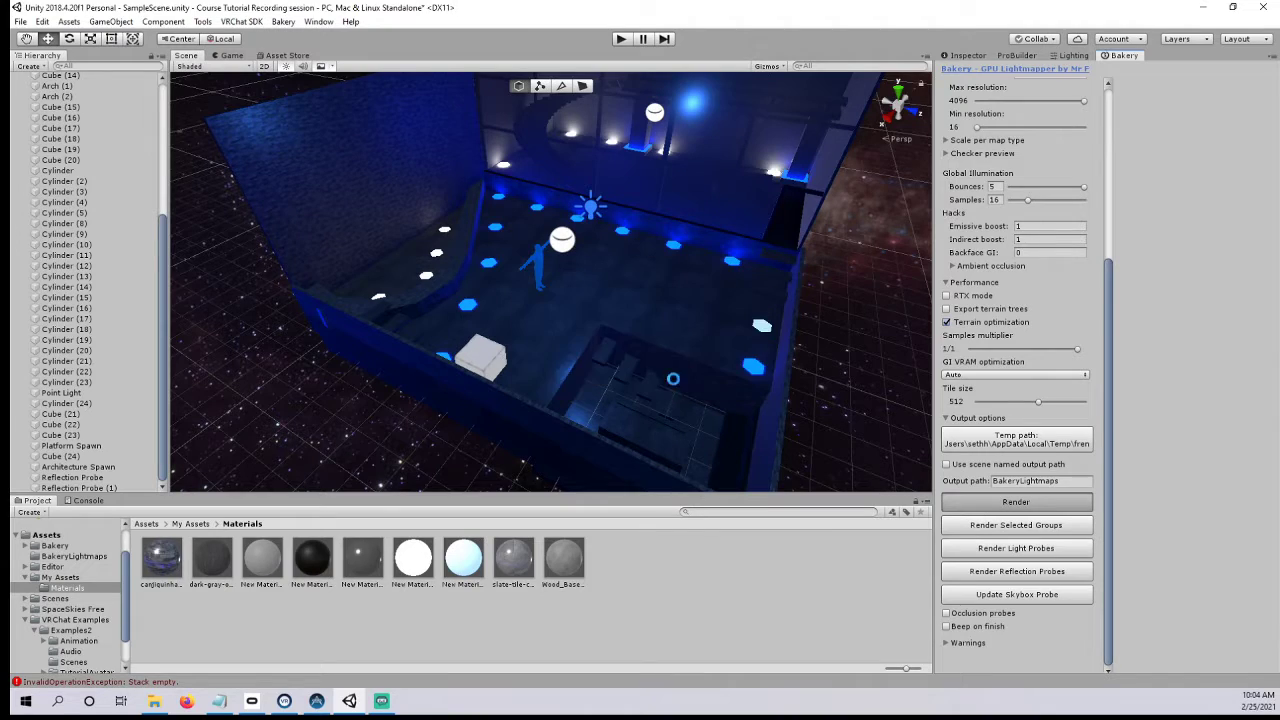
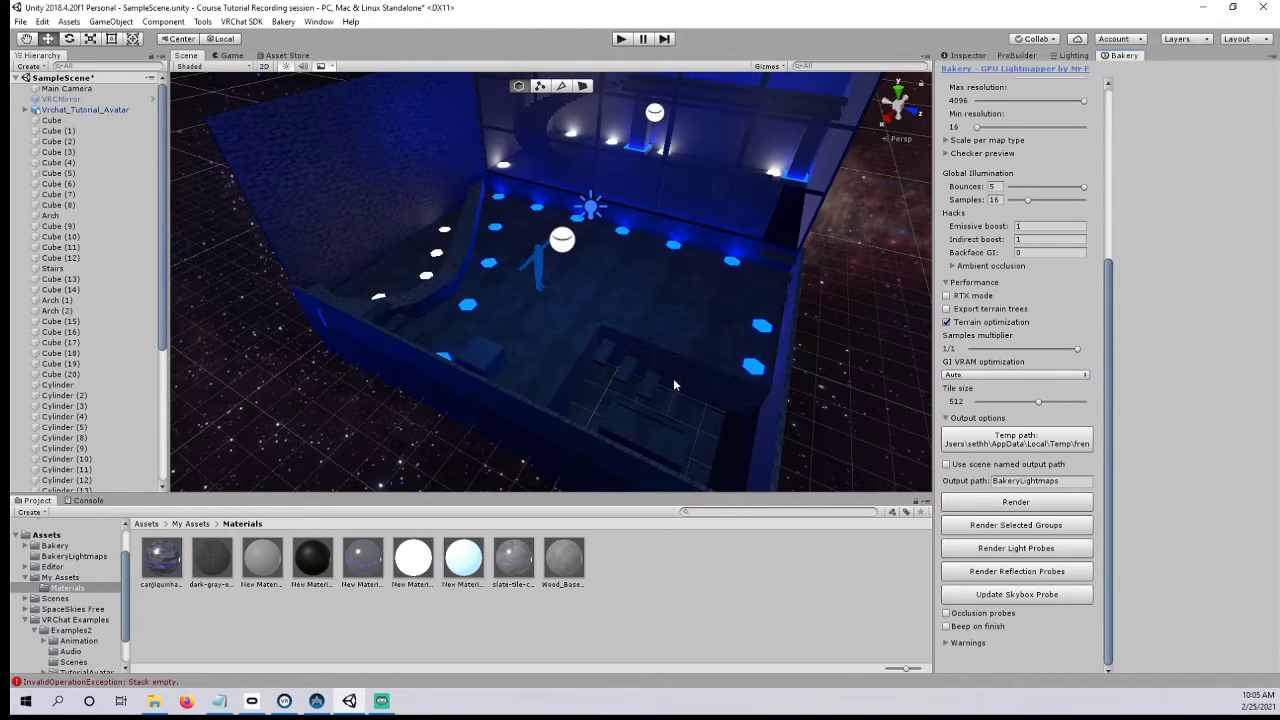
- Examine the rebaked lighting on the courtyard's brick wall, floor lights and glass facade
{"action": "right_click_drag", "start_coordinate": [682, 376], "coordinate": [411, 294]}
{"action": "key", "text": "w"}
{"action": "middle_click_drag", "start_coordinate": [411, 294], "coordinate": [461, 330]}
{"action": "right_click_drag", "start_coordinate": [461, 330], "coordinate": [366, 312]}
{"action": "middle_click_drag", "start_coordinate": [755, 331], "coordinate": [603, 343]}
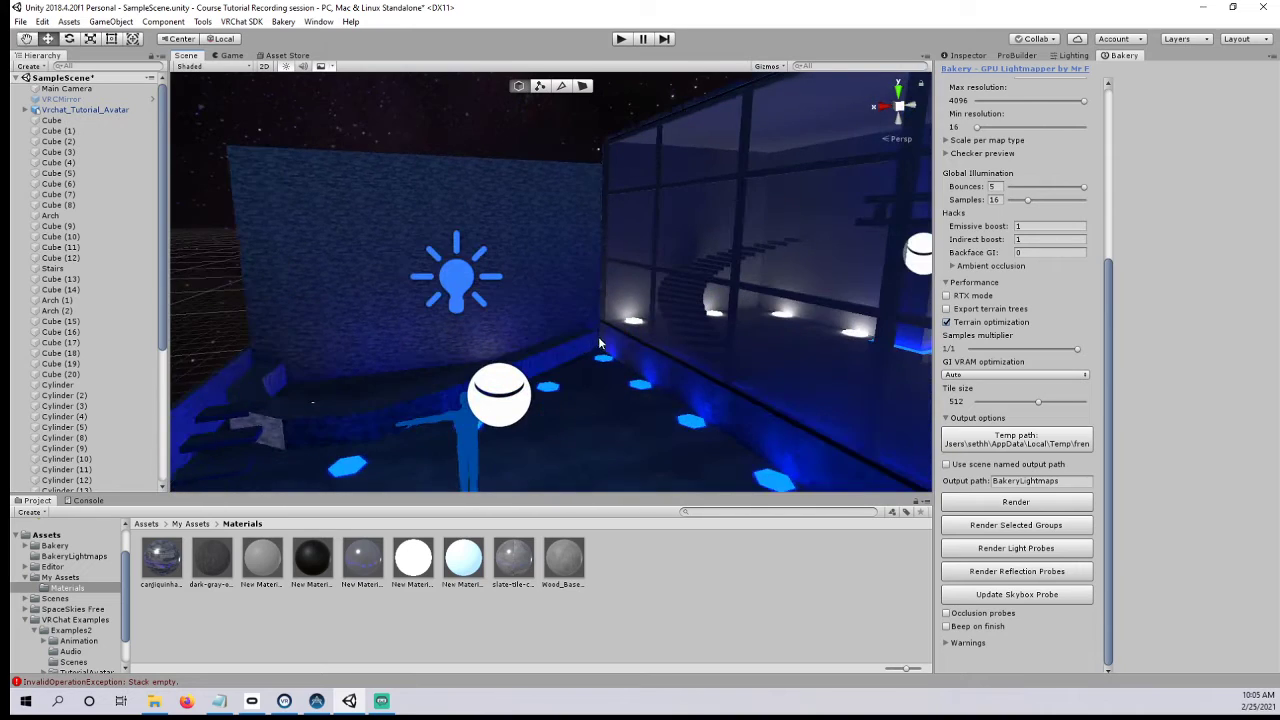
{"action": "right_click_drag", "start_coordinate": [603, 343], "coordinate": [551, 336]}
{"action": "right_click_drag", "start_coordinate": [704, 273], "coordinate": [678, 279]}
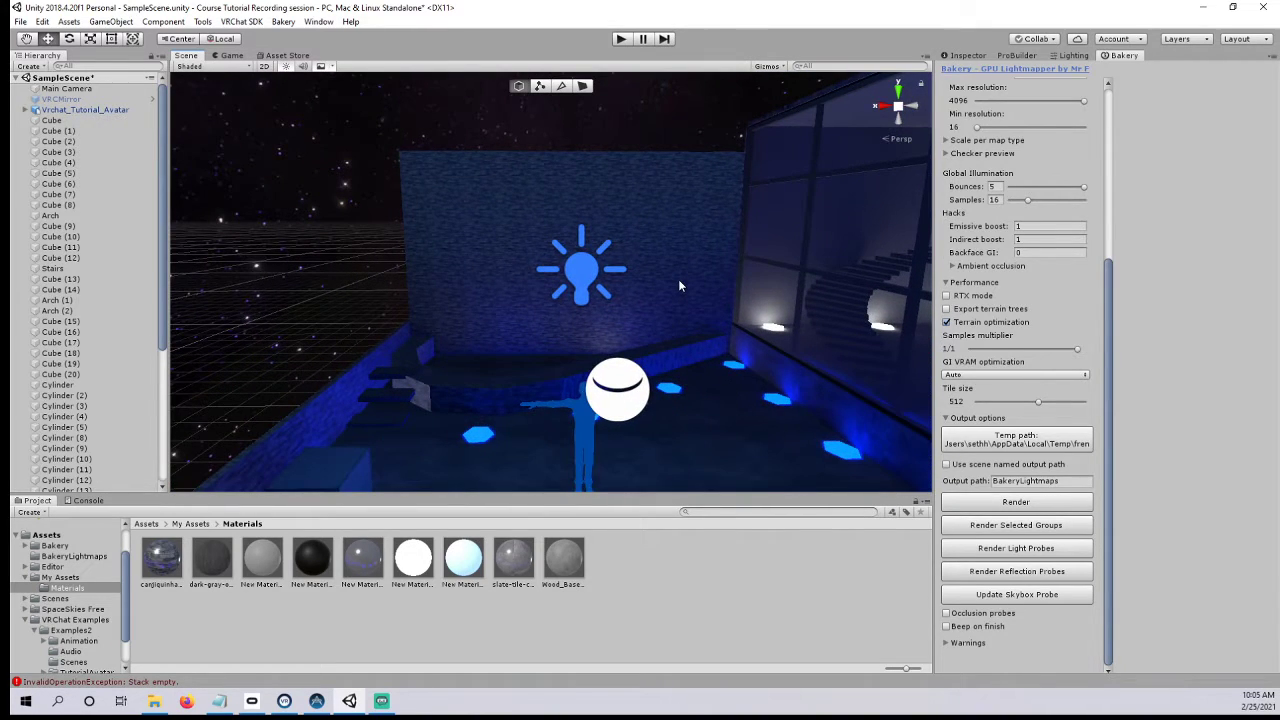
{"action": "scroll", "coordinate": [678, 279], "scroll_direction": "up", "scroll_amount": 4}
{"action": "scroll", "coordinate": [678, 279], "scroll_direction": "down", "scroll_amount": 3}
{"action": "middle_click_drag", "start_coordinate": [678, 279], "coordinate": [684, 286]}
{"action": "scroll", "coordinate": [684, 286], "scroll_direction": "up", "scroll_amount": 3}
{"action": "right_click_drag", "start_coordinate": [622, 243], "coordinate": [626, 406]}
{"action": "scroll", "coordinate": [657, 270], "scroll_direction": "down", "scroll_amount": 4}
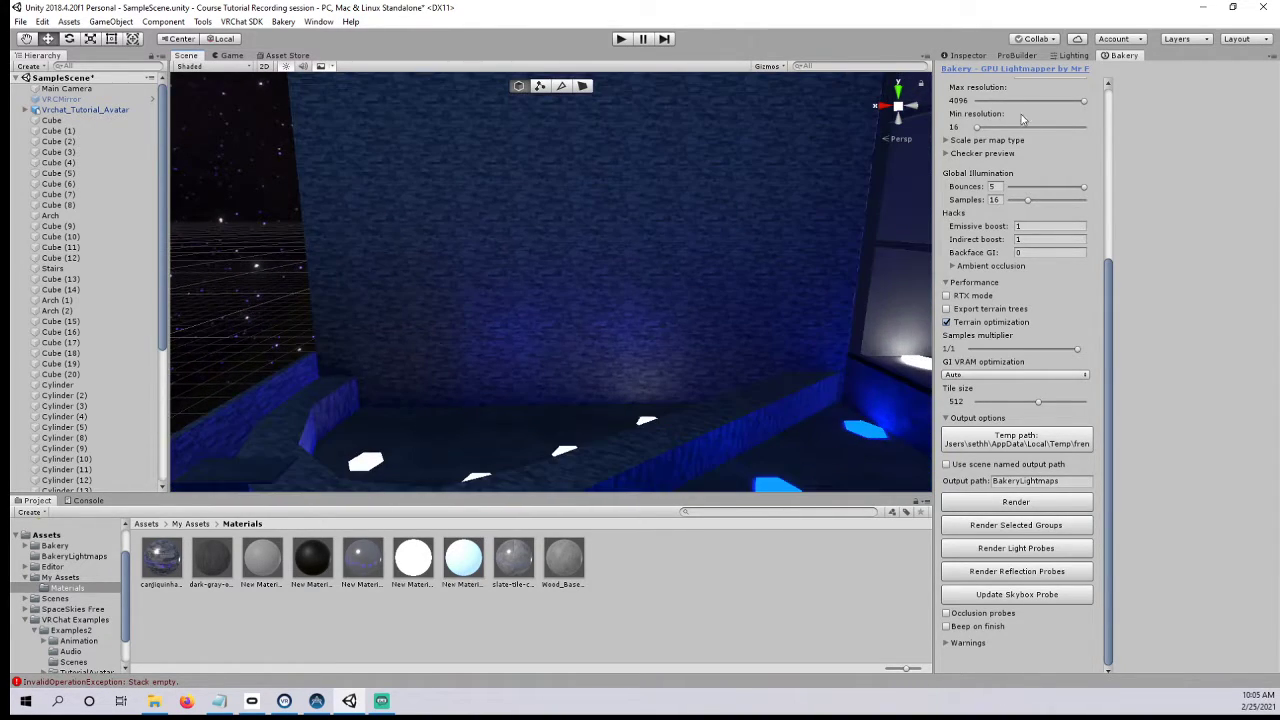
- Select a glowing hexagonal floor light, shift it away from its baked spot on the floor, and undo the move
{"action": "scroll", "coordinate": [657, 272], "scroll_direction": "up", "scroll_amount": 3}
{"action": "left_click", "coordinate": [604, 263]}
{"action": "left_click_drag", "start_coordinate": [614, 308], "coordinate": [638, 438]}
{"action": "scroll", "coordinate": [632, 299], "scroll_direction": "up", "scroll_amount": 5}
{"action": "right_click_drag", "start_coordinate": [633, 357], "coordinate": [660, 283]}
{"action": "scroll", "coordinate": [672, 308], "scroll_direction": "down", "scroll_amount": 4}
{"action": "middle_click_drag", "start_coordinate": [678, 318], "coordinate": [674, 307]}
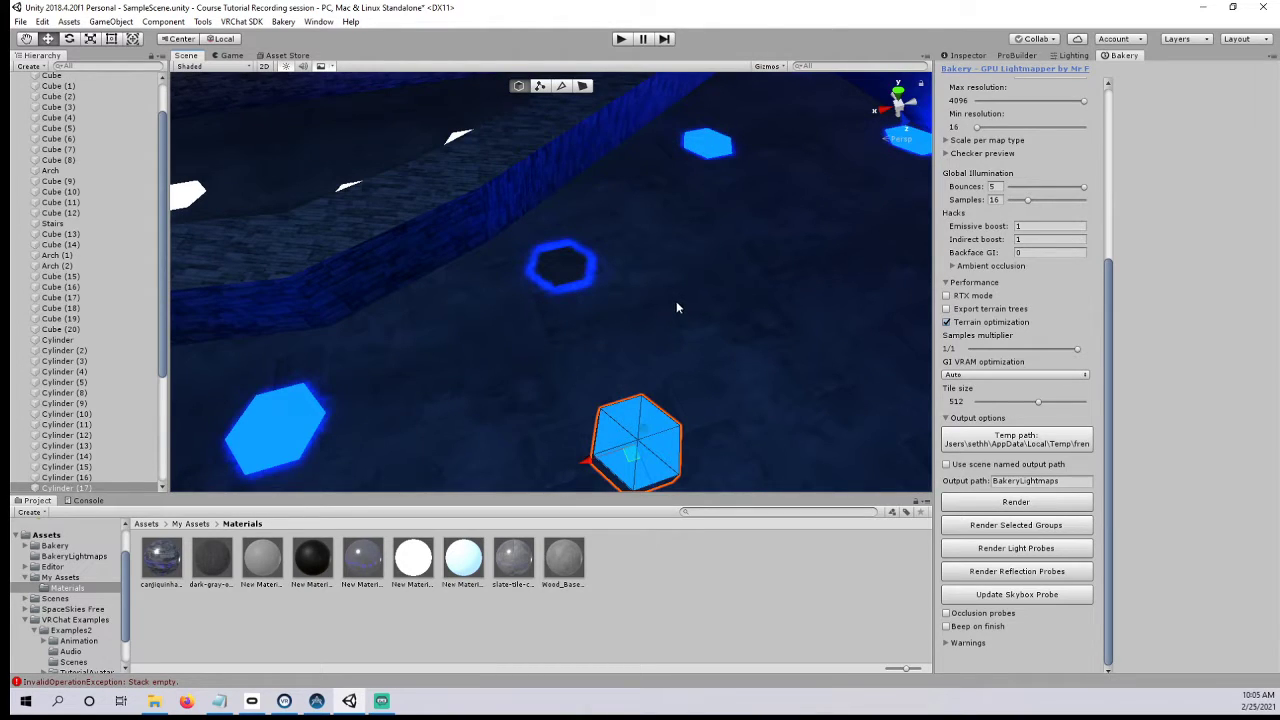
{"action": "key", "text": "ctrl+z"}
- Set the emission color of the hexagonal floor light's New Material 4 to black (000000)
{"action": "right_click_drag", "start_coordinate": [646, 361], "coordinate": [598, 336]}
{"action": "scroll", "coordinate": [630, 320], "scroll_direction": "up", "scroll_amount": 3}
{"action": "middle_click_drag", "start_coordinate": [665, 303], "coordinate": [646, 306]}
{"action": "left_click", "coordinate": [974, 55]}
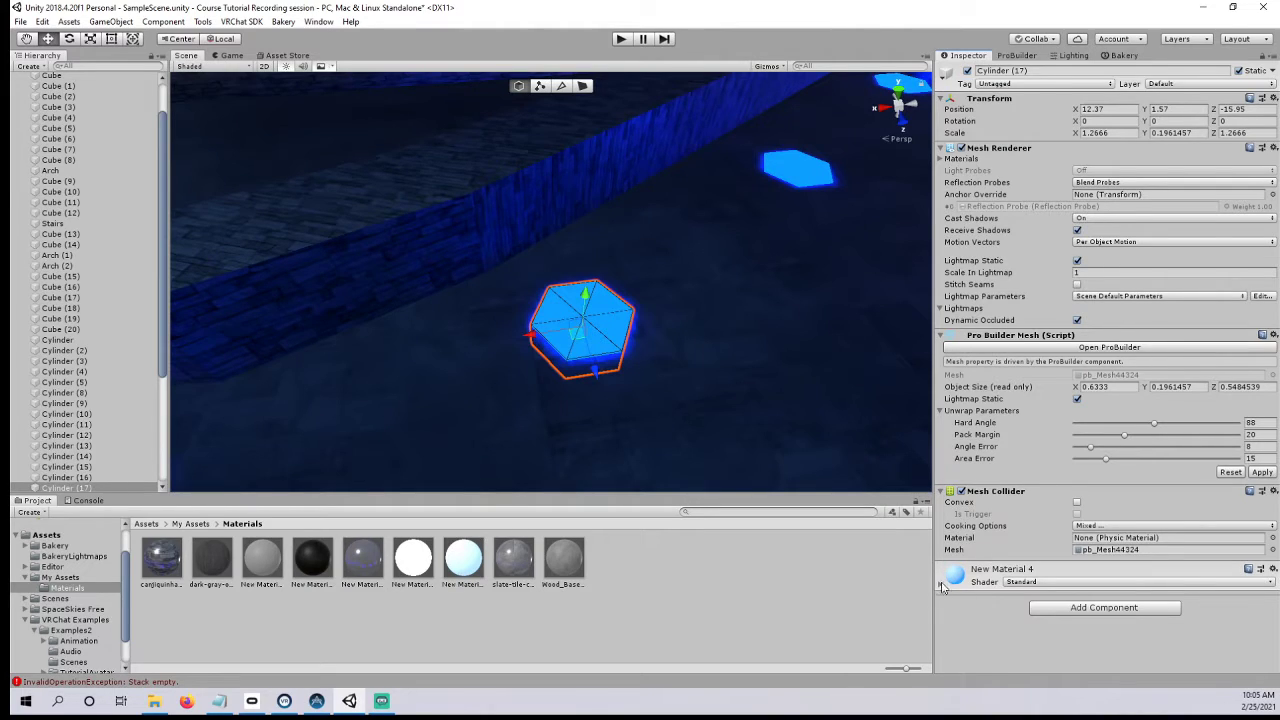
{"action": "scroll", "coordinate": [948, 586], "scroll_direction": "down", "scroll_amount": 3}
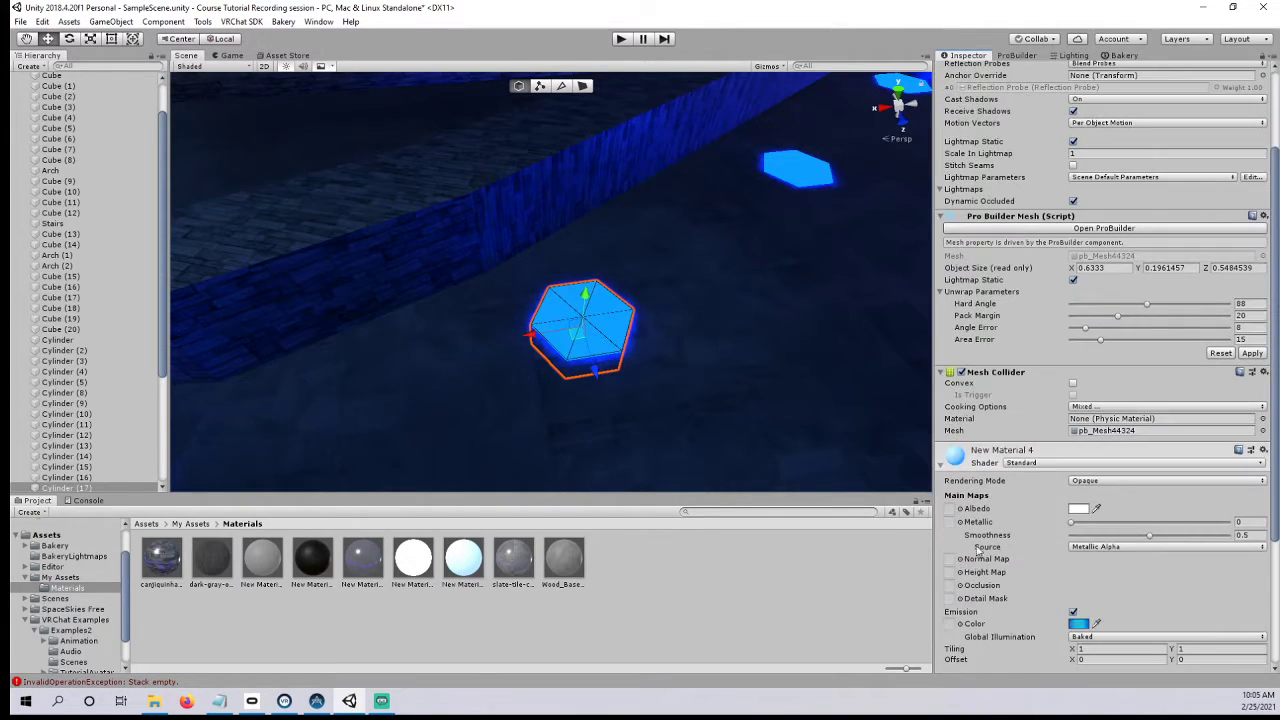
{"action": "left_click", "coordinate": [1081, 508]}
{"action": "left_click_drag", "start_coordinate": [1018, 234], "coordinate": [966, 160]}
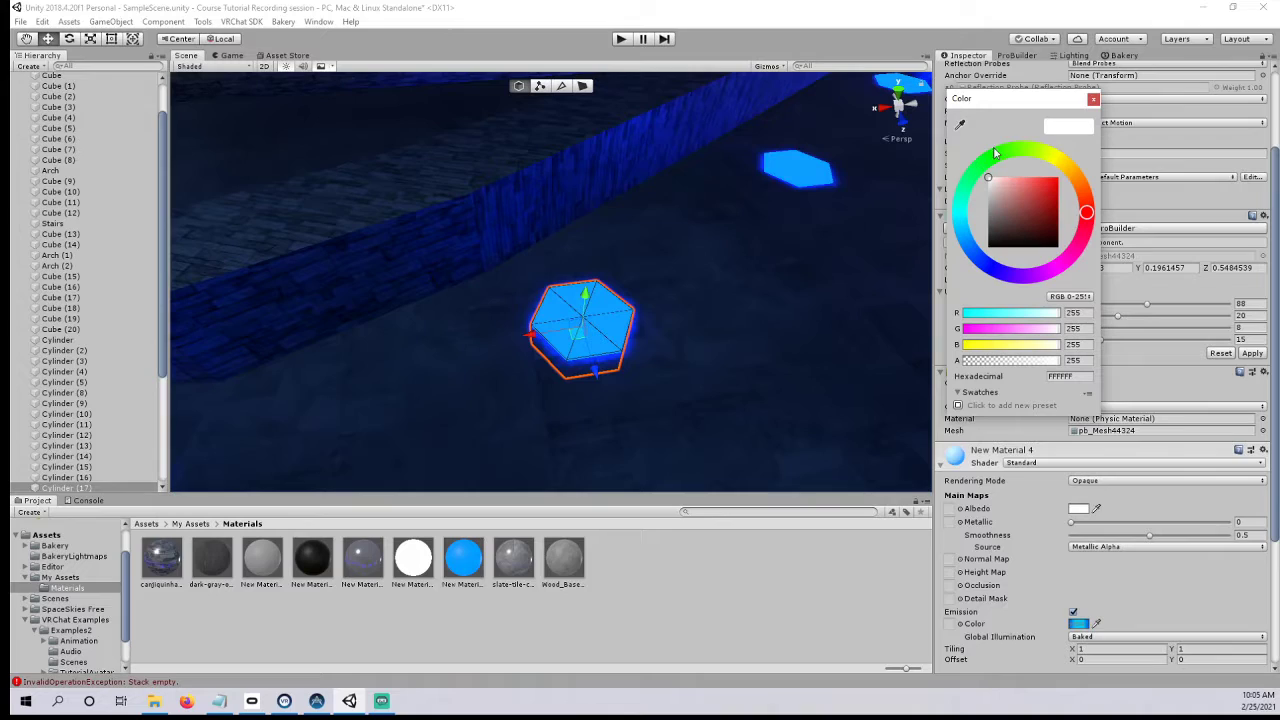
{"action": "left_click", "coordinate": [1093, 100]}
{"action": "left_click", "coordinate": [1078, 624]}
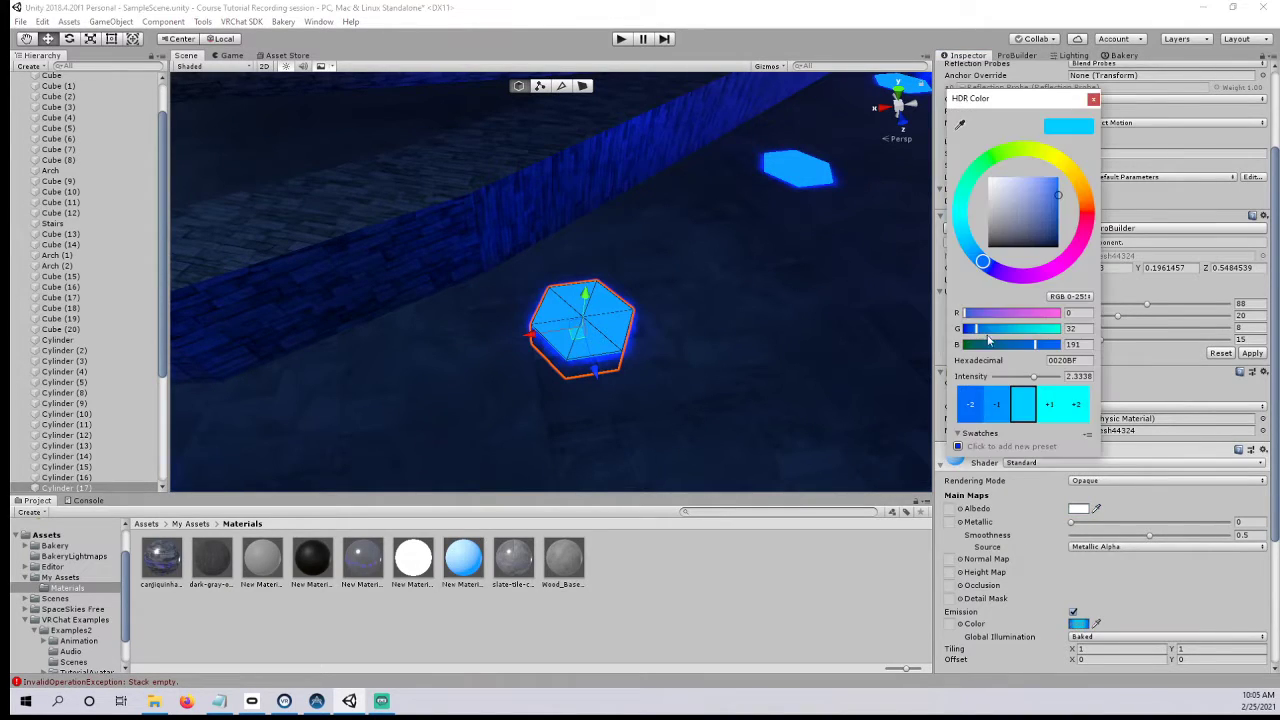
{"action": "left_click_drag", "start_coordinate": [1004, 242], "coordinate": [978, 288]}
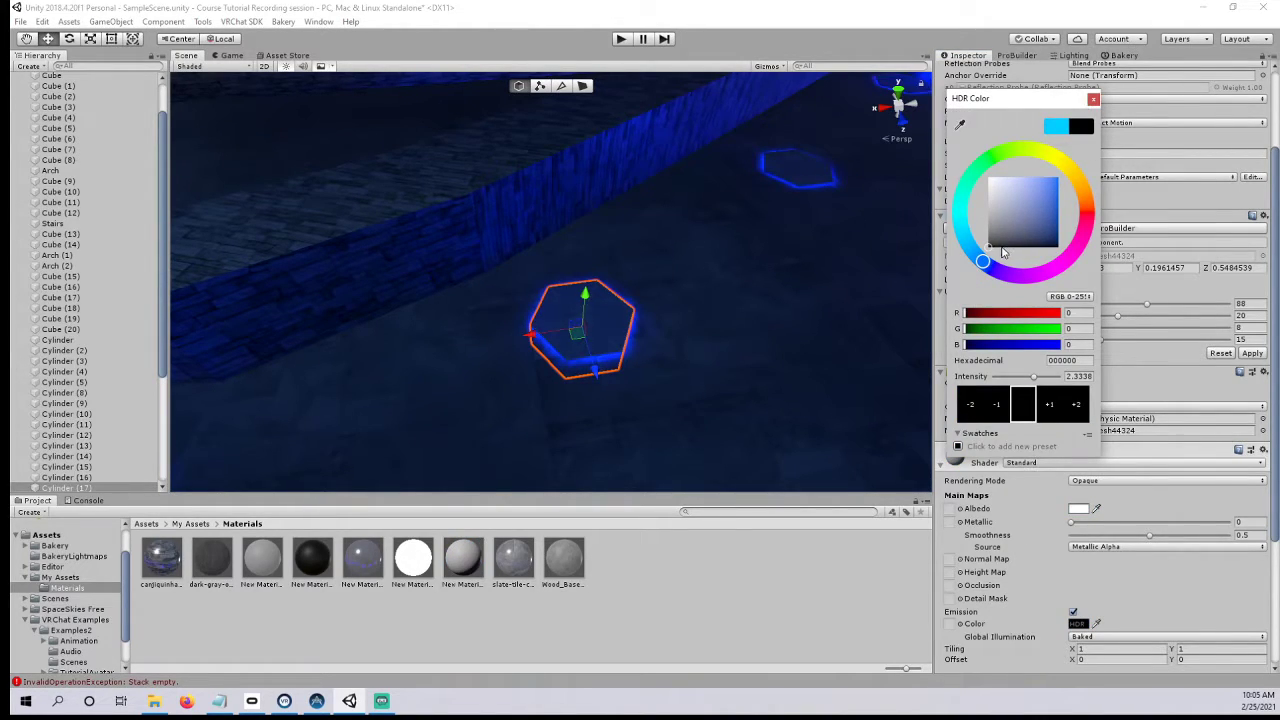
{"action": "left_click", "coordinate": [1093, 99]}
- Examine the baked glow around the darkened hexagonal floor lights from several angles
{"action": "scroll", "coordinate": [790, 255], "scroll_direction": "down", "scroll_amount": 5}
{"action": "right_click_drag", "start_coordinate": [870, 252], "coordinate": [504, 110]}
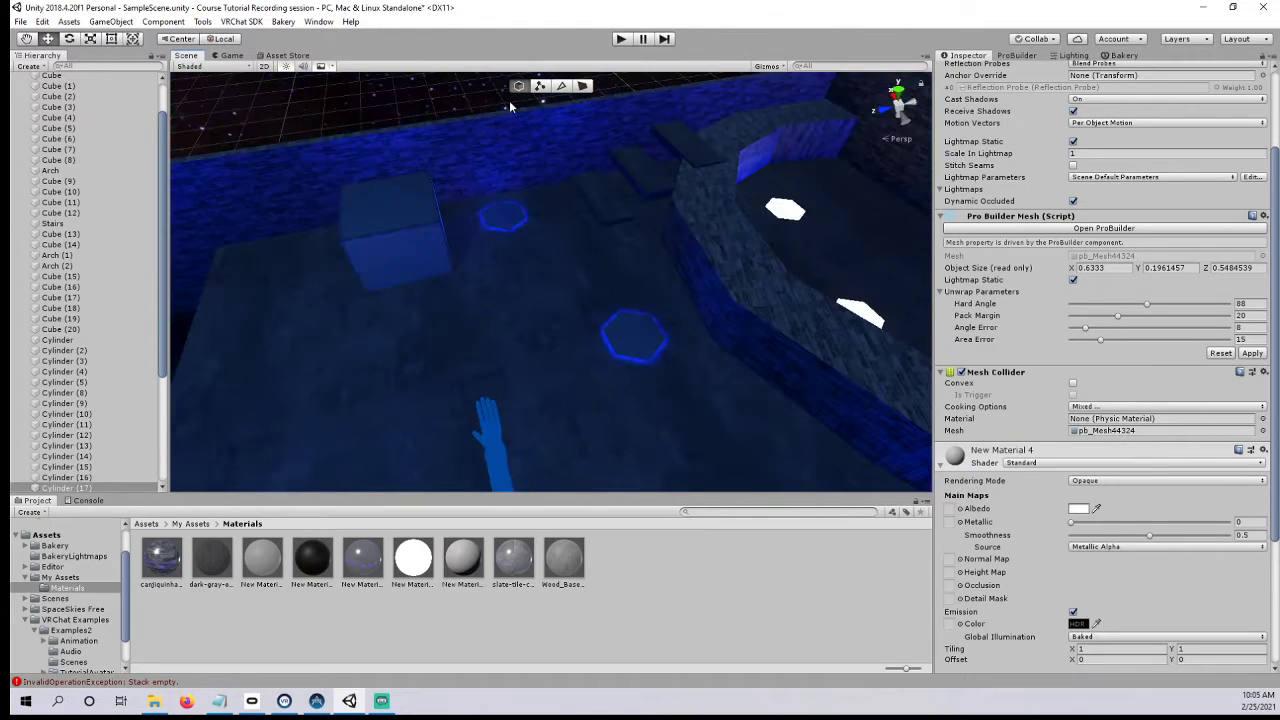
{"action": "scroll", "coordinate": [500, 114], "scroll_direction": "down", "scroll_amount": 3}
{"action": "left_click", "coordinate": [494, 122]}
{"action": "scroll", "coordinate": [611, 262], "scroll_direction": "up", "scroll_amount": 10}
{"action": "right_click_drag", "start_coordinate": [706, 288], "coordinate": [512, 270]}
{"action": "middle_click_drag", "start_coordinate": [513, 270], "coordinate": [594, 346]}
{"action": "right_click_drag", "start_coordinate": [594, 346], "coordinate": [673, 384]}
{"action": "scroll", "coordinate": [673, 384], "scroll_direction": "down", "scroll_amount": 3}
{"action": "middle_click_drag", "start_coordinate": [673, 384], "coordinate": [728, 357]}
{"action": "right_click_drag", "start_coordinate": [727, 357], "coordinate": [551, 343]}
- Set the emission color of the hexagonal floor lights' New Material 4 to white (FFFFFF)
{"action": "left_click", "coordinate": [565, 336]}
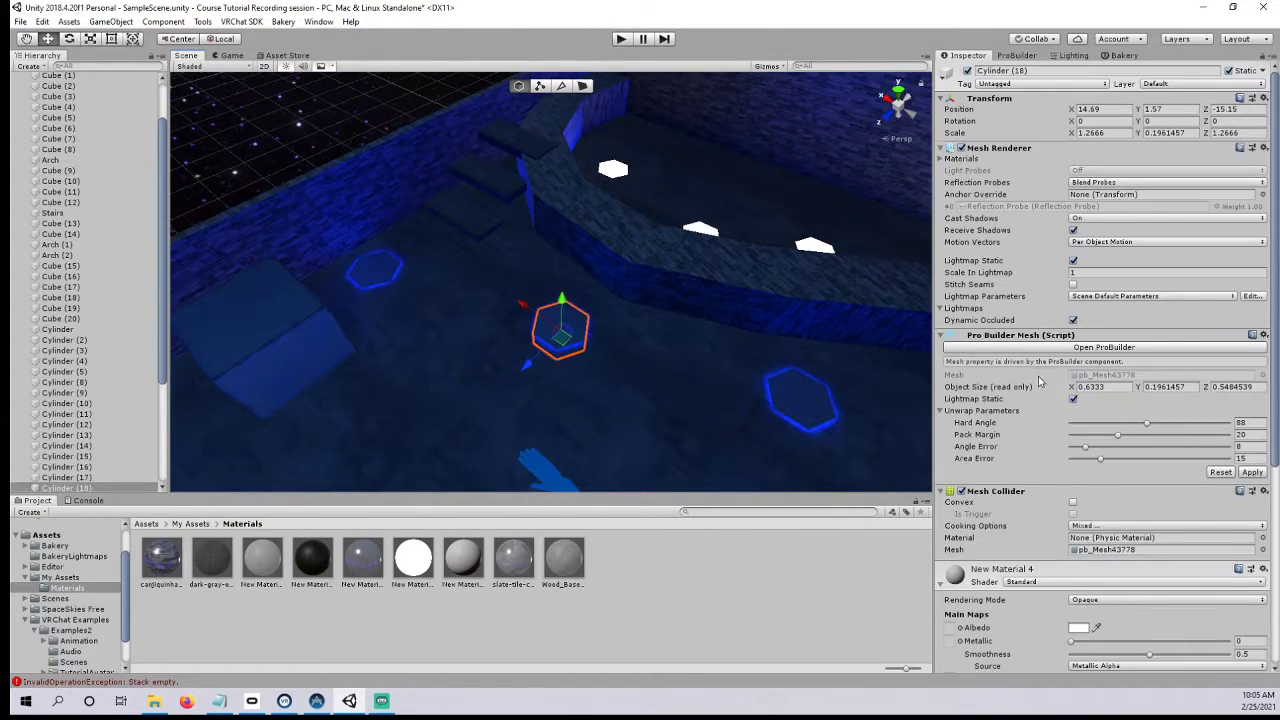
{"action": "scroll", "coordinate": [1033, 388], "scroll_direction": "down", "scroll_amount": 5}
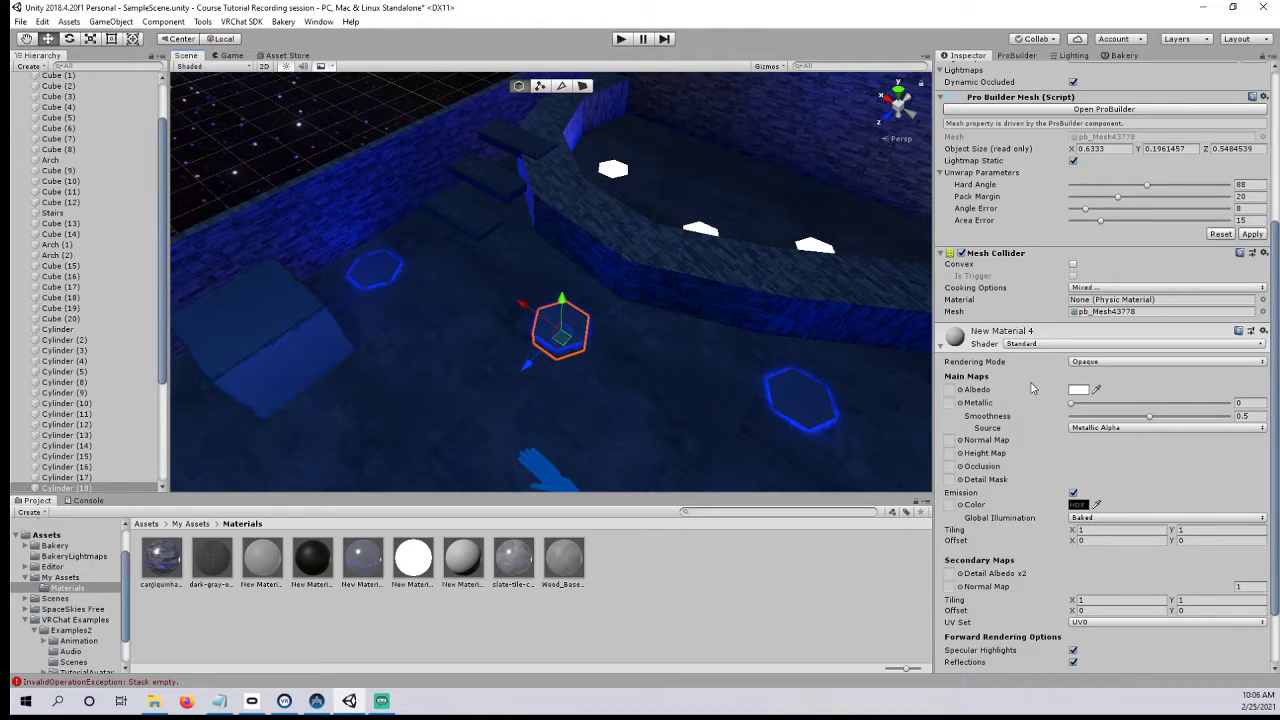
{"action": "left_click", "coordinate": [1080, 505]}
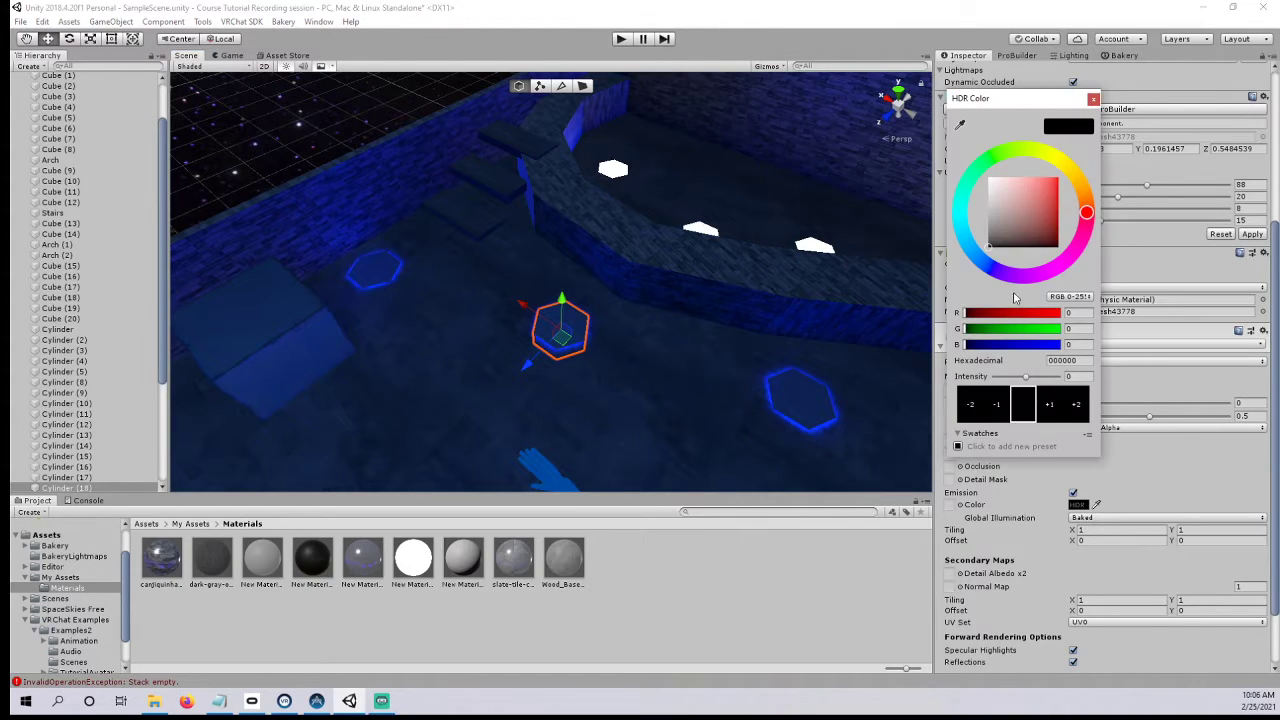
{"action": "left_click", "coordinate": [994, 183]}
{"action": "left_click_drag", "start_coordinate": [994, 183], "coordinate": [962, 162]}
{"action": "right_click_drag", "start_coordinate": [676, 238], "coordinate": [746, 294]}
{"action": "scroll", "coordinate": [746, 294], "scroll_direction": "up", "scroll_amount": 5}
{"action": "middle_click_drag", "start_coordinate": [746, 294], "coordinate": [690, 292]}
{"action": "right_click_drag", "start_coordinate": [690, 292], "coordinate": [754, 292]}
{"action": "scroll", "coordinate": [754, 292], "scroll_direction": "up", "scroll_amount": 3}
{"action": "scroll", "coordinate": [754, 290], "scroll_direction": "down", "scroll_amount": 4}
{"action": "scroll", "coordinate": [754, 290], "scroll_direction": "up", "scroll_amount": 3}
{"action": "middle_click_drag", "start_coordinate": [754, 290], "coordinate": [797, 292]}
{"action": "scroll", "coordinate": [588, 297], "scroll_direction": "down", "scroll_amount": 5}
{"action": "scroll", "coordinate": [795, 300], "scroll_direction": "down", "scroll_amount": 2}
- Tint the emission color of the floor lights' New Material 4 light blue, then deselect the light
{"action": "left_click", "coordinate": [1083, 506]}
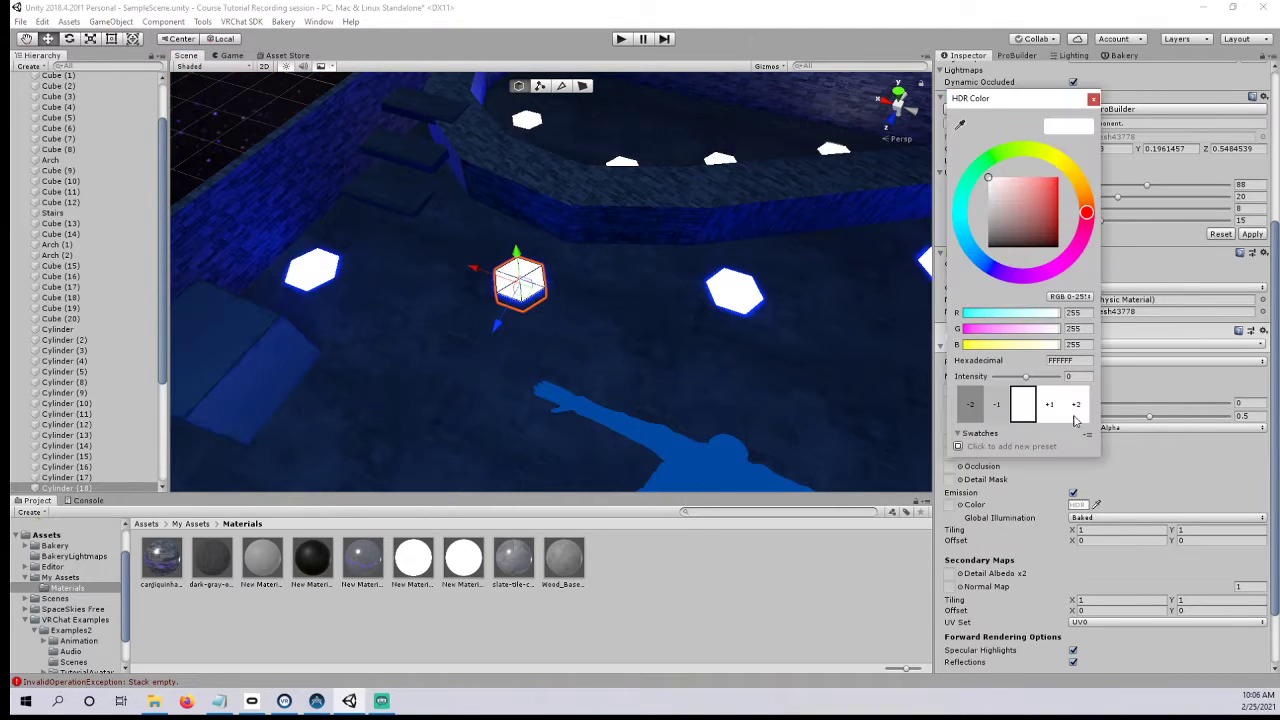
{"action": "left_click_drag", "start_coordinate": [994, 270], "coordinate": [980, 260]}
{"action": "mouse_move", "coordinate": [1005, 190]}
{"action": "left_mouse_down"}
{"action": "mouse_move", "coordinate": [1078, 168]}
{"action": "mouse_move", "coordinate": [1036, 205]}
{"action": "mouse_move", "coordinate": [1046, 212]}
{"action": "mouse_move", "coordinate": [1028, 179]}
{"action": "left_mouse_up"}
{"action": "right_click_drag", "start_coordinate": [765, 228], "coordinate": [829, 240]}
{"action": "scroll", "coordinate": [815, 242], "scroll_direction": "down", "scroll_amount": 5}
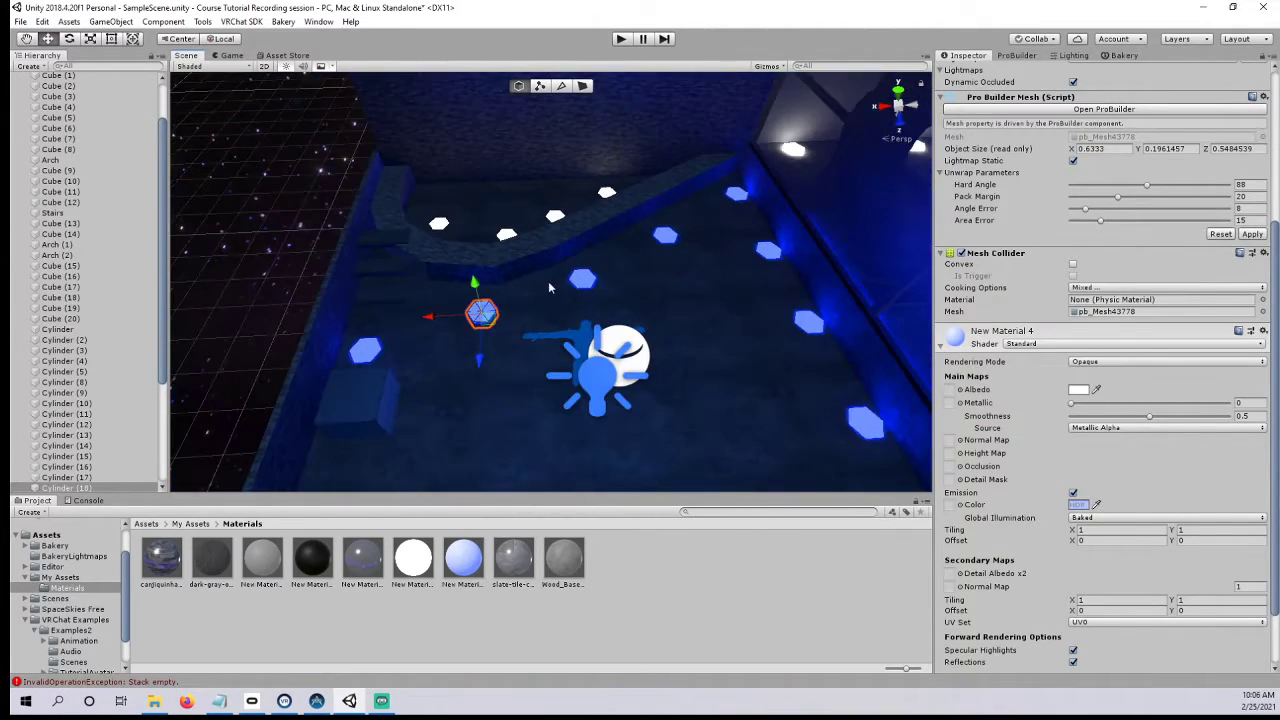
{"action": "left_click", "coordinate": [273, 215]}
{"action": "left_click_drag", "start_coordinate": [273, 215], "coordinate": [589, 303], "text": "alt"}
{"action": "middle_click_drag", "start_coordinate": [589, 303], "coordinate": [595, 372]}
{"action": "scroll", "coordinate": [612, 340], "scroll_direction": "up", "scroll_amount": 5}
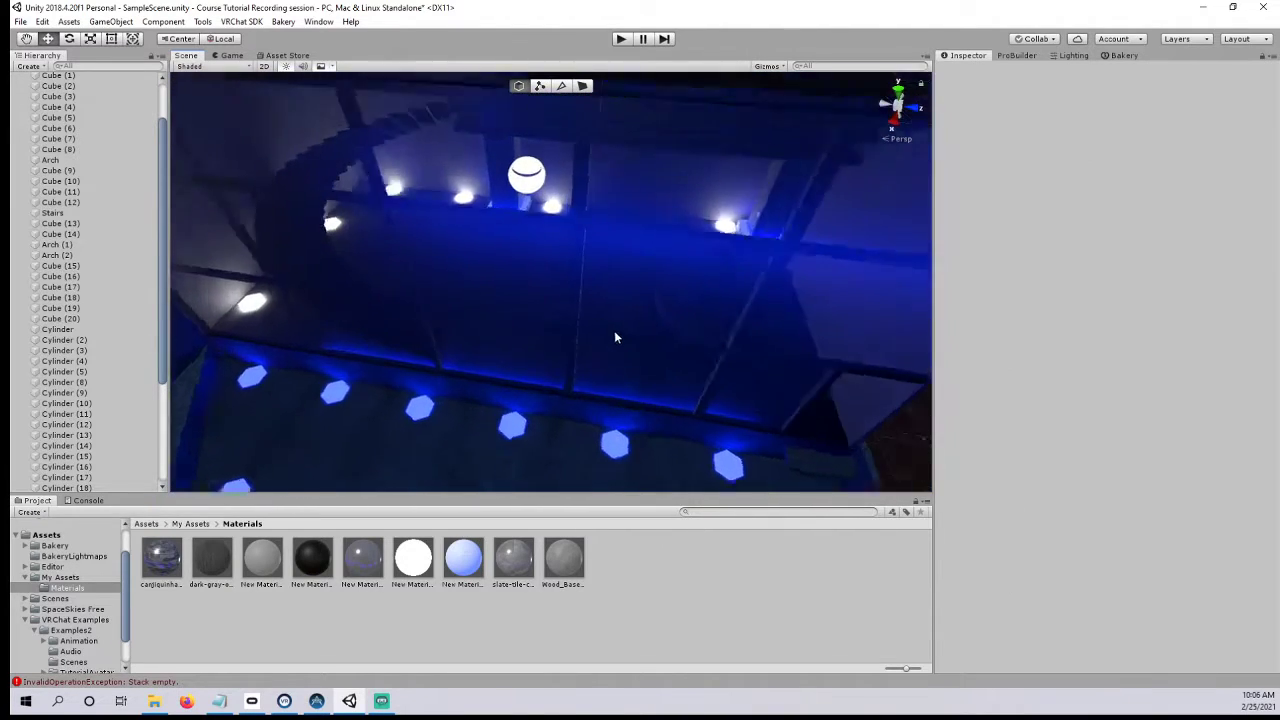
- Open the Package Manager and move its window up over the scene so its full package list can be read
{"action": "right_click_drag", "start_coordinate": [602, 356], "coordinate": [655, 356]}
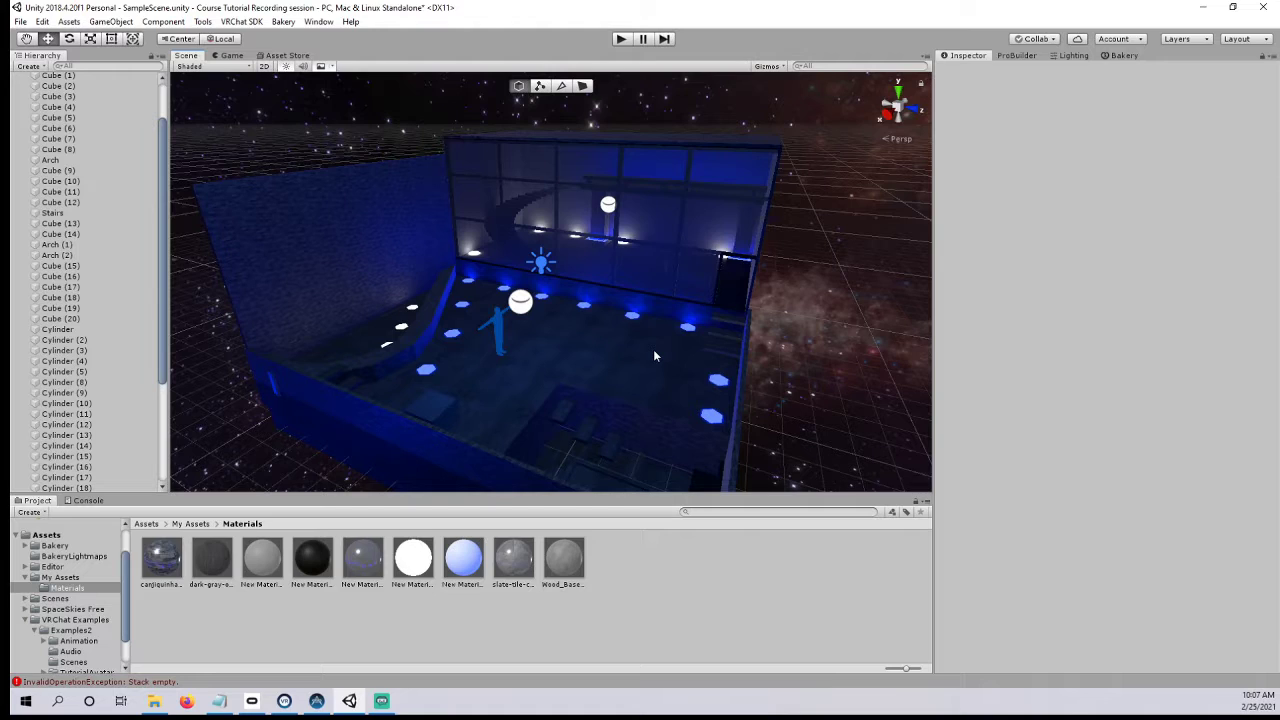
{"action": "middle_click_drag", "start_coordinate": [480, 385], "coordinate": [534, 335]}
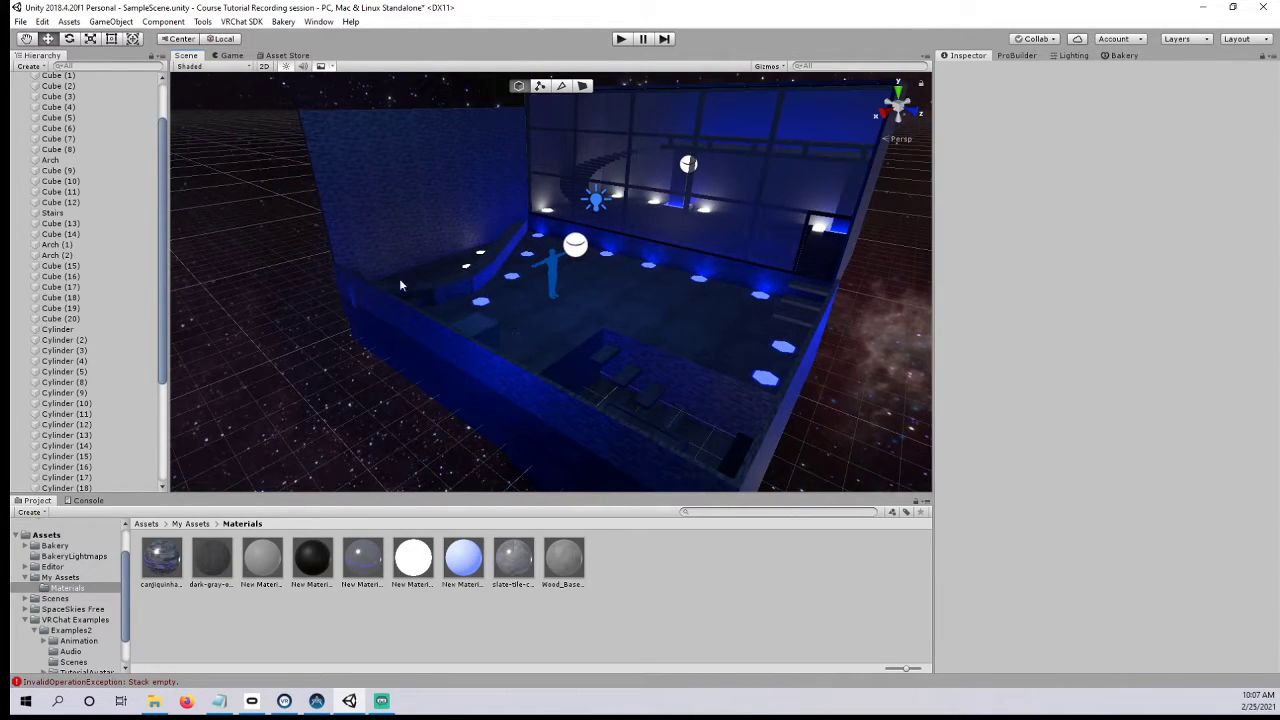
{"action": "left_click", "coordinate": [314, 23]}
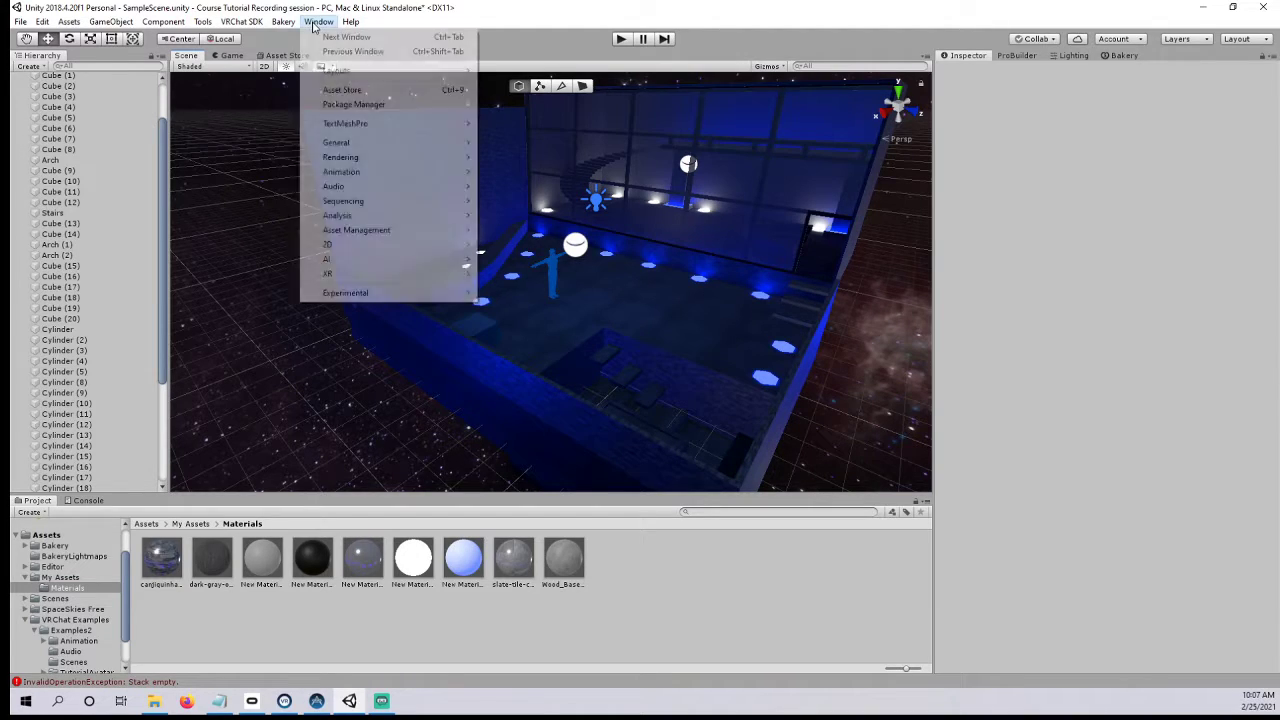
{"action": "mouse_move", "coordinate": [434, 190]}
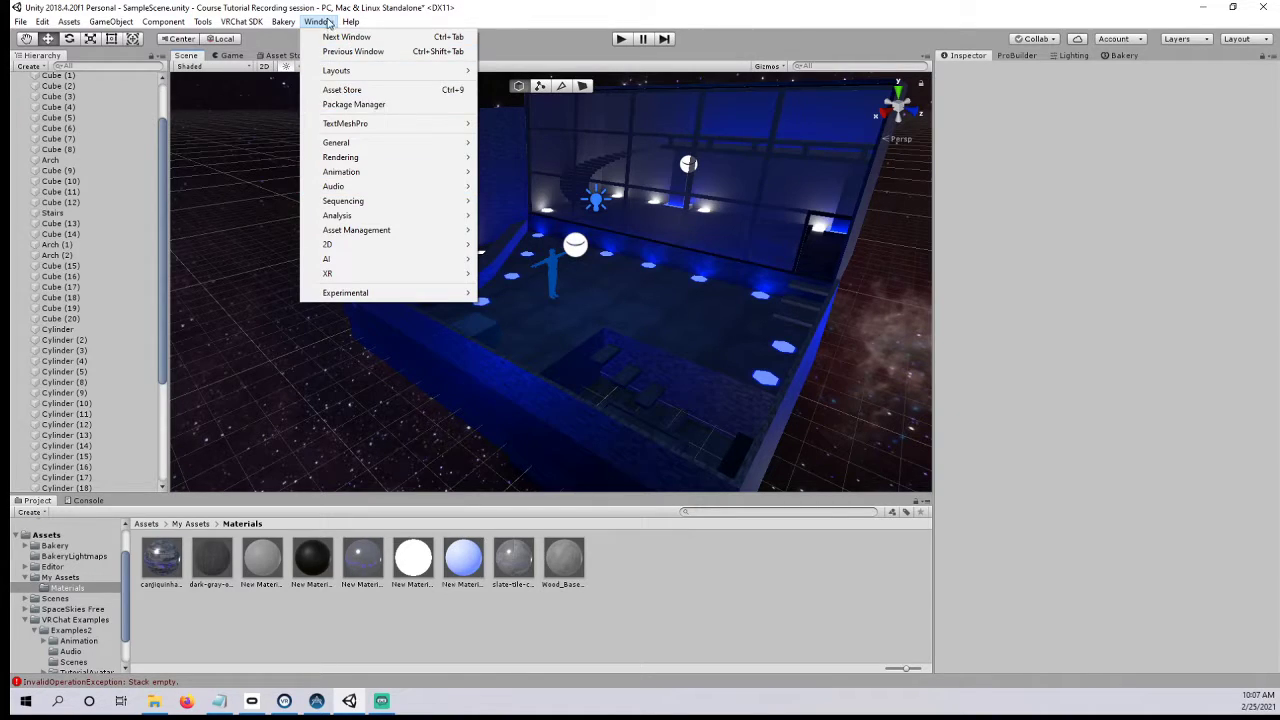
{"action": "left_click", "coordinate": [354, 104]}
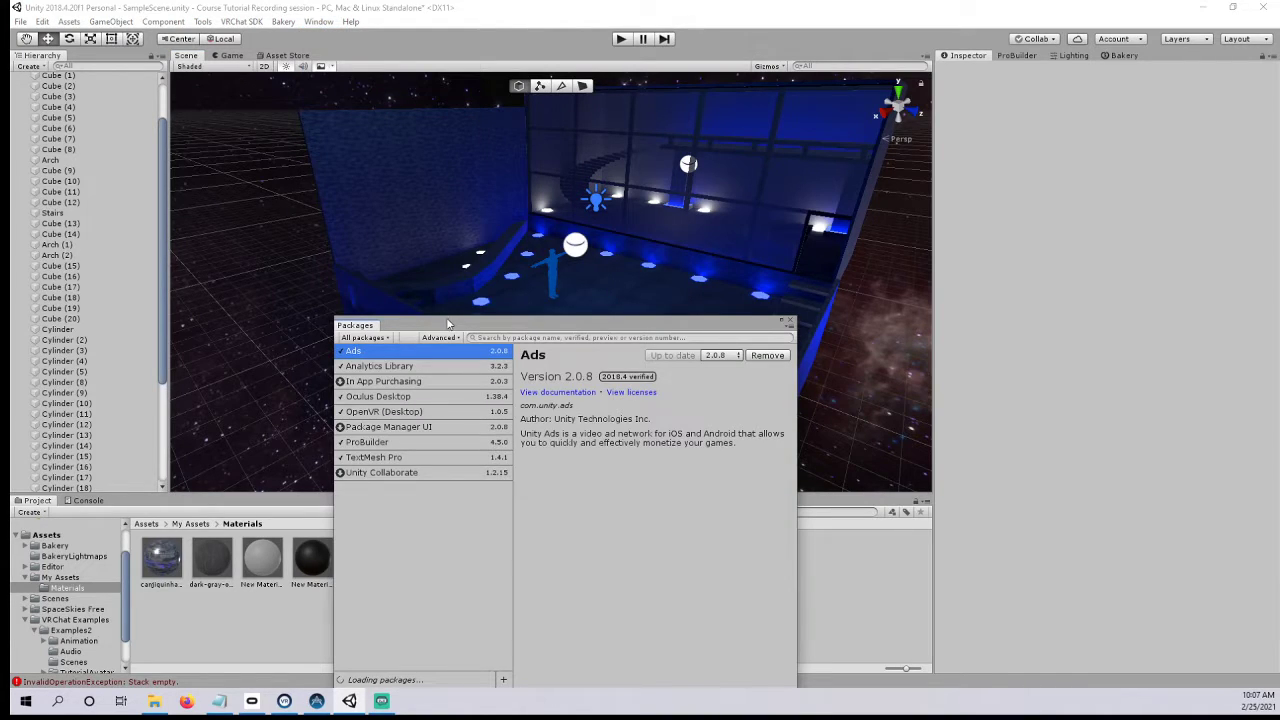
{"action": "left_click_drag", "start_coordinate": [444, 320], "coordinate": [502, 150]}
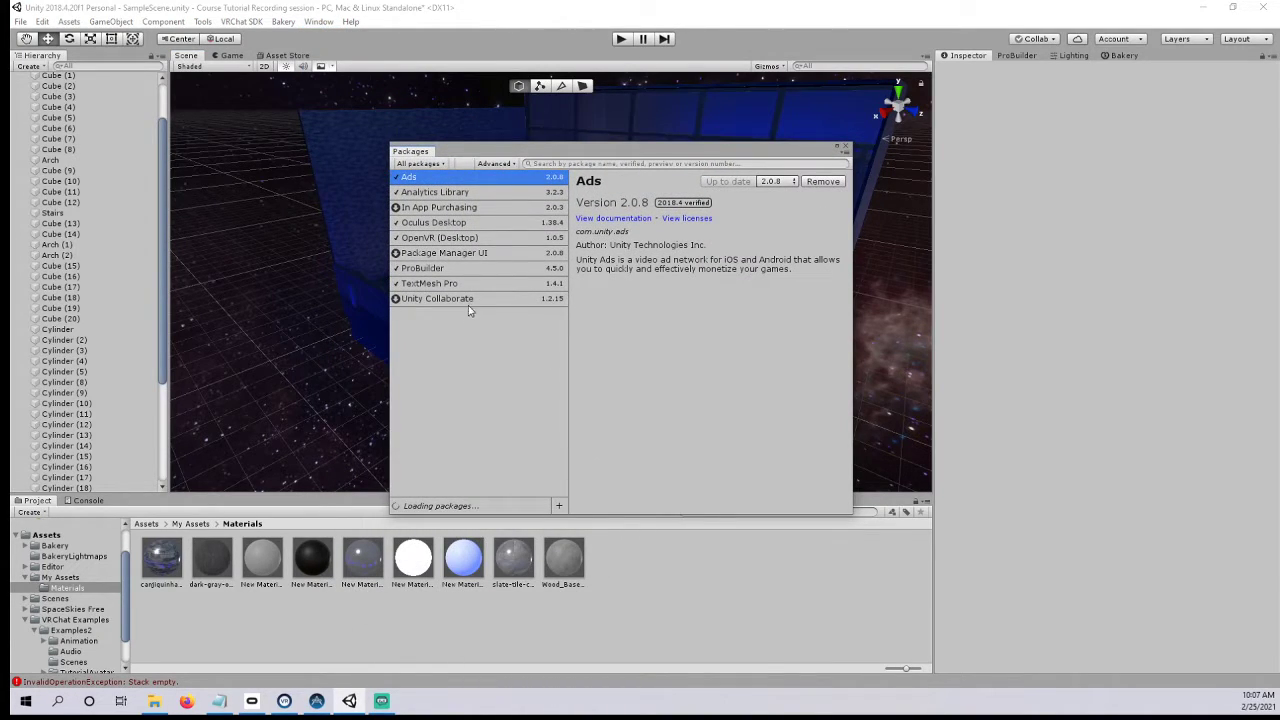
- Show only the built-in packages, then switch the package list back to all packages
{"action": "left_click", "coordinate": [420, 163]}
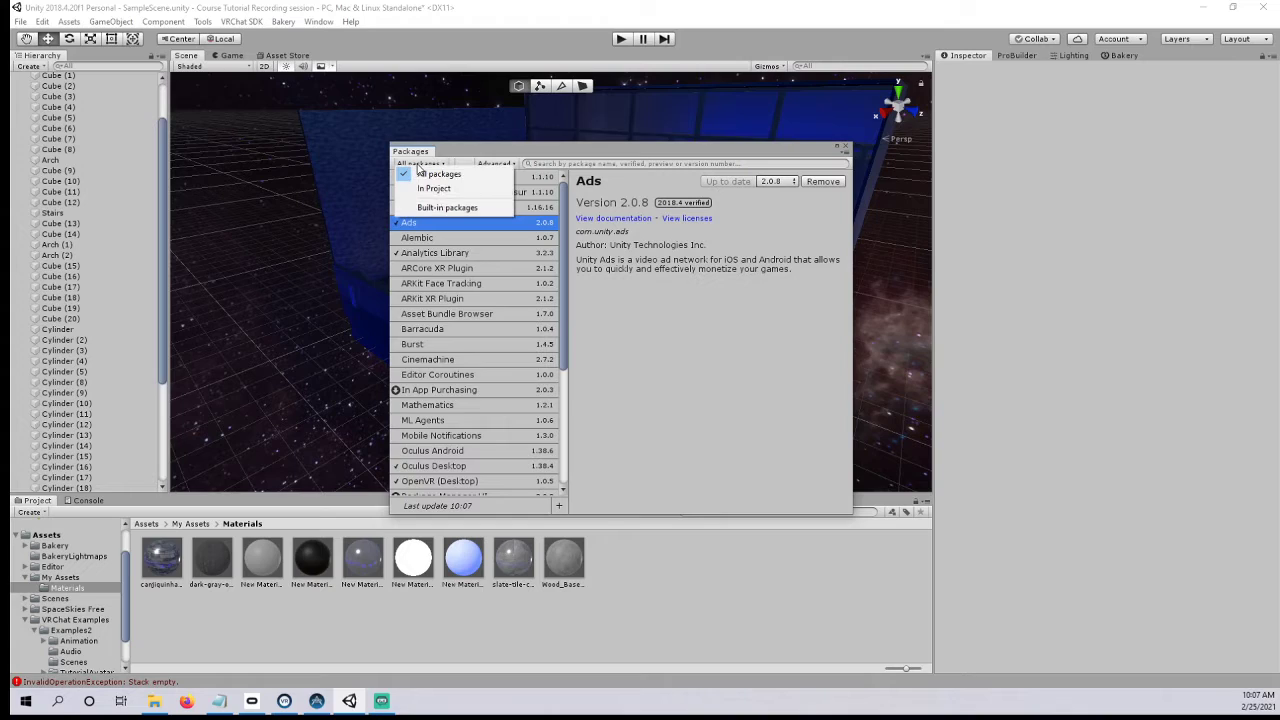
{"action": "left_click", "coordinate": [432, 172]}
{"action": "left_click", "coordinate": [431, 166]}
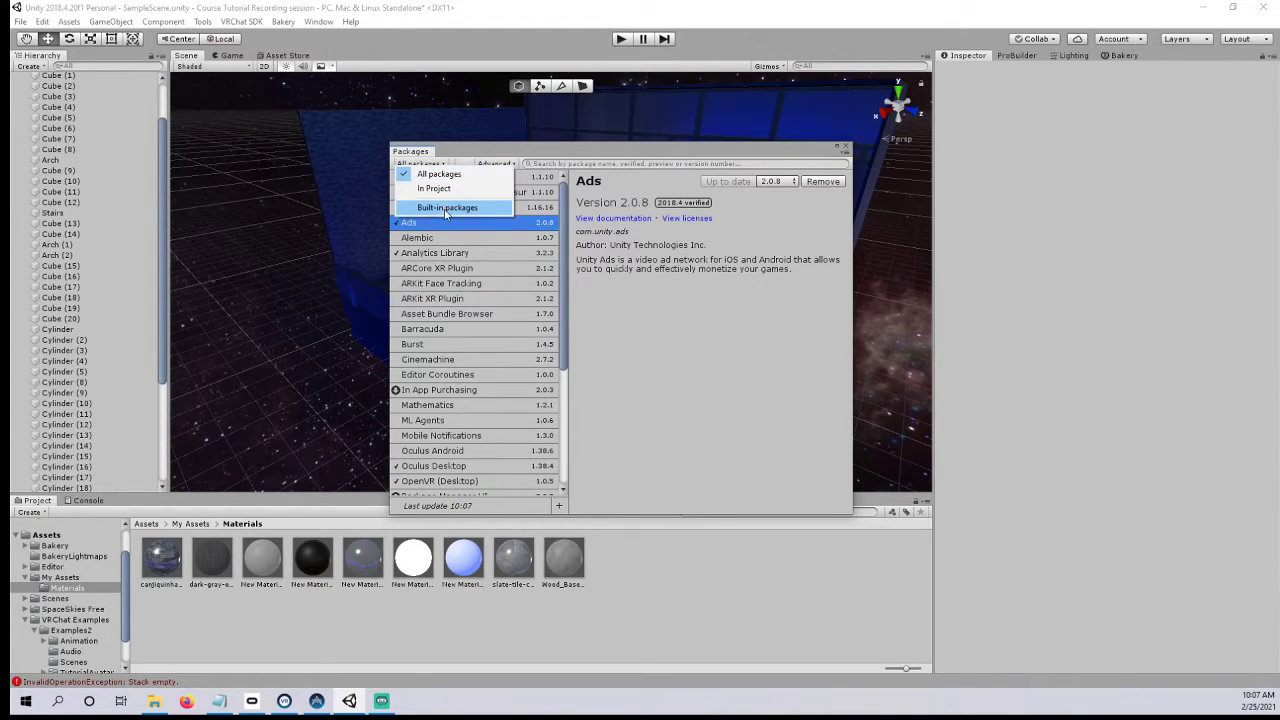
{"action": "left_click", "coordinate": [445, 208]}
{"action": "scroll", "coordinate": [470, 336], "scroll_direction": "down", "scroll_amount": 2}
{"action": "scroll", "coordinate": [470, 336], "scroll_direction": "up", "scroll_amount": 3}
{"action": "left_click", "coordinate": [431, 164]}
{"action": "left_click", "coordinate": [432, 172]}
- Install the Post Processing package version 3.0.3 and close the Package Manager
{"action": "scroll", "coordinate": [475, 340], "scroll_direction": "down", "scroll_amount": 4}
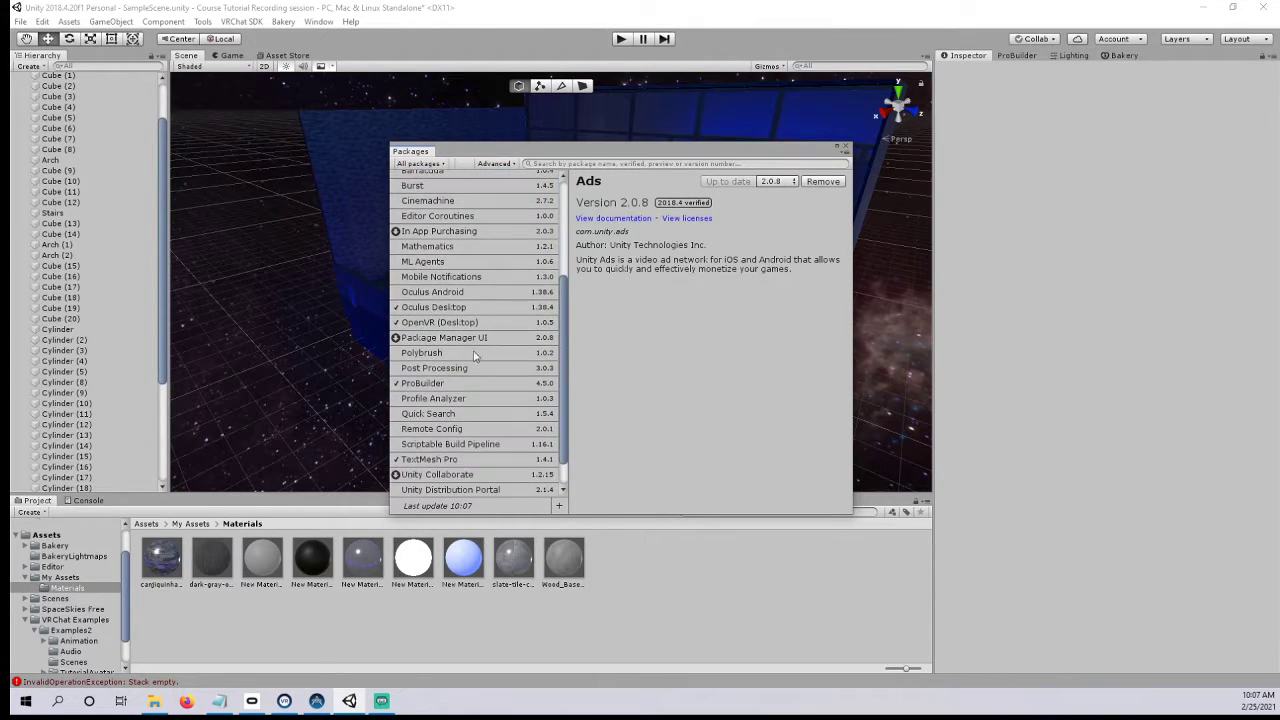
{"action": "left_click", "coordinate": [448, 372]}
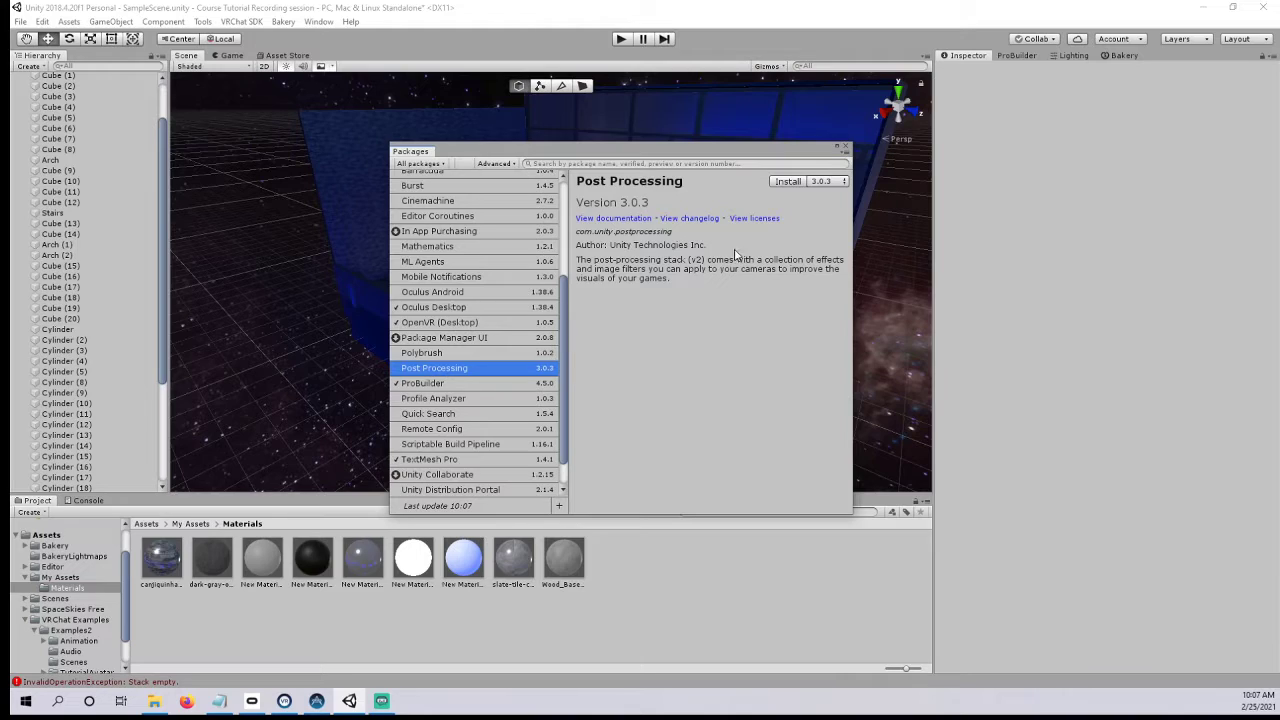
{"action": "left_click", "coordinate": [786, 183]}
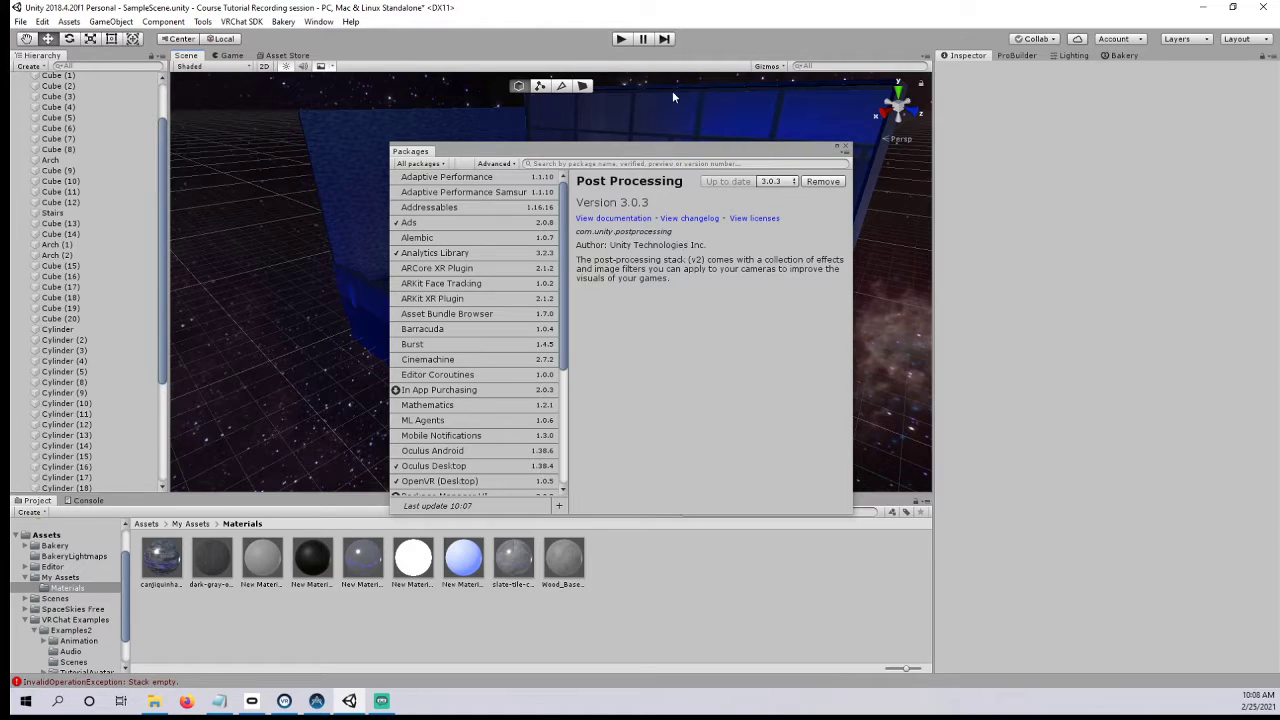
{"action": "left_click", "coordinate": [846, 147]}
- Select the Main Camera, preview its picture in the Game view, and return to the Scene view
{"action": "left_click_drag", "start_coordinate": [800, 162], "coordinate": [649, 221], "text": "alt"}
{"action": "right_click_drag", "start_coordinate": [577, 224], "coordinate": [712, 211]}
{"action": "key", "text": "w"}
{"action": "left_click", "coordinate": [624, 202]}
{"action": "scroll", "coordinate": [711, 211], "scroll_direction": "down", "scroll_amount": 3}
{"action": "right_click_drag", "start_coordinate": [580, 215], "coordinate": [206, 202]}
{"action": "left_click", "coordinate": [229, 56]}
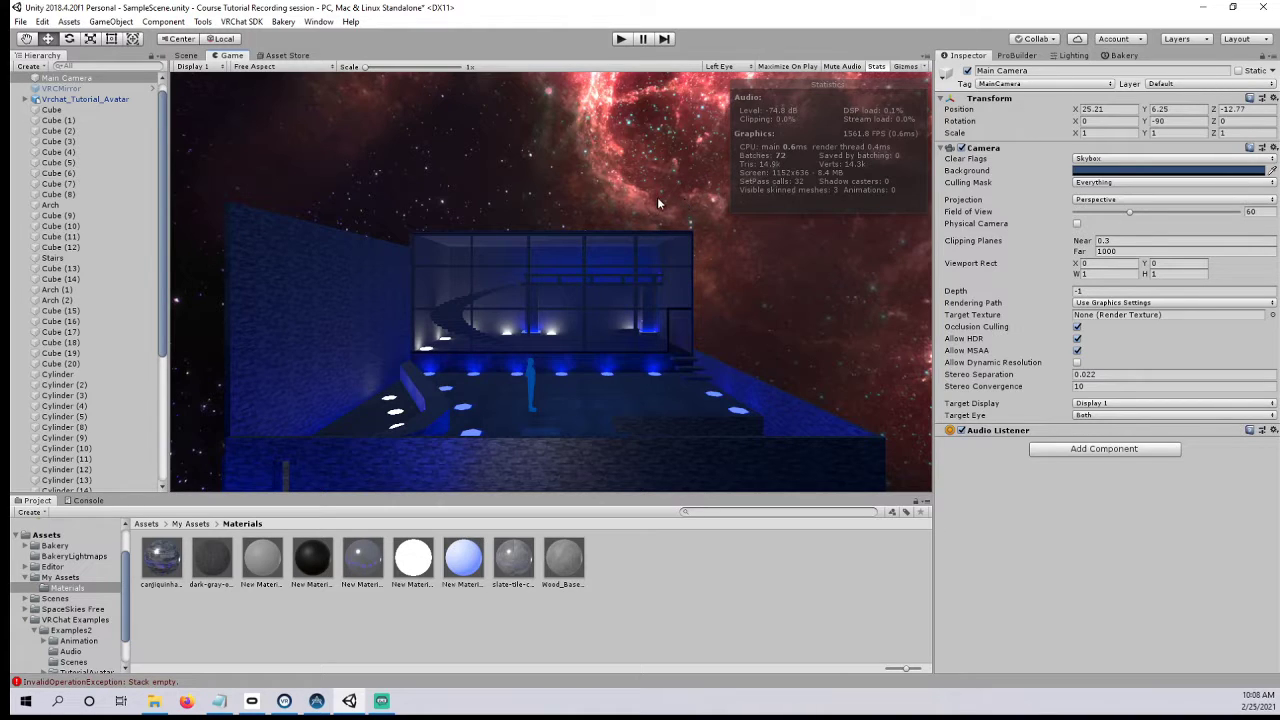
{"action": "left_click", "coordinate": [186, 55]}
{"action": "right_click_drag", "start_coordinate": [590, 140], "coordinate": [570, 294]}
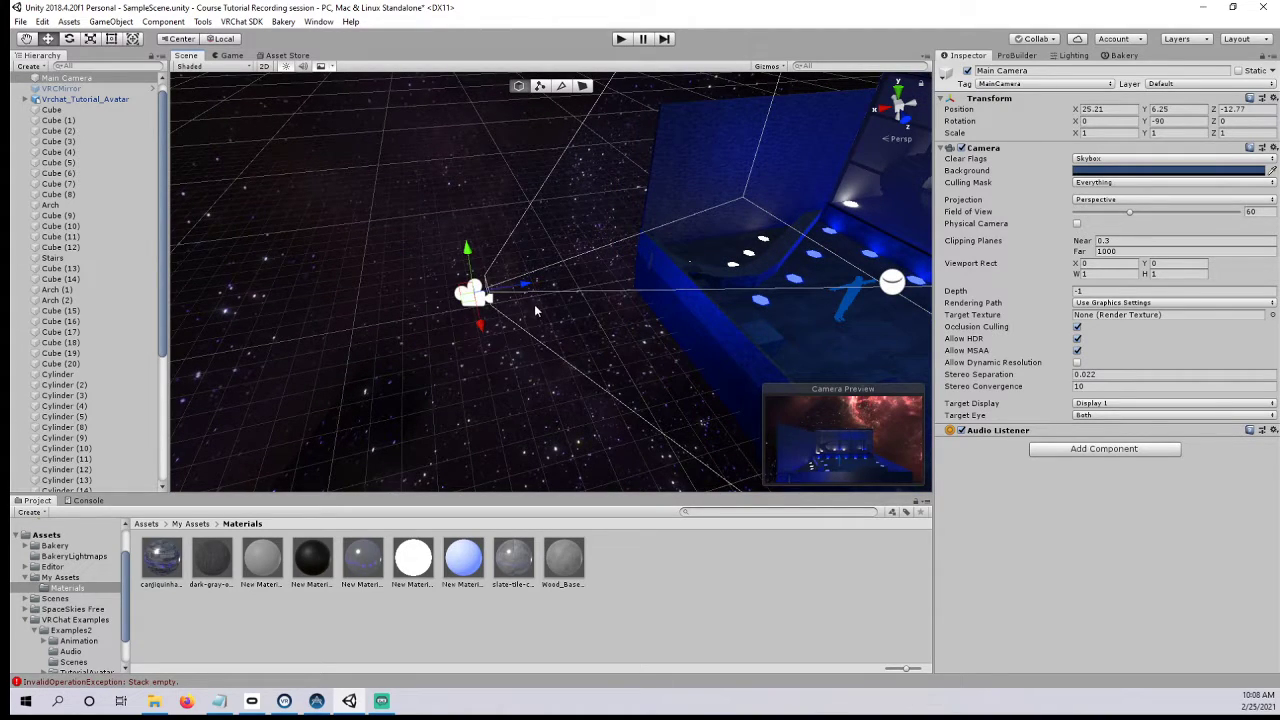
{"action": "right_click_drag", "start_coordinate": [571, 331], "coordinate": [567, 328]}
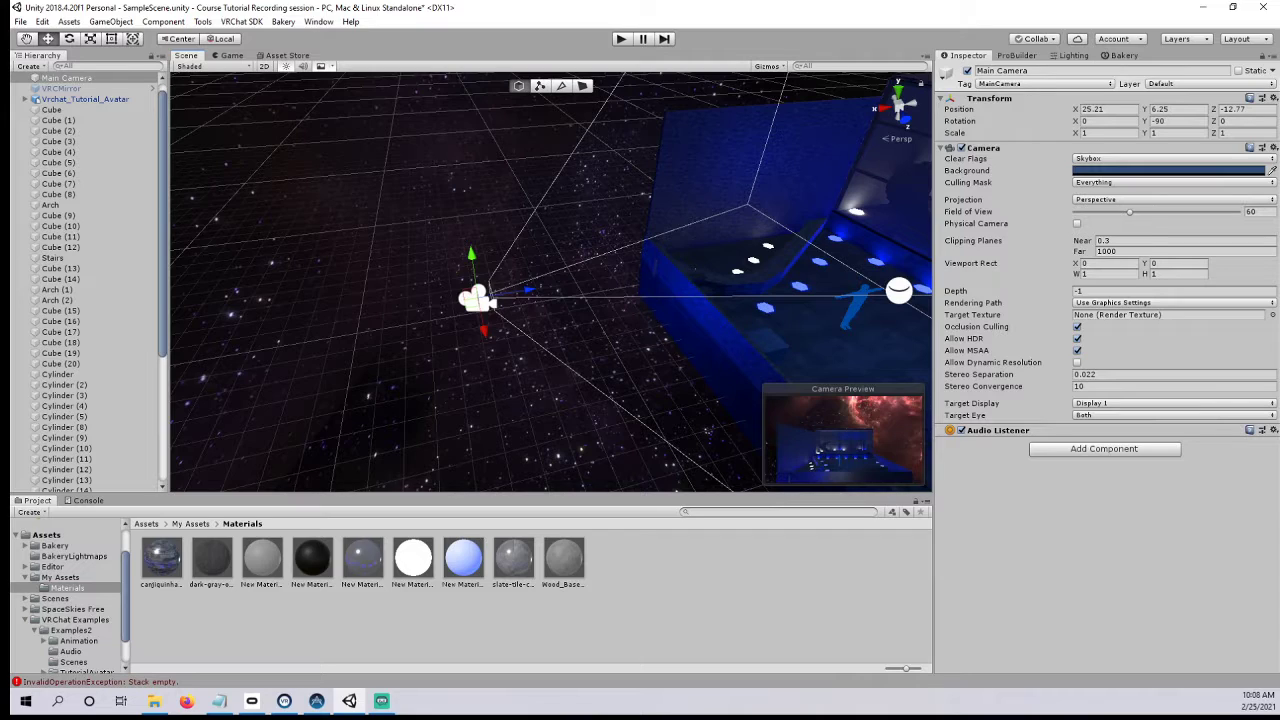
- Add a second camera near the Main Camera and aim it at the building with a Y rotation of about -108 degrees
{"action": "left_click", "coordinate": [30, 66]}
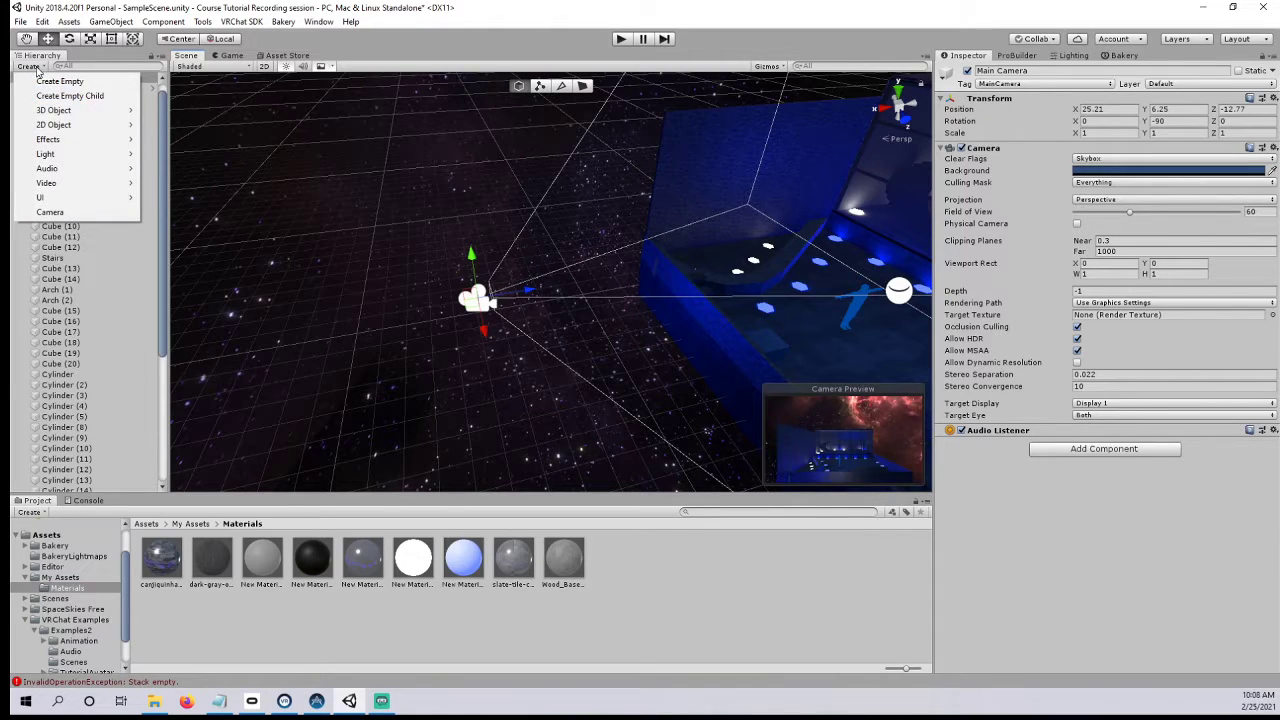
{"action": "right_click_drag", "start_coordinate": [437, 216], "coordinate": [456, 304]}
{"action": "key", "text": "s"}
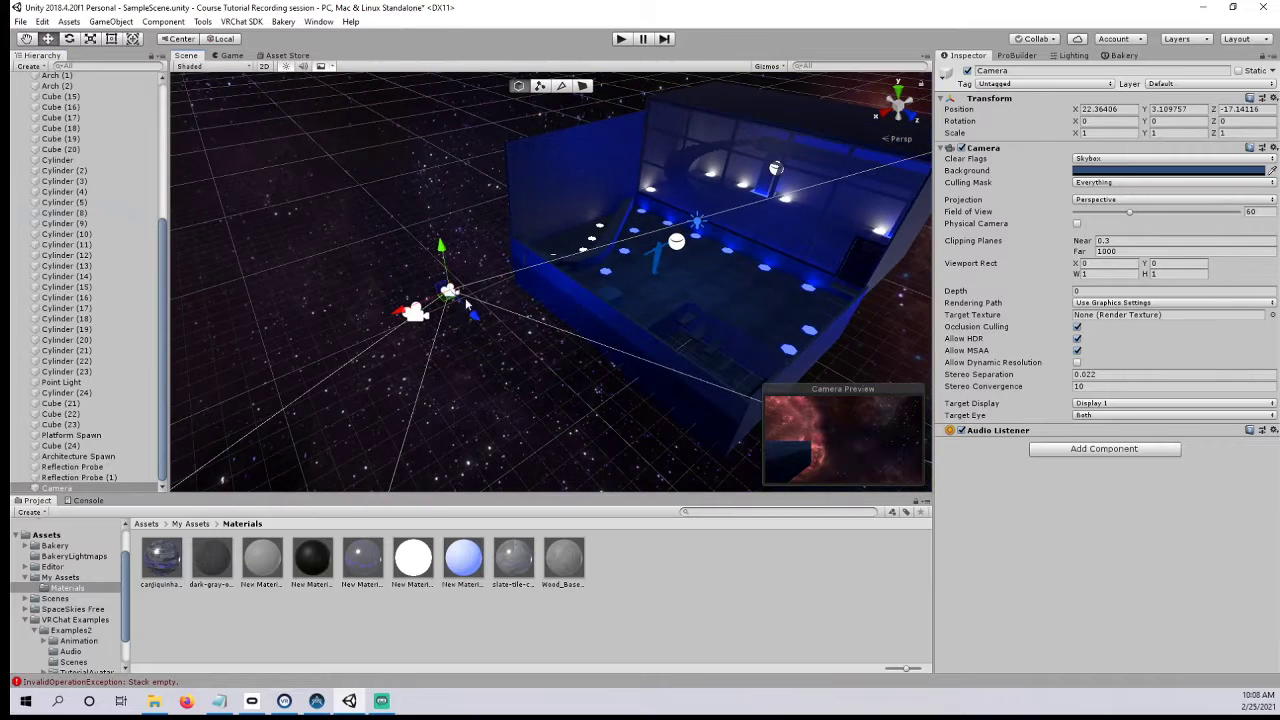
{"action": "left_click_drag", "start_coordinate": [472, 317], "coordinate": [868, 461]}
{"action": "left_click", "coordinate": [440, 400]}
{"action": "left_click", "coordinate": [522, 368]}
{"action": "left_click", "coordinate": [69, 38]}
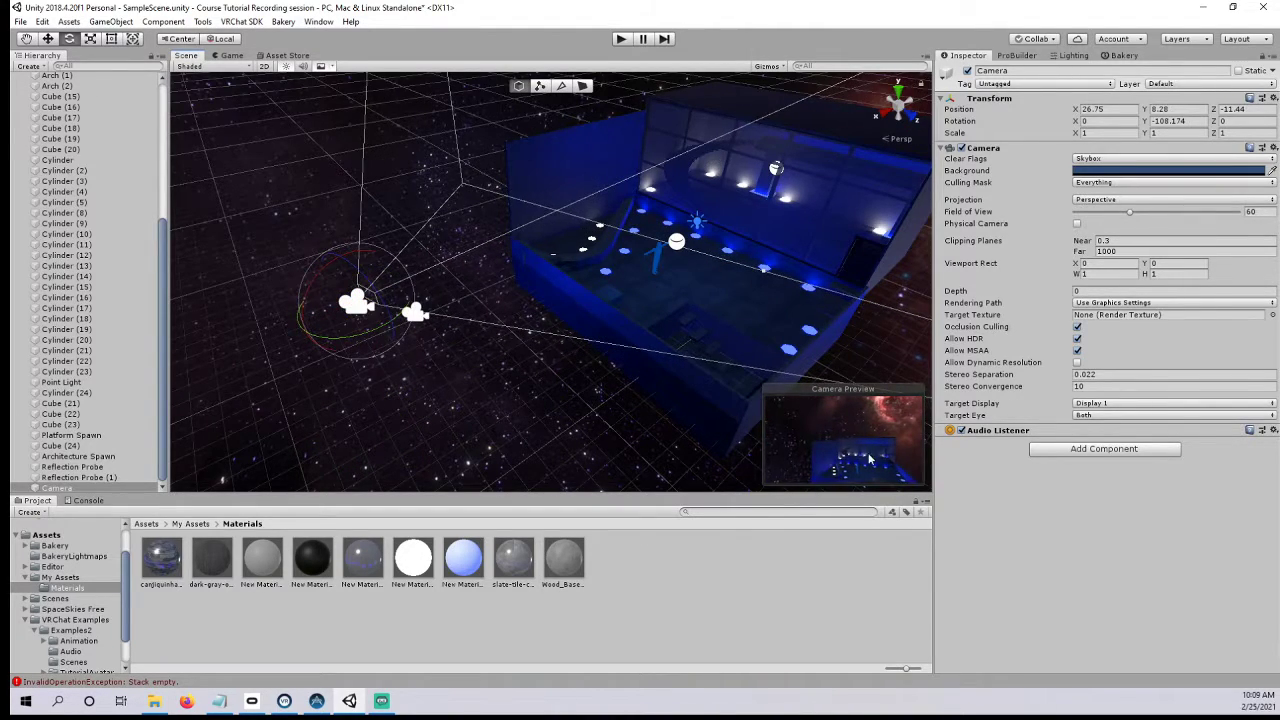
- Preview the second camera's picture in the Game view, then delete that camera from the scene
{"action": "left_click", "coordinate": [231, 56]}
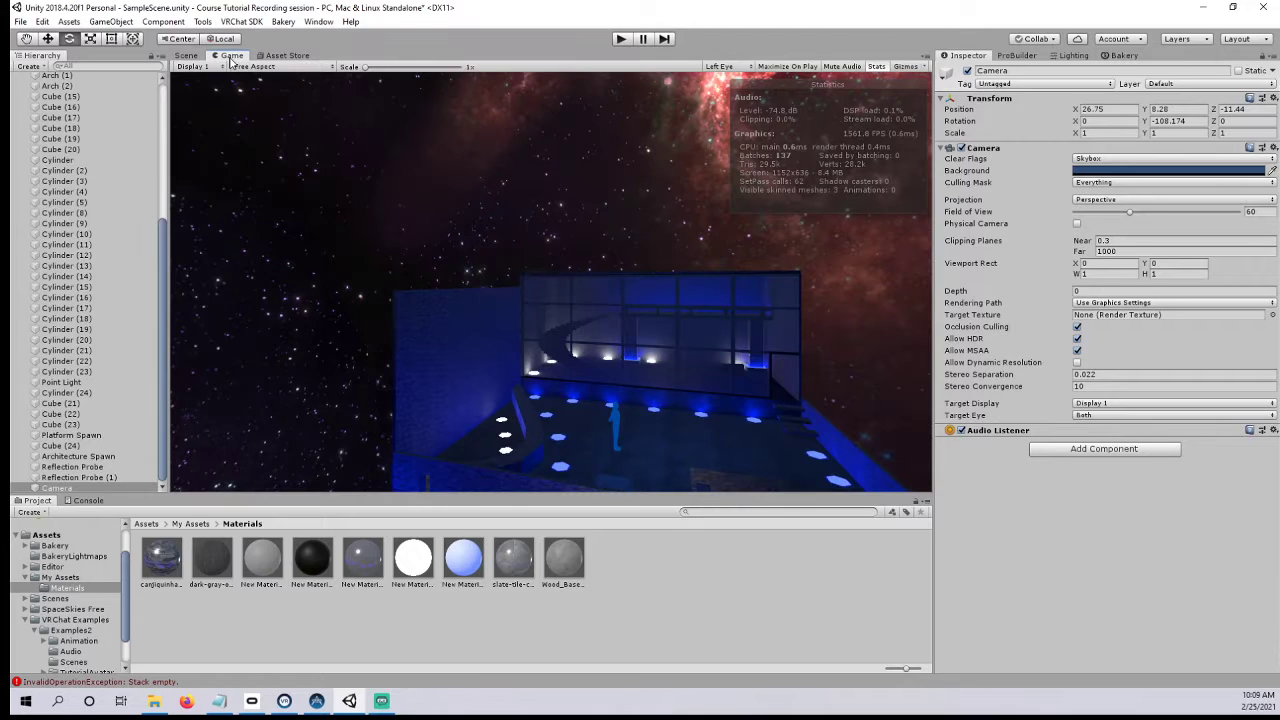
{"action": "left_click", "coordinate": [185, 55]}
{"action": "left_click", "coordinate": [534, 264]}
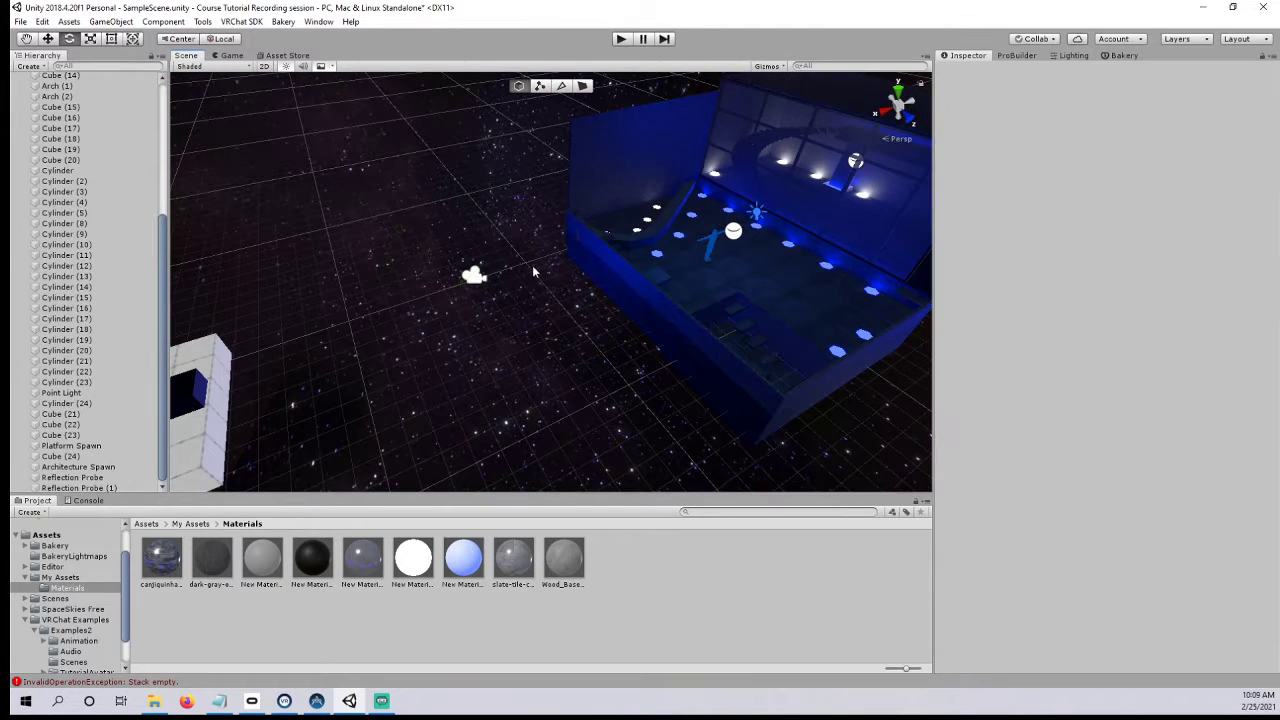
- Add a Post-process Layer component to the Main Camera
{"action": "left_click", "coordinate": [474, 276]}
{"action": "left_click_drag", "start_coordinate": [474, 276], "coordinate": [618, 267], "text": "alt"}
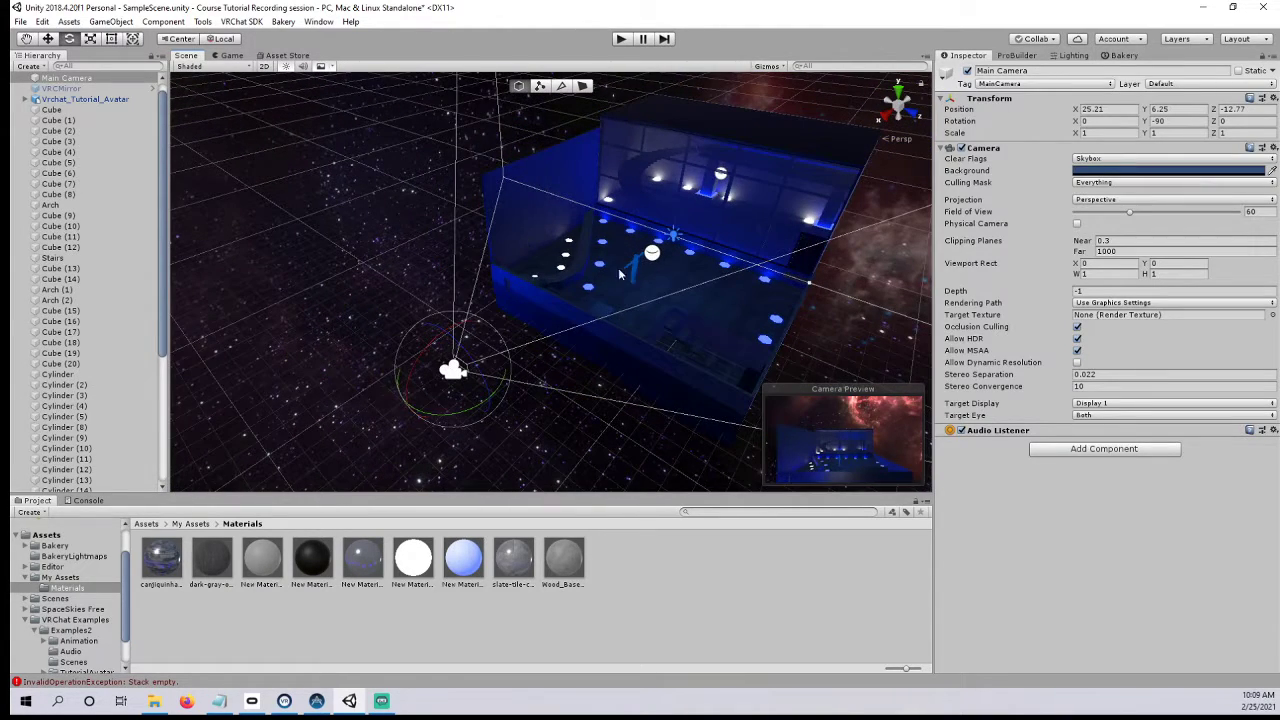
{"action": "left_click", "coordinate": [1076, 450]}
{"action": "type", "text": "post proc"}
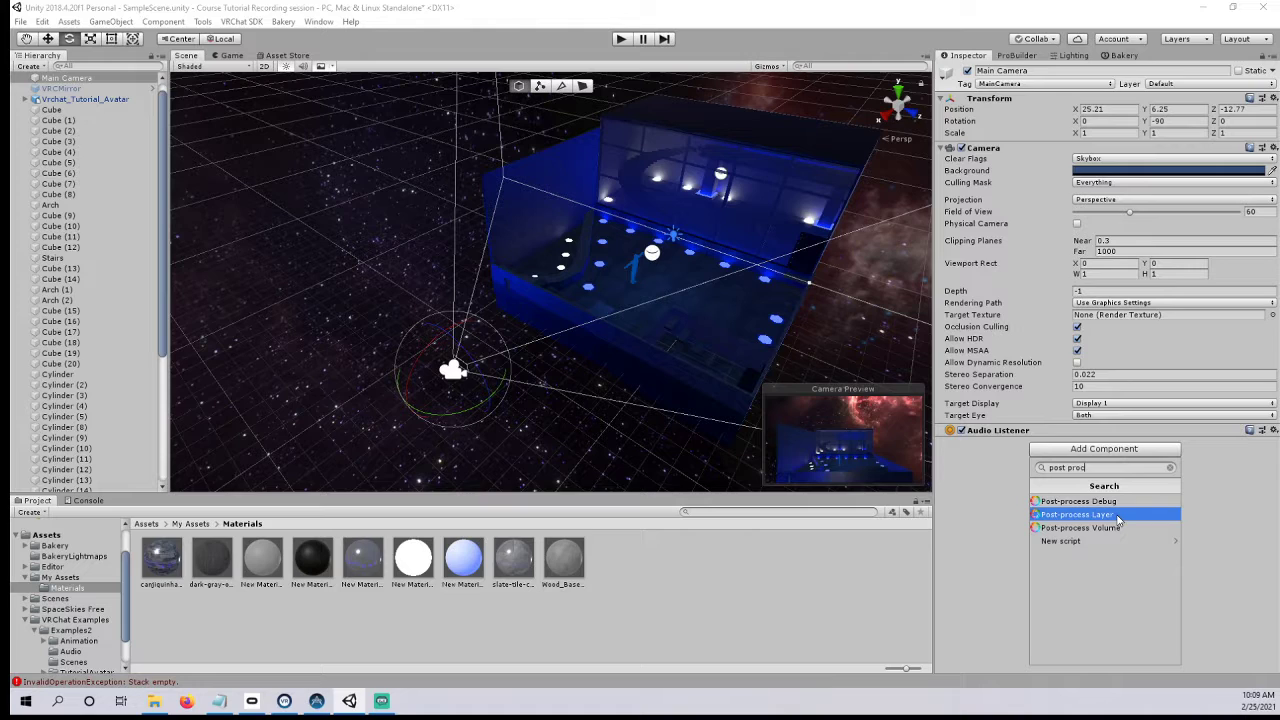
{"action": "left_click", "coordinate": [1117, 516]}
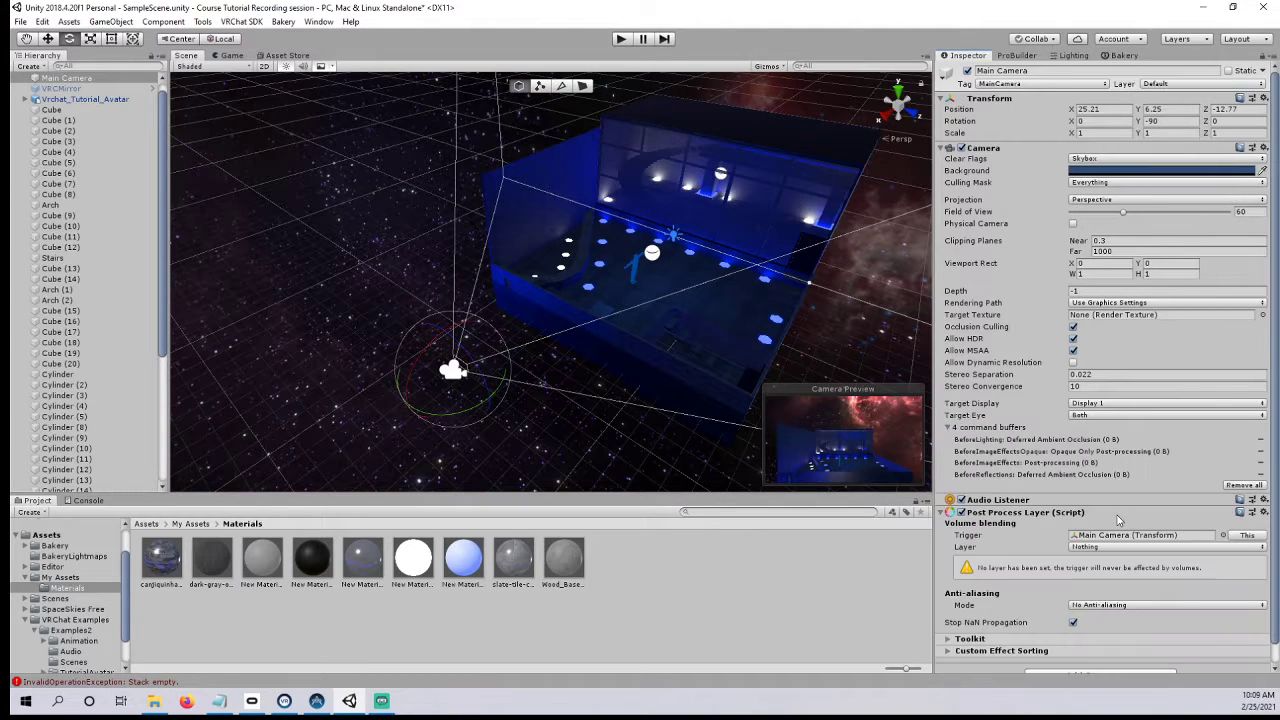
{"action": "scroll", "coordinate": [1070, 500], "scroll_direction": "down", "scroll_amount": 1}
{"action": "left_click_drag", "start_coordinate": [698, 359], "coordinate": [712, 334], "text": "alt"}
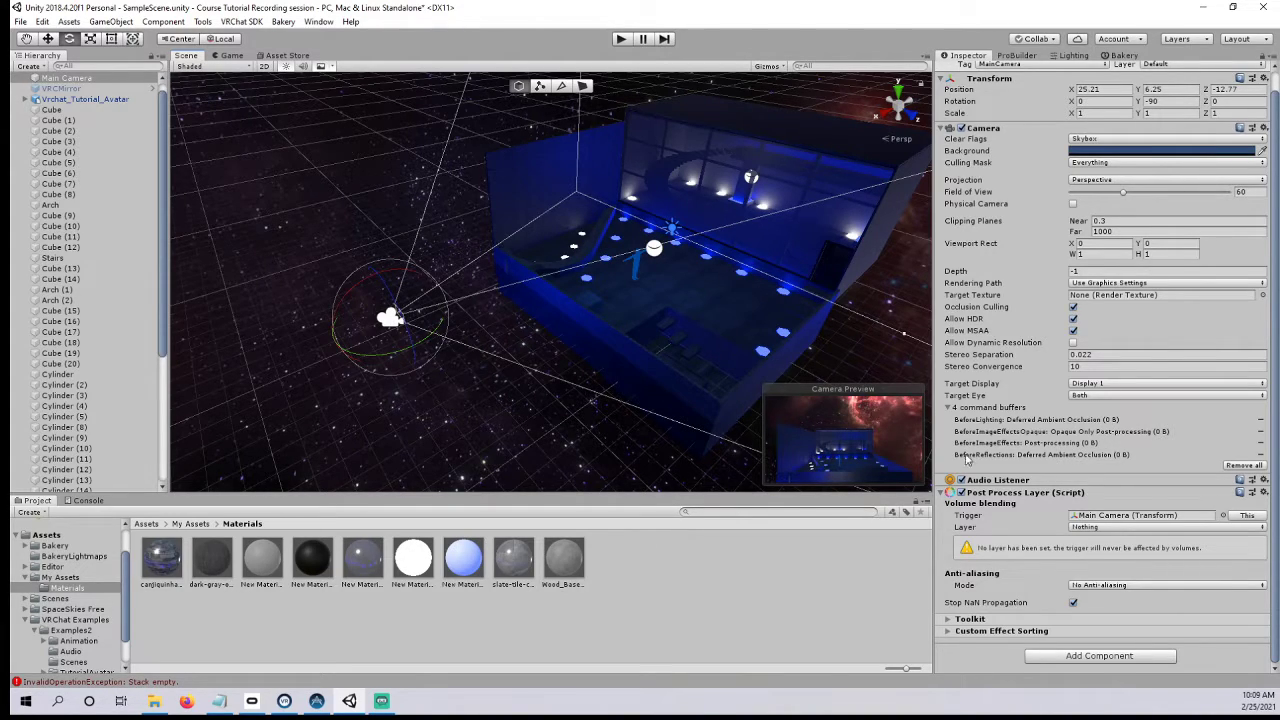
- Check the layer choices of the Post Process Layer and the project's layer list for a PostProcessing layer, leaving Layer on Nothing
{"action": "left_click", "coordinate": [1122, 527]}
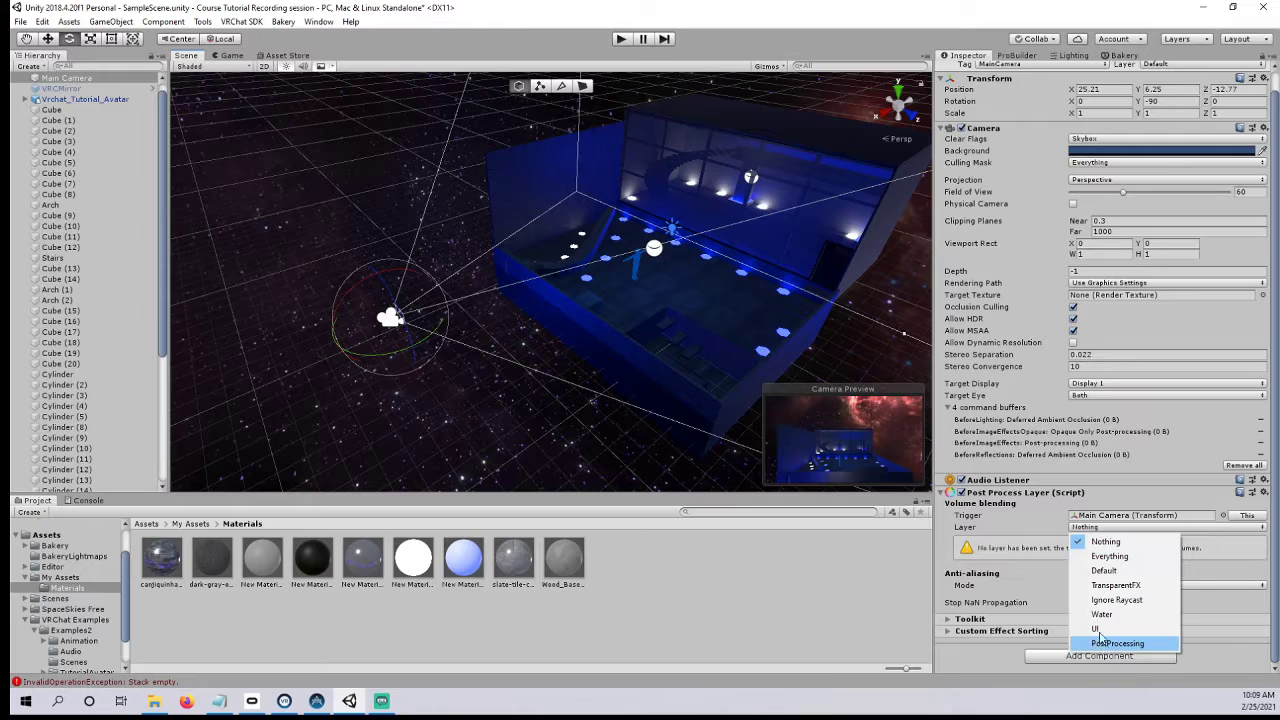
{"action": "left_click", "coordinate": [1105, 541]}
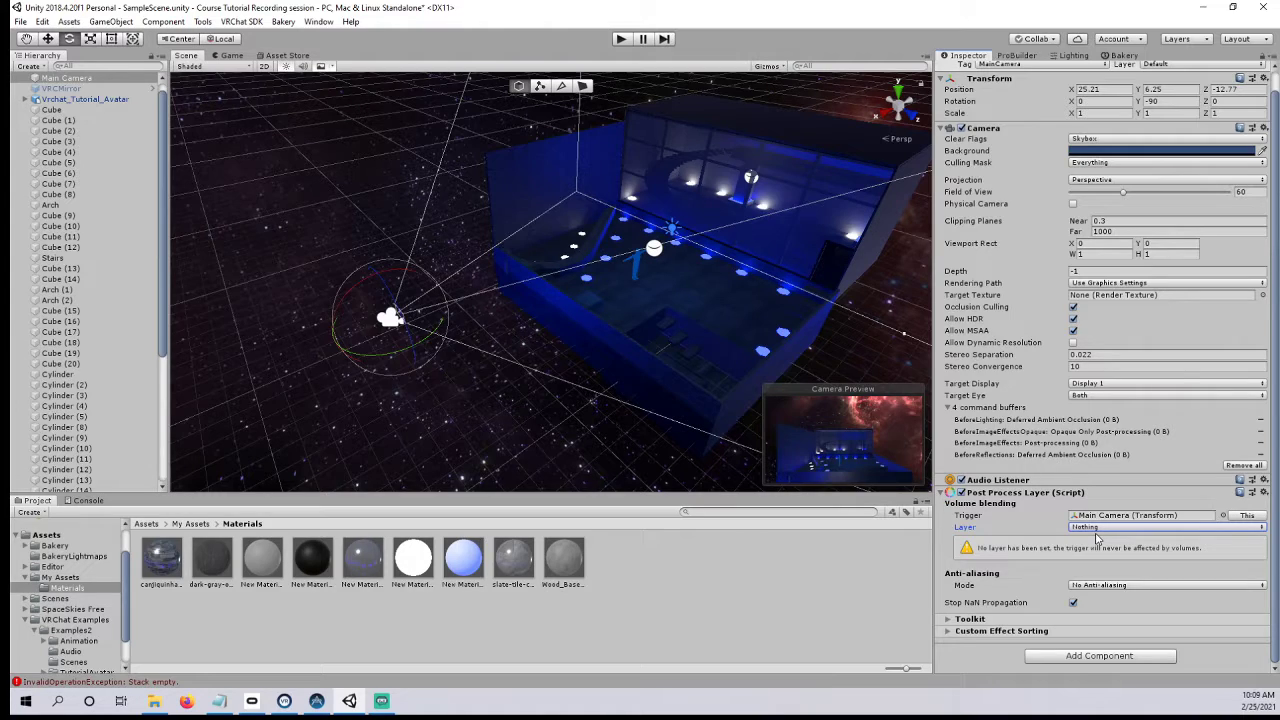
{"action": "left_click", "coordinate": [1180, 39]}
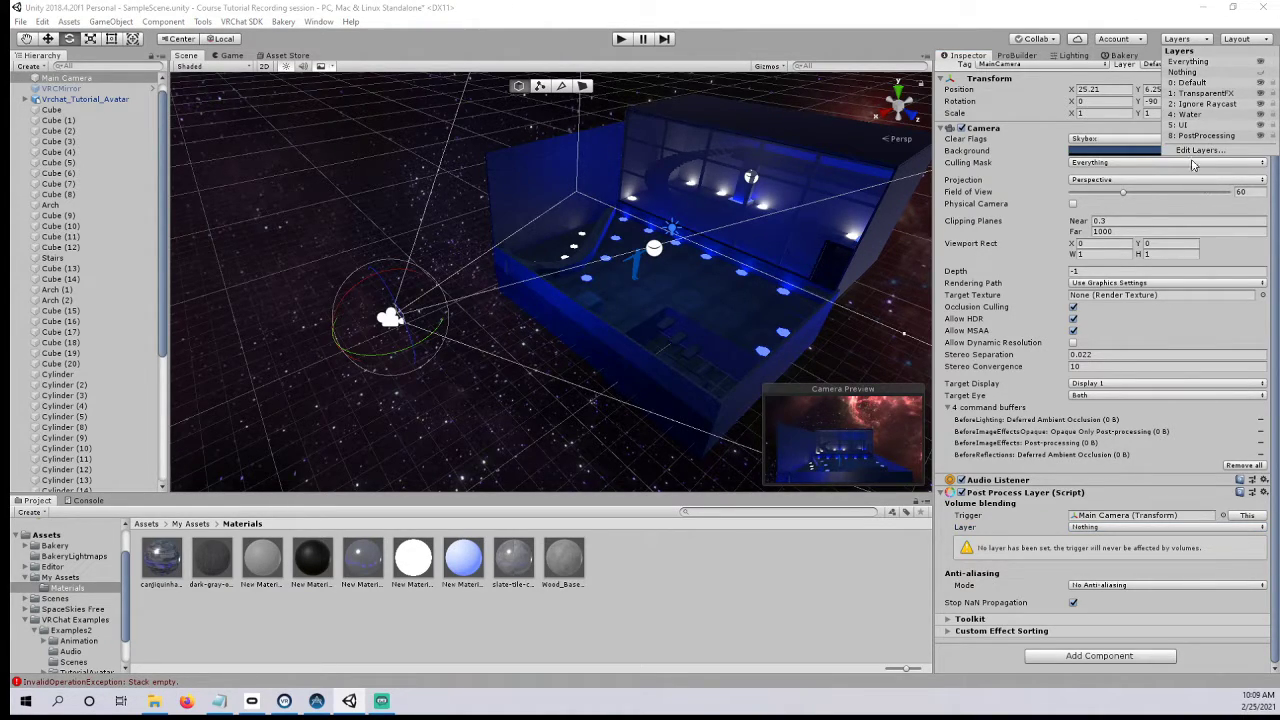
{"action": "left_click", "coordinate": [436, 233]}
{"action": "left_click", "coordinate": [428, 232]}
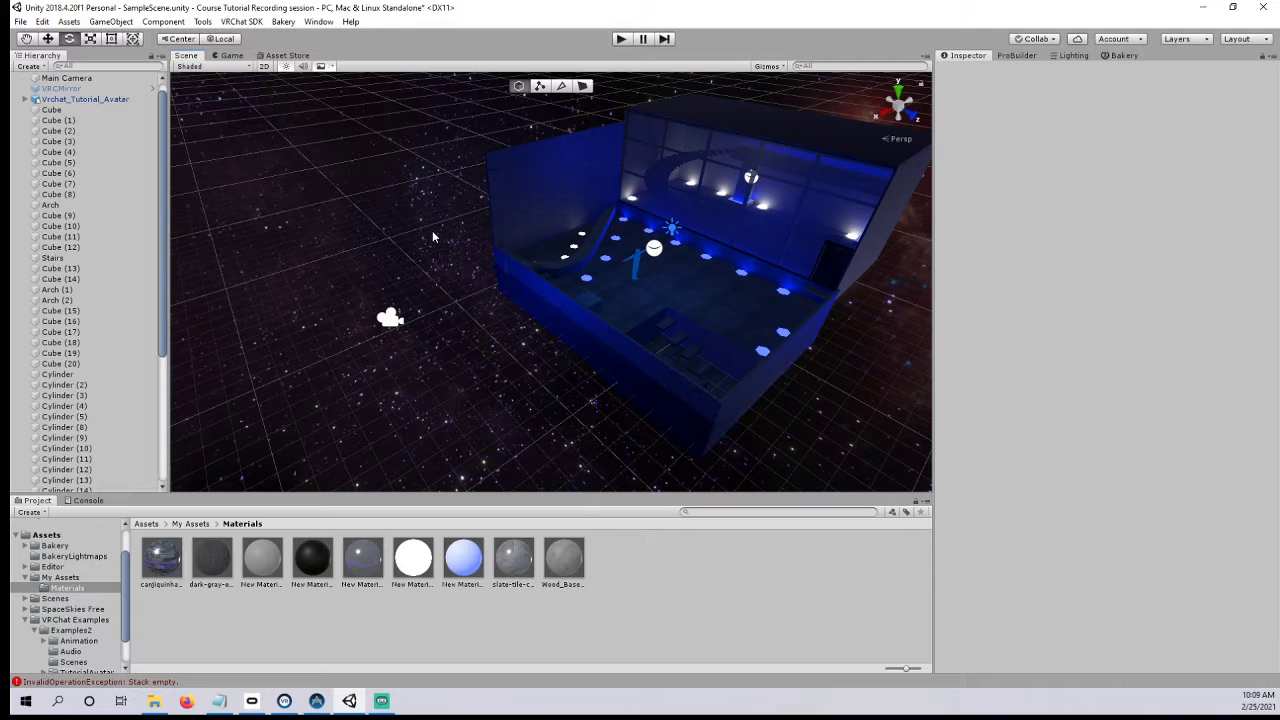
{"action": "right_click_drag", "start_coordinate": [433, 219], "coordinate": [522, 244]}
{"action": "scroll", "coordinate": [517, 354], "scroll_direction": "up", "scroll_amount": 10}
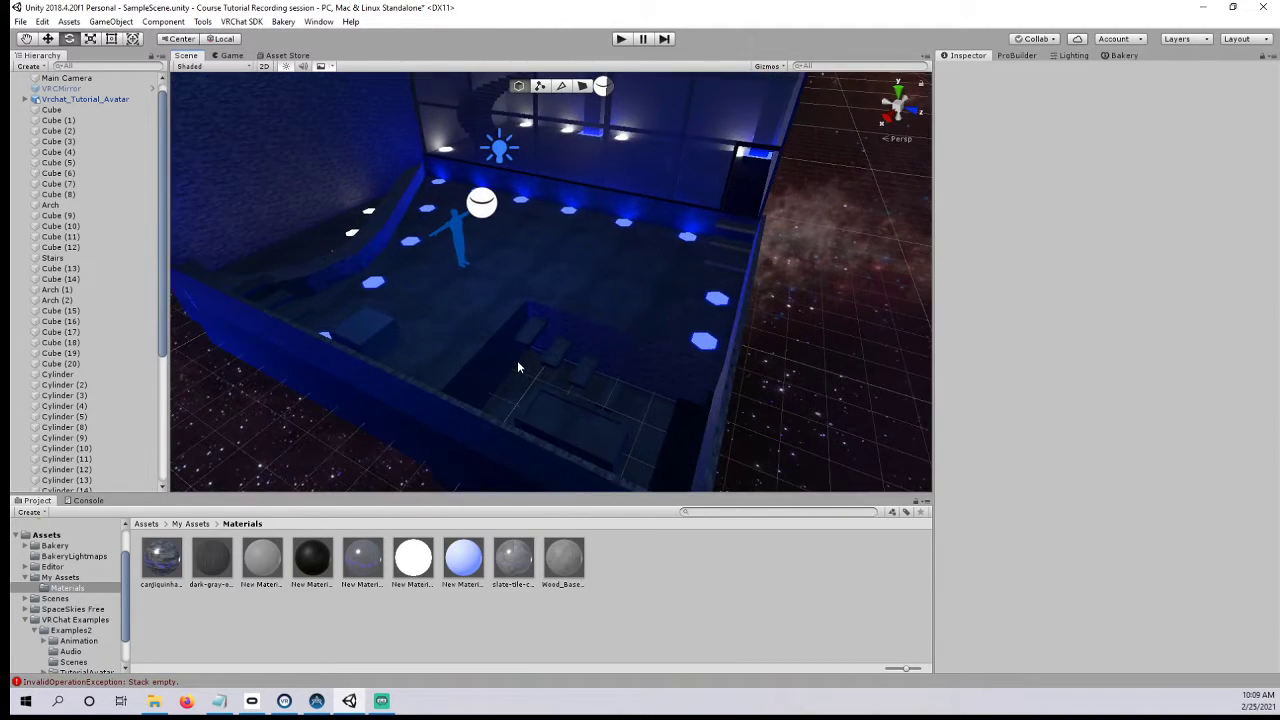
{"action": "scroll", "coordinate": [518, 364], "scroll_direction": "up", "scroll_amount": 5}
{"action": "right_click_drag", "start_coordinate": [520, 364], "coordinate": [537, 333]}
{"action": "scroll", "coordinate": [546, 318], "scroll_direction": "up", "scroll_amount": 6}
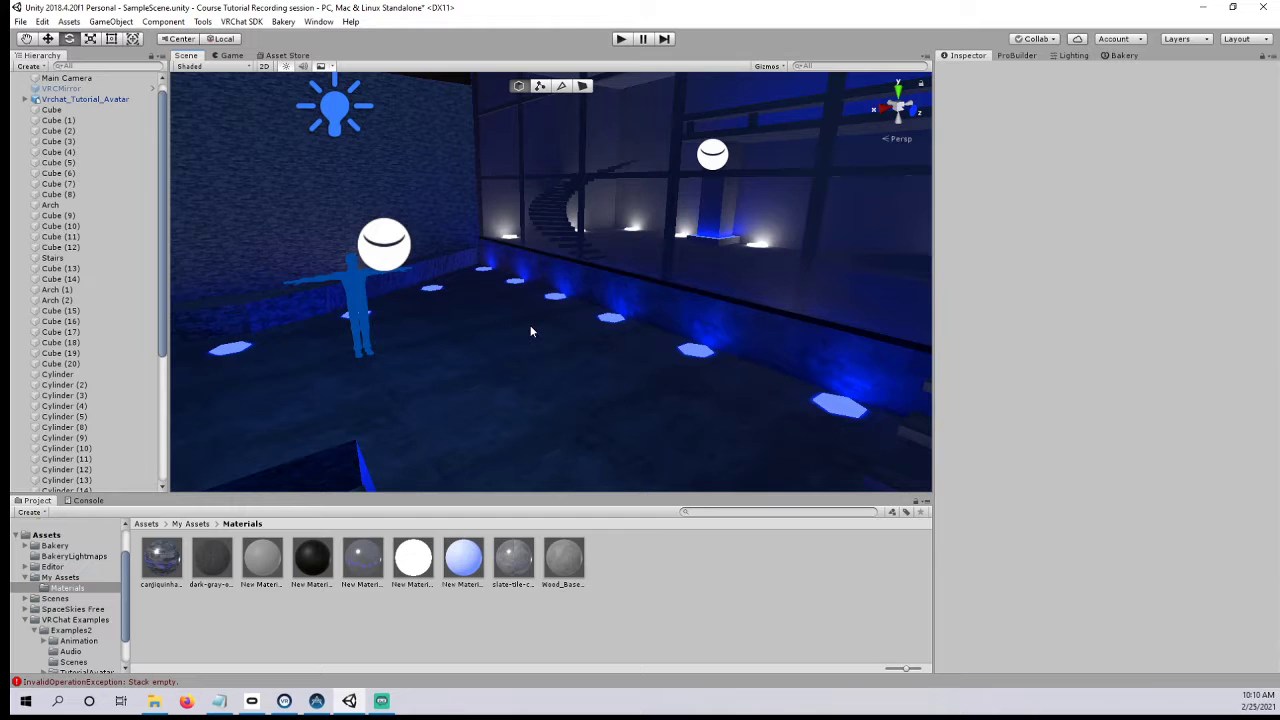
- Place the VRCWorld prefab from VRChat Examples' Prefabs2 folder on the floor inside the building
{"action": "left_click", "coordinate": [25, 578]}
{"action": "left_click", "coordinate": [24, 609]}
{"action": "right_click_drag", "start_coordinate": [356, 385], "coordinate": [510, 374]}
{"action": "key", "text": "w"}
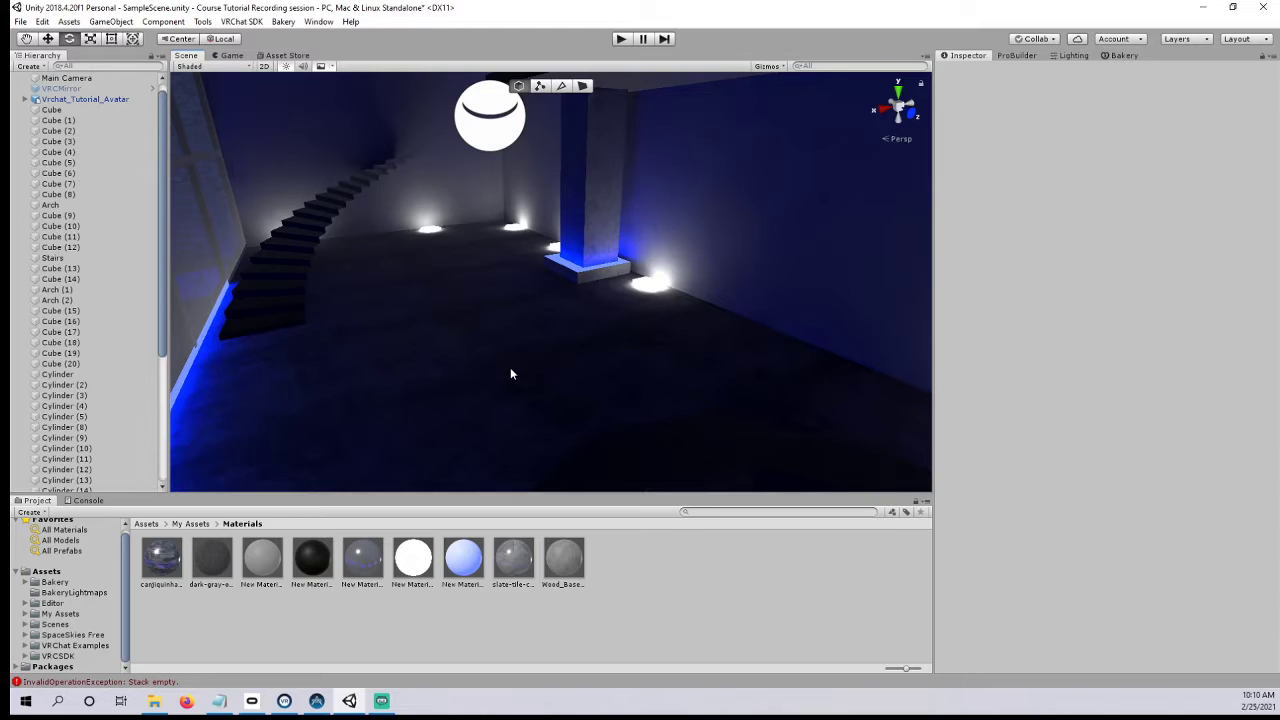
{"action": "right_click_drag", "start_coordinate": [450, 341], "coordinate": [478, 342]}
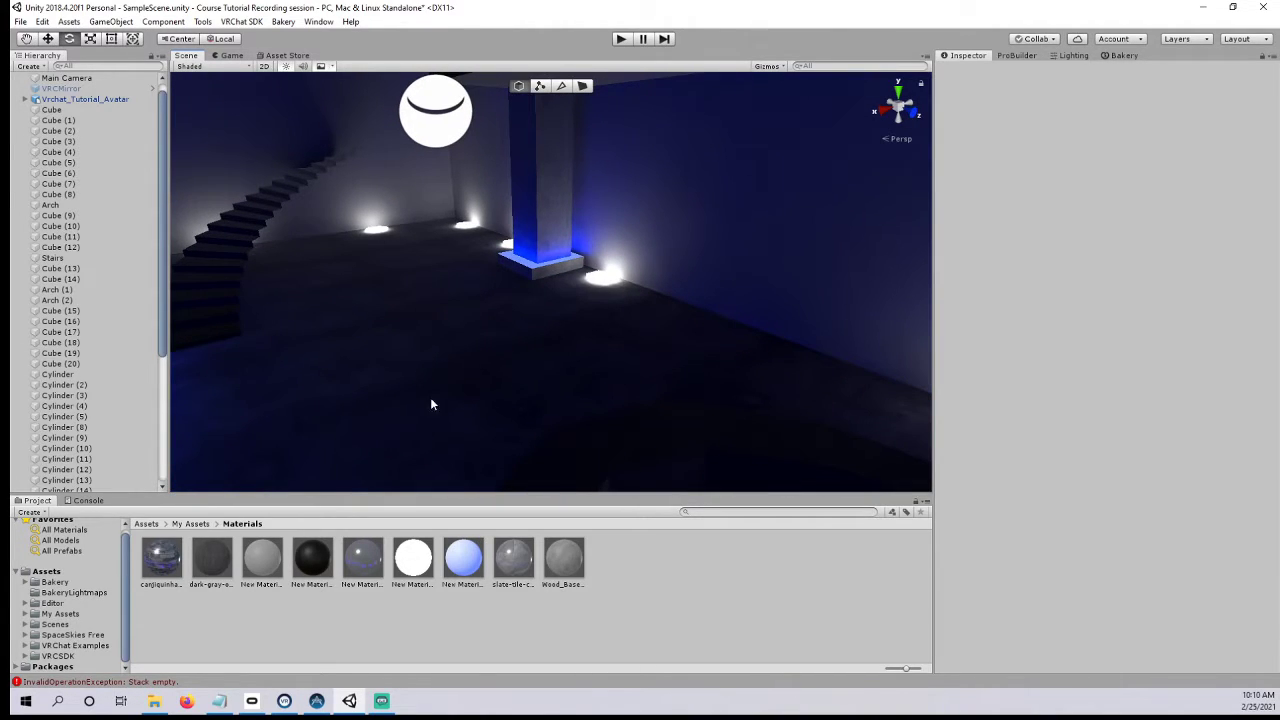
{"action": "left_click", "coordinate": [78, 646]}
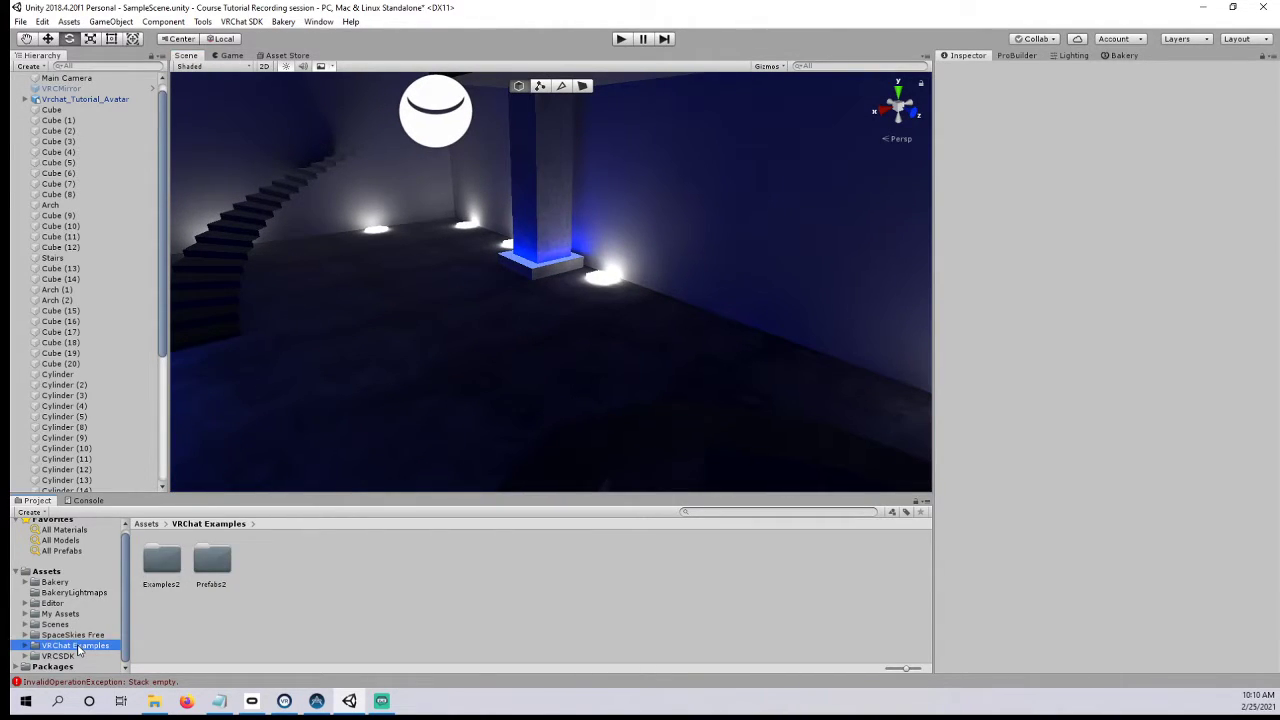
{"action": "double_click", "coordinate": [222, 578]}
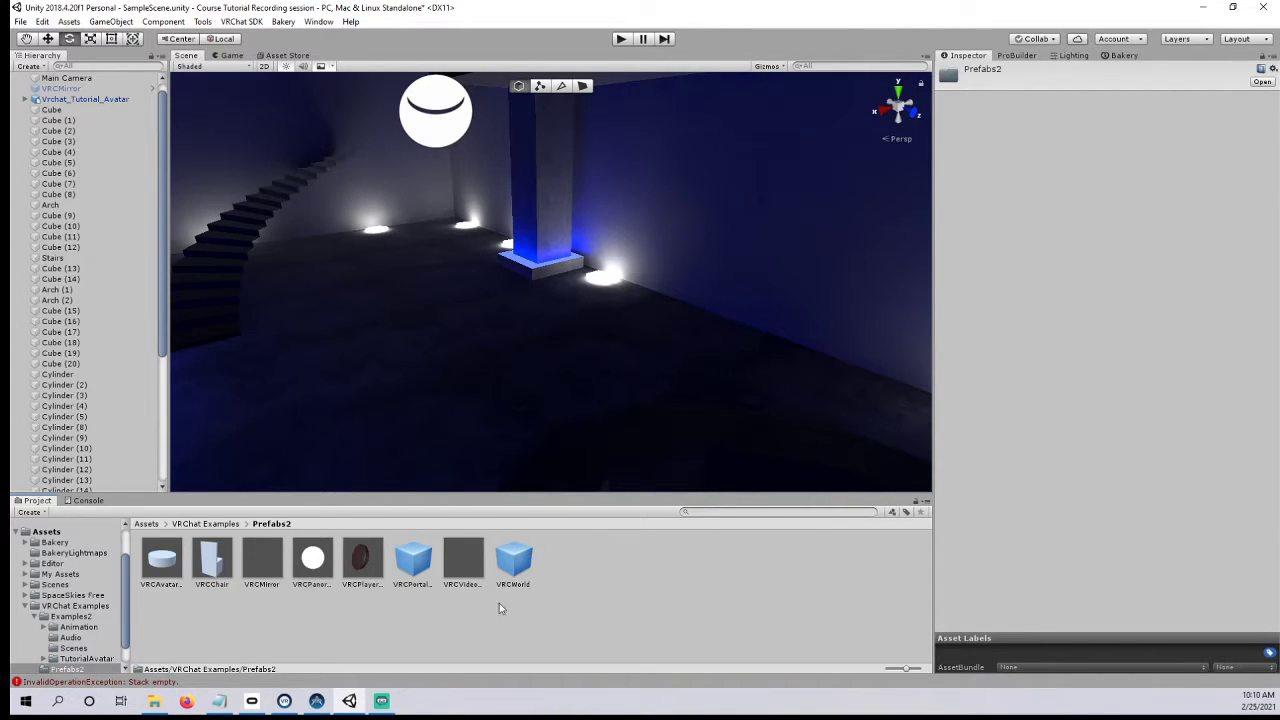
{"action": "left_click_drag", "start_coordinate": [514, 560], "coordinate": [670, 340]}
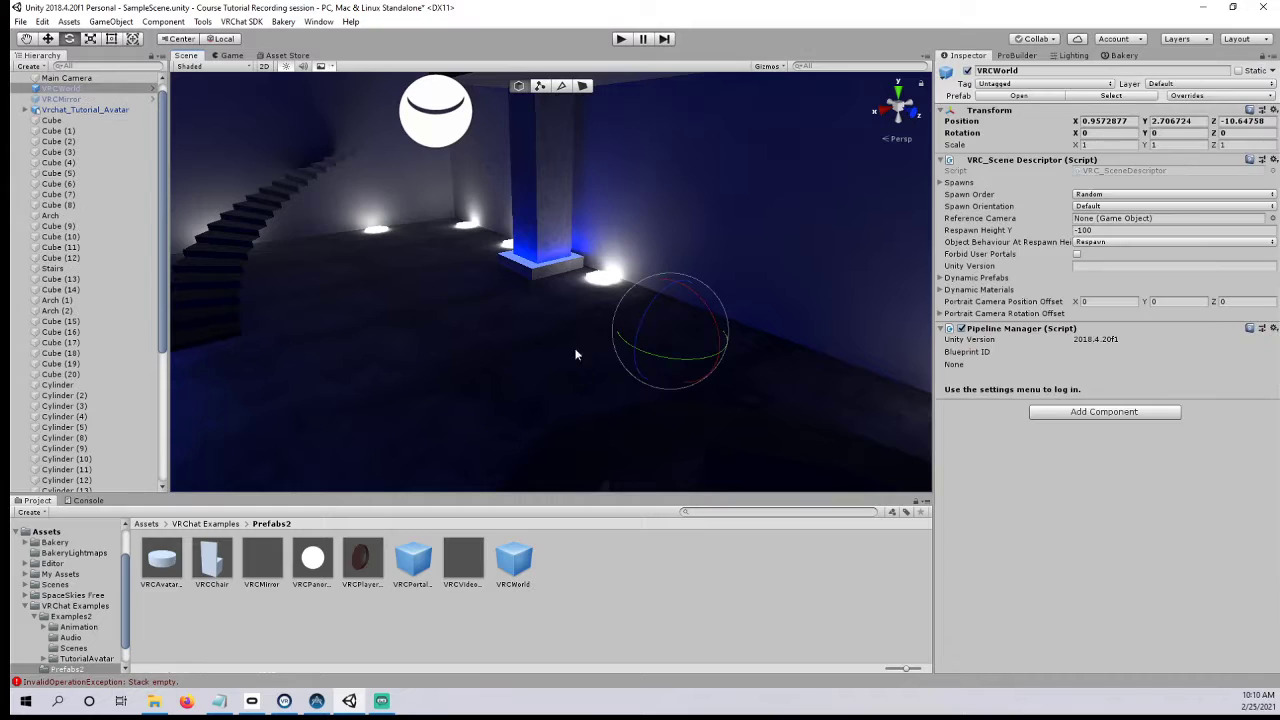
- Focus on VRCWorld with the Move tool active and turn off scene lighting in the Scene view to brighten the room
{"action": "key", "text": "f"}
{"action": "left_click", "coordinate": [47, 38]}
{"action": "right_click_drag", "start_coordinate": [330, 295], "coordinate": [702, 240]}
{"action": "right_click_drag", "start_coordinate": [470, 318], "coordinate": [490, 300]}
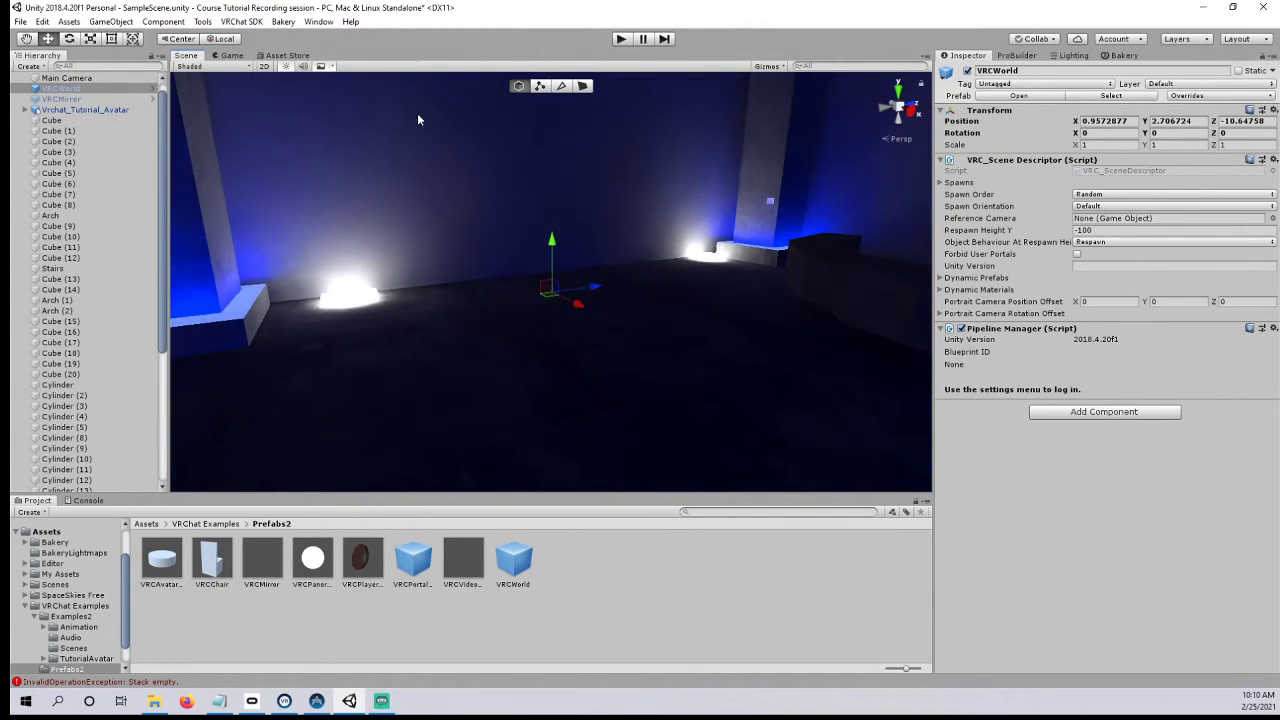
{"action": "left_click", "coordinate": [287, 66]}
{"action": "right_click_drag", "start_coordinate": [528, 238], "coordinate": [518, 338]}
{"action": "middle_click_drag", "start_coordinate": [519, 338], "coordinate": [594, 288]}
{"action": "right_click_drag", "start_coordinate": [594, 288], "coordinate": [608, 283]}
{"action": "middle_click_drag", "start_coordinate": [500, 324], "coordinate": [564, 340]}
{"action": "right_click_drag", "start_coordinate": [564, 340], "coordinate": [510, 398]}
{"action": "scroll", "coordinate": [644, 366], "scroll_direction": "down", "scroll_amount": 3}
{"action": "right_click_drag", "start_coordinate": [646, 366], "coordinate": [528, 437]}
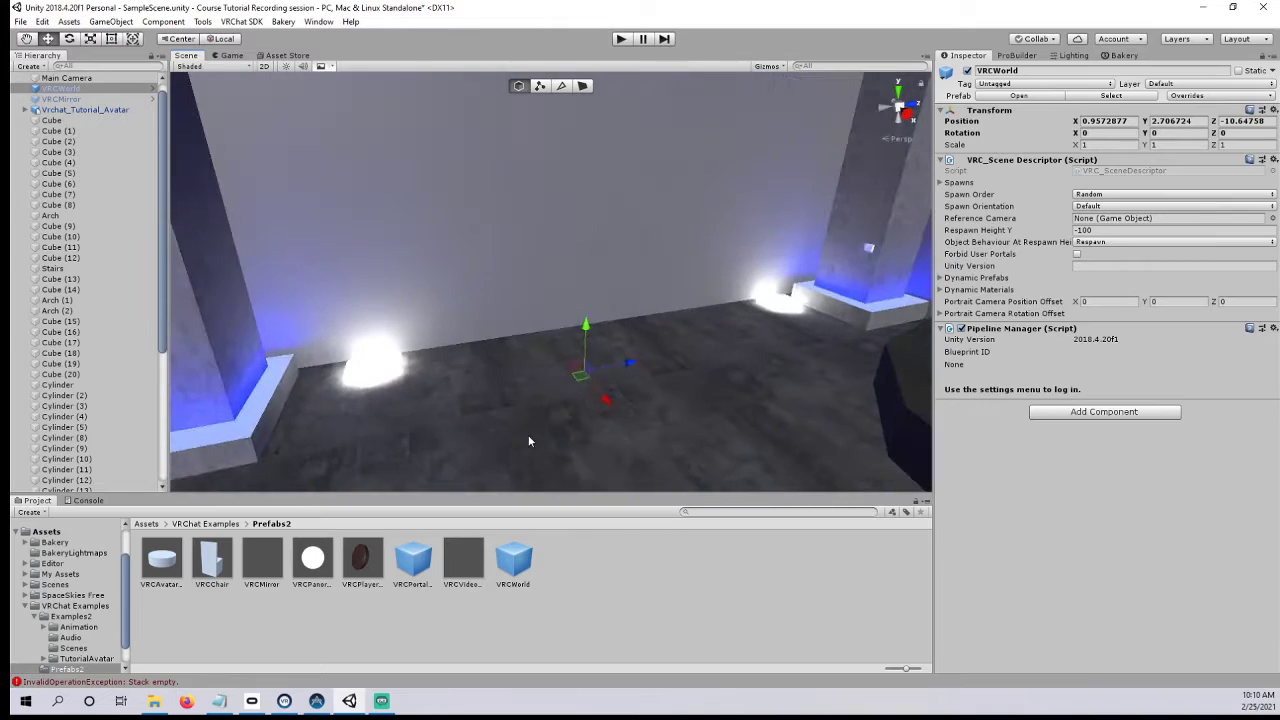
- Set VRCWorld's Y rotation to 90 degrees
{"action": "left_click", "coordinate": [1180, 132]}
{"action": "type", "text": "-9"}
{"action": "key", "text": "BackSpace"}
{"action": "key", "text": "BackSpace"}
{"action": "type", "text": "90"}
- Move VRCWorld along the floor near the curved counter to about X 0.323, Y 2.716, Z -9.76
{"action": "mouse_move", "coordinate": [405, 426]}
{"action": "right_mouse_down"}
{"action": "mouse_move", "coordinate": [476, 453]}
{"action": "mouse_move", "coordinate": [551, 402]}
{"action": "mouse_move", "coordinate": [557, 352]}
{"action": "right_mouse_up"}
{"action": "left_click_drag", "start_coordinate": [552, 305], "coordinate": [519, 299]}
{"action": "left_click_drag", "start_coordinate": [442, 301], "coordinate": [484, 289]}
{"action": "right_click_drag", "start_coordinate": [590, 266], "coordinate": [456, 332]}
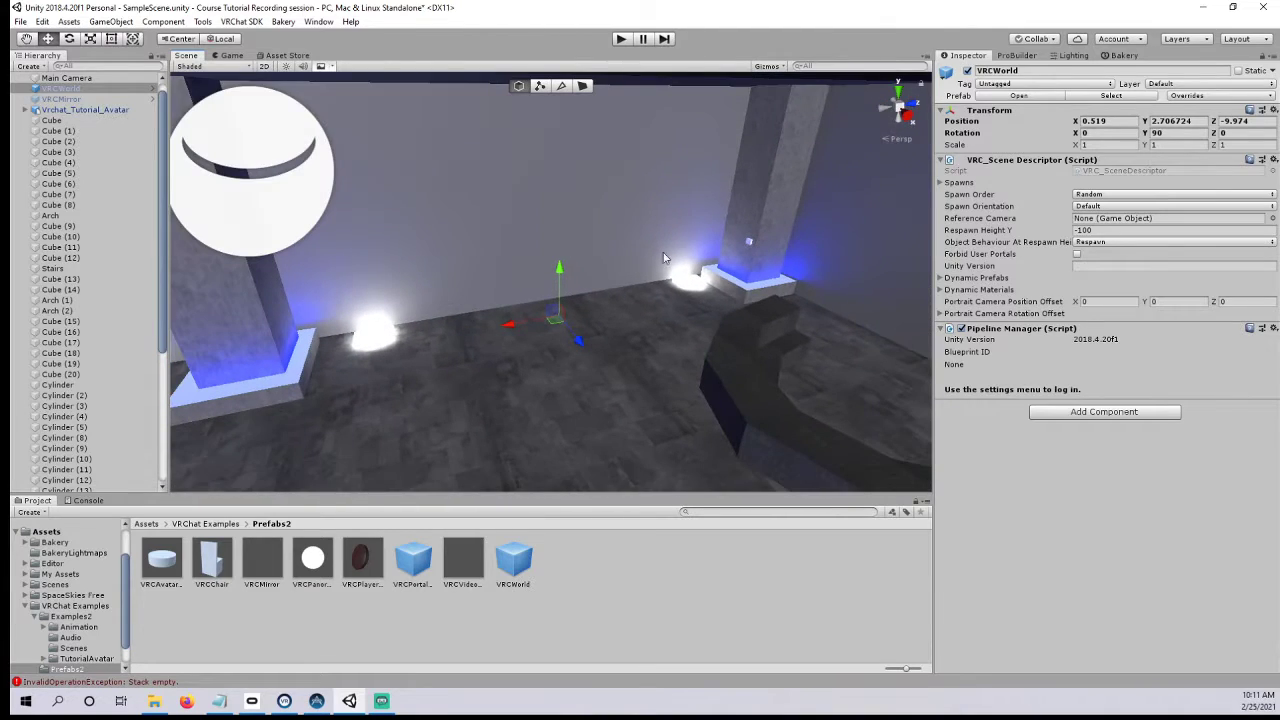
{"action": "left_click_drag", "start_coordinate": [509, 324], "coordinate": [525, 320]}
{"action": "right_click_drag", "start_coordinate": [540, 320], "coordinate": [760, 338]}
{"action": "scroll", "coordinate": [681, 338], "scroll_direction": "down", "scroll_amount": 3}
{"action": "middle_click_drag", "start_coordinate": [700, 330], "coordinate": [608, 322]}
{"action": "right_click_drag", "start_coordinate": [608, 322], "coordinate": [525, 358]}
{"action": "right_click_drag", "start_coordinate": [442, 388], "coordinate": [582, 338]}
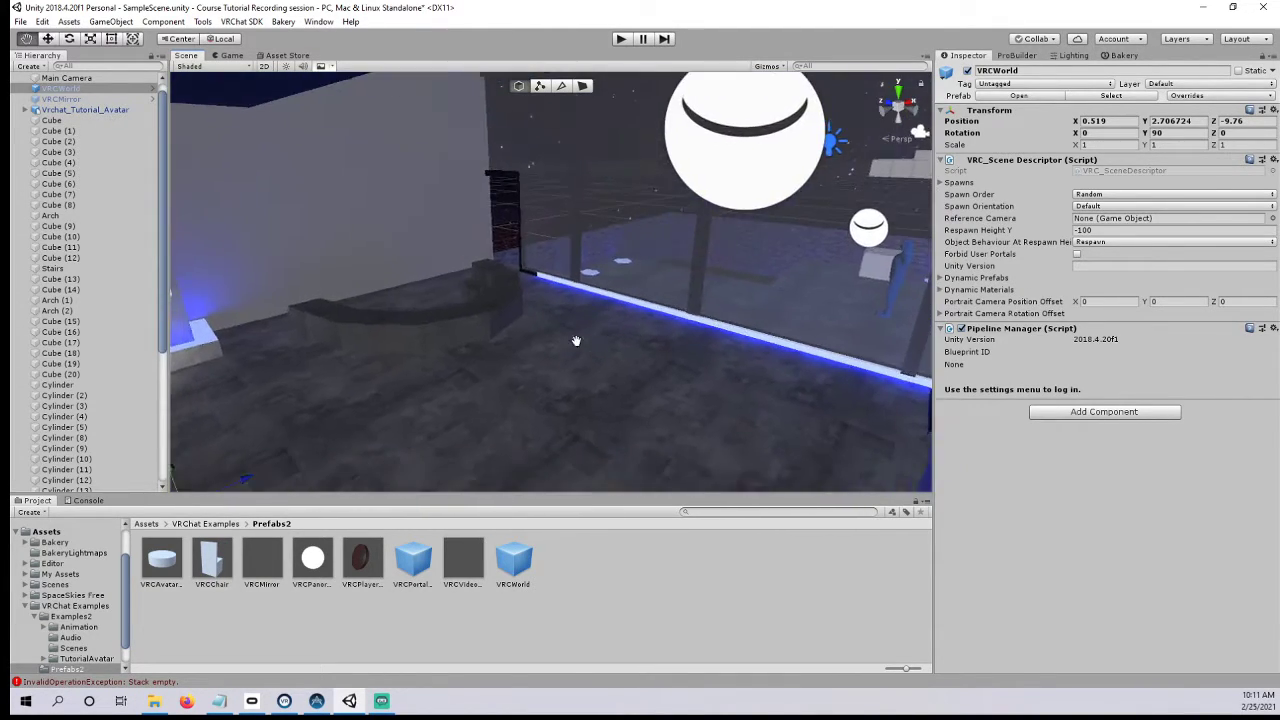
{"action": "right_click_drag", "start_coordinate": [668, 258], "coordinate": [510, 340]}
{"action": "left_click_drag", "start_coordinate": [482, 322], "coordinate": [470, 323]}
{"action": "right_click_drag", "start_coordinate": [470, 323], "coordinate": [437, 305]}
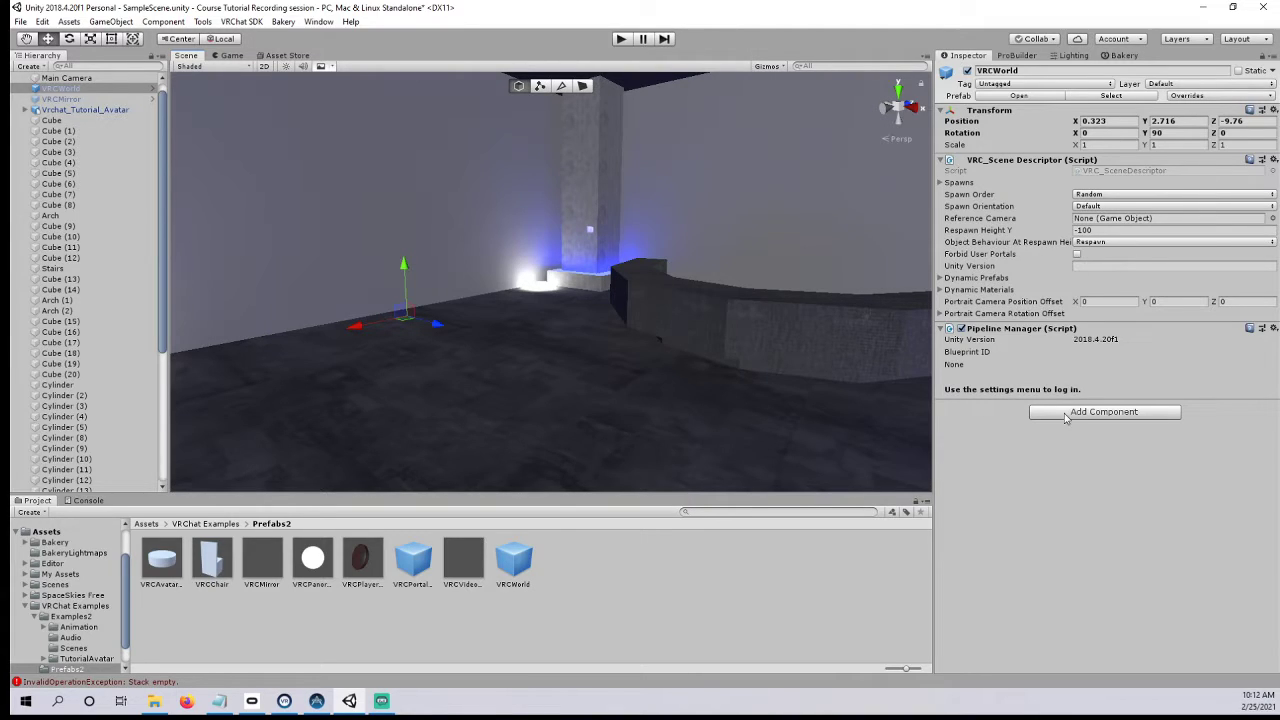
- Keep Spawn Order on Random and assign the Main Camera as the Reference Camera in VRCWorld's scene descriptor
{"action": "left_click", "coordinate": [1122, 195]}
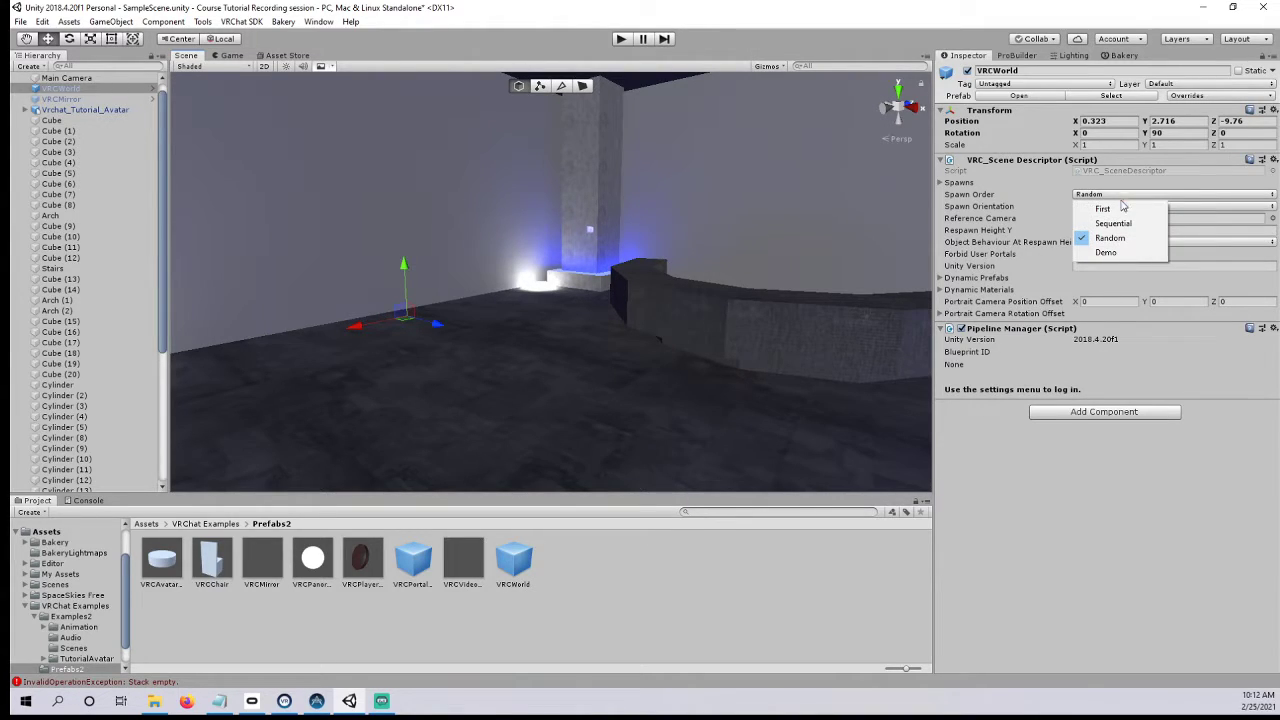
{"action": "left_click", "coordinate": [1068, 500]}
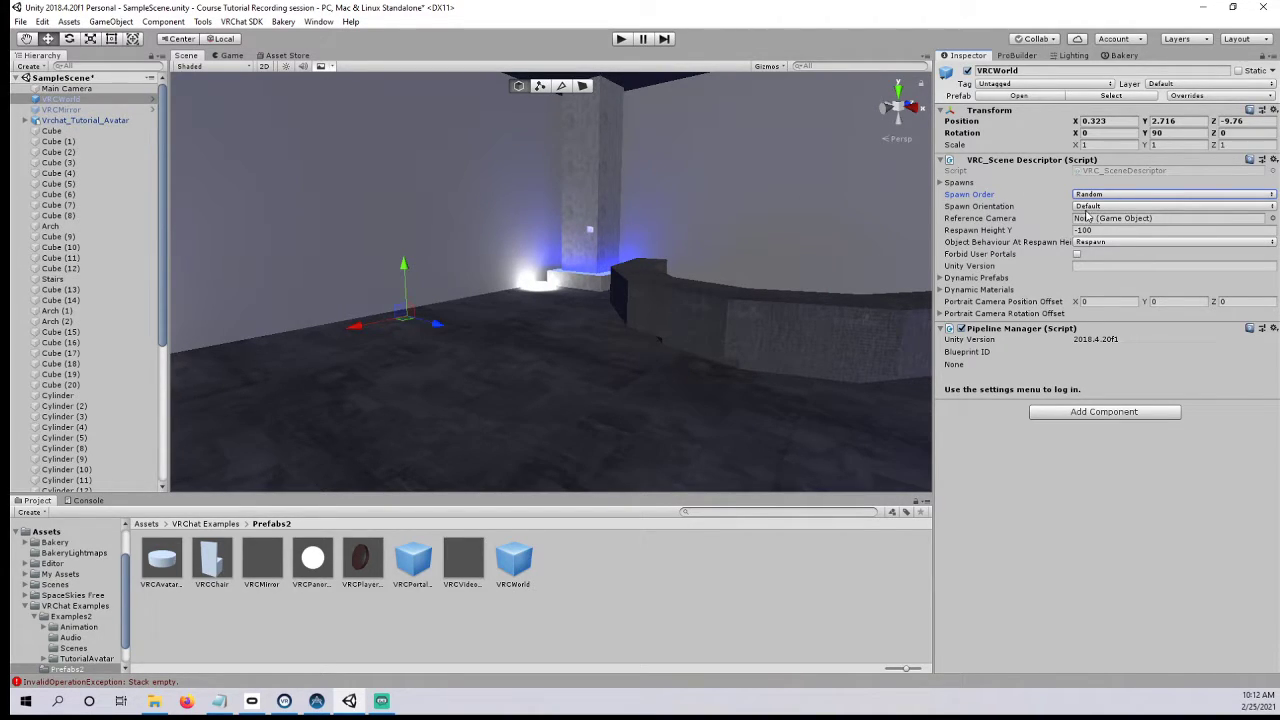
{"action": "left_click", "coordinate": [55, 96]}
{"action": "right_click_drag", "start_coordinate": [430, 200], "coordinate": [630, 210]}
{"action": "left_click", "coordinate": [76, 92]}
{"action": "left_click_drag", "start_coordinate": [76, 92], "coordinate": [1105, 217]}
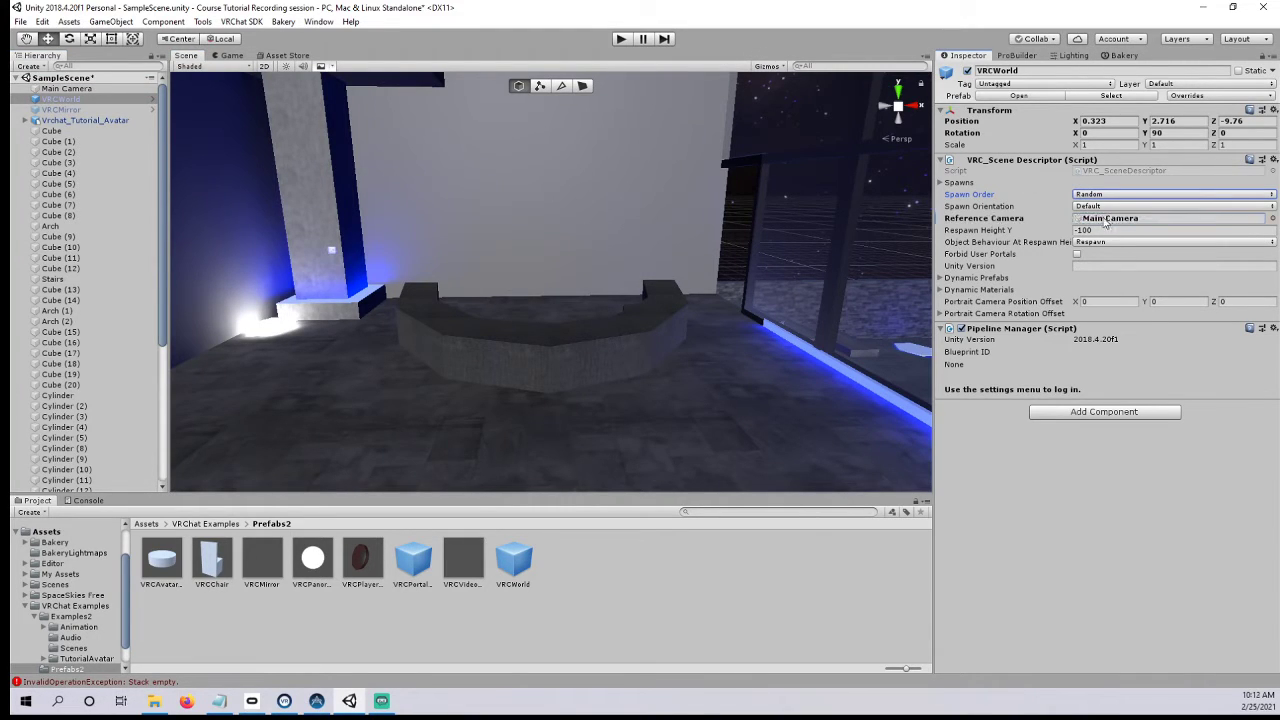
{"action": "right_click_drag", "start_coordinate": [509, 216], "coordinate": [650, 255]}
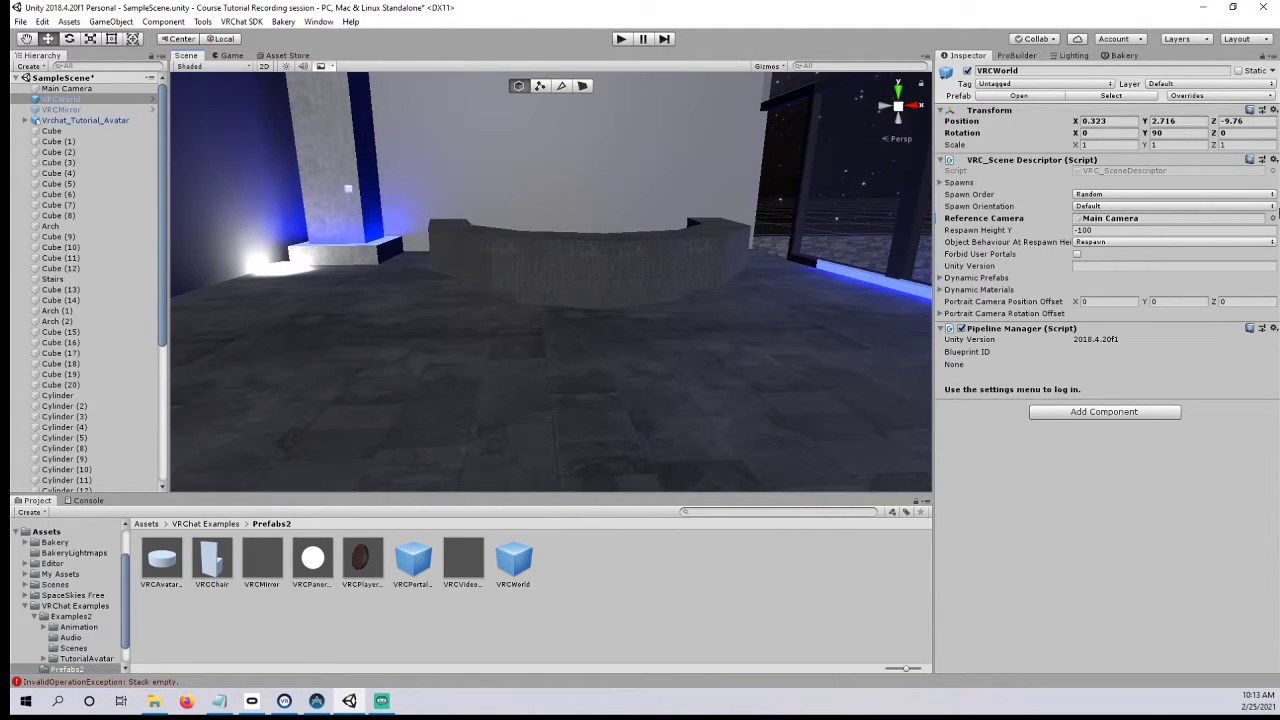
- Examine the Reference Camera choices and the Dynamic Prefabs, Dynamic Materials and Portrait Camera Rotation Offset entries of VRCWorld's scene descriptor
{"action": "left_click", "coordinate": [1273, 218]}
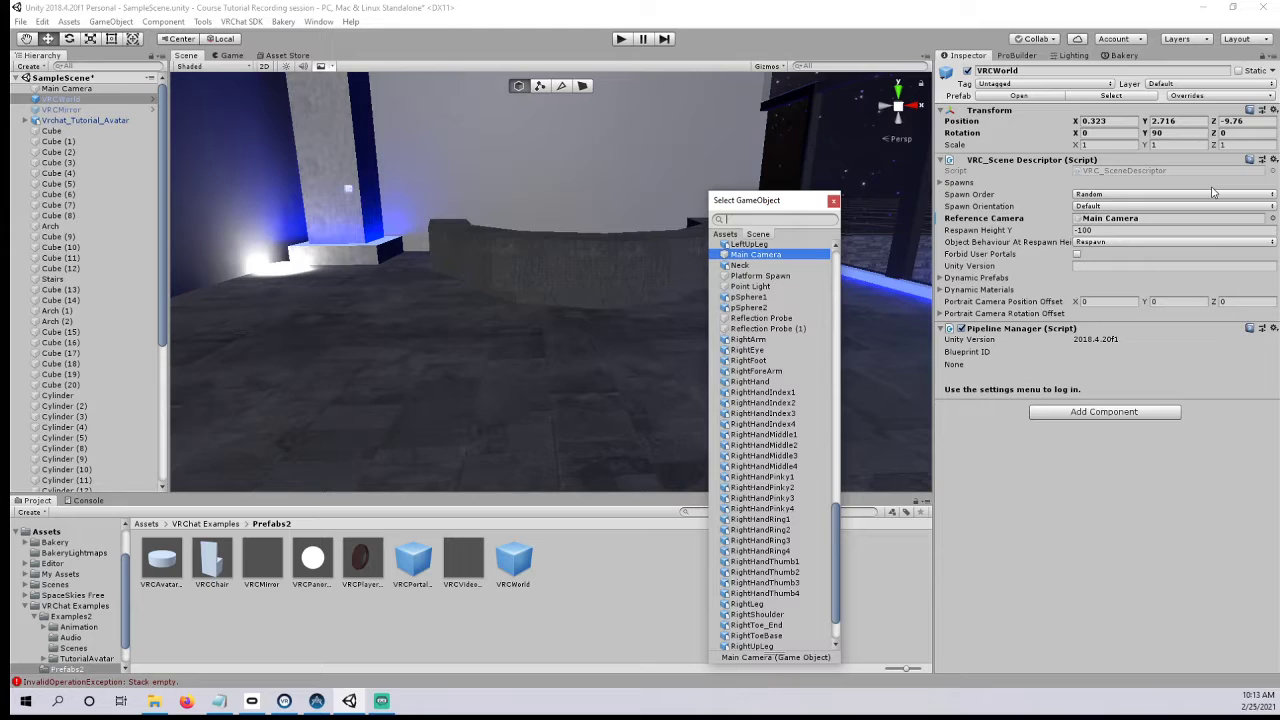
{"action": "left_click", "coordinate": [834, 200]}
{"action": "right_click_drag", "start_coordinate": [791, 201], "coordinate": [390, 233]}
{"action": "right_click_drag", "start_coordinate": [479, 268], "coordinate": [445, 272]}
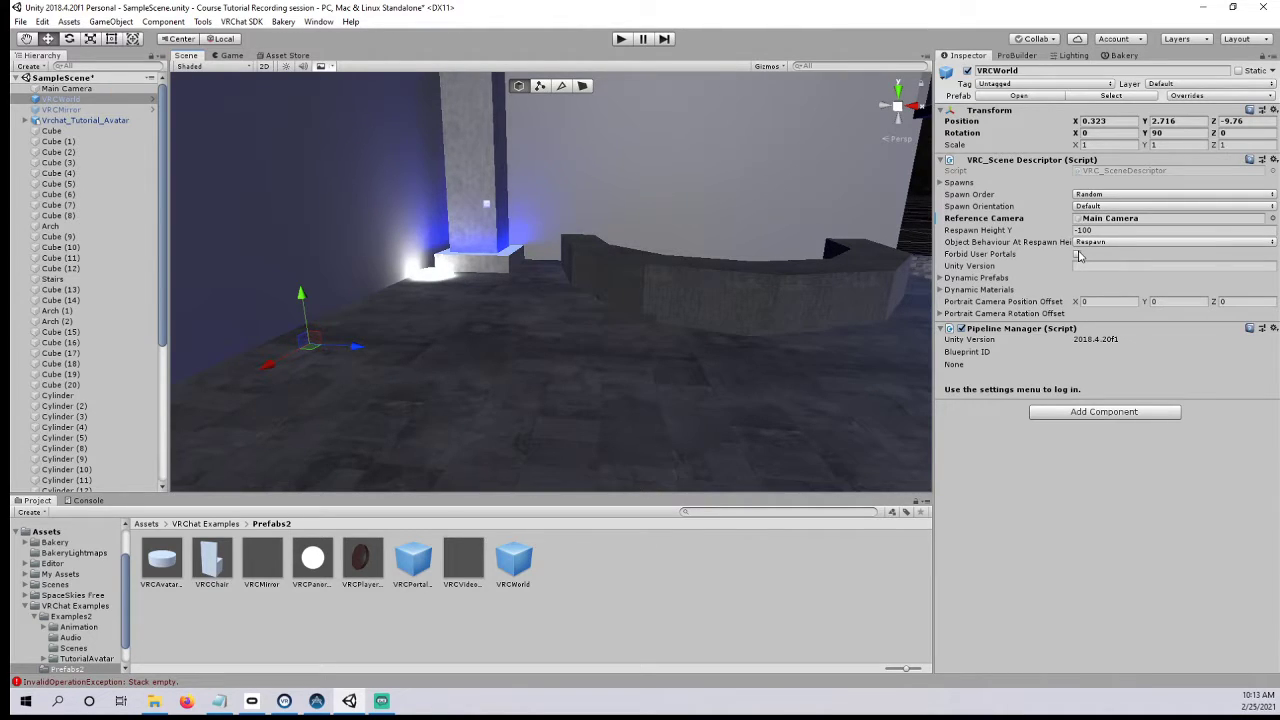
{"action": "left_click", "coordinate": [988, 281]}
{"action": "left_click", "coordinate": [978, 282]}
{"action": "left_click", "coordinate": [968, 290]}
{"action": "left_click", "coordinate": [972, 291]}
{"action": "left_click", "coordinate": [1033, 314]}
{"action": "left_click", "coordinate": [1036, 315]}
- Add a VRC_Player Mods component to VRCWorld
{"action": "left_click", "coordinate": [1081, 417]}
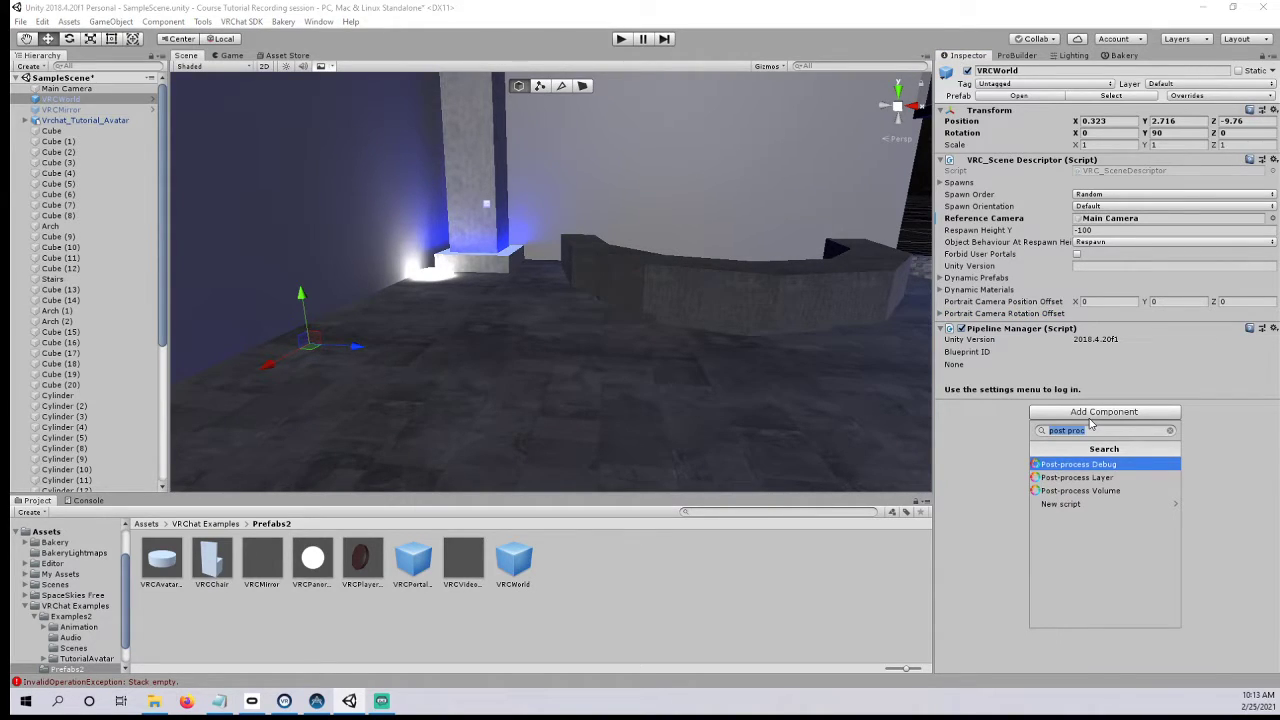
{"action": "type", "text": "vrc_"}
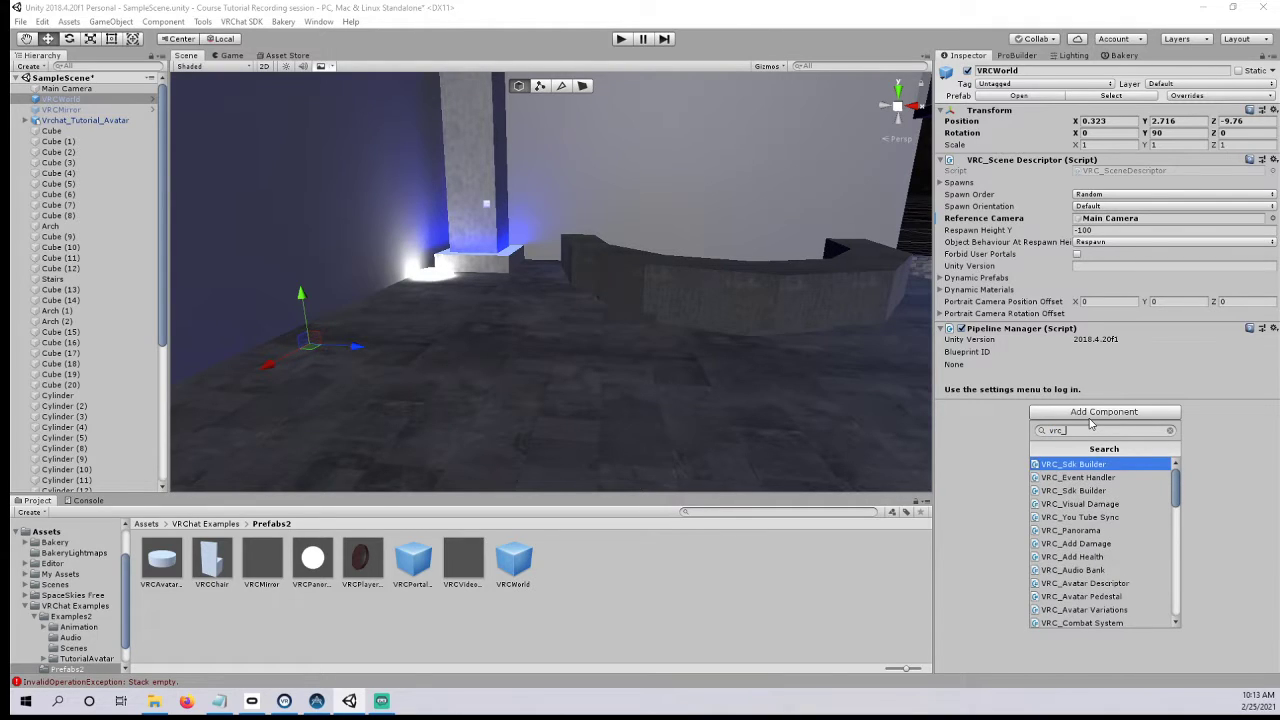
{"action": "type", "text": "playteh"}
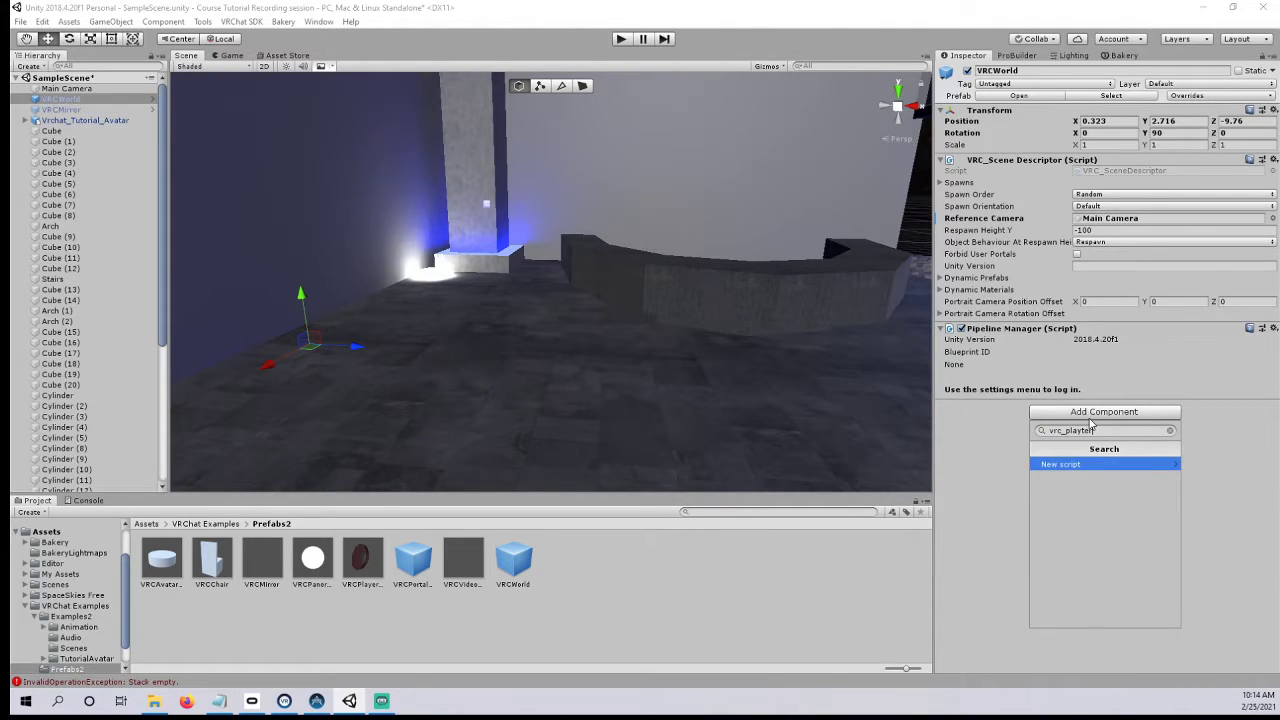
{"action": "key", "text": "BackSpace"}
{"action": "key", "text": "BackSpace"}
{"action": "key", "text": "BackSpace"}
{"action": "type", "text": "e"}
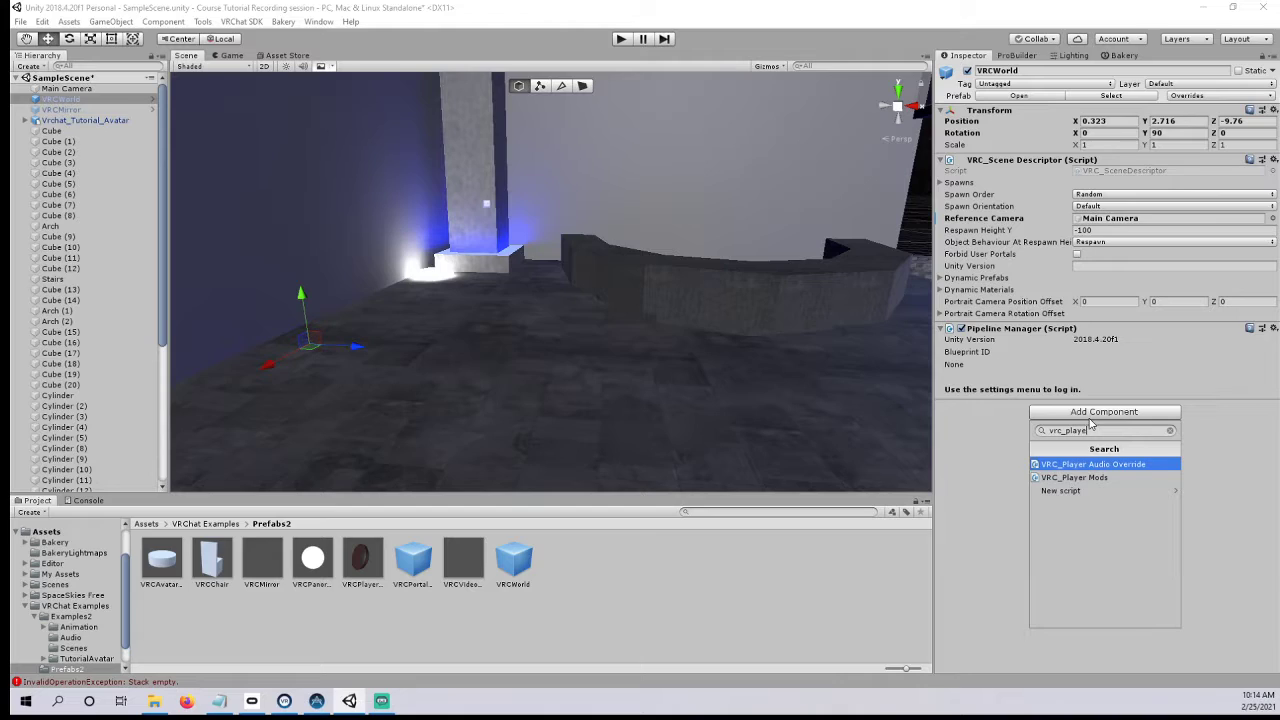
{"action": "left_click", "coordinate": [1100, 477]}
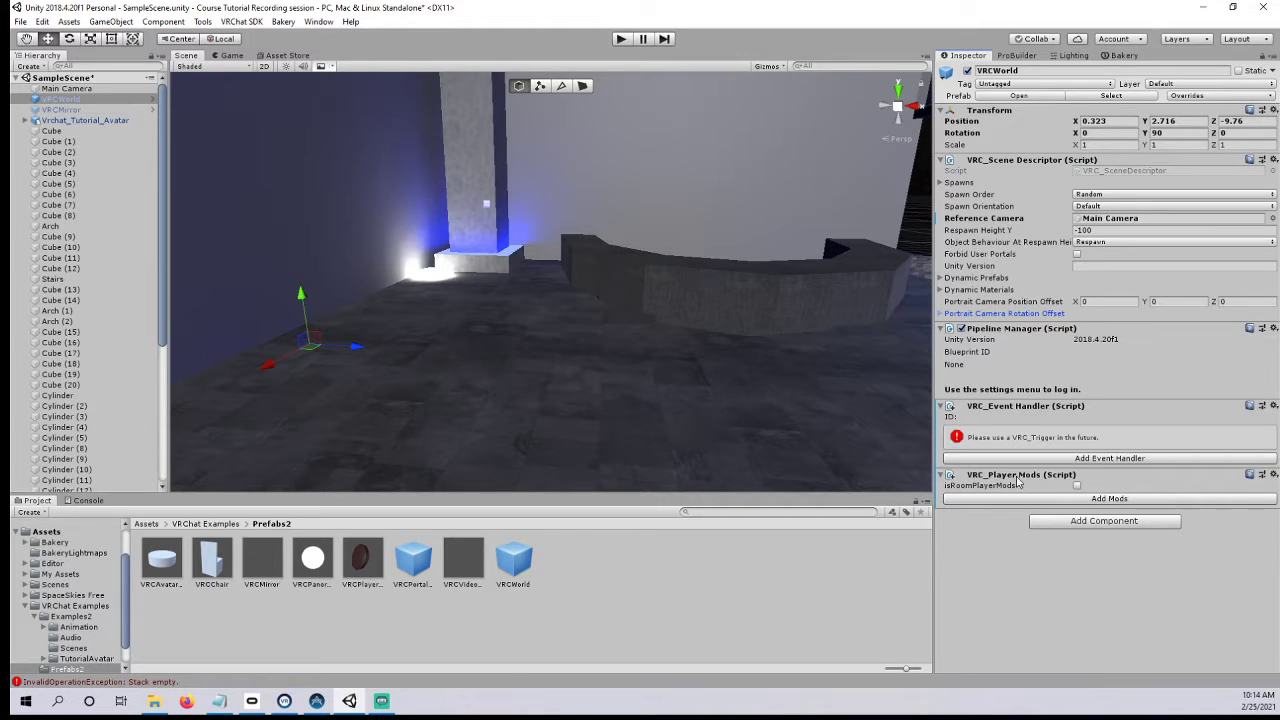
- Enable isRoomPlayerMods and add a Jump mod to the VRC_Player Mods component
{"action": "left_click", "coordinate": [1076, 486]}
{"action": "left_click", "coordinate": [1104, 499]}
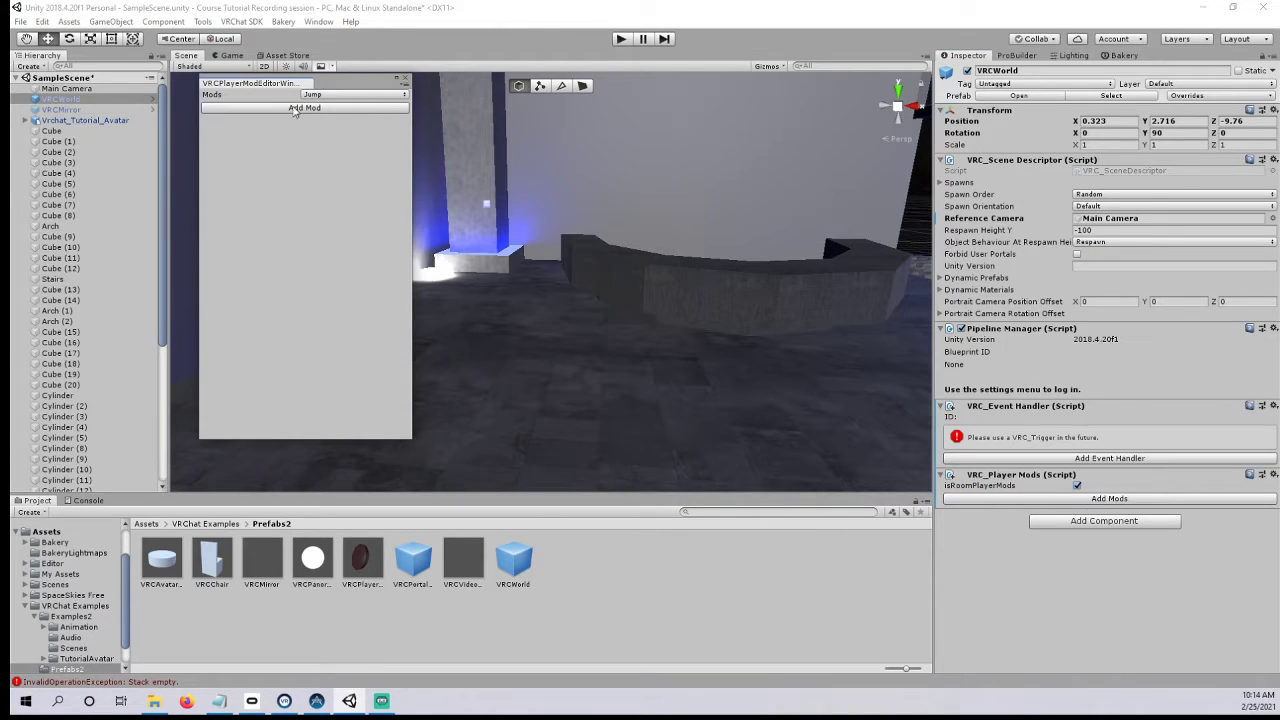
{"action": "left_click_drag", "start_coordinate": [313, 86], "coordinate": [355, 89]}
{"action": "left_click", "coordinate": [335, 95]}
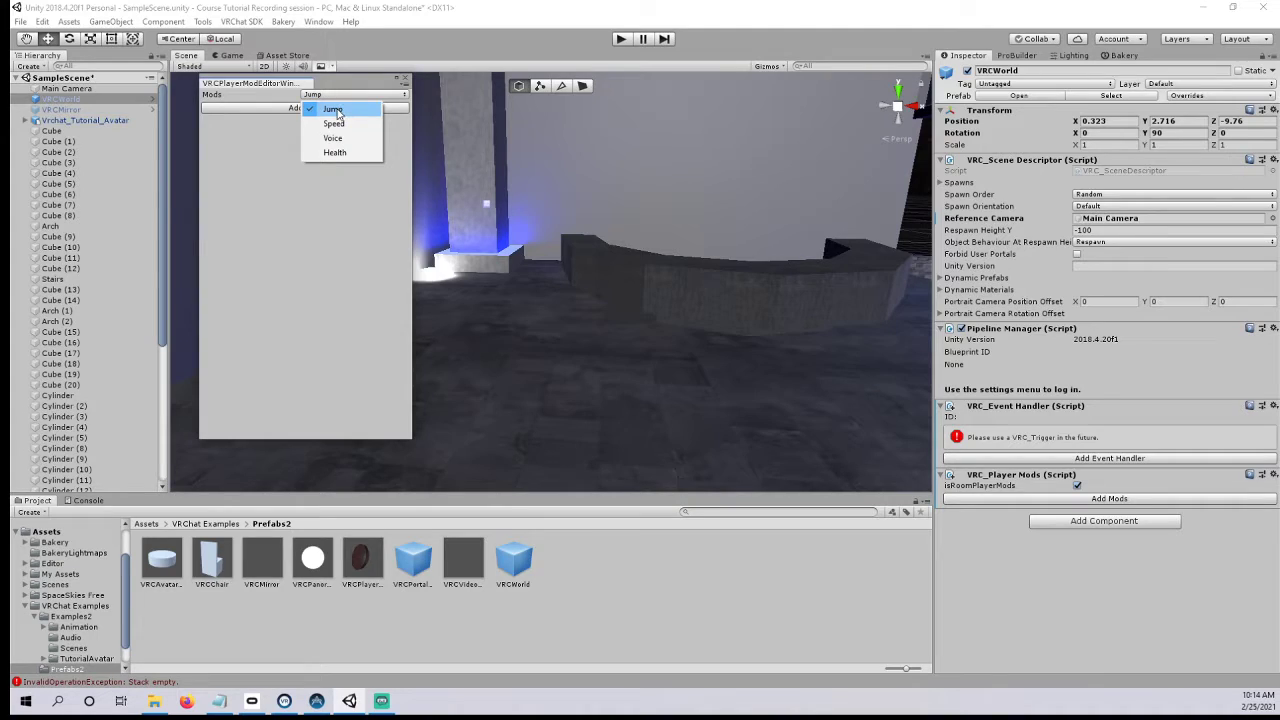
{"action": "left_click", "coordinate": [335, 111]}
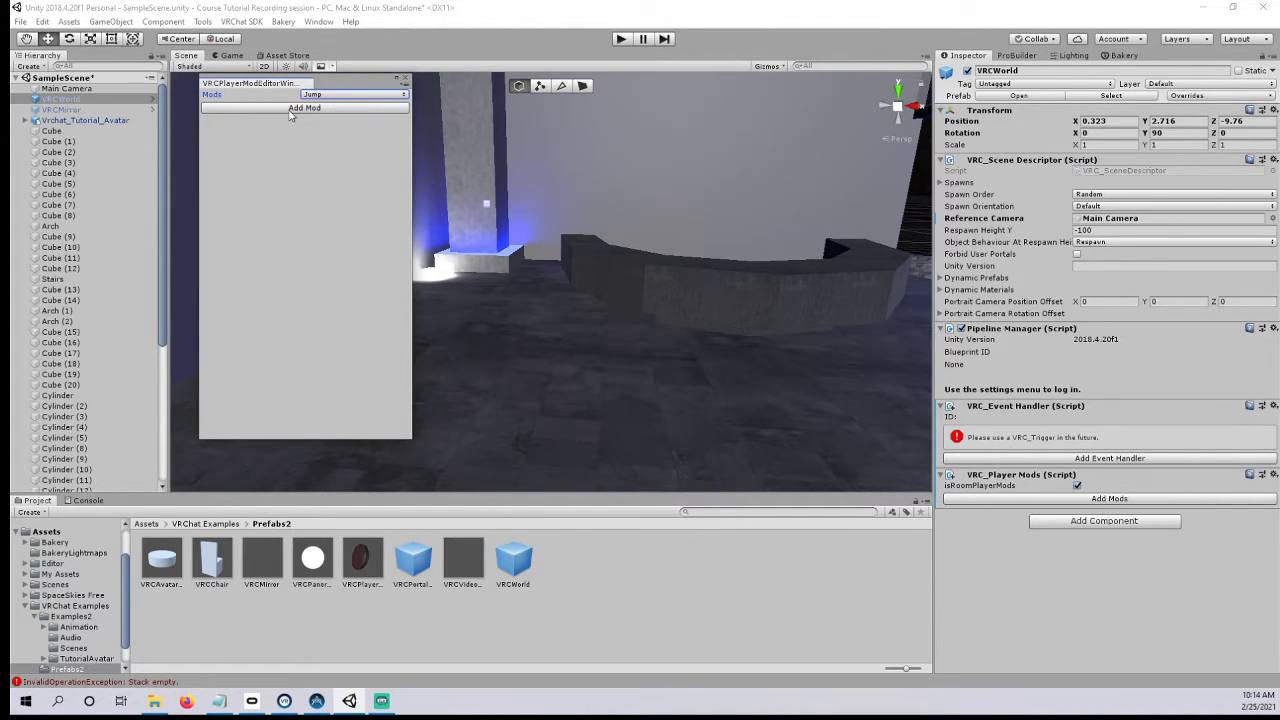
{"action": "left_click", "coordinate": [291, 111]}
{"action": "left_click", "coordinate": [402, 79]}
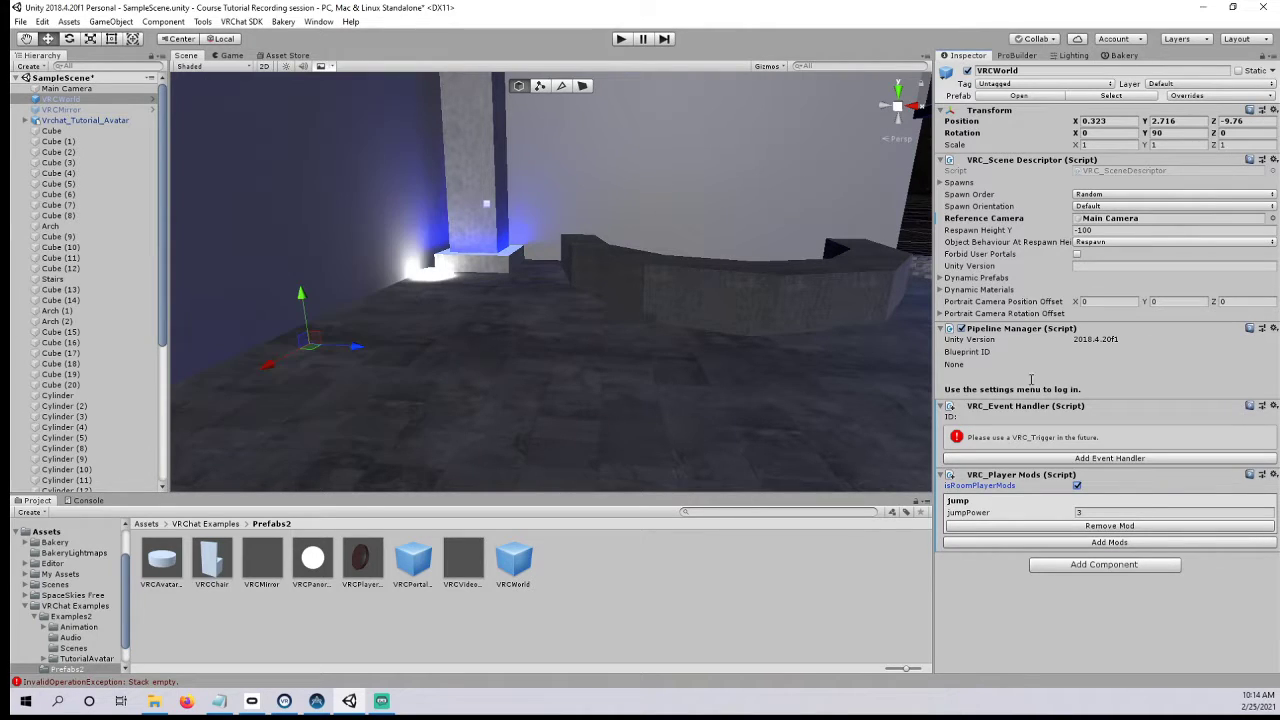
- Try a jumpPower of 100 for the Jump mod, then restore it to 3
{"action": "left_click", "coordinate": [1093, 513]}
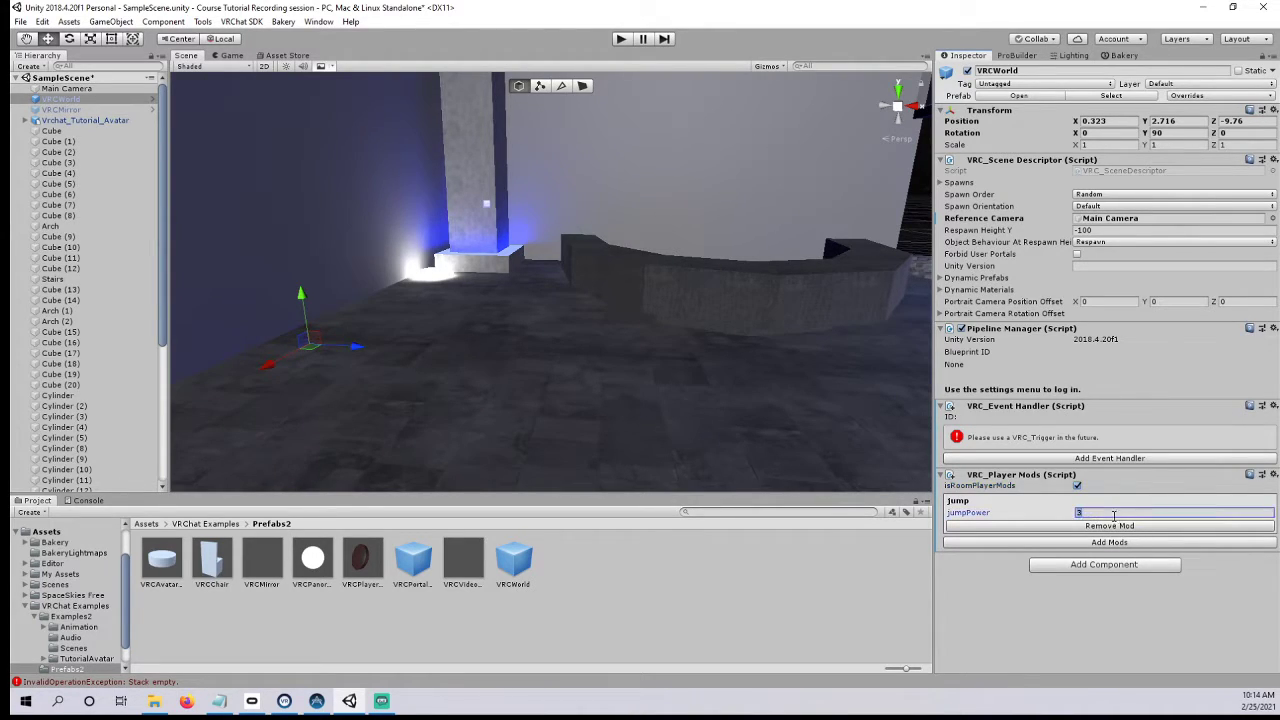
{"action": "type", "text": "100"}
{"action": "key", "text": "BackSpace"}
{"action": "key", "text": "BackSpace"}
{"action": "key", "text": "BackSpace"}
{"action": "type", "text": "3"}
{"action": "left_click", "coordinate": [1013, 640]}
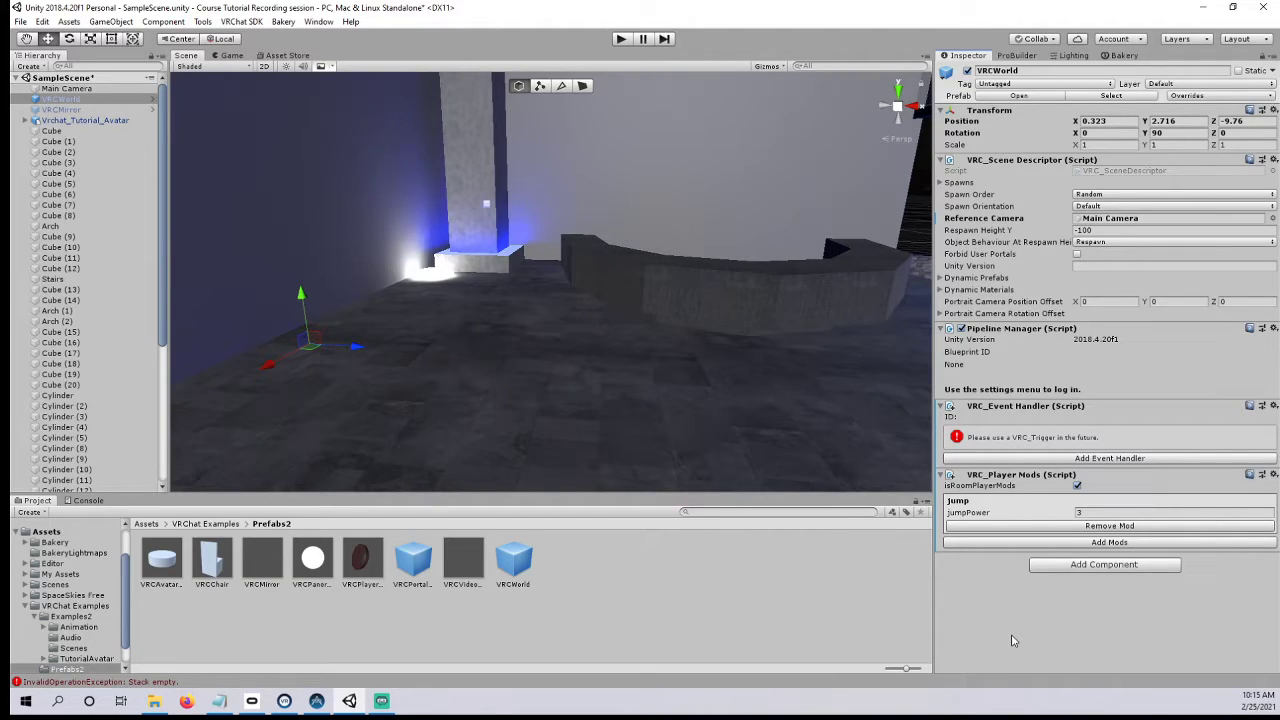
- Show the VRChat SDK control panel and log out of the current account
{"action": "right_click_drag", "start_coordinate": [640, 250], "coordinate": [672, 306]}
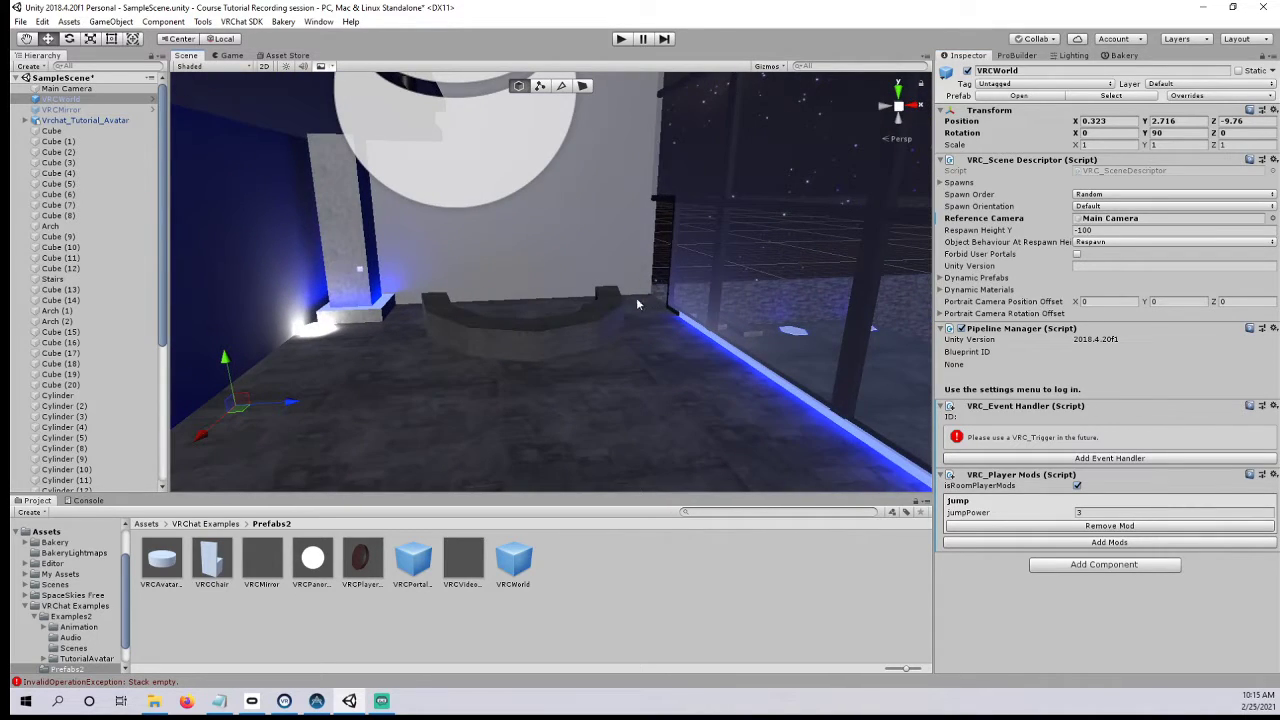
{"action": "right_click_drag", "start_coordinate": [549, 281], "coordinate": [382, 248]}
{"action": "left_click", "coordinate": [242, 21]}
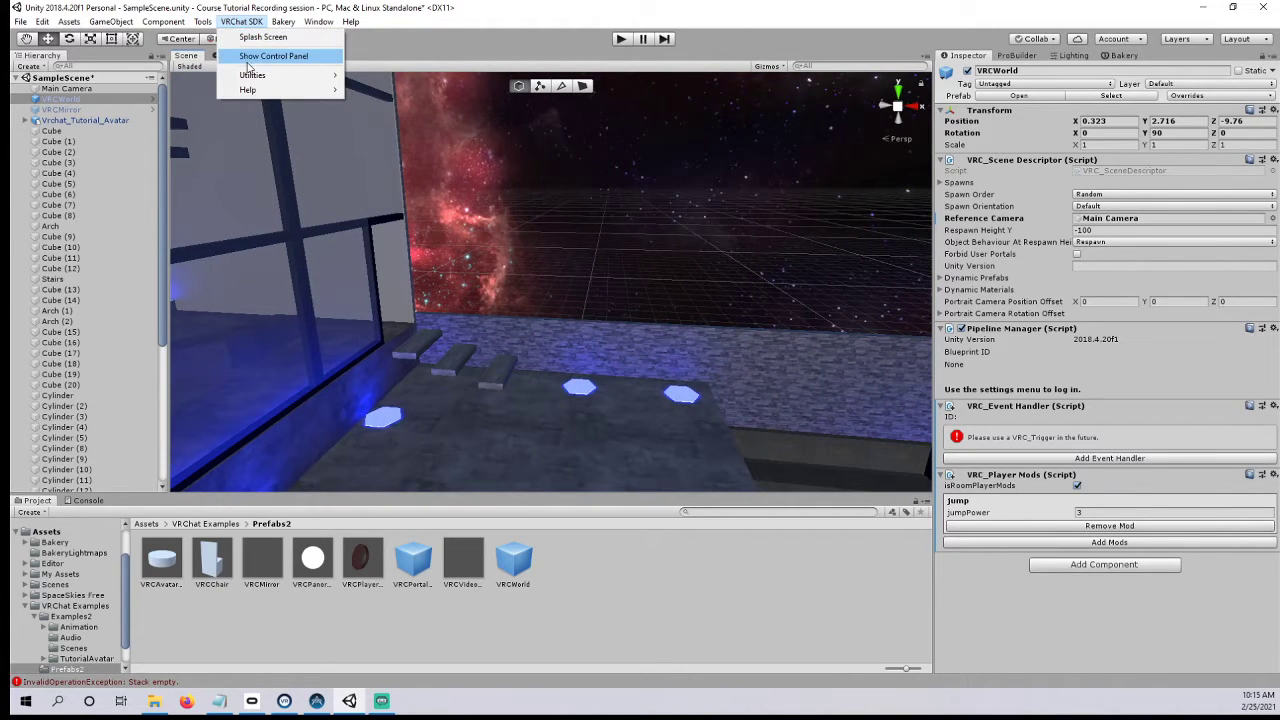
{"action": "left_click", "coordinate": [251, 57]}
{"action": "left_click", "coordinate": [597, 172]}
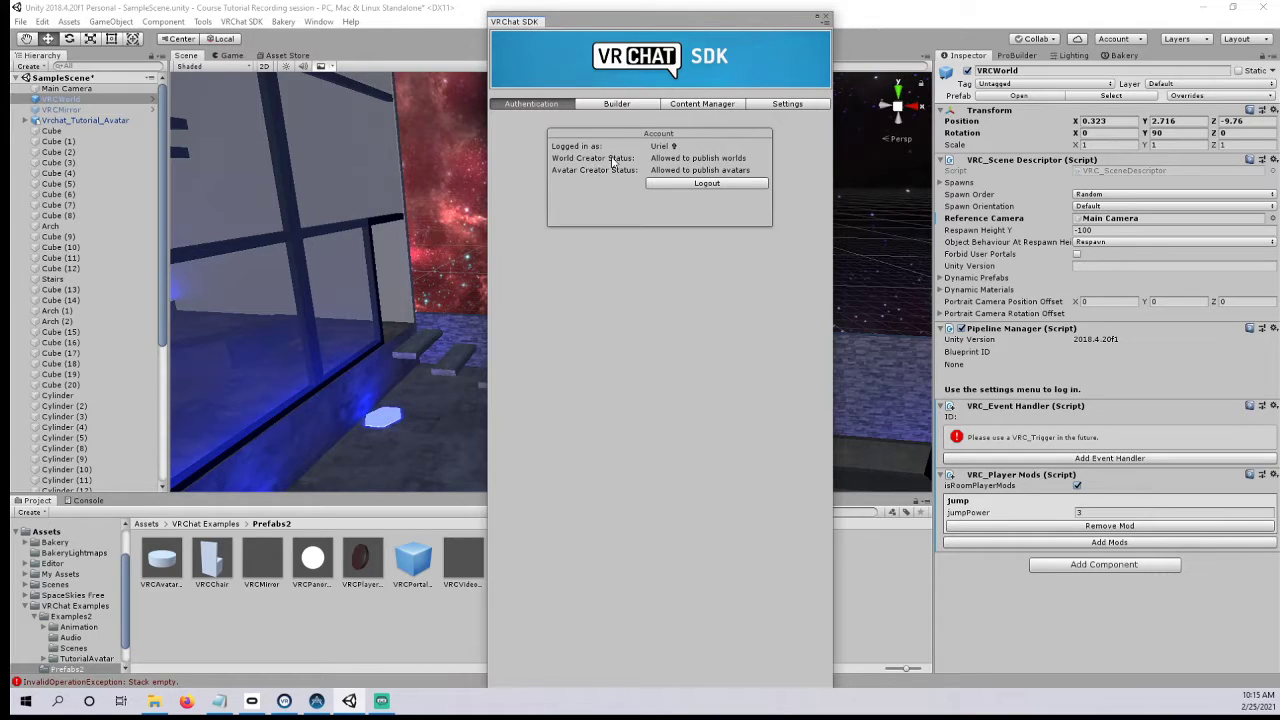
{"action": "left_click", "coordinate": [719, 183]}
- Sign in to the VRChat SDK by entering the account's username and password
{"action": "left_click", "coordinate": [666, 150]}
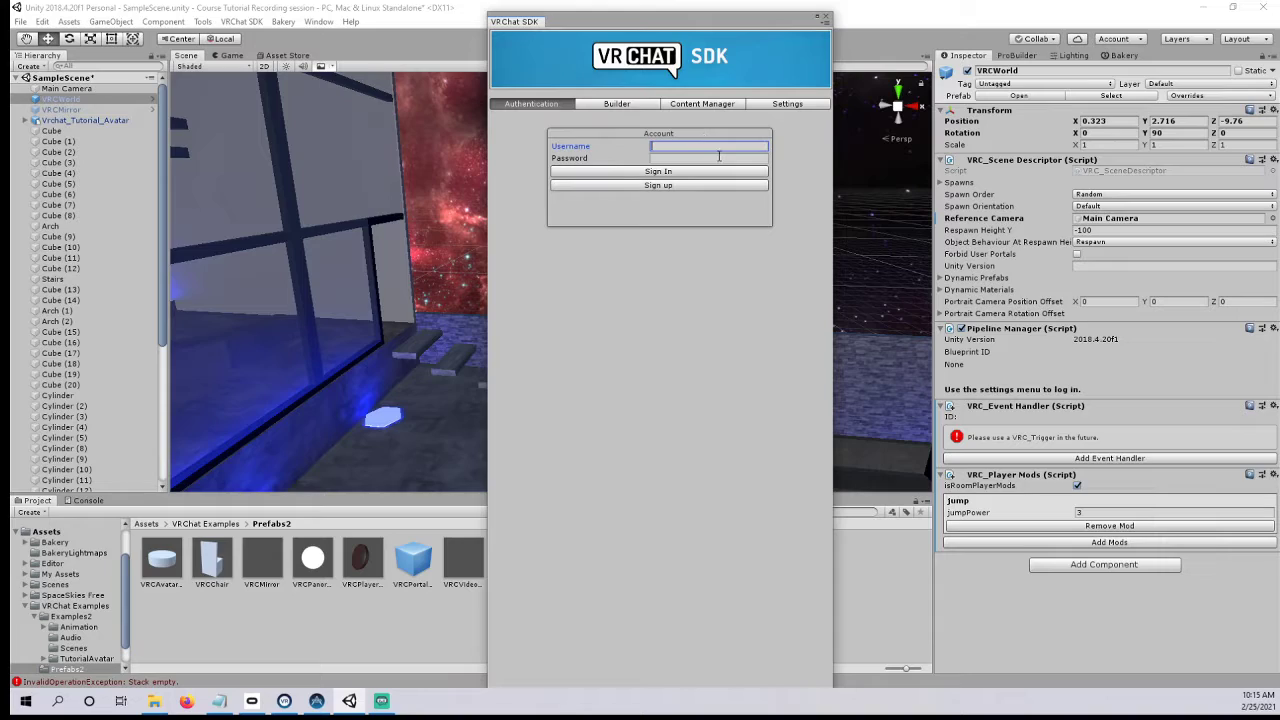
{"action": "type", "text": "florrmat"}
{"action": "key", "text": "Tab"}
{"action": "type", "text": "*********"}
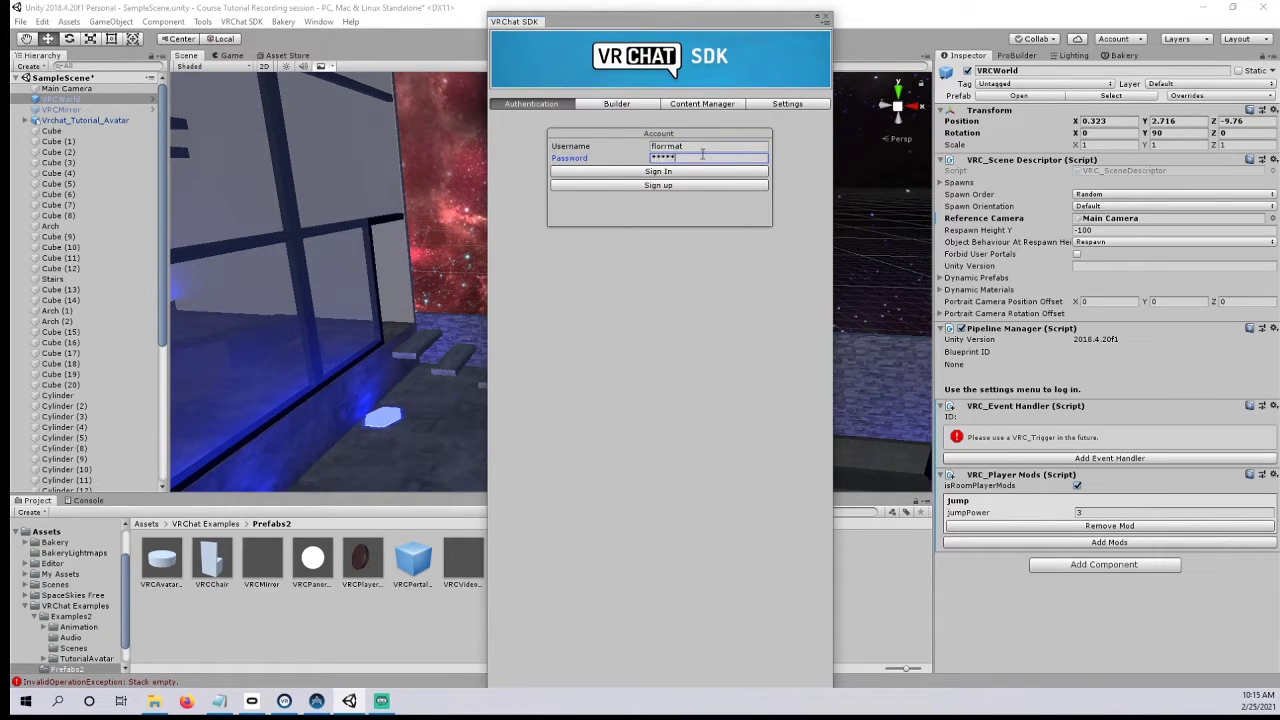
{"action": "left_click", "coordinate": [665, 172]}
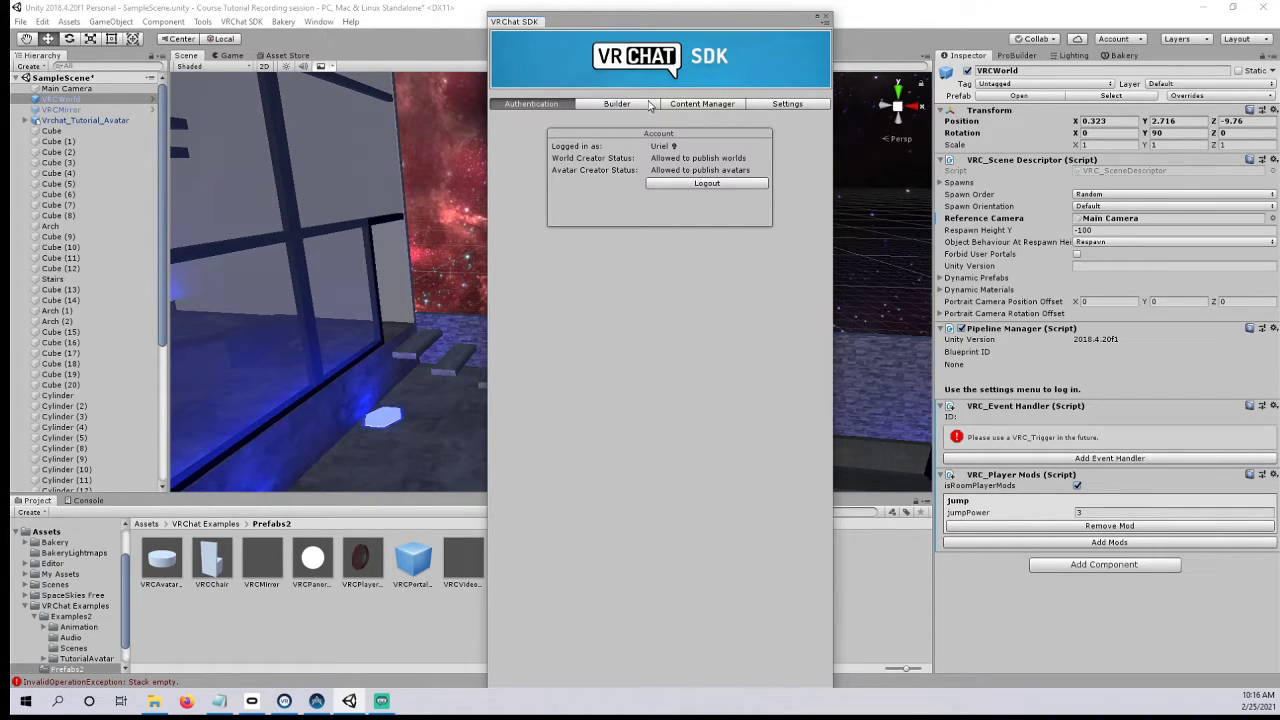
- Check the SDK Builder's VRChat scene setup requirements, then return to the account authentication page
{"action": "left_click", "coordinate": [605, 107]}
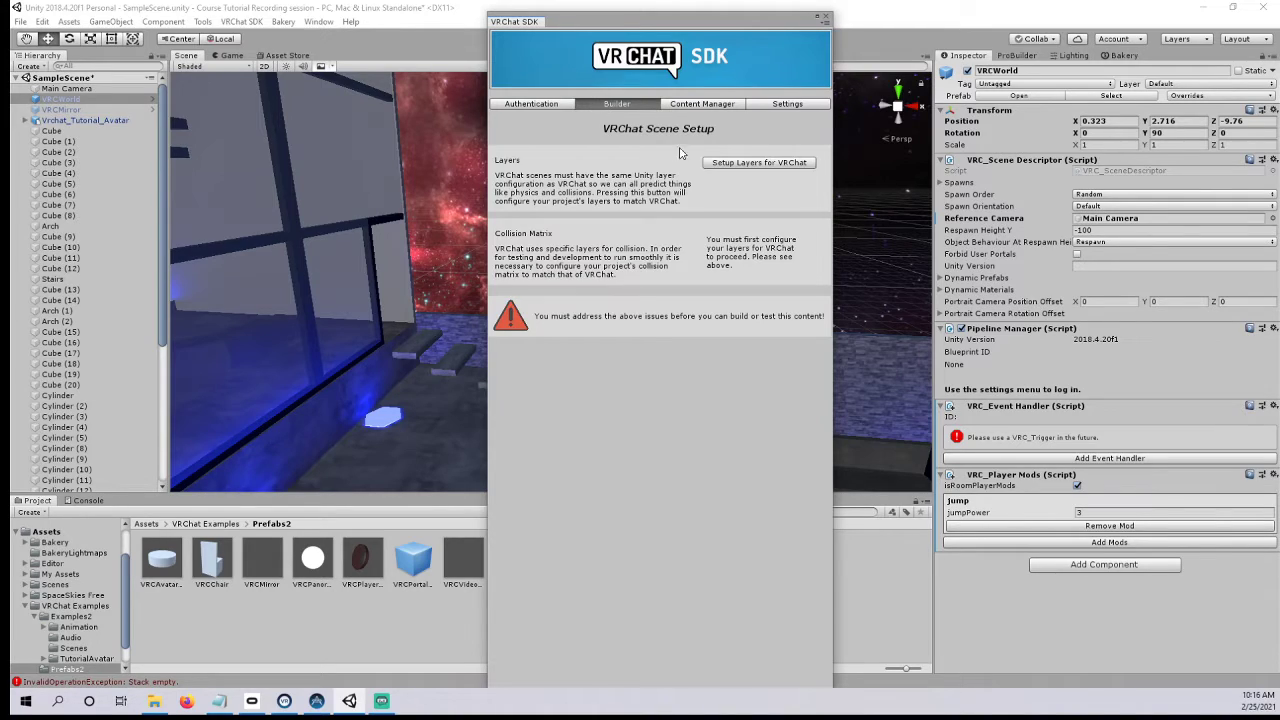
{"action": "left_click", "coordinate": [541, 104]}
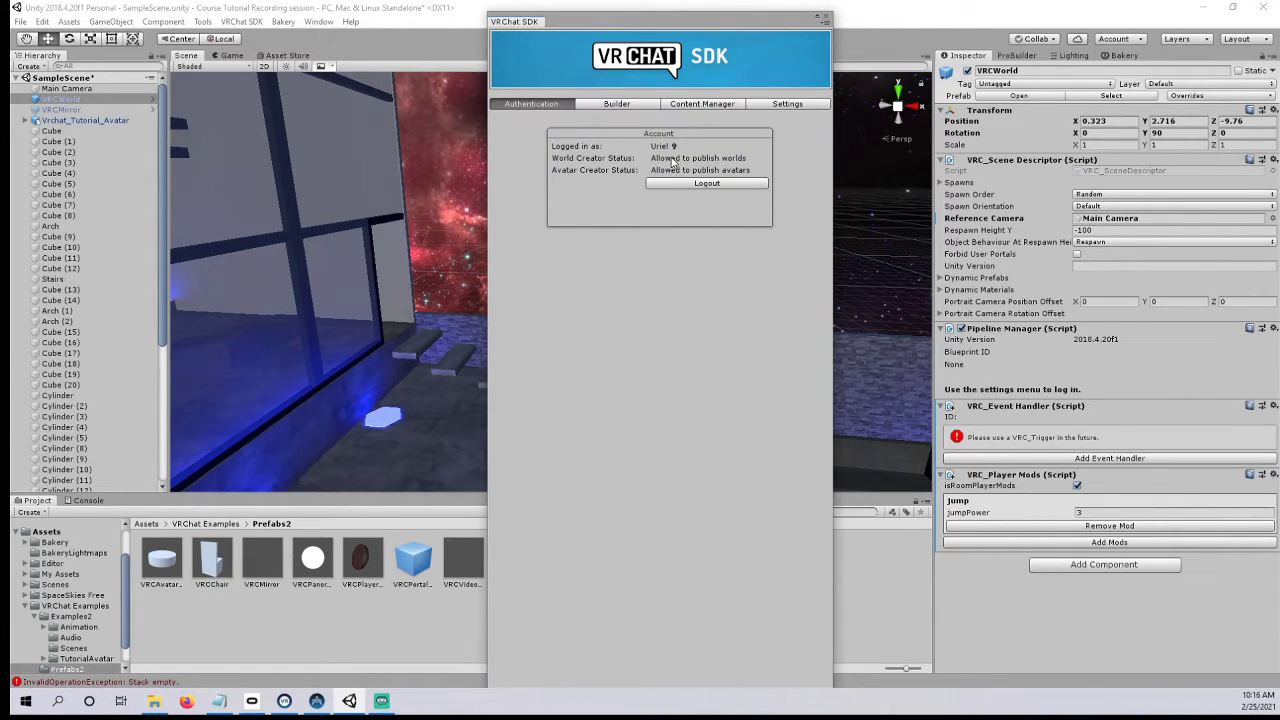
- In the SDK Builder, set up the project's layers for VRChat and apply the VRChat collision matrix
{"action": "left_click", "coordinate": [618, 104]}
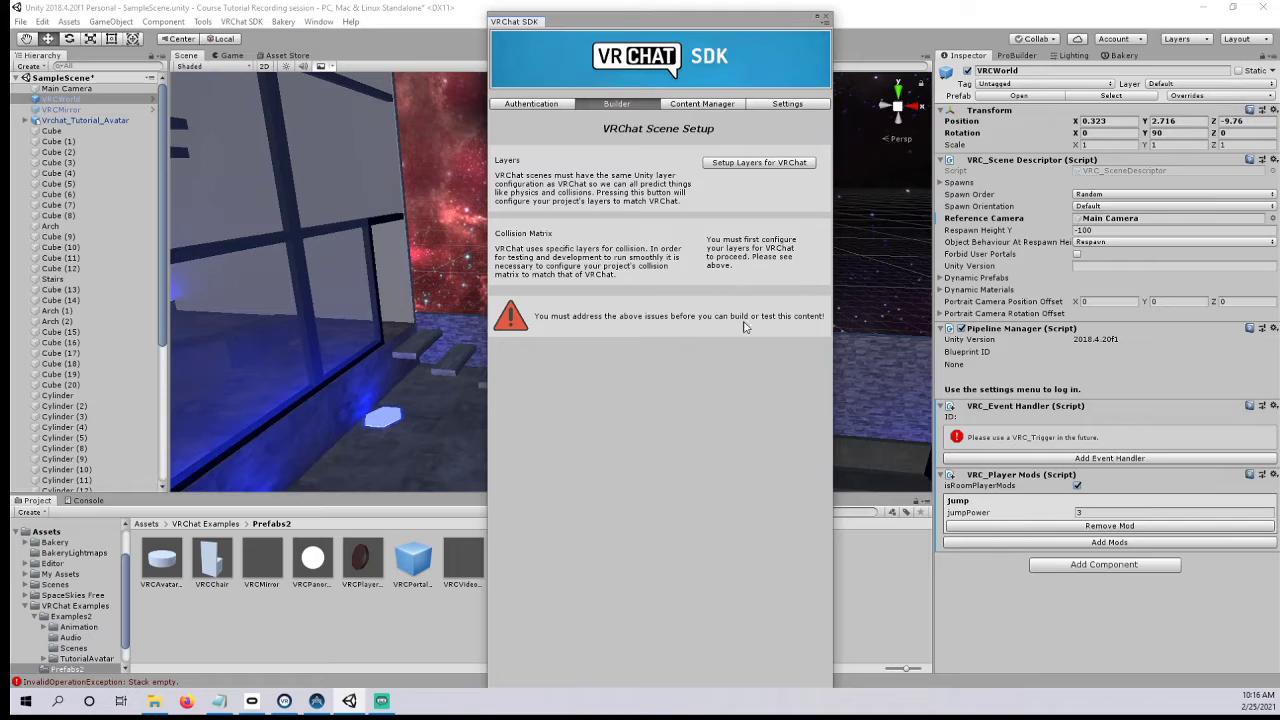
{"action": "left_click", "coordinate": [723, 165]}
{"action": "left_click", "coordinate": [673, 381]}
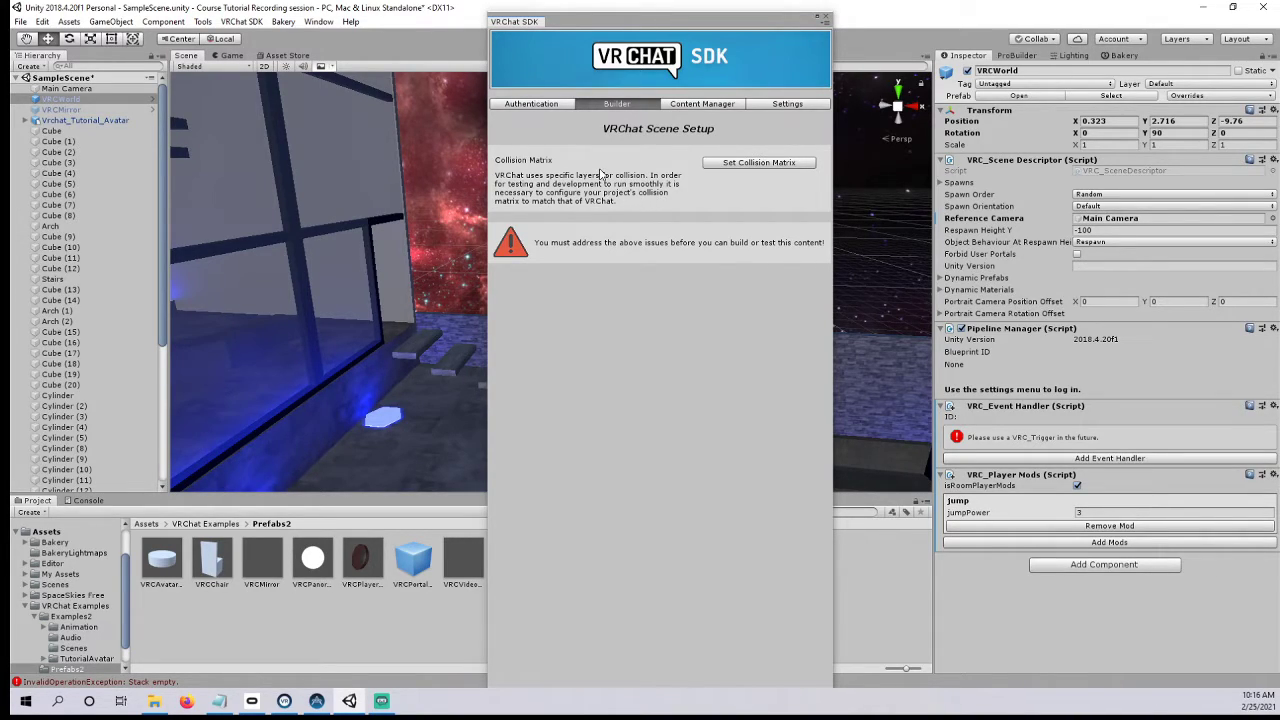
{"action": "left_click", "coordinate": [721, 166]}
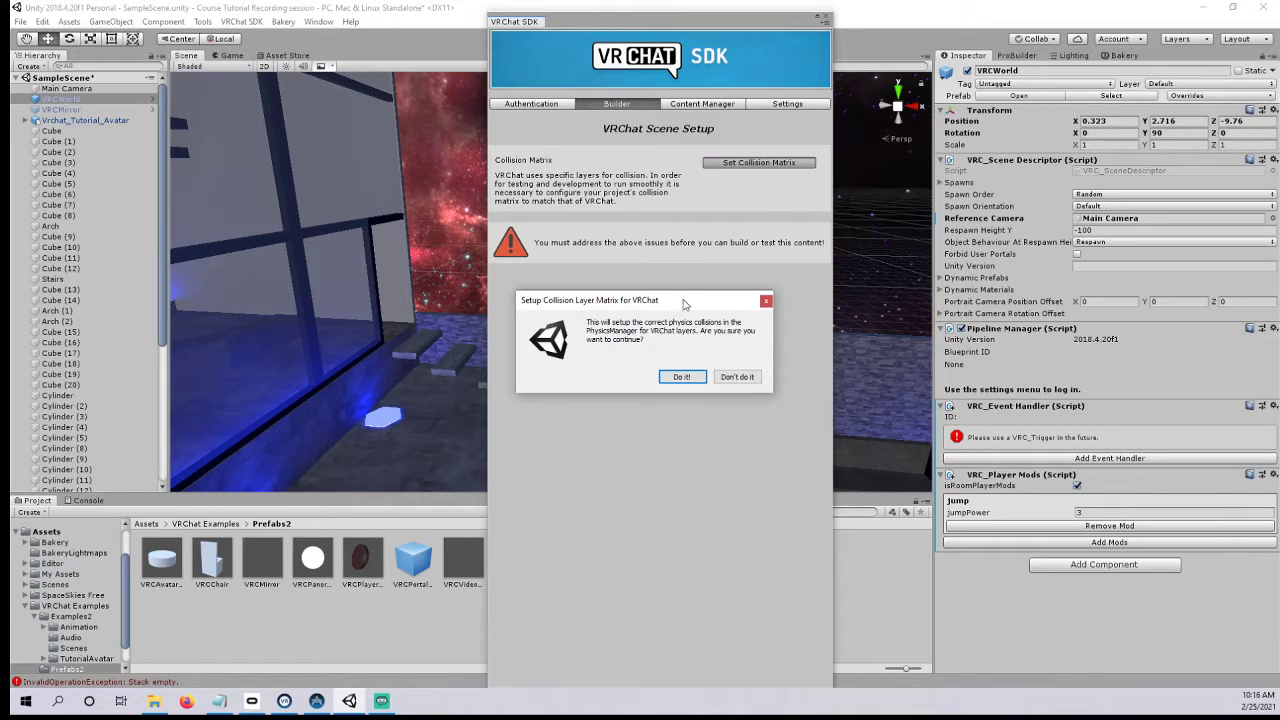
{"action": "left_click", "coordinate": [678, 378]}
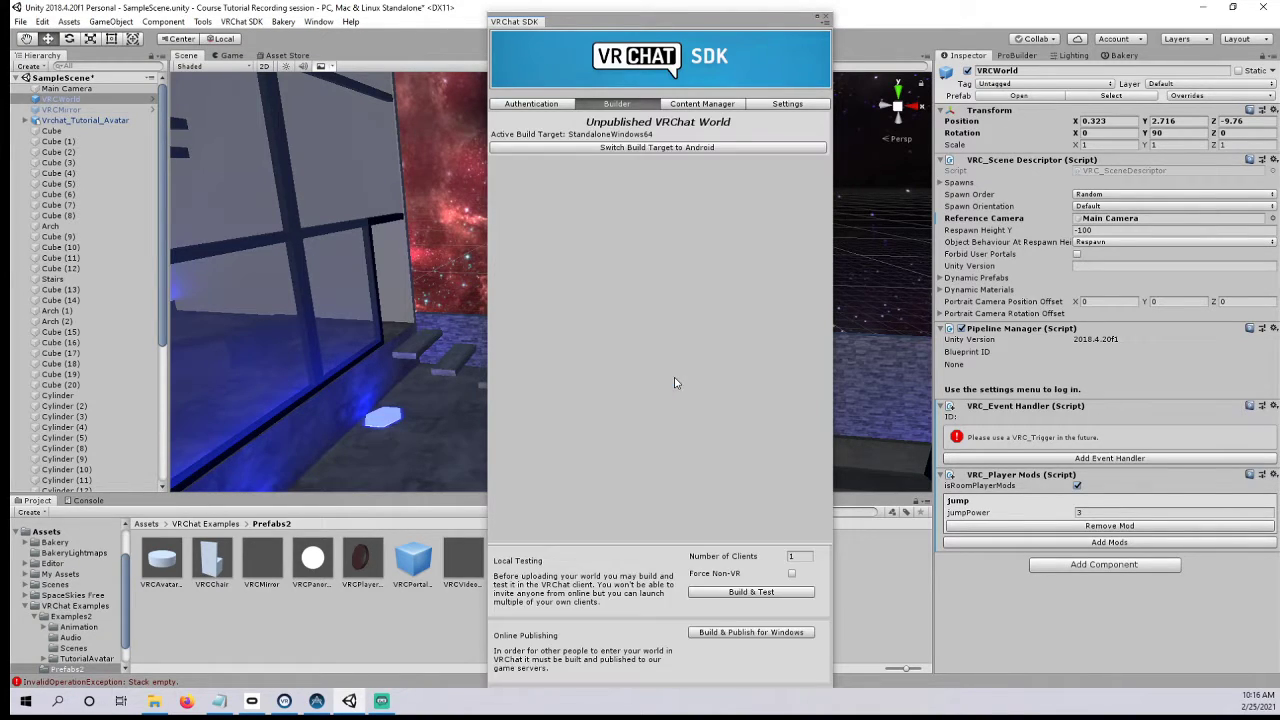
- Enable Force Non-VR for local testing and close the VRChat SDK window
{"action": "mouse_move", "coordinate": [604, 28]}
{"action": "left_mouse_down"}
{"action": "mouse_move", "coordinate": [807, 102]}
{"action": "mouse_move", "coordinate": [638, 493]}
{"action": "mouse_move", "coordinate": [693, 13]}
{"action": "mouse_move", "coordinate": [627, 25]}
{"action": "left_mouse_up"}
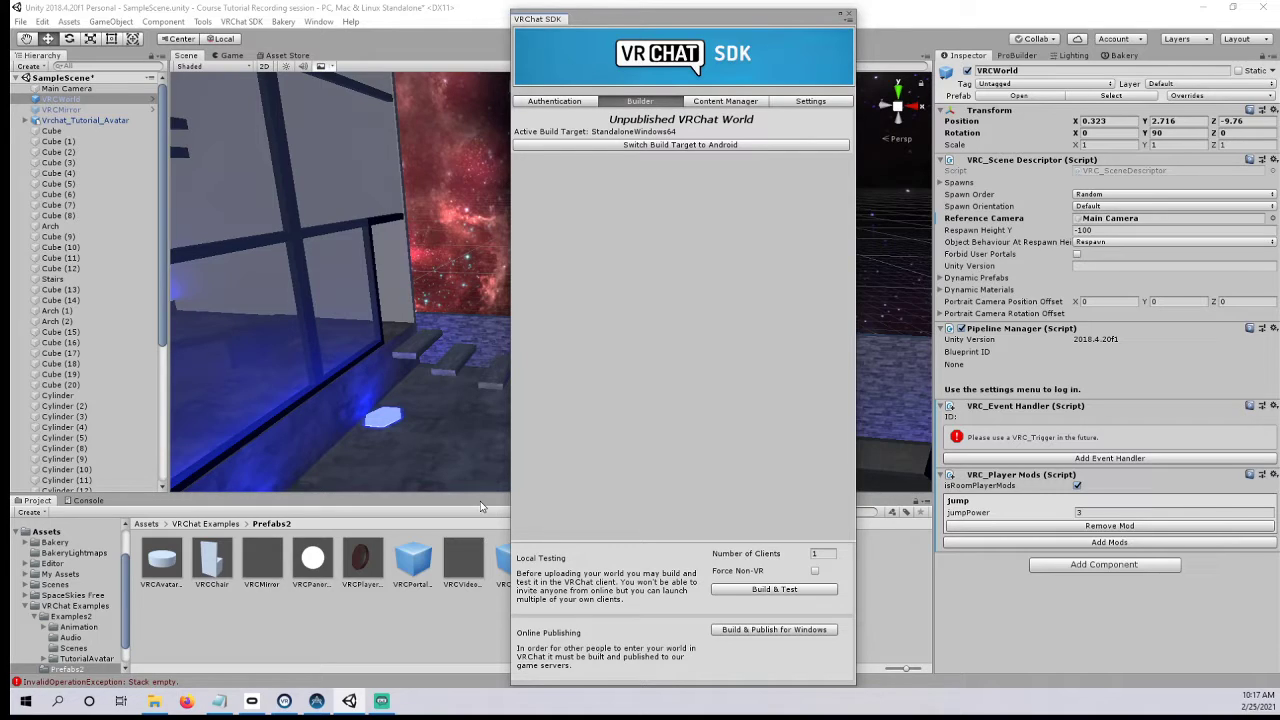
{"action": "left_click", "coordinate": [815, 571]}
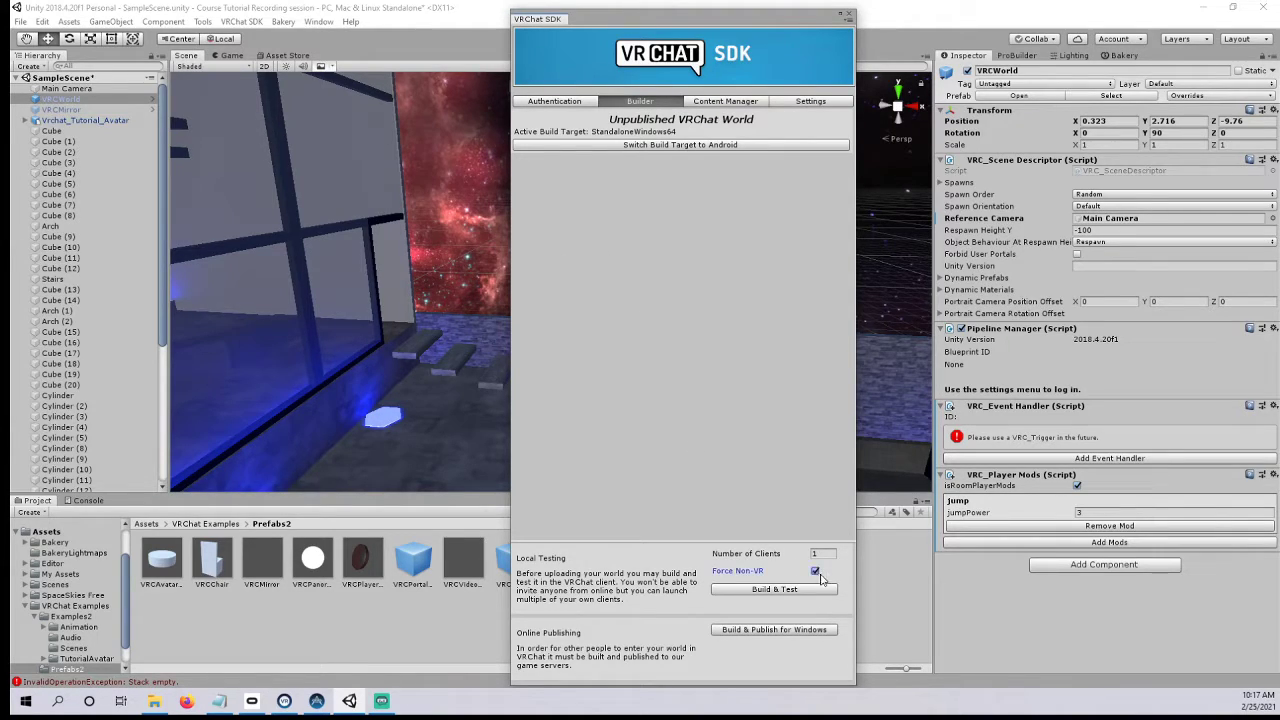
{"action": "left_click", "coordinate": [848, 17]}
- Set the volume blending layer of the Main Camera's Post Process Layer to PostProcessing
{"action": "middle_click_drag", "start_coordinate": [584, 212], "coordinate": [583, 302]}
{"action": "right_click_drag", "start_coordinate": [583, 302], "coordinate": [445, 318]}
{"action": "middle_click_drag", "start_coordinate": [603, 329], "coordinate": [490, 320]}
{"action": "right_click_drag", "start_coordinate": [582, 315], "coordinate": [487, 315]}
{"action": "middle_click_drag", "start_coordinate": [486, 316], "coordinate": [480, 338]}
{"action": "left_click", "coordinate": [608, 249]}
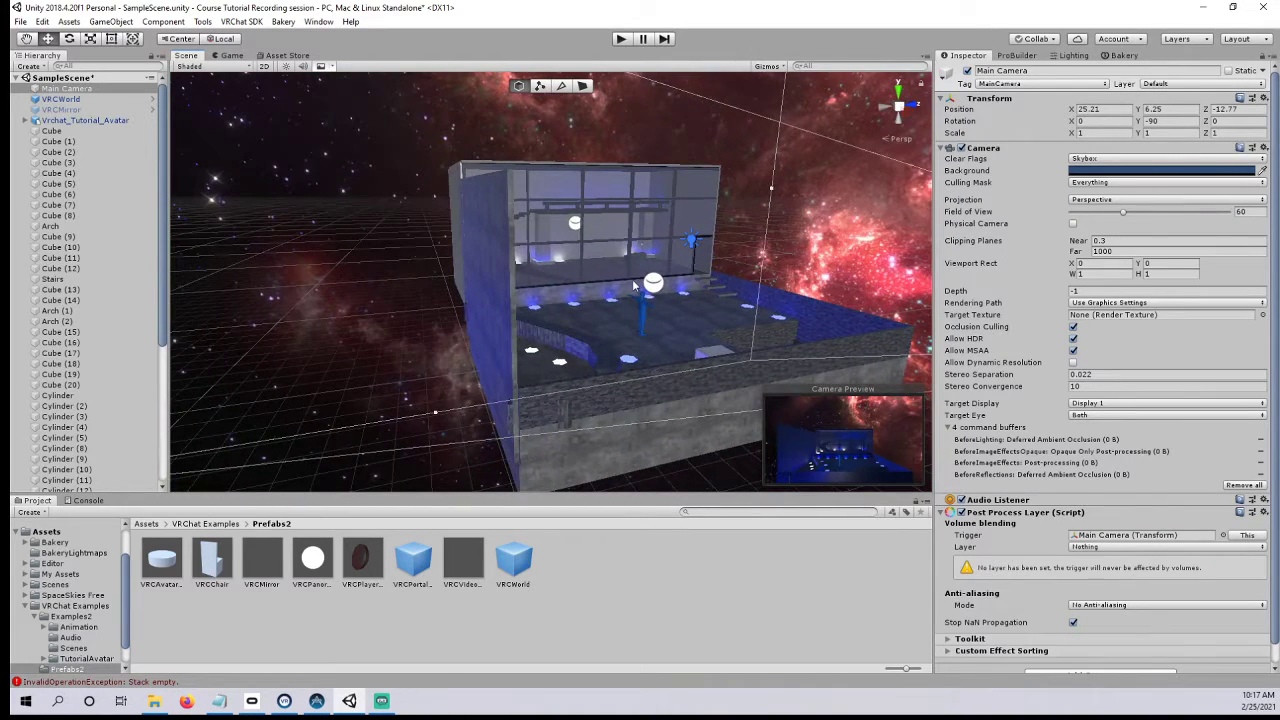
{"action": "middle_click_drag", "start_coordinate": [633, 284], "coordinate": [585, 287]}
{"action": "right_click_drag", "start_coordinate": [590, 288], "coordinate": [678, 314]}
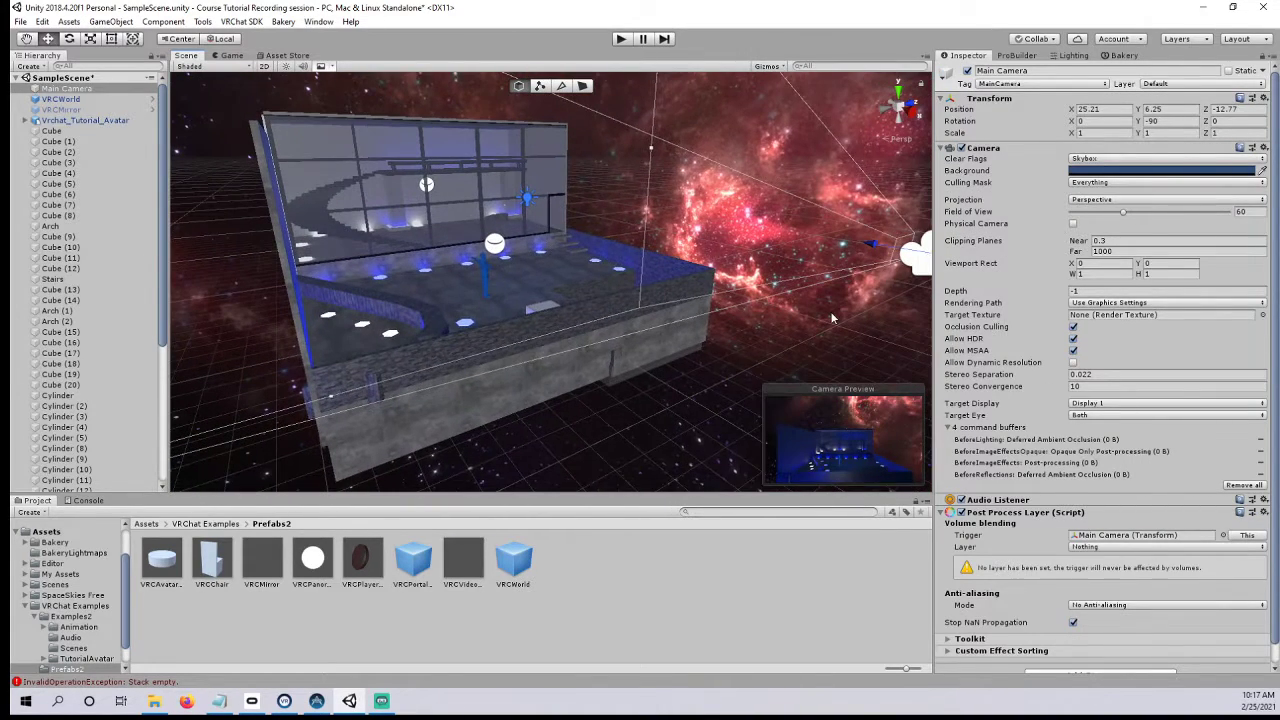
{"action": "scroll", "coordinate": [1024, 410], "scroll_direction": "down", "scroll_amount": 1}
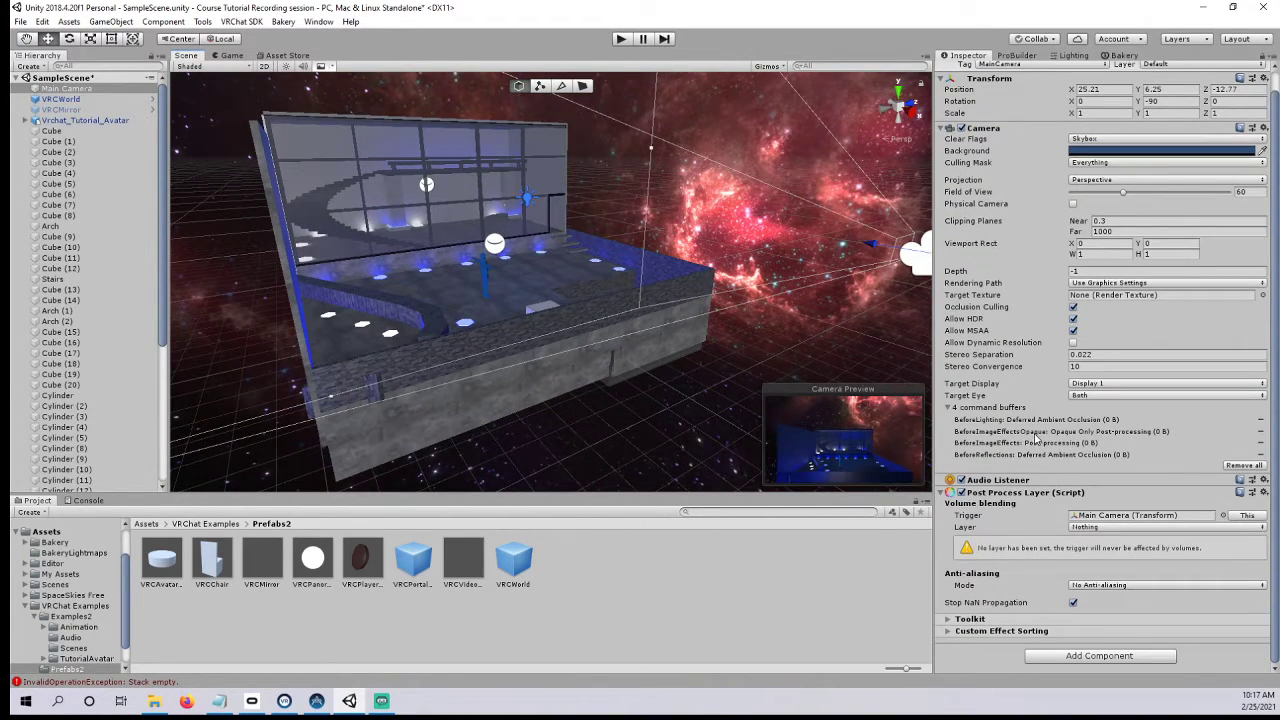
{"action": "left_click", "coordinate": [1100, 528]}
{"action": "left_click", "coordinate": [1104, 524]}
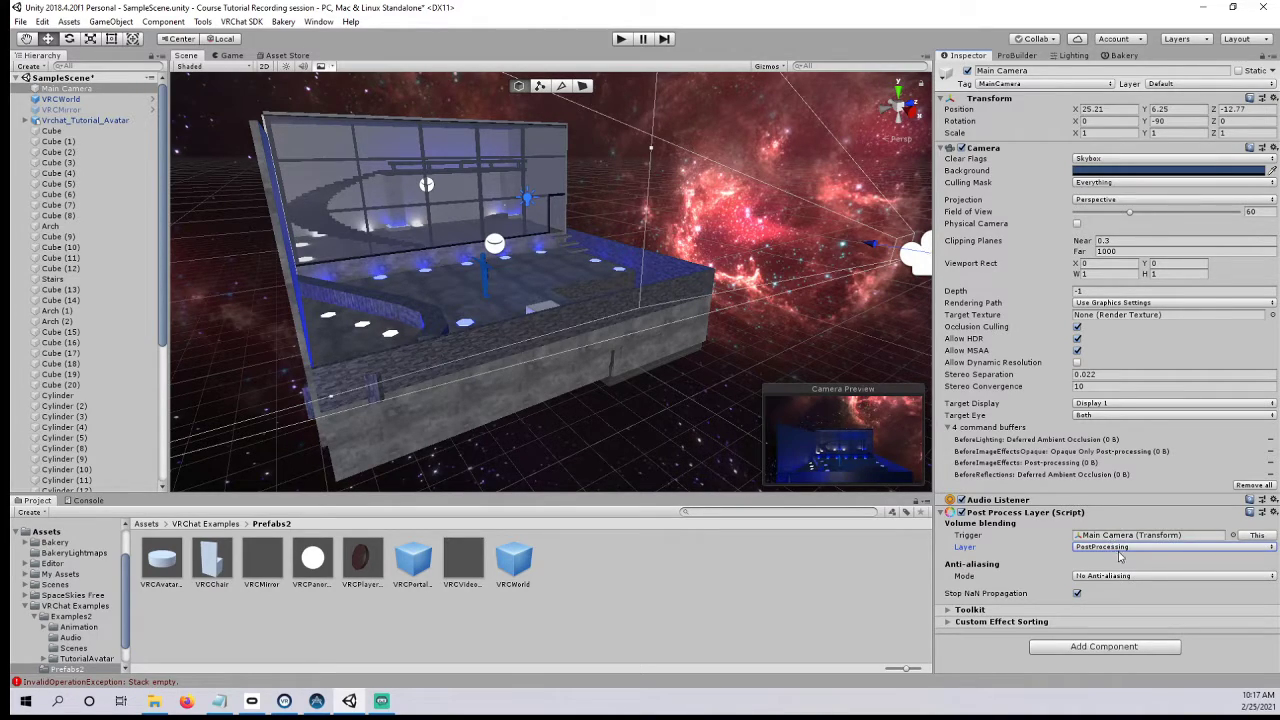
- Set the Main Camera's anti-aliasing mode to Fast Approximate Anti-aliasing (FXAA) and enable Fast Mode
{"action": "left_click", "coordinate": [1108, 577]}
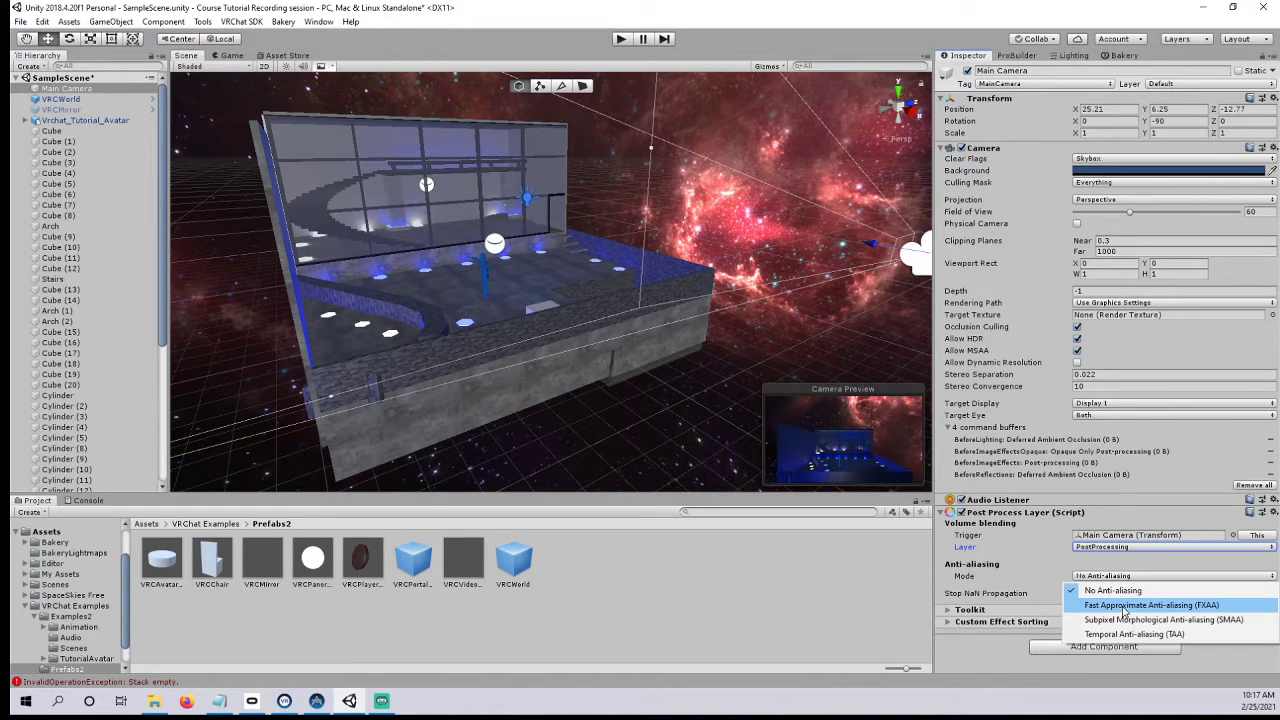
{"action": "left_click", "coordinate": [1124, 606]}
{"action": "scroll", "coordinate": [1122, 608], "scroll_direction": "down", "scroll_amount": 1}
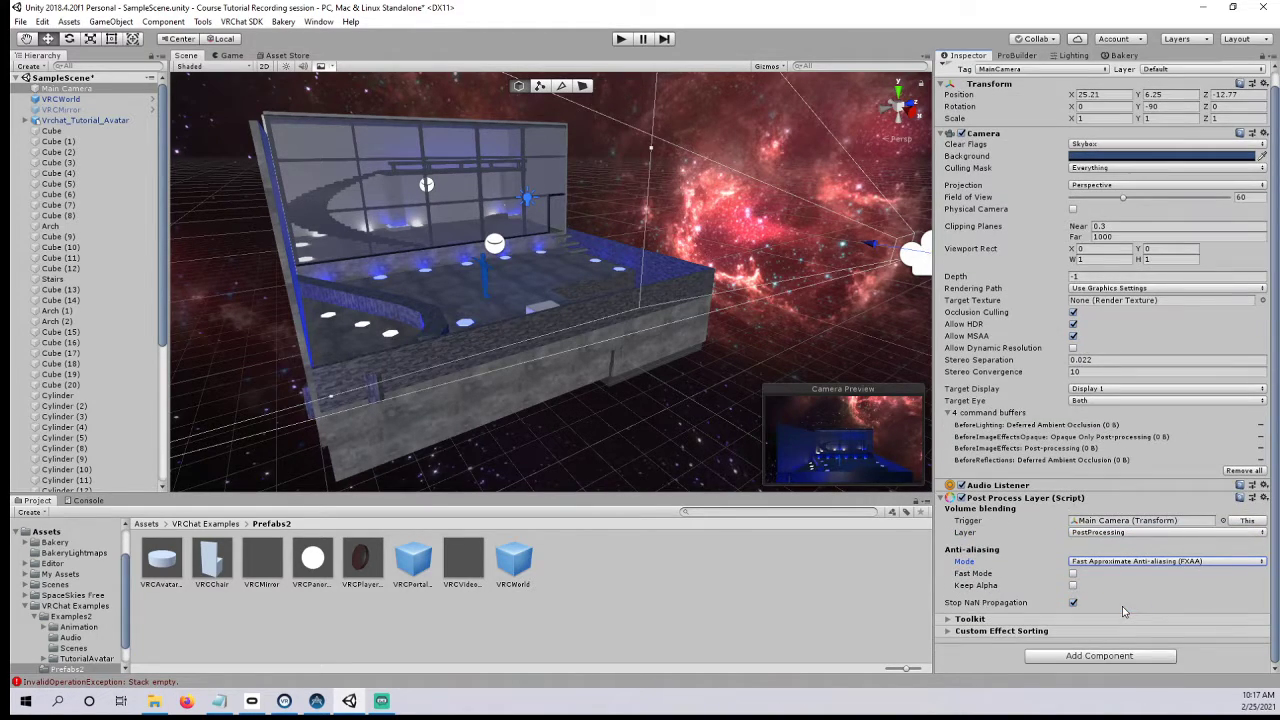
{"action": "left_click", "coordinate": [1073, 574]}
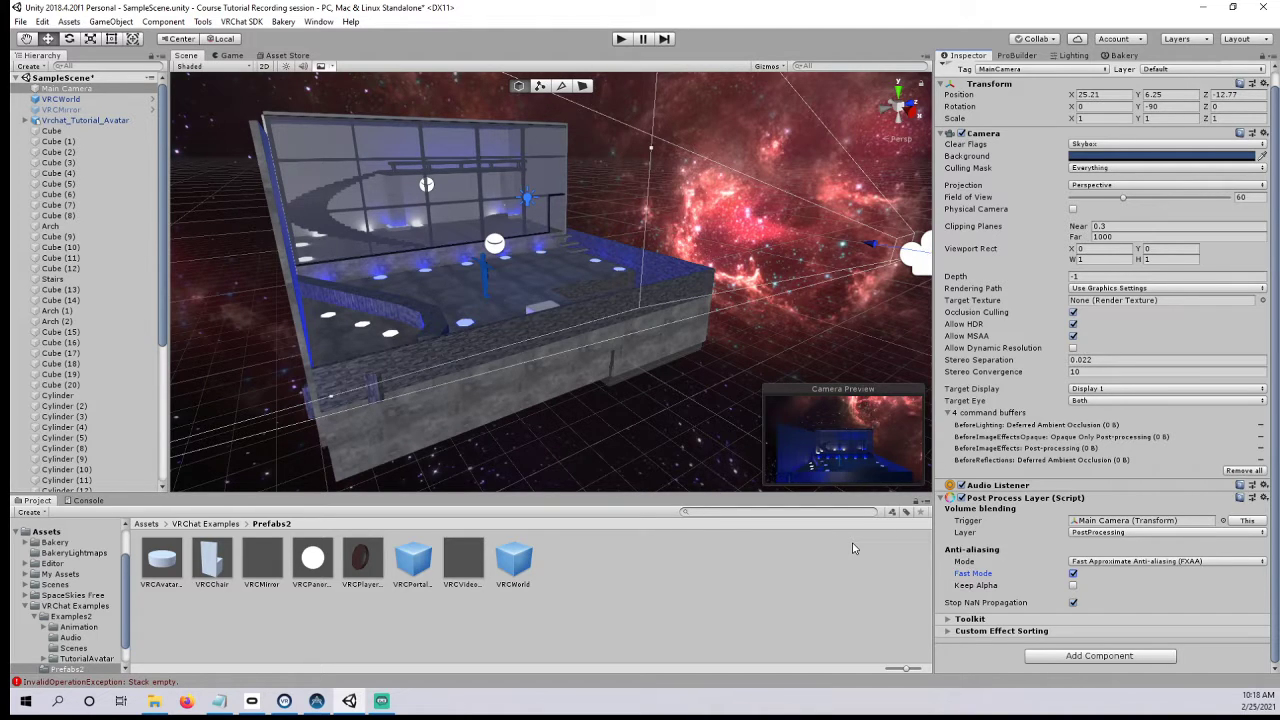
{"action": "right_click_drag", "start_coordinate": [640, 298], "coordinate": [513, 313]}
{"action": "right_click_drag", "start_coordinate": [570, 150], "coordinate": [486, 217]}
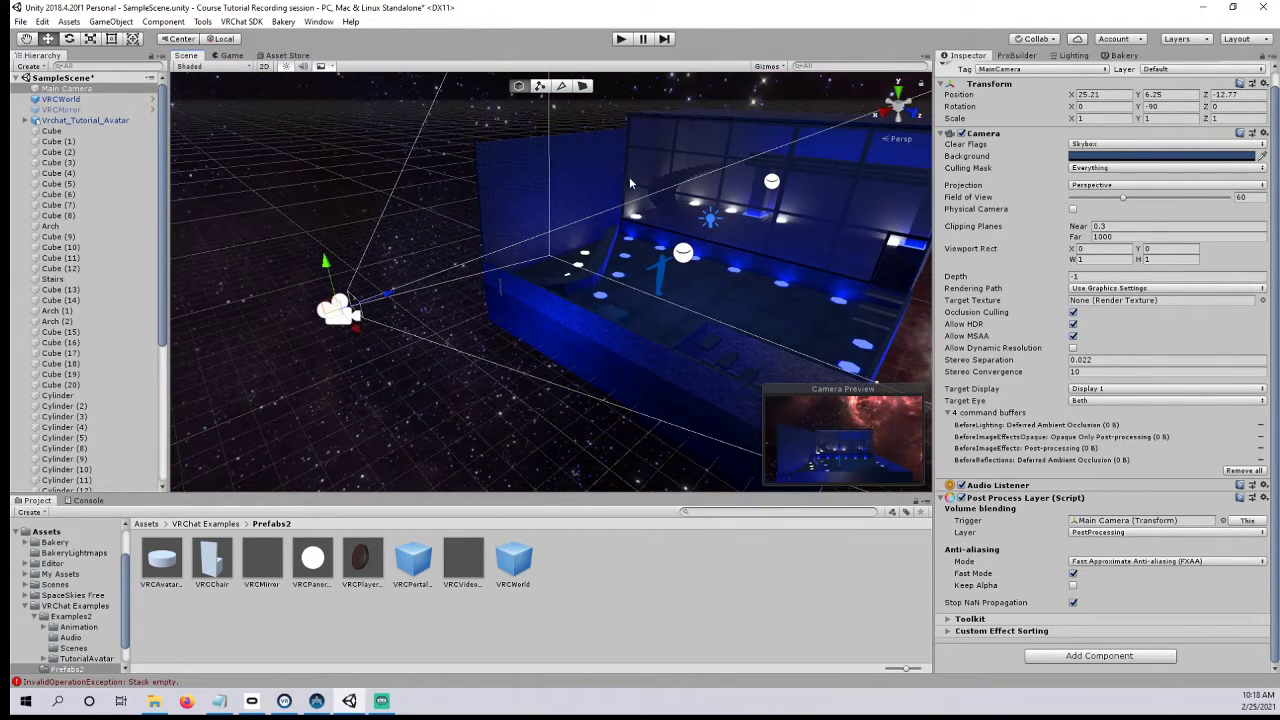
{"action": "right_click_drag", "start_coordinate": [637, 182], "coordinate": [692, 200]}
{"action": "left_click", "coordinate": [32, 67]}
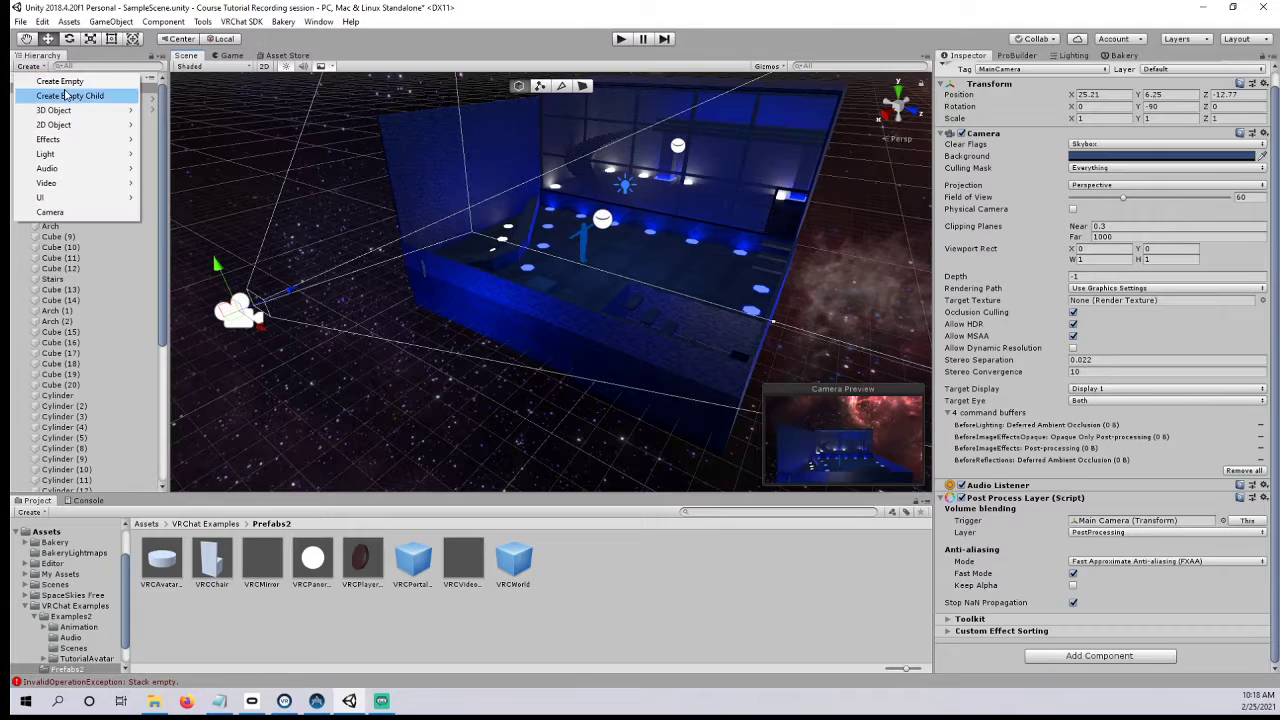
{"action": "left_click", "coordinate": [348, 284]}
{"action": "left_click", "coordinate": [290, 291]}
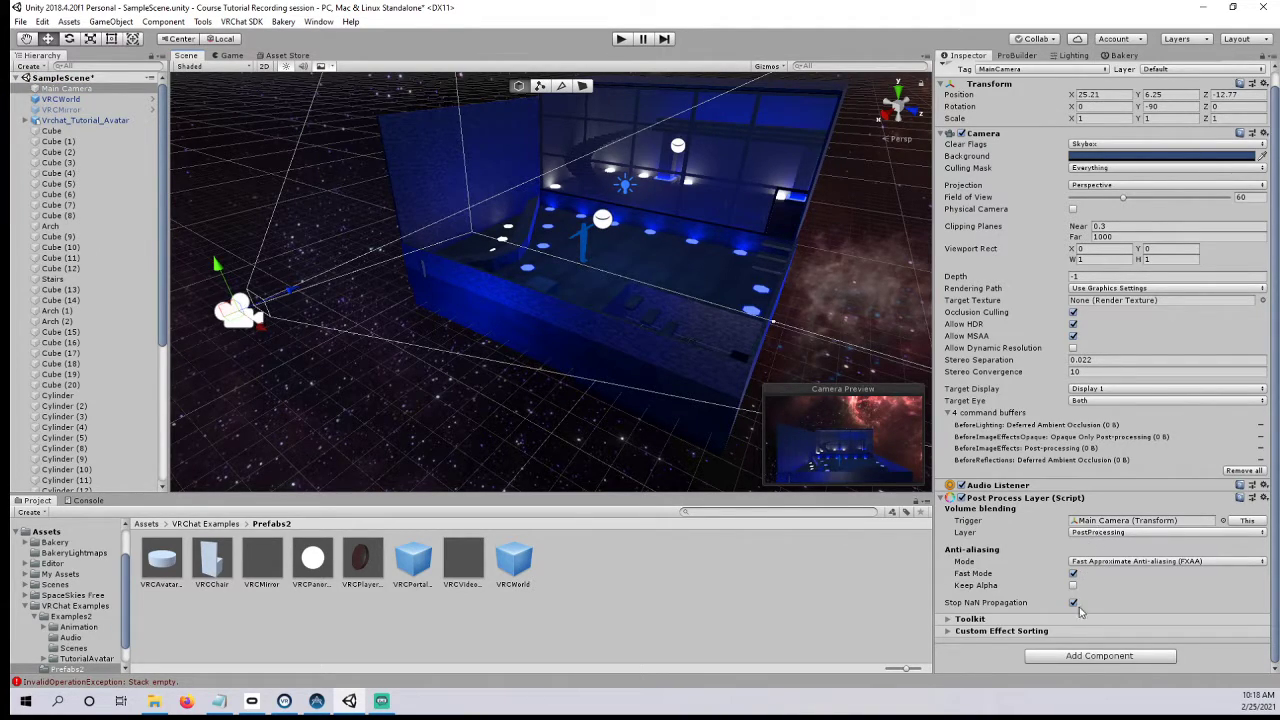
- Create an empty game object, move it inside the building near the avatar, and open its name for editing
{"action": "middle_click_drag", "start_coordinate": [666, 267], "coordinate": [762, 236]}
{"action": "left_click", "coordinate": [29, 66]}
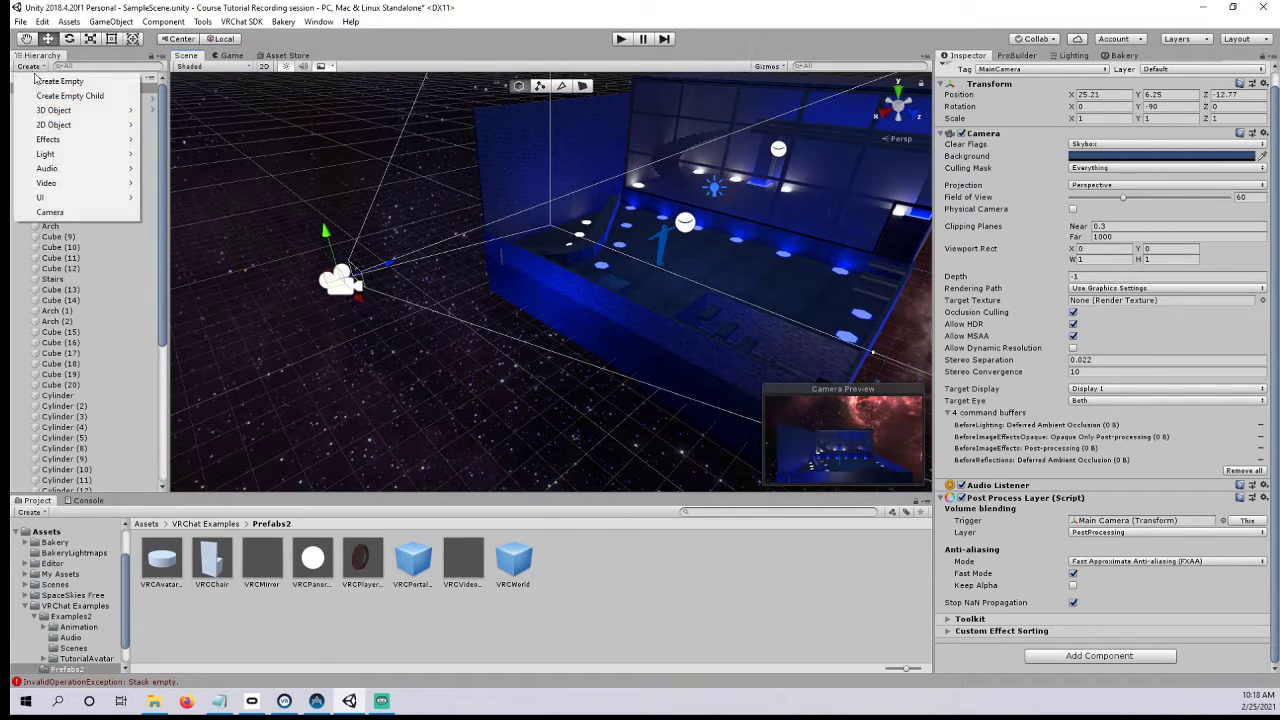
{"action": "left_click", "coordinate": [40, 81]}
{"action": "middle_click_drag", "start_coordinate": [650, 212], "coordinate": [550, 236]}
{"action": "left_click_drag", "start_coordinate": [404, 328], "coordinate": [535, 272]}
{"action": "right_click", "coordinate": [113, 488]}
{"action": "left_click", "coordinate": [150, 307]}
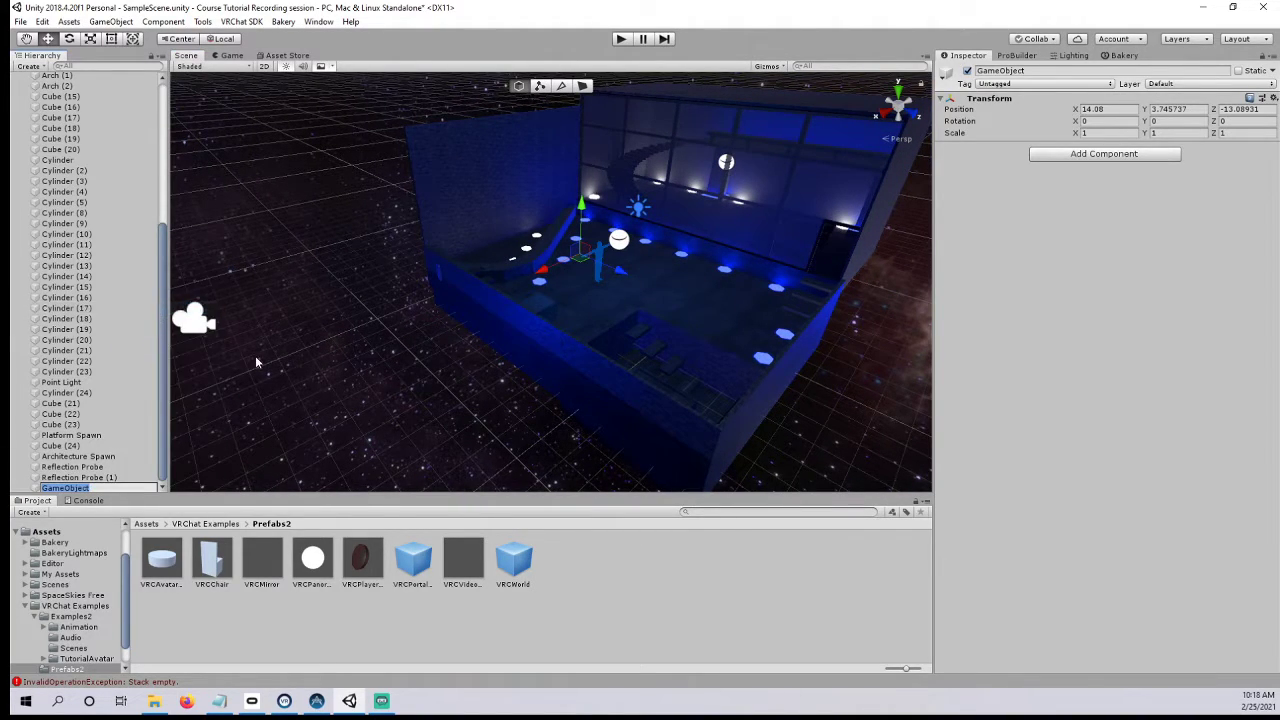
{"action": "type", "text": "Ding Dong Doofus Fuc"}
{"action": "key", "text": "BackSpace"}
{"action": "key", "text": "BackSpace"}
{"action": "key", "text": "BackSpace"}
{"action": "key", "text": "BackSpace"}
{"action": "key", "text": "BackSpace"}
{"action": "key", "text": "BackSpace"}
{"action": "key", "text": "BackSpace"}
{"action": "key", "text": "BackSpace"}
{"action": "key", "text": "BackSpace"}
{"action": "key", "text": "BackSpace"}
{"action": "key", "text": "BackSpace"}
{"action": "key", "text": "BackSpace"}
{"action": "key", "text": "BackSpace"}
{"action": "key", "text": "BackSpace"}
{"action": "key", "text": "BackSpace"}
{"action": "key", "text": "BackSpace"}
{"action": "key", "text": "BackSpace"}
{"action": "key", "text": "BackSpace"}
{"action": "key", "text": "BackSpace"}
{"action": "key", "text": "BackSpace"}
- Name the new empty object "Post Prcoessing" and assign it to layer 22: PostProcessing
{"action": "type", "text": "Post Processing"}
{"action": "key", "text": "Return"}
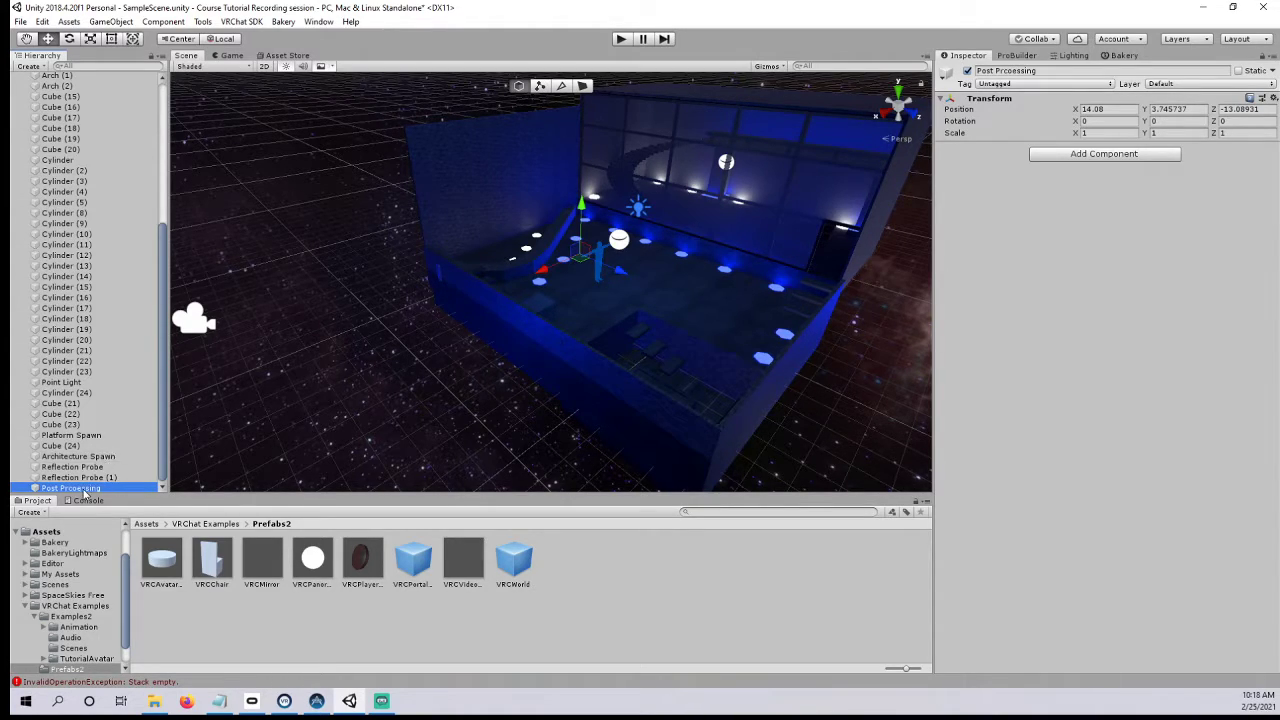
{"action": "right_click_drag", "start_coordinate": [675, 380], "coordinate": [692, 287]}
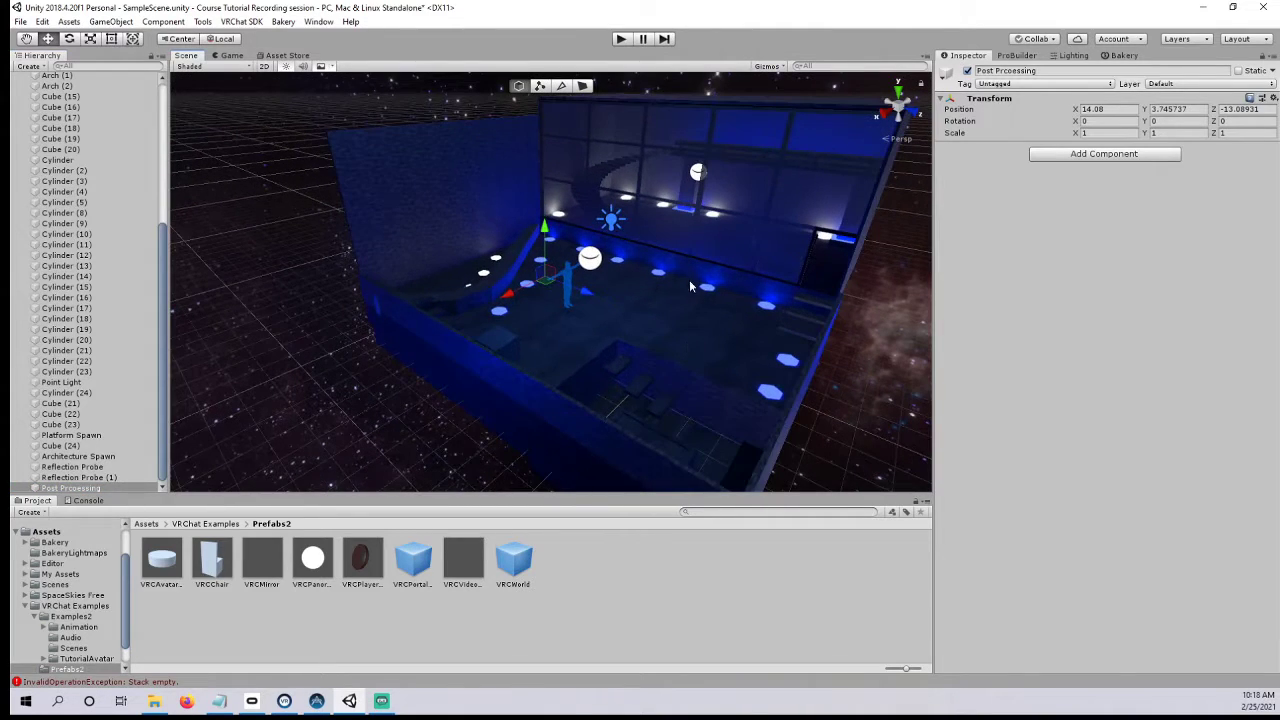
{"action": "left_click", "coordinate": [1168, 84]}
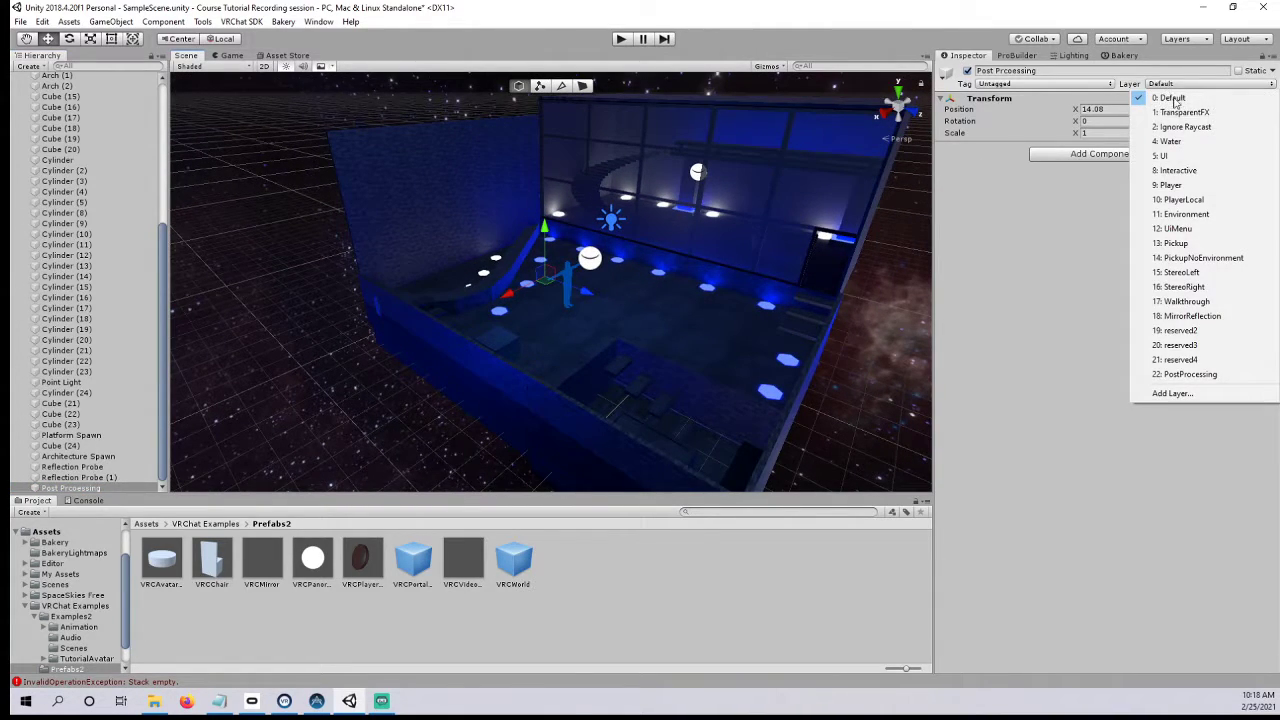
{"action": "left_click", "coordinate": [1207, 374]}
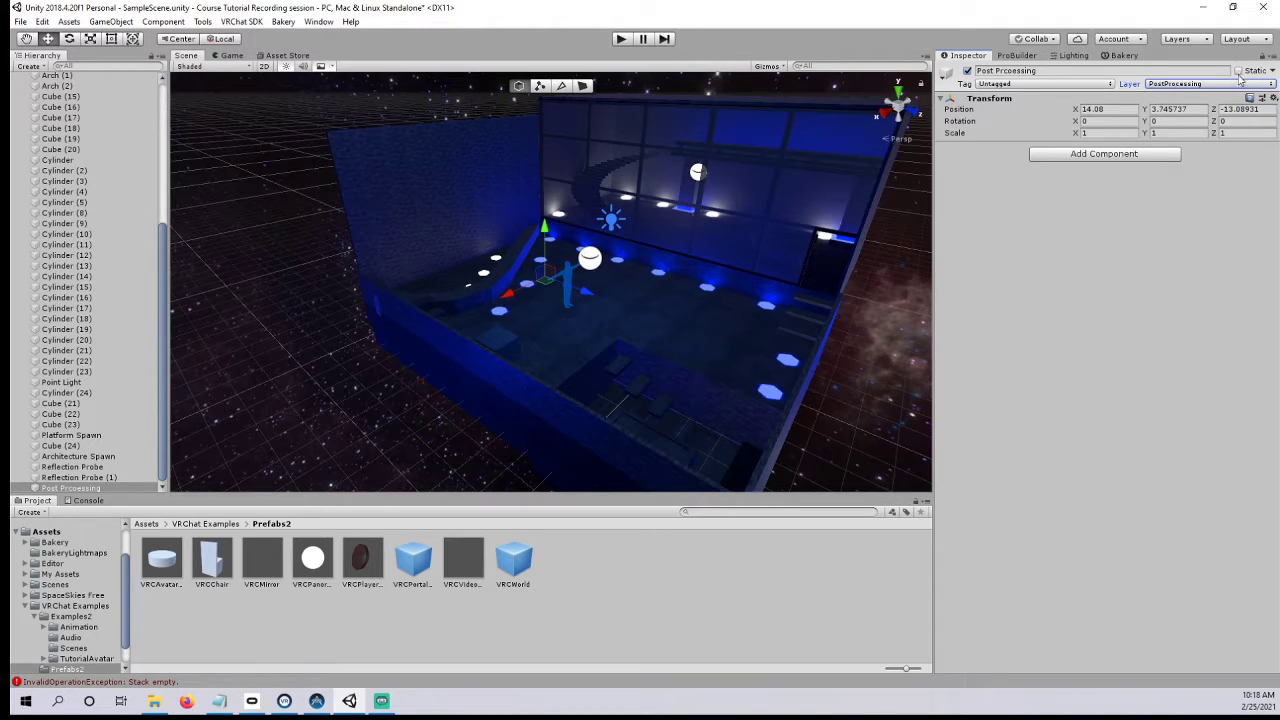
- Add a Post Process Volume component to the post-processing object and enable Is Global
{"action": "middle_click_drag", "start_coordinate": [669, 328], "coordinate": [650, 321]}
{"action": "left_click", "coordinate": [1073, 156]}
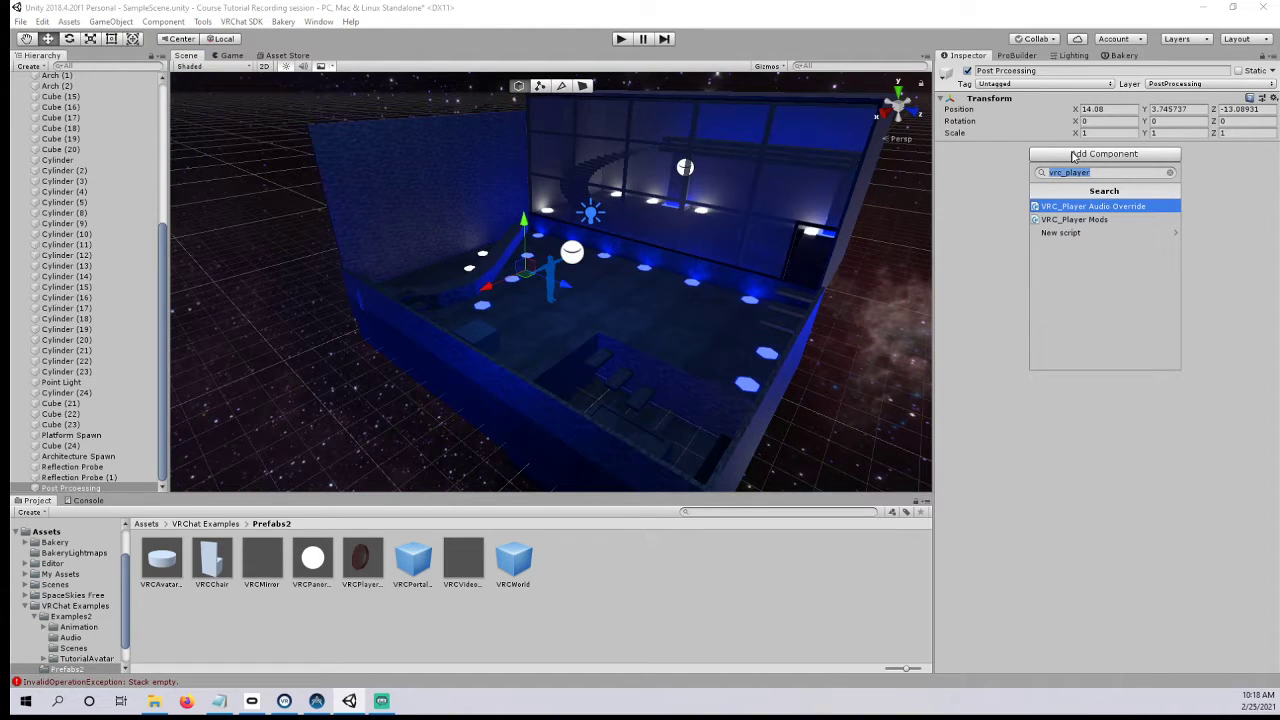
{"action": "type", "text": "post"}
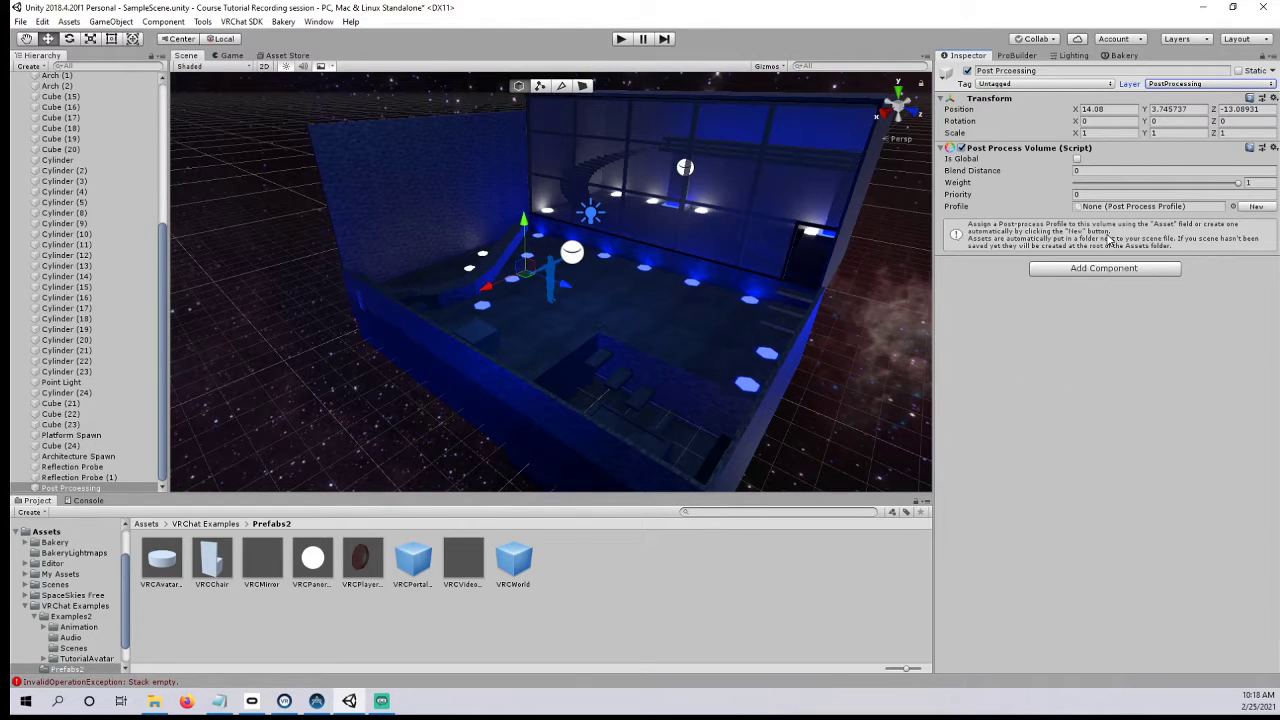
{"action": "right_click_drag", "start_coordinate": [713, 246], "coordinate": [688, 246]}
{"action": "middle_click_drag", "start_coordinate": [744, 246], "coordinate": [705, 245]}
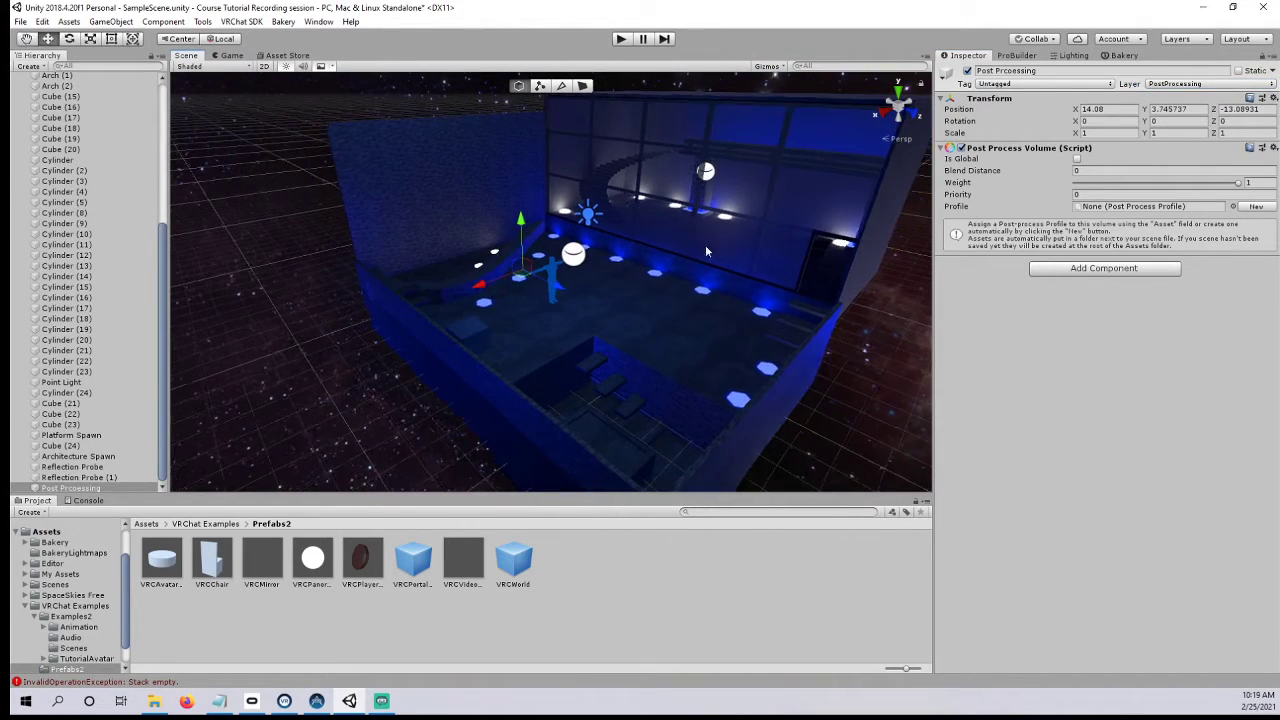
{"action": "left_click", "coordinate": [1077, 159]}
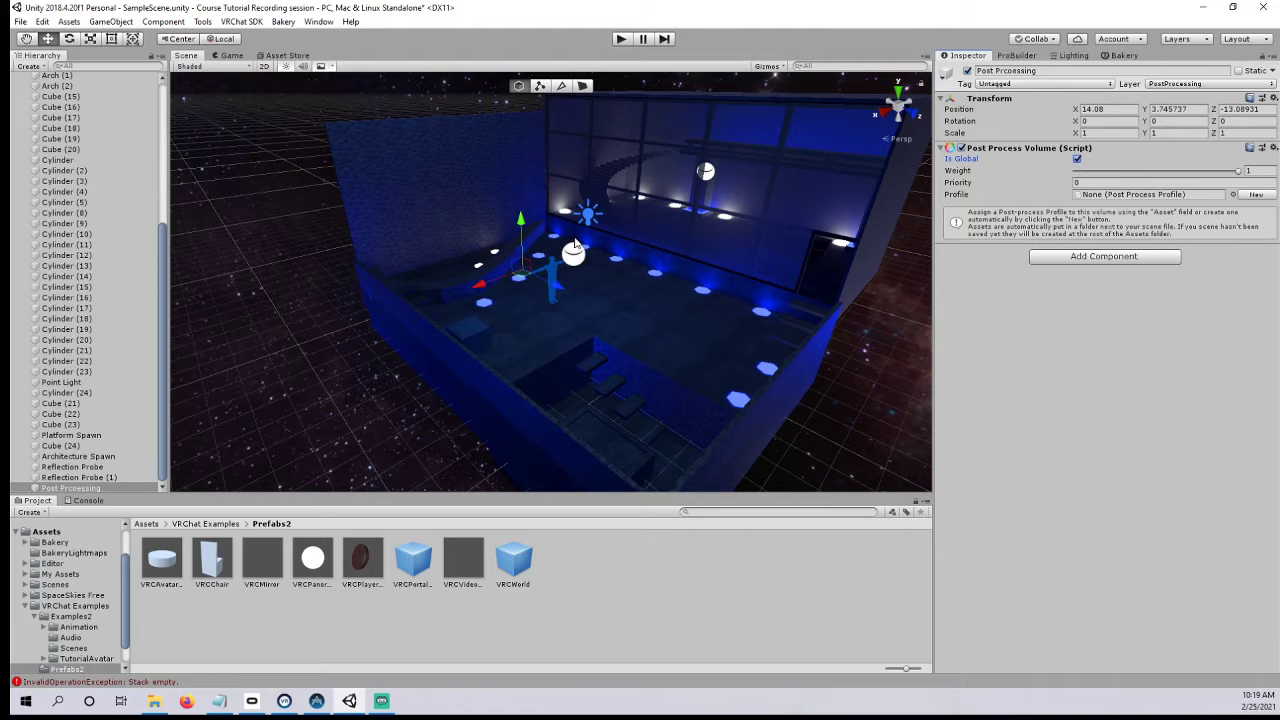
{"action": "scroll", "coordinate": [581, 281], "scroll_direction": "down", "scroll_amount": 5}
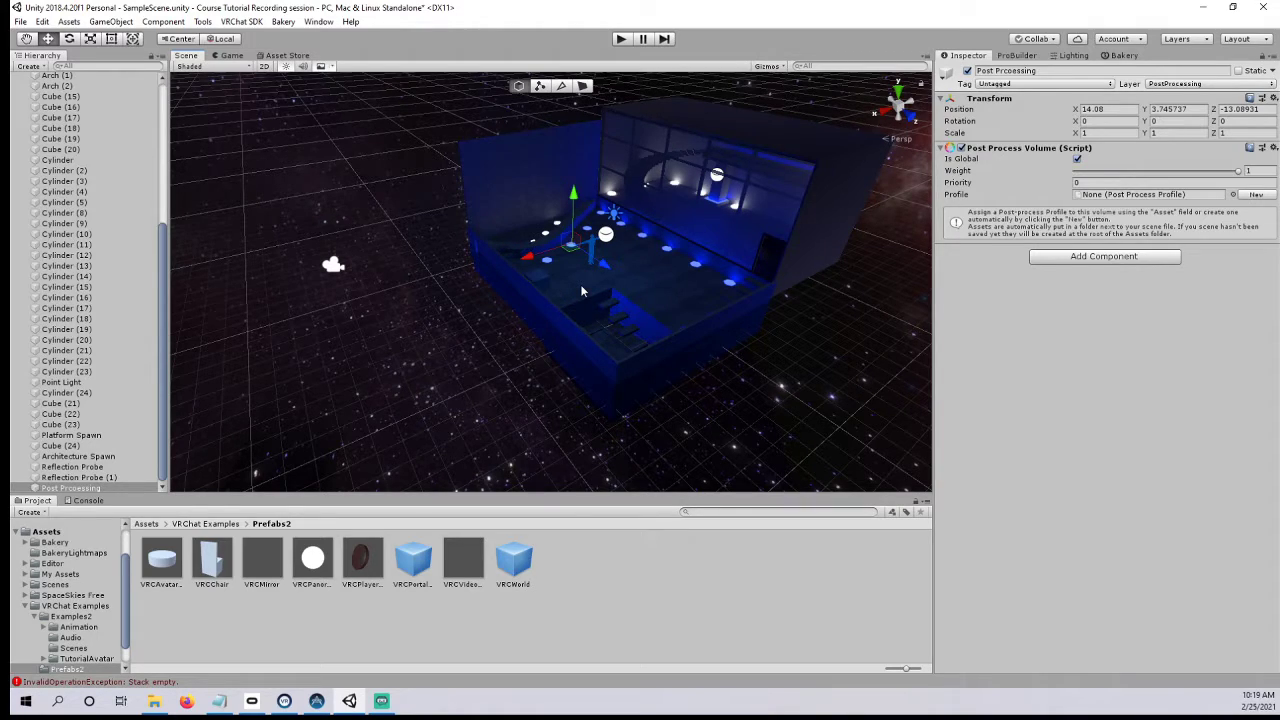
{"action": "right_click_drag", "start_coordinate": [582, 291], "coordinate": [600, 310]}
{"action": "scroll", "coordinate": [600, 252], "scroll_direction": "up", "scroll_amount": 4}
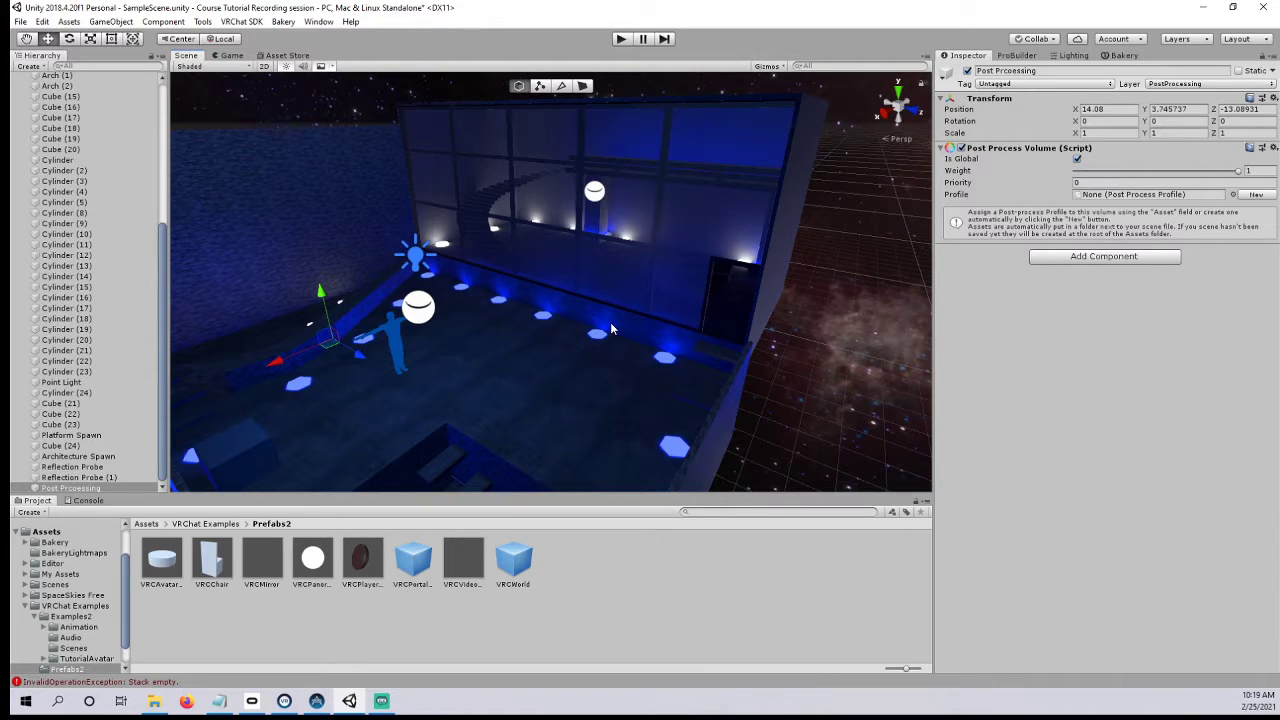
- Switch to File Explorer, open the World pan video from the Videos folder, and close the video player
{"action": "left_click", "coordinate": [154, 700]}
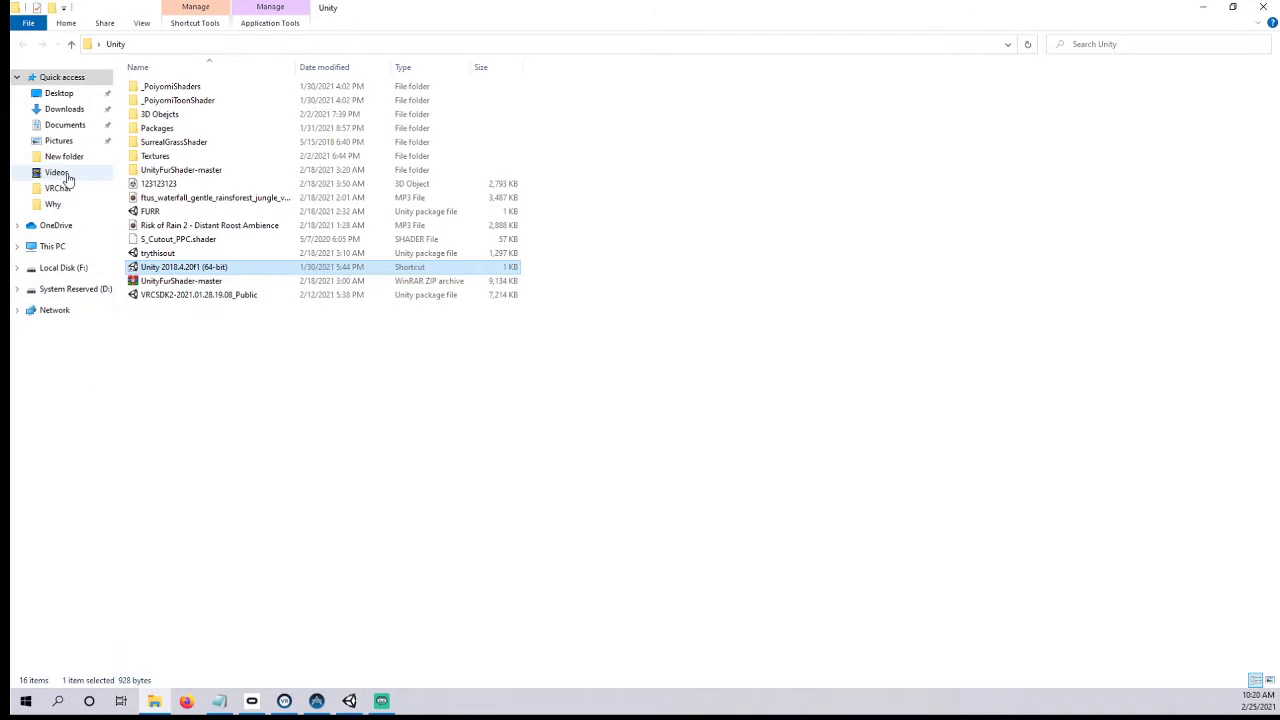
{"action": "left_click", "coordinate": [62, 174]}
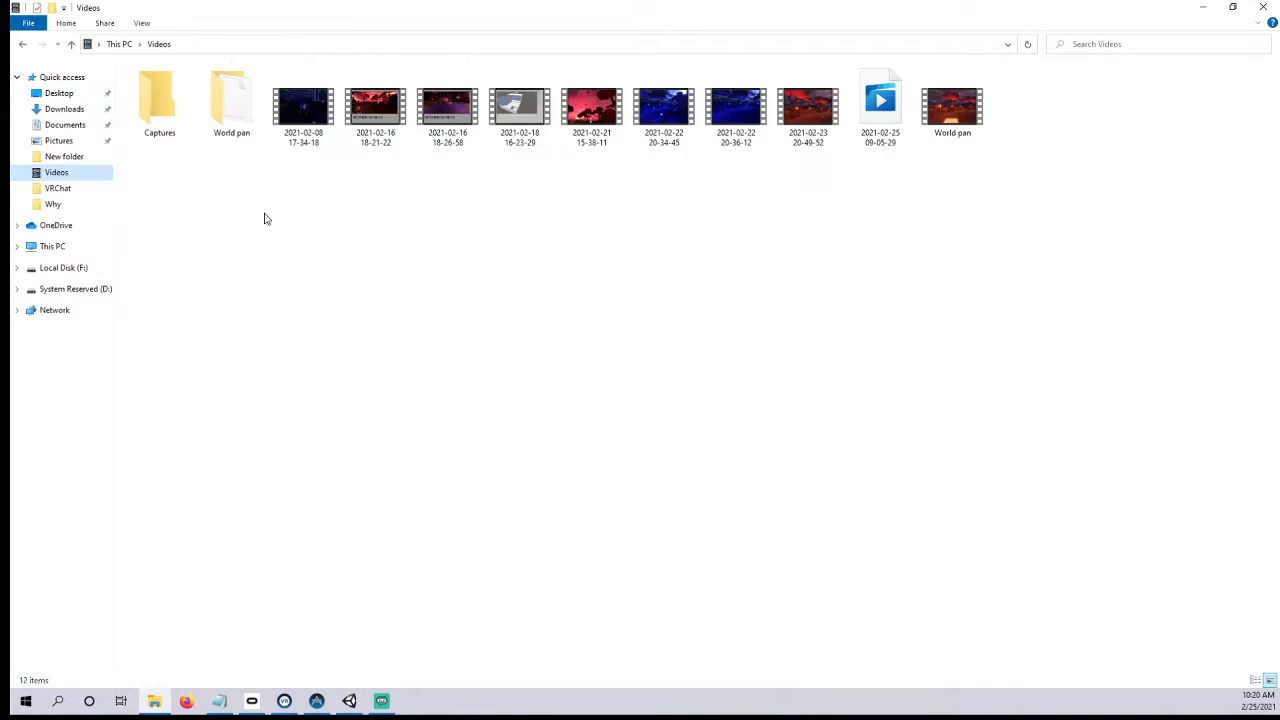
{"action": "double_click", "coordinate": [964, 114]}
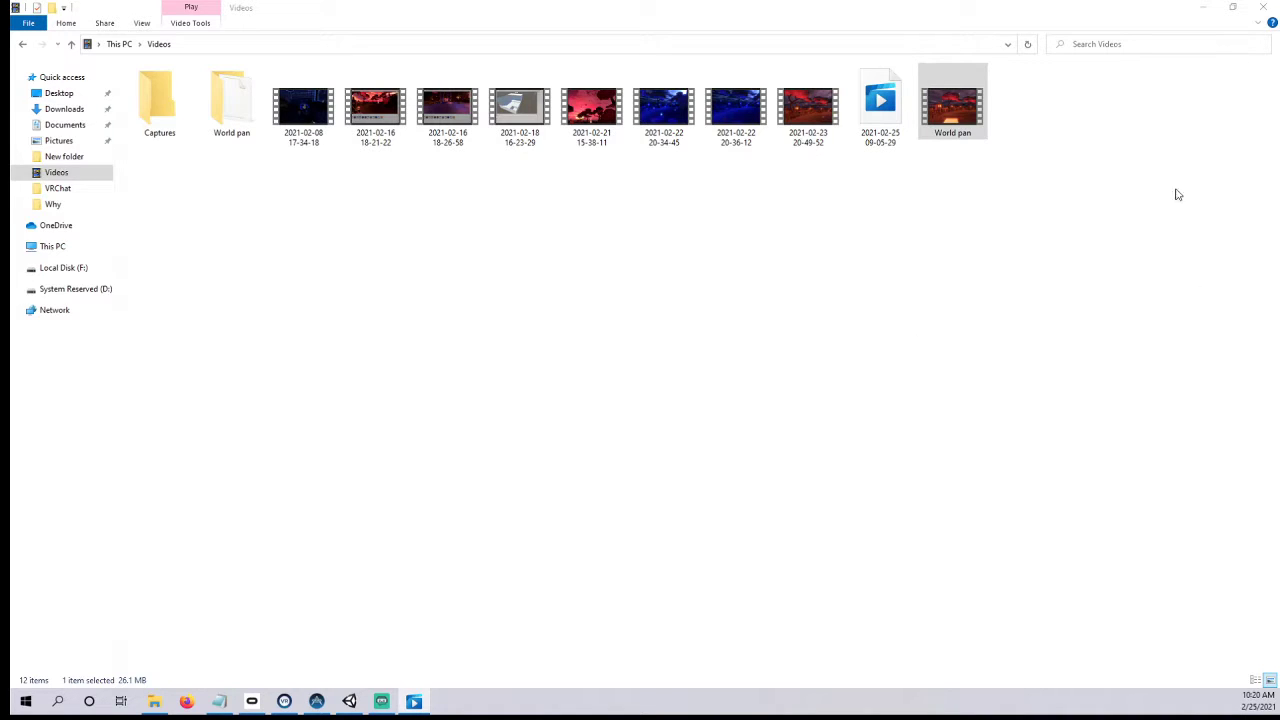
{"action": "left_click", "coordinate": [1203, 8]}
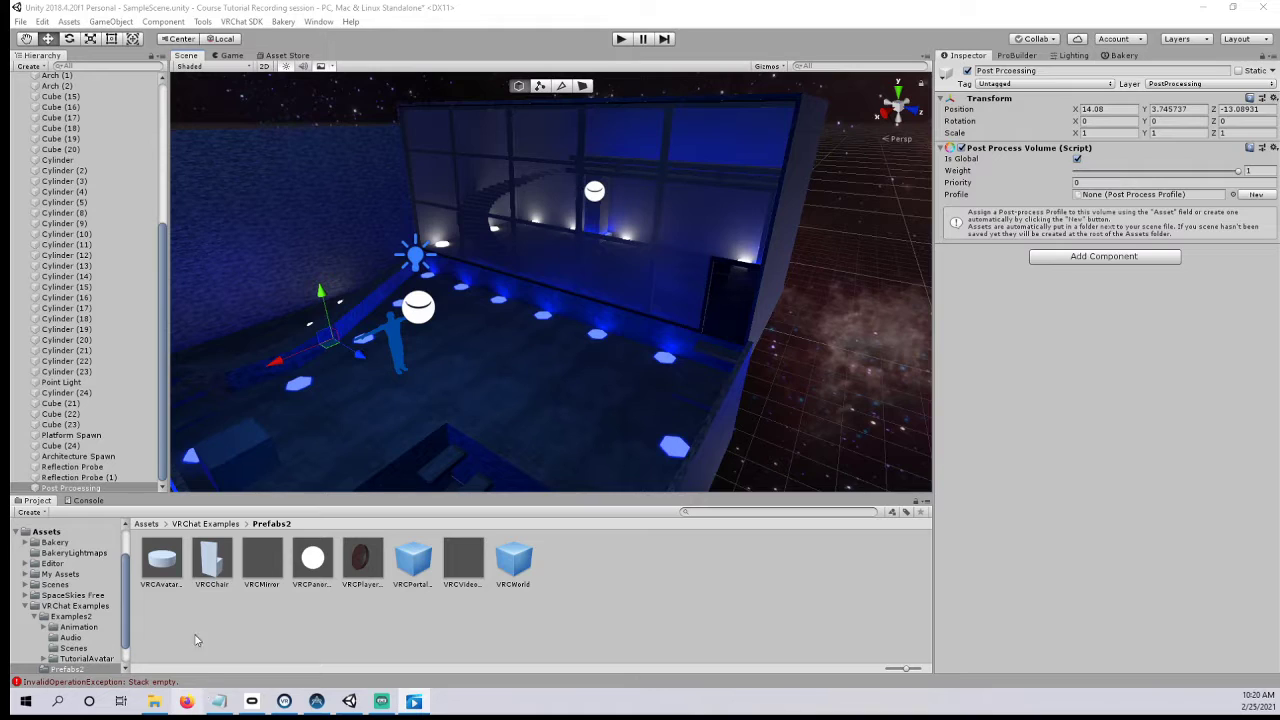
{"action": "right_click", "coordinate": [405, 708]}
{"action": "left_click", "coordinate": [372, 676]}
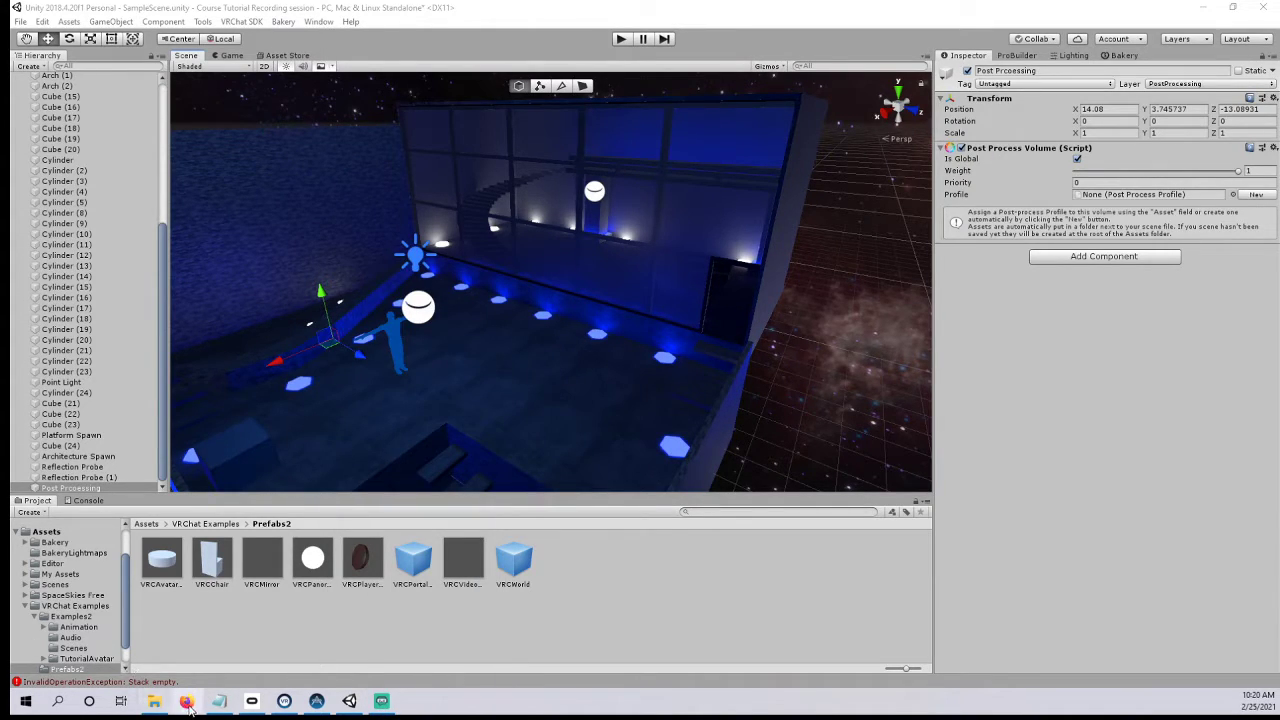
- Reopen the World pan video from File Explorer and play it in a maximized player
{"action": "left_click", "coordinate": [154, 701]}
{"action": "double_click", "coordinate": [955, 105]}
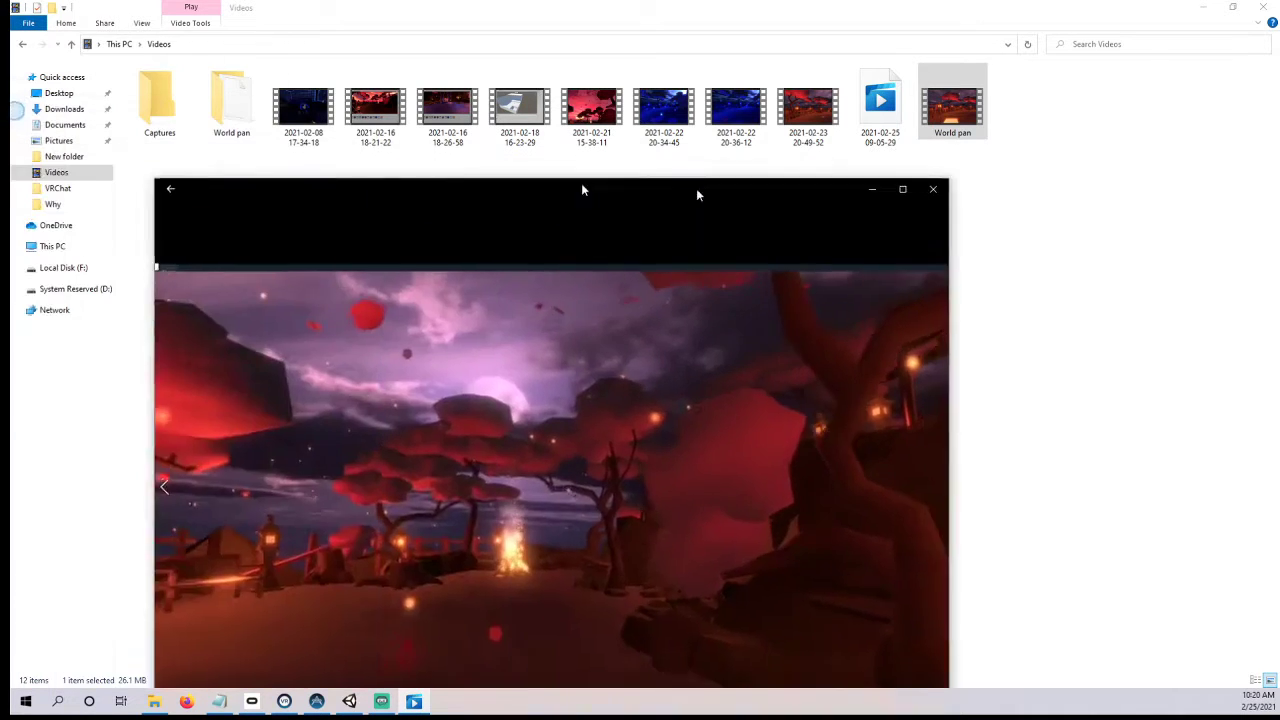
{"action": "double_click", "coordinate": [696, 188]}
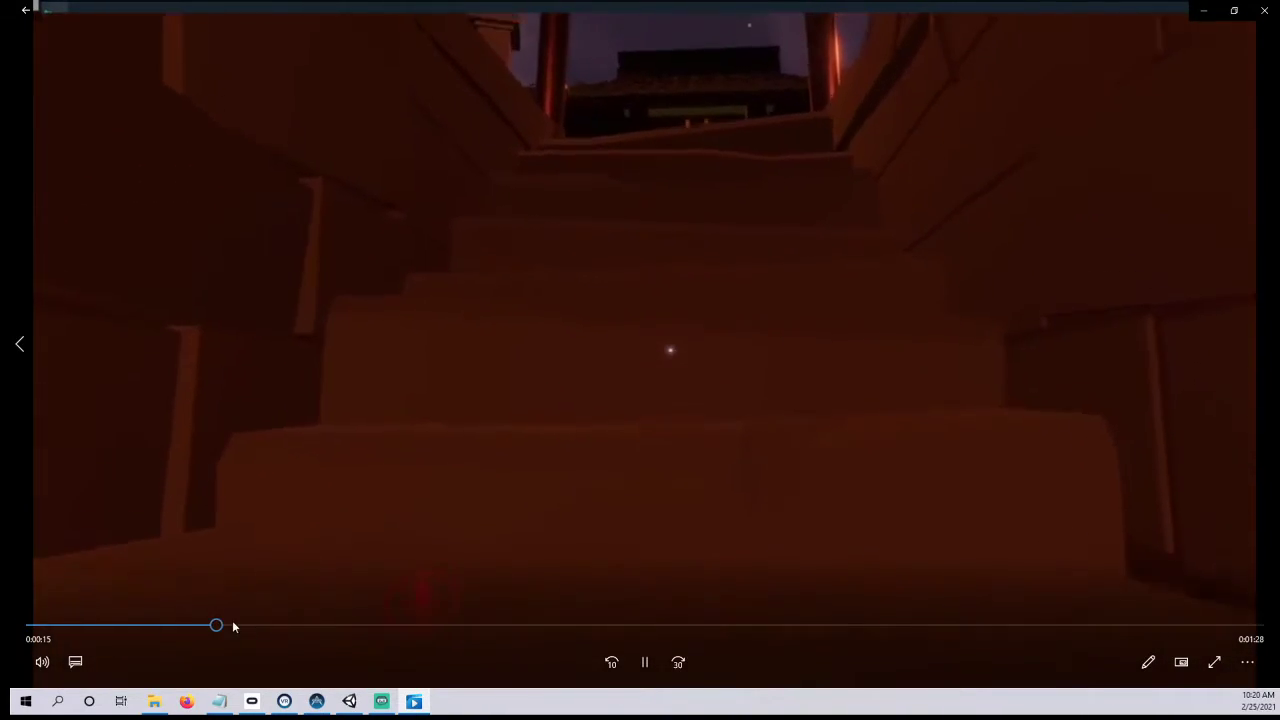
- Skip ahead to a later part of the World pan video, pause it, and close the player and File Explorer
{"action": "left_click_drag", "start_coordinate": [232, 626], "coordinate": [697, 653]}
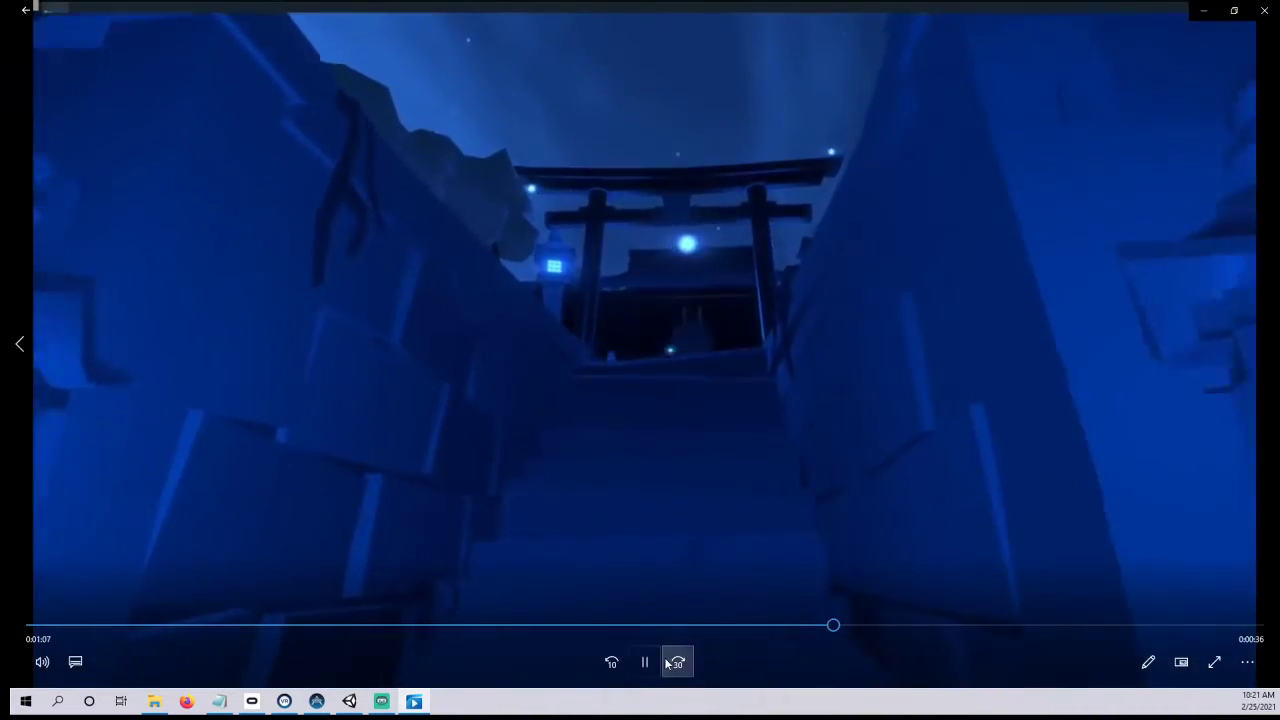
{"action": "left_click", "coordinate": [645, 662]}
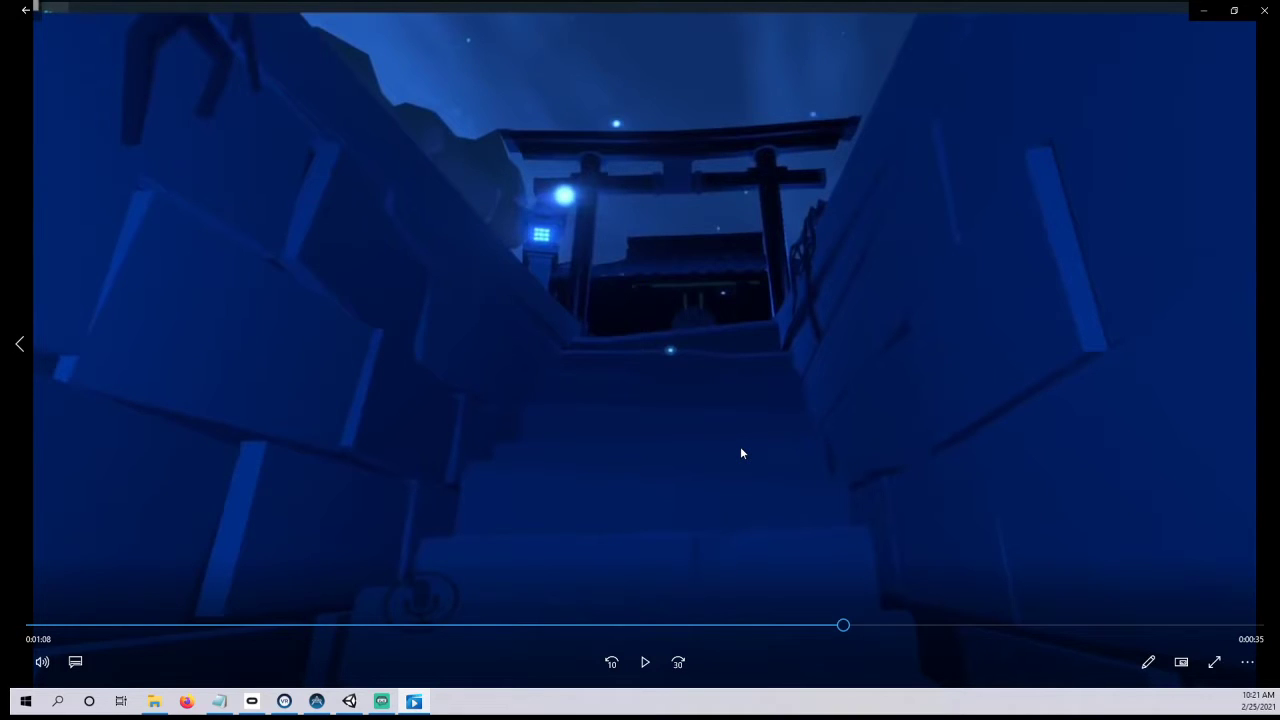
{"action": "left_click", "coordinate": [1264, 10]}
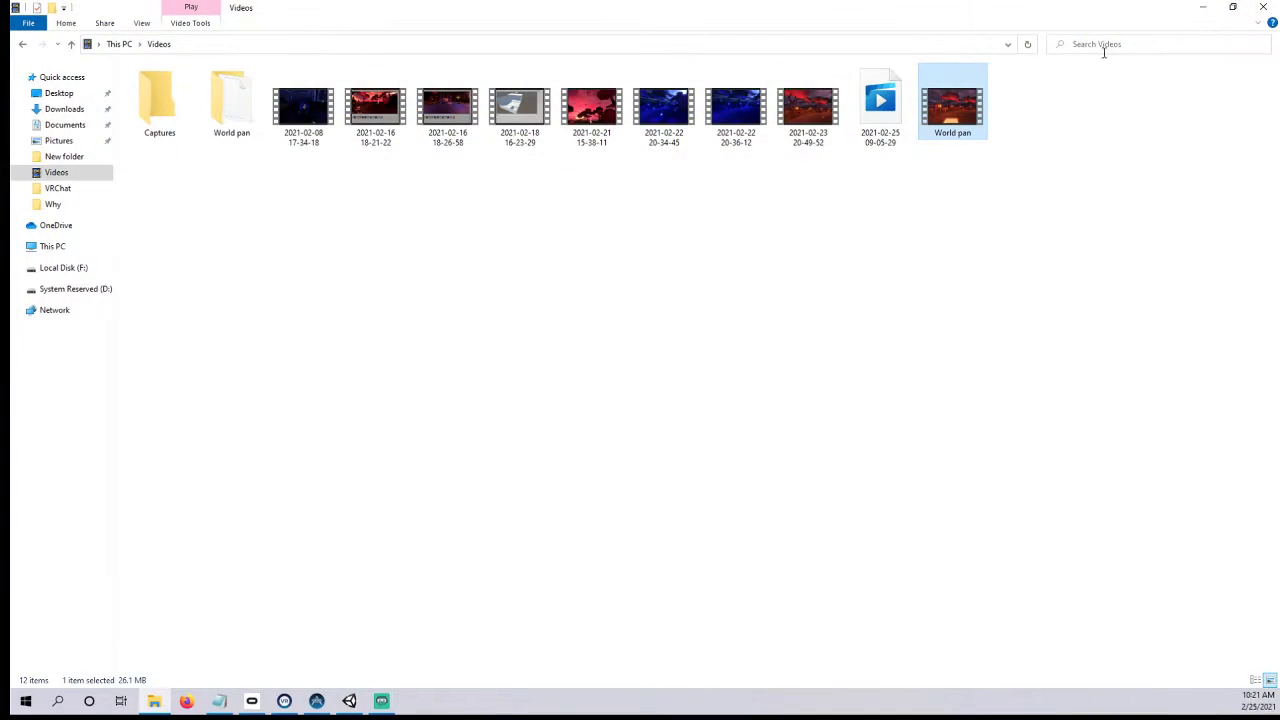
{"action": "left_click", "coordinate": [1263, 7]}
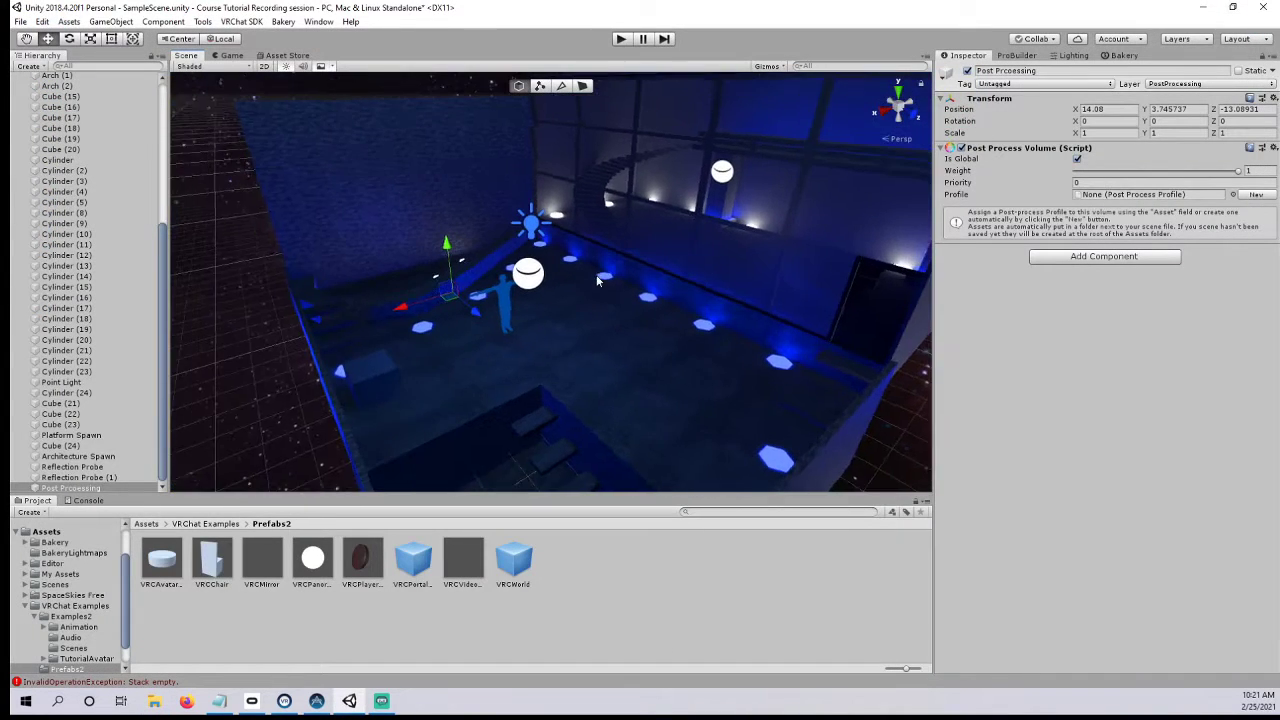
- Move the post-processing object along X to about 12.15 and create a new profile for its Post Process Volume
{"action": "scroll", "coordinate": [590, 282], "scroll_direction": "down", "scroll_amount": 4}
{"action": "middle_click_drag", "start_coordinate": [452, 359], "coordinate": [558, 350]}
{"action": "left_click_drag", "start_coordinate": [523, 301], "coordinate": [587, 293]}
{"action": "scroll", "coordinate": [674, 293], "scroll_direction": "up", "scroll_amount": 3}
{"action": "middle_click_drag", "start_coordinate": [670, 296], "coordinate": [579, 350]}
{"action": "scroll", "coordinate": [579, 353], "scroll_direction": "up", "scroll_amount": 3}
{"action": "middle_click_drag", "start_coordinate": [598, 395], "coordinate": [657, 288]}
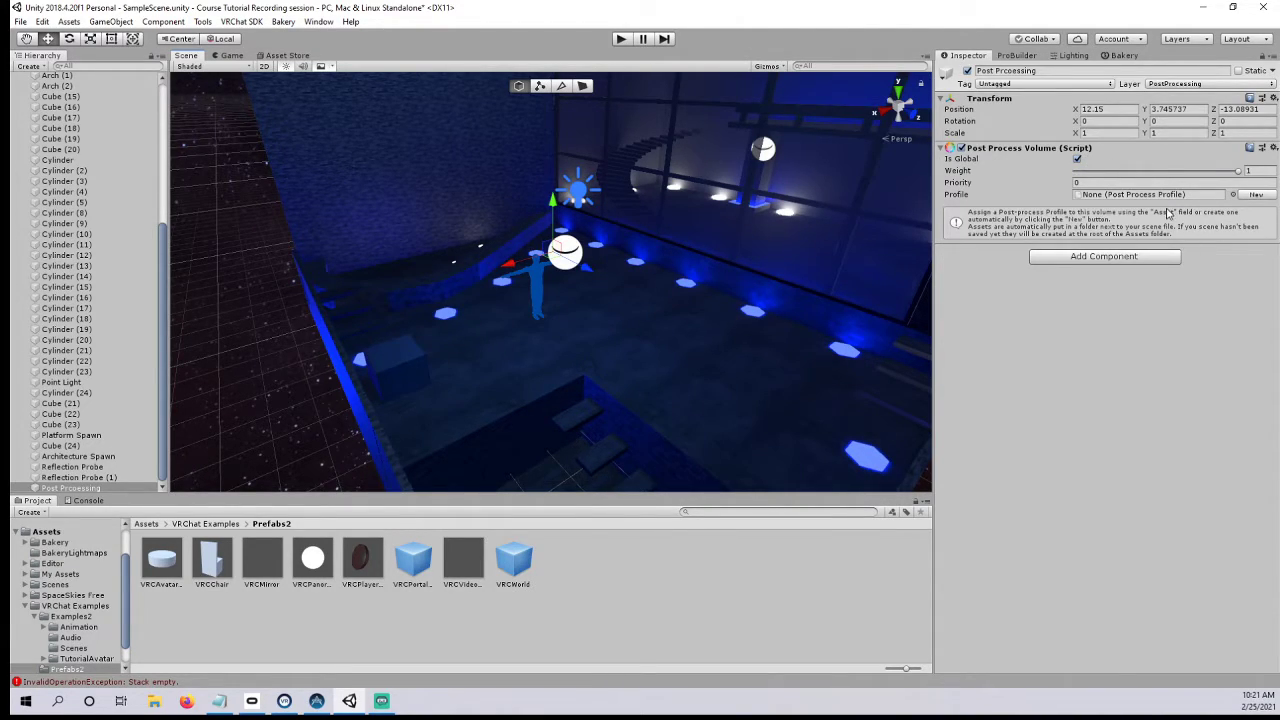
{"action": "left_click", "coordinate": [1256, 194]}
{"action": "right_click_drag", "start_coordinate": [665, 262], "coordinate": [679, 254]}
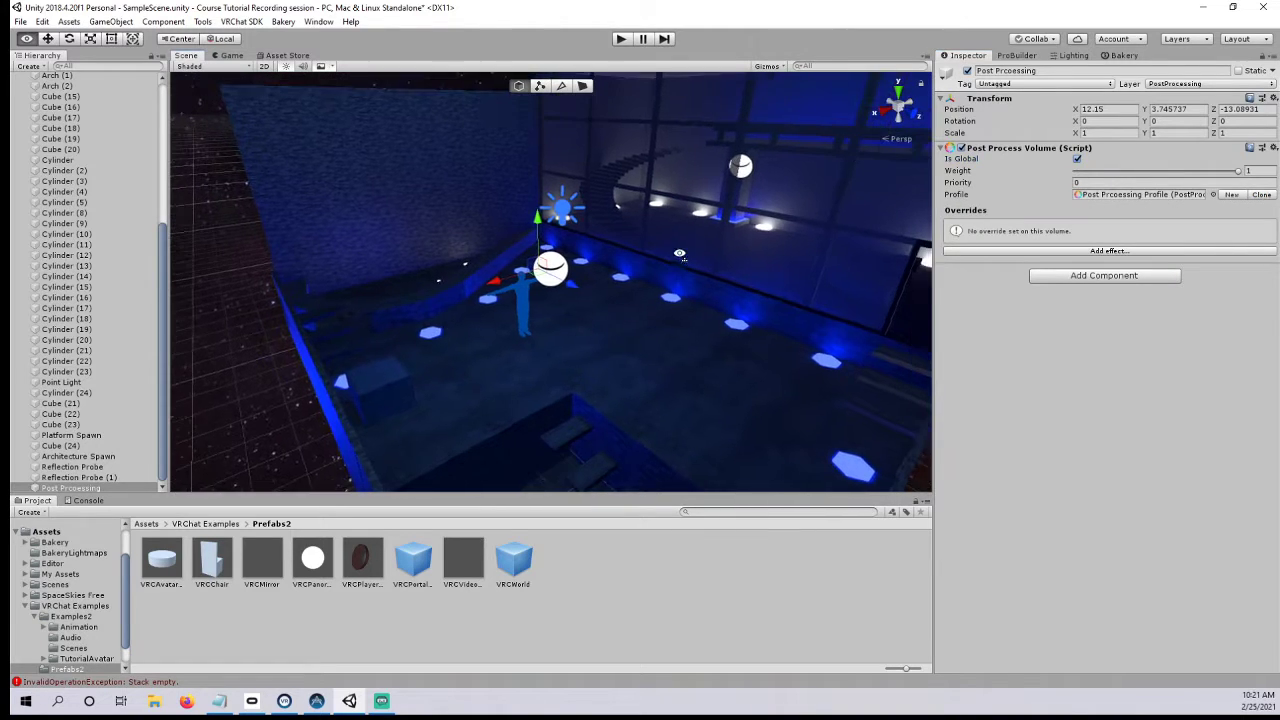
{"action": "scroll", "coordinate": [602, 304], "scroll_direction": "down", "scroll_amount": 3}
{"action": "left_click", "coordinate": [288, 322]}
{"action": "scroll", "coordinate": [539, 339], "scroll_direction": "up", "scroll_amount": 5}
{"action": "left_click", "coordinate": [517, 280]}
{"action": "right_click_drag", "start_coordinate": [517, 280], "coordinate": [552, 281]}
{"action": "scroll", "coordinate": [552, 281], "scroll_direction": "up", "scroll_amount": 2}
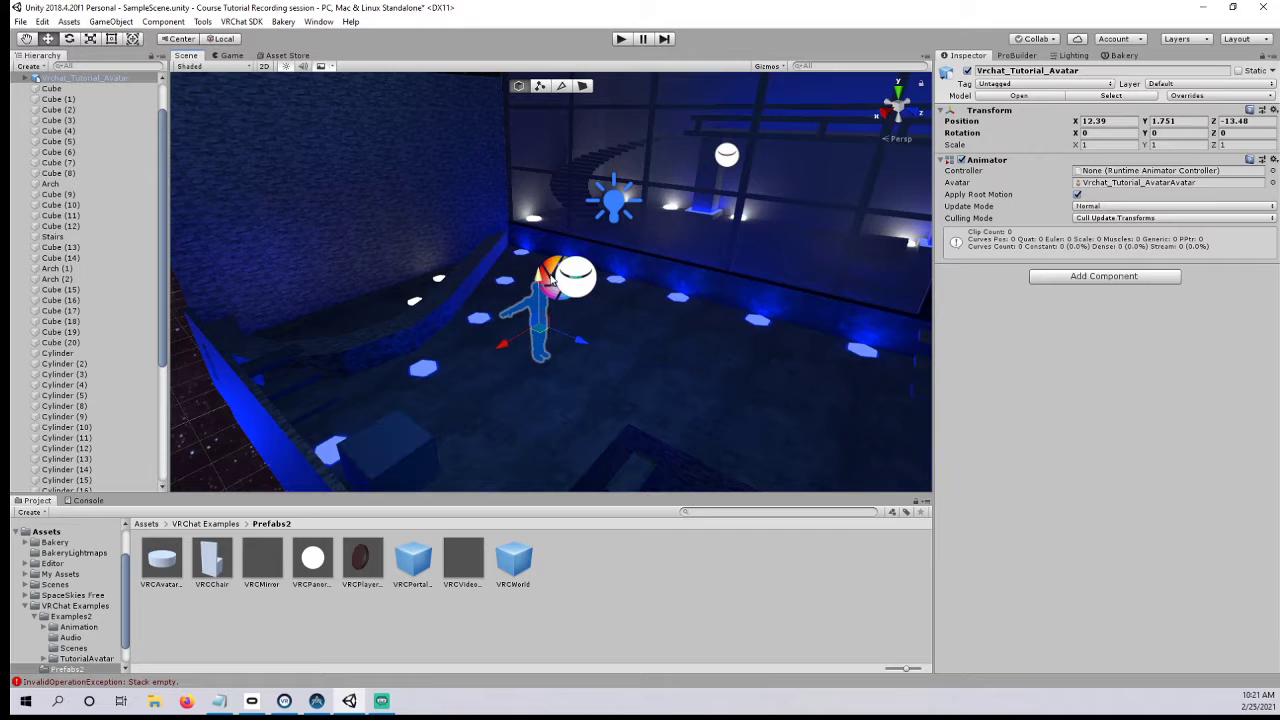
{"action": "left_click", "coordinate": [552, 281]}
{"action": "scroll", "coordinate": [540, 285], "scroll_direction": "up", "scroll_amount": 1}
{"action": "scroll", "coordinate": [369, 311], "scroll_direction": "down", "scroll_amount": 3}
{"action": "right_click_drag", "start_coordinate": [371, 340], "coordinate": [428, 320]}
{"action": "left_click", "coordinate": [350, 342]}
{"action": "left_click", "coordinate": [480, 289]}
{"action": "middle_click_drag", "start_coordinate": [652, 262], "coordinate": [760, 262]}
{"action": "left_click", "coordinate": [1040, 252]}
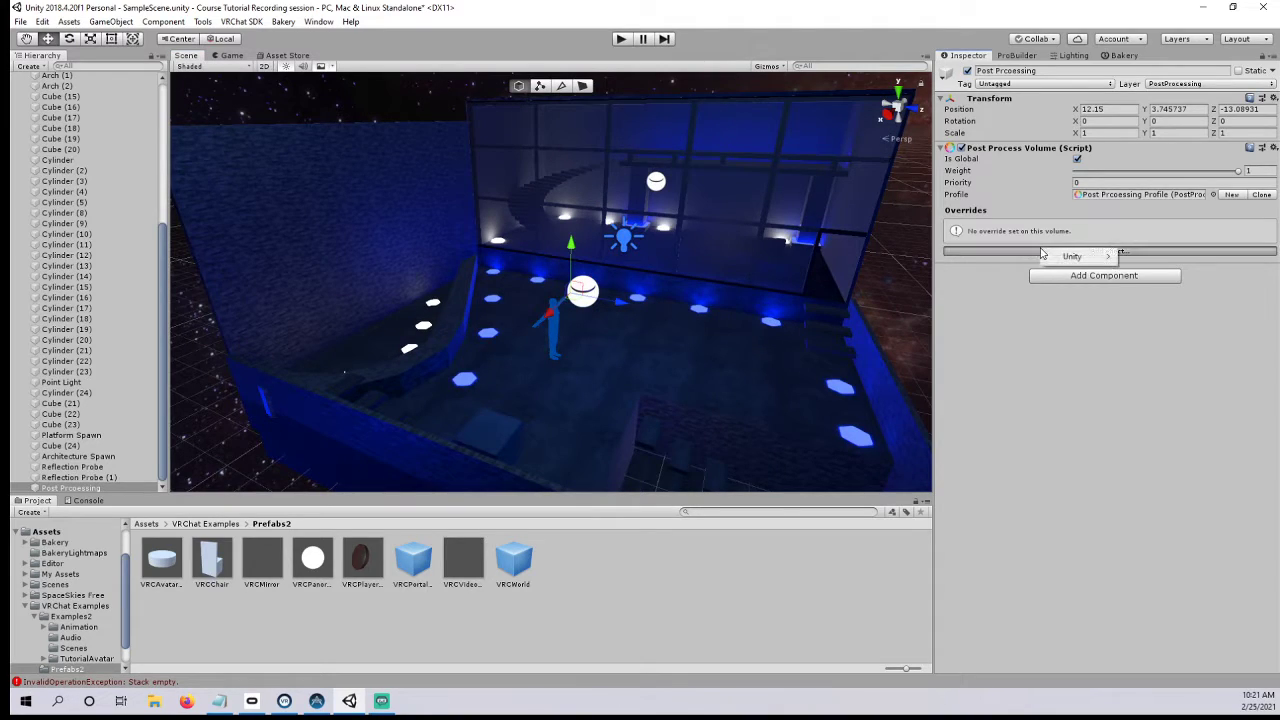
{"action": "mouse_move", "coordinate": [1065, 263]}
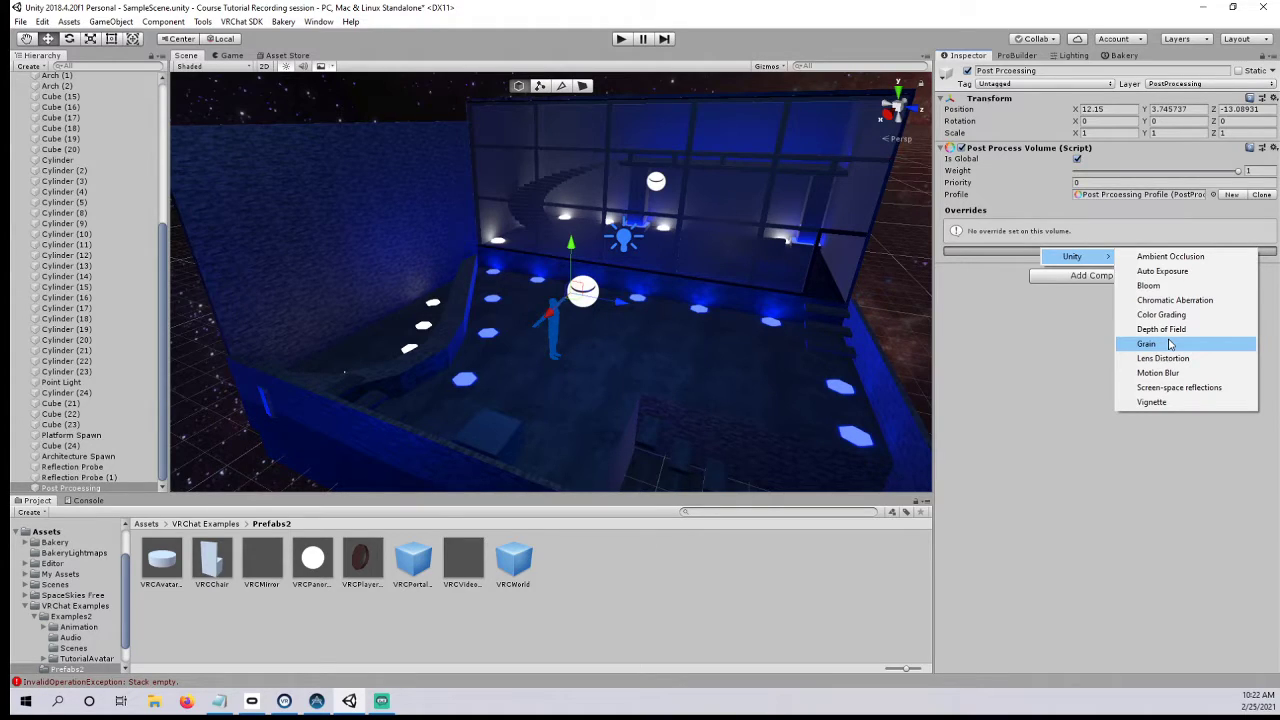
{"action": "left_click", "coordinate": [1163, 257]}
{"action": "right_click", "coordinate": [1036, 223]}
{"action": "left_click", "coordinate": [1066, 230]}
{"action": "right_click", "coordinate": [1034, 223]}
{"action": "left_click", "coordinate": [1070, 249]}
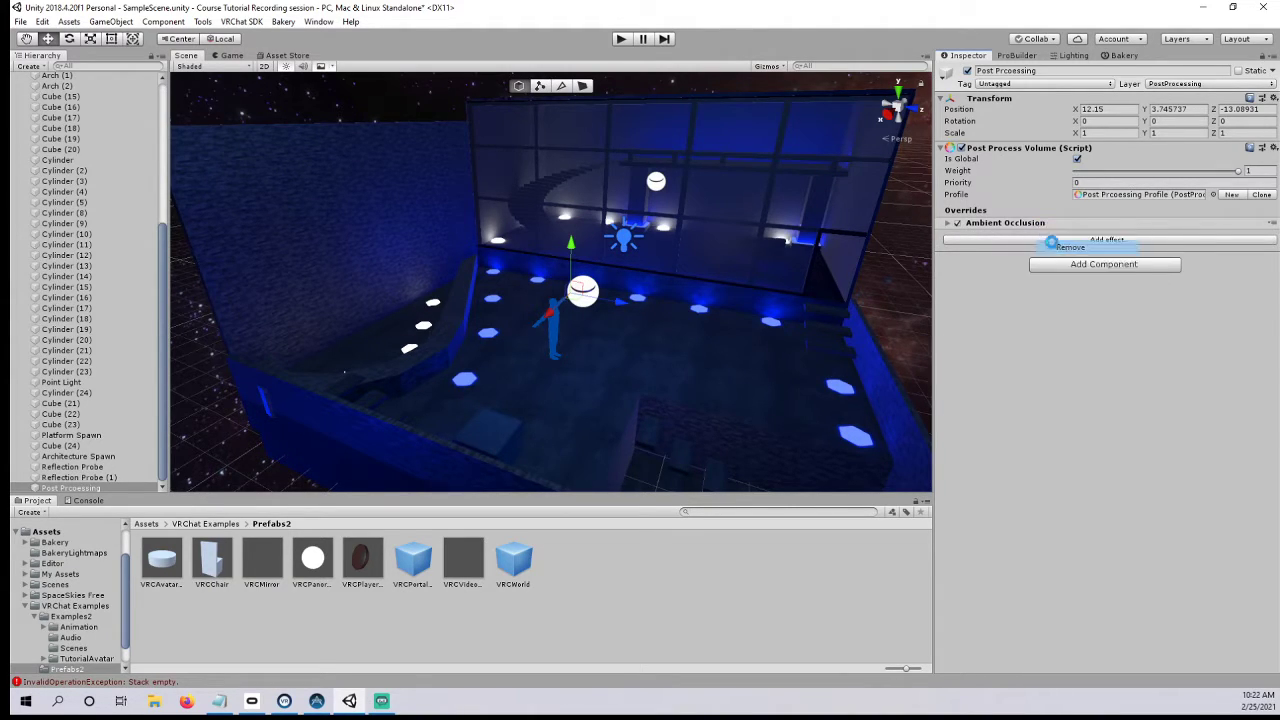
- Add a Bloom effect to the Post Process Volume, expand it, and enable all of its override settings
{"action": "left_click", "coordinate": [1080, 252]}
{"action": "mouse_move", "coordinate": [1085, 257]}
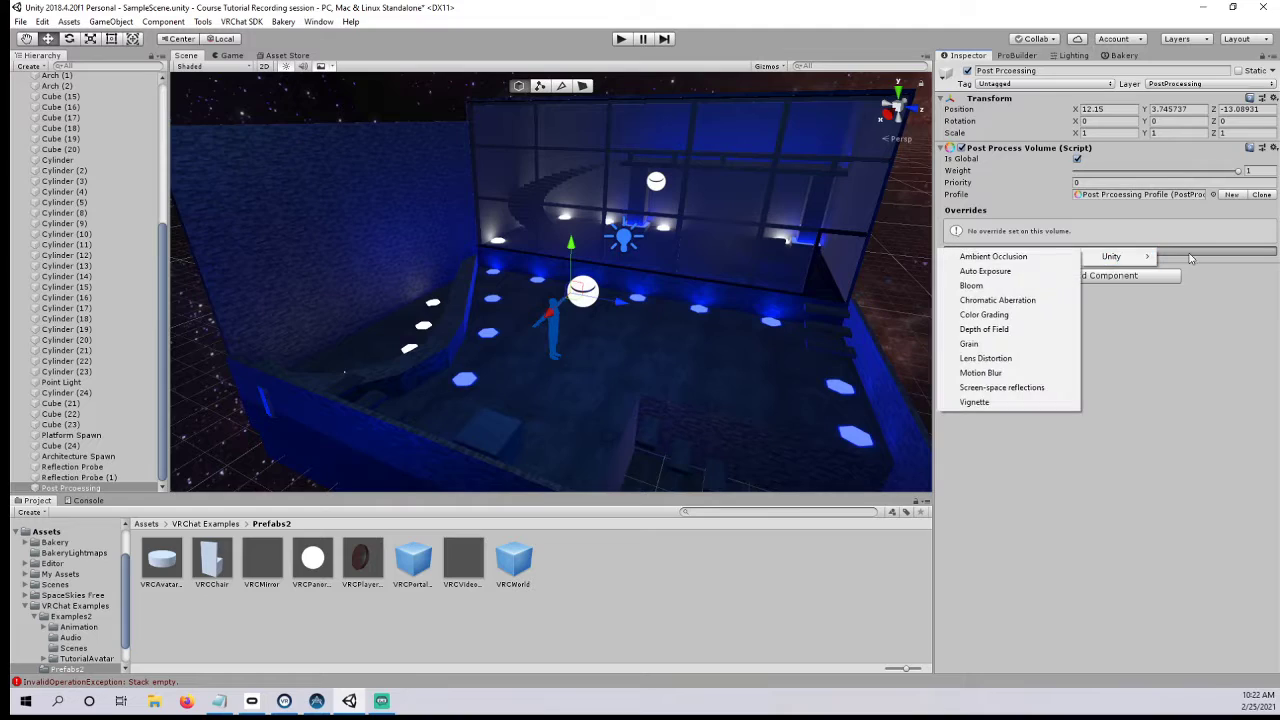
{"action": "left_click", "coordinate": [972, 287]}
{"action": "left_click_drag", "start_coordinate": [740, 300], "coordinate": [628, 314], "text": "alt"}
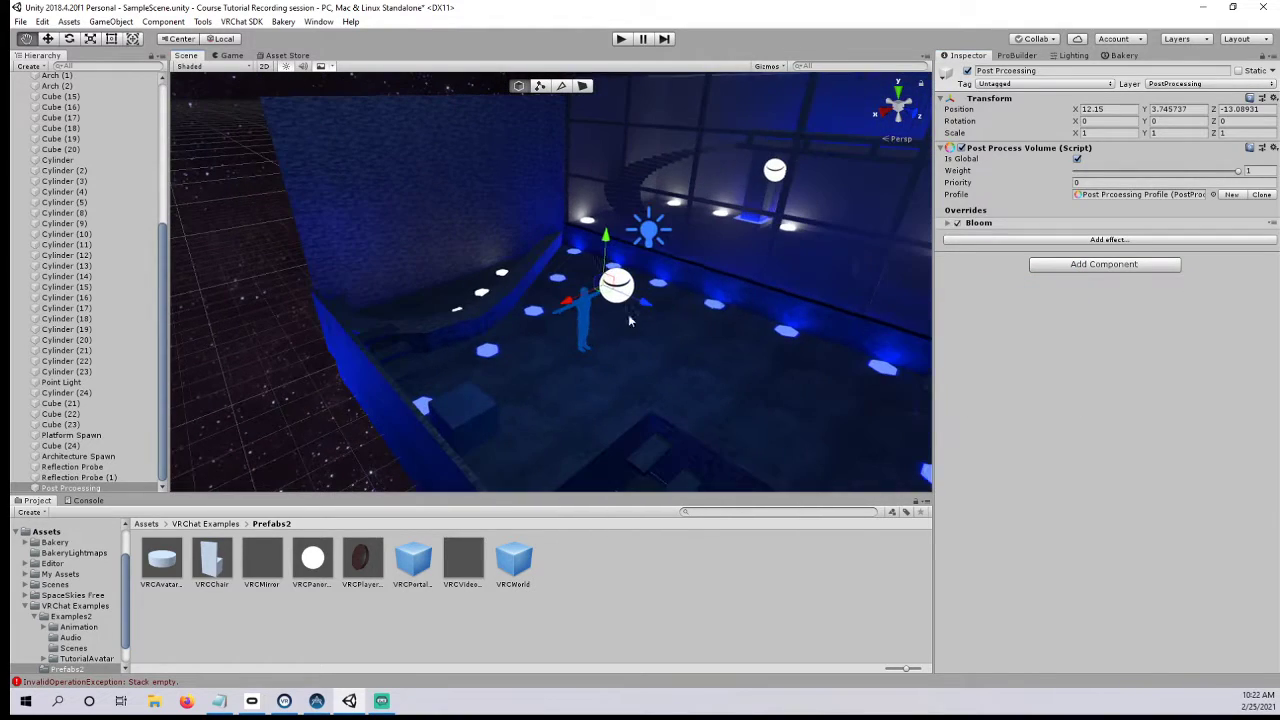
{"action": "left_click", "coordinate": [946, 225]}
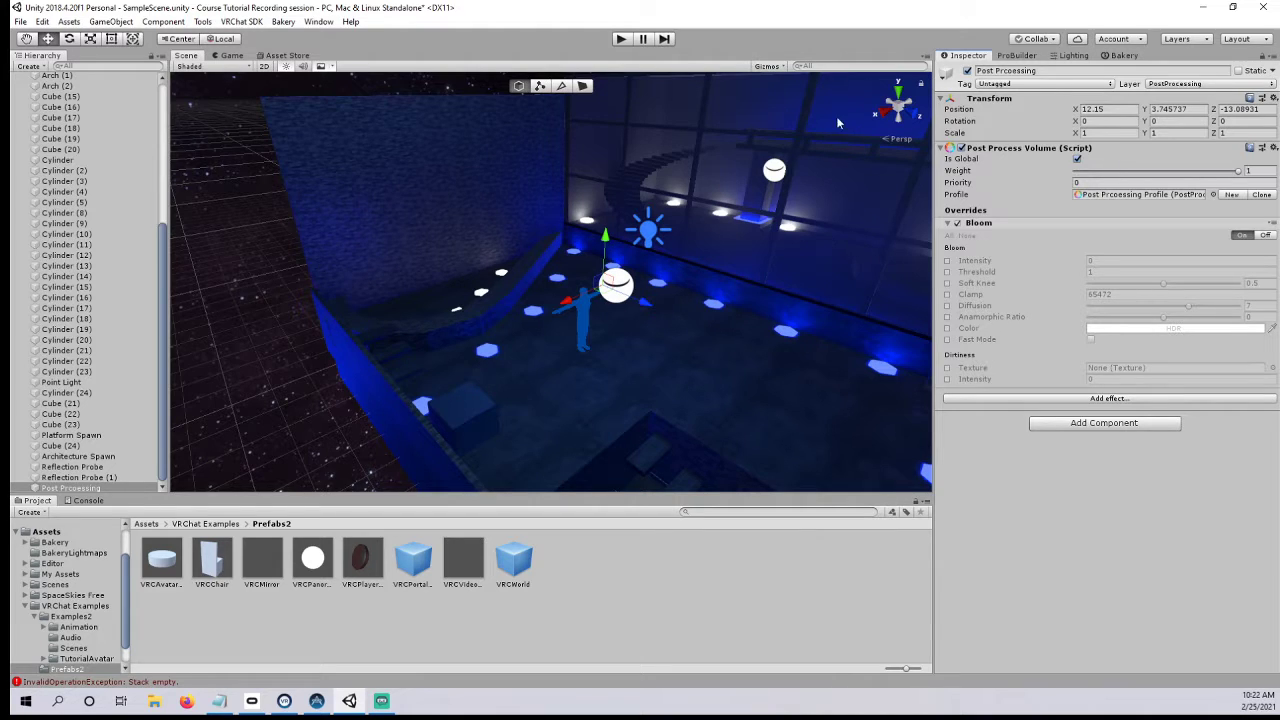
{"action": "left_click", "coordinate": [943, 236]}
- Raise the Bloom intensity to about 17.13 while viewing the hexagonal floor lights up close
{"action": "right_click_drag", "start_coordinate": [730, 254], "coordinate": [561, 261]}
{"action": "scroll", "coordinate": [562, 261], "scroll_direction": "up", "scroll_amount": 1}
{"action": "middle_click_drag", "start_coordinate": [600, 257], "coordinate": [542, 260]}
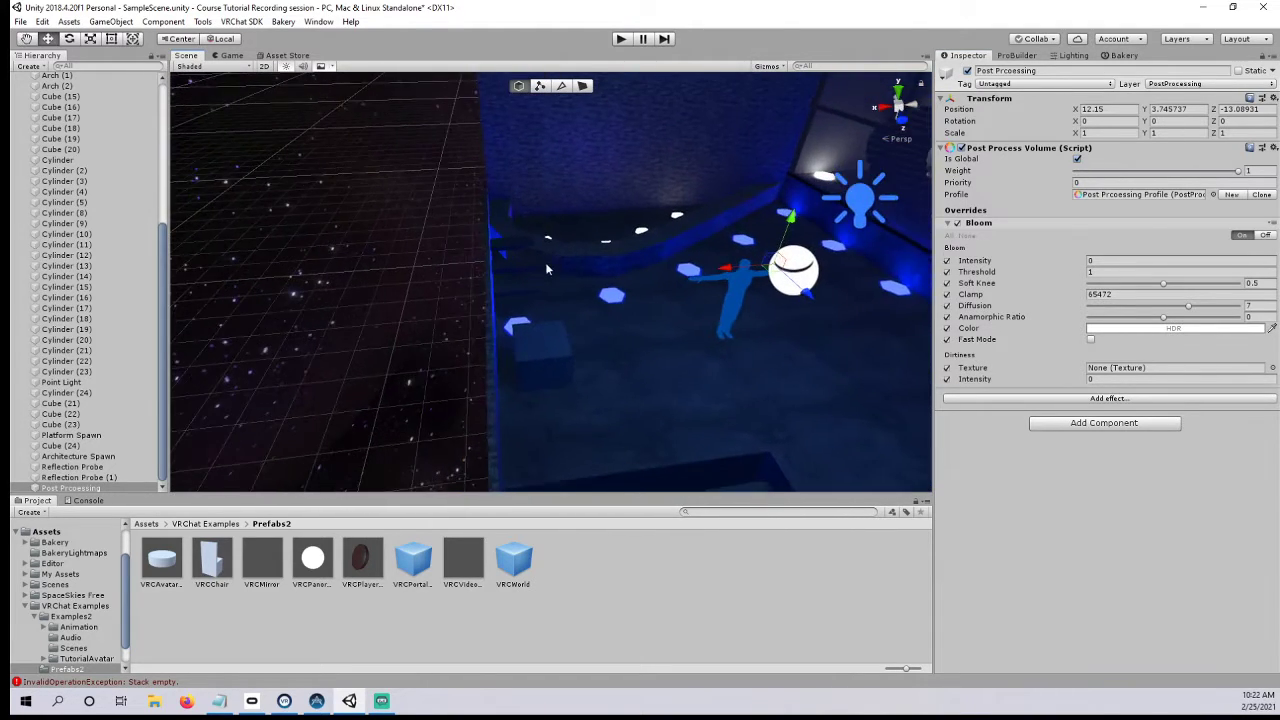
{"action": "scroll", "coordinate": [614, 297], "scroll_direction": "up", "scroll_amount": 2}
{"action": "middle_click_drag", "start_coordinate": [664, 312], "coordinate": [621, 331]}
{"action": "scroll", "coordinate": [641, 346], "scroll_direction": "up", "scroll_amount": 5}
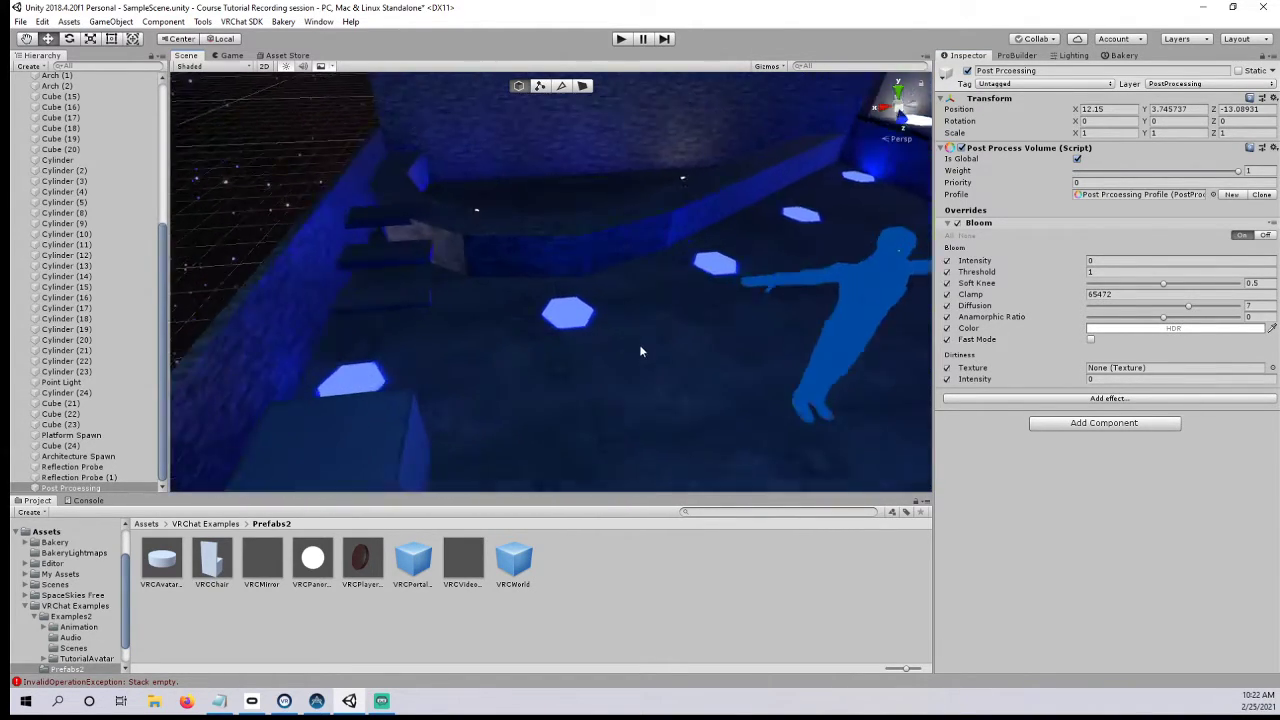
{"action": "scroll", "coordinate": [645, 345], "scroll_direction": "down", "scroll_amount": 2}
{"action": "scroll", "coordinate": [760, 350], "scroll_direction": "up", "scroll_amount": 2}
{"action": "middle_click_drag", "start_coordinate": [686, 333], "coordinate": [560, 335]}
{"action": "right_click_drag", "start_coordinate": [560, 335], "coordinate": [591, 337]}
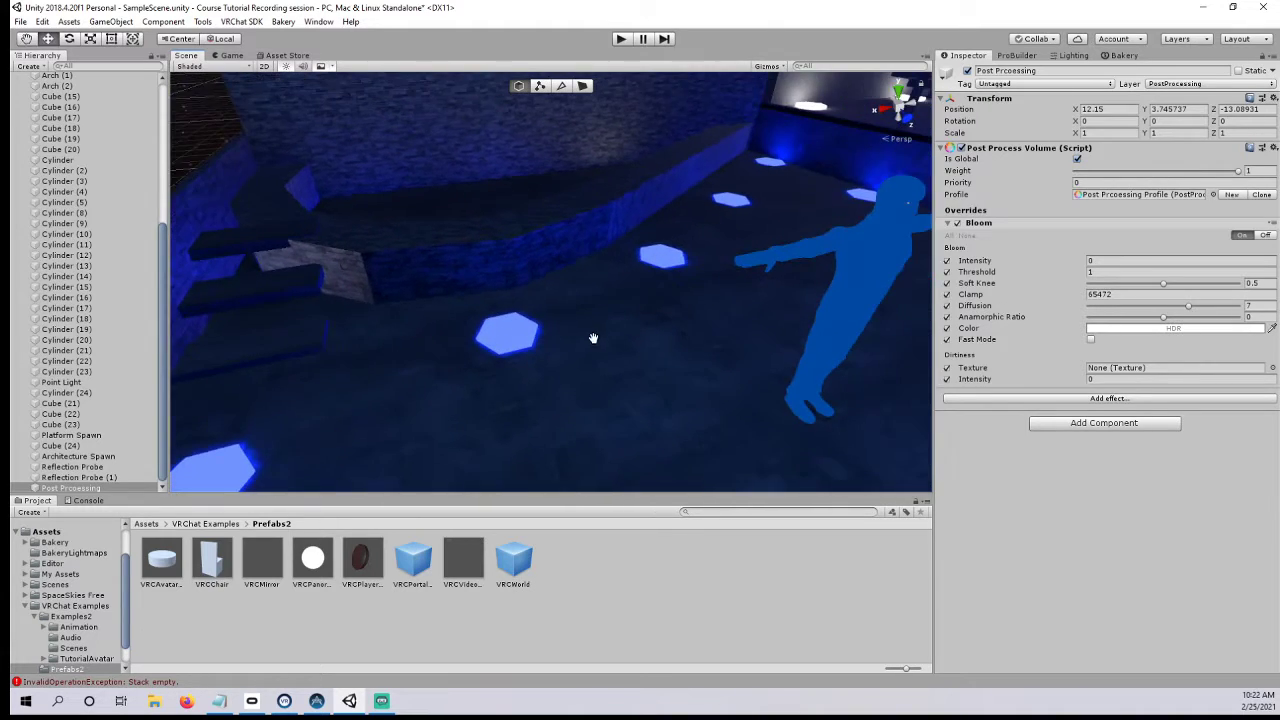
{"action": "left_click_drag", "start_coordinate": [1077, 265], "coordinate": [207, 283]}
{"action": "scroll", "coordinate": [480, 357], "scroll_direction": "up", "scroll_amount": 3}
{"action": "right_click_drag", "start_coordinate": [480, 357], "coordinate": [600, 314]}
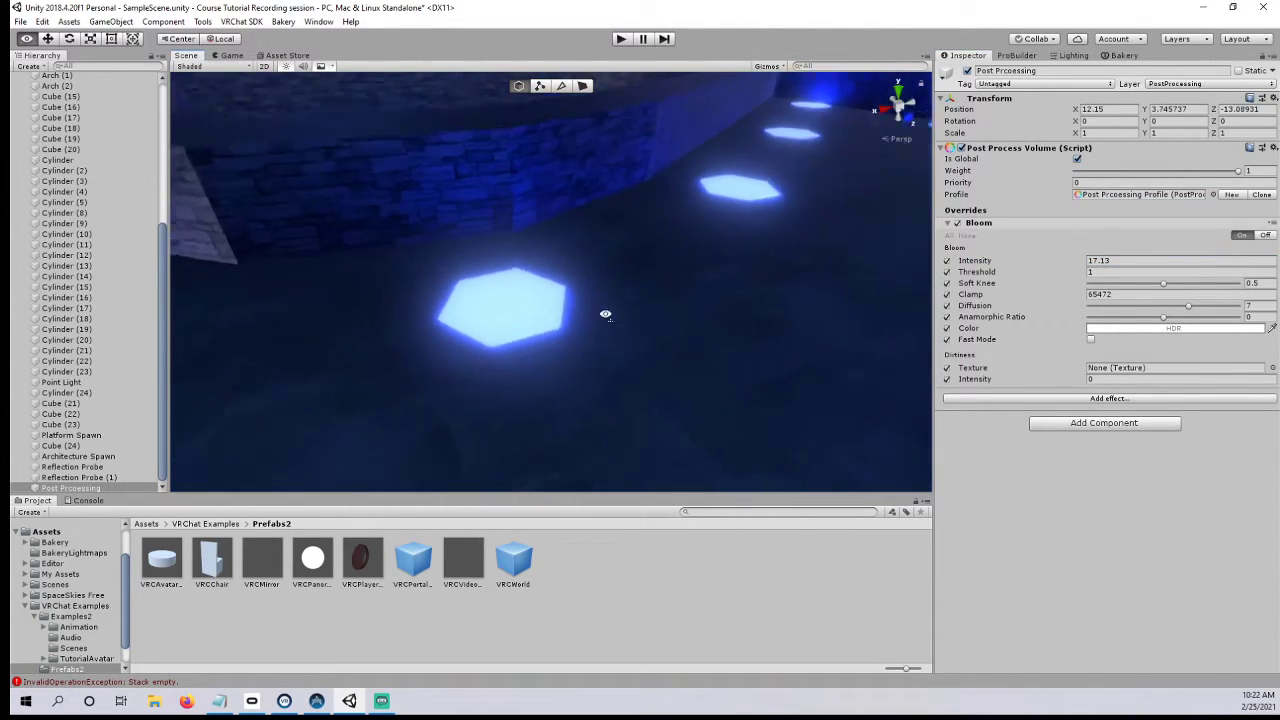
{"action": "scroll", "coordinate": [534, 326], "scroll_direction": "down", "scroll_amount": 3}
- Set the Bloom intensity to 17
{"action": "left_click", "coordinate": [1139, 264]}
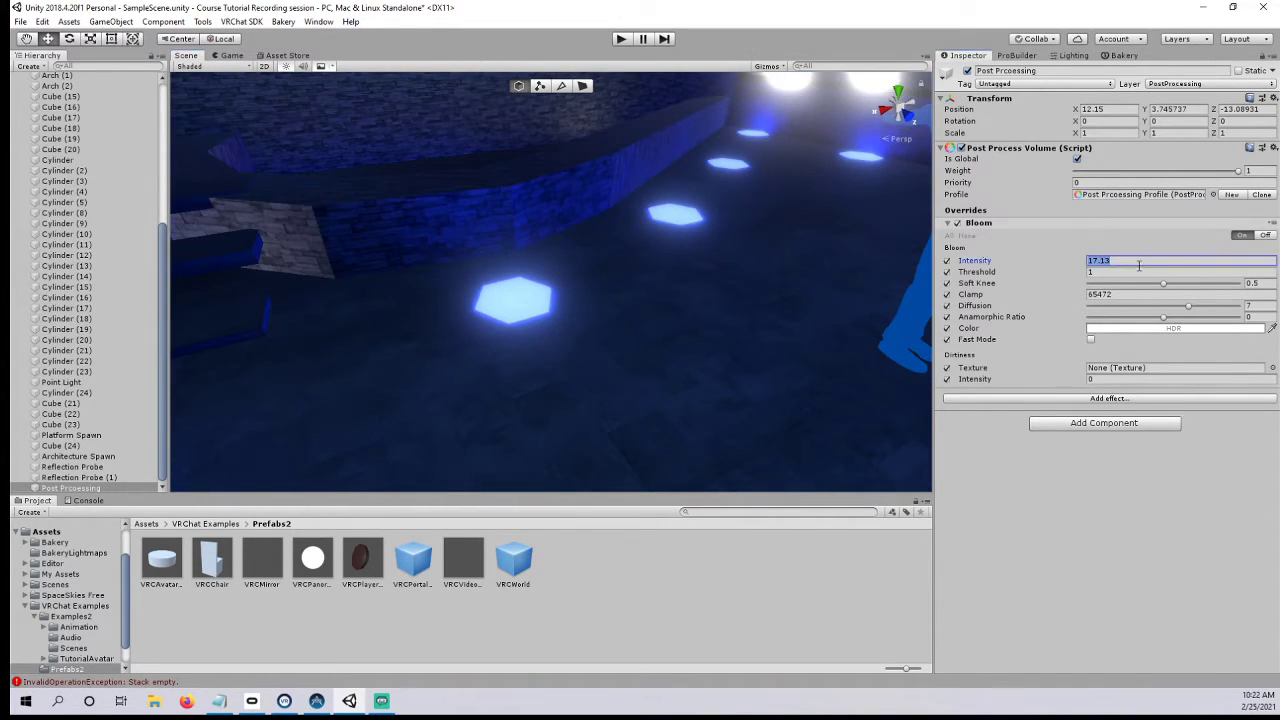
{"action": "type", "text": "0"}
{"action": "key", "text": "BackSpace"}
{"action": "type", "text": "17"}
- Examine the bloom glow on the hexagonal floor lights and the wall lights from near and far
{"action": "mouse_move", "coordinate": [538, 297]}
{"action": "right_mouse_down"}
{"action": "mouse_move", "coordinate": [526, 304]}
{"action": "mouse_move", "coordinate": [537, 307]}
{"action": "right_mouse_up"}
{"action": "scroll", "coordinate": [537, 307], "scroll_direction": "up", "scroll_amount": 3}
{"action": "scroll", "coordinate": [537, 307], "scroll_direction": "down", "scroll_amount": 2}
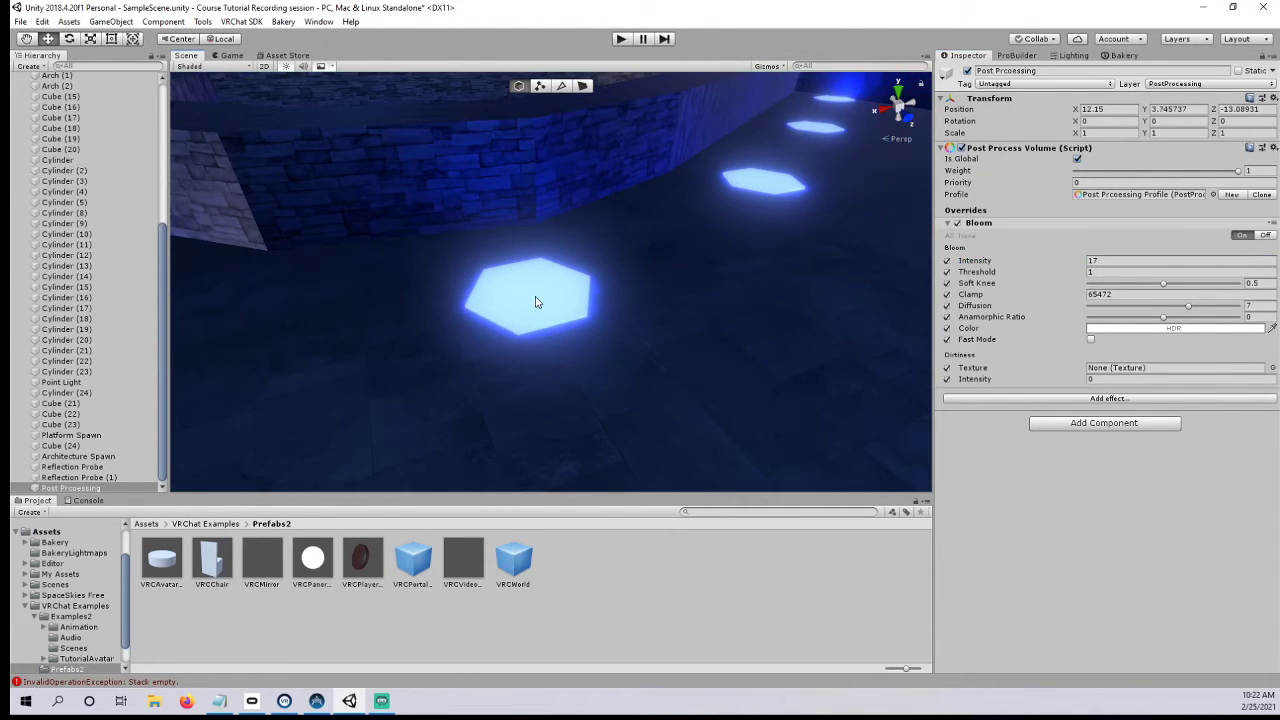
{"action": "scroll", "coordinate": [535, 301], "scroll_direction": "down", "scroll_amount": 8}
{"action": "middle_click_drag", "start_coordinate": [677, 307], "coordinate": [417, 370]}
{"action": "scroll", "coordinate": [442, 351], "scroll_direction": "down", "scroll_amount": 3}
{"action": "scroll", "coordinate": [442, 351], "scroll_direction": "up", "scroll_amount": 3}
{"action": "right_click_drag", "start_coordinate": [417, 370], "coordinate": [480, 352]}
{"action": "scroll", "coordinate": [602, 330], "scroll_direction": "up", "scroll_amount": 4}
{"action": "scroll", "coordinate": [602, 333], "scroll_direction": "up", "scroll_amount": 4}
{"action": "scroll", "coordinate": [480, 352], "scroll_direction": "down", "scroll_amount": 8}
{"action": "middle_click_drag", "start_coordinate": [460, 357], "coordinate": [543, 342]}
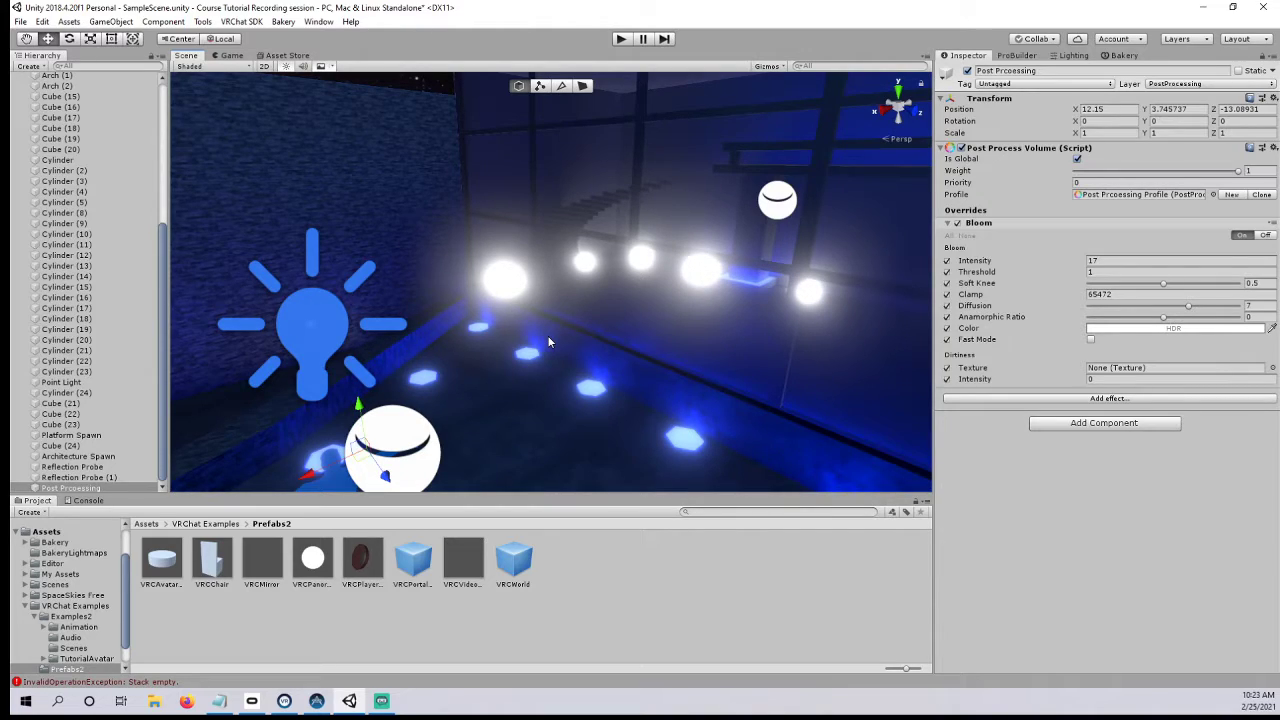
- Switch to File Explorer, view the latest screenshot in the VRChat pictures folder as an excessive-bloom example, and close both windows
{"action": "left_click", "coordinate": [154, 700]}
{"action": "left_click", "coordinate": [60, 188]}
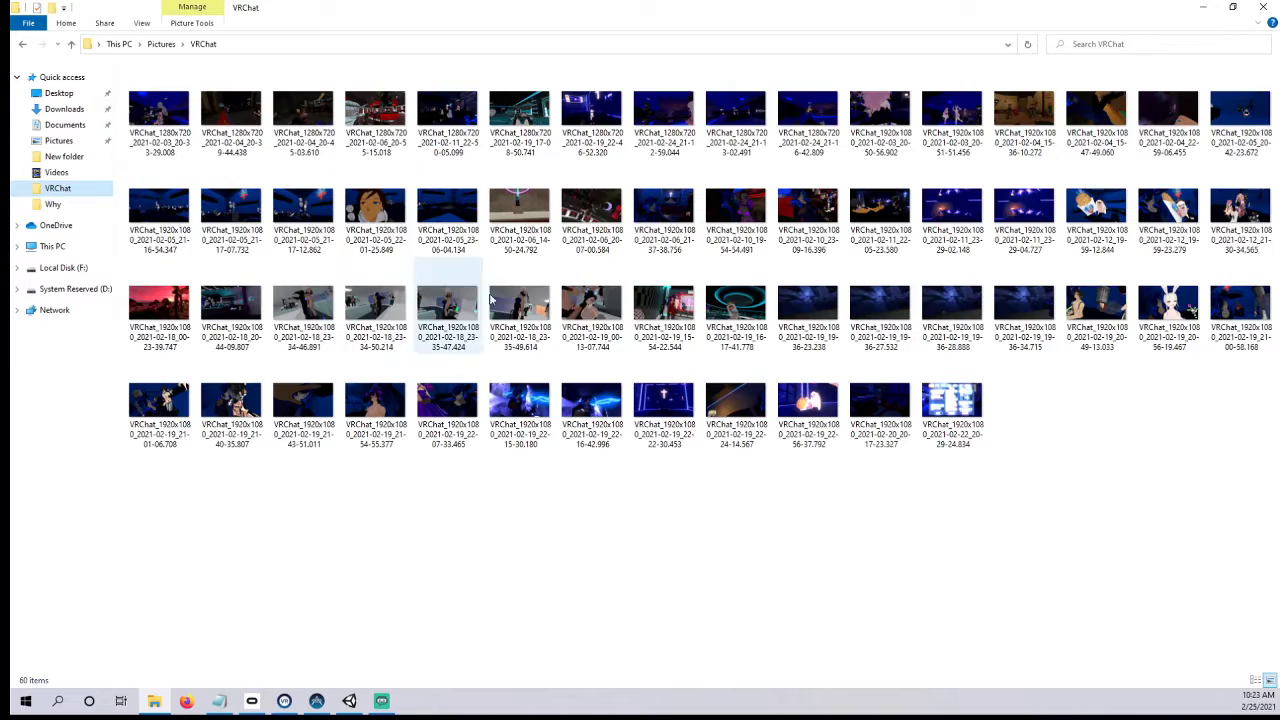
{"action": "double_click", "coordinate": [950, 402]}
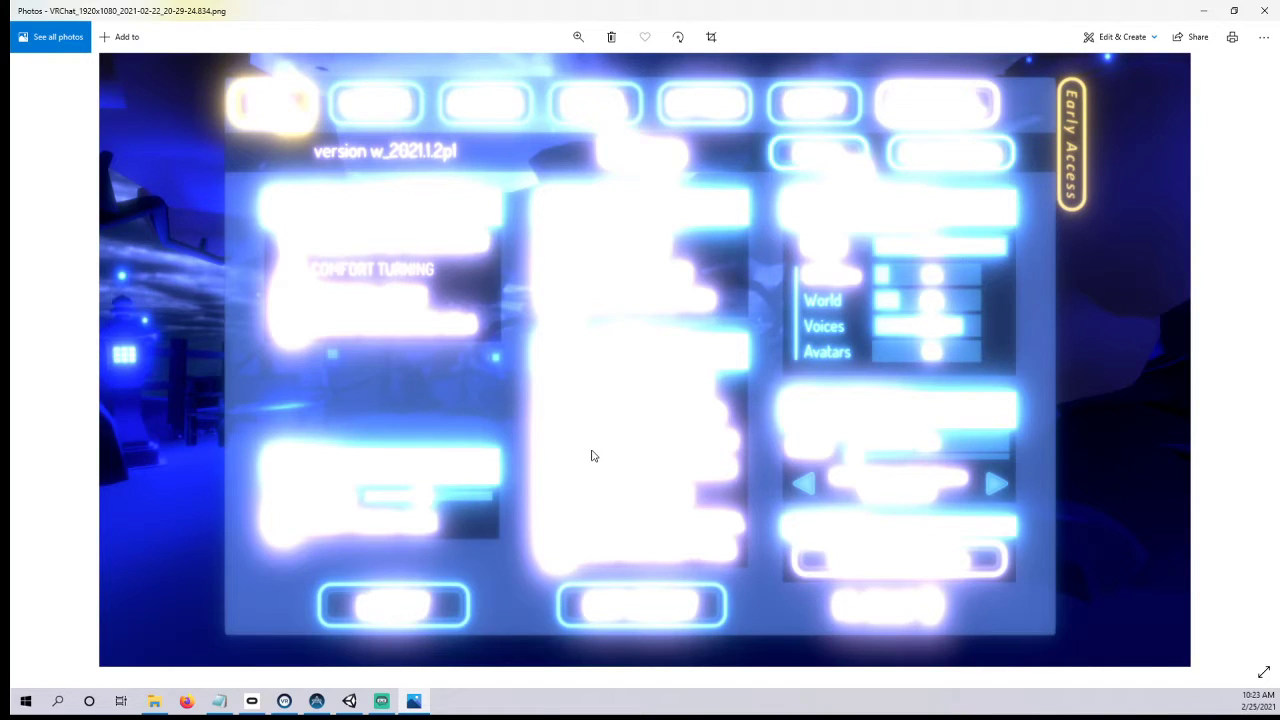
{"action": "left_click", "coordinate": [1266, 8]}
{"action": "left_click", "coordinate": [1266, 7]}
- Reduce the Bloom intensity to 1.5
{"action": "right_click_drag", "start_coordinate": [458, 213], "coordinate": [640, 326]}
{"action": "scroll", "coordinate": [641, 327], "scroll_direction": "down", "scroll_amount": 3}
{"action": "left_click_drag", "start_coordinate": [1078, 265], "coordinate": [709, 315]}
{"action": "right_click_drag", "start_coordinate": [712, 314], "coordinate": [650, 318]}
{"action": "left_click", "coordinate": [1088, 260]}
{"action": "type", "text": "1.7"}
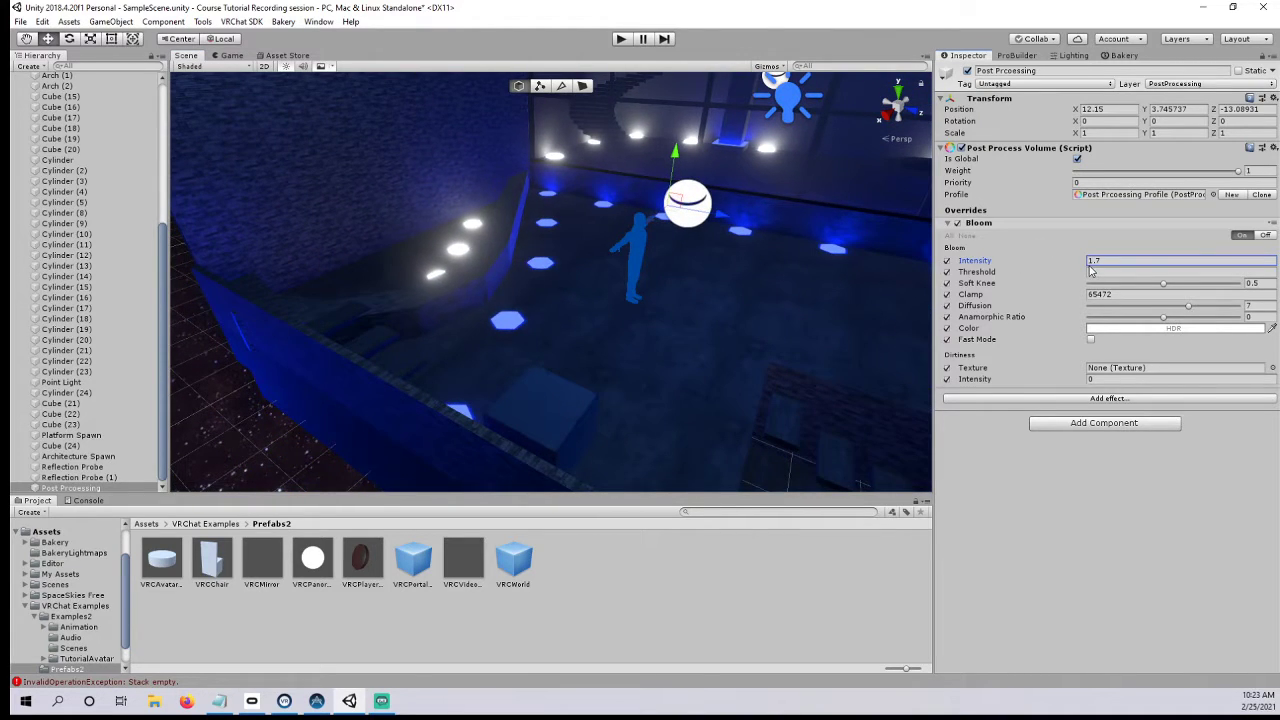
{"action": "type", "text": "1"}
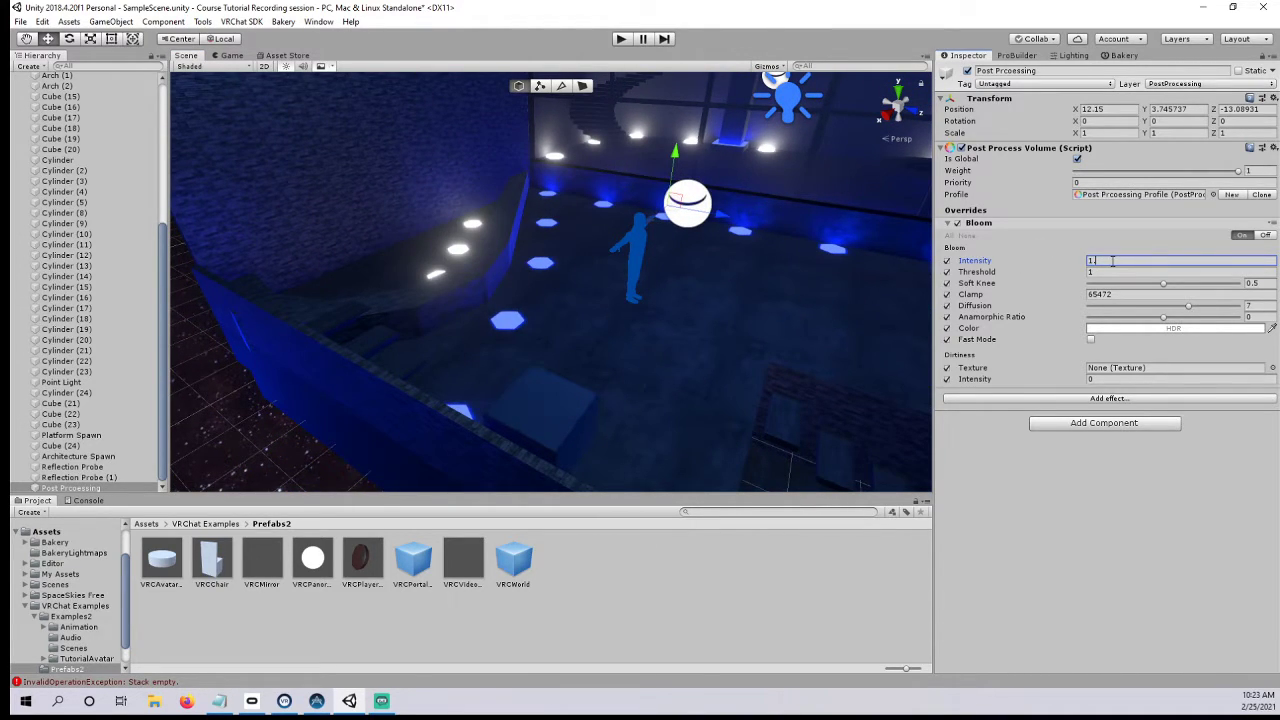
{"action": "type", "text": ".5"}
- Examine the building's lights with the reduced bloom from several angles and distances
{"action": "right_click_drag", "start_coordinate": [791, 215], "coordinate": [620, 223]}
{"action": "scroll", "coordinate": [700, 217], "scroll_direction": "down", "scroll_amount": 4}
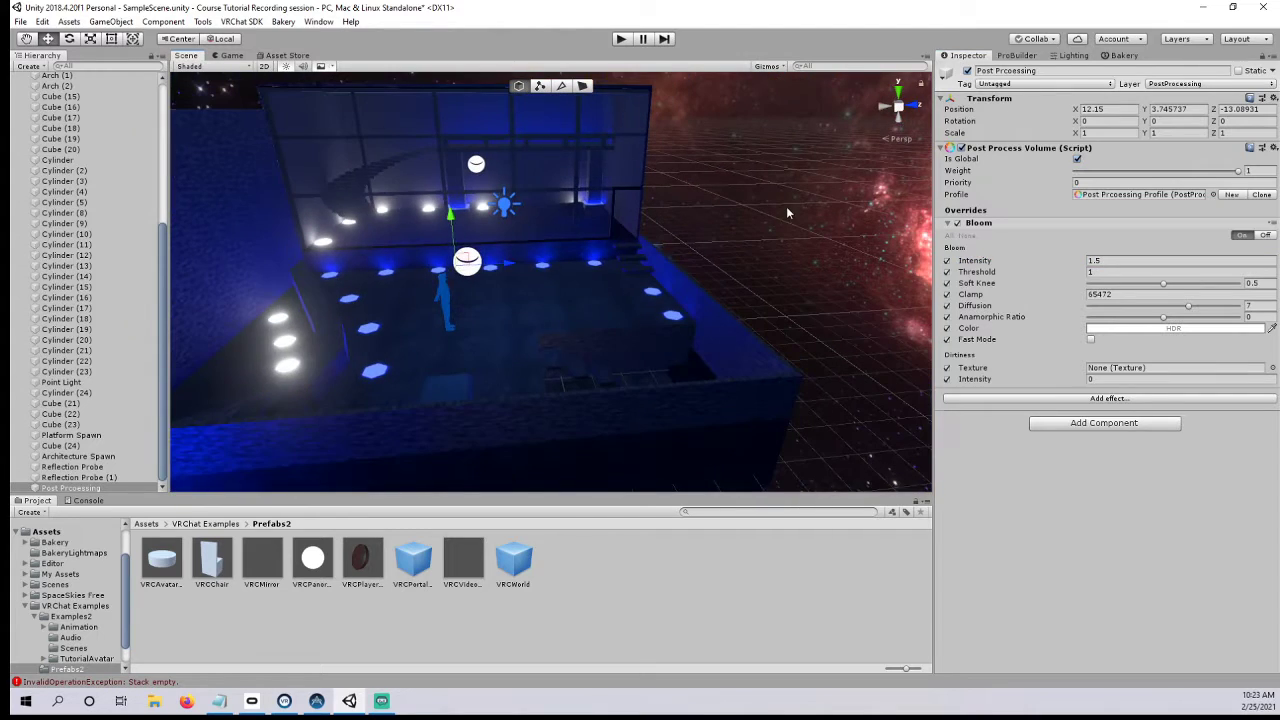
{"action": "left_click", "coordinate": [787, 210]}
{"action": "scroll", "coordinate": [760, 218], "scroll_direction": "up", "scroll_amount": 4}
{"action": "scroll", "coordinate": [646, 237], "scroll_direction": "down", "scroll_amount": 4}
{"action": "right_click_drag", "start_coordinate": [723, 230], "coordinate": [810, 310]}
{"action": "scroll", "coordinate": [702, 290], "scroll_direction": "down", "scroll_amount": 3}
{"action": "scroll", "coordinate": [706, 294], "scroll_direction": "up", "scroll_amount": 5}
{"action": "left_click", "coordinate": [388, 294]}
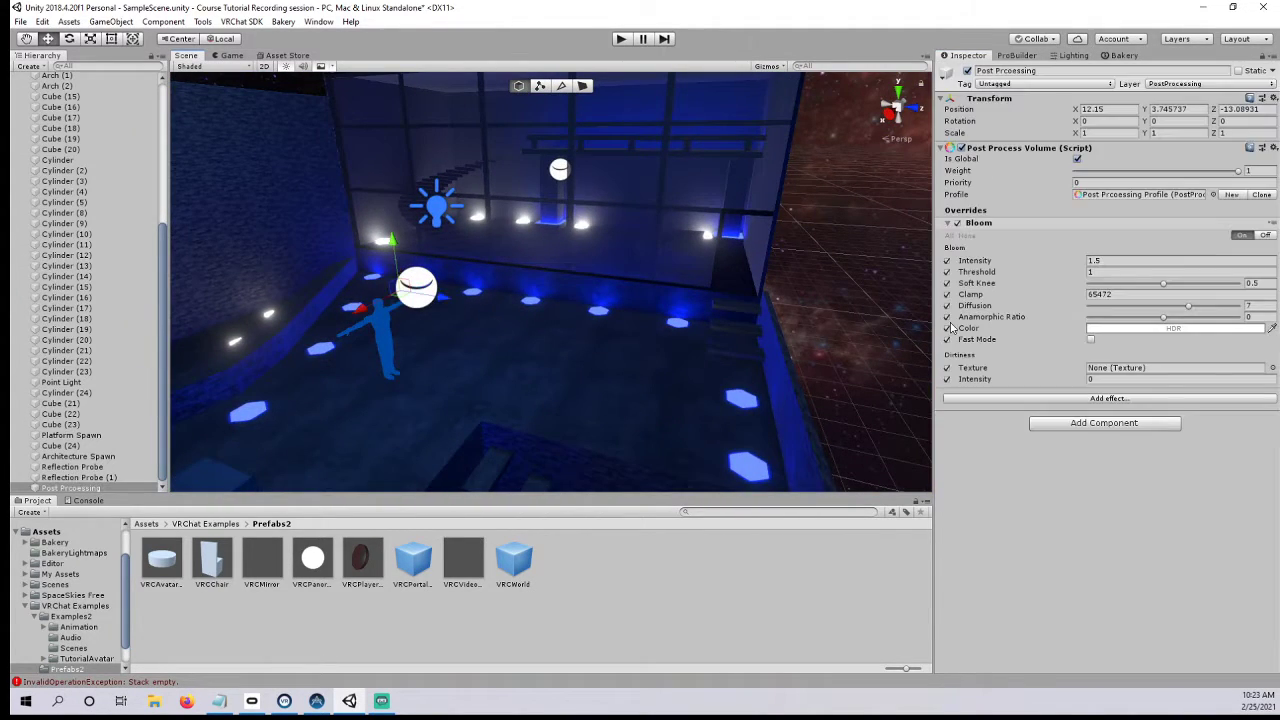
- Add an Ambient Occlusion effect to the Post Process Volume, expand it, and enable all of its override settings
{"action": "left_click", "coordinate": [1079, 399]}
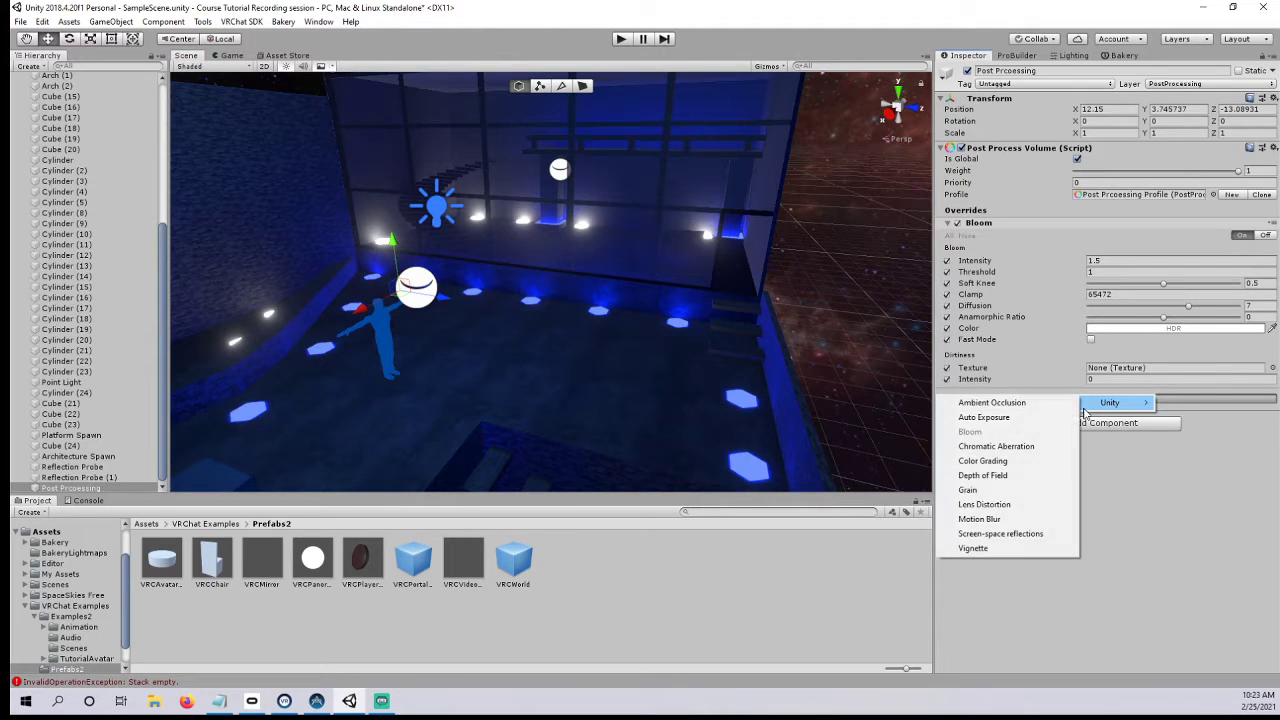
{"action": "left_click", "coordinate": [1050, 403]}
{"action": "right_click_drag", "start_coordinate": [912, 396], "coordinate": [889, 394]}
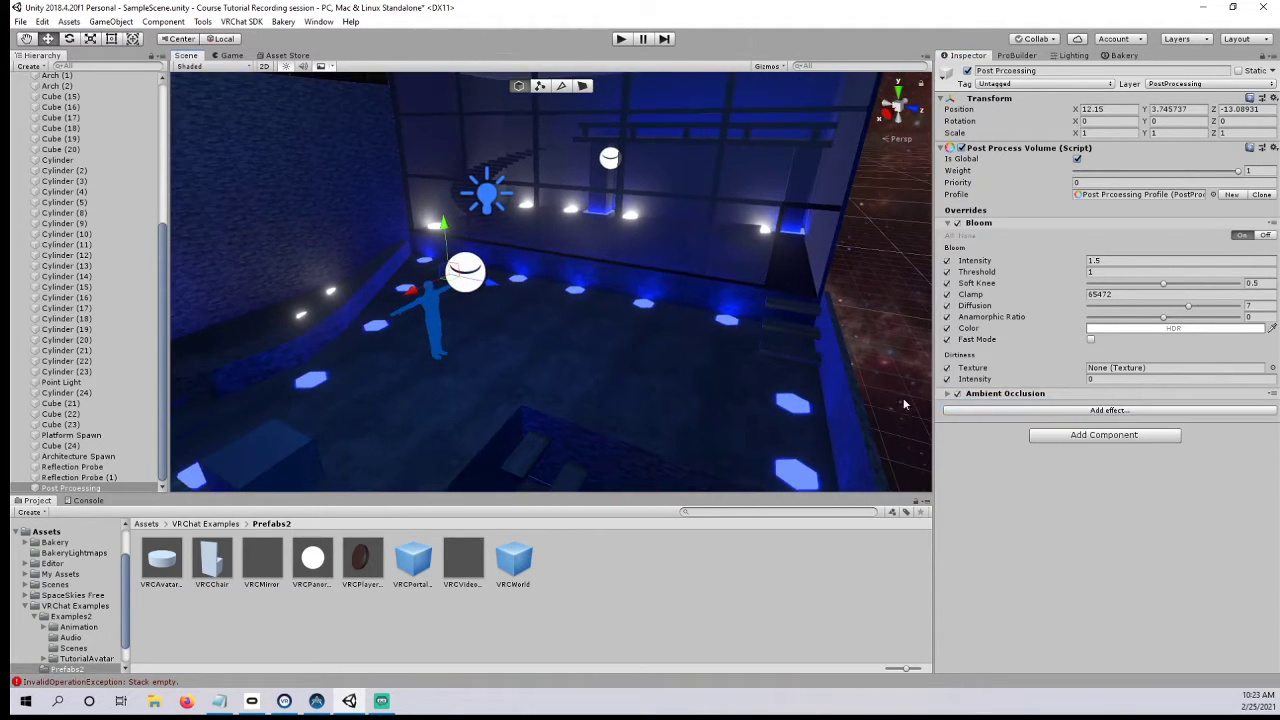
{"action": "left_click", "coordinate": [943, 392]}
{"action": "scroll", "coordinate": [725, 346], "scroll_direction": "up", "scroll_amount": 4}
{"action": "right_click_drag", "start_coordinate": [725, 346], "coordinate": [649, 346]}
{"action": "scroll", "coordinate": [649, 346], "scroll_direction": "down", "scroll_amount": 2}
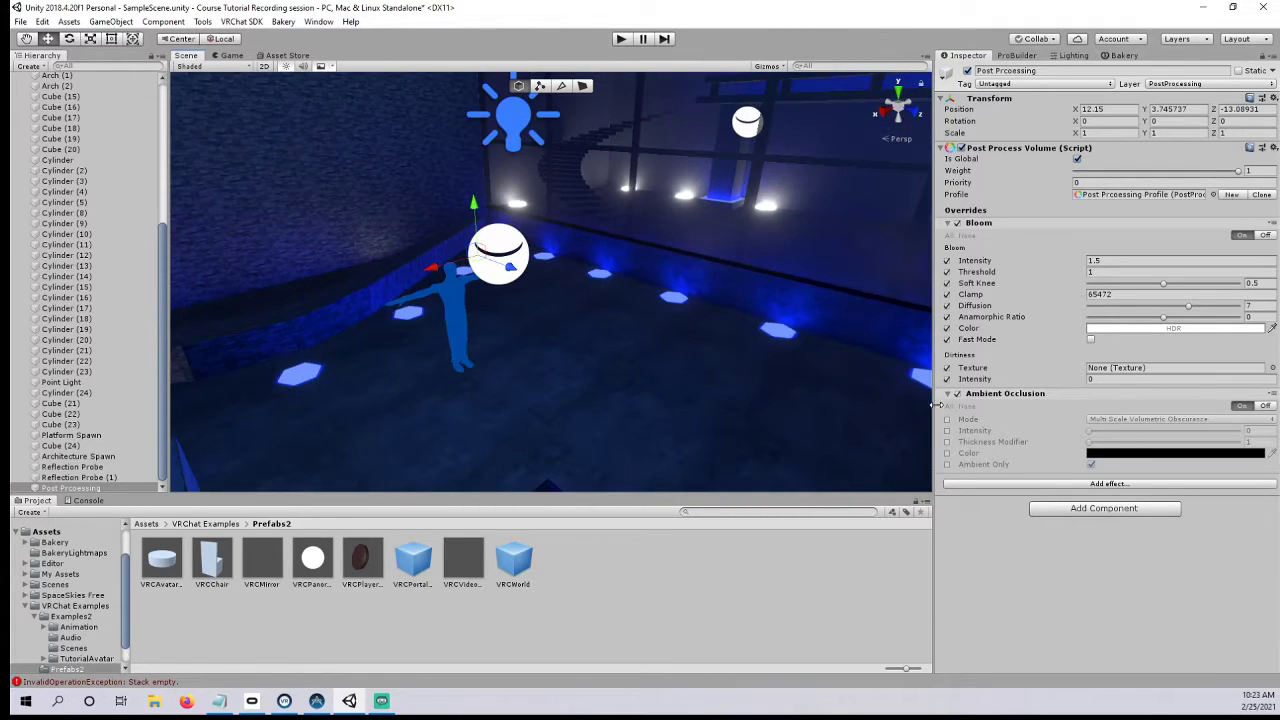
{"action": "left_click", "coordinate": [947, 406]}
- Raise the Ambient Occlusion intensity to its maximum of 4
{"action": "scroll", "coordinate": [892, 395], "scroll_direction": "down", "scroll_amount": 3}
{"action": "right_click_drag", "start_coordinate": [892, 395], "coordinate": [868, 340]}
{"action": "scroll", "coordinate": [868, 340], "scroll_direction": "up", "scroll_amount": 2}
{"action": "left_click_drag", "start_coordinate": [1097, 436], "coordinate": [1238, 432]}
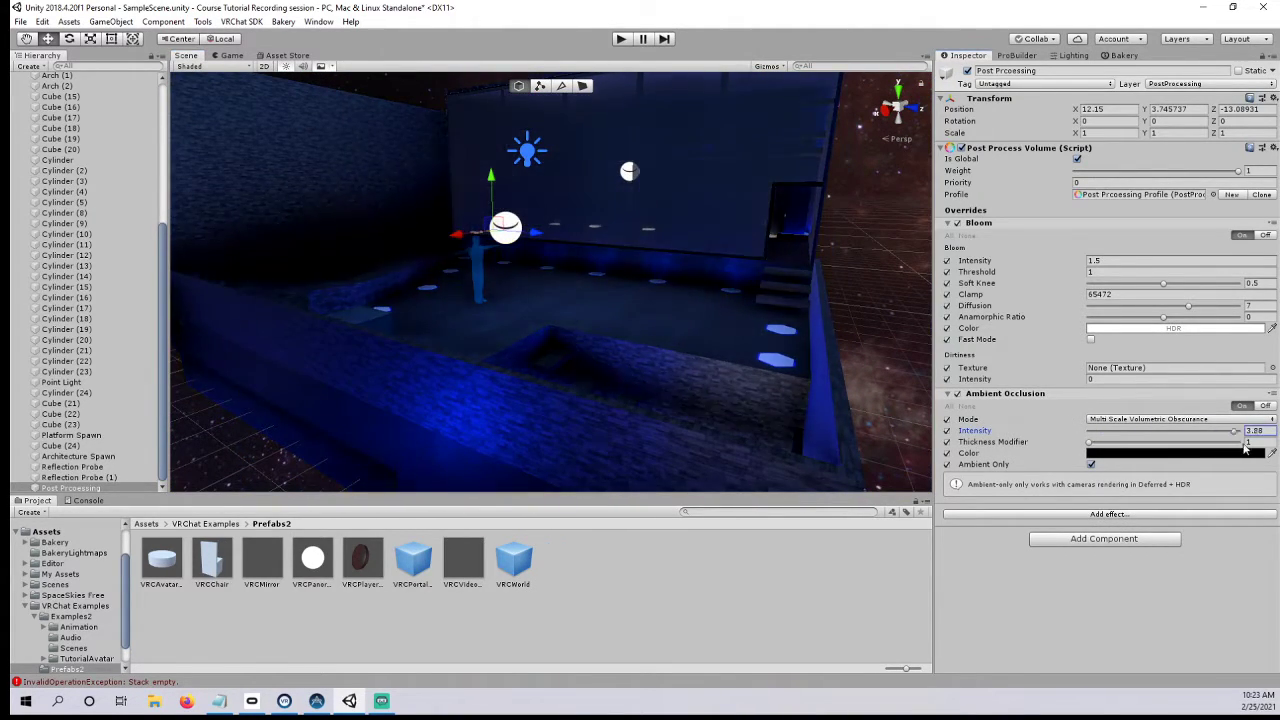
- Examine the ambient occlusion shading inside the building and around the avatar
{"action": "right_click_drag", "start_coordinate": [600, 280], "coordinate": [457, 337]}
{"action": "scroll", "coordinate": [668, 280], "scroll_direction": "up", "scroll_amount": 5}
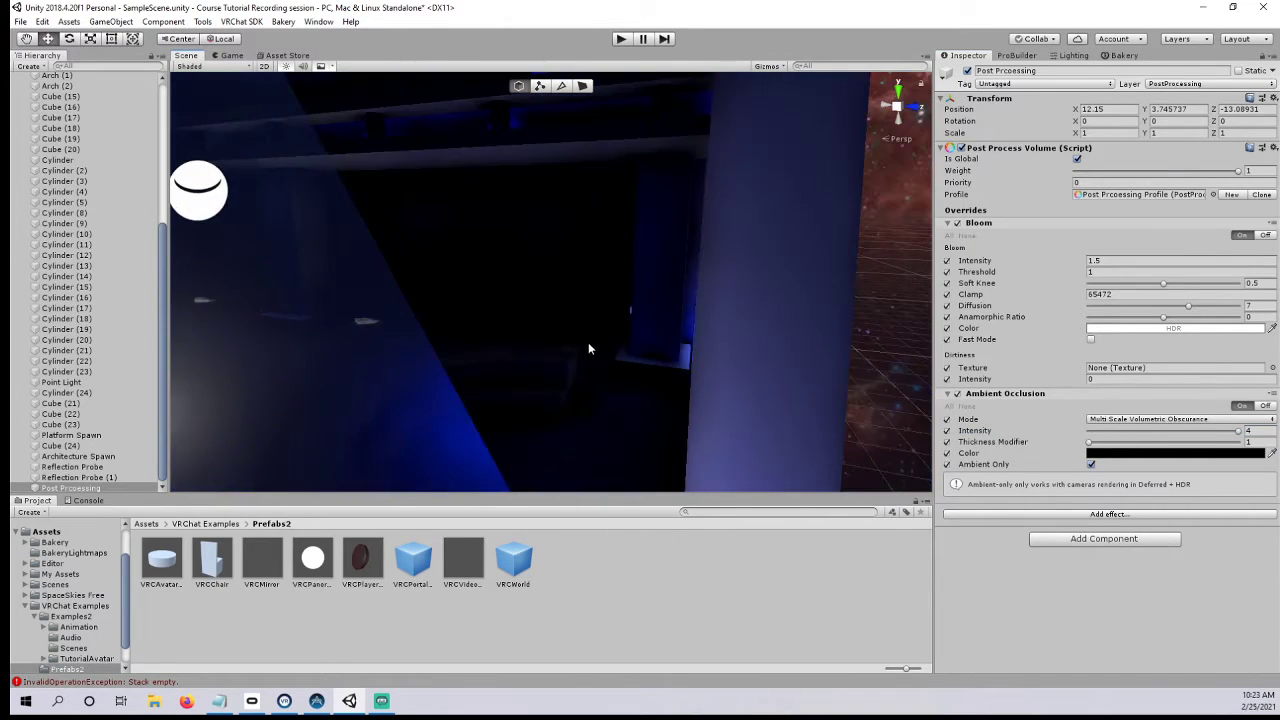
{"action": "scroll", "coordinate": [588, 343], "scroll_direction": "up", "scroll_amount": 3}
{"action": "scroll", "coordinate": [481, 337], "scroll_direction": "up", "scroll_amount": 3}
{"action": "scroll", "coordinate": [482, 342], "scroll_direction": "up", "scroll_amount": 3}
{"action": "scroll", "coordinate": [483, 342], "scroll_direction": "down", "scroll_amount": 3}
{"action": "middle_click_drag", "start_coordinate": [457, 337], "coordinate": [598, 315]}
{"action": "right_click_drag", "start_coordinate": [598, 315], "coordinate": [634, 346]}
- Set the Ambient Occlusion intensity to about 0.58 and the thickness modifier to 1.2
{"action": "left_click_drag", "start_coordinate": [1240, 435], "coordinate": [1110, 432]}
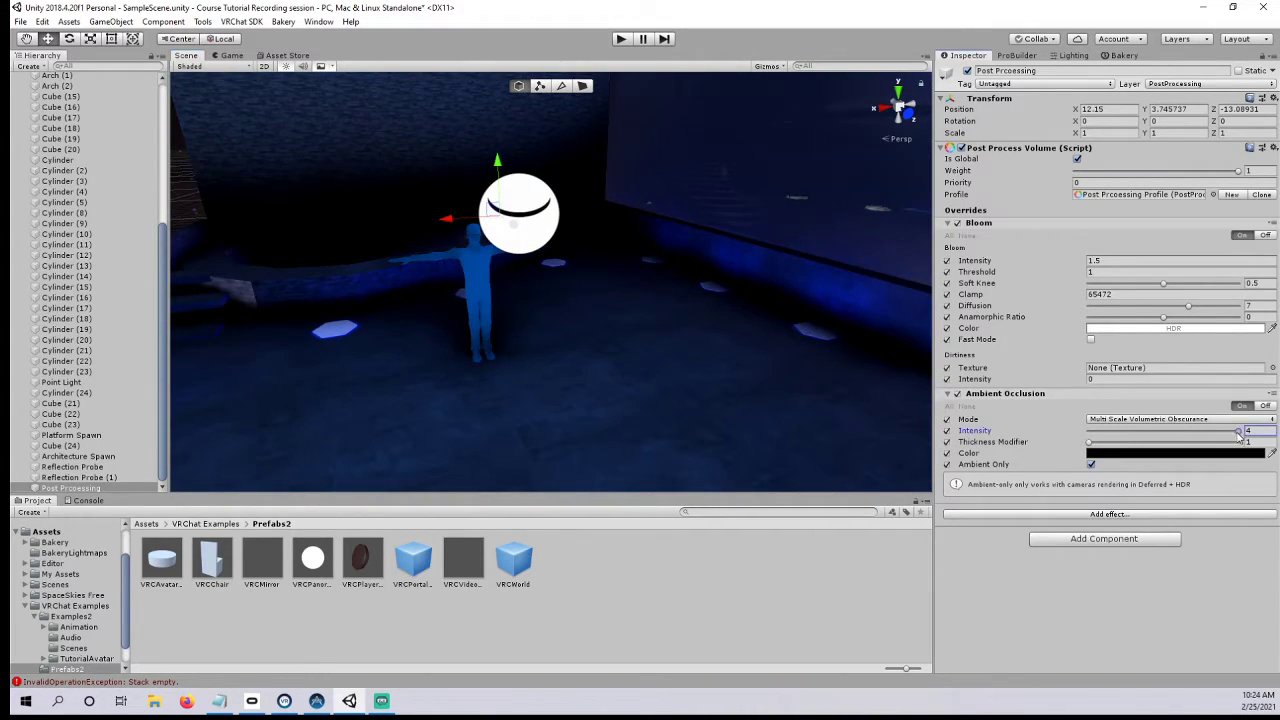
{"action": "right_click_drag", "start_coordinate": [600, 330], "coordinate": [845, 290]}
{"action": "mouse_move", "coordinate": [1087, 443]}
{"action": "left_mouse_down"}
{"action": "mouse_move", "coordinate": [1112, 446]}
{"action": "mouse_move", "coordinate": [1091, 447]}
{"action": "left_mouse_up"}
- Change the Ambient Occlusion color to bright red
{"action": "left_click", "coordinate": [1175, 453]}
{"action": "left_click_drag", "start_coordinate": [1005, 183], "coordinate": [1070, 183]}
{"action": "left_click", "coordinate": [1096, 99]}
{"action": "right_click_drag", "start_coordinate": [700, 185], "coordinate": [857, 346]}
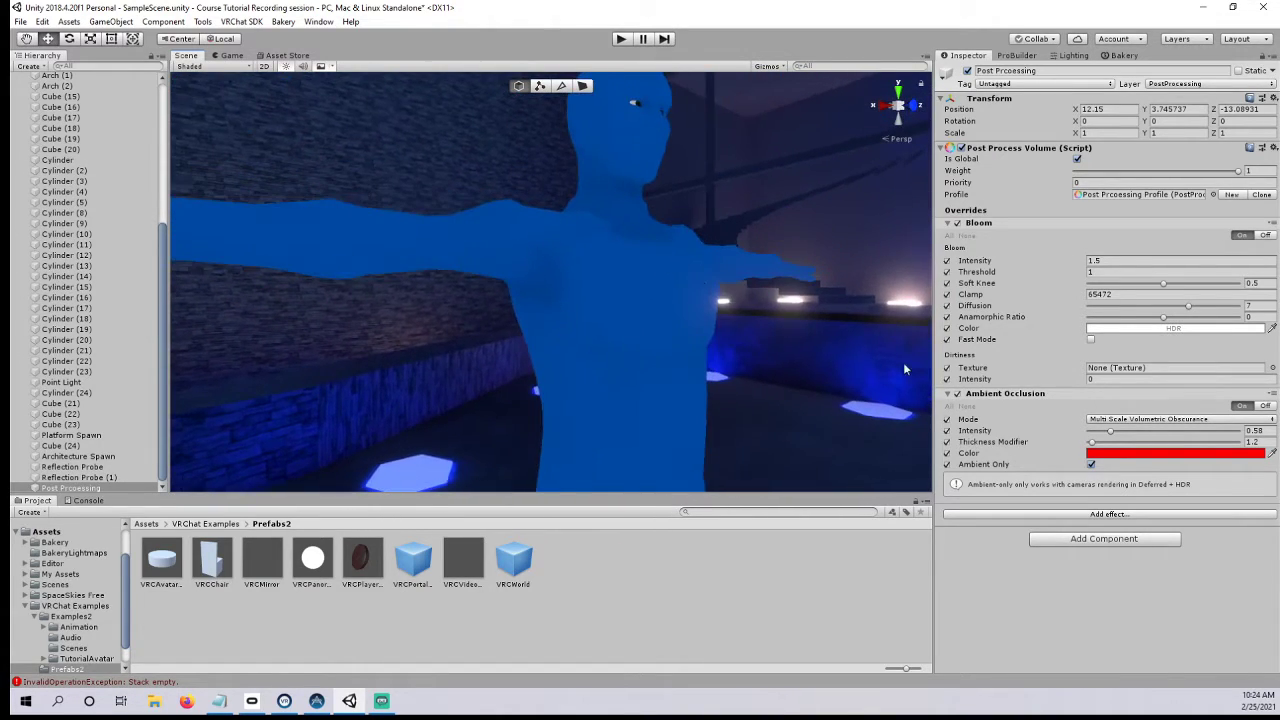
{"action": "left_click", "coordinate": [1100, 455]}
{"action": "left_click_drag", "start_coordinate": [1020, 215], "coordinate": [1057, 180]}
{"action": "left_click", "coordinate": [1093, 99]}
- Increase the red Ambient Occlusion's intensity to 4
{"action": "left_click", "coordinate": [1110, 432]}
{"action": "mouse_move", "coordinate": [1111, 433]}
{"action": "left_mouse_down"}
{"action": "mouse_move", "coordinate": [1153, 433]}
{"action": "mouse_move", "coordinate": [1133, 433]}
{"action": "left_mouse_up"}
{"action": "right_click_drag", "start_coordinate": [760, 338], "coordinate": [711, 277]}
{"action": "scroll", "coordinate": [700, 307], "scroll_direction": "down", "scroll_amount": 5}
{"action": "scroll", "coordinate": [682, 305], "scroll_direction": "down", "scroll_amount": 2}
{"action": "left_click_drag", "start_coordinate": [1136, 432], "coordinate": [1240, 432]}
- Examine the red occlusion shading on the avatar, walls and lights from several angles
{"action": "scroll", "coordinate": [678, 303], "scroll_direction": "up", "scroll_amount": 5}
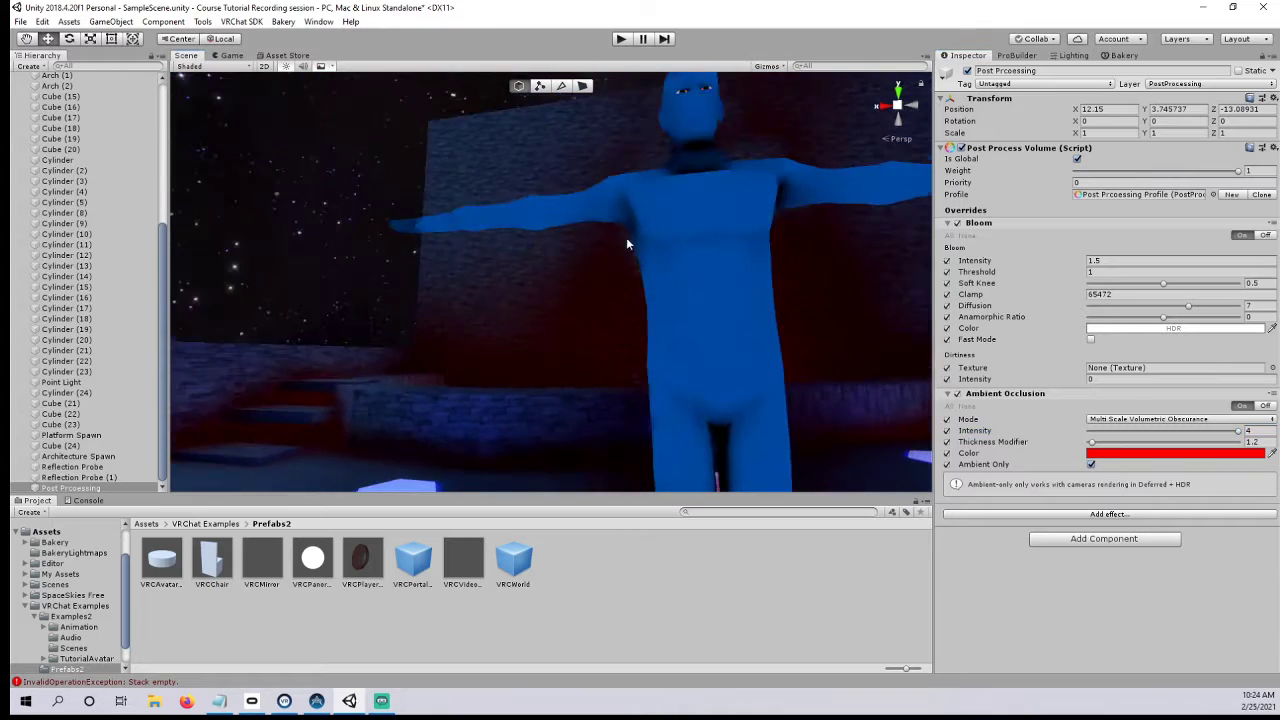
{"action": "middle_click_drag", "start_coordinate": [628, 246], "coordinate": [505, 237]}
{"action": "right_click_drag", "start_coordinate": [735, 258], "coordinate": [663, 258]}
{"action": "middle_click_drag", "start_coordinate": [668, 260], "coordinate": [620, 286]}
{"action": "scroll", "coordinate": [628, 276], "scroll_direction": "up", "scroll_amount": 2}
{"action": "scroll", "coordinate": [627, 276], "scroll_direction": "up", "scroll_amount": 2}
{"action": "right_click_drag", "start_coordinate": [620, 286], "coordinate": [720, 305]}
{"action": "scroll", "coordinate": [697, 322], "scroll_direction": "down", "scroll_amount": 5}
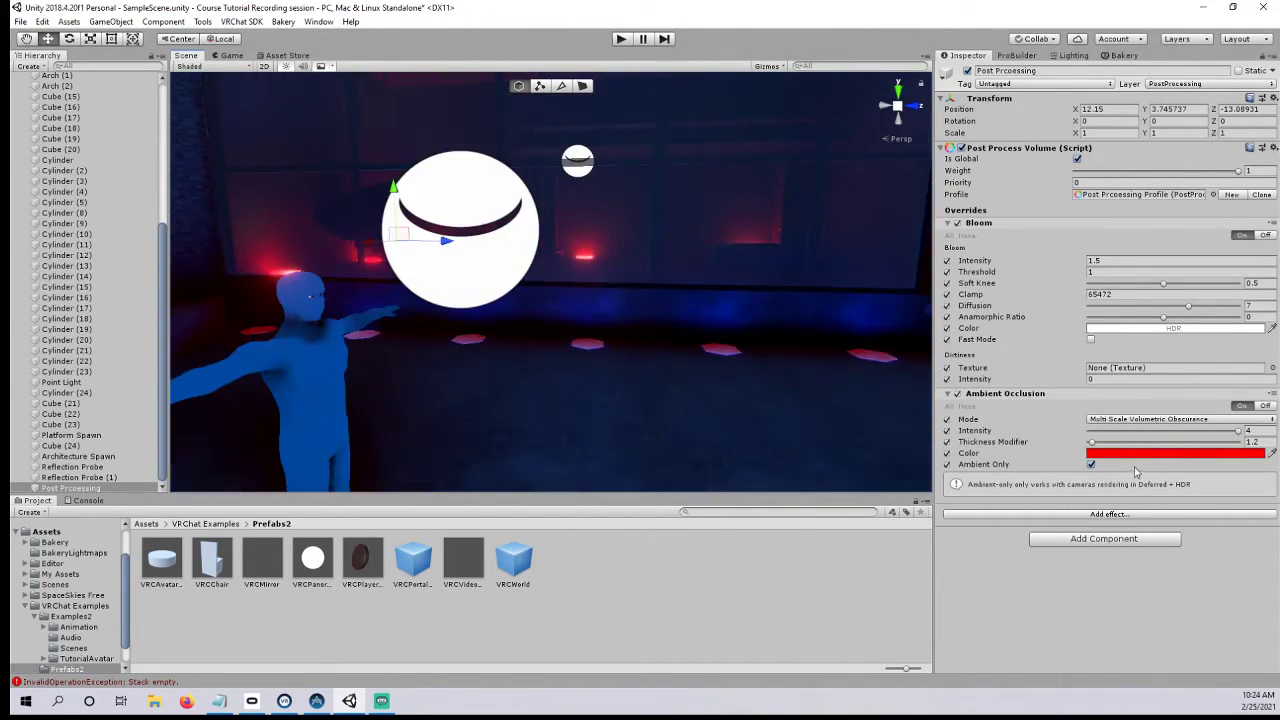
- Change the Ambient Occlusion color to bright blue and view its effect on the avatar and floor lights
{"action": "left_click", "coordinate": [1140, 454]}
{"action": "left_click_drag", "start_coordinate": [1025, 208], "coordinate": [1077, 177]}
{"action": "left_click", "coordinate": [983, 265]}
{"action": "right_click_drag", "start_coordinate": [746, 207], "coordinate": [567, 287]}
{"action": "scroll", "coordinate": [588, 291], "scroll_direction": "down", "scroll_amount": 3}
{"action": "scroll", "coordinate": [588, 291], "scroll_direction": "up", "scroll_amount": 4}
{"action": "scroll", "coordinate": [567, 287], "scroll_direction": "down", "scroll_amount": 5}
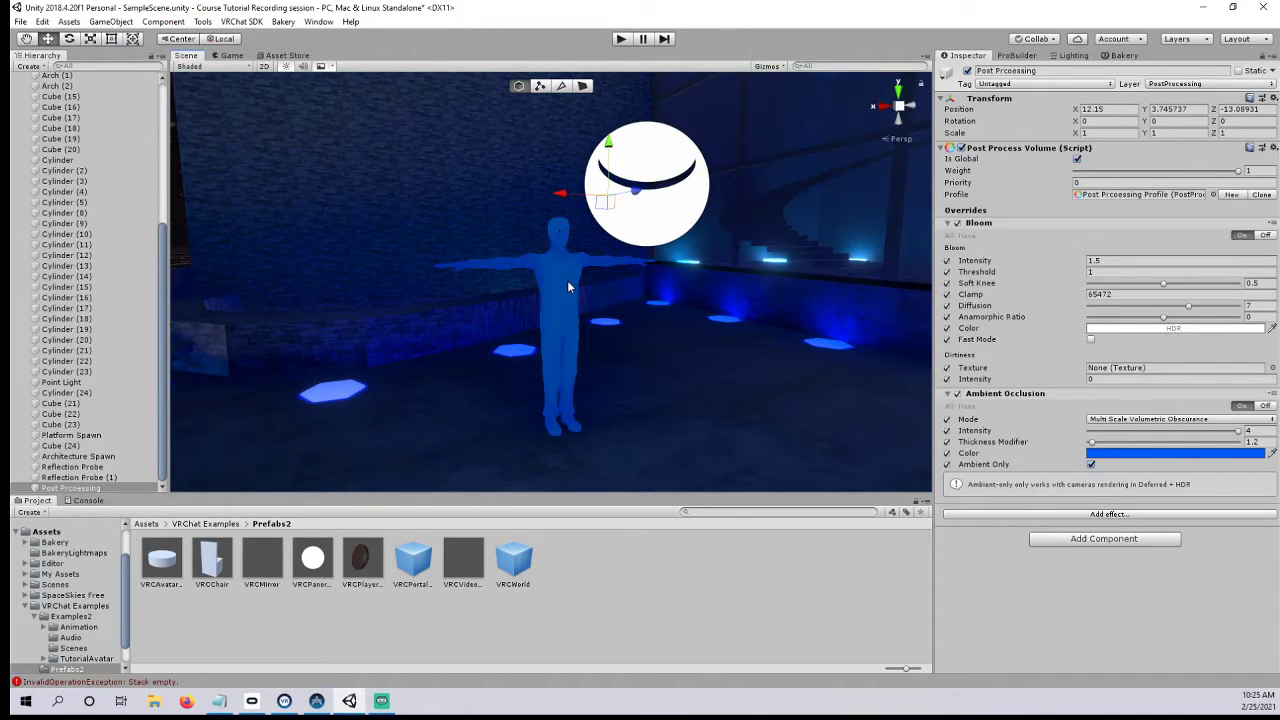
- Lower the Ambient Occlusion intensity and remove that effect from the post-processing volume
{"action": "left_click_drag", "start_coordinate": [1238, 433], "coordinate": [1090, 433]}
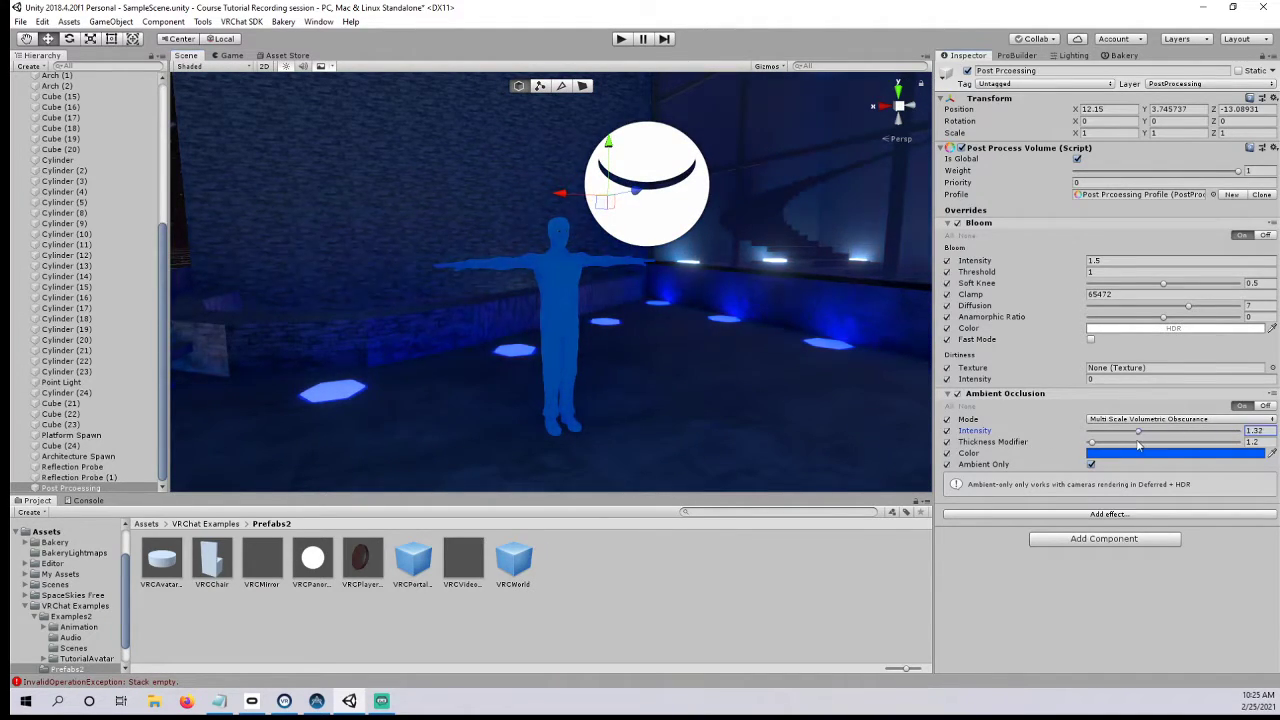
{"action": "right_click", "coordinate": [975, 405]}
{"action": "left_click", "coordinate": [1015, 421]}
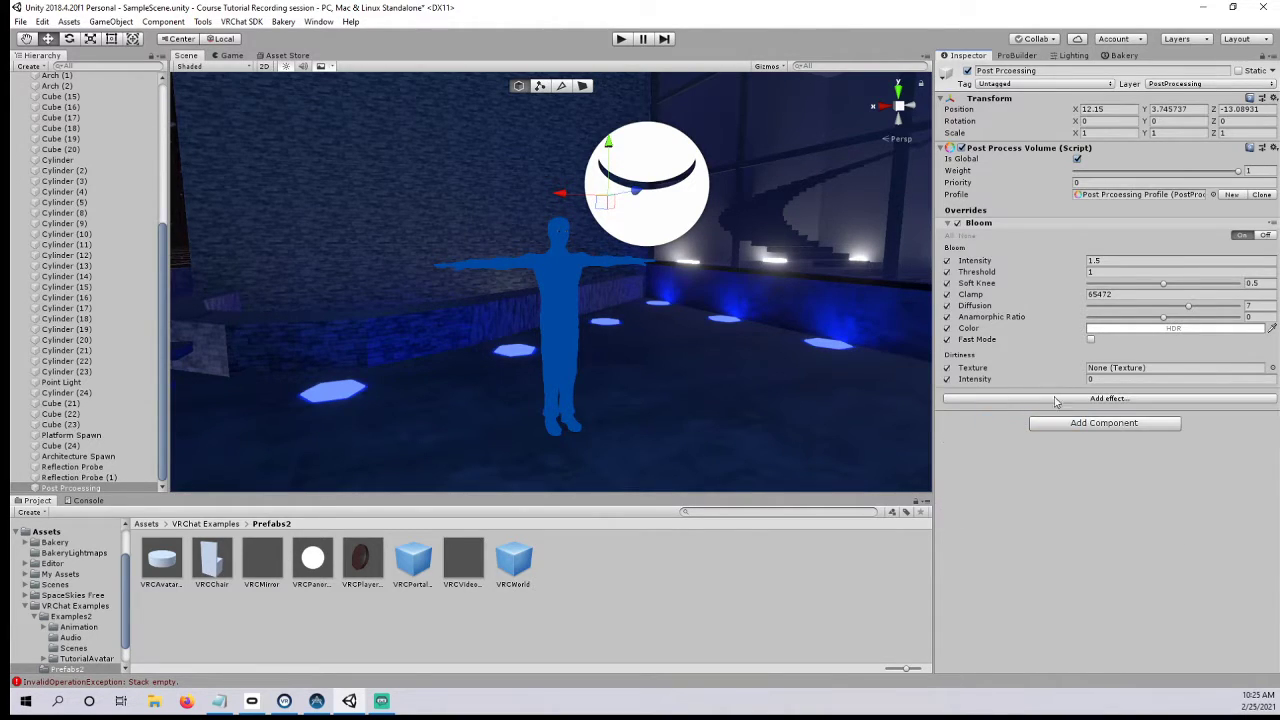
- Add an Auto Exposure effect to the post-processing volume and enable all of its settings
{"action": "left_click", "coordinate": [1063, 399]}
{"action": "mouse_move", "coordinate": [1080, 404]}
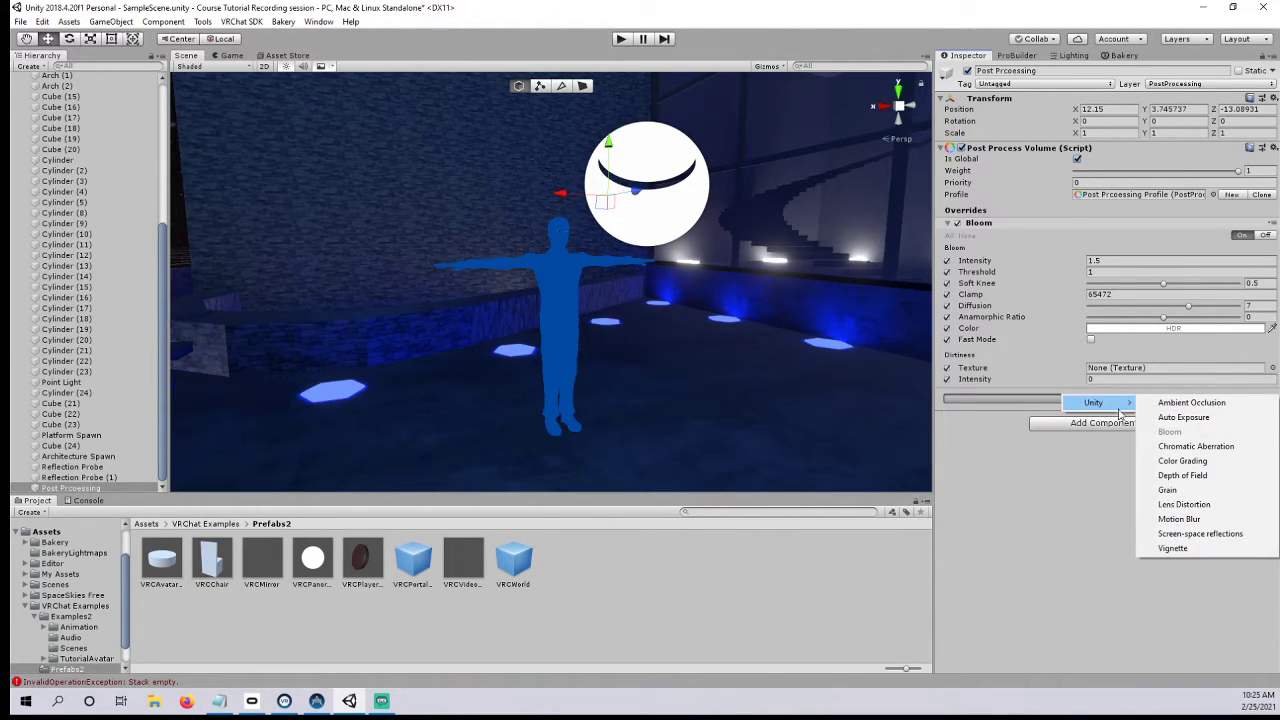
{"action": "left_click", "coordinate": [1182, 417]}
{"action": "left_click", "coordinate": [952, 406]}
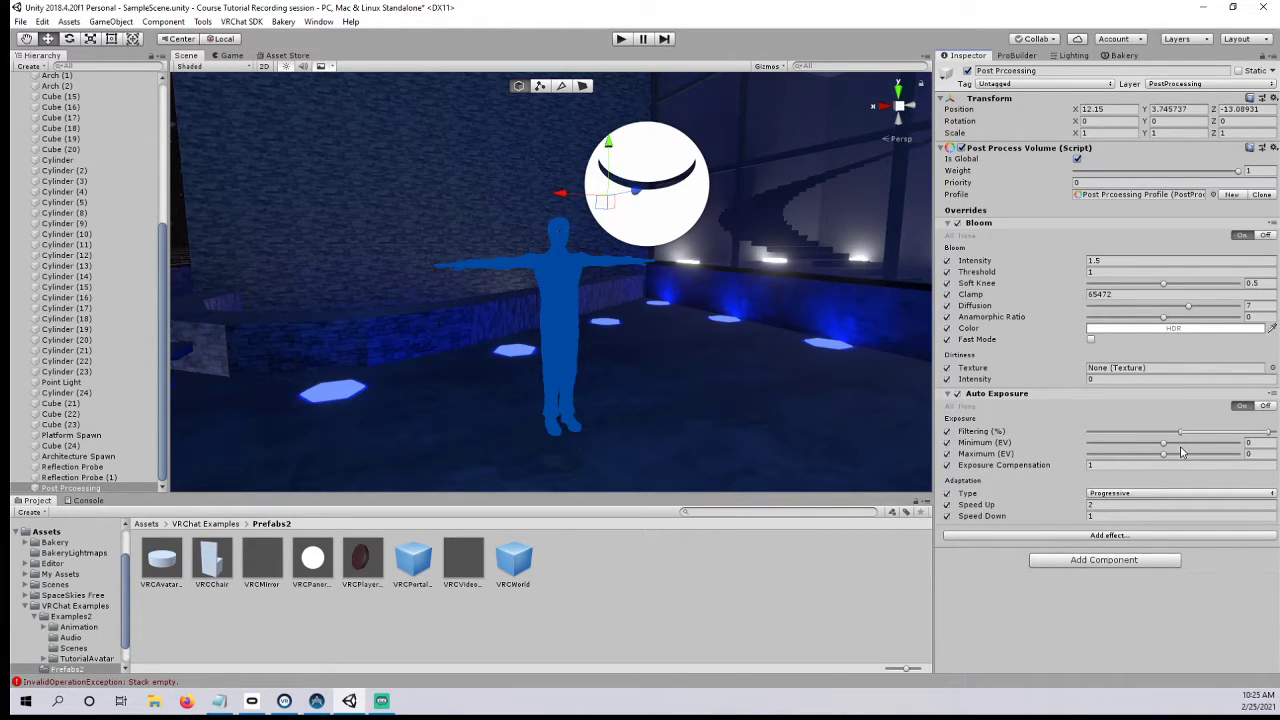
- Set the Auto Exposure maximum to 9 EV and the minimum to about 1.28 EV, checking the building's brightness
{"action": "left_click_drag", "start_coordinate": [1178, 430], "coordinate": [1152, 449]}
{"action": "right_click_drag", "start_coordinate": [658, 411], "coordinate": [680, 372]}
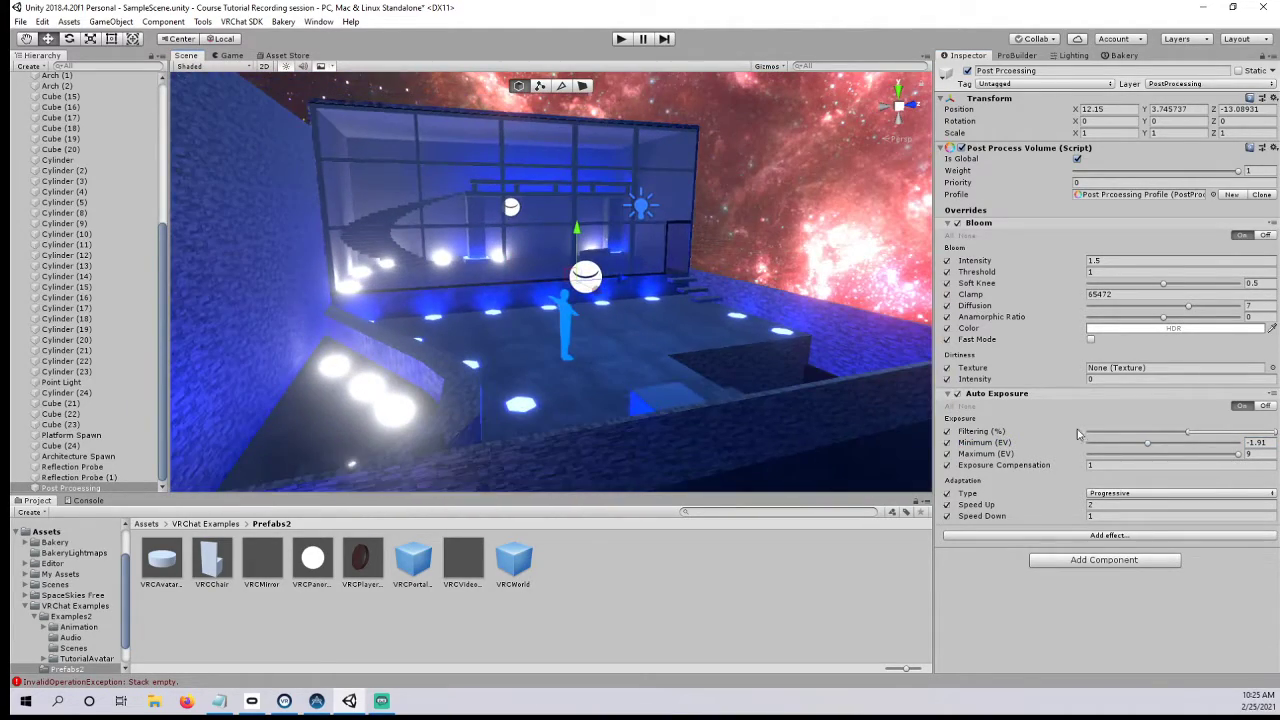
{"action": "left_click_drag", "start_coordinate": [1150, 447], "coordinate": [1167, 447]}
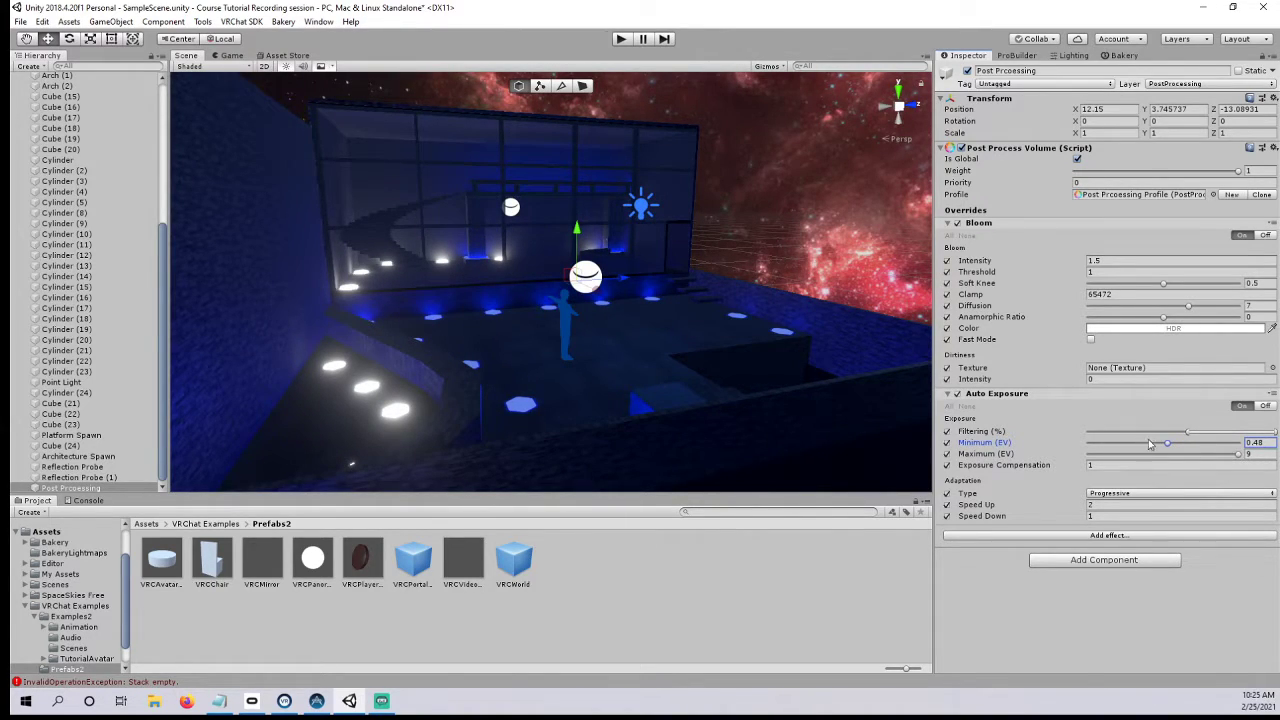
{"action": "mouse_move", "coordinate": [1169, 448]}
{"action": "left_mouse_down"}
{"action": "mouse_move", "coordinate": [1184, 448]}
{"action": "mouse_move", "coordinate": [1176, 456]}
{"action": "left_mouse_up"}
{"action": "right_click_drag", "start_coordinate": [784, 398], "coordinate": [716, 397]}
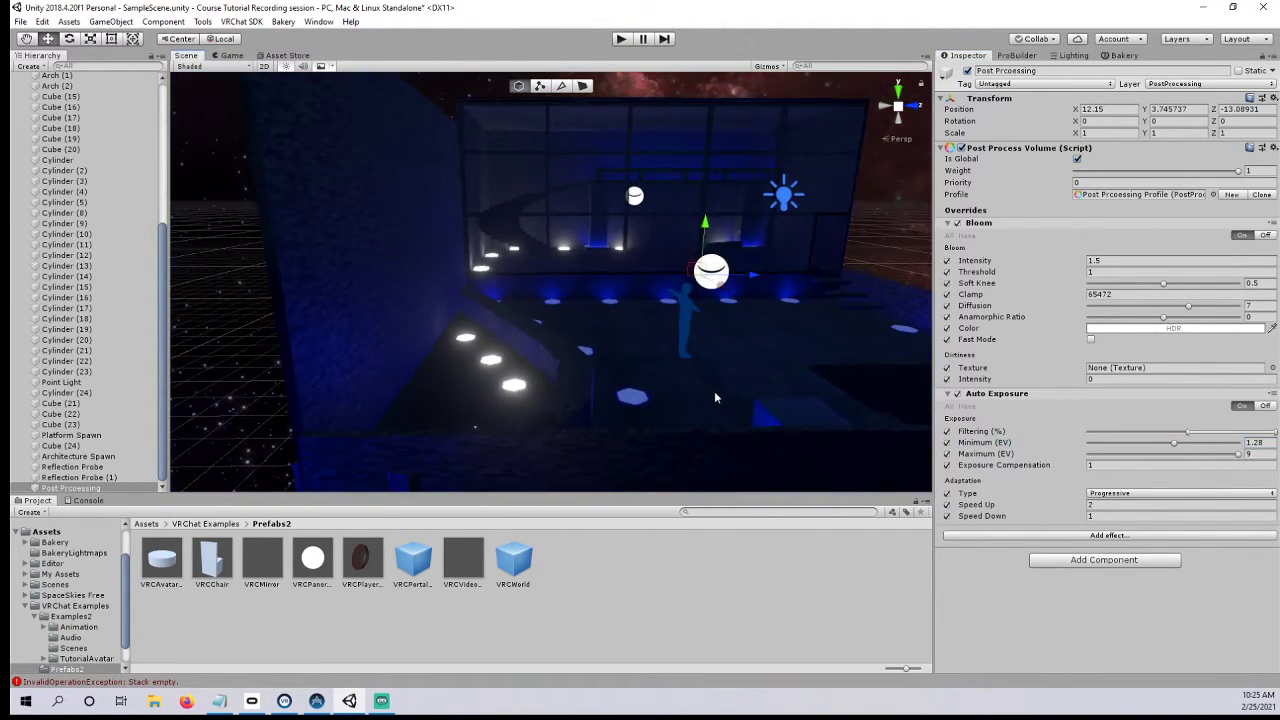
{"action": "middle_click_drag", "start_coordinate": [716, 397], "coordinate": [606, 352]}
{"action": "right_click_drag", "start_coordinate": [604, 352], "coordinate": [560, 362]}
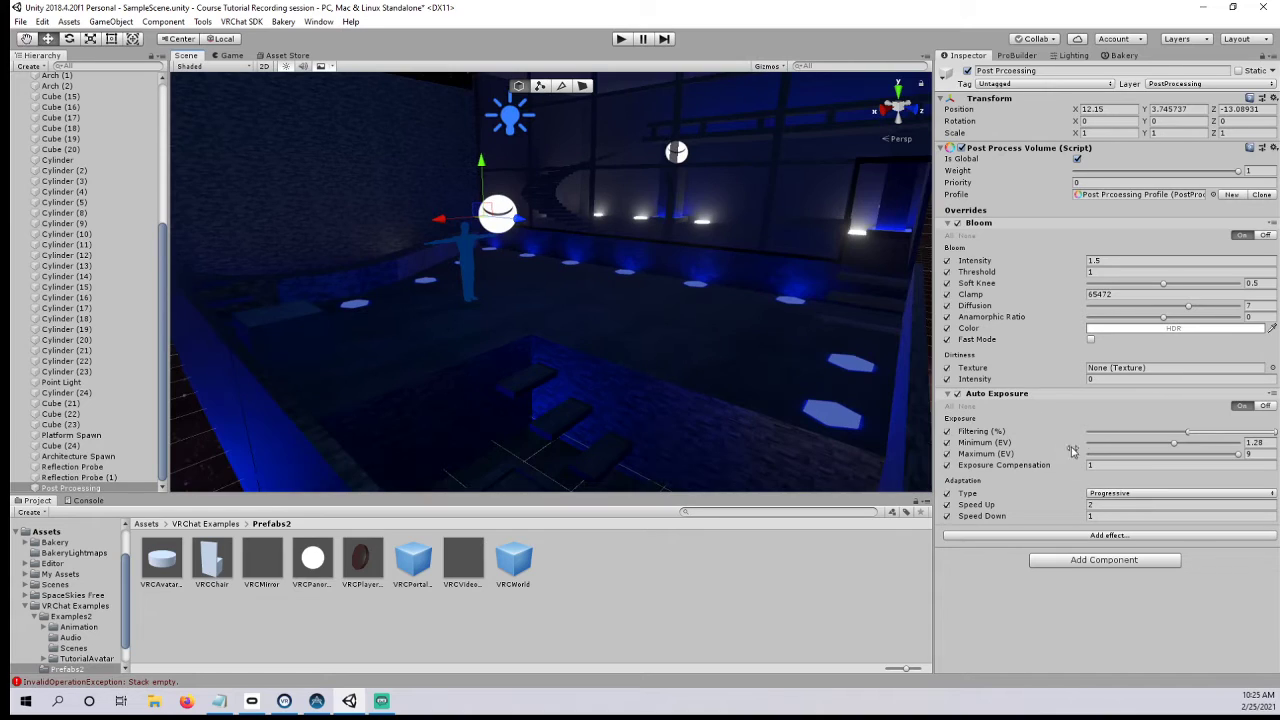
- Adjust the Auto Exposure minimum to about 0.23 EV, comparing brighter and darker looks of the building
{"action": "left_click_drag", "start_coordinate": [1168, 447], "coordinate": [1164, 447]}
{"action": "left_click_drag", "start_coordinate": [1158, 449], "coordinate": [1163, 449]}
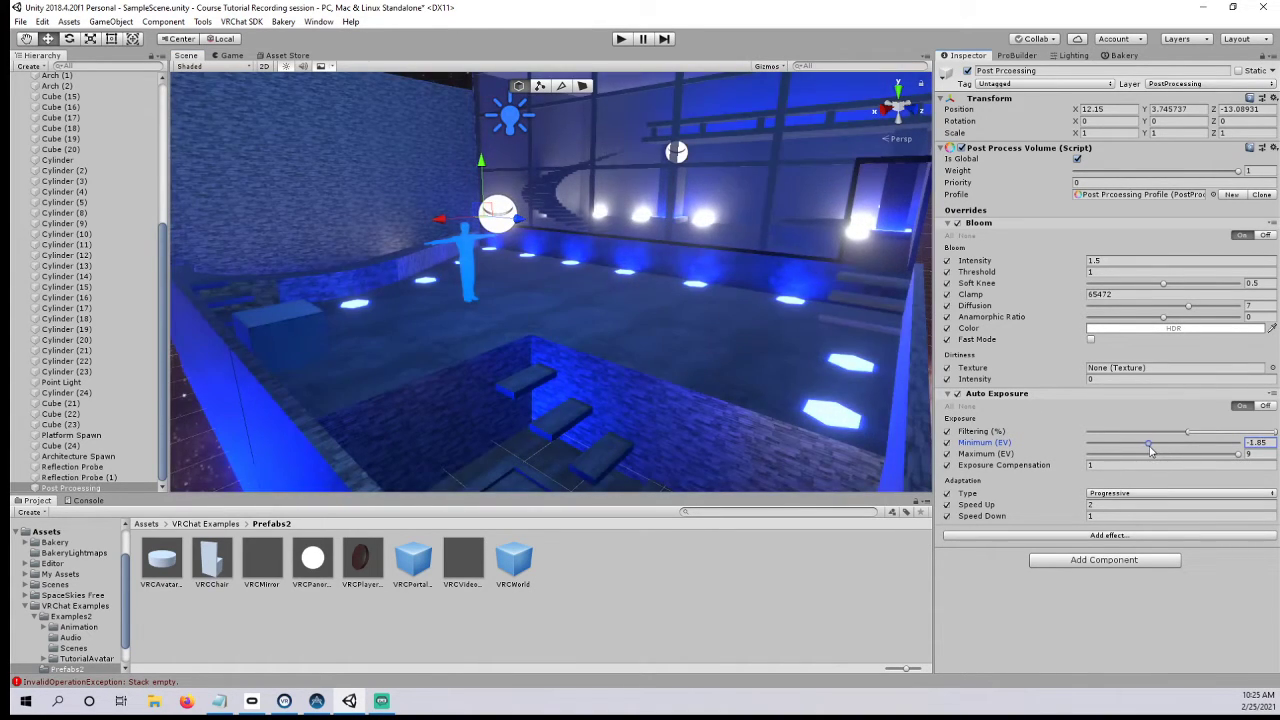
{"action": "right_click_drag", "start_coordinate": [450, 349], "coordinate": [594, 349]}
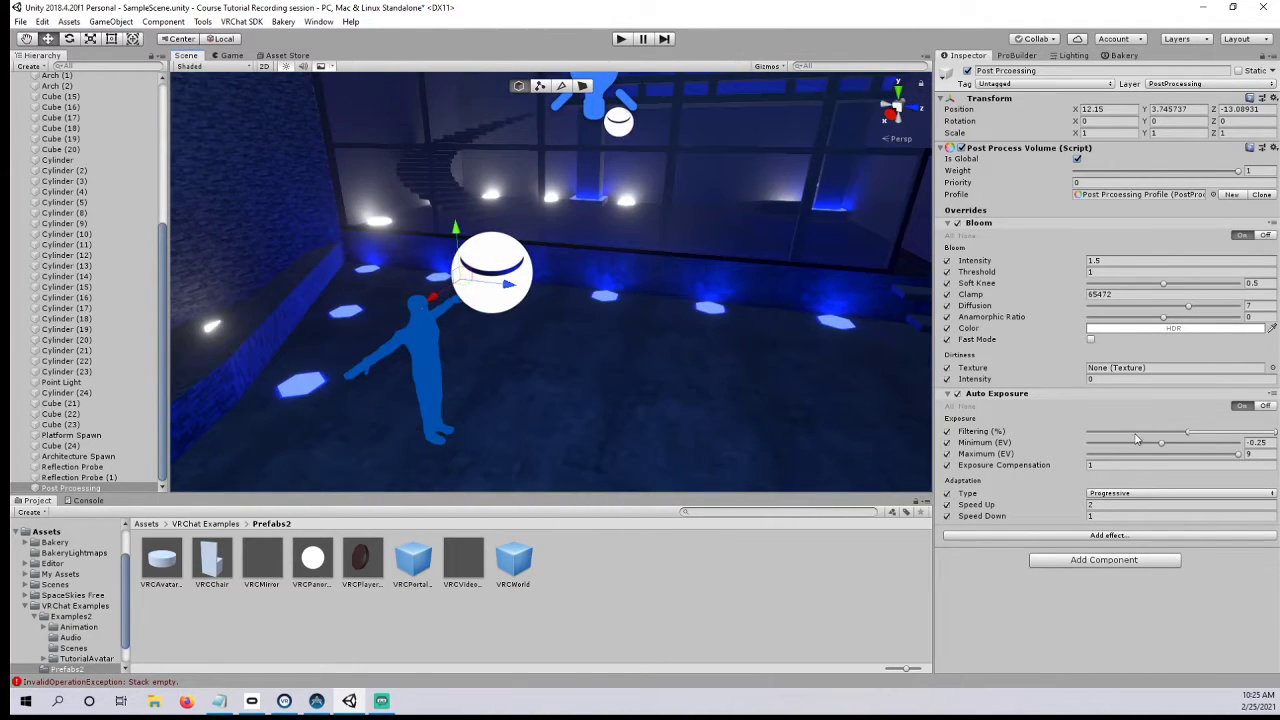
{"action": "left_click_drag", "start_coordinate": [1161, 447], "coordinate": [1169, 447]}
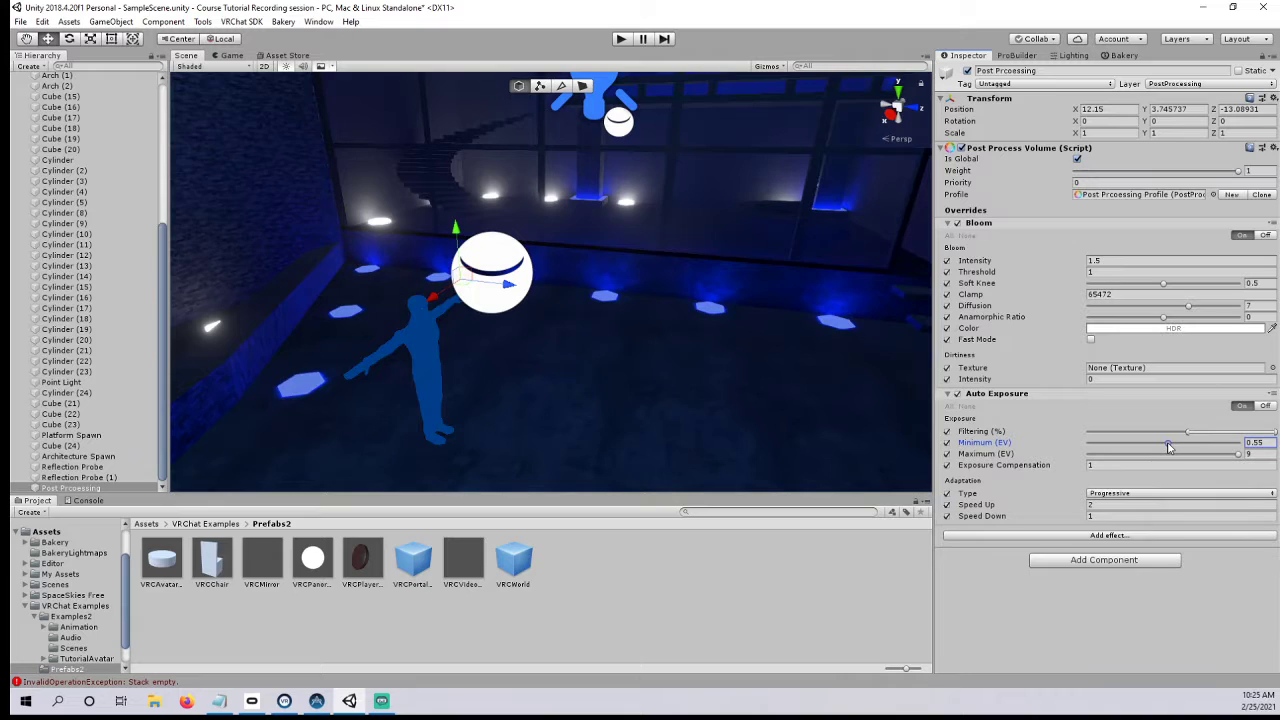
{"action": "left_click_drag", "start_coordinate": [1169, 447], "coordinate": [1165, 447]}
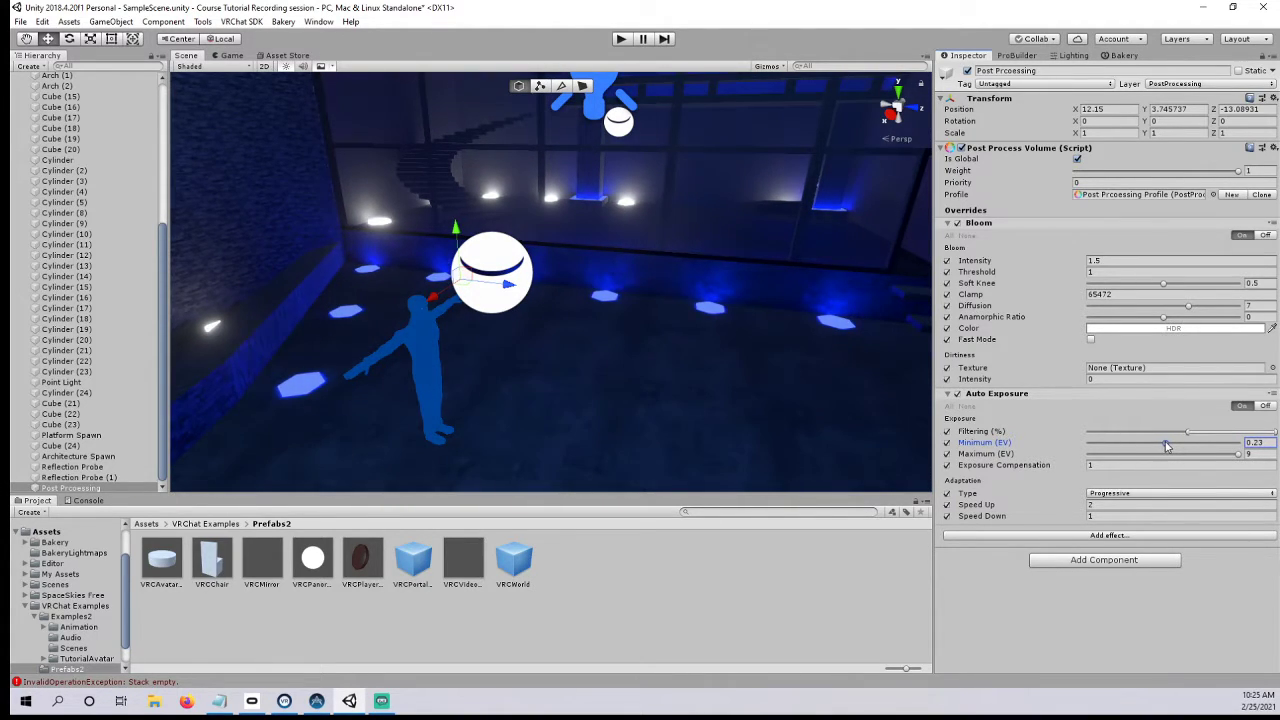
{"action": "right_click_drag", "start_coordinate": [872, 352], "coordinate": [829, 347]}
{"action": "scroll", "coordinate": [829, 347], "scroll_direction": "down", "scroll_amount": 10}
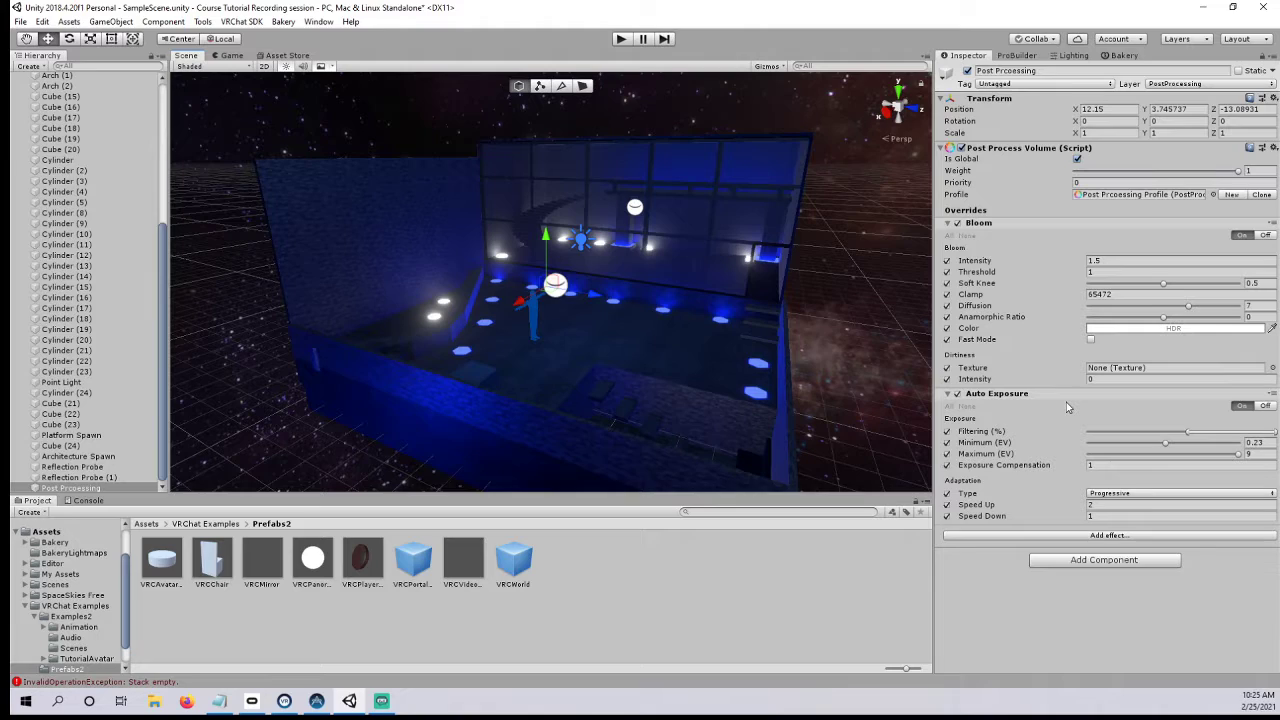
- Set the Auto Exposure's exposure compensation to 1.65
{"action": "left_click", "coordinate": [1118, 465]}
{"action": "type", "text": "2.59"}
{"action": "left_click_drag", "start_coordinate": [1121, 466], "coordinate": [968, 508]}
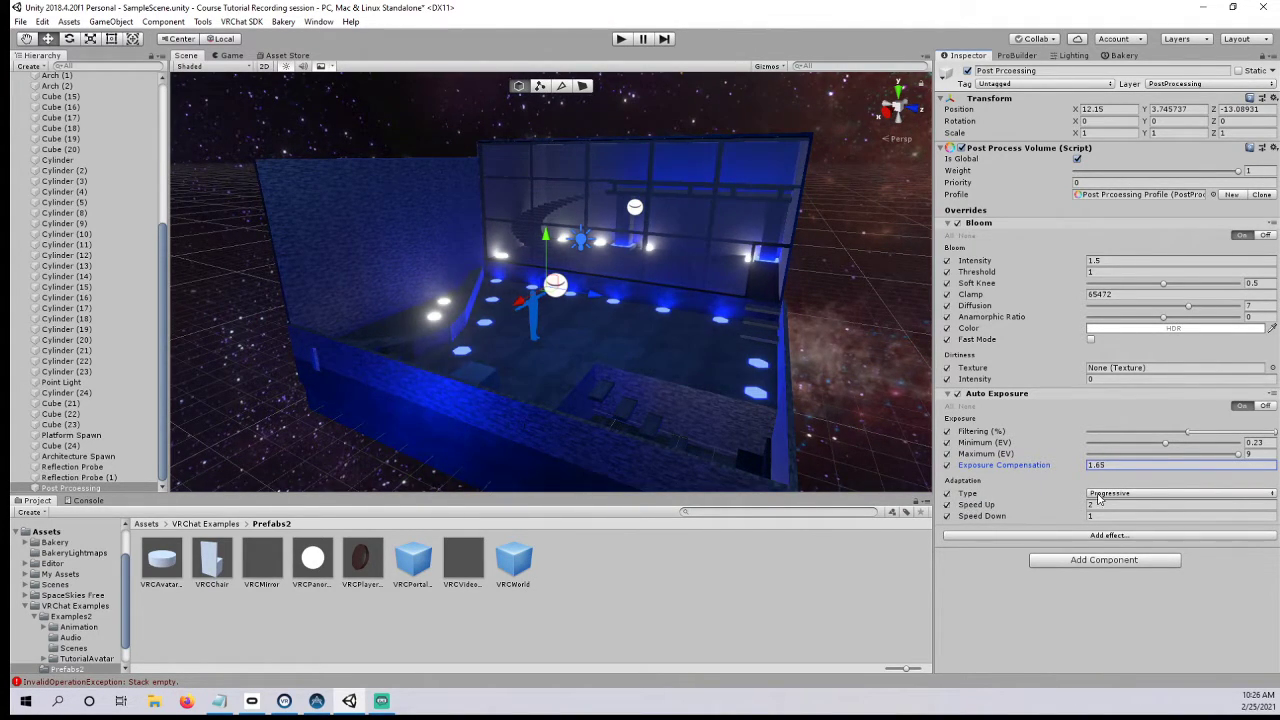
- With Progressive adaptation, set Speed Up to 11.56 and Speed Down to 4.4, and readjust the minimum to 0.23 EV
{"action": "left_click", "coordinate": [1151, 499]}
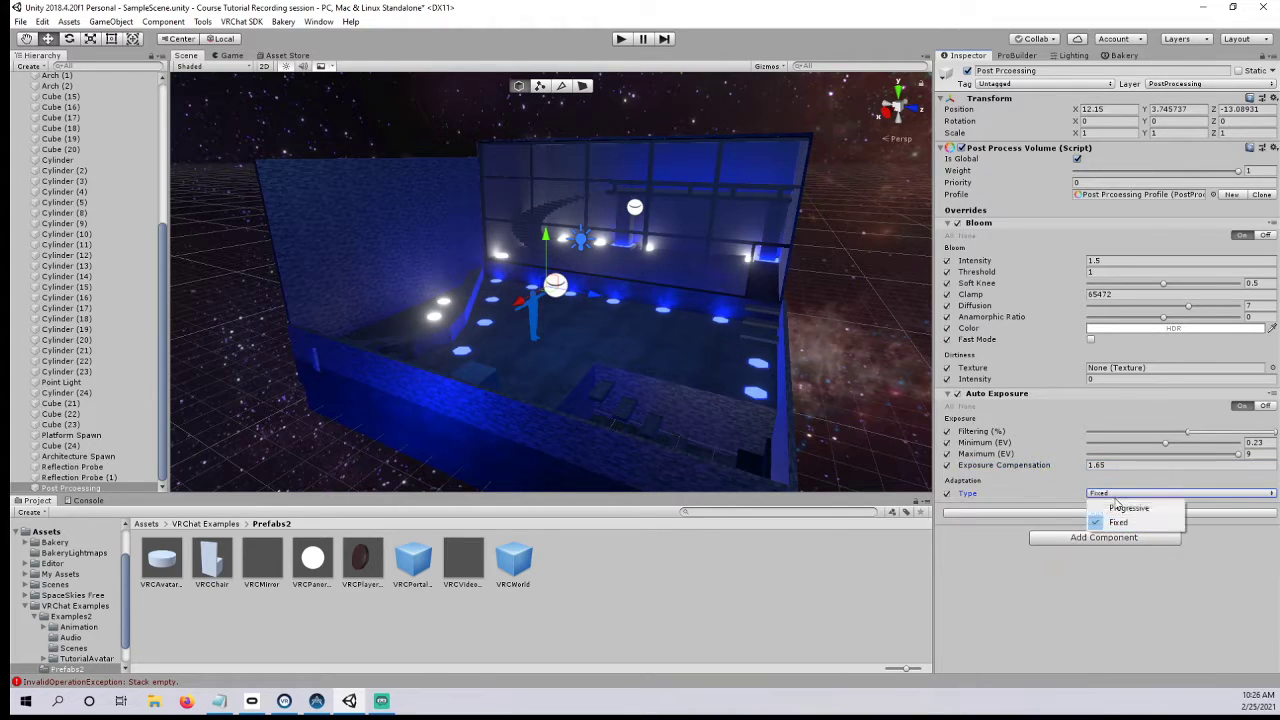
{"action": "left_click", "coordinate": [1108, 502]}
{"action": "left_click", "coordinate": [1120, 505]}
{"action": "type", "text": "5.47"}
{"action": "left_click_drag", "start_coordinate": [878, 508], "coordinate": [1167, 507]}
{"action": "left_click_drag", "start_coordinate": [1072, 515], "coordinate": [1008, 512]}
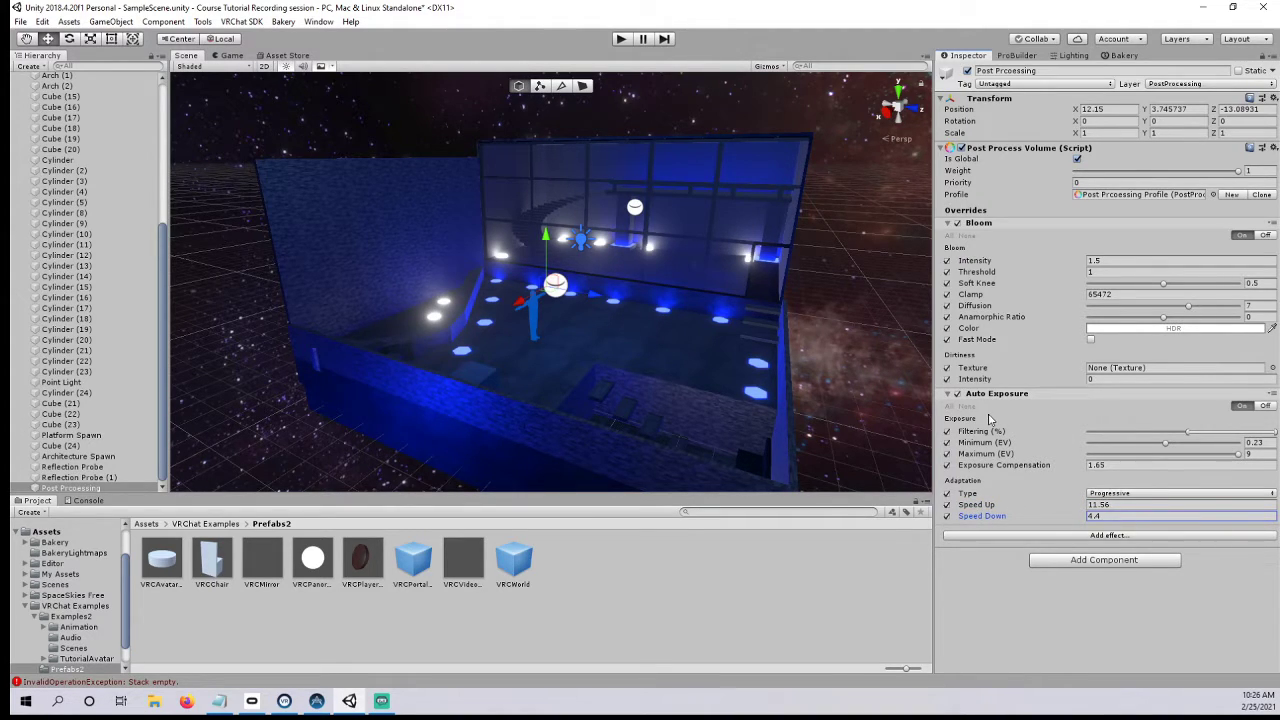
{"action": "left_click_drag", "start_coordinate": [1163, 445], "coordinate": [1166, 447]}
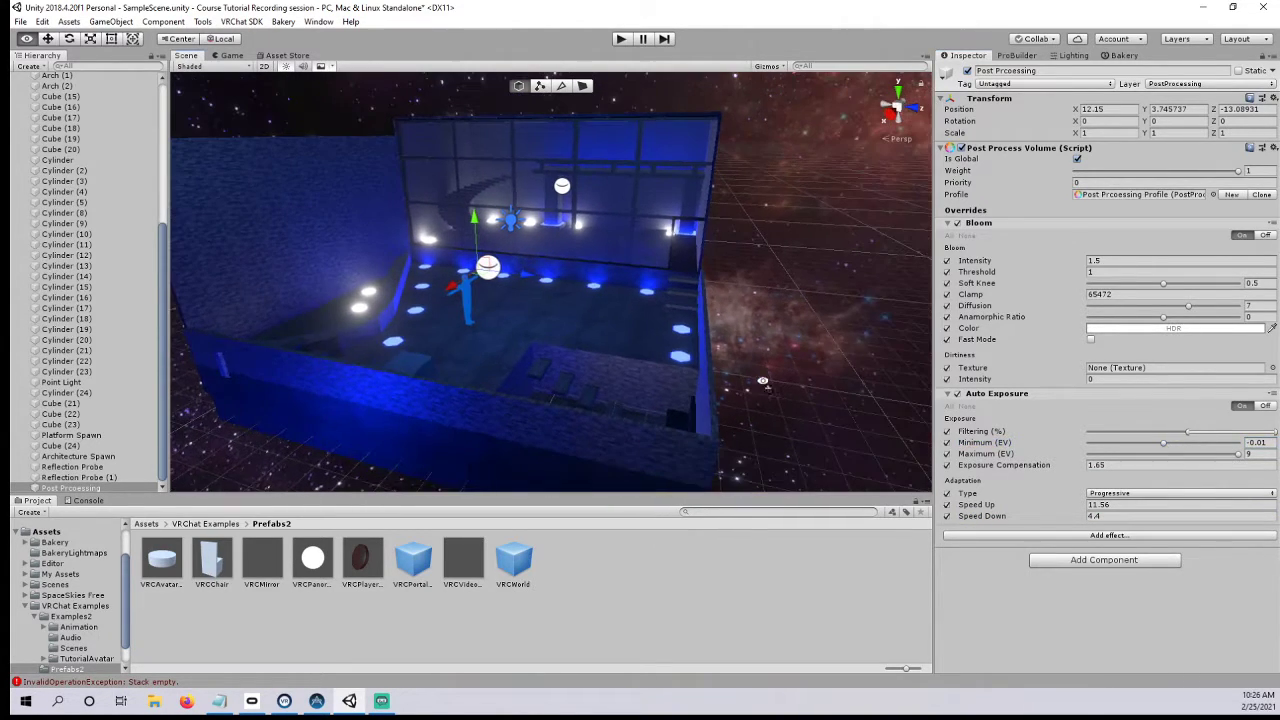
{"action": "left_click_drag", "start_coordinate": [1171, 447], "coordinate": [1165, 447]}
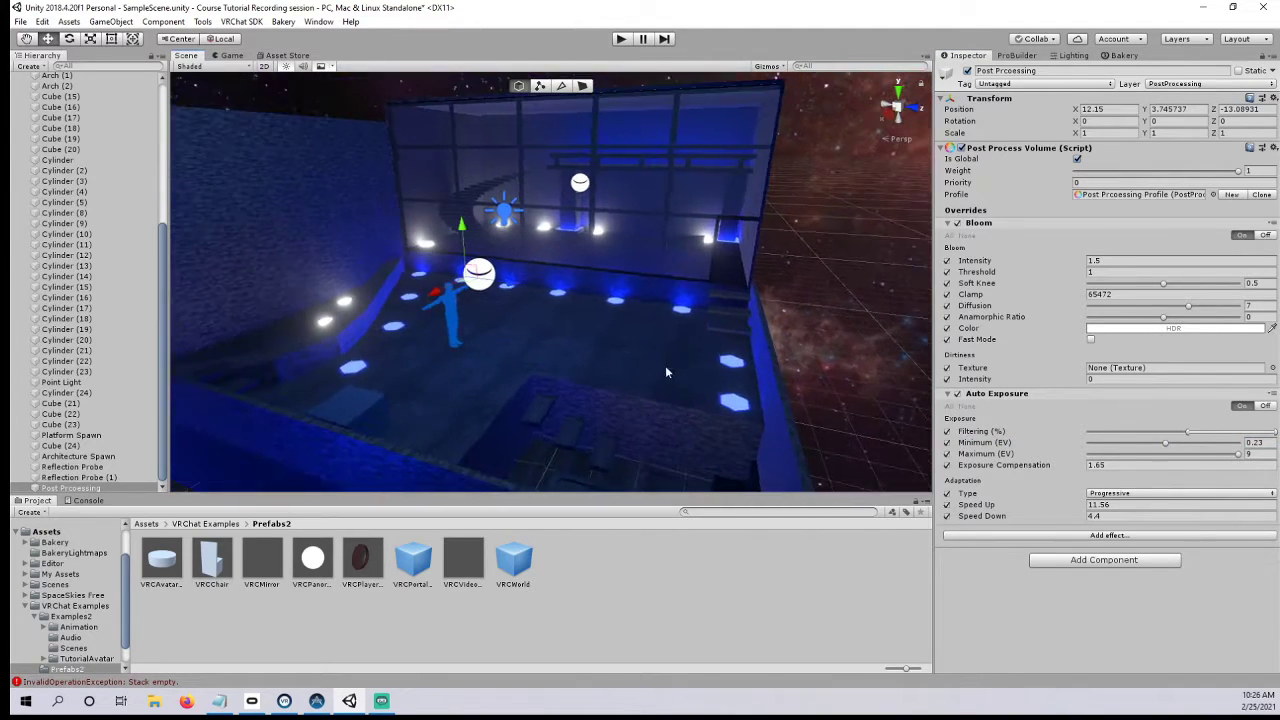
- Add a Chromatic Aberration effect to the post-processing volume and enable all of its settings
{"action": "left_click", "coordinate": [1046, 535]}
{"action": "mouse_move", "coordinate": [1083, 543]}
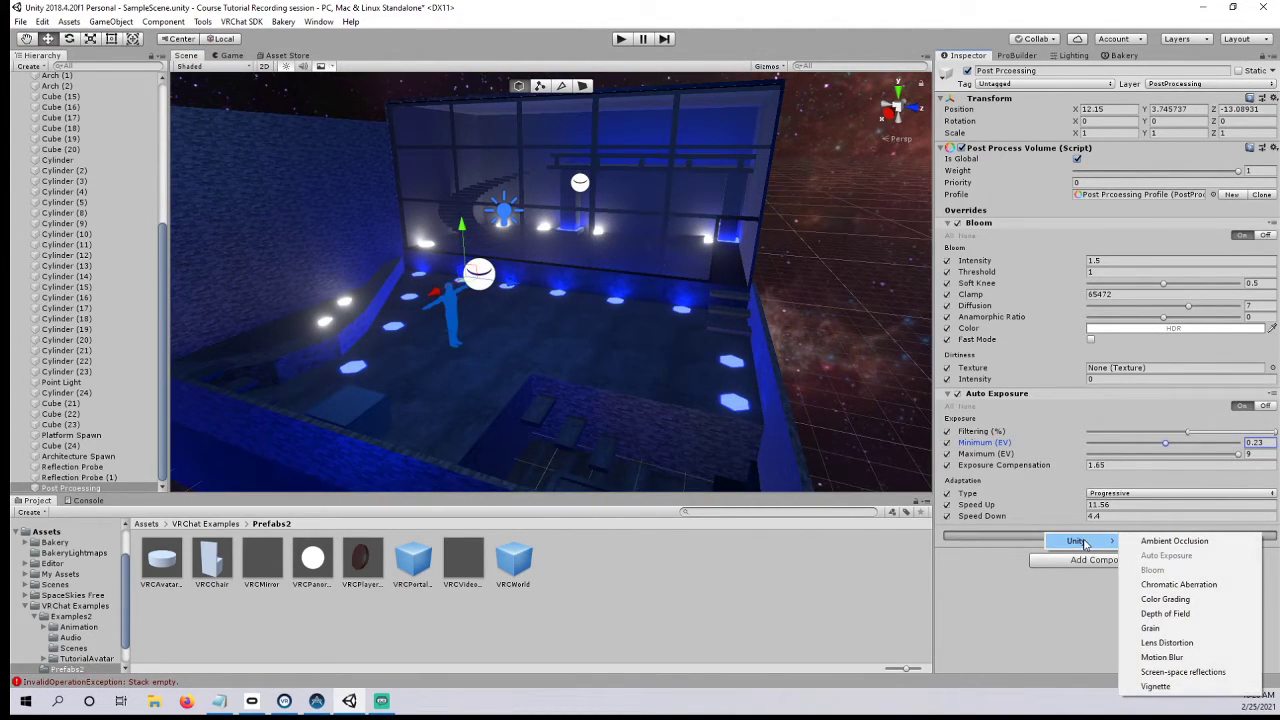
{"action": "left_click", "coordinate": [1176, 584]}
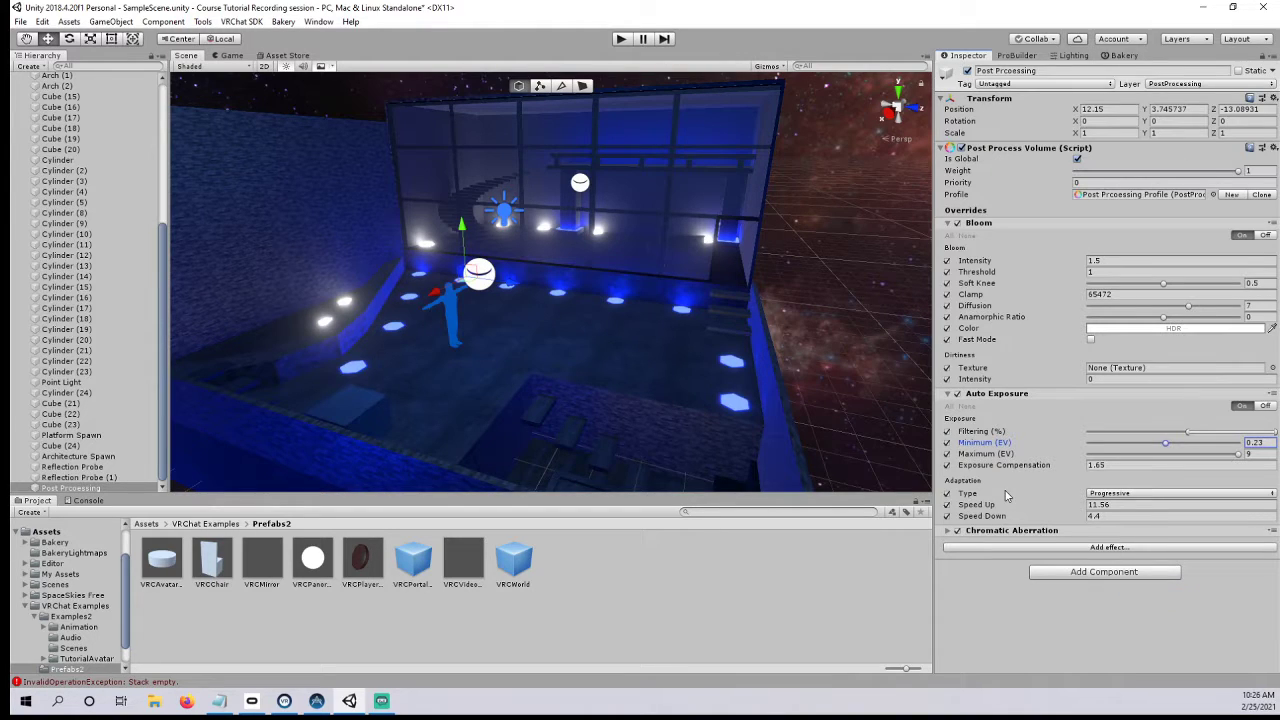
{"action": "left_click", "coordinate": [951, 531]}
{"action": "left_click", "coordinate": [948, 545]}
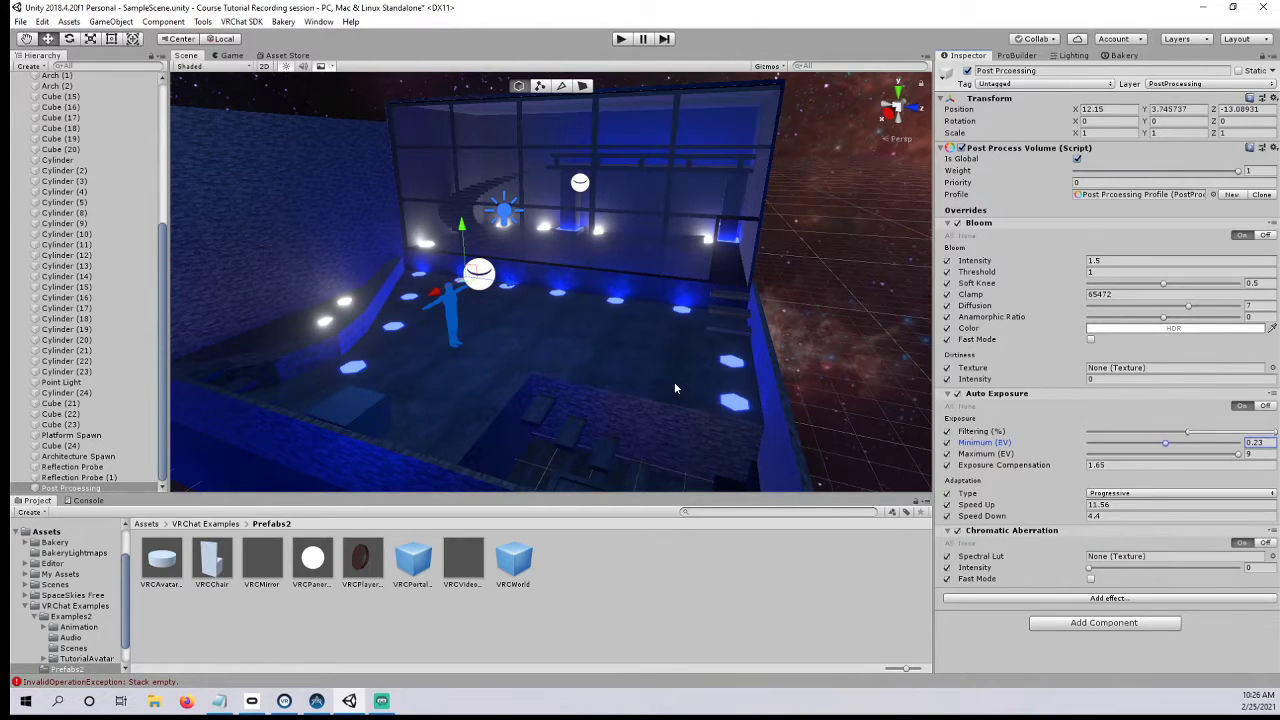
- Try a Chromatic Aberration intensity of about 0.758 while viewing the building from several angles, and reset it to 0
{"action": "scroll", "coordinate": [674, 384], "scroll_direction": "up", "scroll_amount": 4}
{"action": "middle_click_drag", "start_coordinate": [674, 382], "coordinate": [656, 333]}
{"action": "left_click_drag", "start_coordinate": [1096, 569], "coordinate": [1202, 568]}
{"action": "right_click_drag", "start_coordinate": [763, 376], "coordinate": [568, 286]}
{"action": "scroll", "coordinate": [682, 340], "scroll_direction": "down", "scroll_amount": 3}
{"action": "scroll", "coordinate": [688, 342], "scroll_direction": "up", "scroll_amount": 2}
{"action": "middle_click_drag", "start_coordinate": [568, 286], "coordinate": [786, 293]}
{"action": "right_click_drag", "start_coordinate": [786, 293], "coordinate": [831, 340]}
{"action": "middle_click_drag", "start_coordinate": [831, 340], "coordinate": [714, 334]}
{"action": "scroll", "coordinate": [774, 347], "scroll_direction": "up", "scroll_amount": 1}
{"action": "right_click_drag", "start_coordinate": [714, 334], "coordinate": [676, 356]}
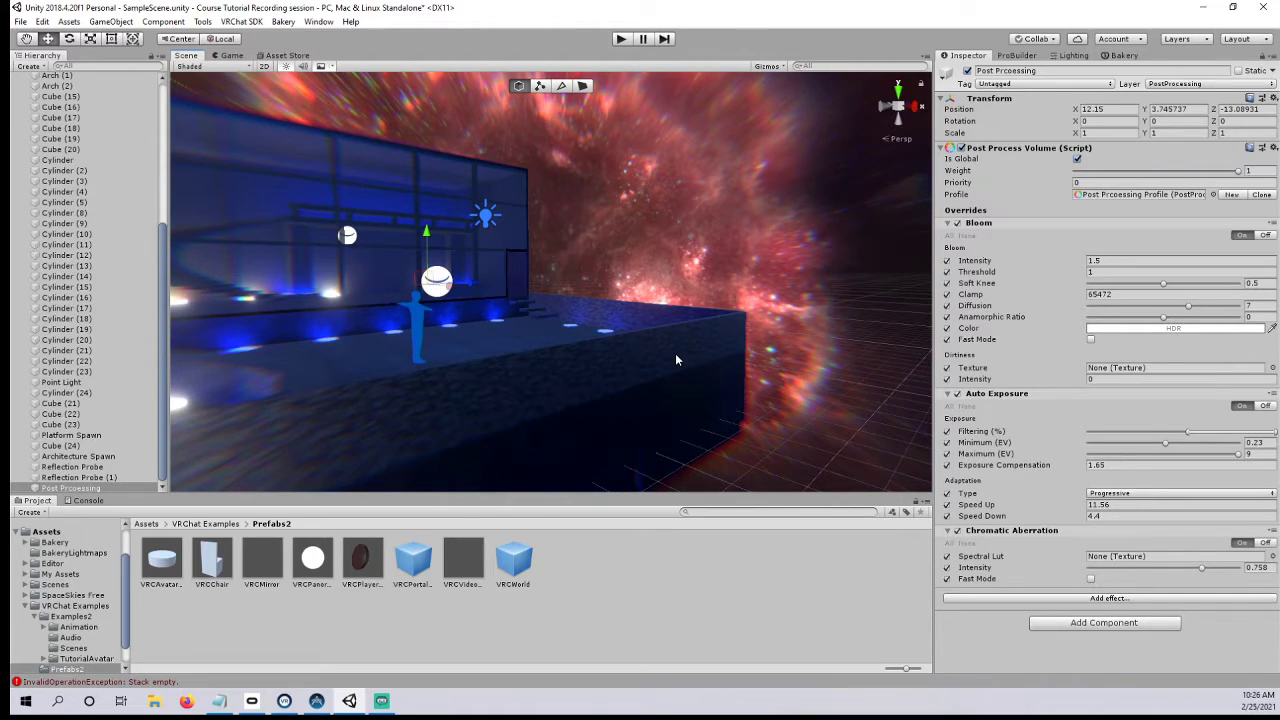
{"action": "mouse_move", "coordinate": [675, 355]}
{"action": "right_mouse_down"}
{"action": "mouse_move", "coordinate": [440, 360]}
{"action": "mouse_move", "coordinate": [485, 337]}
{"action": "mouse_move", "coordinate": [669, 376]}
{"action": "right_mouse_up"}
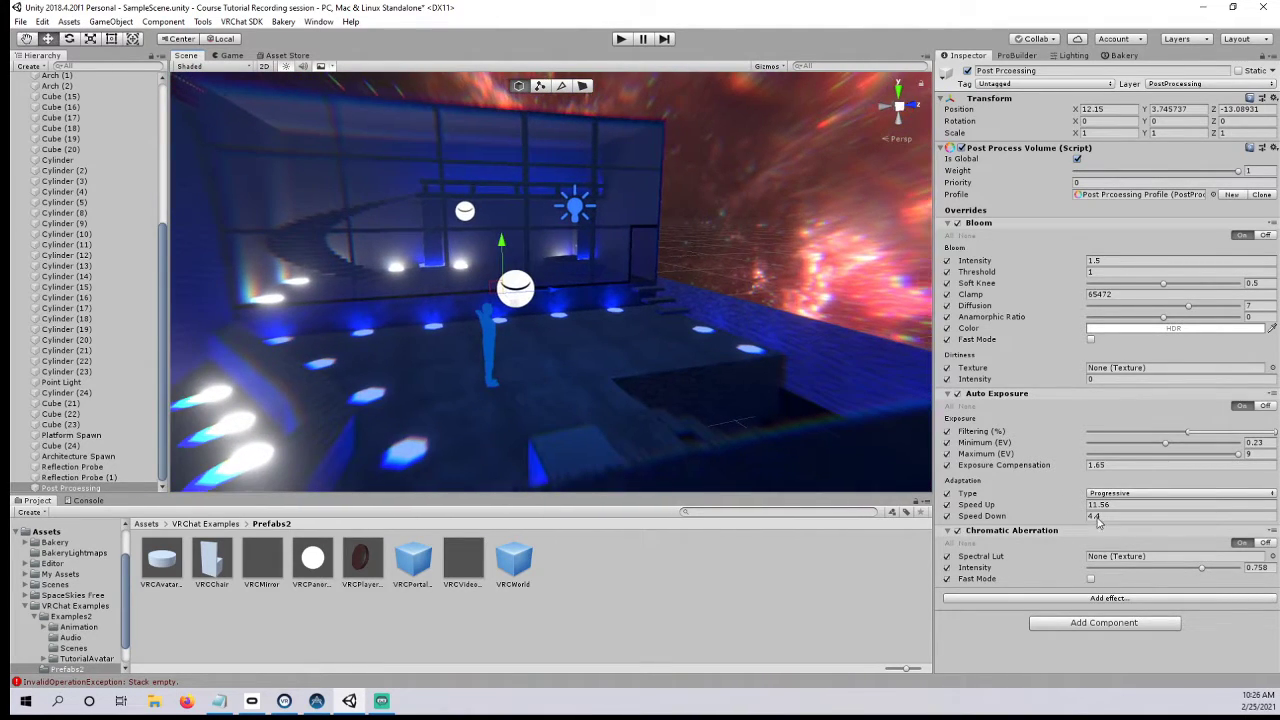
{"action": "left_click_drag", "start_coordinate": [1181, 567], "coordinate": [1089, 568]}
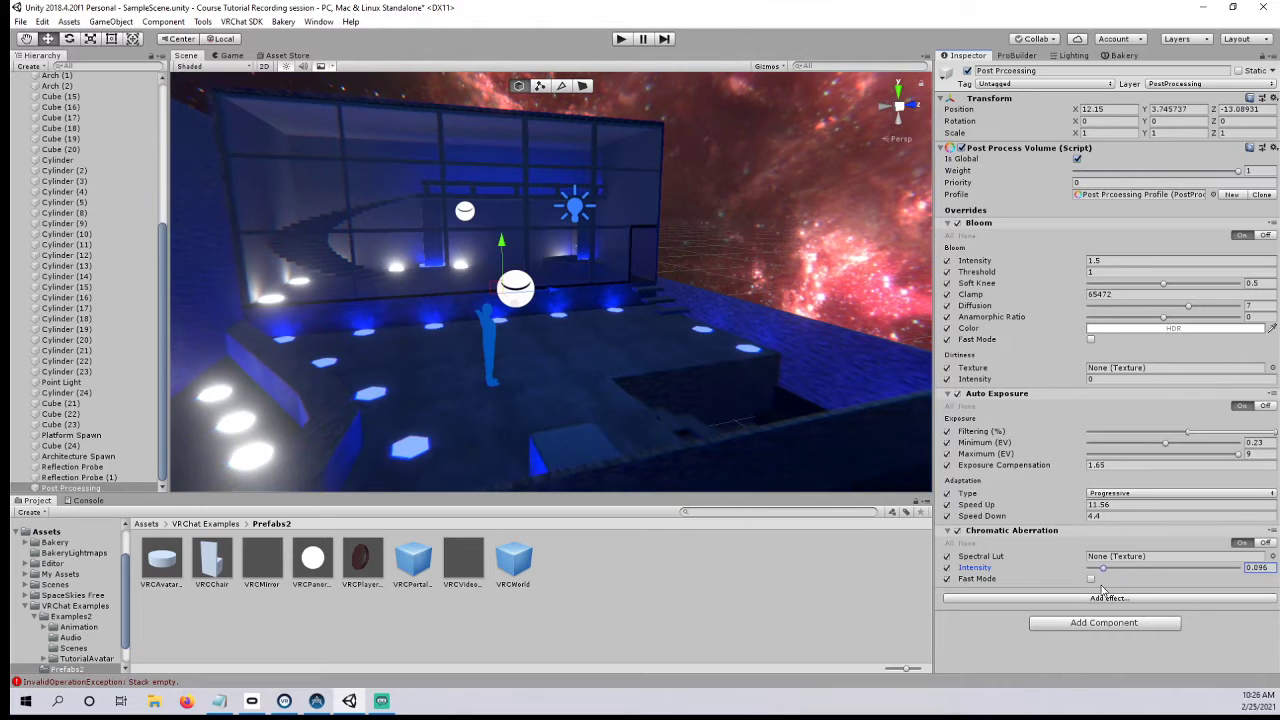
- Move the protruding end face of the curved stone arch inward at the building's outer wall
{"action": "right_click_drag", "start_coordinate": [690, 380], "coordinate": [603, 300]}
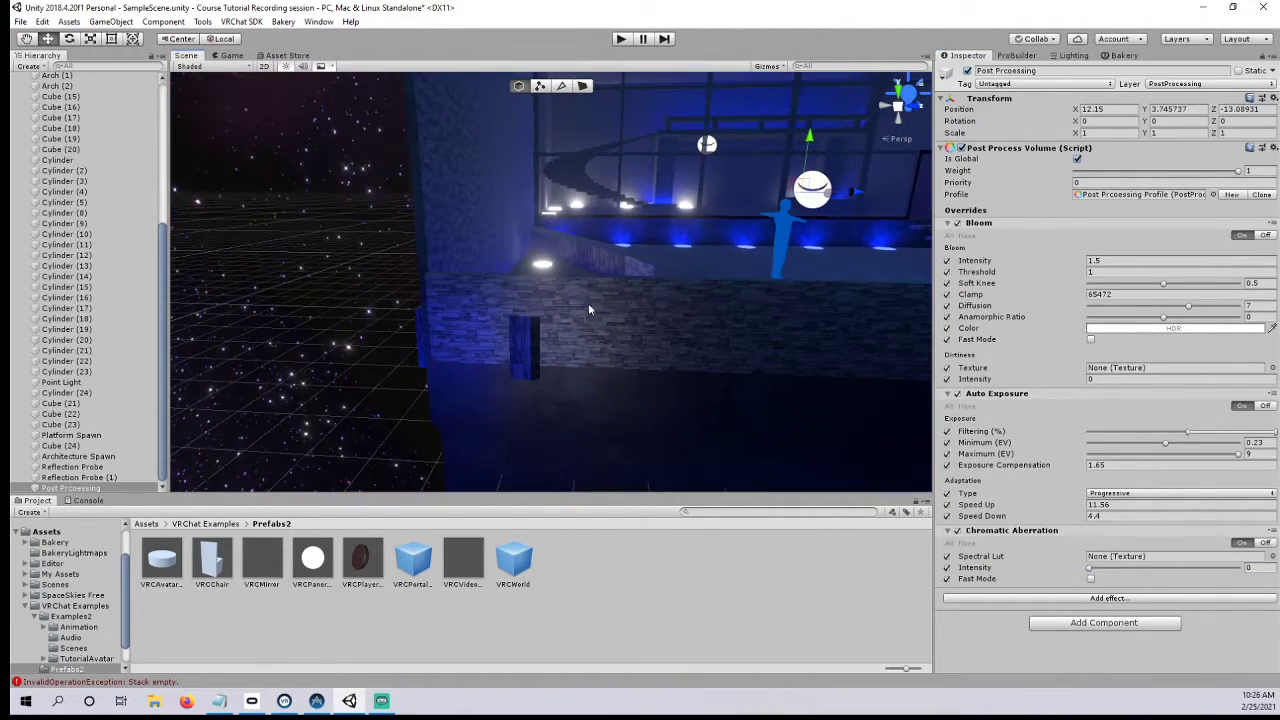
{"action": "left_click", "coordinate": [547, 289]}
{"action": "left_click", "coordinate": [585, 86]}
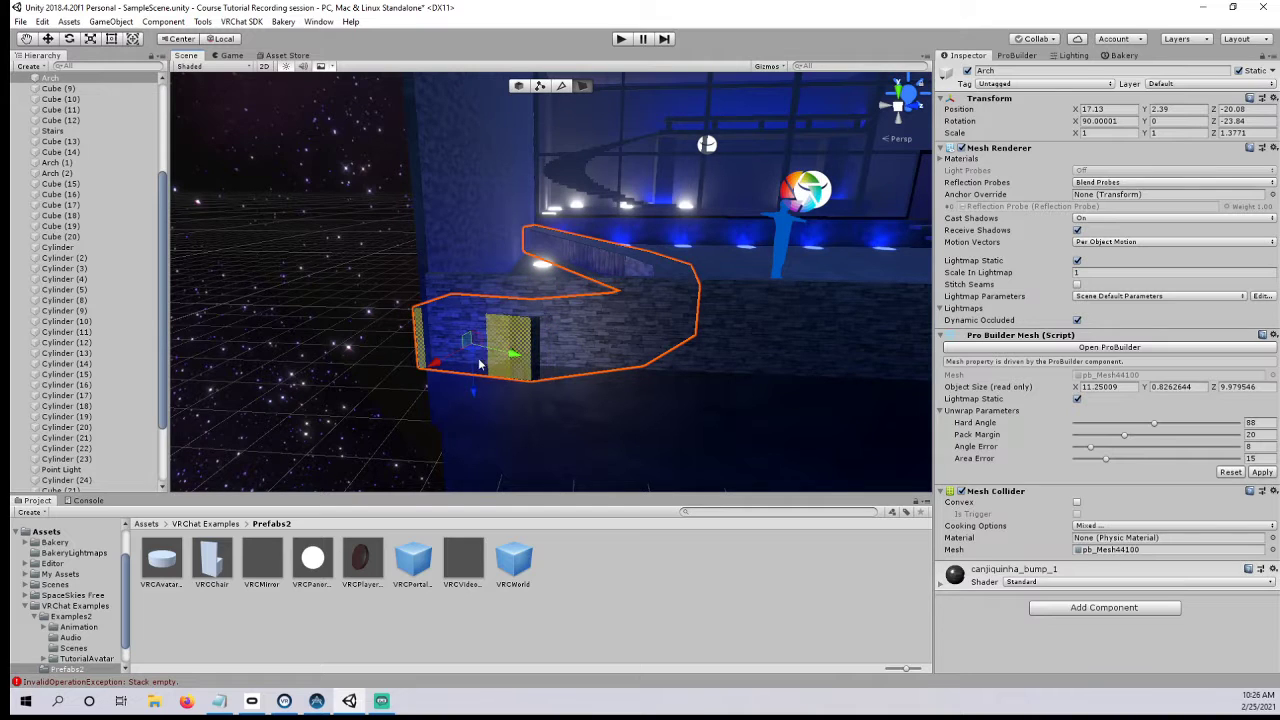
{"action": "left_click_drag", "start_coordinate": [440, 366], "coordinate": [470, 349]}
{"action": "left_click_drag", "start_coordinate": [490, 360], "coordinate": [446, 409], "text": "alt"}
{"action": "scroll", "coordinate": [400, 393], "scroll_direction": "up", "scroll_amount": 2}
{"action": "left_click_drag", "start_coordinate": [364, 380], "coordinate": [320, 253], "text": "alt"}
{"action": "left_click", "coordinate": [378, 390]}
{"action": "left_click", "coordinate": [260, 221]}
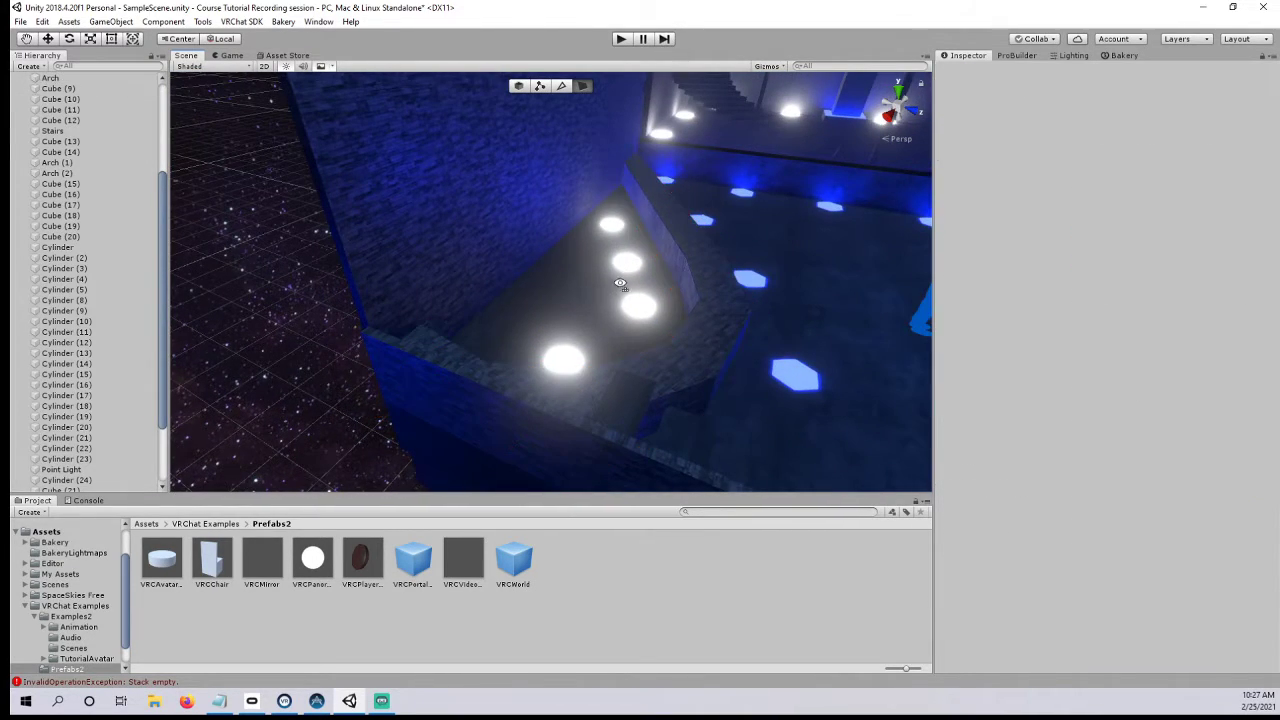
{"action": "left_click_drag", "start_coordinate": [260, 221], "coordinate": [562, 295], "text": "alt"}
{"action": "left_click_drag", "start_coordinate": [669, 227], "coordinate": [705, 232], "text": "alt"}
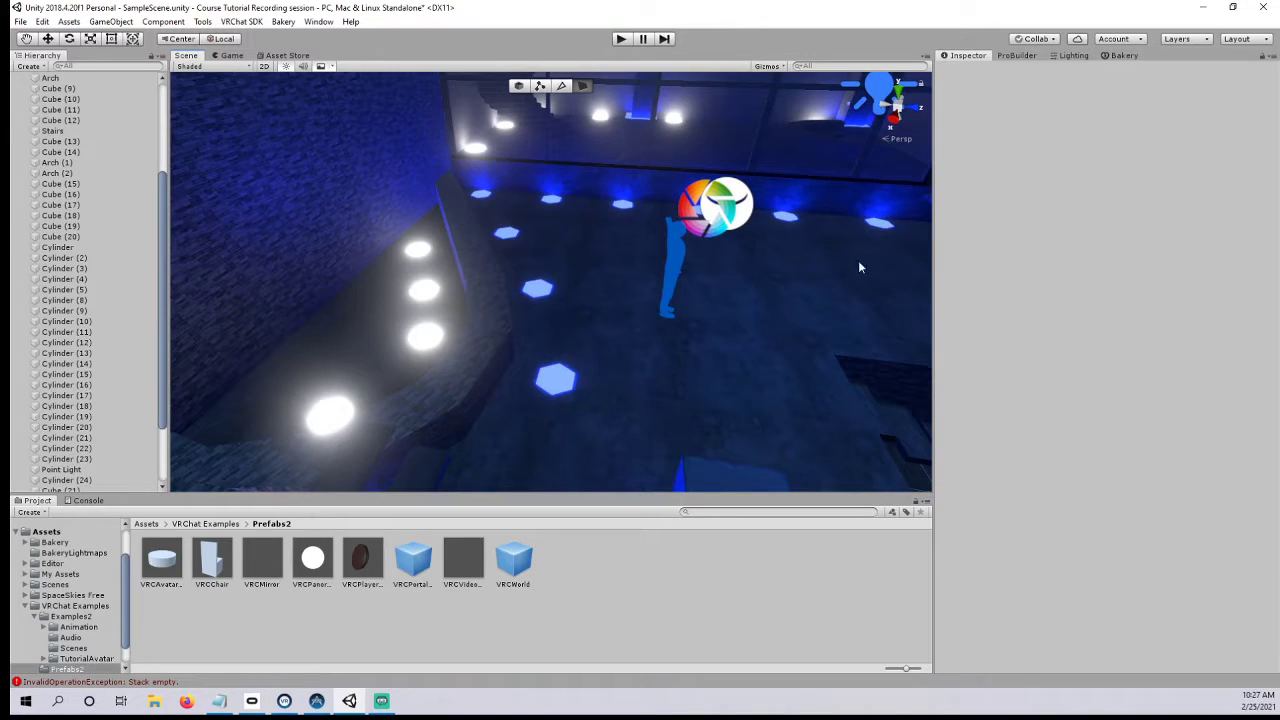
- Select the post-processing object and remove its Chromatic Aberration effect
{"action": "left_click", "coordinate": [700, 218]}
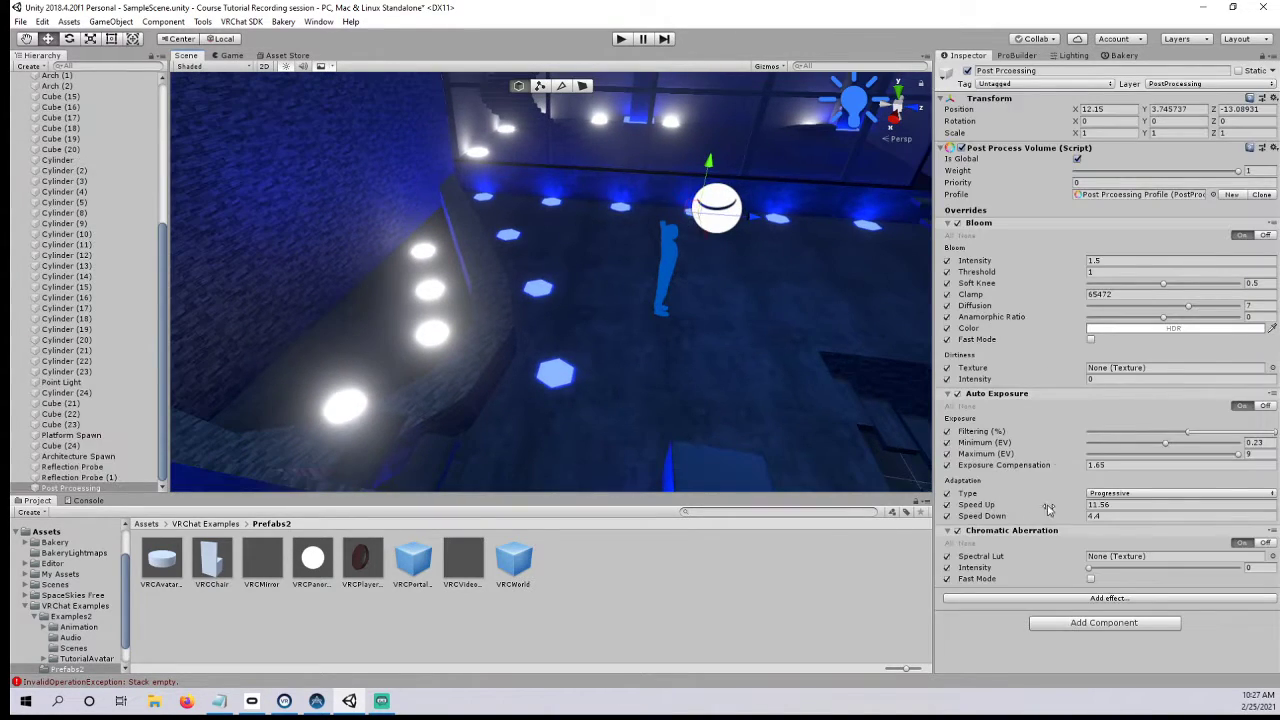
{"action": "right_click", "coordinate": [1022, 529]}
{"action": "left_click", "coordinate": [1056, 549]}
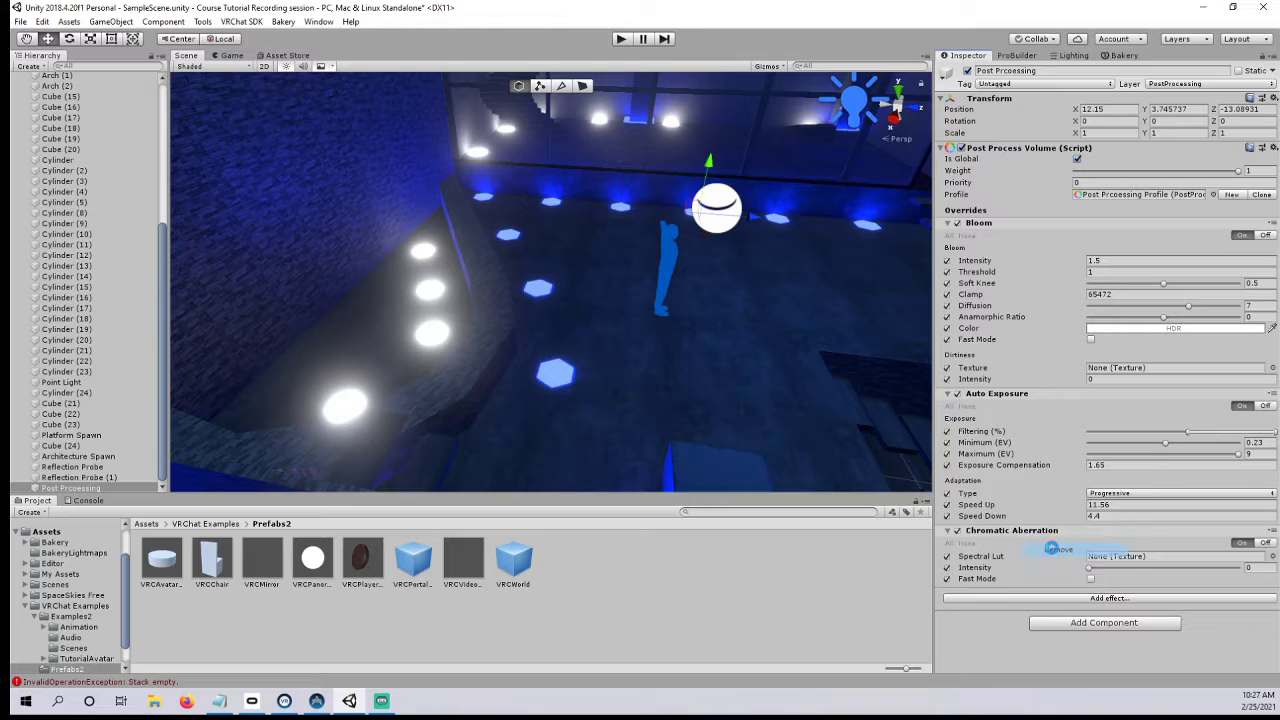
- Add a Color Grading effect with all settings enabled, keeping its mode at High Definition Range
{"action": "left_click", "coordinate": [1106, 536]}
{"action": "mouse_move", "coordinate": [1104, 546]}
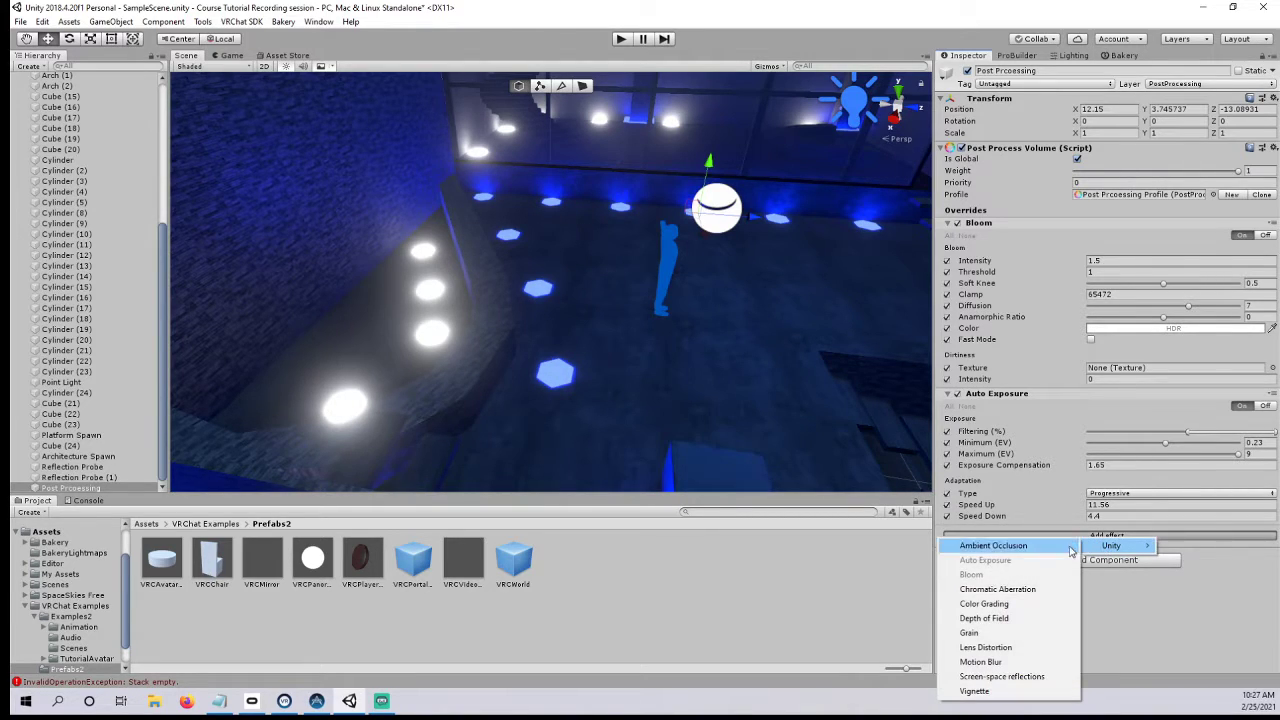
{"action": "left_click", "coordinate": [1025, 603]}
{"action": "scroll", "coordinate": [990, 420], "scroll_direction": "down", "scroll_amount": 5}
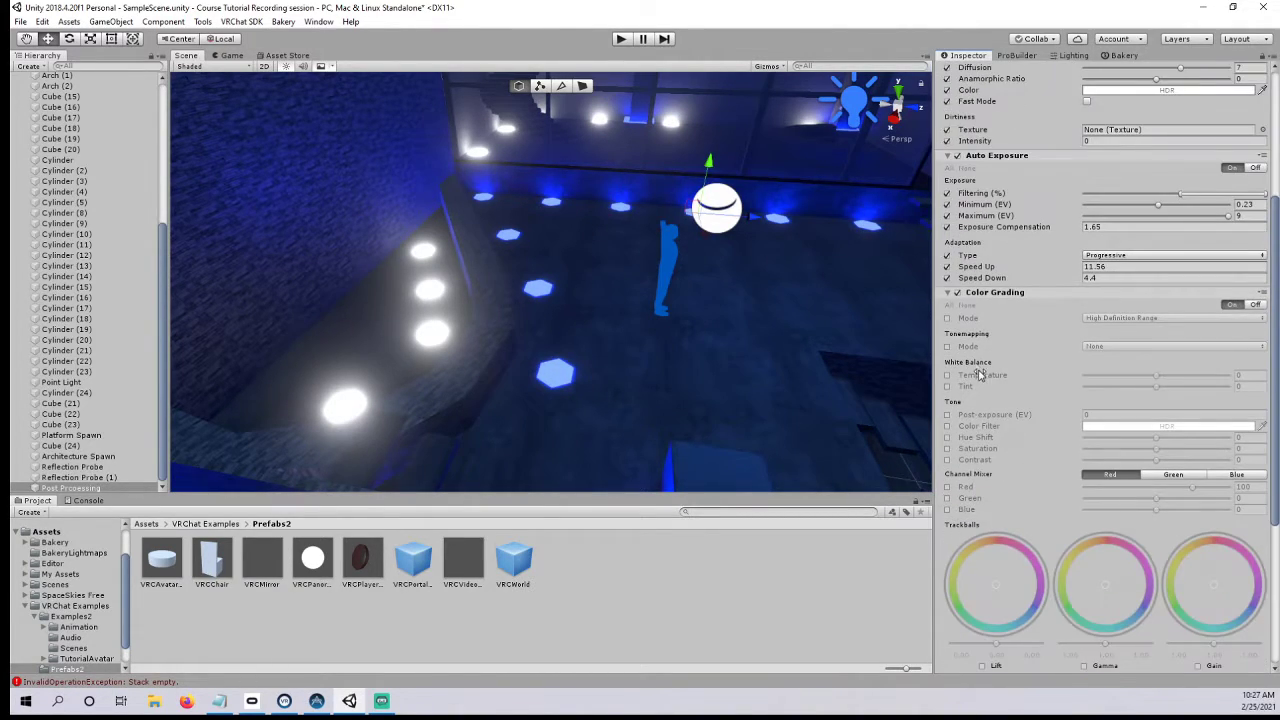
{"action": "left_click", "coordinate": [952, 306]}
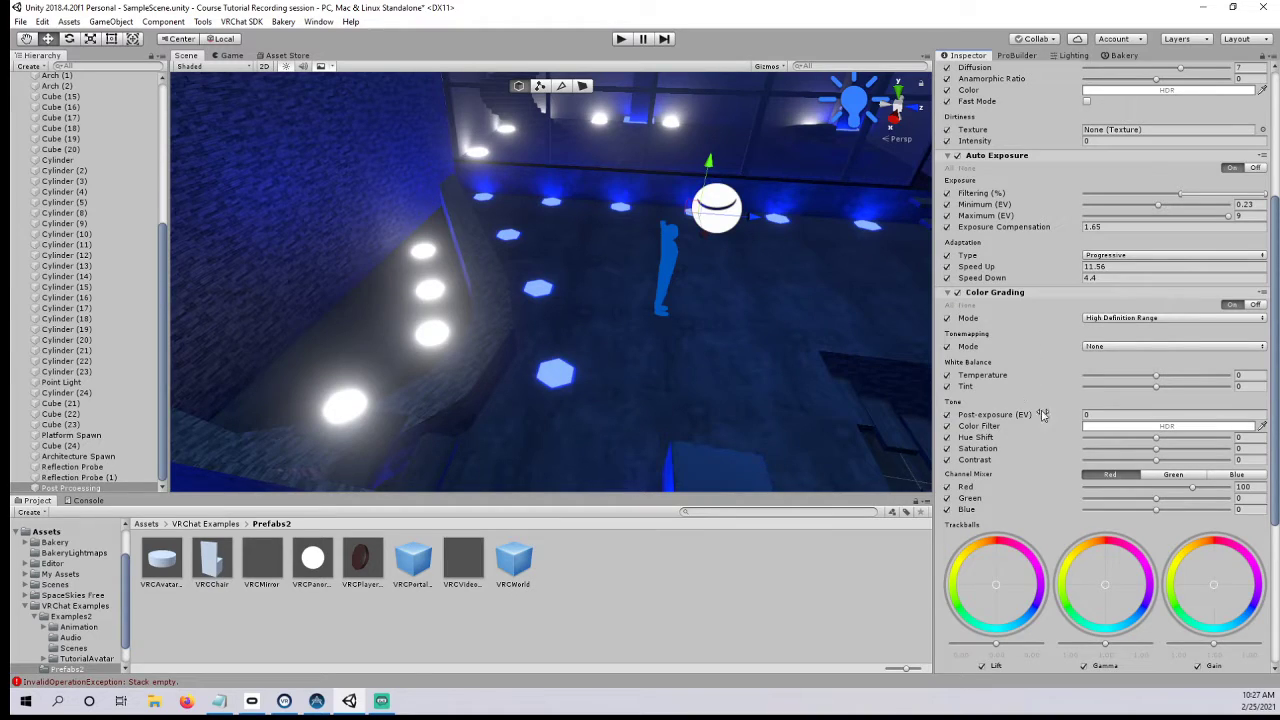
{"action": "left_click", "coordinate": [1131, 319]}
{"action": "left_click", "coordinate": [1038, 336]}
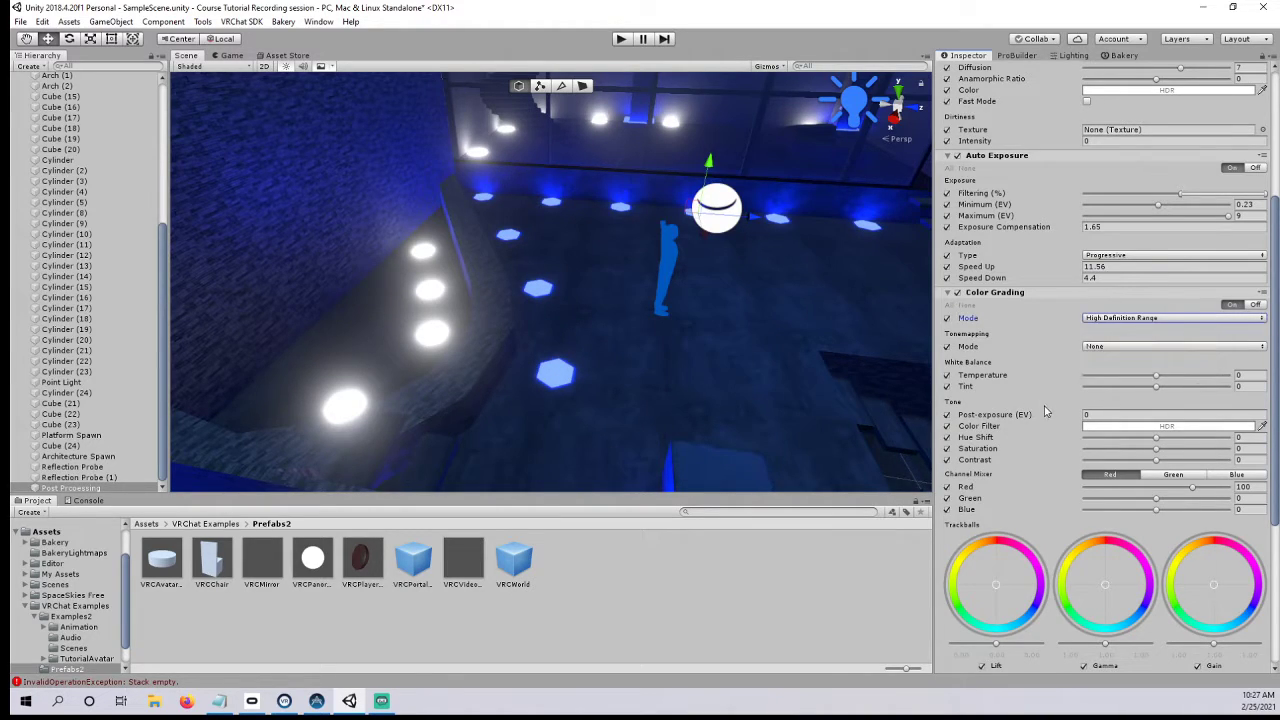
- Try a Color Grading white balance temperature of 100 and check its effect on the building's terrace
{"action": "left_click_drag", "start_coordinate": [1156, 381], "coordinate": [1234, 388]}
{"action": "right_click_drag", "start_coordinate": [594, 355], "coordinate": [603, 311]}
{"action": "scroll", "coordinate": [620, 338], "scroll_direction": "down", "scroll_amount": 3}
{"action": "scroll", "coordinate": [620, 338], "scroll_direction": "up", "scroll_amount": 4}
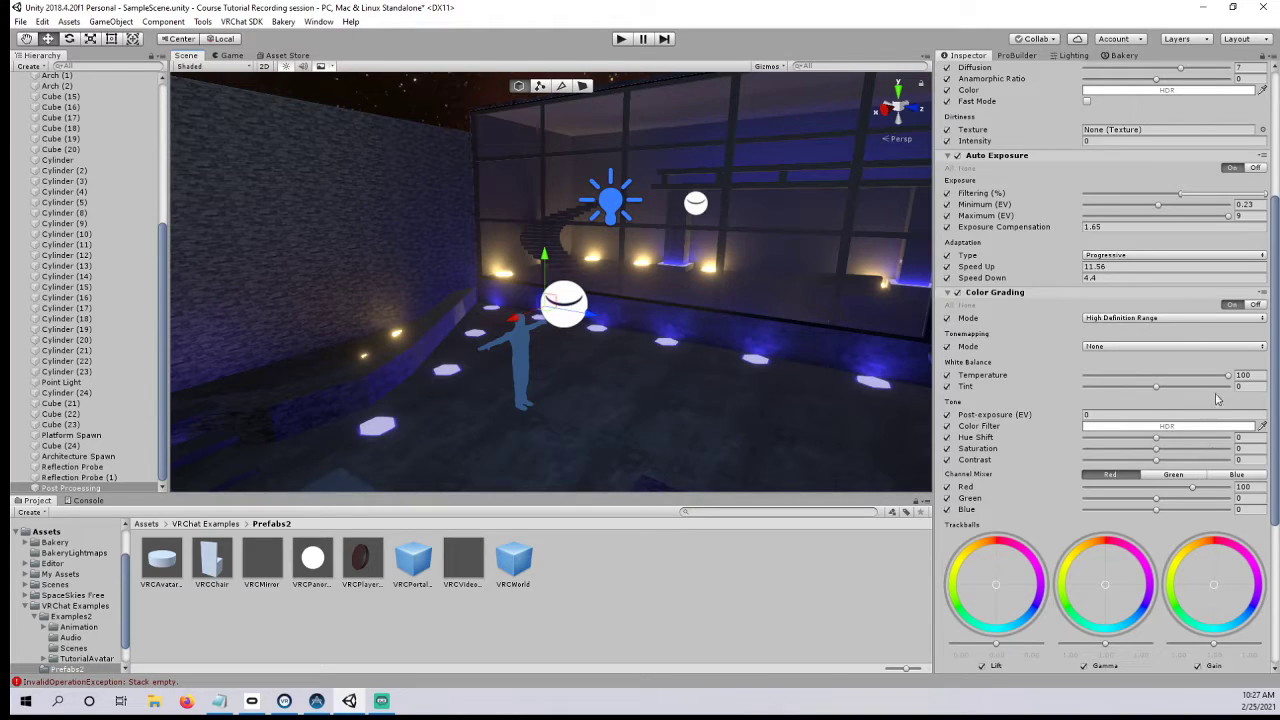
- Set the Color Grading temperature to about -2.1 and check the scene from the side of the terrace
{"action": "left_click_drag", "start_coordinate": [1222, 381], "coordinate": [1257, 414]}
{"action": "mouse_move", "coordinate": [1168, 428]}
{"action": "left_mouse_down"}
{"action": "mouse_move", "coordinate": [1078, 428]}
{"action": "mouse_move", "coordinate": [1155, 432]}
{"action": "left_mouse_up"}
{"action": "right_click_drag", "start_coordinate": [630, 372], "coordinate": [729, 376]}
{"action": "scroll", "coordinate": [729, 376], "scroll_direction": "down", "scroll_amount": 3}
{"action": "middle_click_drag", "start_coordinate": [660, 370], "coordinate": [782, 362]}
{"action": "right_click_drag", "start_coordinate": [530, 364], "coordinate": [631, 371]}
{"action": "middle_click_drag", "start_coordinate": [631, 371], "coordinate": [694, 338]}
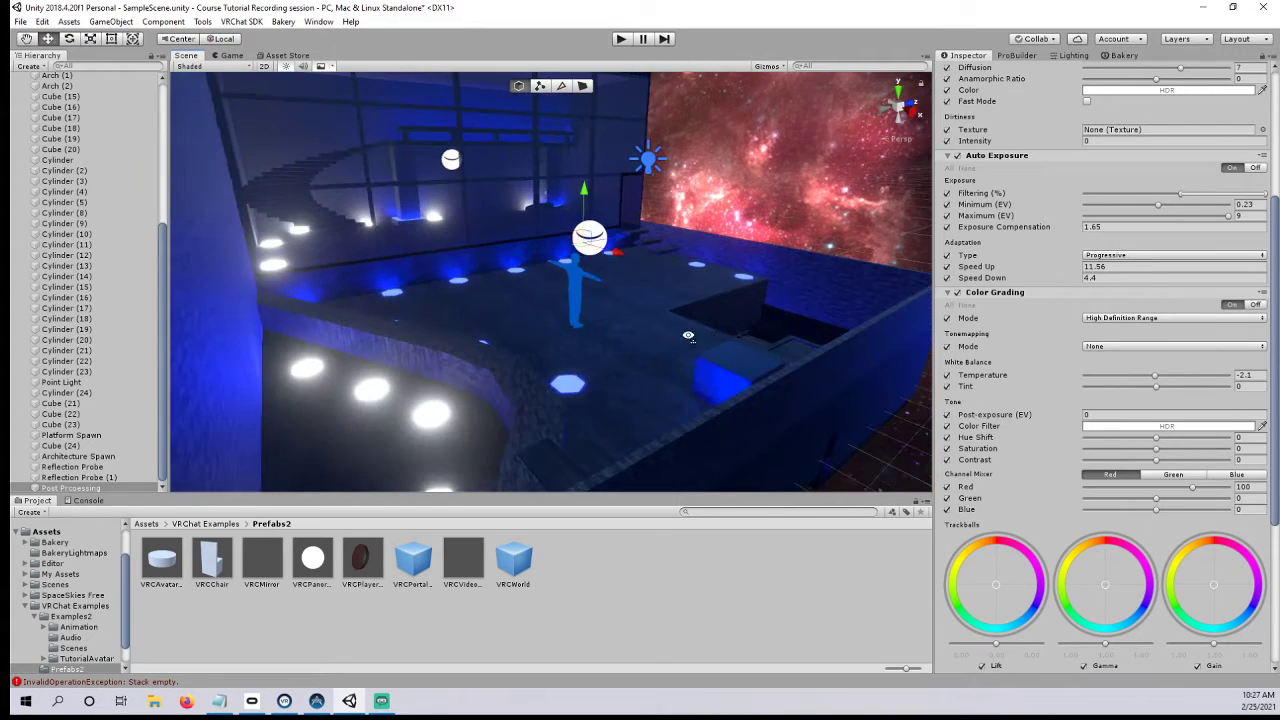
{"action": "right_click_drag", "start_coordinate": [694, 338], "coordinate": [650, 347]}
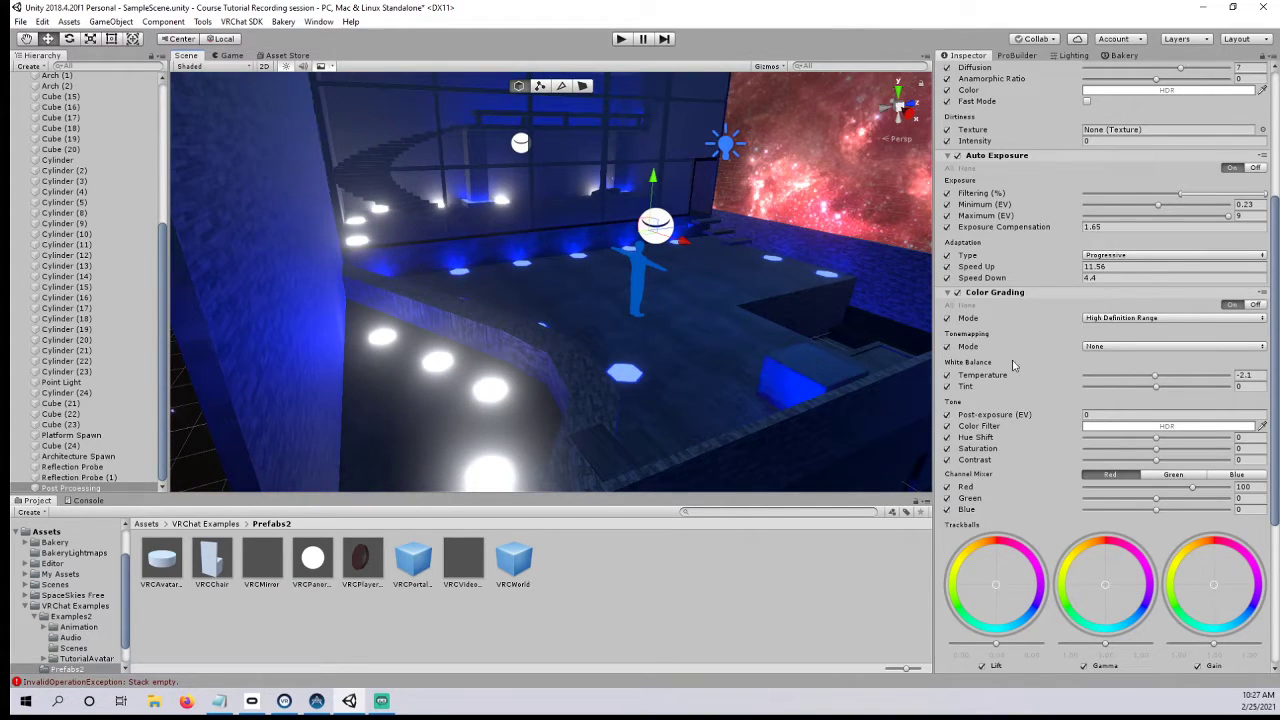
- Set the Color Grading tint to about 0.9 and check the building from several angles
{"action": "left_click_drag", "start_coordinate": [1156, 388], "coordinate": [1158, 511]}
{"action": "right_click_drag", "start_coordinate": [840, 392], "coordinate": [515, 332]}
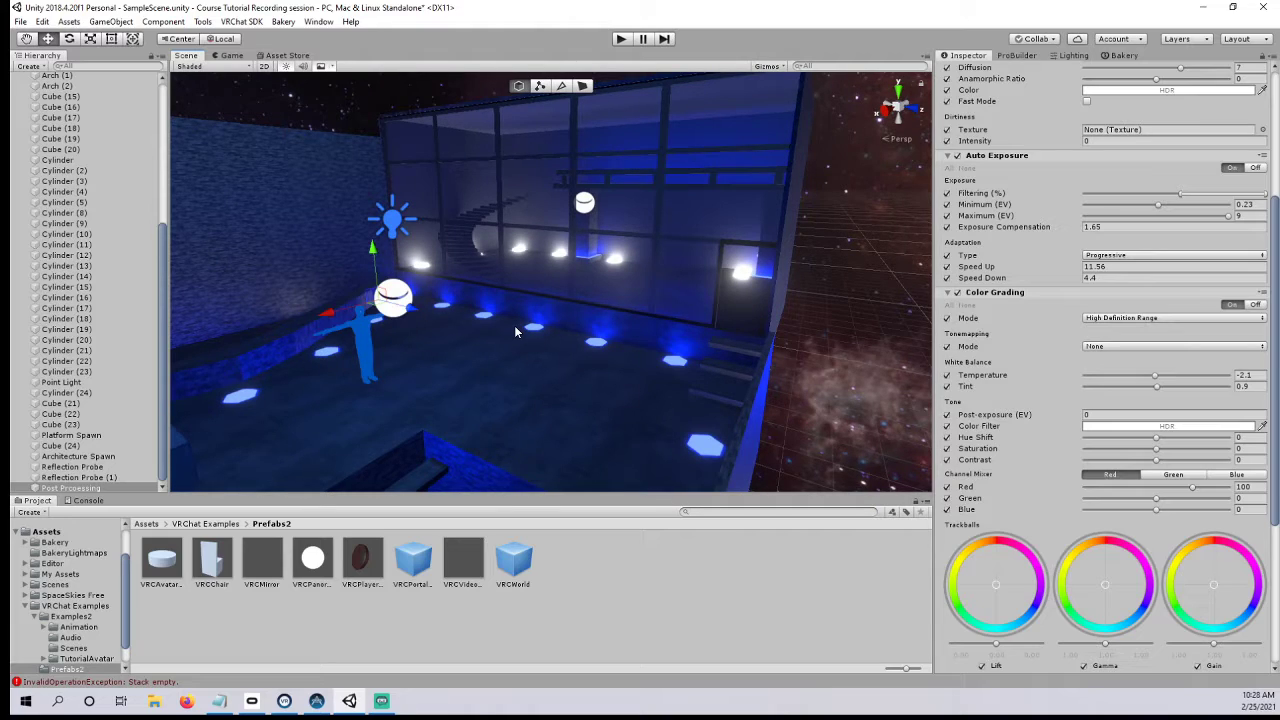
{"action": "left_click_drag", "start_coordinate": [514, 325], "coordinate": [647, 323], "text": "alt"}
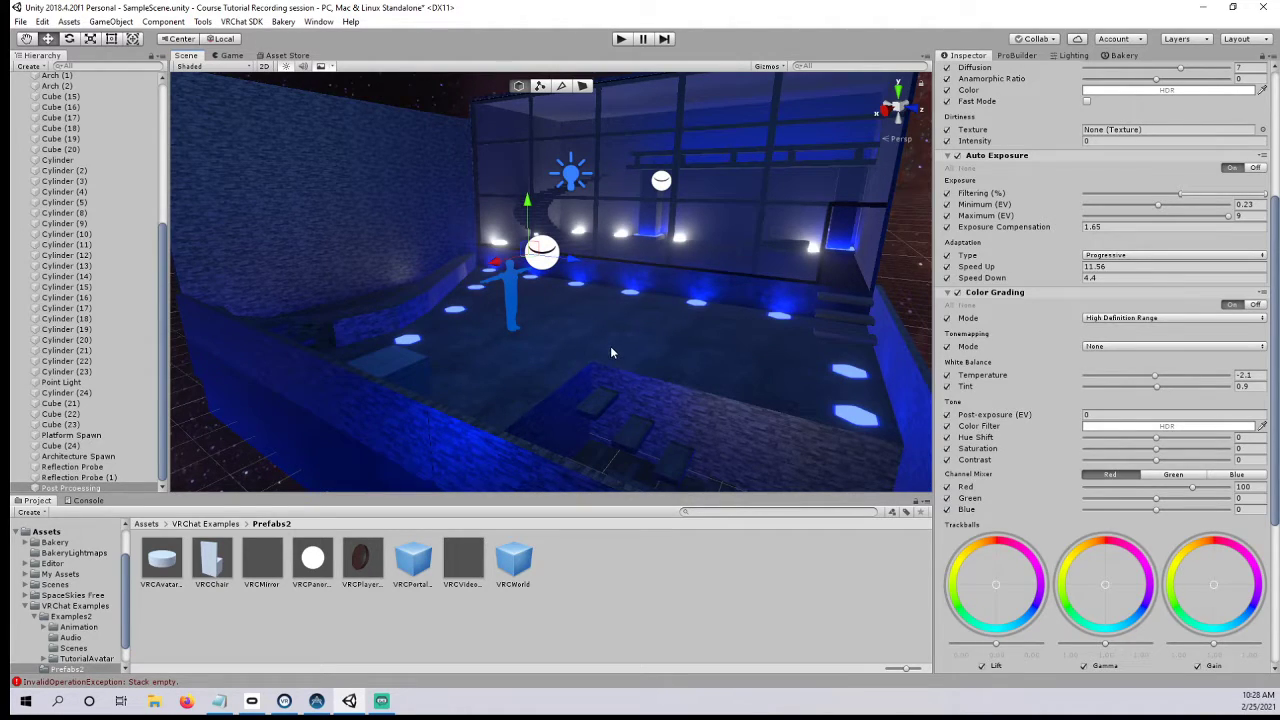
{"action": "right_click_drag", "start_coordinate": [622, 383], "coordinate": [868, 395]}
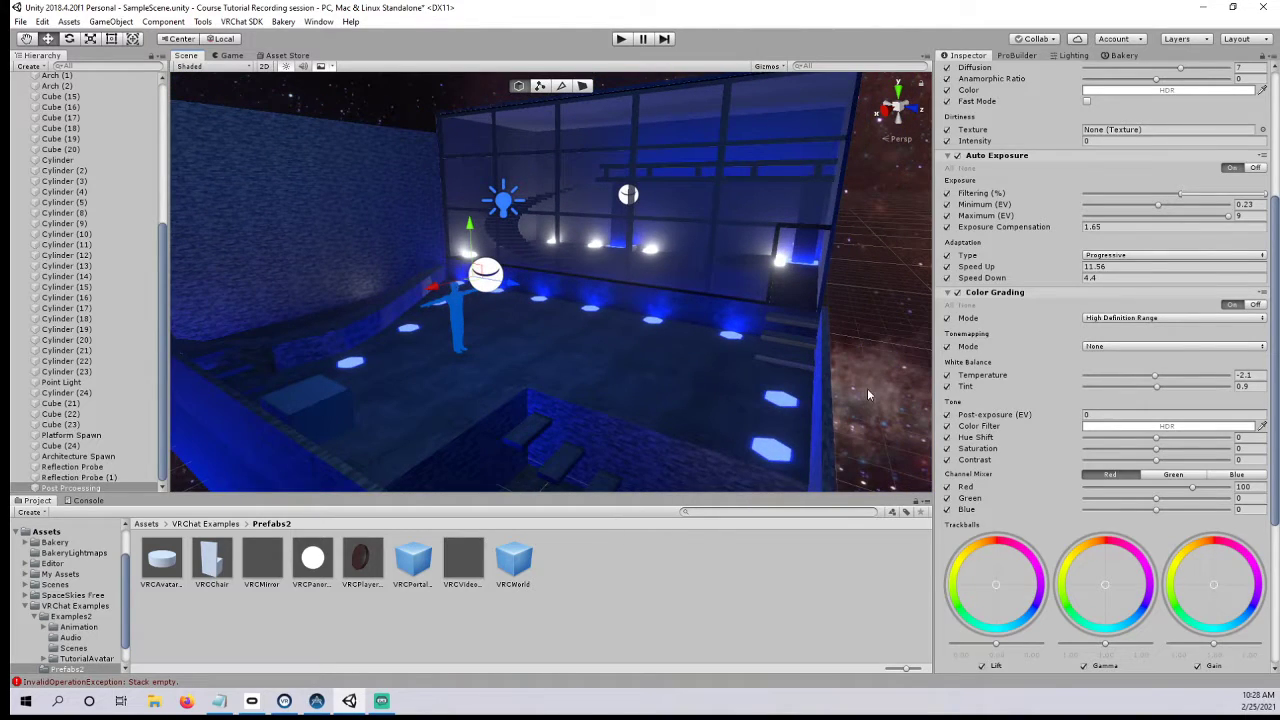
- Try a saturated blue color filter (0060FF) in Color Grading, and return the filter to white
{"action": "left_click", "coordinate": [1108, 427]}
{"action": "left_click", "coordinate": [1021, 226]}
{"action": "left_click_drag", "start_coordinate": [985, 265], "coordinate": [970, 247]}
{"action": "left_click_drag", "start_coordinate": [1036, 206], "coordinate": [1058, 179]}
{"action": "left_click_drag", "start_coordinate": [970, 252], "coordinate": [894, 296]}
{"action": "right_click_drag", "start_coordinate": [600, 310], "coordinate": [633, 355]}
{"action": "left_click", "coordinate": [1110, 430]}
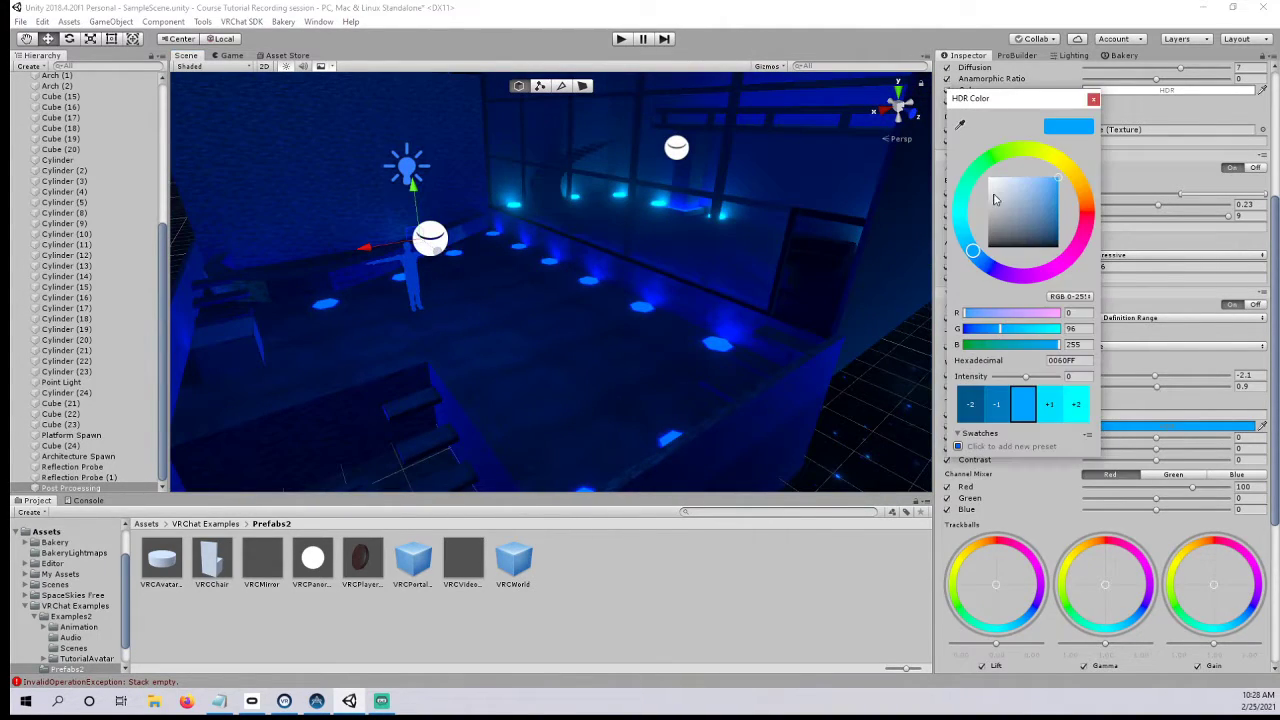
{"action": "left_click_drag", "start_coordinate": [997, 205], "coordinate": [968, 162]}
{"action": "left_click", "coordinate": [1092, 99]}
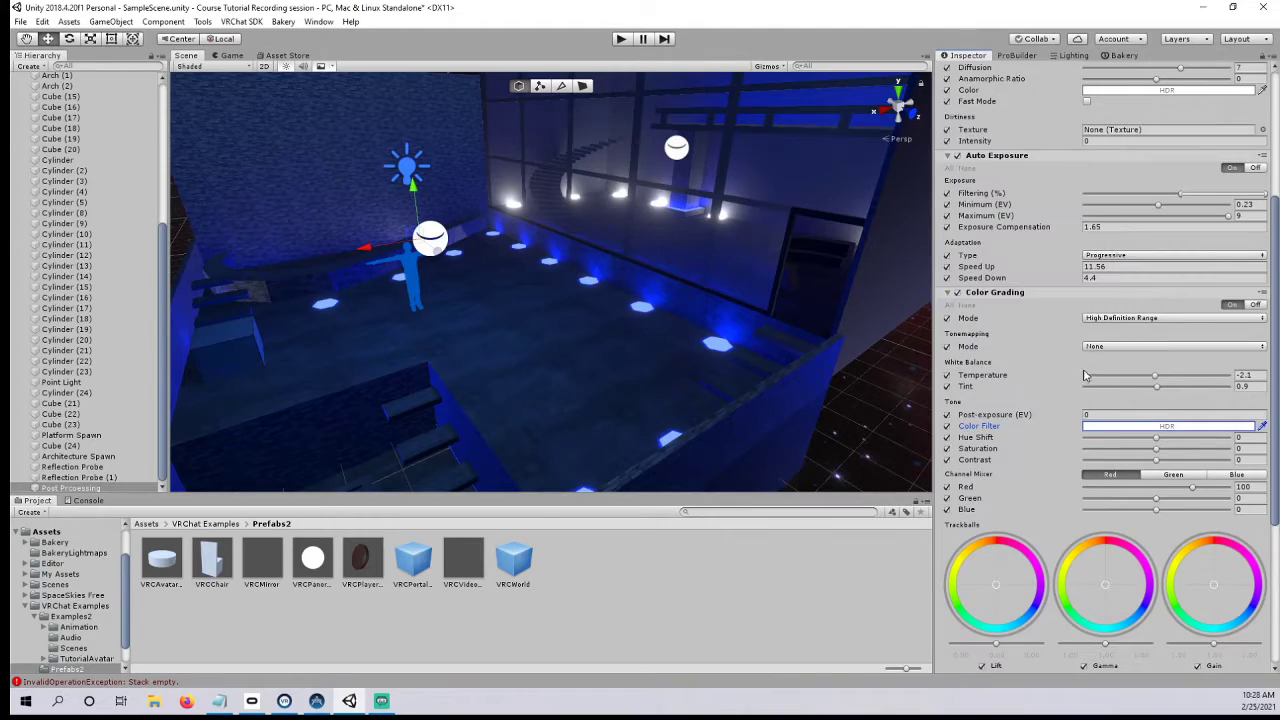
- Try a hue shift of -180 in Color Grading, and reset it to 0
{"action": "scroll", "coordinate": [1120, 390], "scroll_direction": "down", "scroll_amount": 2}
{"action": "left_click_drag", "start_coordinate": [1158, 358], "coordinate": [1084, 360]}
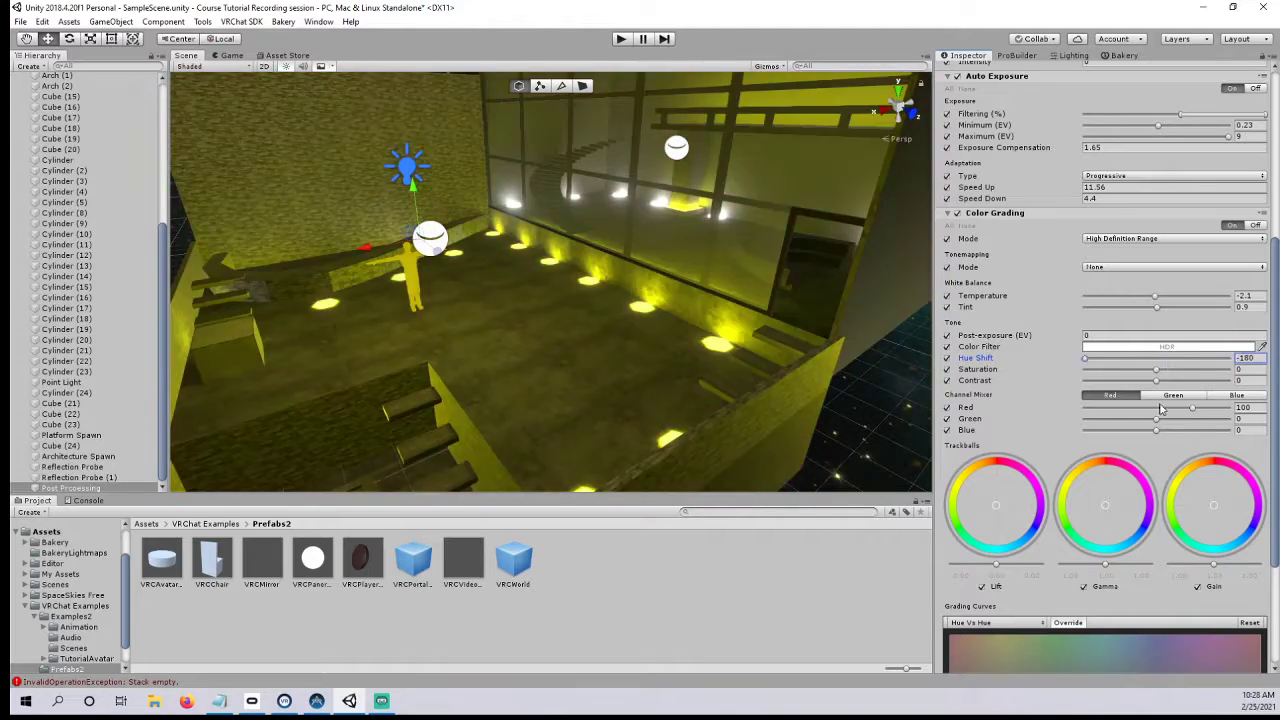
{"action": "left_click_drag", "start_coordinate": [1160, 408], "coordinate": [1162, 398]}
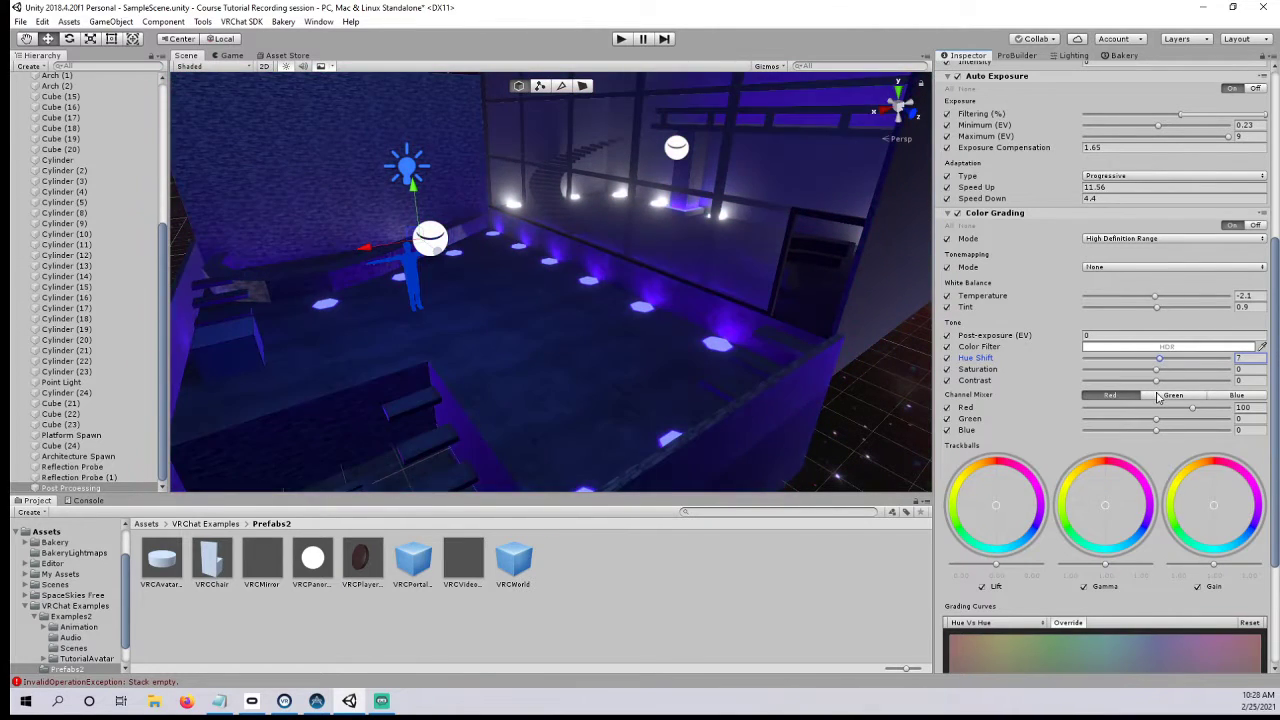
{"action": "type", "text": "0"}
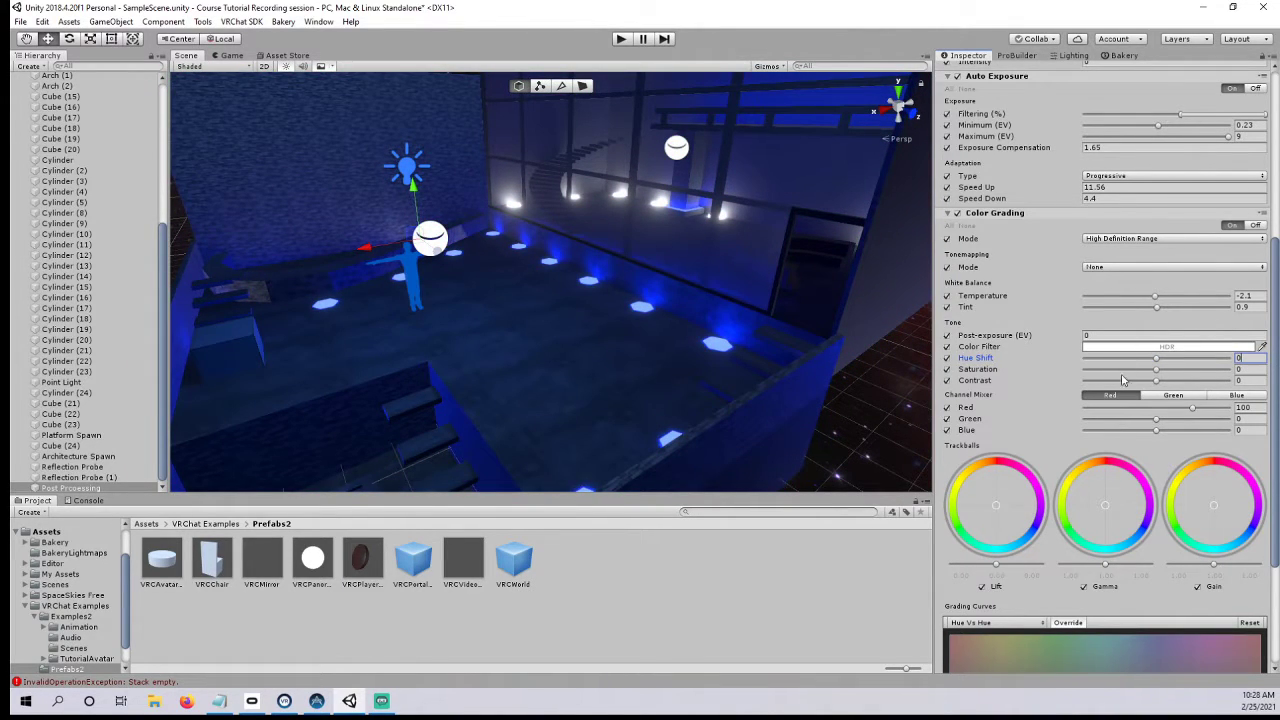
- Try a Color Grading saturation of 100 while viewing the terrace, and lower it to about 26.4
{"action": "left_click_drag", "start_coordinate": [1156, 369], "coordinate": [1250, 394]}
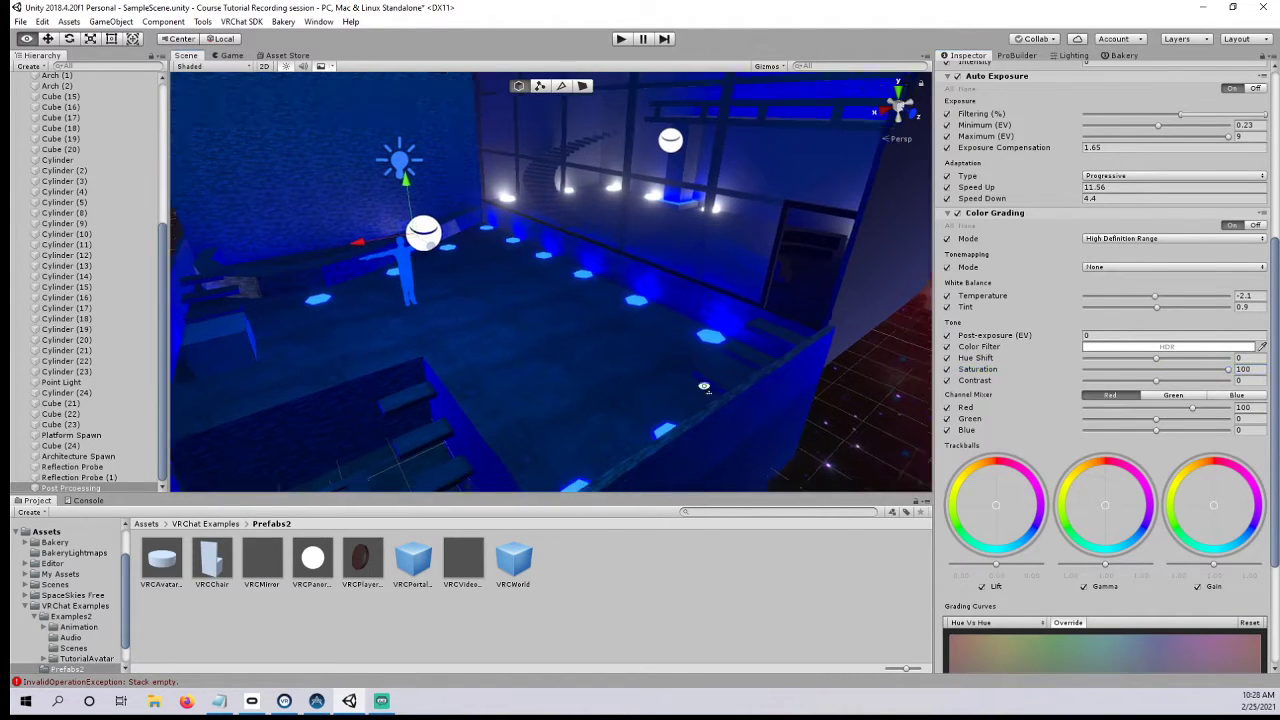
{"action": "scroll", "coordinate": [691, 383], "scroll_direction": "down", "scroll_amount": 3}
{"action": "middle_click_drag", "start_coordinate": [691, 383], "coordinate": [744, 394]}
{"action": "scroll", "coordinate": [723, 388], "scroll_direction": "up", "scroll_amount": 3}
{"action": "right_click_drag", "start_coordinate": [723, 388], "coordinate": [680, 370]}
{"action": "left_click_drag", "start_coordinate": [1230, 373], "coordinate": [1175, 374]}
{"action": "left_click", "coordinate": [1108, 396]}
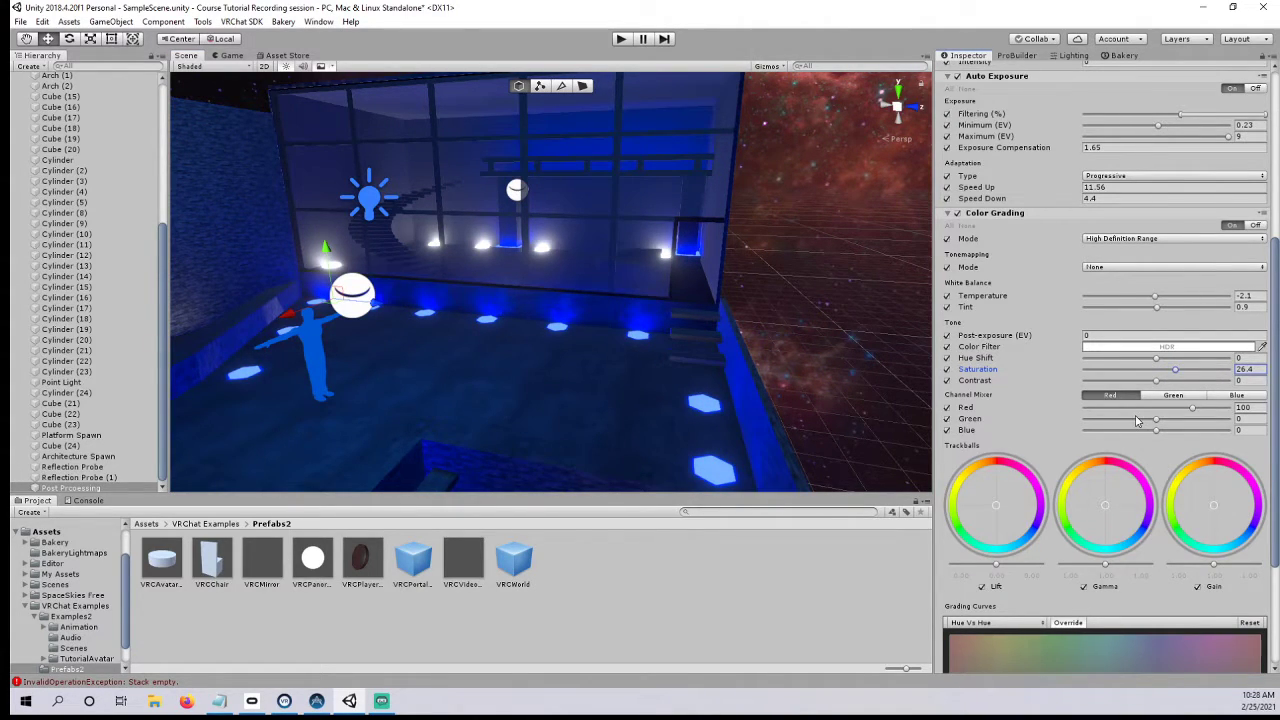
- Try a reduced contrast and return it to about 0.6, and test the saturation at -100 and 100
{"action": "left_click_drag", "start_coordinate": [1157, 382], "coordinate": [1000, 385]}
{"action": "left_click_drag", "start_coordinate": [1087, 382], "coordinate": [1157, 381]}
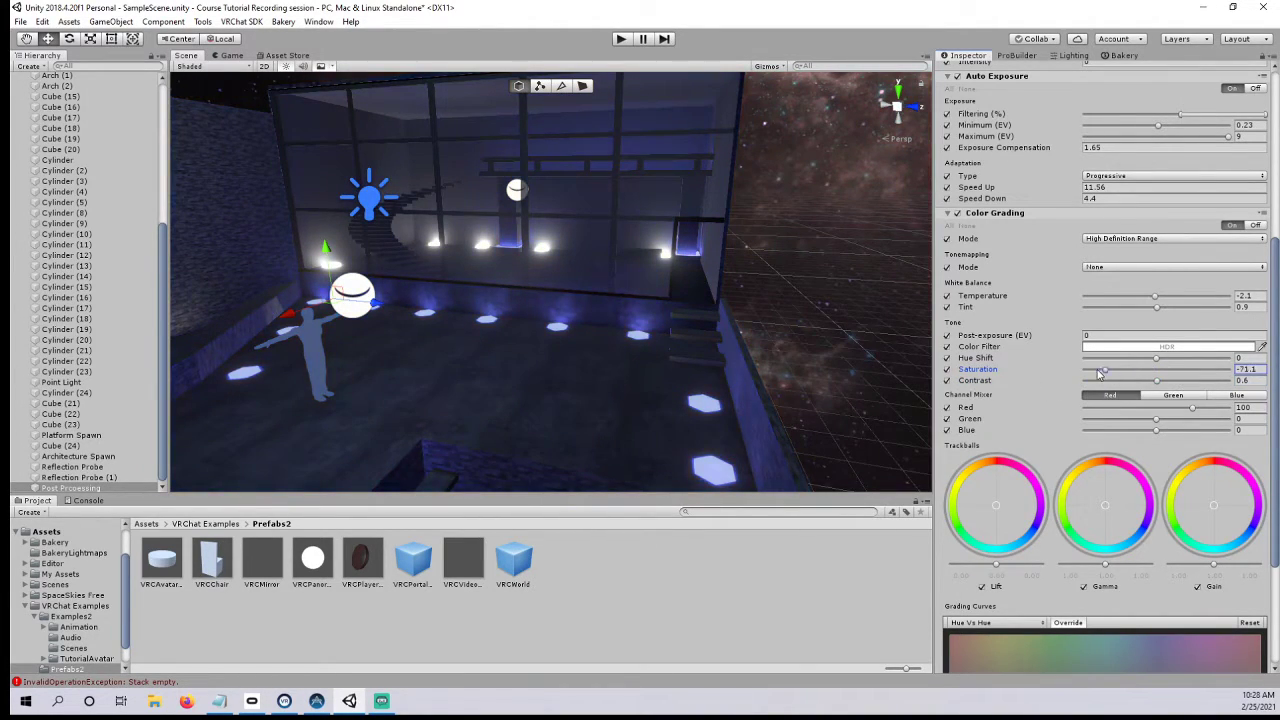
{"action": "left_click_drag", "start_coordinate": [1100, 373], "coordinate": [1078, 374]}
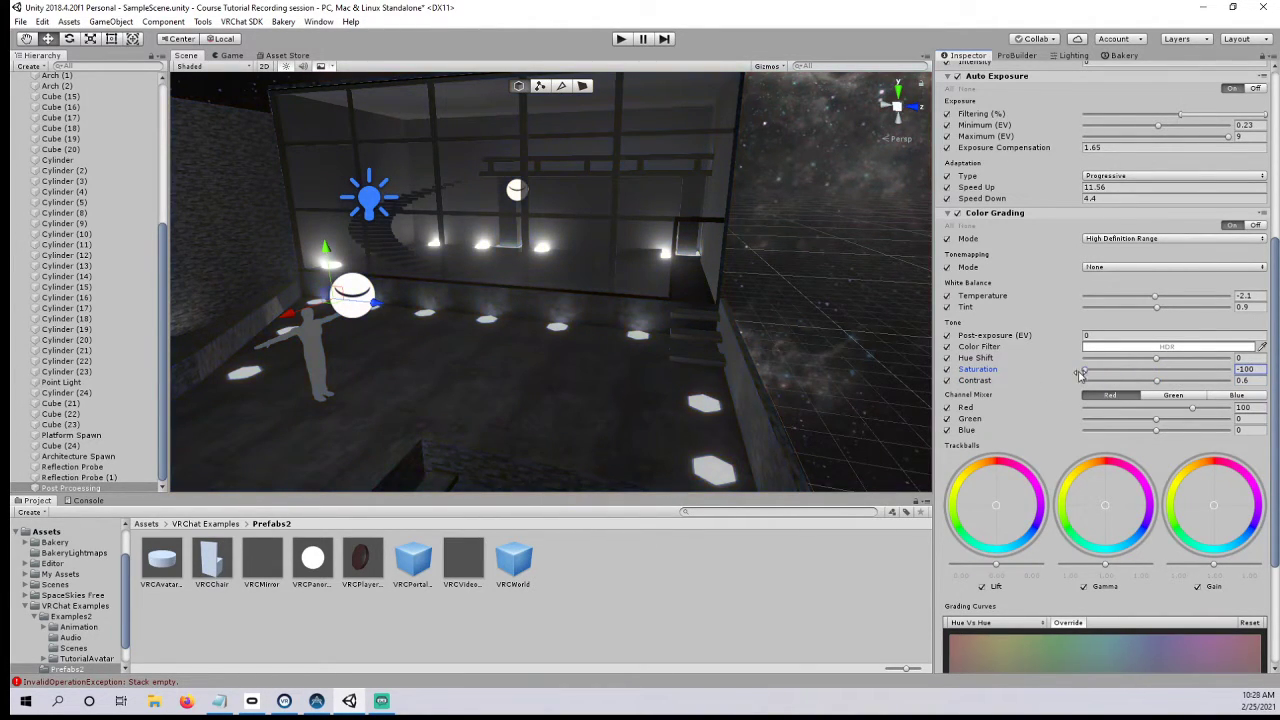
{"action": "left_click_drag", "start_coordinate": [788, 326], "coordinate": [740, 384], "text": "alt"}
{"action": "left_click_drag", "start_coordinate": [1088, 375], "coordinate": [1230, 372]}
{"action": "left_click_drag", "start_coordinate": [778, 330], "coordinate": [700, 330], "text": "alt"}
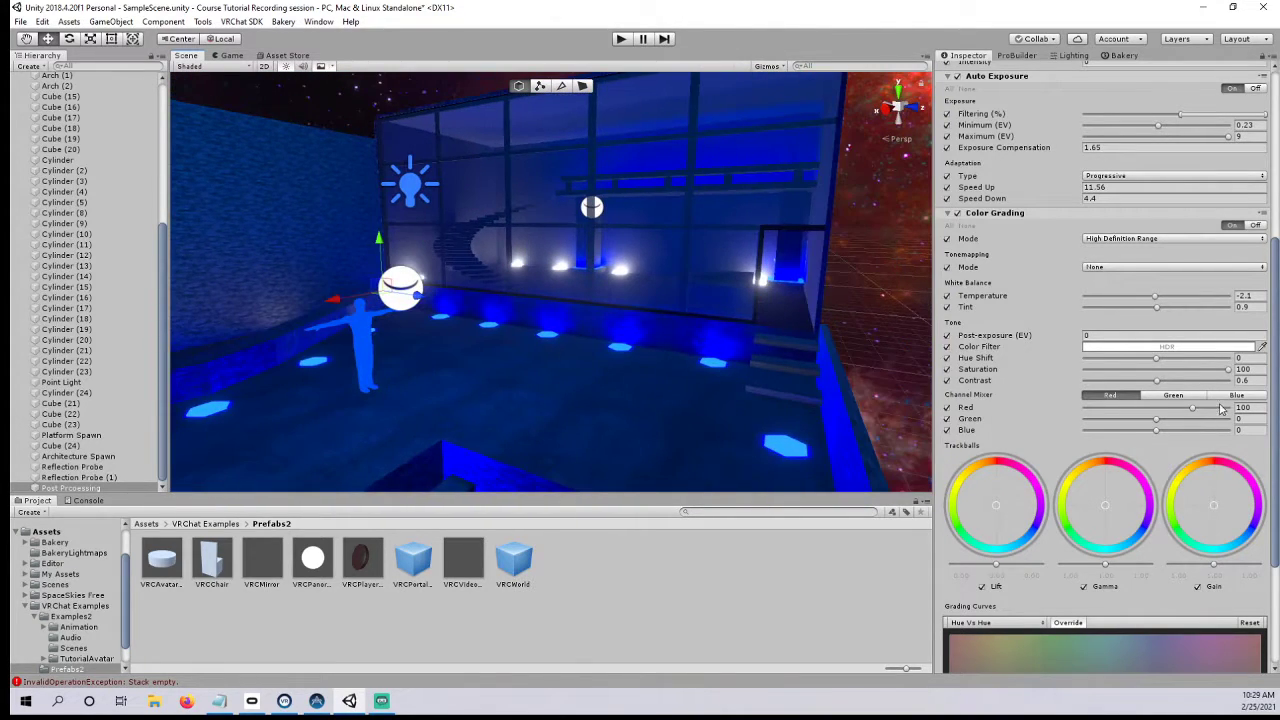
- Set the Color Grading saturation to about 28.2 and the contrast to about 29.1, checking the terrace view
{"action": "mouse_move", "coordinate": [1228, 369]}
{"action": "left_mouse_down"}
{"action": "mouse_move", "coordinate": [1177, 375]}
{"action": "mouse_move", "coordinate": [1224, 388]}
{"action": "left_mouse_up"}
{"action": "left_click_drag", "start_coordinate": [760, 392], "coordinate": [685, 375], "text": "alt"}
{"action": "right_click_drag", "start_coordinate": [685, 370], "coordinate": [929, 393]}
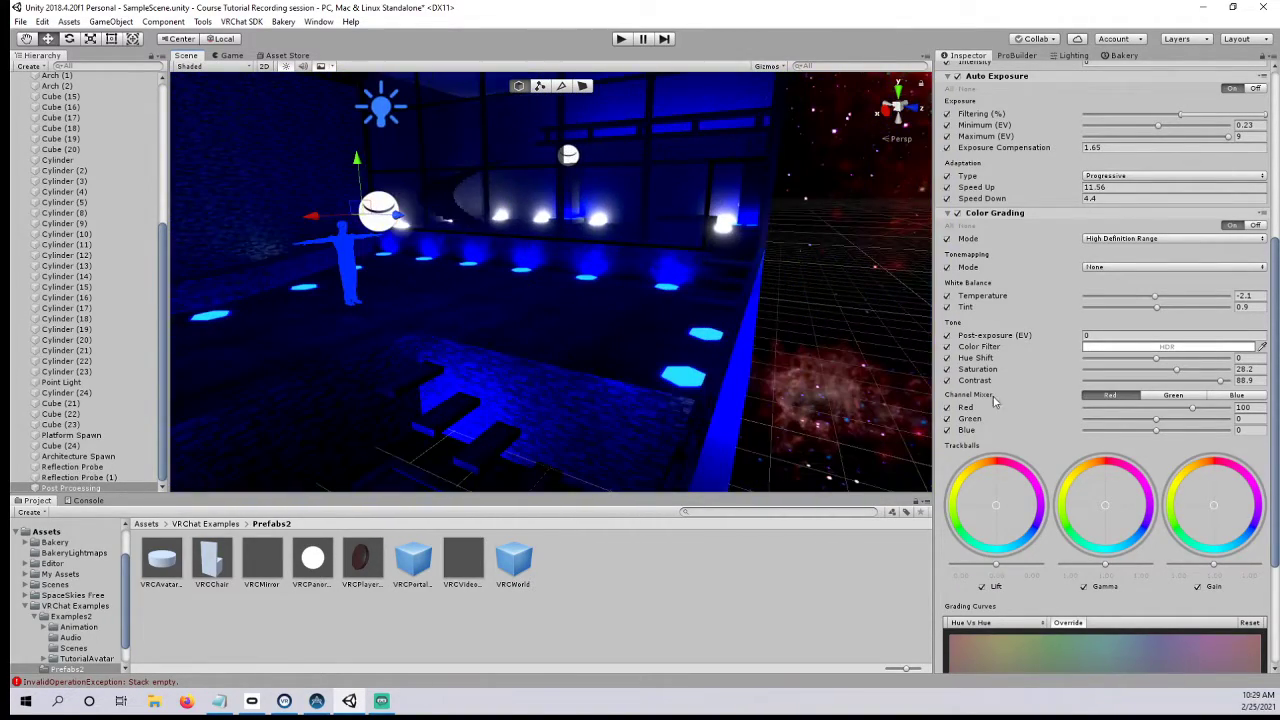
{"action": "left_click_drag", "start_coordinate": [1224, 386], "coordinate": [1175, 409]}
{"action": "right_click_drag", "start_coordinate": [880, 384], "coordinate": [778, 382]}
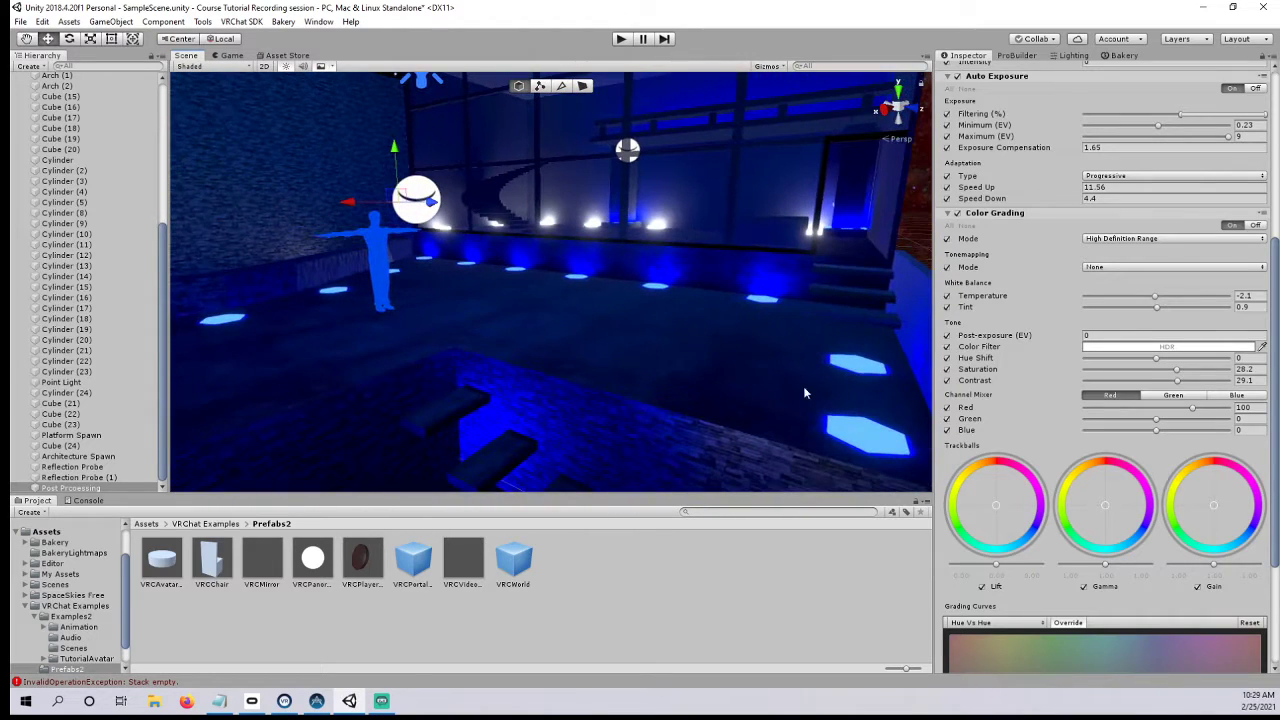
- Try small adjustments to the Lift and Gamma trackballs in Color Grading
{"action": "scroll", "coordinate": [1050, 410], "scroll_direction": "down", "scroll_amount": 3}
{"action": "mouse_move", "coordinate": [979, 407]}
{"action": "left_mouse_down"}
{"action": "mouse_move", "coordinate": [1014, 369]}
{"action": "mouse_move", "coordinate": [998, 400]}
{"action": "left_mouse_up"}
{"action": "left_click_drag", "start_coordinate": [985, 464], "coordinate": [990, 393]}
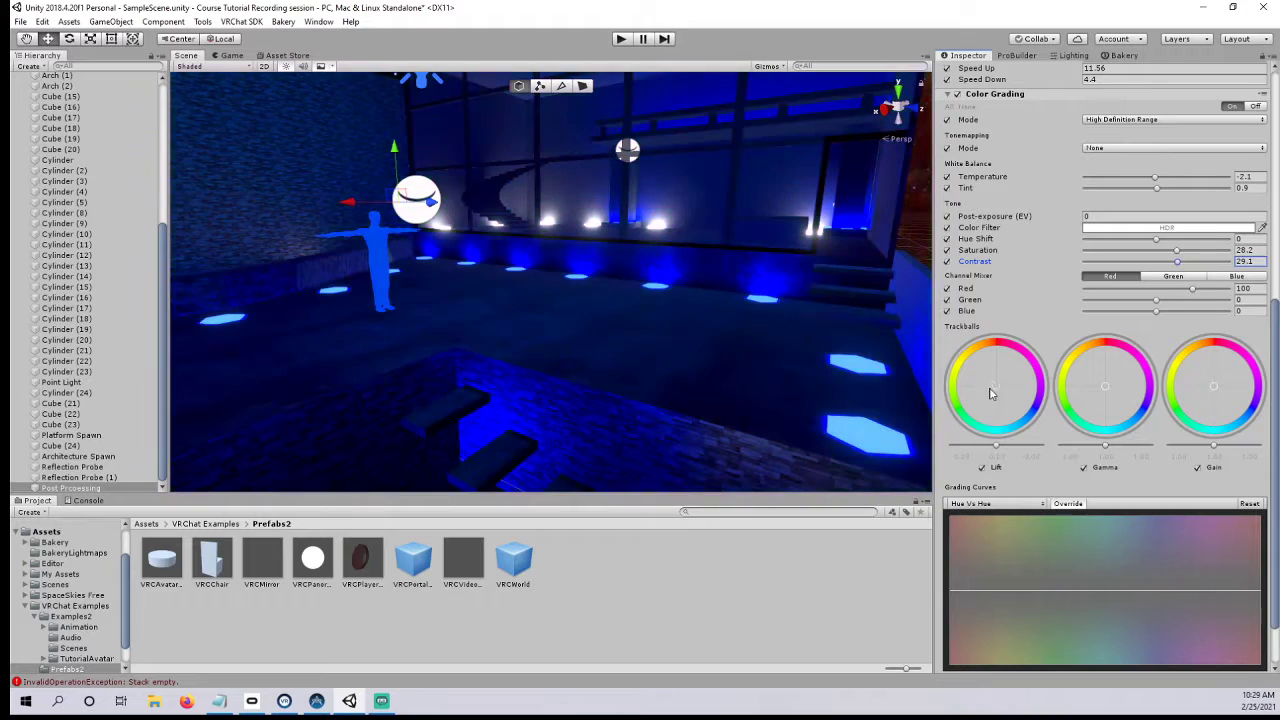
{"action": "mouse_move", "coordinate": [997, 447]}
{"action": "left_mouse_down"}
{"action": "mouse_move", "coordinate": [1032, 445]}
{"action": "mouse_move", "coordinate": [994, 449]}
{"action": "left_mouse_up"}
{"action": "mouse_move", "coordinate": [1104, 388]}
{"action": "left_mouse_down"}
{"action": "mouse_move", "coordinate": [1137, 392]}
{"action": "mouse_move", "coordinate": [1125, 314]}
{"action": "mouse_move", "coordinate": [1229, 282]}
{"action": "mouse_move", "coordinate": [1172, 379]}
{"action": "mouse_move", "coordinate": [1087, 396]}
{"action": "mouse_move", "coordinate": [1105, 391]}
{"action": "left_mouse_up"}
{"action": "scroll", "coordinate": [760, 438], "scroll_direction": "down", "scroll_amount": 6}
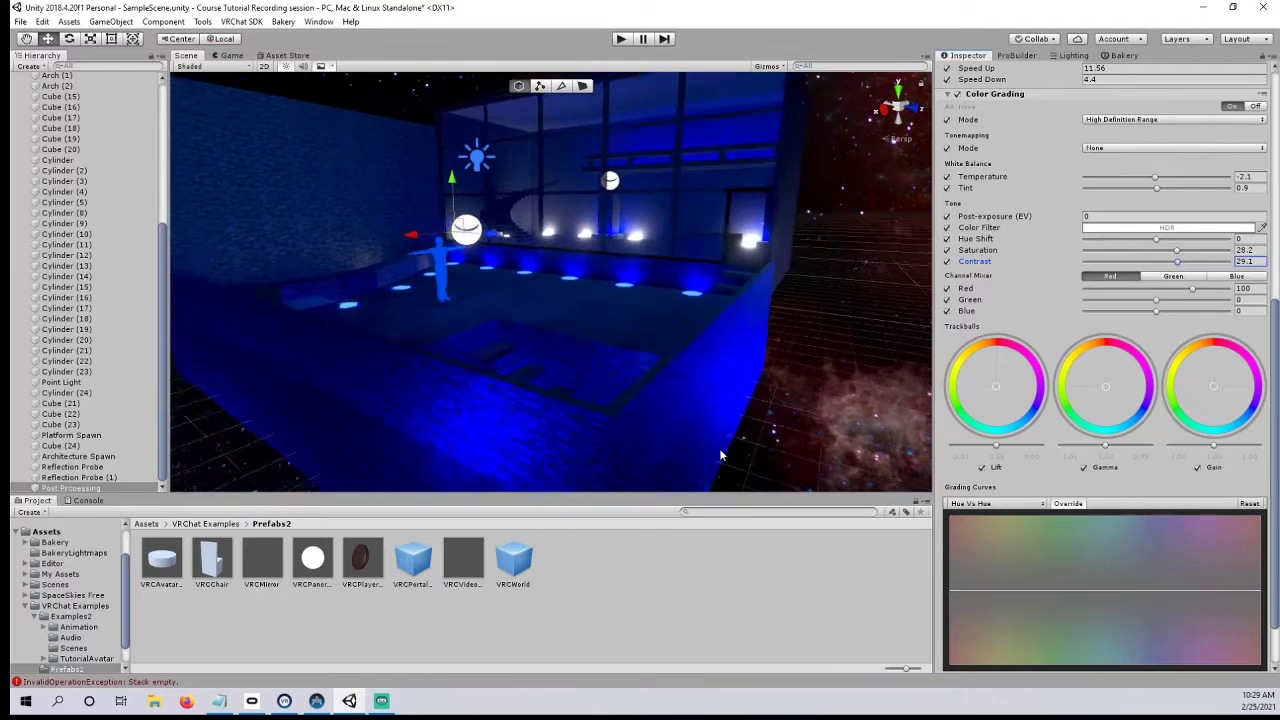
- Add a Depth of Field effect to the post-processing volume with all its settings enabled
{"action": "scroll", "coordinate": [1052, 500], "scroll_direction": "down", "scroll_amount": 2}
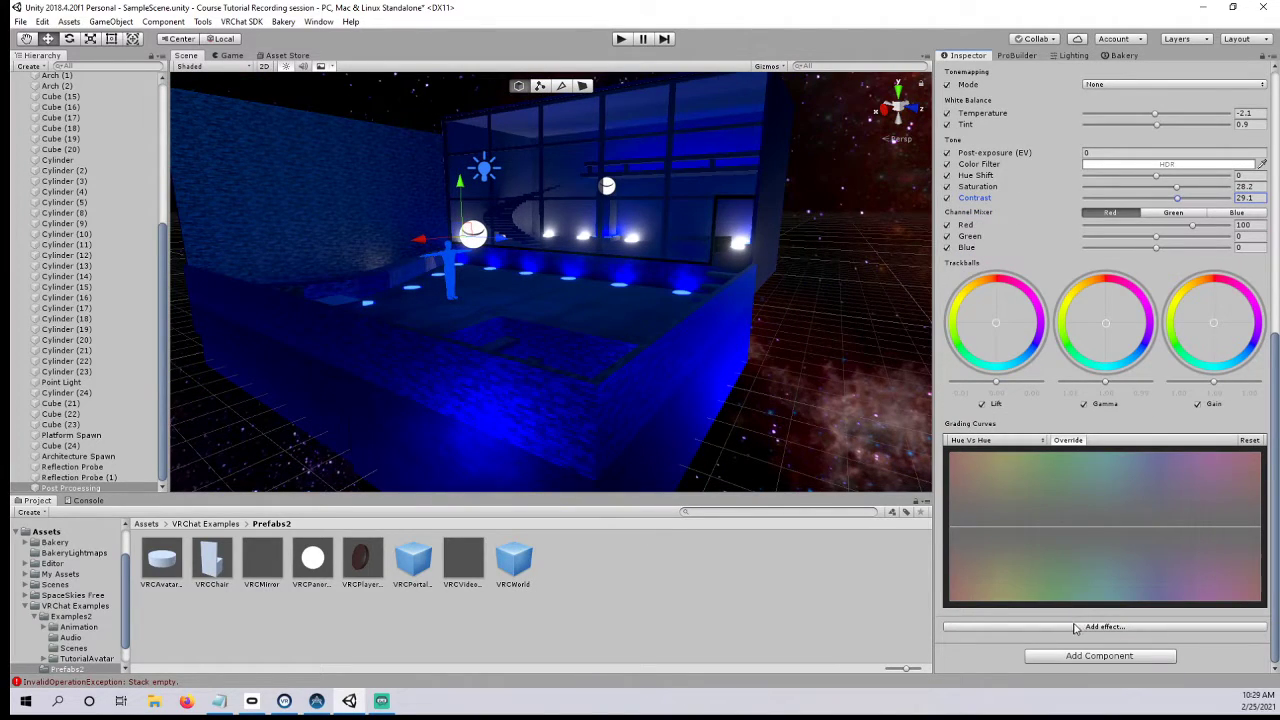
{"action": "left_click", "coordinate": [1075, 627]}
{"action": "mouse_move", "coordinate": [1103, 632]}
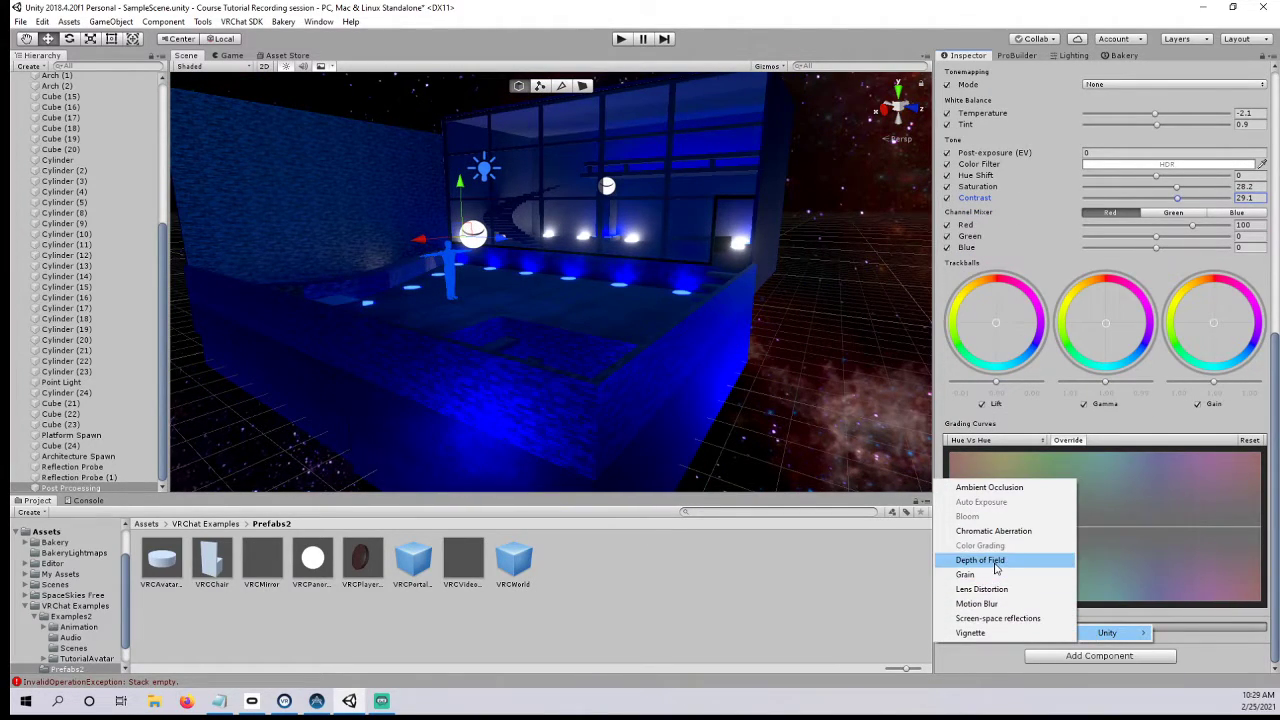
{"action": "left_click", "coordinate": [996, 561]}
{"action": "left_click", "coordinate": [950, 611]}
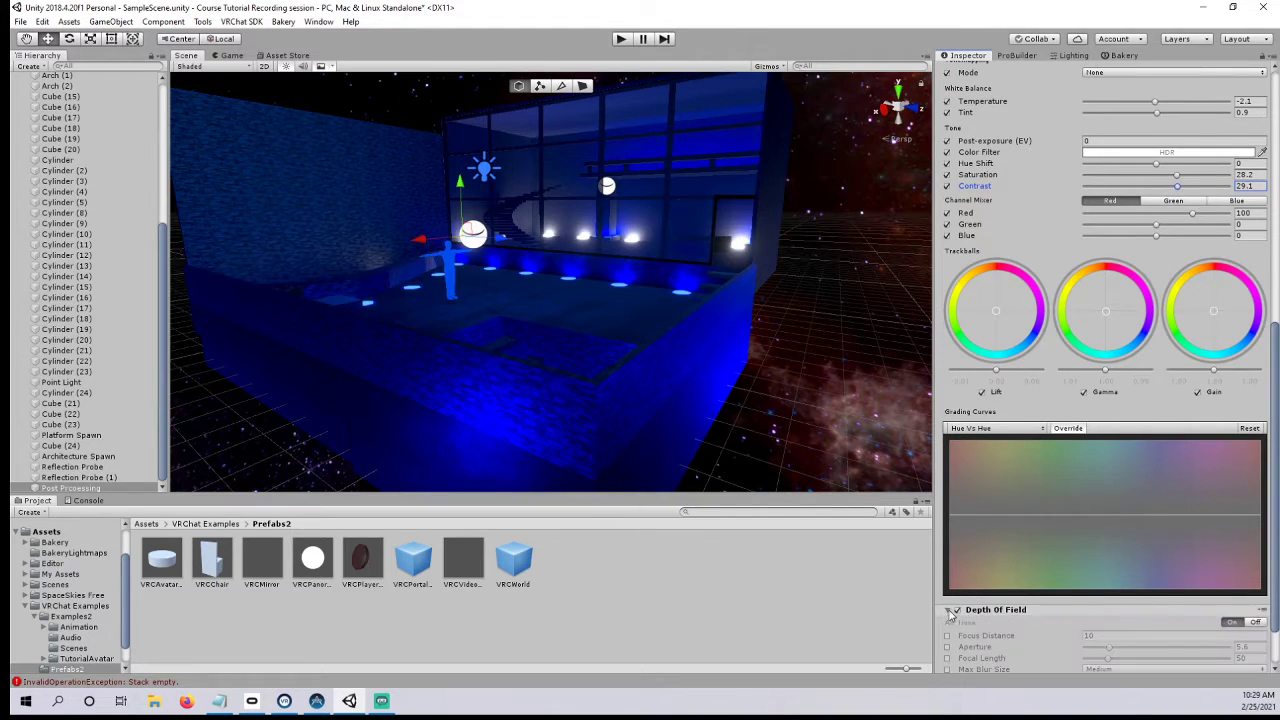
{"action": "scroll", "coordinate": [951, 590], "scroll_direction": "down", "scroll_amount": 3}
{"action": "left_click", "coordinate": [948, 560]}
- Try Depth of Field with focus distance about 130.73, aperture 32, focal length 300 and Very Large max blur size, and remove the effect
{"action": "left_click_drag", "start_coordinate": [1072, 575], "coordinate": [450, 569]}
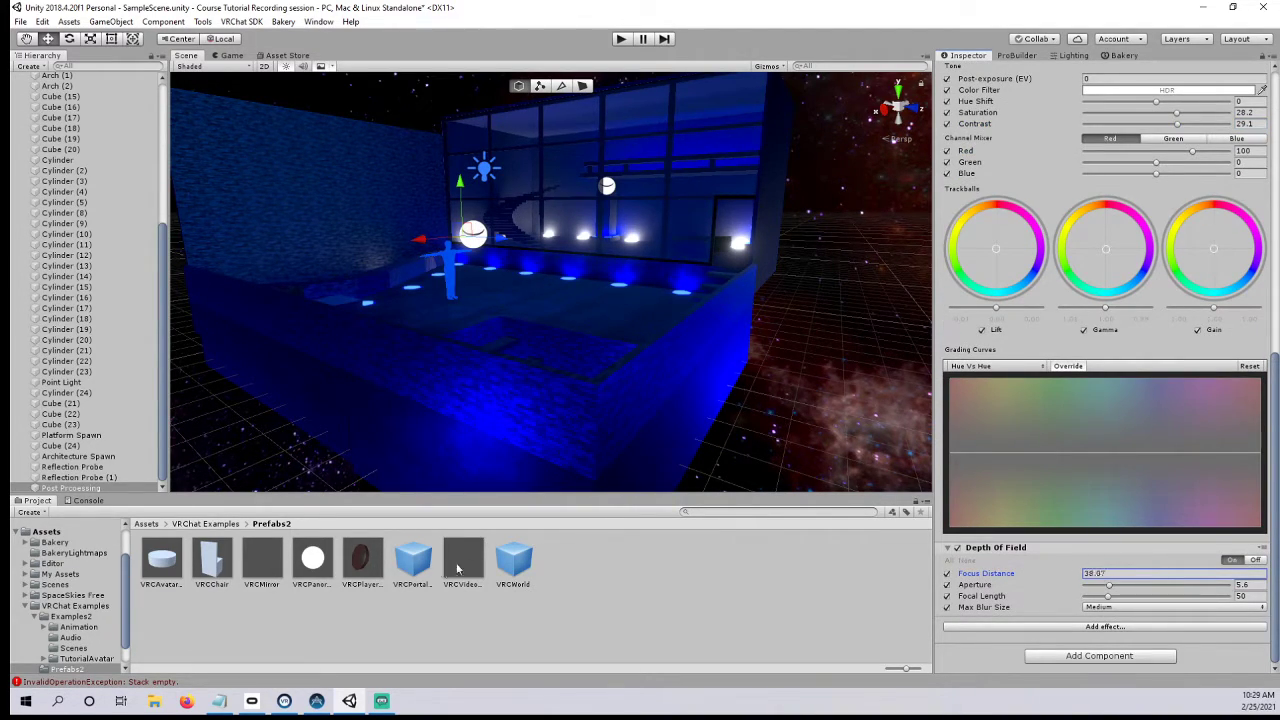
{"action": "left_click_drag", "start_coordinate": [272, 545], "coordinate": [1208, 521]}
{"action": "left_click", "coordinate": [1130, 608]}
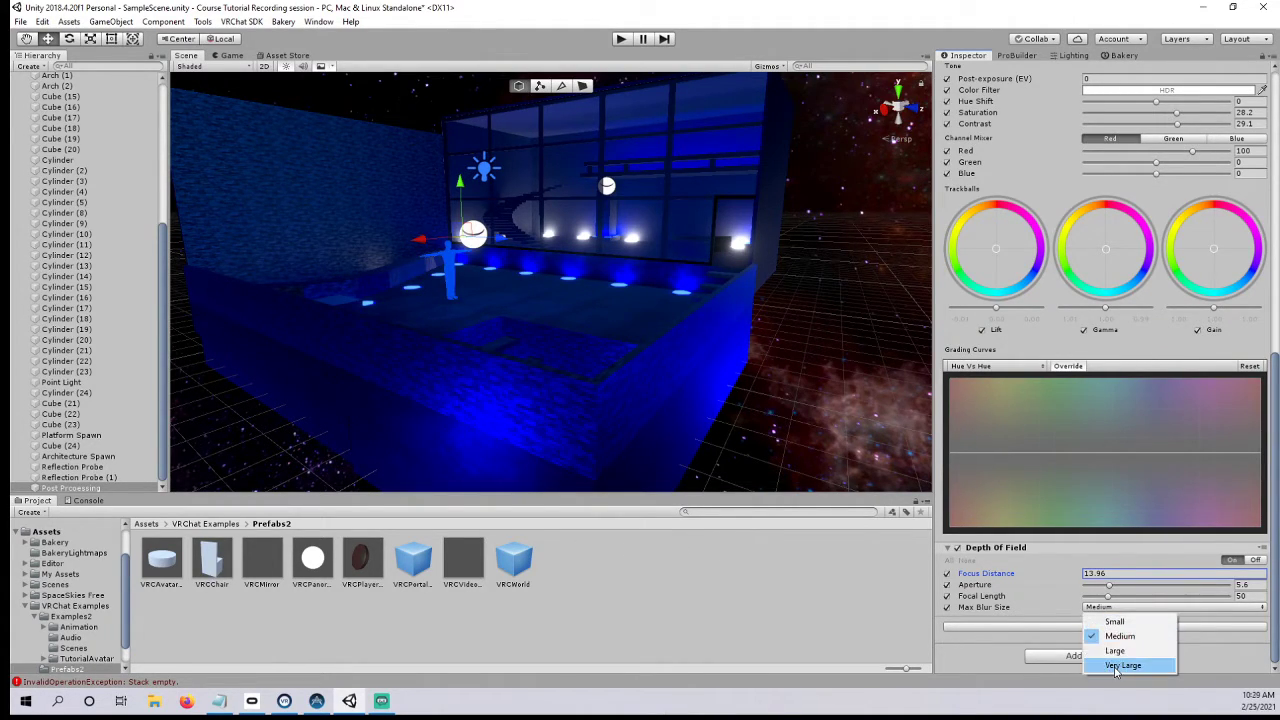
{"action": "left_click", "coordinate": [1108, 663]}
{"action": "left_click_drag", "start_coordinate": [1109, 586], "coordinate": [1268, 593]}
{"action": "left_click_drag", "start_coordinate": [1108, 597], "coordinate": [1277, 598]}
{"action": "left_click_drag", "start_coordinate": [1076, 576], "coordinate": [475, 602]}
{"action": "right_click", "coordinate": [990, 553]}
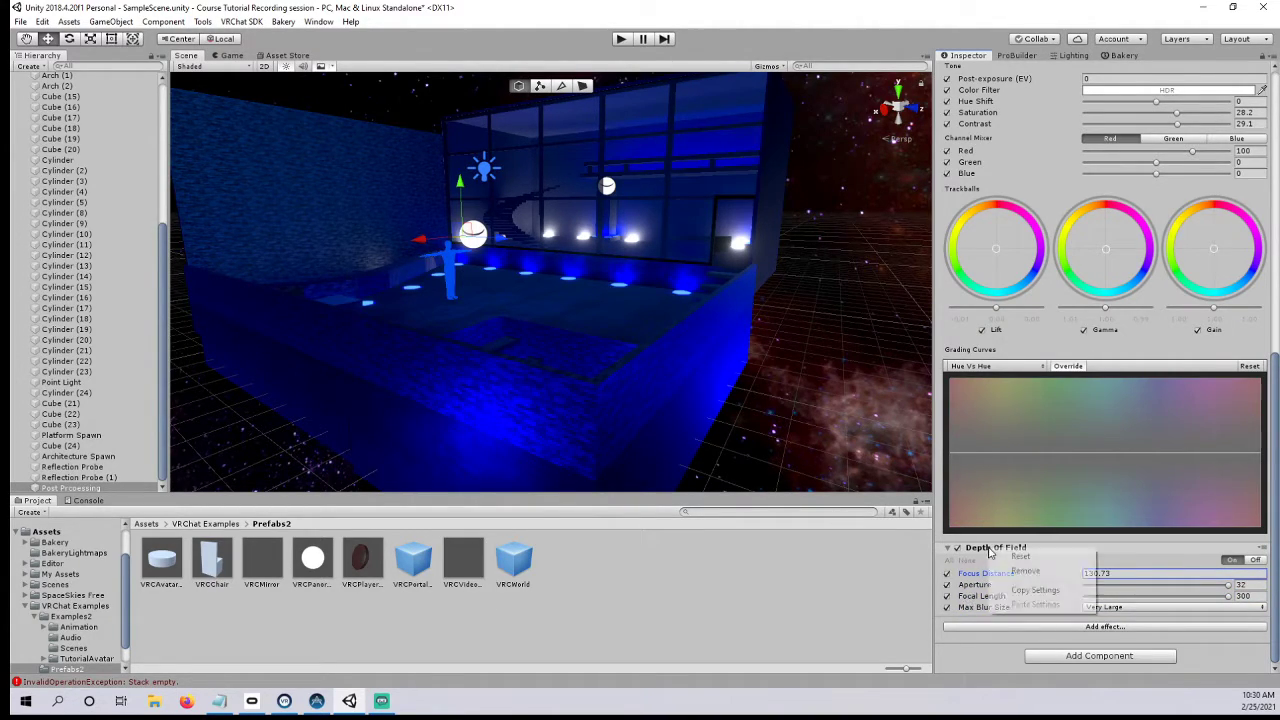
{"action": "left_click", "coordinate": [1048, 572]}
- Add a Grain effect with all its settings enabled and set its intensity to about 0.179
{"action": "left_click", "coordinate": [1115, 627]}
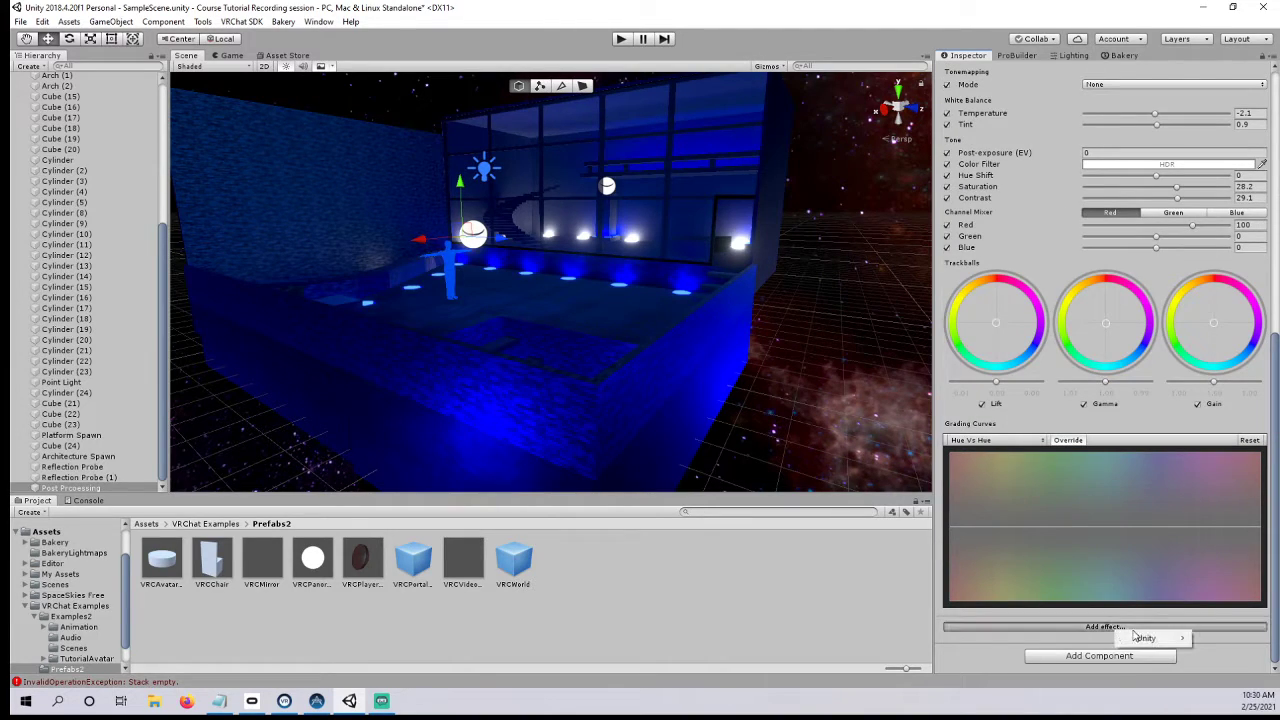
{"action": "mouse_move", "coordinate": [1146, 638]}
{"action": "left_click", "coordinate": [1008, 580]}
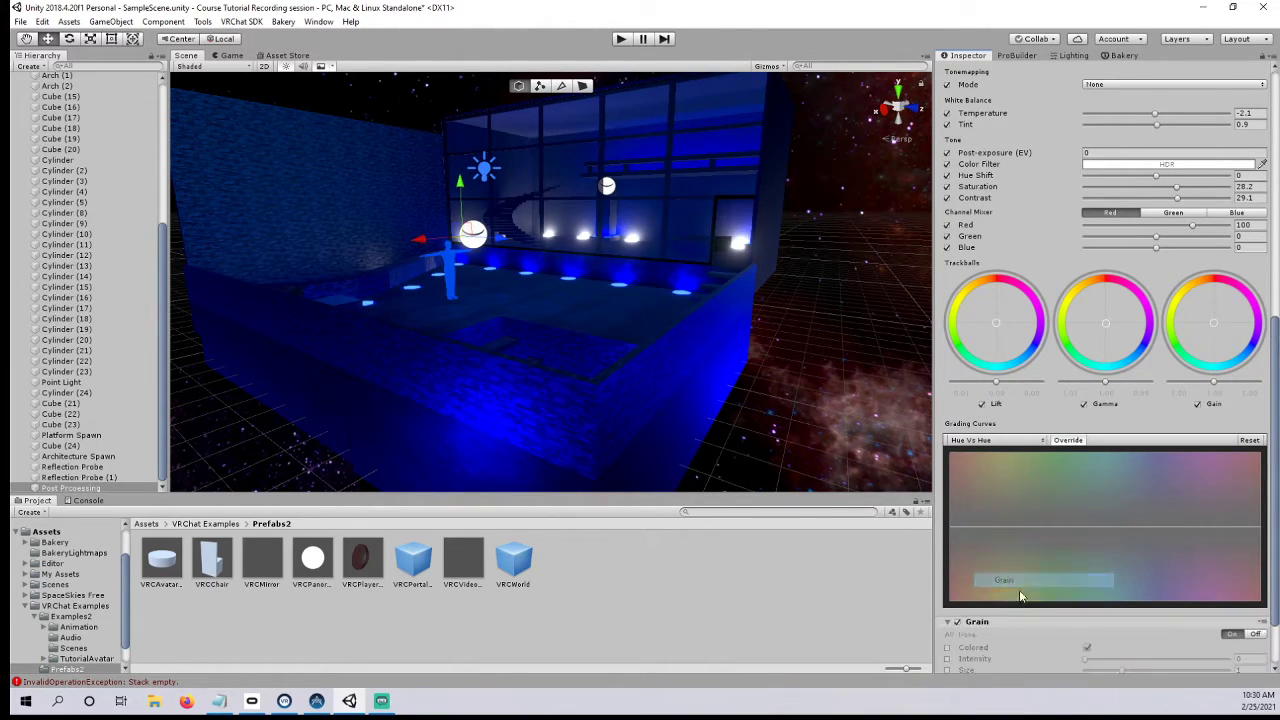
{"action": "scroll", "coordinate": [988, 636], "scroll_direction": "down", "scroll_amount": 3}
{"action": "left_click", "coordinate": [950, 561]}
{"action": "mouse_move", "coordinate": [1088, 592]}
{"action": "left_mouse_down"}
{"action": "mouse_move", "coordinate": [1151, 592]}
{"action": "mouse_move", "coordinate": [1109, 592]}
{"action": "left_mouse_up"}
{"action": "scroll", "coordinate": [660, 423], "scroll_direction": "down", "scroll_amount": 2}
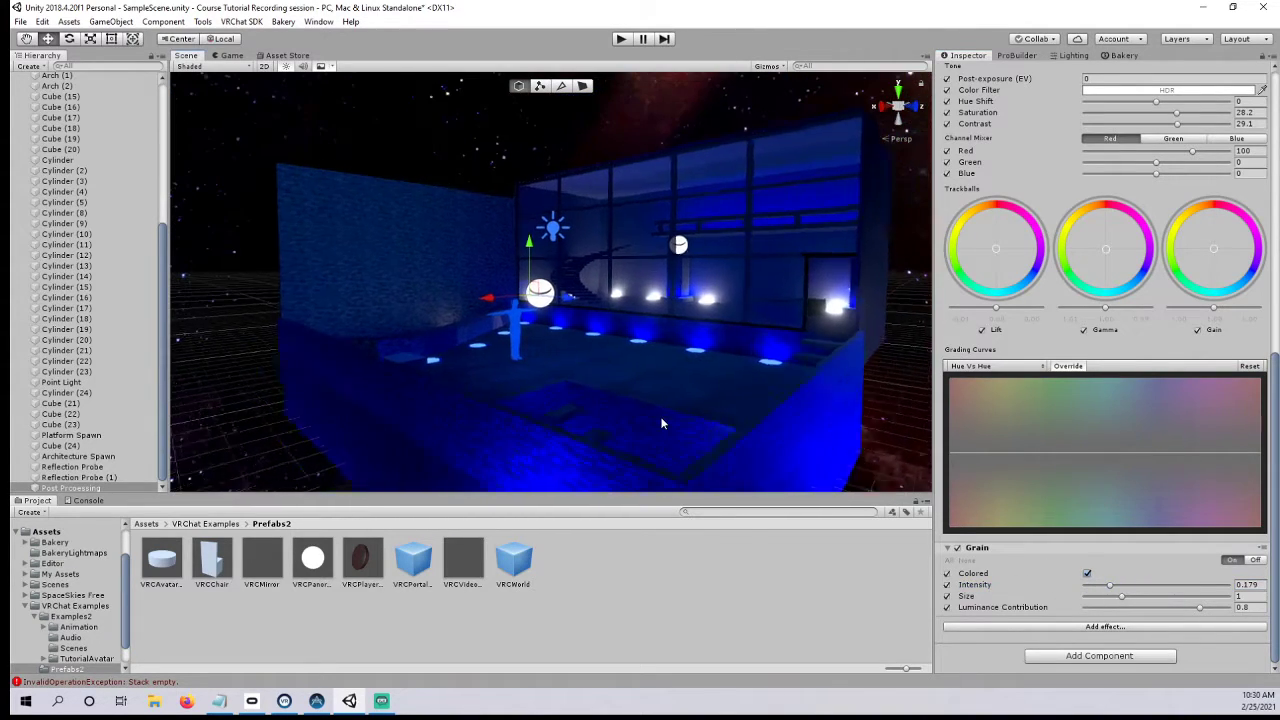
- Try Grain near the avatar figure with intensity 1, size 3 and luminance contribution about 0.644, and remove the effect
{"action": "scroll", "coordinate": [660, 423], "scroll_direction": "up", "scroll_amount": 3}
{"action": "right_click_drag", "start_coordinate": [660, 423], "coordinate": [596, 399]}
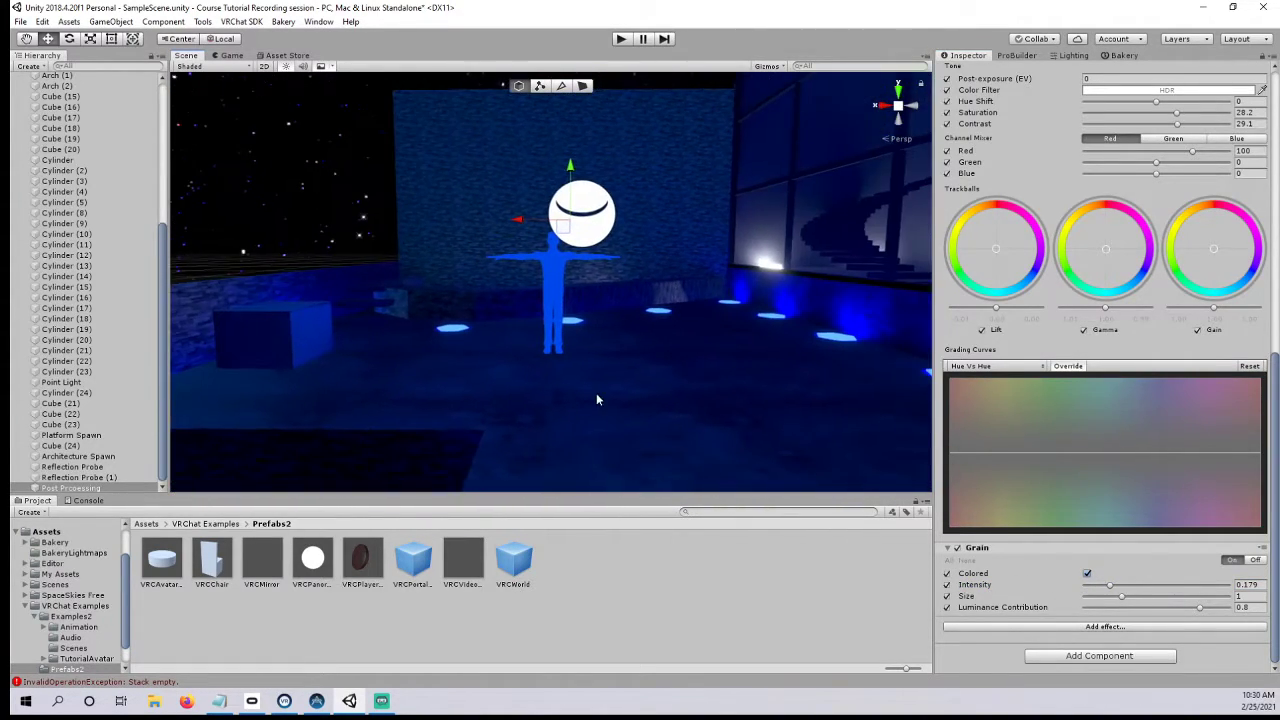
{"action": "scroll", "coordinate": [597, 400], "scroll_direction": "up", "scroll_amount": 2}
{"action": "left_click_drag", "start_coordinate": [1113, 584], "coordinate": [1265, 590]}
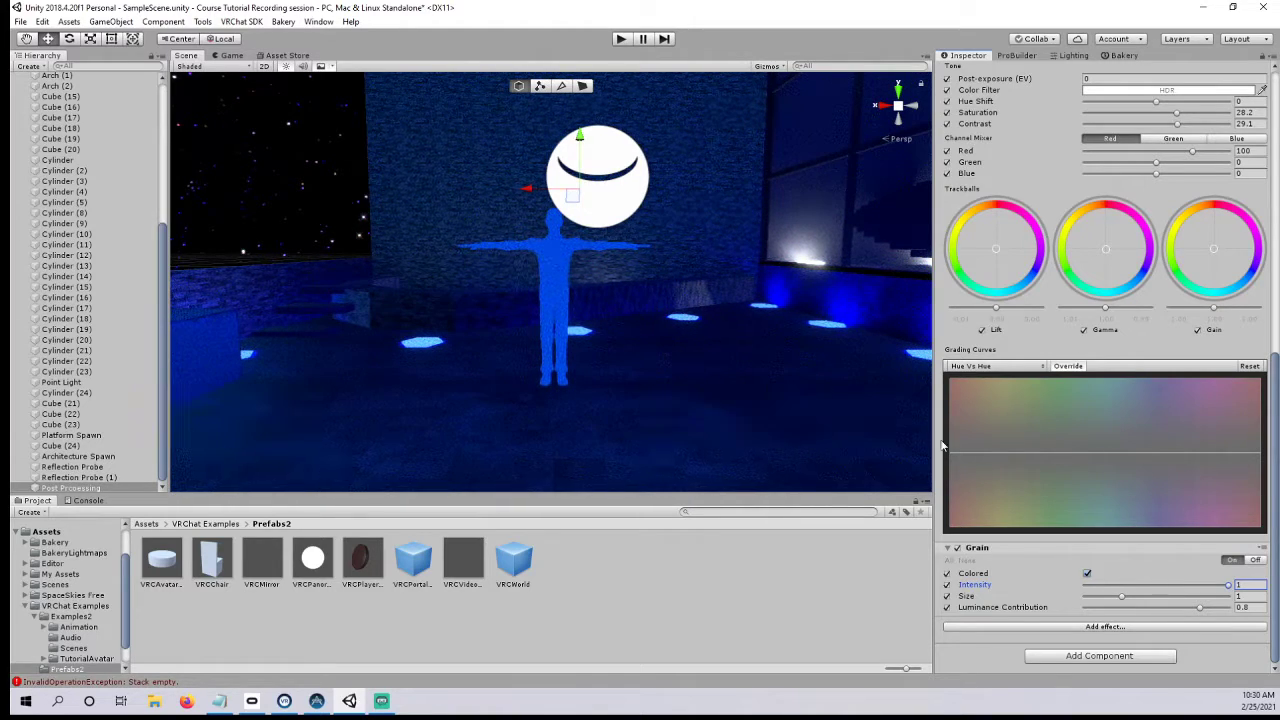
{"action": "left_click_drag", "start_coordinate": [1130, 600], "coordinate": [1177, 607]}
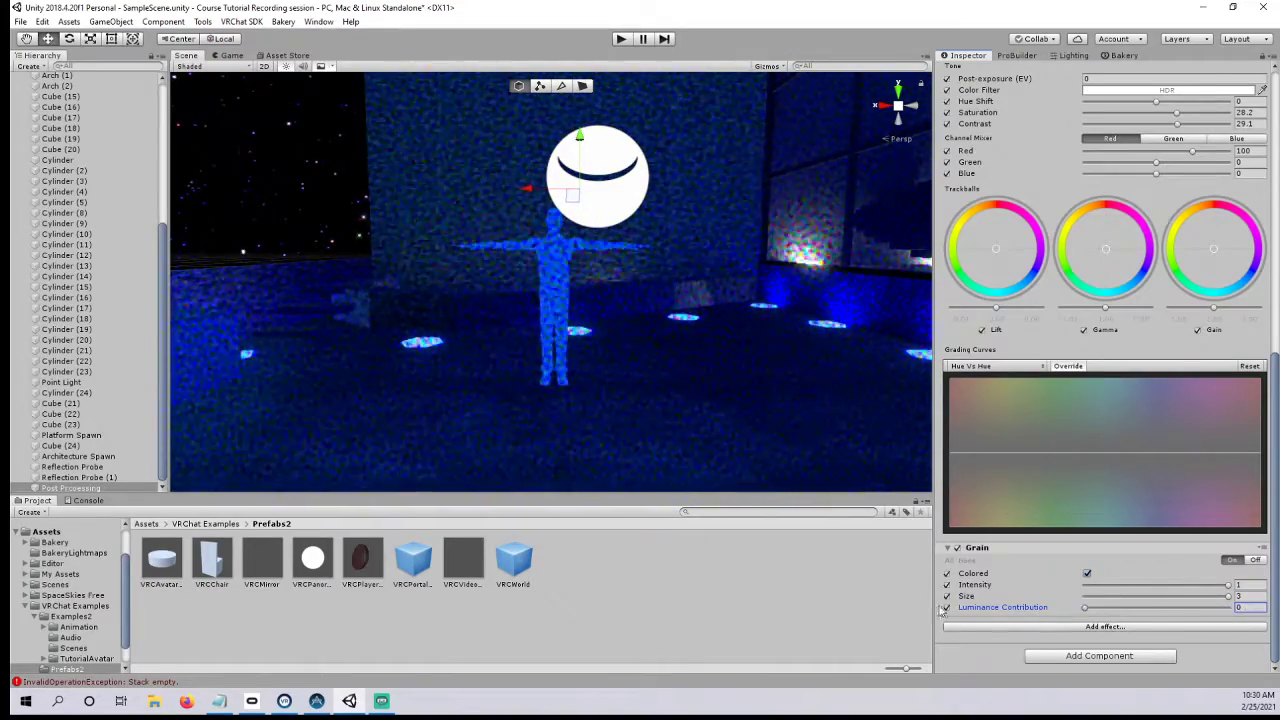
{"action": "right_click", "coordinate": [1036, 549]}
{"action": "left_click", "coordinate": [1065, 572]}
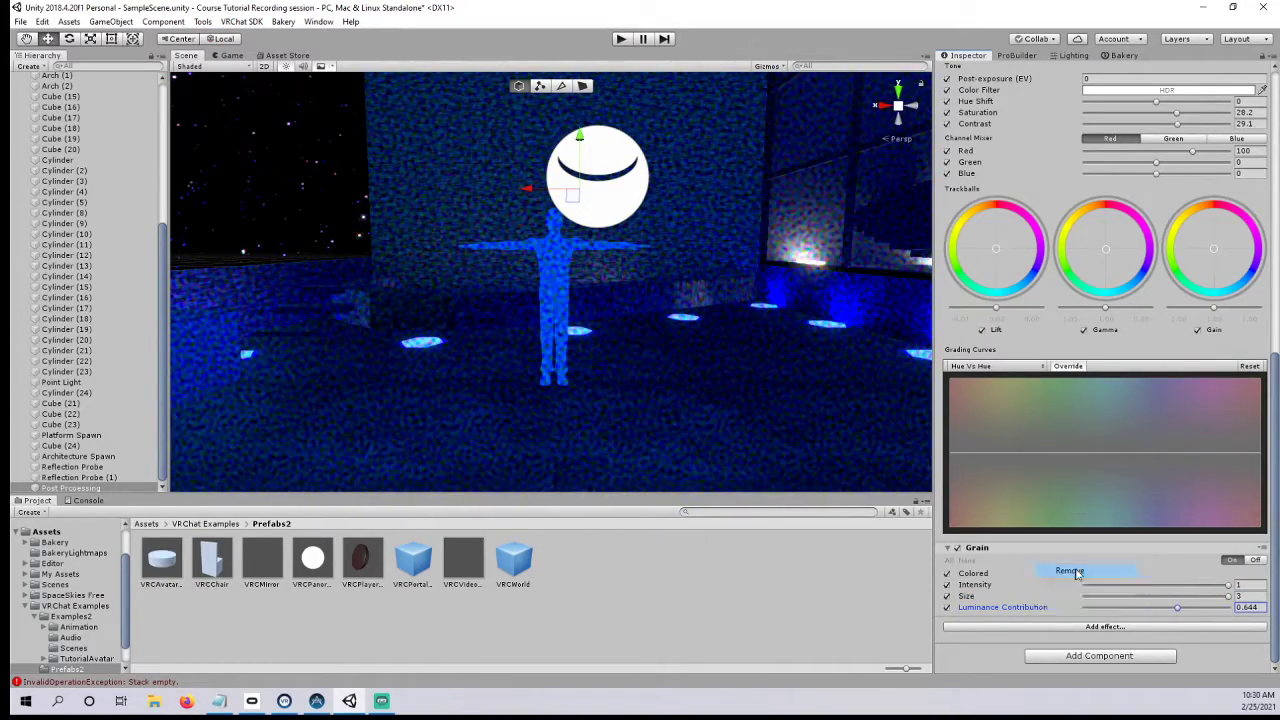
- Add a Lens Distortion effect to the post-processing volume
{"action": "left_click", "coordinate": [1086, 628]}
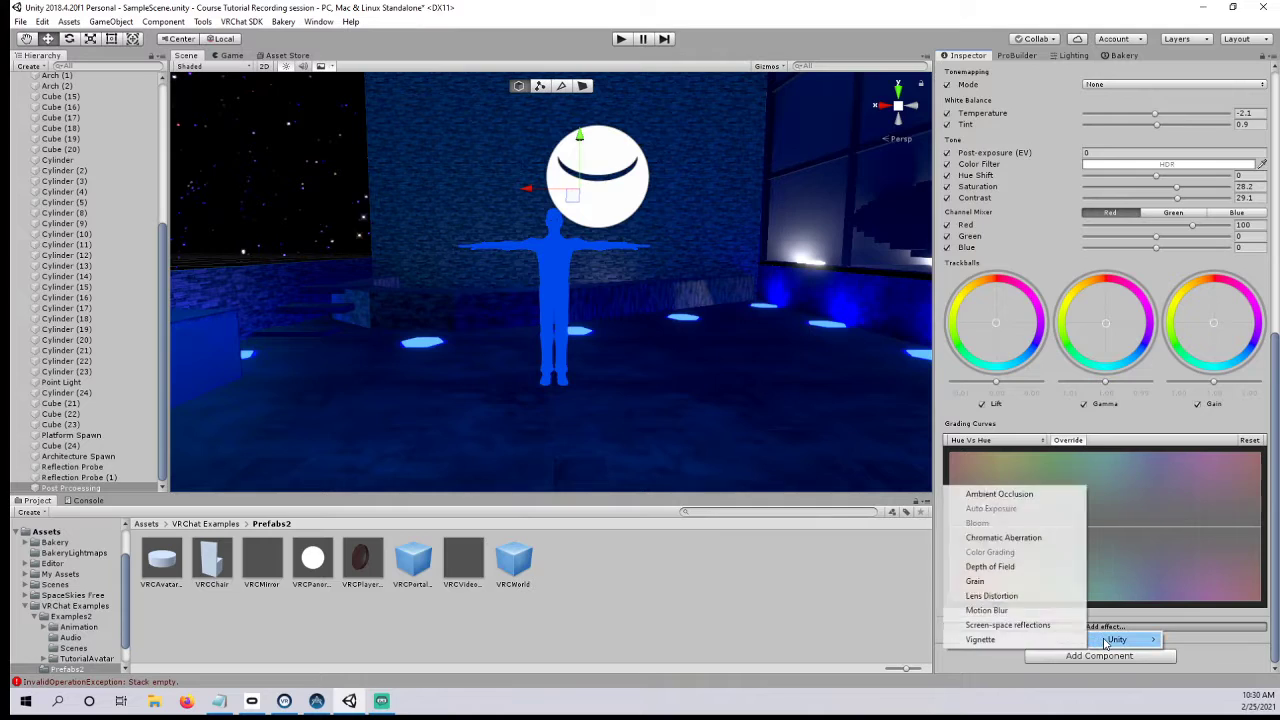
{"action": "left_click", "coordinate": [1000, 597]}
{"action": "scroll", "coordinate": [955, 527], "scroll_direction": "down", "scroll_amount": 3}
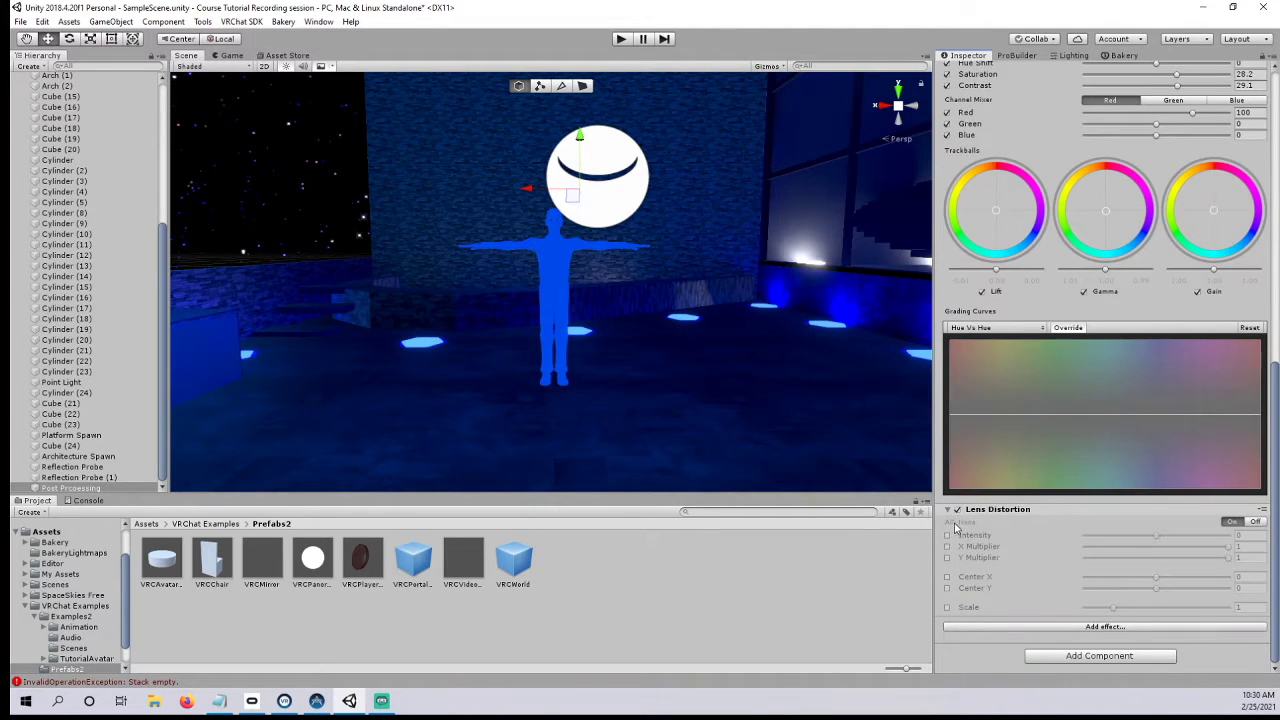
- Try Lens Distortion with all its settings enabled and intensity about -25.8, and remove the effect
{"action": "left_click", "coordinate": [948, 523]}
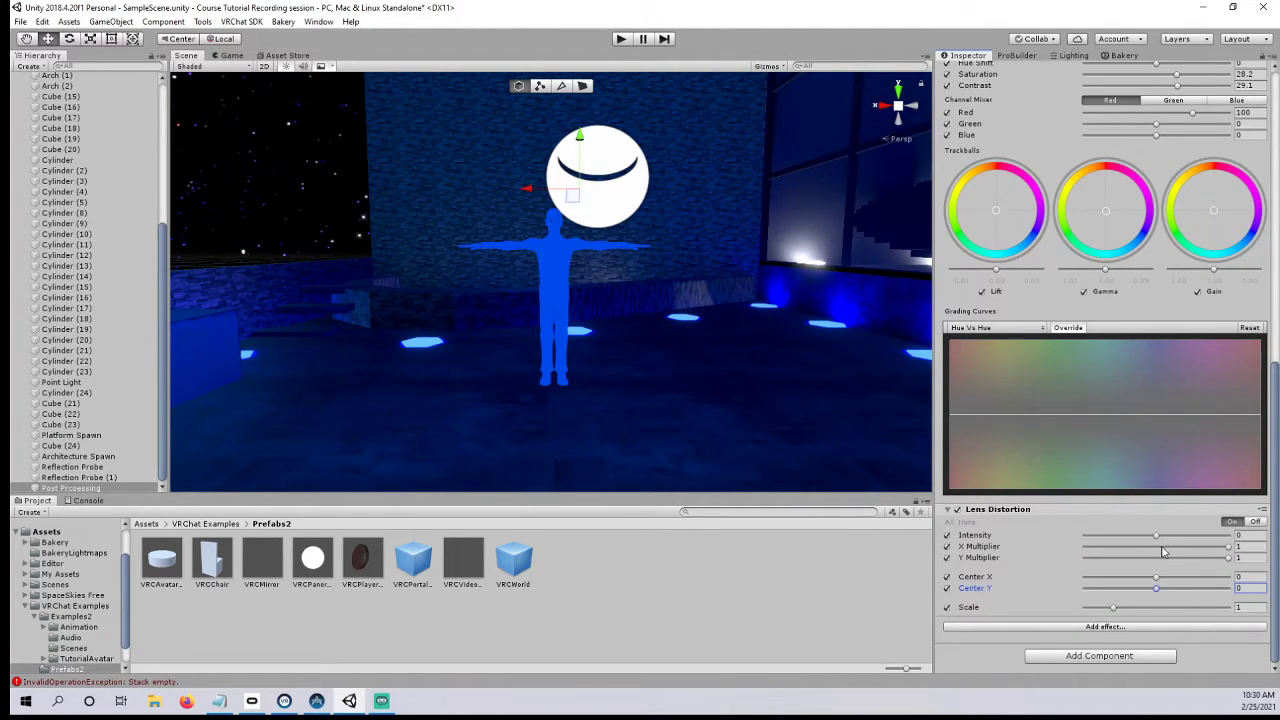
{"action": "mouse_move", "coordinate": [1156, 536]}
{"action": "left_mouse_down"}
{"action": "mouse_move", "coordinate": [1276, 548]}
{"action": "mouse_move", "coordinate": [1036, 547]}
{"action": "mouse_move", "coordinate": [1137, 547]}
{"action": "left_mouse_up"}
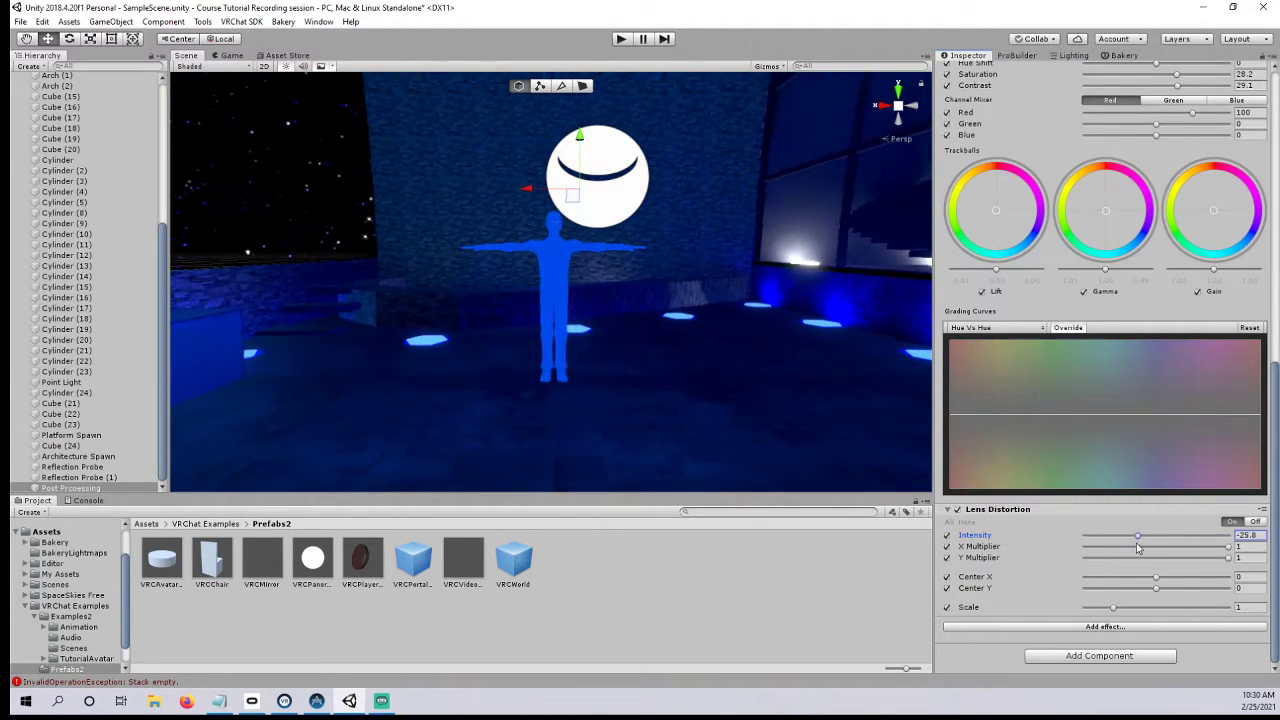
{"action": "right_click", "coordinate": [1012, 510]}
{"action": "left_click", "coordinate": [1055, 529]}
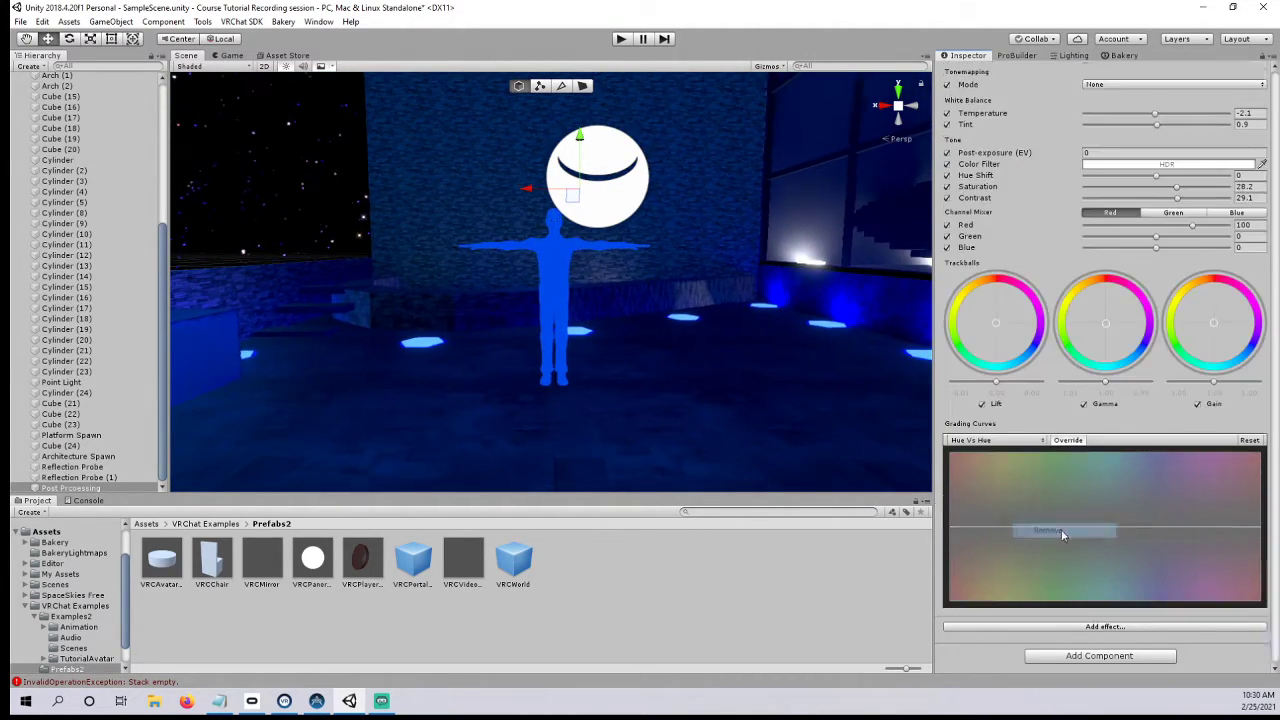
- Try a Motion Blur effect with all its settings enabled on the post-processing volume, and remove it
{"action": "left_click", "coordinate": [1115, 628]}
{"action": "mouse_move", "coordinate": [1117, 636]}
{"action": "left_click", "coordinate": [1042, 605]}
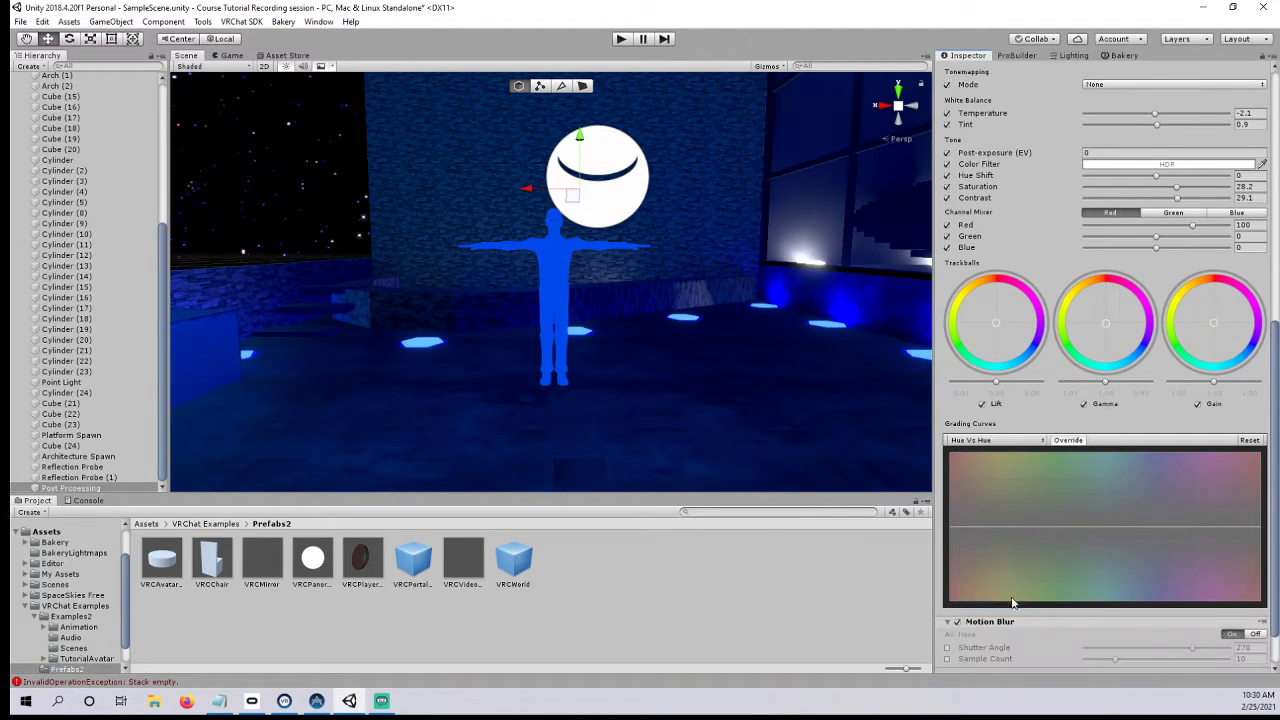
{"action": "left_click", "coordinate": [949, 584]}
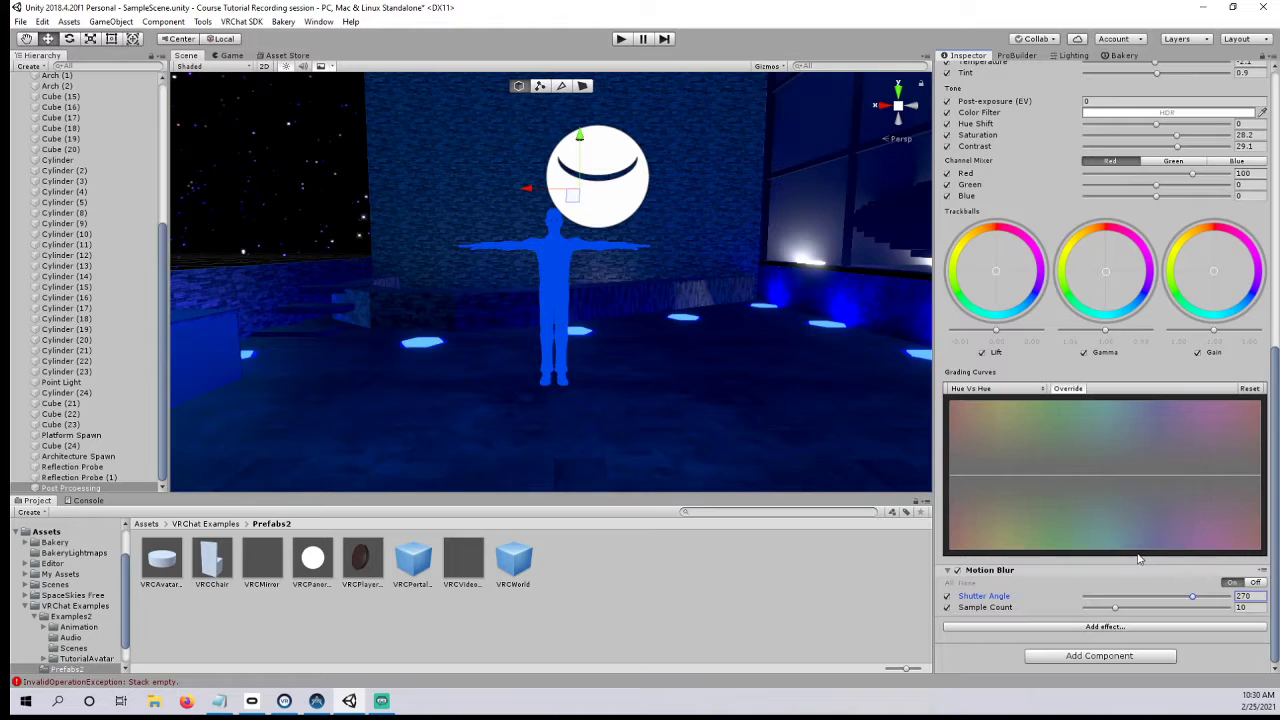
{"action": "right_click", "coordinate": [989, 572]}
{"action": "left_click", "coordinate": [1045, 597]}
- Try Screen Space Reflections with all settings enabled, distance fade about 0.459 and vignette about 0.439, and remove the effect
{"action": "left_click", "coordinate": [1120, 627]}
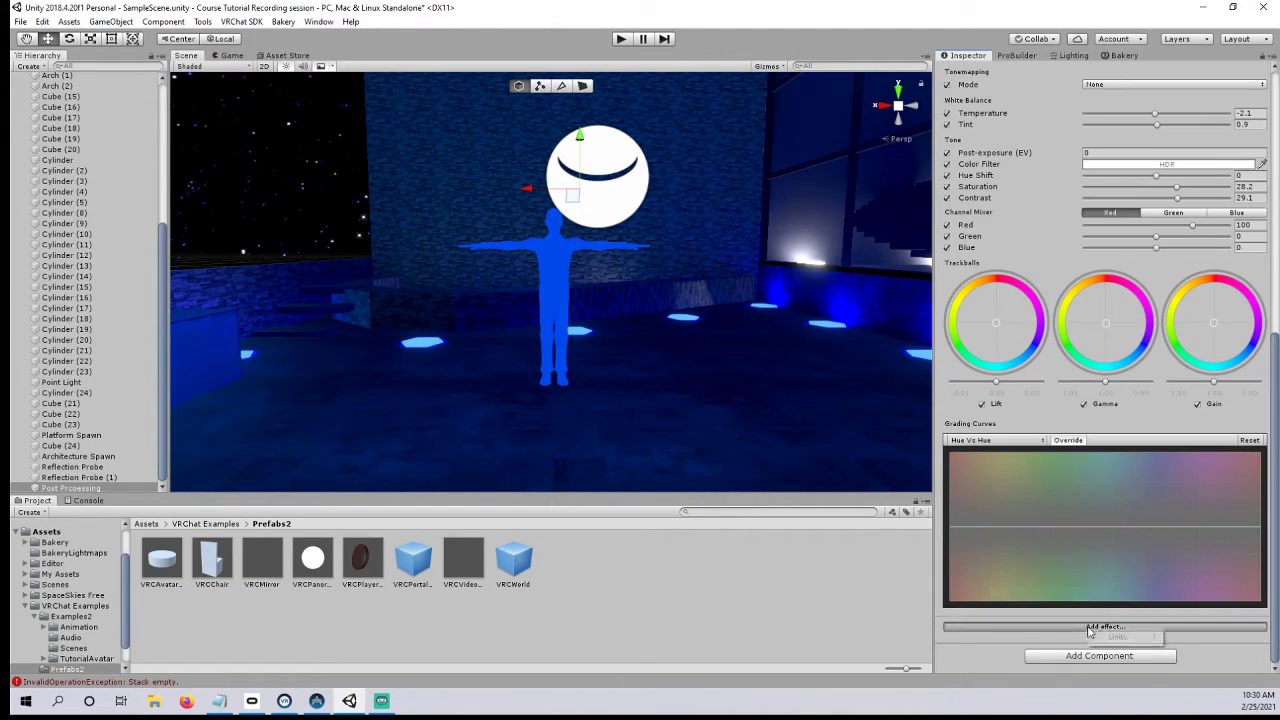
{"action": "mouse_move", "coordinate": [1143, 637]}
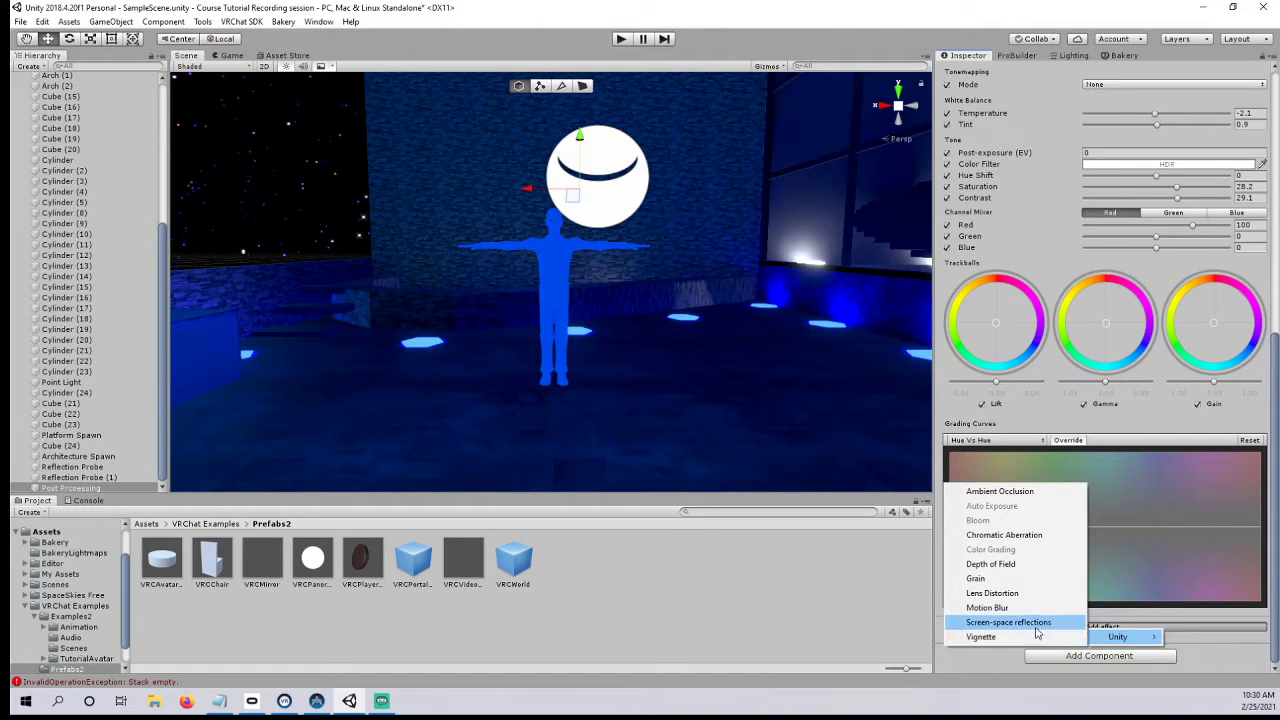
{"action": "left_click", "coordinate": [1037, 617]}
{"action": "scroll", "coordinate": [1010, 605], "scroll_direction": "down", "scroll_amount": 2}
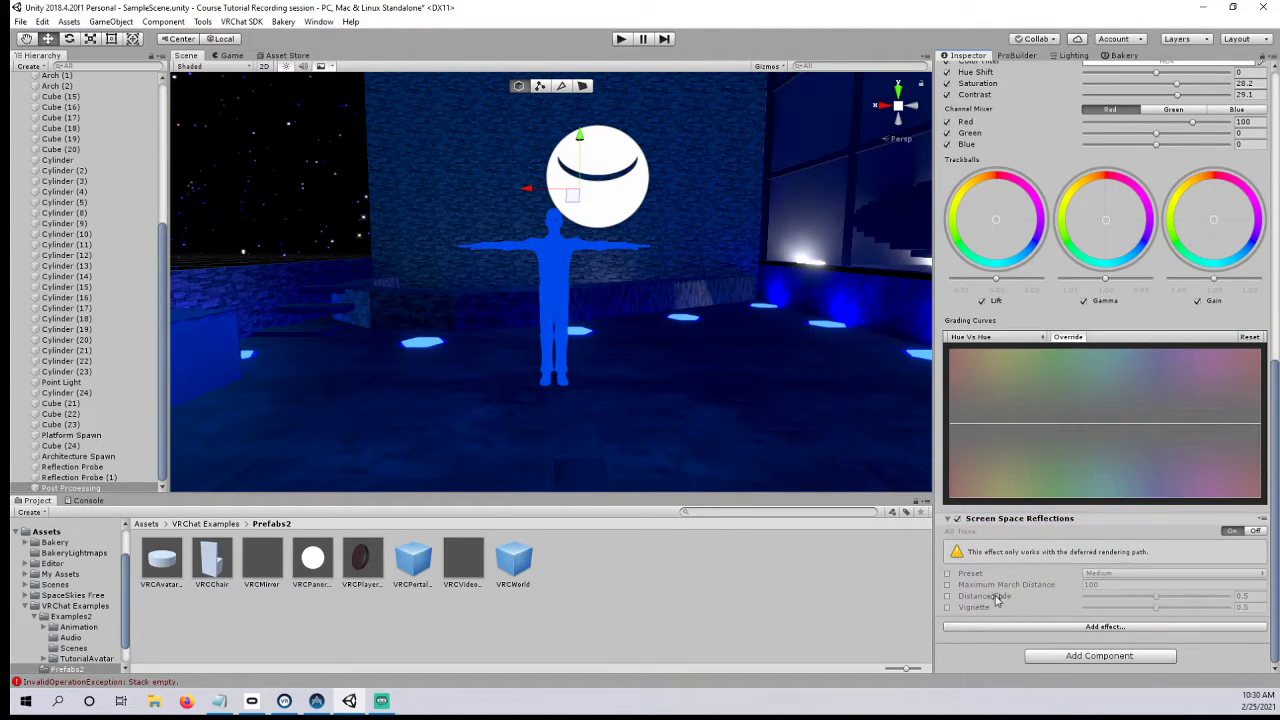
{"action": "left_click", "coordinate": [948, 532]}
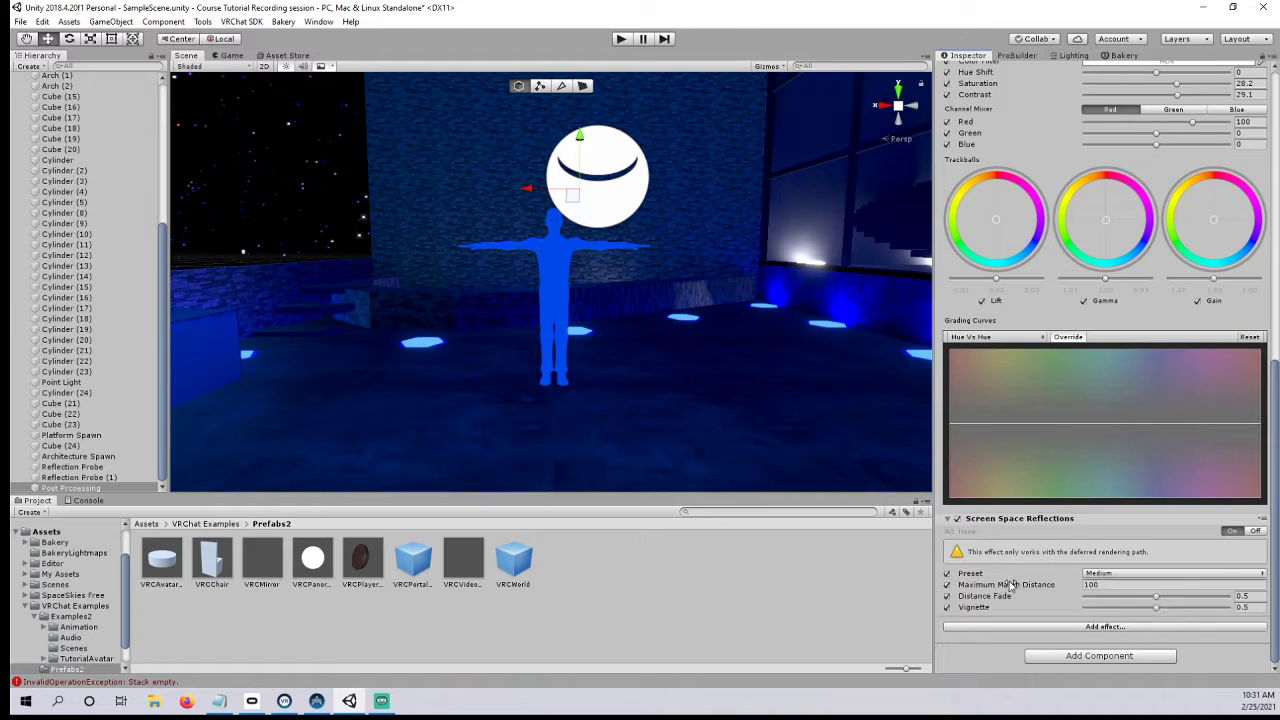
{"action": "mouse_move", "coordinate": [1167, 602]}
{"action": "left_mouse_down"}
{"action": "mouse_move", "coordinate": [1220, 602]}
{"action": "mouse_move", "coordinate": [1141, 602]}
{"action": "mouse_move", "coordinate": [1160, 603]}
{"action": "mouse_move", "coordinate": [1148, 610]}
{"action": "left_mouse_up"}
{"action": "right_click", "coordinate": [1014, 524]}
{"action": "left_click", "coordinate": [1050, 545]}
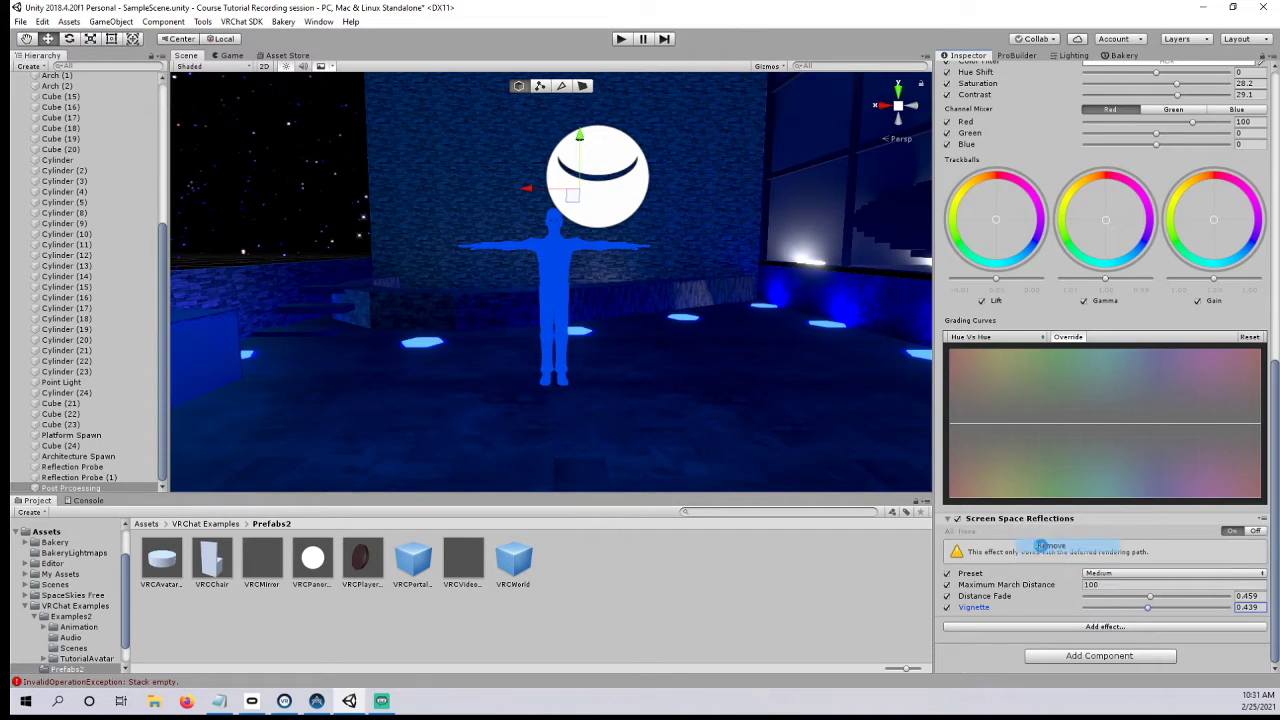
- Add a Vignette effect with all its settings enabled and set its intensity to about 0.471
{"action": "left_click", "coordinate": [1128, 630]}
{"action": "mouse_move", "coordinate": [1143, 636]}
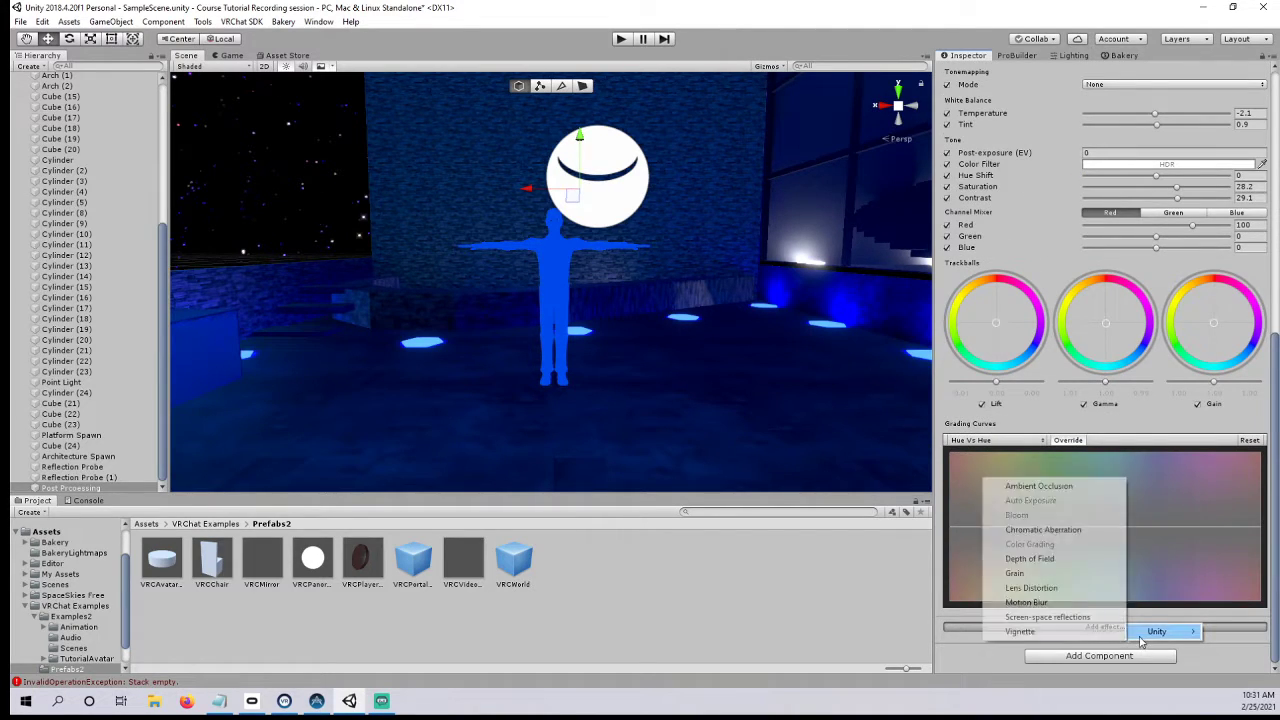
{"action": "left_click", "coordinate": [1100, 636]}
{"action": "left_click", "coordinate": [948, 526]}
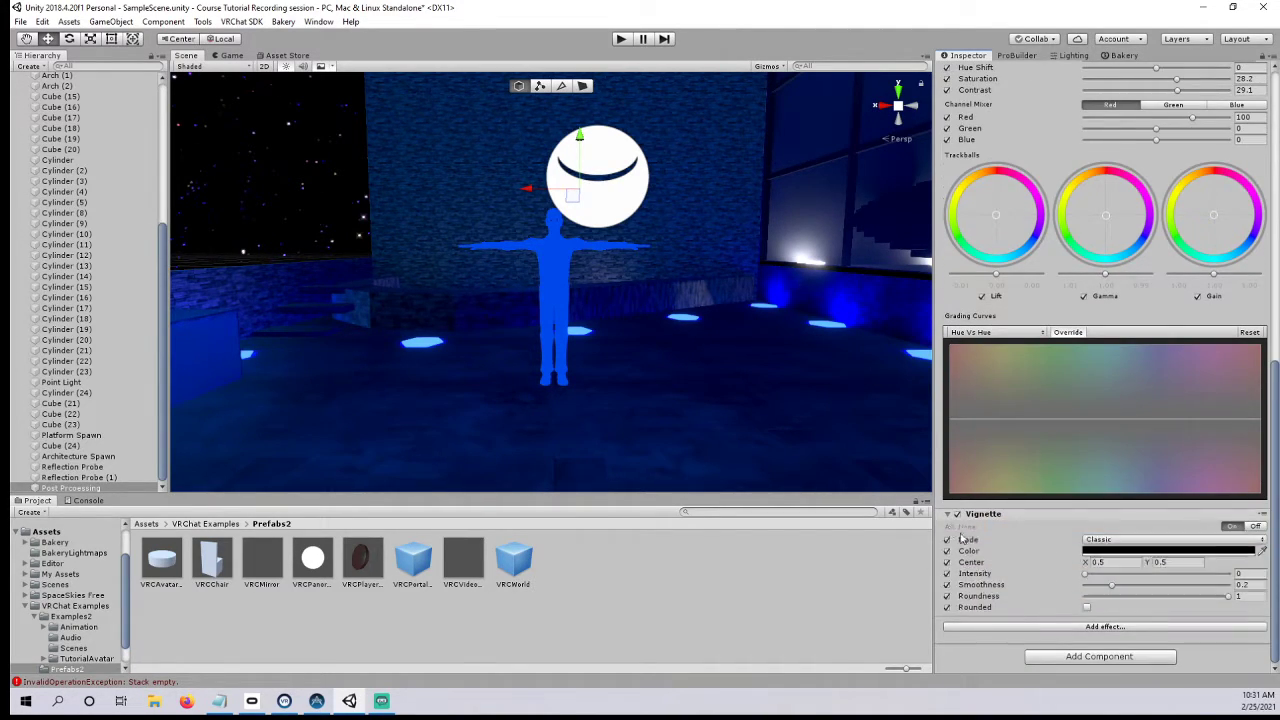
{"action": "left_click_drag", "start_coordinate": [1097, 577], "coordinate": [1155, 583]}
- Check the vignette from inside and outside the building and set its intensity to about 0.438
{"action": "scroll", "coordinate": [677, 376], "scroll_direction": "down", "scroll_amount": 8}
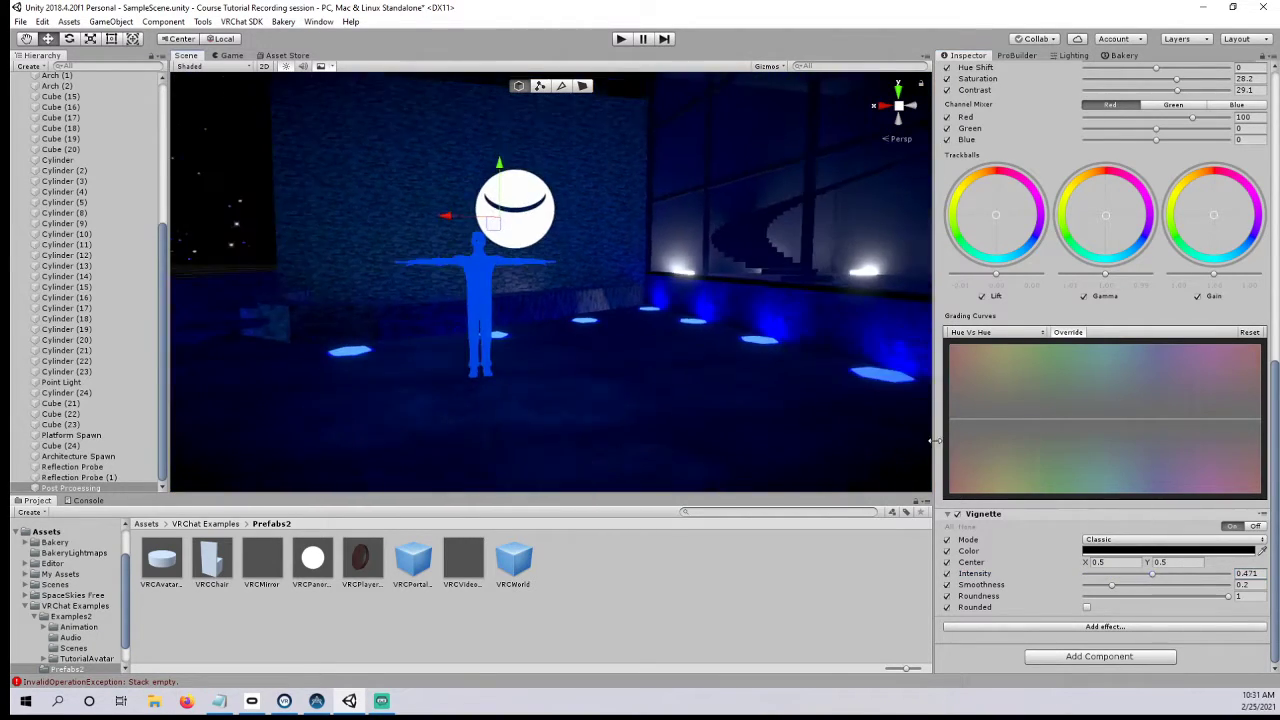
{"action": "right_click_drag", "start_coordinate": [677, 374], "coordinate": [775, 405]}
{"action": "middle_click_drag", "start_coordinate": [775, 405], "coordinate": [842, 441]}
{"action": "right_click_drag", "start_coordinate": [705, 412], "coordinate": [793, 424]}
{"action": "middle_click_drag", "start_coordinate": [793, 424], "coordinate": [800, 377]}
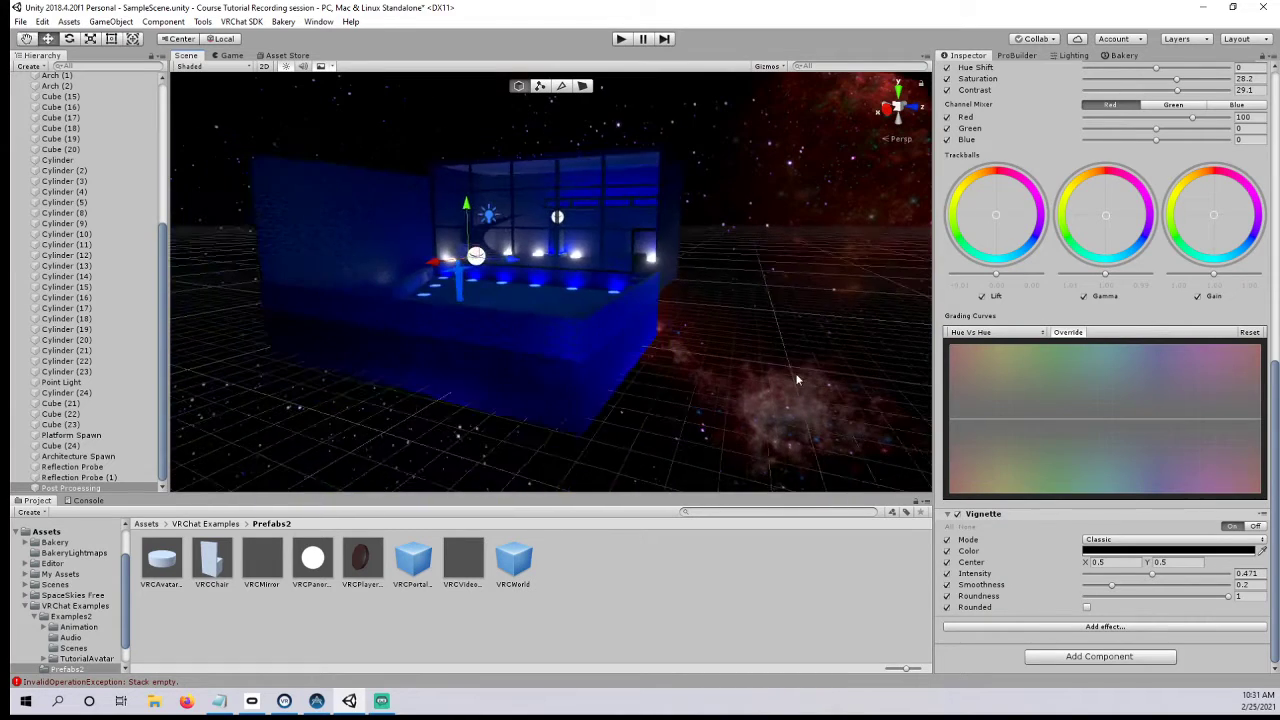
{"action": "scroll", "coordinate": [797, 377], "scroll_direction": "up", "scroll_amount": 8}
{"action": "middle_click_drag", "start_coordinate": [777, 330], "coordinate": [722, 387]}
{"action": "right_click_drag", "start_coordinate": [722, 387], "coordinate": [713, 394]}
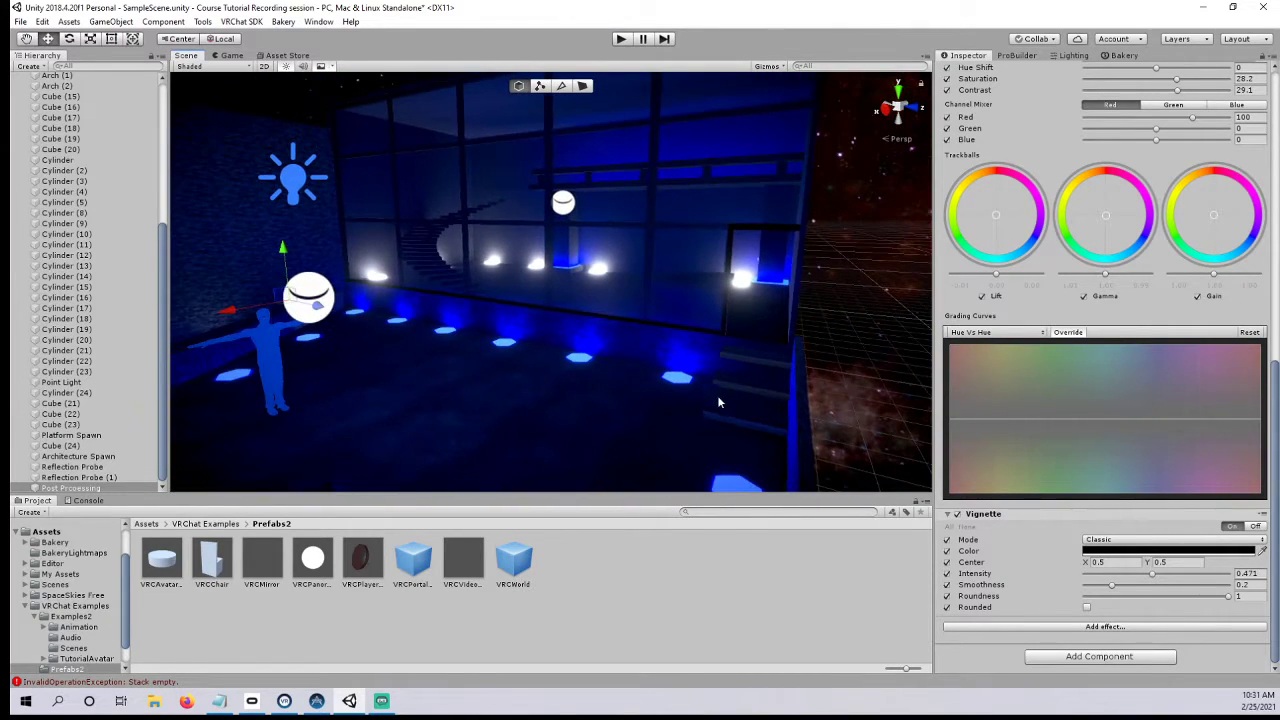
{"action": "left_click_drag", "start_coordinate": [1149, 583], "coordinate": [1151, 578]}
- Examine the vignetted building from several angles, including the glass wall, floor lights and seating area
{"action": "right_click_drag", "start_coordinate": [796, 427], "coordinate": [738, 420]}
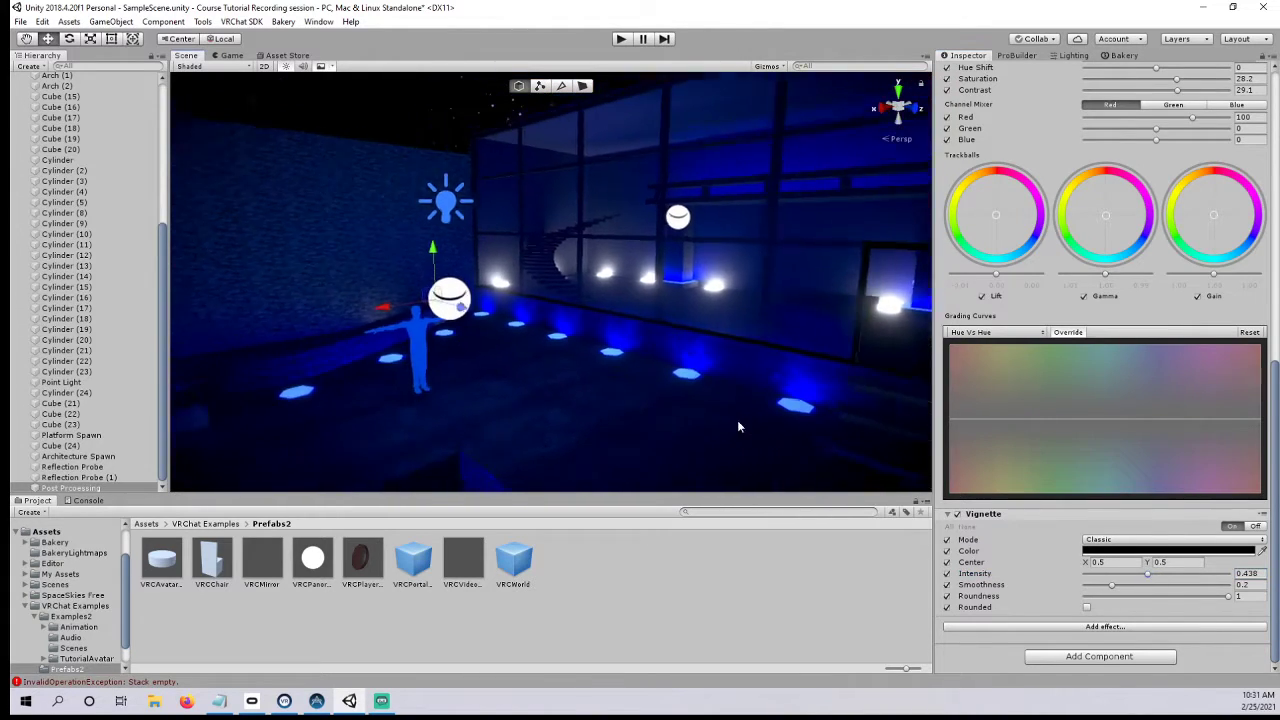
{"action": "scroll", "coordinate": [706, 390], "scroll_direction": "down", "scroll_amount": 5}
{"action": "middle_click_drag", "start_coordinate": [680, 406], "coordinate": [706, 379]}
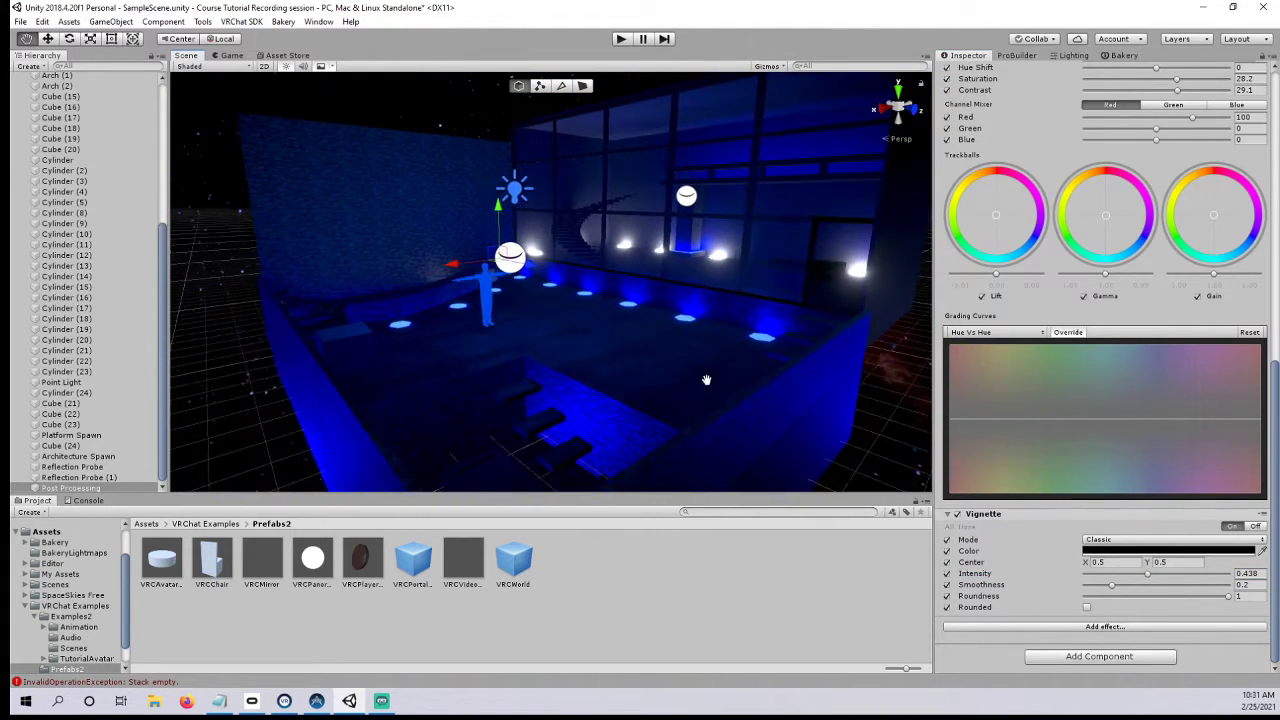
{"action": "scroll", "coordinate": [708, 379], "scroll_direction": "down", "scroll_amount": 3}
{"action": "scroll", "coordinate": [709, 374], "scroll_direction": "up", "scroll_amount": 5}
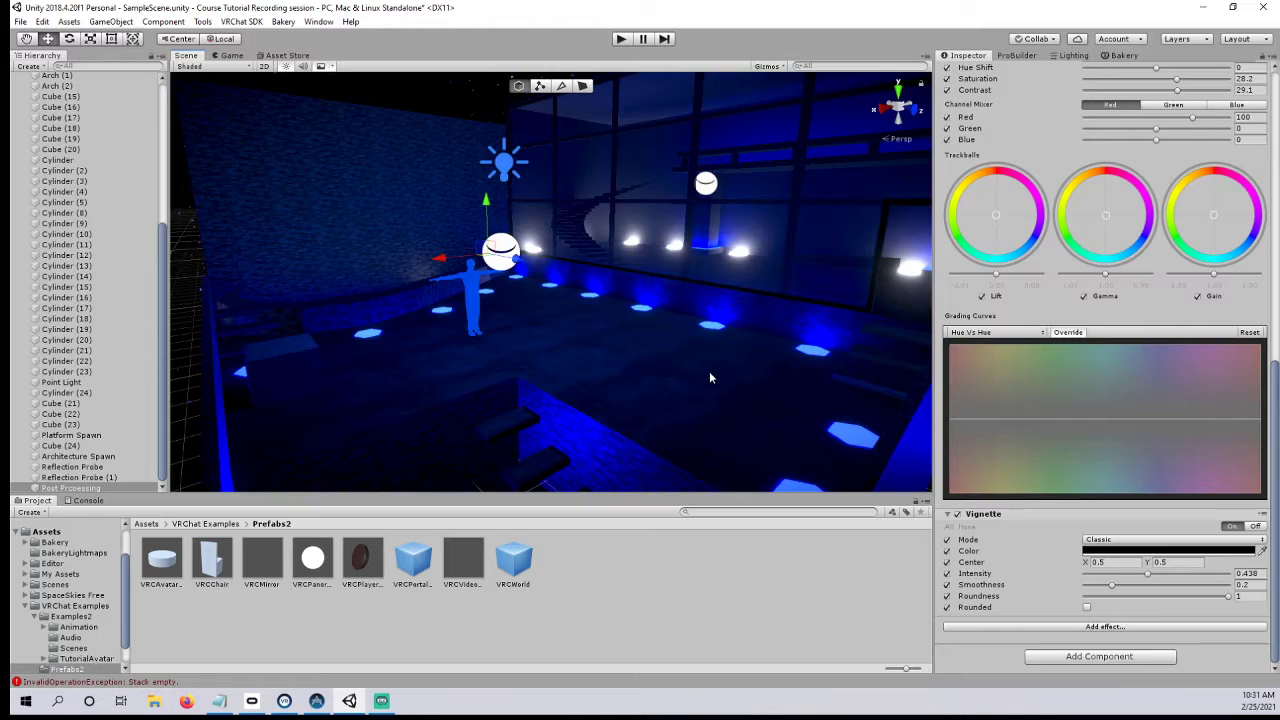
{"action": "right_click_drag", "start_coordinate": [736, 276], "coordinate": [535, 297]}
{"action": "scroll", "coordinate": [626, 282], "scroll_direction": "down", "scroll_amount": 3}
{"action": "scroll", "coordinate": [723, 258], "scroll_direction": "up", "scroll_amount": 5}
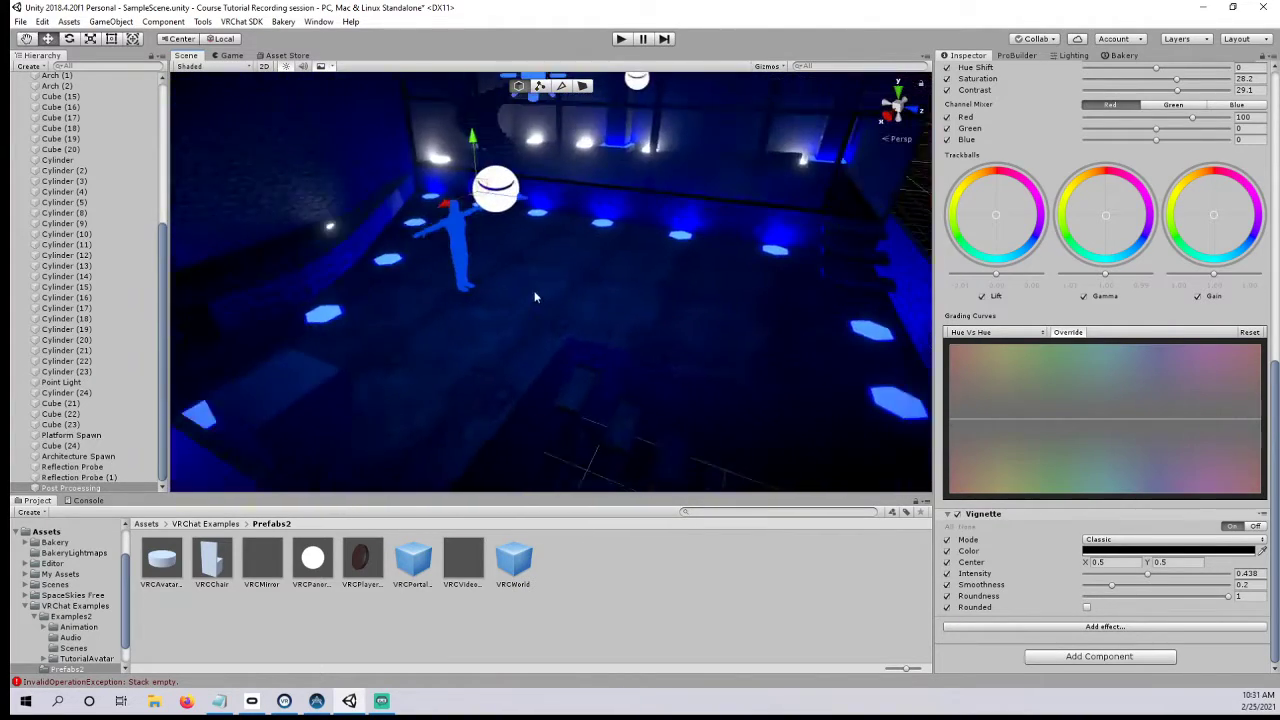
{"action": "scroll", "coordinate": [535, 297], "scroll_direction": "down", "scroll_amount": 5}
{"action": "right_click_drag", "start_coordinate": [678, 310], "coordinate": [652, 270]}
- Compare the building with the Post Processing object disabled and enabled, leave it enabled, and inspect the lit pillar indoors
{"action": "scroll", "coordinate": [1035, 307], "scroll_direction": "up", "scroll_amount": 10}
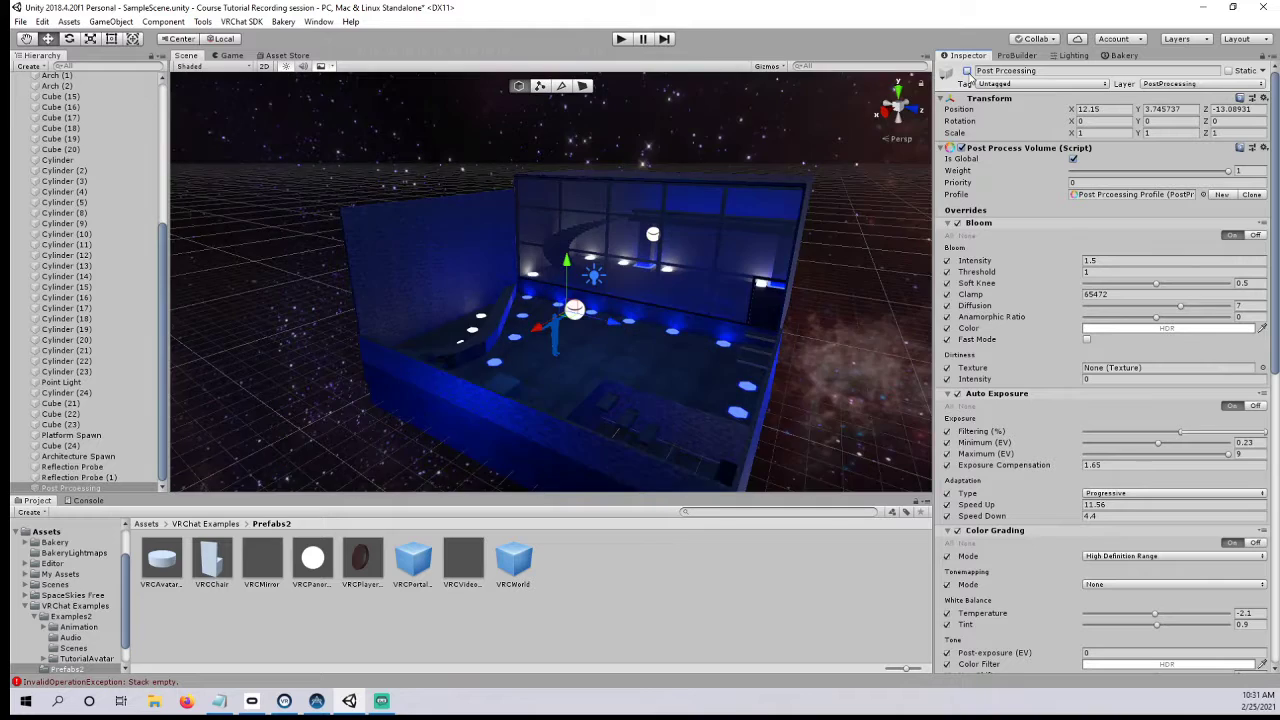
{"action": "left_click", "coordinate": [967, 71]}
{"action": "right_click_drag", "start_coordinate": [640, 170], "coordinate": [780, 200]}
{"action": "left_click", "coordinate": [967, 71]}
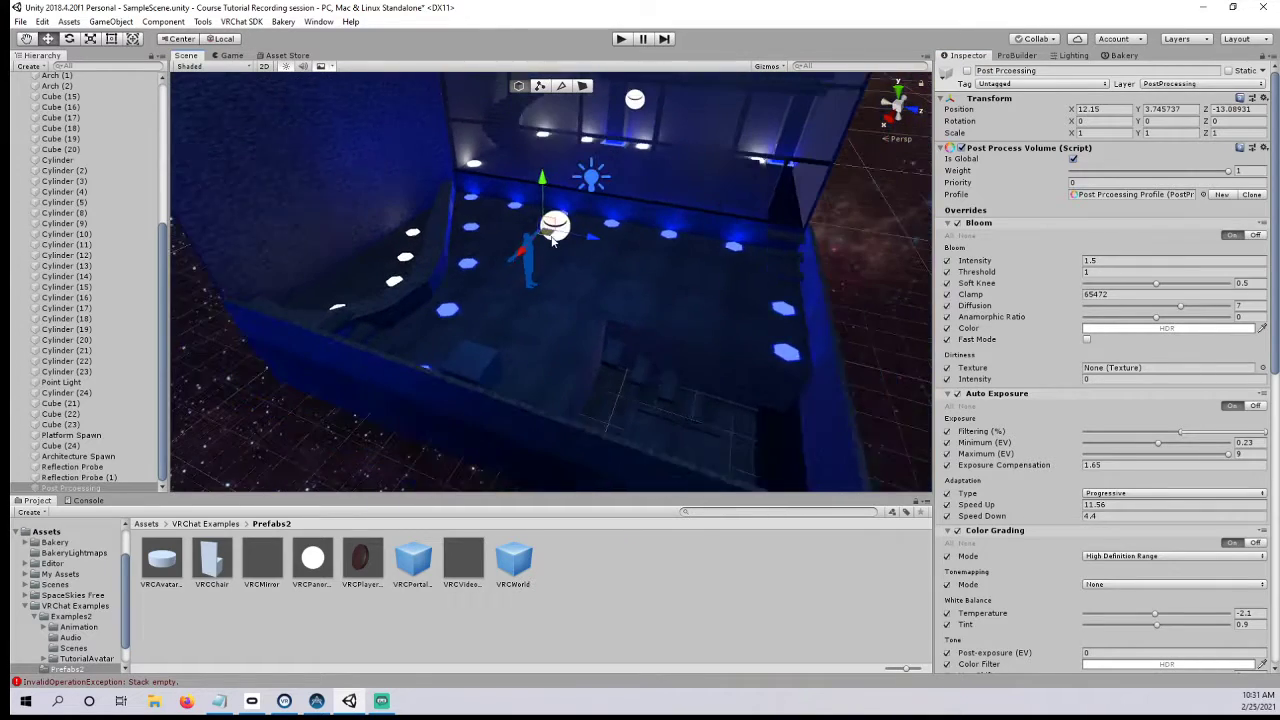
{"action": "left_click", "coordinate": [967, 71]}
{"action": "left_click", "coordinate": [967, 71]}
{"action": "right_click_drag", "start_coordinate": [790, 200], "coordinate": [644, 270]}
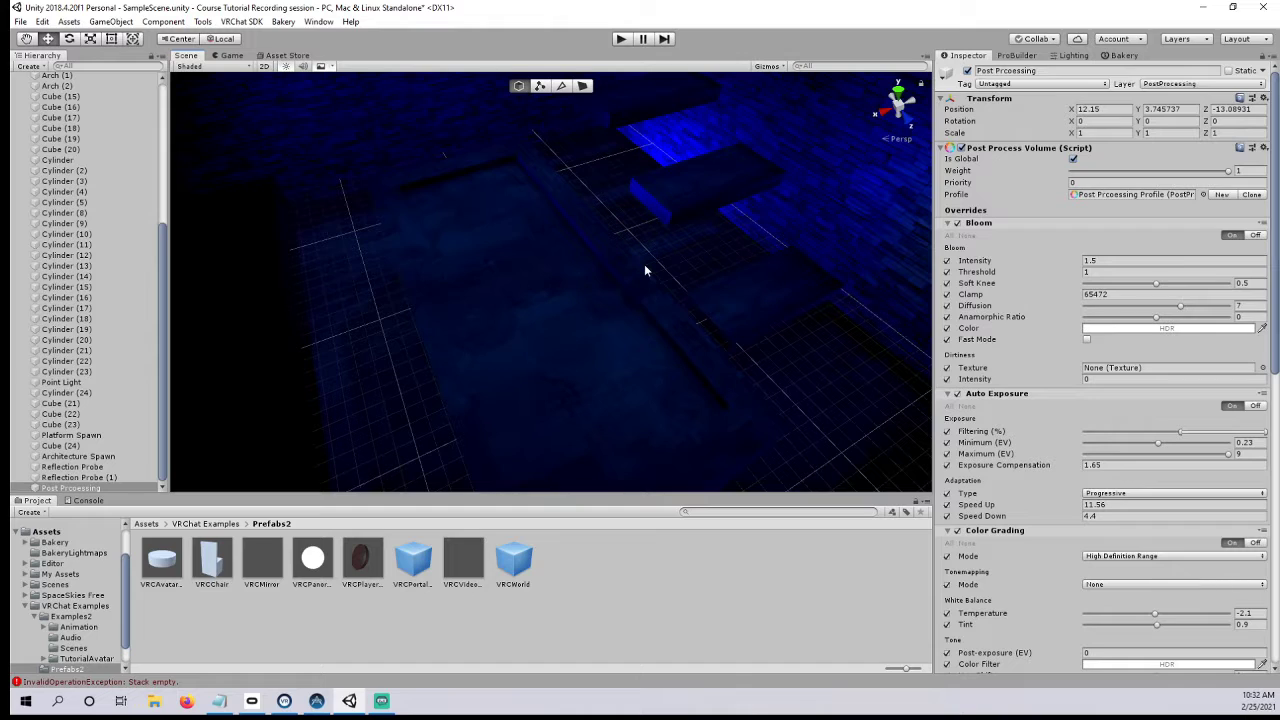
{"action": "right_click_drag", "start_coordinate": [644, 264], "coordinate": [493, 341]}
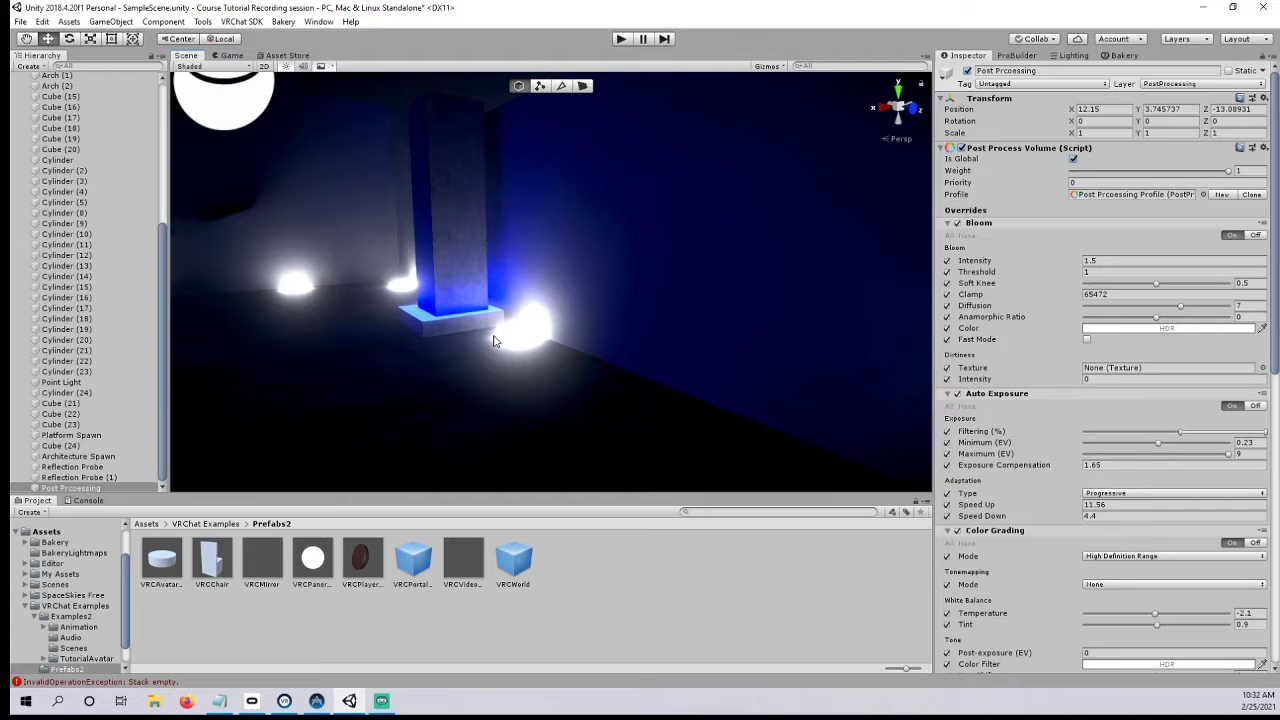
- Build and test the world locally from the VRChat SDK control panel with Force Non-VR enabled
{"action": "left_click", "coordinate": [283, 56]}
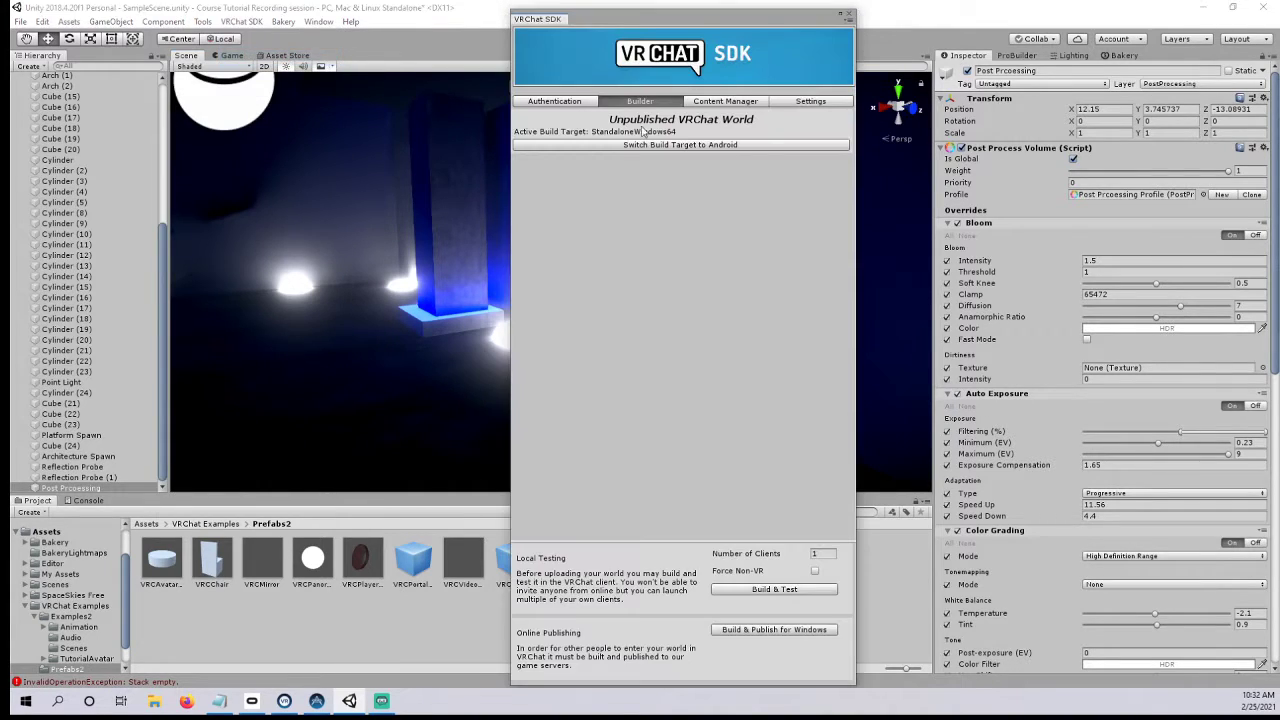
{"action": "left_click_drag", "start_coordinate": [637, 12], "coordinate": [737, 27]}
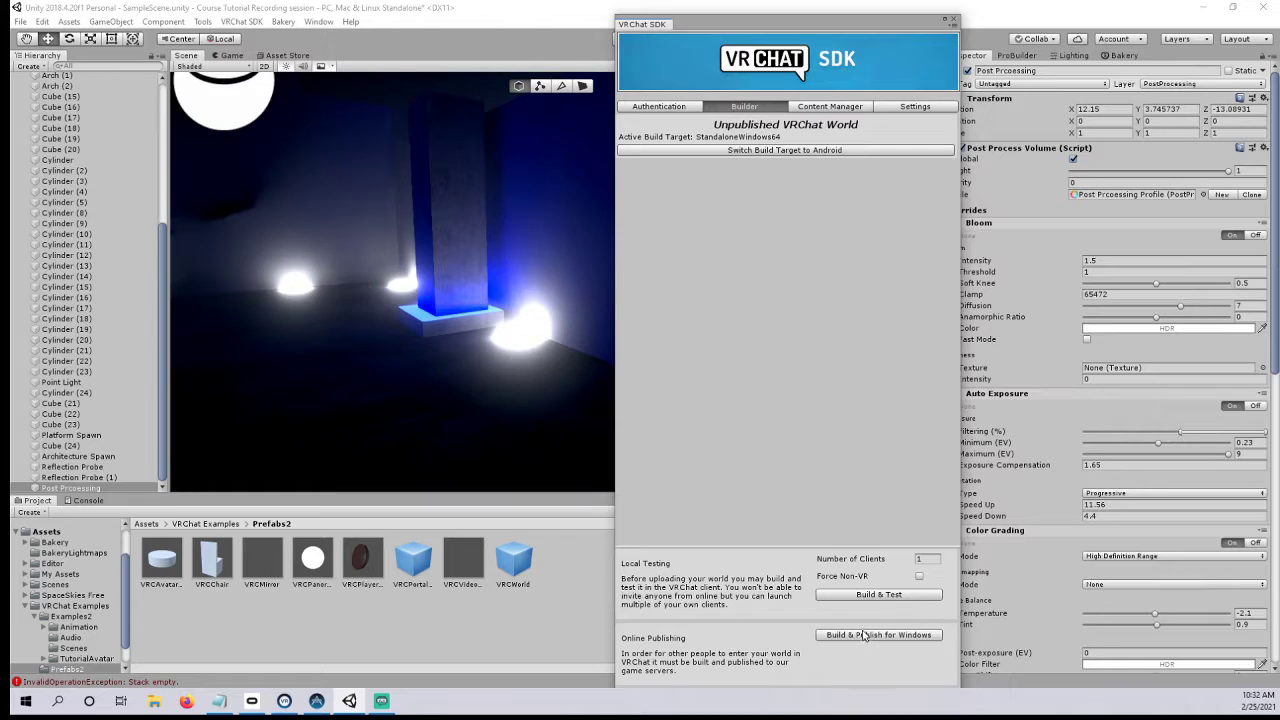
{"action": "left_click", "coordinate": [920, 576]}
{"action": "left_click", "coordinate": [887, 600]}
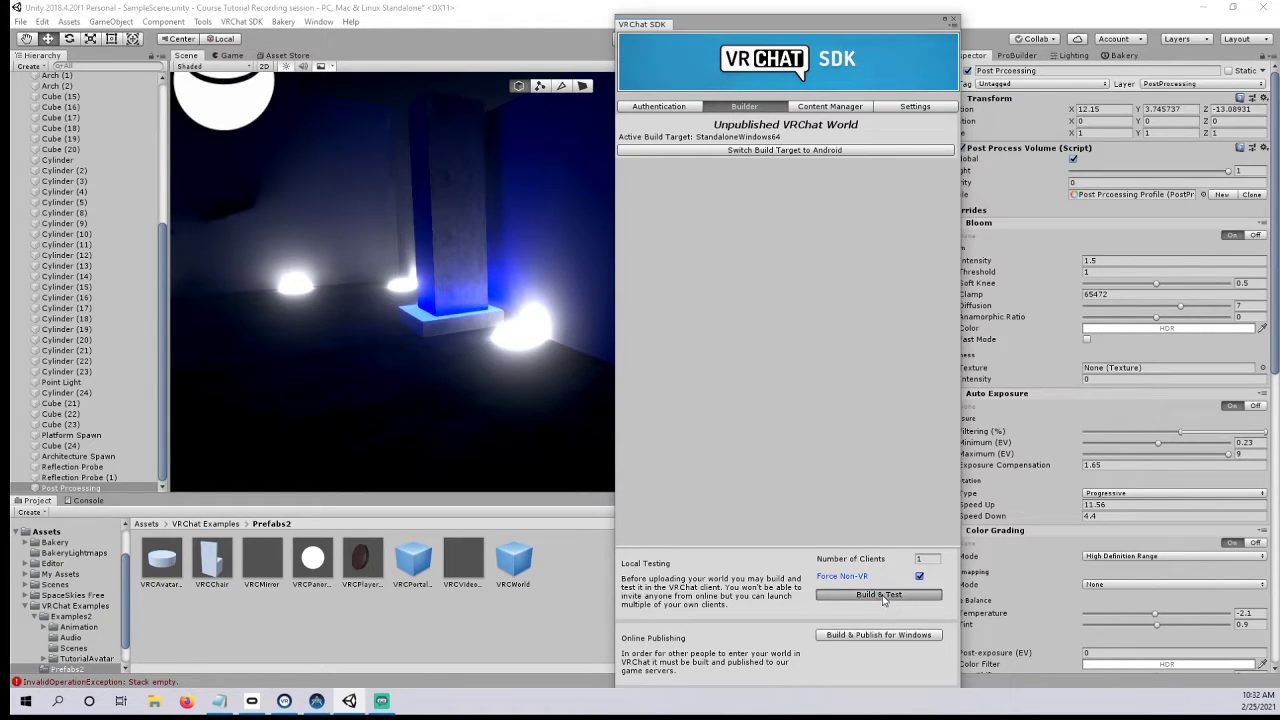
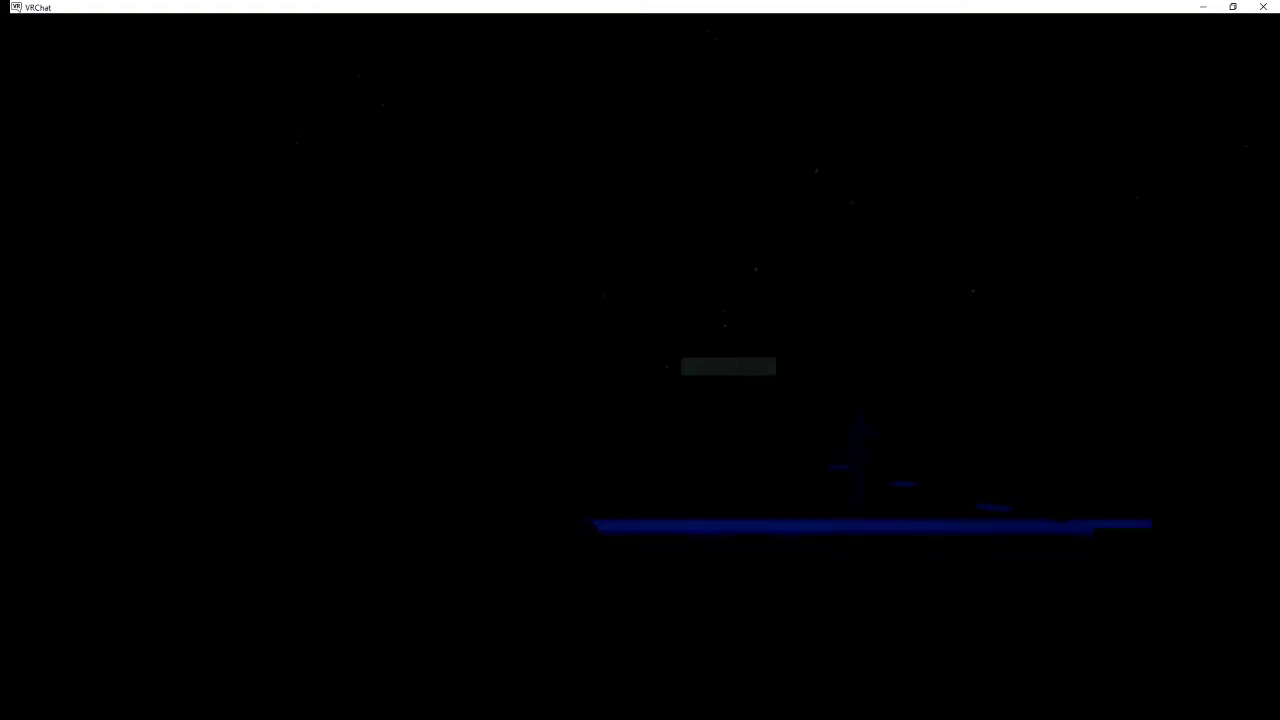
- Walk through the ground floor in the VRChat test client to examine the glass wall, pillar lights and curved seating
{"action": "key", "text": "w"}
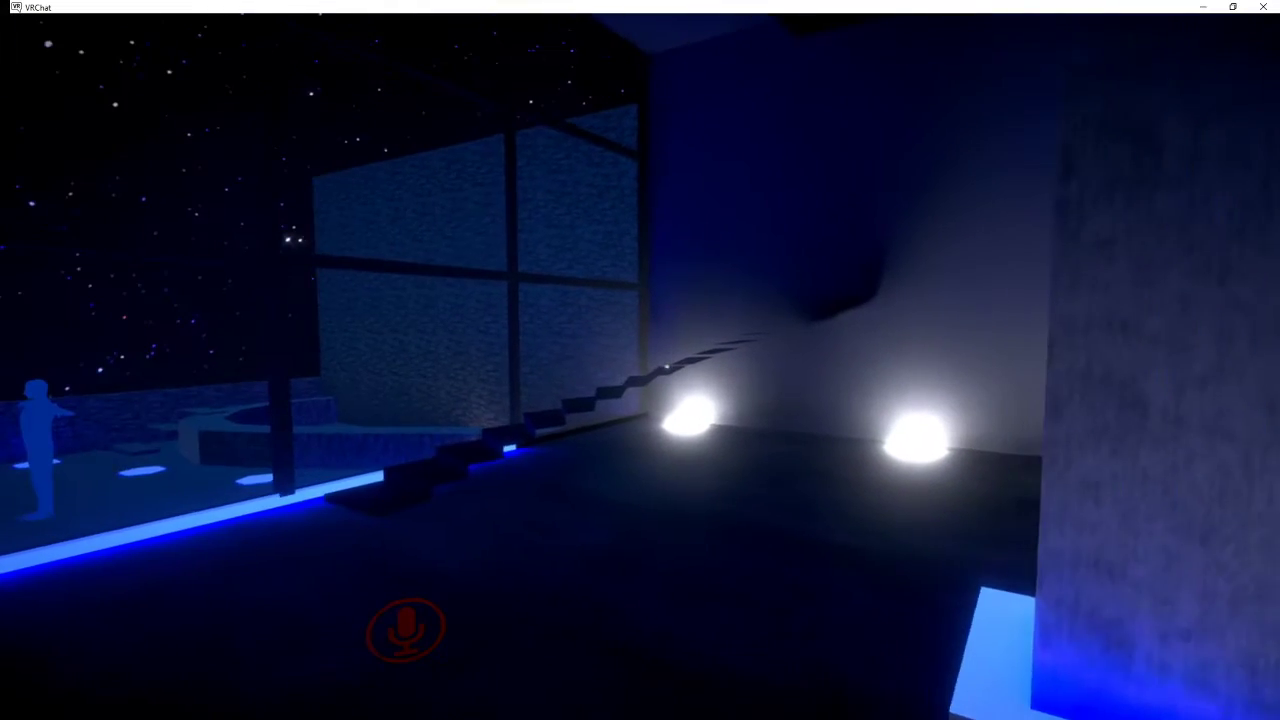
{"action": "key", "text": "w"}
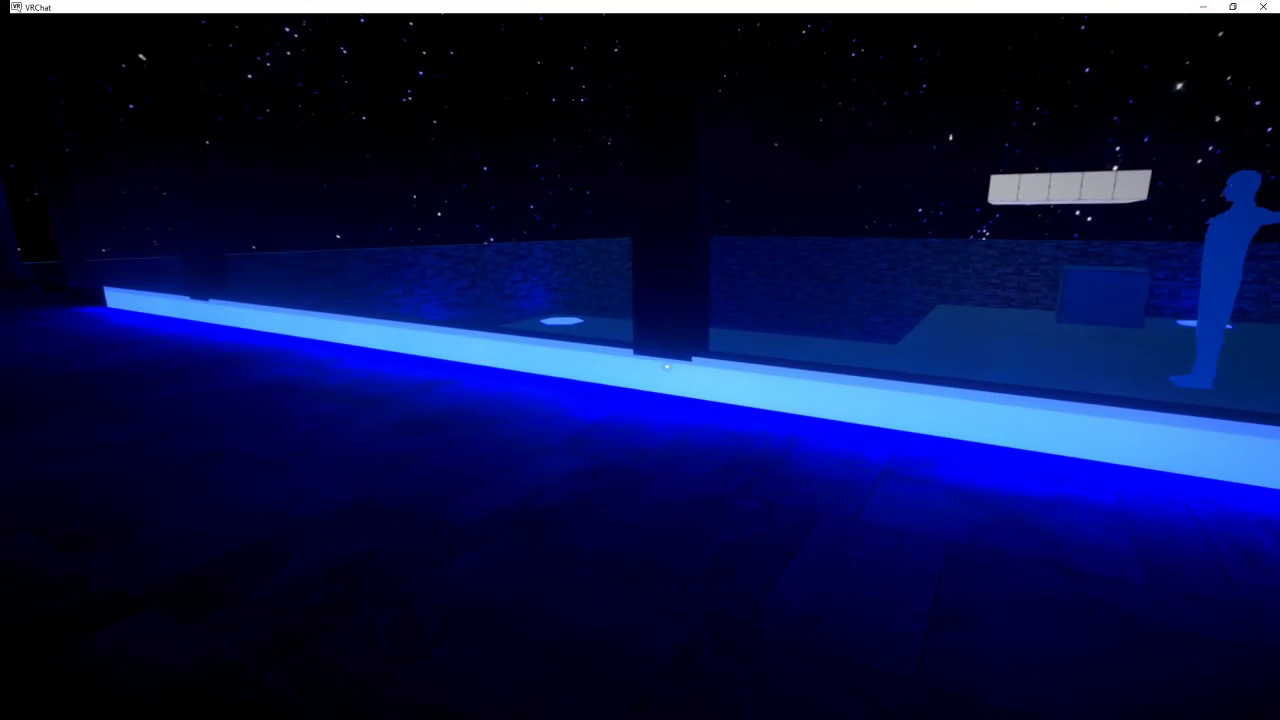
{"action": "key", "text": "w"}
{"action": "key", "text": "w"}
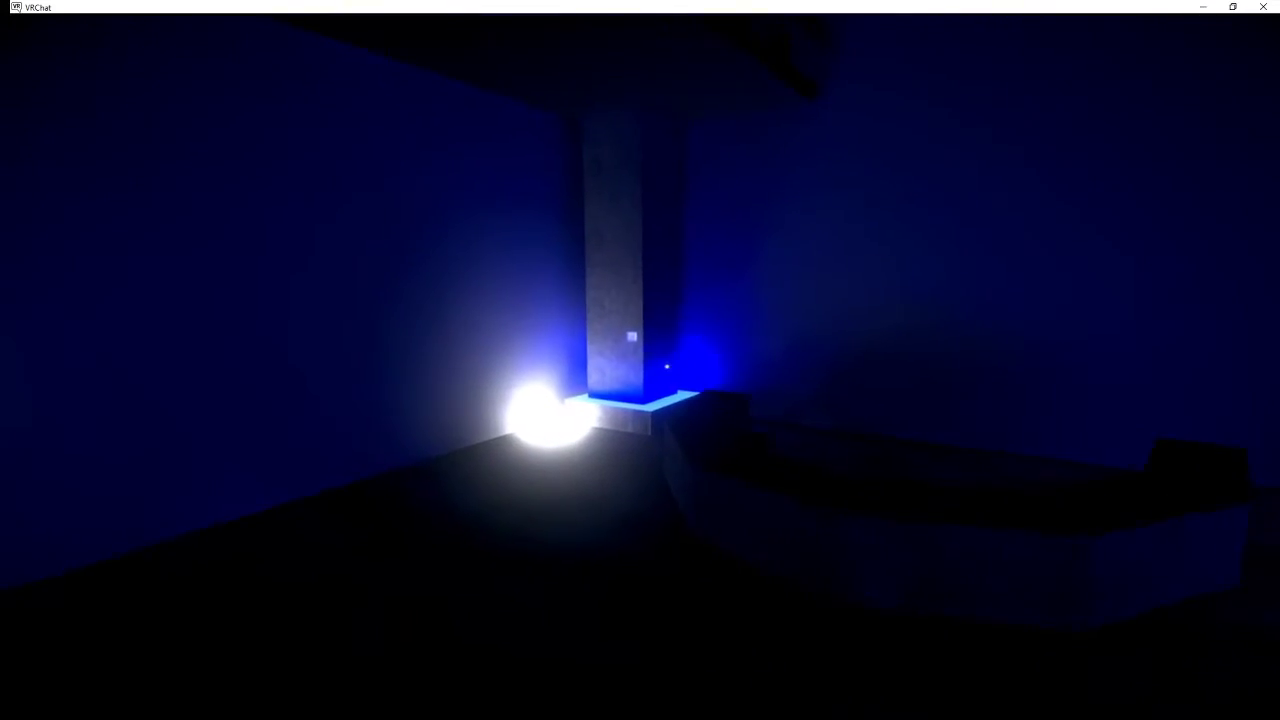
{"action": "key", "text": "w"}
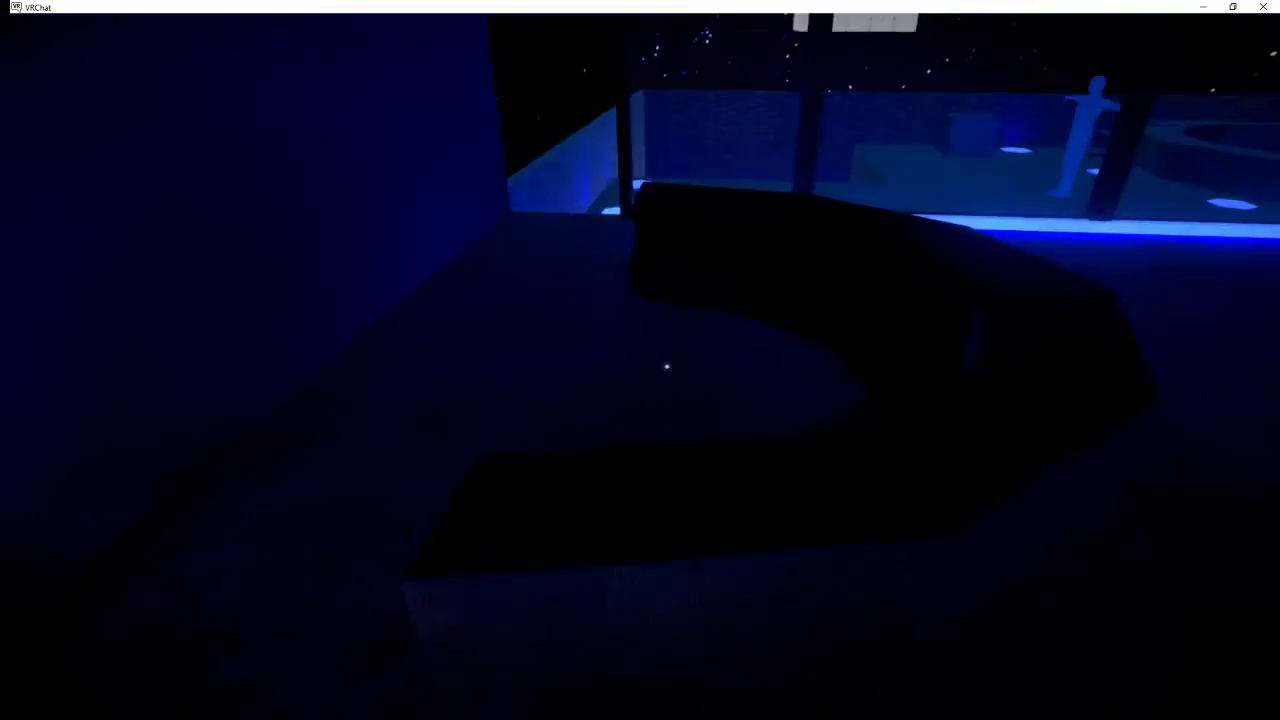
{"action": "key", "text": "w"}
{"action": "key", "text": "w"}
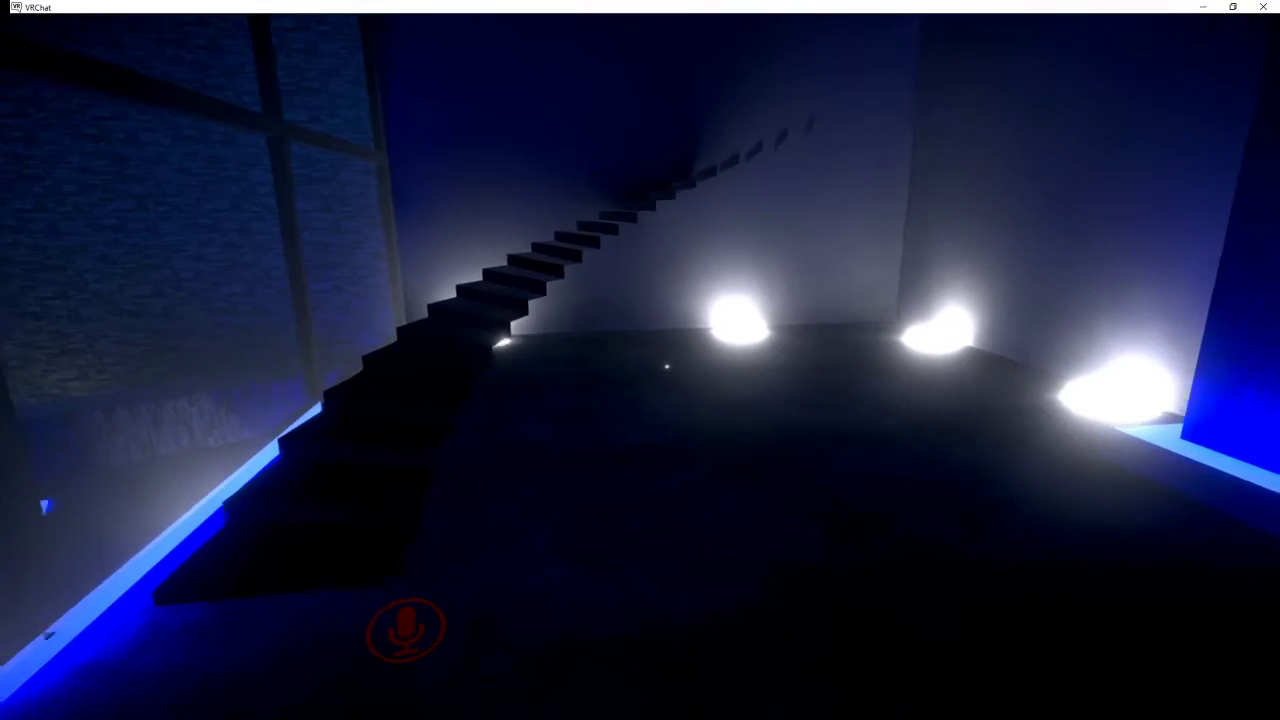
- Climb the curved staircase to the upper floor, examine the blue wall glow and light strip there, and return down the stairs
{"action": "key", "text": "w"}
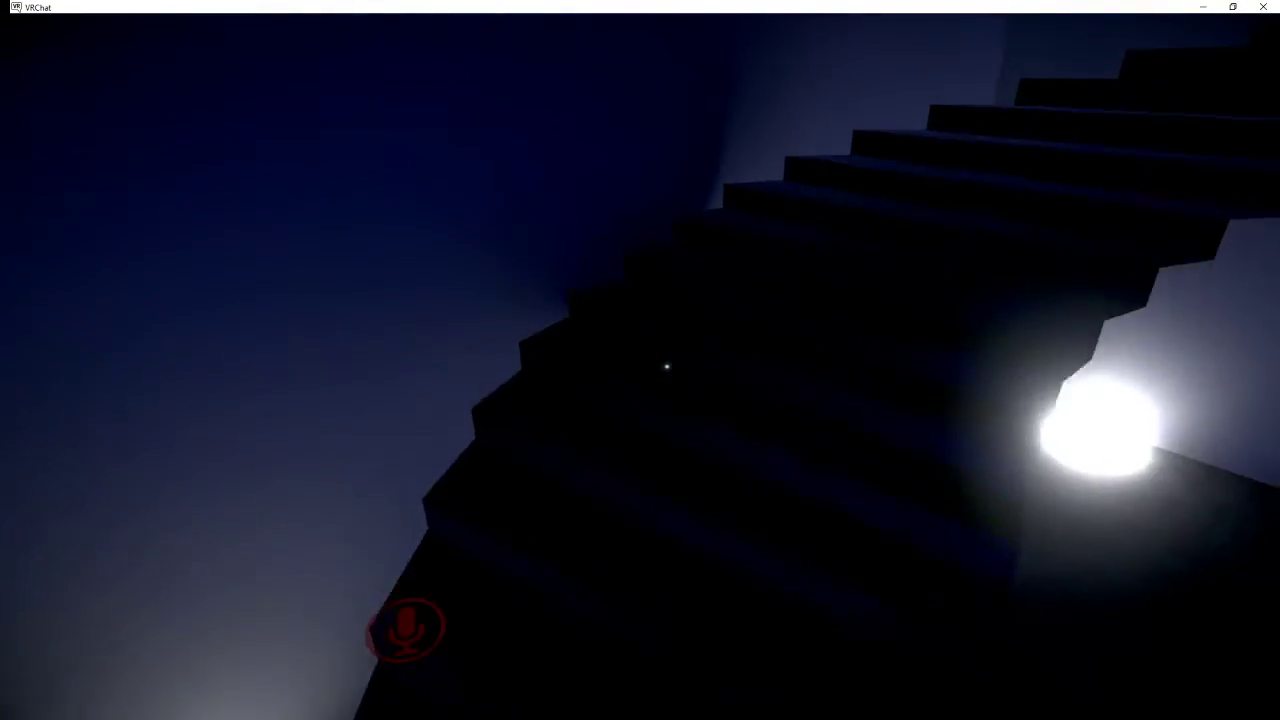
{"action": "key", "text": "Escape"}
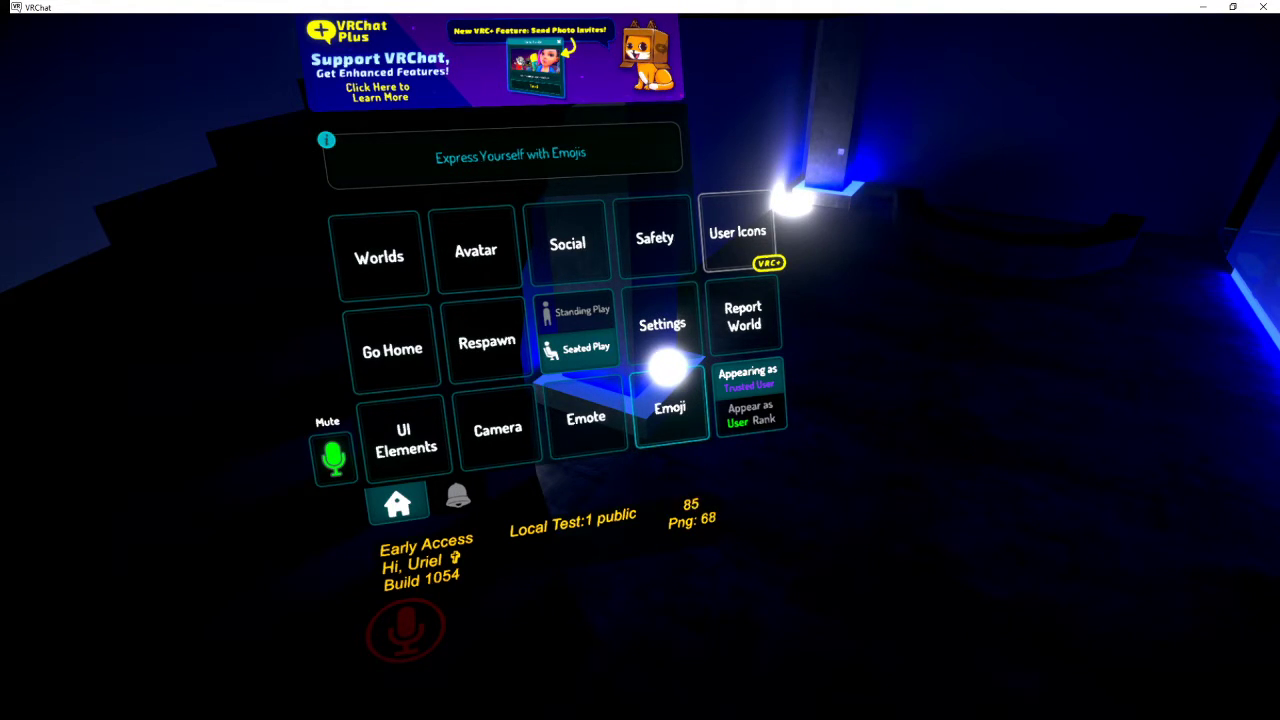
{"action": "key", "text": "Escape"}
{"action": "key", "text": "w"}
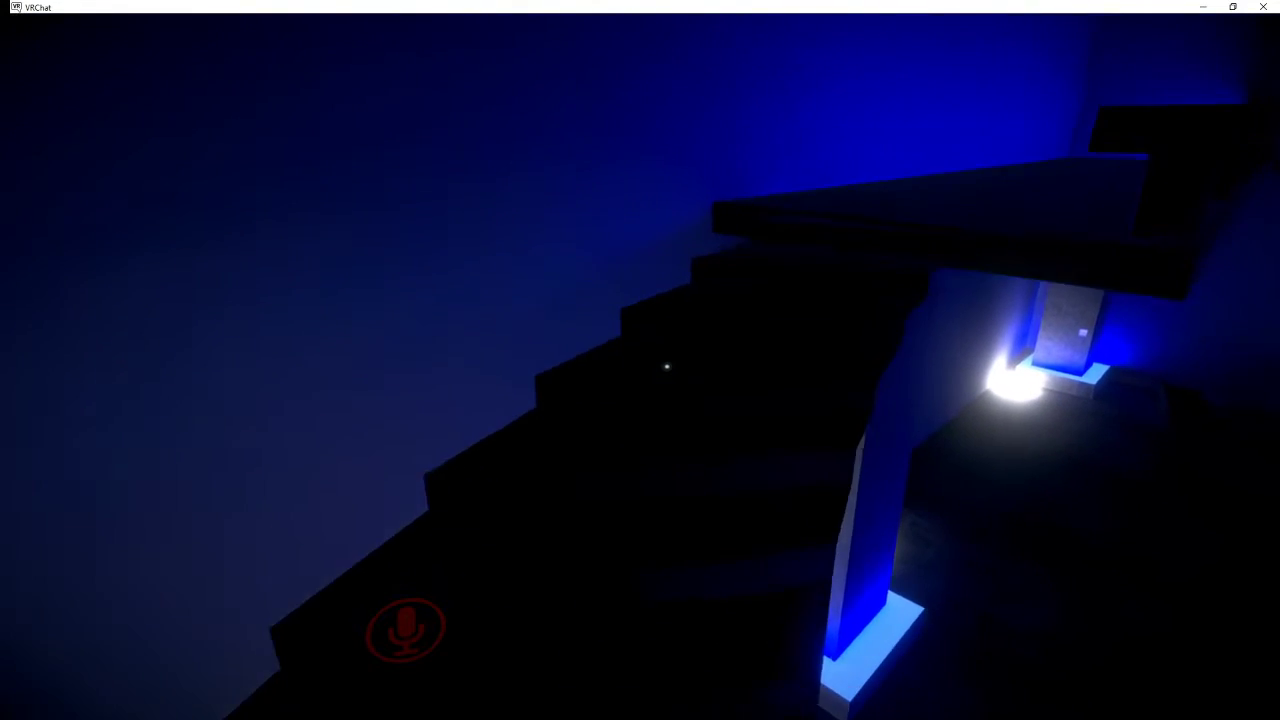
{"action": "key", "text": "w"}
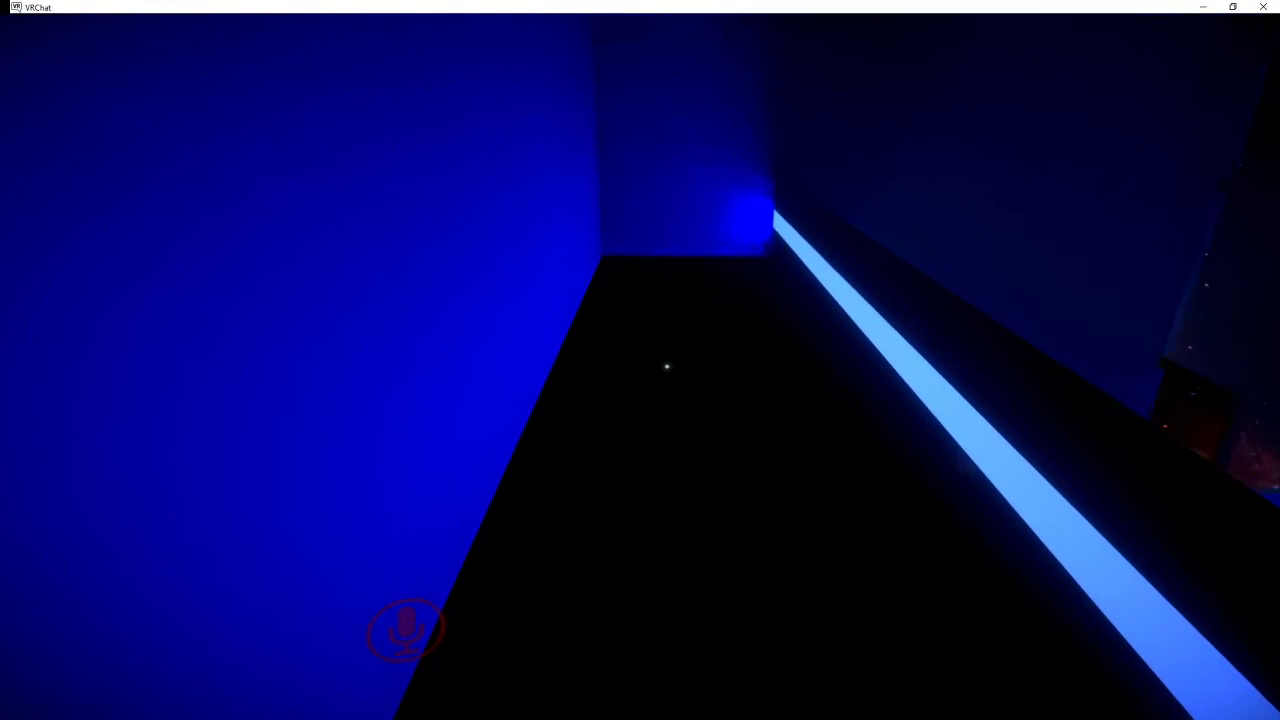
{"action": "key", "text": "w"}
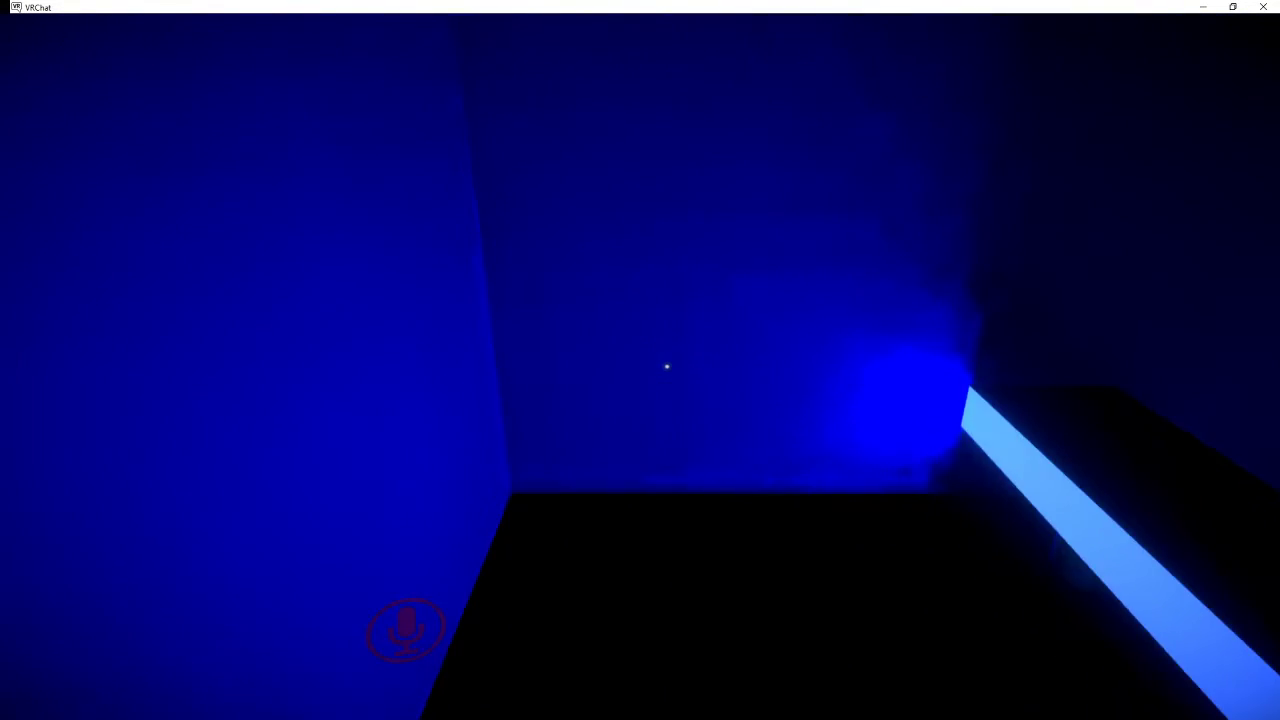
{"action": "key", "text": "w"}
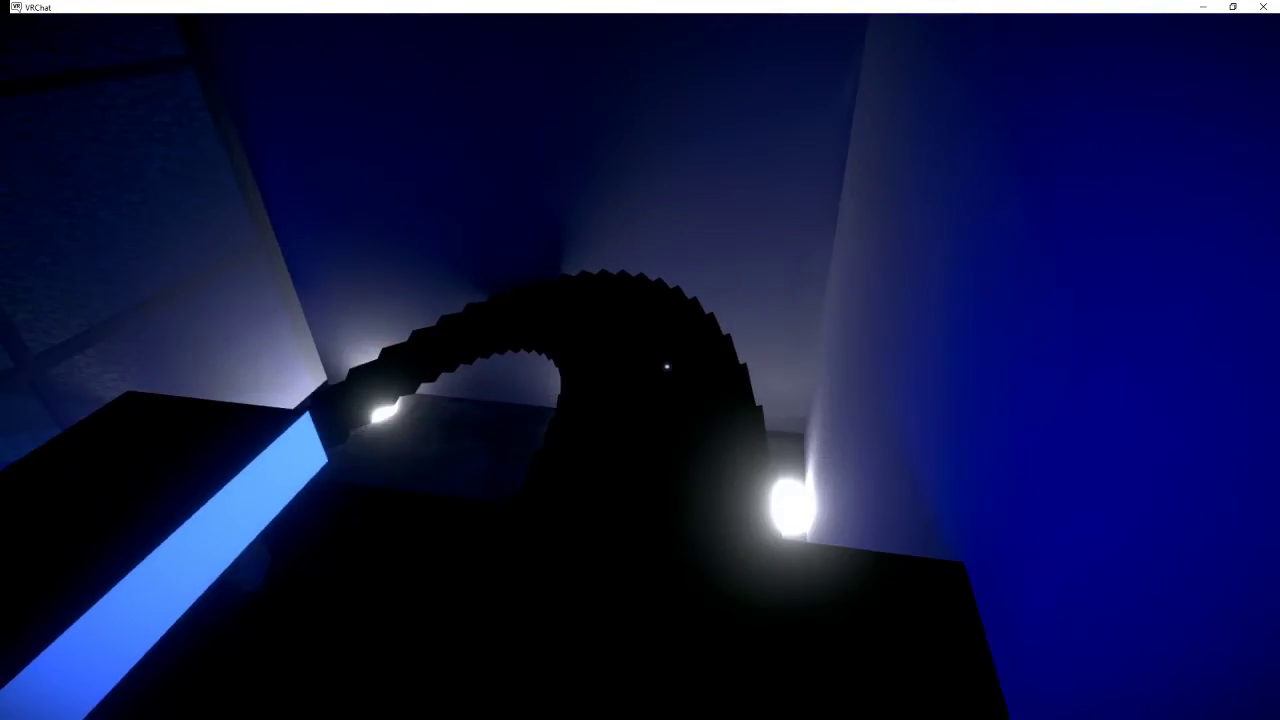
{"action": "key", "text": "w"}
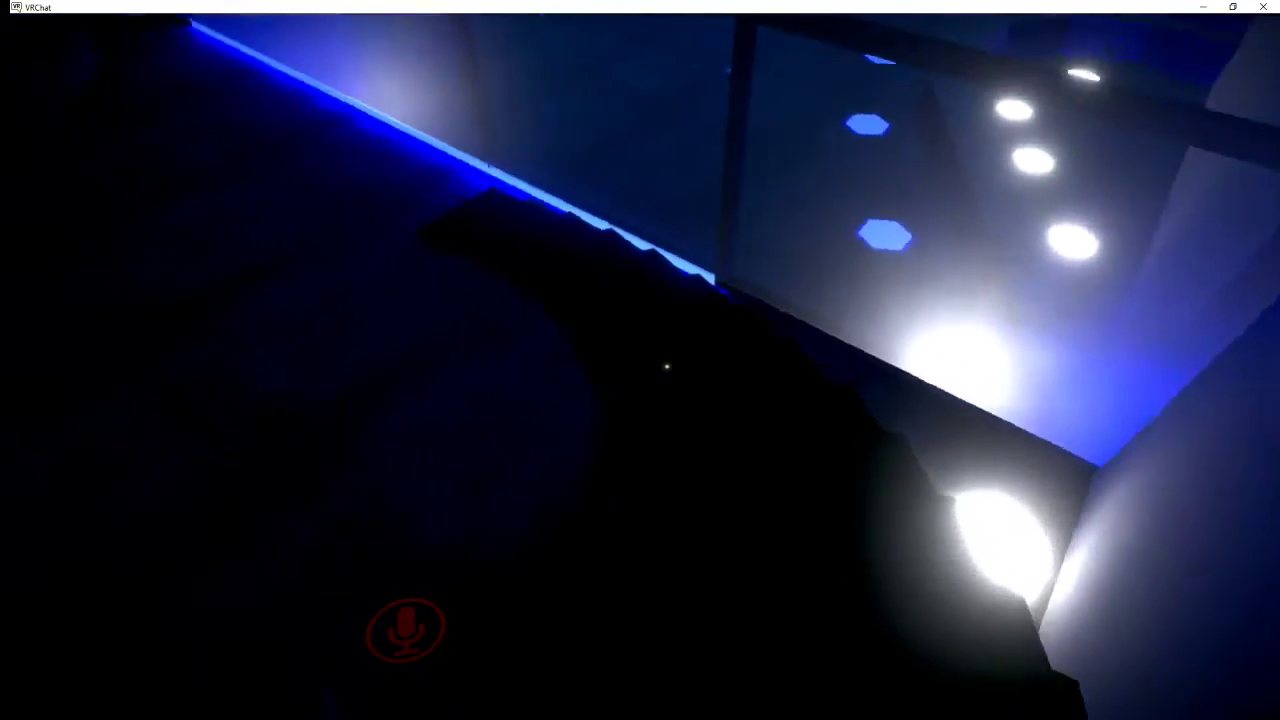
- Toggle the mirror with the small cube on the pillar and view the avatar in it standing and crouched
{"action": "key", "text": "w"}
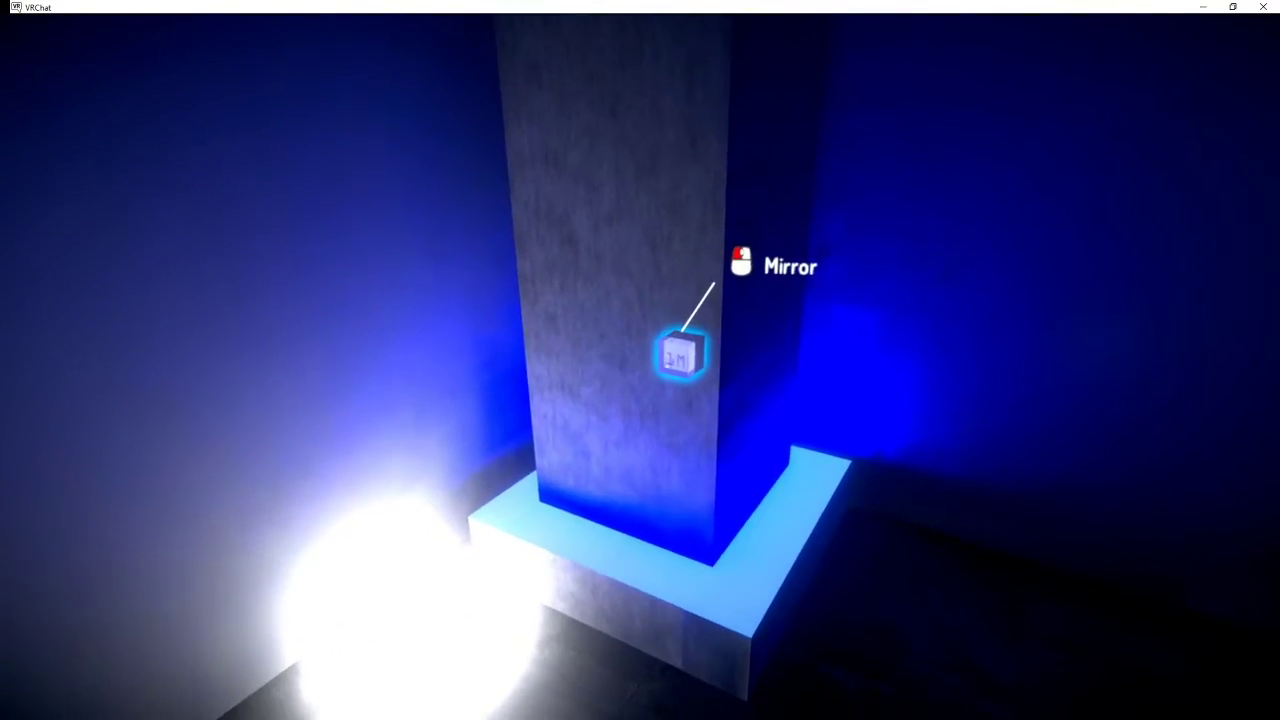
{"action": "left_click", "coordinate": [667, 366]}
{"action": "key", "text": "w"}
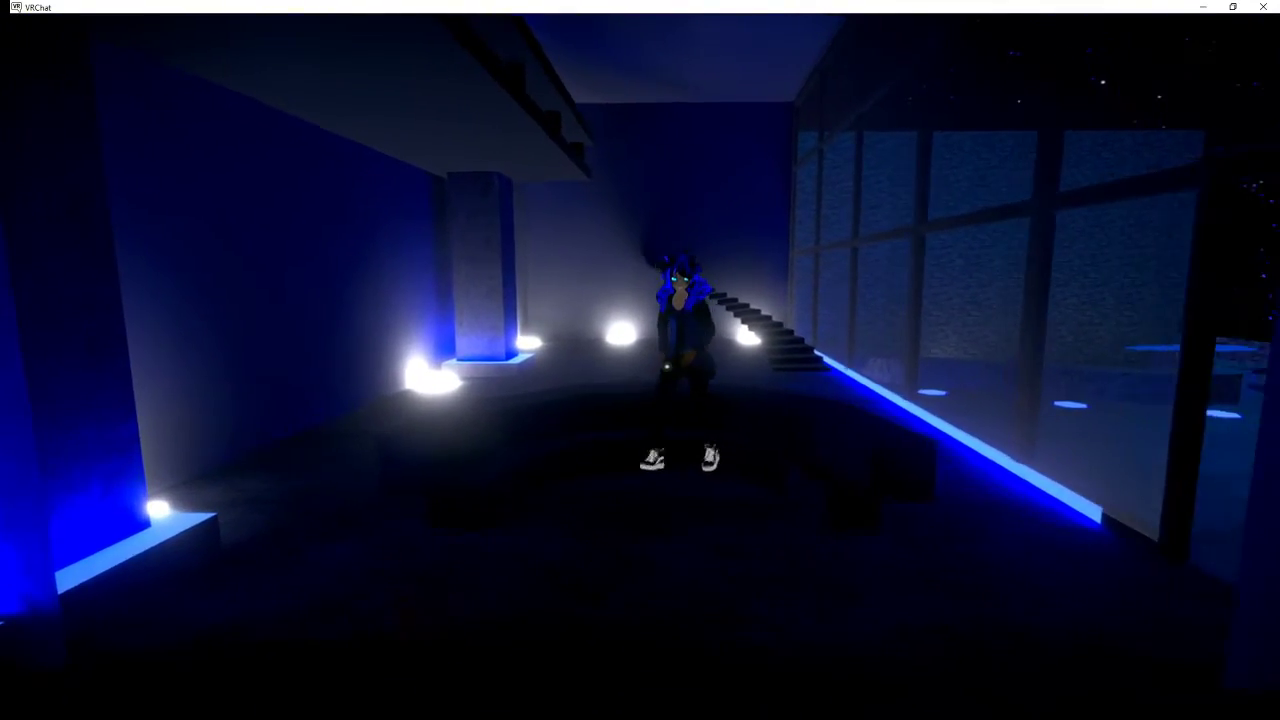
{"action": "key", "text": "c"}
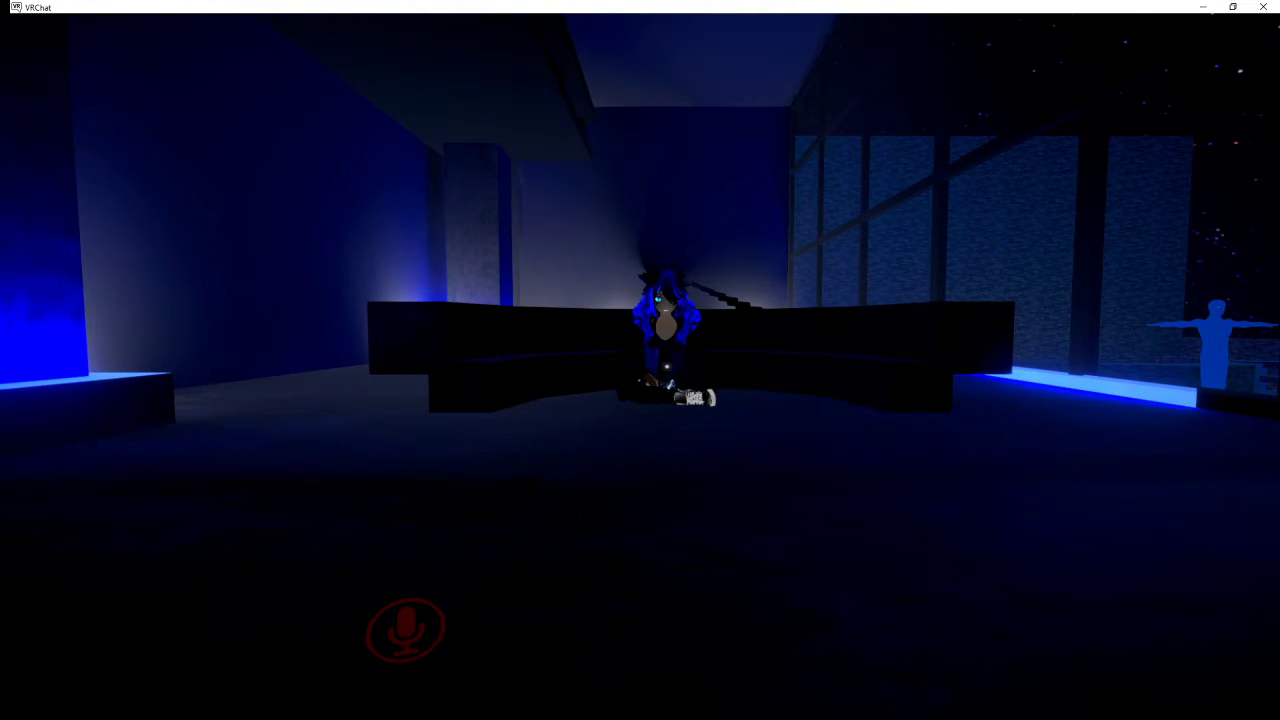
- Enable the avatar's Iudex Wings emote and examine the glowing wings in the mirror while crouched and standing
{"action": "key", "text": "Escape"}
{"action": "left_click", "coordinate": [663, 366]}
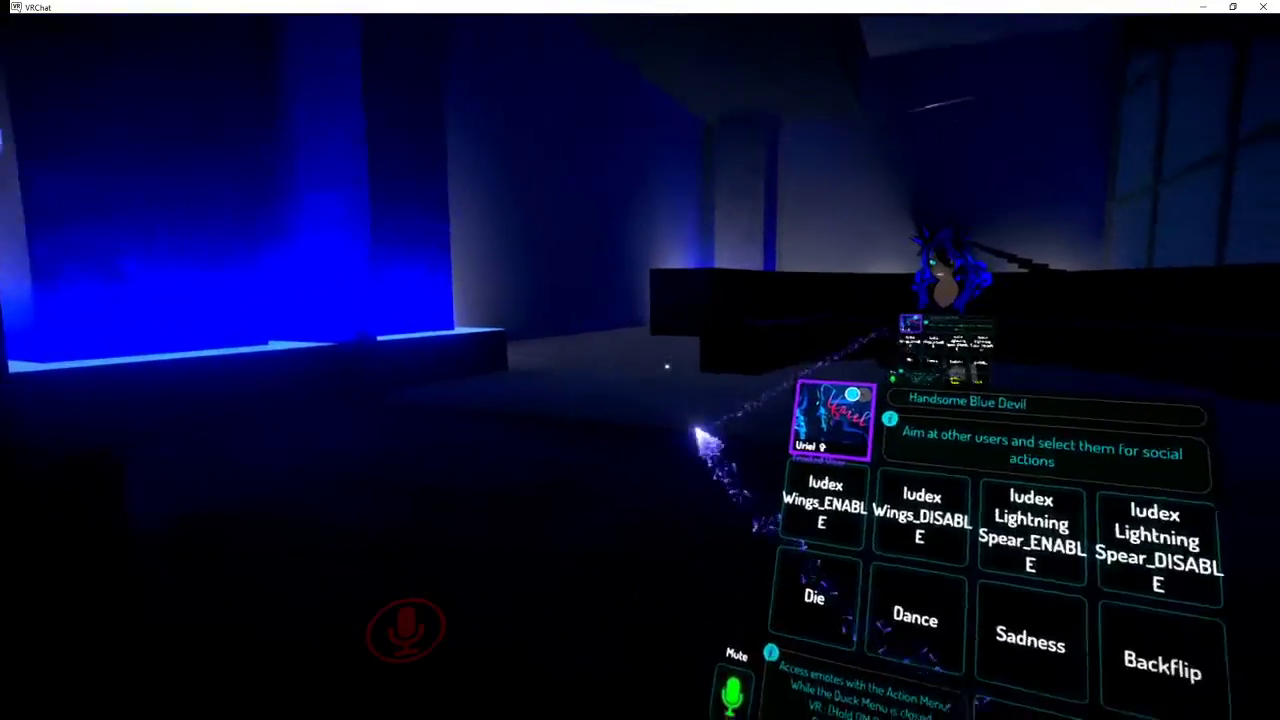
{"action": "left_click", "coordinate": [666, 368]}
{"action": "key", "text": "Escape"}
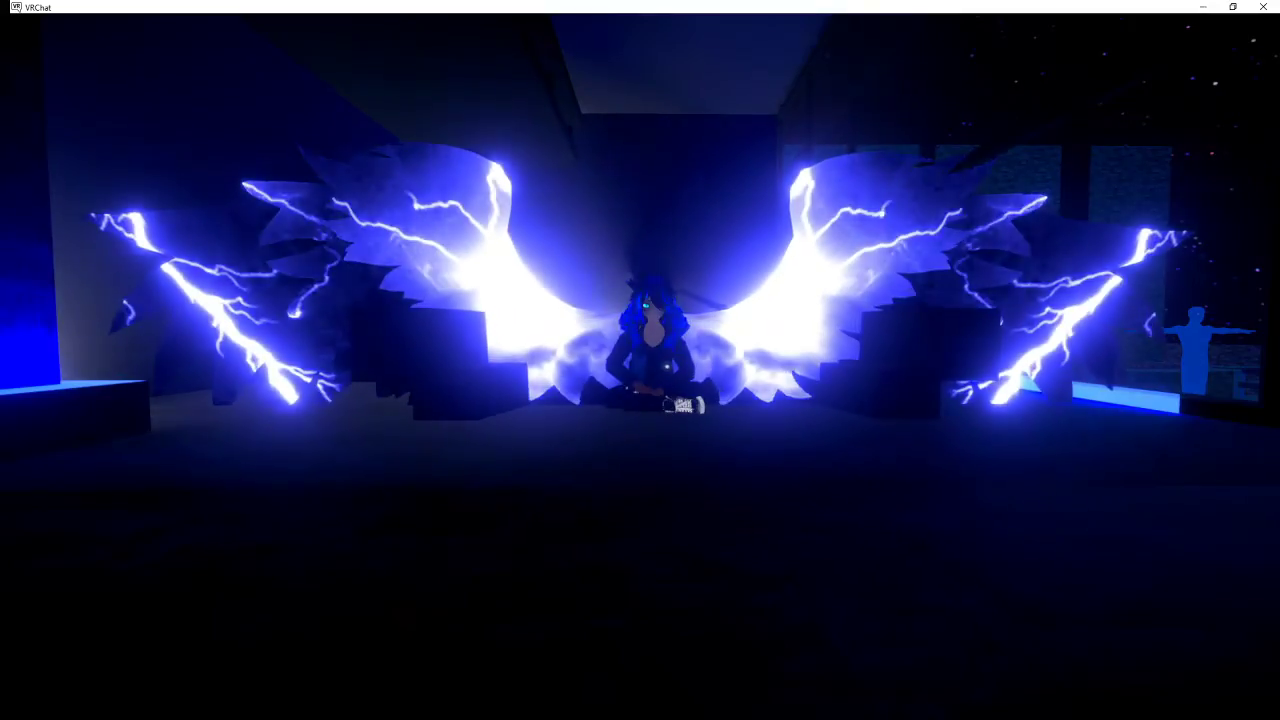
{"action": "key", "text": "s"}
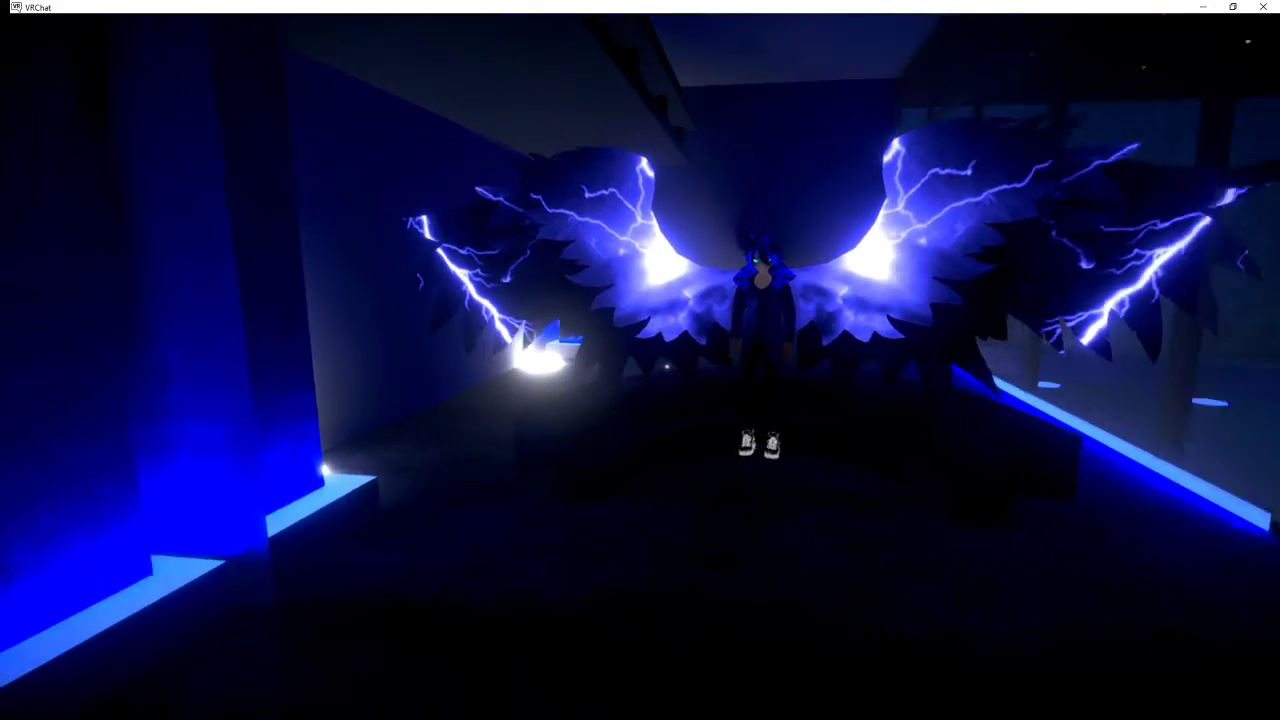
- Disable the avatar's Iudex Wings emote
{"action": "key", "text": "Escape"}
{"action": "left_click", "coordinate": [664, 365]}
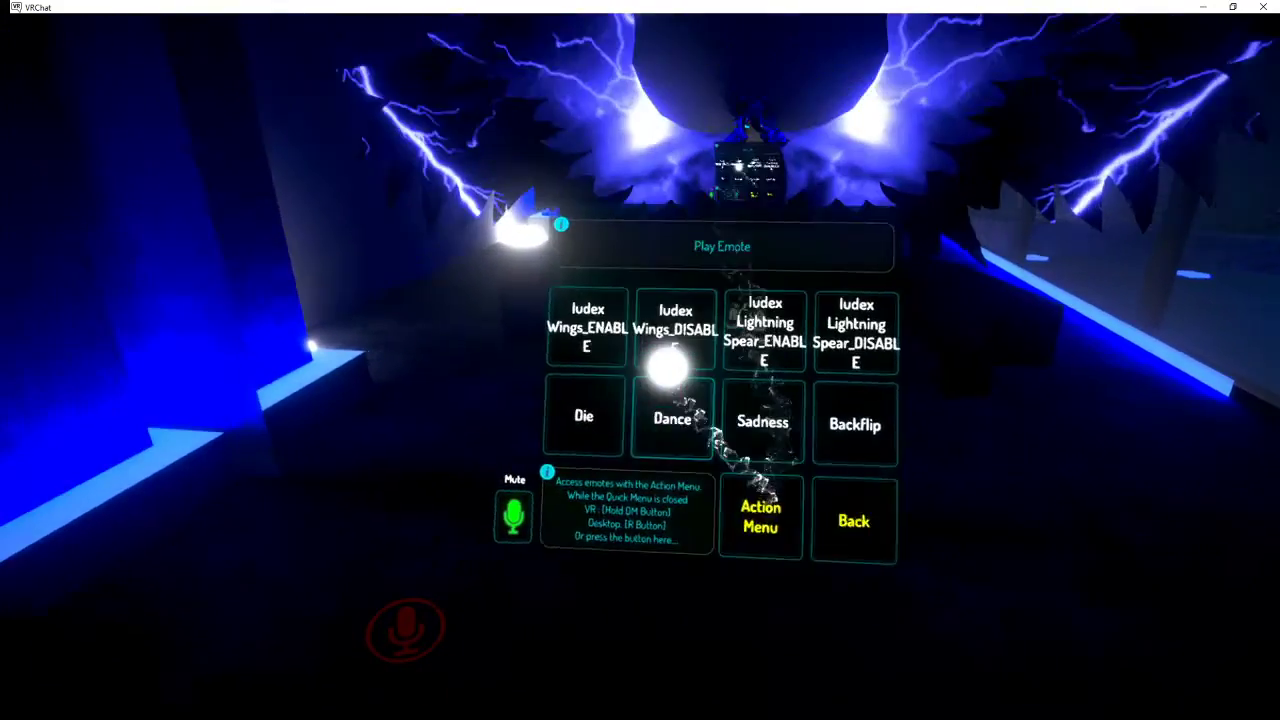
{"action": "left_click", "coordinate": [666, 368]}
{"action": "key", "text": "Escape"}
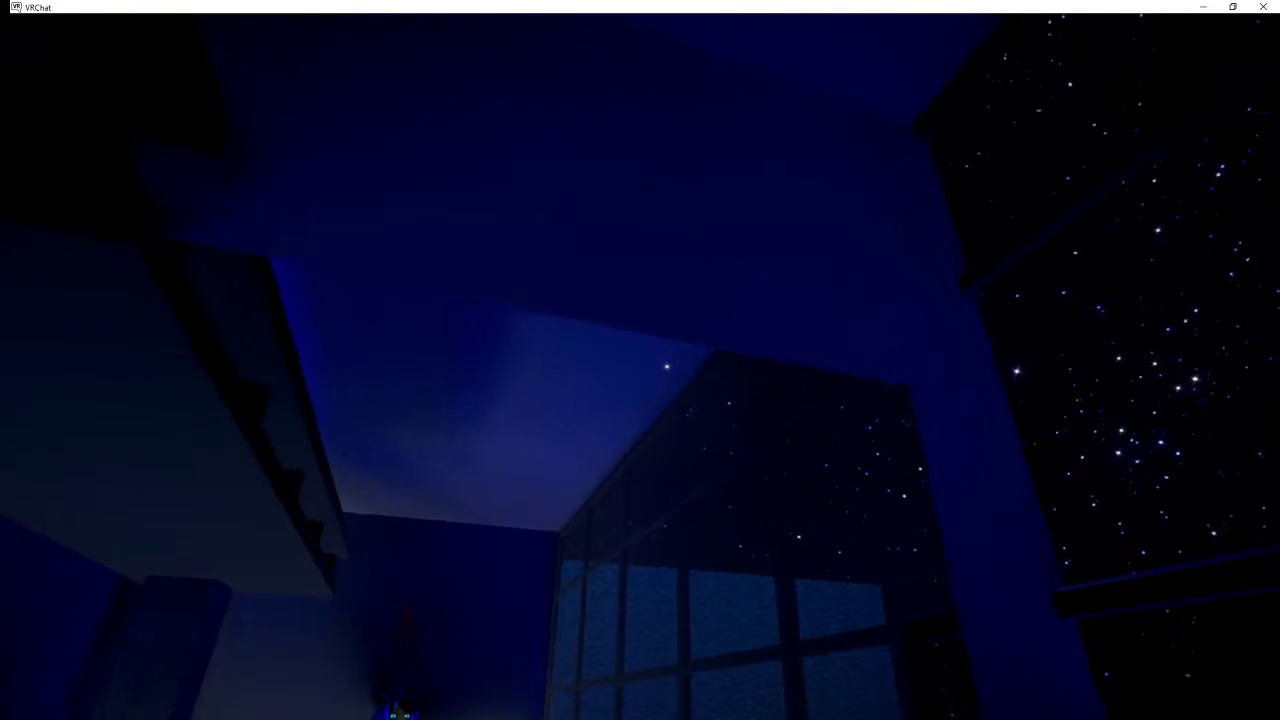
- Walk out to the terrace and examine the hexagonal floor lights, the blue mannequin and the glass front
{"action": "key", "text": "w"}
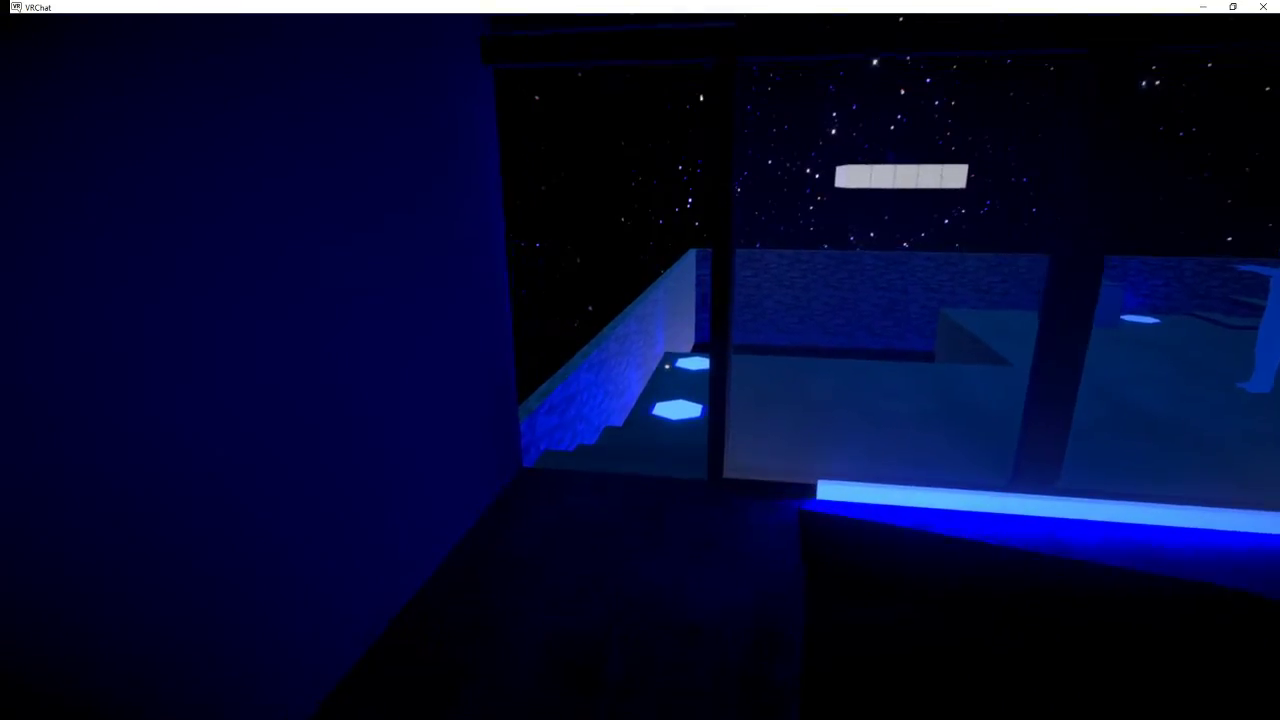
{"action": "key", "text": "v"}
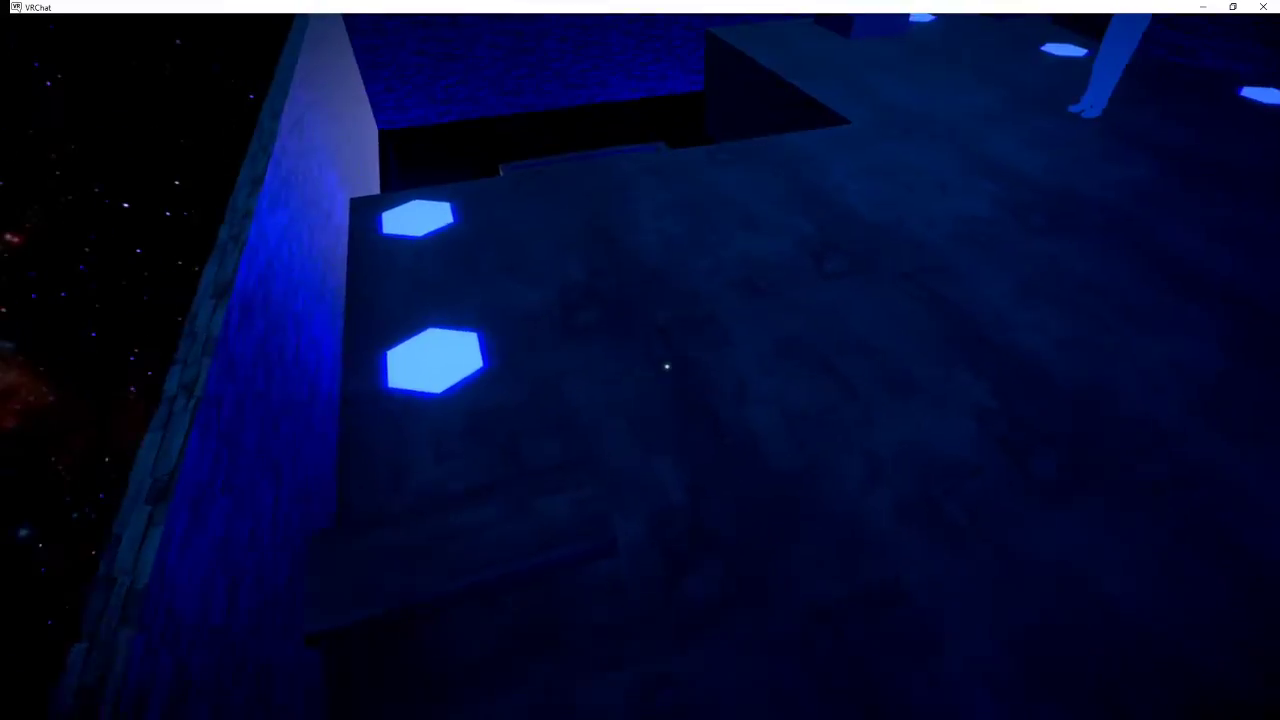
{"action": "key", "text": "w"}
{"action": "key", "text": "w"}
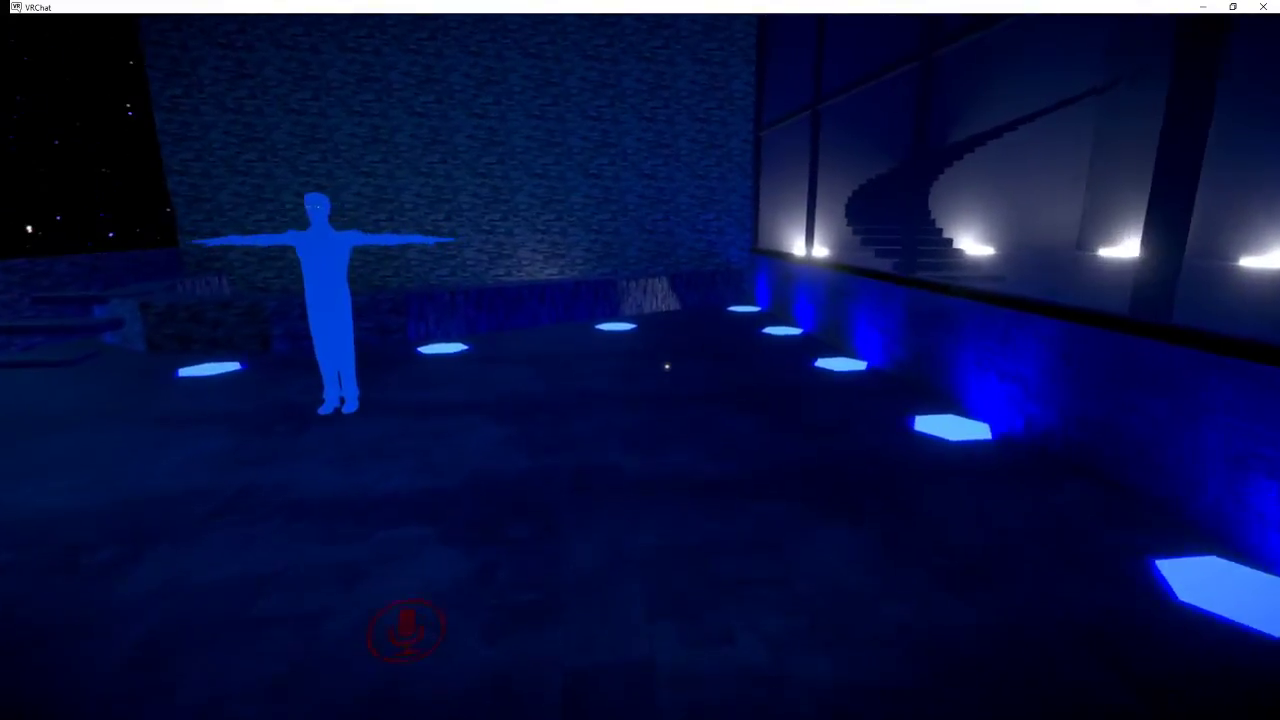
{"action": "key", "text": "w"}
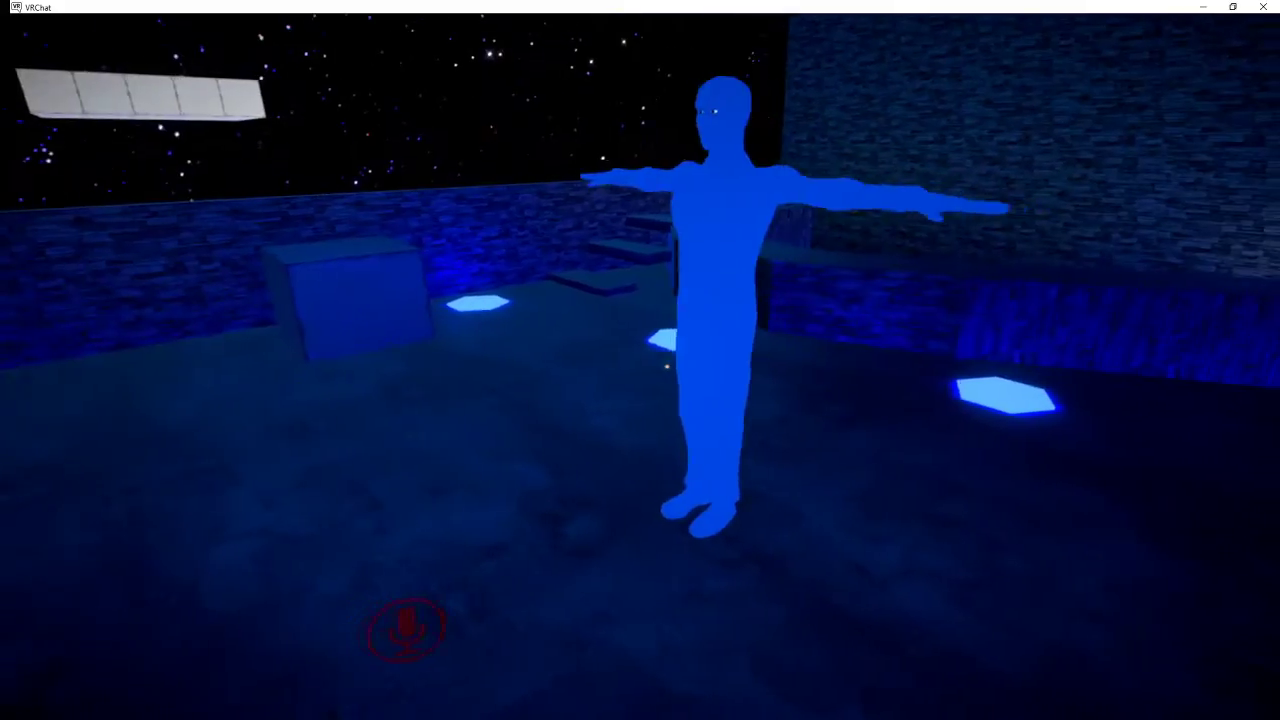
{"action": "key", "text": "w"}
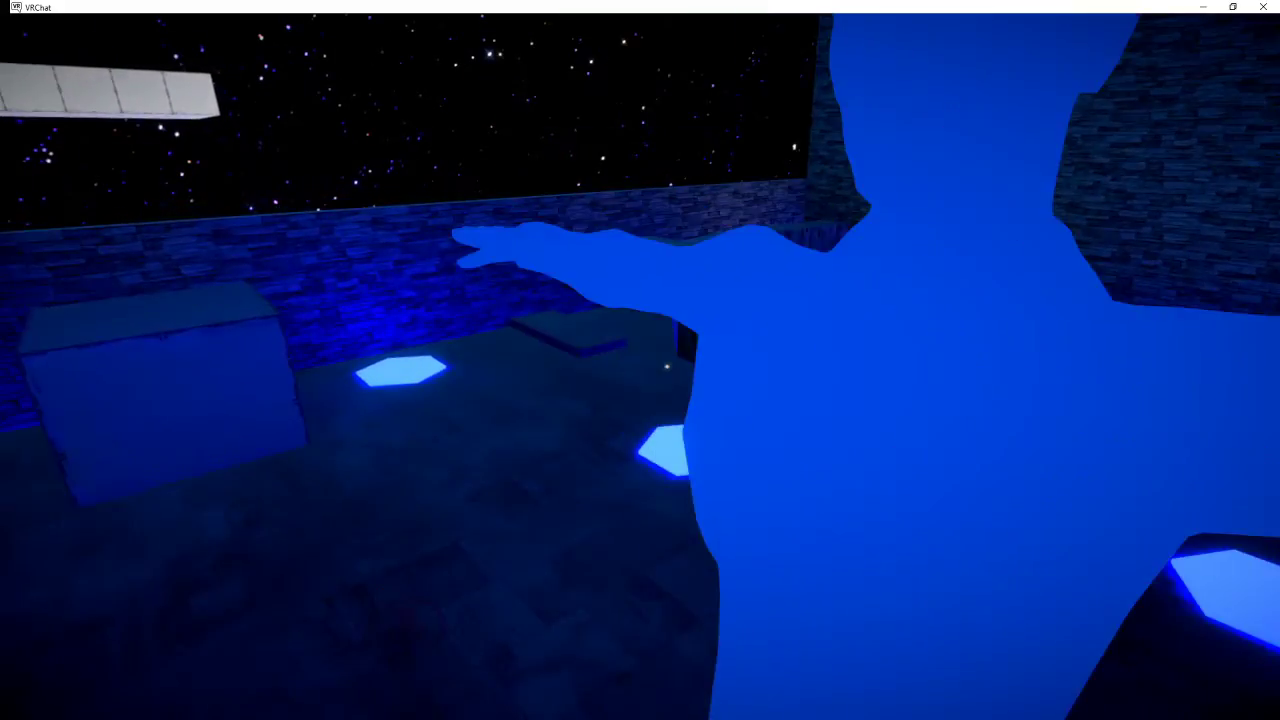
{"action": "key", "text": "s"}
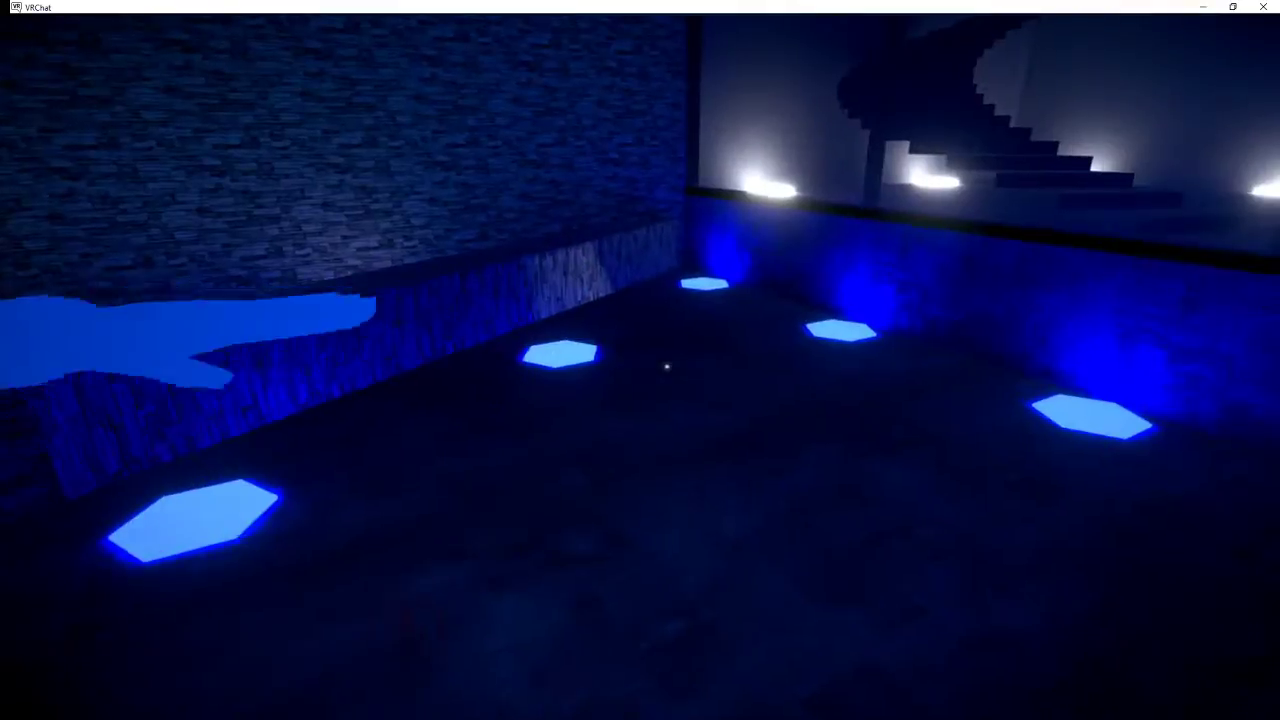
- Walk onto the raised stone ledge beside the terrace and examine its white floor lights
{"action": "key", "text": "w"}
{"action": "key", "text": "w"}
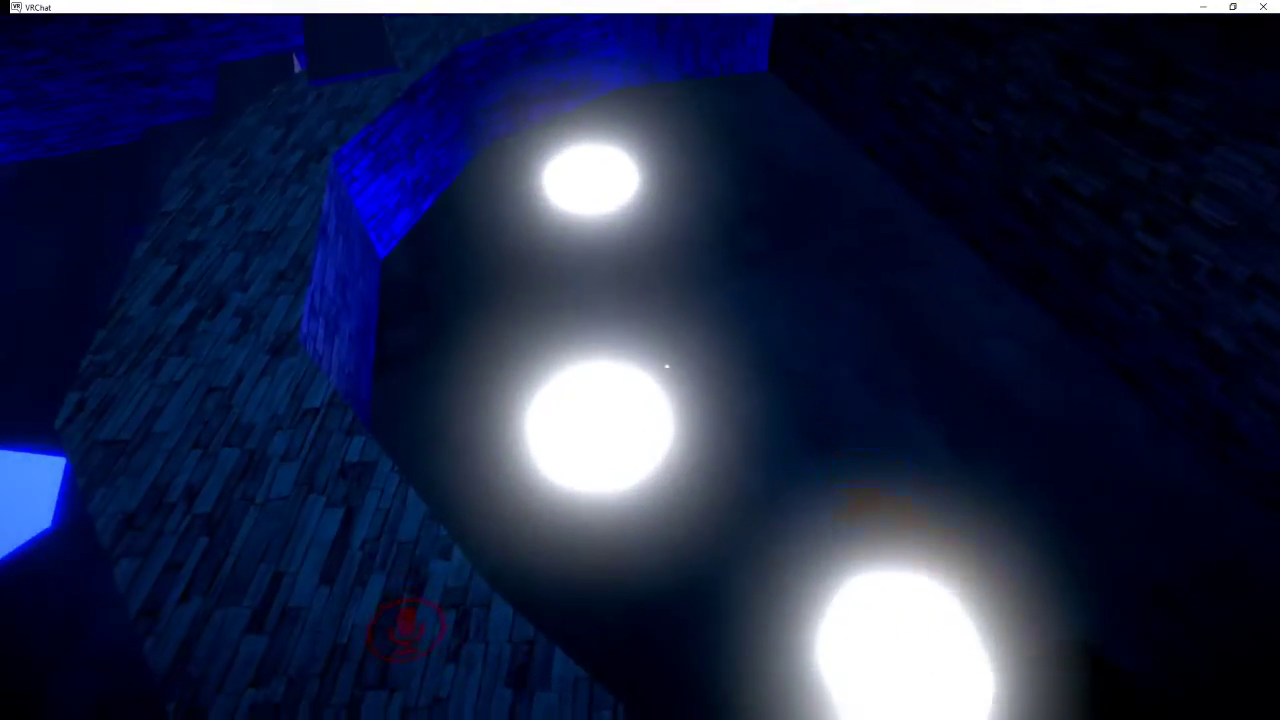
{"action": "key", "text": "w"}
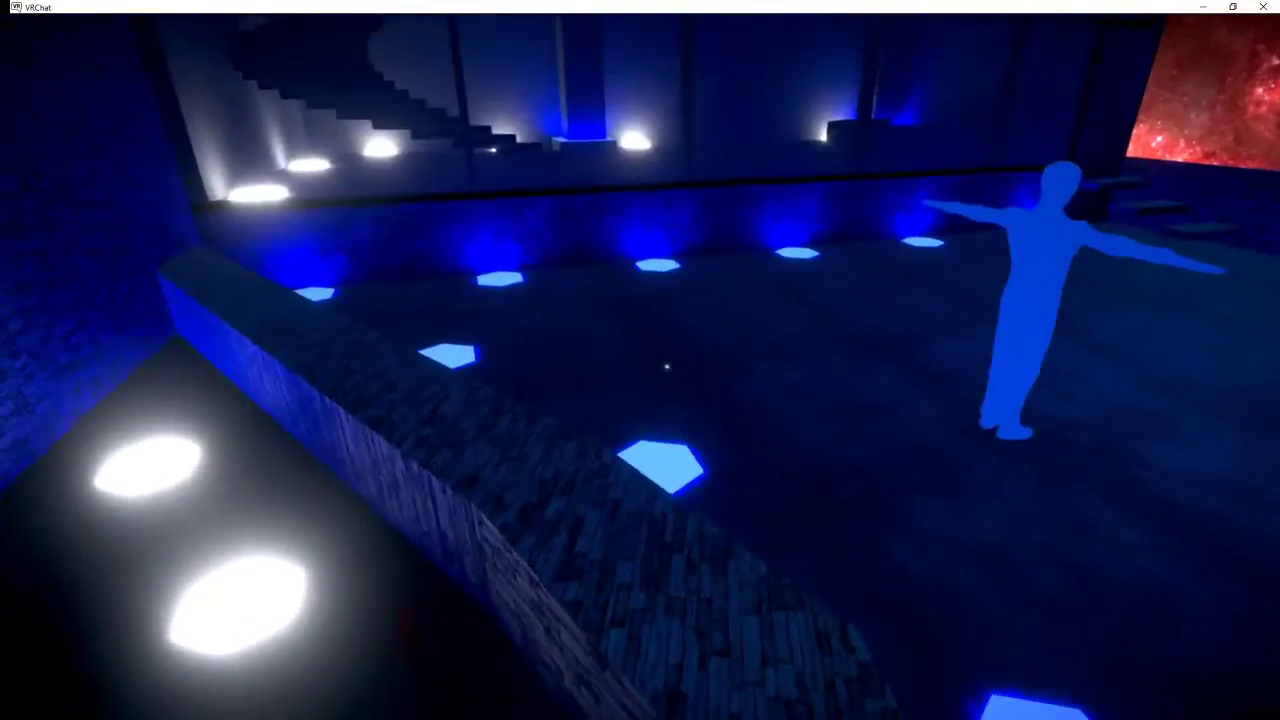
- Walk past the teleport cube into the sunken stone area and examine its table block, walls and floating steps
{"action": "key", "text": "w"}
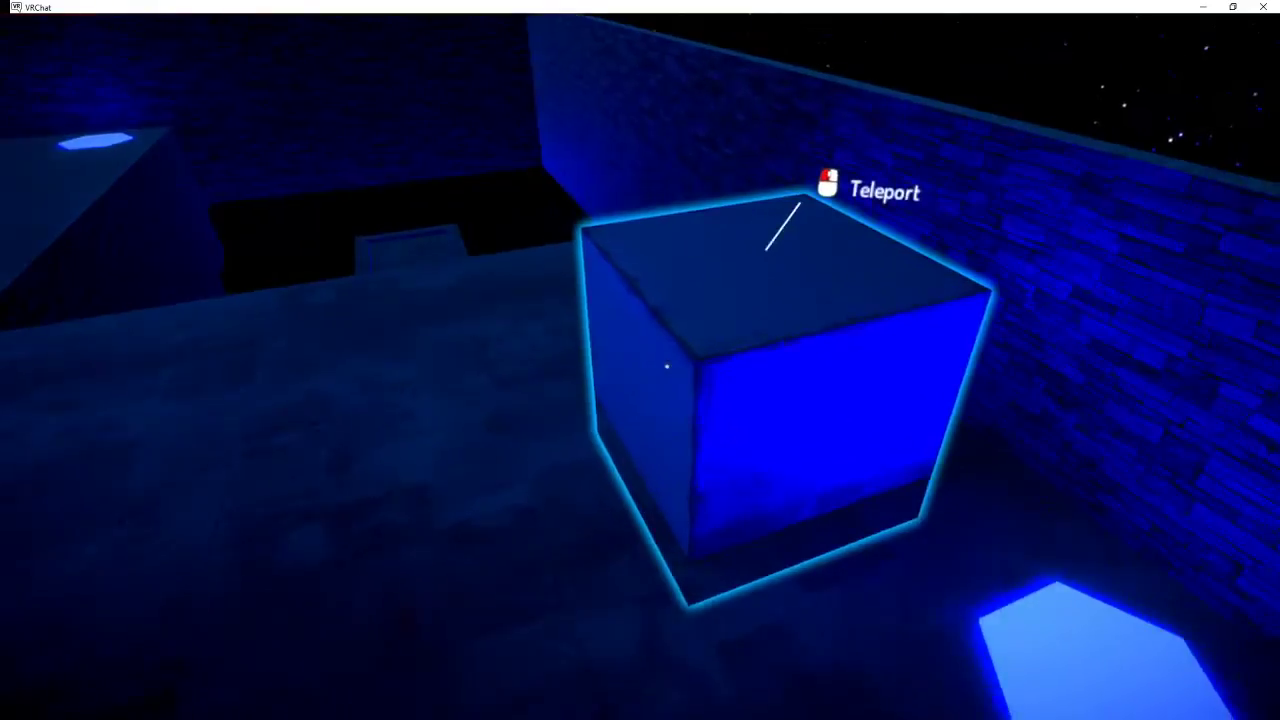
{"action": "key", "text": "w"}
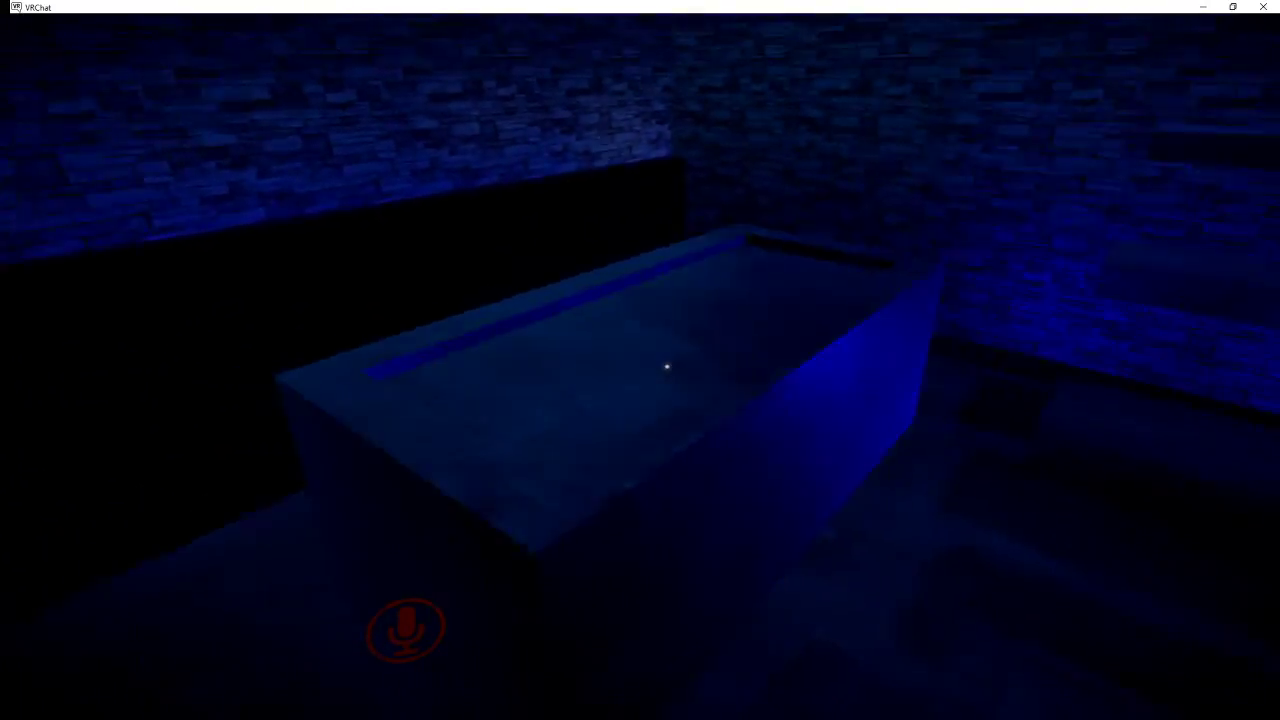
{"action": "key", "text": "a"}
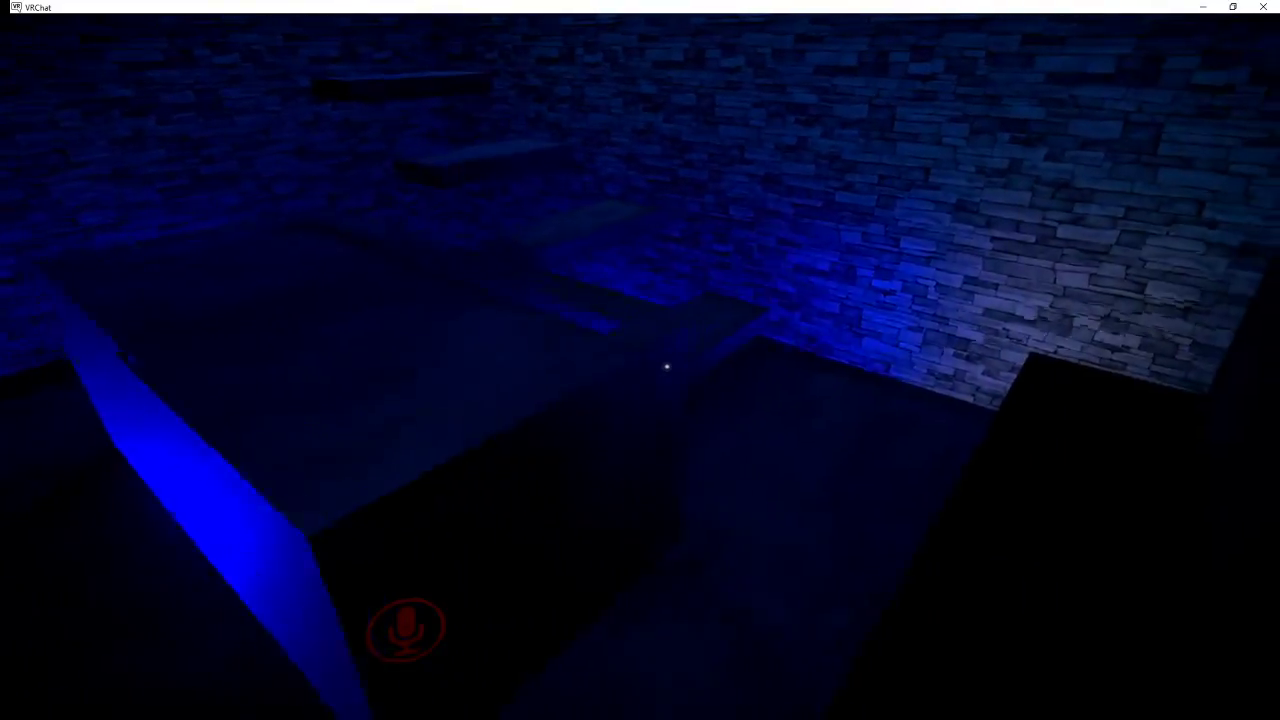
{"action": "key", "text": "w"}
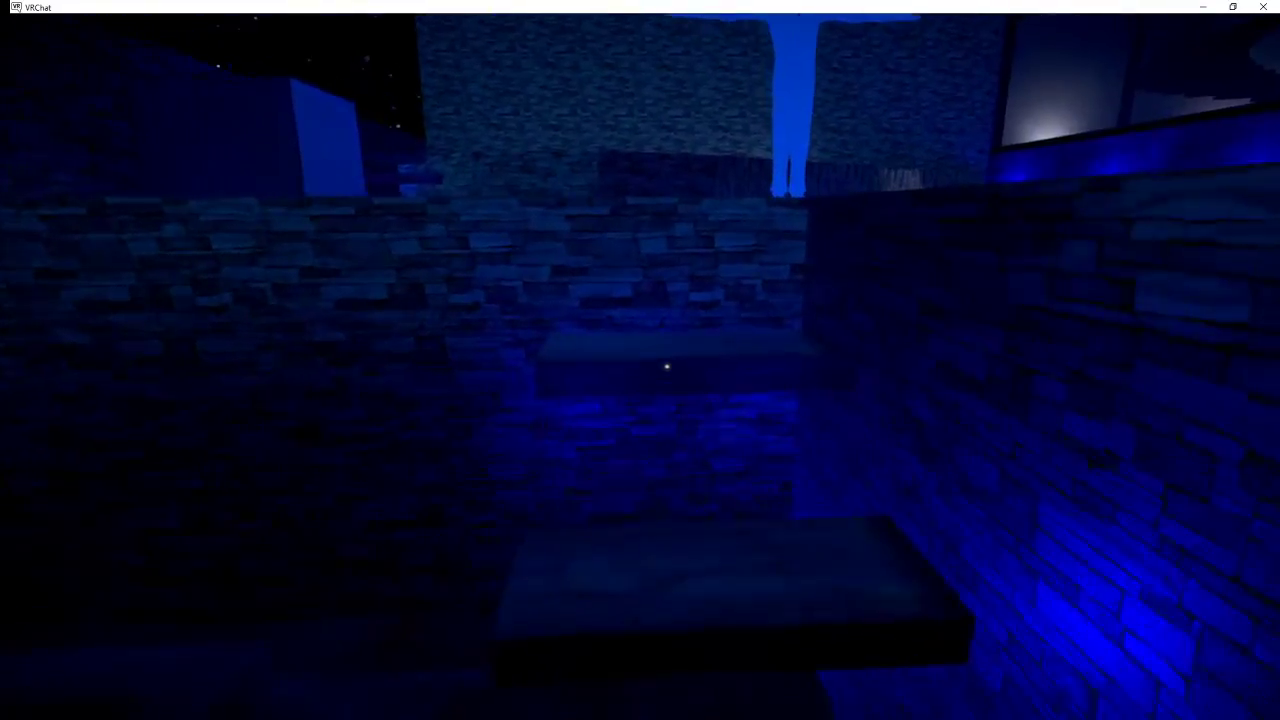
{"action": "key", "text": "w"}
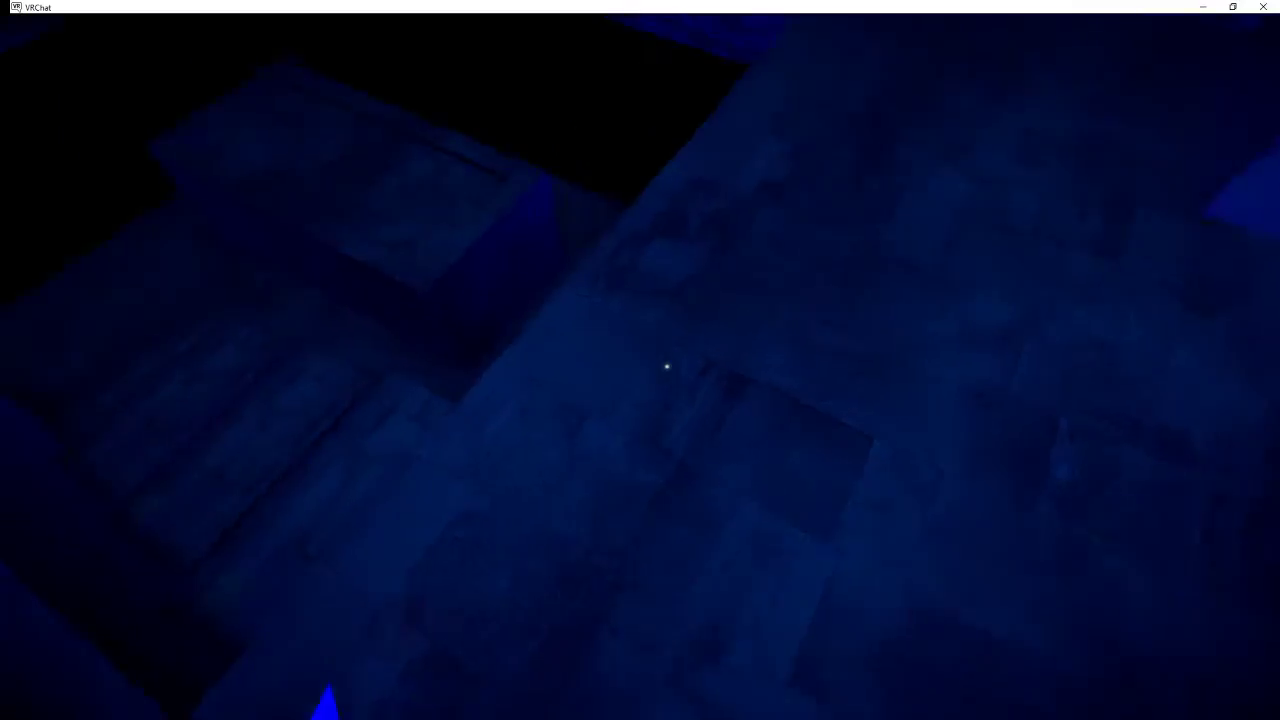
- Follow the terrace's floating steps up to the stone ledge and examine the white lights and brick walls
{"action": "key", "text": "w"}
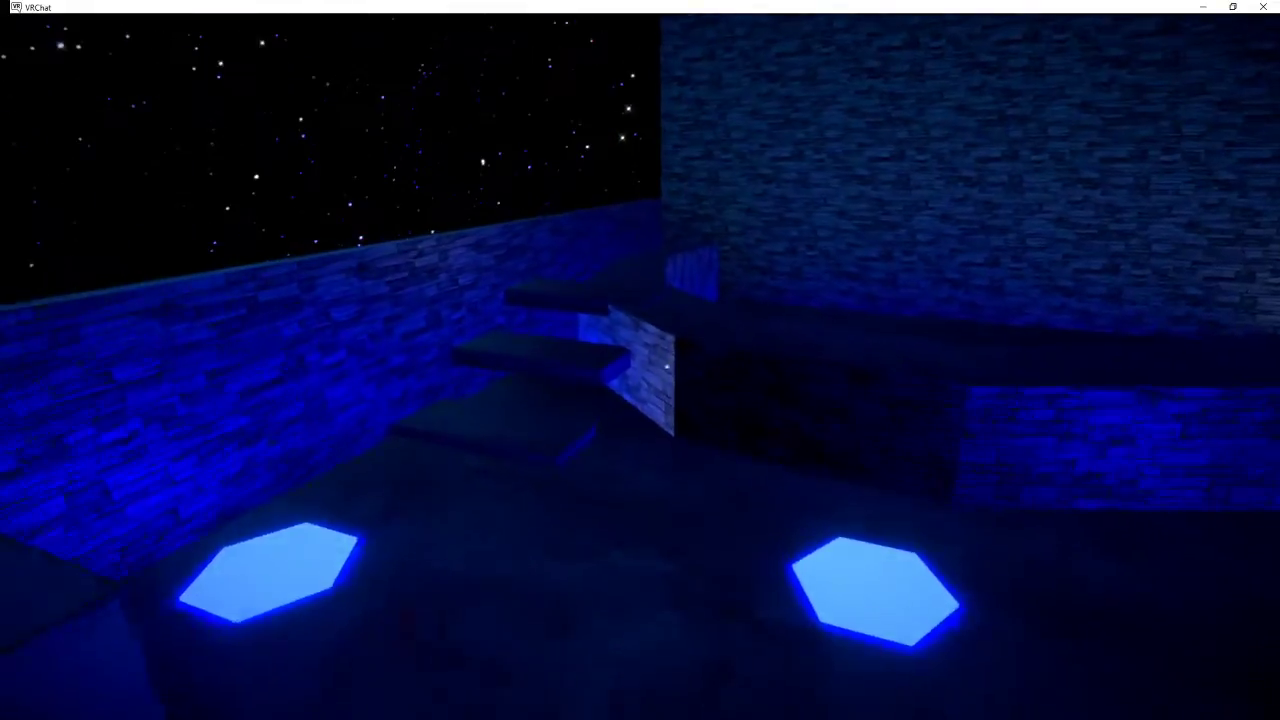
{"action": "key", "text": "w"}
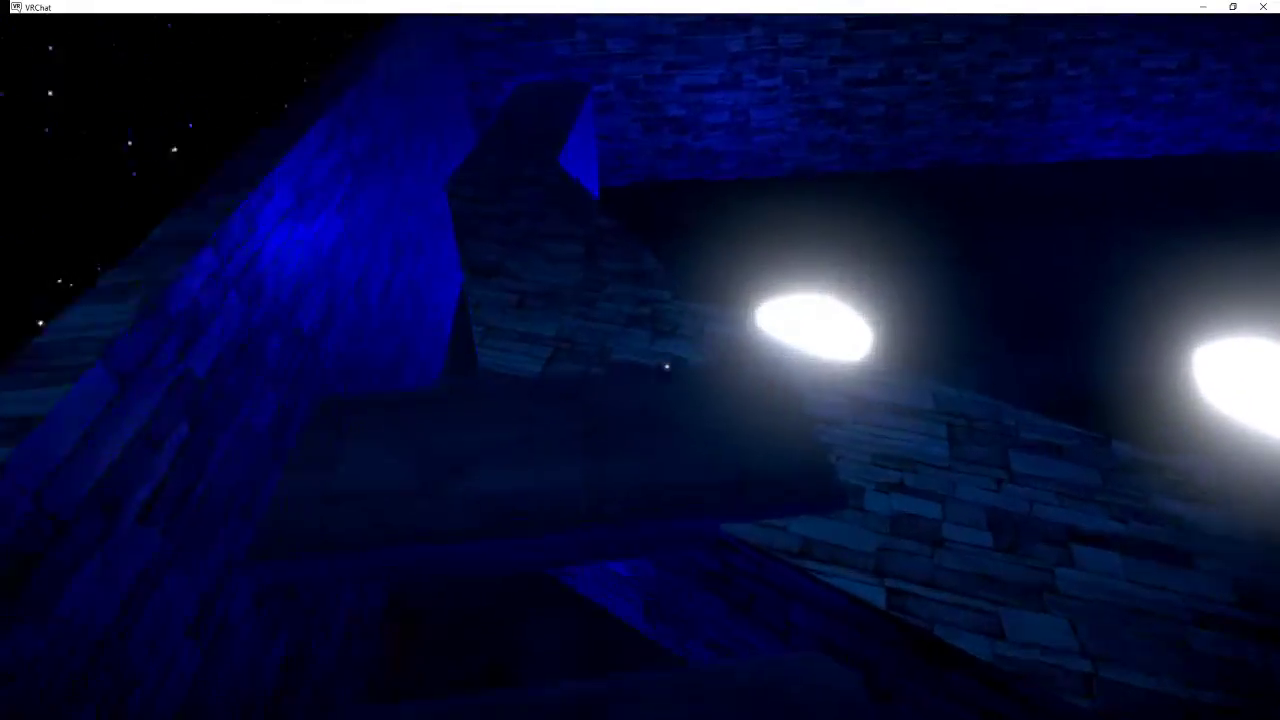
{"action": "key", "text": "w"}
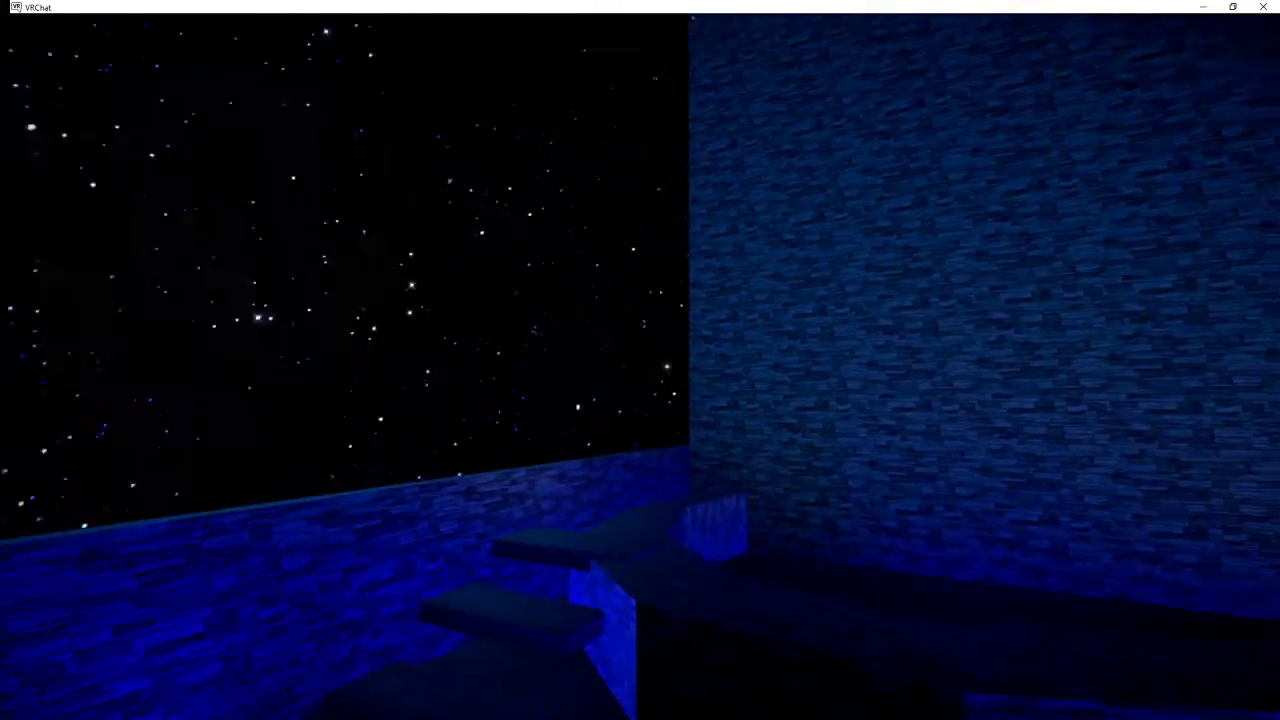
- Test the teleport cubes by travelling to the white floating platform, viewing the building from afar, and teleporting back to the terrace
{"action": "key", "text": "w"}
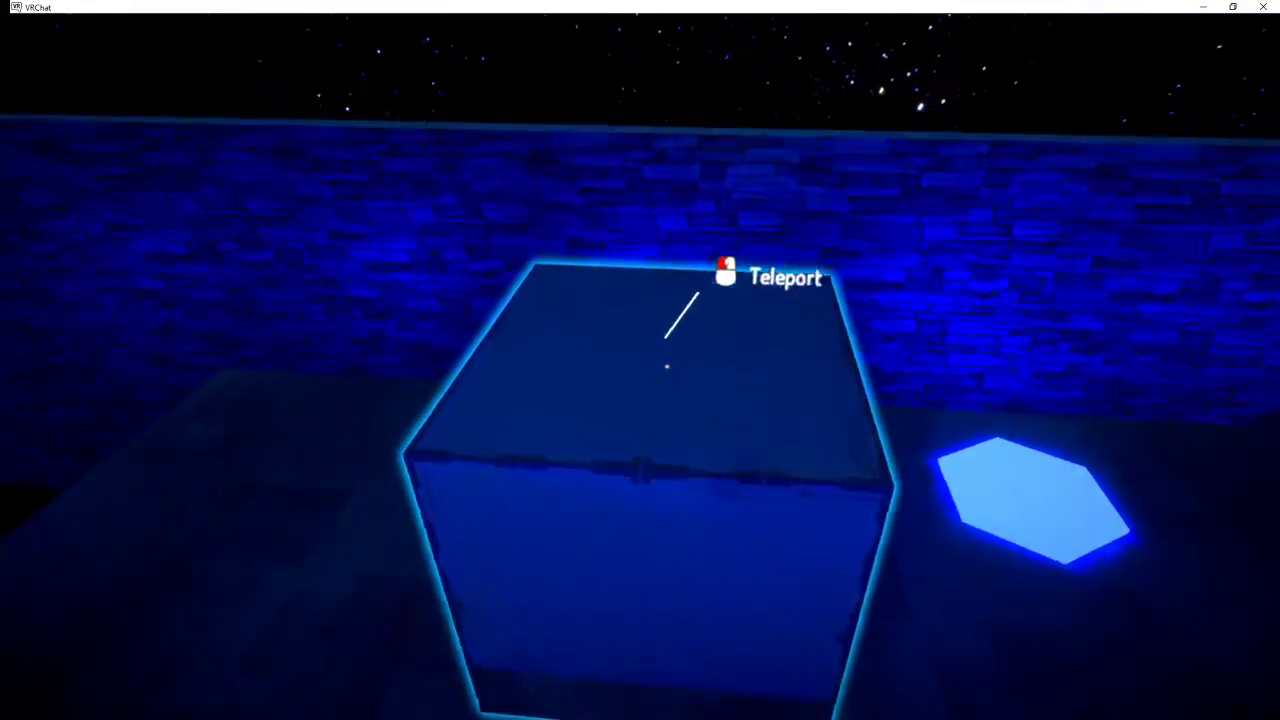
{"action": "left_click", "coordinate": [667, 366]}
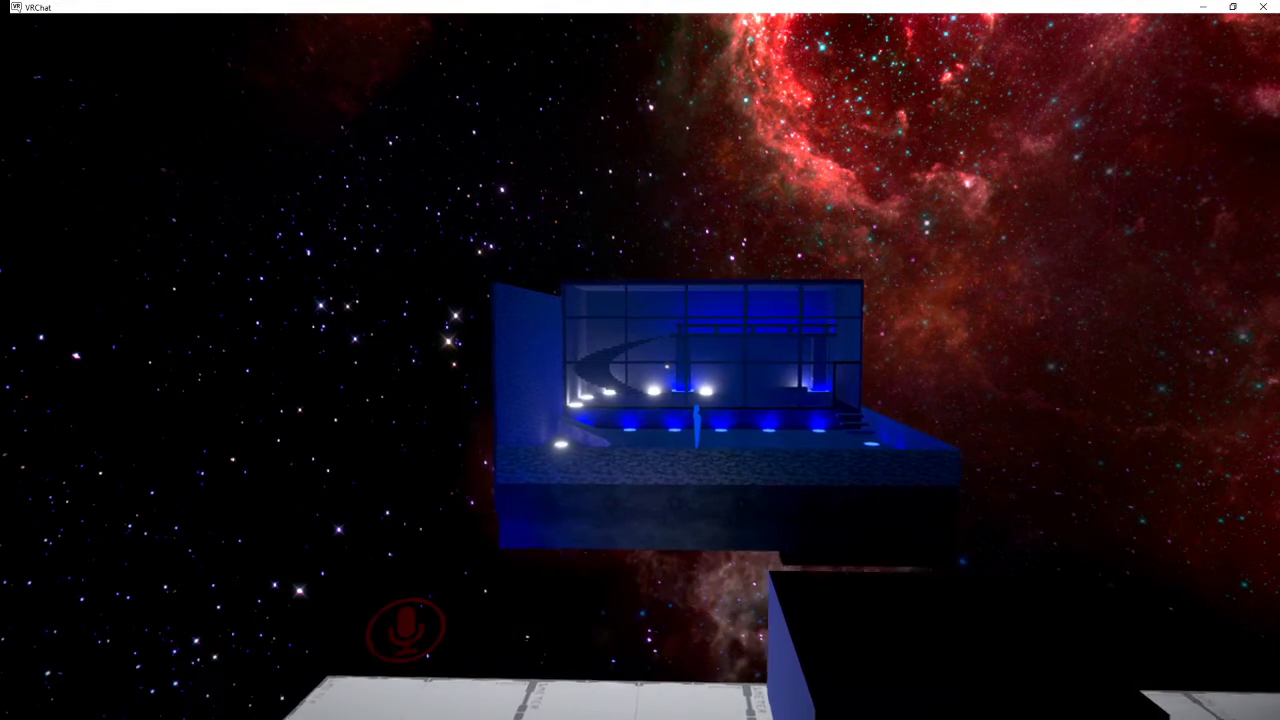
{"action": "key", "text": "d"}
{"action": "key", "text": "s"}
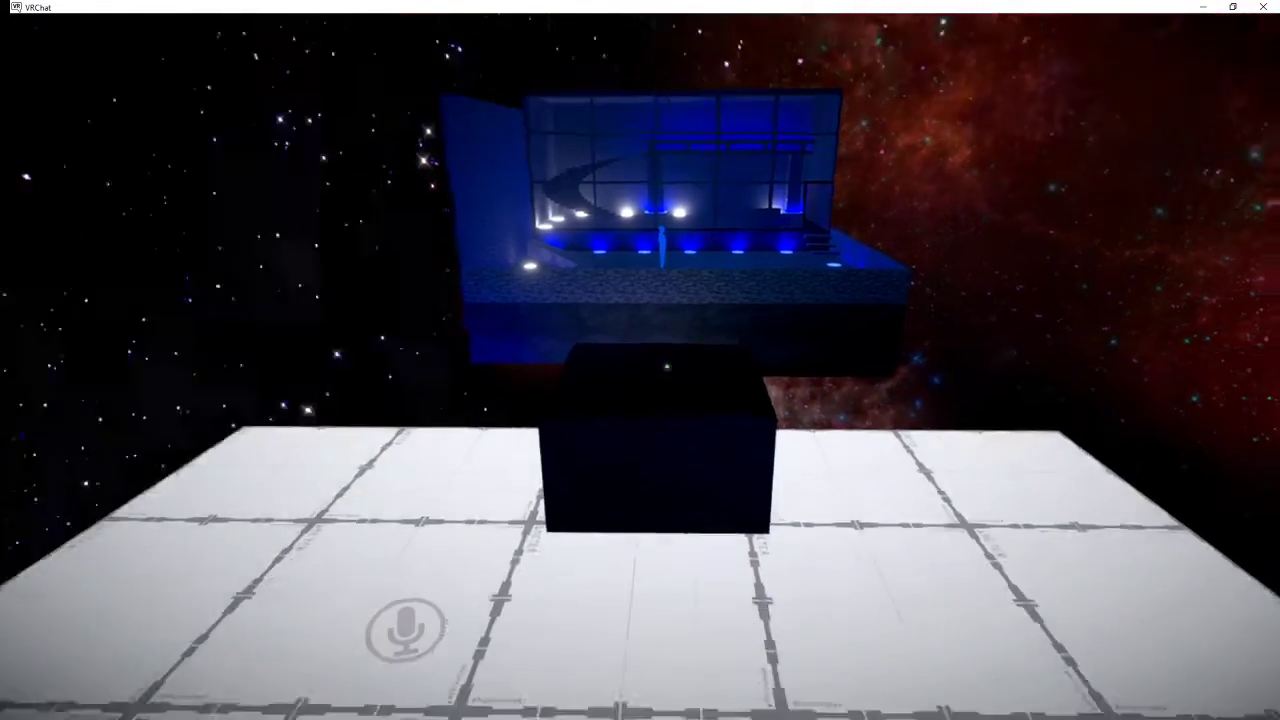
{"action": "key", "text": "w"}
{"action": "left_click", "coordinate": [667, 366]}
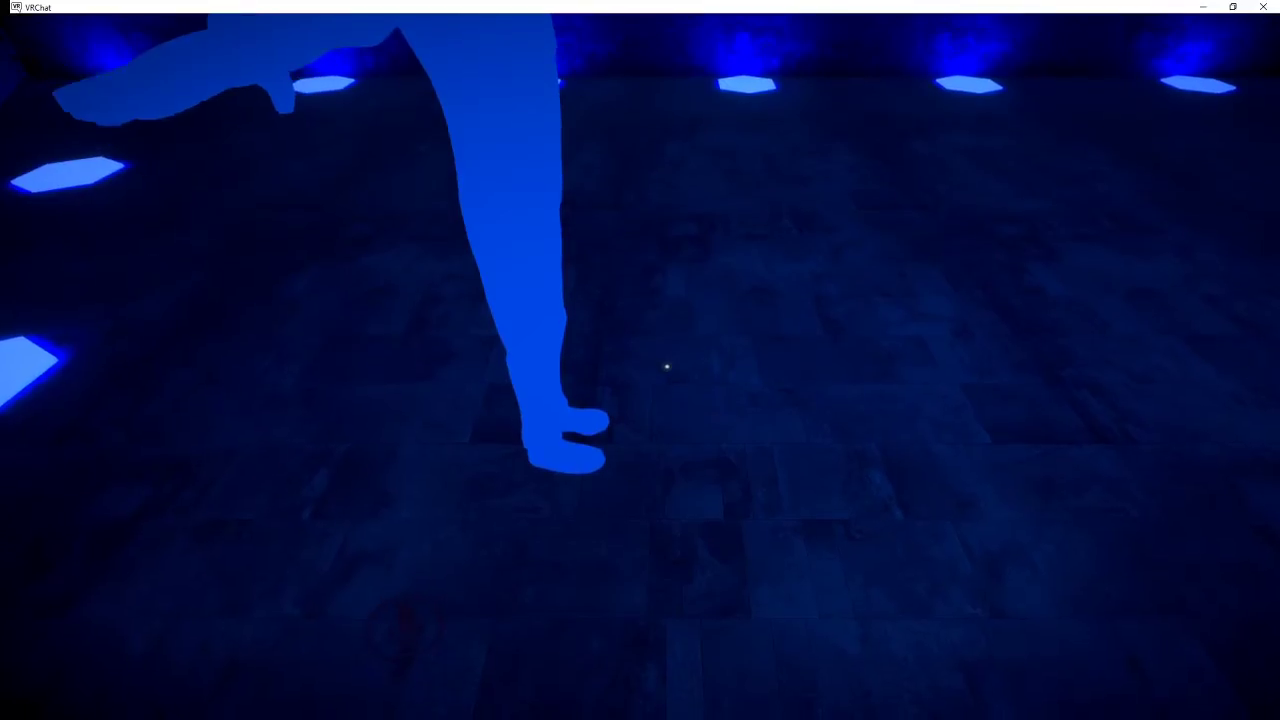
- Walk up the floating steps back into the building and look over the interior lights and the terrace outside
{"action": "key", "text": "w"}
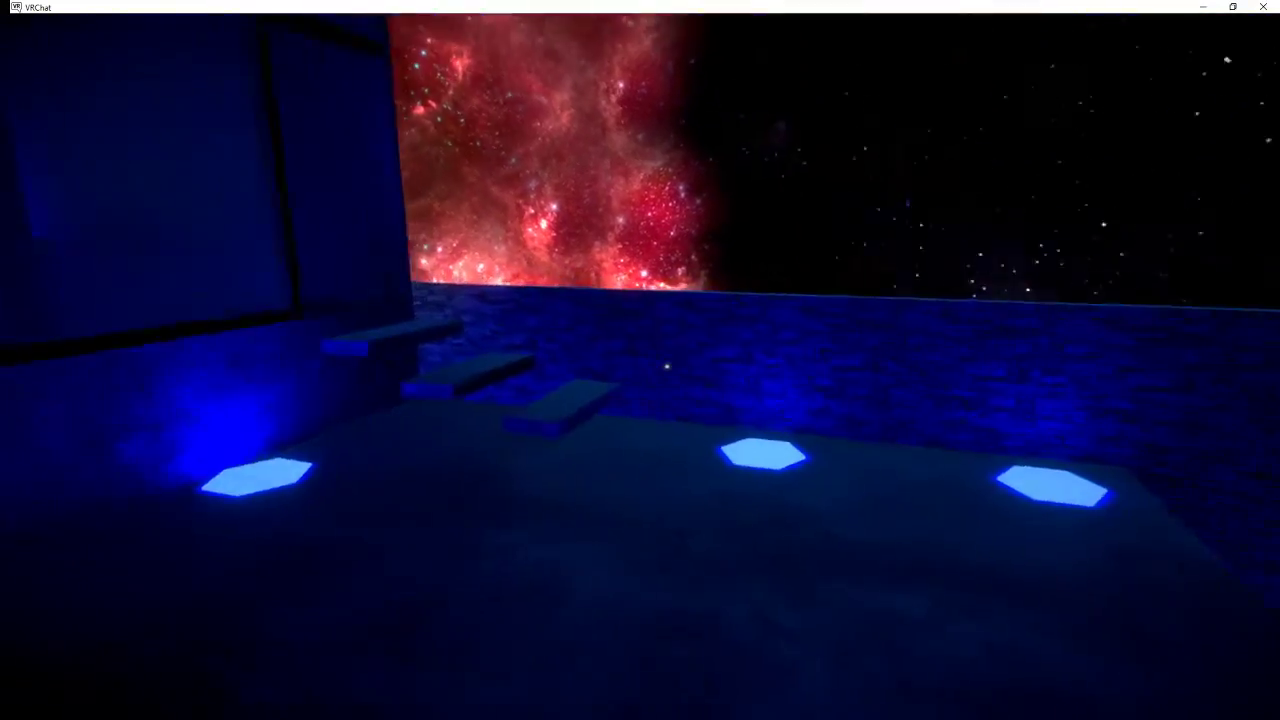
{"action": "key", "text": "w"}
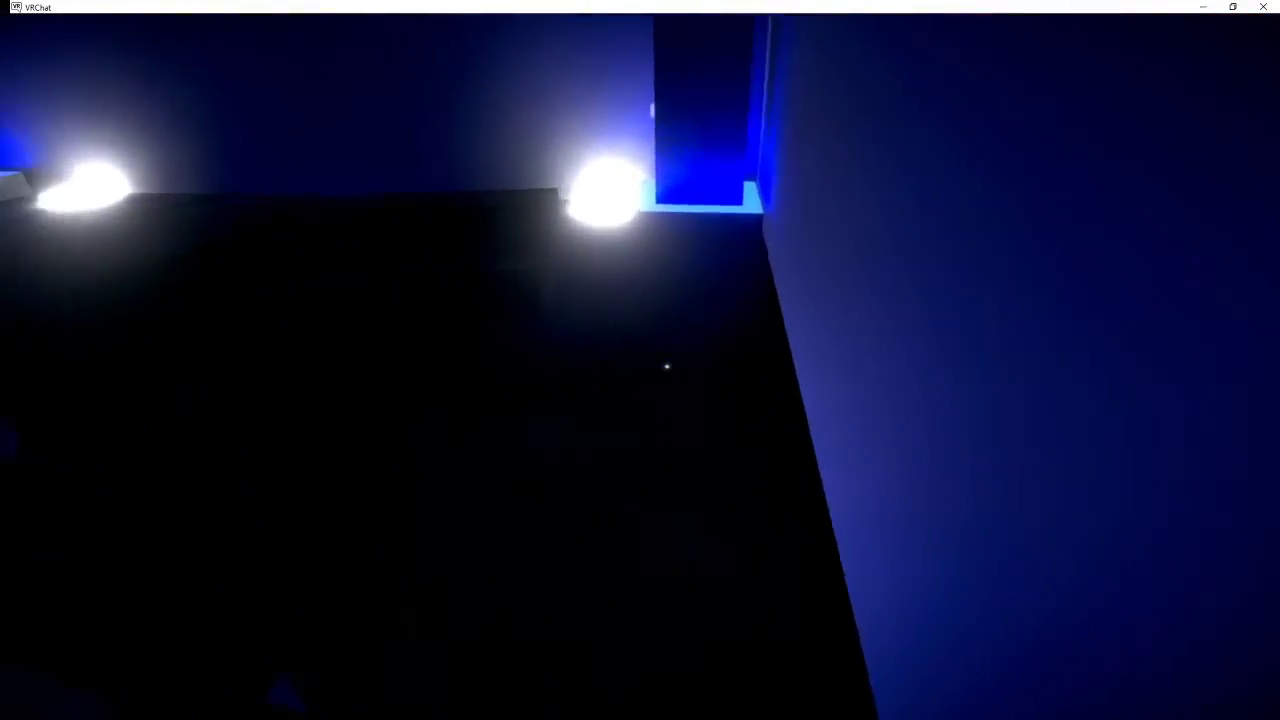
{"action": "key", "text": "w"}
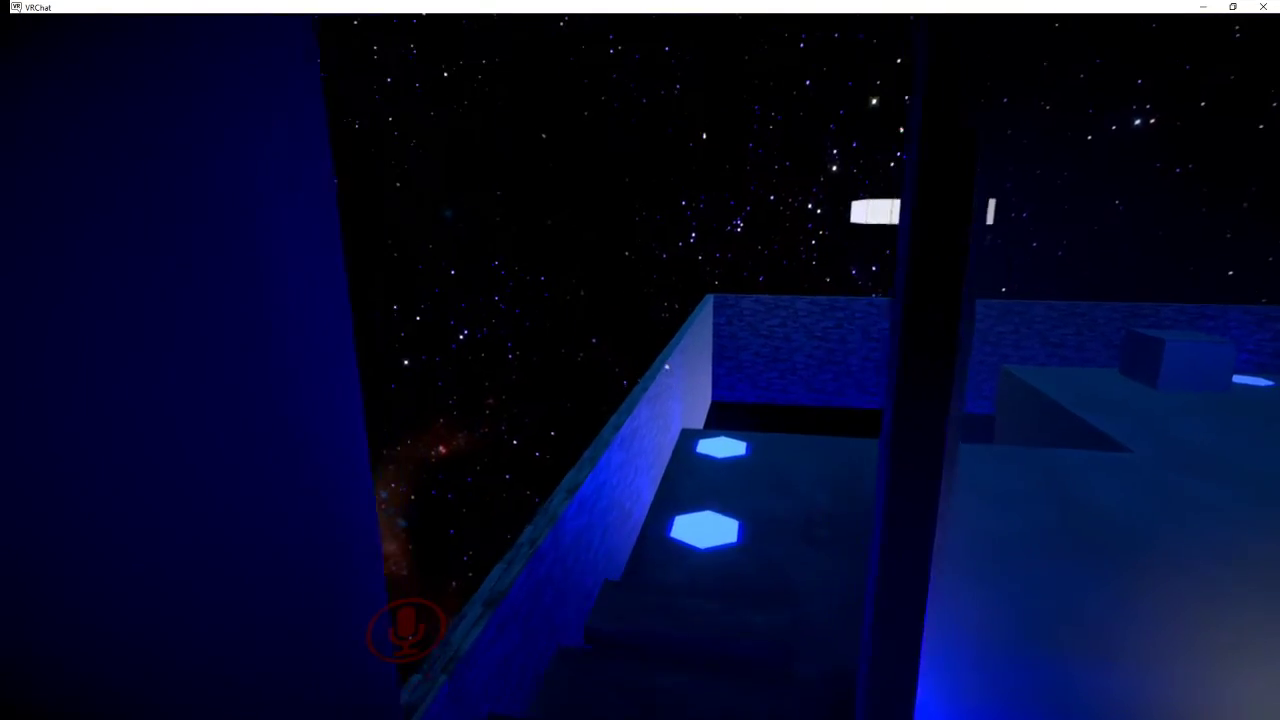